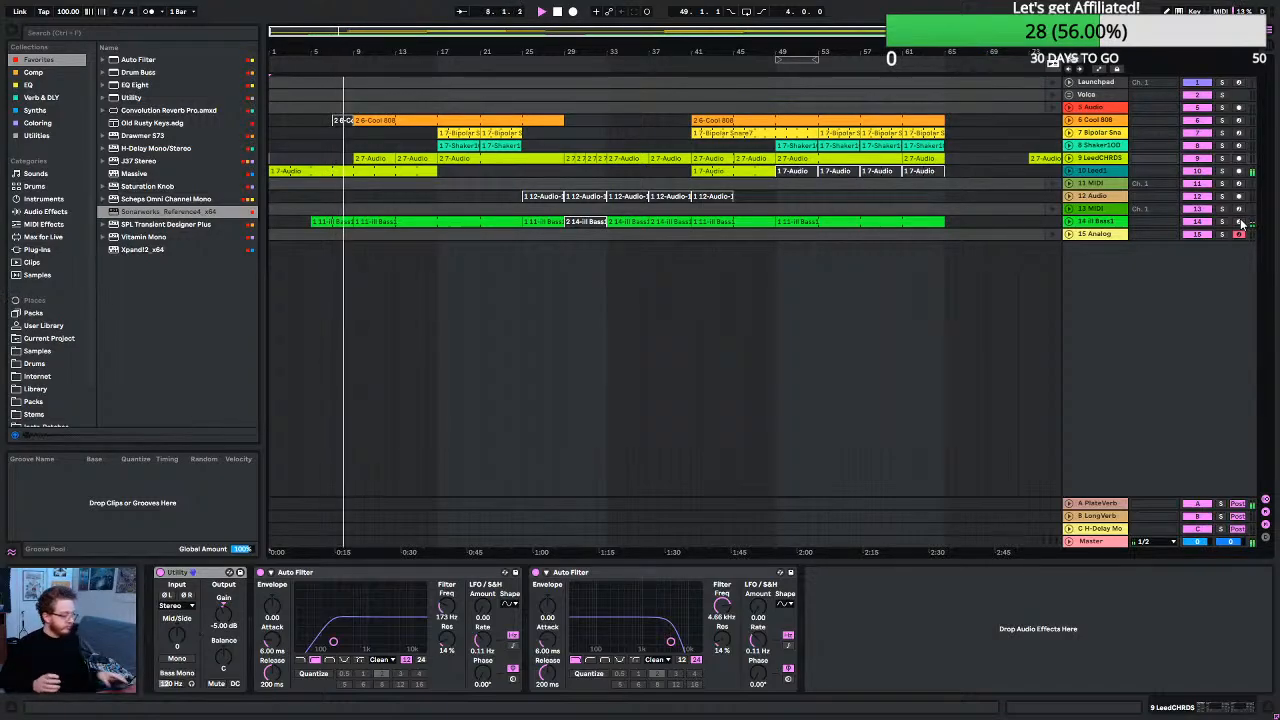
Inspect the Master track's devices, the track levels in the Session mixer and the Analog track's instrument.
left_click(1090, 541)
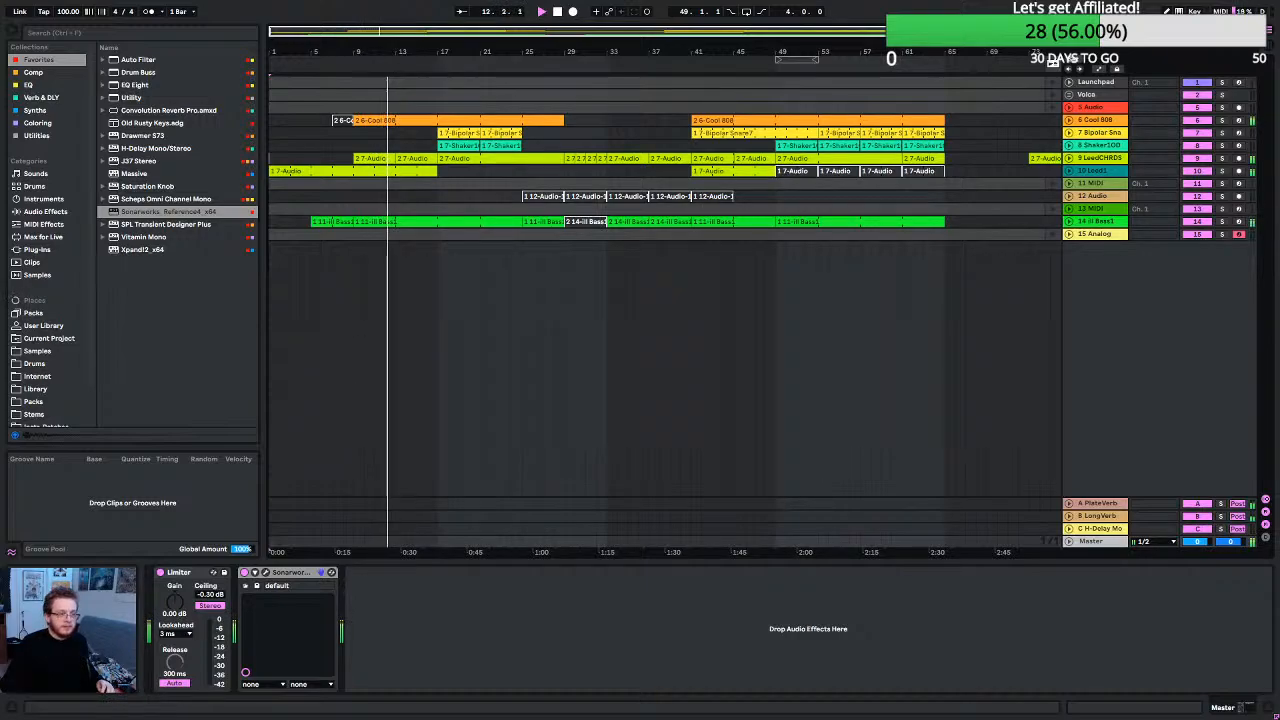
left_click(1270, 46)
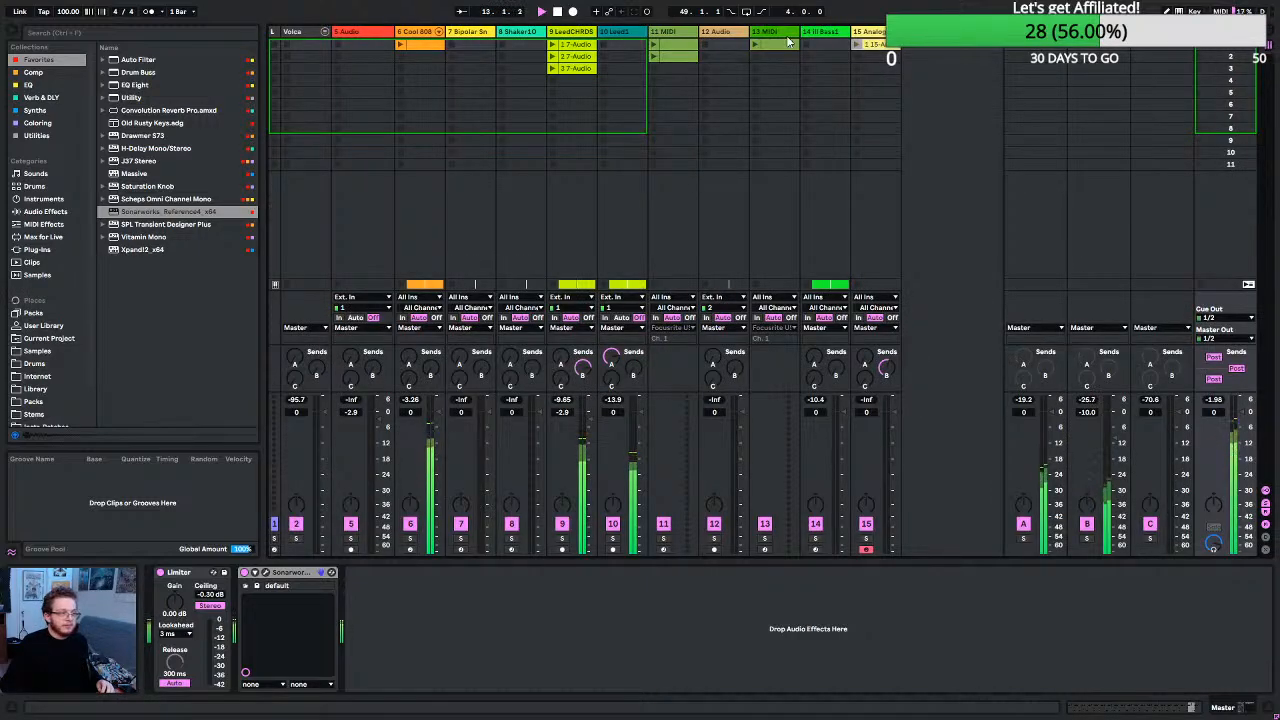
left_click(858, 45)
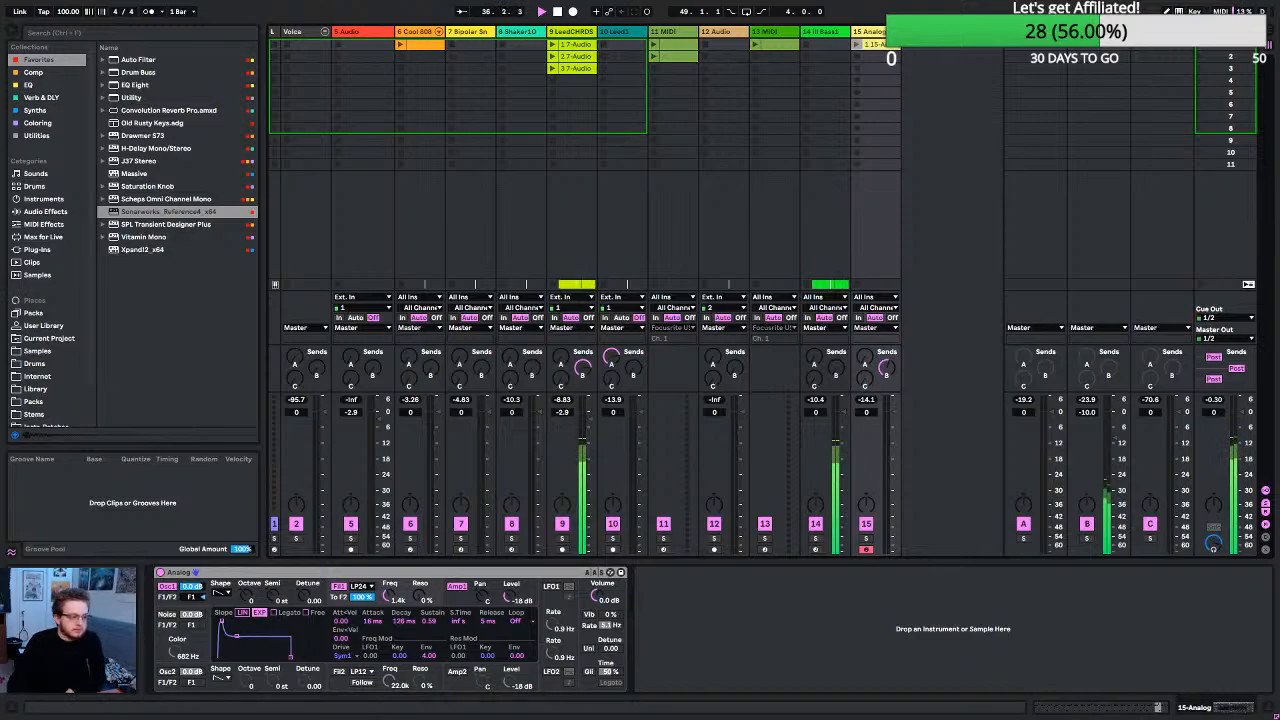
left_click(1268, 37)
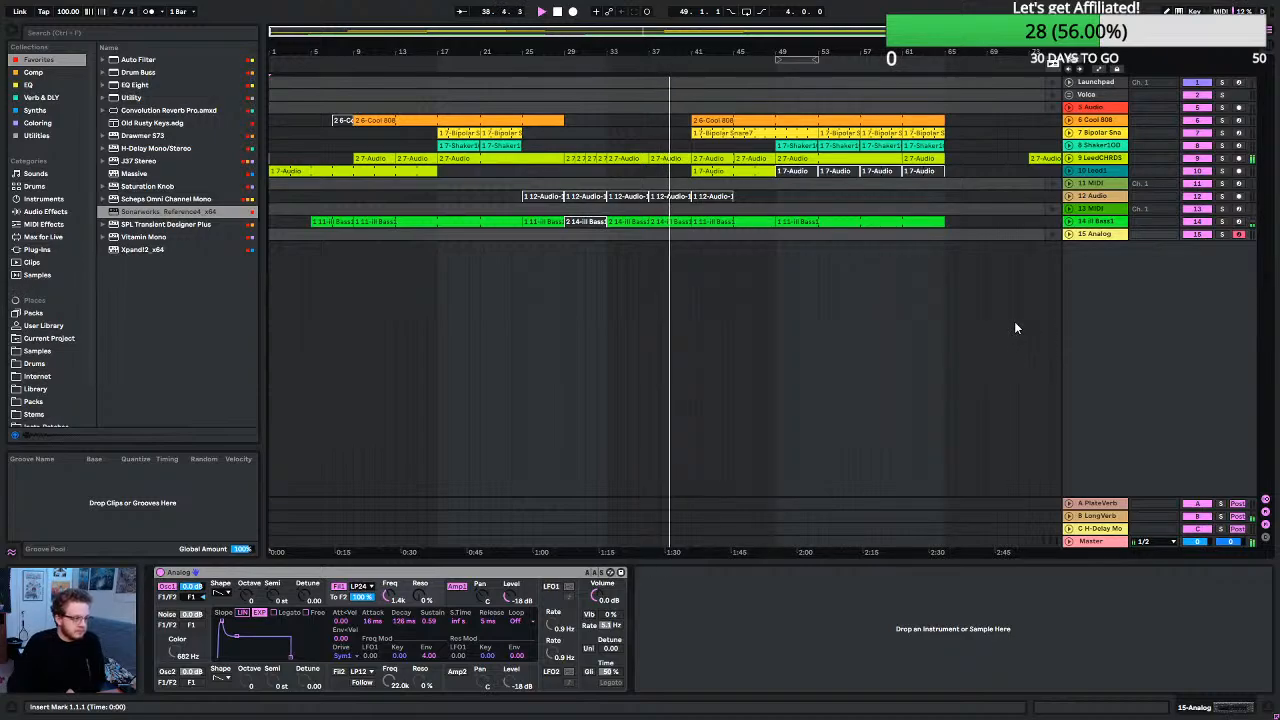
Lower the cutoff of the LeadCHRDS track's low-pass Auto Filter to 4.32 kHz and show the Lead1 track's Utility device.
left_click(1090, 159)
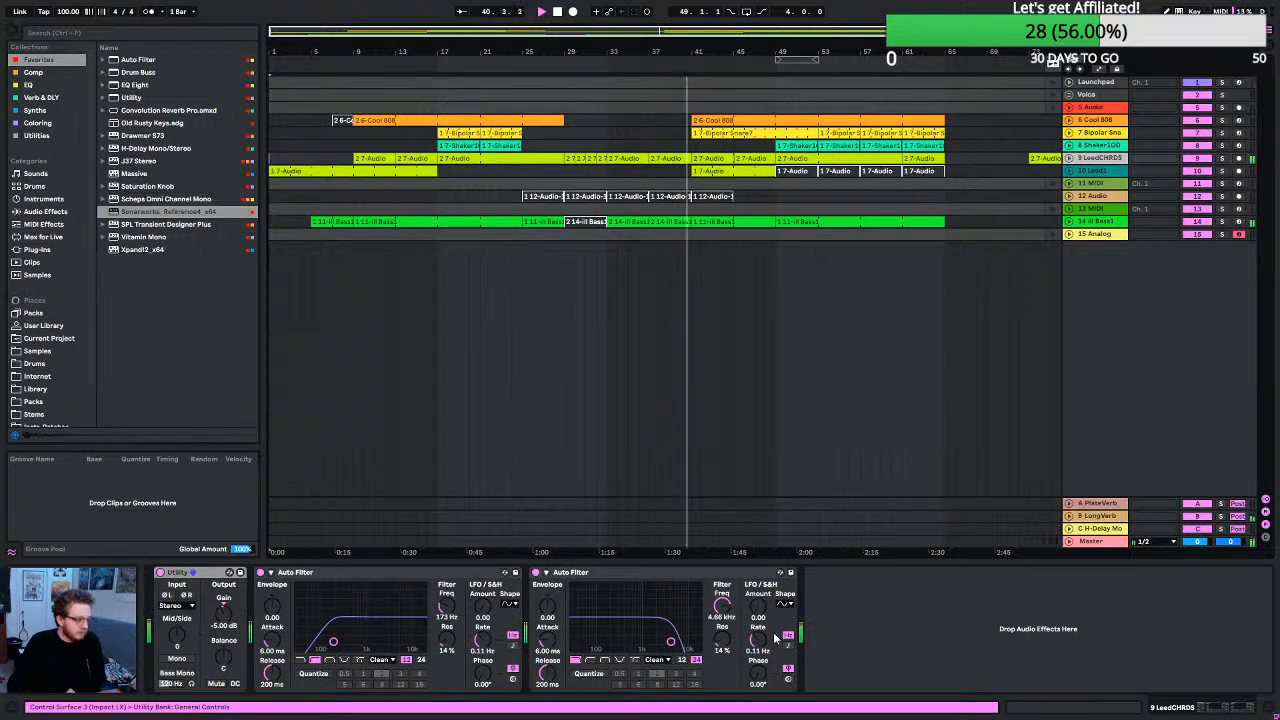
mouse_move(727, 615)
left_mouse_down()
mouse_move(727, 695)
mouse_move(727, 600)
mouse_move(727, 633)
left_mouse_up()
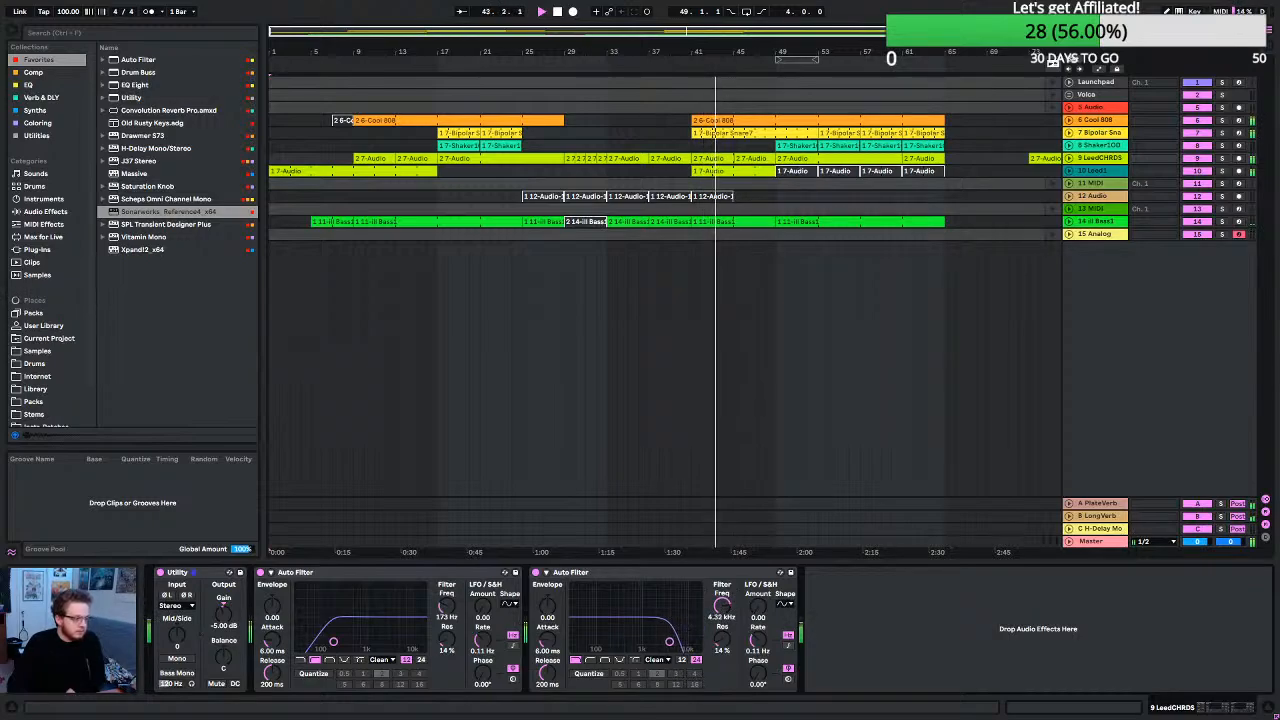
left_click(1090, 172)
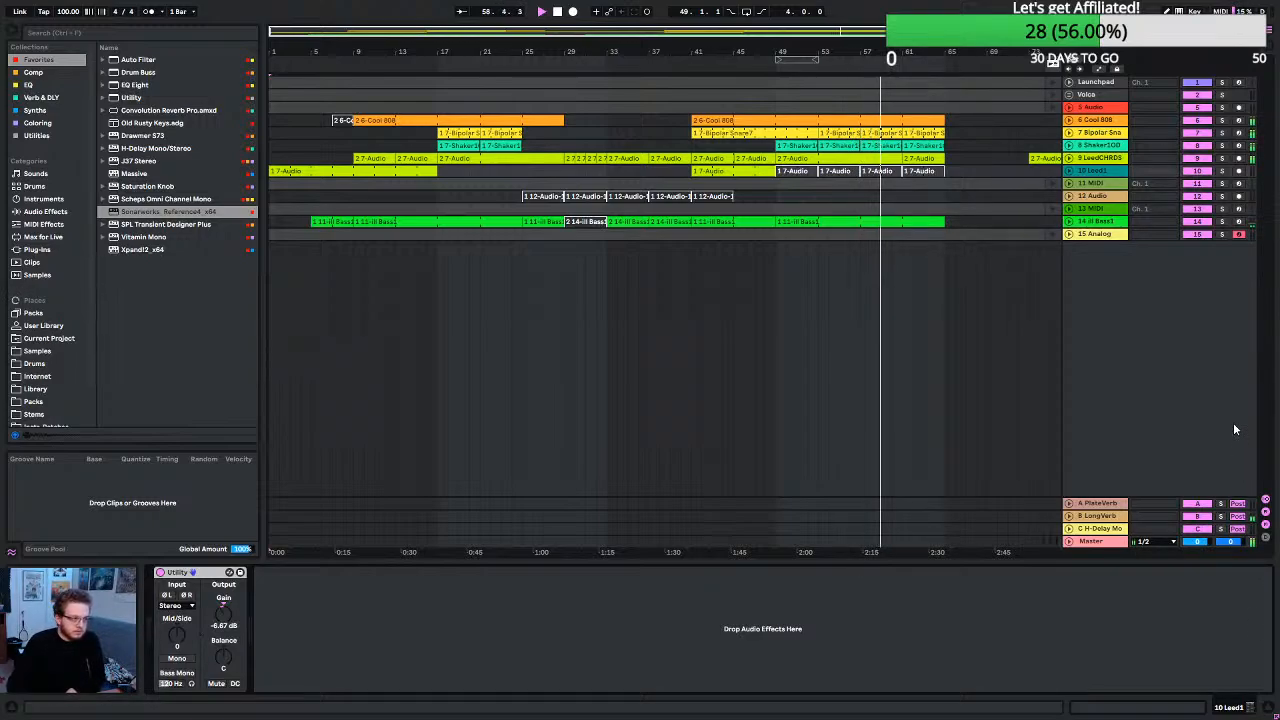
left_click_drag(535, 50, 500, 30)
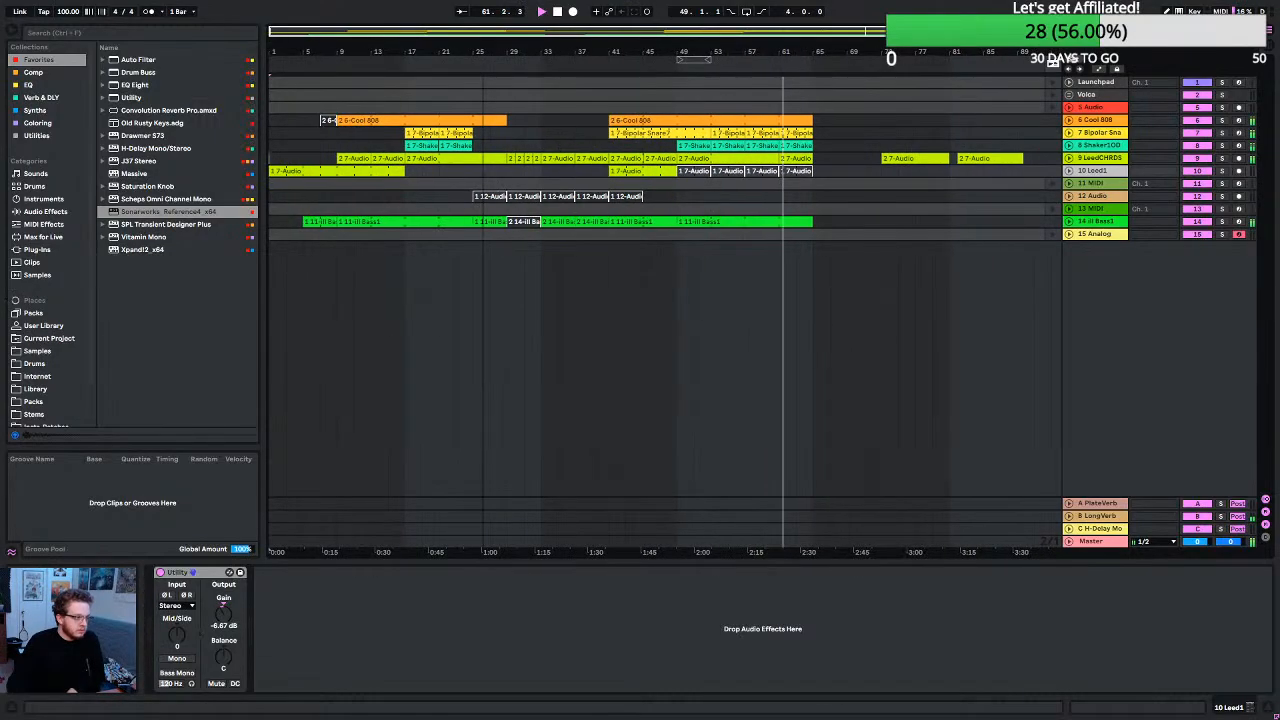
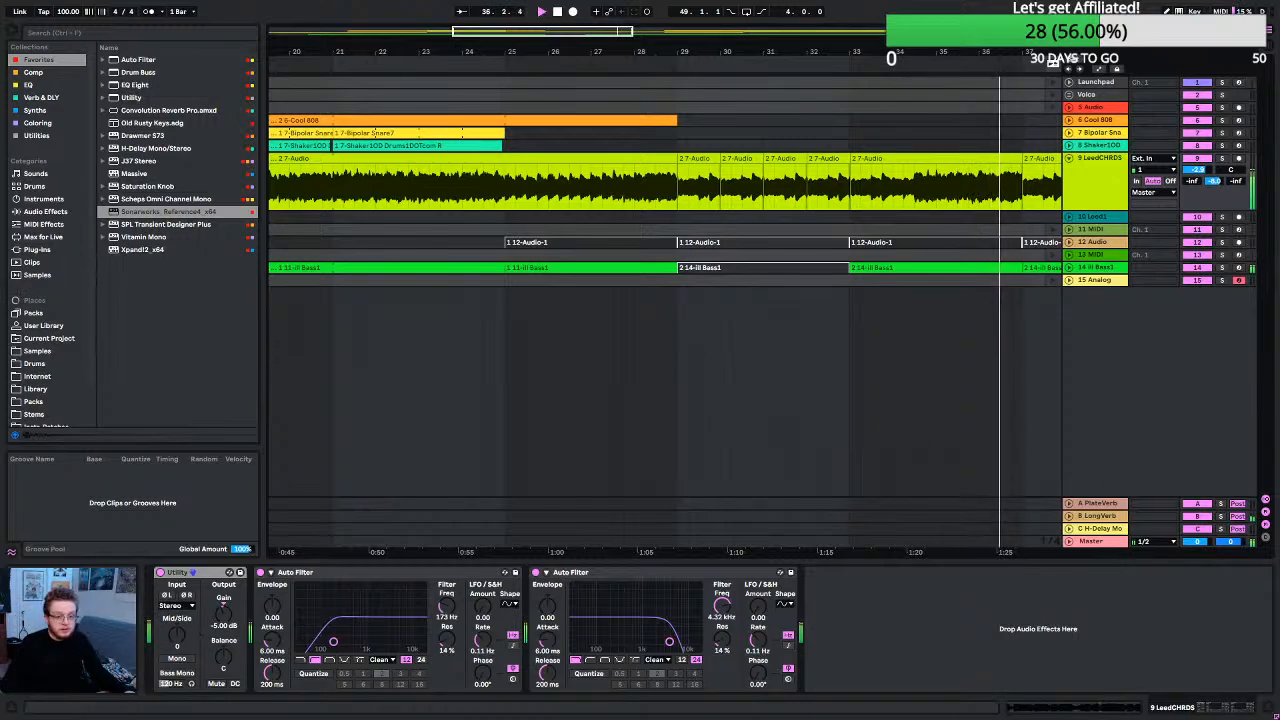
Reset the playback position to the song start, solo the LeadCHRDS track and play it from about bar 9.
left_click(775, 398)
key("w")
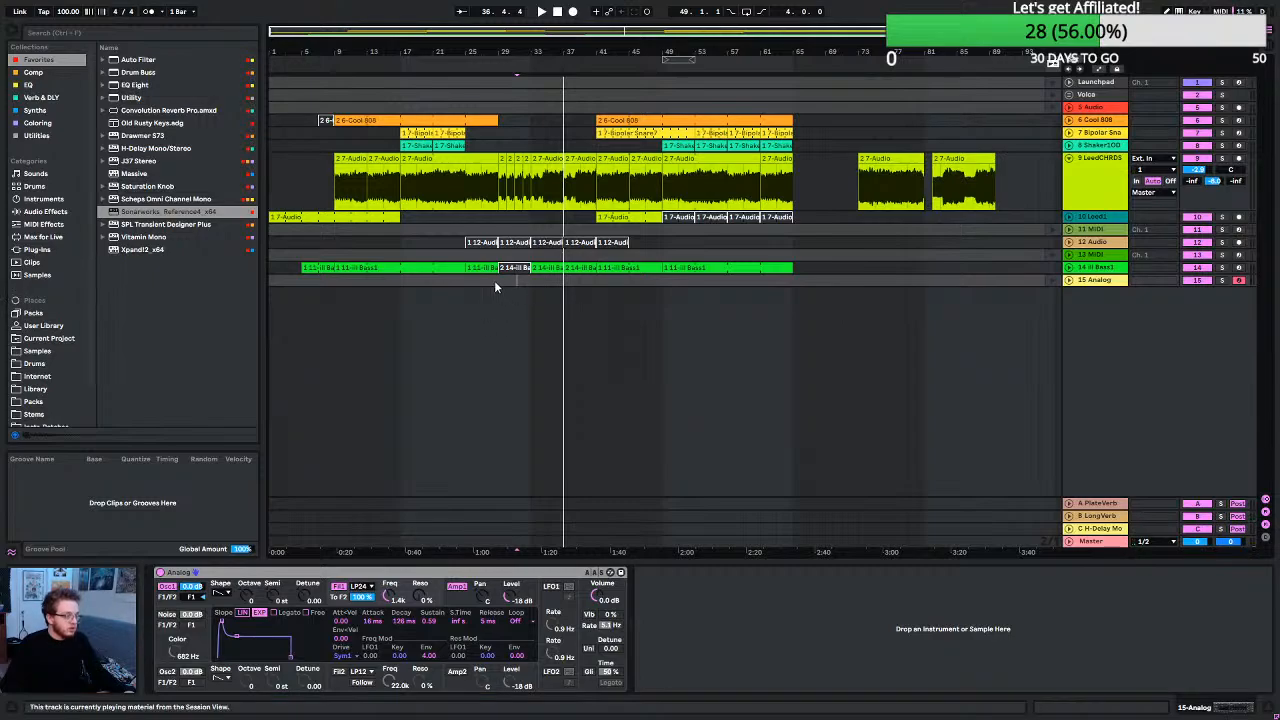
double_click(560, 13)
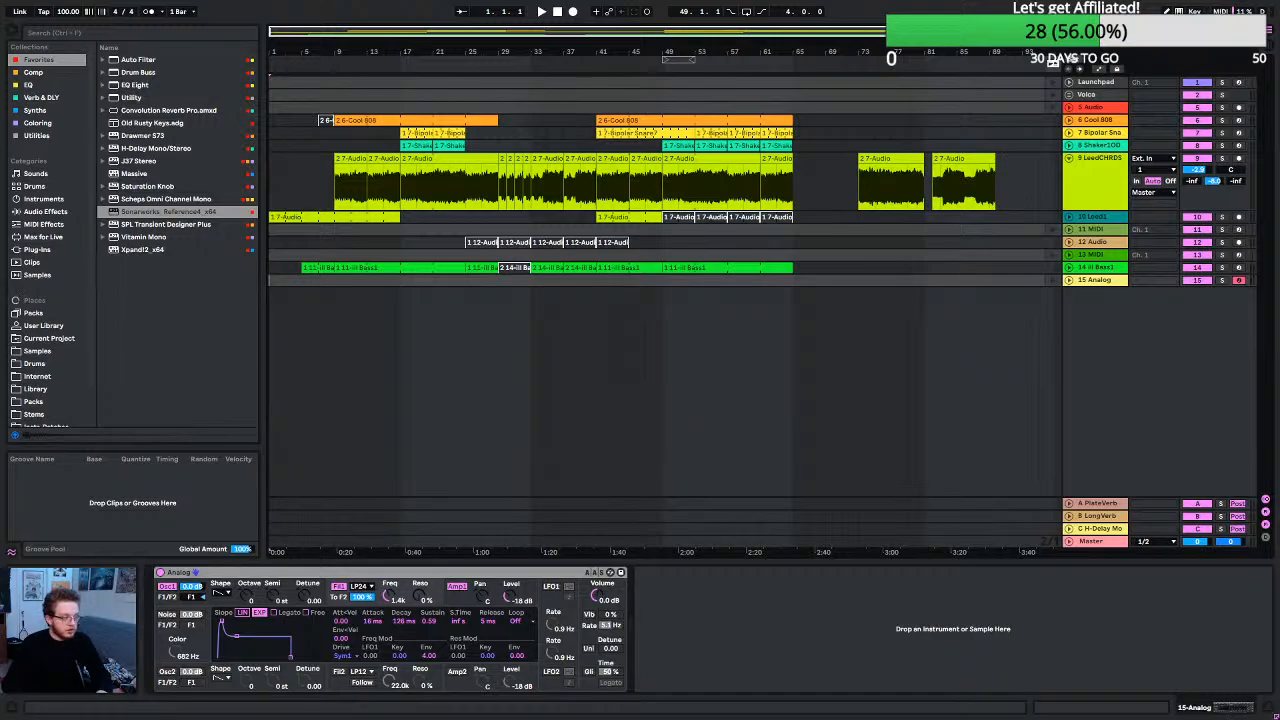
left_click(1095, 162)
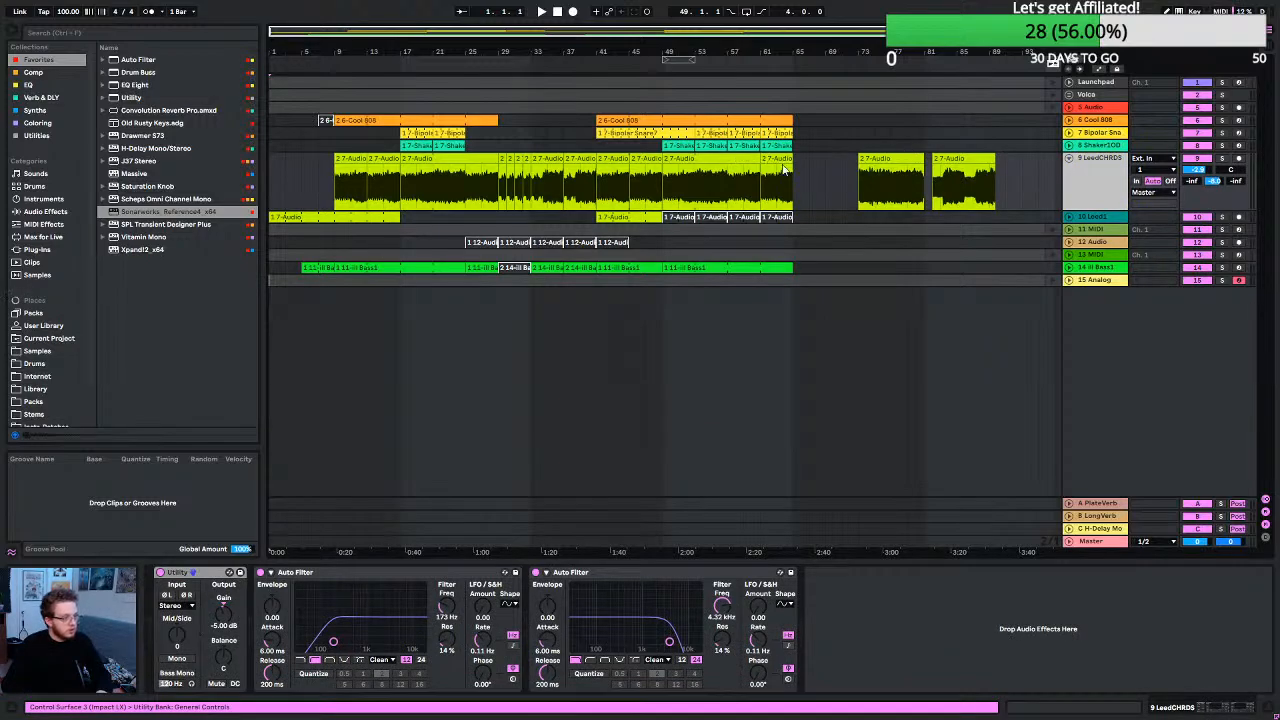
left_click(1222, 160)
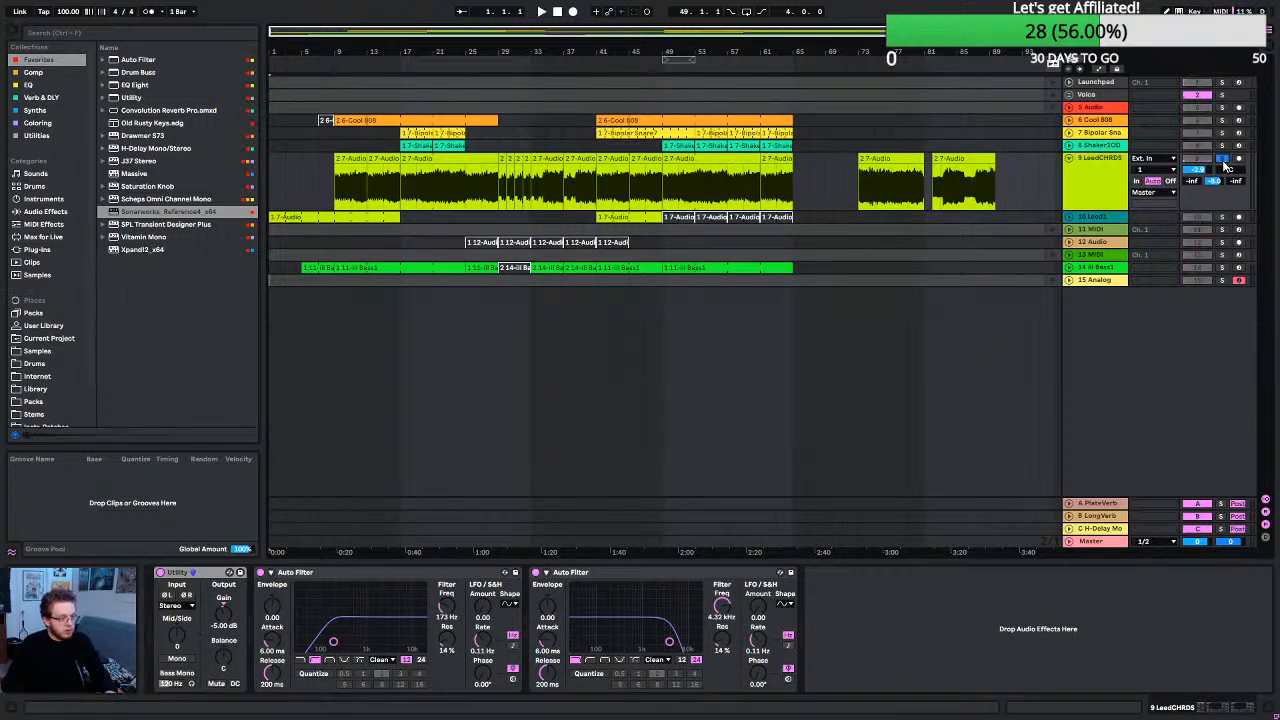
left_click(340, 68)
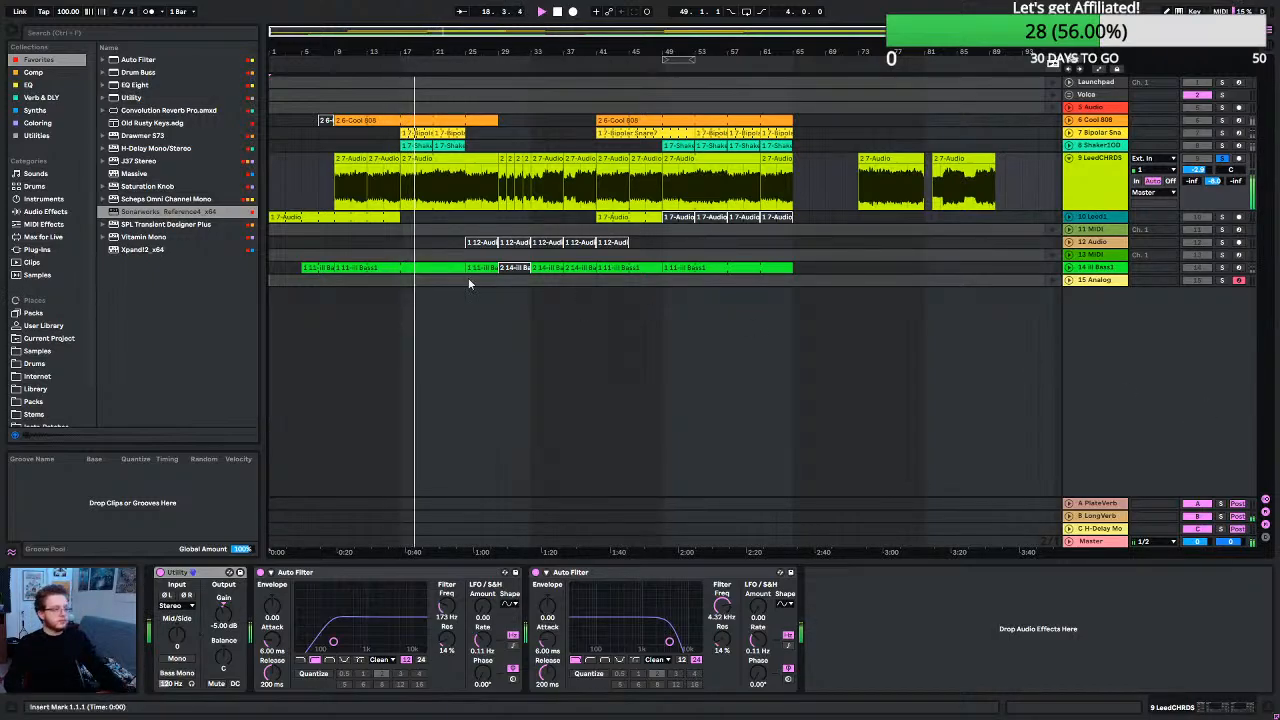
Select bars 17 to 33 above the LeadCHRDS track and listen to its soloed audio from bar 17.
left_click(834, 401)
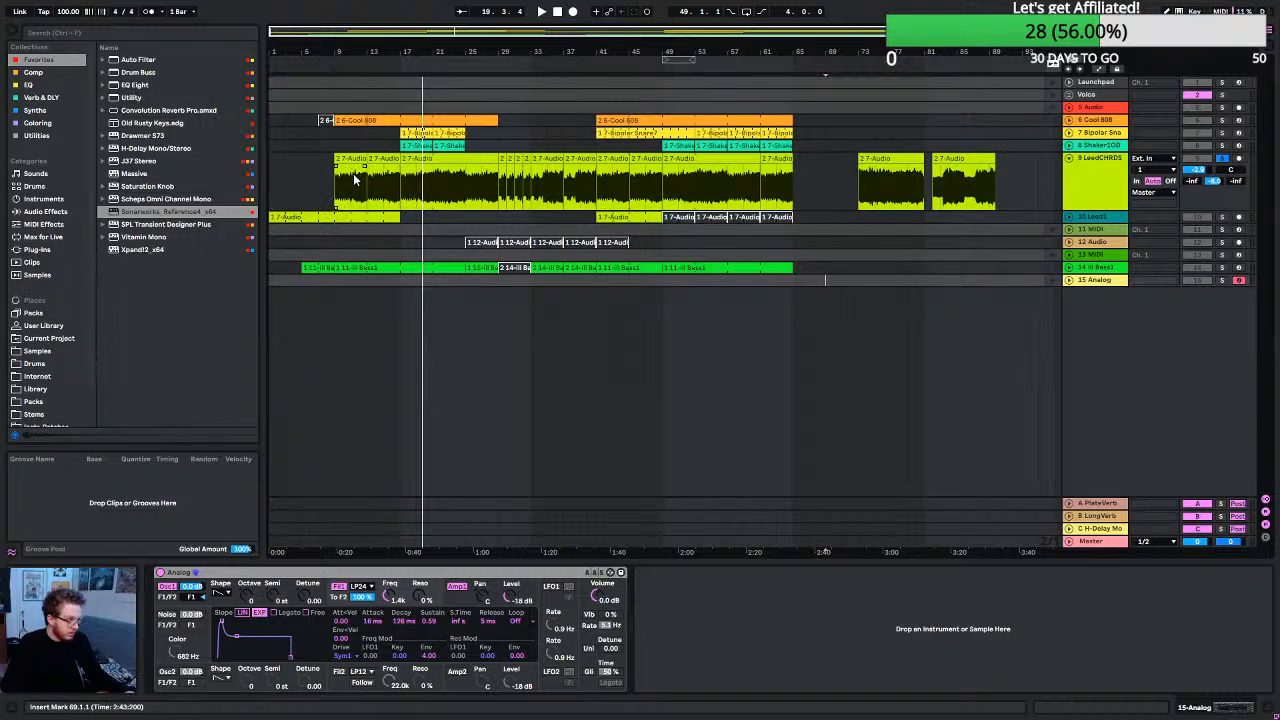
scroll(381, 199, "up", 3)
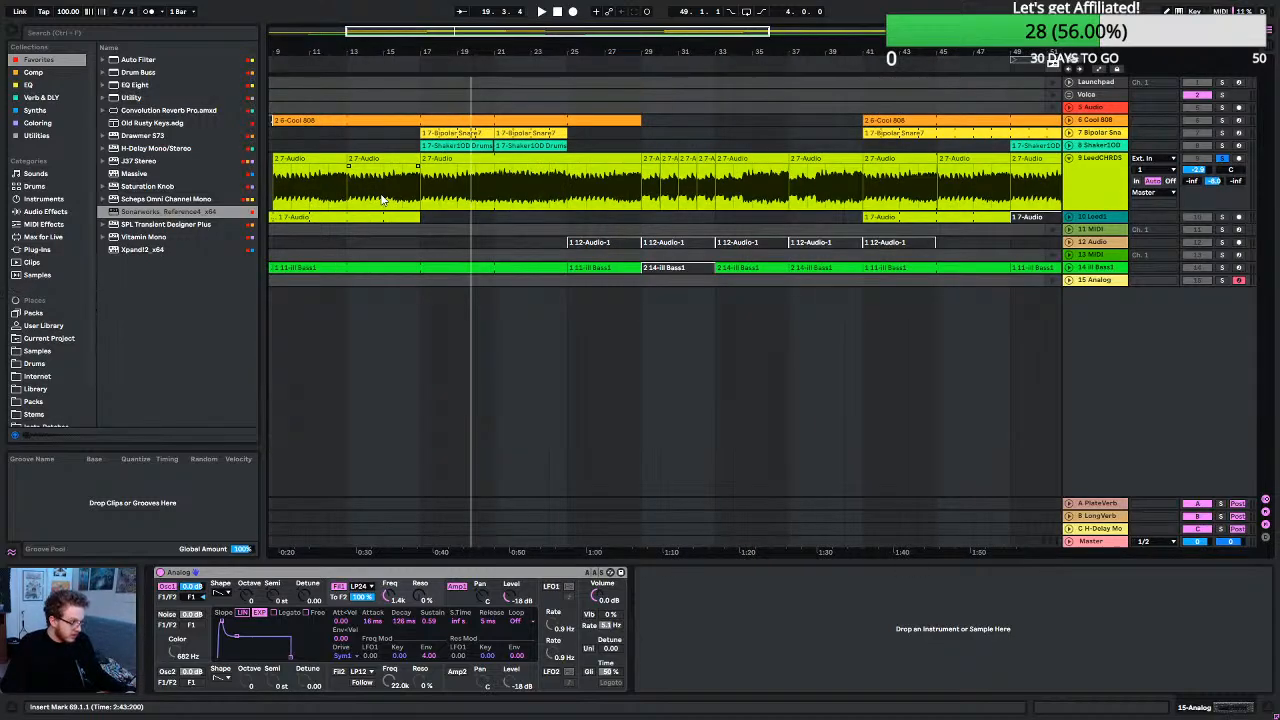
scroll(381, 199, "down", 3)
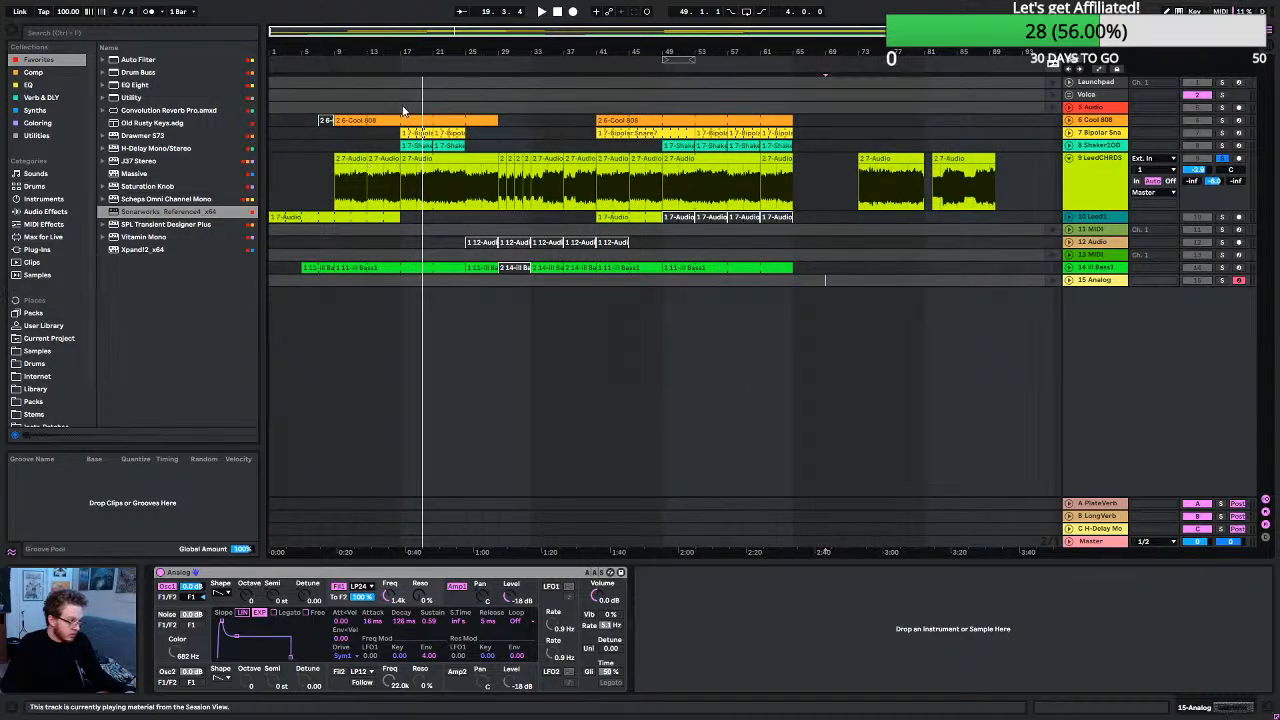
left_click_drag(400, 108, 532, 122)
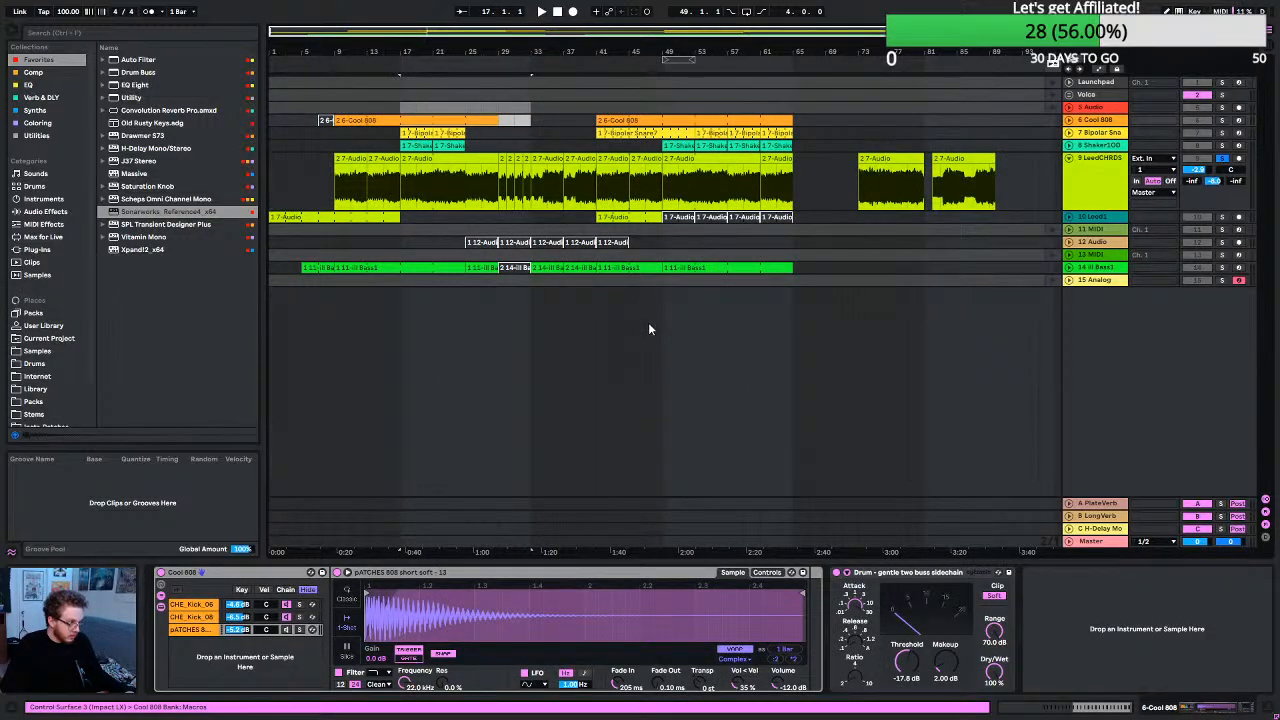
key("space")
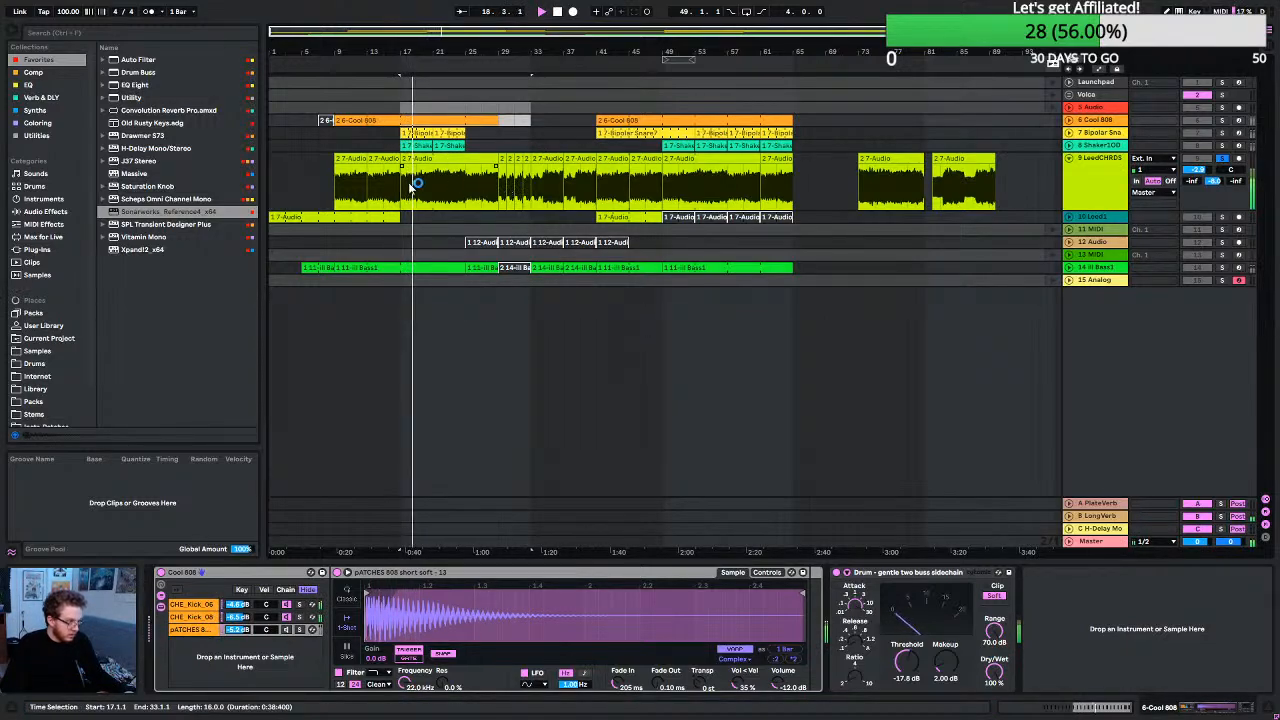
scroll(420, 179, "up", 2)
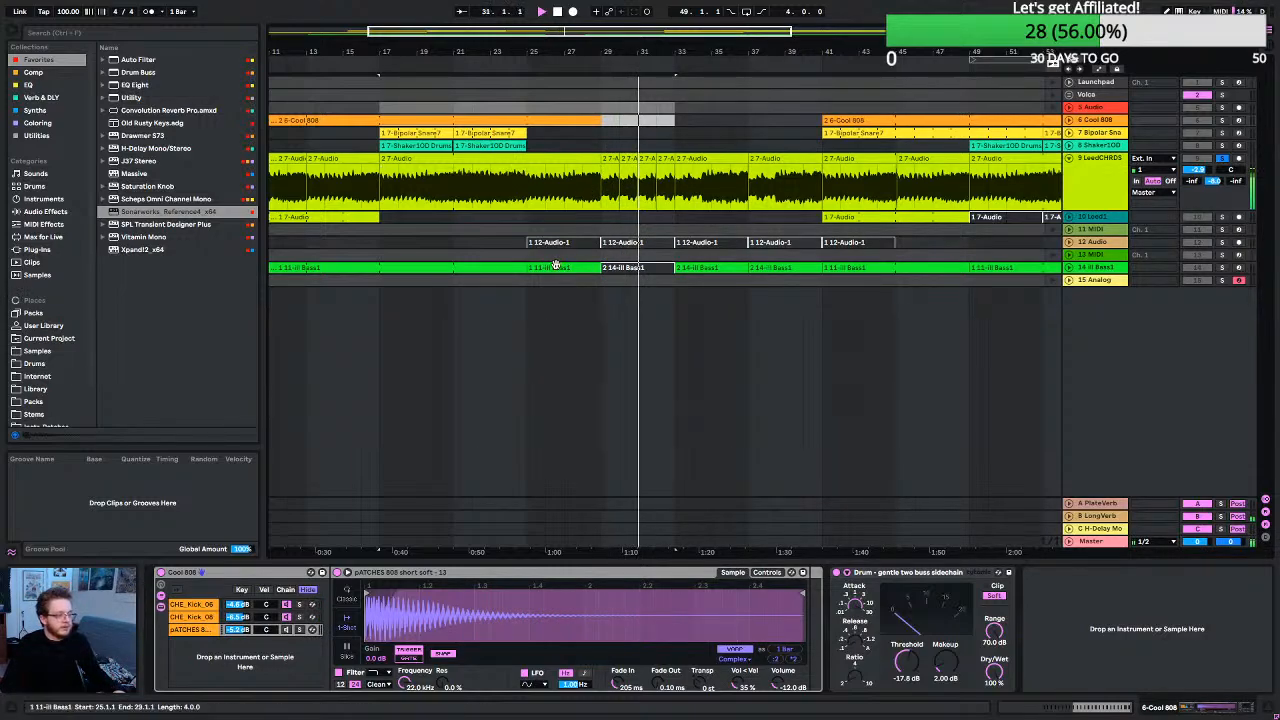
key("minus")
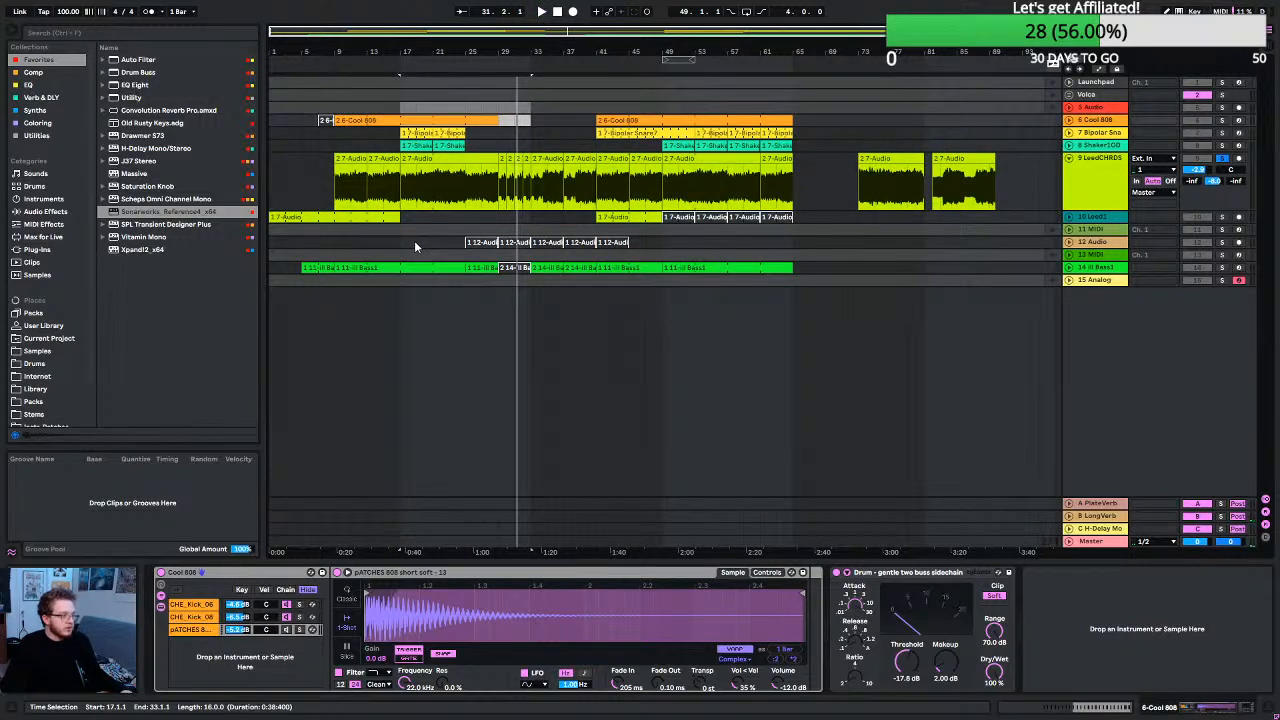
key("plus")
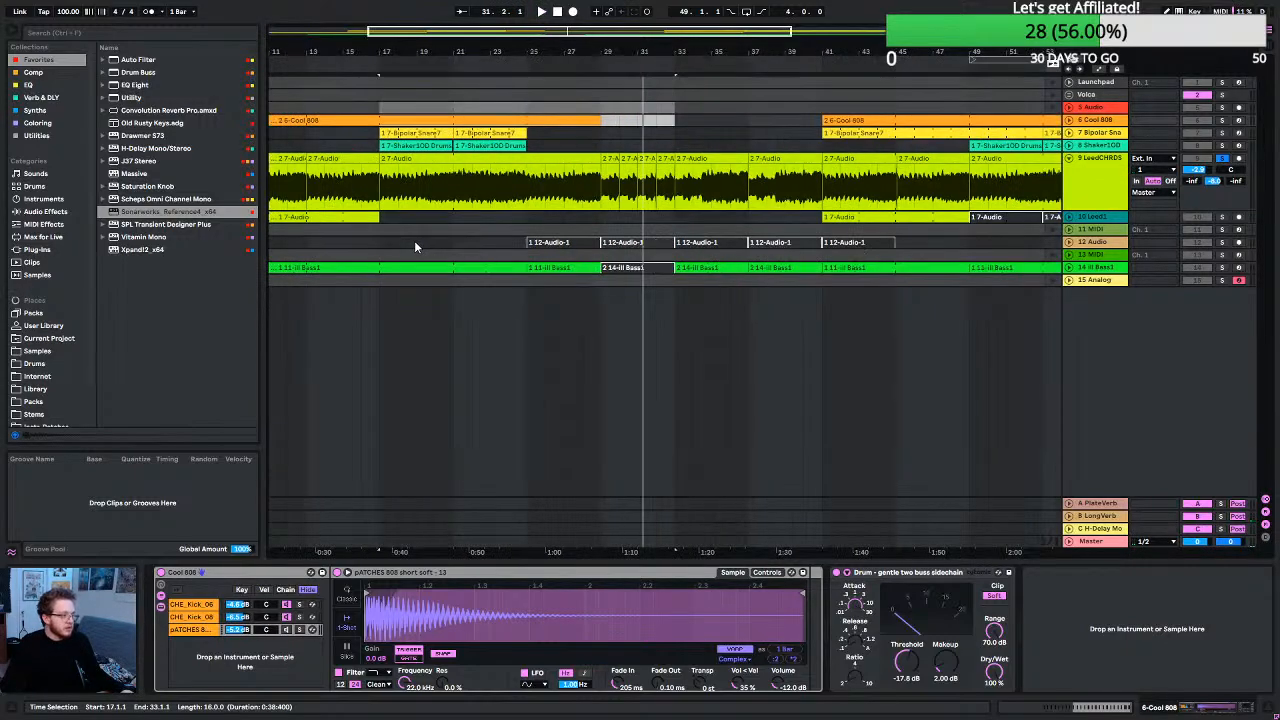
Unsolo the LeadCHRDS track, select bars 17 to 33 and play the full mix from bar 17.
left_click(418, 160)
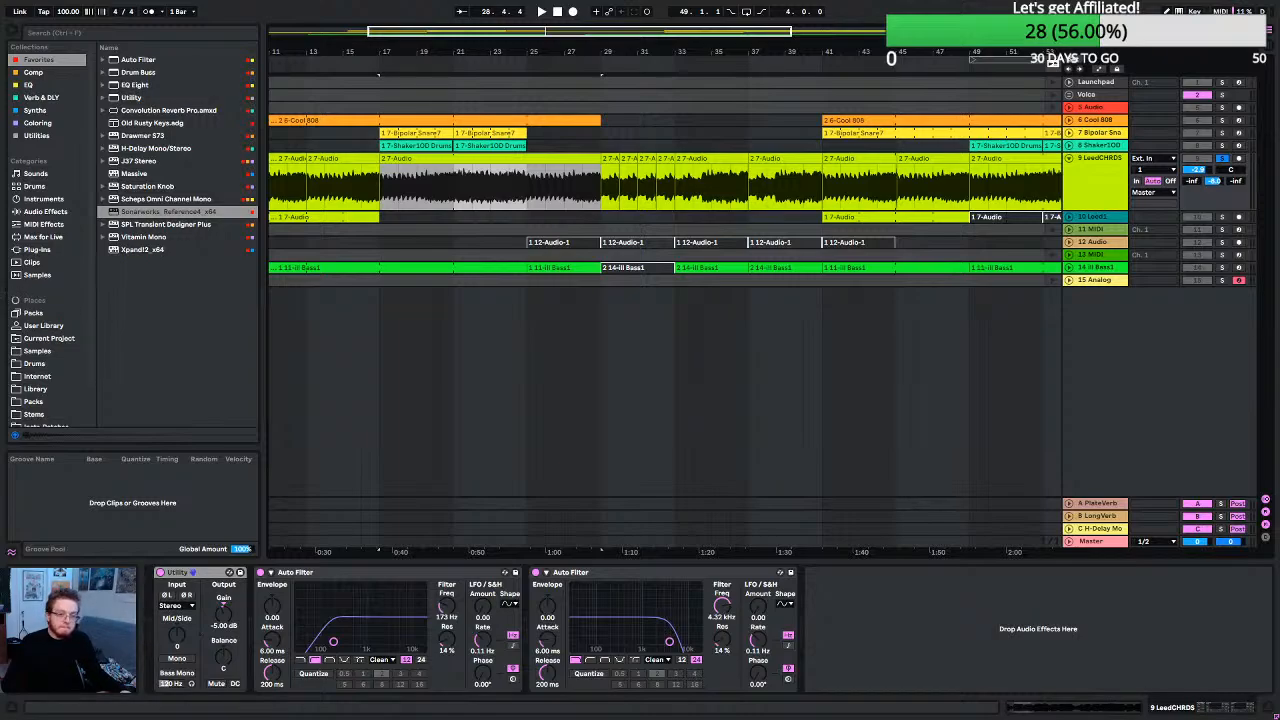
scroll(450, 180, "down", 3)
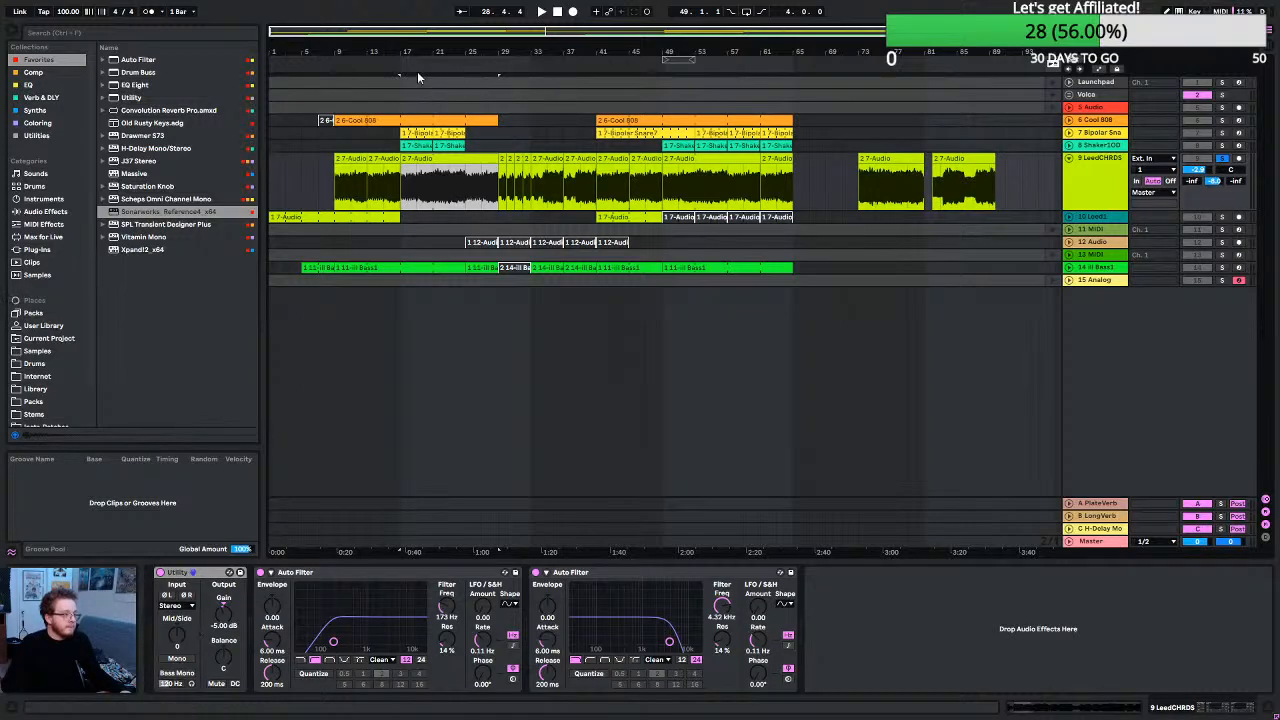
left_click_drag(398, 82, 531, 84)
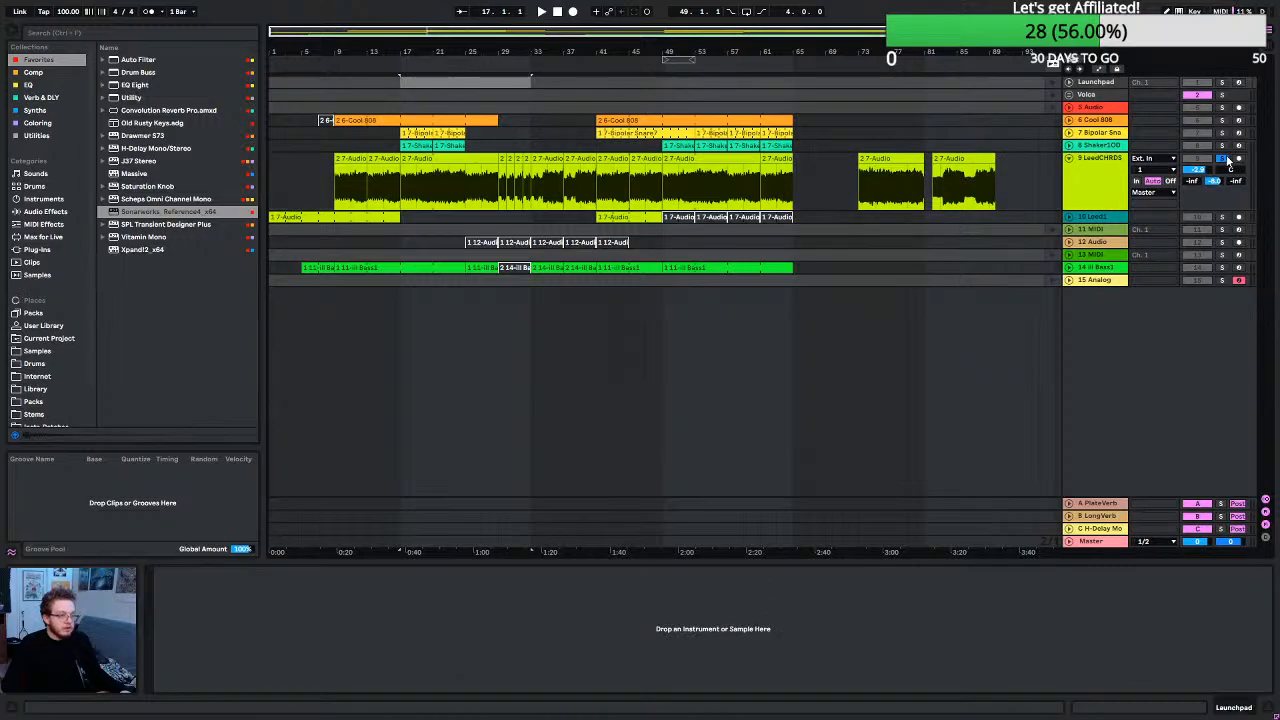
key("space")
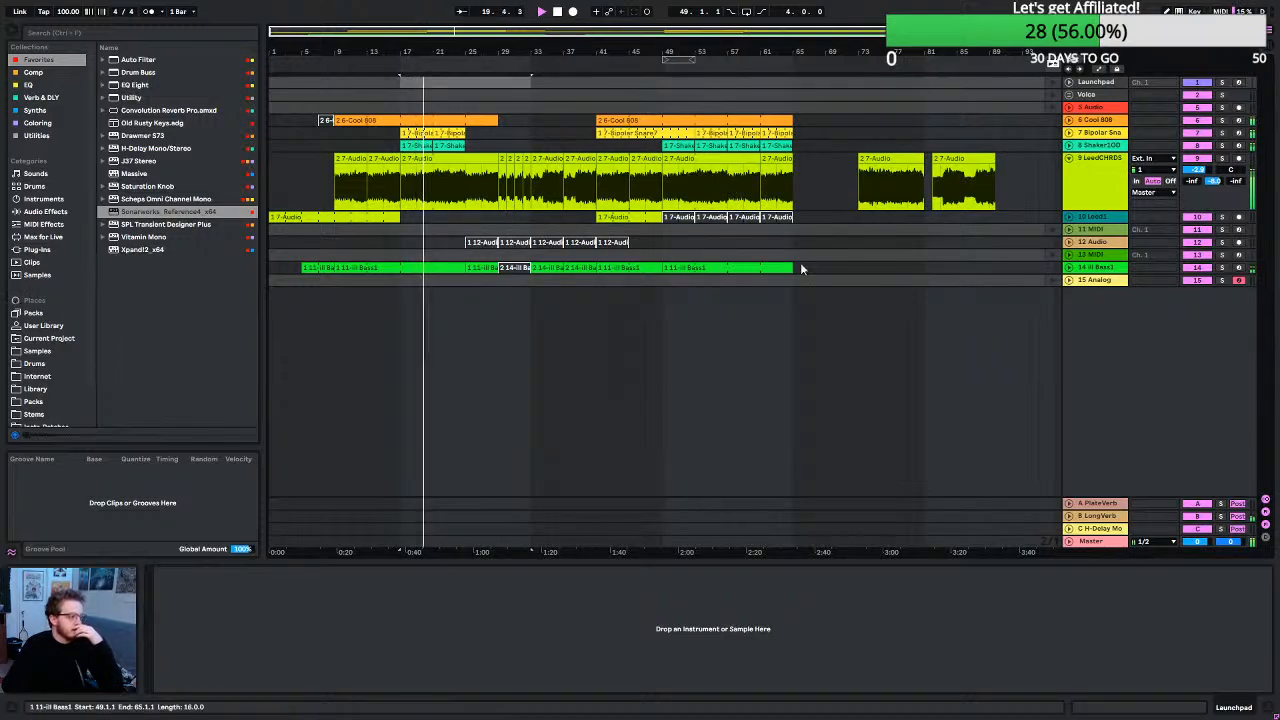
Unfold the ill Bass1 track and shorten the crossfade between the two LeadCHRDS clips meeting at bar 37.
left_click(1069, 268)
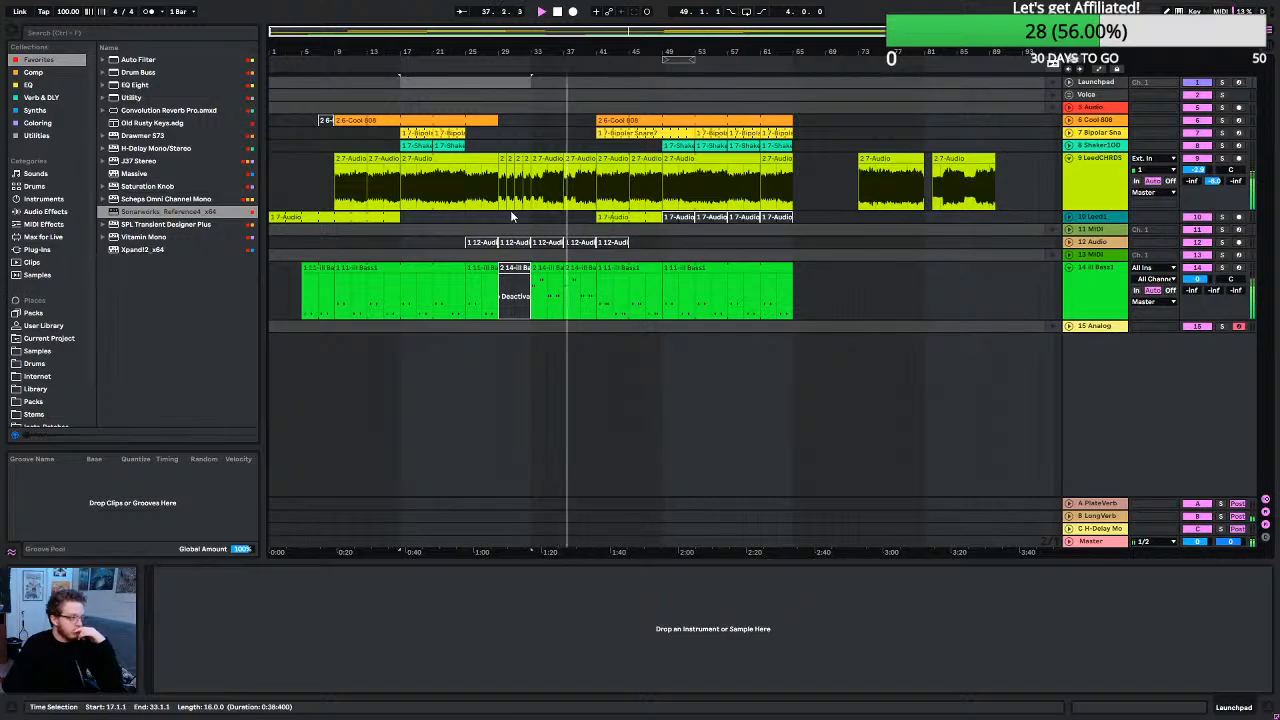
scroll(563, 220, "up", 5)
scroll(562, 216, "up", 5)
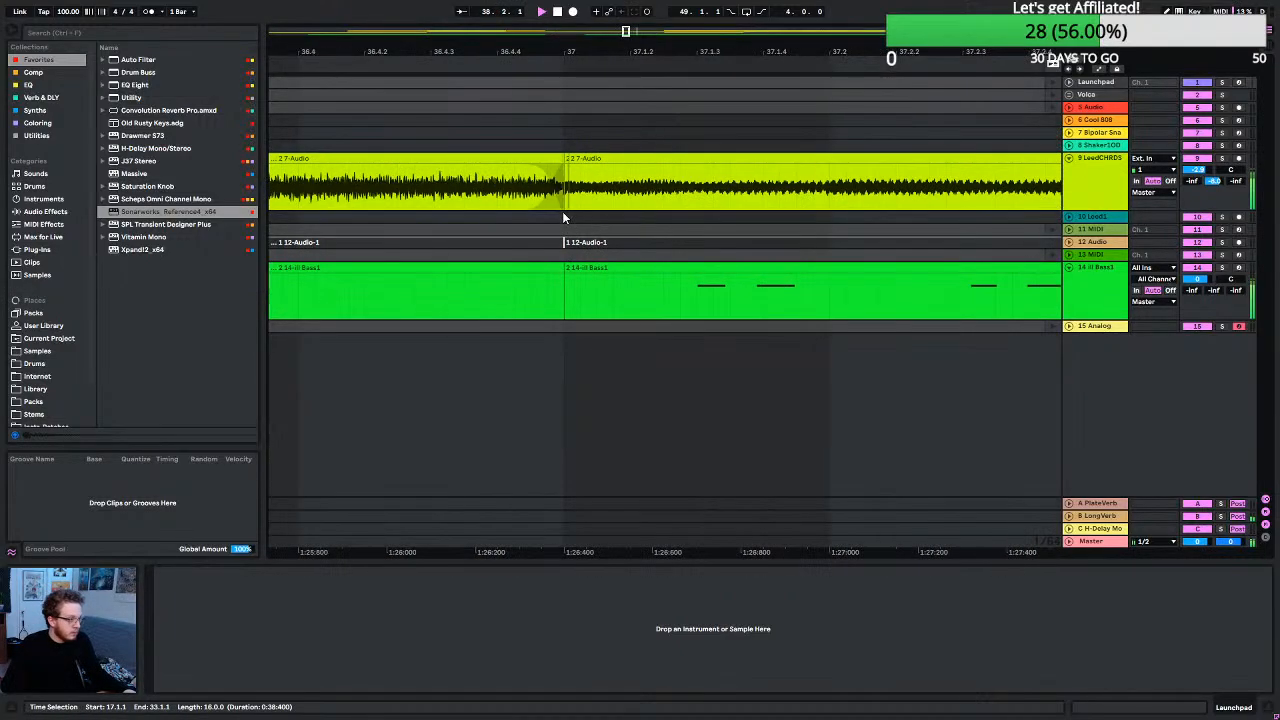
mouse_move(545, 166)
left_mouse_down()
mouse_move(492, 170)
mouse_move(567, 170)
left_mouse_up()
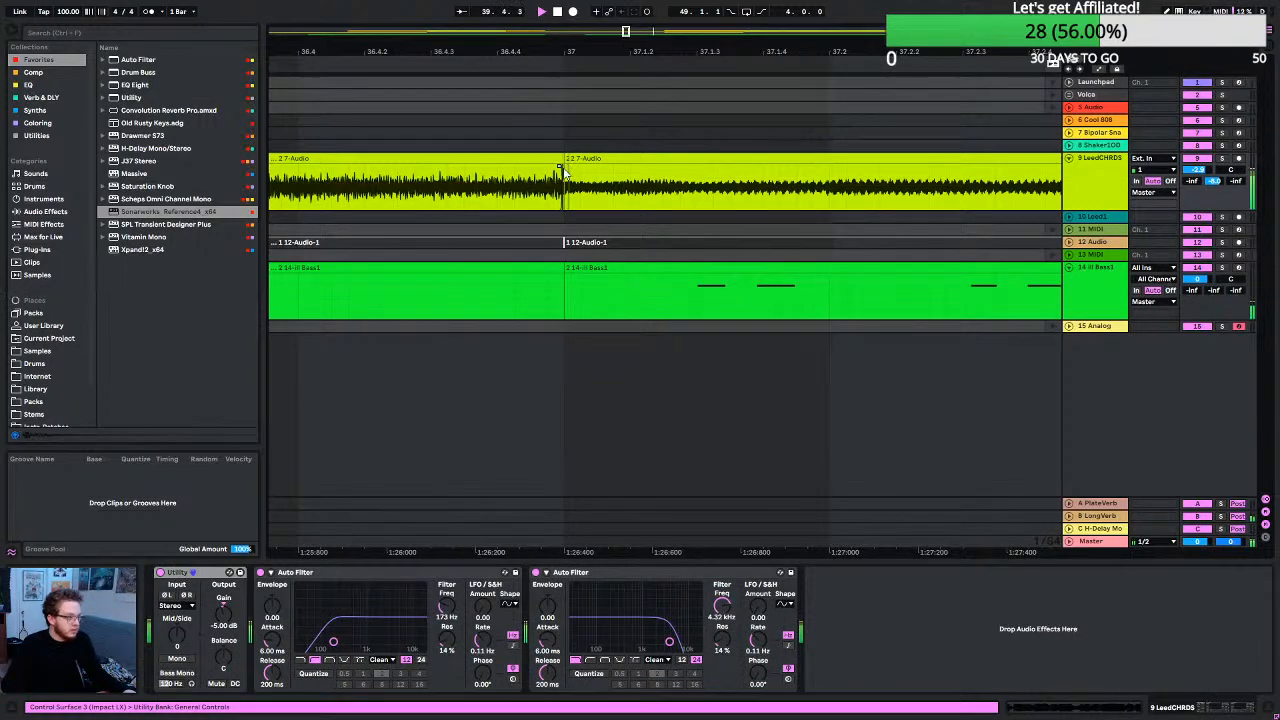
Delete the tiny clip fragment at bar 37 on LeadCHRDS and crossfade the two adjoining clips there.
left_click(563, 158)
scroll(565, 158, "up", 5)
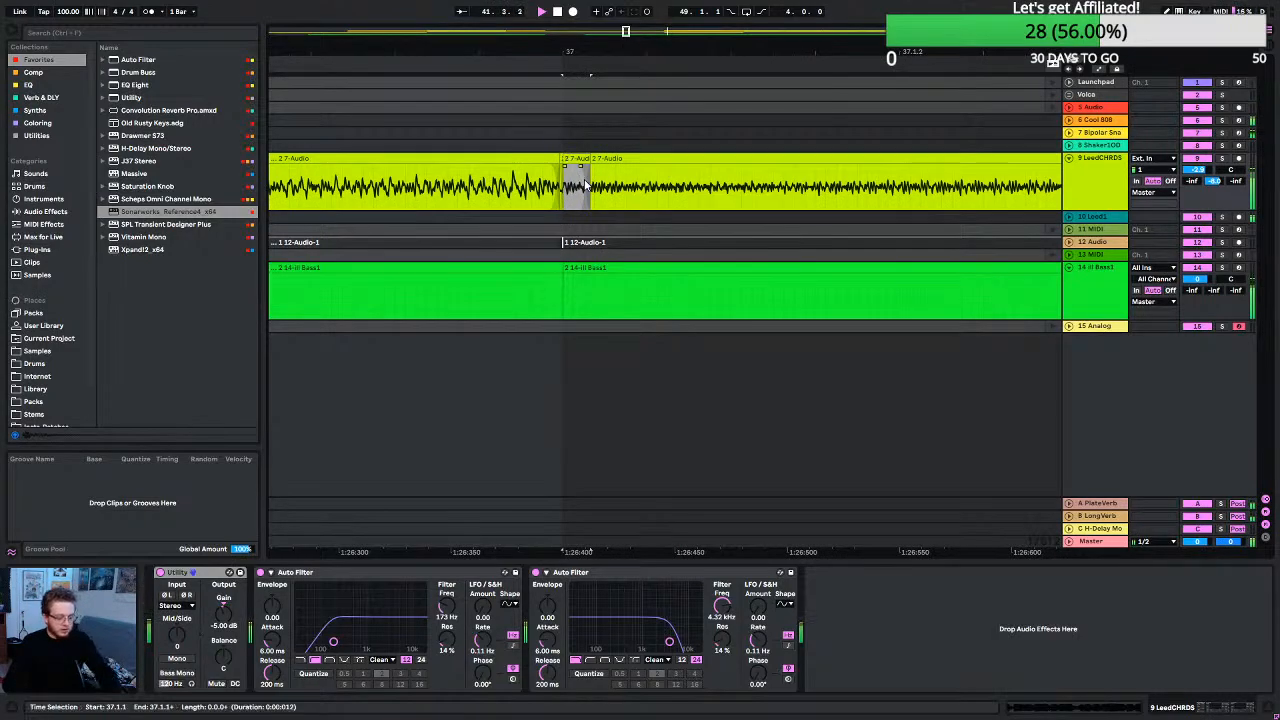
mouse_move(568, 158)
left_mouse_down()
mouse_move(586, 165)
mouse_move(563, 166)
left_mouse_up()
key("Delete")
left_click(555, 168)
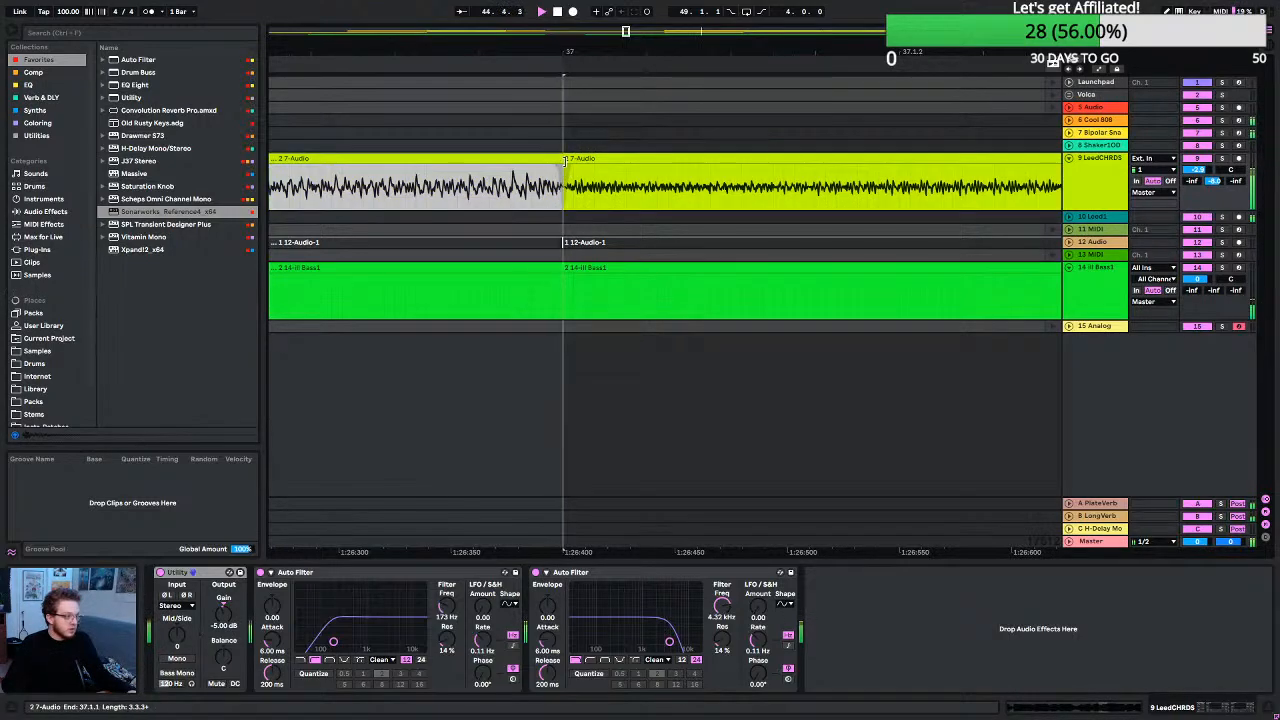
left_click_drag(558, 163, 541, 183)
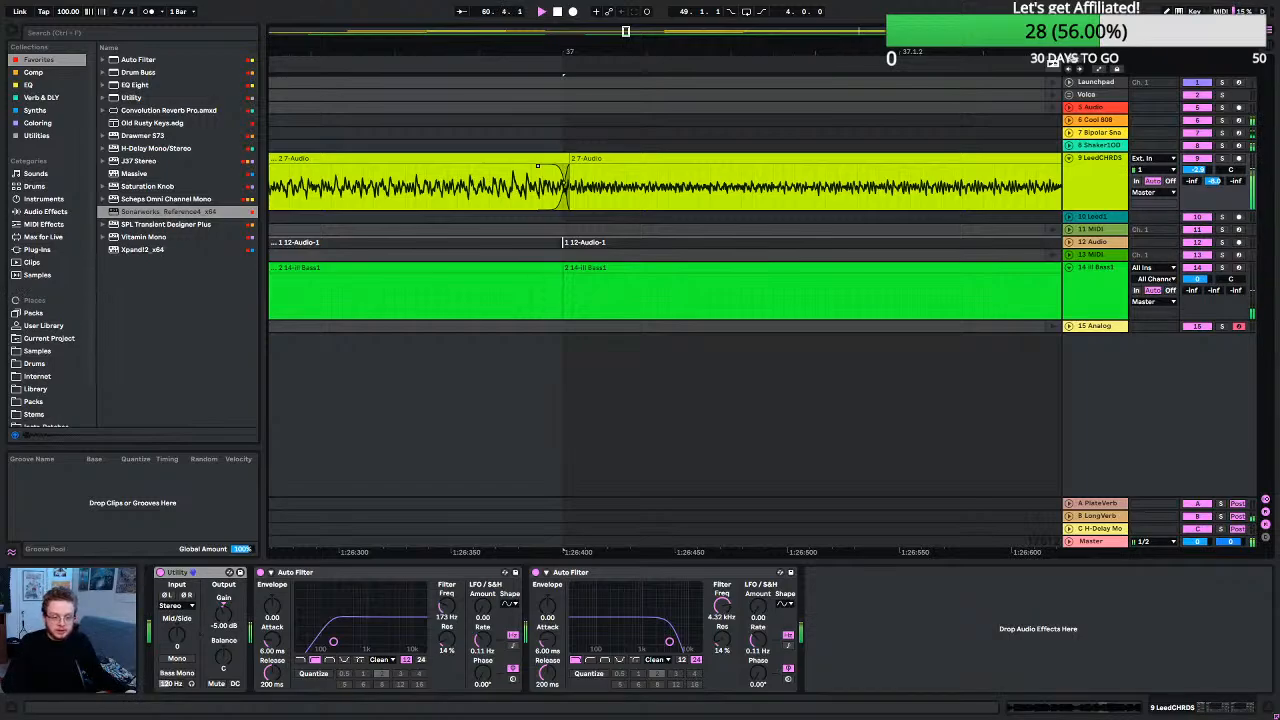
Stop playback and look over the opening section of the arrangement.
scroll(498, 212, "down", 15)
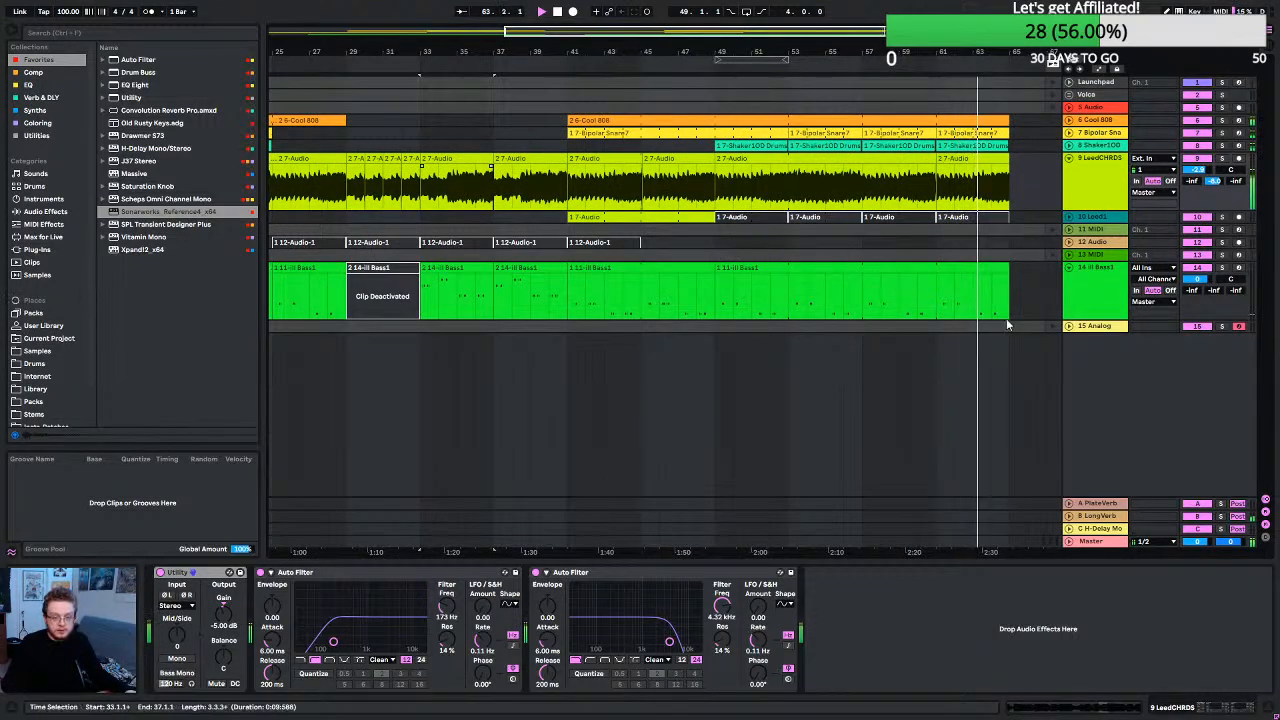
left_click(785, 410)
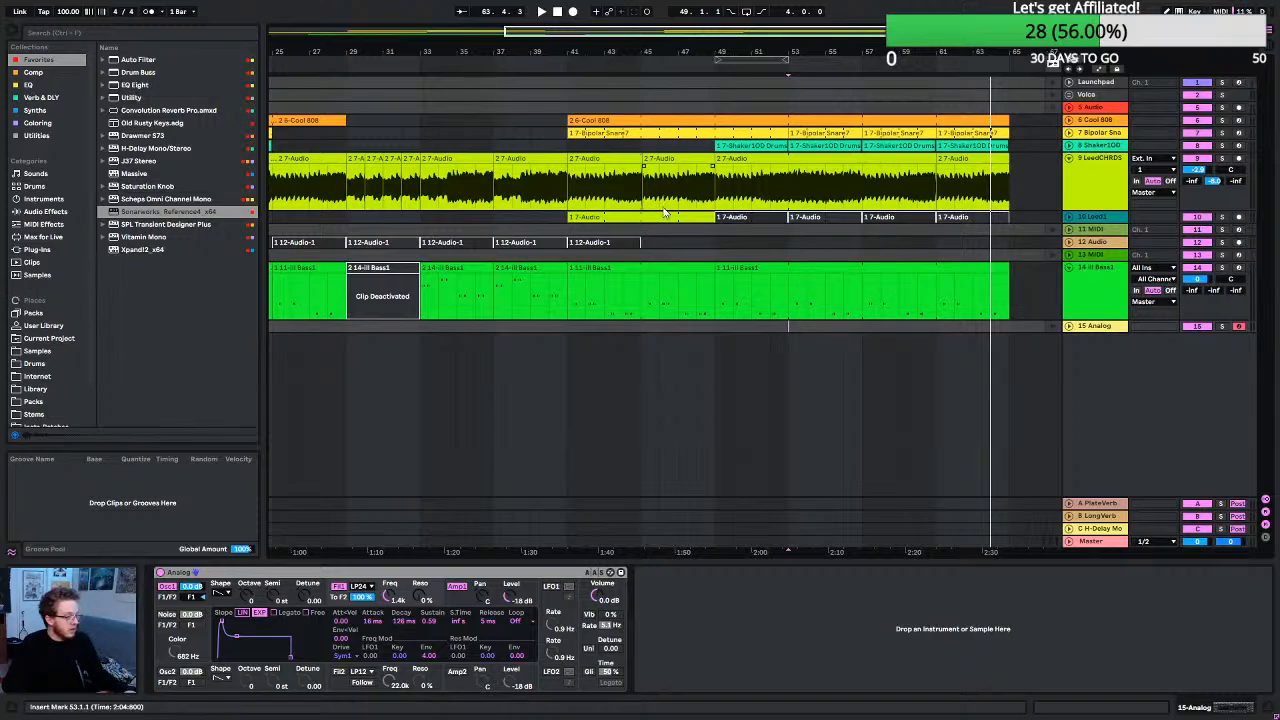
scroll(615, 213, "left", 3)
scroll(615, 213, "left", 9)
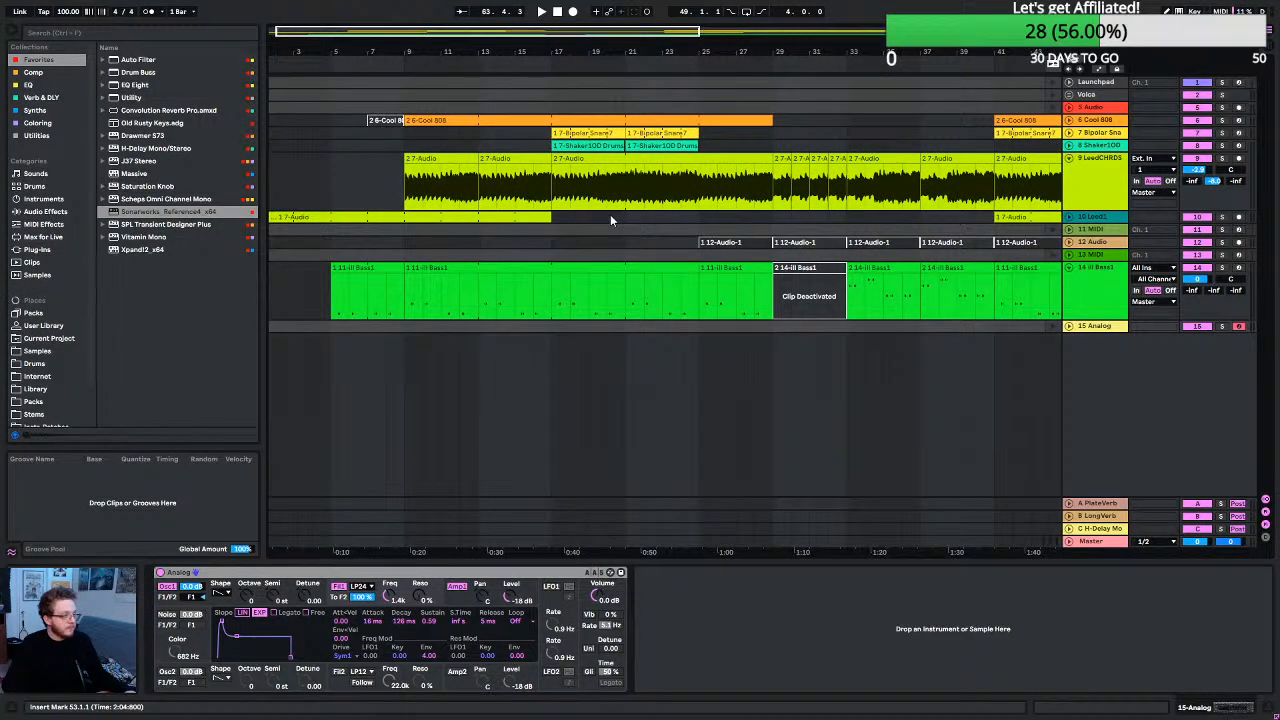
Look over the arrangement and play its opening bars from bar 1, stopping in bar 5.
scroll(610, 214, "right", 6)
scroll(610, 214, "right", 1)
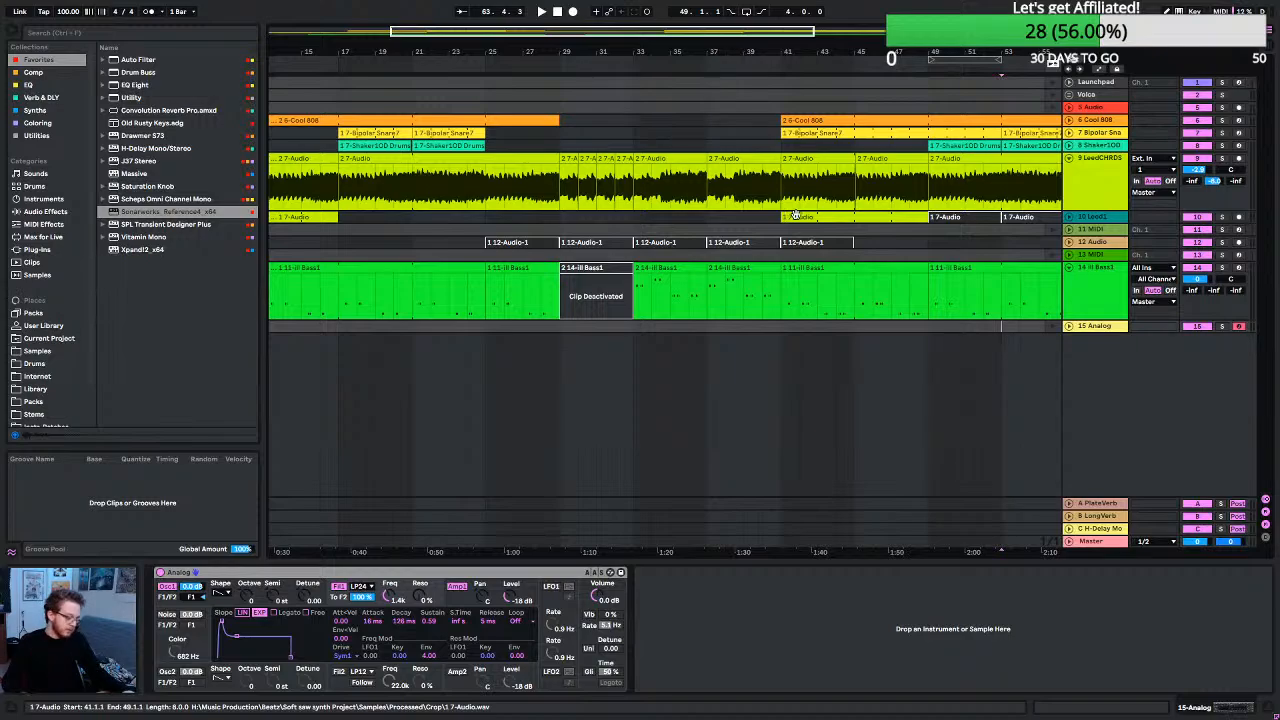
scroll(580, 319, "left", 5)
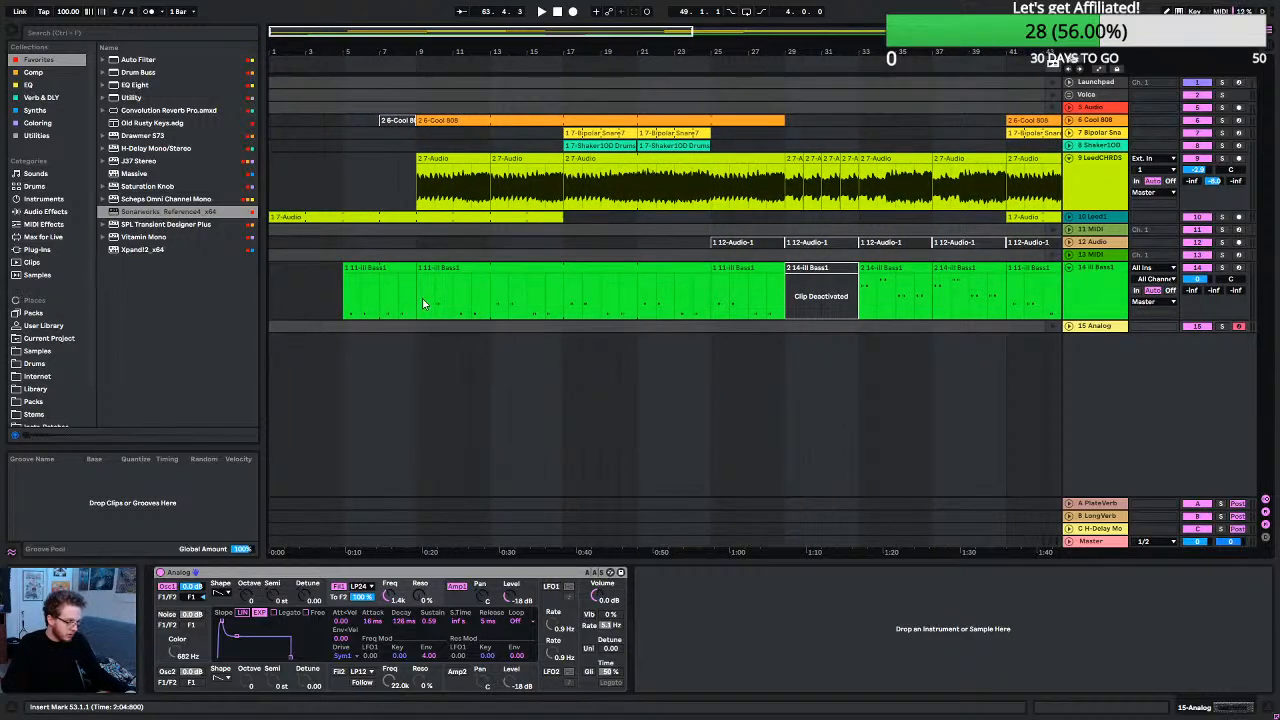
left_click(541, 11)
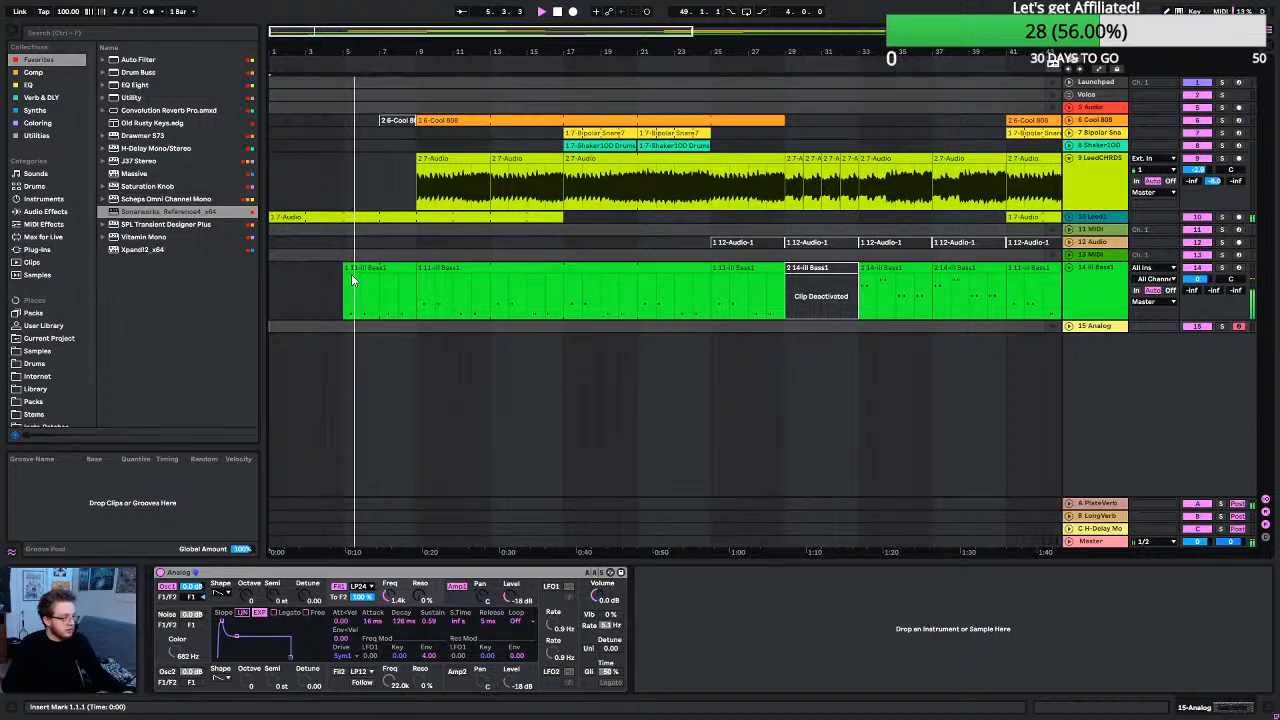
key("space")
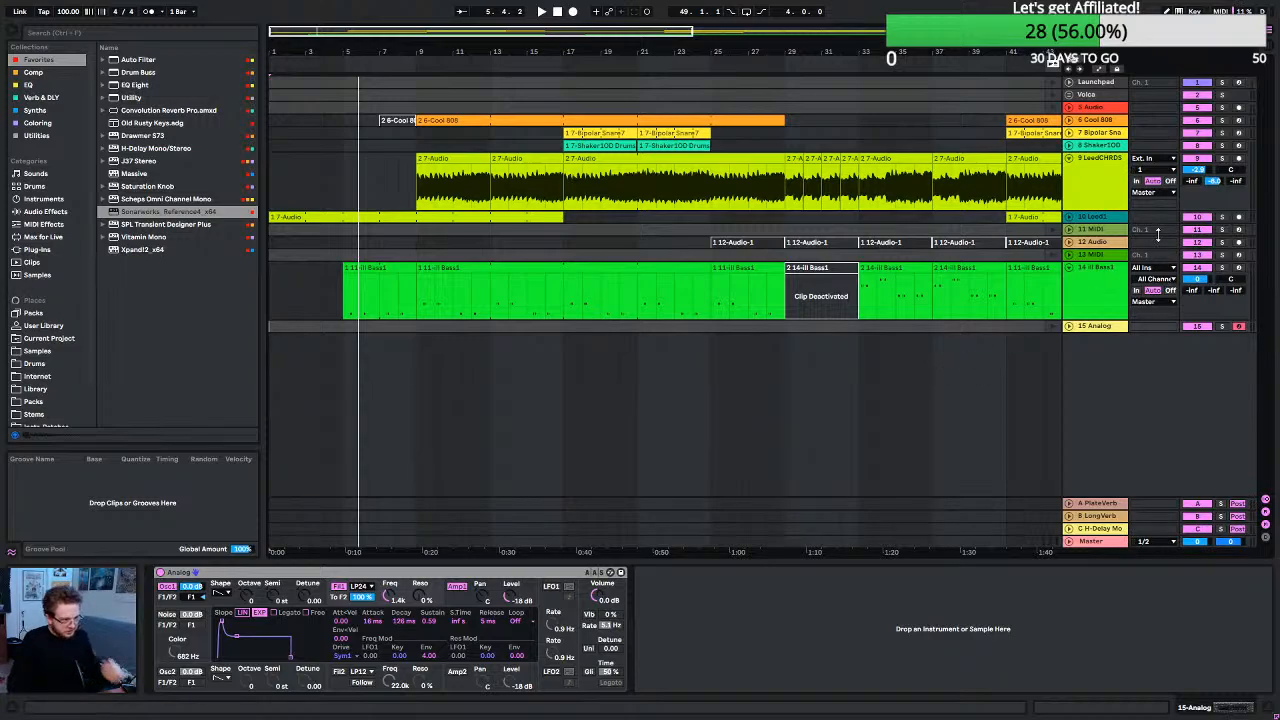
Unfold the empty MIDI track 11 and load the Wavetable instrument onto it.
left_click(1108, 232)
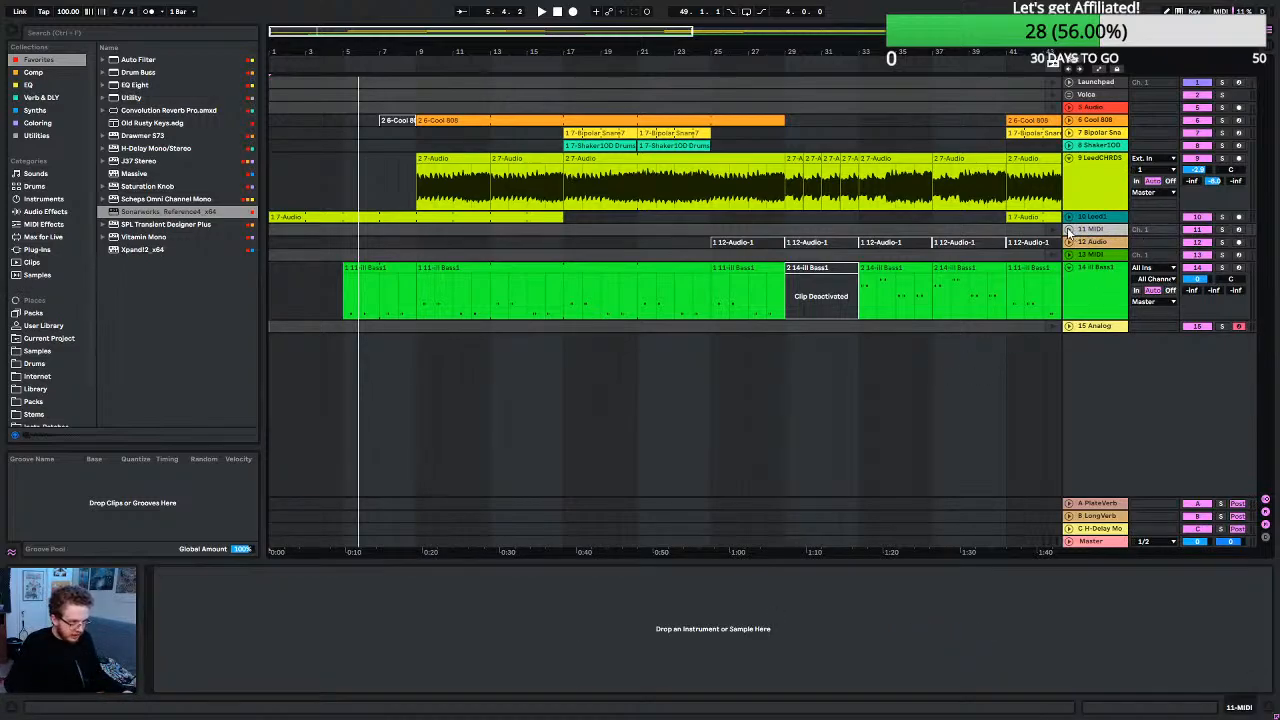
left_click(1068, 230)
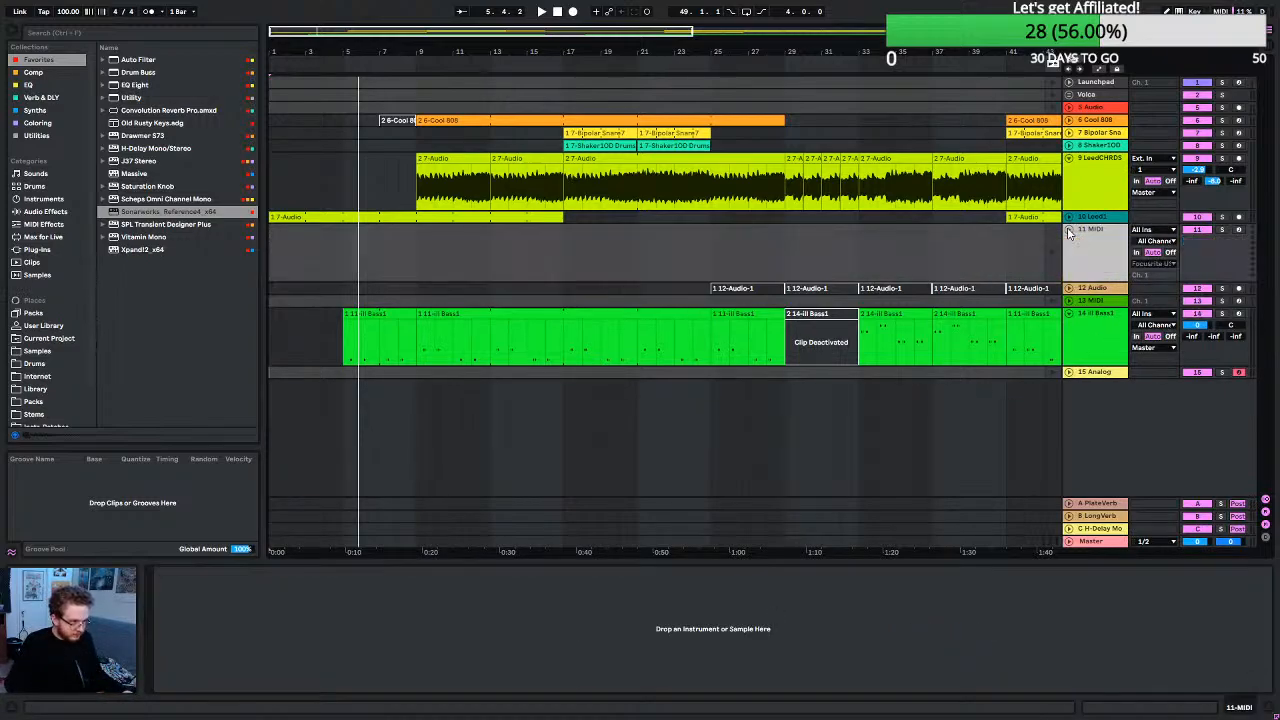
left_click(1242, 708)
left_click(1200, 711)
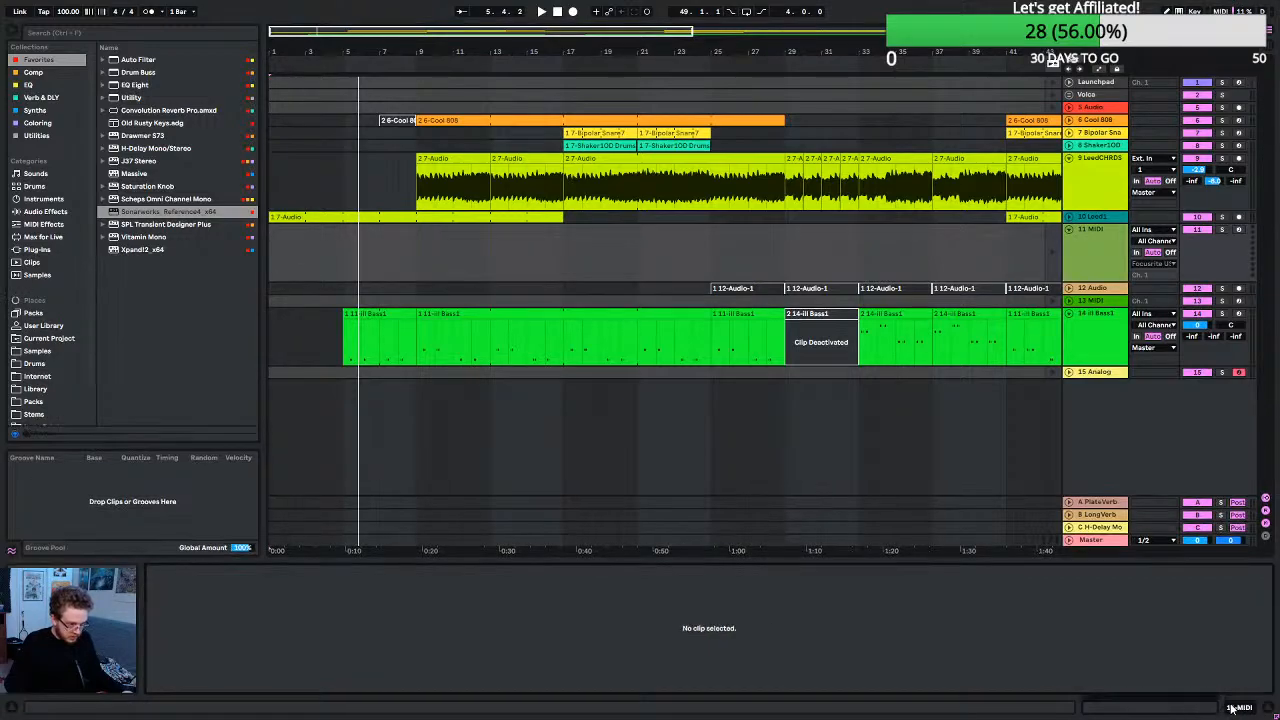
left_click(1240, 710)
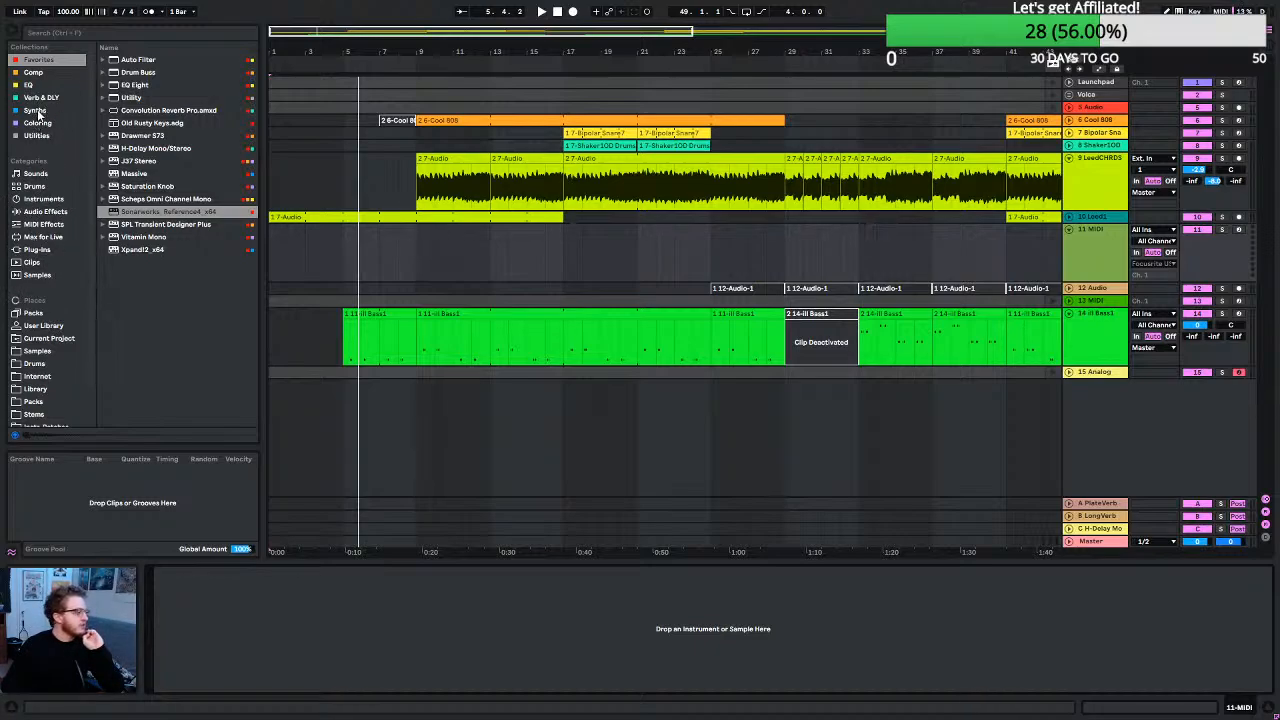
left_click(46, 199)
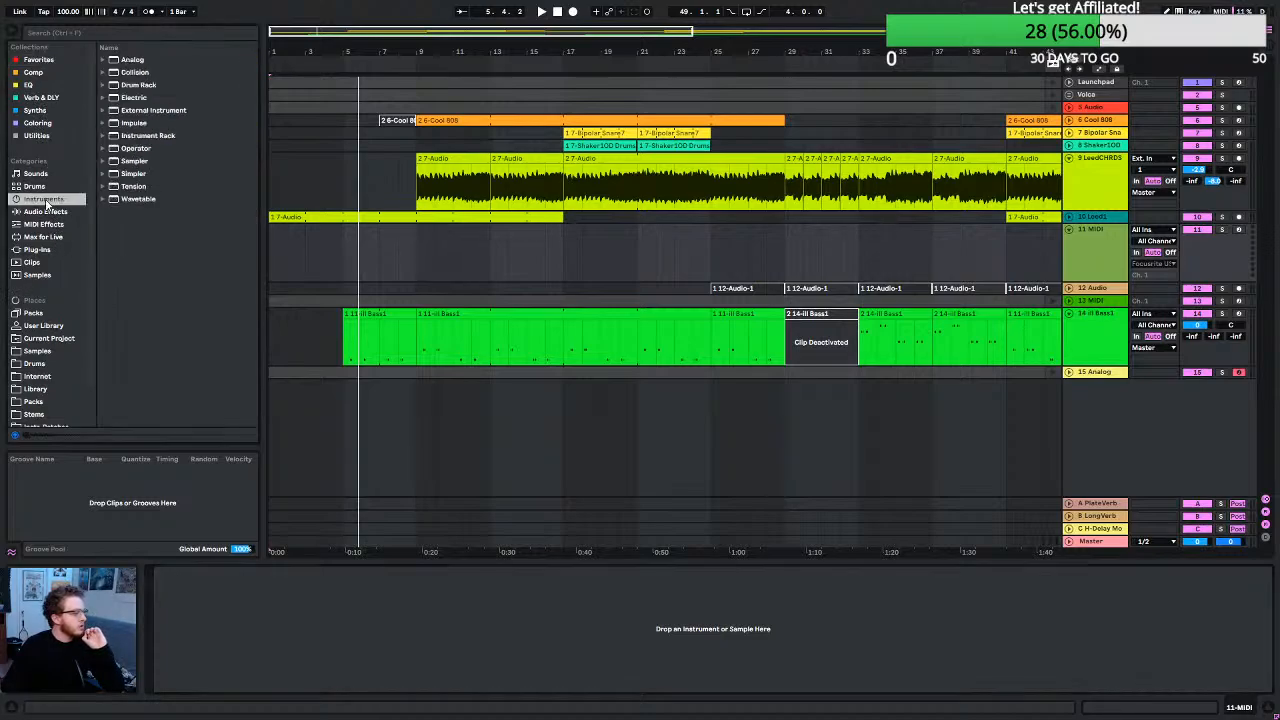
left_click(129, 201)
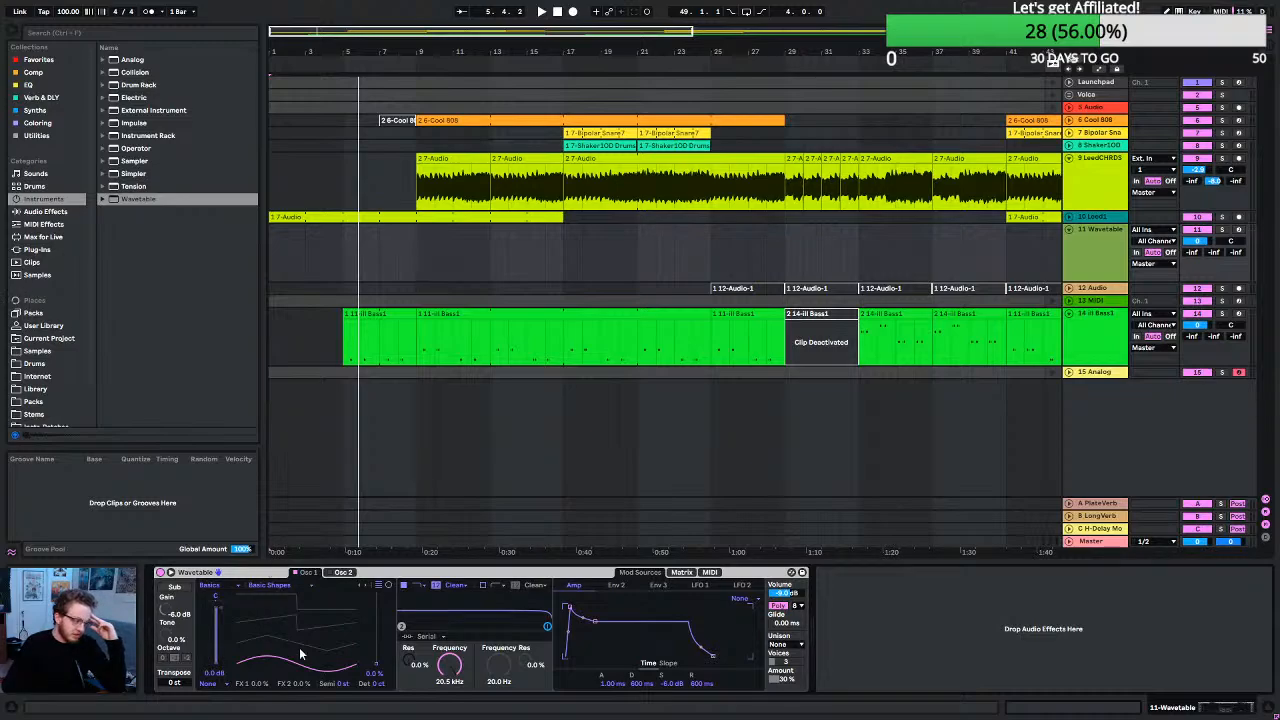
Set Wavetable's Osc 1 wavetable position to 75 % with Basic Shapes and expand the device to its full view.
left_click(266, 585)
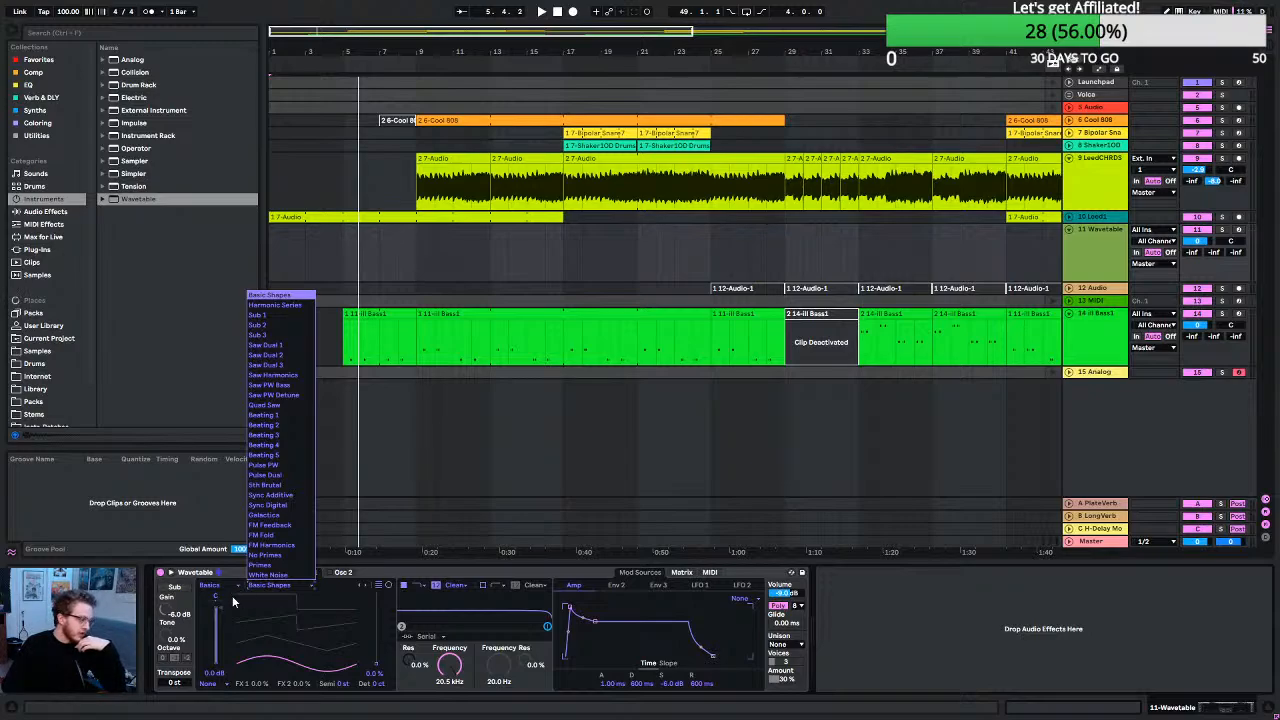
left_click(232, 595)
left_click(225, 589)
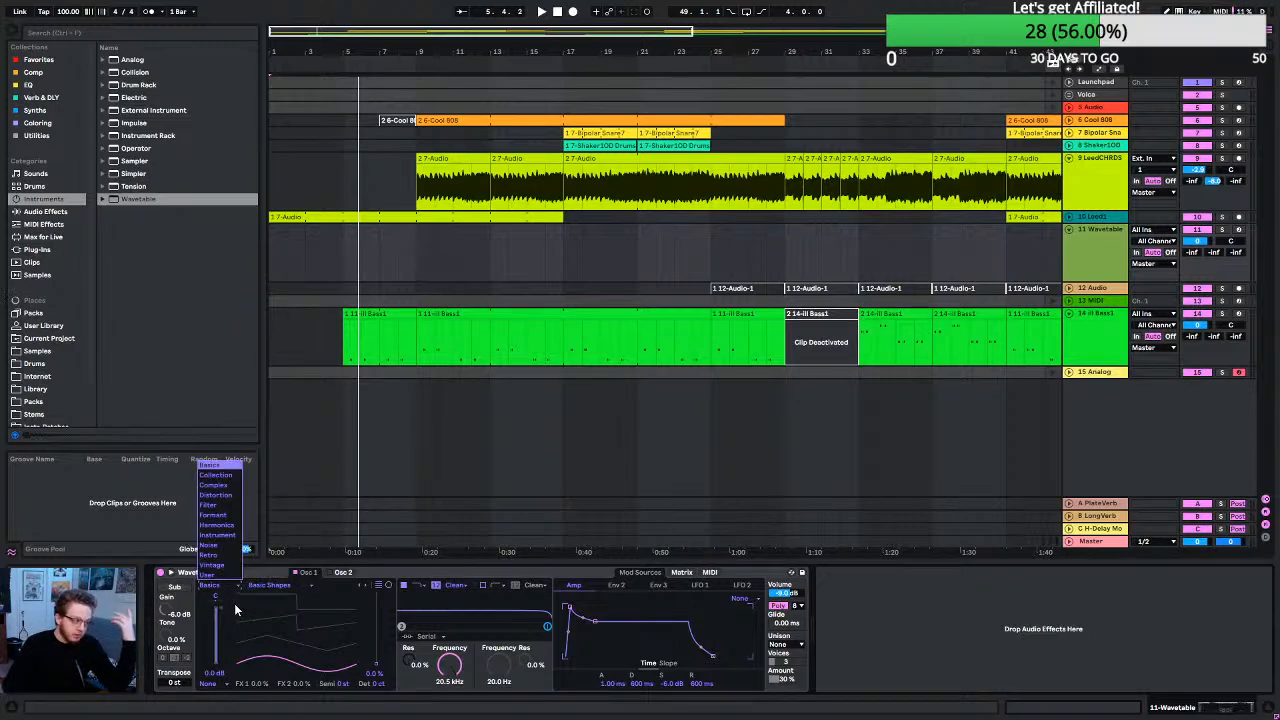
left_click(258, 604)
left_click(276, 616)
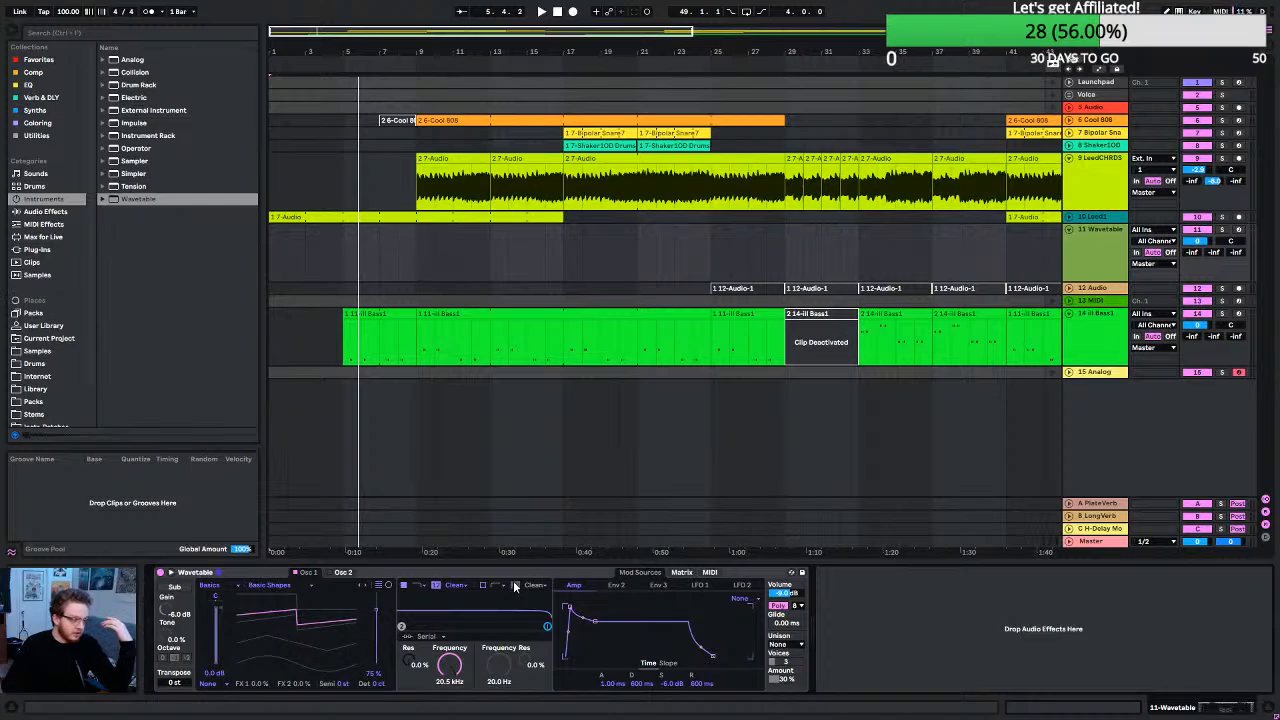
left_click(170, 573)
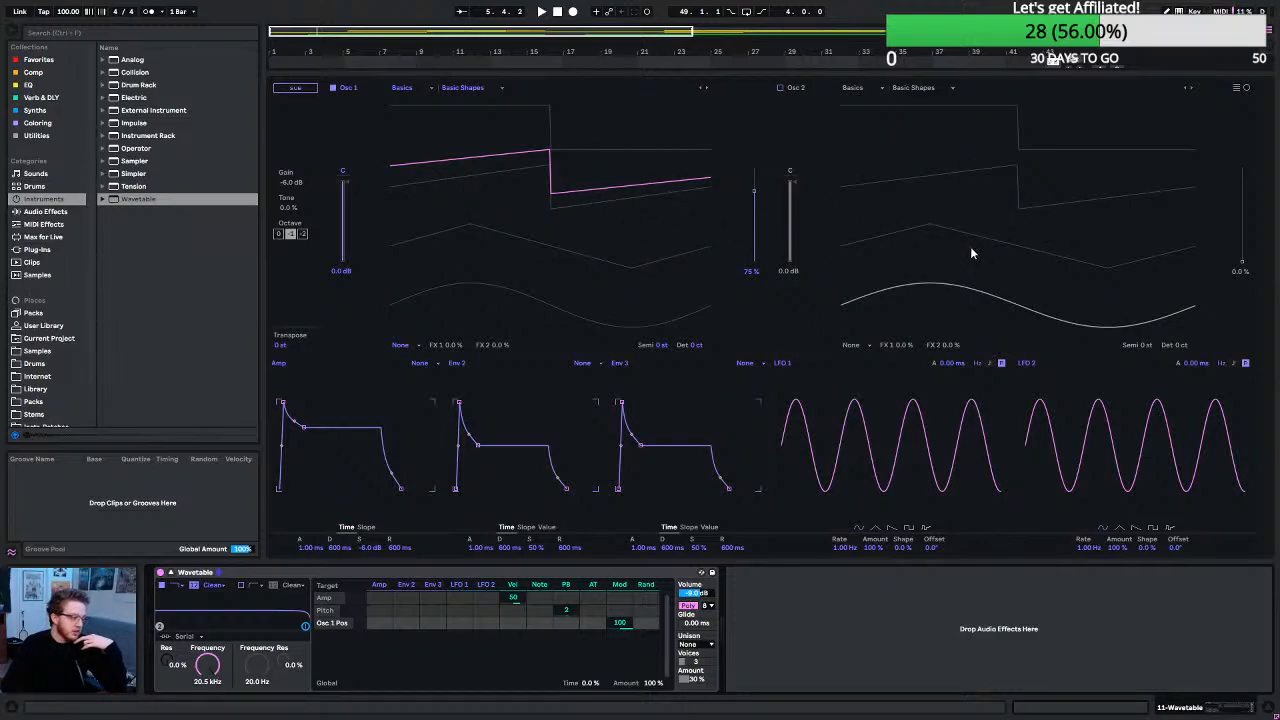
Check Osc 1's wavetable categories, keep Basics, and lower the wavetable position to 19 %.
left_click(415, 89)
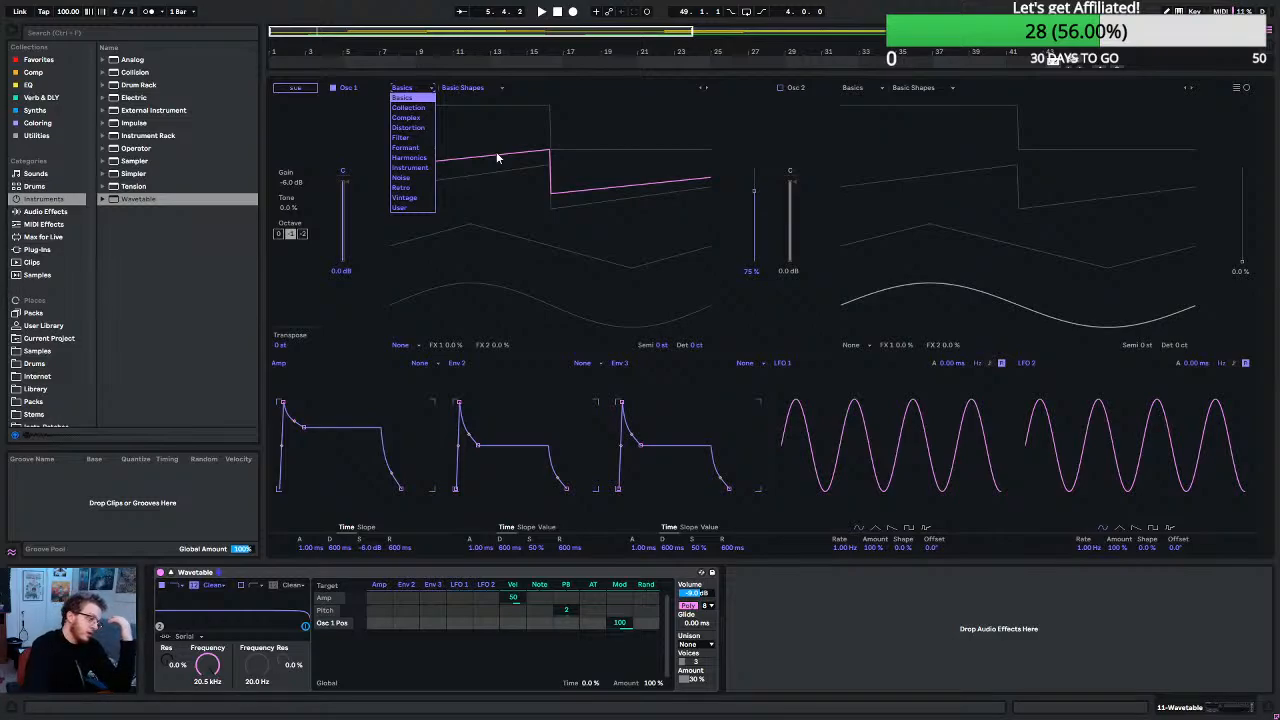
left_click(531, 305)
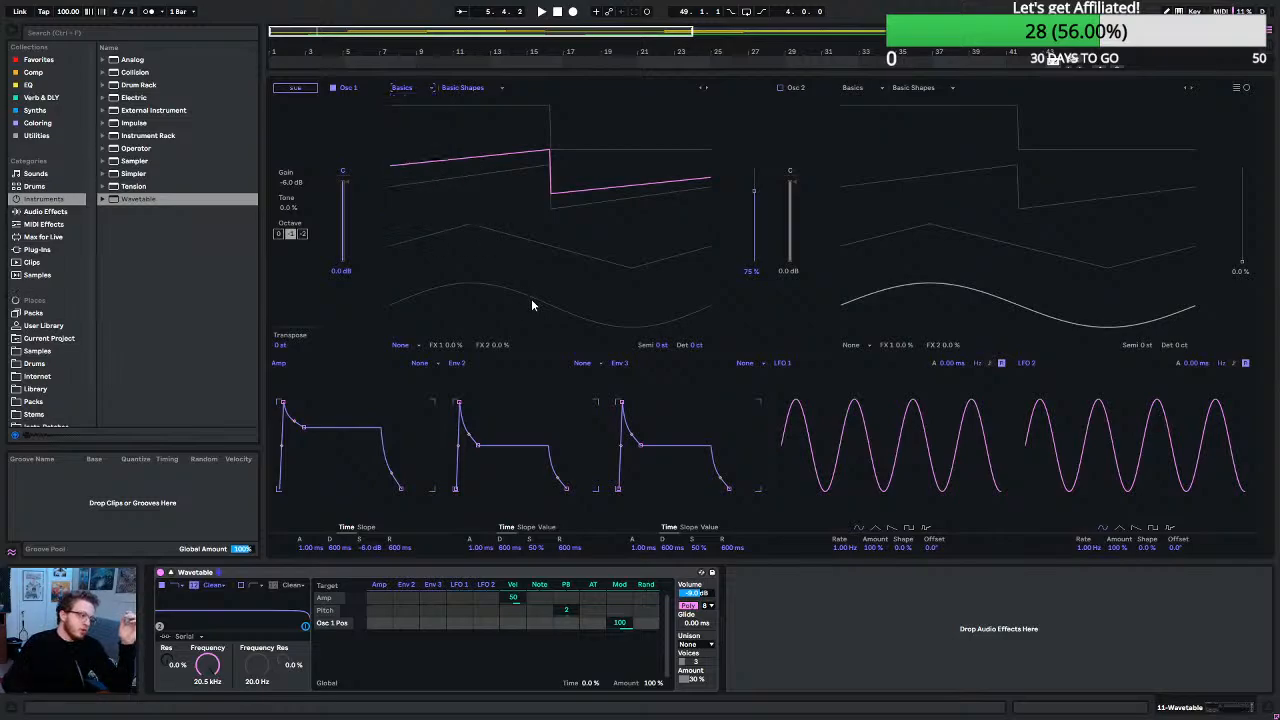
left_click(344, 188)
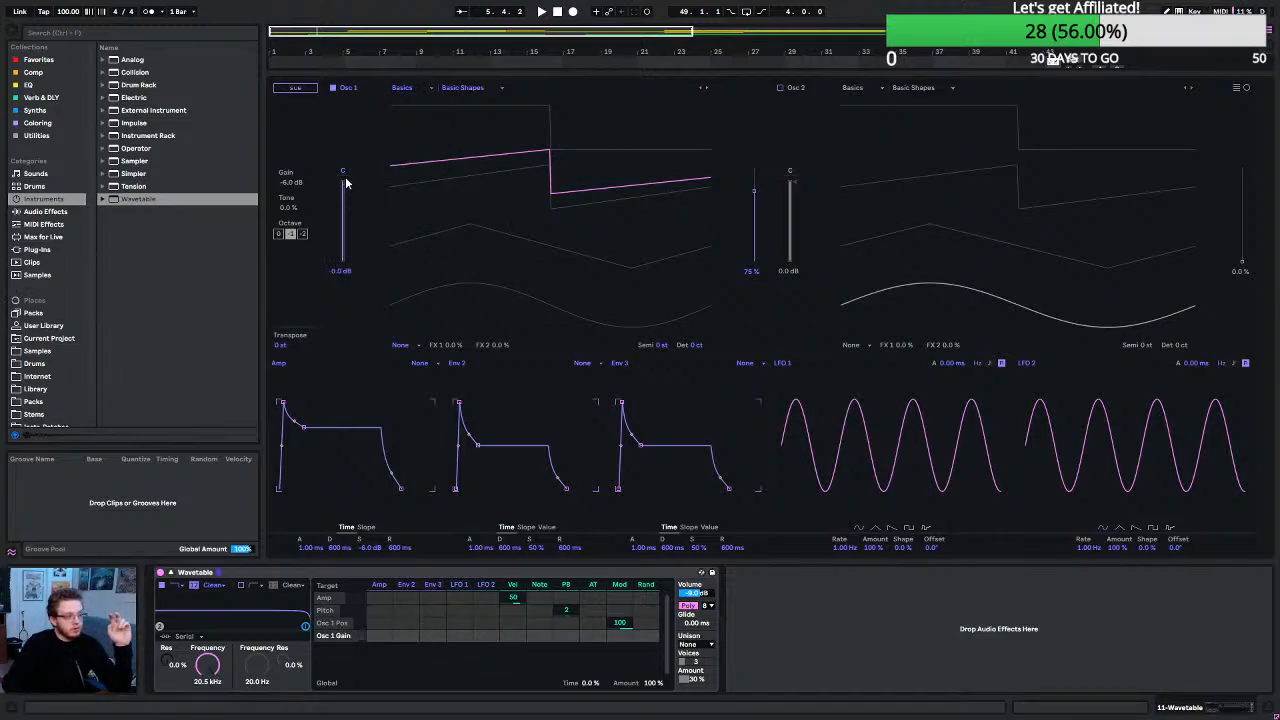
left_click_drag(756, 200, 754, 252)
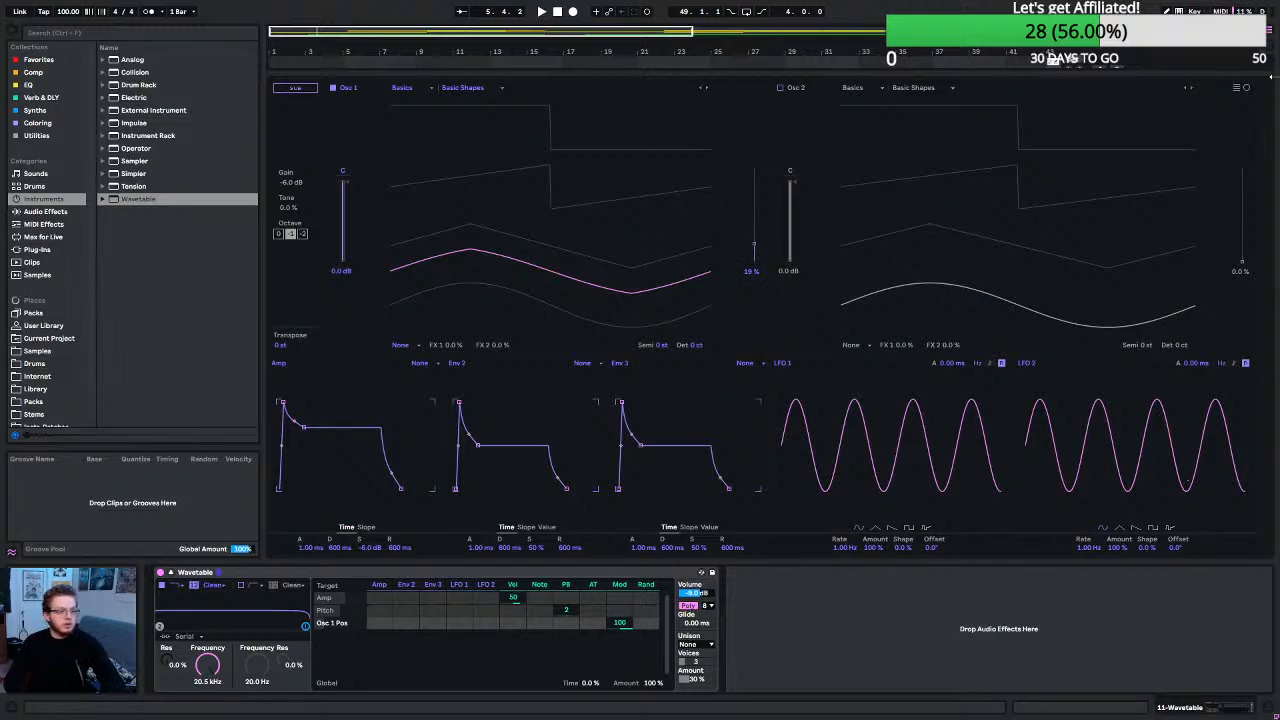
Collapse the expanded Wavetable view and arm the Wavetable track for recording.
left_click(1272, 48)
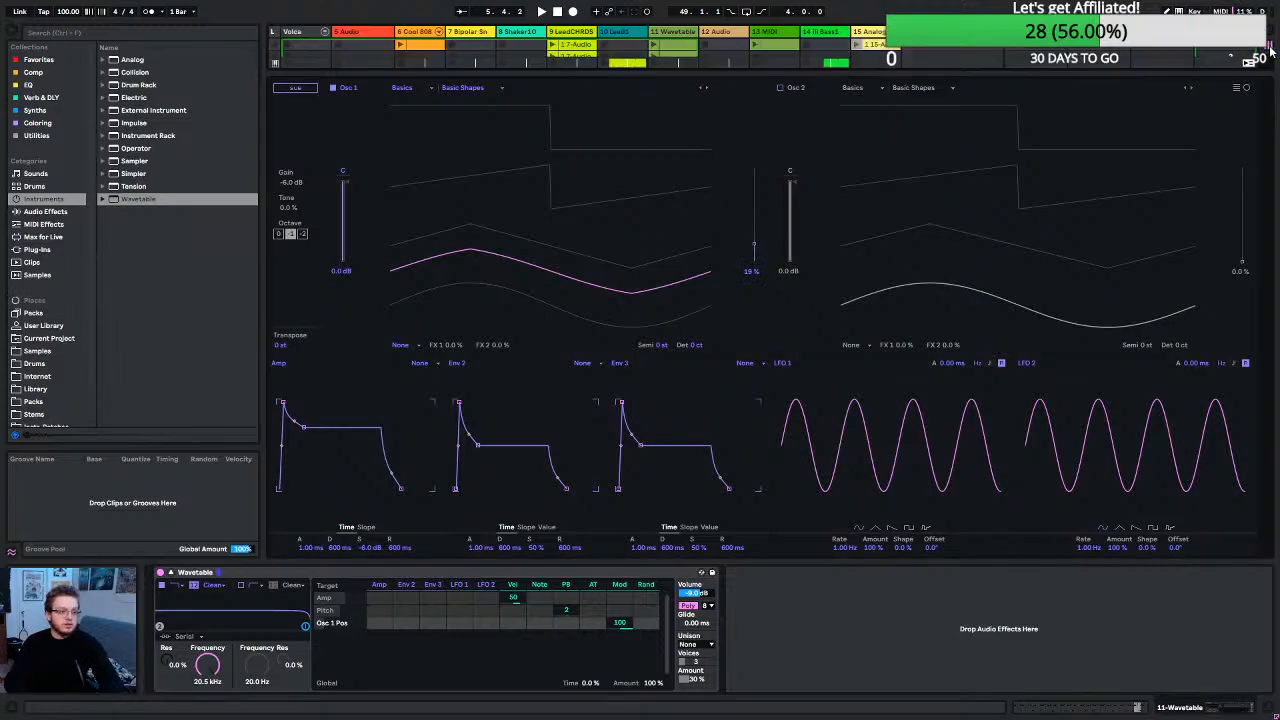
left_click(1272, 40)
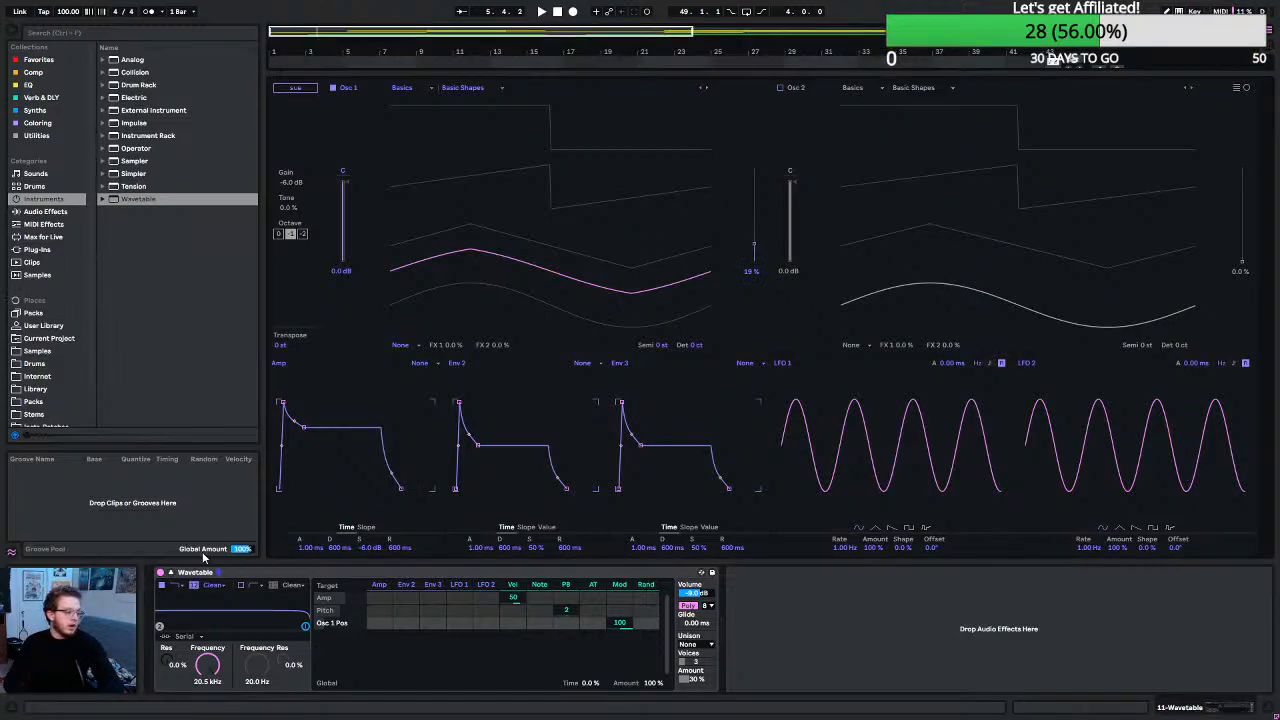
left_click(205, 572)
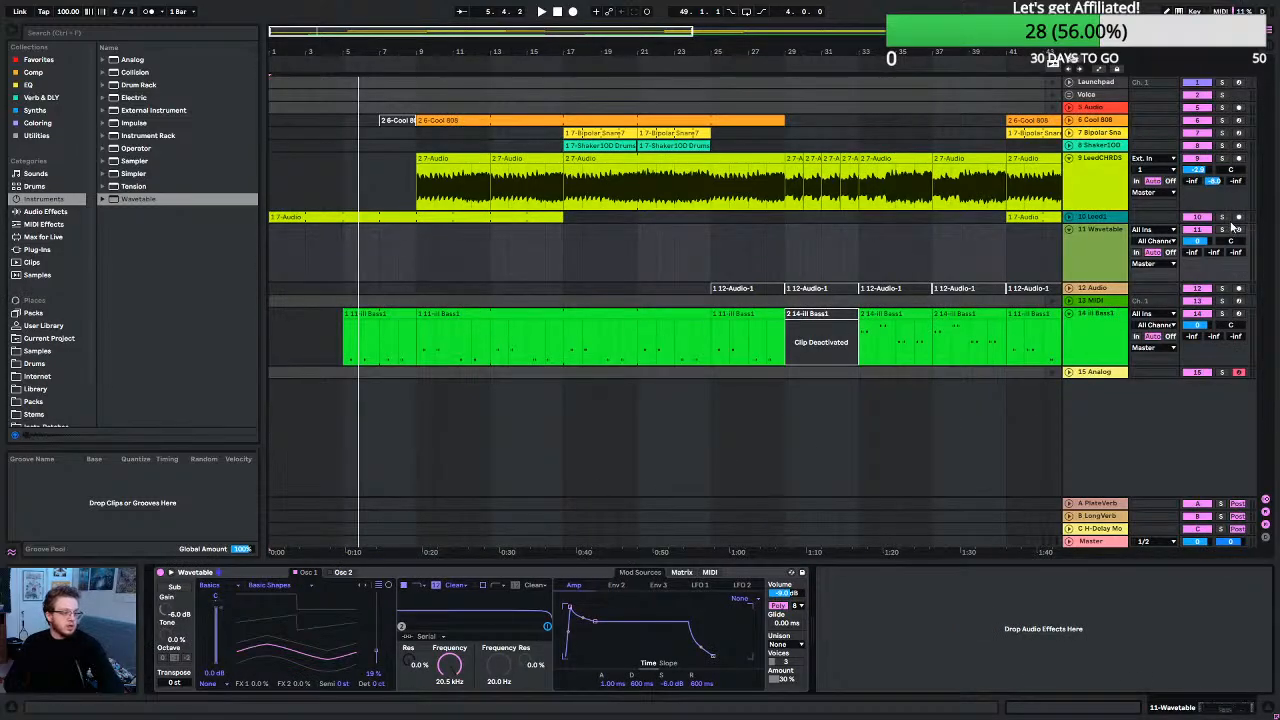
left_click(1239, 230)
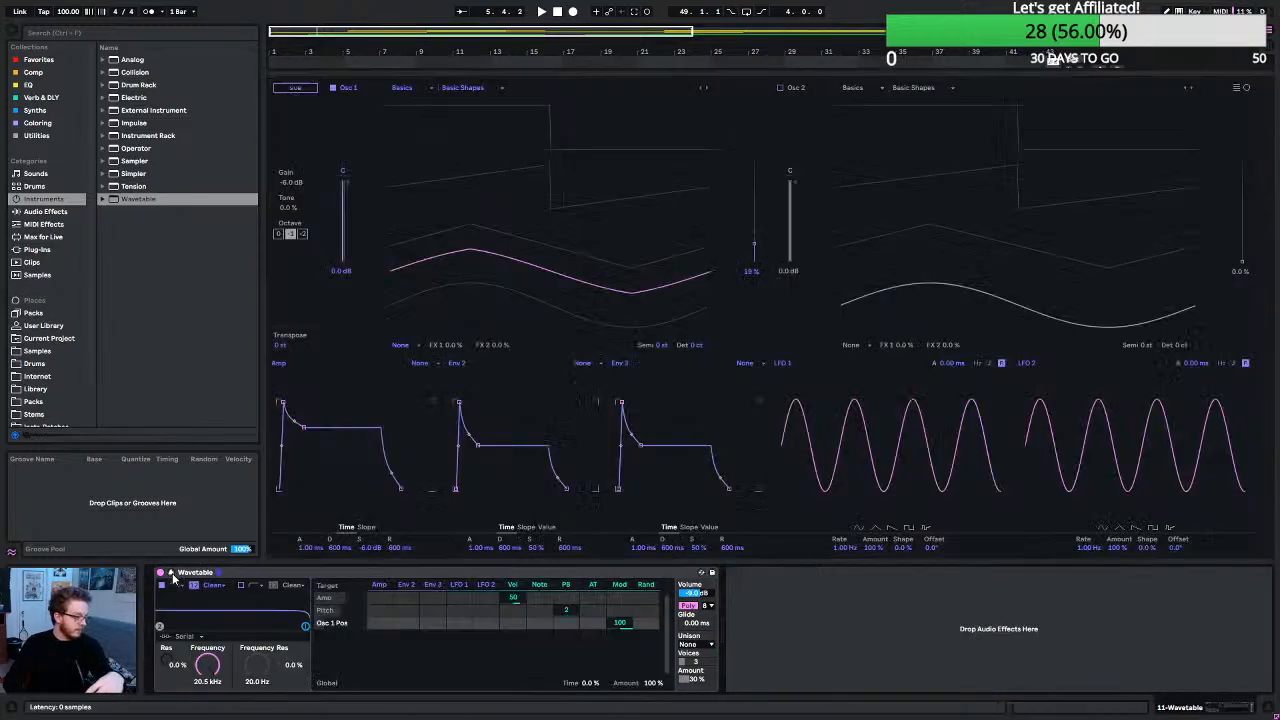
Expand Wavetable again, raise its volume to -2.0 dB and set the Osc 1 wavetable position to 0 %.
left_click(790, 572)
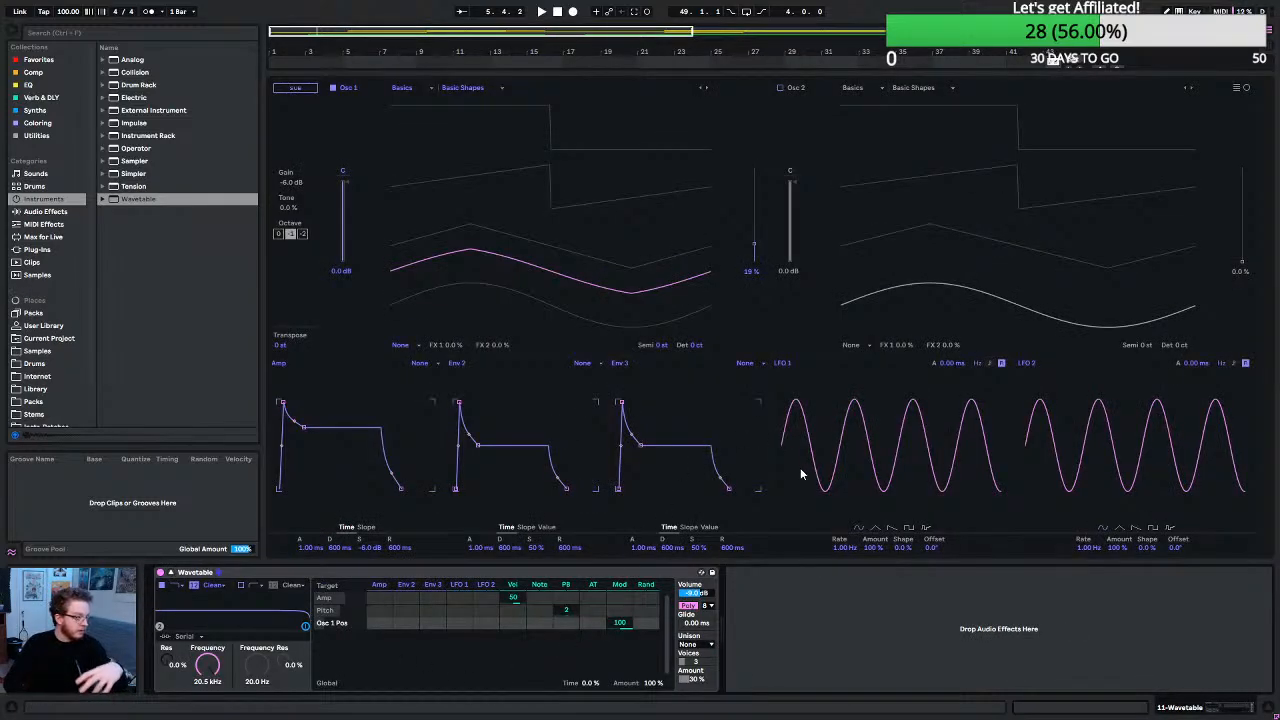
left_click(486, 610)
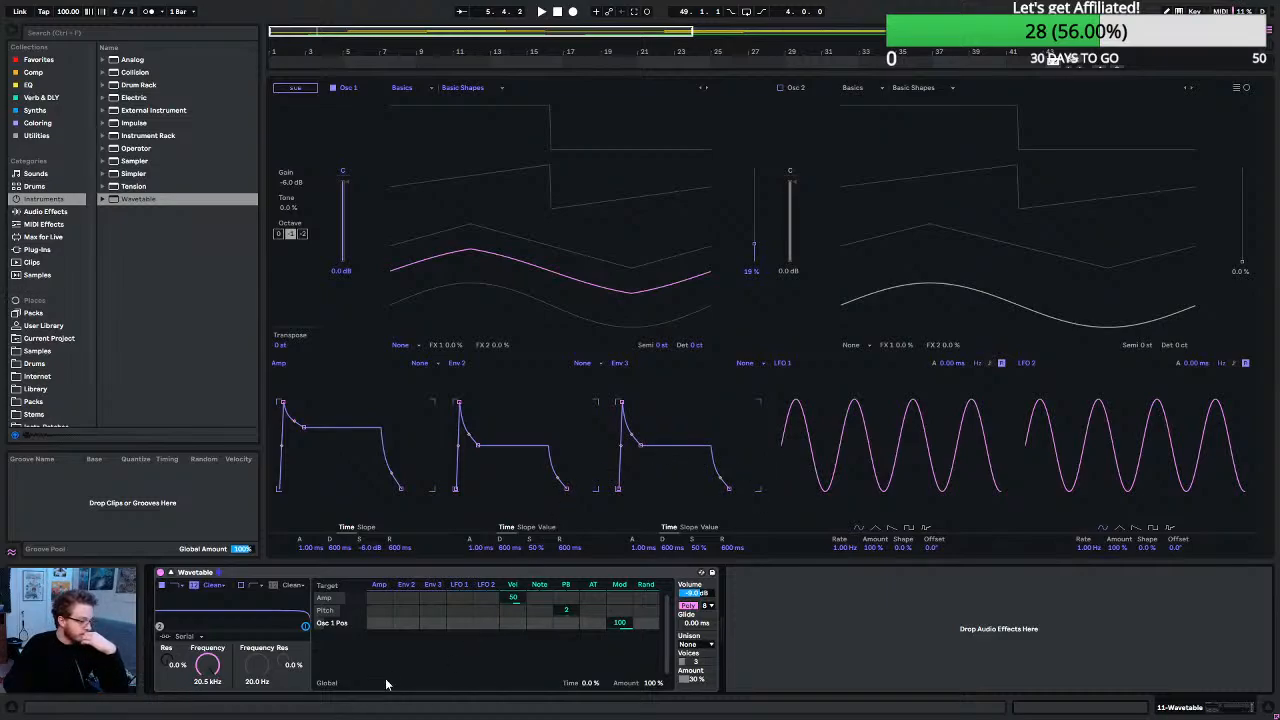
left_click_drag(695, 593, 695, 584)
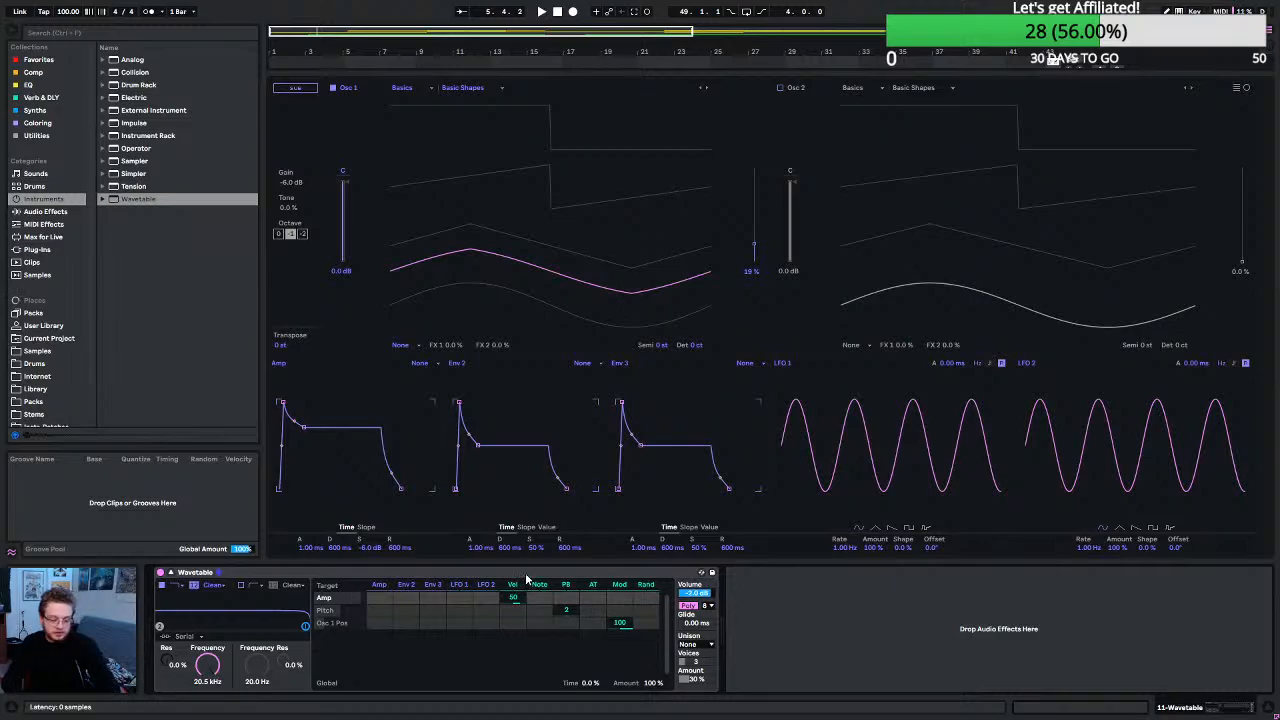
mouse_move(760, 256)
left_mouse_down()
mouse_move(760, 190)
mouse_move(762, 268)
left_mouse_up()
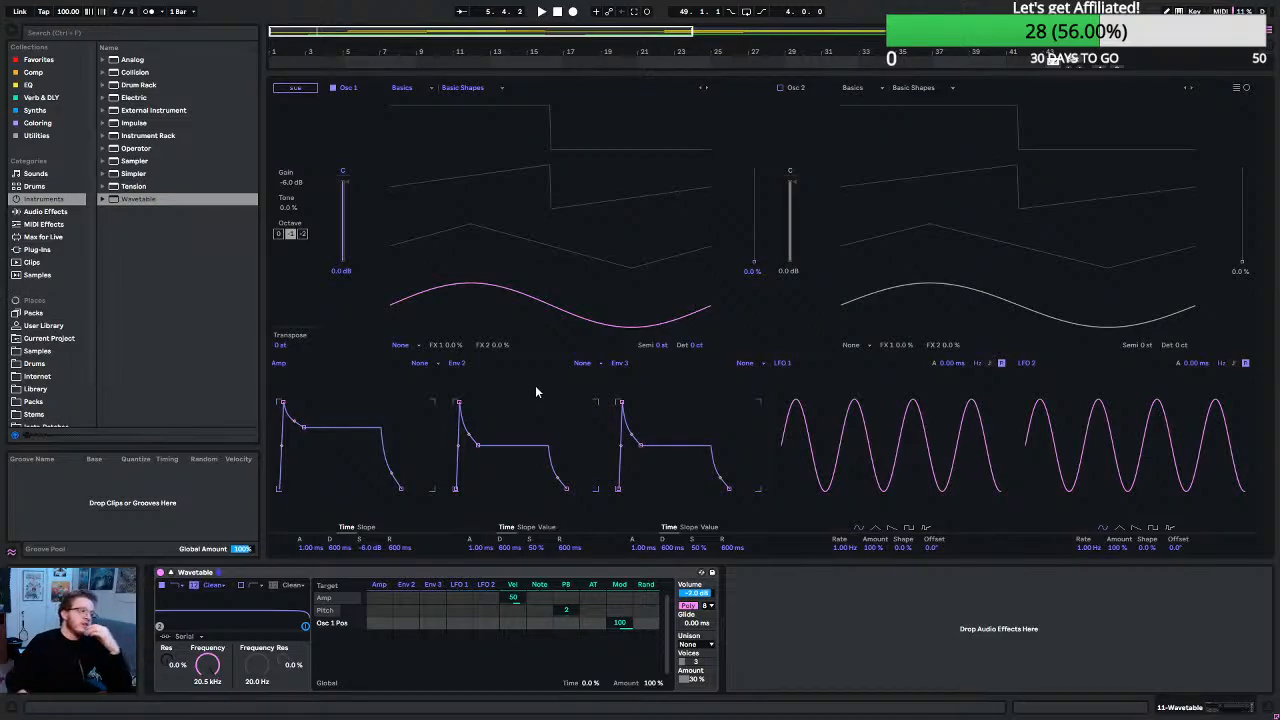
Switch Osc 1 to the Noise category's Swept Noise wavetable and set its position to 100 %.
left_click(406, 91)
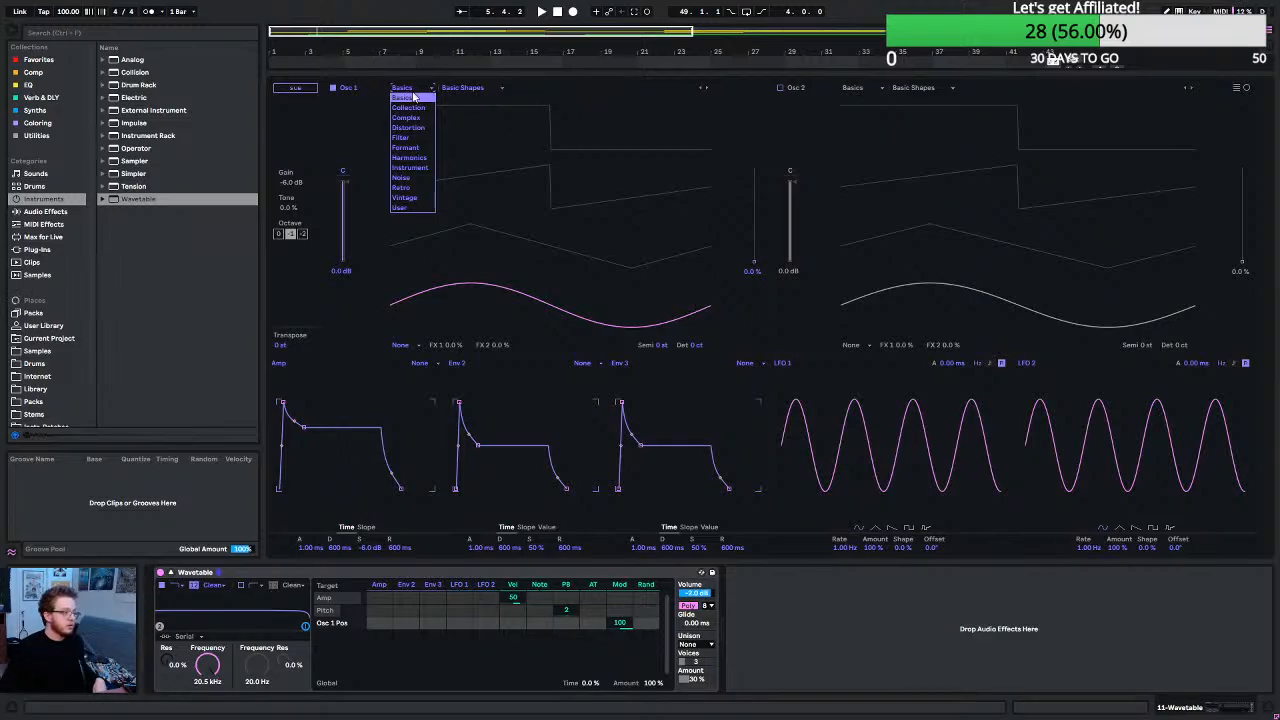
left_click(410, 177)
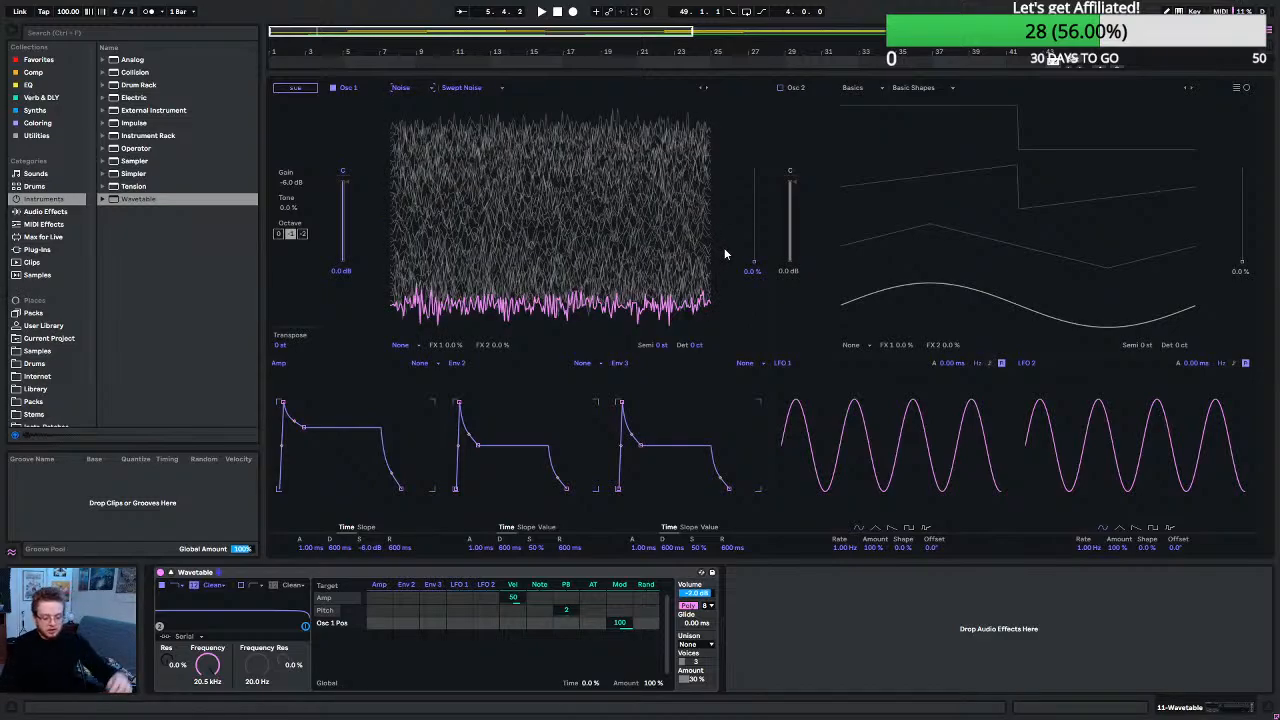
left_click_drag(755, 266, 755, 175)
mouse_move(754, 174)
left_mouse_down()
mouse_move(754, 259)
mouse_move(754, 168)
left_mouse_up()
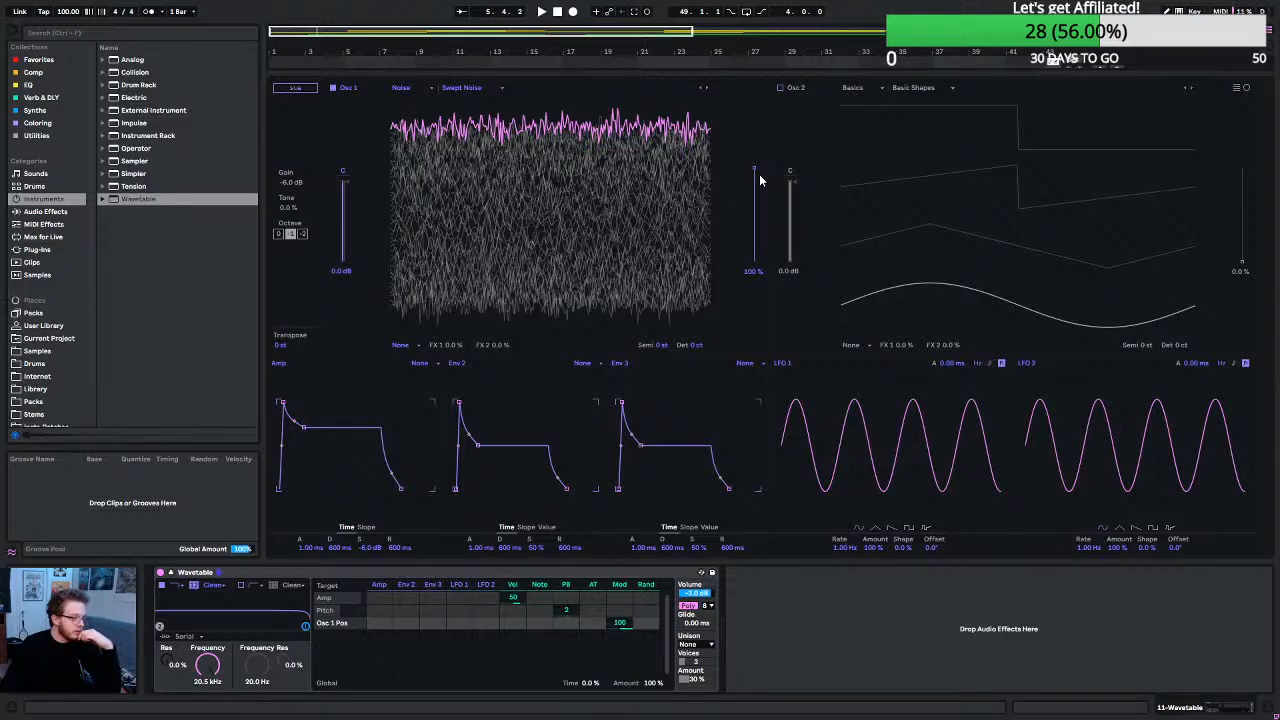
mouse_move(756, 170)
left_mouse_down()
mouse_move(756, 207)
mouse_move(756, 170)
left_mouse_up()
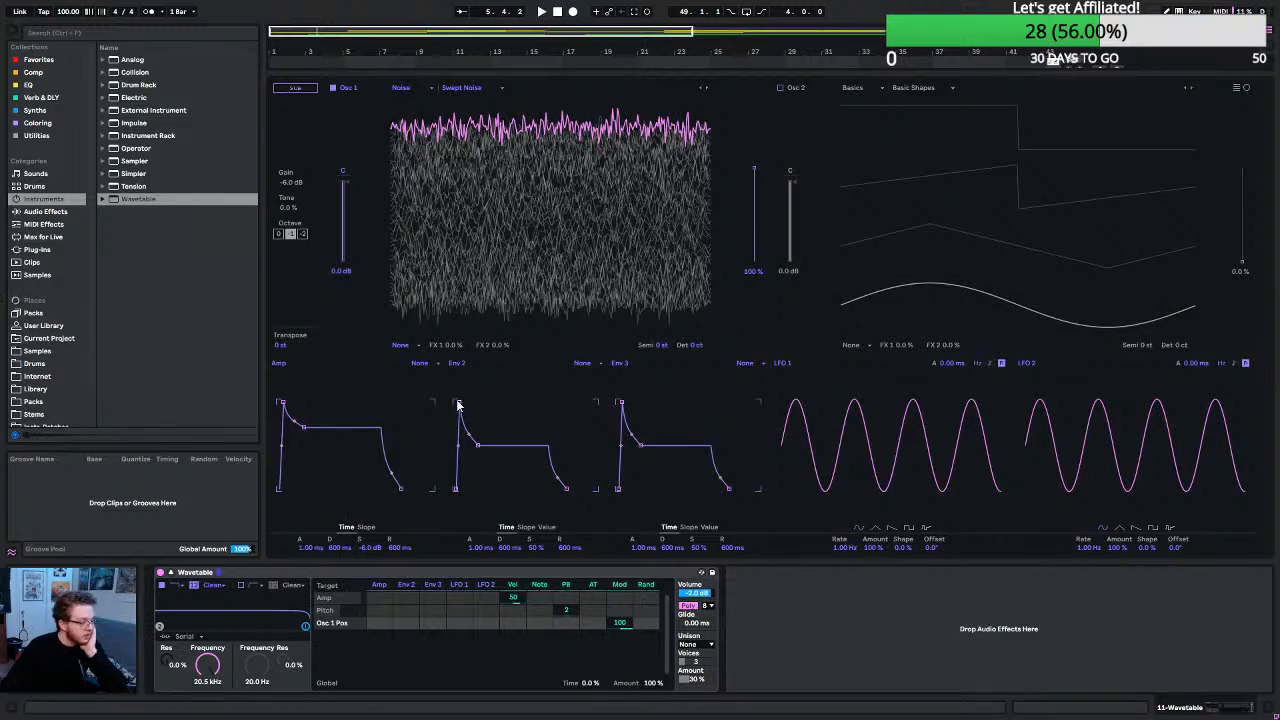
Set Env 2 to 0 ms attack, 3.02 s decay and 100 % sustain, and the amp envelope's attack to 0 ms.
left_click_drag(458, 402, 485, 402)
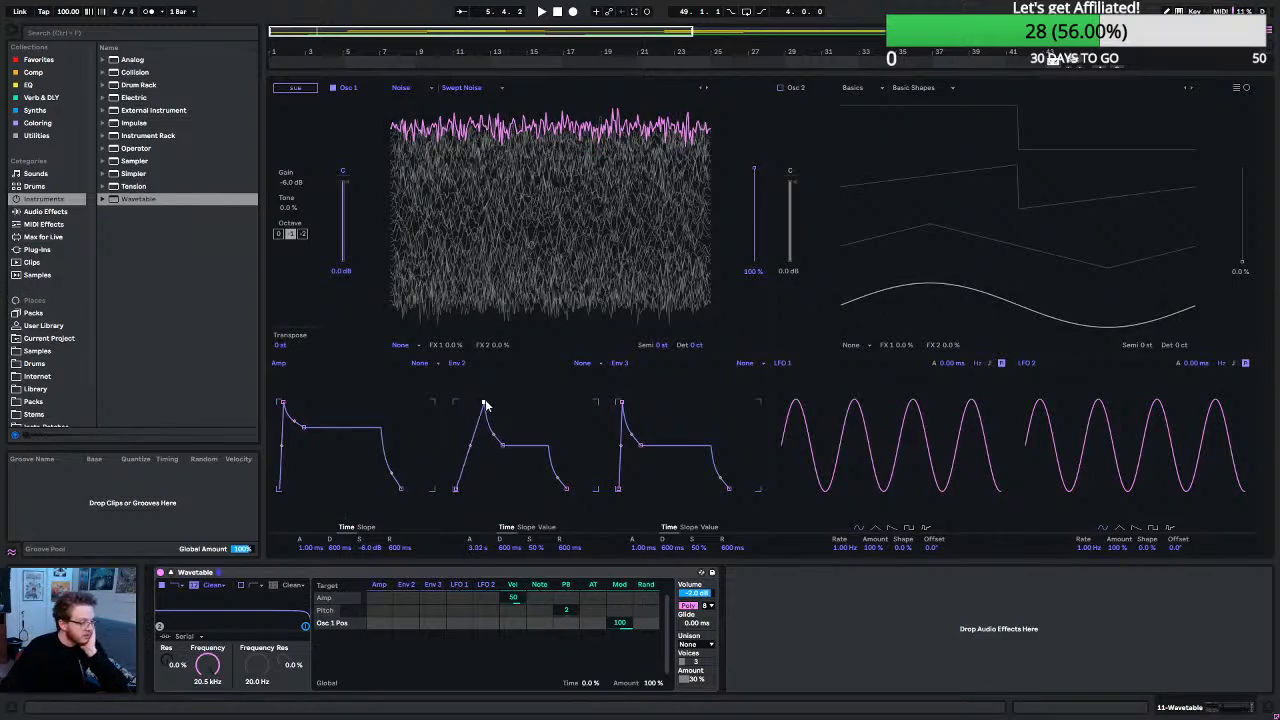
left_click_drag(504, 444, 512, 402)
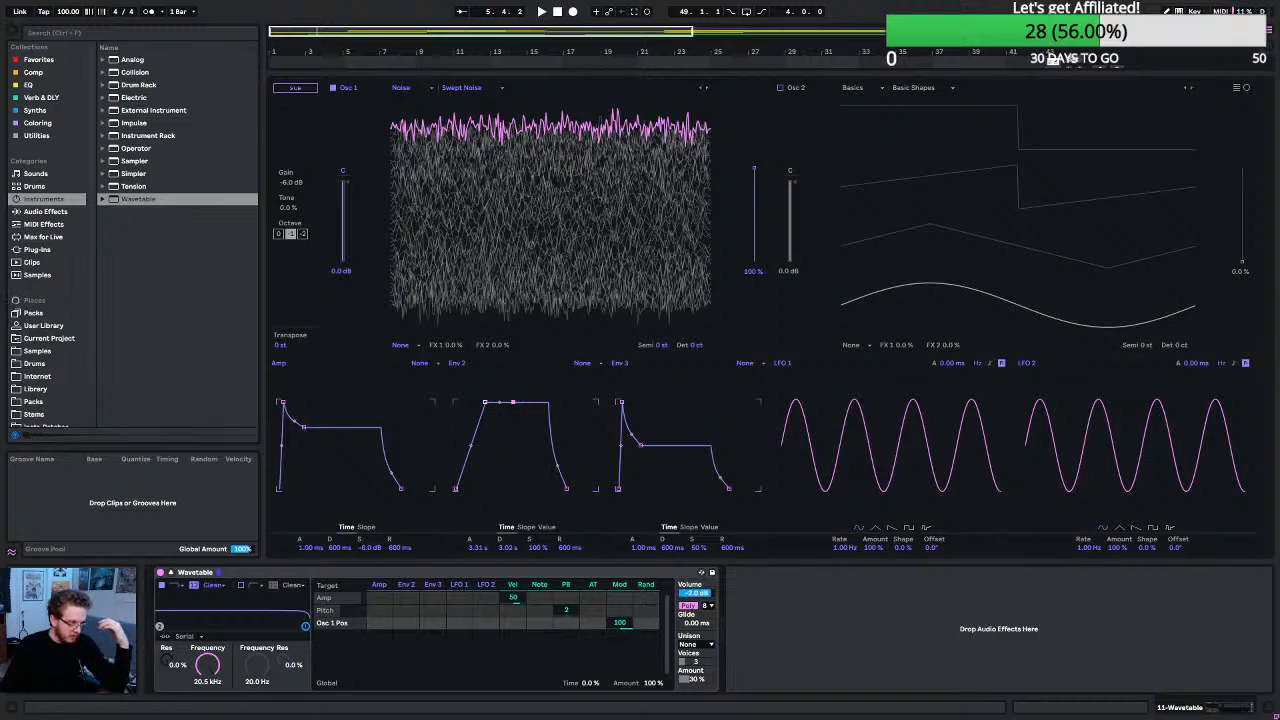
left_click_drag(485, 402, 455, 402)
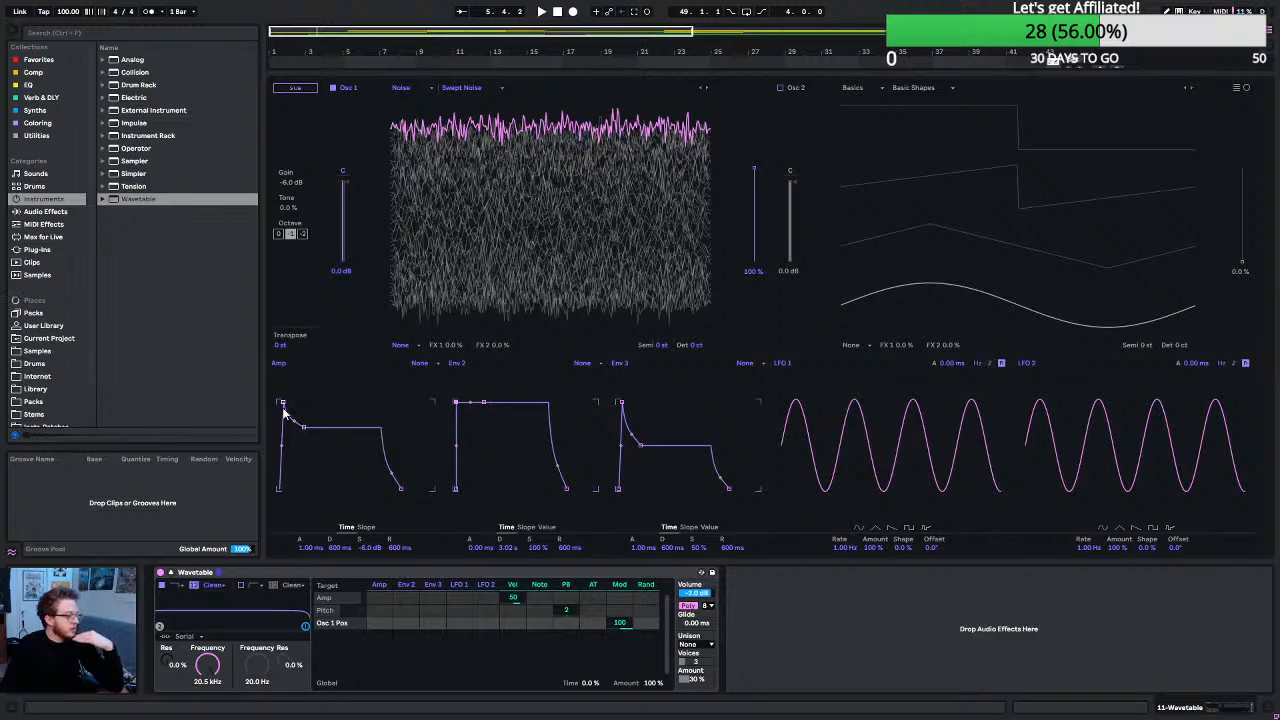
left_click_drag(282, 402, 278, 403)
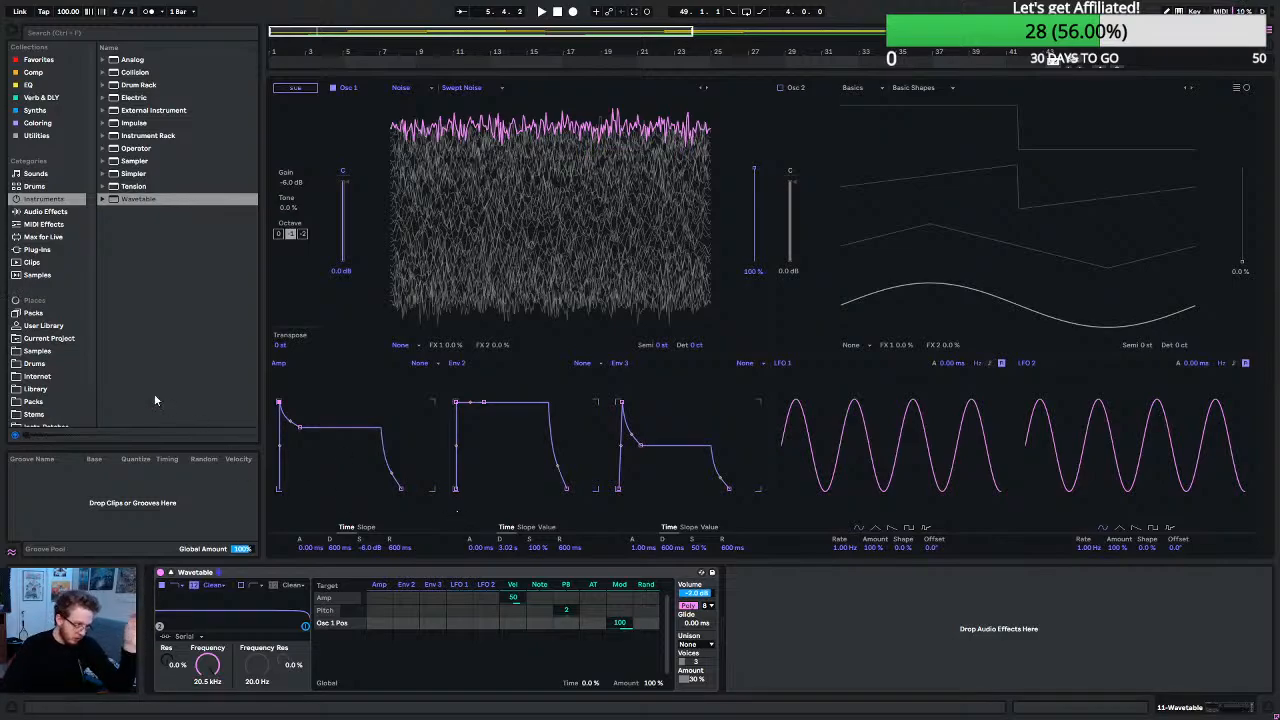
left_click(280, 404)
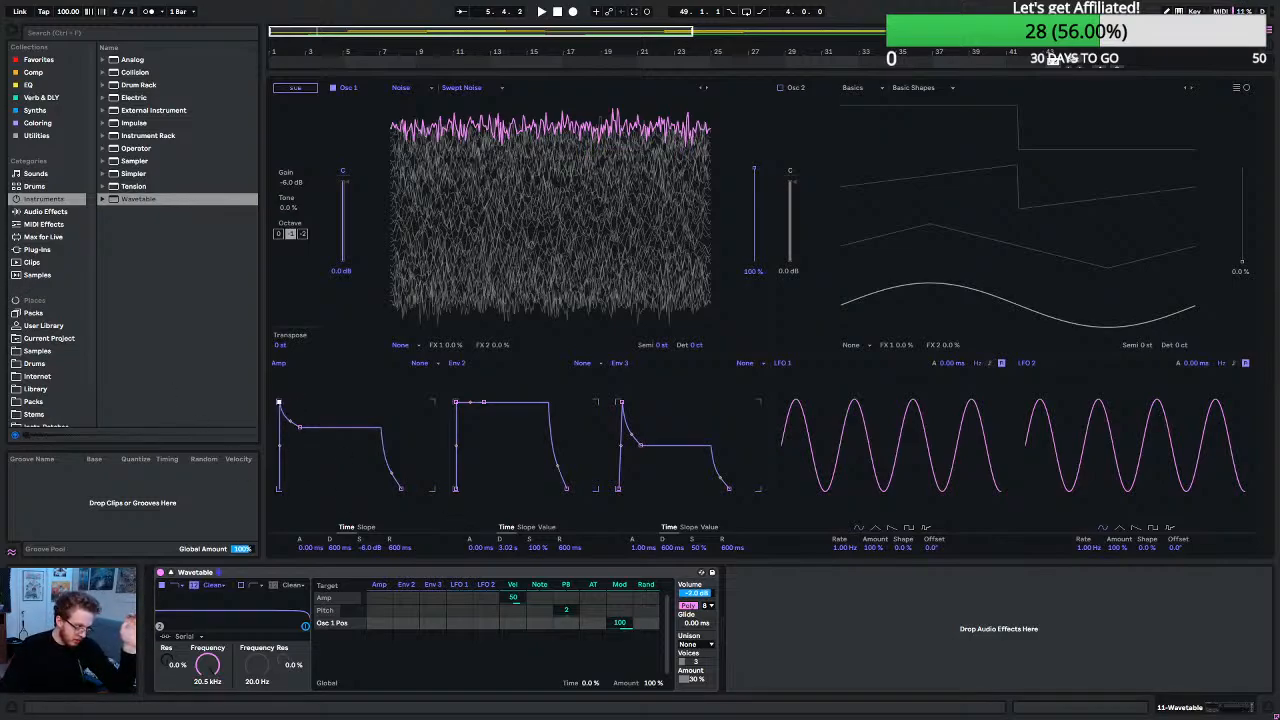
Shape the amp envelope with a 364 ms attack, 635 ms decay, -12 dB sustain and 1.50 ms release.
mouse_move(280, 404)
left_mouse_down()
mouse_move(310, 404)
mouse_move(281, 405)
left_mouse_up()
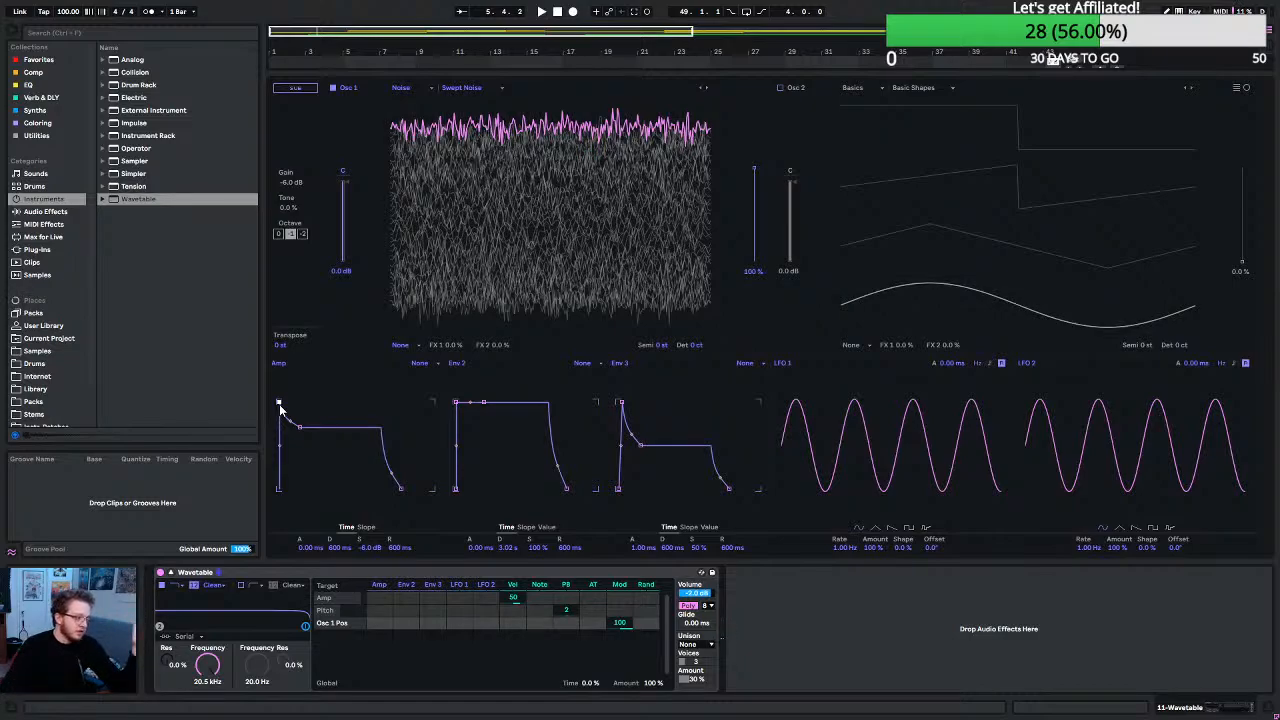
mouse_move(340, 548)
left_mouse_down()
mouse_move(340, 596)
mouse_move(340, 556)
left_mouse_up()
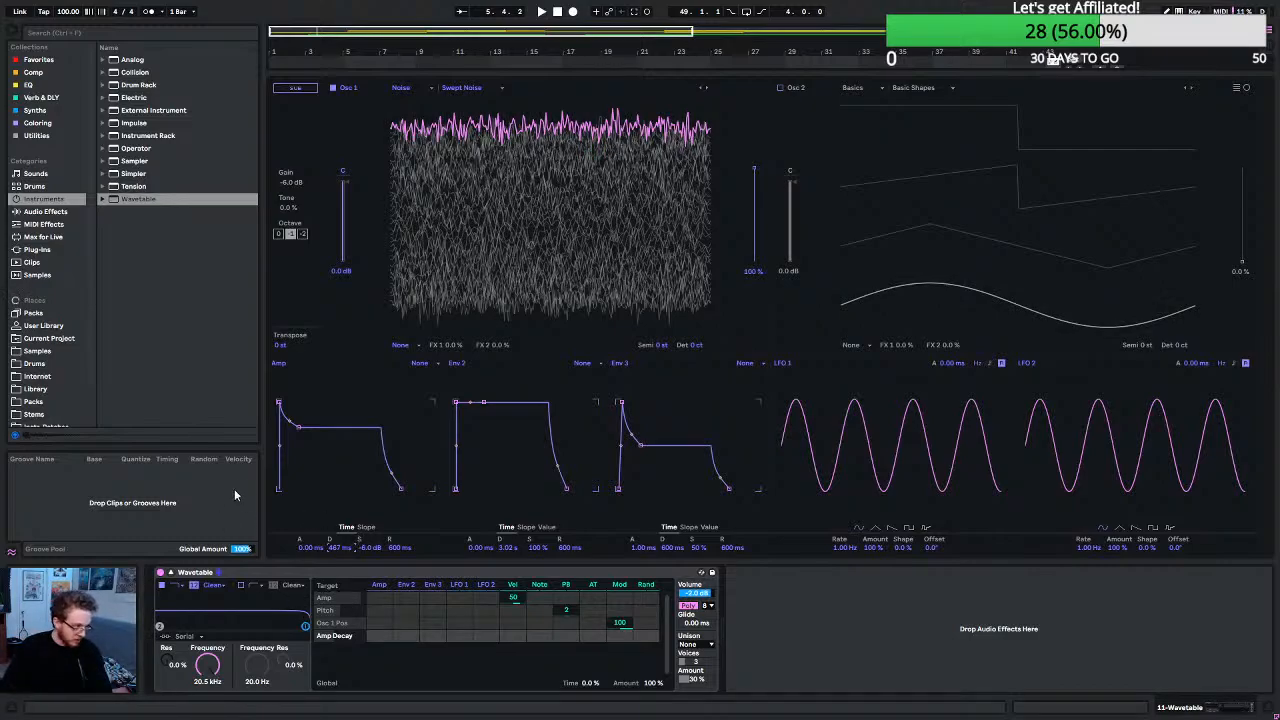
left_click(308, 548)
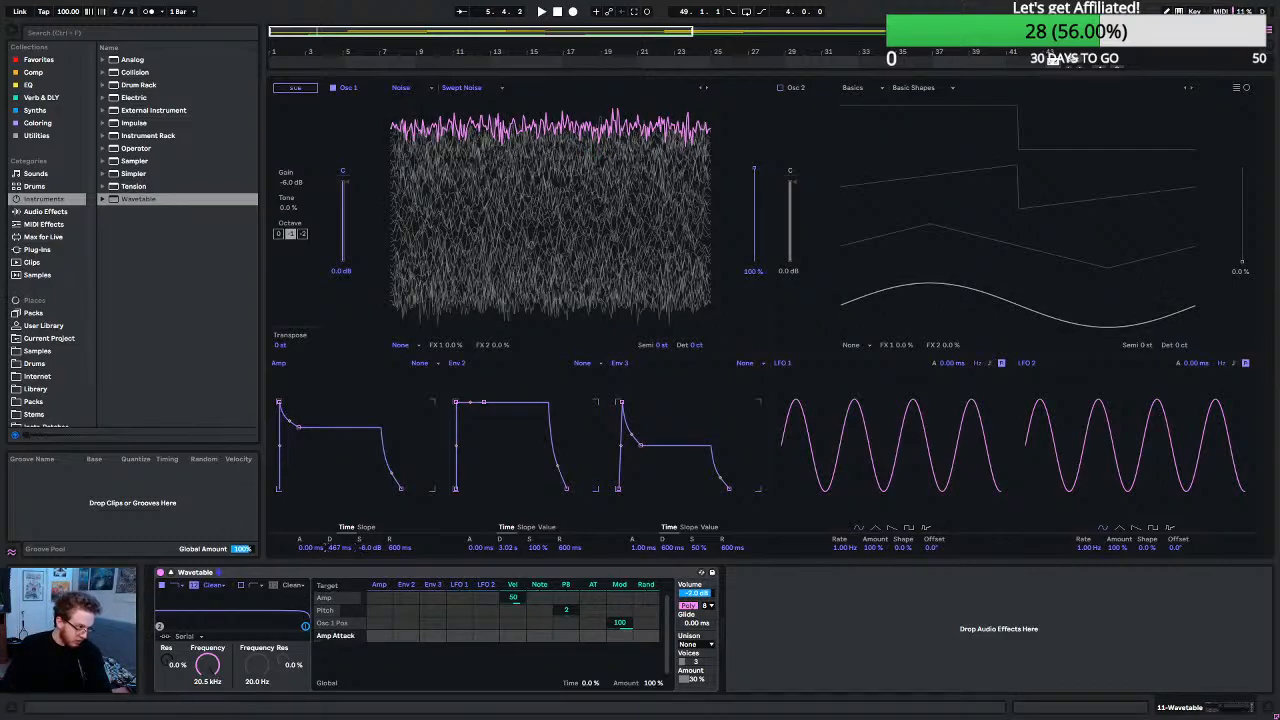
left_click_drag(308, 548, 308, 510)
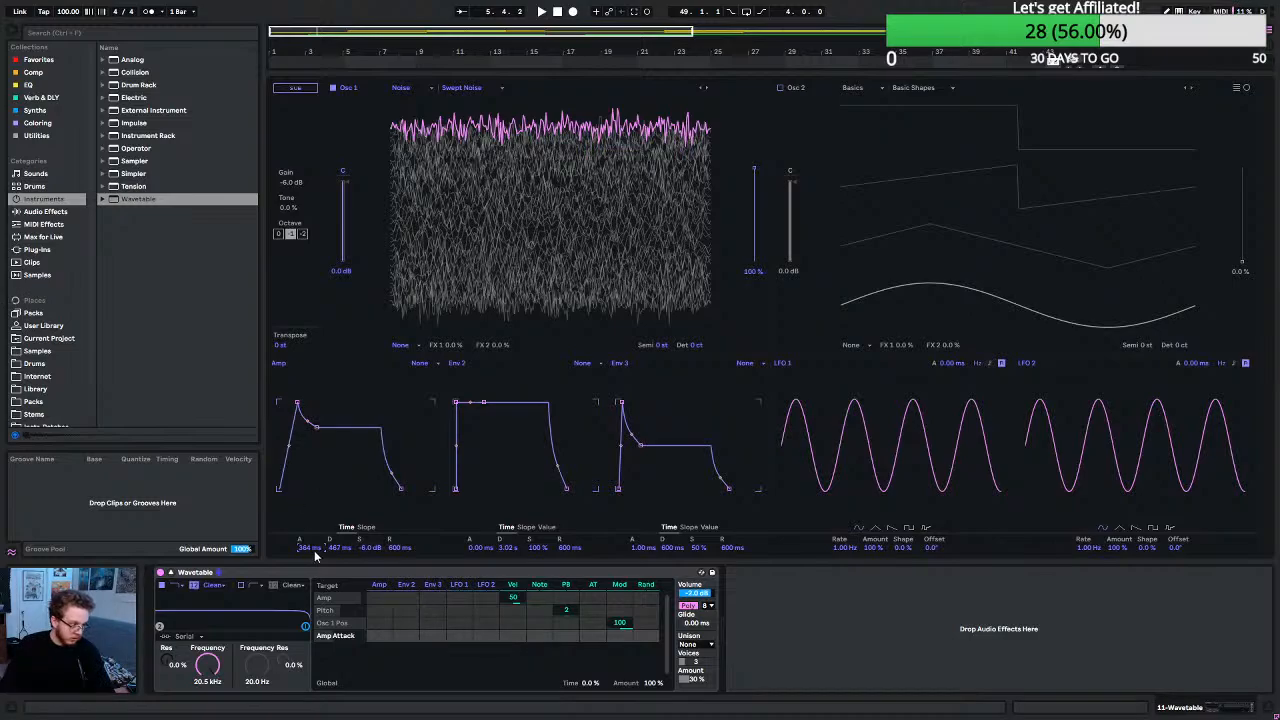
left_click_drag(336, 548, 336, 485)
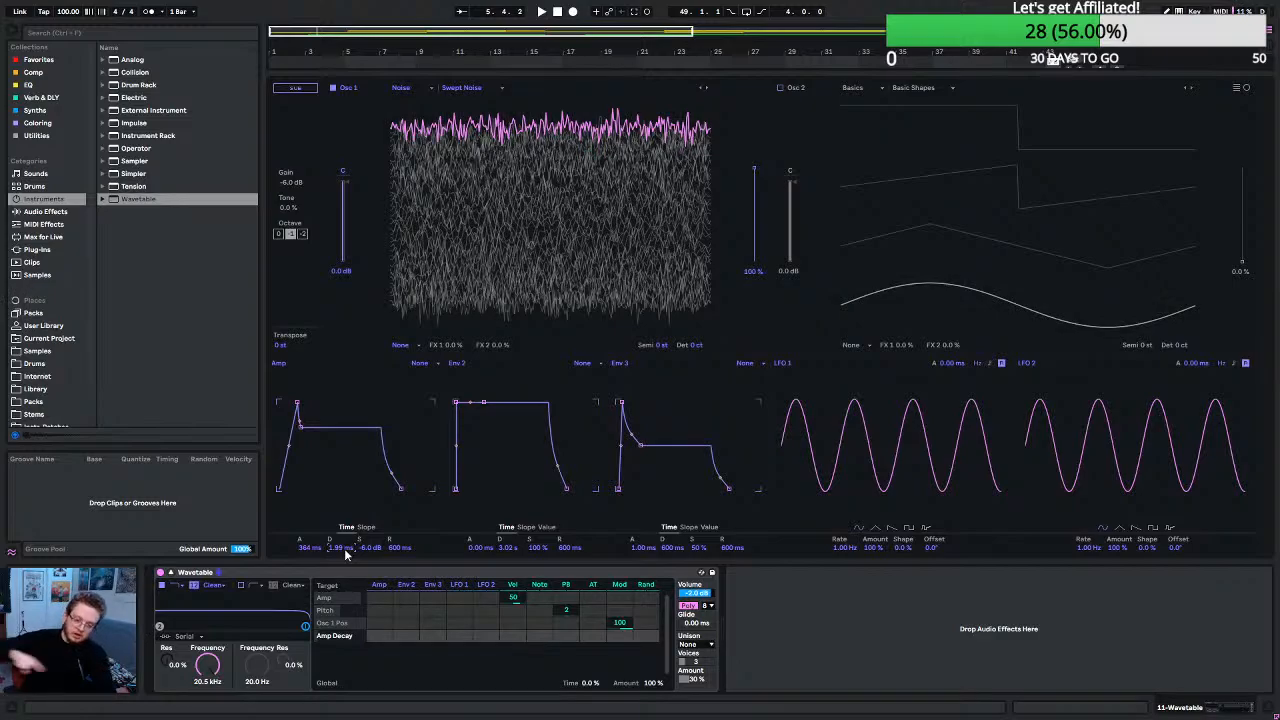
left_click_drag(344, 548, 344, 528)
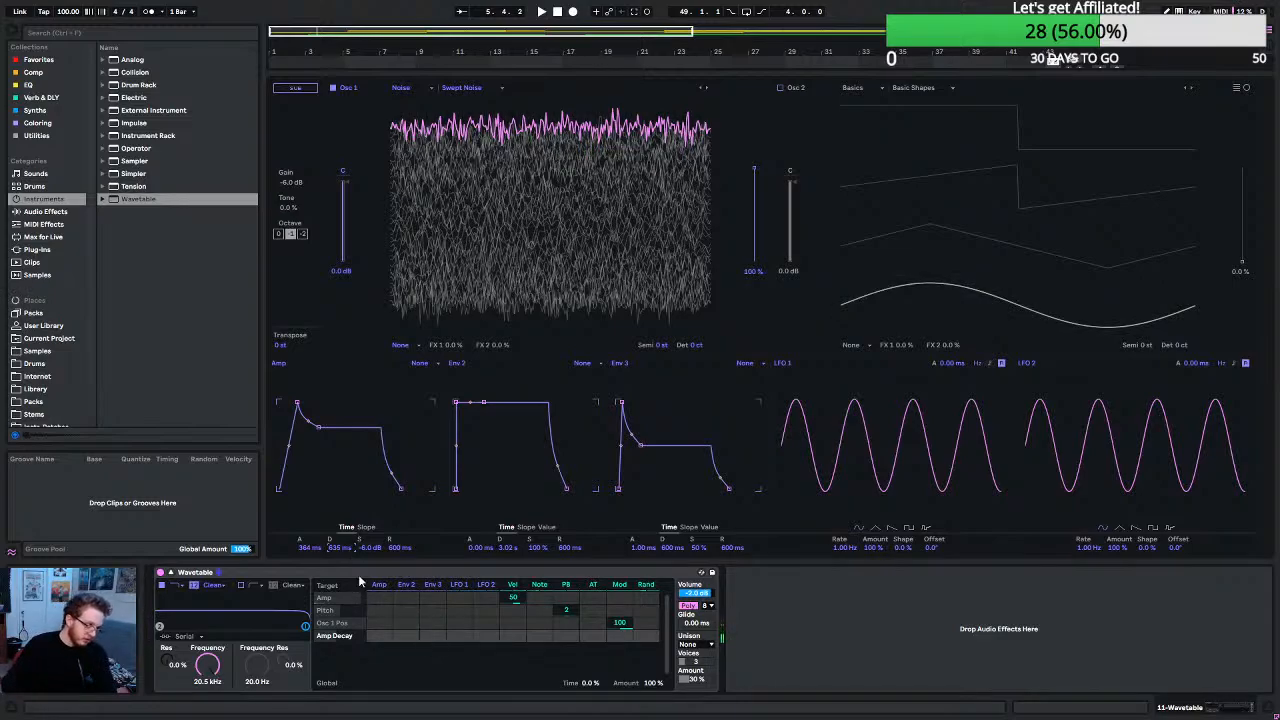
left_click_drag(370, 548, 370, 565)
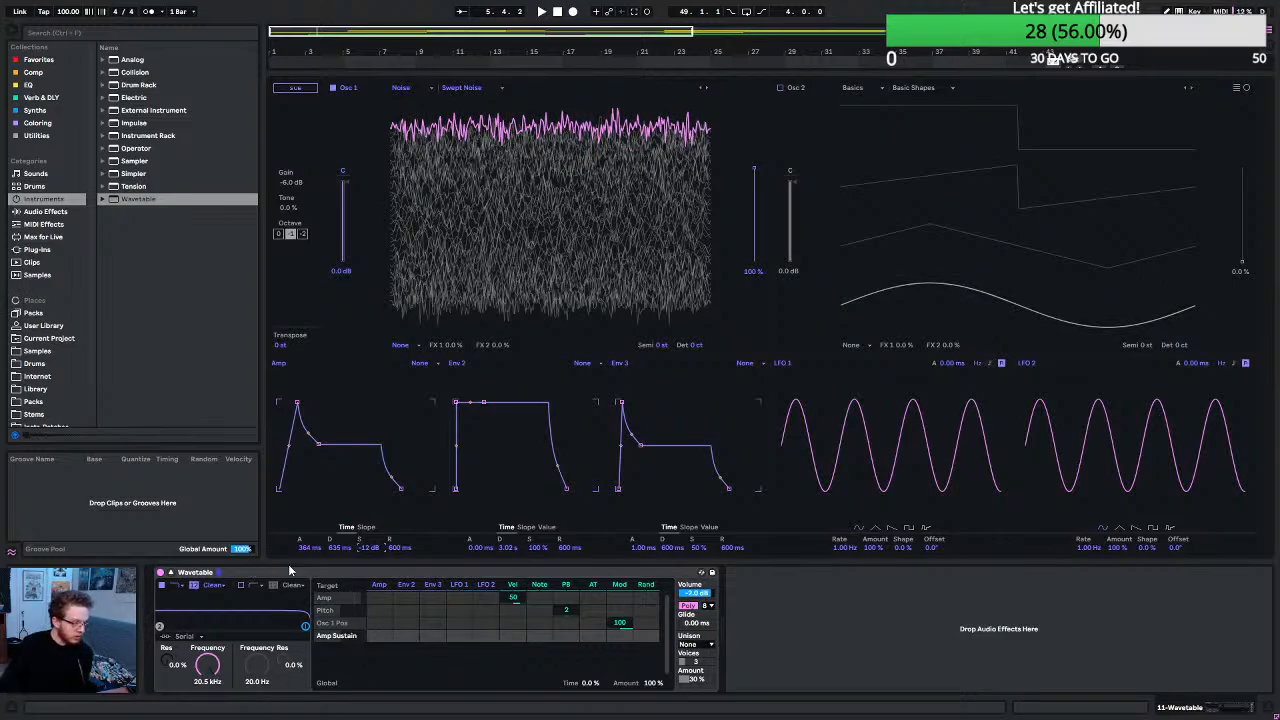
mouse_move(399, 547)
left_mouse_down()
mouse_move(399, 562)
mouse_move(404, 553)
left_mouse_up()
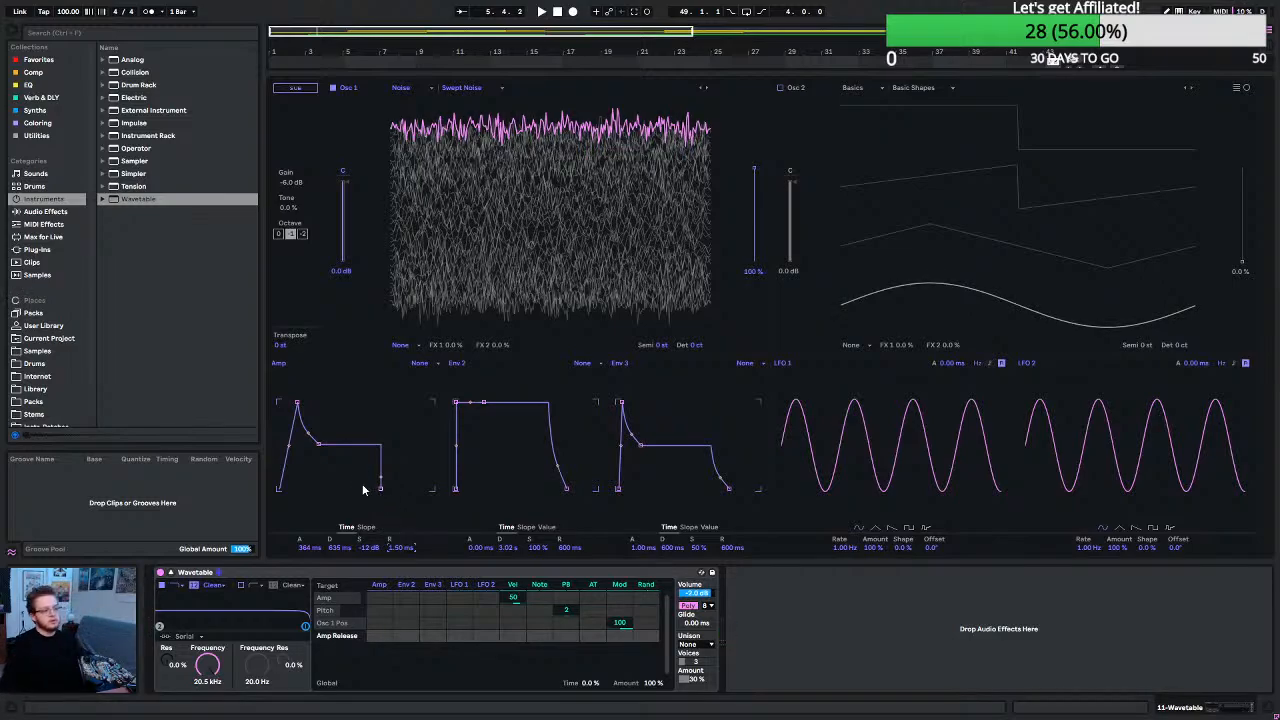
Set the amp envelope to 900 ms attack, 901 ms decay, 0.0 dB sustain and 734 ms release.
left_click_drag(297, 404, 279, 404)
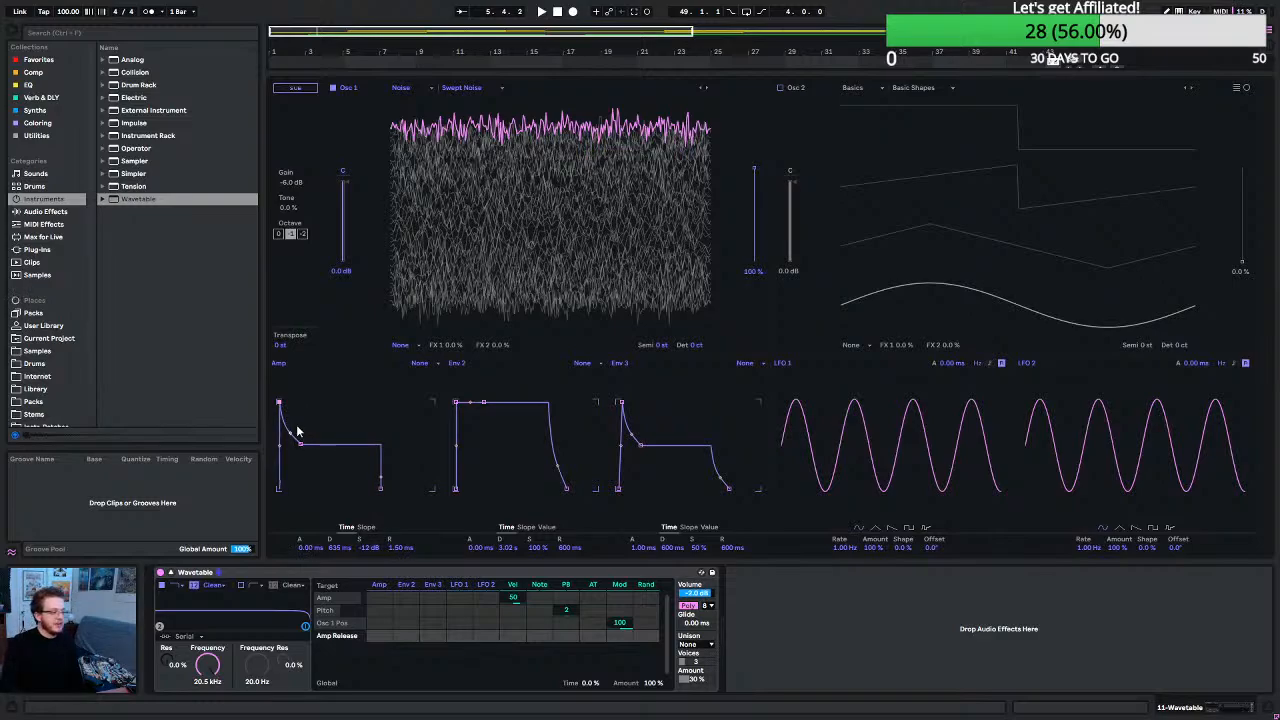
left_click_drag(398, 549, 398, 518)
left_click_drag(300, 443, 301, 403)
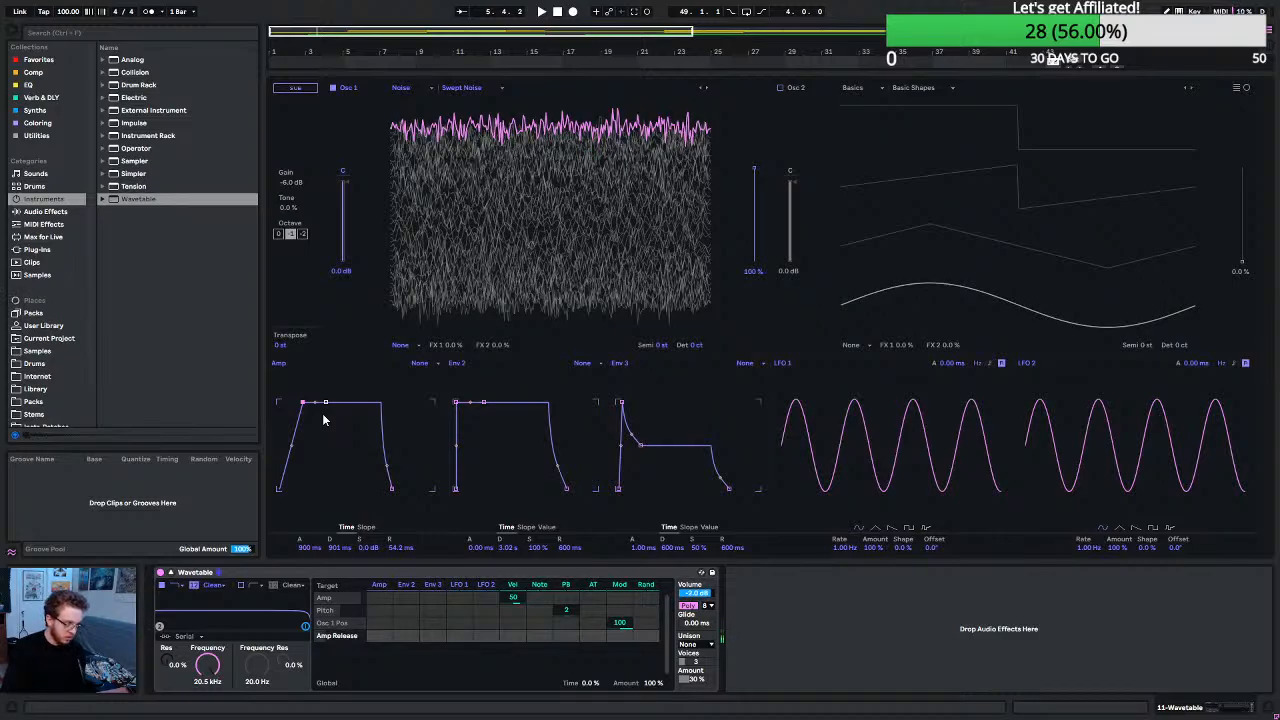
left_click_drag(398, 547, 398, 470)
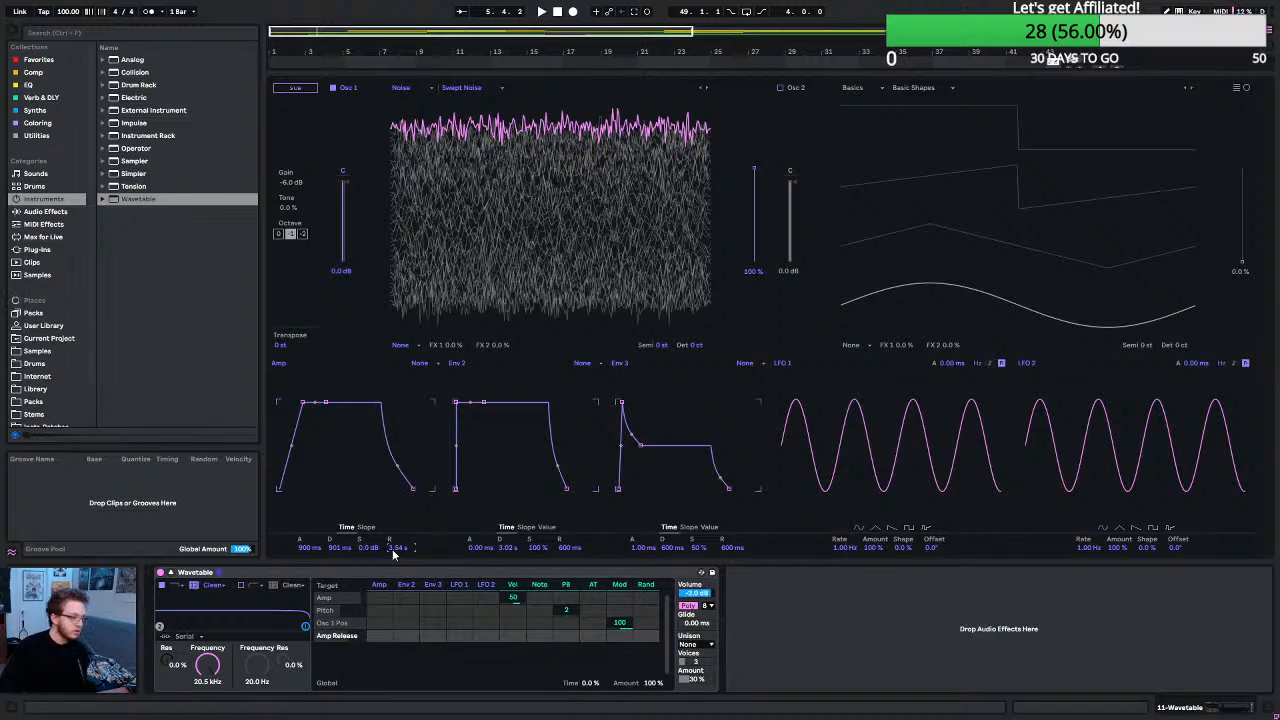
left_click_drag(395, 555, 395, 625)
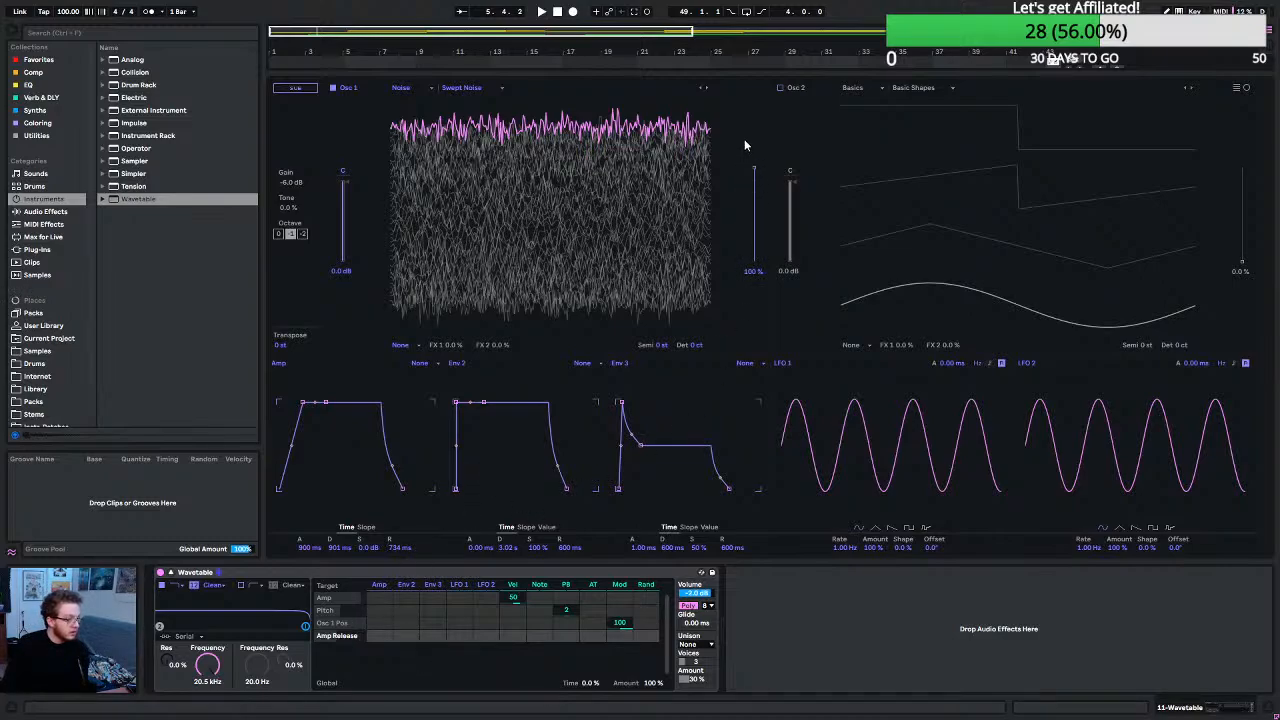
Set Env 2's attack to 247 ms and try Env 2 modulation amounts of 100, -3.1, 98, -100 and -53 on the Osc 1 position.
left_click_drag(755, 168, 755, 168)
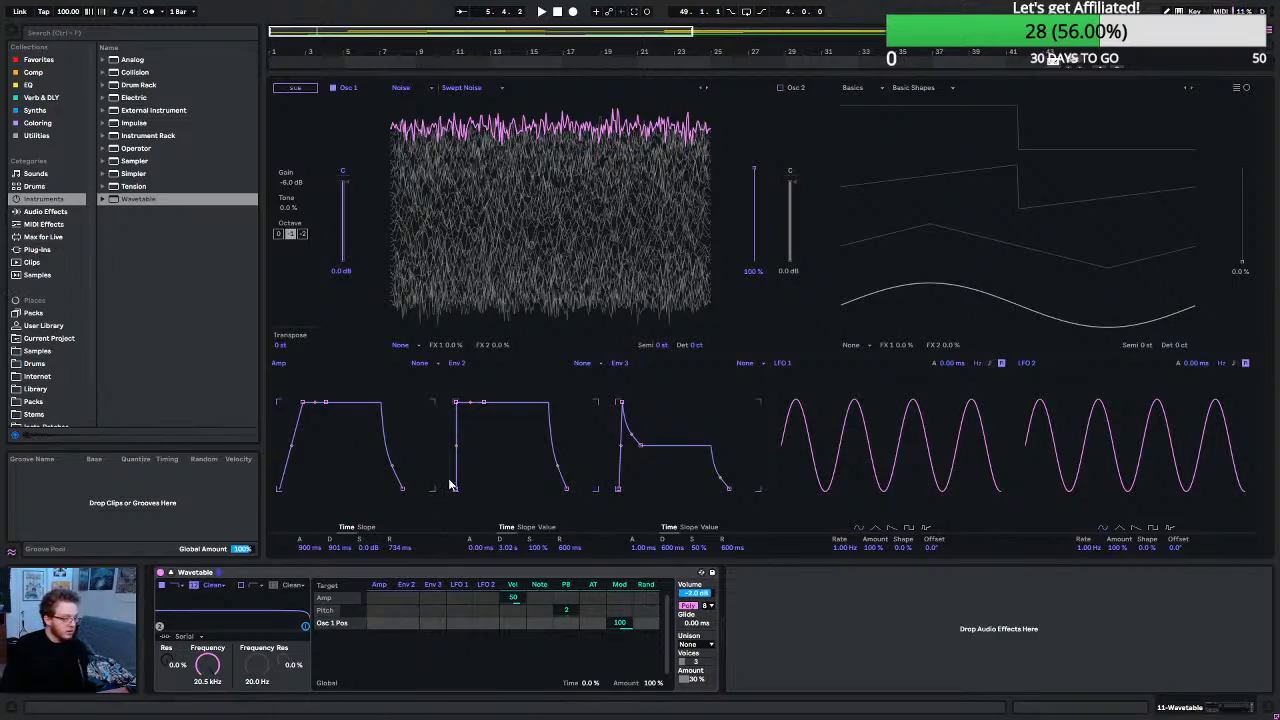
left_click_drag(462, 409, 476, 409)
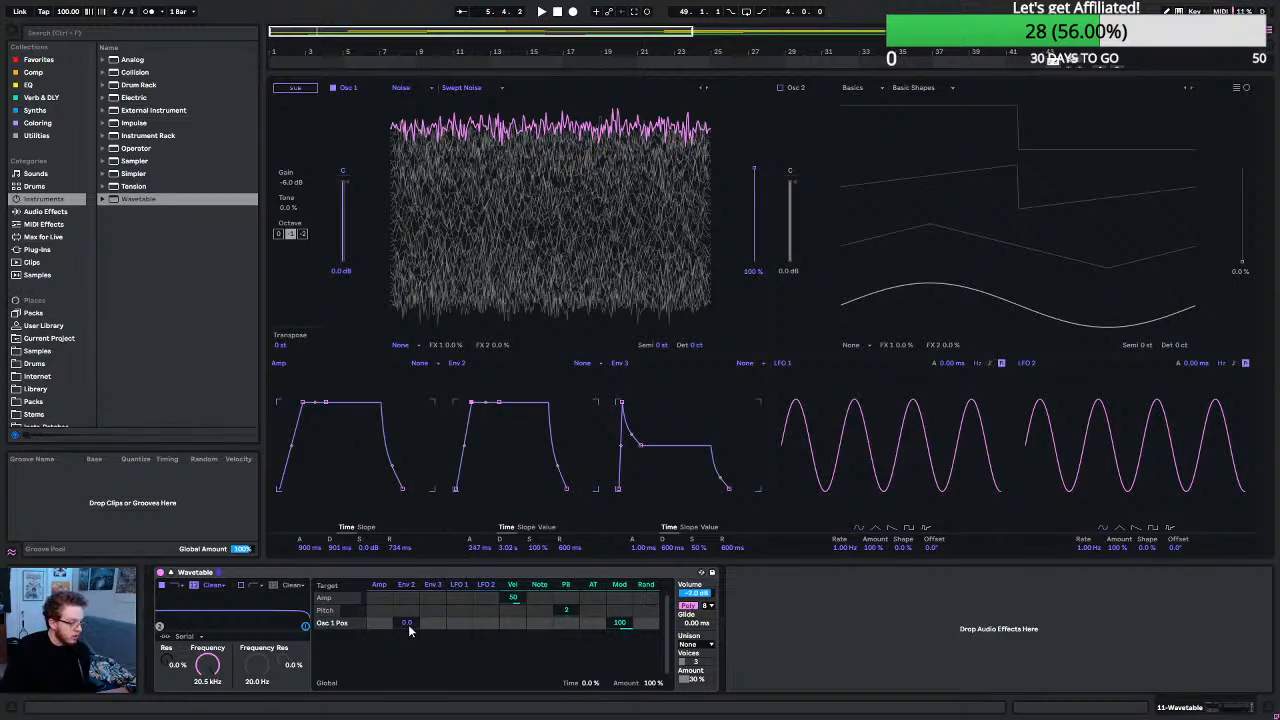
left_click_drag(408, 624, 408, 570)
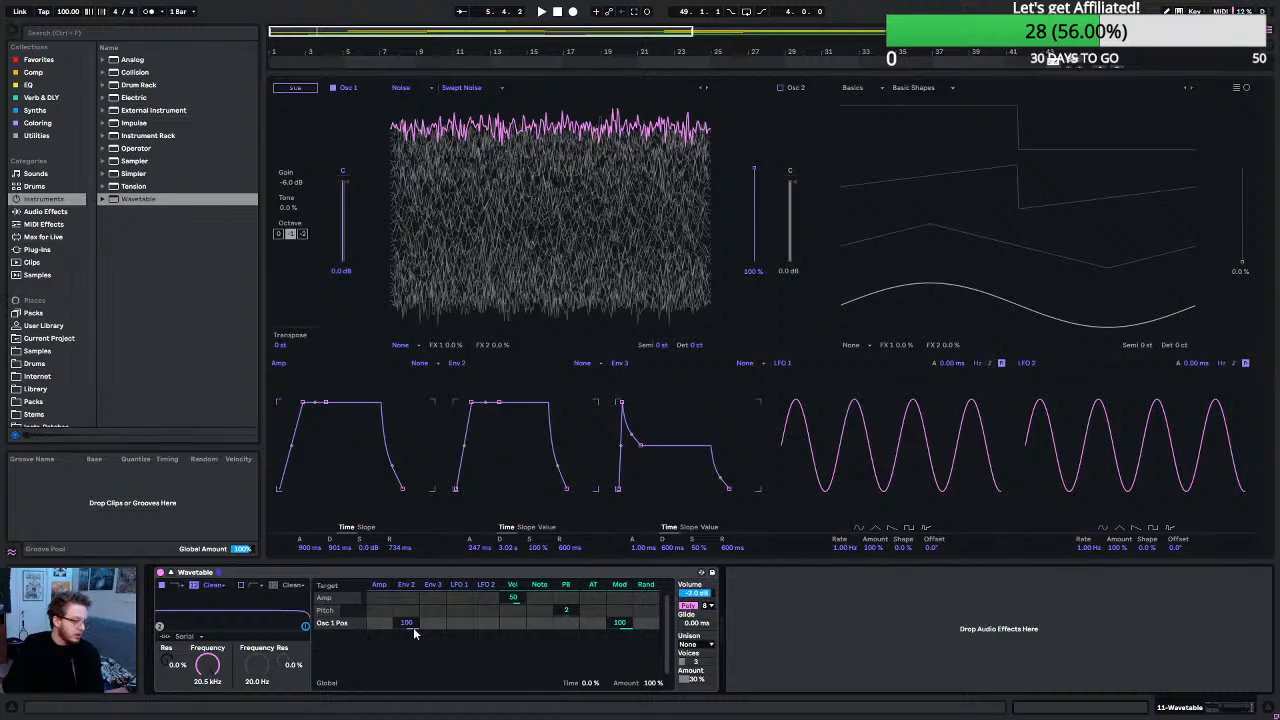
left_click_drag(412, 625, 412, 690)
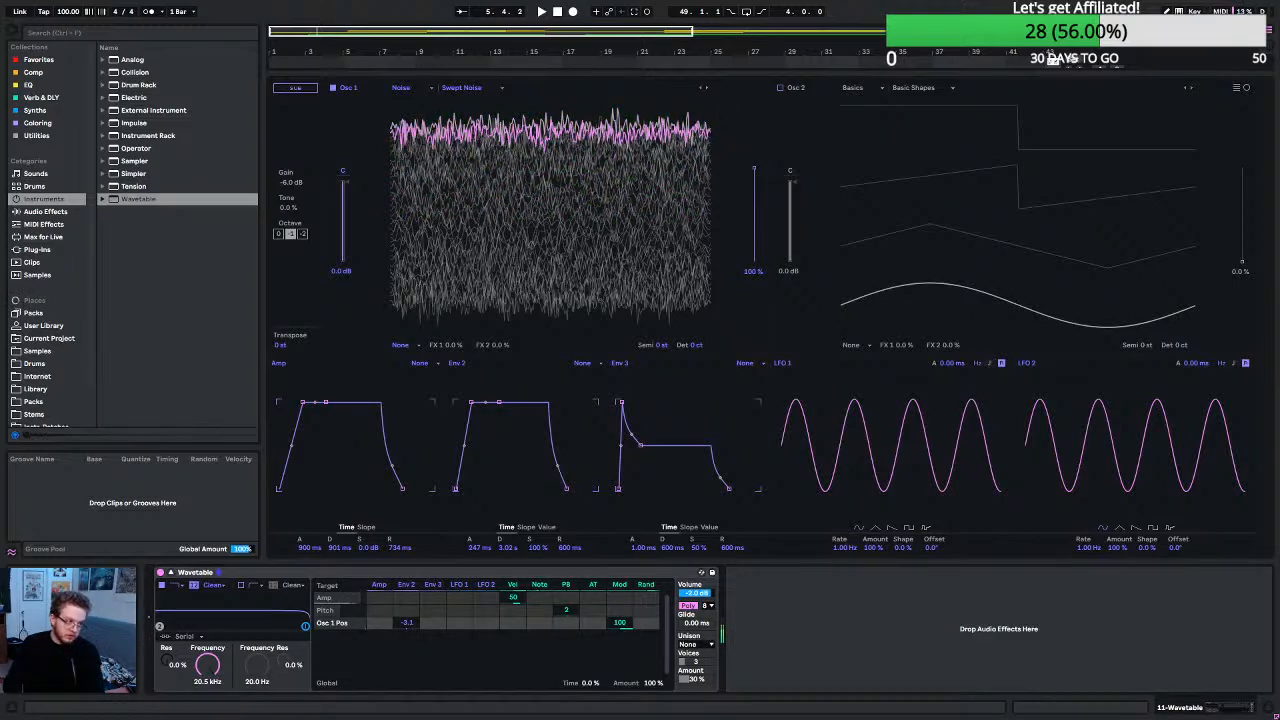
mouse_move(754, 168)
left_mouse_down()
mouse_move(754, 262)
mouse_move(754, 168)
left_mouse_up()
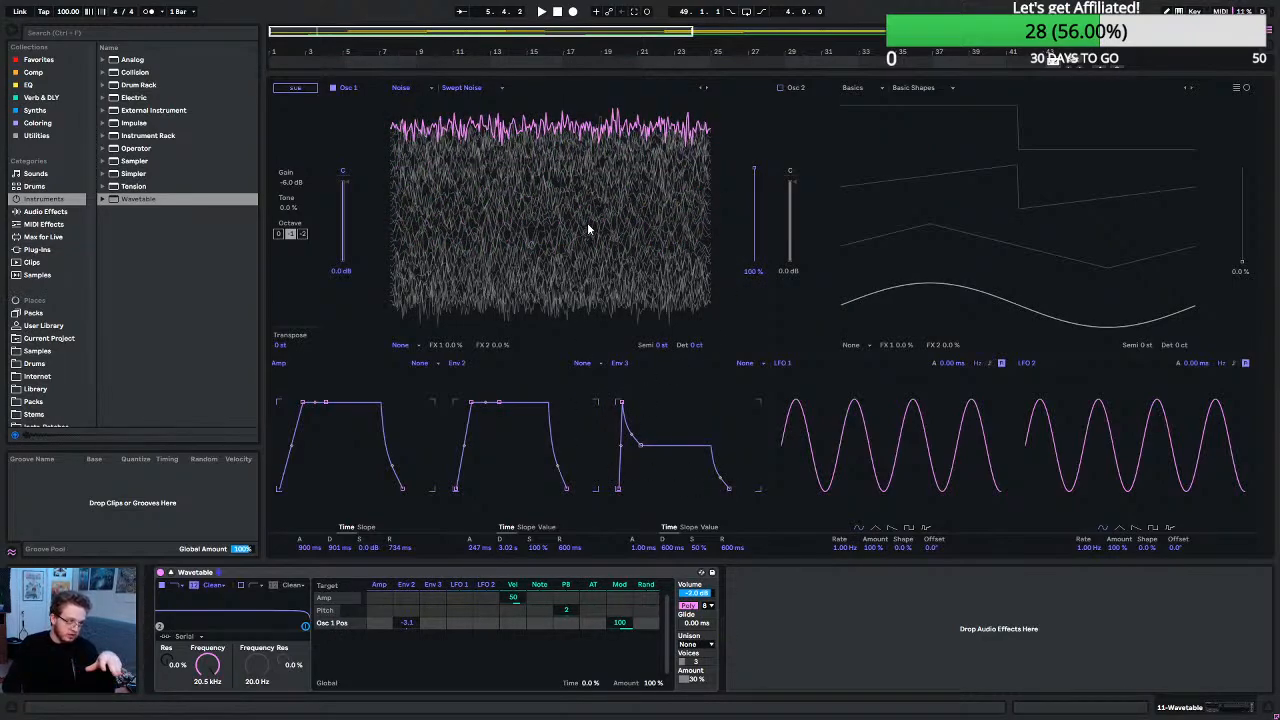
left_click_drag(400, 622, 400, 534)
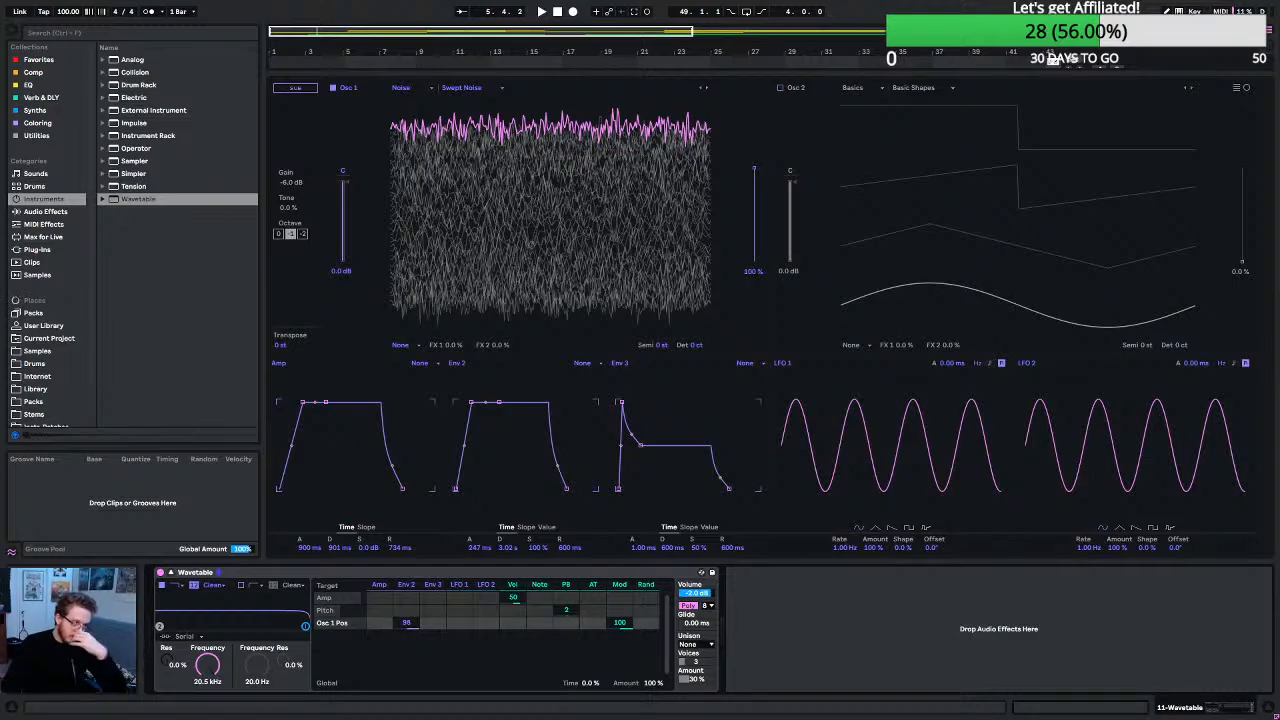
mouse_move(406, 622)
left_mouse_down()
mouse_move(408, 660)
mouse_move(418, 622)
left_mouse_up()
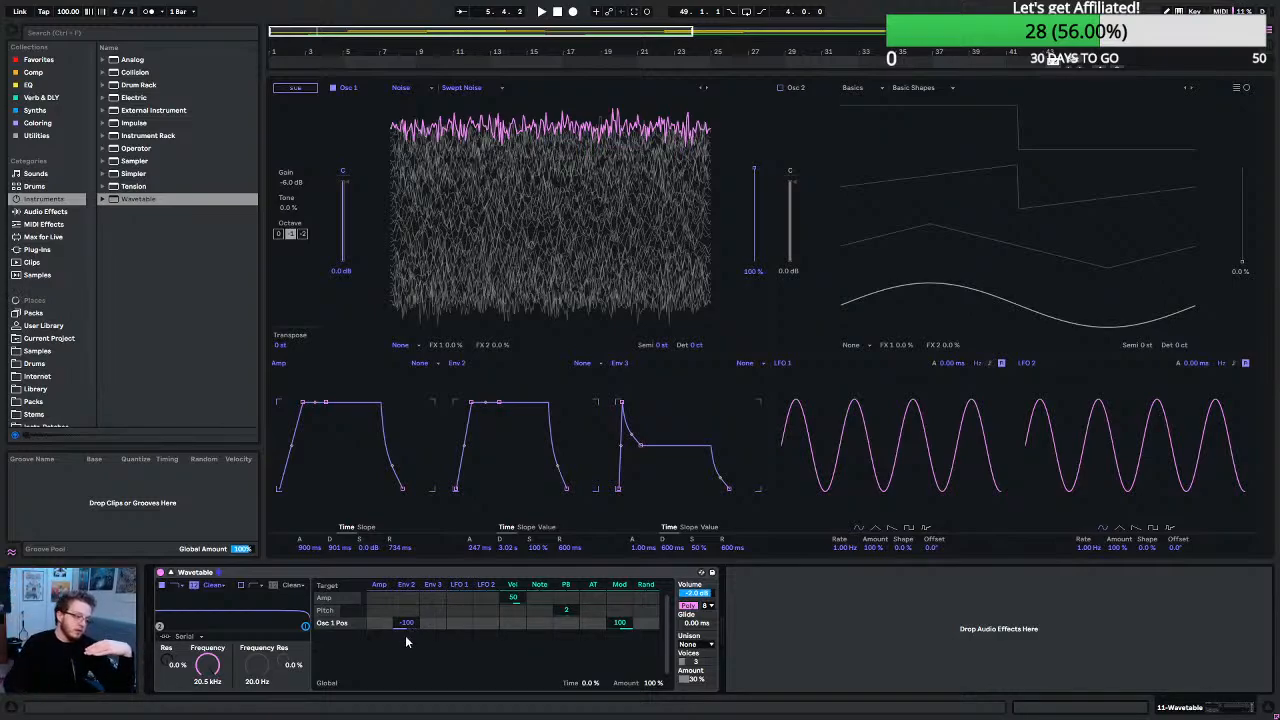
left_click_drag(413, 625, 413, 617)
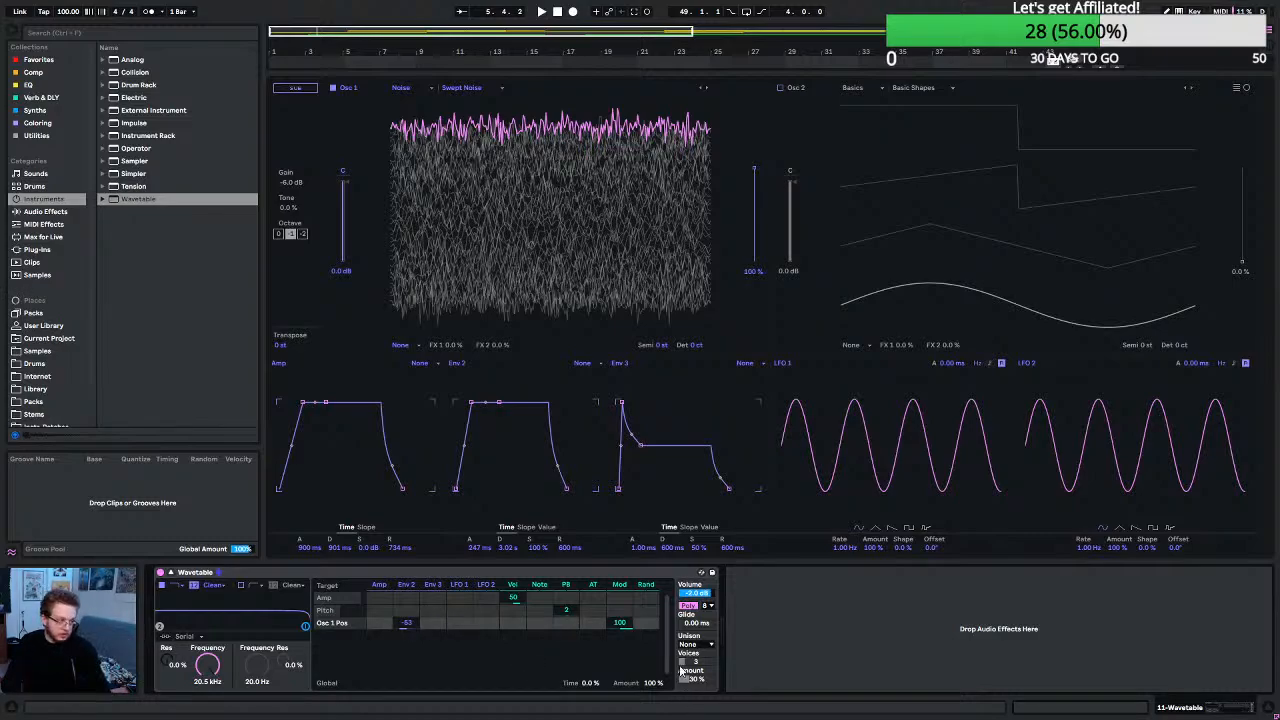
Set Env 2's modulation of Osc 1 position to -100, its attack to 5.97 s and release to 1.50 ms, and the Osc 1 position to 72 %.
left_click_drag(474, 406, 480, 406)
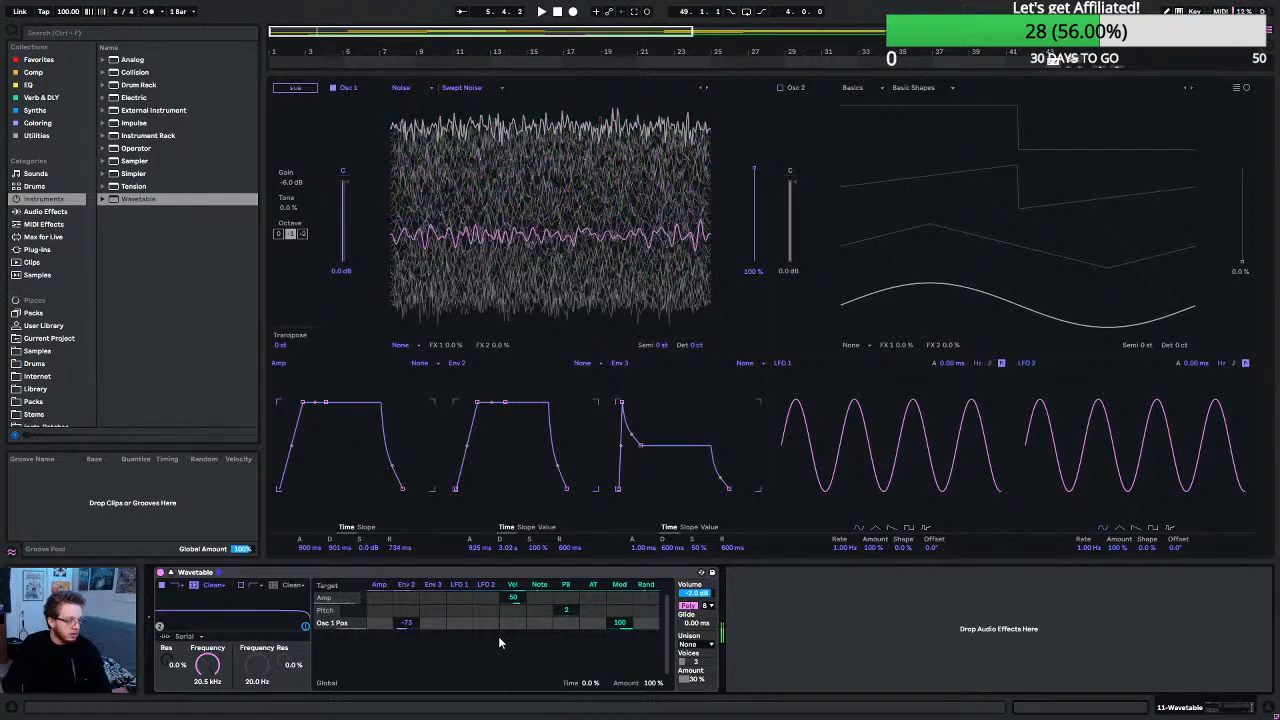
left_click_drag(406, 622, 406, 650)
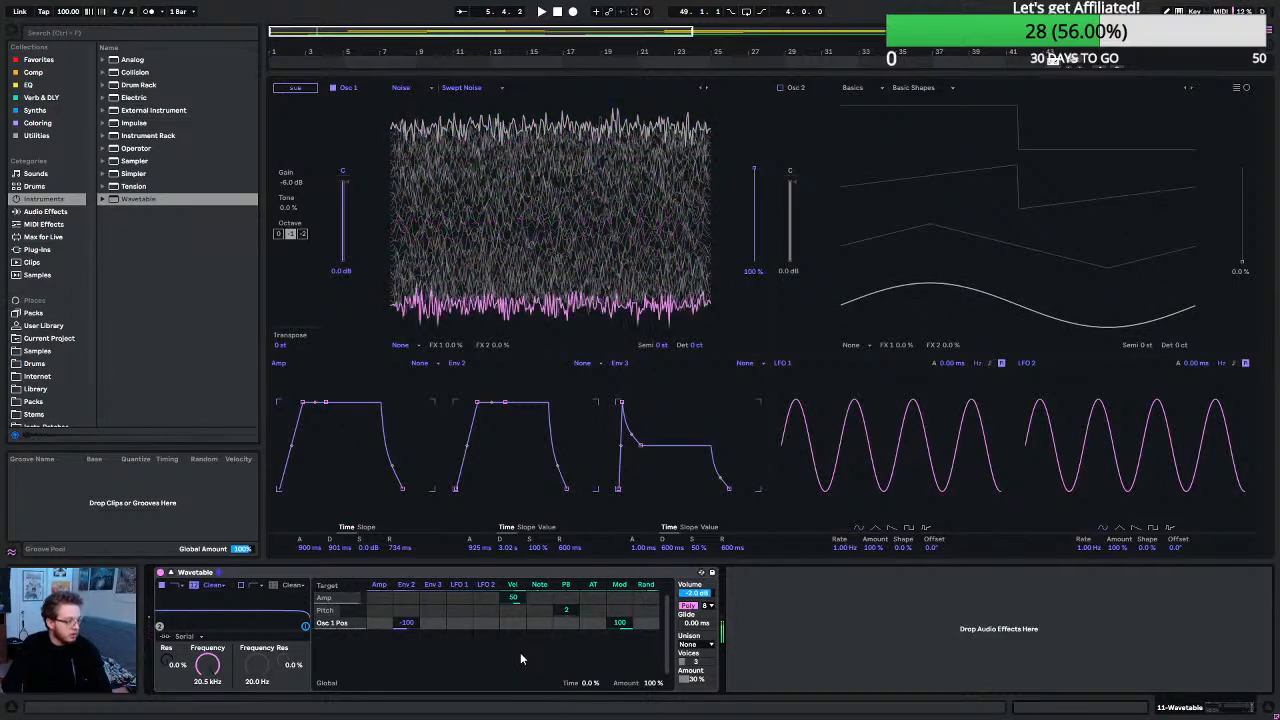
left_click_drag(477, 404, 490, 404)
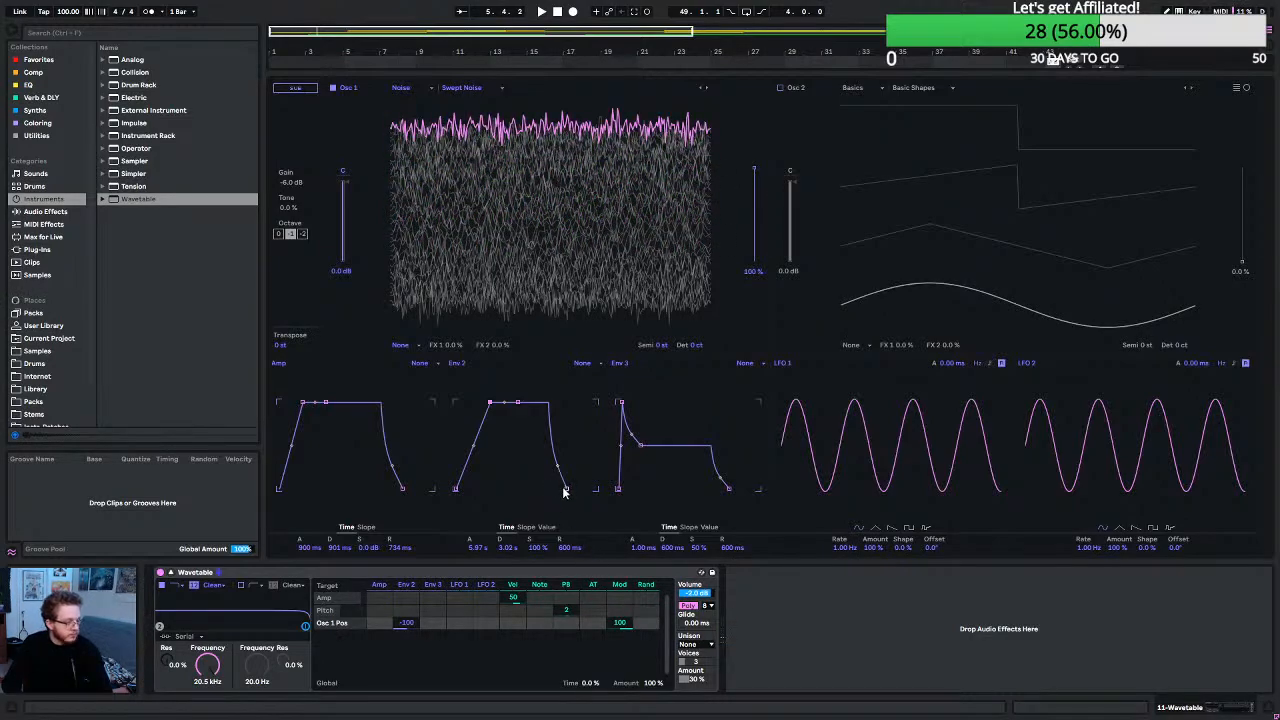
left_click_drag(564, 489, 547, 488)
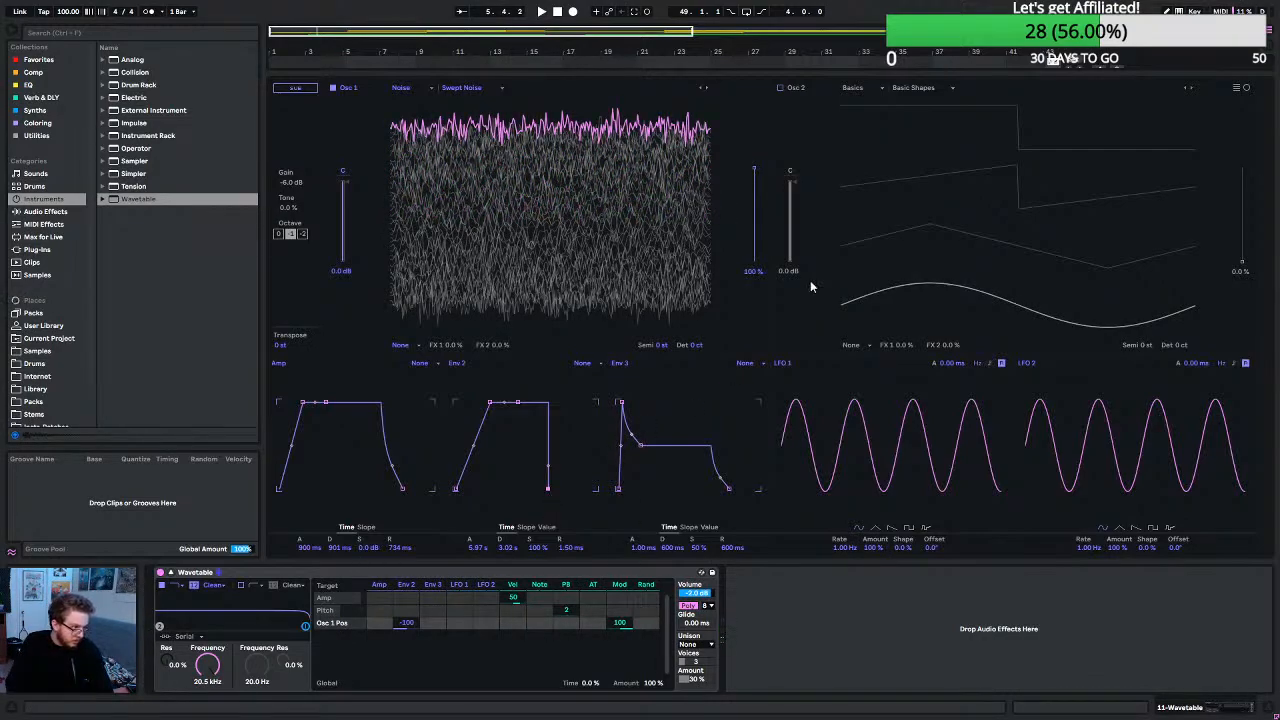
left_click_drag(754, 170, 754, 182)
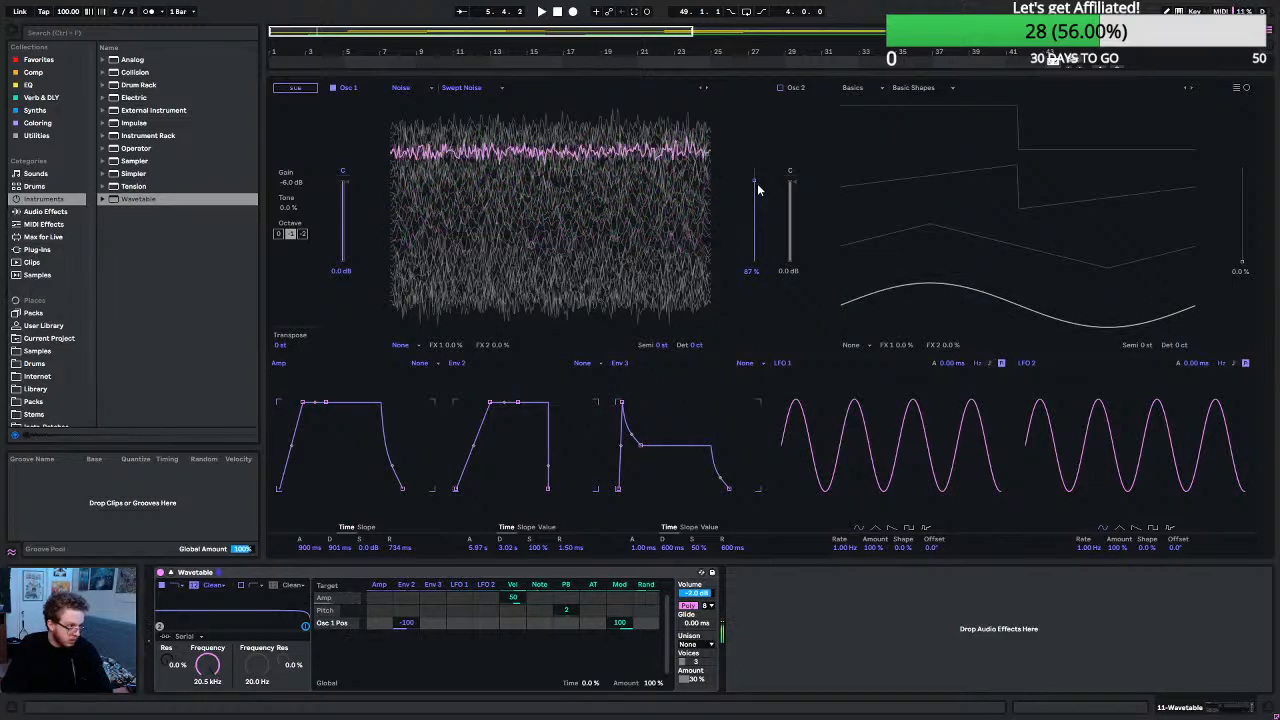
left_click_drag(754, 186, 754, 194)
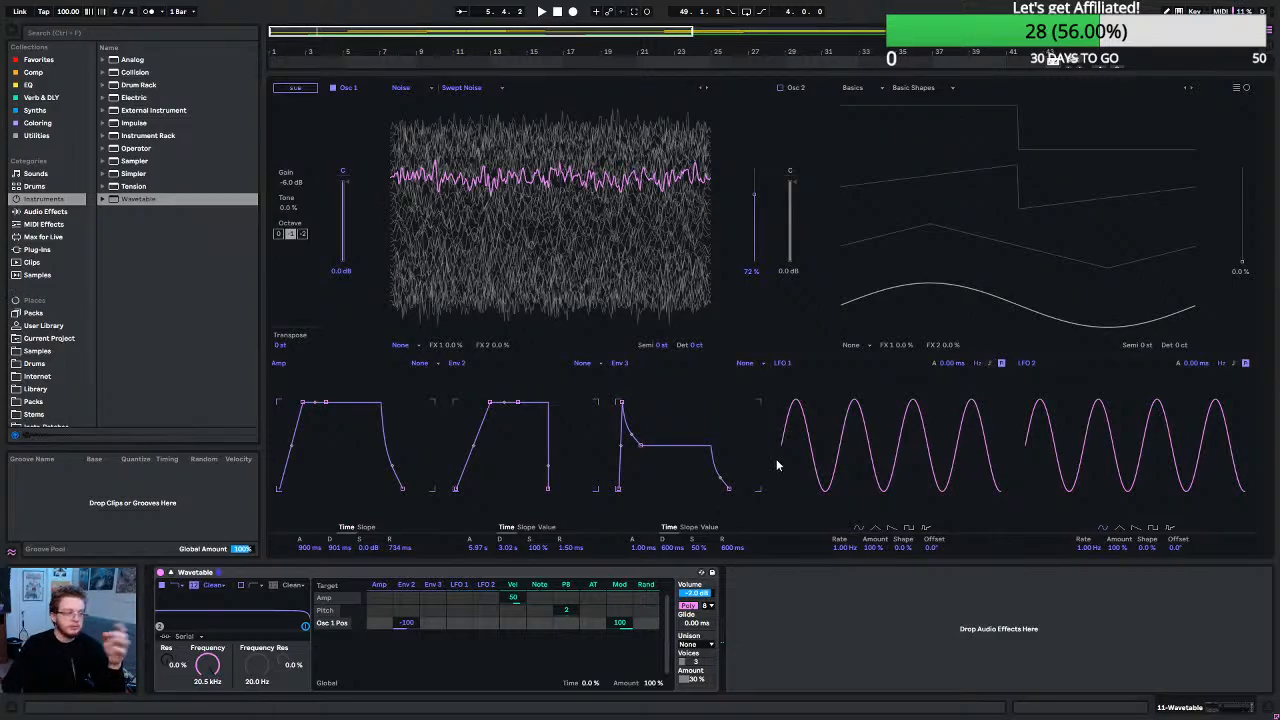
Enable Osc 2 and load the Vintage Noise wavetable from the Noise category into it.
left_click(866, 89)
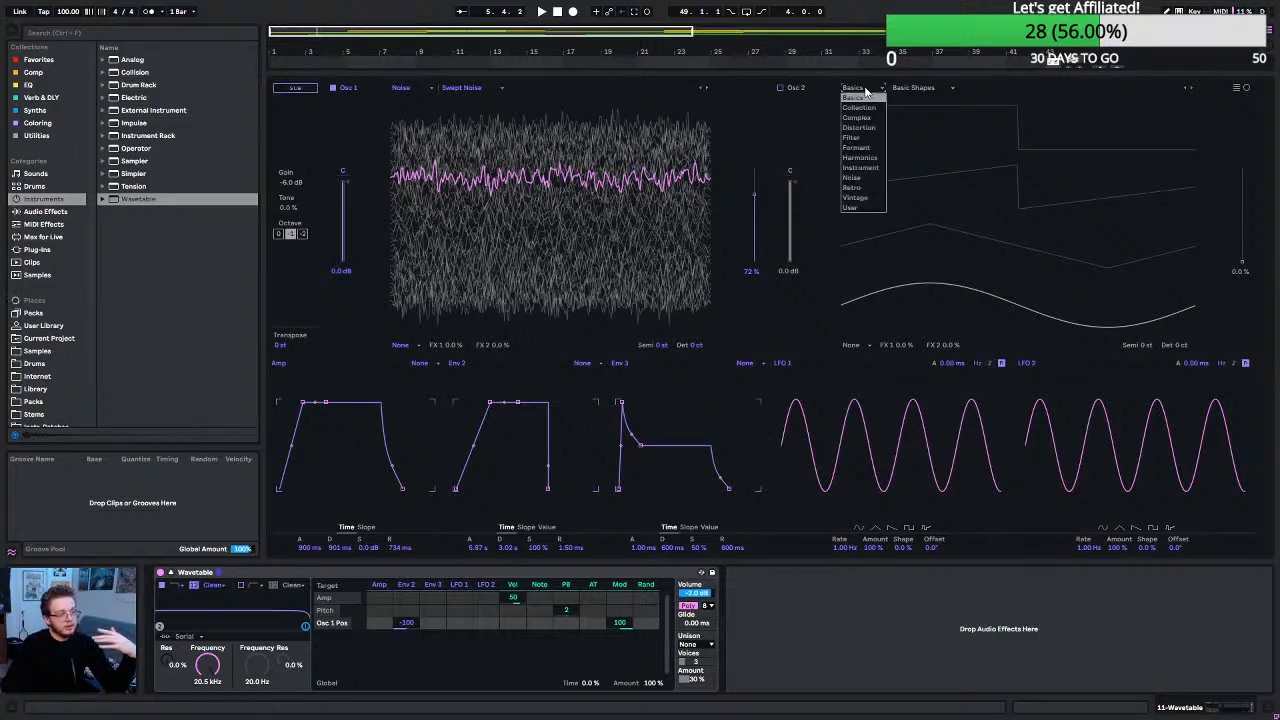
left_click(853, 177)
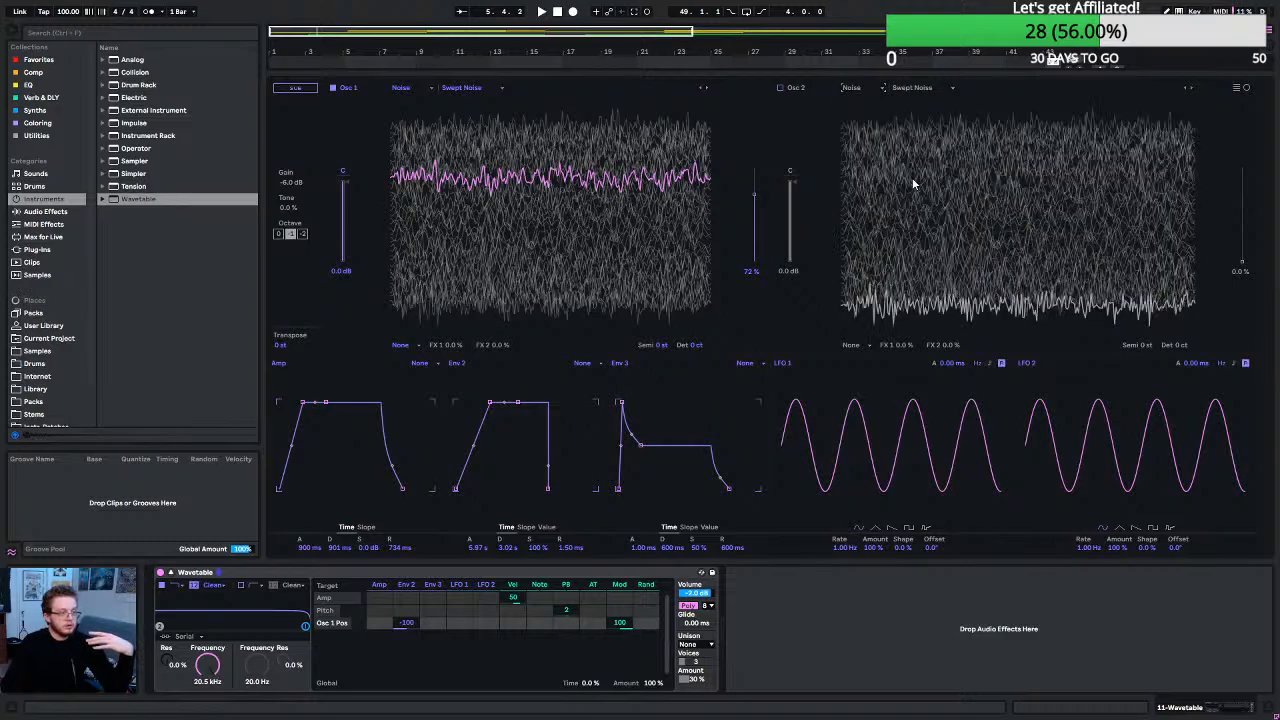
left_click(944, 90)
left_click(780, 88)
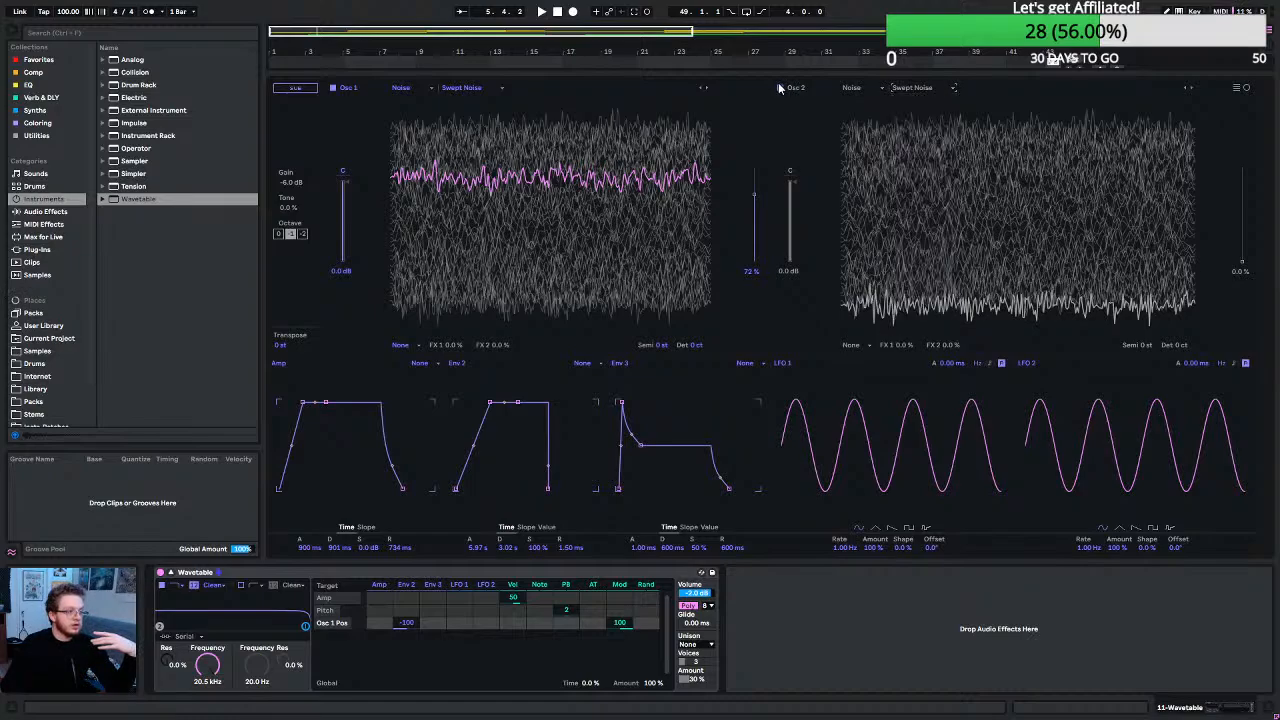
left_click(780, 88)
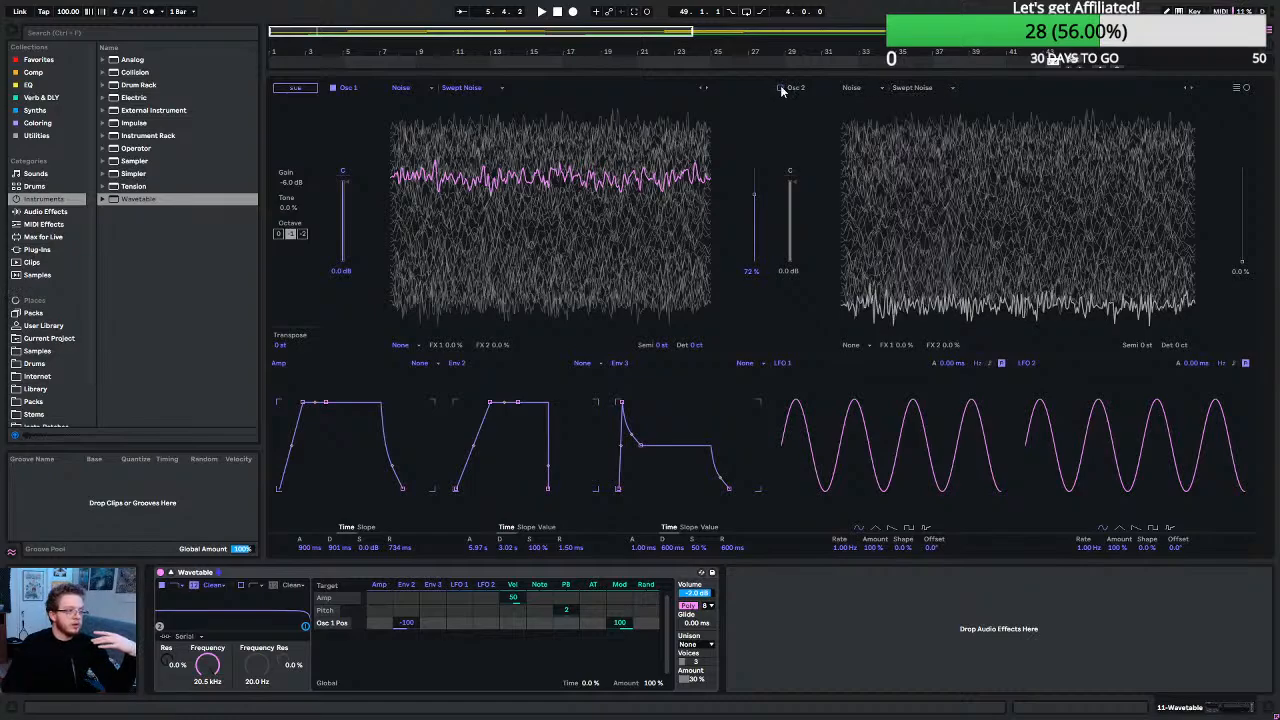
left_click(922, 91)
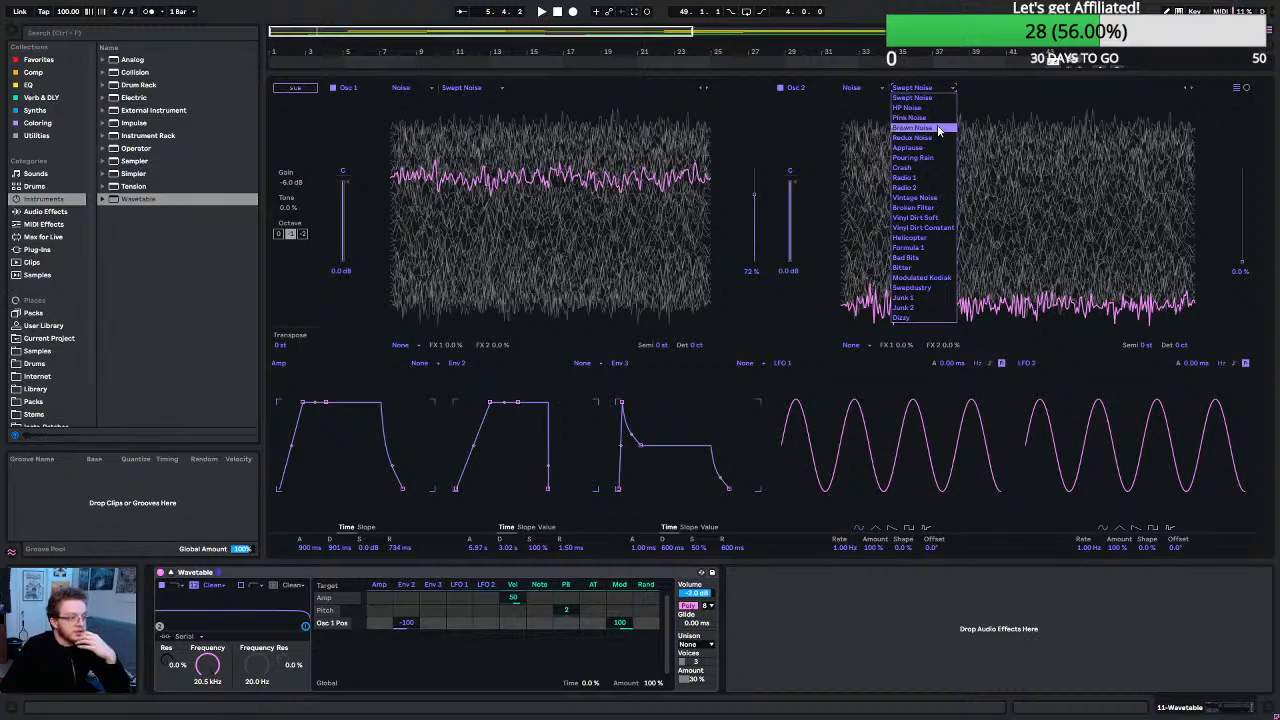
left_click(937, 198)
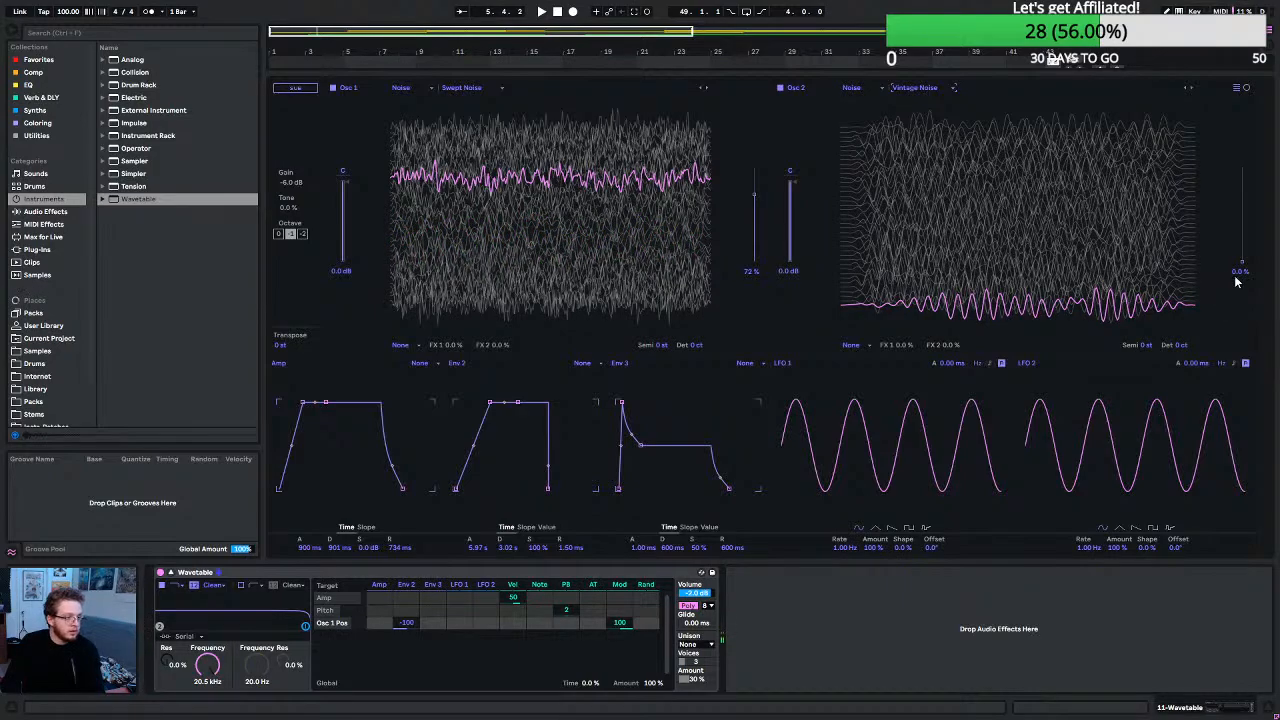
Set the Osc 2 wavetable position to 6.4 % and modulate it from Env 2 by 100.
mouse_move(1242, 268)
left_mouse_down()
mouse_move(1242, 168)
mouse_move(1237, 266)
left_mouse_up()
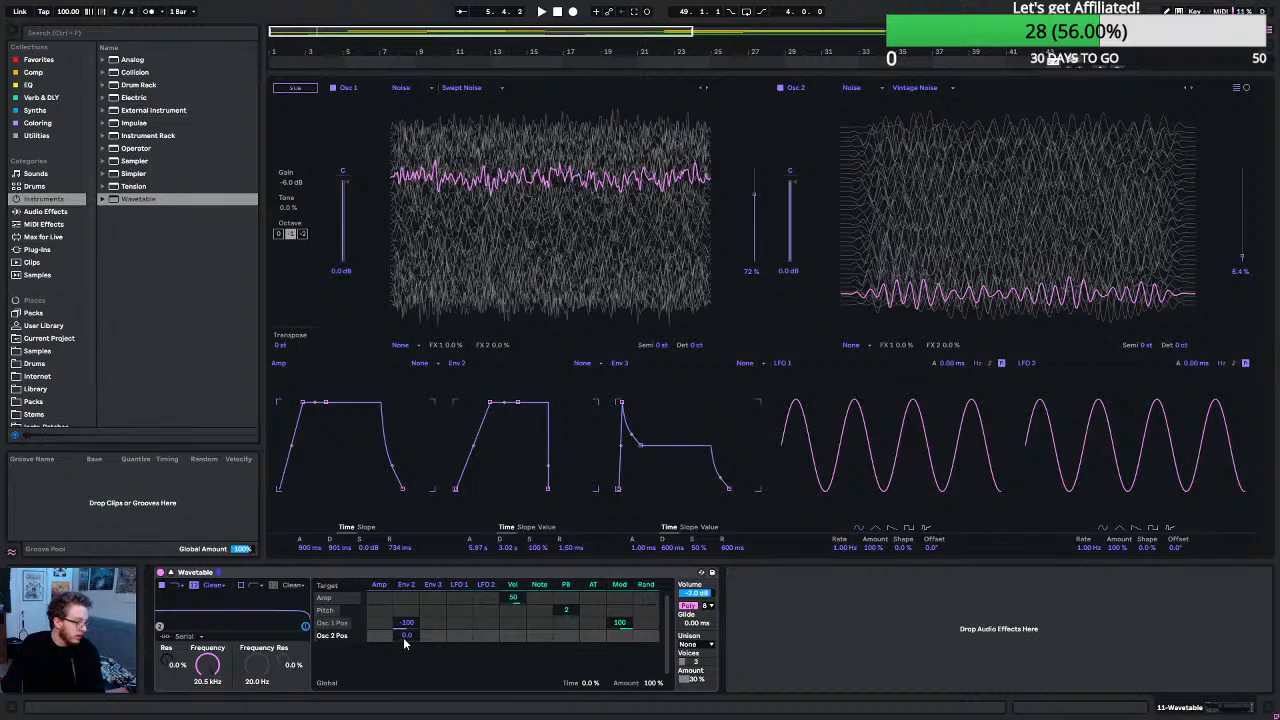
left_click_drag(404, 637, 404, 600)
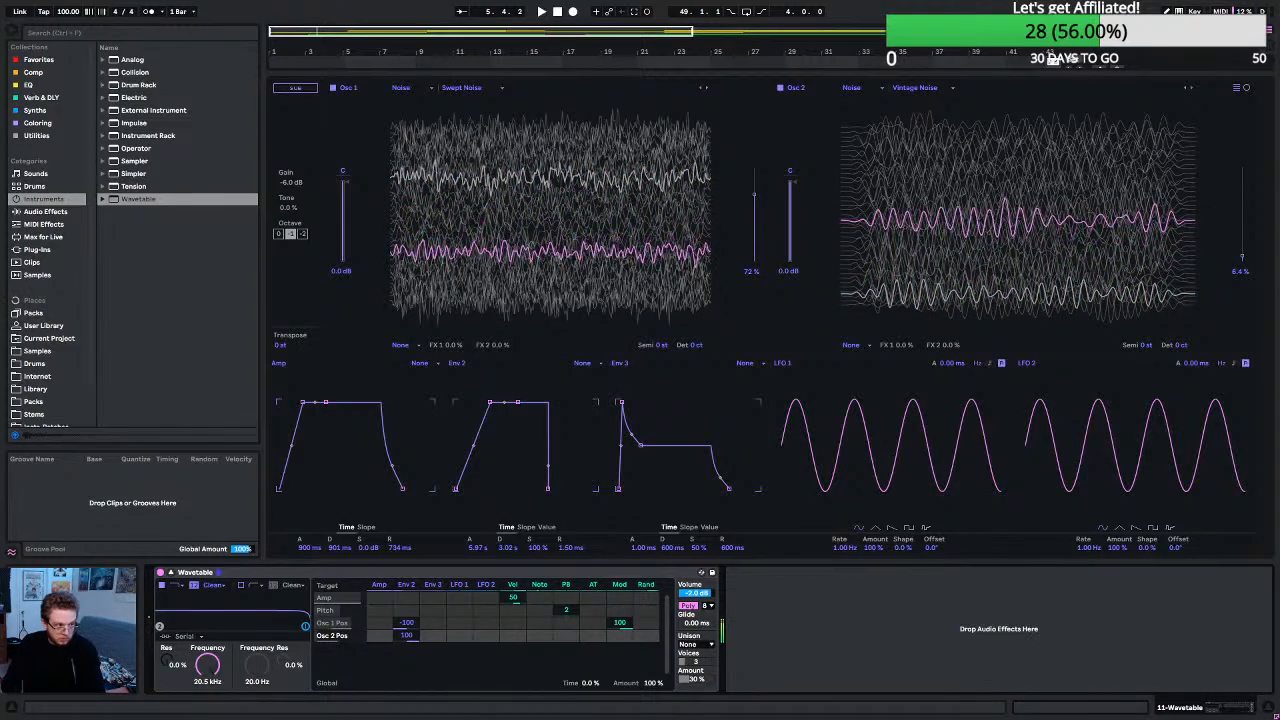
Try the Pink Noise and HP Noise wavetables in Osc 2.
left_click(918, 88)
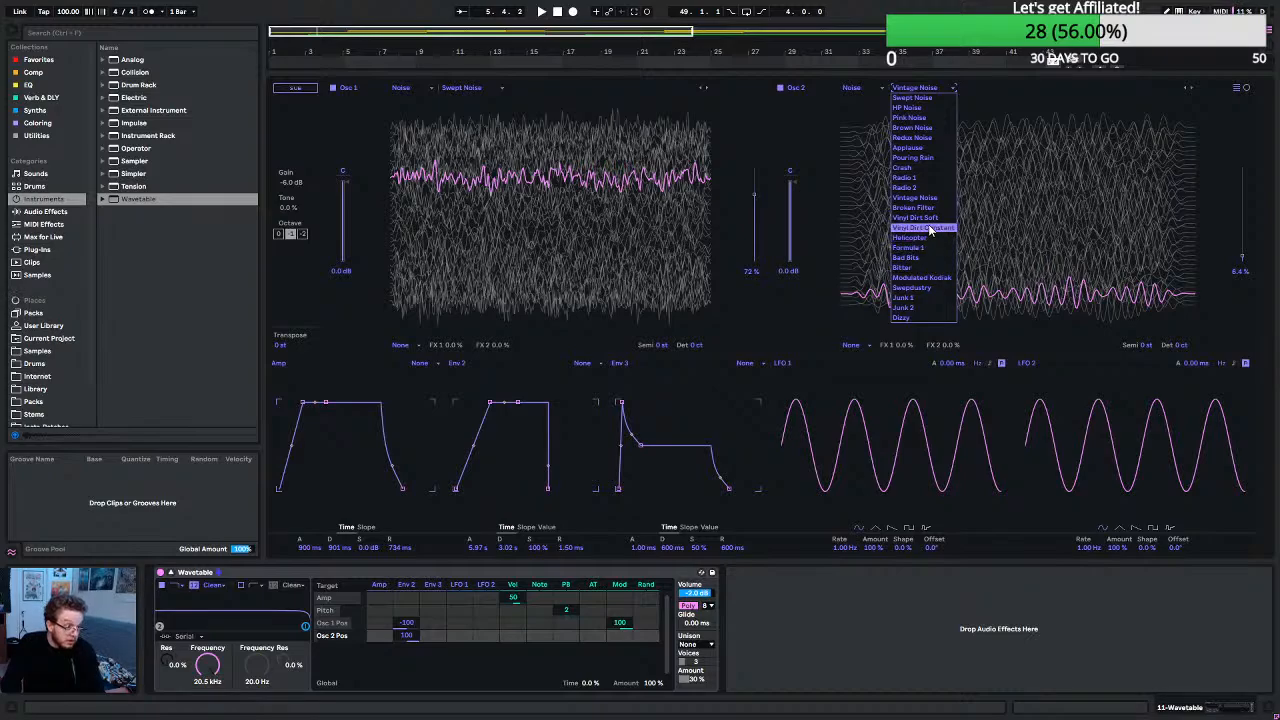
left_click(922, 121)
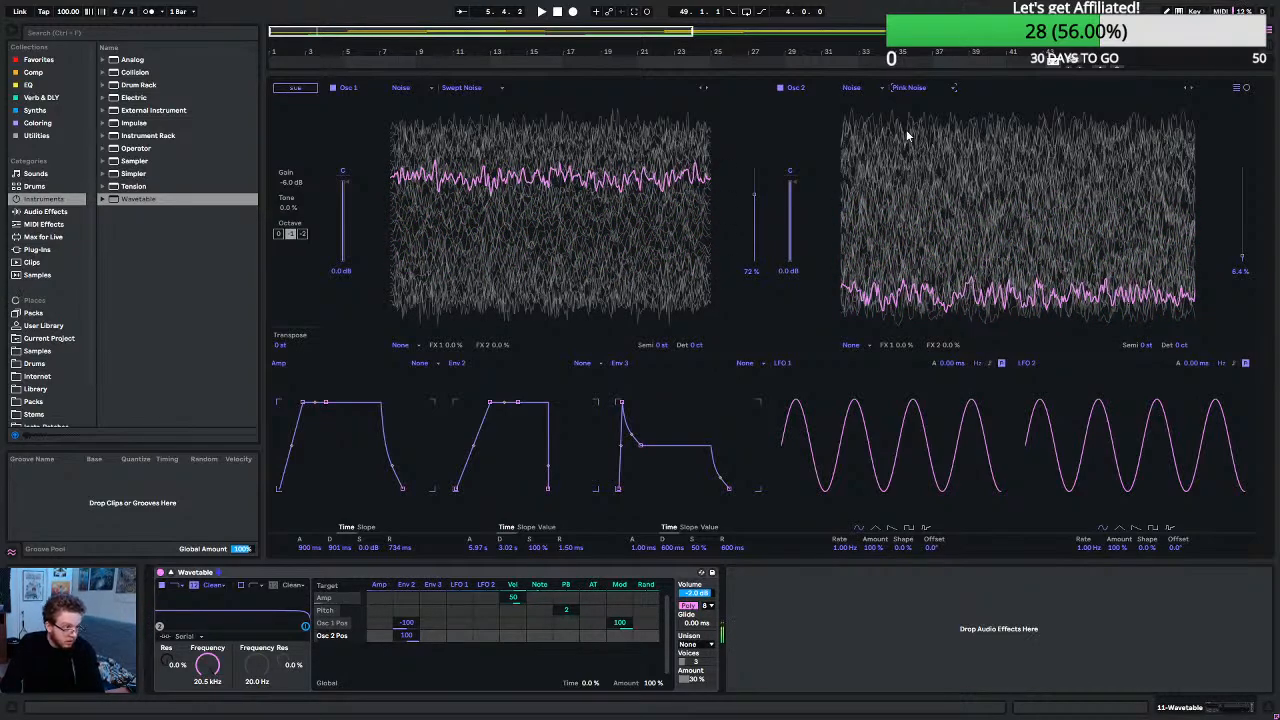
left_click(909, 88)
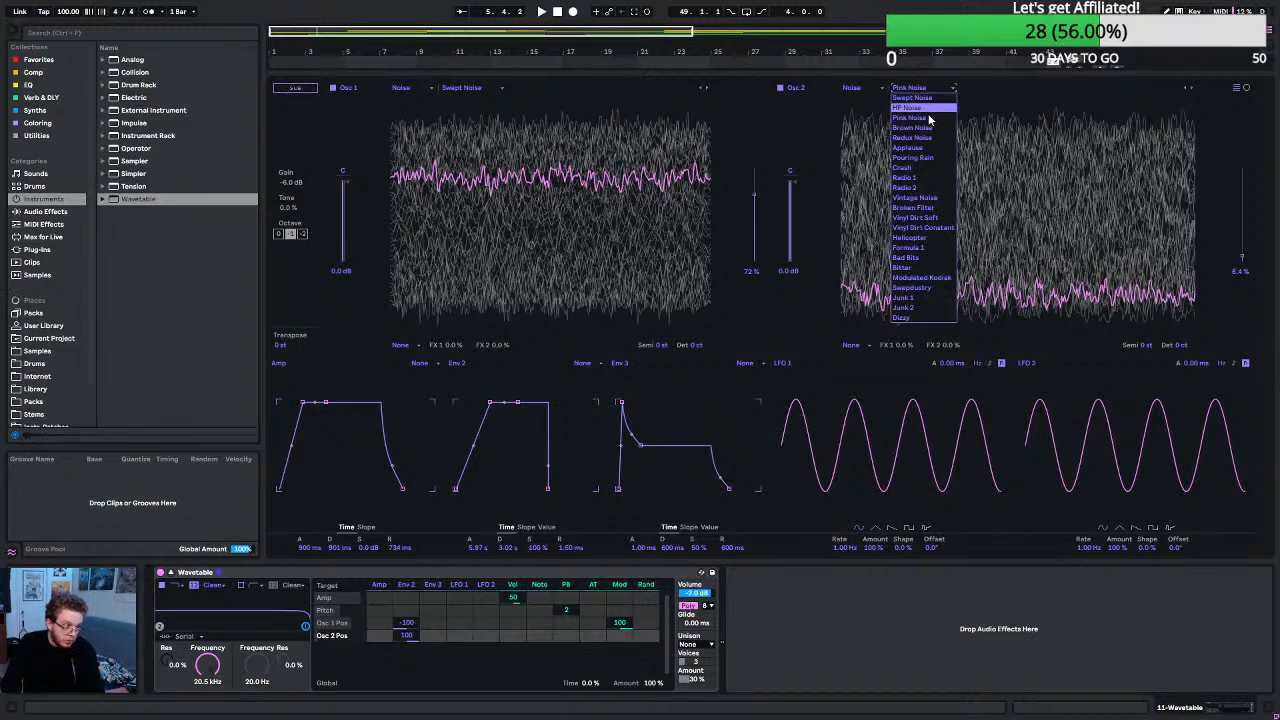
left_click(929, 107)
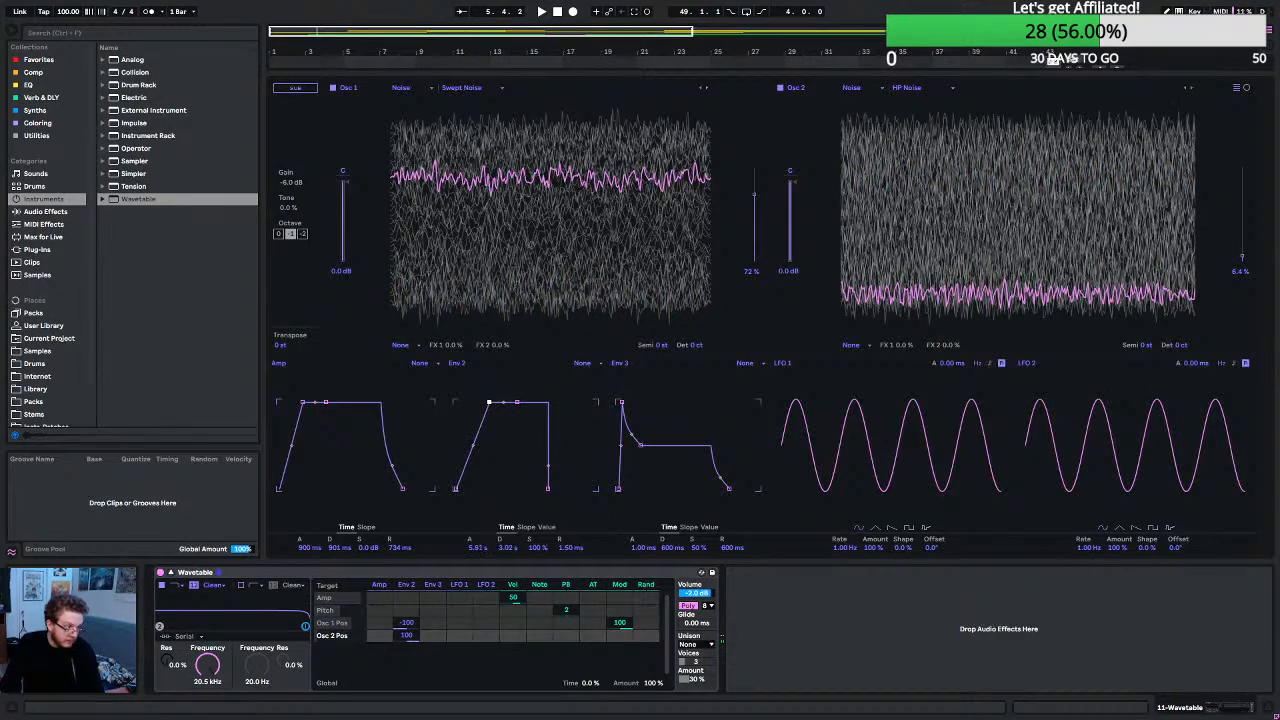
Set Env 2's attack to 4.31 s and the Amp envelope's release to 1.50 ms, and remove Env 2's modulation of Osc 2 position.
left_click_drag(490, 403, 487, 408)
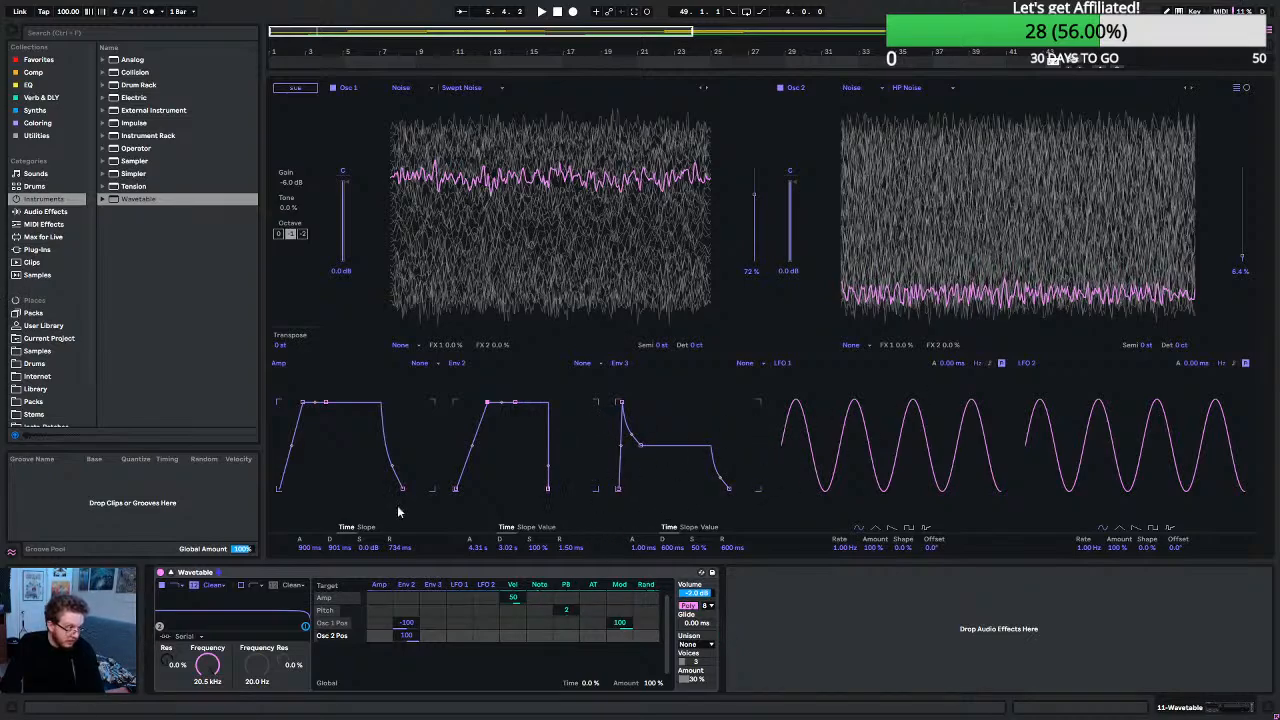
left_click_drag(393, 500, 380, 493)
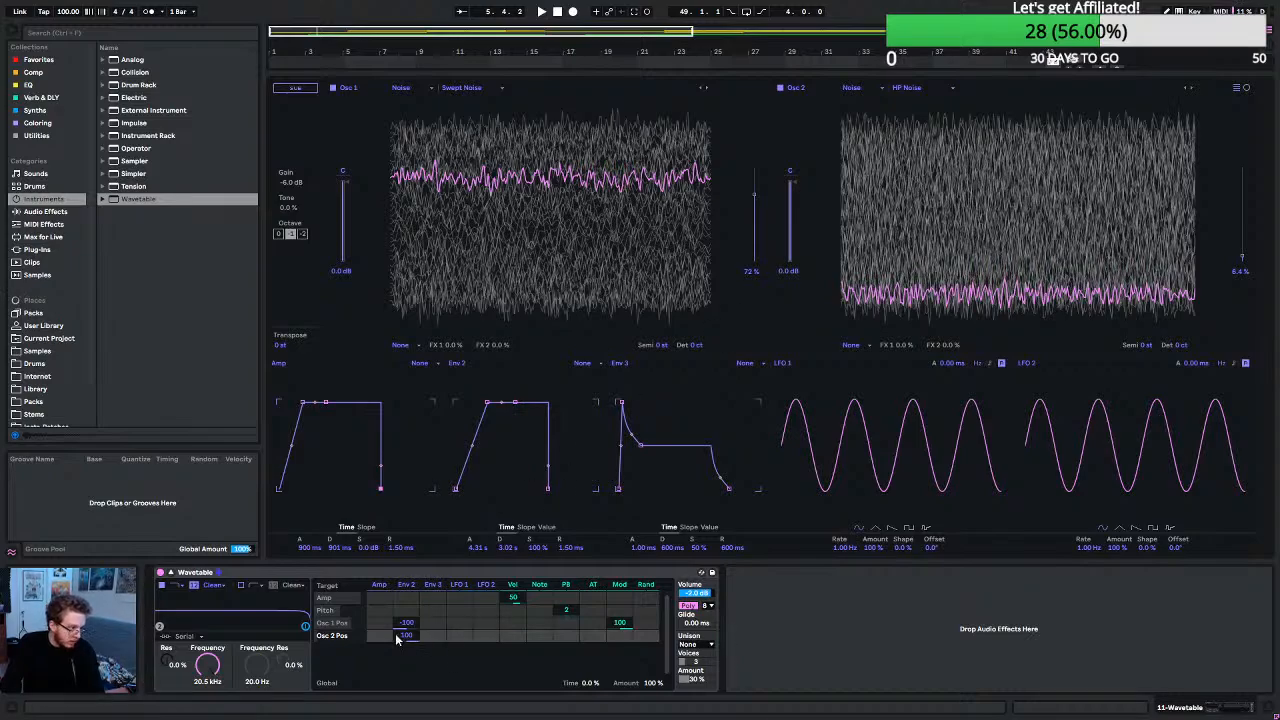
left_click_drag(397, 640, 397, 600)
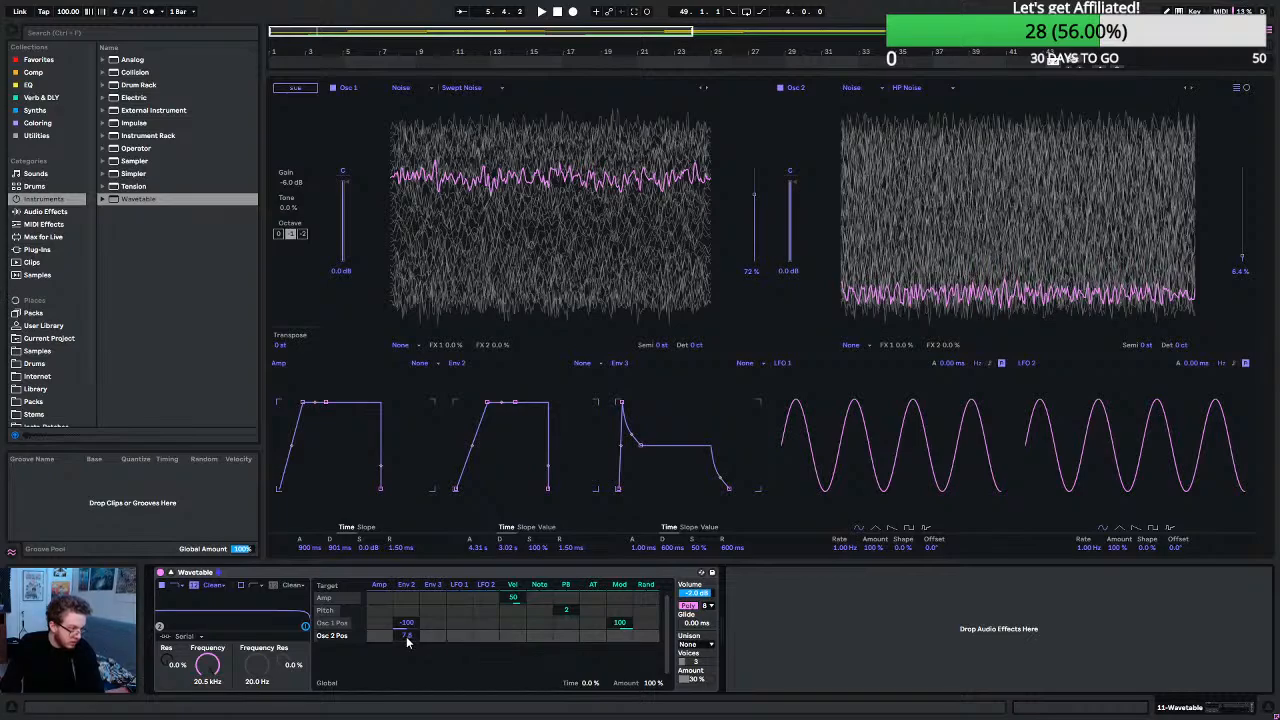
double_click(407, 638)
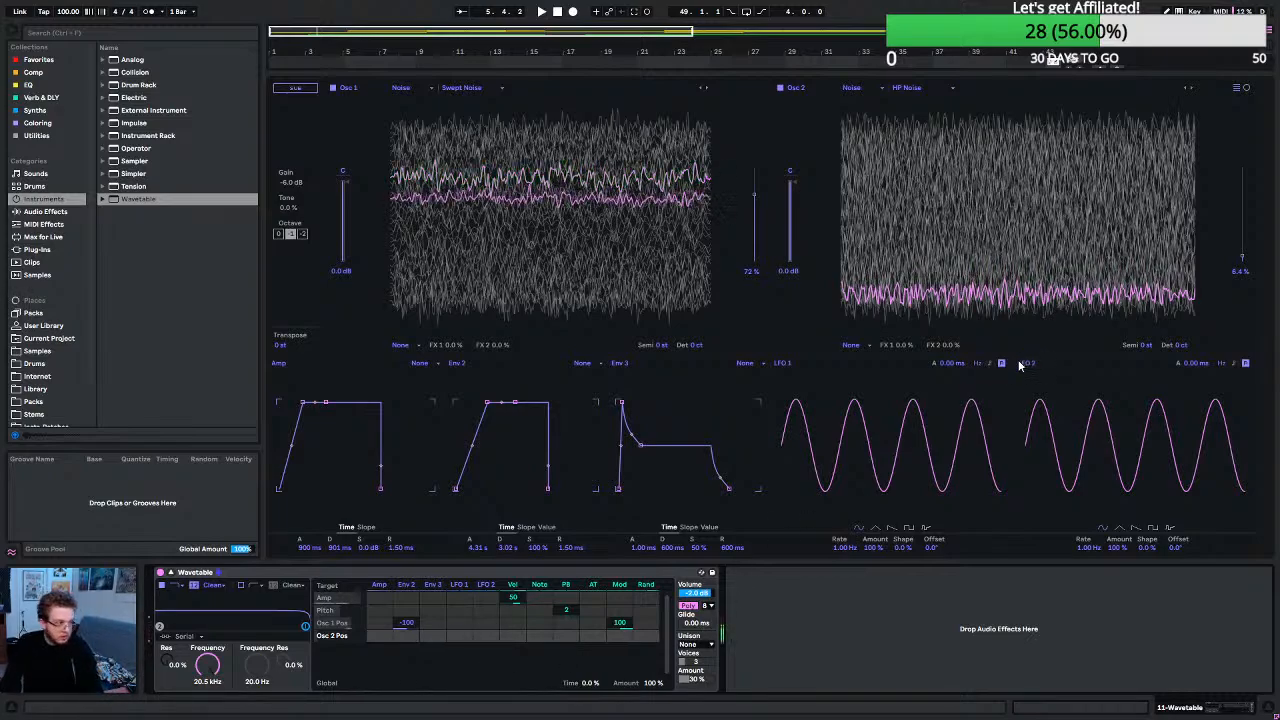
Set the Osc 2 position to 45 %, and try the Pouring Rain wavetable with the position at 100 %.
left_click_drag(1241, 259, 1241, 220)
left_click(948, 92)
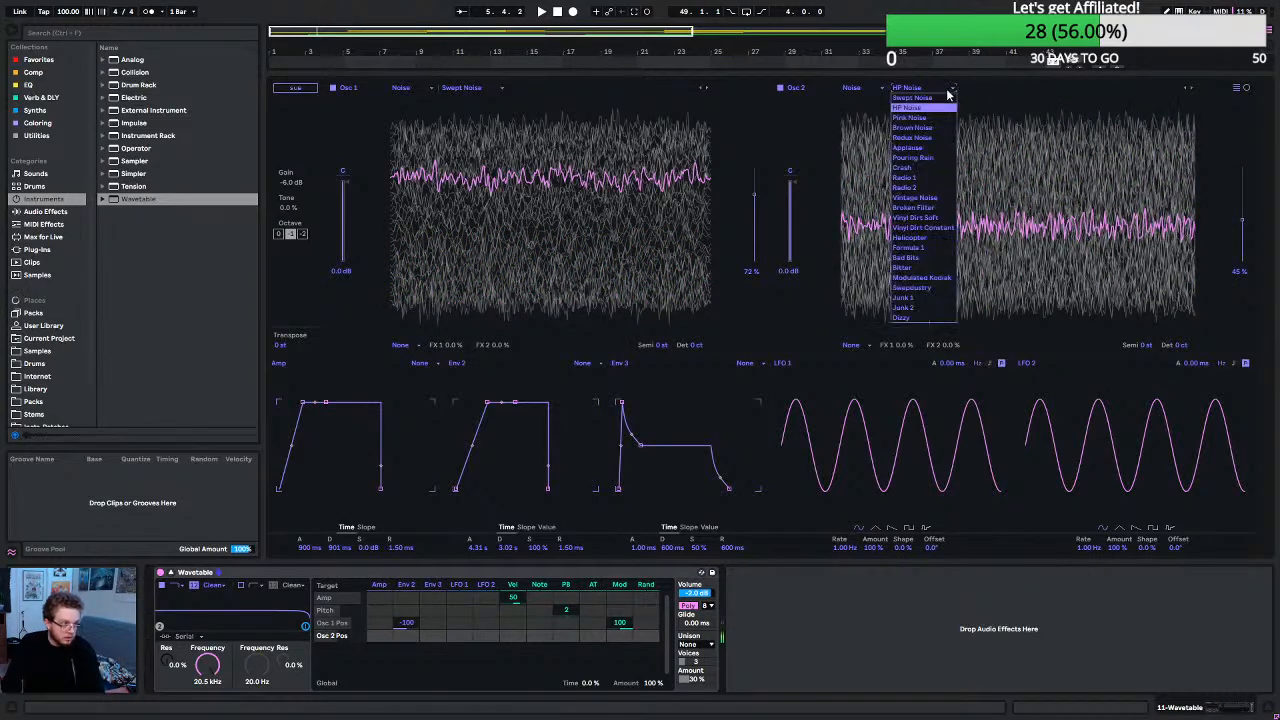
left_click(945, 158)
left_click_drag(1221, 236, 1221, 181)
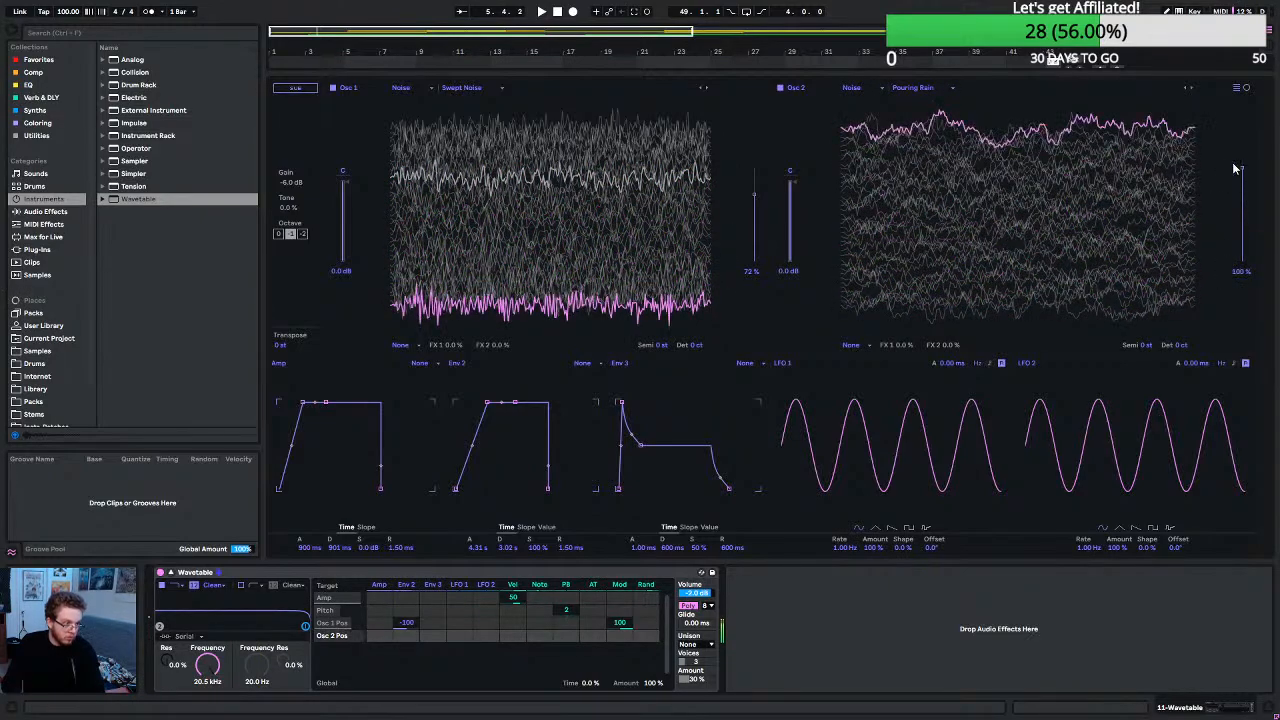
Try the Swept Noise and Crash wavetables in Osc 2 with the position at 100 %.
left_click(918, 88)
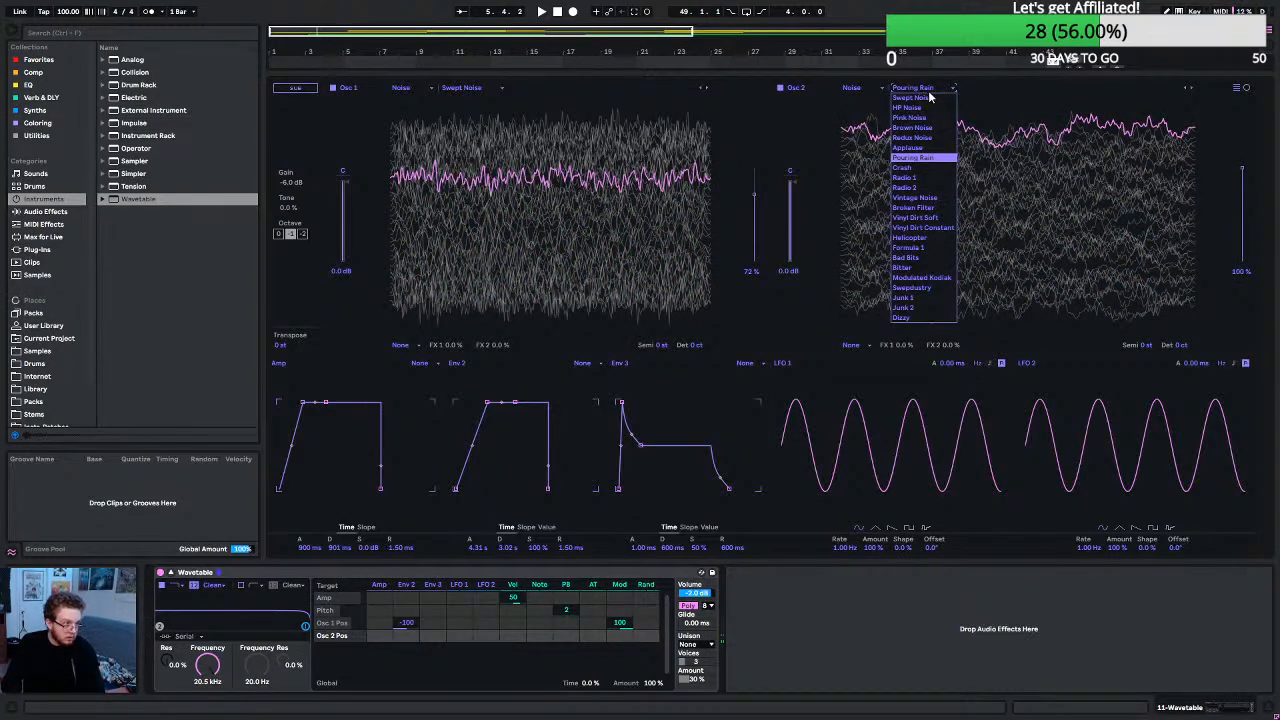
left_click(929, 97)
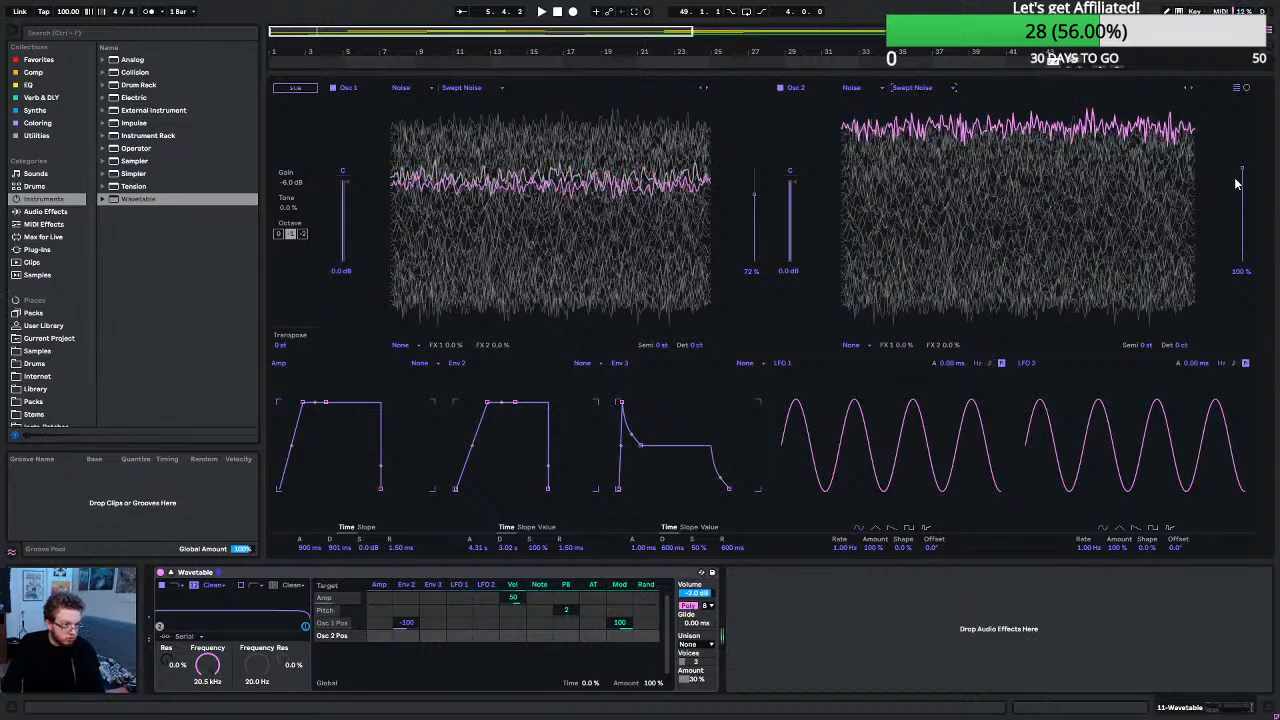
left_click(910, 88)
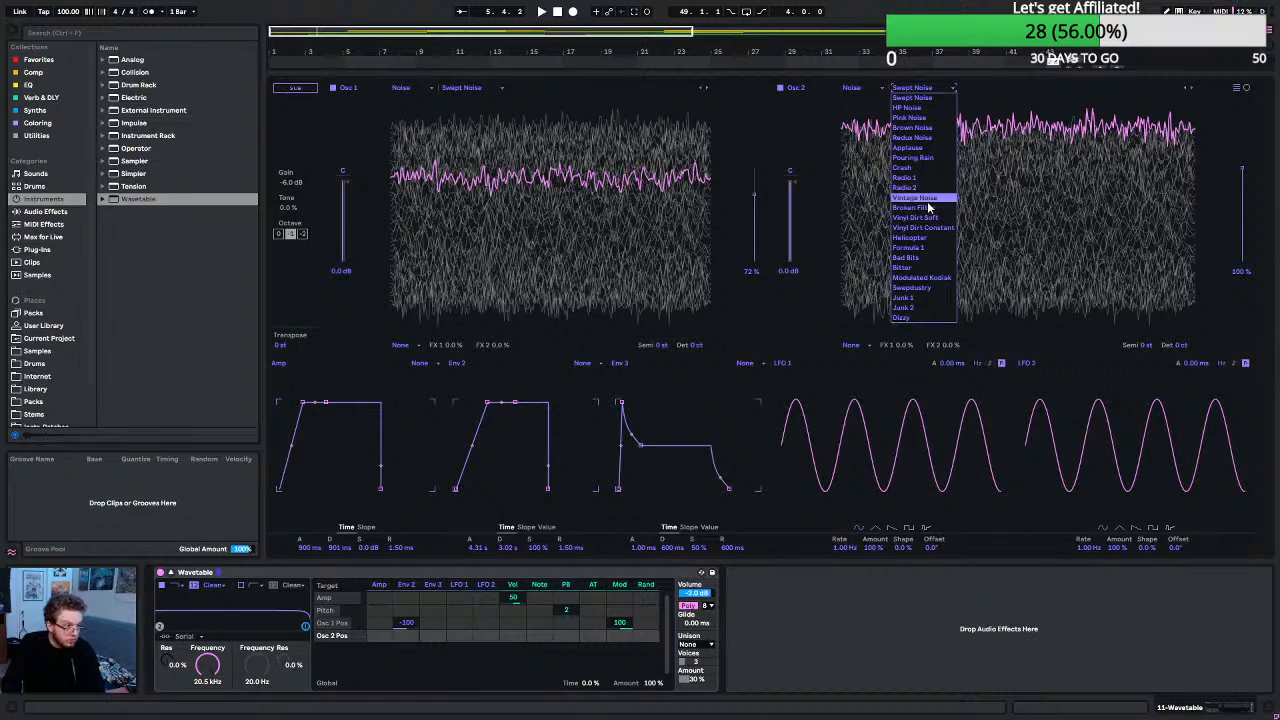
left_click(925, 168)
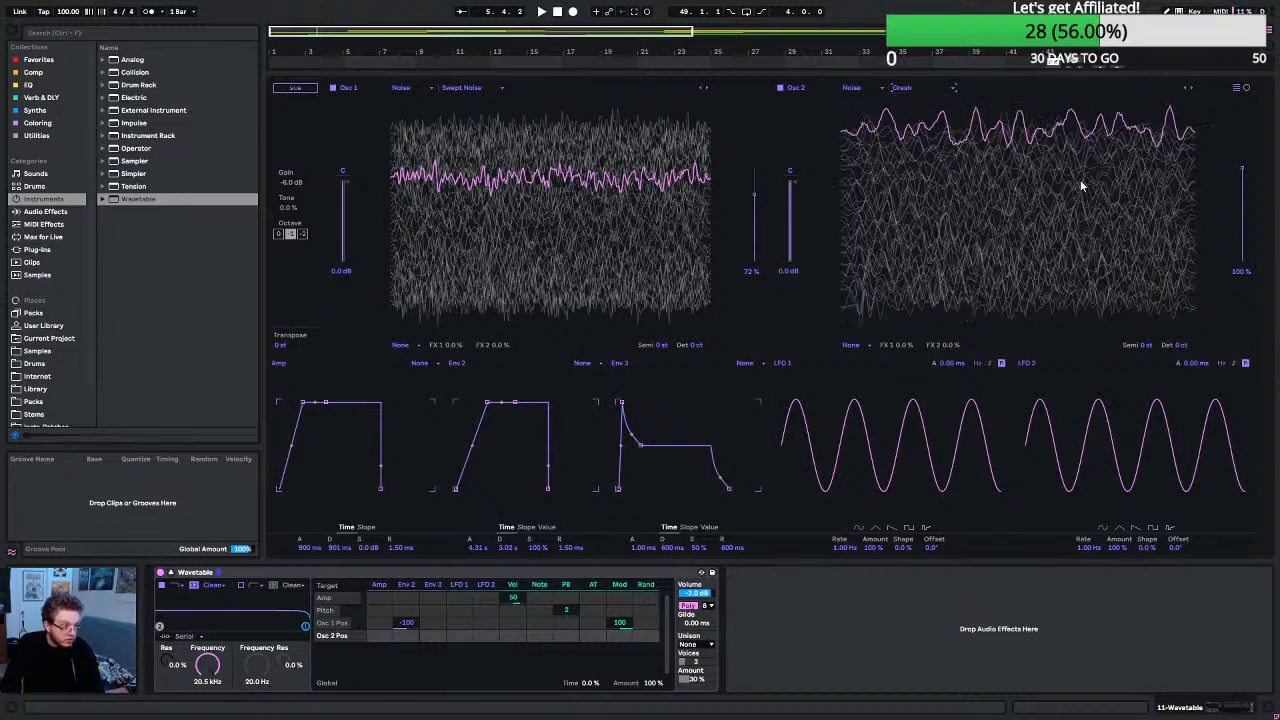
left_click_drag(1250, 203, 1250, 168)
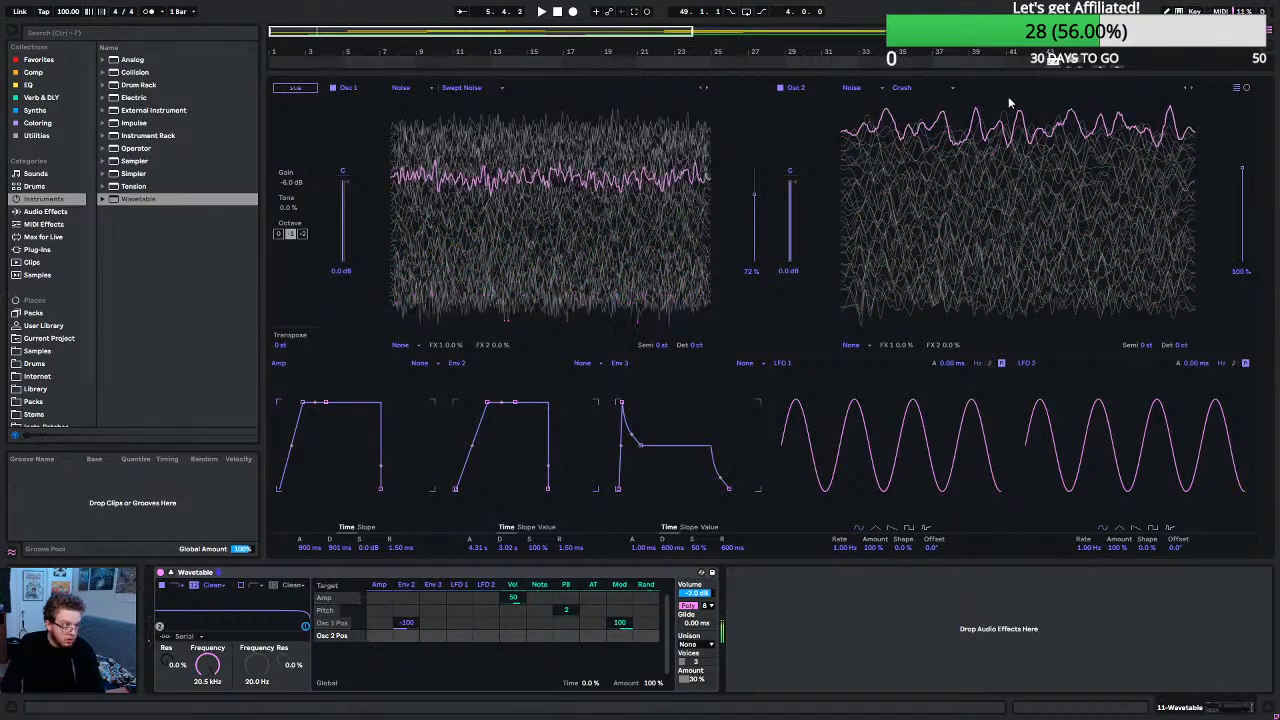
Load the Brown Noise wavetable into Osc 2 and set its position to 0.0 %.
left_click(934, 94)
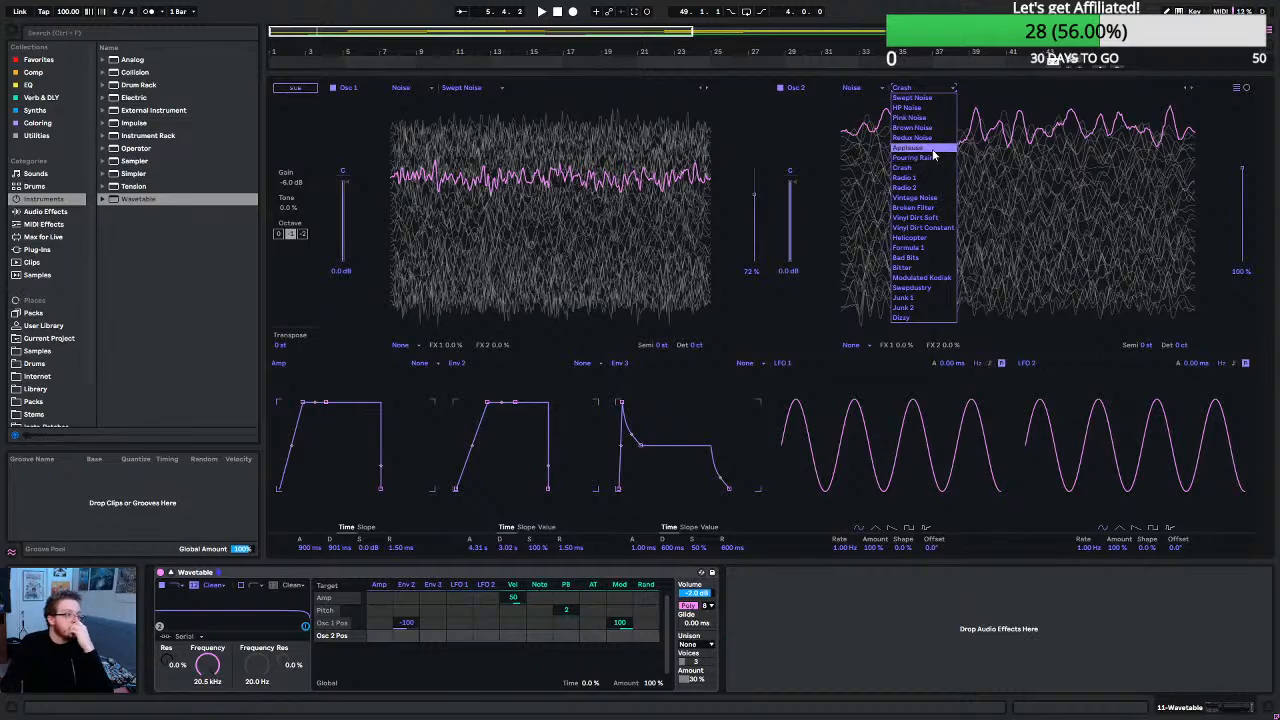
left_click(918, 128)
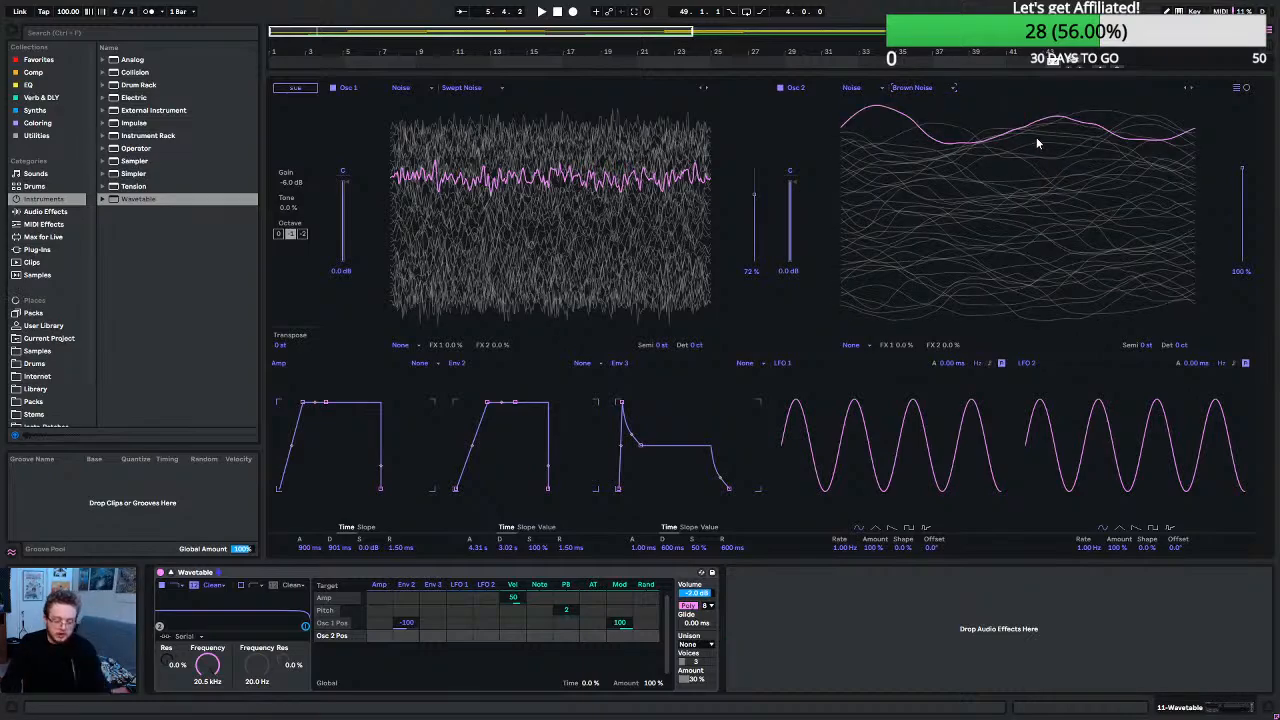
left_click_drag(1242, 175, 1242, 260)
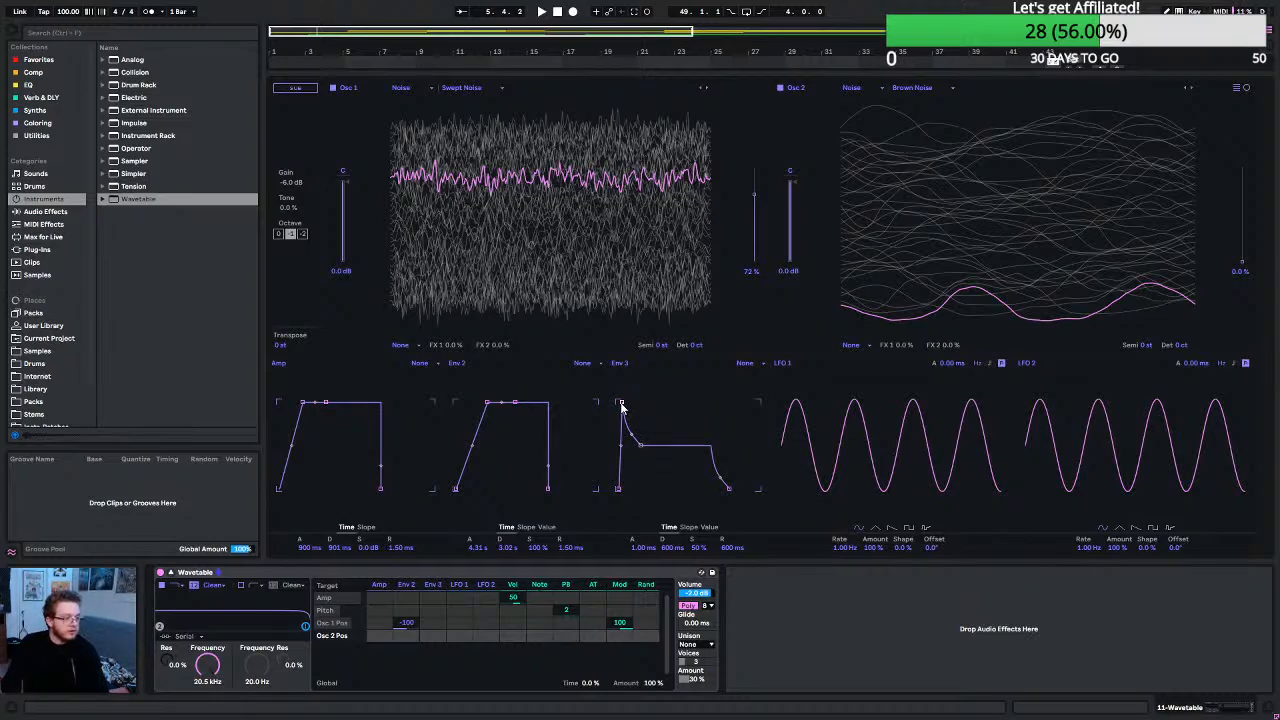
Shape Env 3 with about 1.9 s attack, 100 % sustain and 1.50 ms release, and modulate Osc 2 position from it by about 68.
left_click_drag(621, 405, 650, 403)
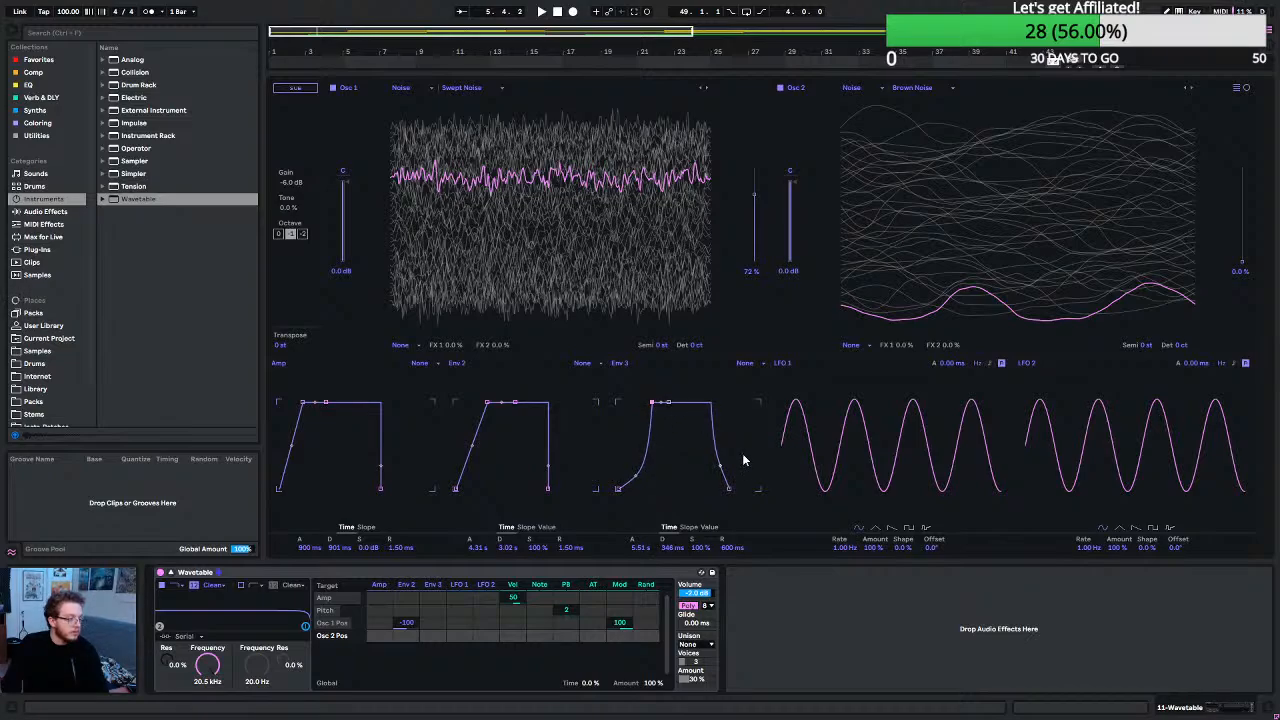
left_click_drag(730, 489, 710, 488)
left_click(433, 622)
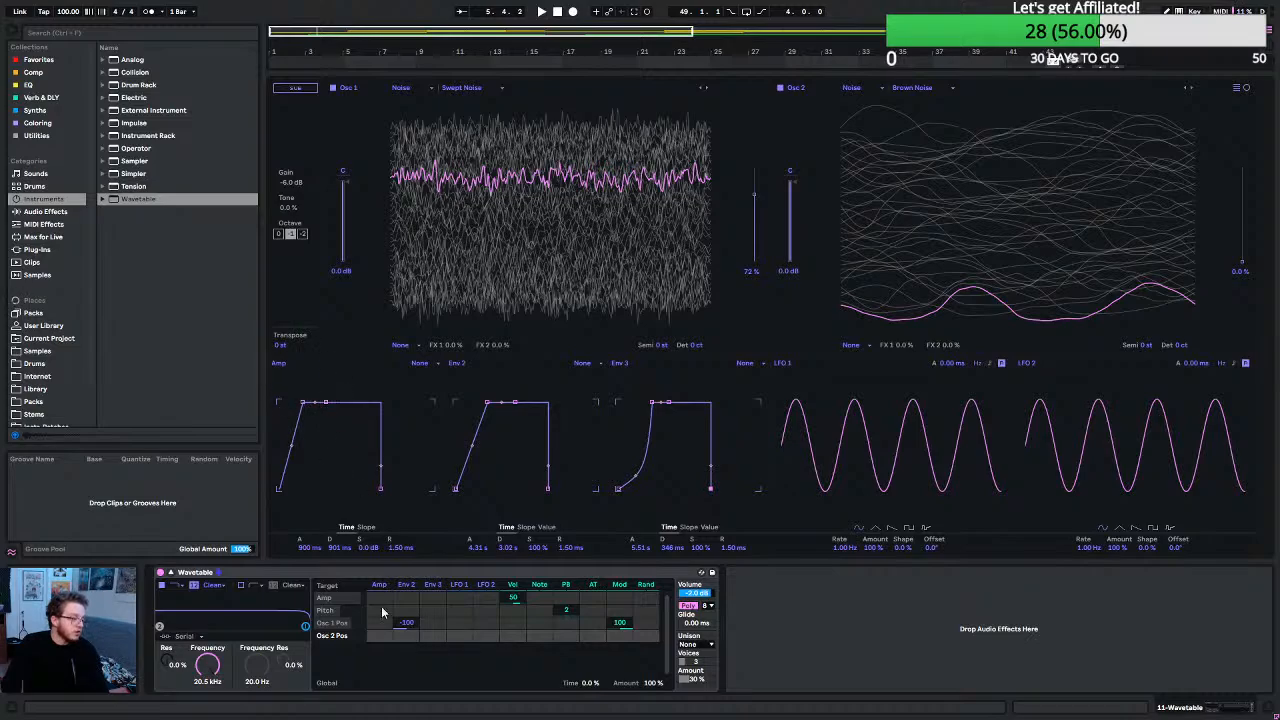
left_click_drag(433, 635, 433, 624)
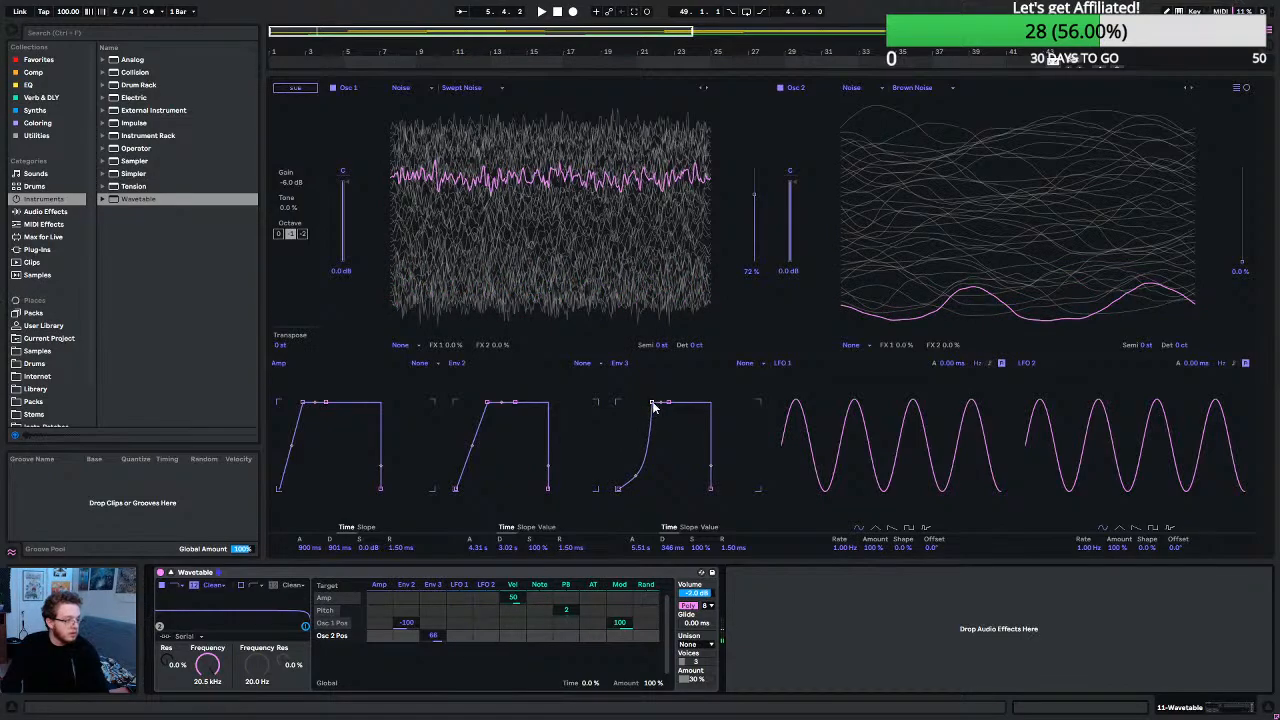
left_click_drag(653, 405, 642, 406)
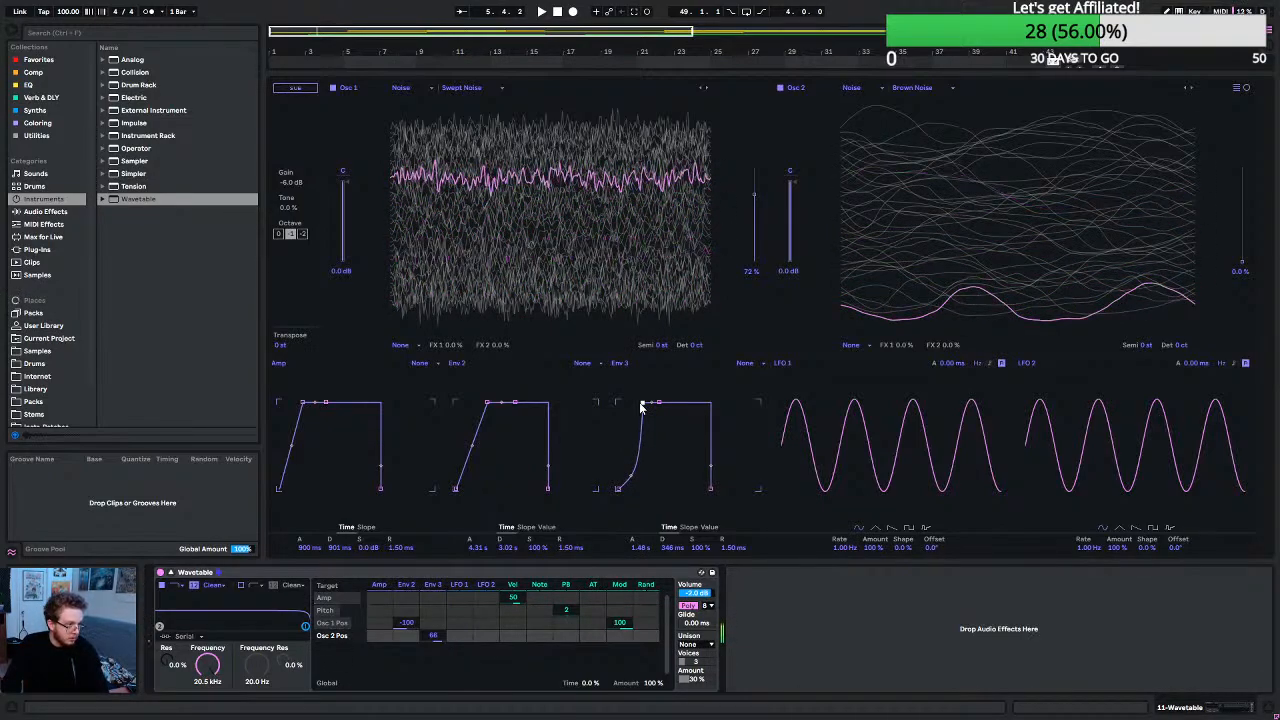
left_click_drag(642, 403, 647, 403)
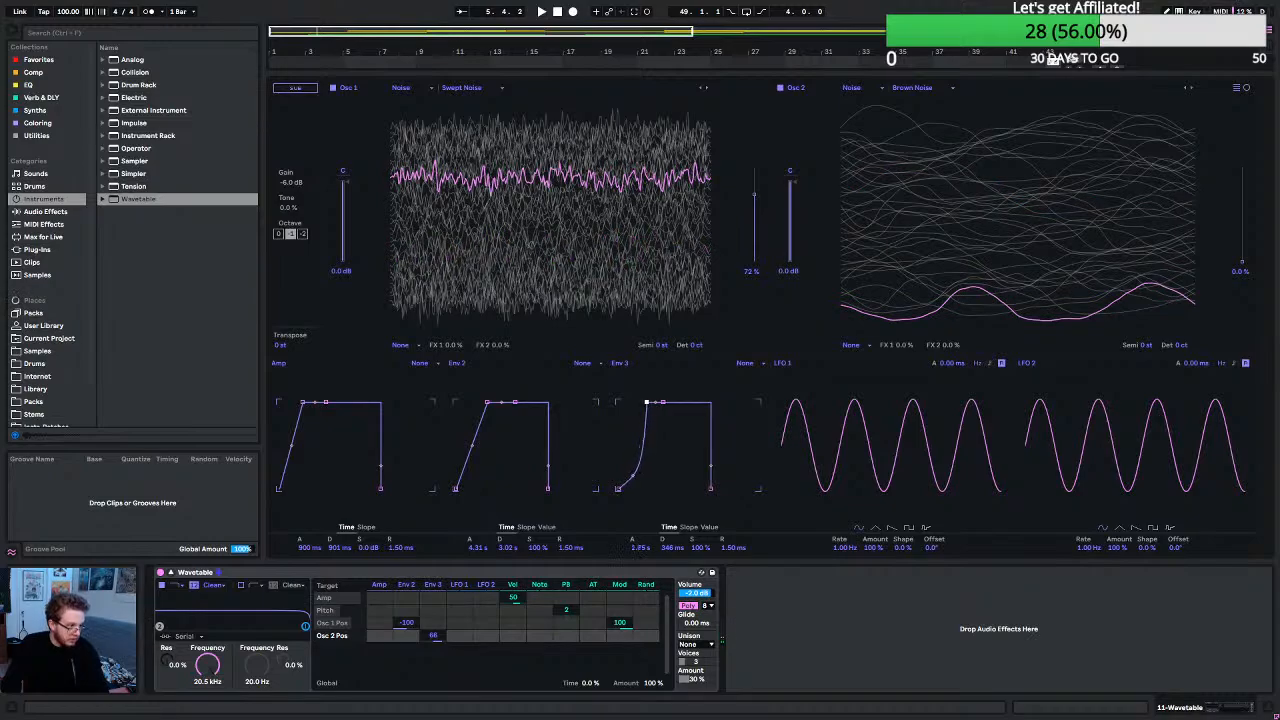
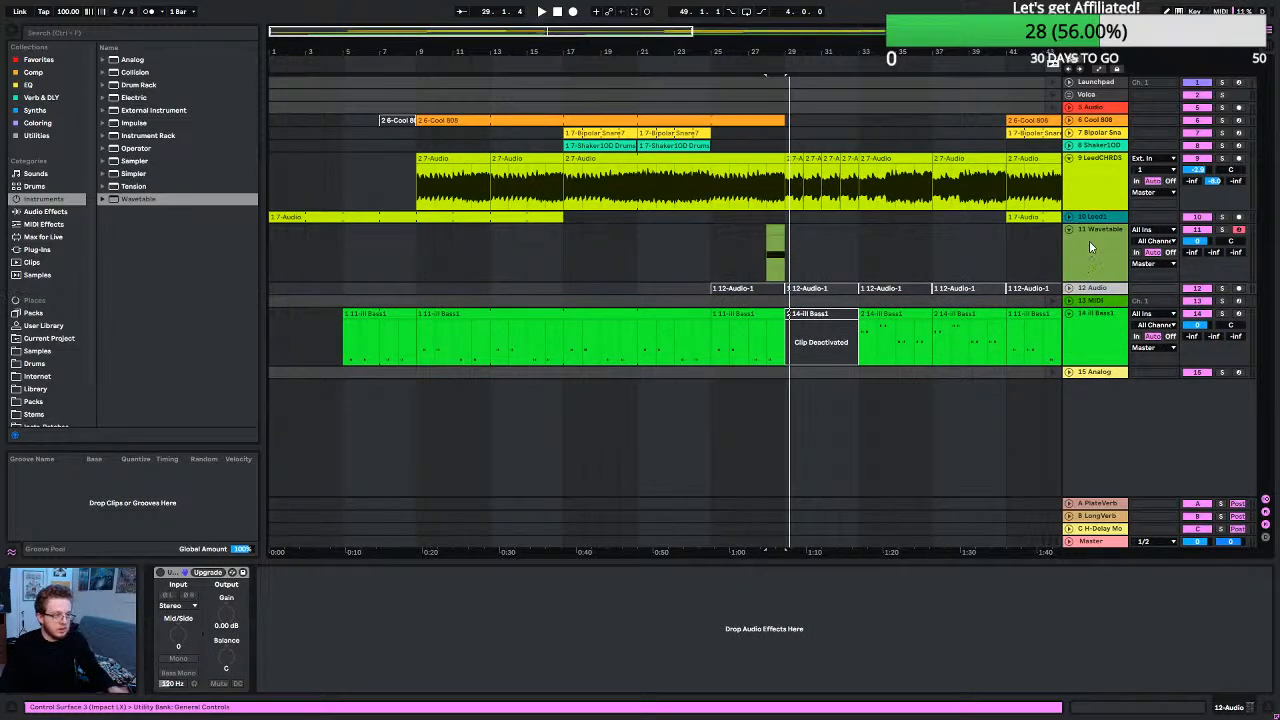
Insert a new MIDI track below the Wavetable track and load the Operator instrument onto it.
left_click(1092, 239)
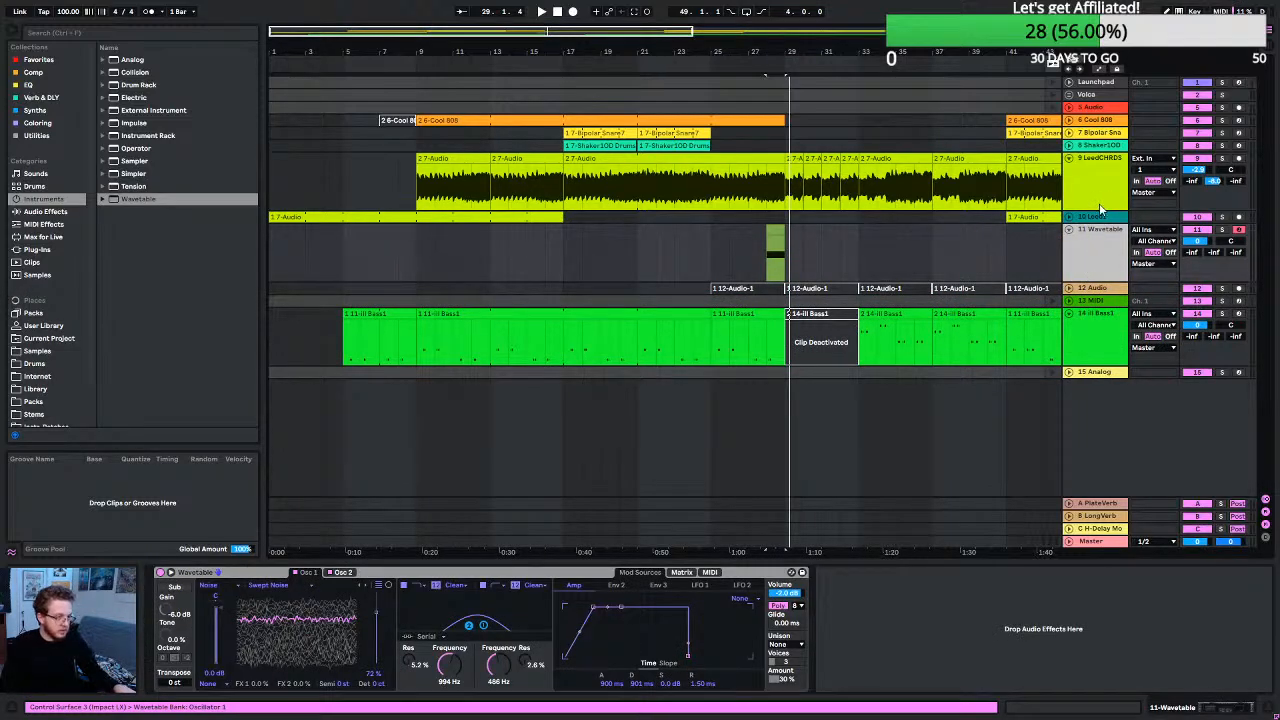
key("ctrl+shift+t")
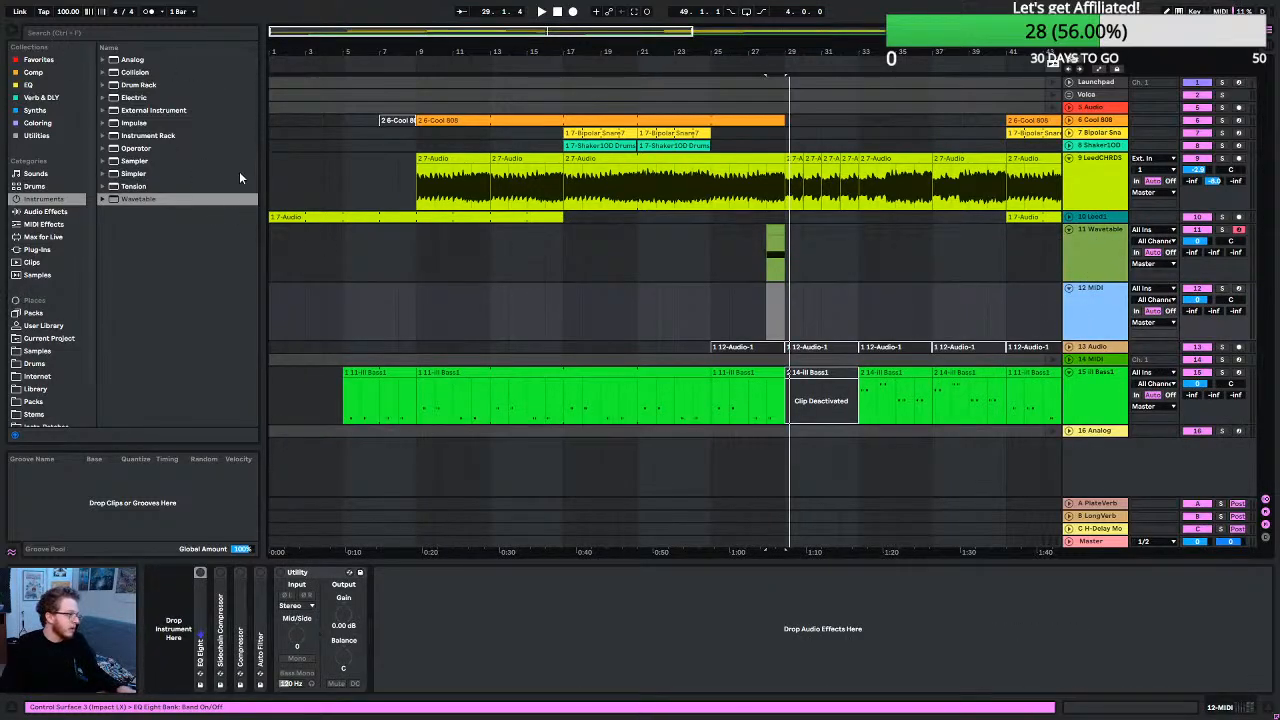
double_click(136, 148)
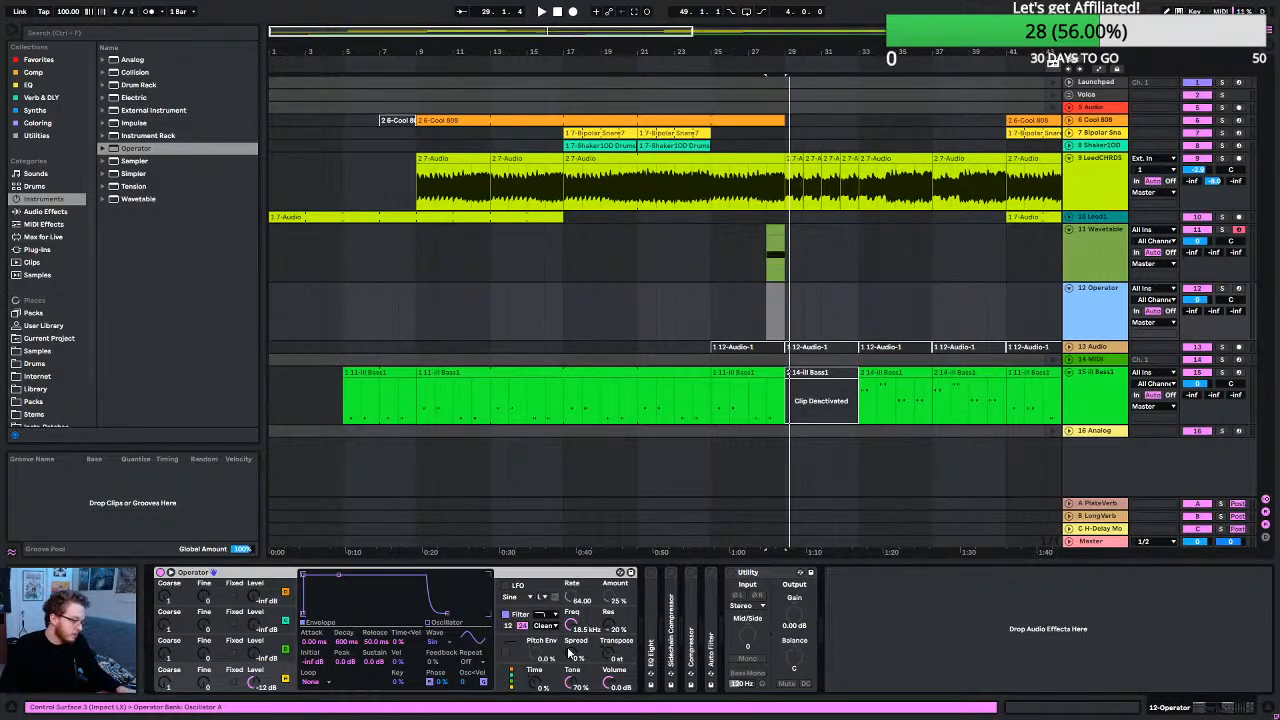
Set the waveform of Operator's oscillator A to Noise White.
left_click(440, 645)
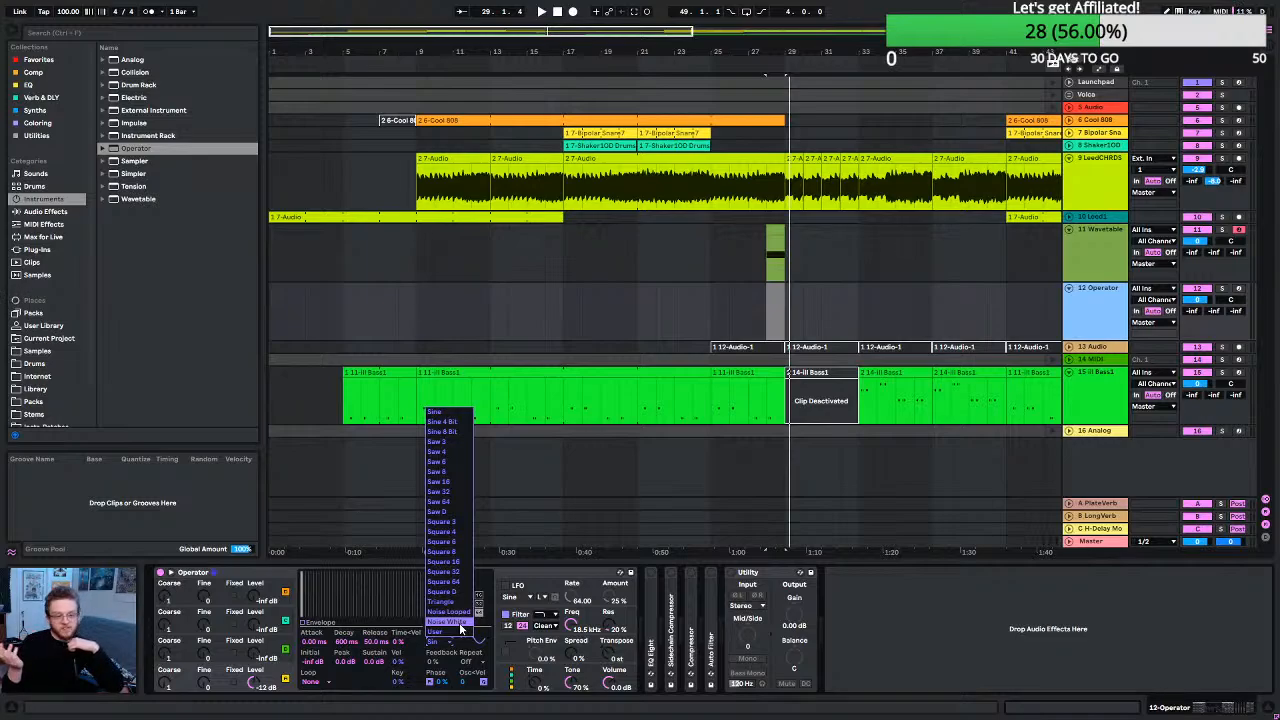
left_click(461, 622)
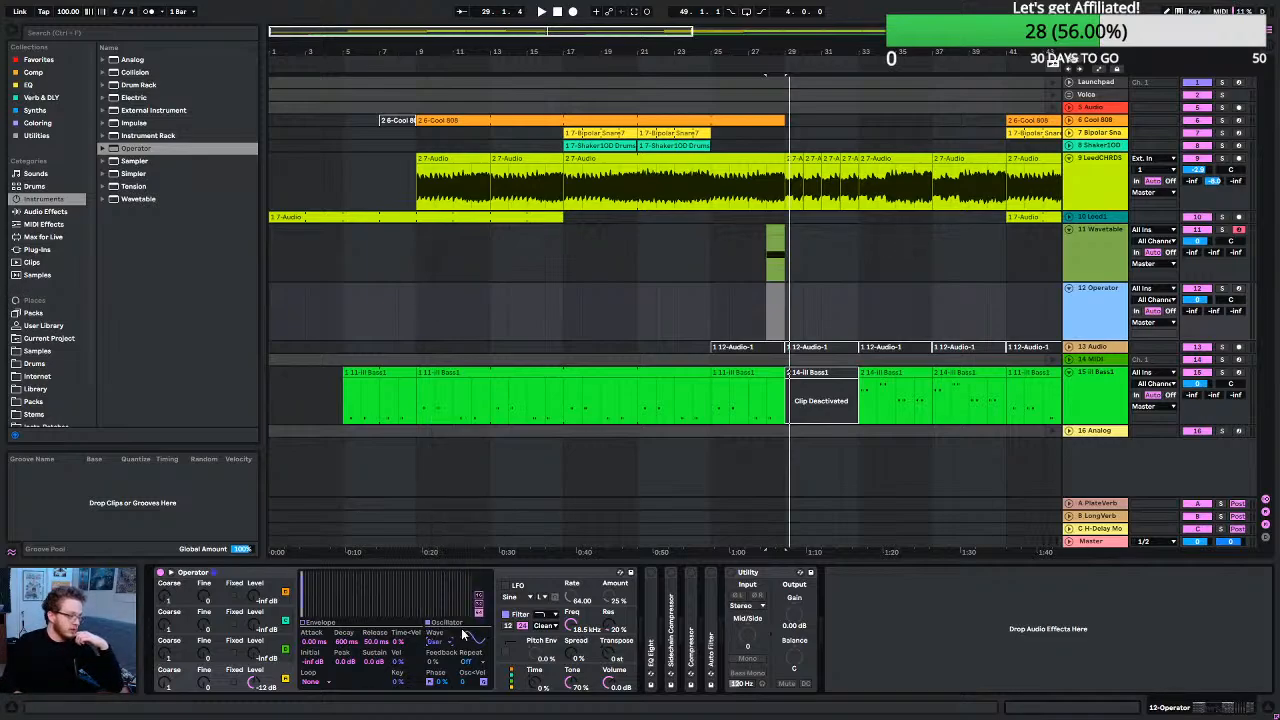
left_click(445, 641)
left_click(444, 623)
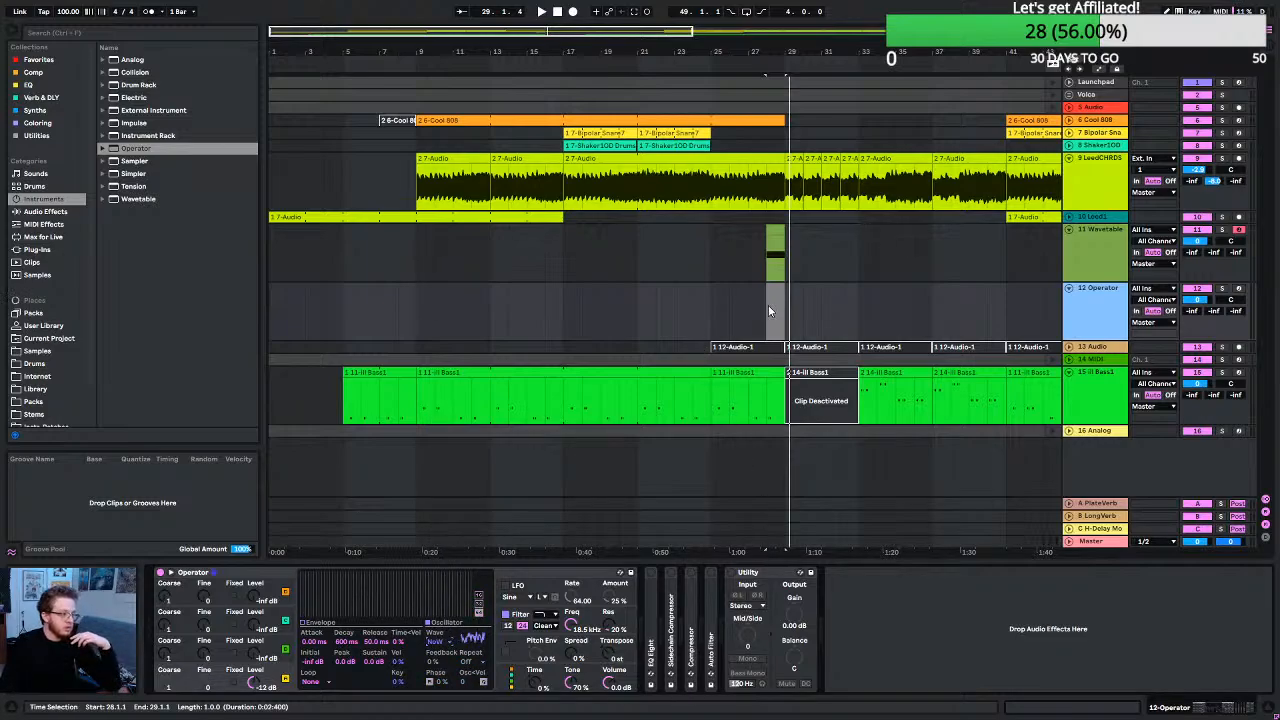
Copy the one-bar MIDI clip at bar 28 from the Wavetable track to the Operator track, and play it back.
left_click_drag(776, 229, 783, 292)
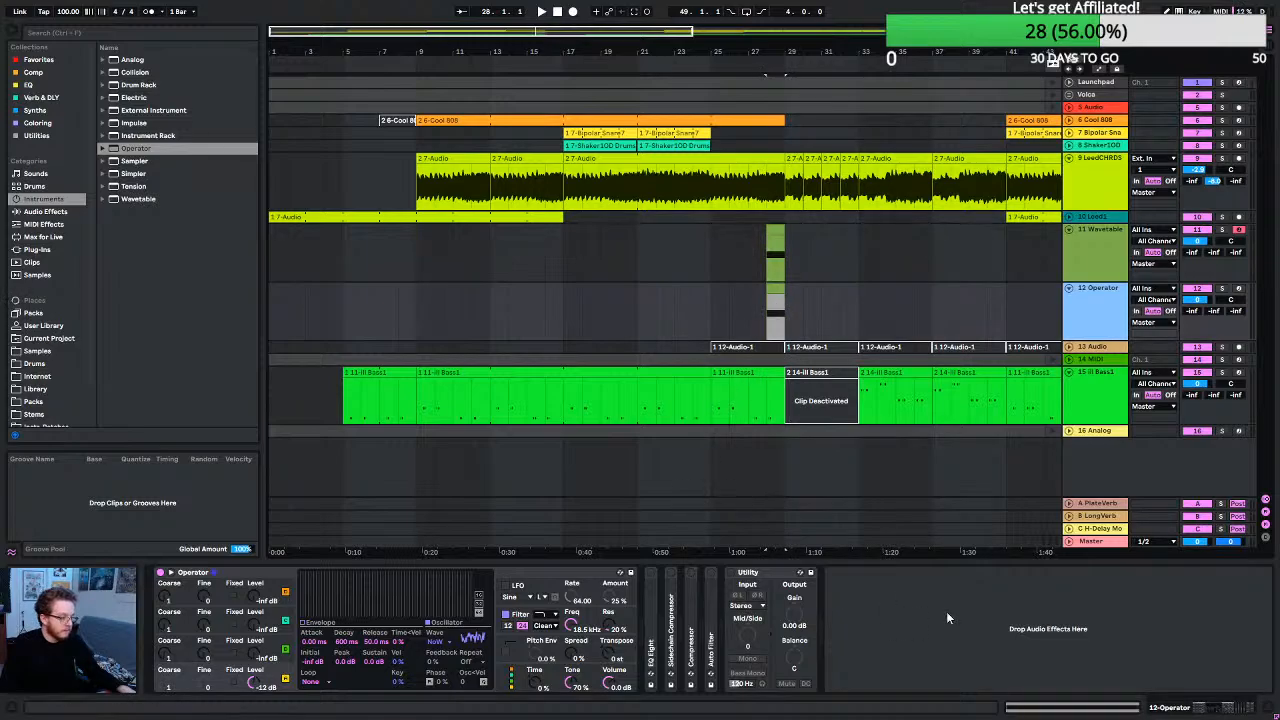
key("shift+Tab")
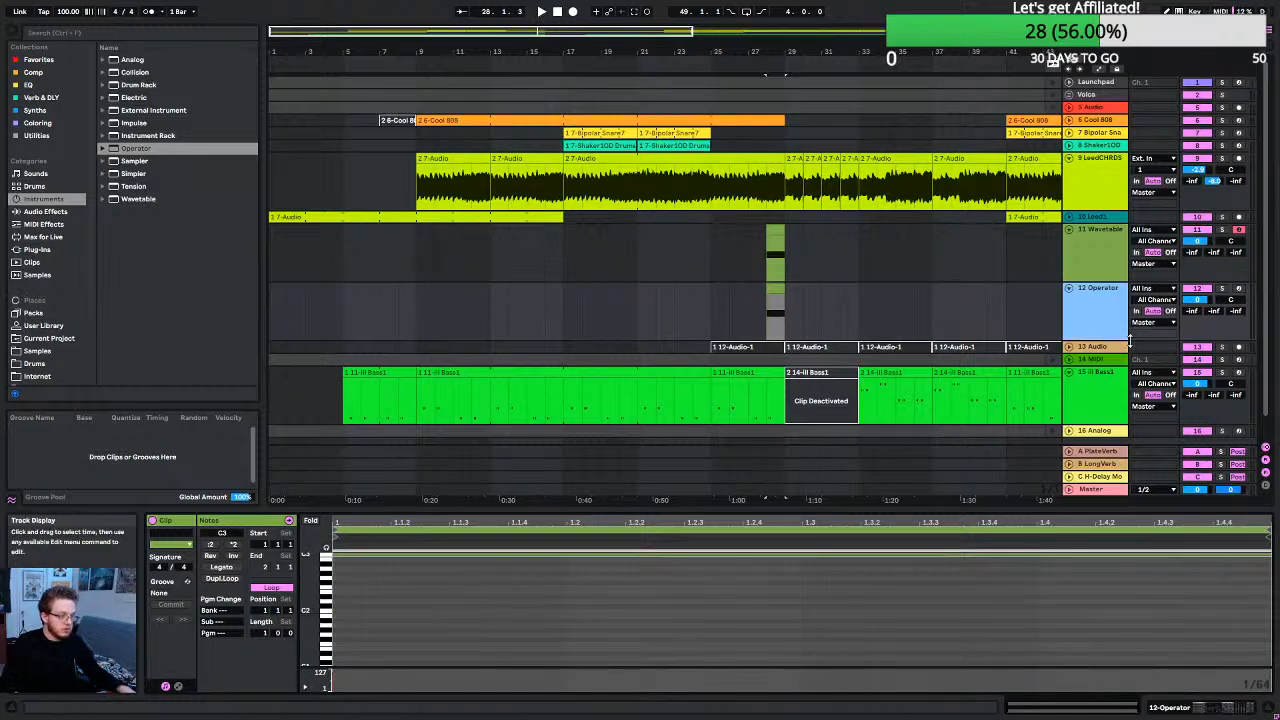
key("space")
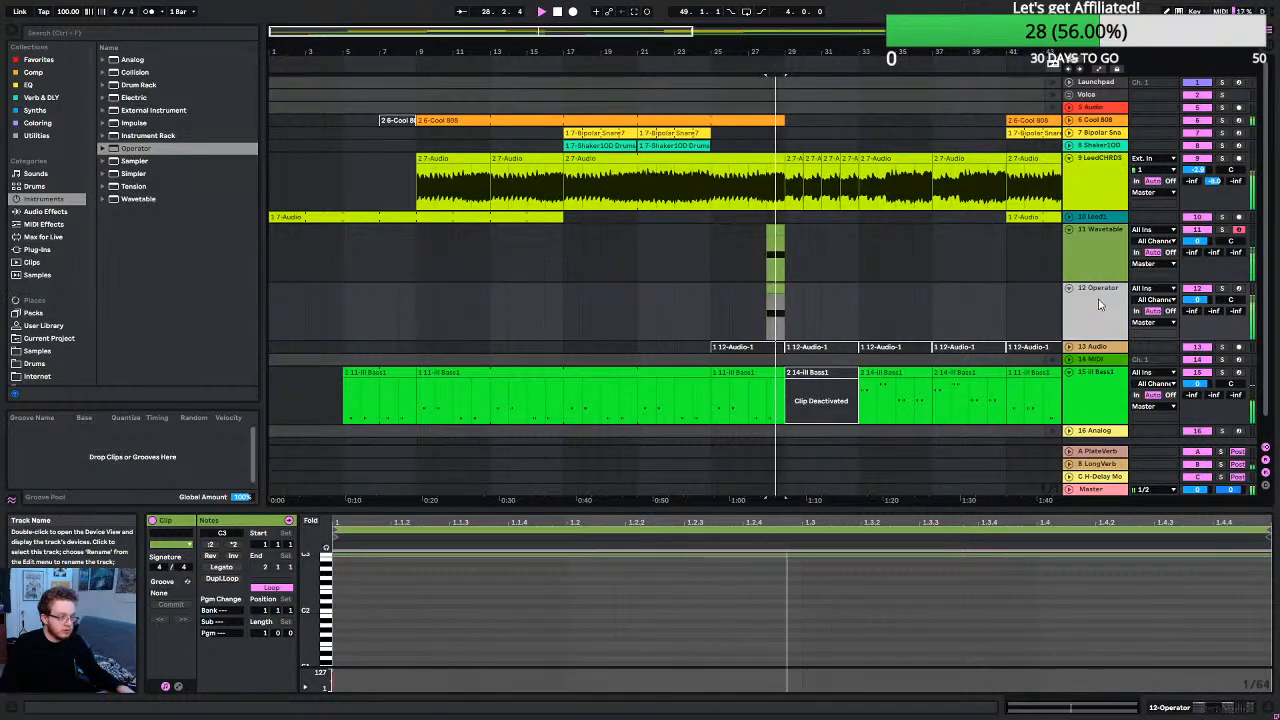
key("space")
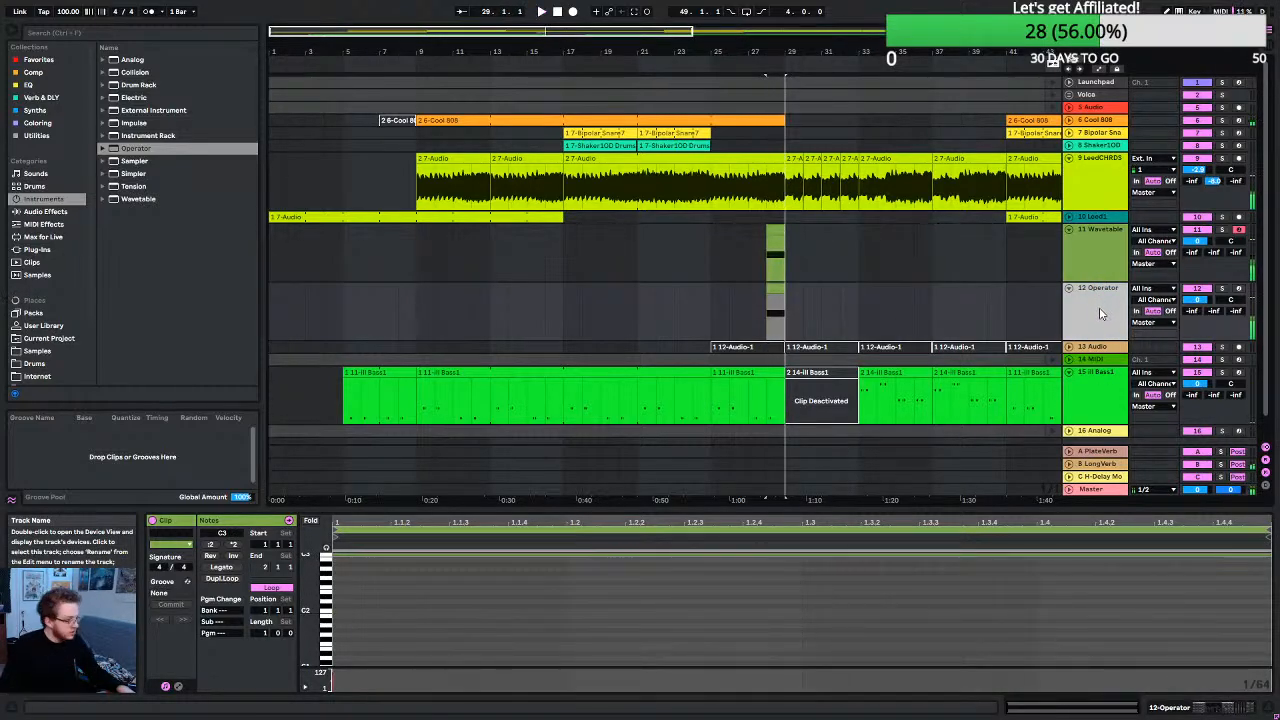
left_click(1183, 708)
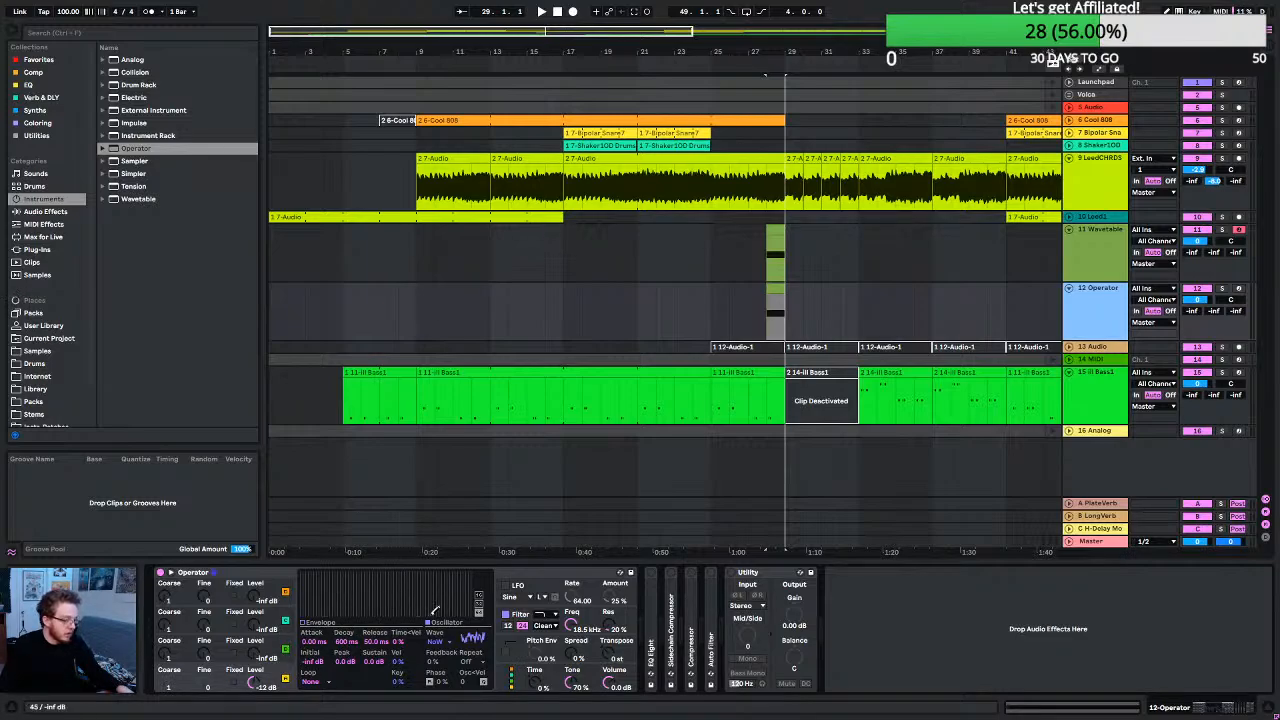
Set the attack of Operator's oscillator A envelope to about 23.0 ms and play the noise clip back.
left_click(310, 634)
left_click_drag(303, 576, 331, 576)
key("space")
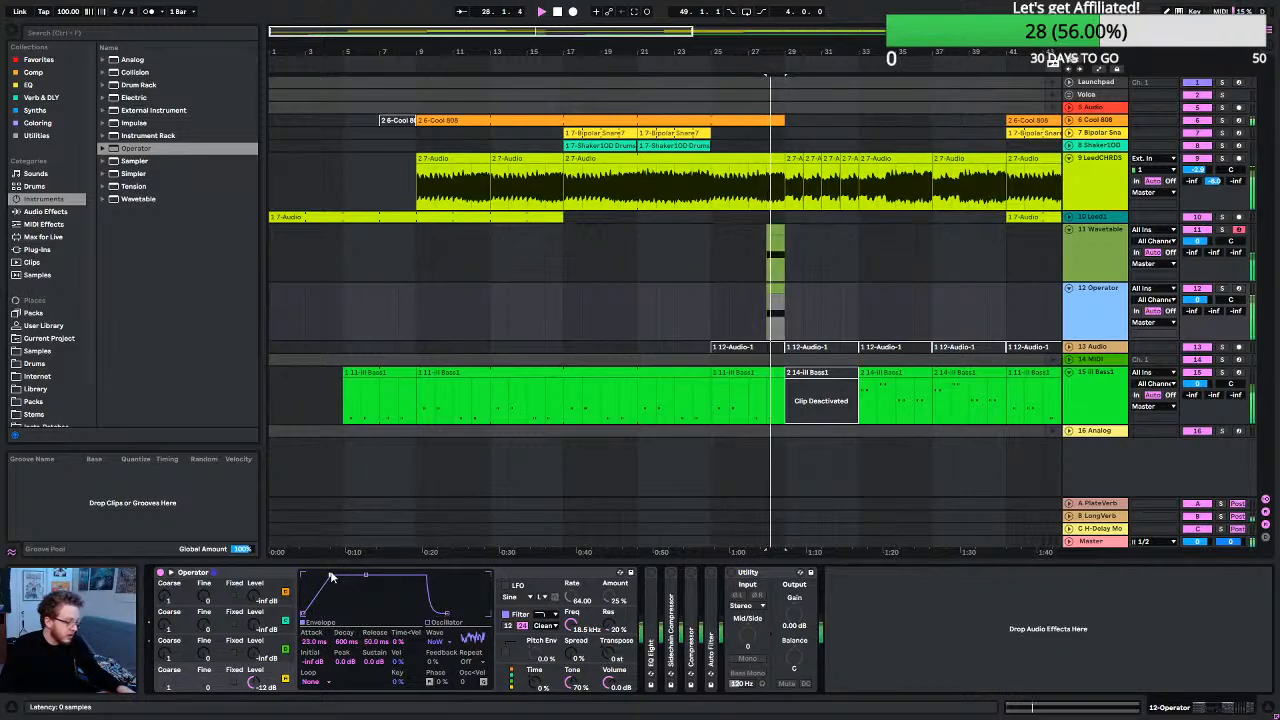
key("space")
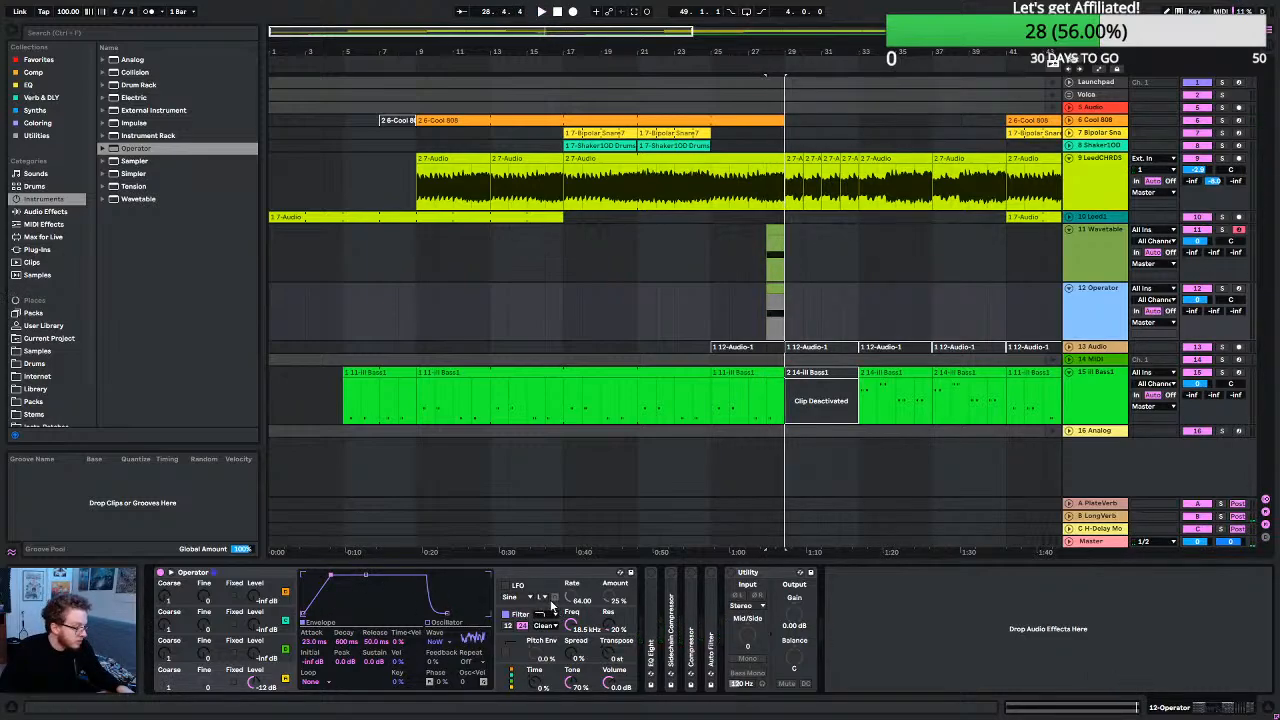
Try lowering Operator's filter frequency to about 5.17 kHz with playback, then raise it to 16.7 kHz and switch the filter off.
left_click(576, 628)
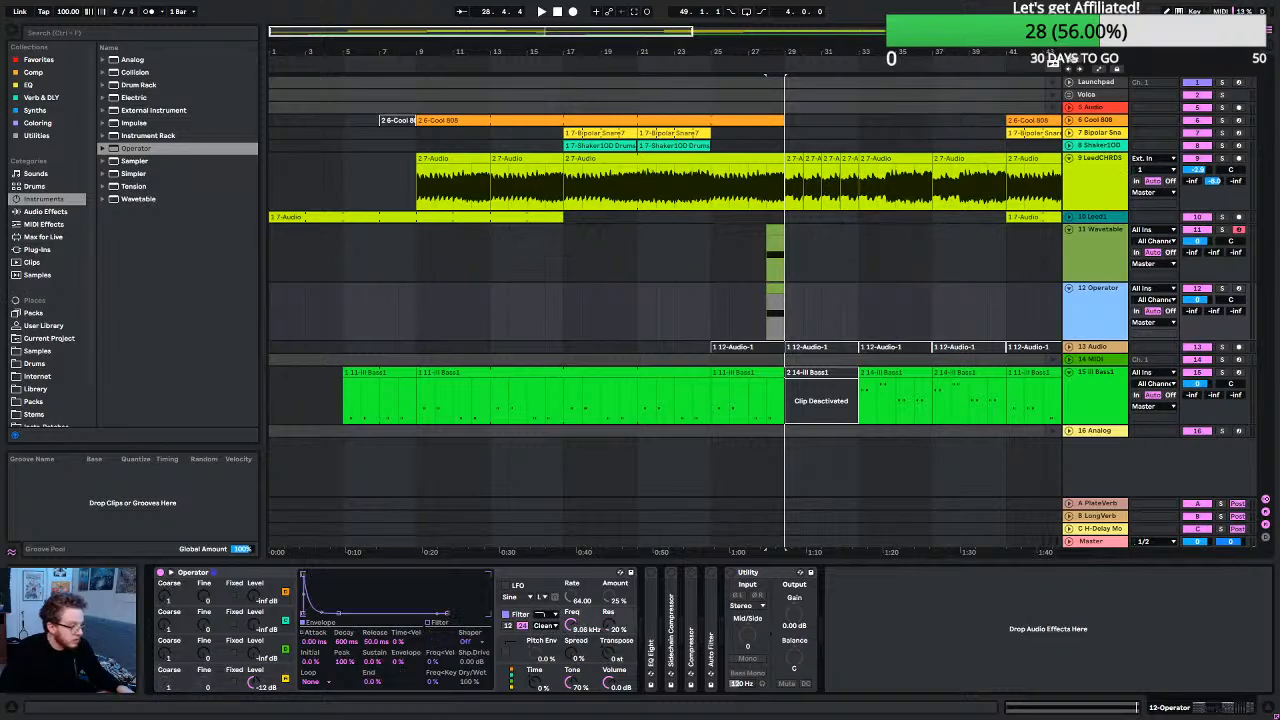
left_click(270, 676)
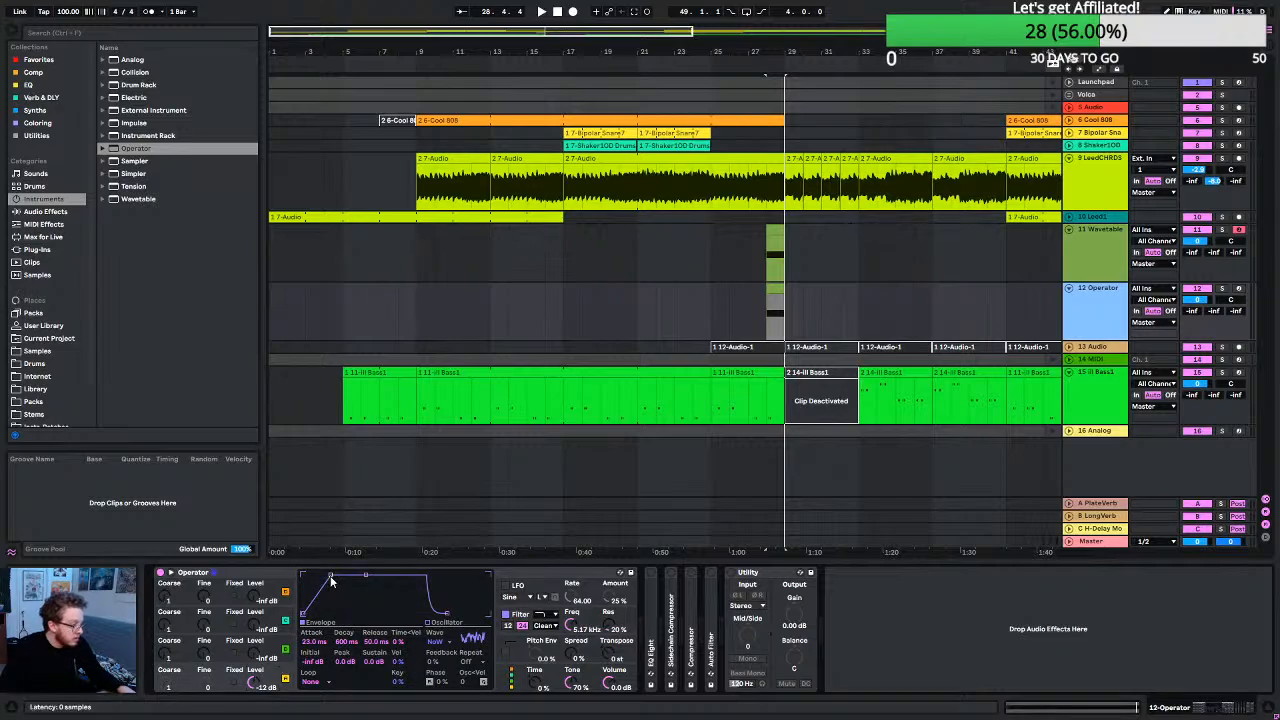
key("space")
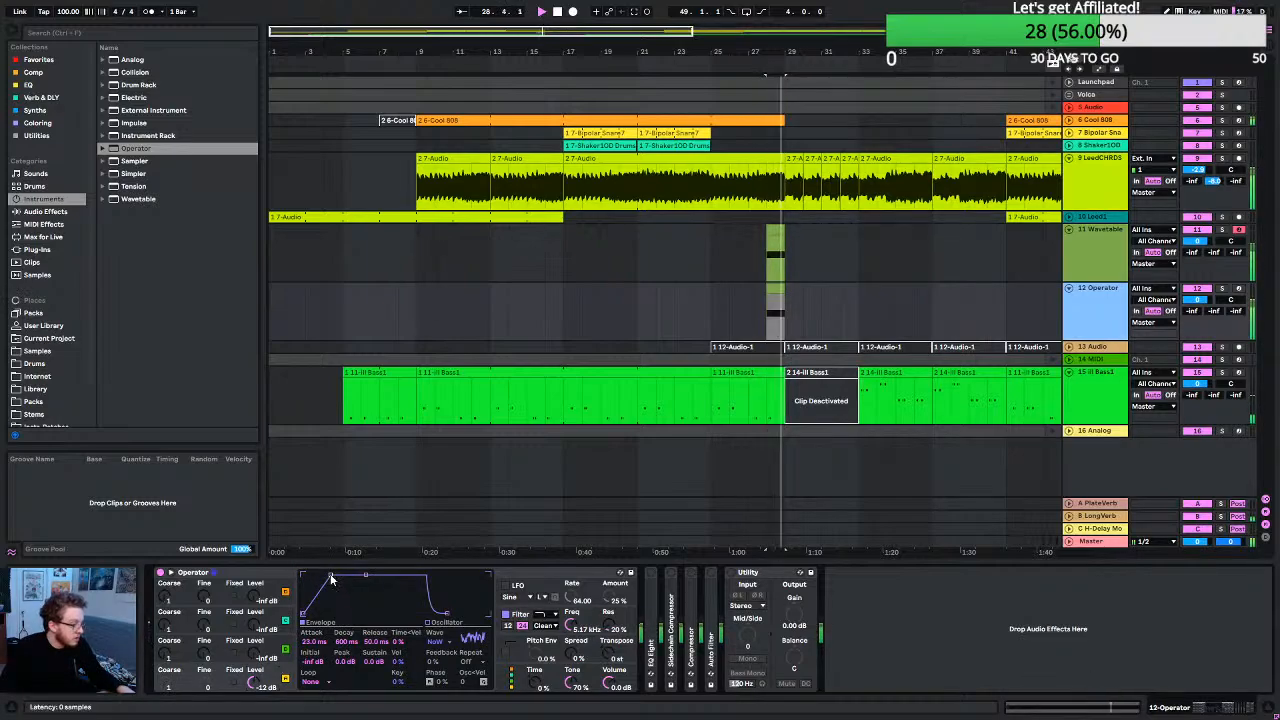
key("space")
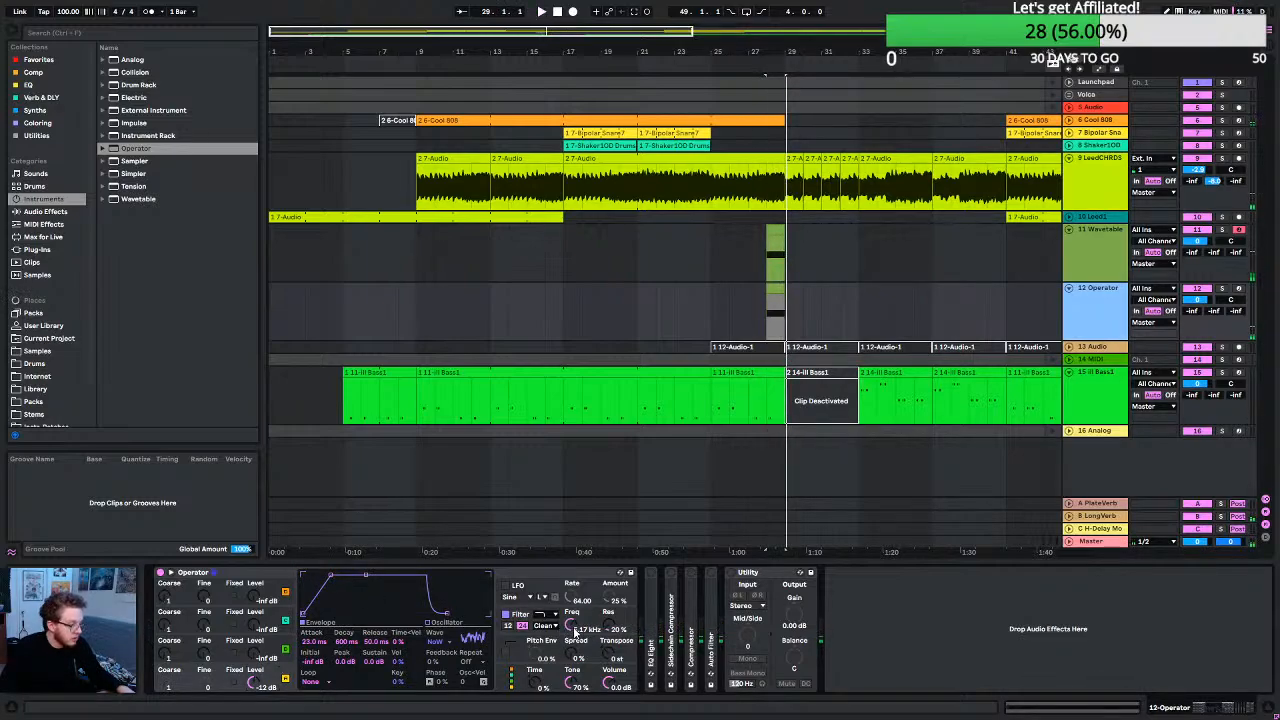
left_click(572, 628)
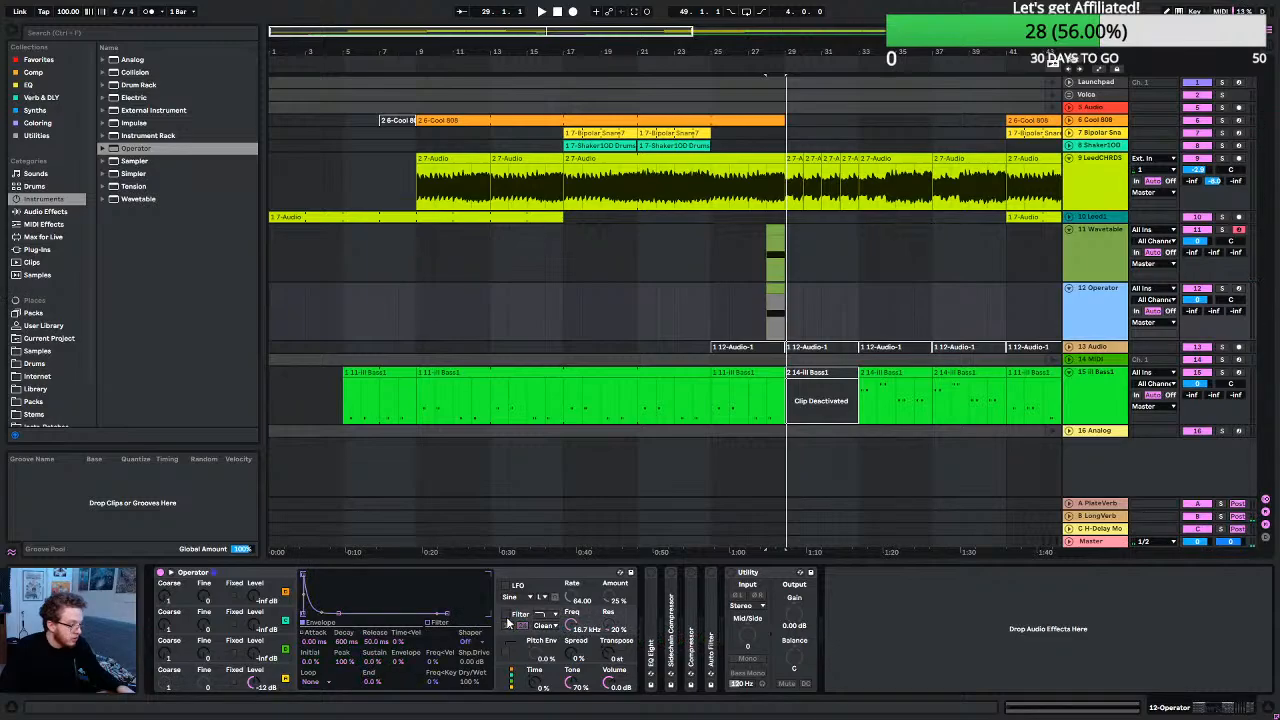
Lengthen the attack of oscillator A's envelope to about 15.3 s while playing back the noise transition.
left_click(222, 678)
key("space")
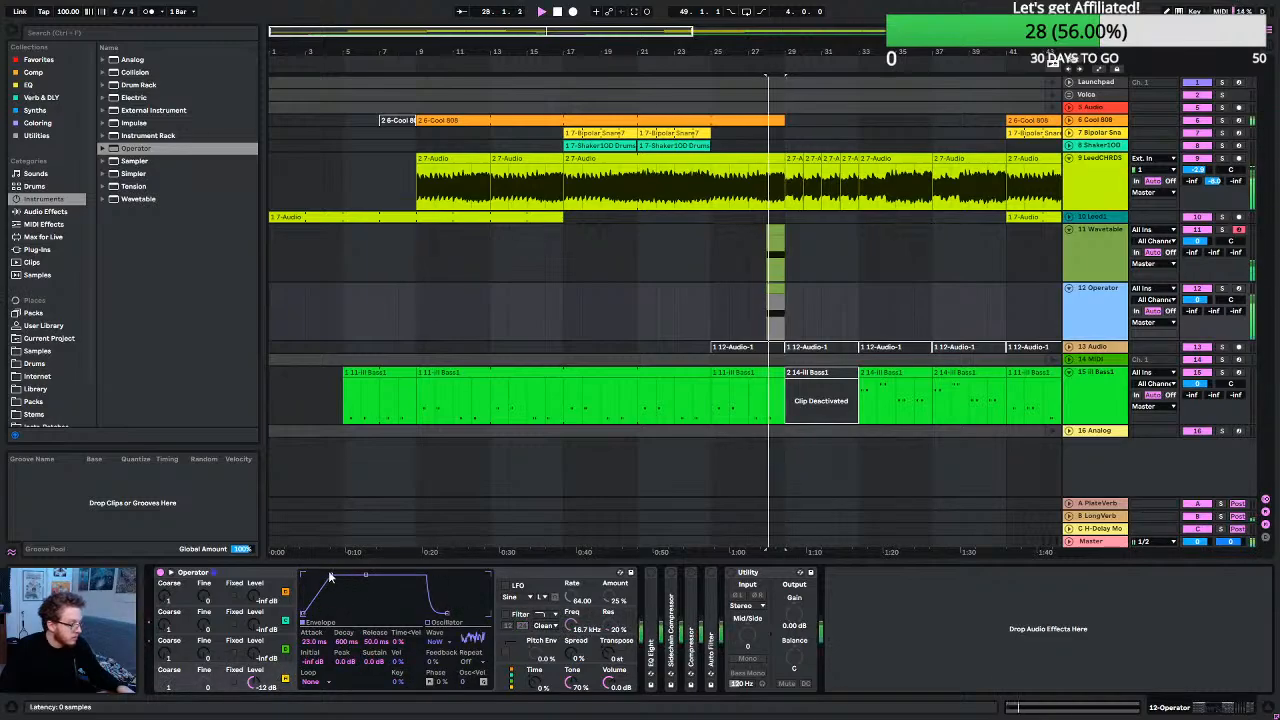
left_click_drag(333, 579, 362, 575)
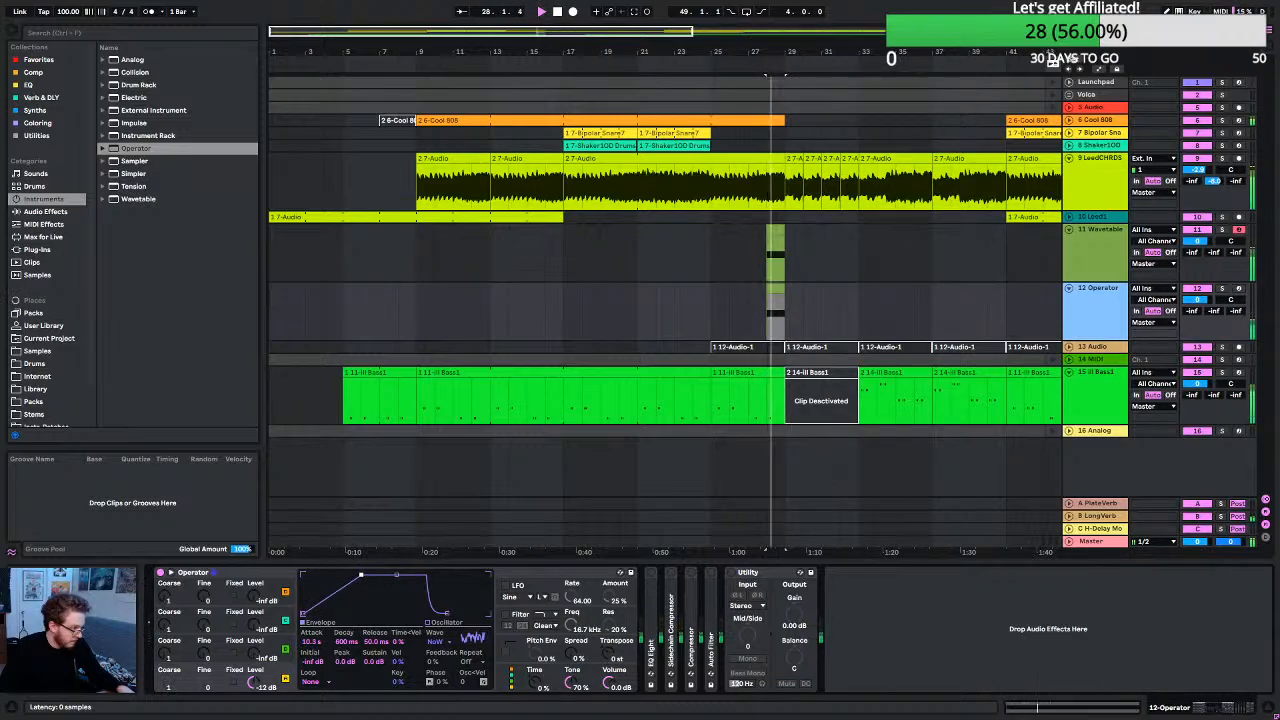
left_click_drag(362, 575, 363, 575)
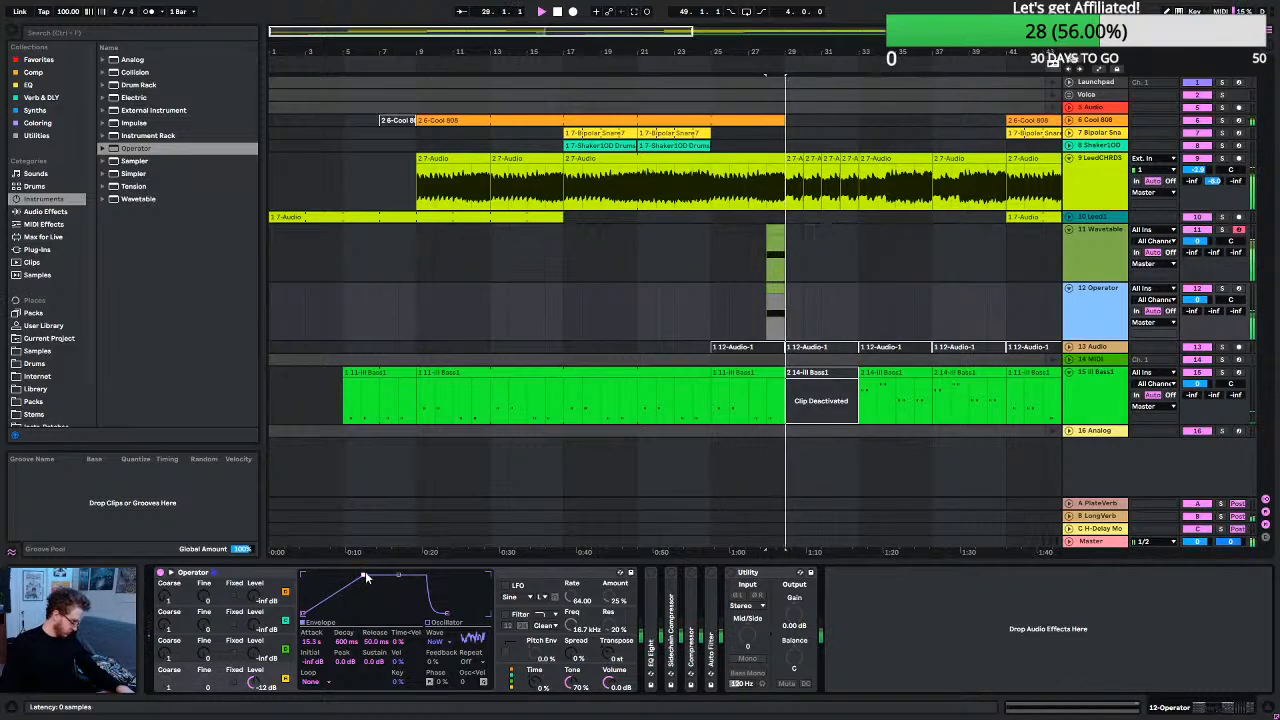
key("space")
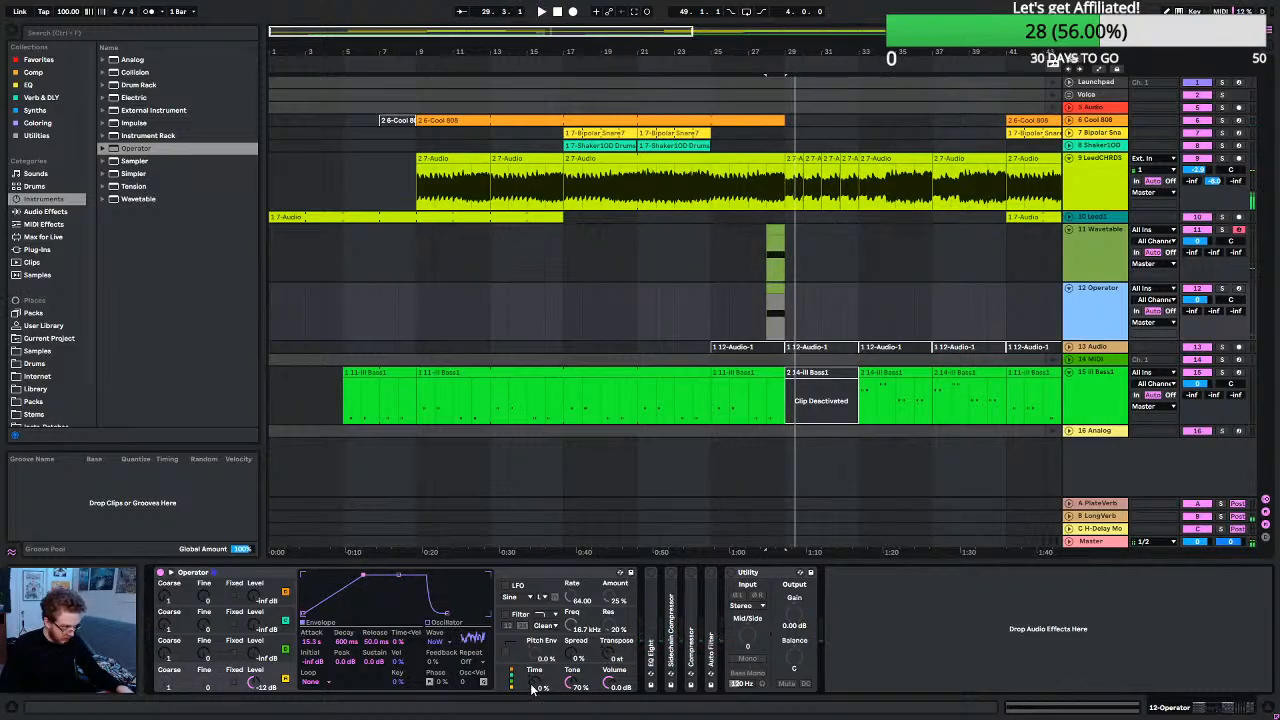
Enable Operator's filter as a high-pass and set it to about 210 Hz with 11 % resonance.
left_click(584, 653)
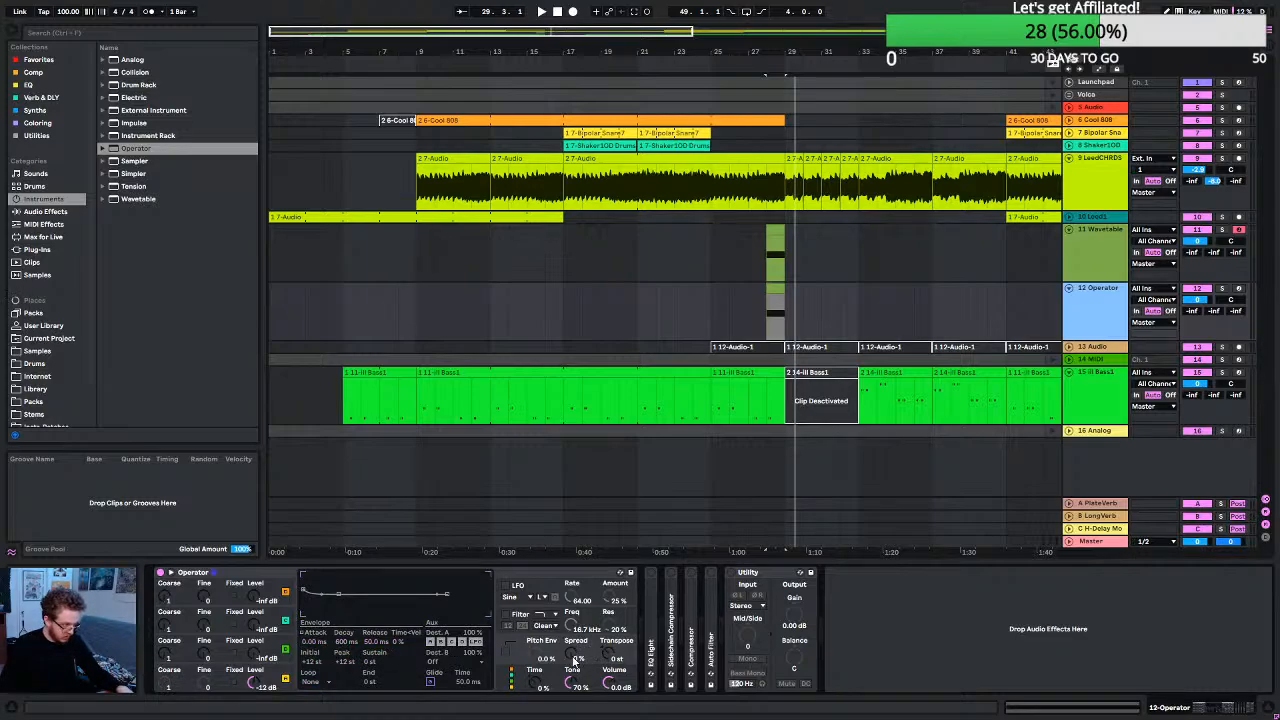
left_click(507, 614)
left_click(541, 615)
left_click(553, 638)
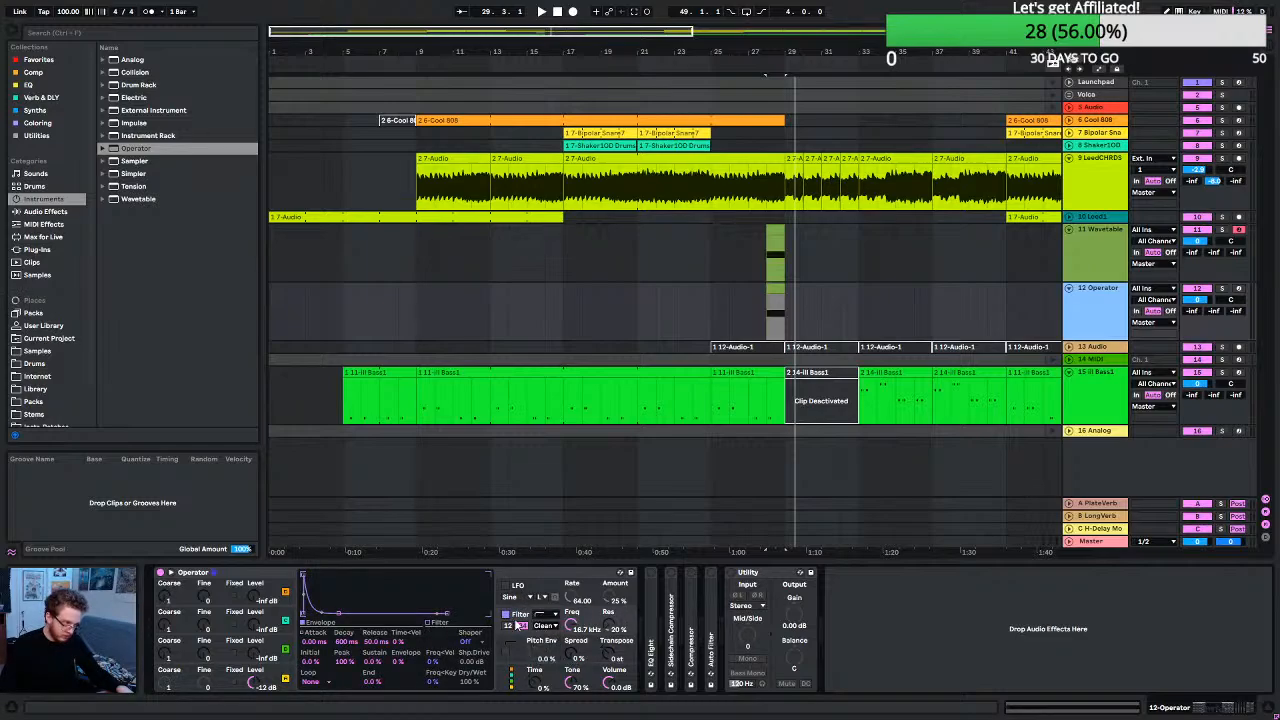
left_click(430, 622)
left_click_drag(484, 607, 361, 611)
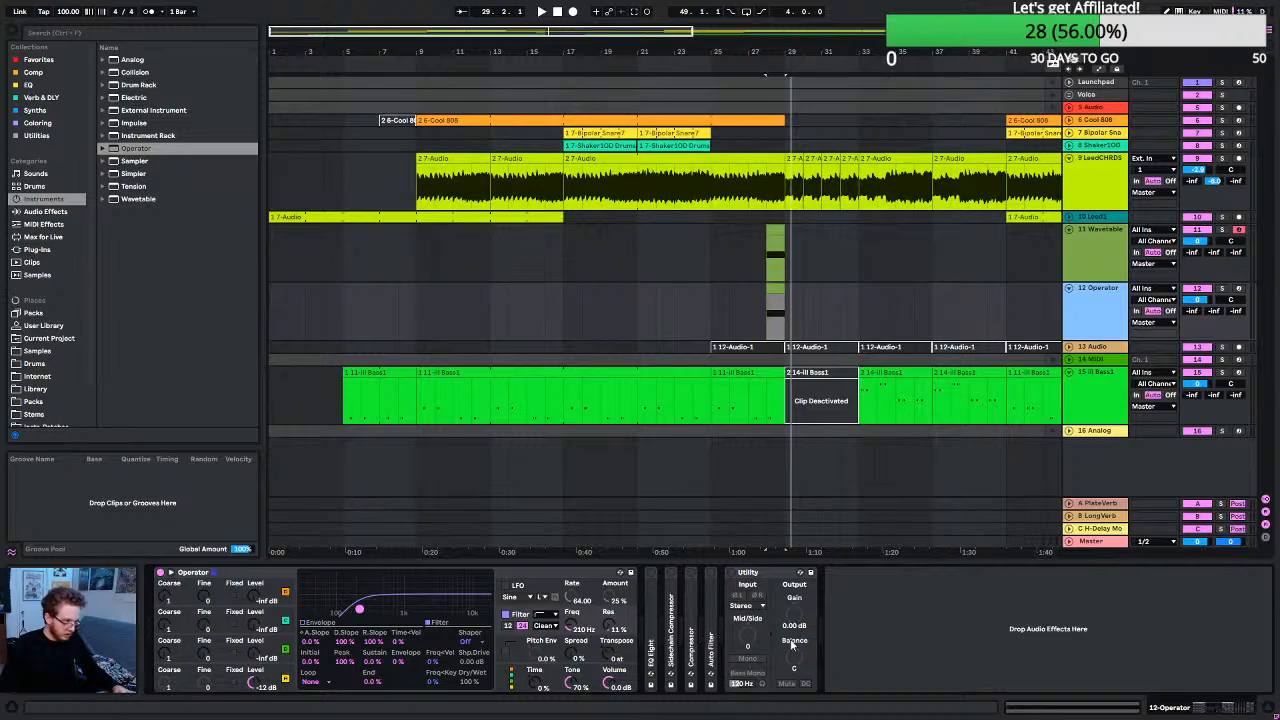
Play the transition from bar 28, then raise Operator's high-pass filter to about 396 Hz with 4.5 % resonance and listen again.
left_click(1097, 236)
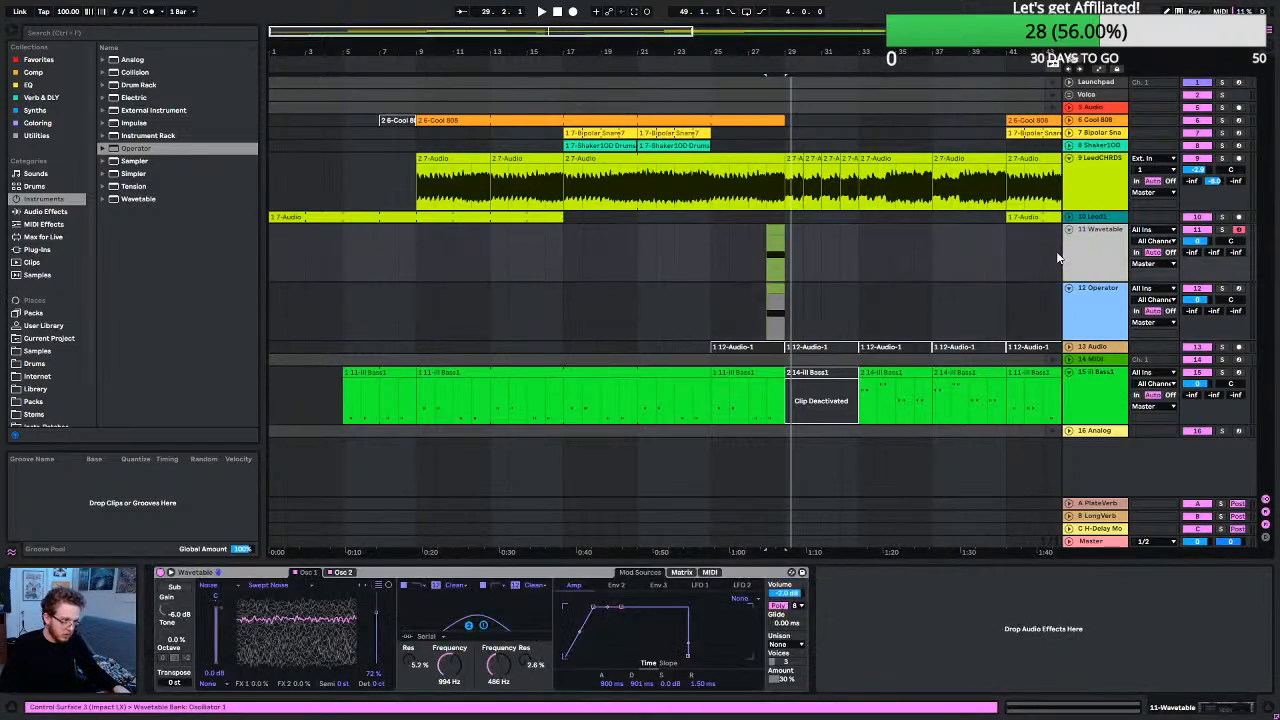
left_click(758, 259)
key("space")
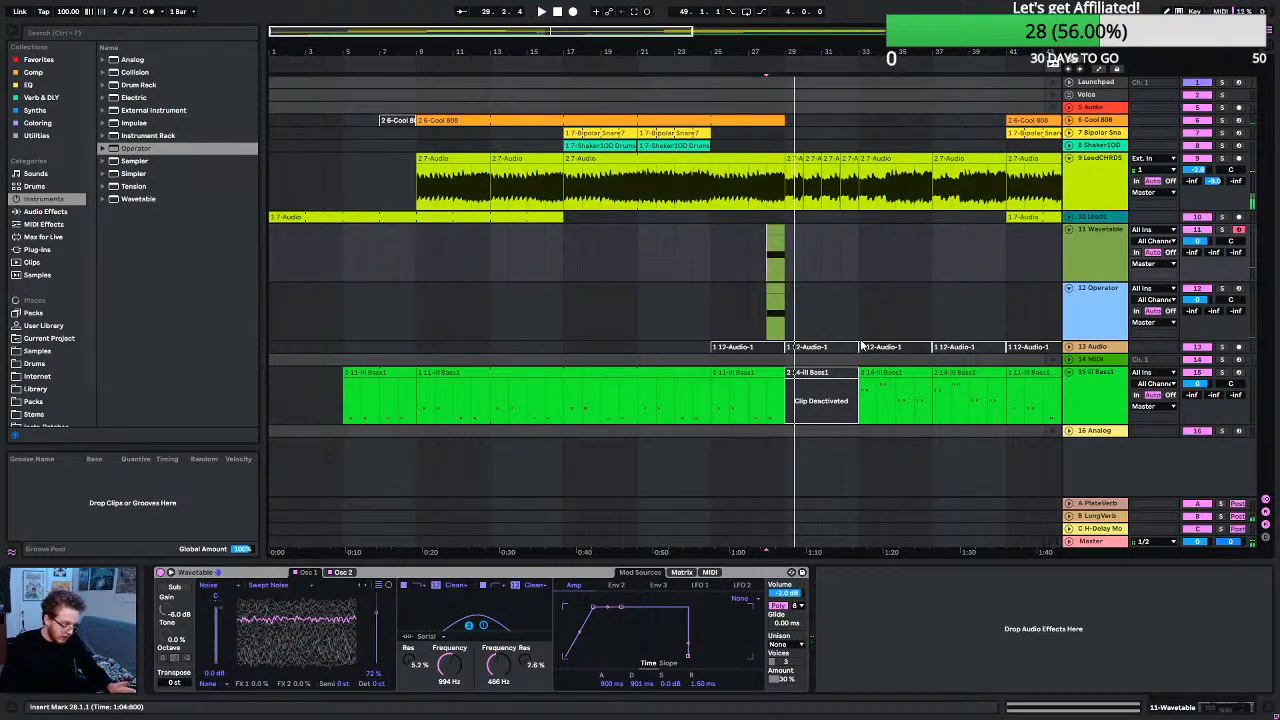
left_click(1081, 313)
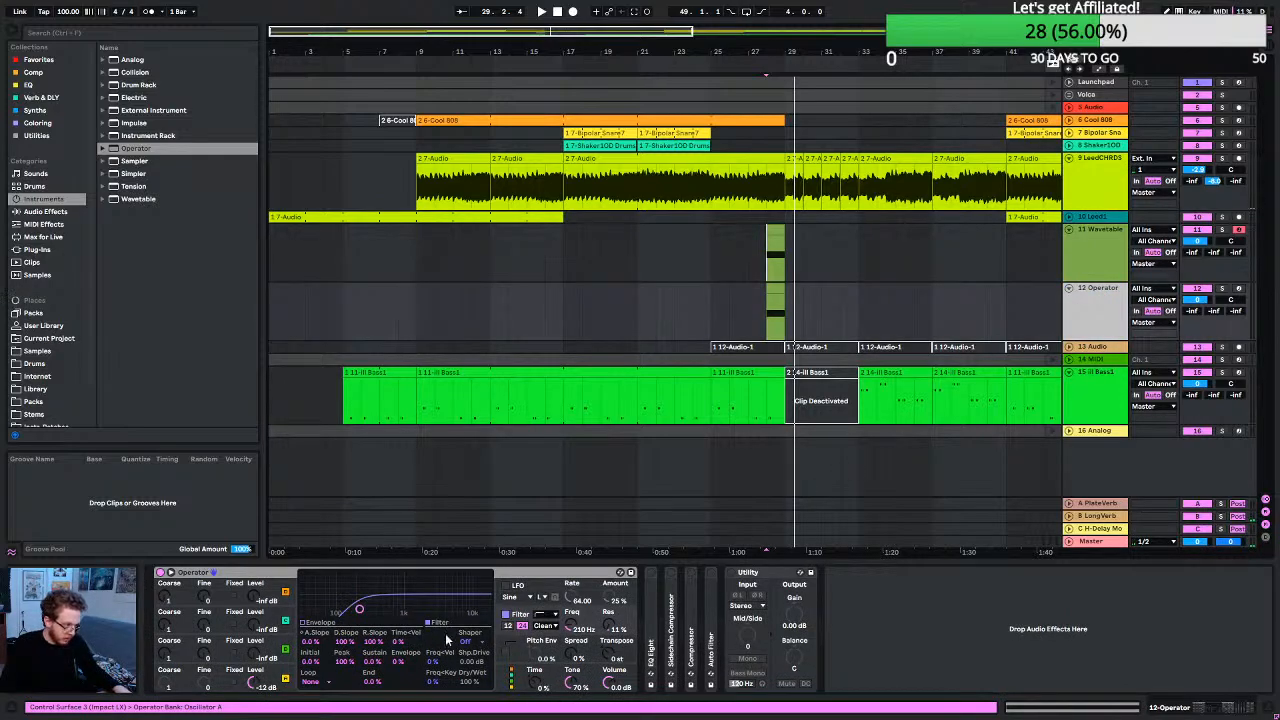
left_click_drag(360, 609, 378, 611)
key("space")
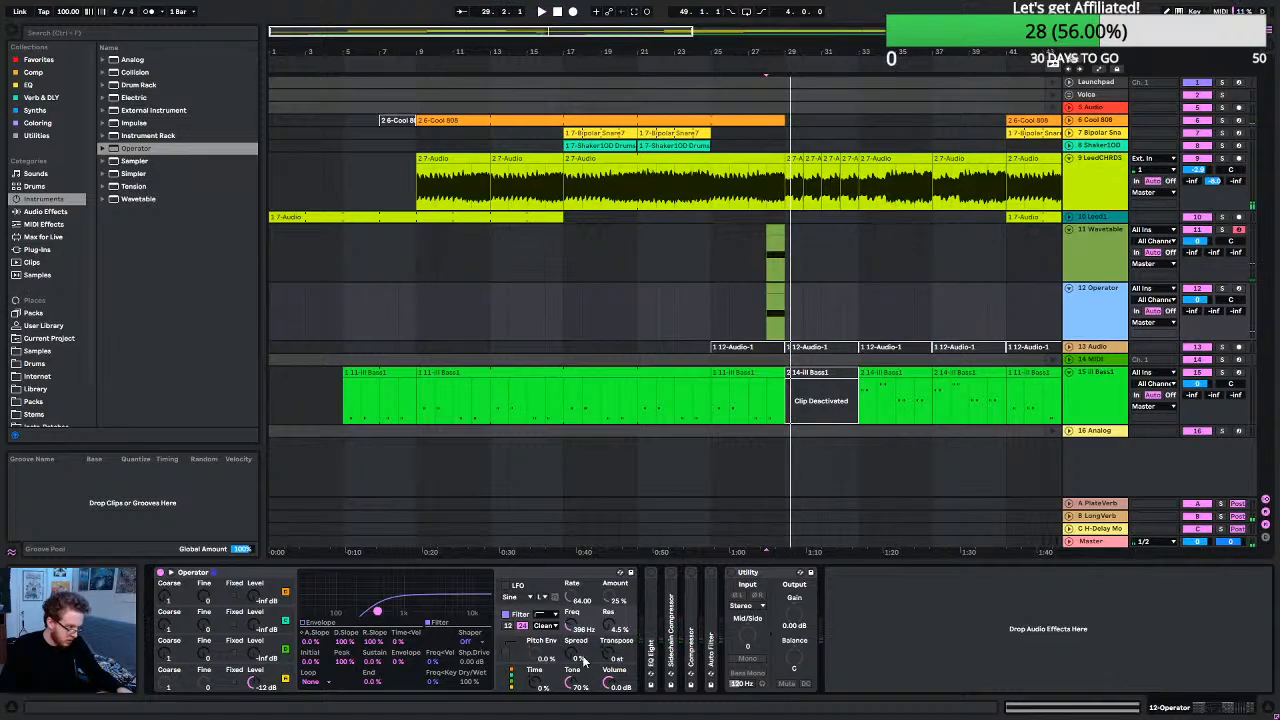
Automate Operator's Spread from 0 % at bar 28 up to 100 % at bar 29, and play it back from bar 27.
left_click(525, 656)
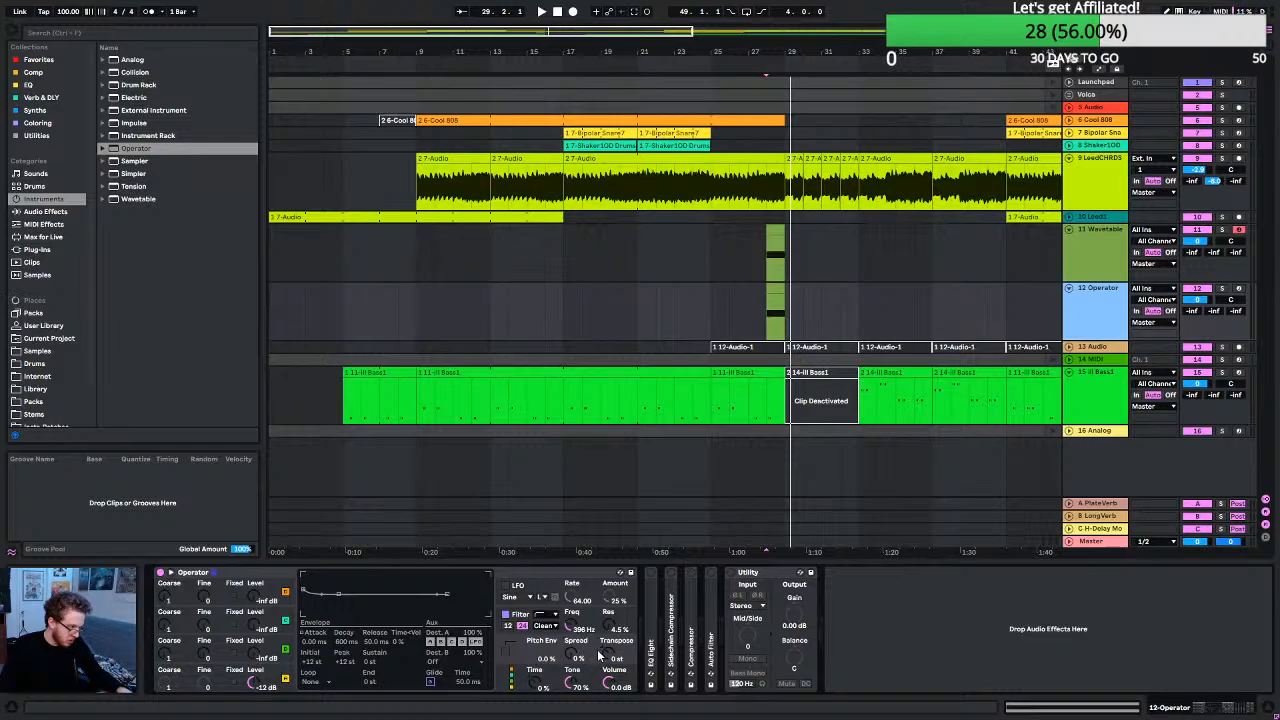
right_click(576, 658)
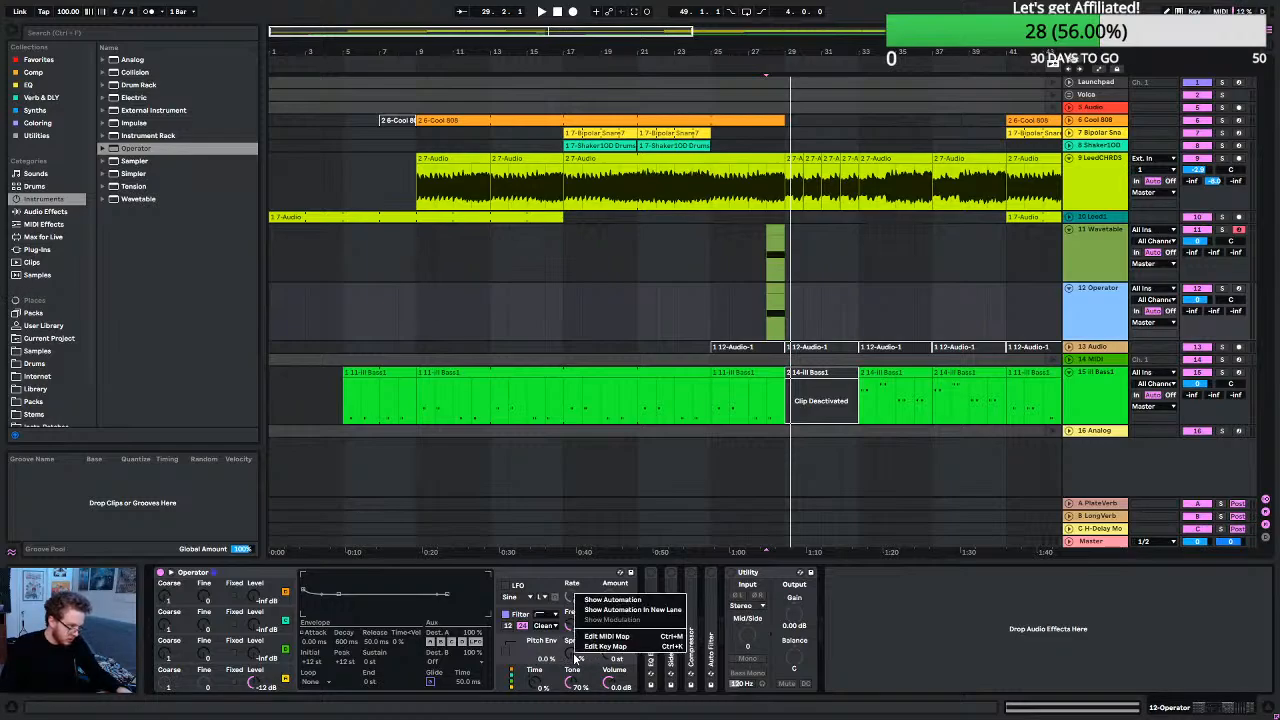
left_click(614, 600)
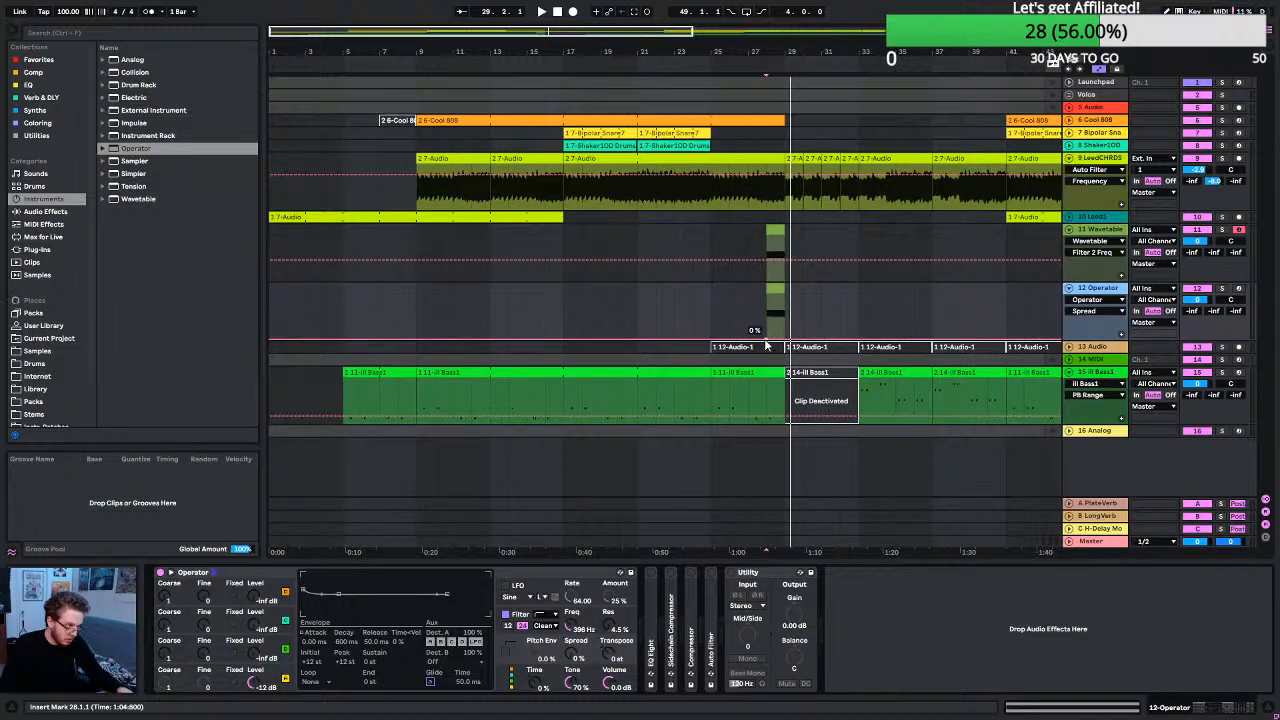
left_click_drag(782, 342, 785, 294)
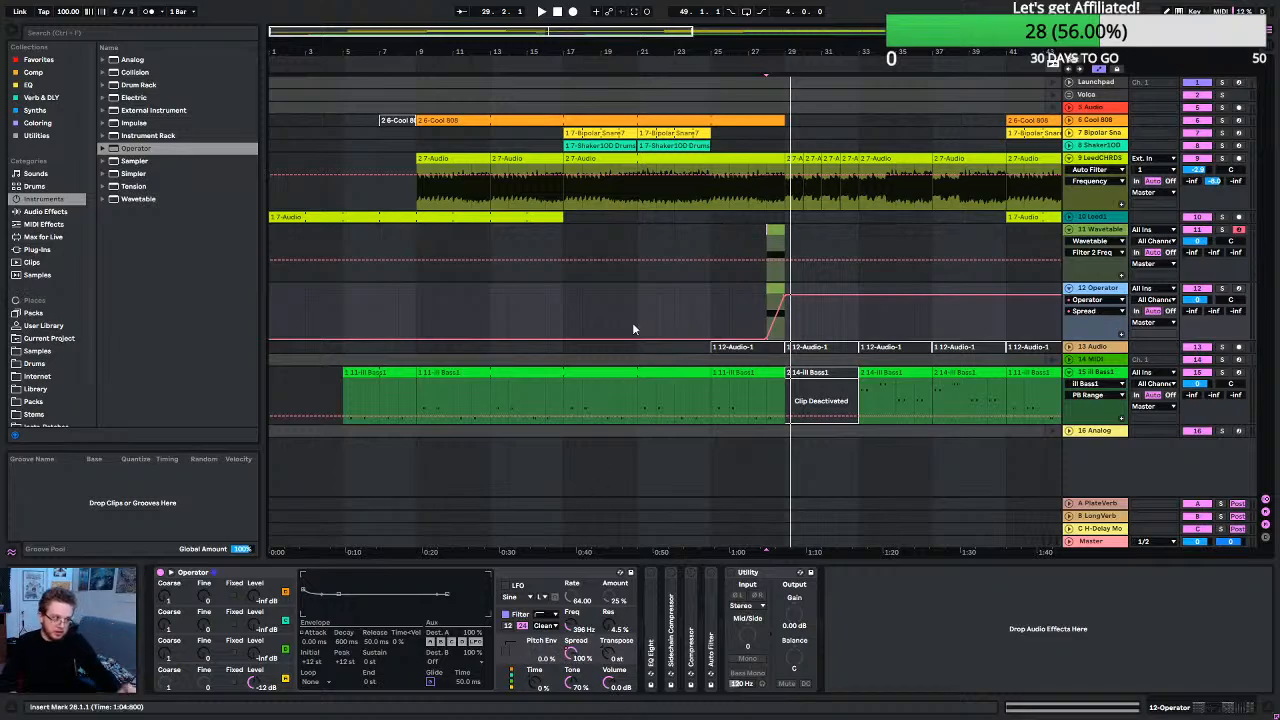
left_click(756, 297)
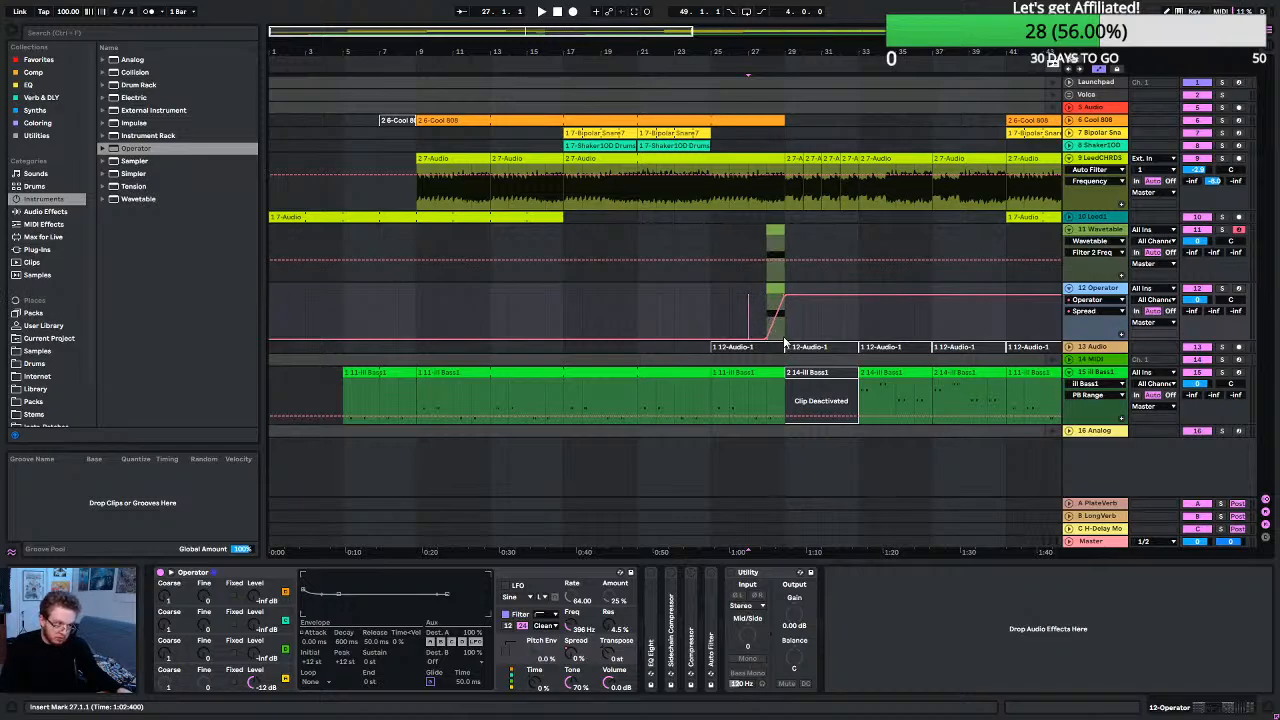
key("space")
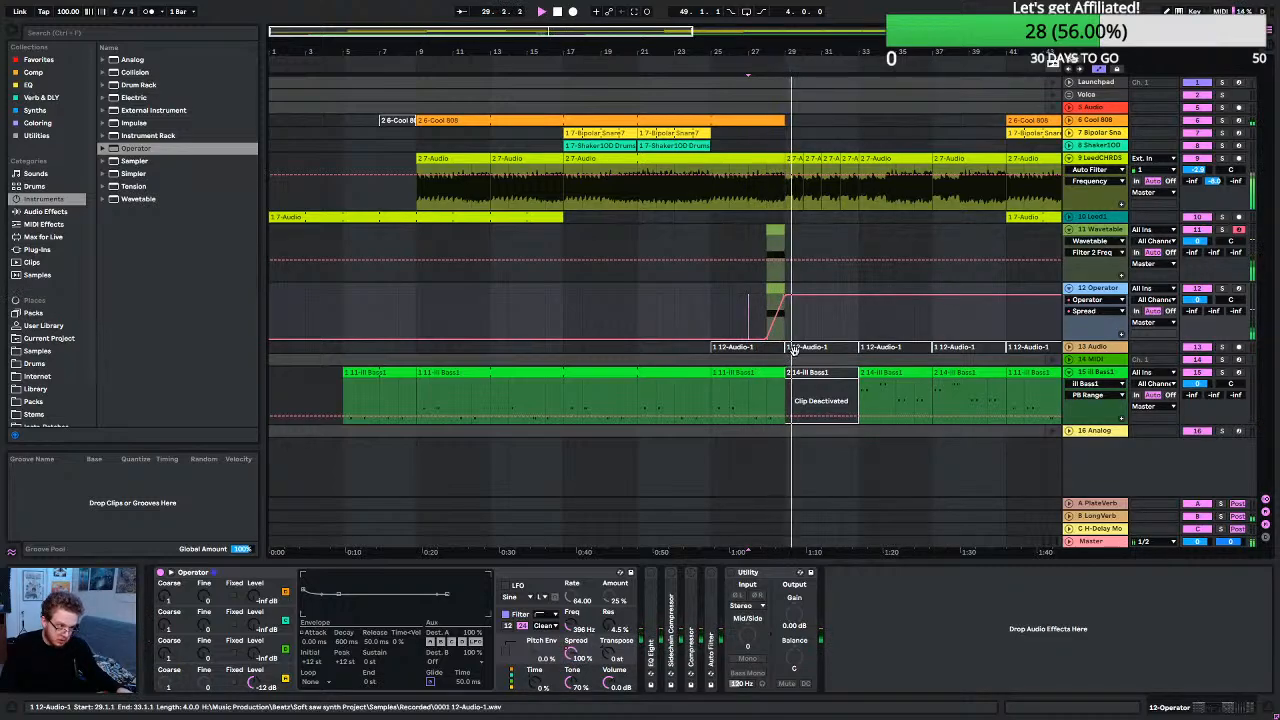
key("space")
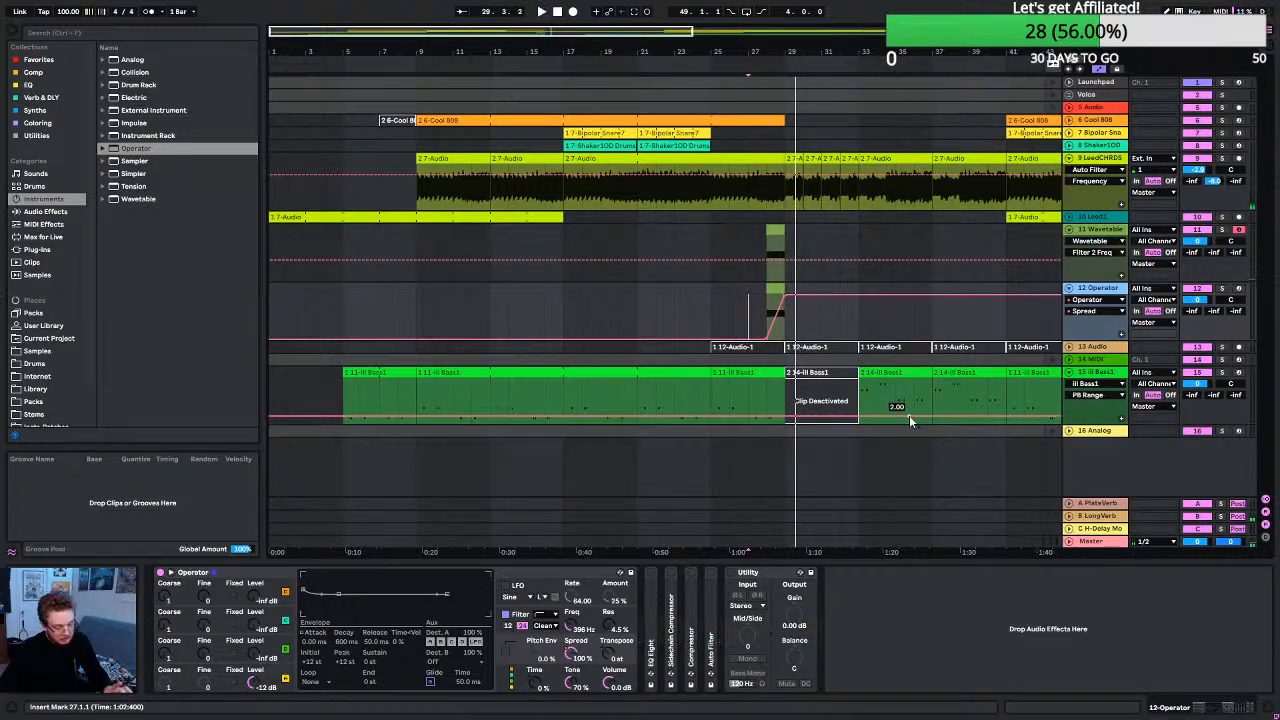
Check the Sonarworks Reference 4 plug-in on the Master track, close its window and play the transition again.
left_click(1078, 542)
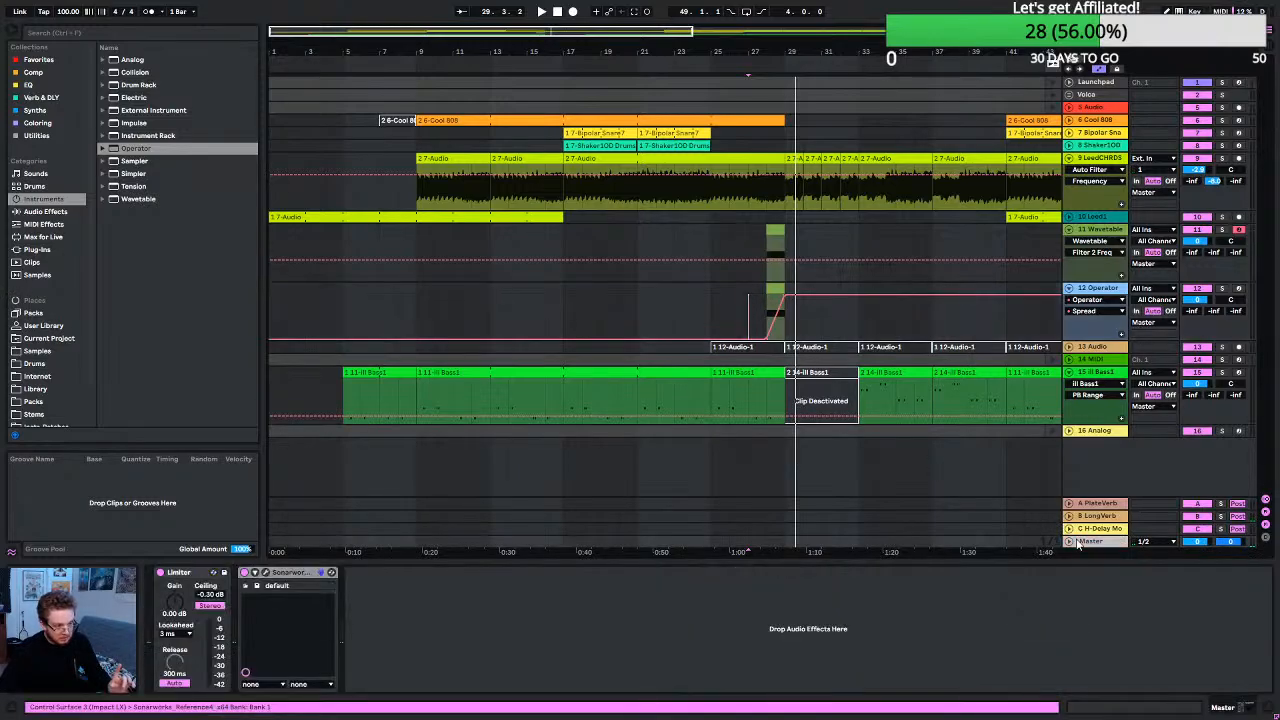
left_click(265, 573)
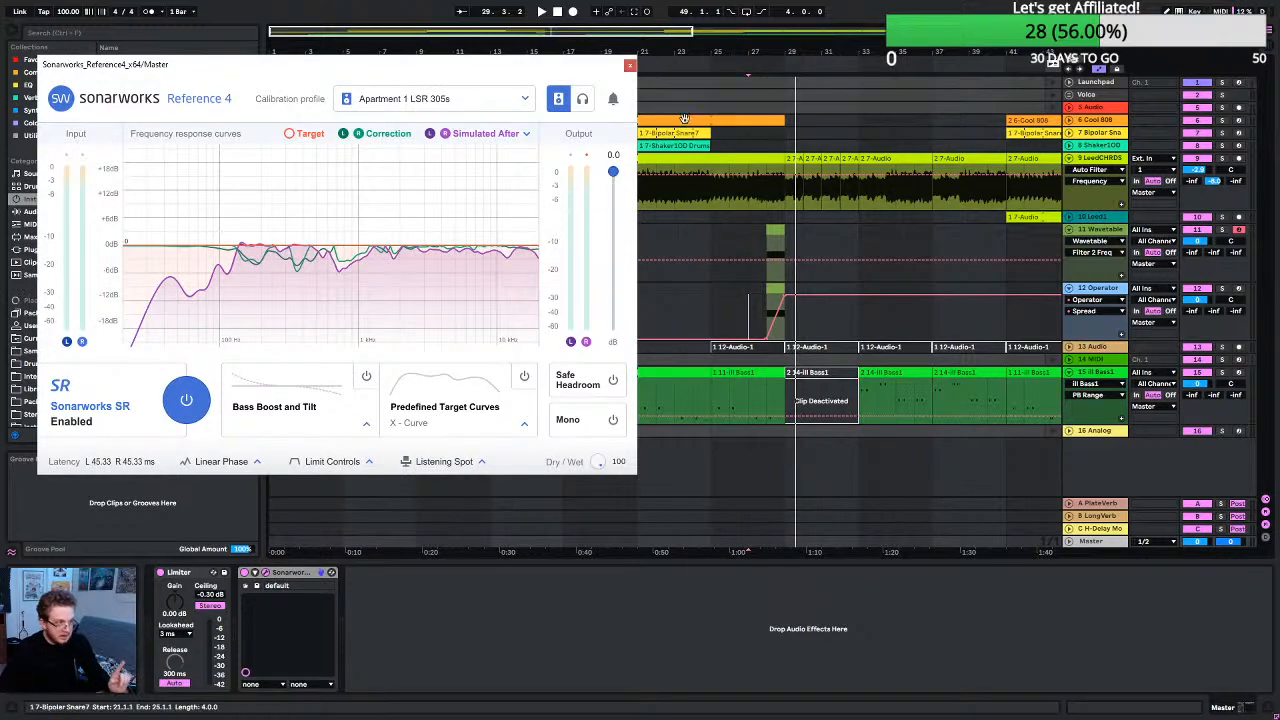
left_click(629, 67)
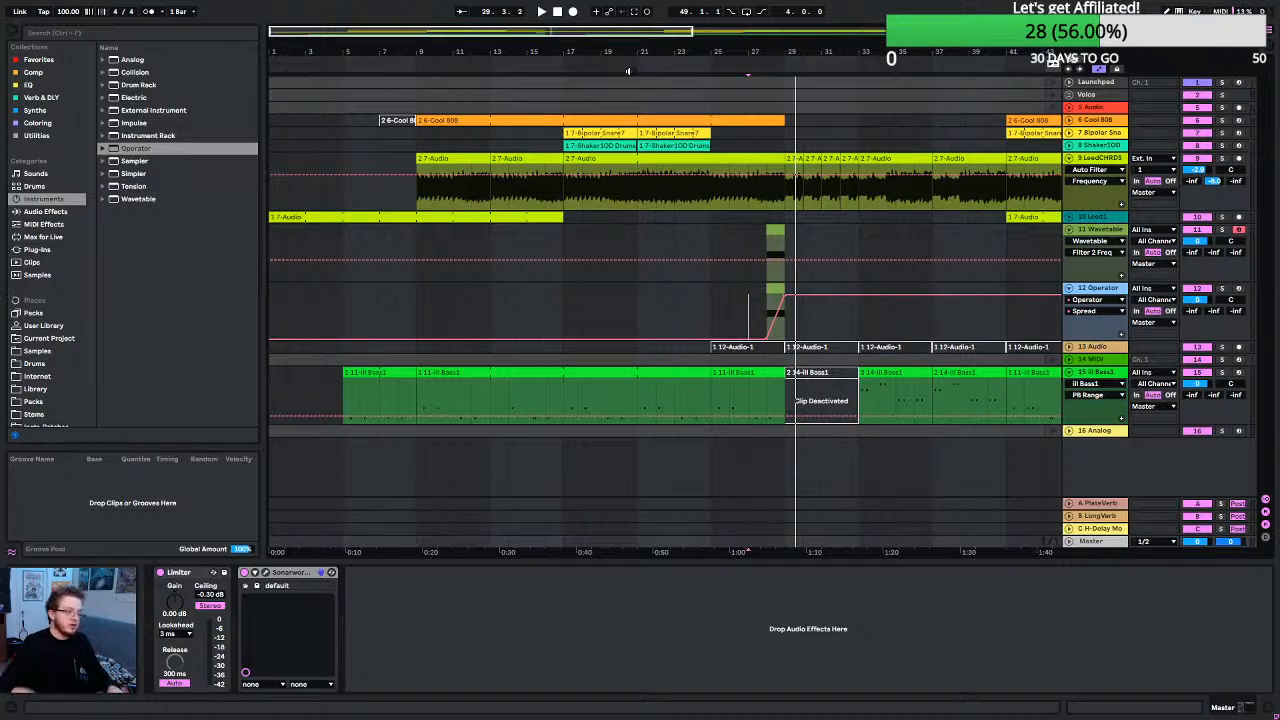
key("space")
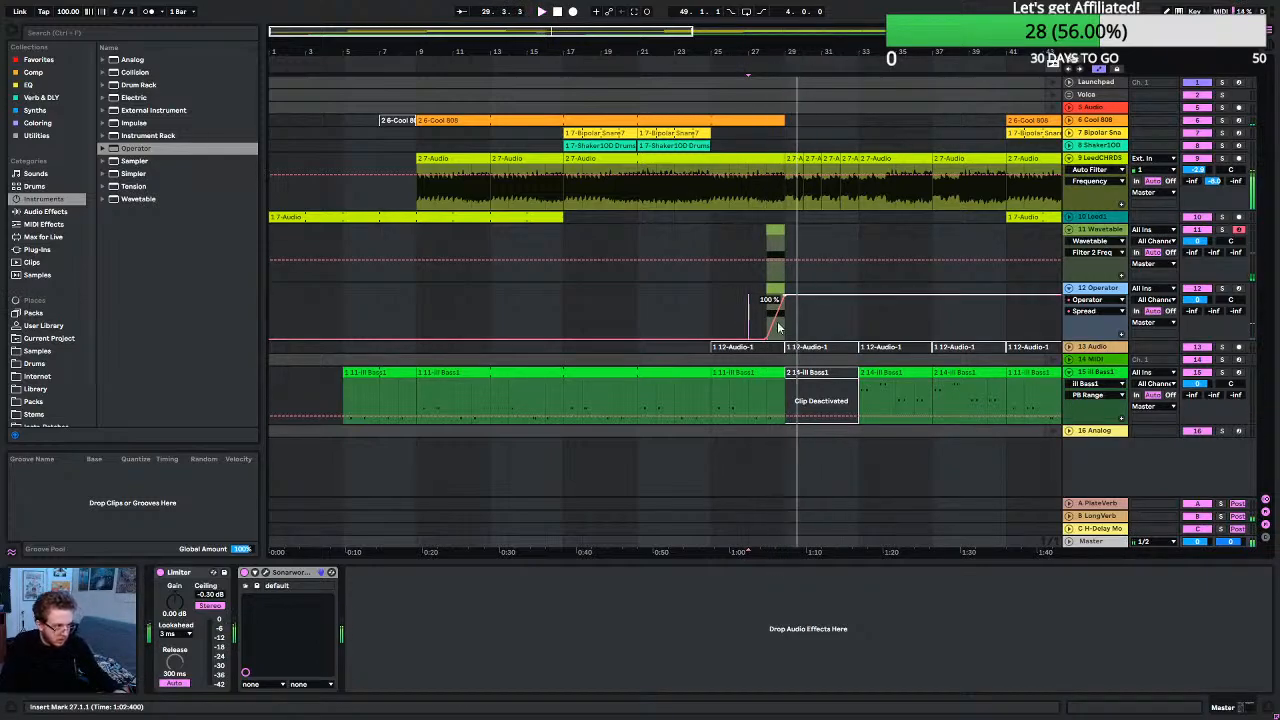
Return to the Operator track and undo the Spread automation ramp over bar 28.
left_click(1100, 291)
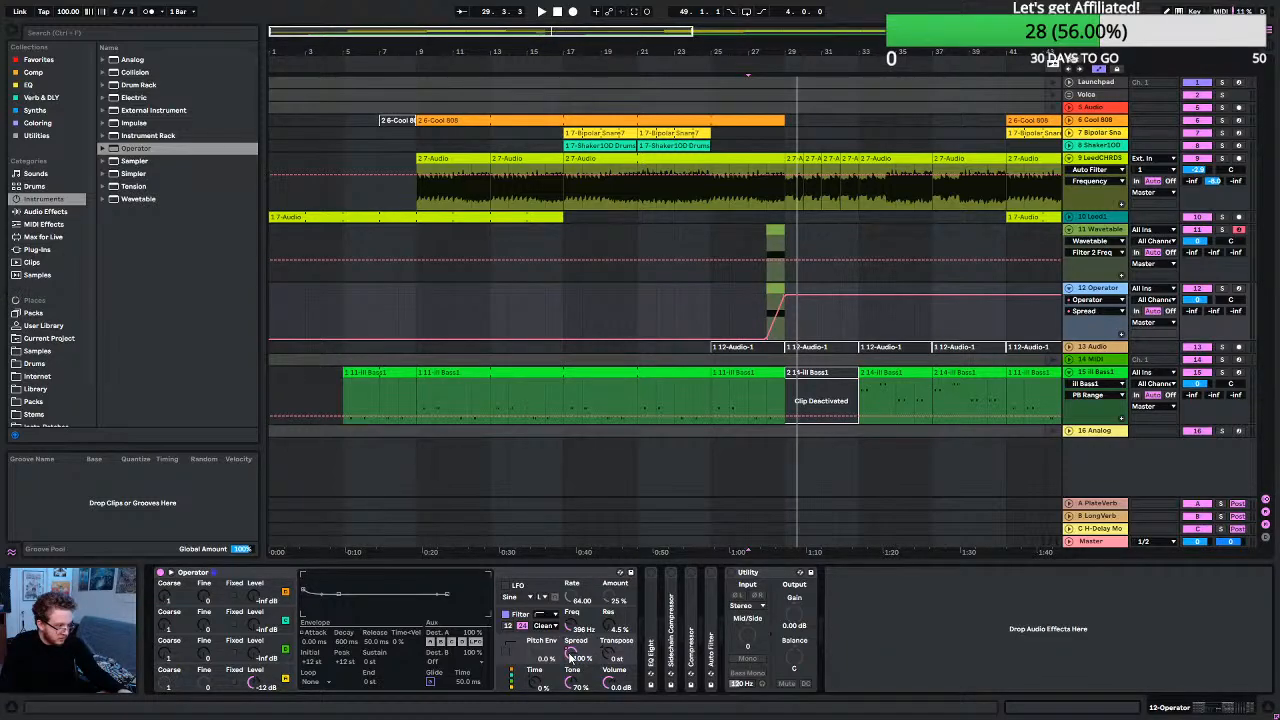
right_click(571, 656)
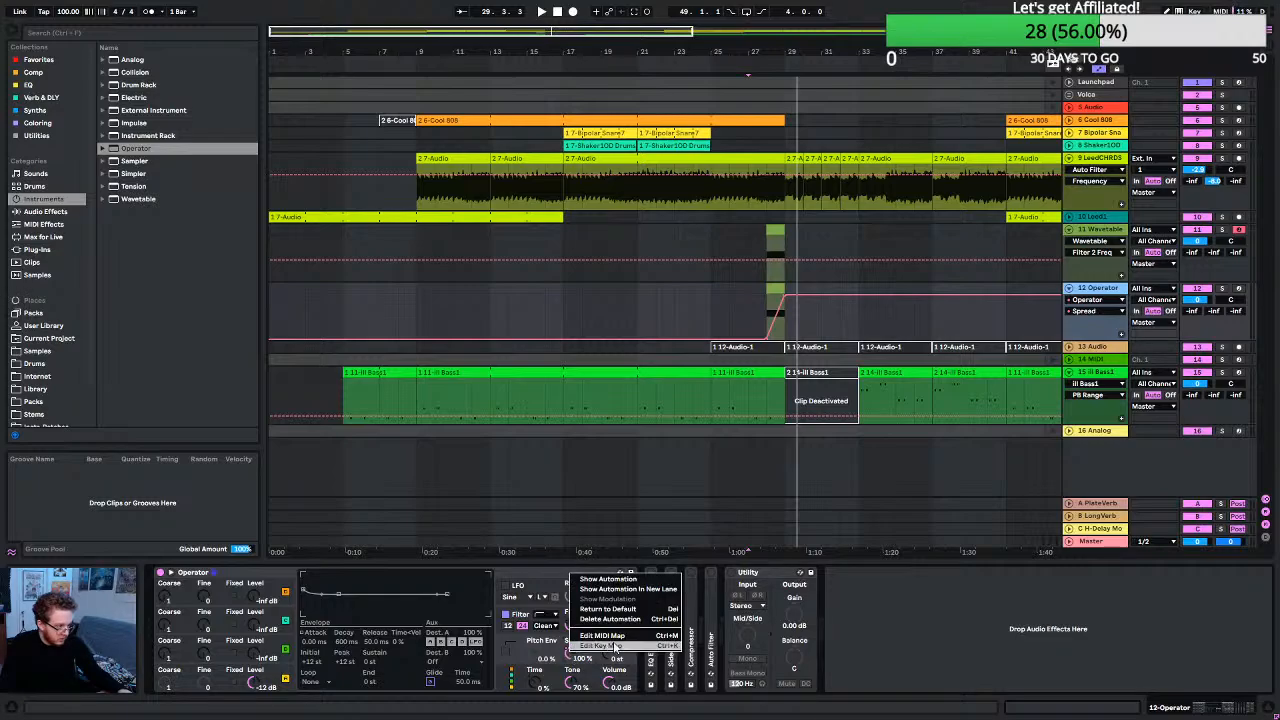
left_click(1028, 324)
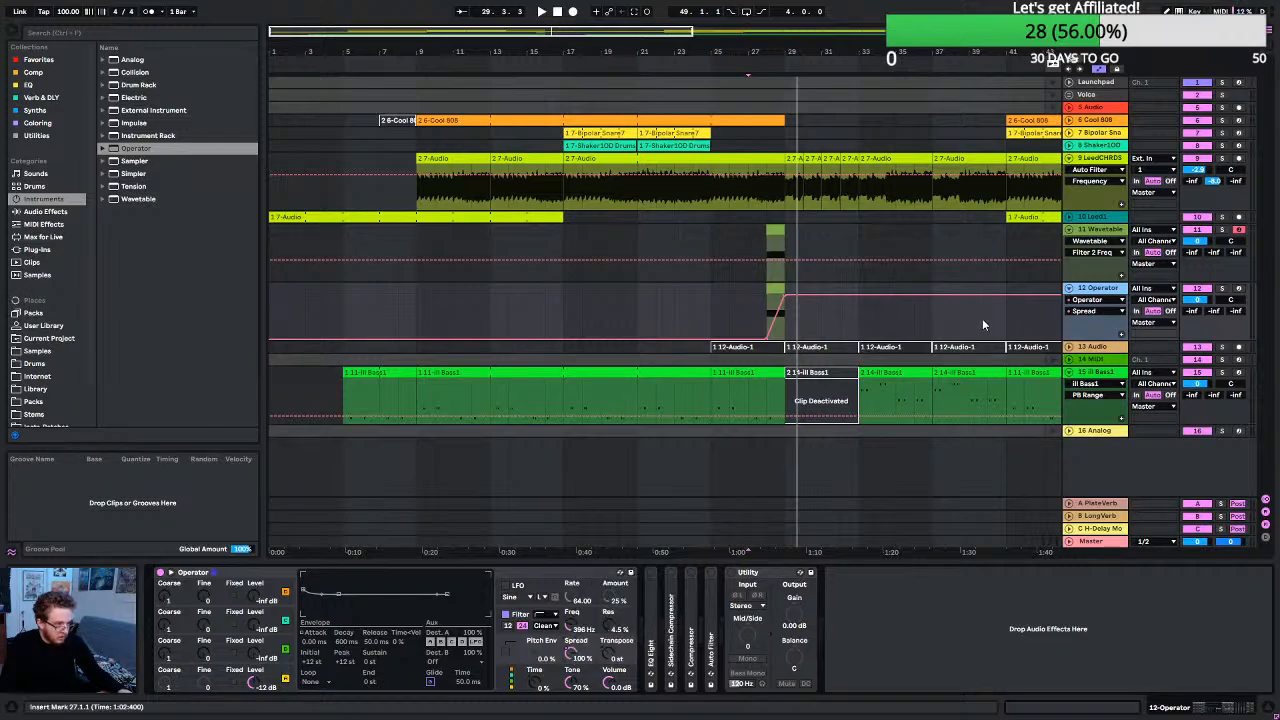
left_click_drag(785, 324, 760, 324)
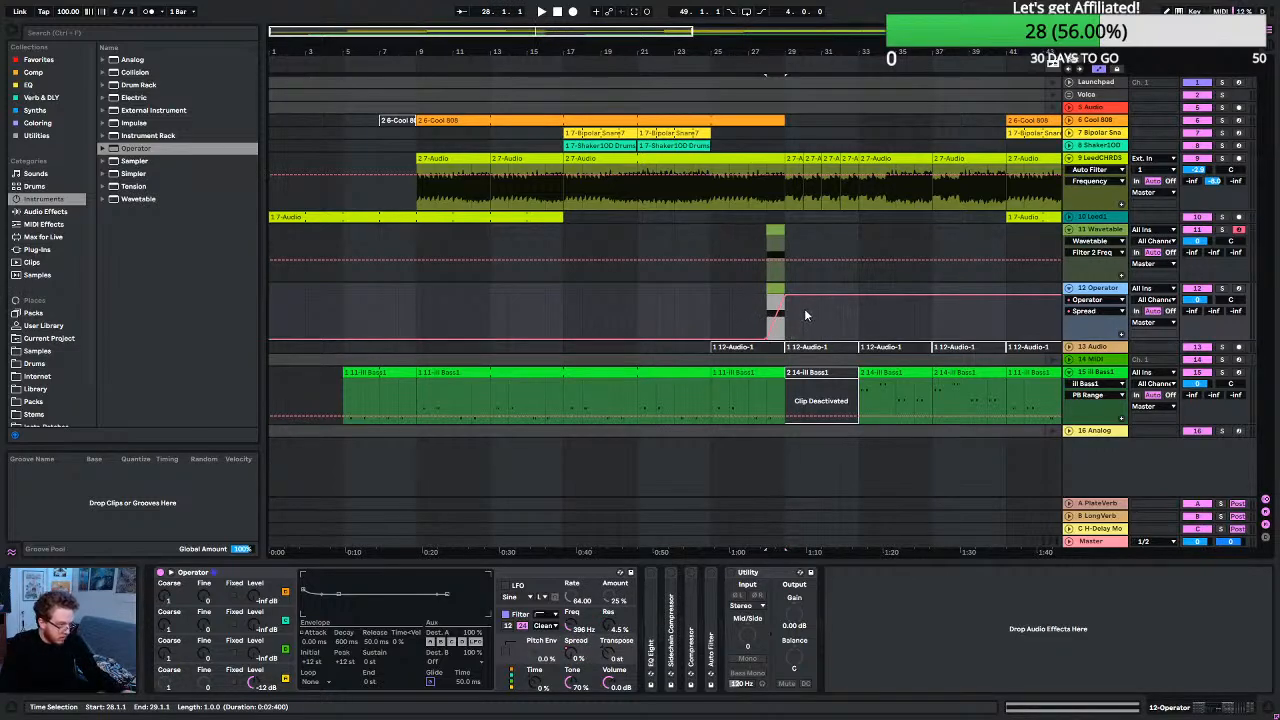
left_click(755, 328)
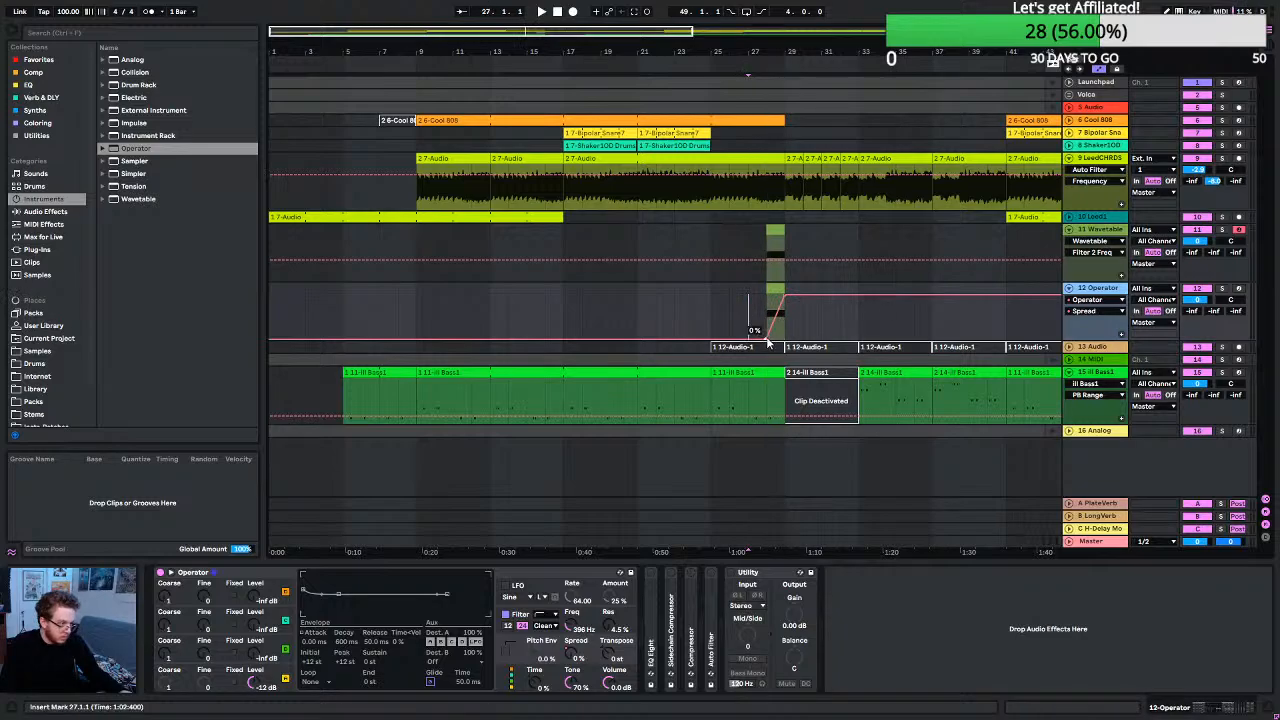
left_click_drag(766, 326, 784, 300)
key("ctrl+z")
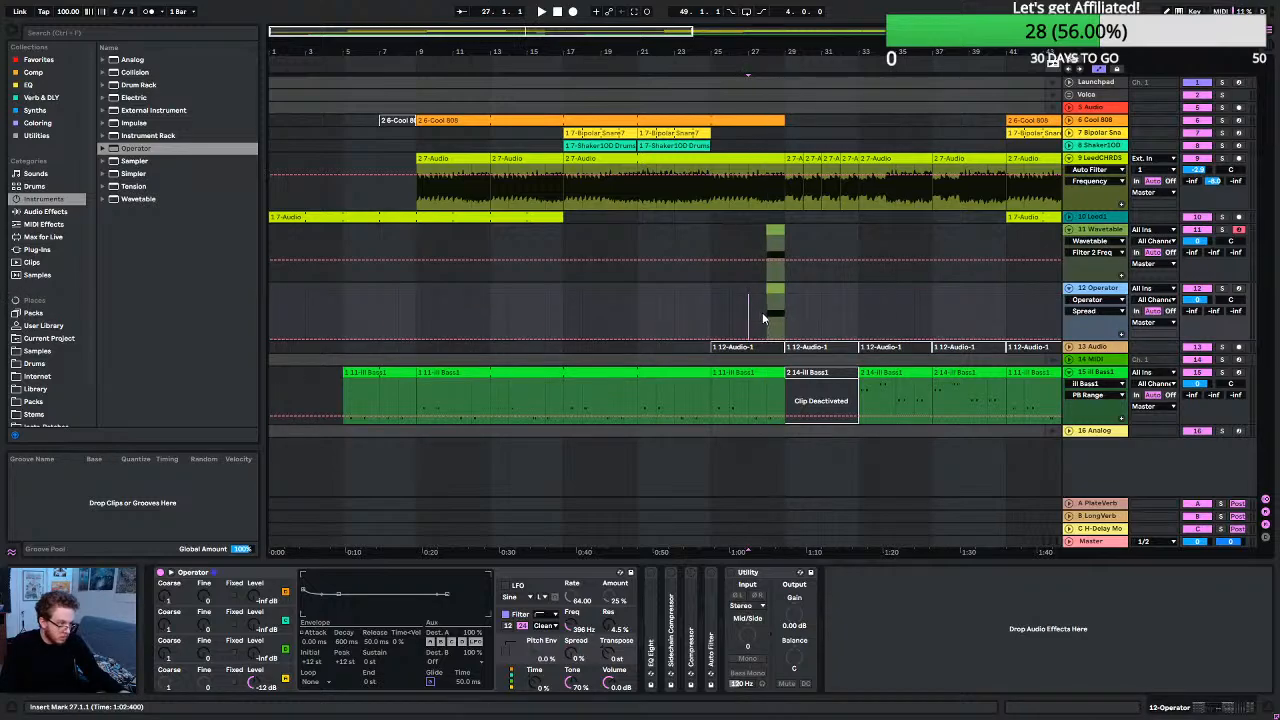
Compare the transition without and with Operator's Spread ramp by redoing it, playing it back and removing it again.
key("space")
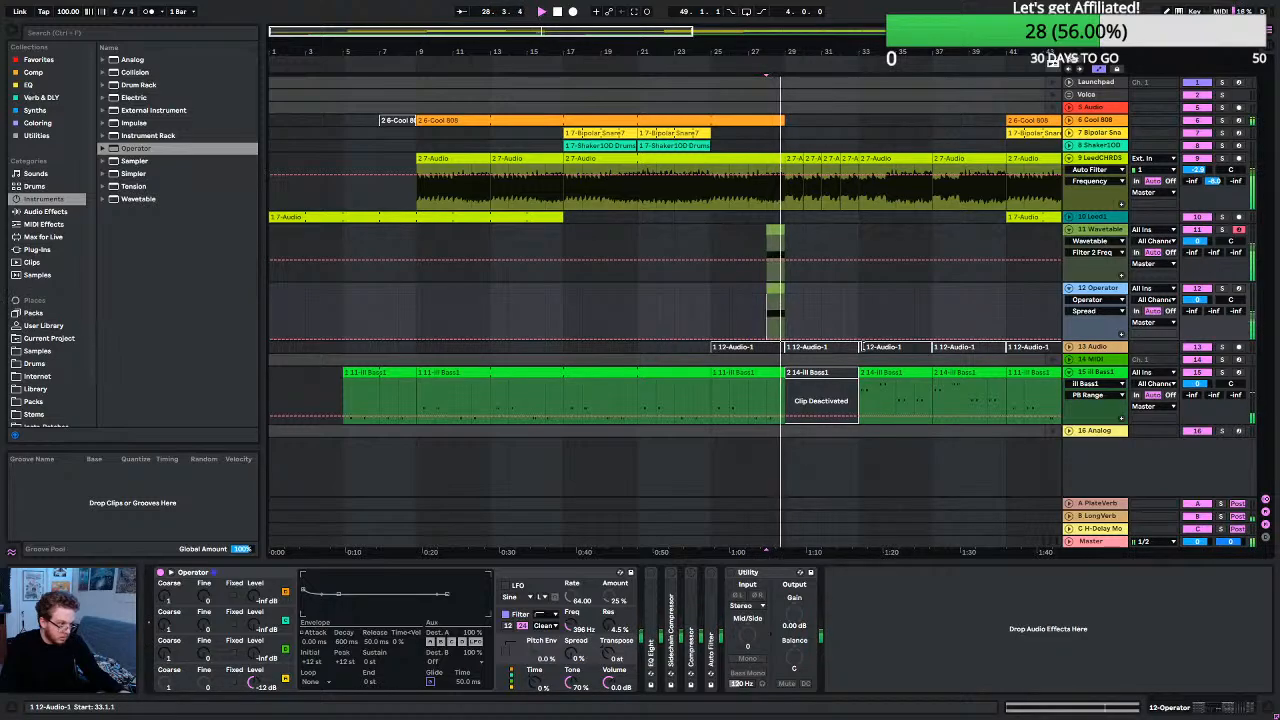
key("space")
key("ctrl+y")
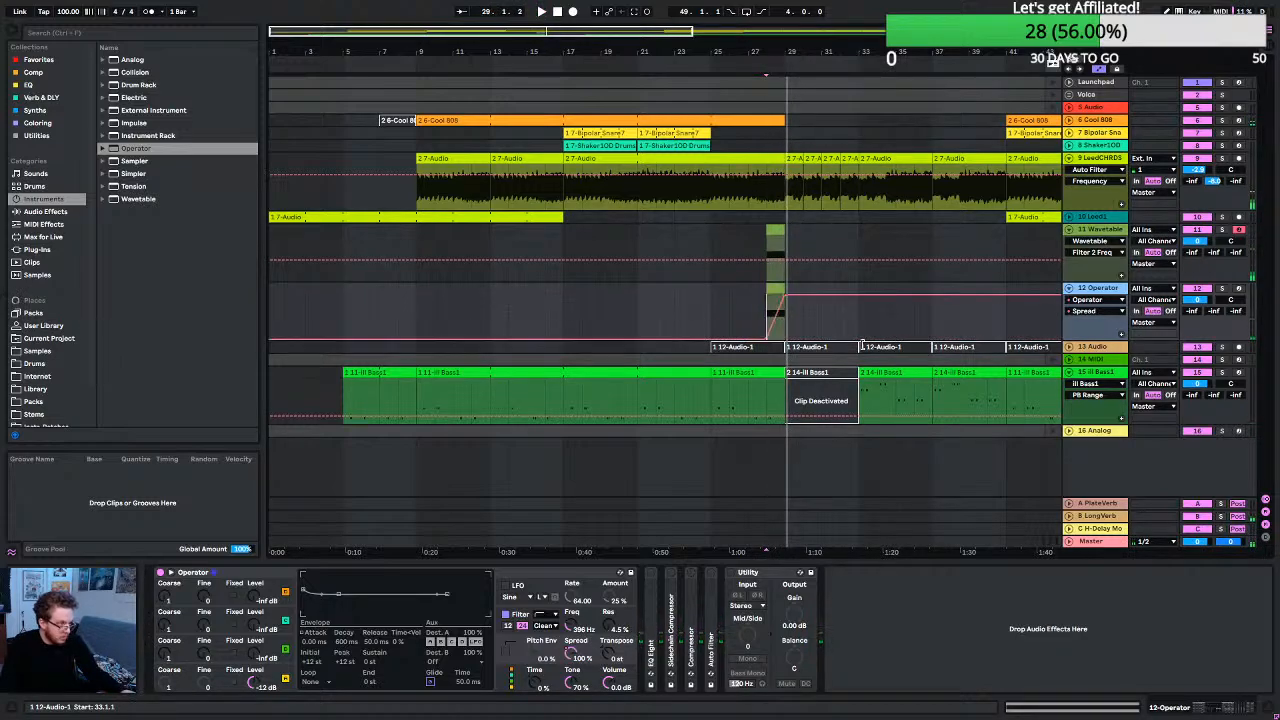
key("space")
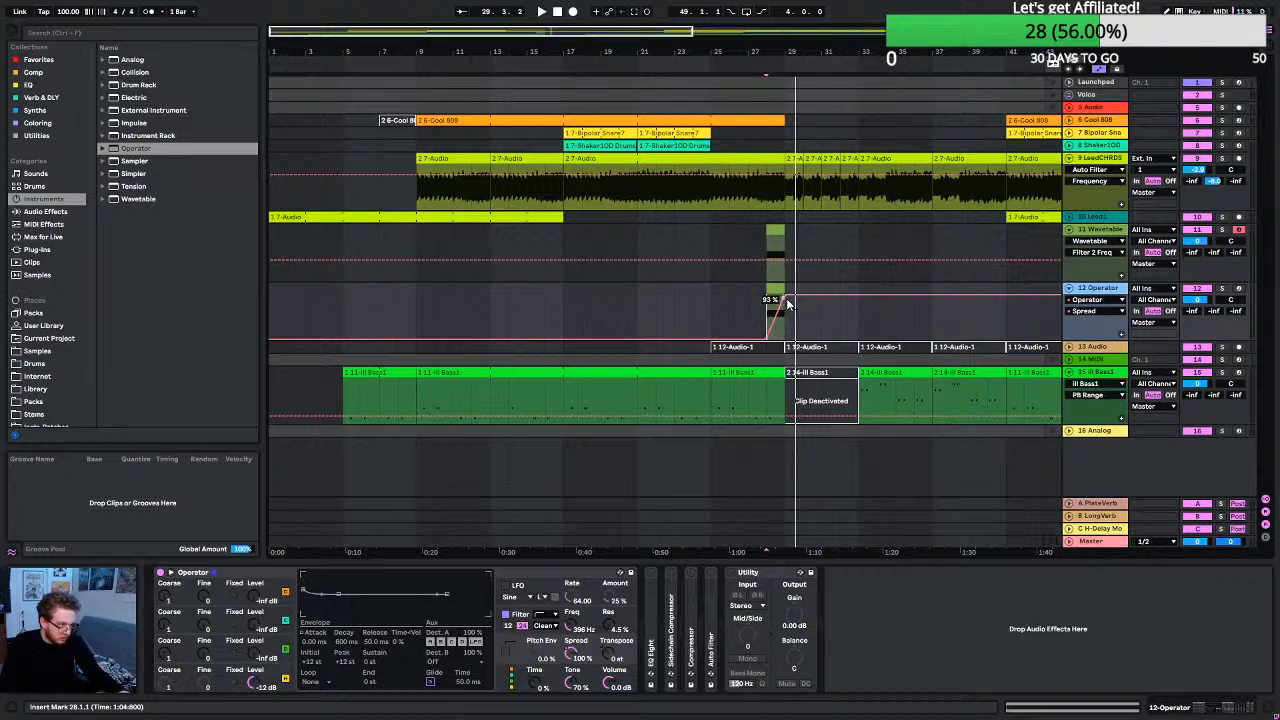
left_click_drag(785, 300, 771, 343)
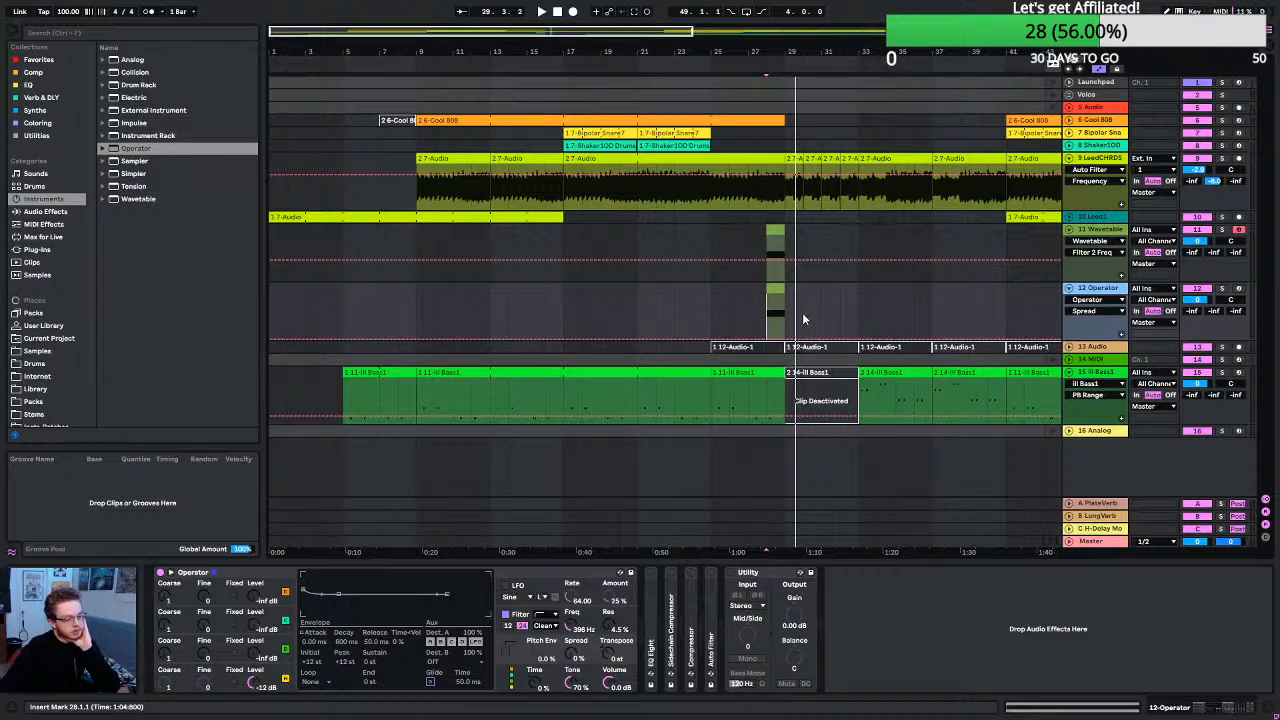
Check the Convolution Reverb Pro settings on the PlateVerb and LongVerb return tracks, then return to the arrangement.
left_click(1113, 508)
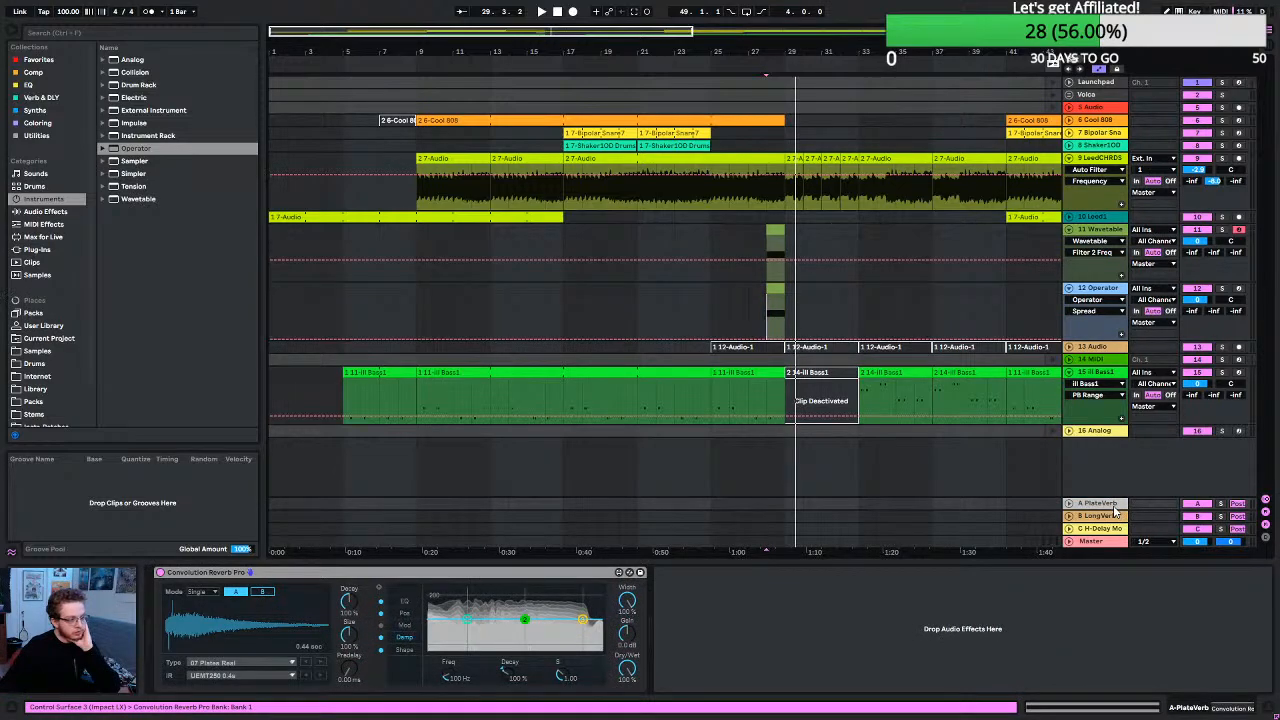
left_click(1256, 52)
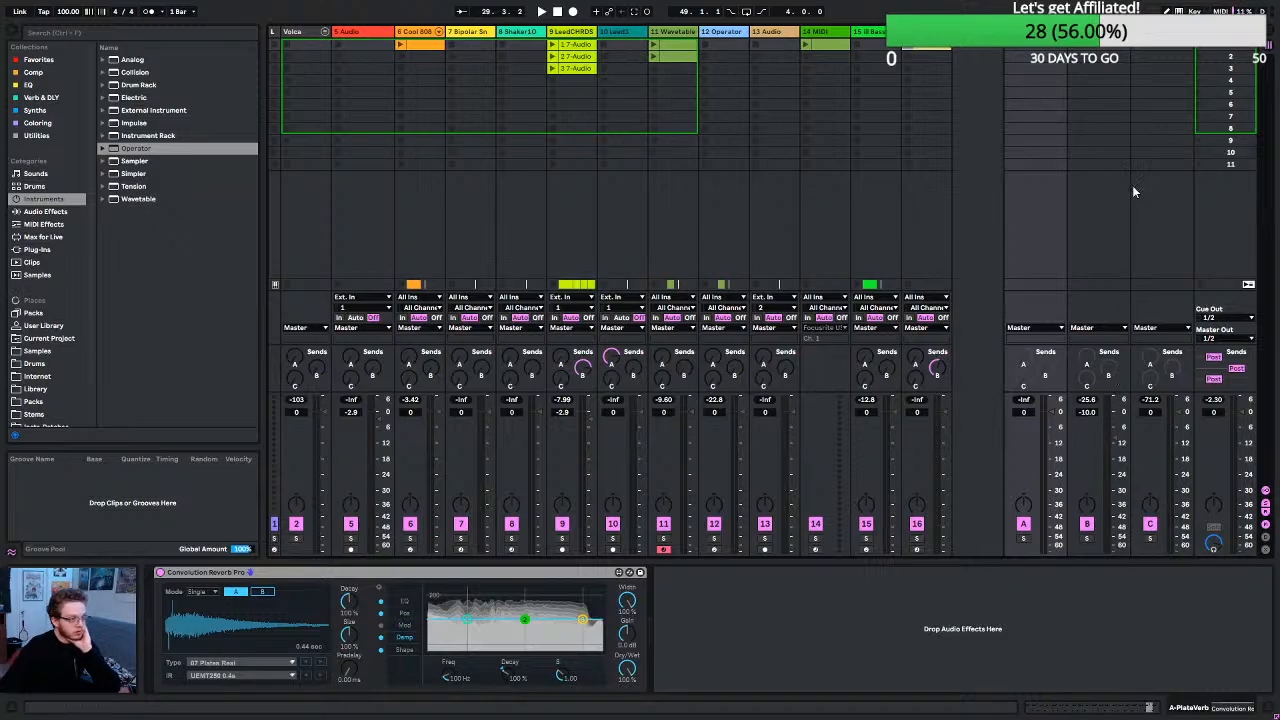
key("Right")
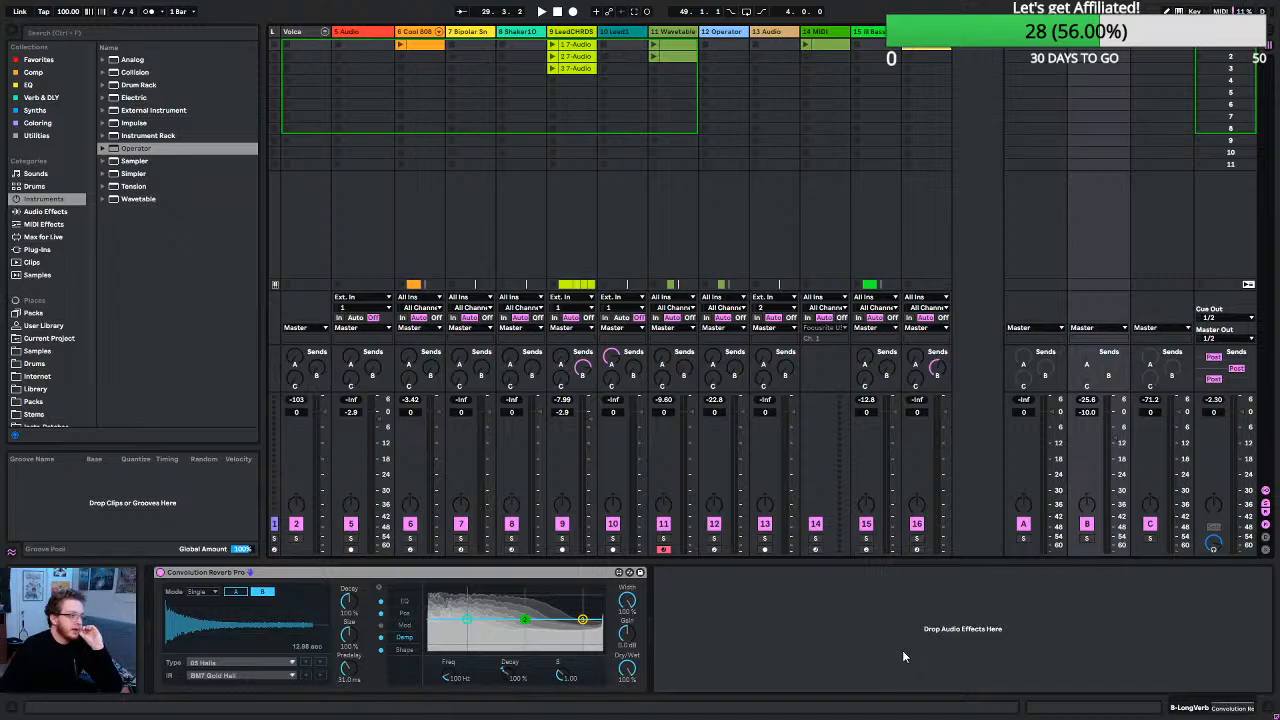
left_click(1268, 32)
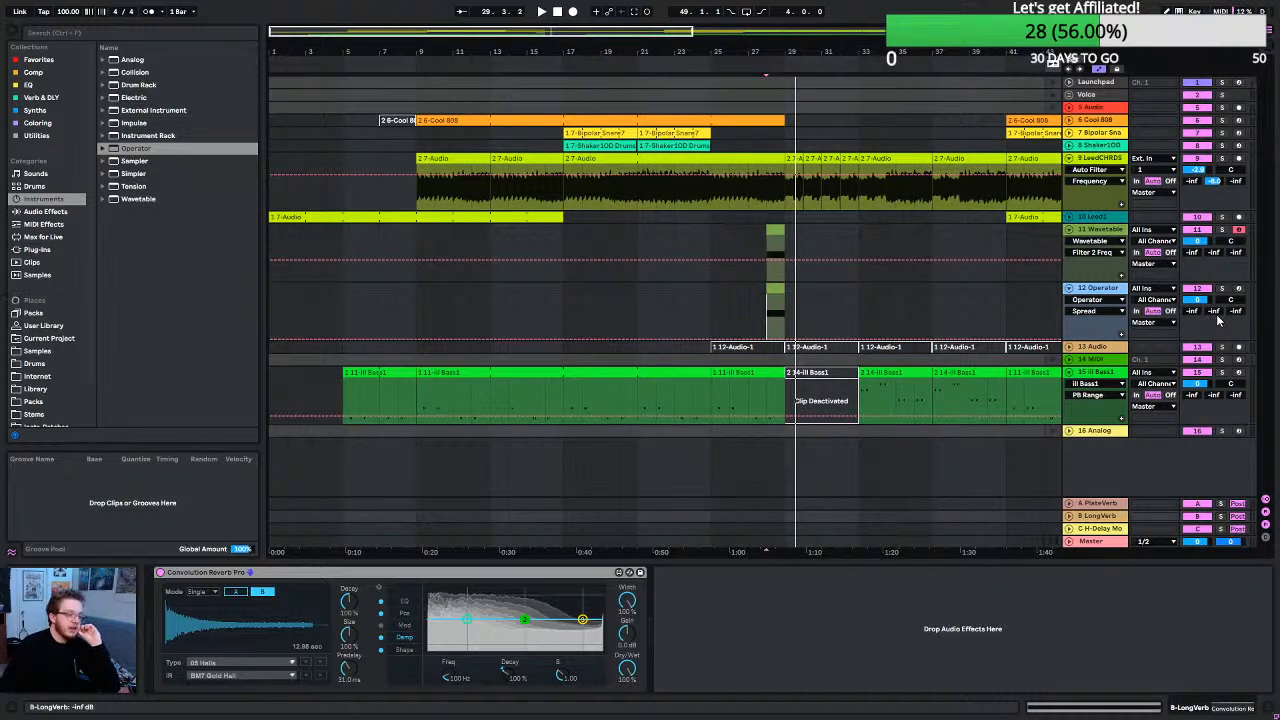
Automate Operator's B-LongVerb send to rise from -inf at bar 28 to 0 dB at bar 29, and play it from bar 28.
left_click(1215, 312)
left_click_drag(765, 342, 784, 299)
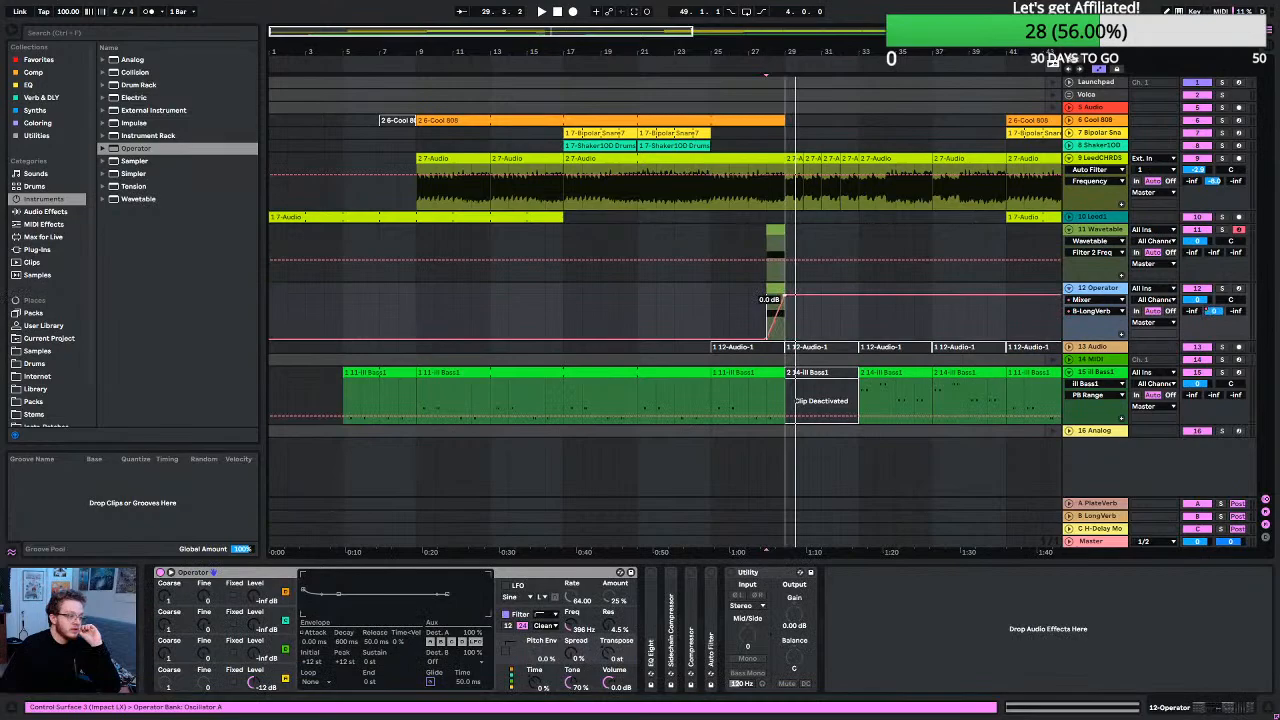
left_click(768, 305)
key("space")
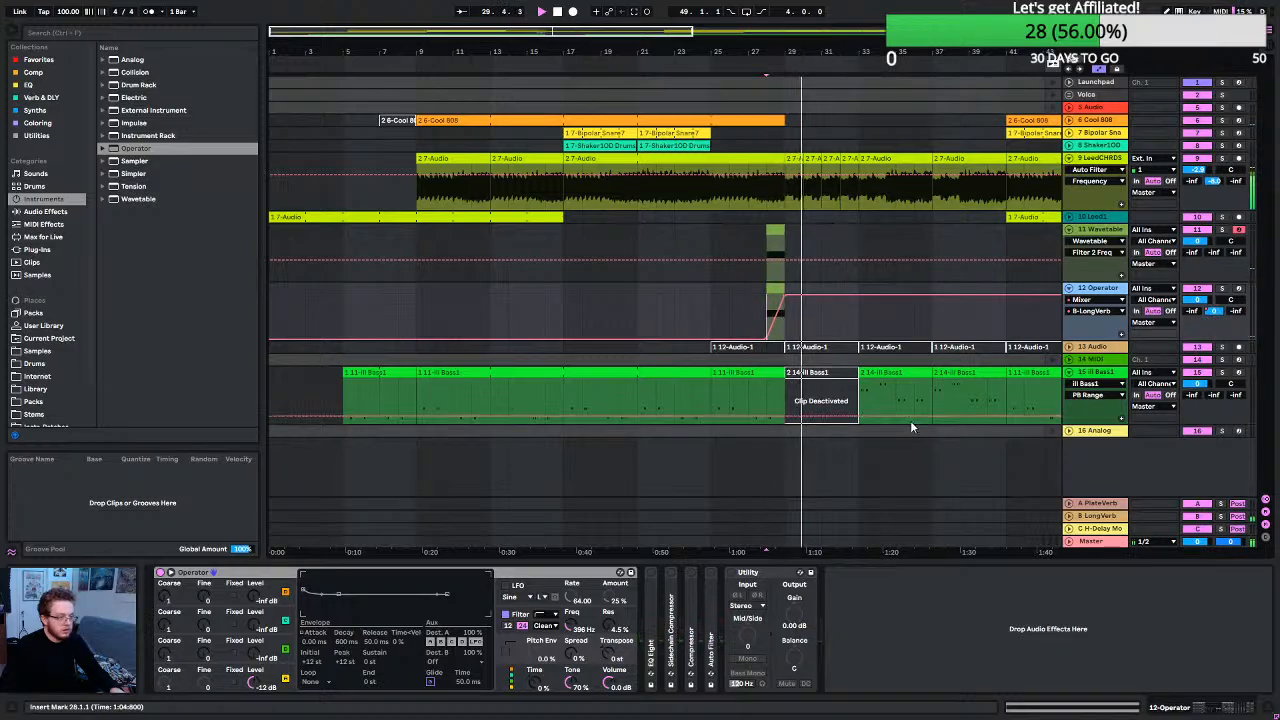
Move the end of Operator's LongVerb send ramp to slightly before bar 29 at 0 dB and play from just before bar 28.
scroll(789, 317, "up", 6)
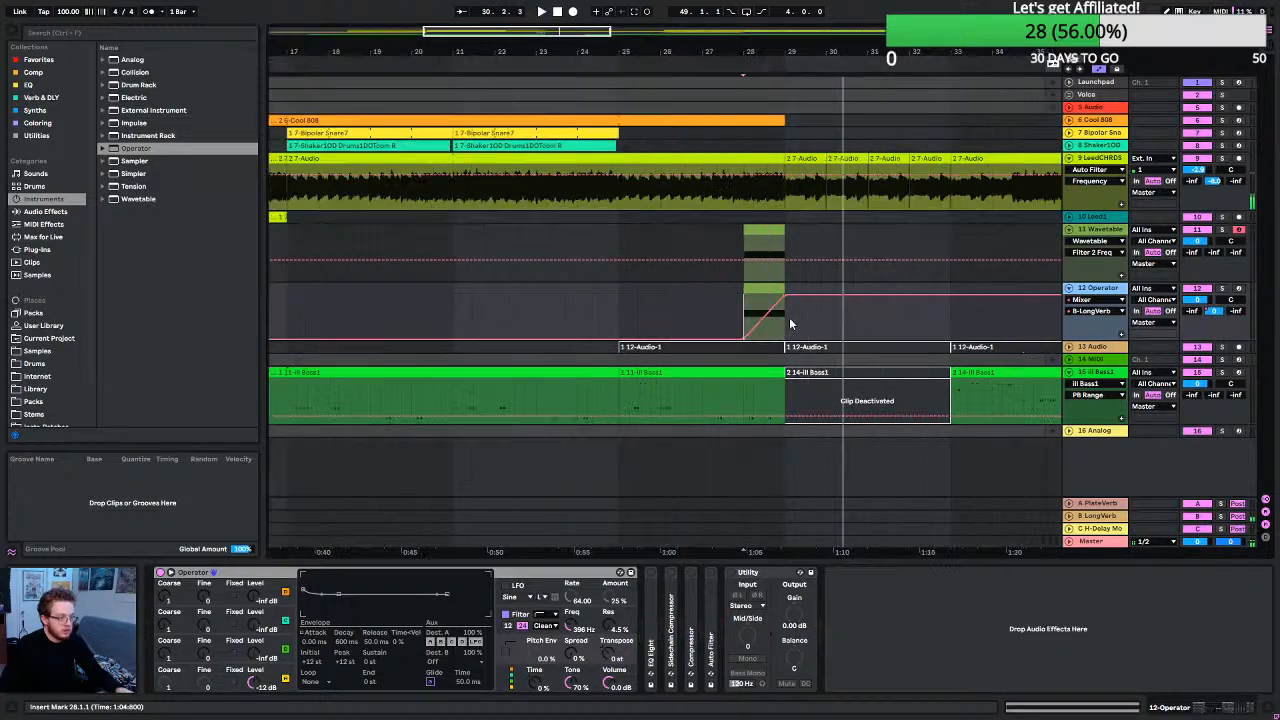
left_click_drag(787, 299, 772, 297)
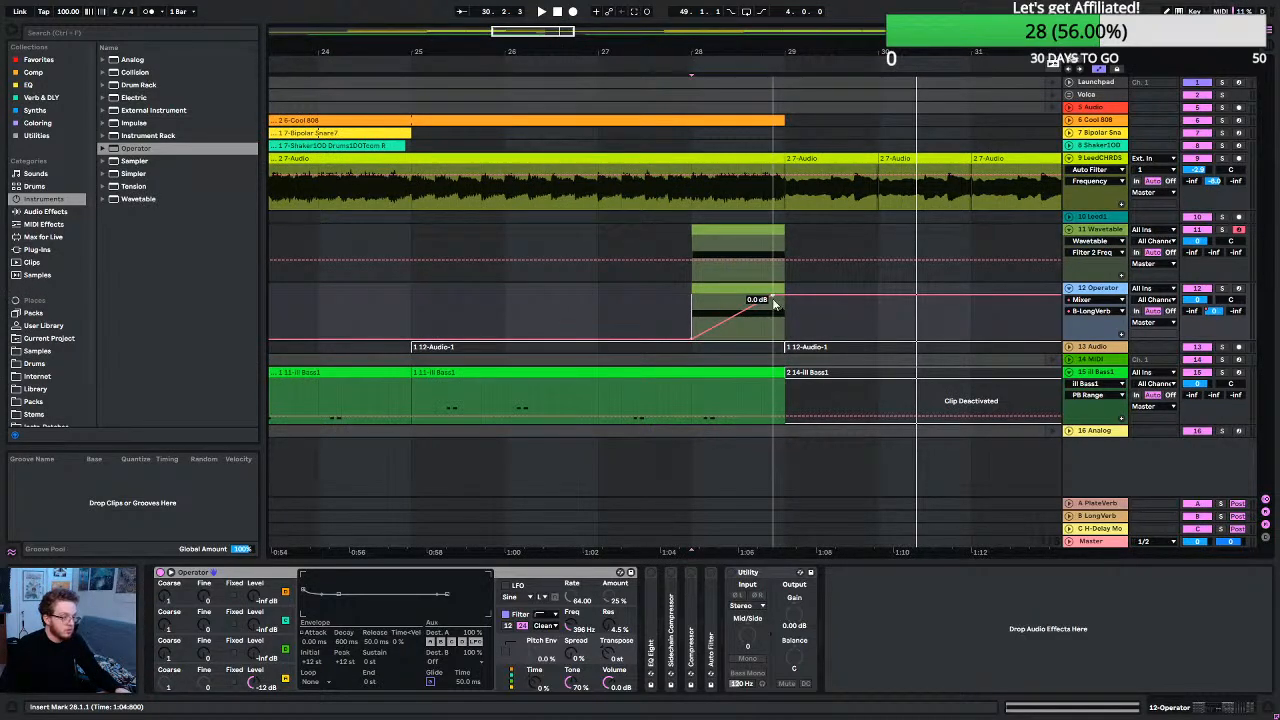
left_click(680, 310)
key("space")
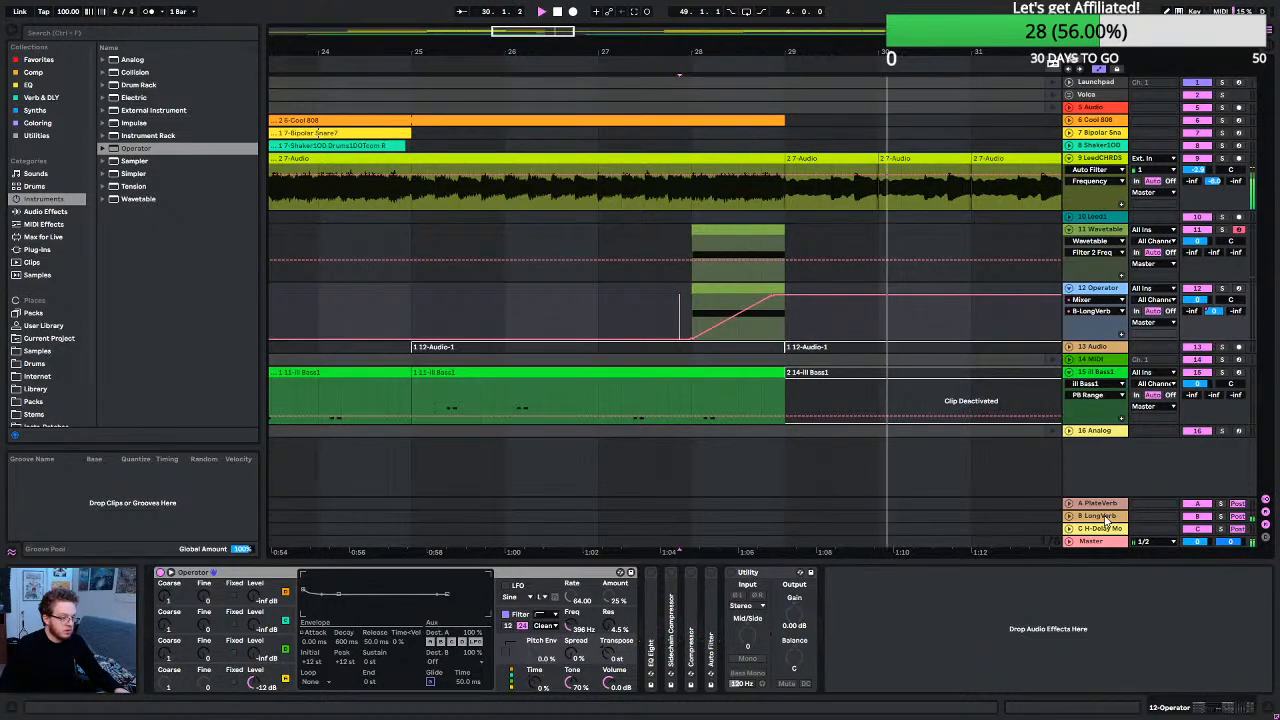
key("space")
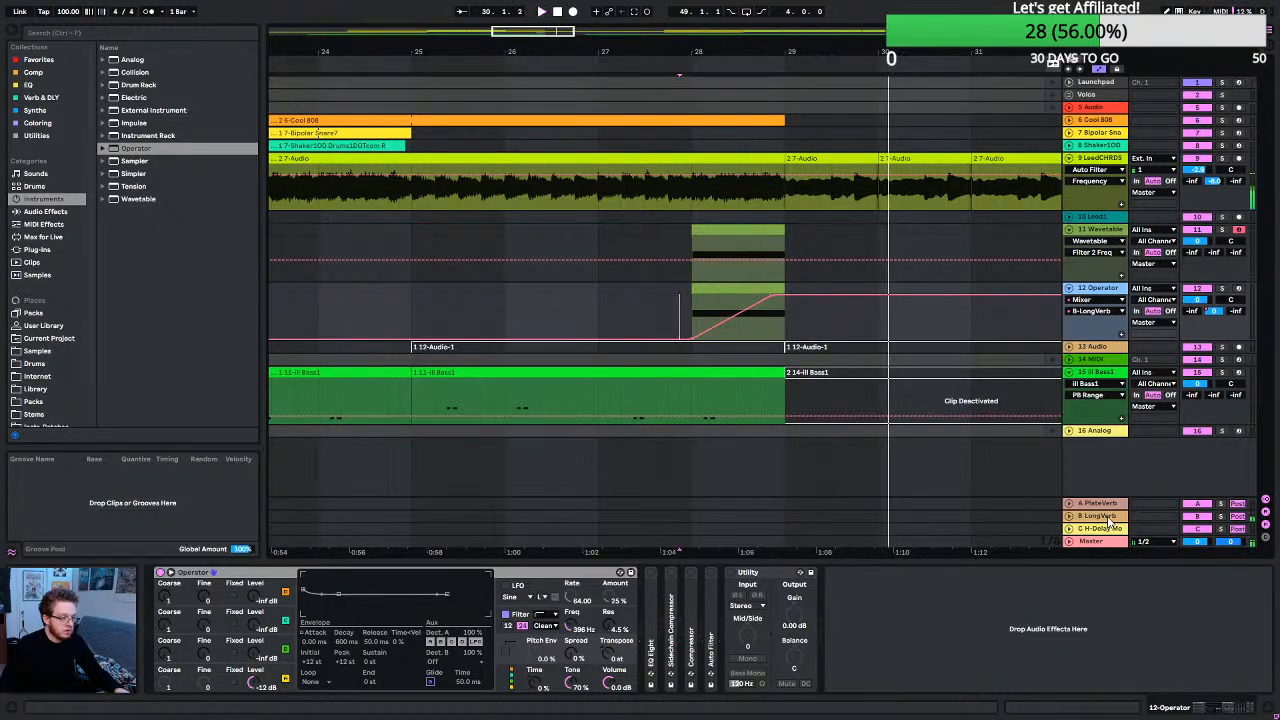
Solo the Wavetable and Operator tracks and play the noise transition on its own twice.
left_click(1222, 230)
key("space")
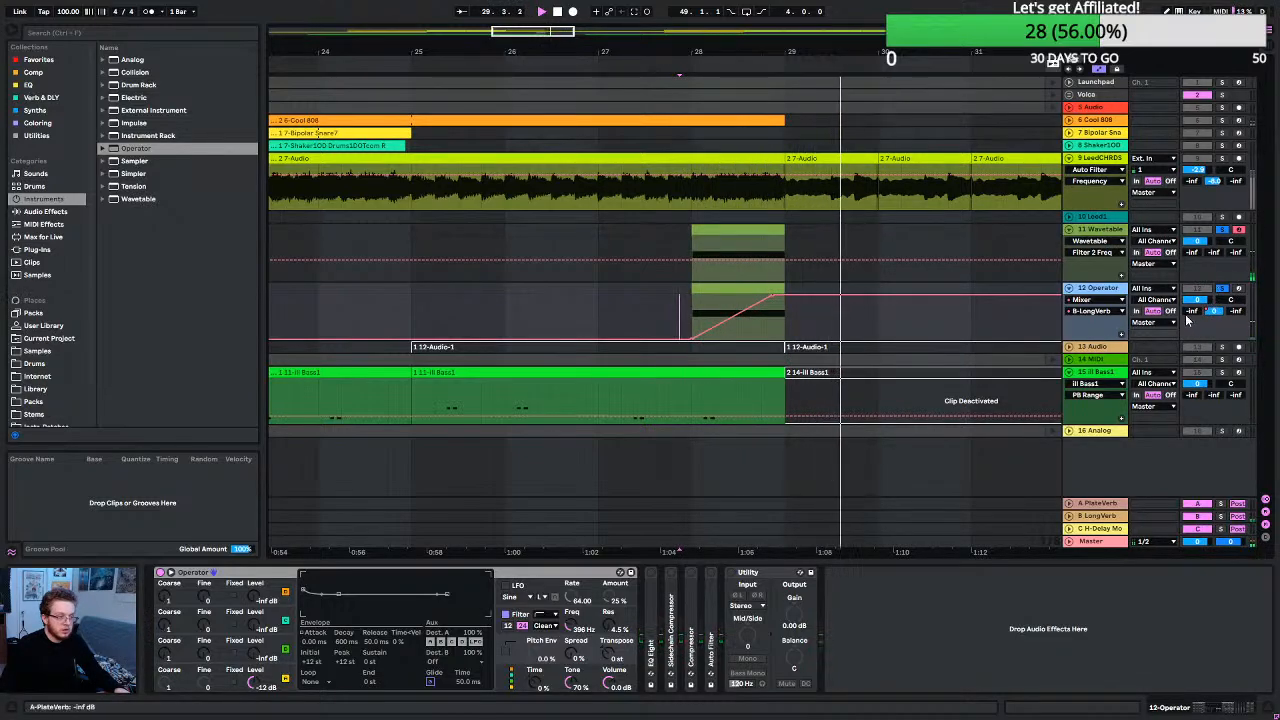
key("space")
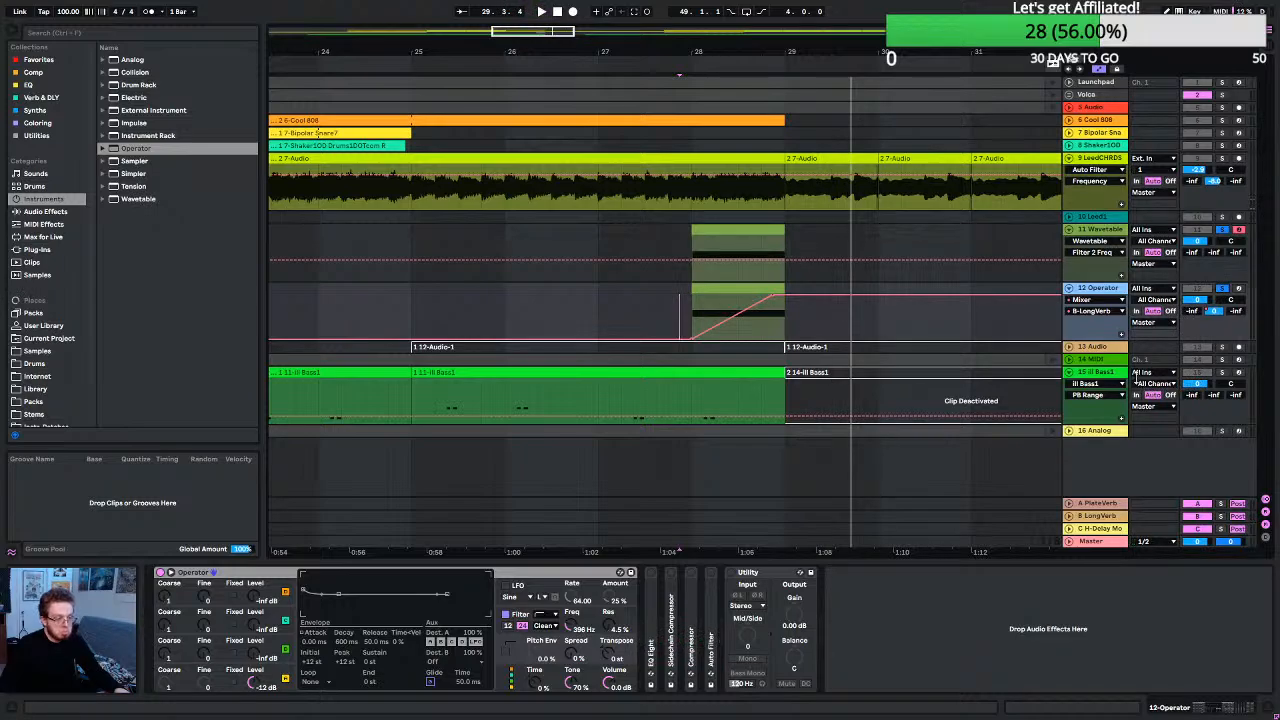
key("space")
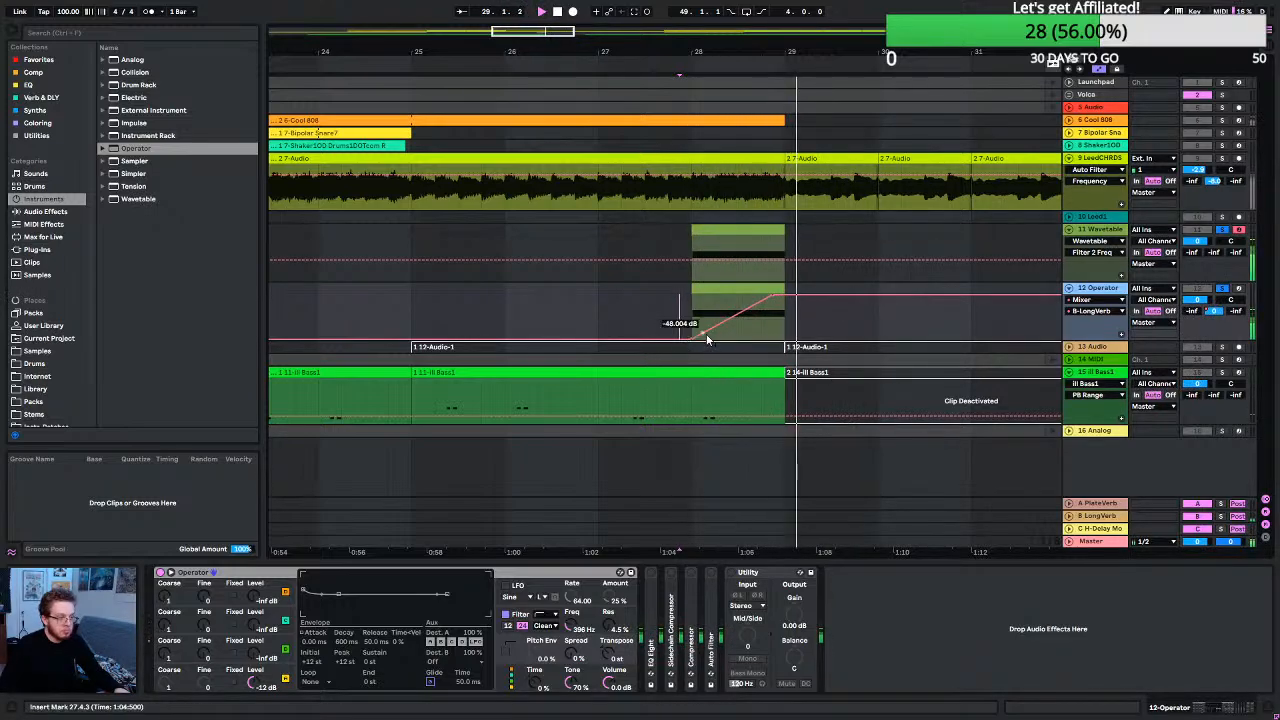
key("space")
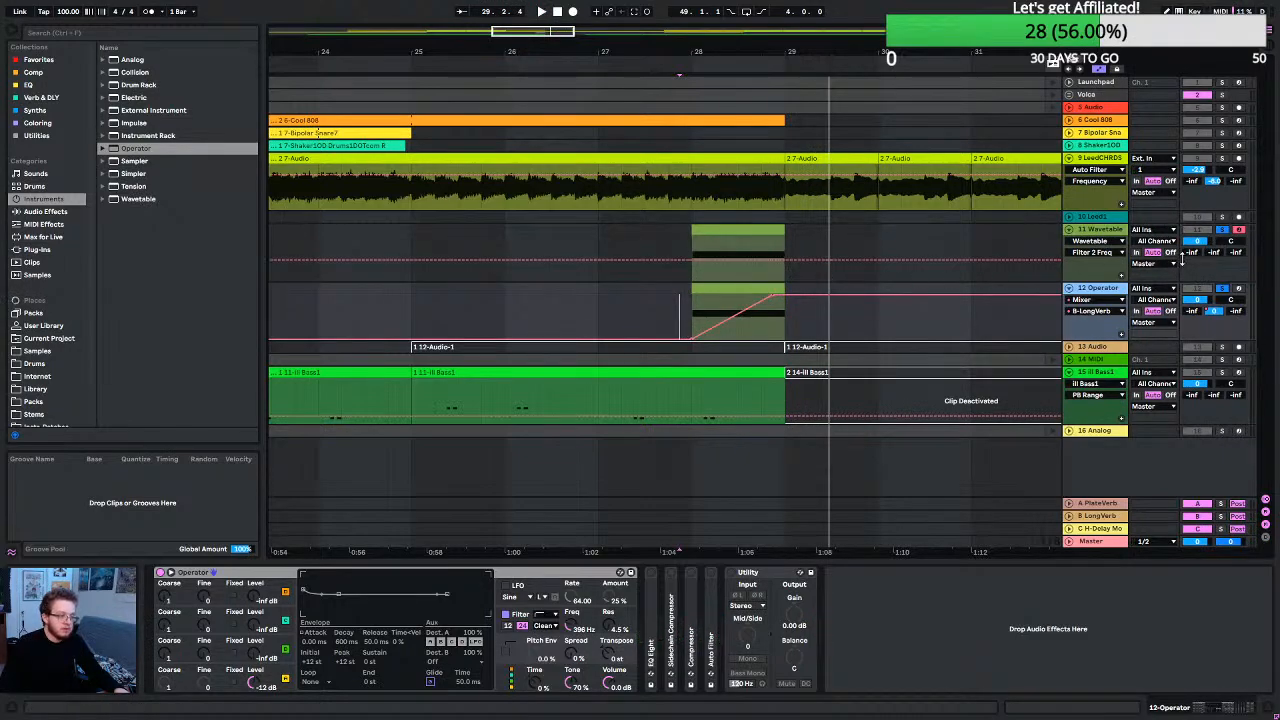
Set the Wavetable track's send to B-LongVerb to about -6 dB and play the soloed transition.
left_click(1214, 252)
left_click_drag(1214, 252, 1214, 232)
key("space")
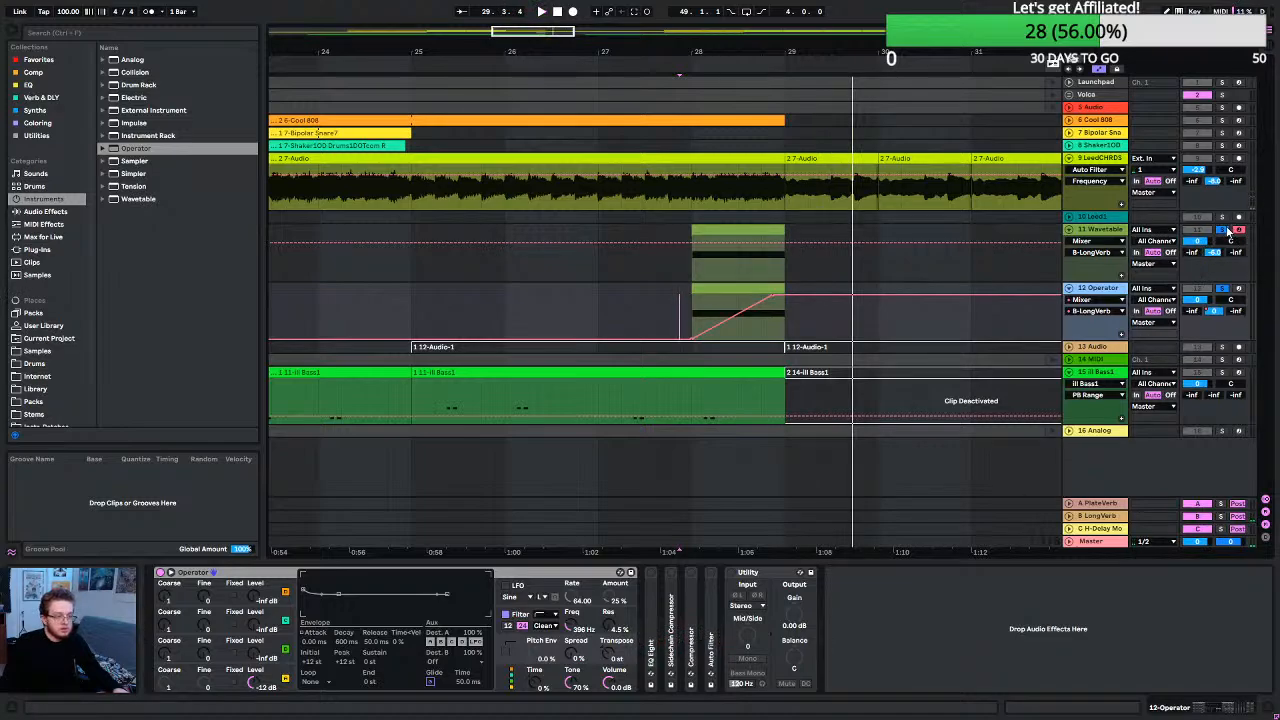
Unsolo the Wavetable and Operator tracks and play the full mix from bar 27 through the transition.
left_click(1224, 230)
left_click(603, 292)
key("space")
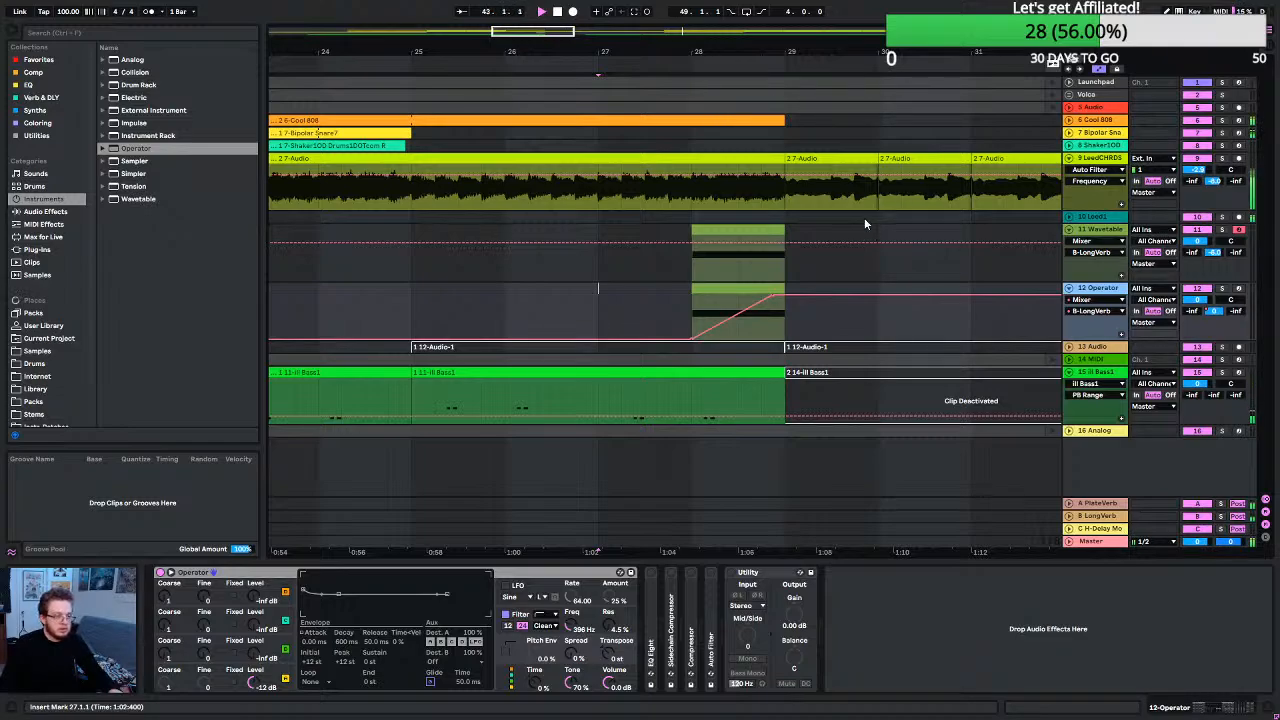
left_click(896, 262)
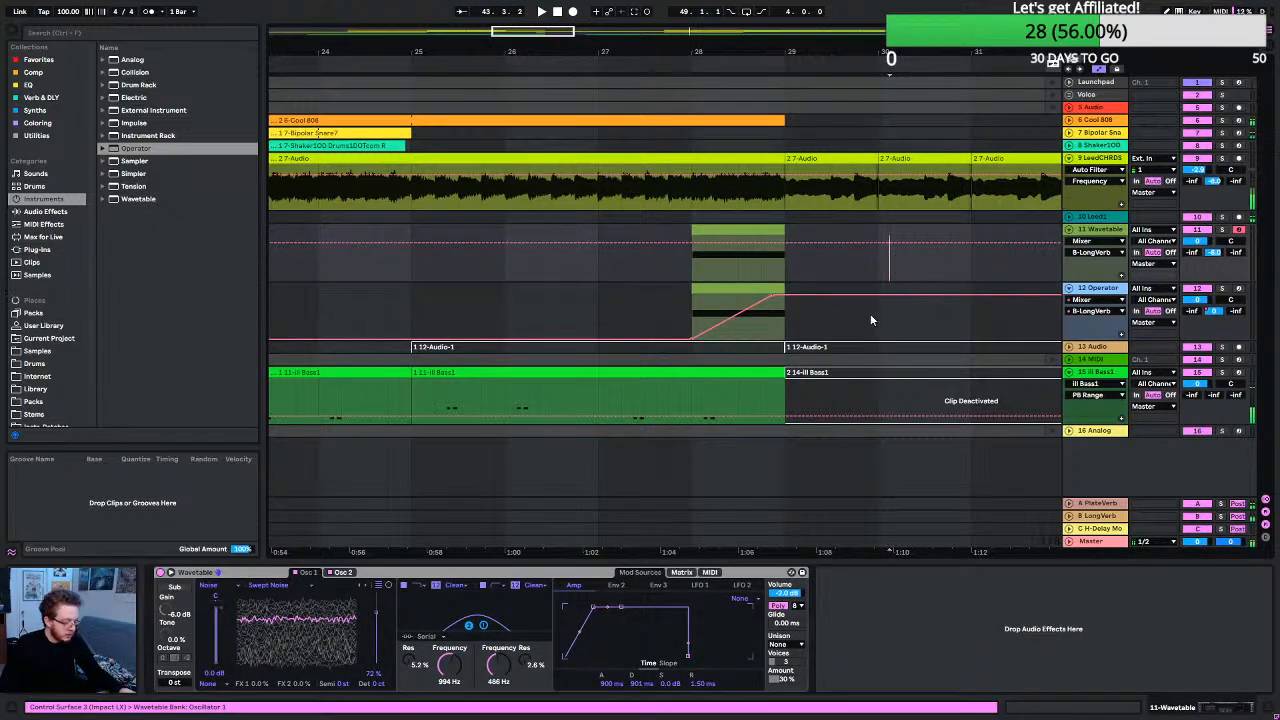
Copy the Operator clip with its LongVerb send ramp from bar 28 to bar 4 and play the song from the start.
key("minus")
key("minus")
key("minus")
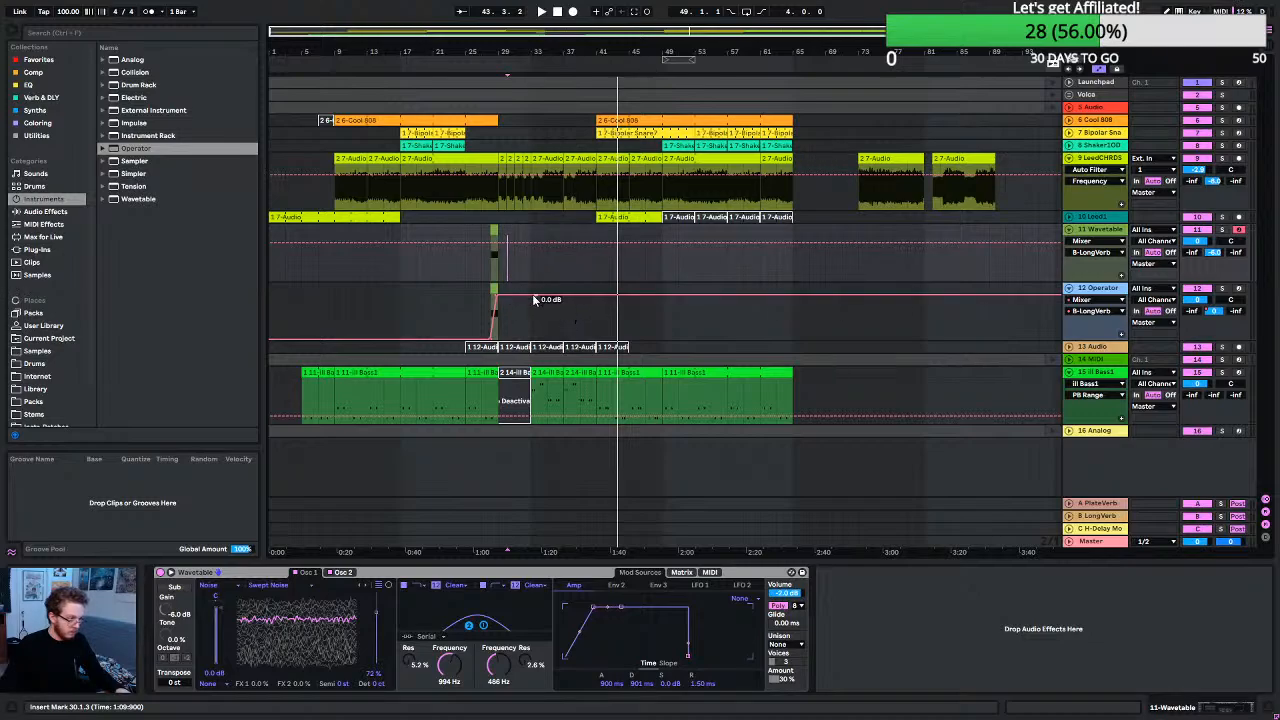
scroll(486, 304, "up", 5)
scroll(552, 324, "down", 5)
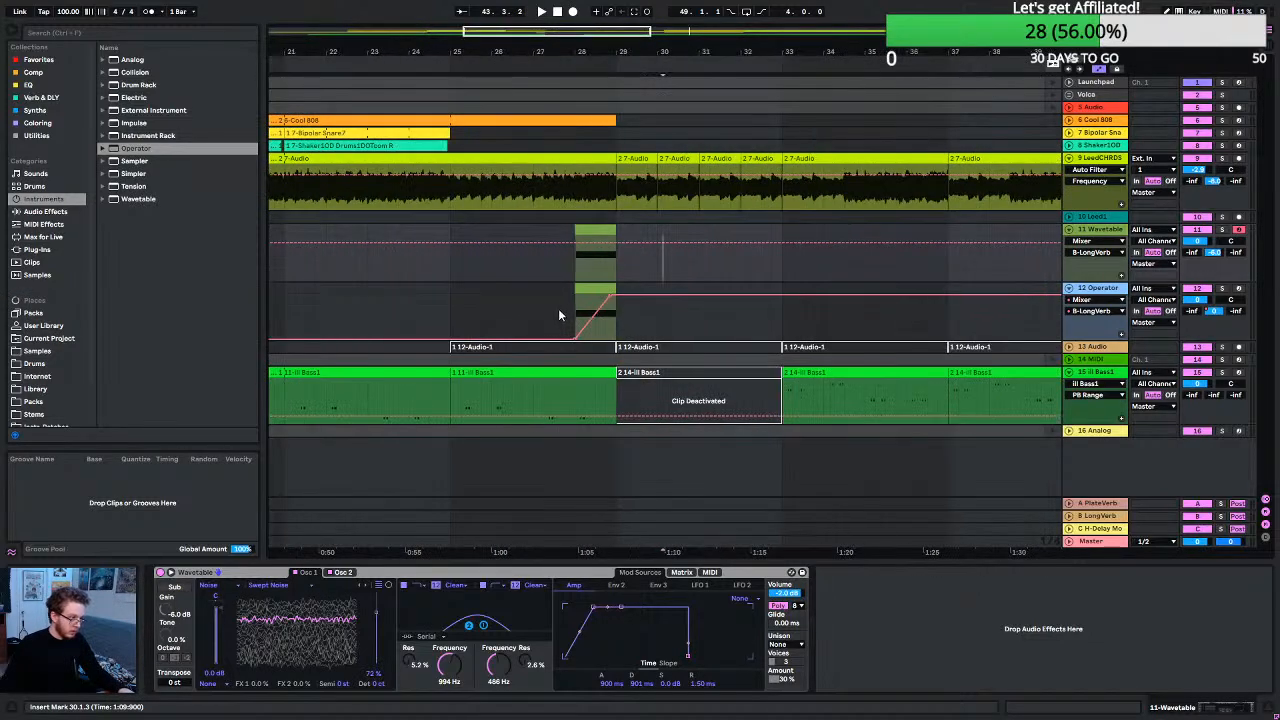
scroll(560, 323, "left", 1)
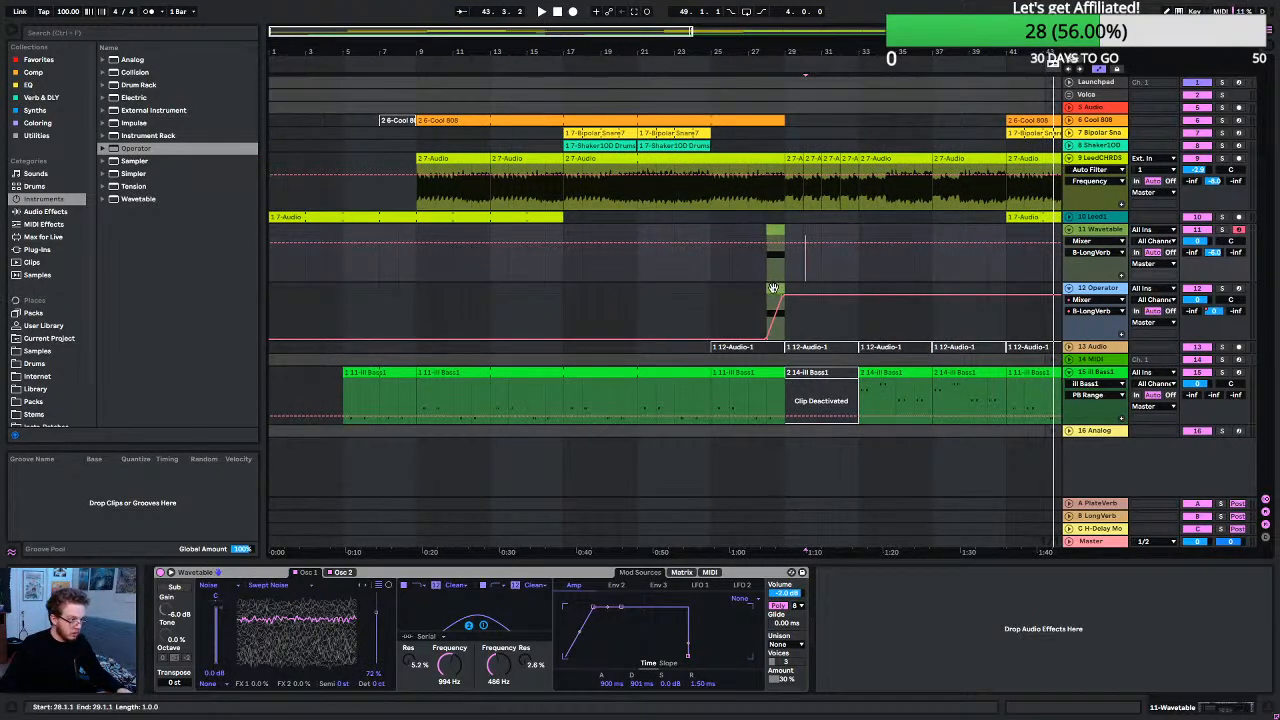
key("space")
left_click_drag(773, 289, 331, 296)
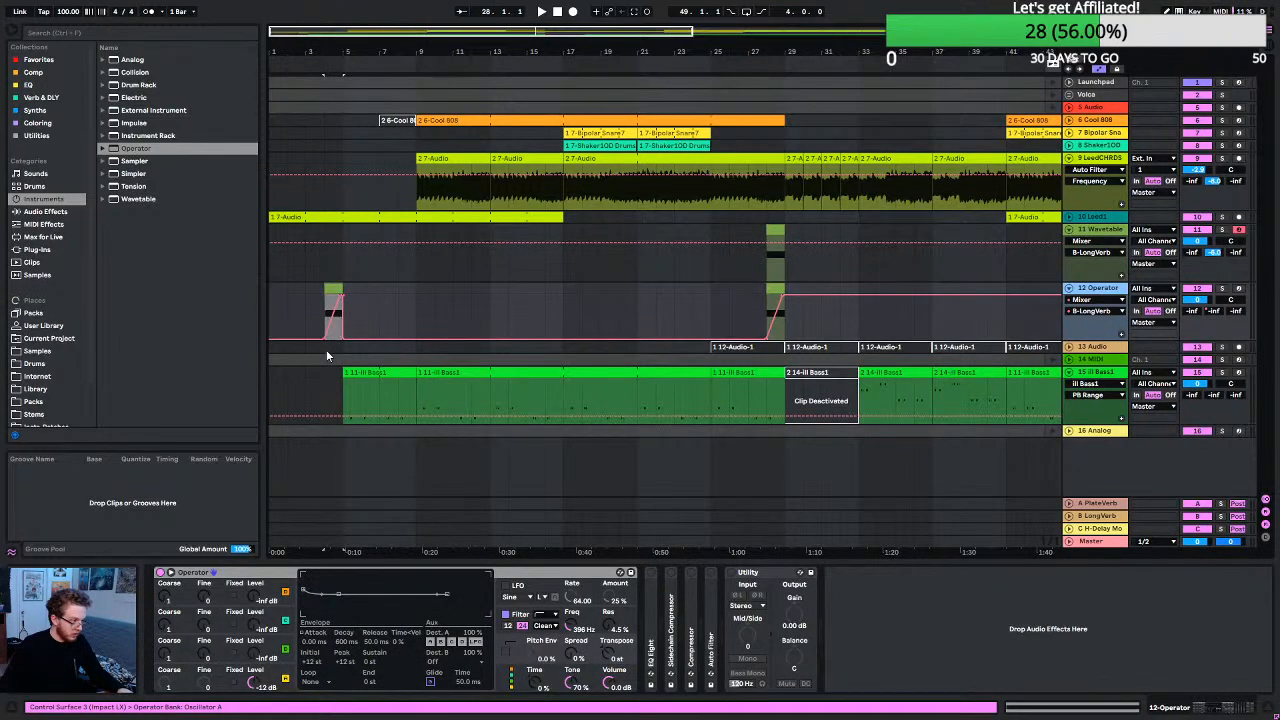
scroll(340, 354, "up", 5)
scroll(380, 352, "left", 2)
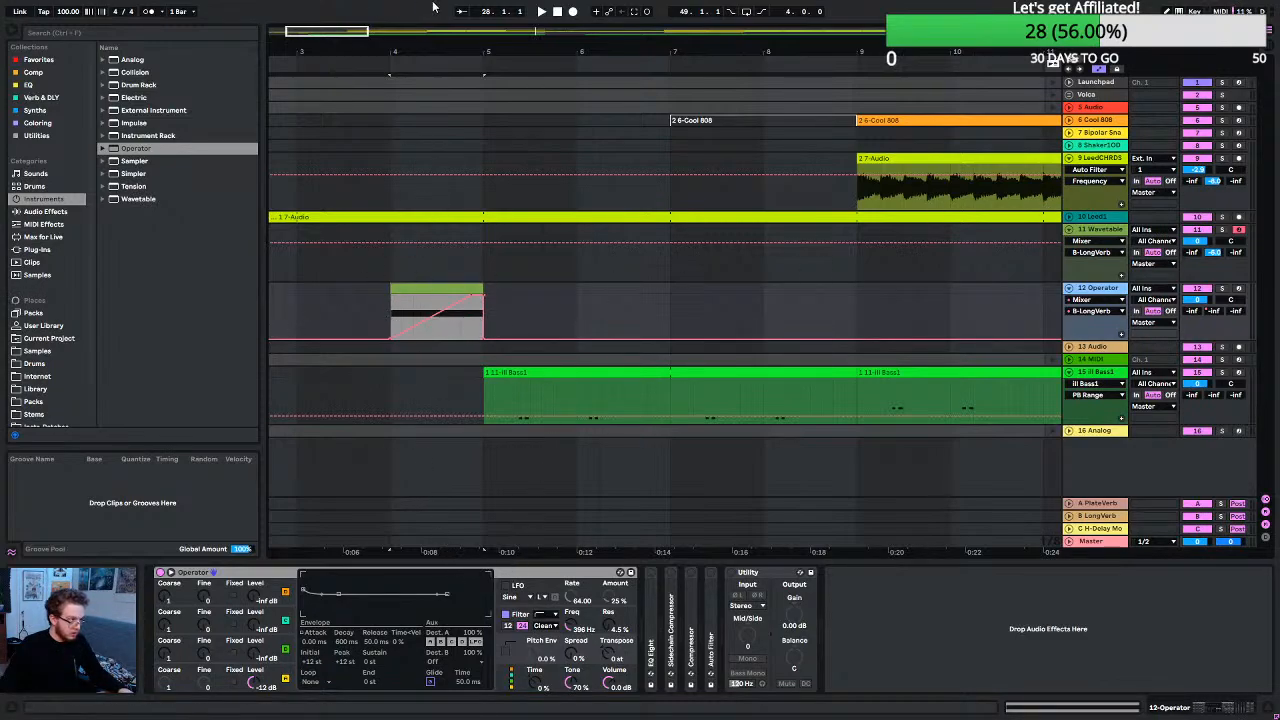
left_click(561, 12)
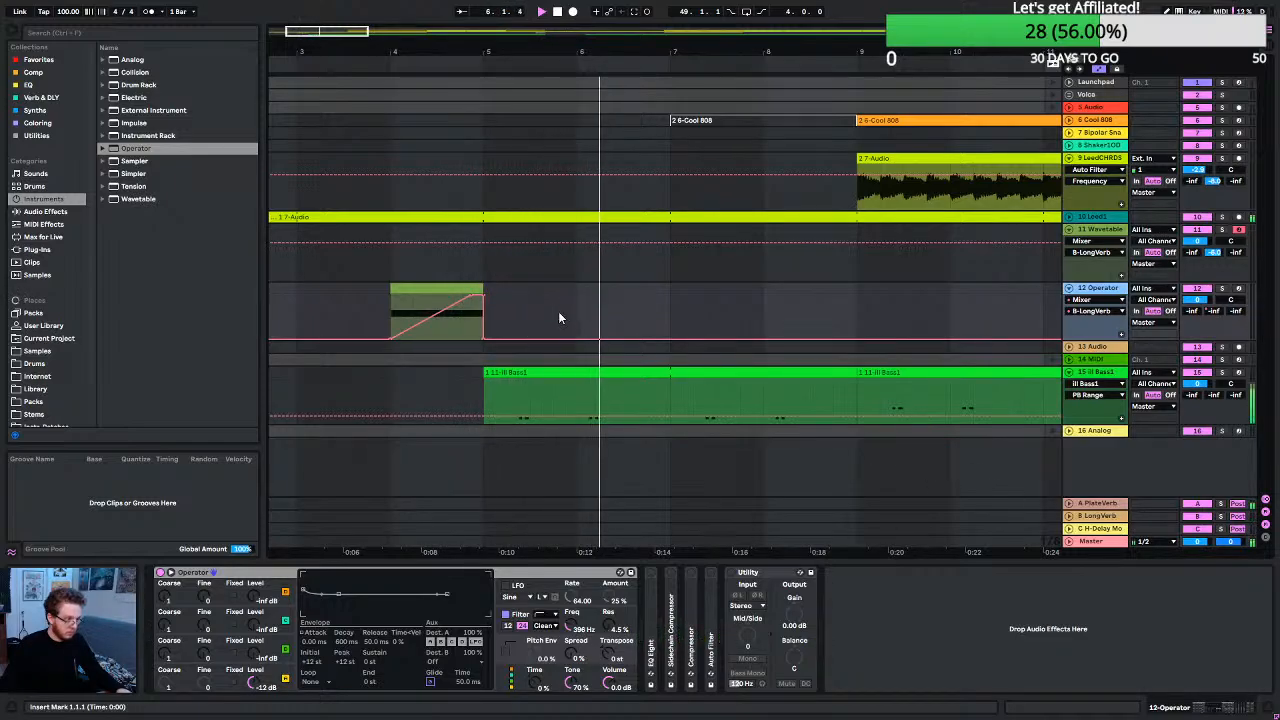
Move the copied Operator clip from bar 4 to bar 8, then delete it along with its send ramp.
scroll(476, 293, "down", 3)
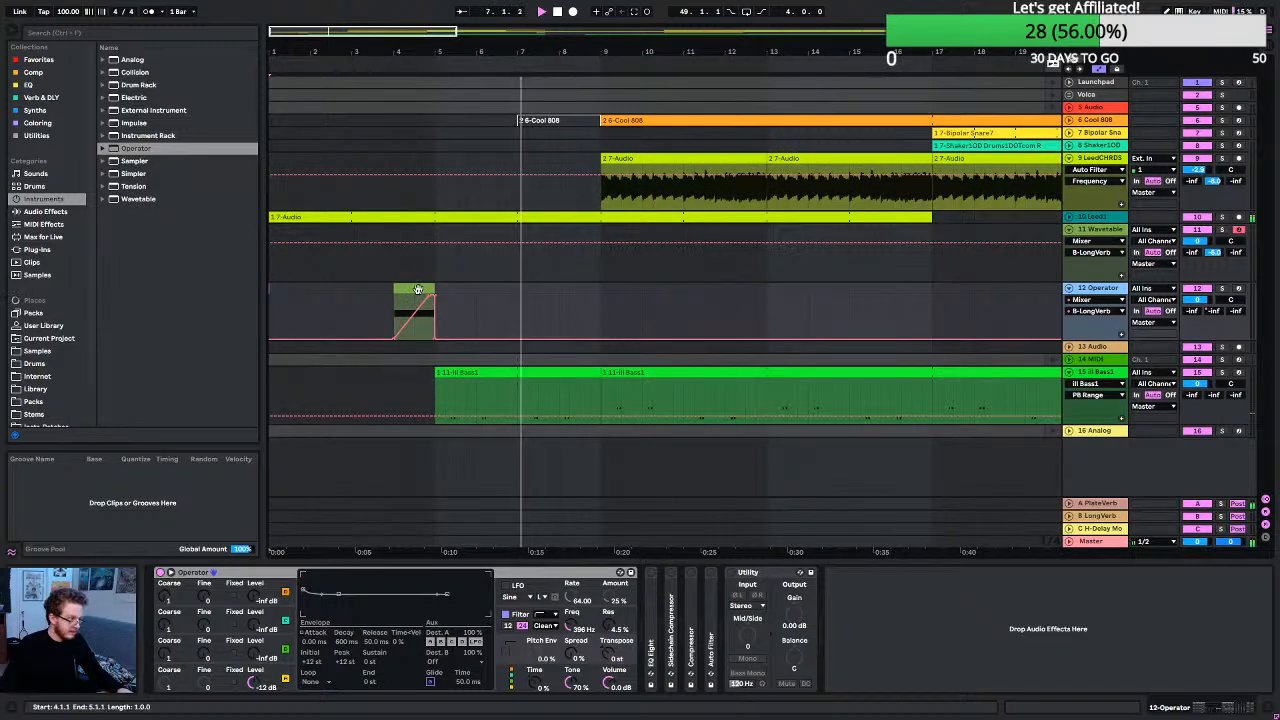
left_click_drag(422, 289, 607, 318)
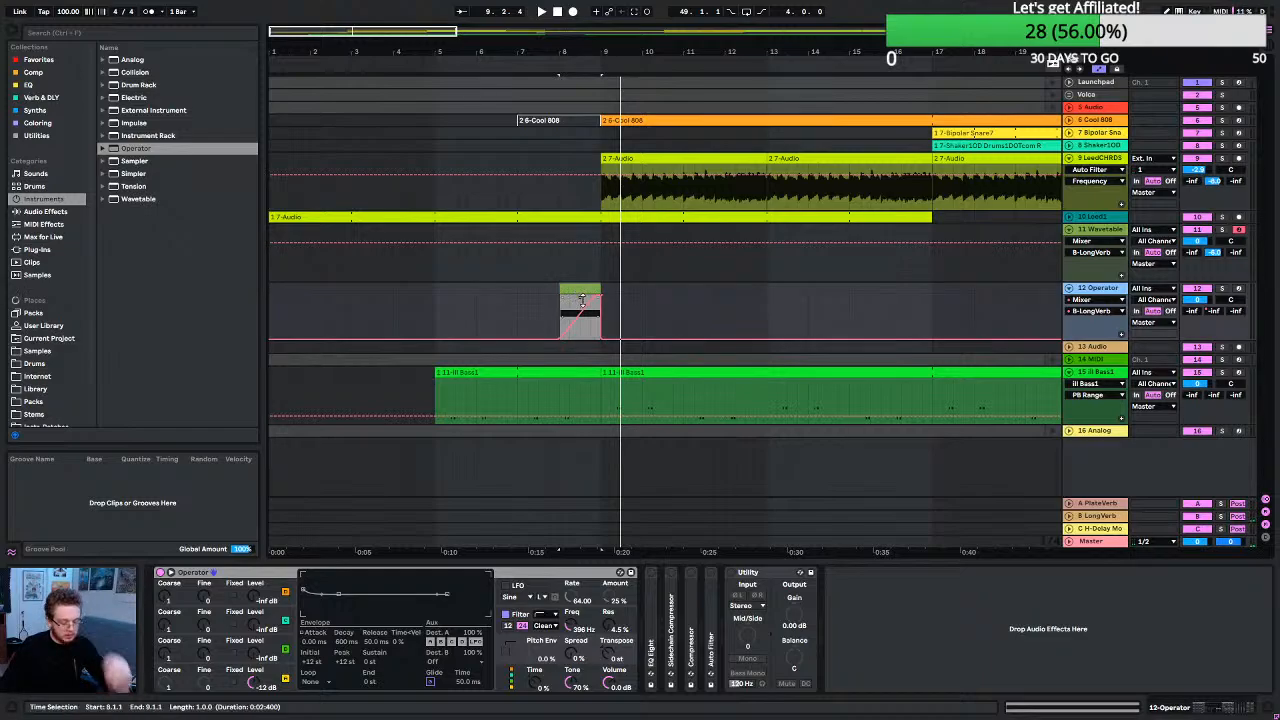
key("Delete")
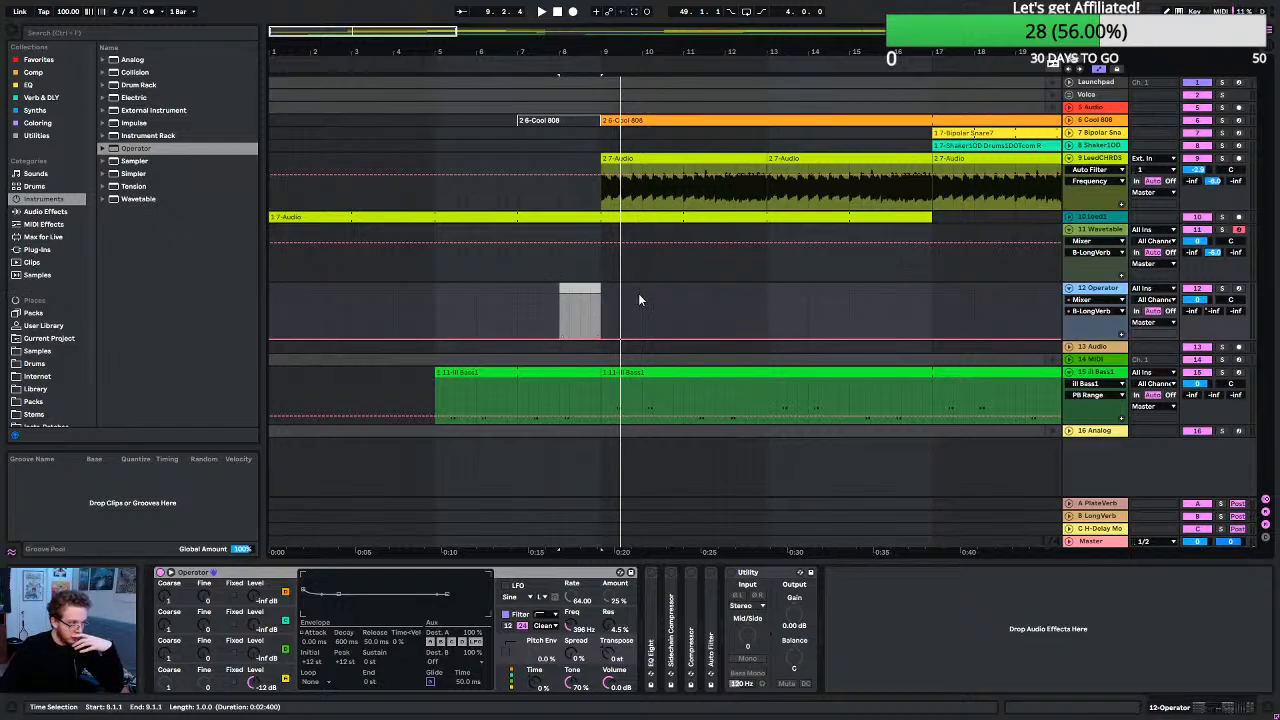
left_click(680, 315)
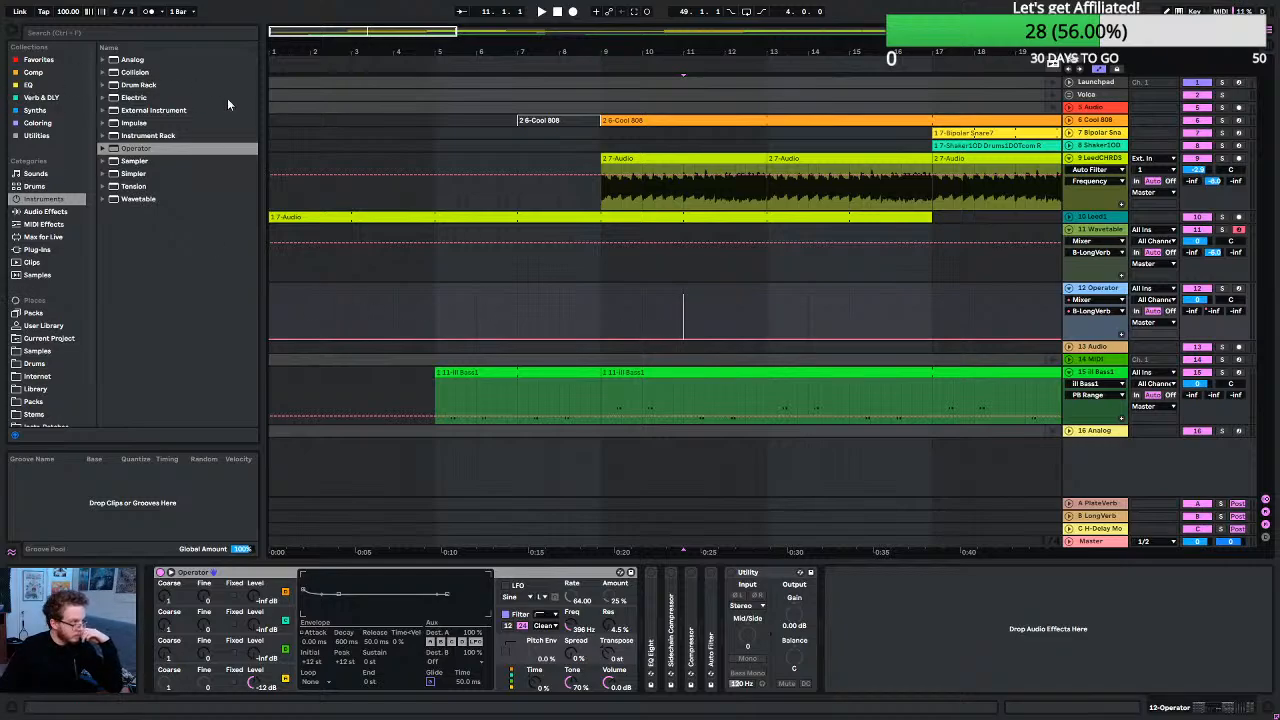
Fold the Operator and Wavetable tracks, select the 13 Audio track and show the whole arrangement.
left_click(1069, 289)
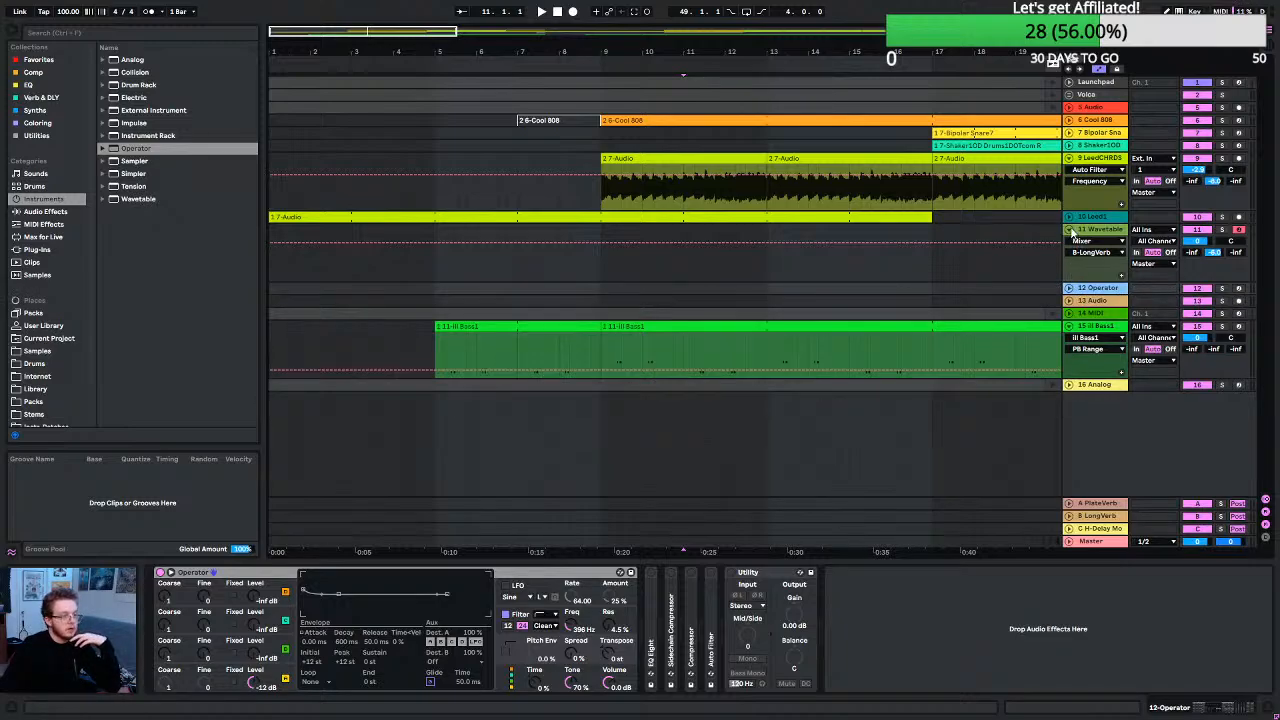
left_click(1069, 230)
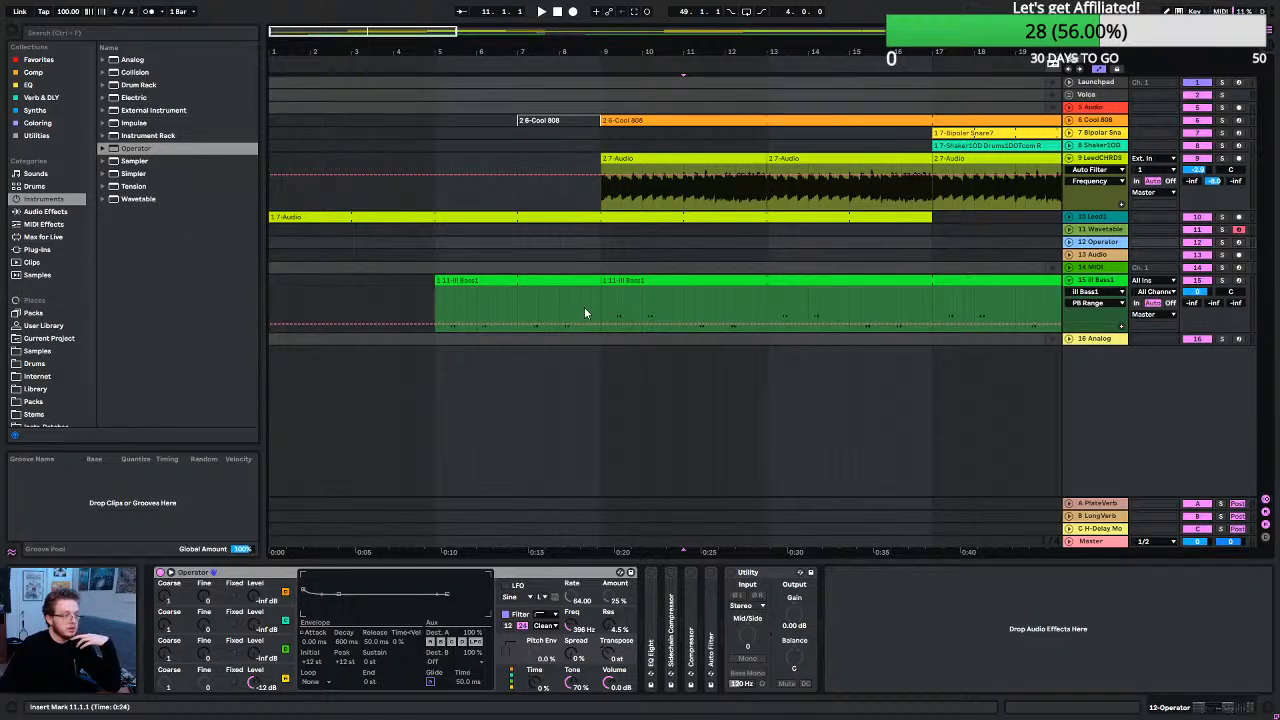
left_click(1092, 255)
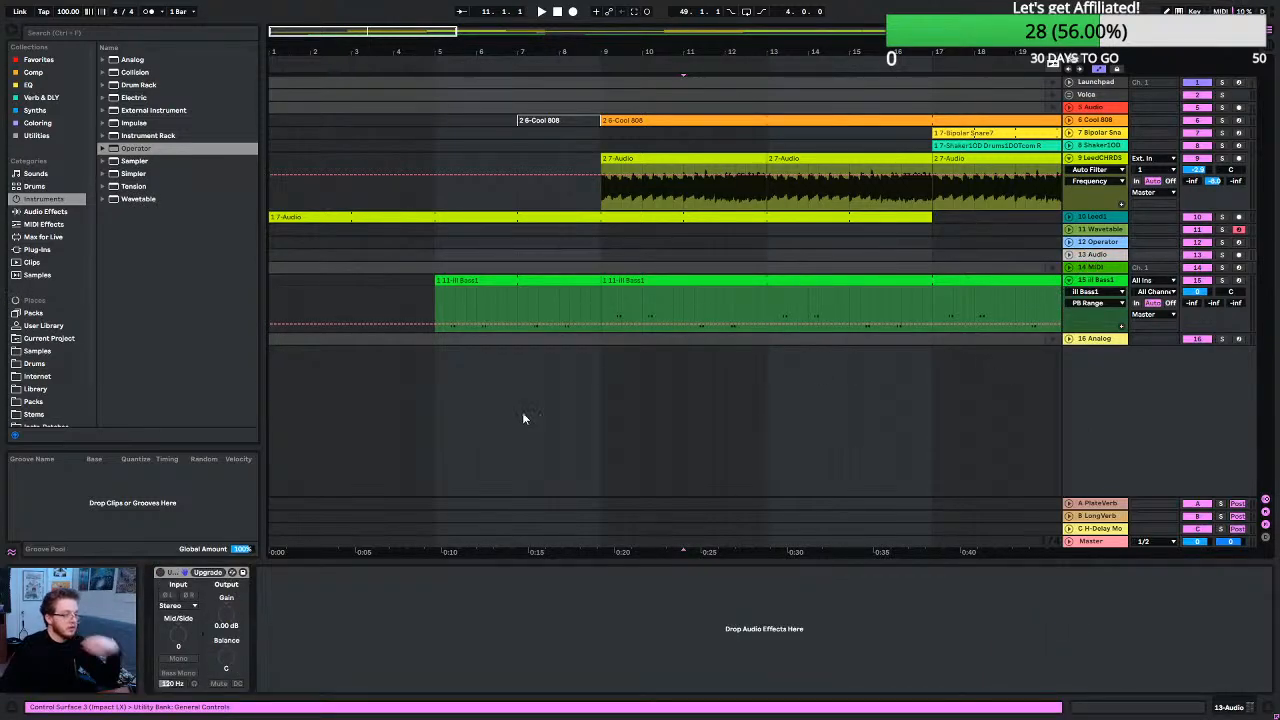
key("minus")
key("minus")
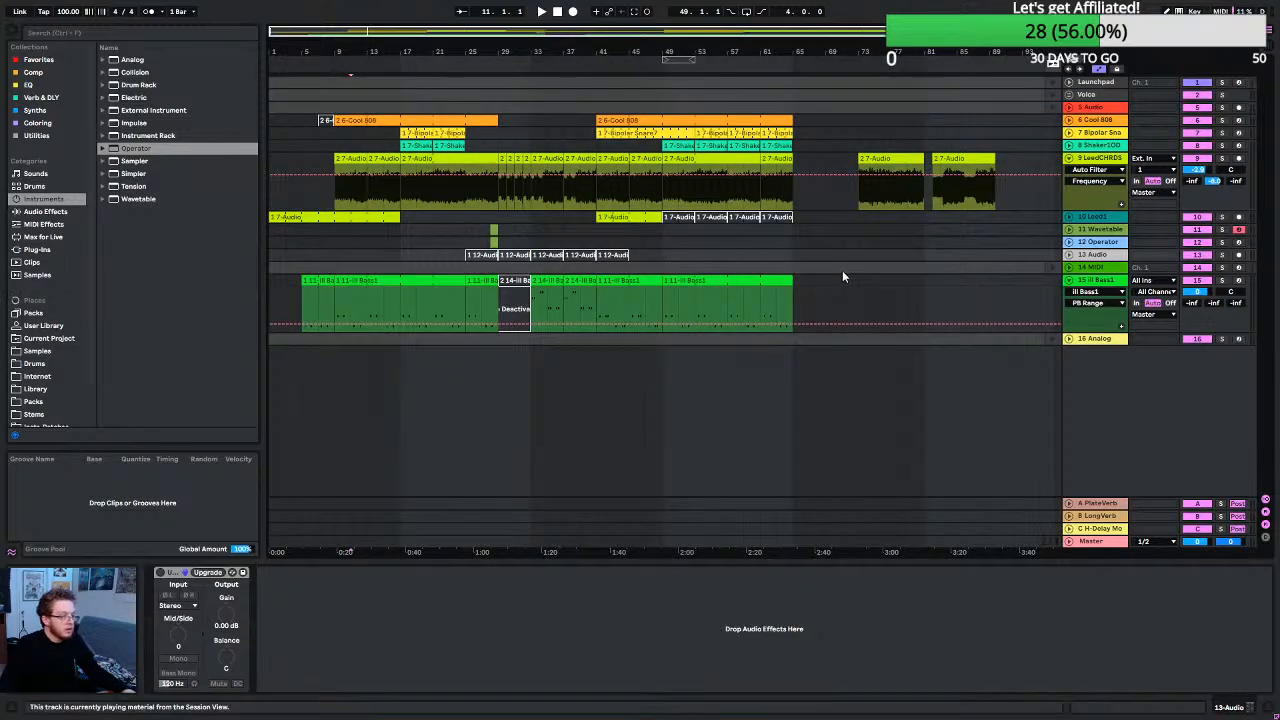
Unfold the 13 Audio track and activate its five clips between bars 25 and 45 while playing the song from bar 25.
left_click(1068, 256)
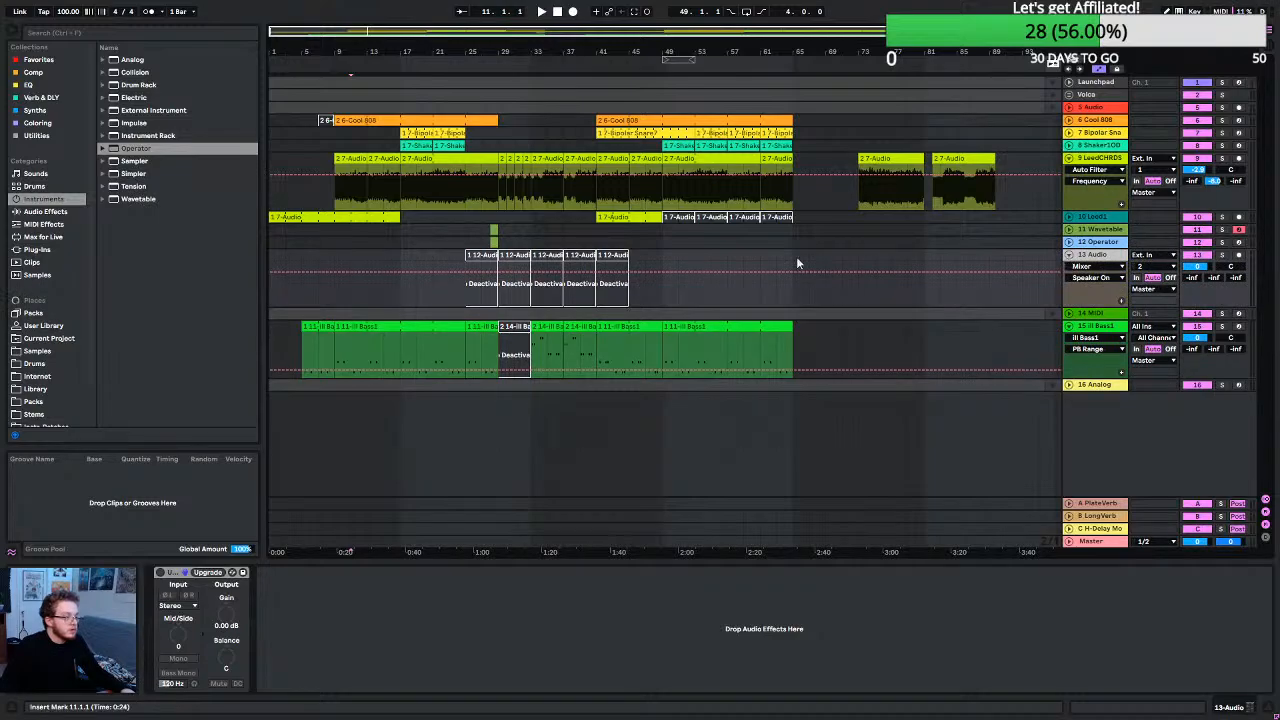
left_click(481, 254)
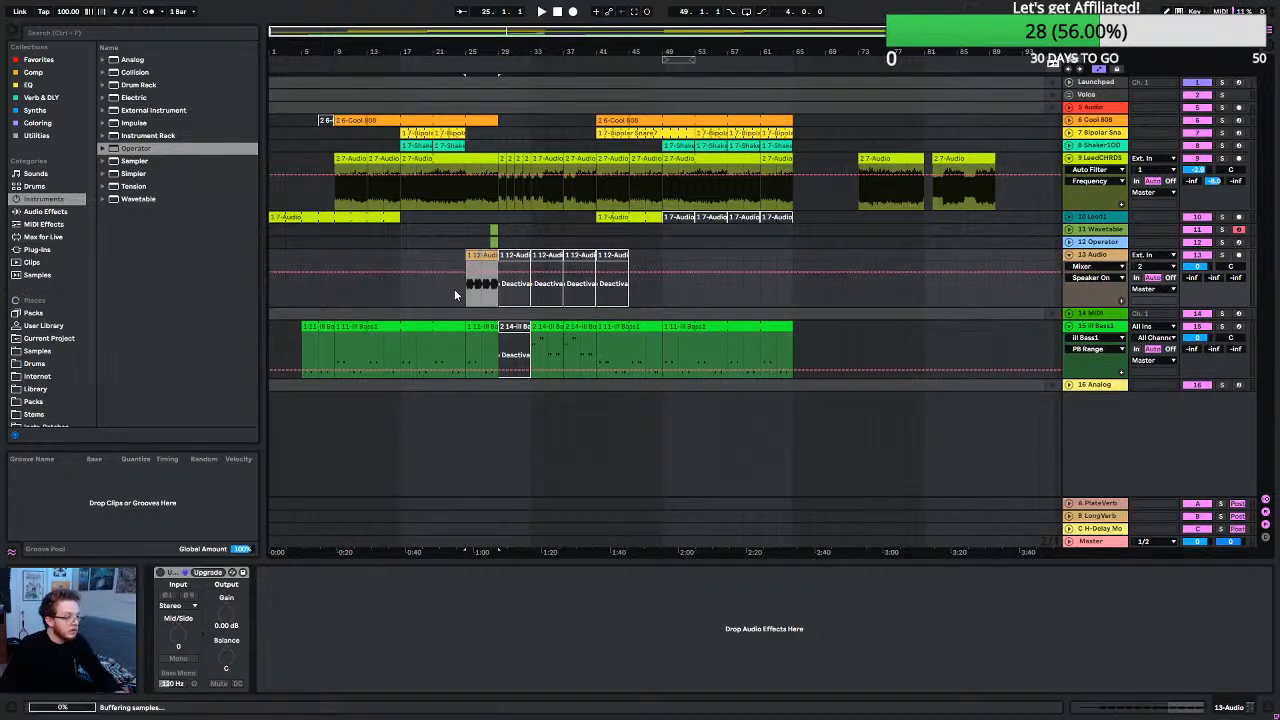
key("space")
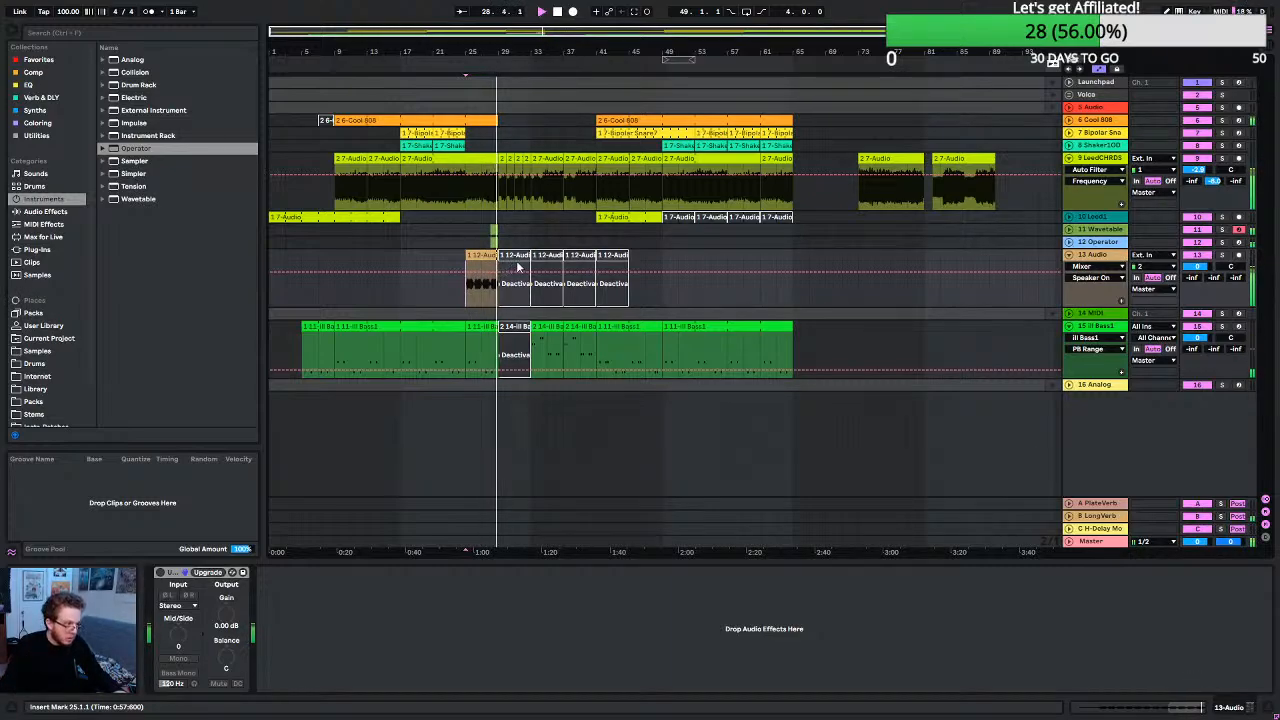
left_click(516, 256)
key("0")
left_click(549, 257)
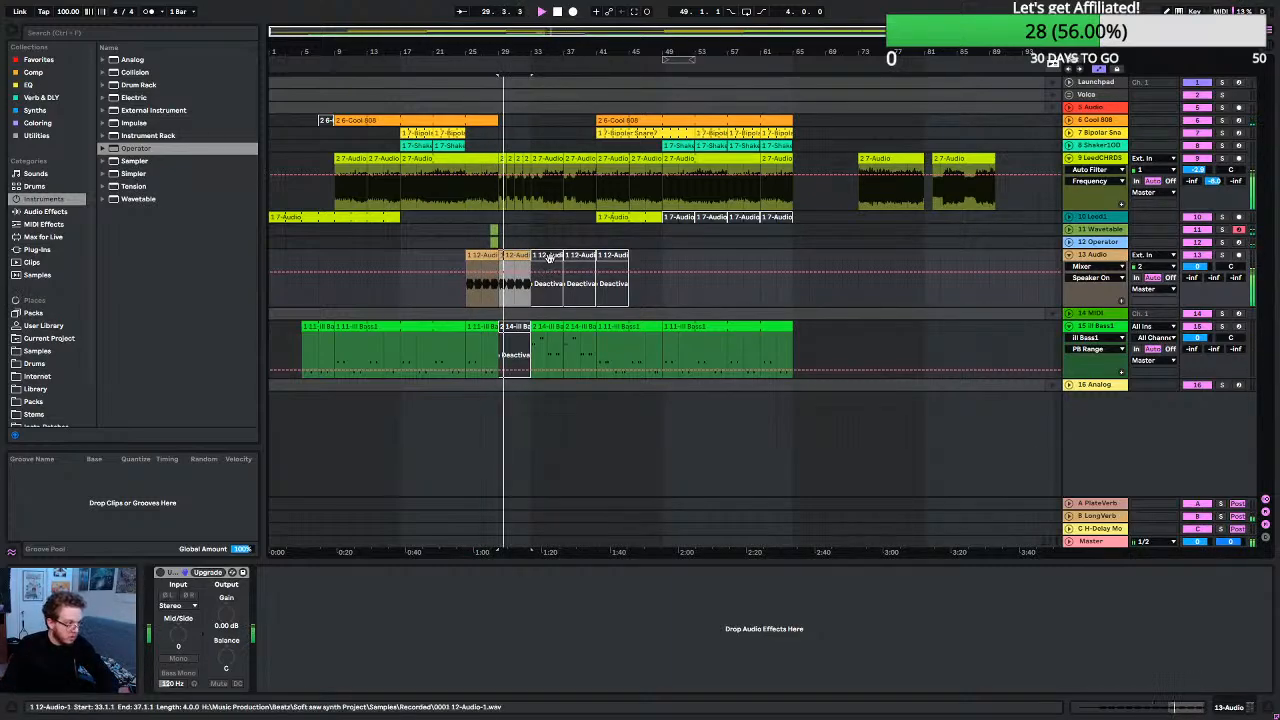
key("0")
left_click(580, 257)
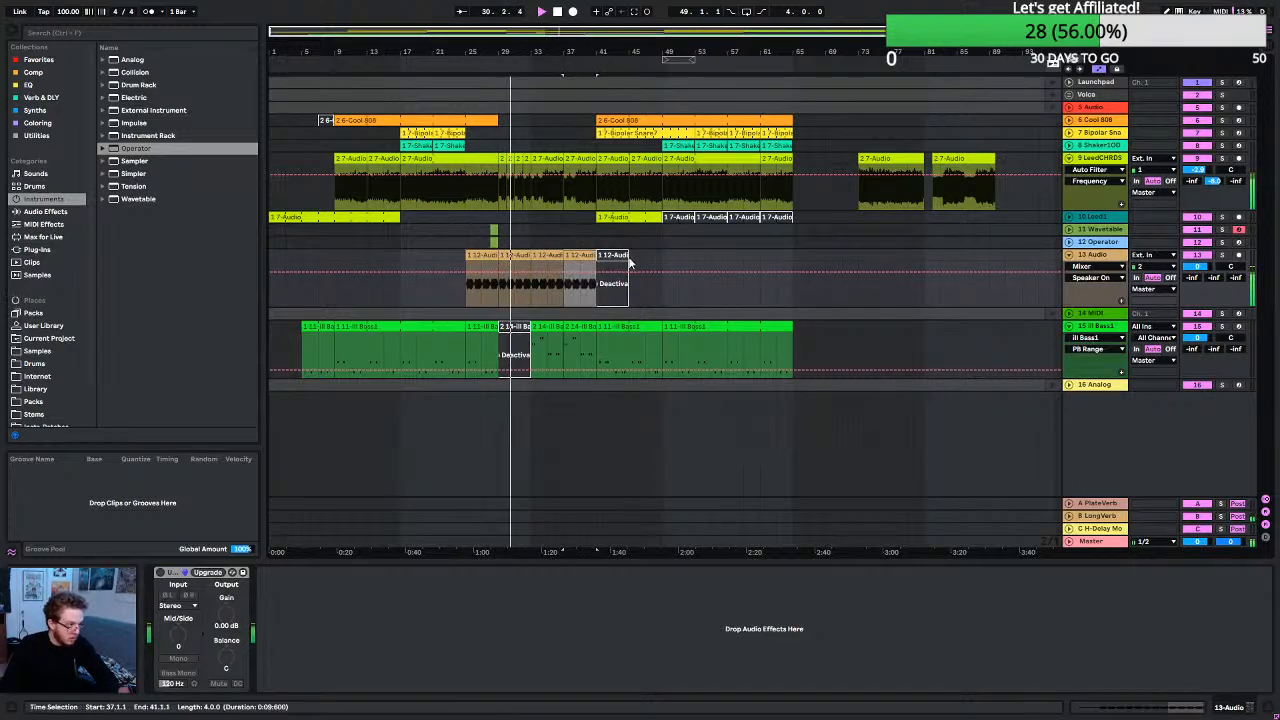
key("0")
left_click(617, 255)
key("0")
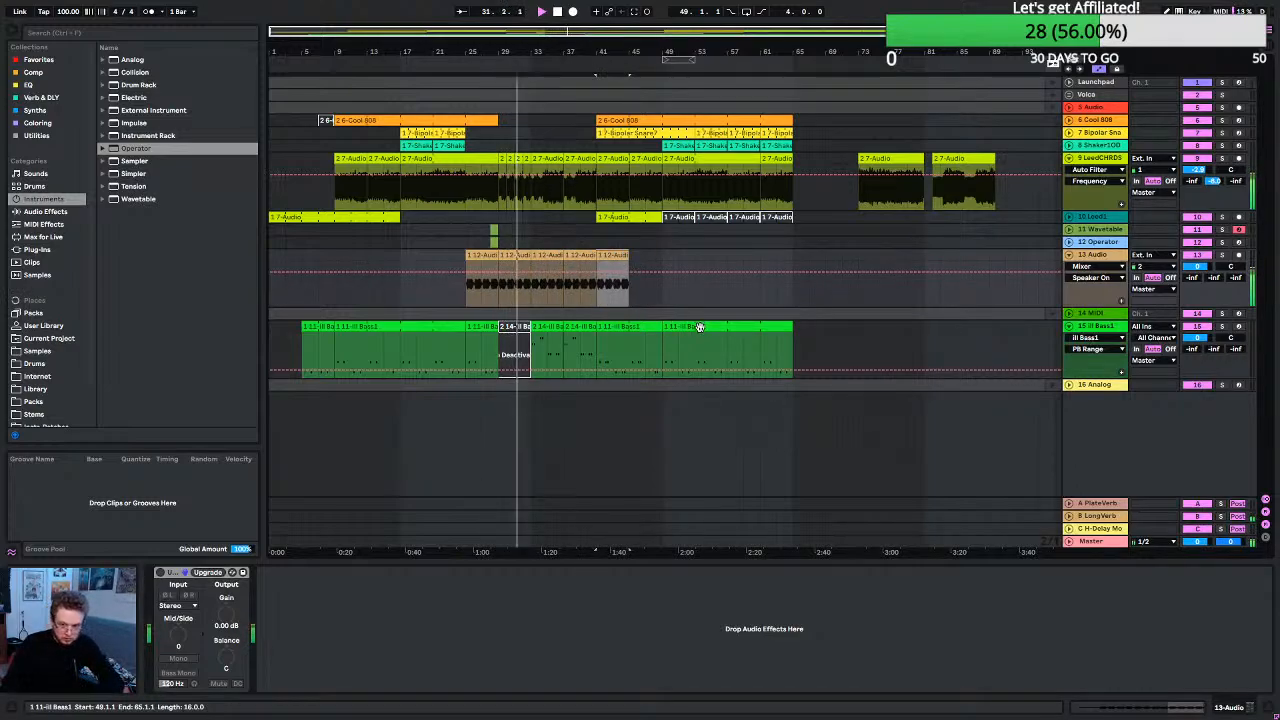
Deactivate the 12-Audio clips at bars 25, 33 and 37 and remove the one at bar 29.
left_click(472, 258)
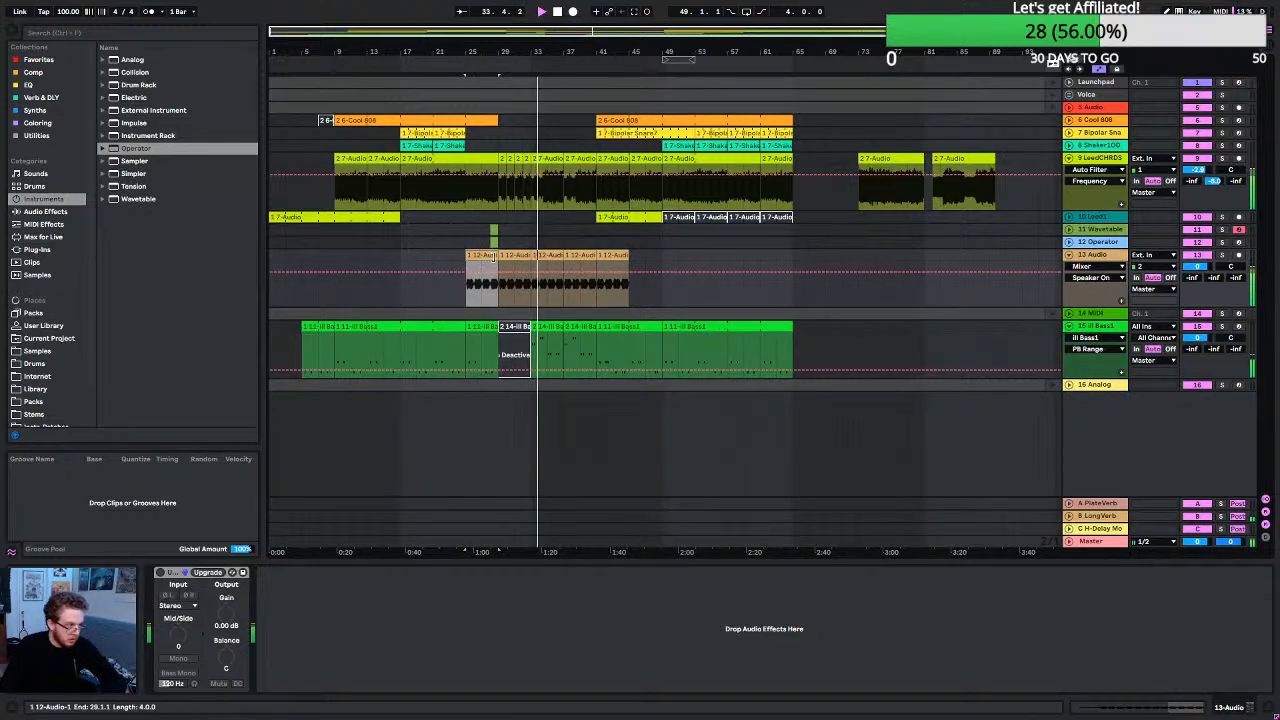
key("0")
left_click(516, 262)
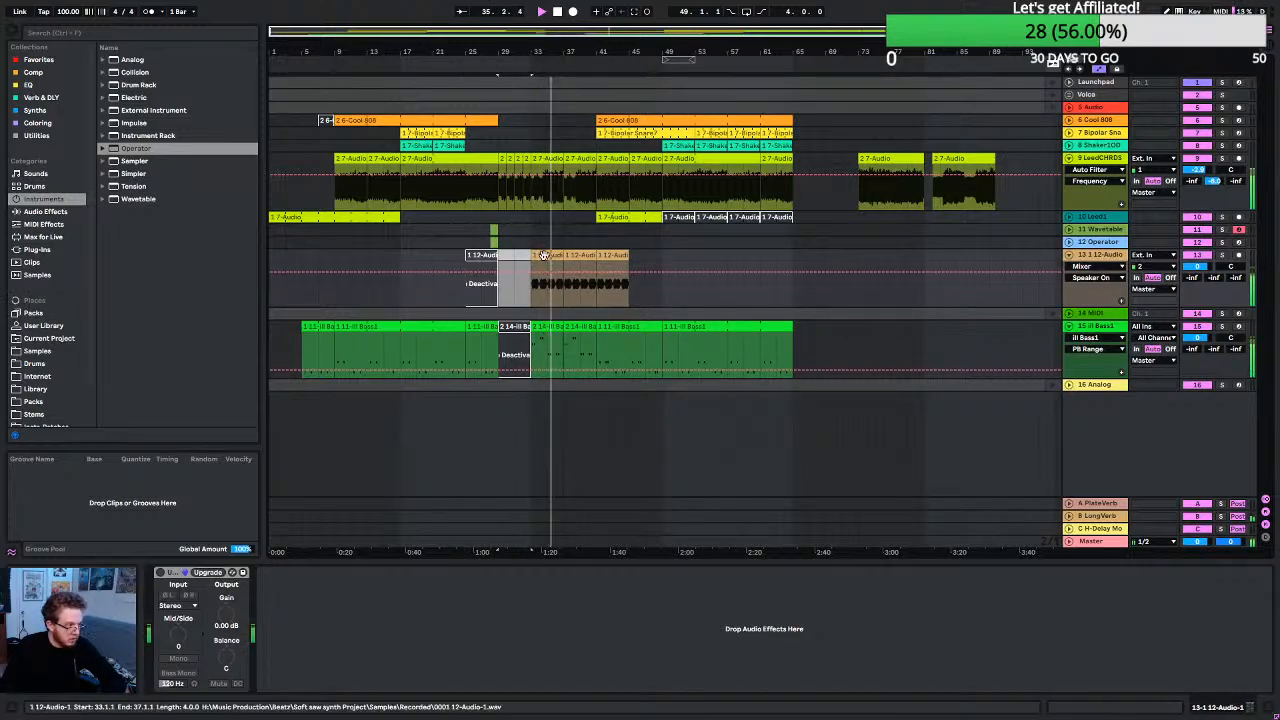
left_click(544, 255)
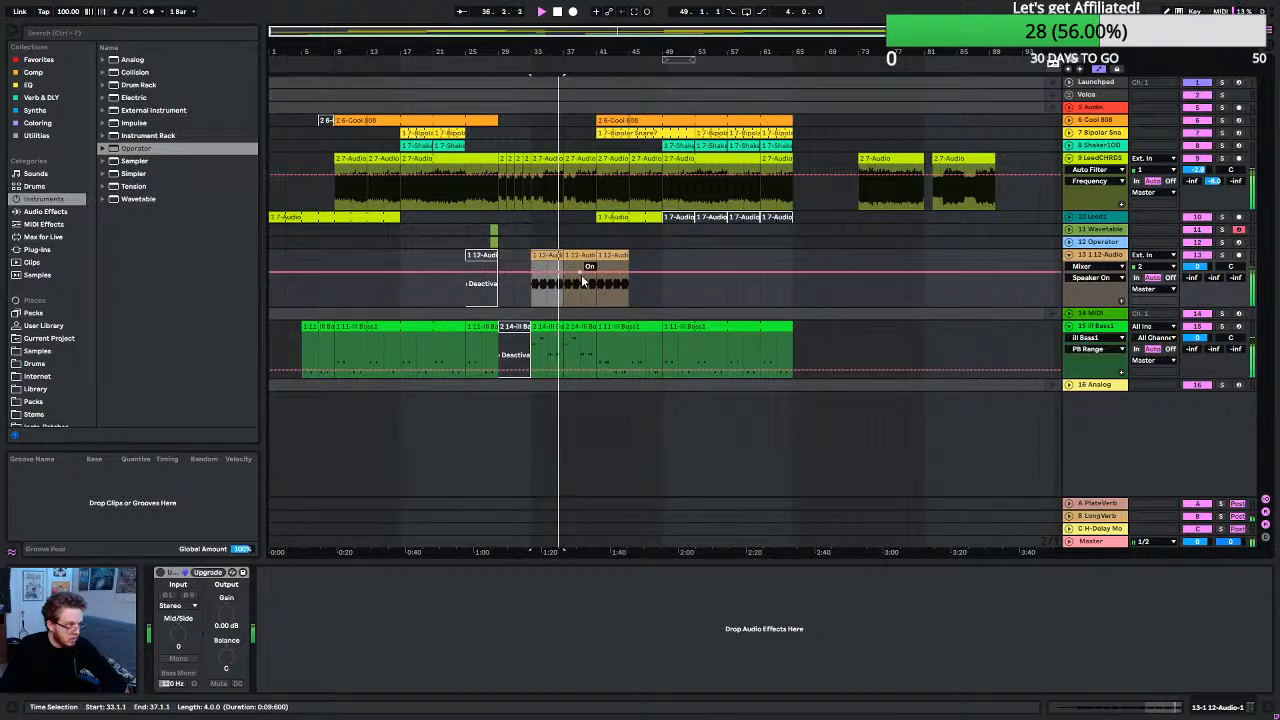
key("0")
left_click(583, 262)
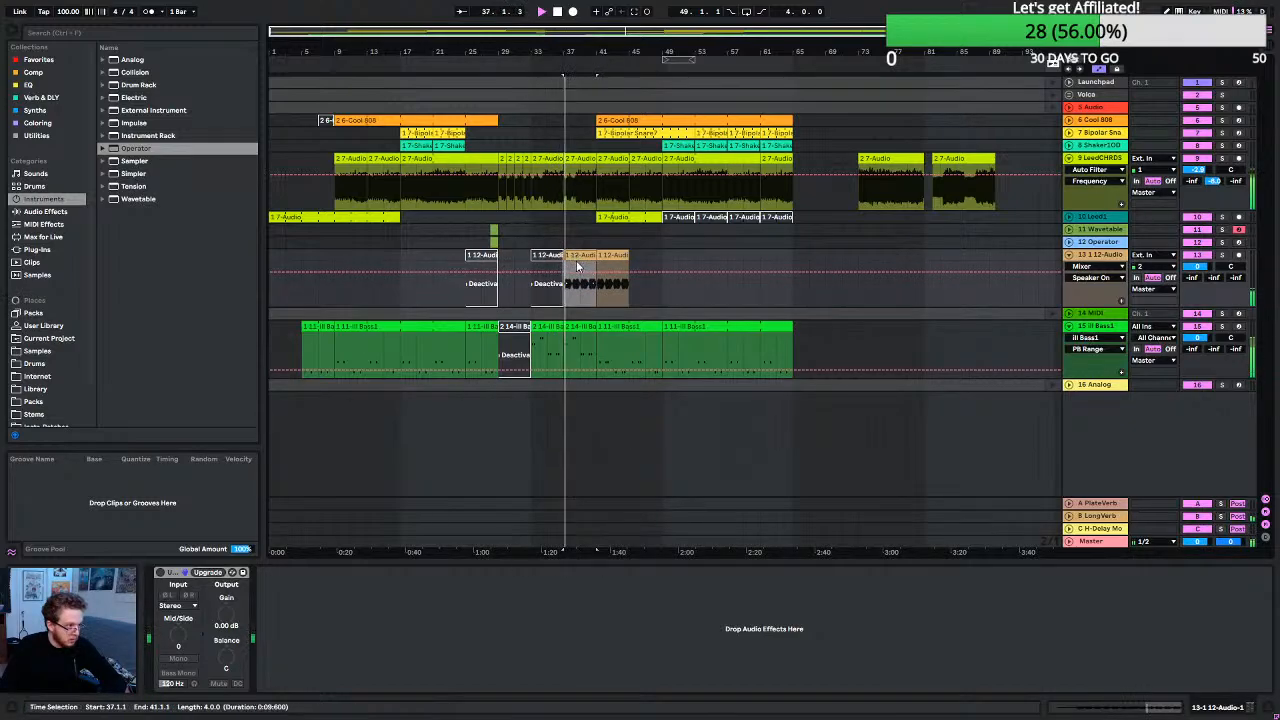
key("0")
Duplicate the 12-Audio clip at bar 41 to bar 45 and deactivate the Lead1 clip from bar 41 to 49.
left_click(604, 268)
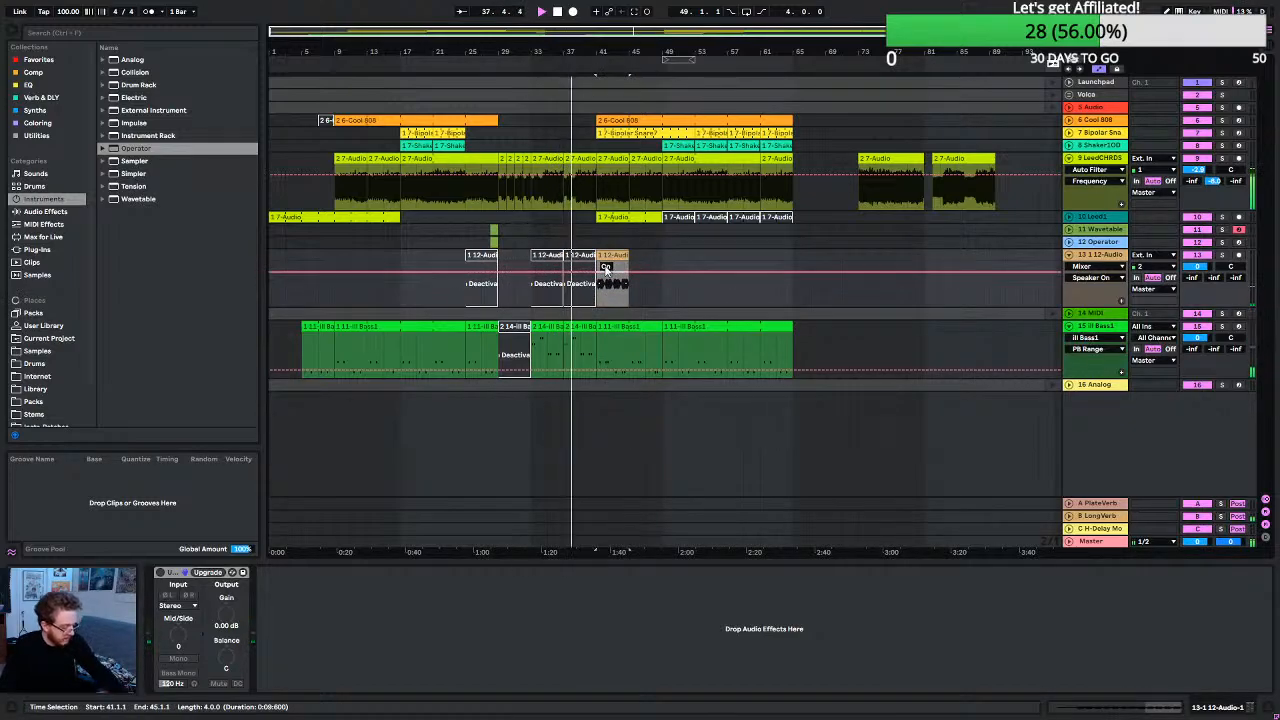
key("ctrl+d")
left_click(638, 218)
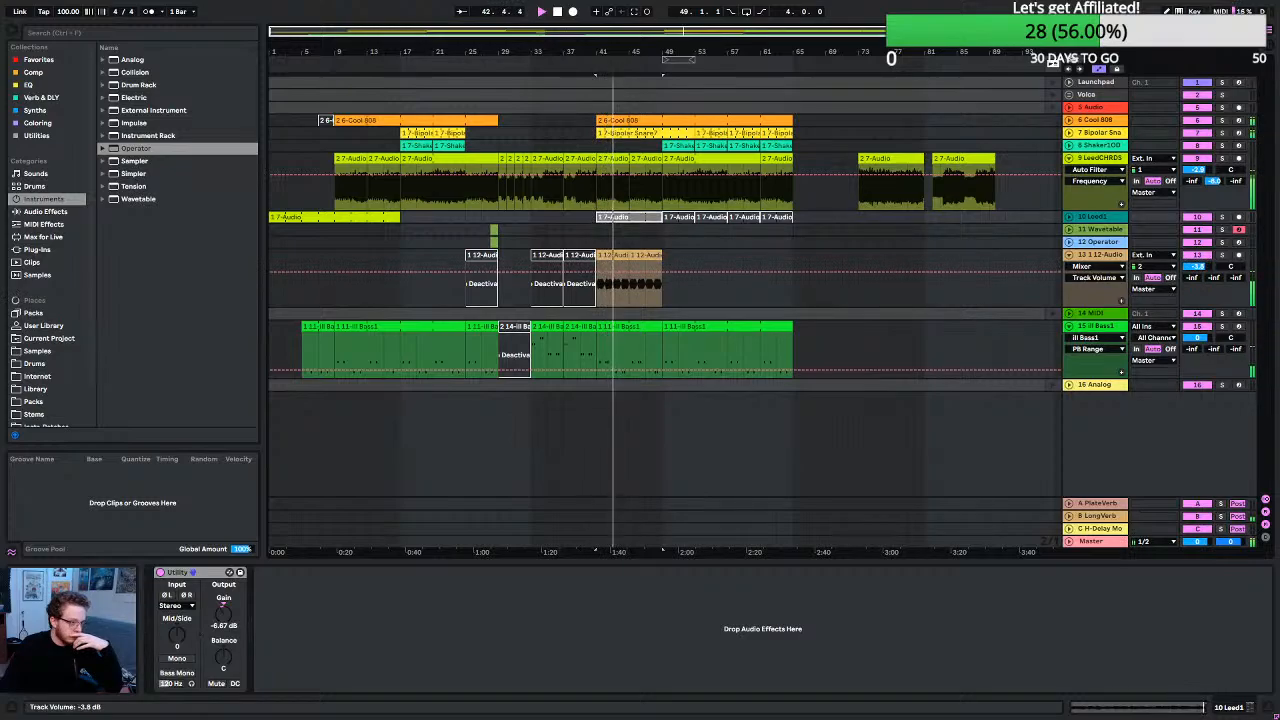
Set the 12-Audio track's volume to -3.8 dB, then fold it and the ill Bass1 track.
left_click_drag(1198, 266, 1200, 274)
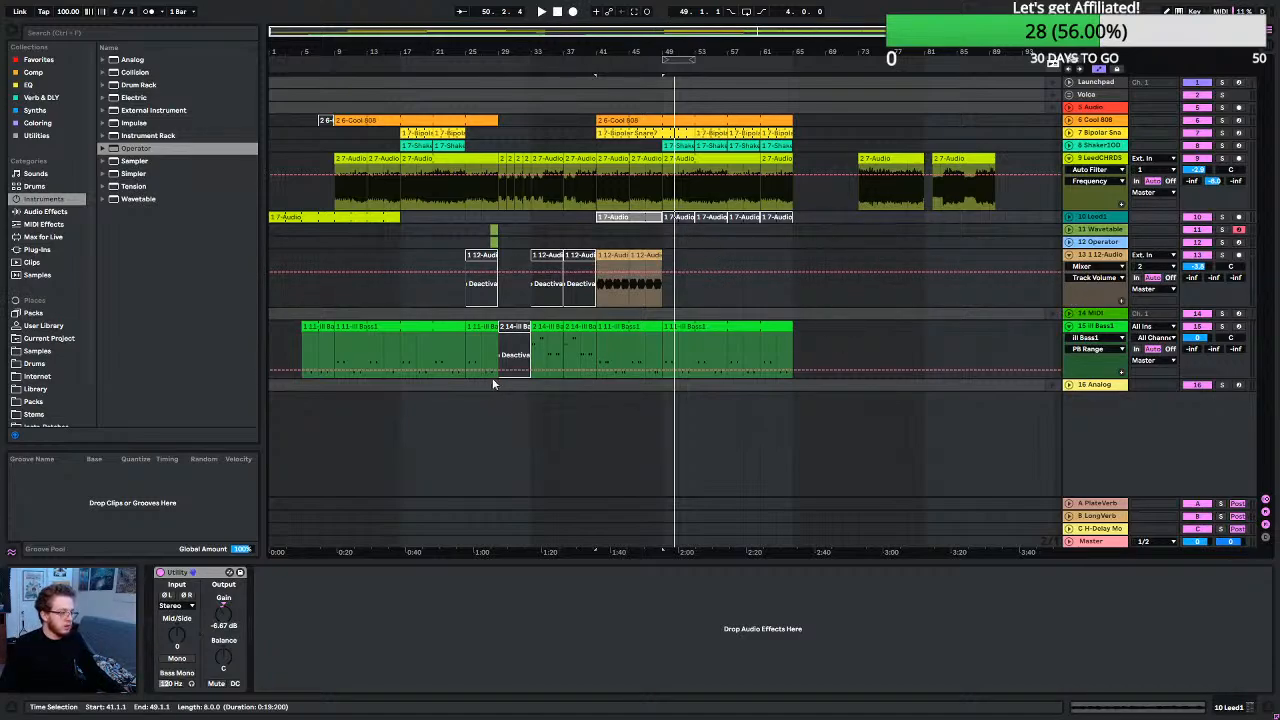
left_click(1070, 257)
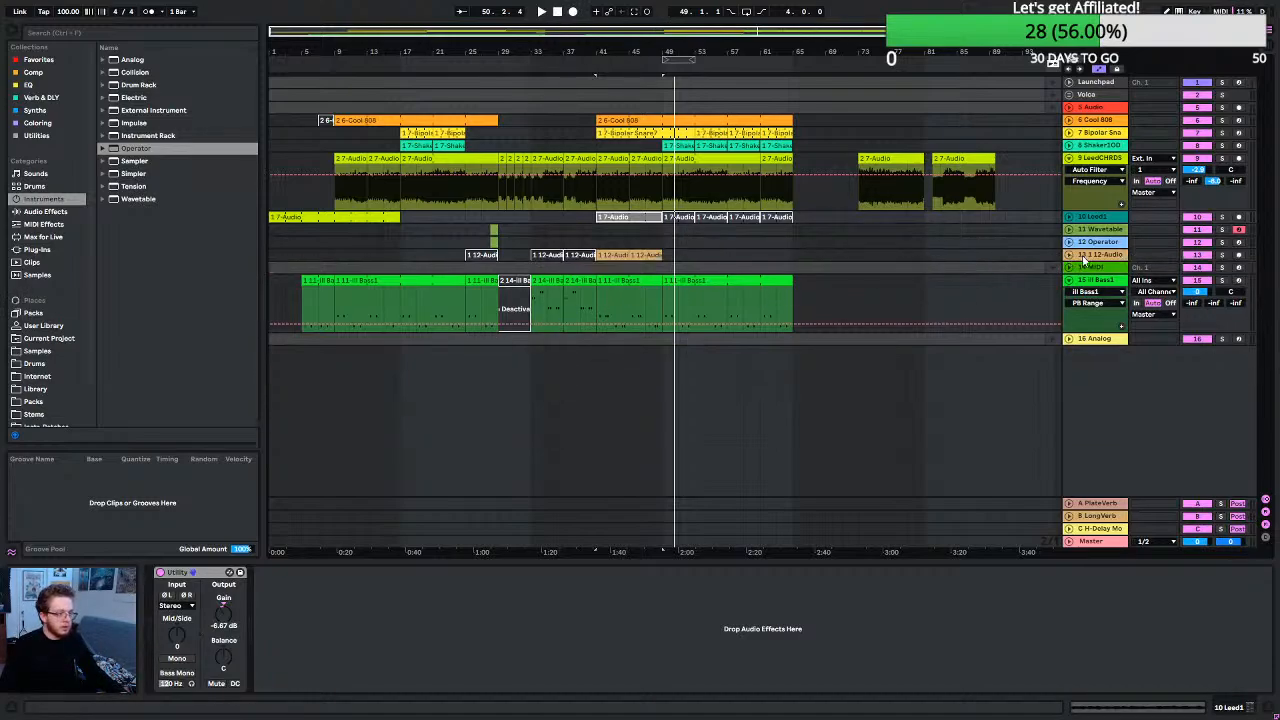
left_click(1069, 281)
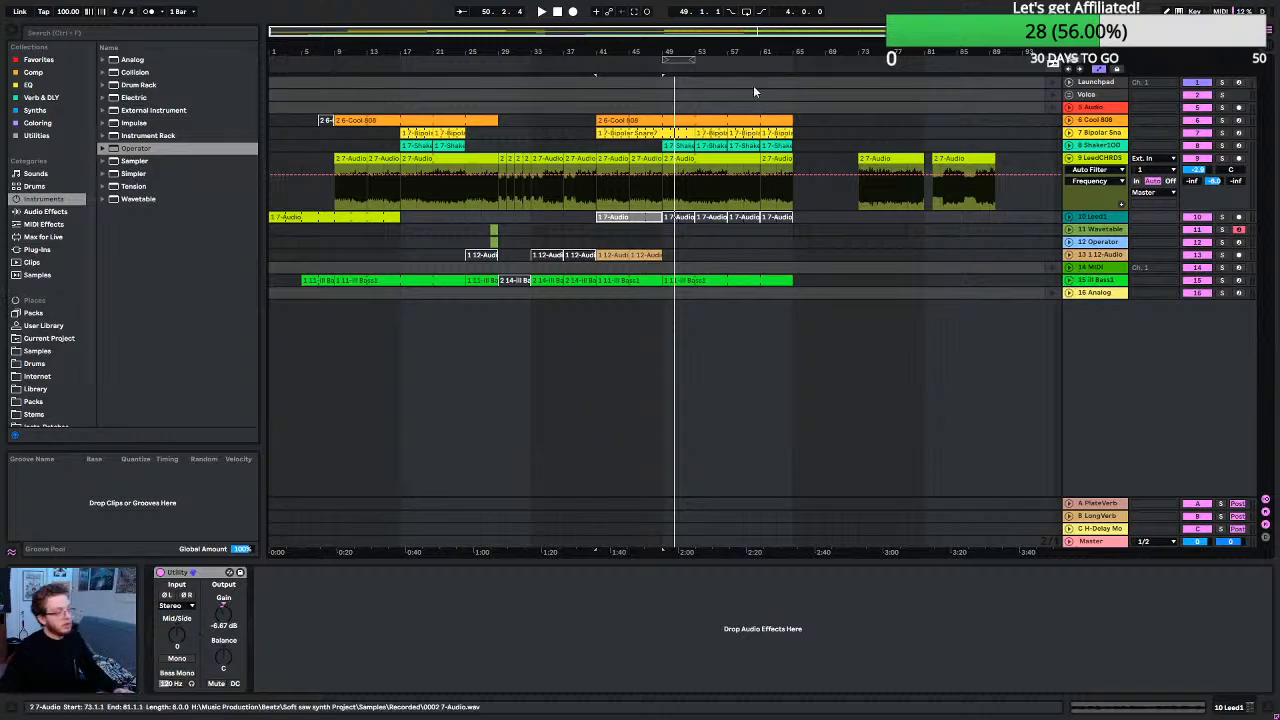
scroll(574, 280, "up", 5)
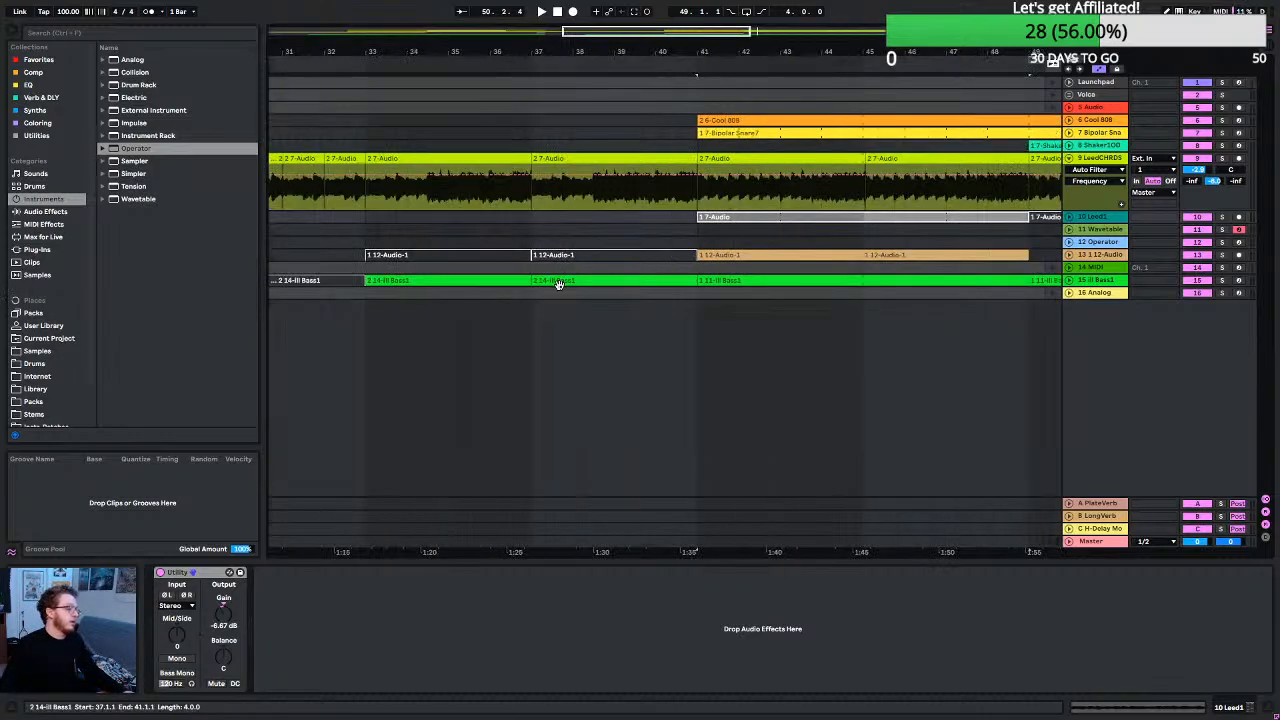
scroll(552, 288, "down", 5)
scroll(509, 290, "up", 5)
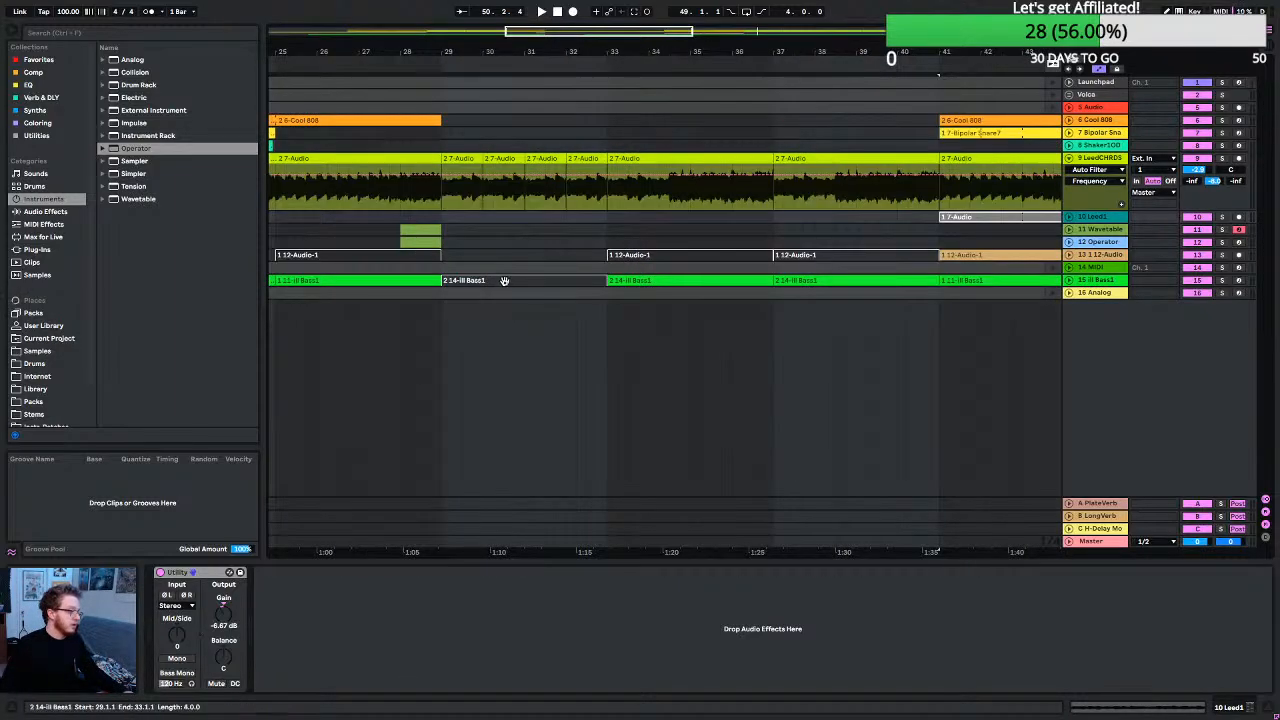
scroll(510, 280, "left", 6)
scroll(534, 285, "down", 6)
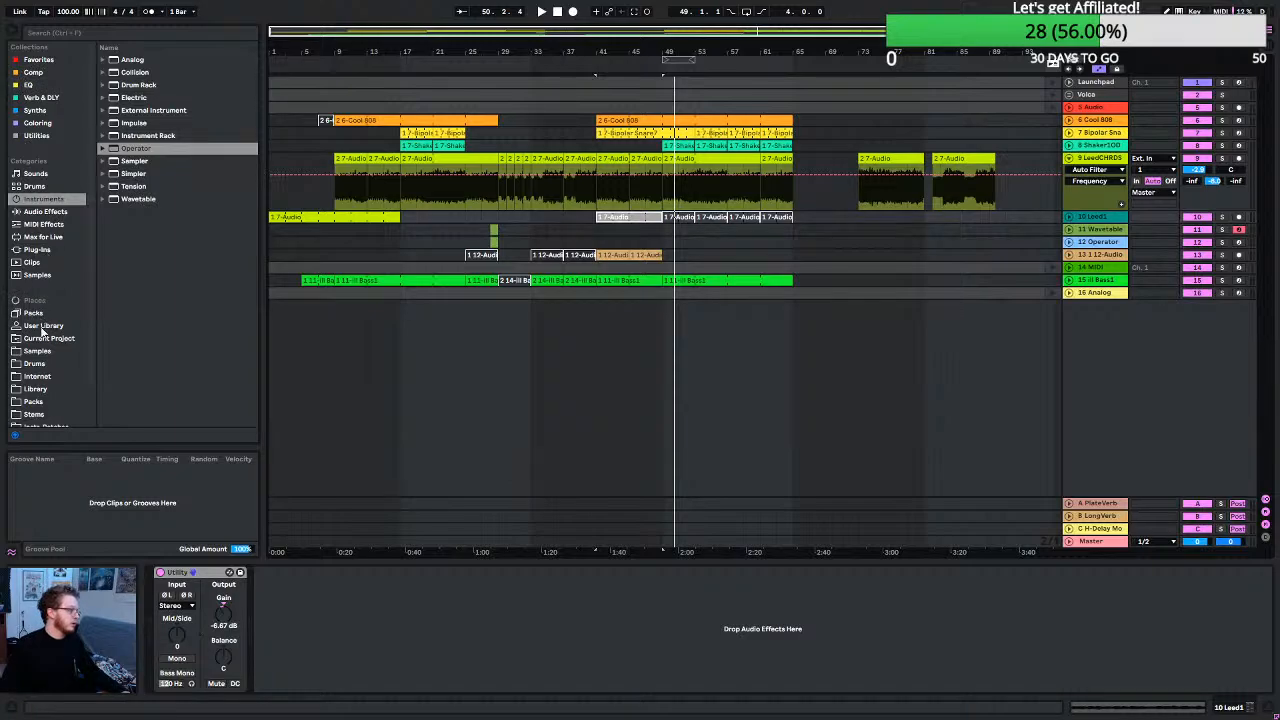
Browse the Drums category and open the Kick folder inside Drum Hits.
left_click(35, 364)
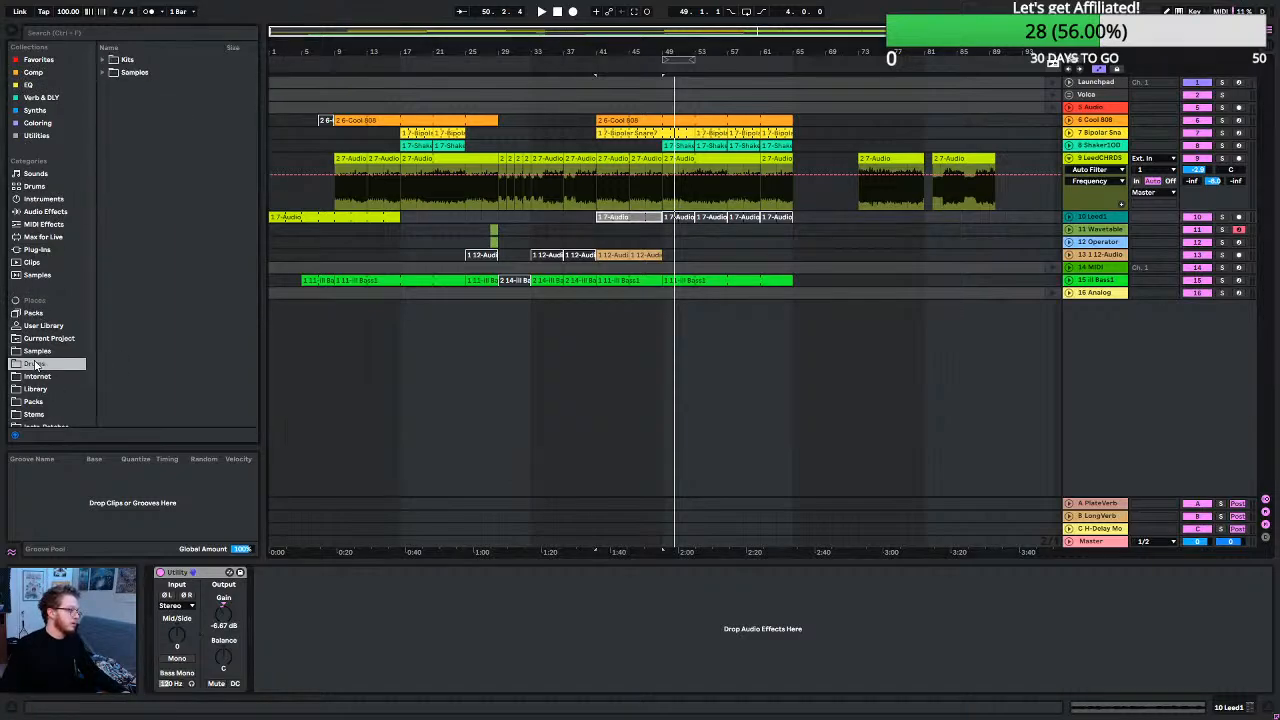
left_click(35, 187)
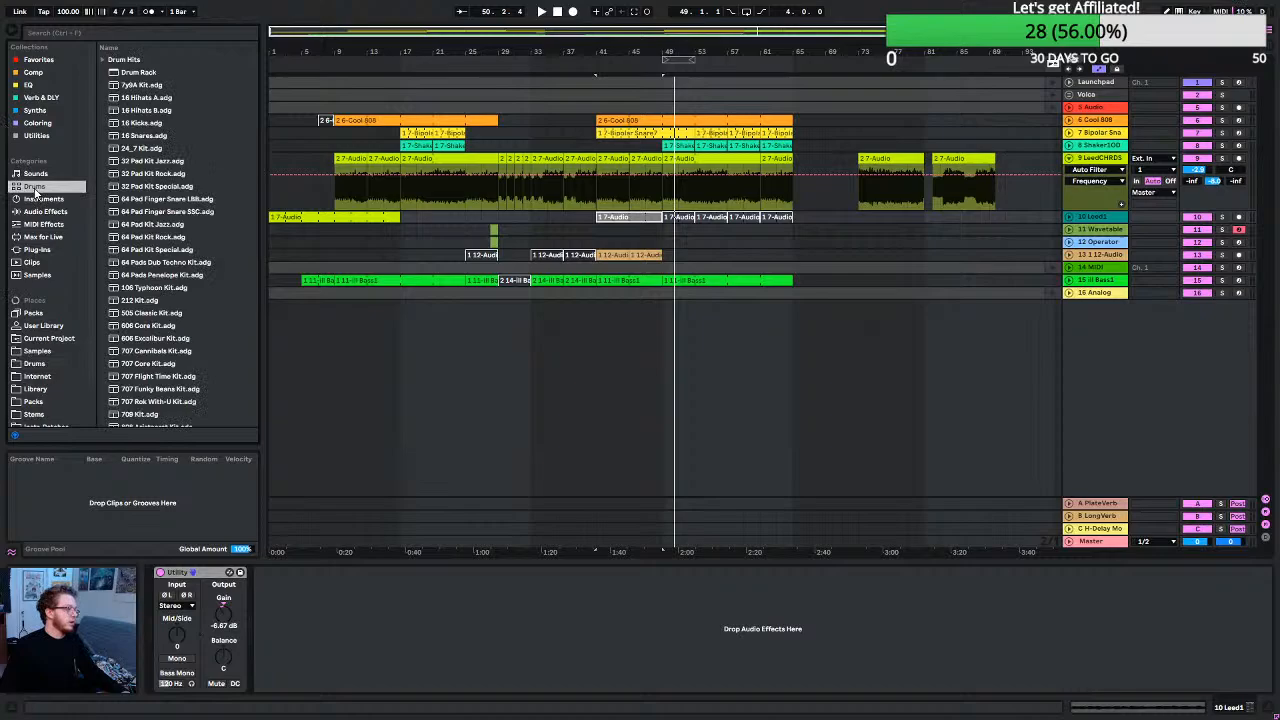
left_click(102, 60)
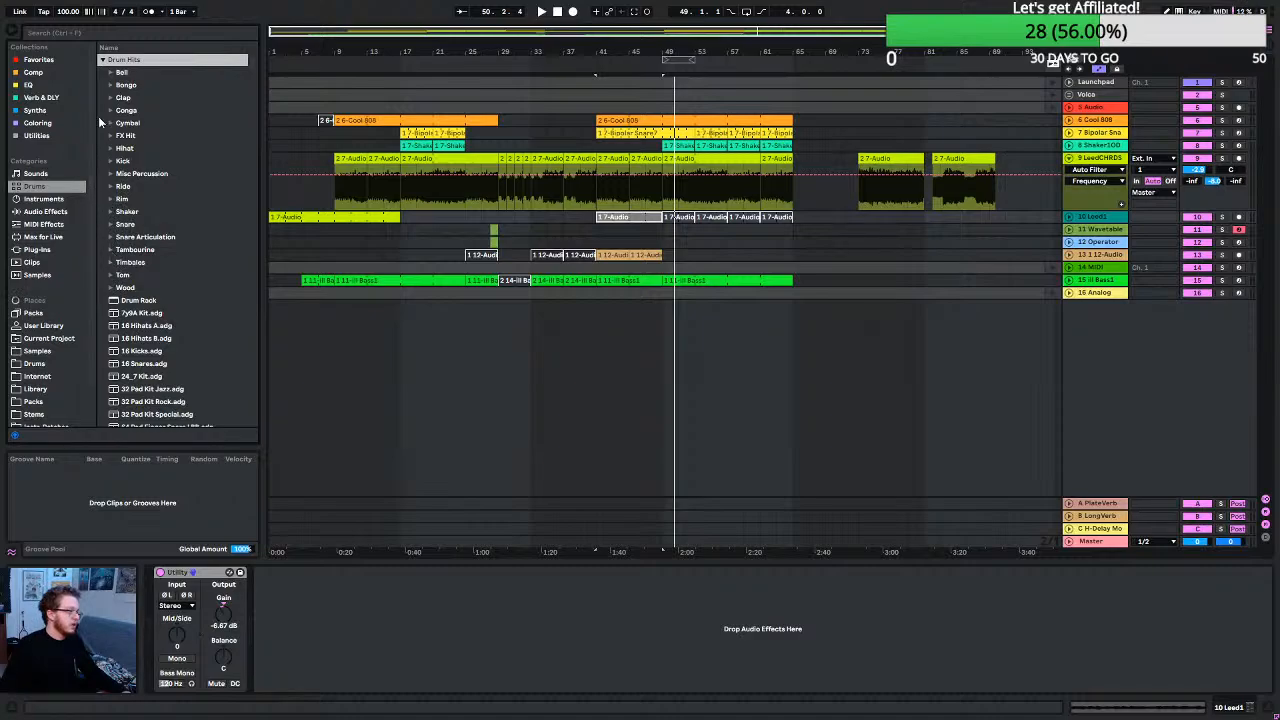
left_click(116, 163)
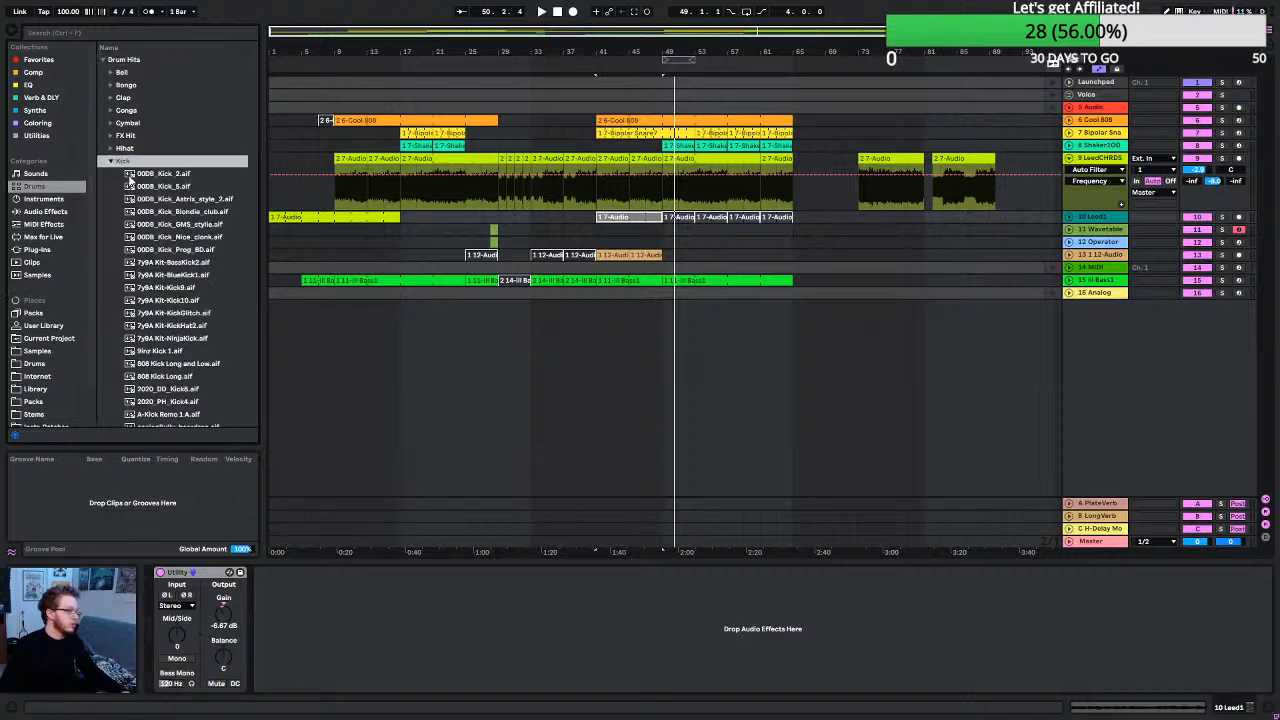
Audition the kick samples one after another from 00DB_Kick_2.aif down to 7y9A Kit-KickHat2.aif.
left_click(175, 174)
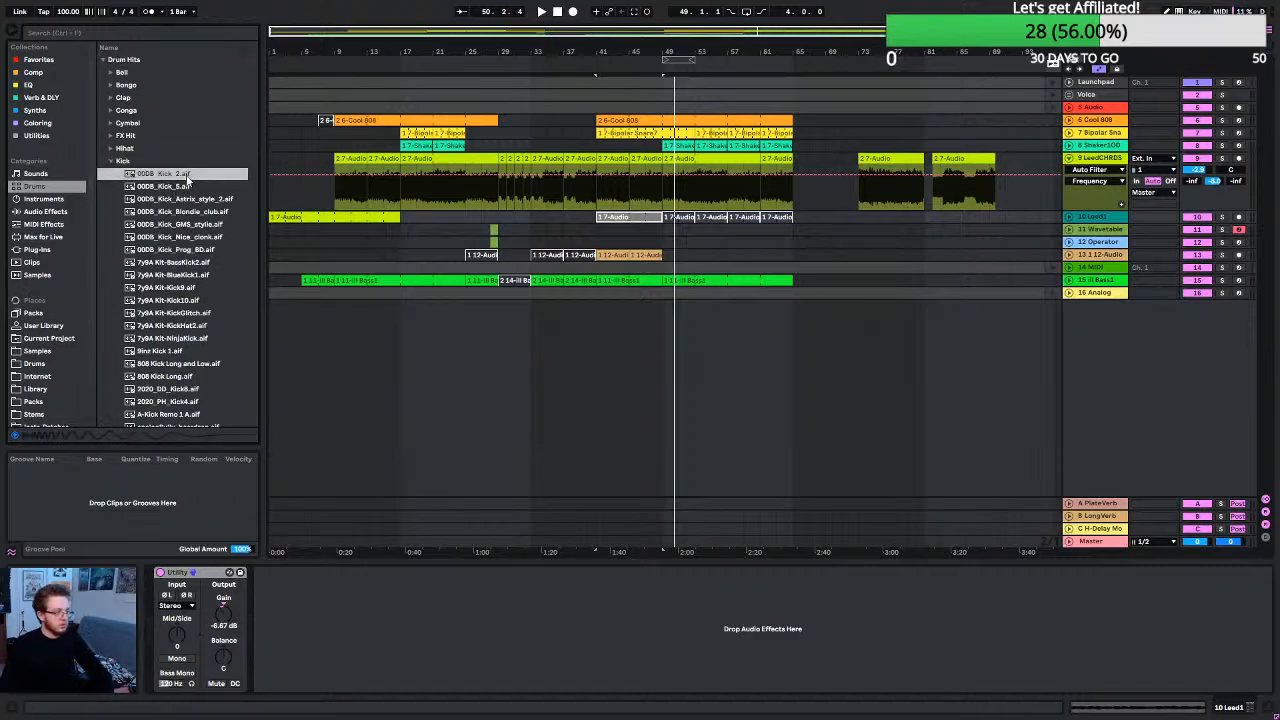
key("Down")
key("Down")
key("Down")
key("Down")
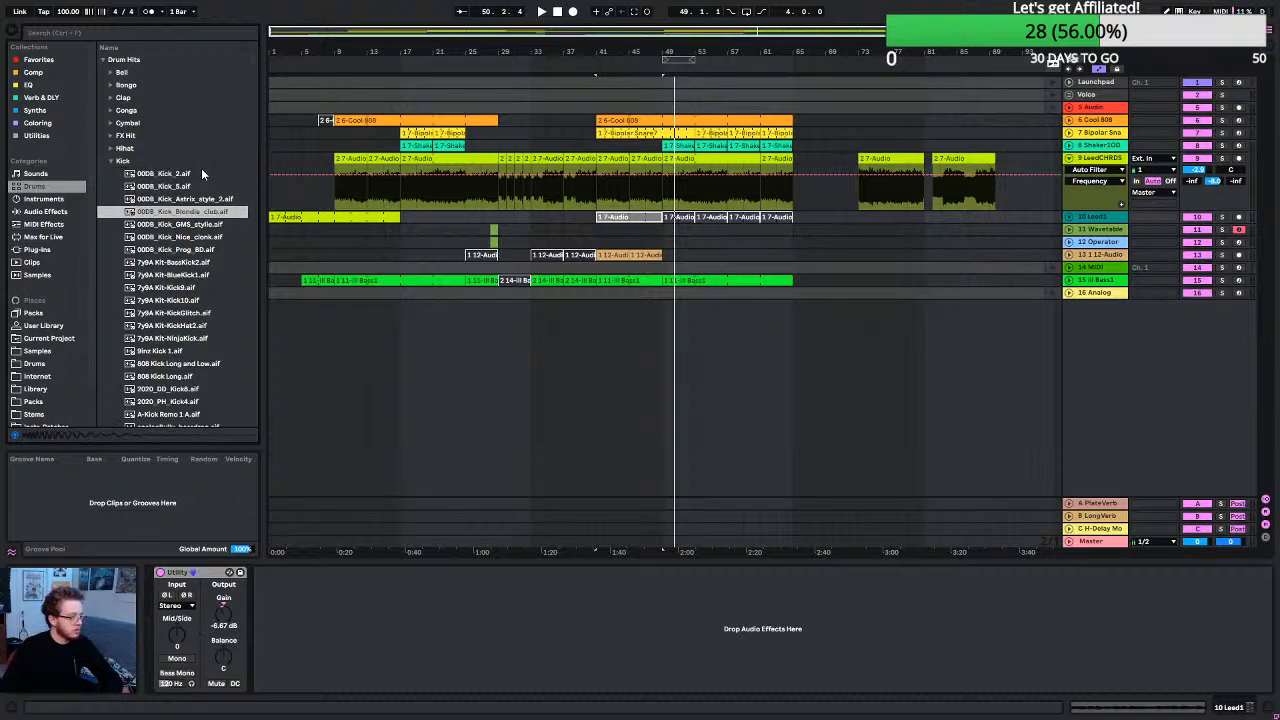
key("Up")
key("Down")
key("Down")
key("Down")
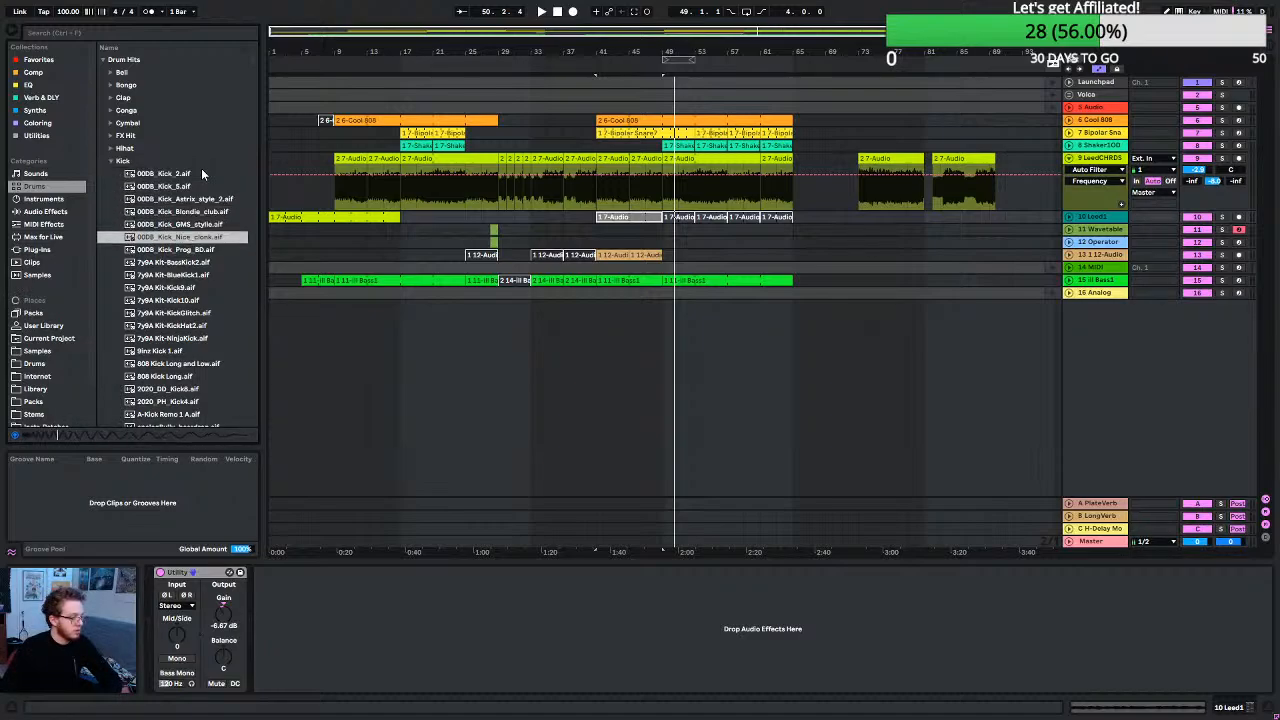
key("Down")
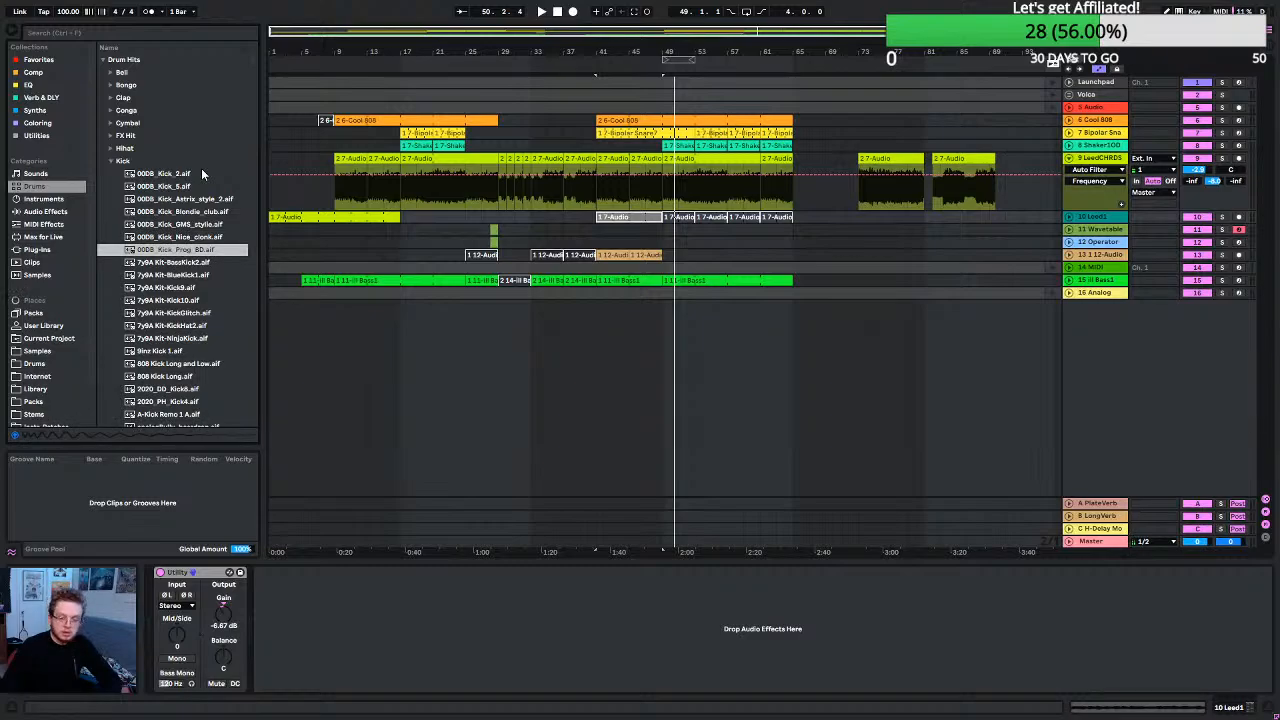
key("Up")
key("Down")
key("Down")
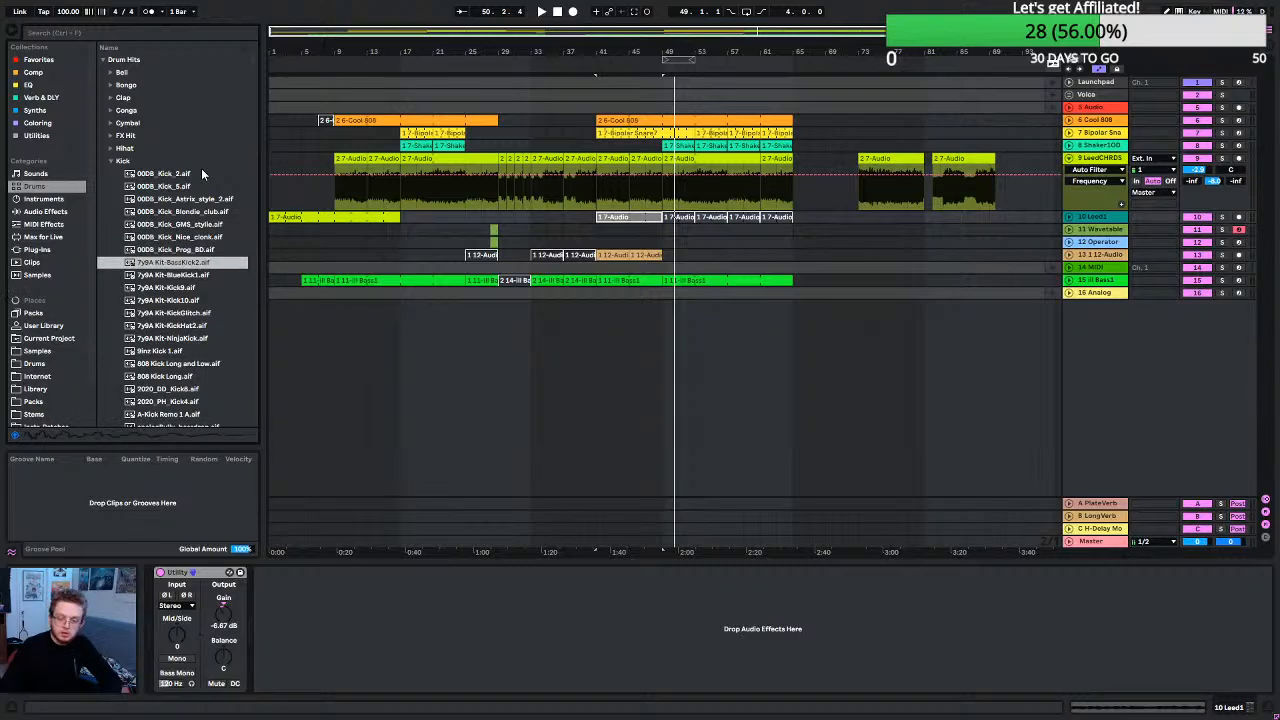
key("Down")
key("Down")
key("Up")
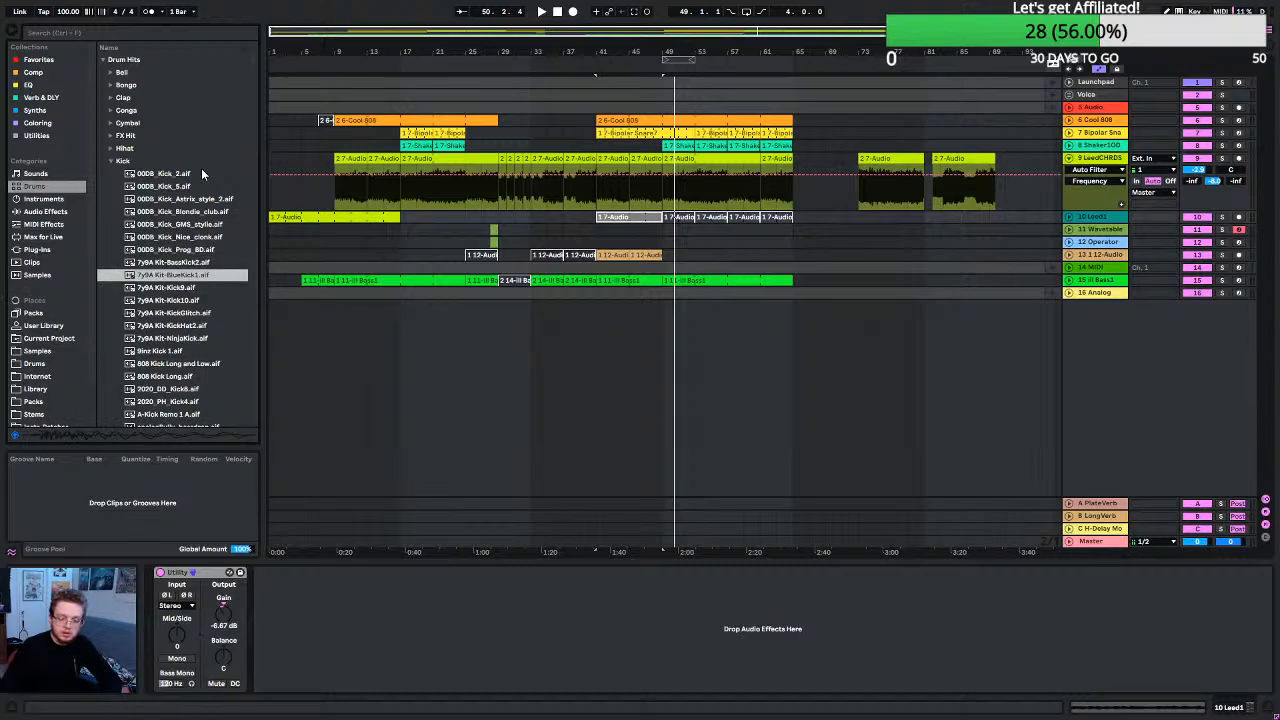
key("Down")
key("Down")
key("Down")
key("Down")
scroll(175, 293, "down", 3)
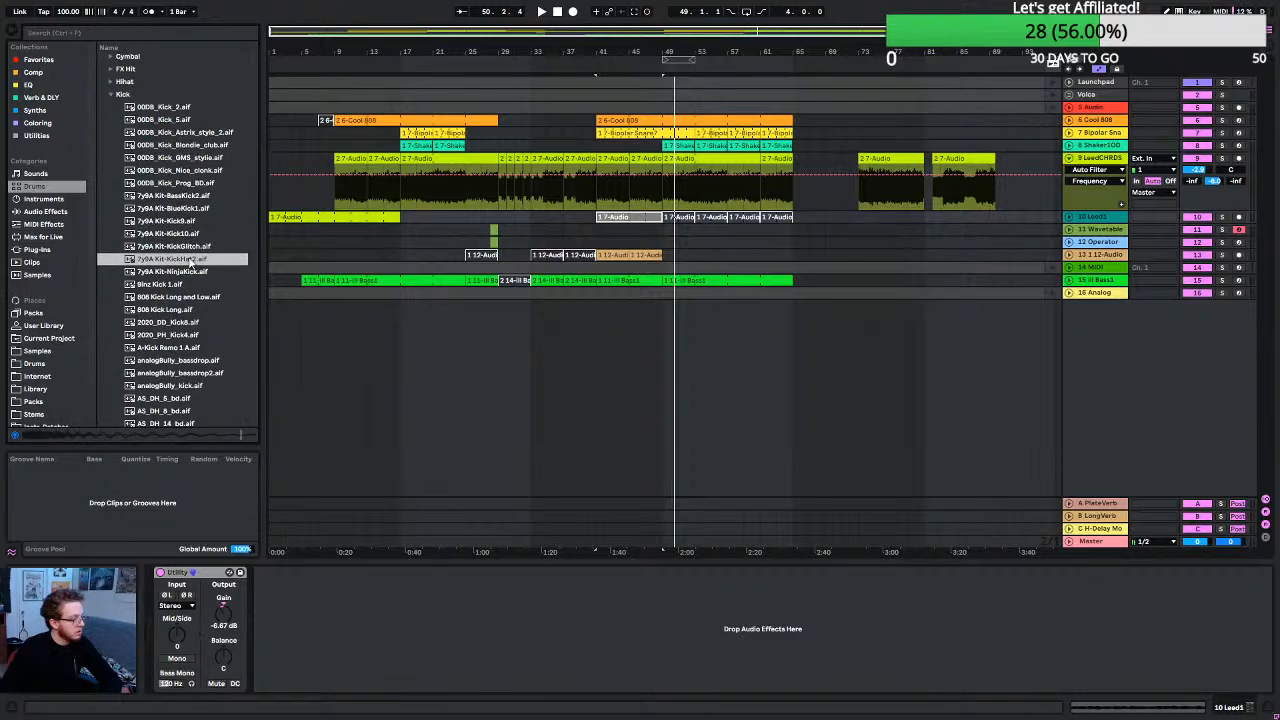
Compare the 808 Kick Long, 808 Kick Long and Low and A-Kick Remo 1 A samples, ending on 808 Kick Long.aif.
left_click(156, 285)
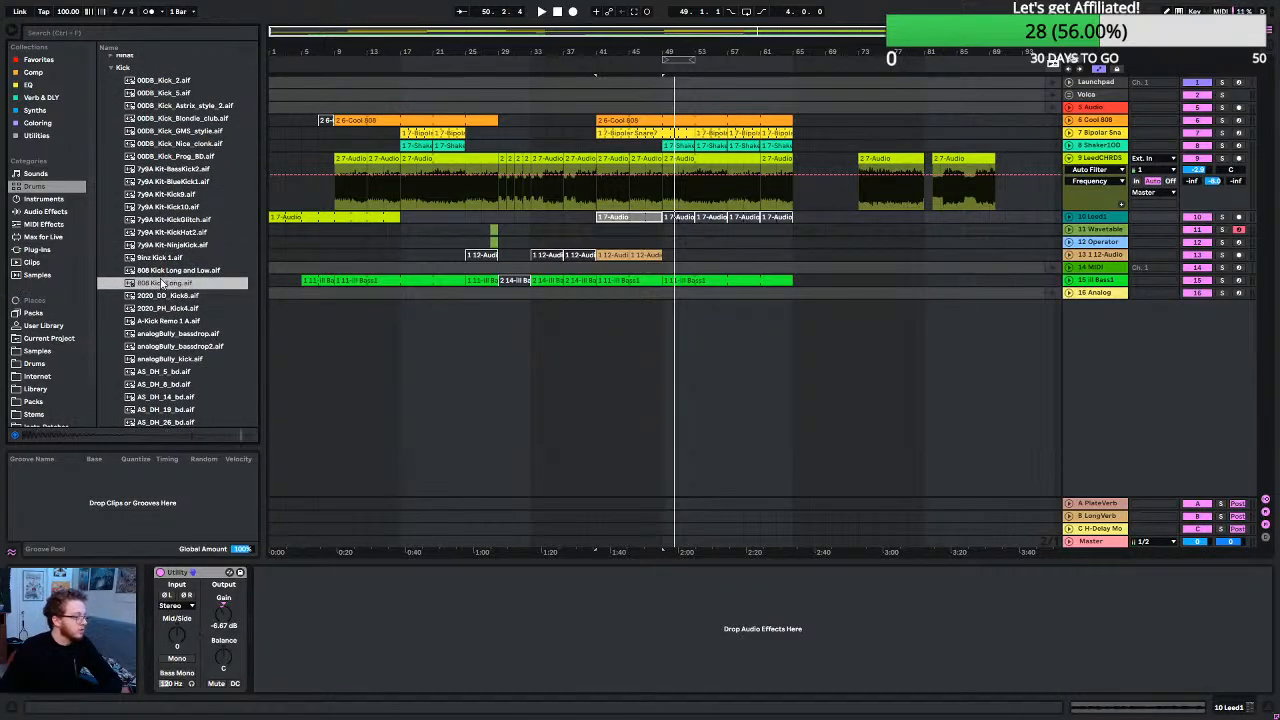
left_click(170, 272)
left_click(177, 286)
left_click(175, 322)
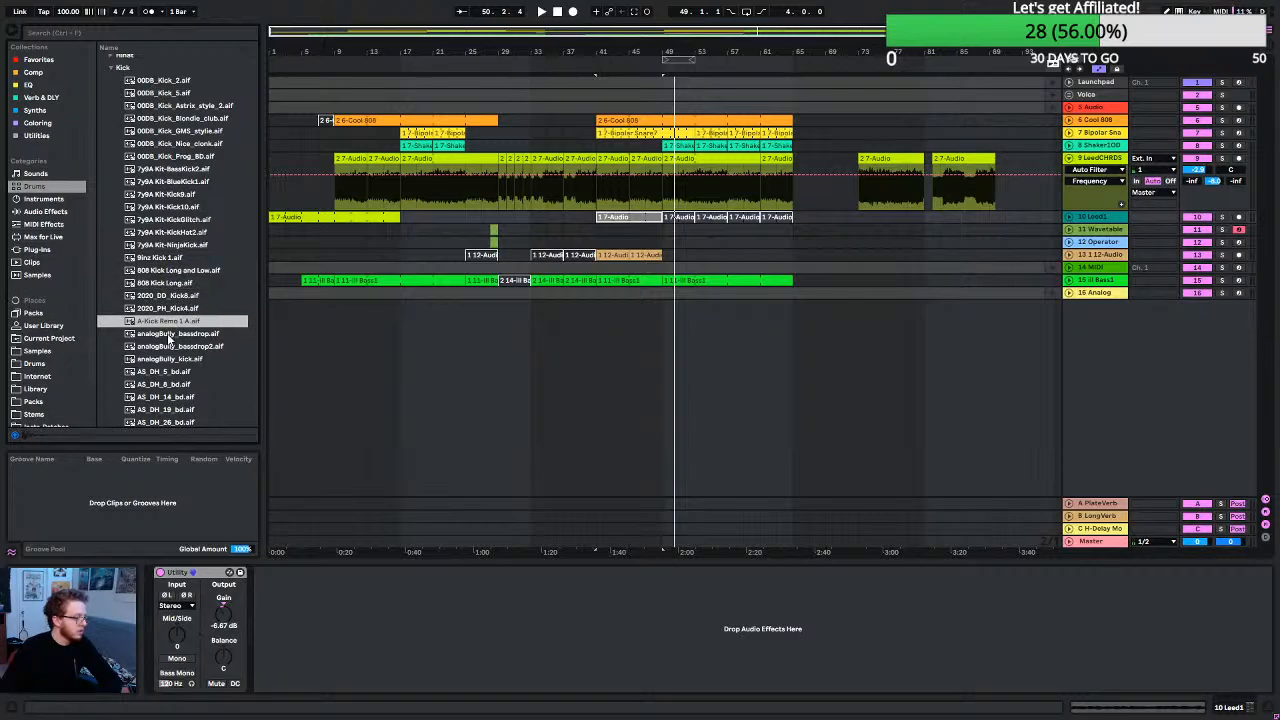
left_click(167, 285)
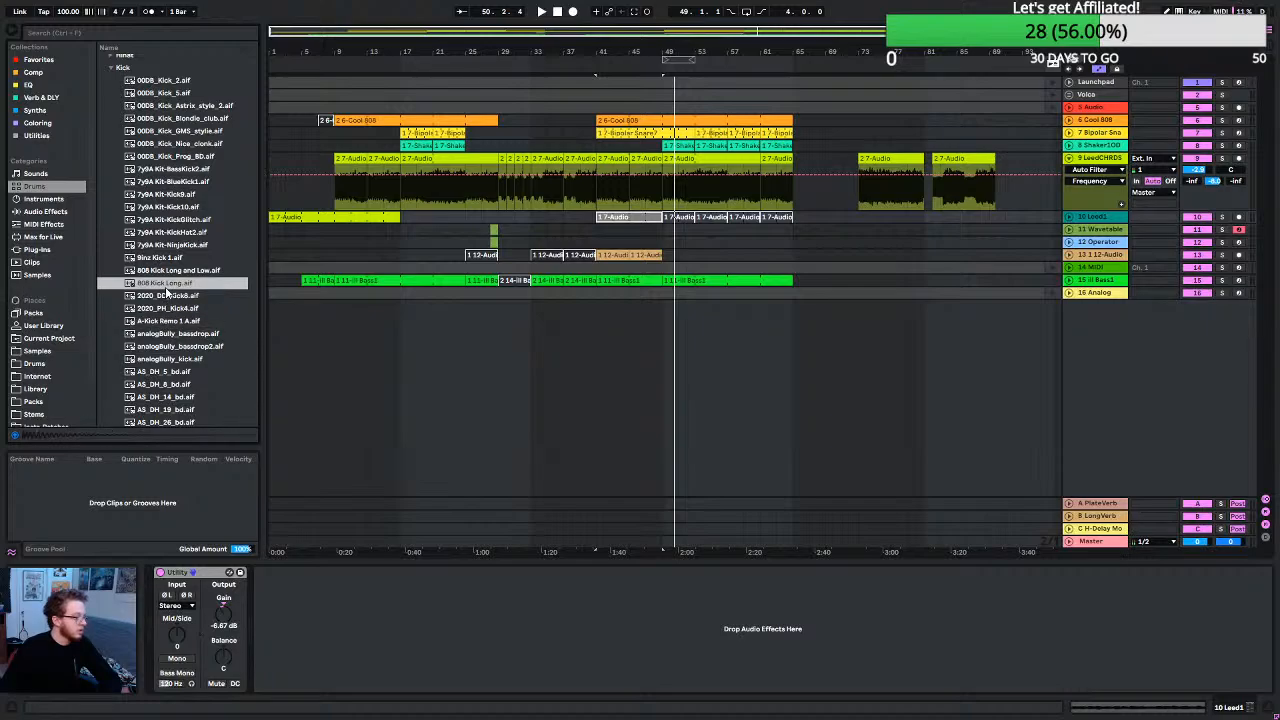
Insert a new audio track below the Lead1 track and unfold the ill Bass1 track.
left_click(1099, 218)
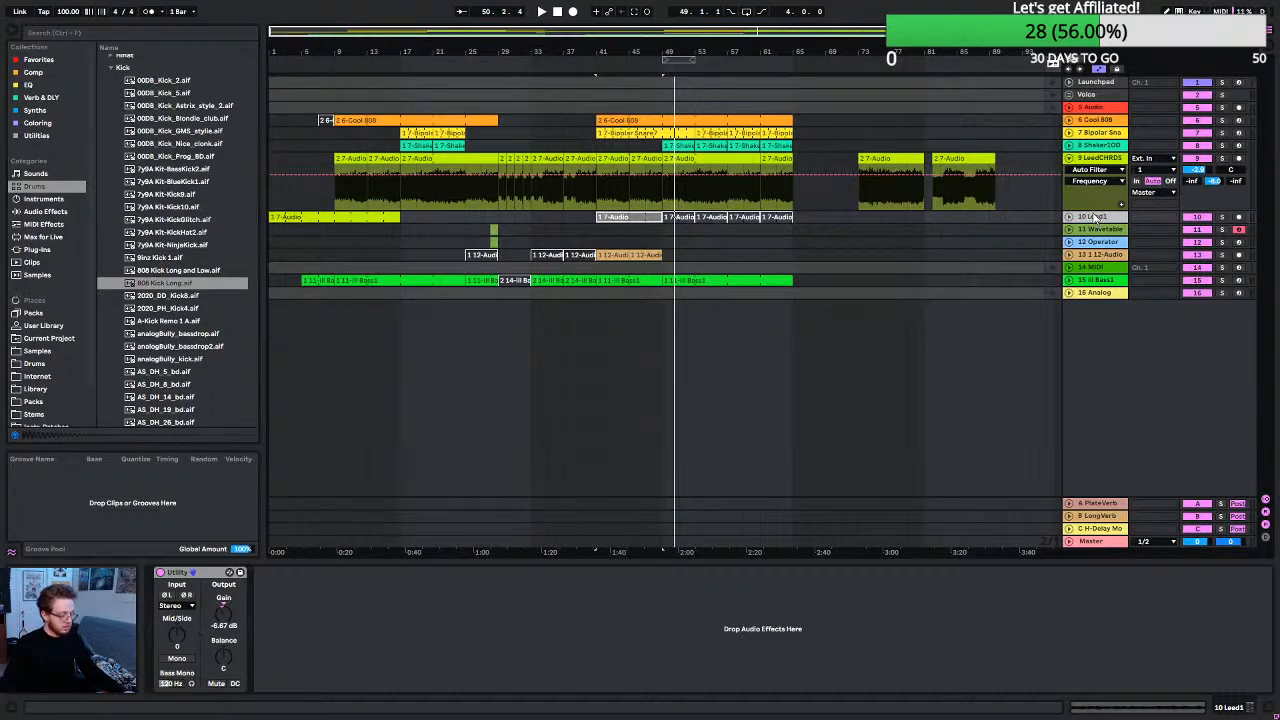
key("ctrl+t")
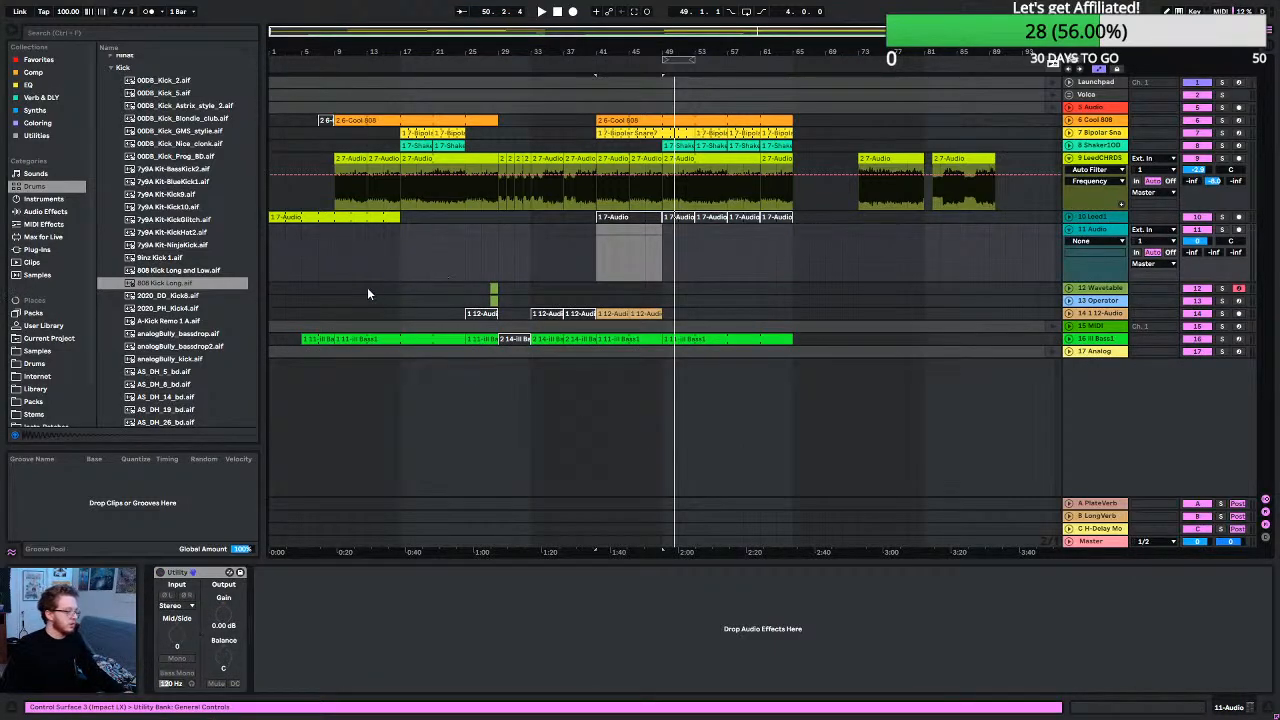
left_click(1069, 339)
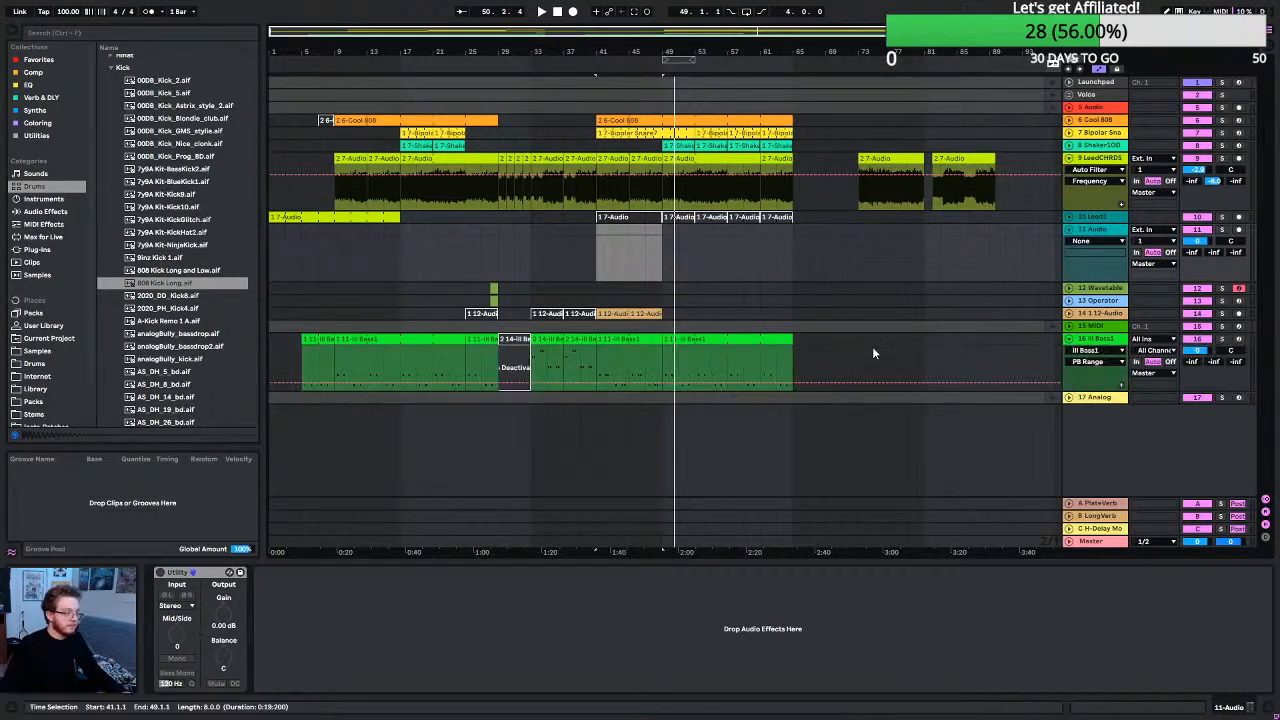
Place the 808 Kick Long.aif sample on the new audio track at 8.4.1, just before bar 9.
scroll(319, 357, "up", 5)
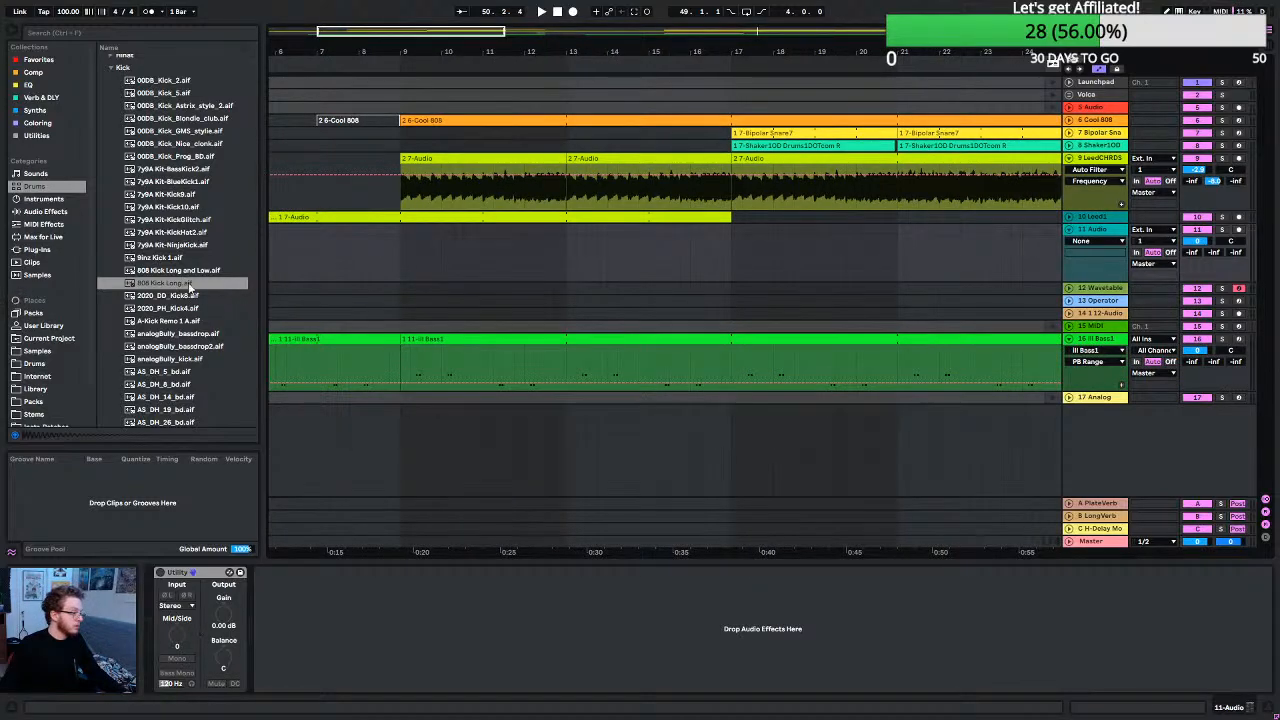
left_click_drag(185, 288, 392, 261)
scroll(380, 266, "up", 2)
scroll(400, 262, "up", 2)
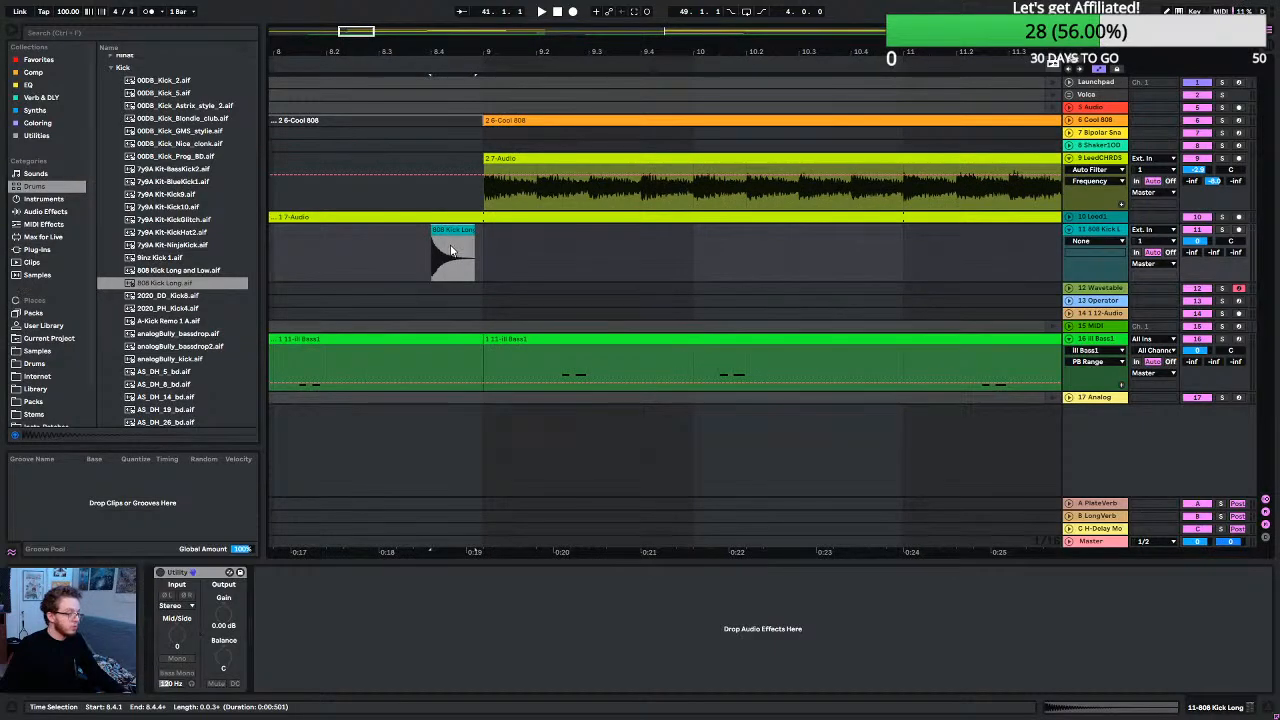
Reverse the 808 Kick Long clip and shift it so that it ends exactly at bar 9.
key("r")
scroll(455, 258, "up", 3)
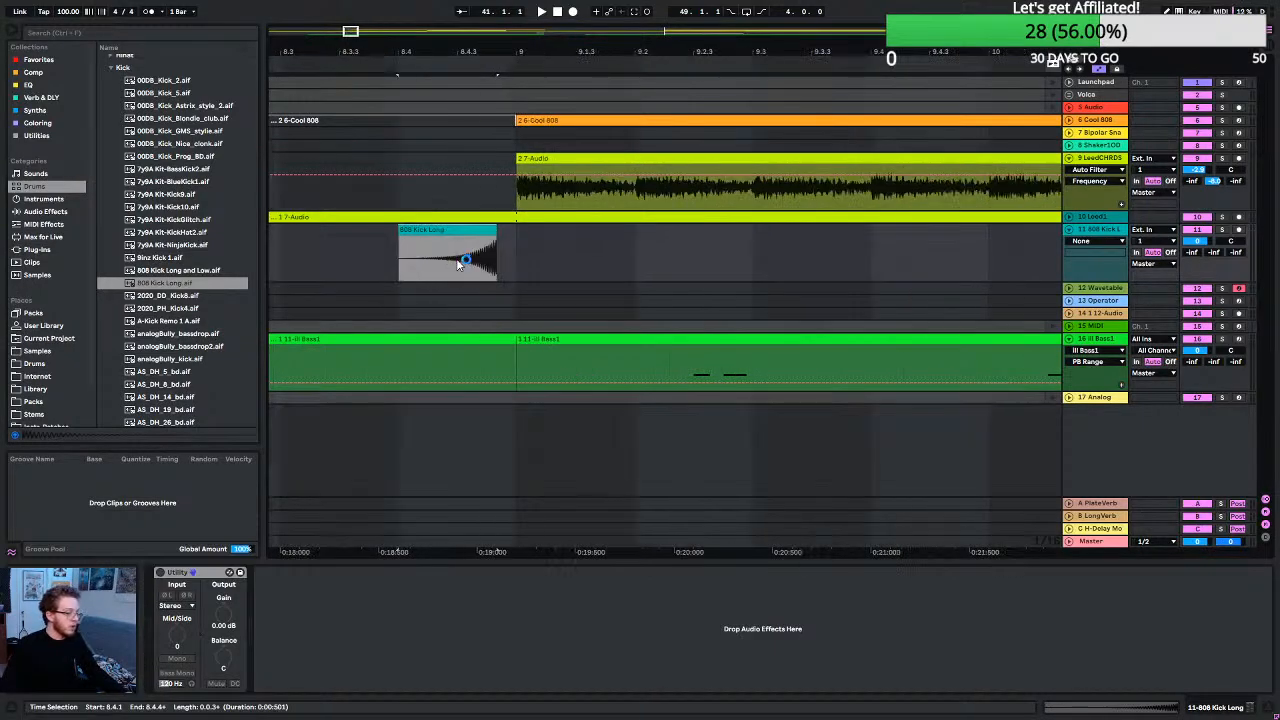
left_click_drag(464, 233, 472, 234)
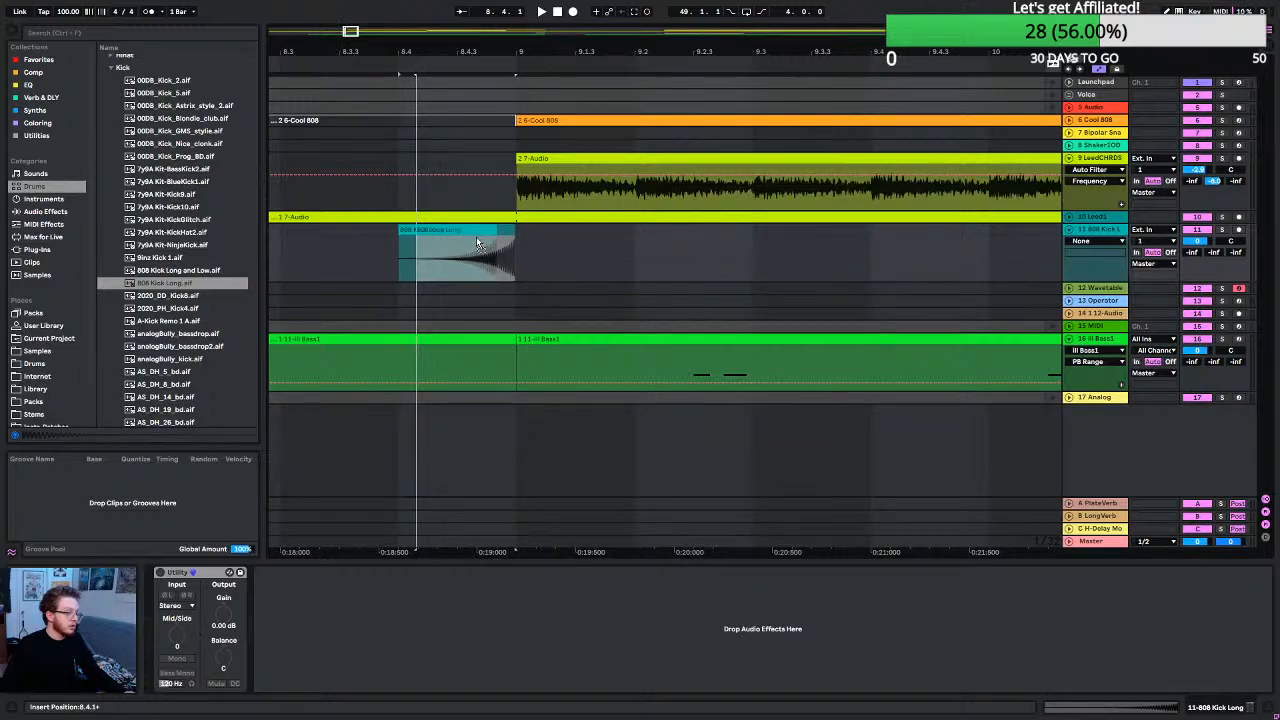
left_click_drag(476, 238, 475, 236)
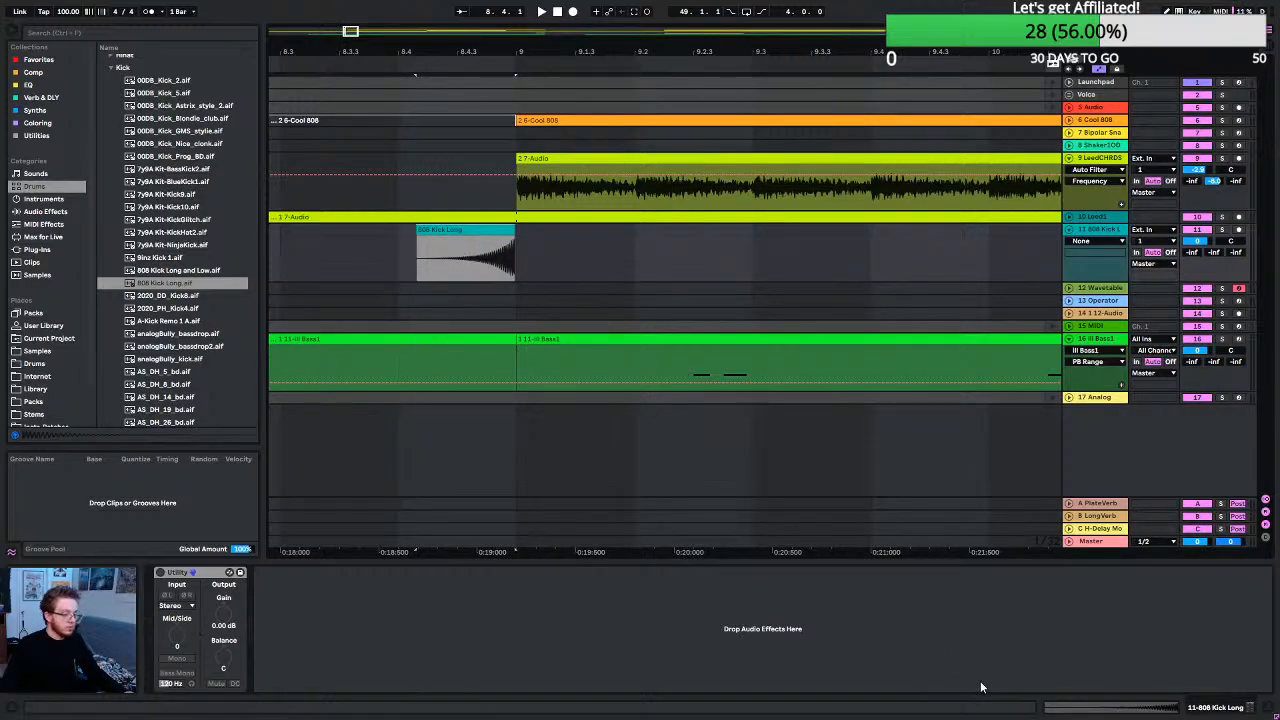
Transpose the reversed kick clip to 4 st and move the shortened clip so it ends at bar 9 again.
key("shift+Tab")
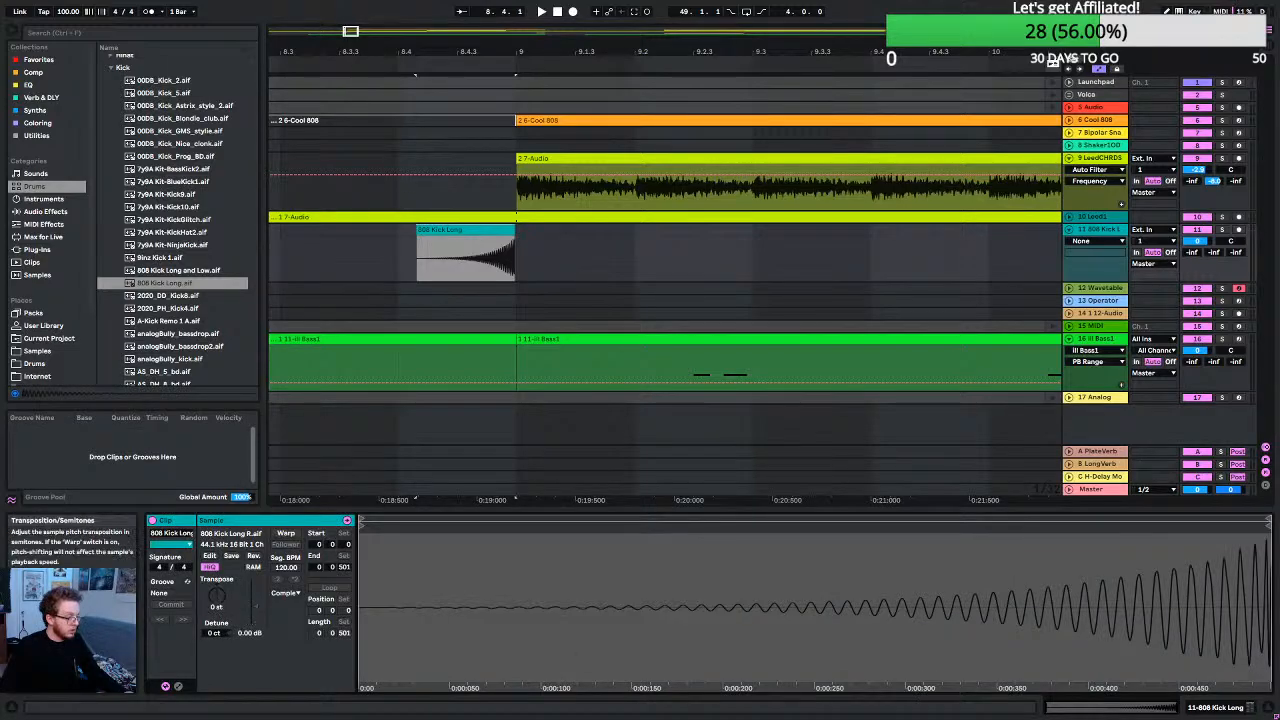
left_click_drag(216, 596, 217, 589)
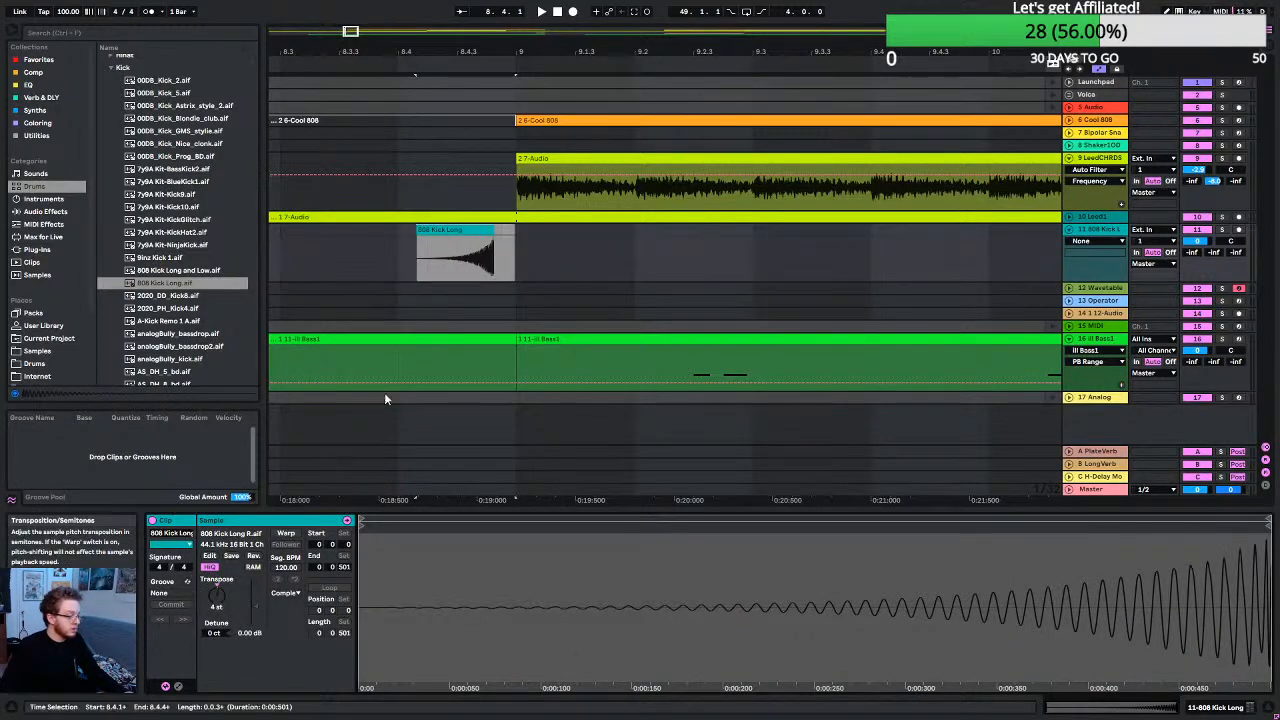
left_click_drag(459, 243, 481, 238)
Play the arrangement from 7.4.3 to hear the reversed kick leading into bar 9.
key("minus")
key("minus")
left_click(340, 270)
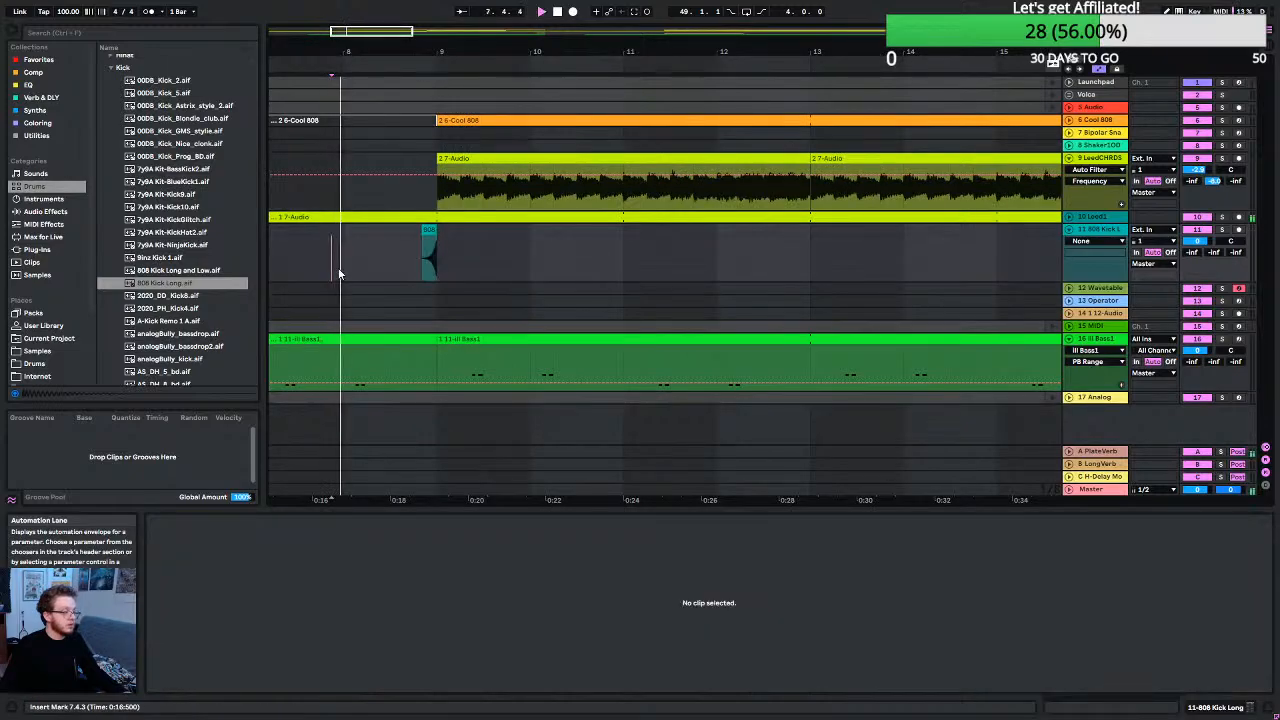
key("space")
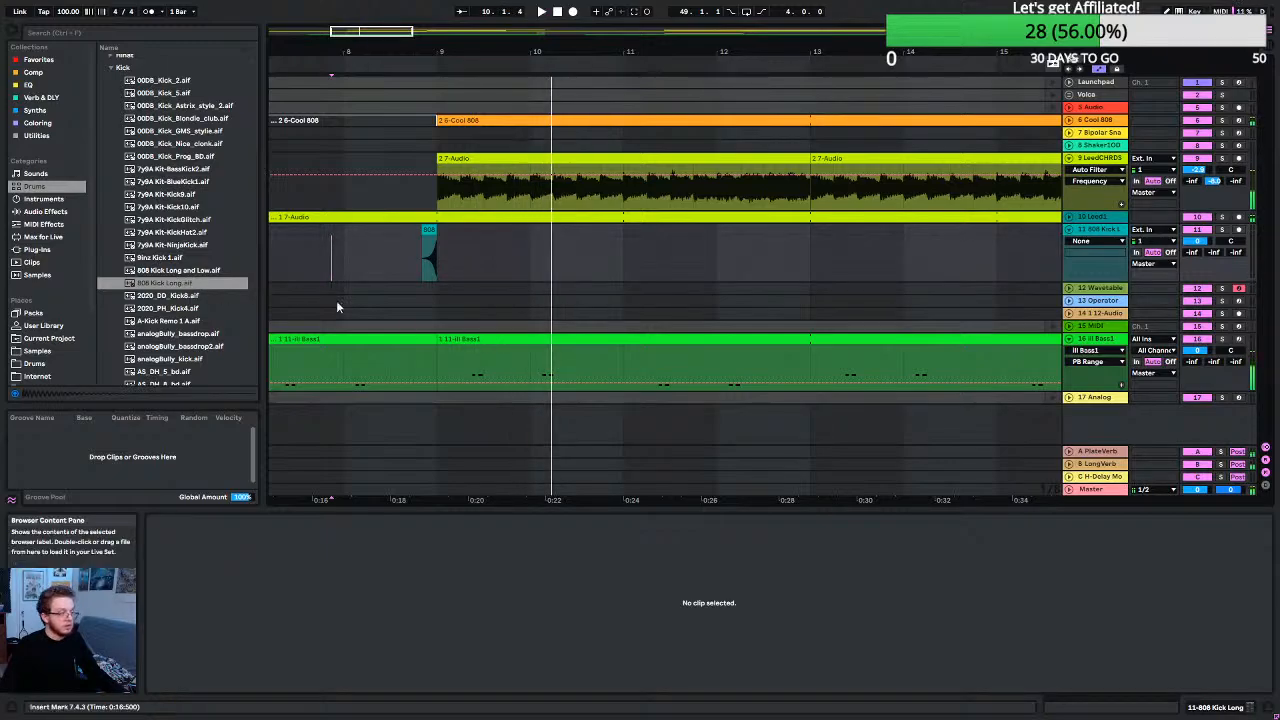
Play the intro from bar 5 through the transition at bar 9 to judge the reversed kick in context.
scroll(430, 320, "up", 10, "ctrl")
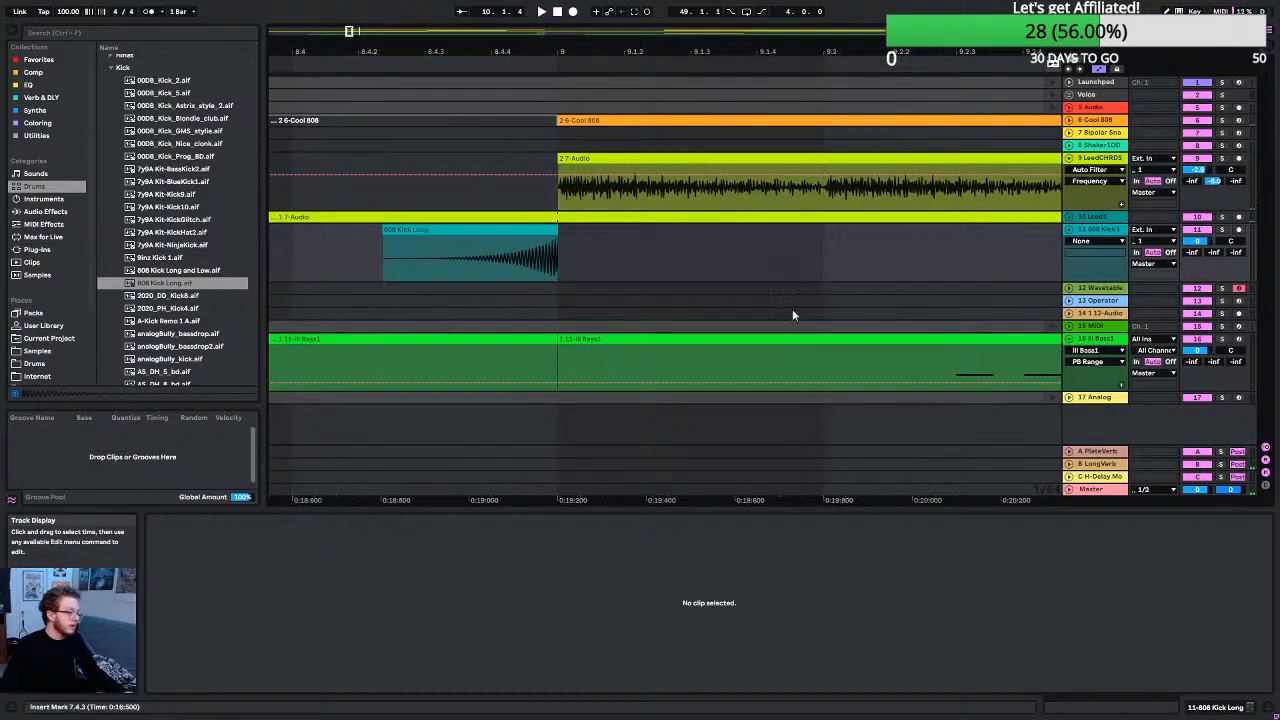
scroll(455, 294, "down", 4, "ctrl")
scroll(448, 299, "down", 4, "ctrl")
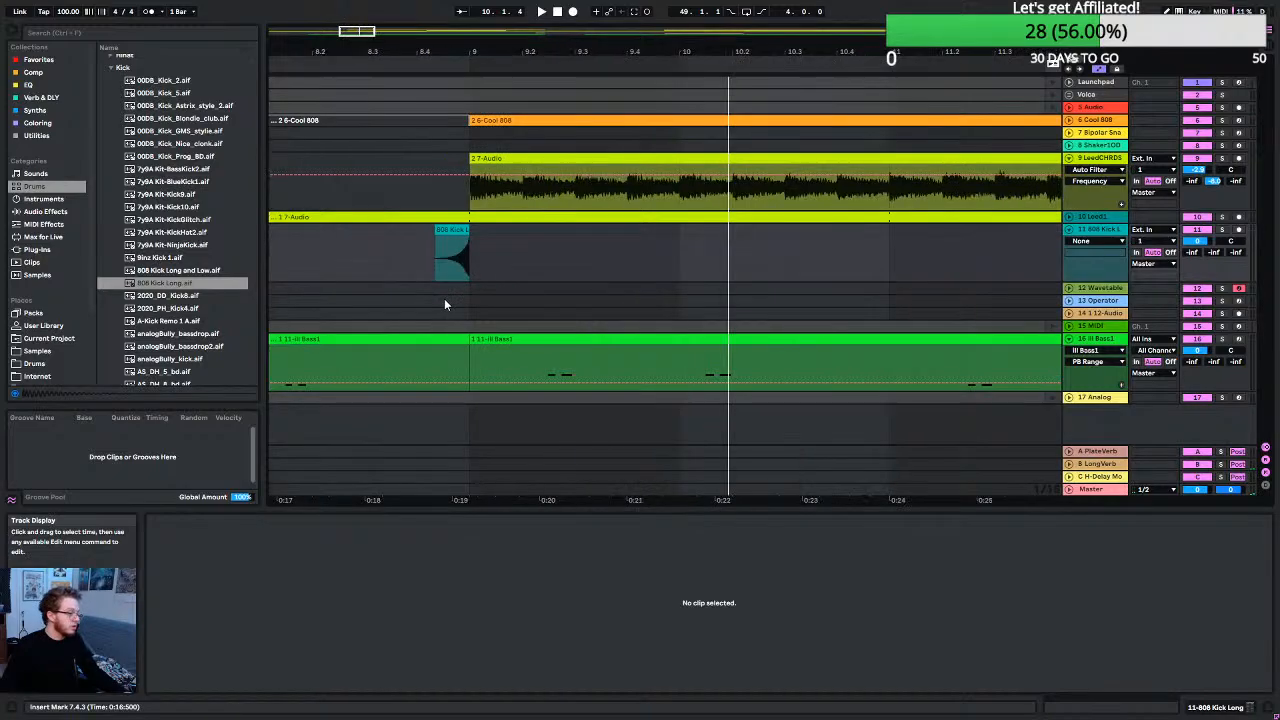
scroll(422, 306, "up", 4, "ctrl")
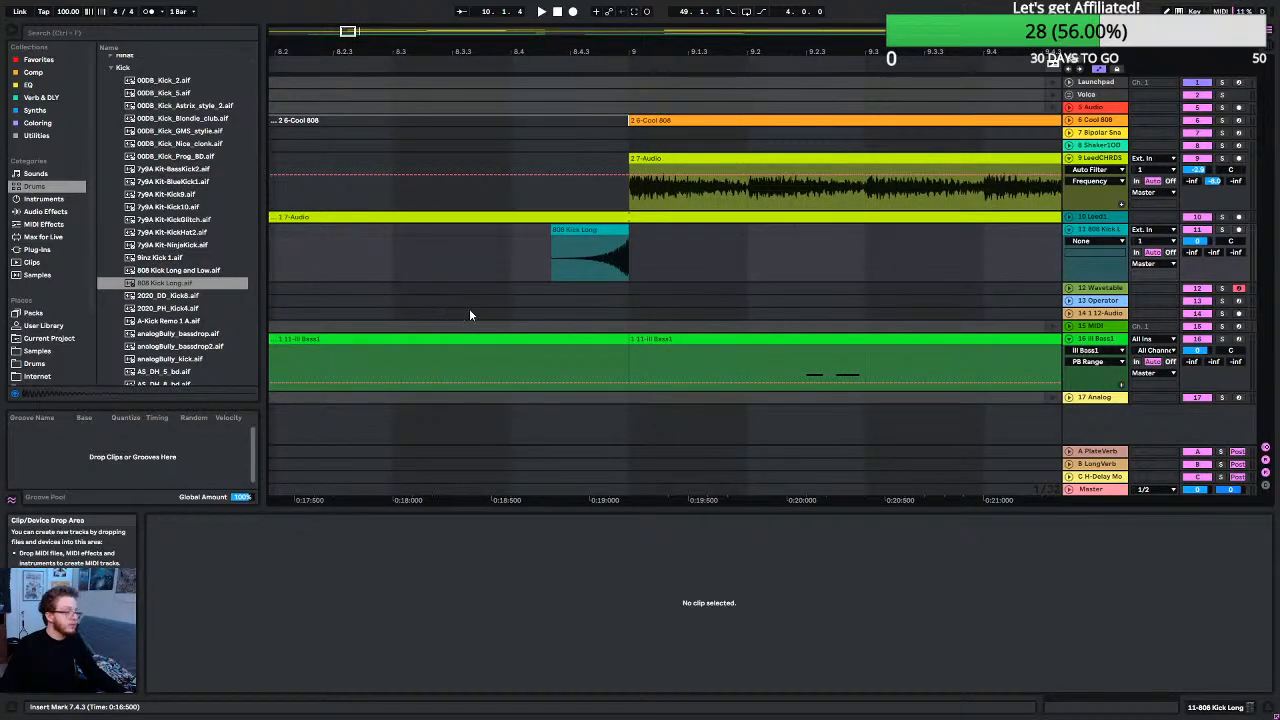
scroll(507, 311, "down", 15, "ctrl")
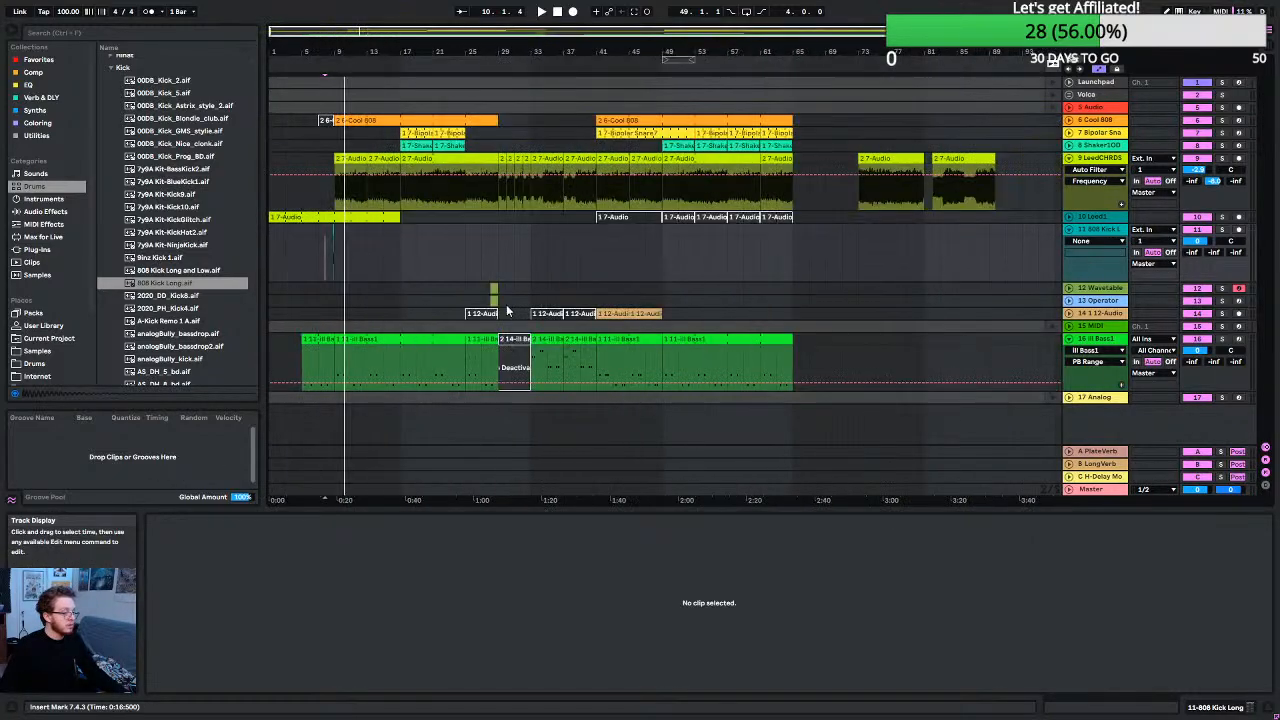
left_click(301, 260)
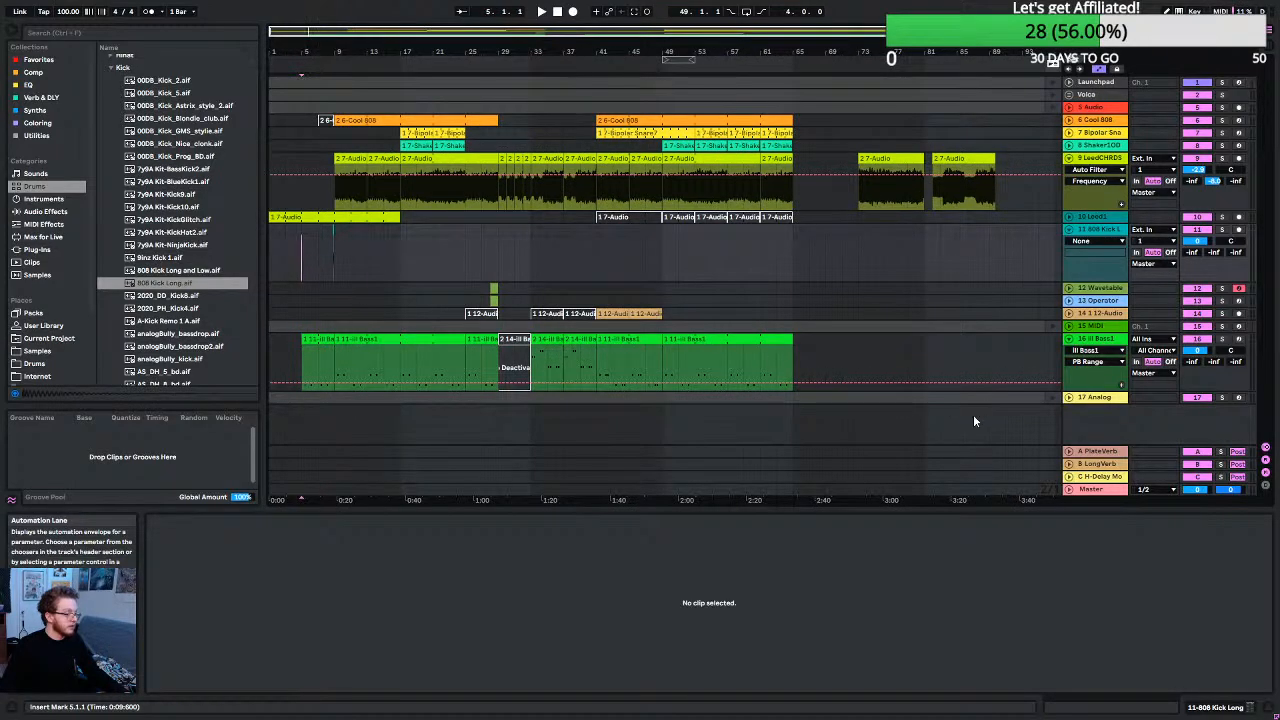
key("space")
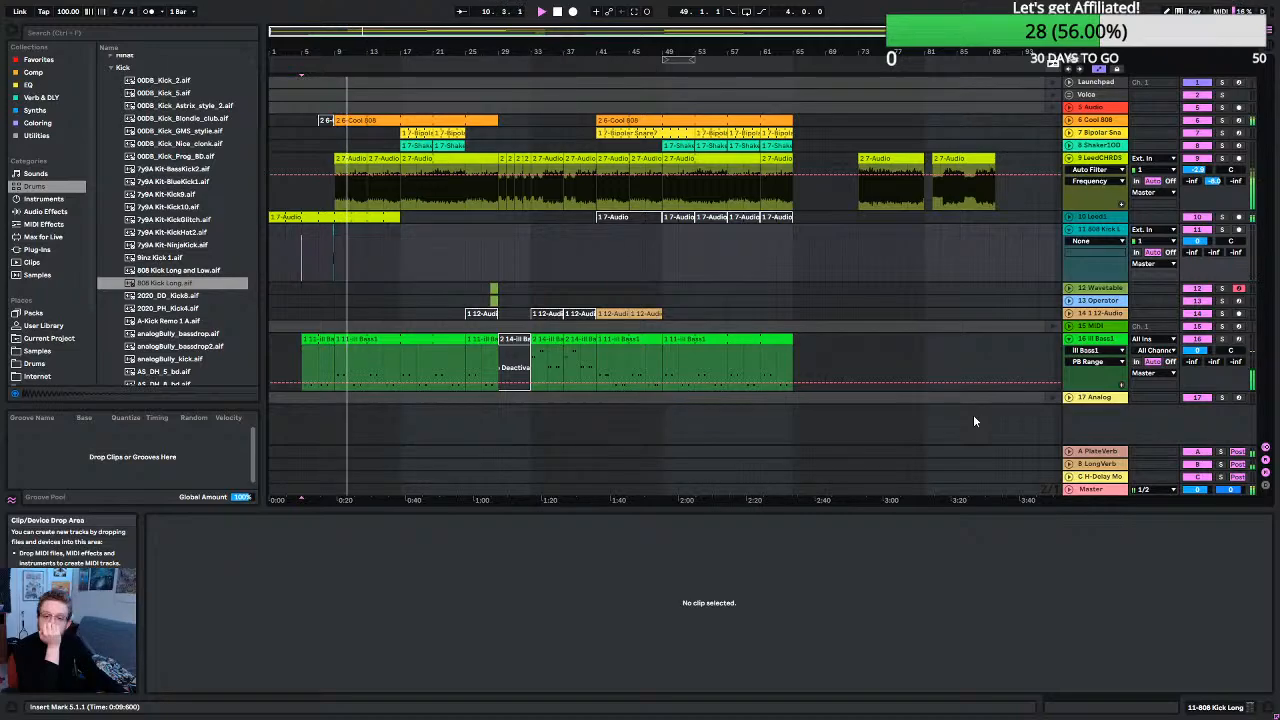
key("space")
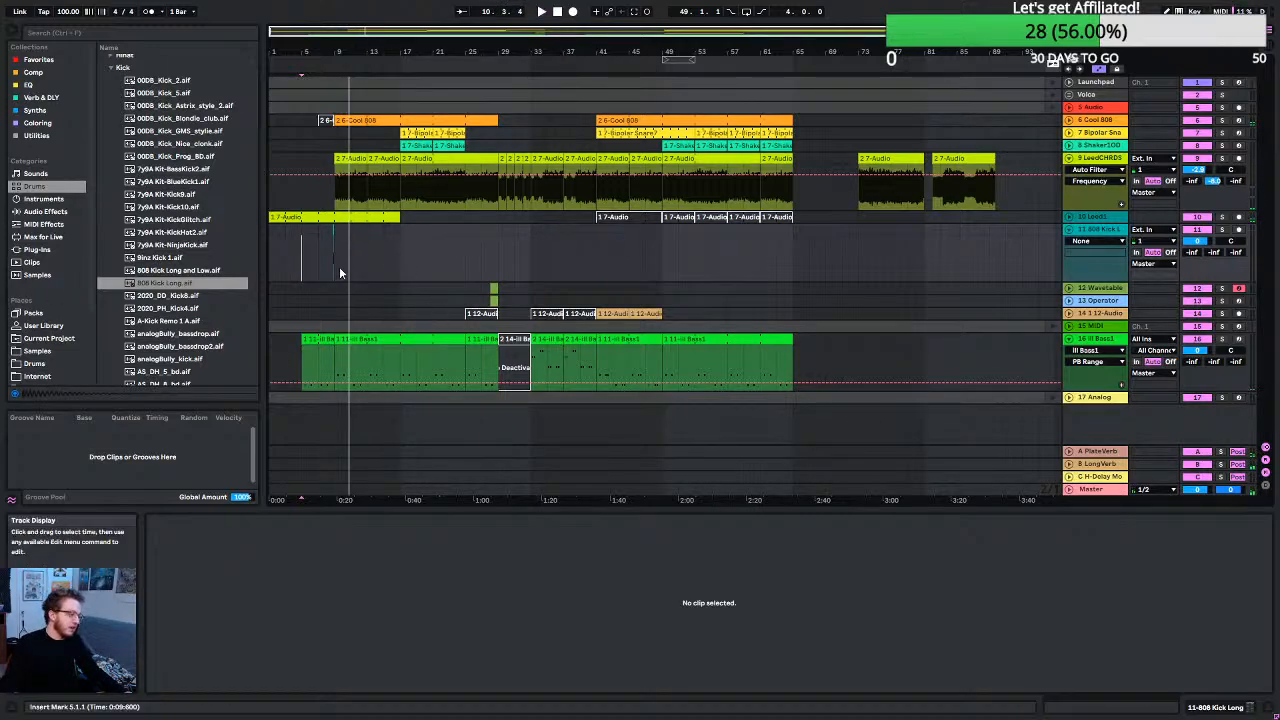
Set the reversed kick clip's transposition to 8 st.
scroll(338, 267, "up", 10)
scroll(342, 286, "left", 3)
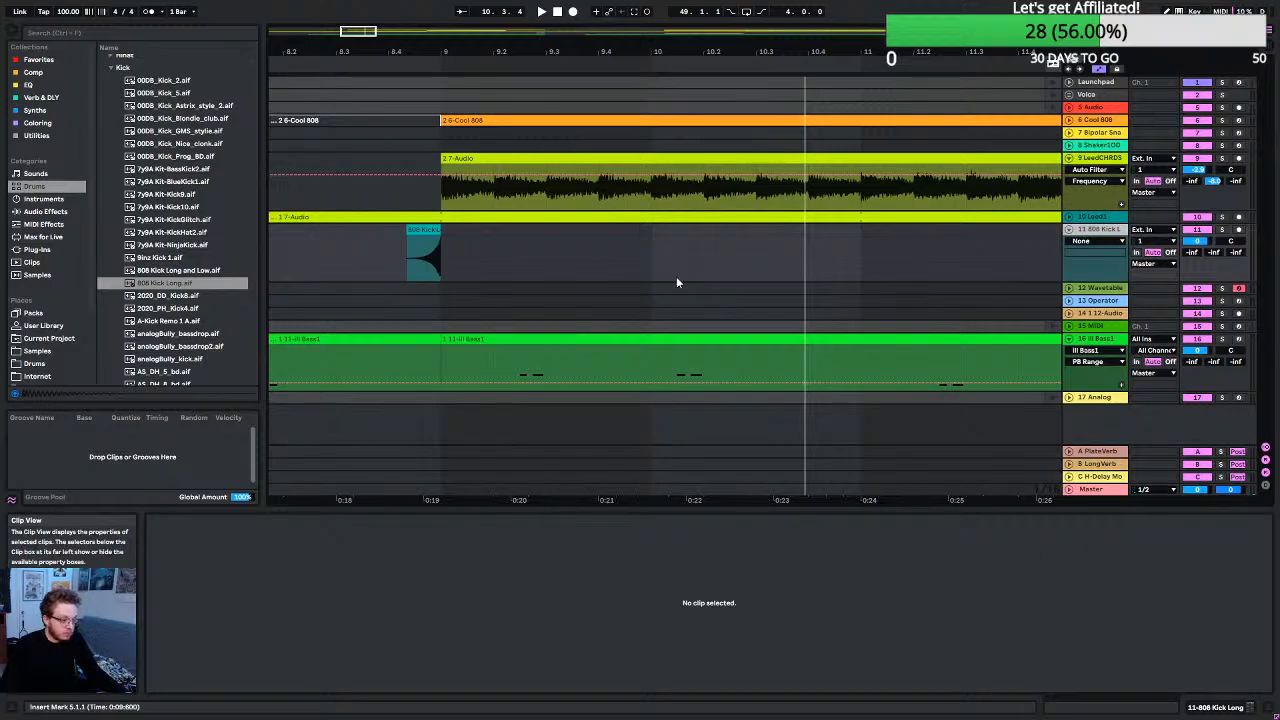
left_click(423, 255)
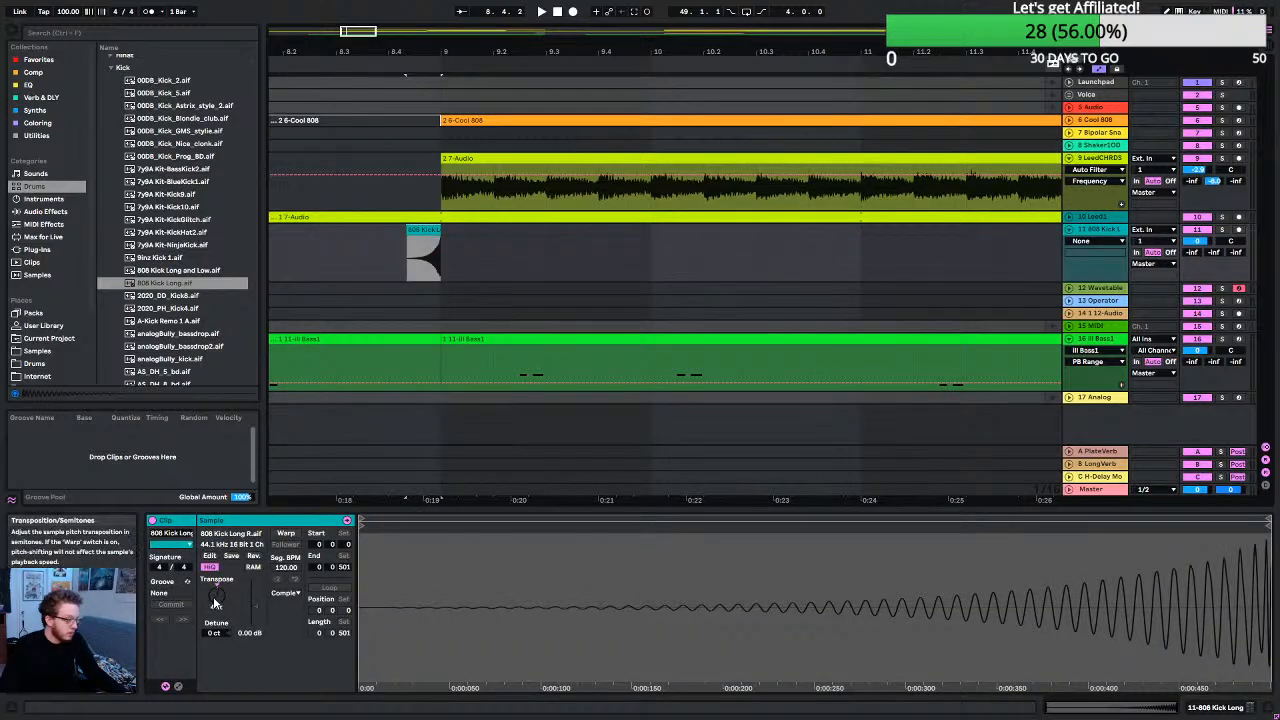
left_click_drag(215, 602, 215, 568)
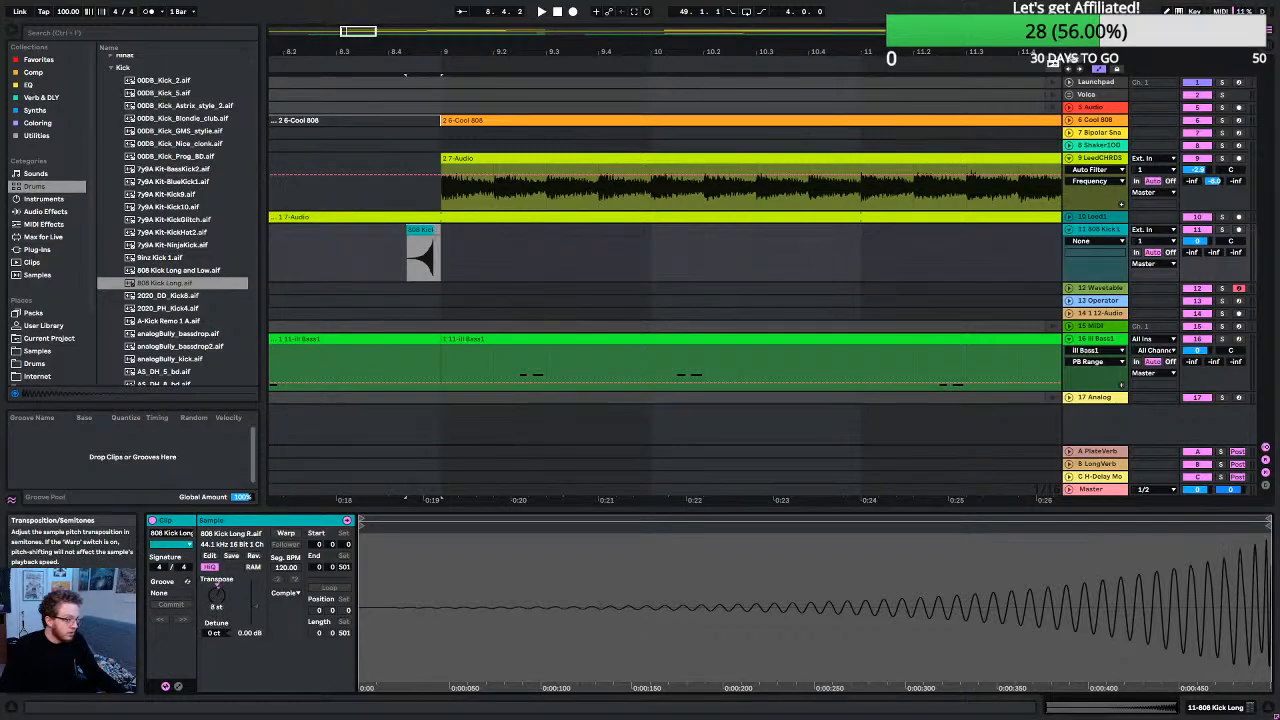
Move the shortened reversed kick clip later so that its audible end meets the start of bar 9.
scroll(355, 420, "up", 5)
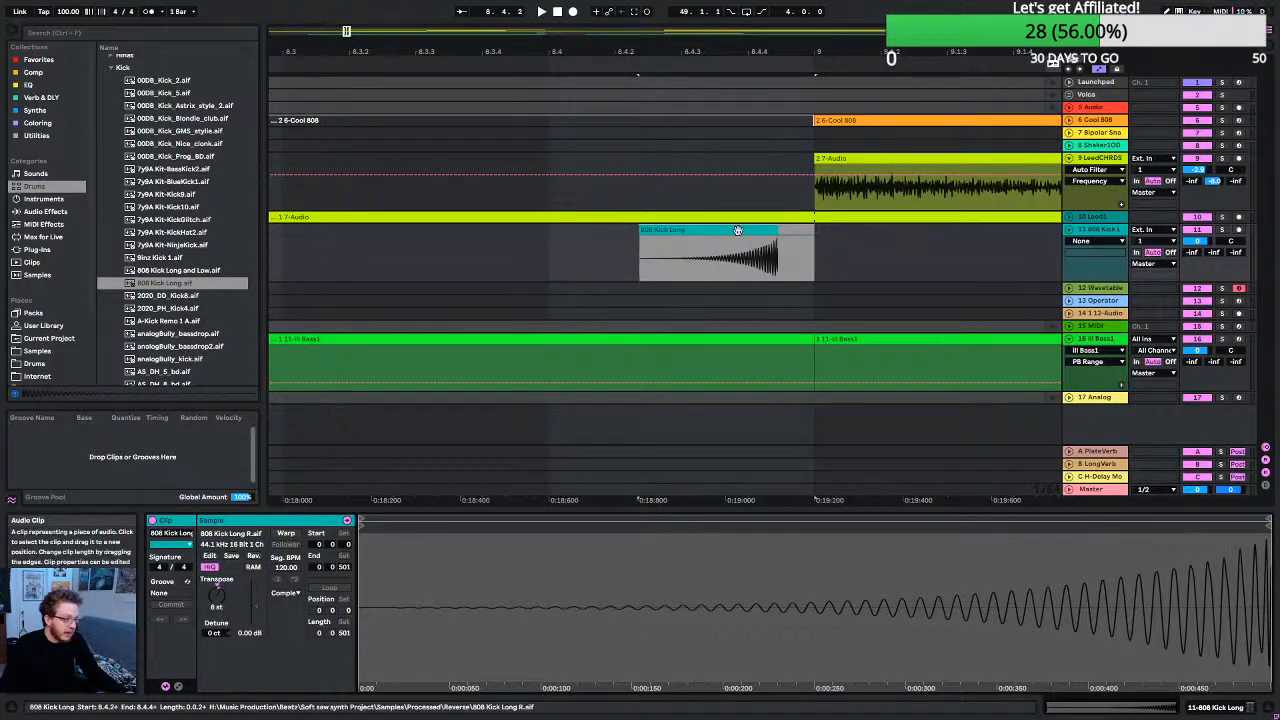
left_click_drag(737, 231, 771, 234)
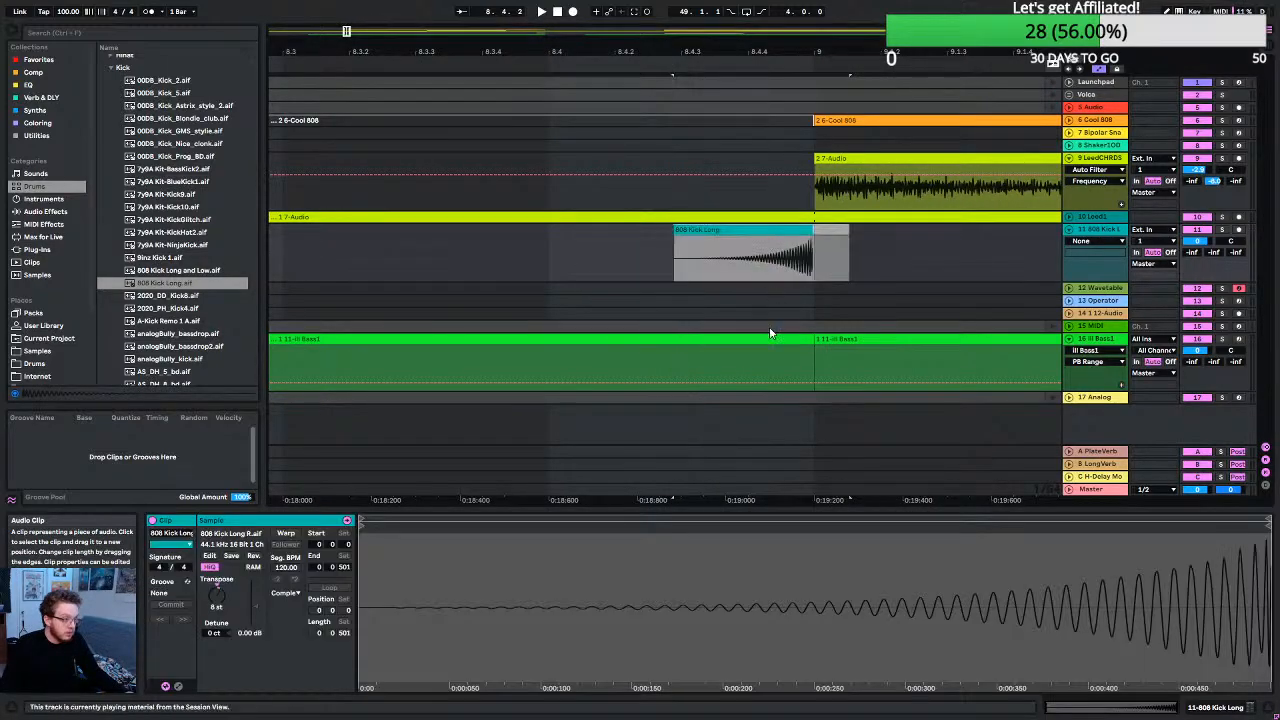
key("plus")
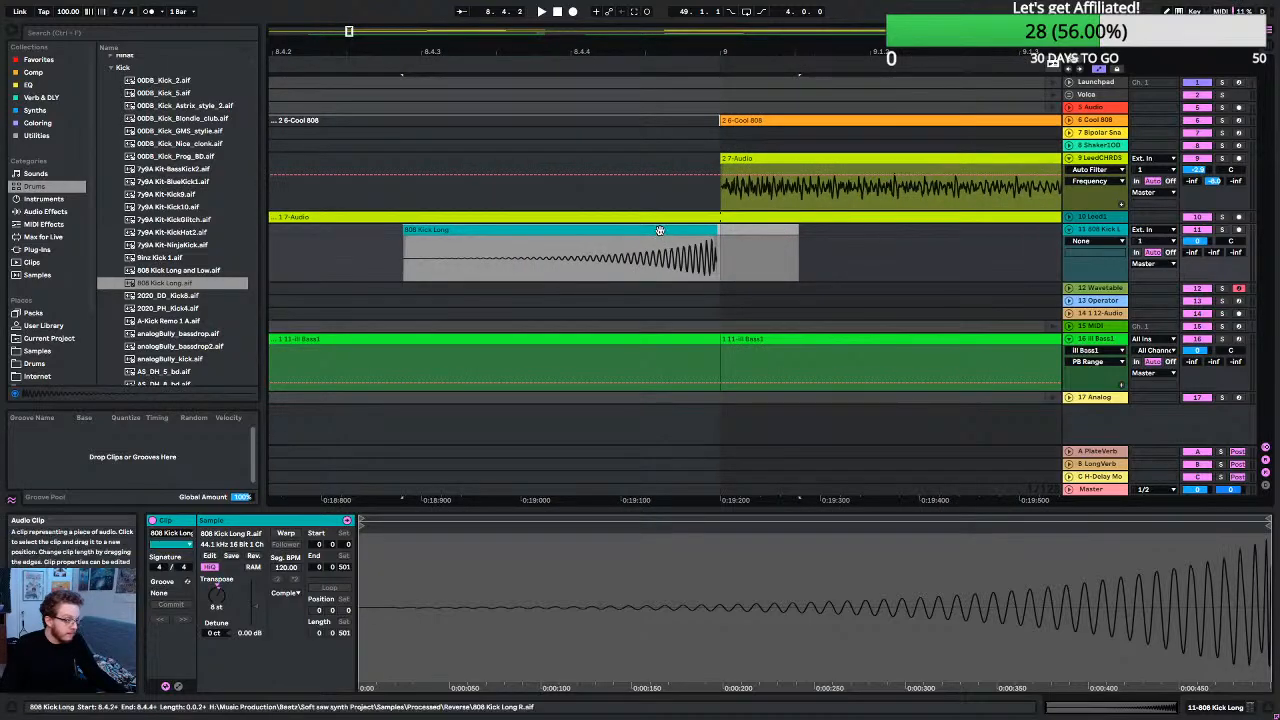
left_click_drag(661, 230, 662, 232)
key("minus")
key("plus")
key("plus")
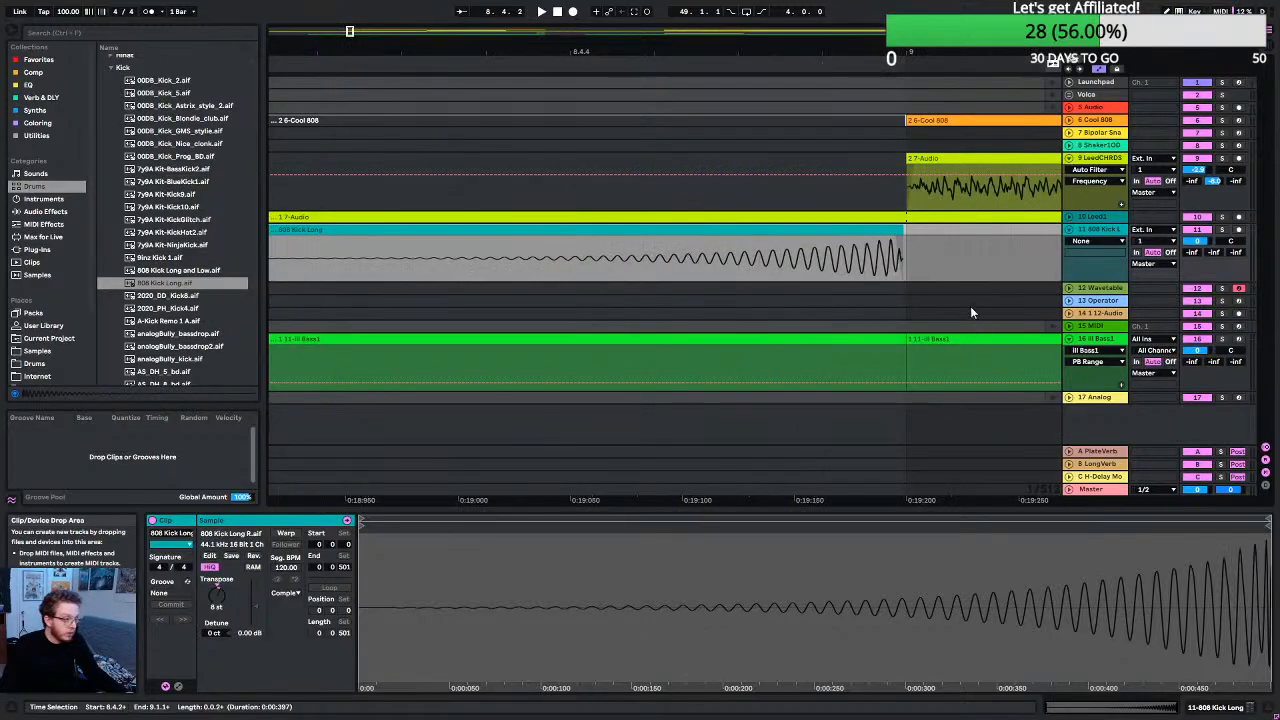
Trim the silent tail off the reversed kick clip and nudge the clip so its end lands on bar 9.
left_click_drag(905, 235, 891, 232)
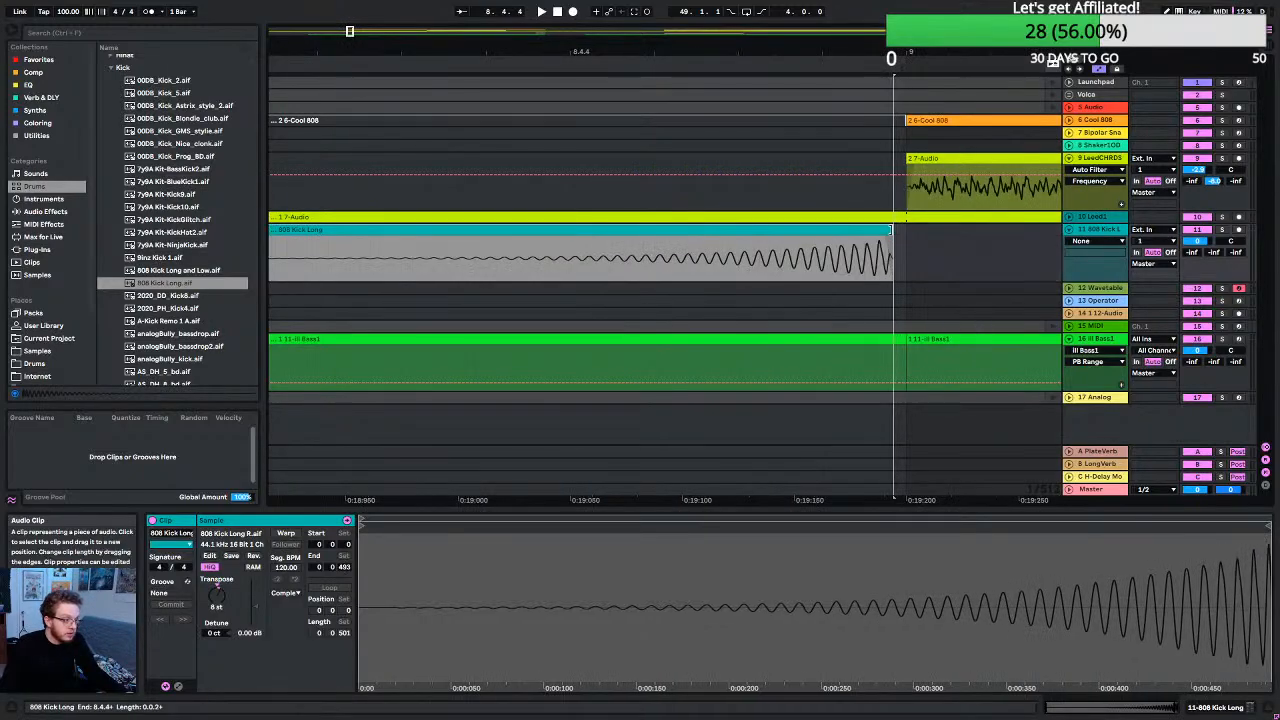
left_click(905, 257)
left_click(882, 242)
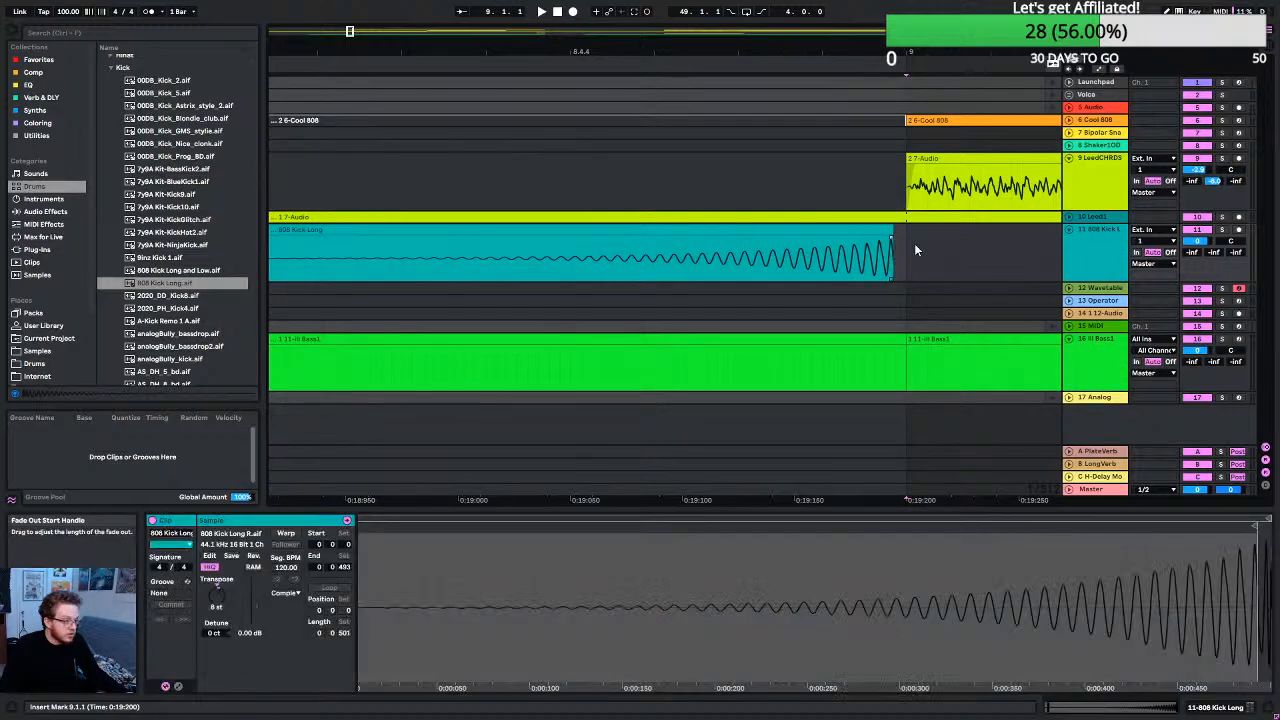
left_click_drag(869, 240, 880, 236)
key("plus")
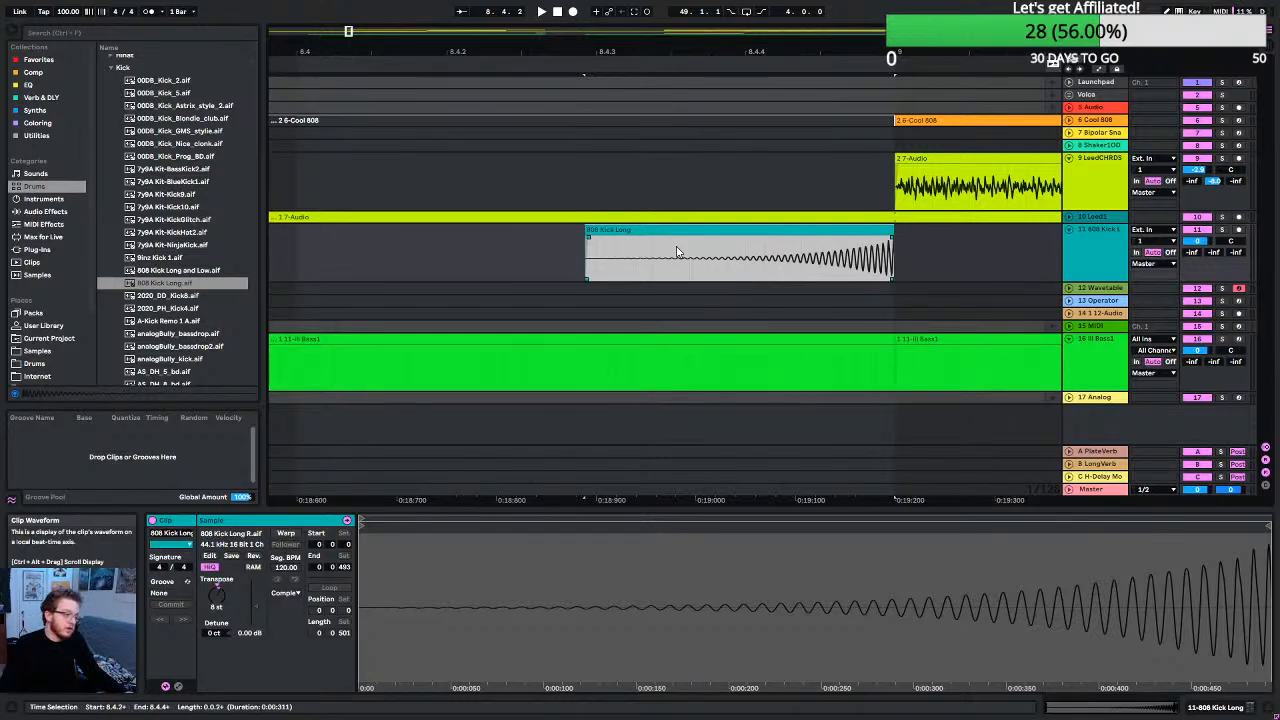
Play the transition into bar 9 from 8.3.1 and again from 5.4.1 to check the trimmed reversed kick.
key("minus")
key("minus")
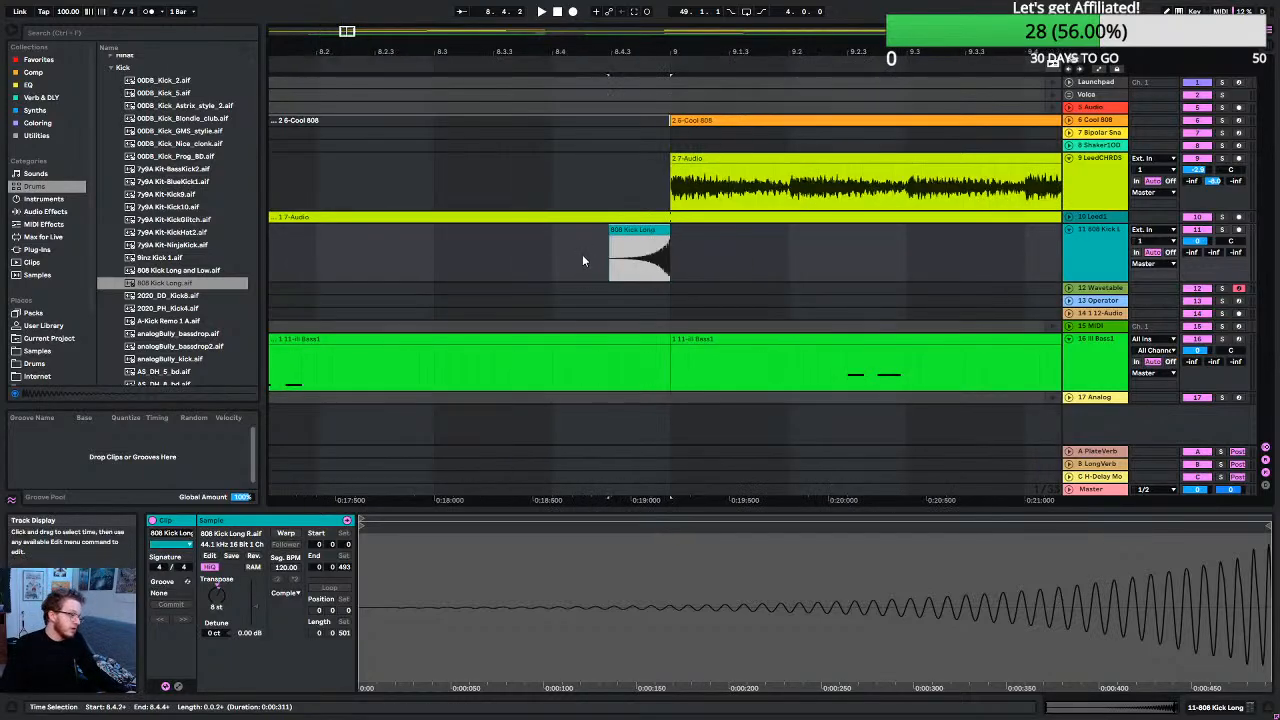
left_click(433, 257)
key("space")
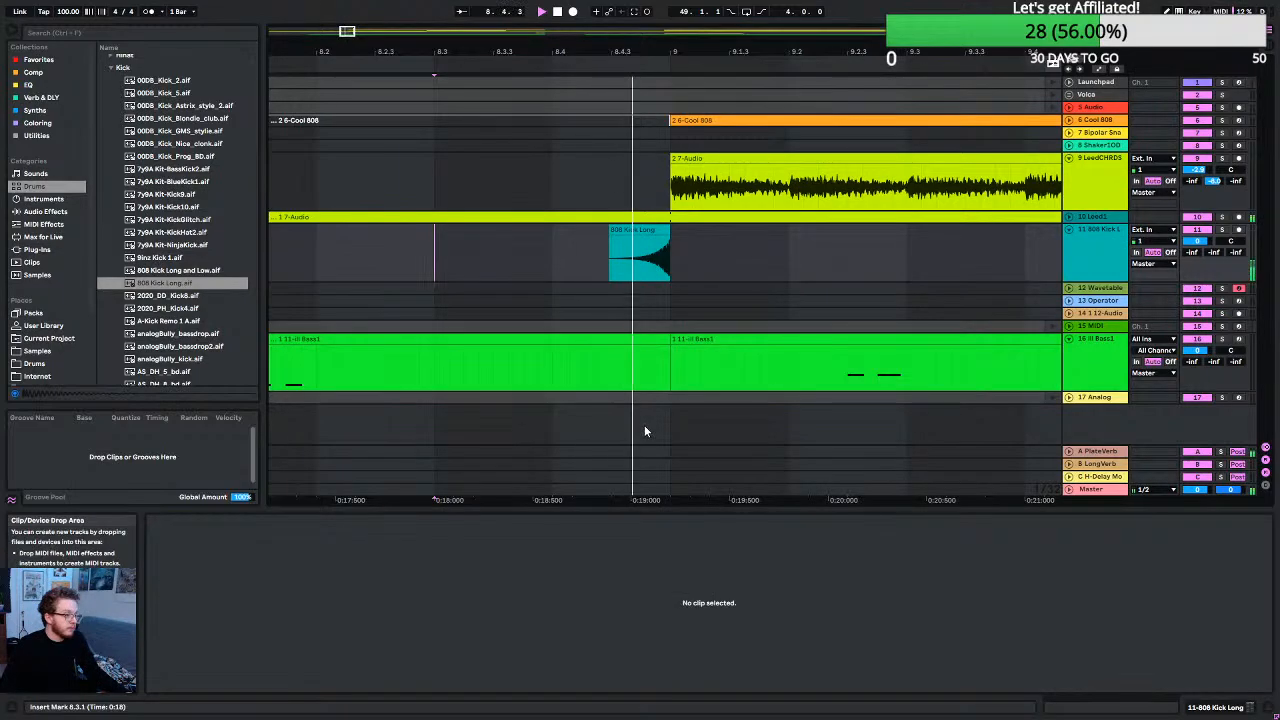
key("minus")
key("minus")
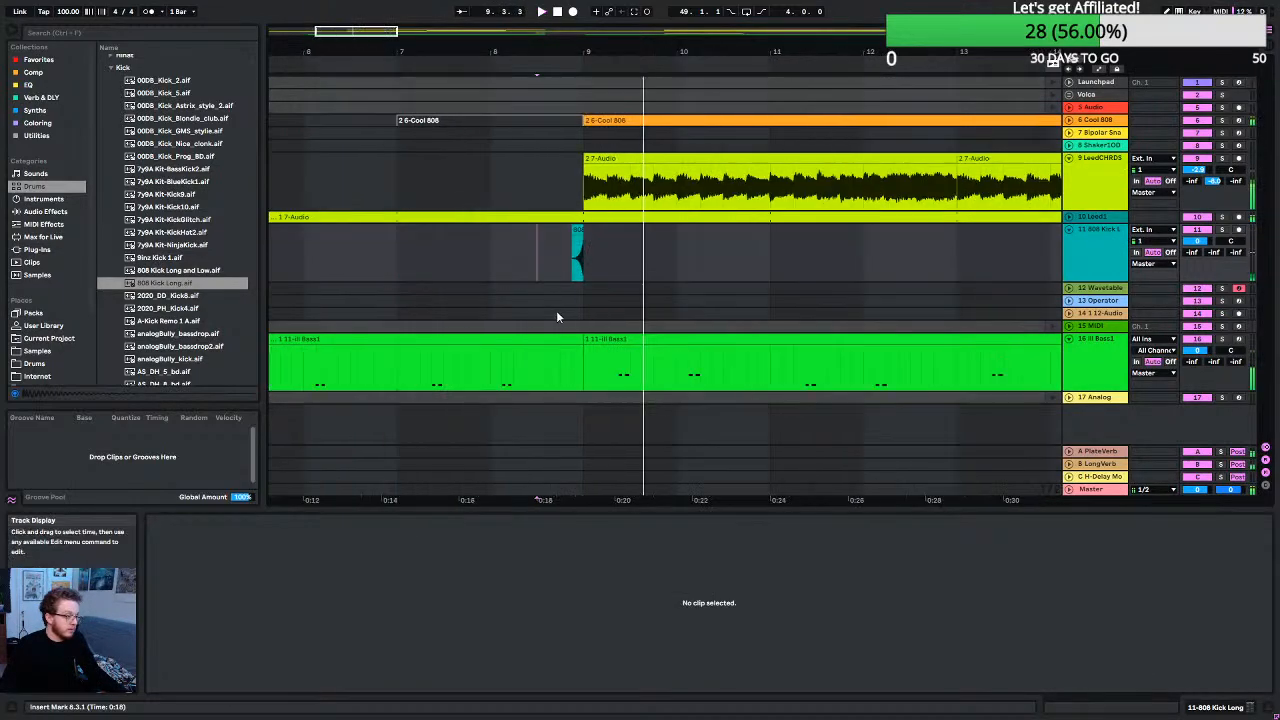
left_click(283, 263)
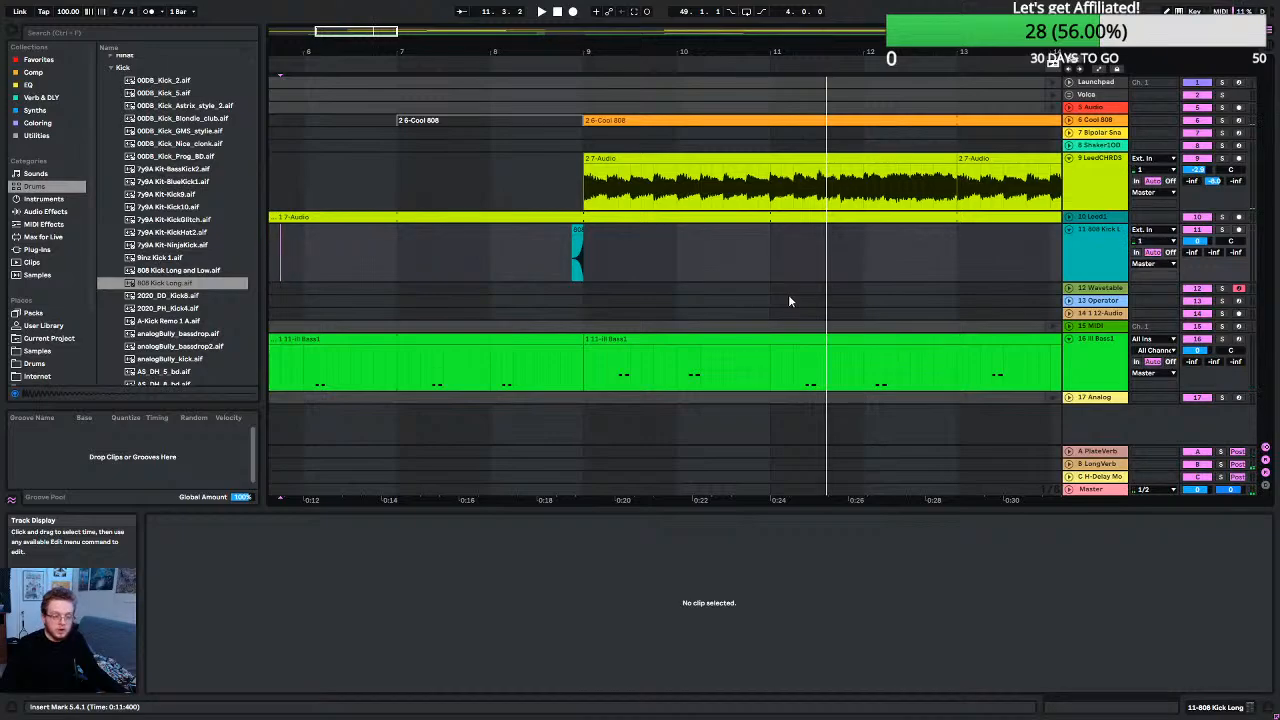
Load the Doubler2 Stereo effect from the Verb & DLY collection onto the 808 Kick Long track.
scroll(575, 265, "up", 6)
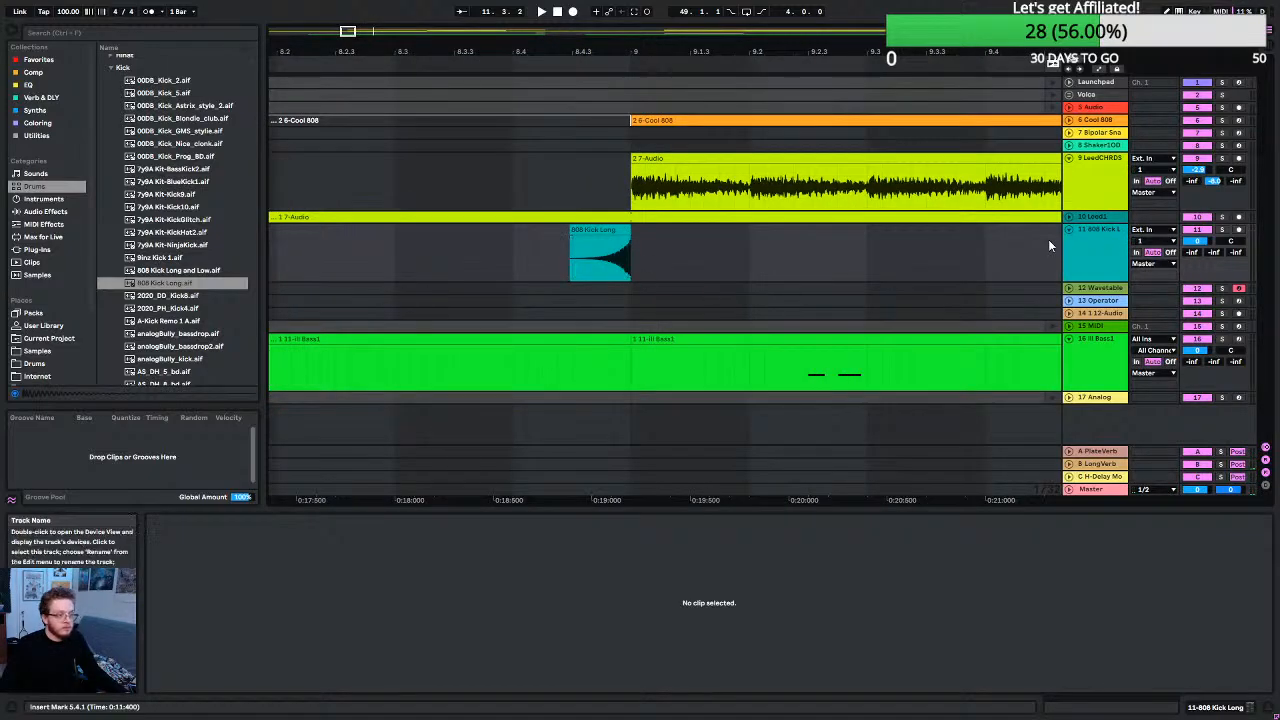
left_click(1085, 233)
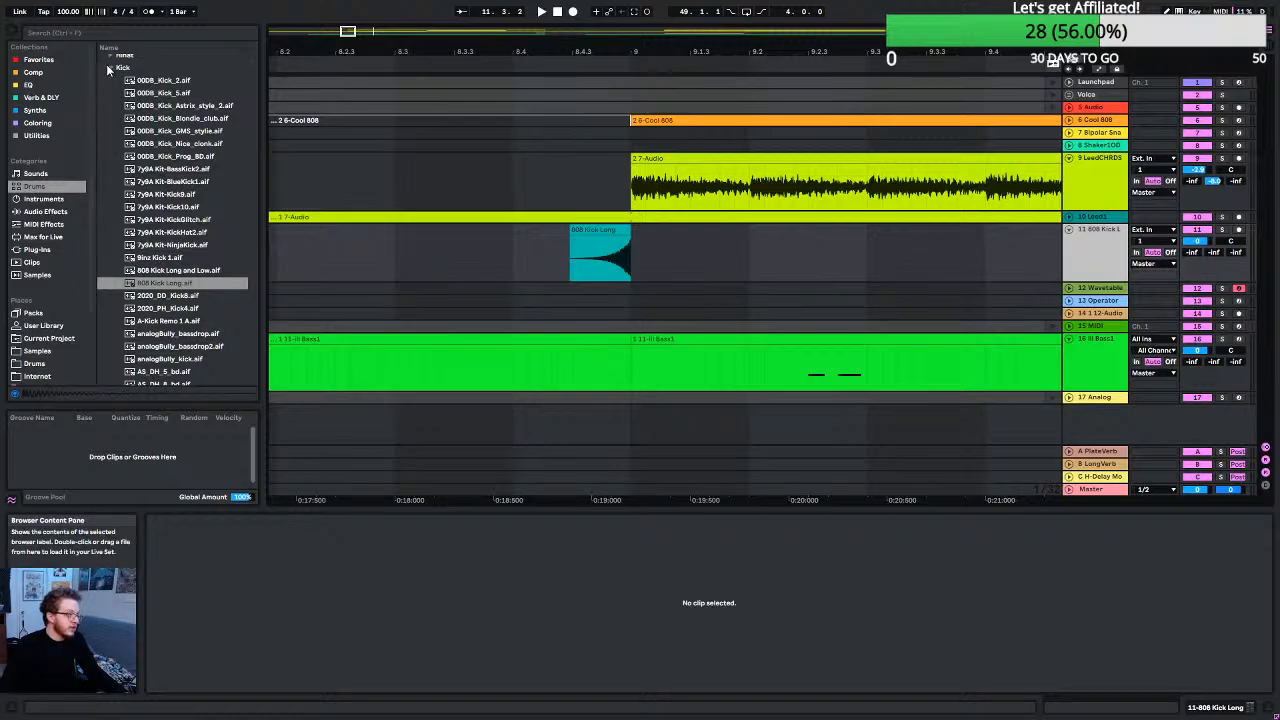
left_click(111, 67)
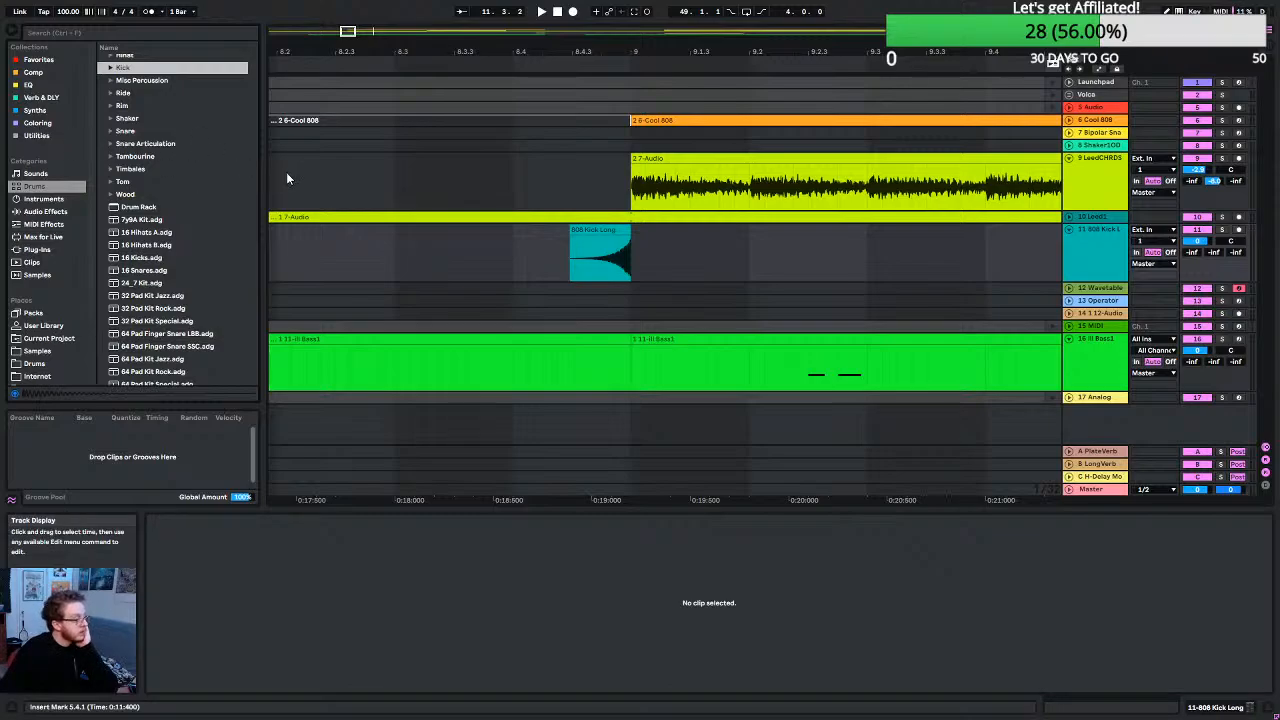
left_click(41, 97)
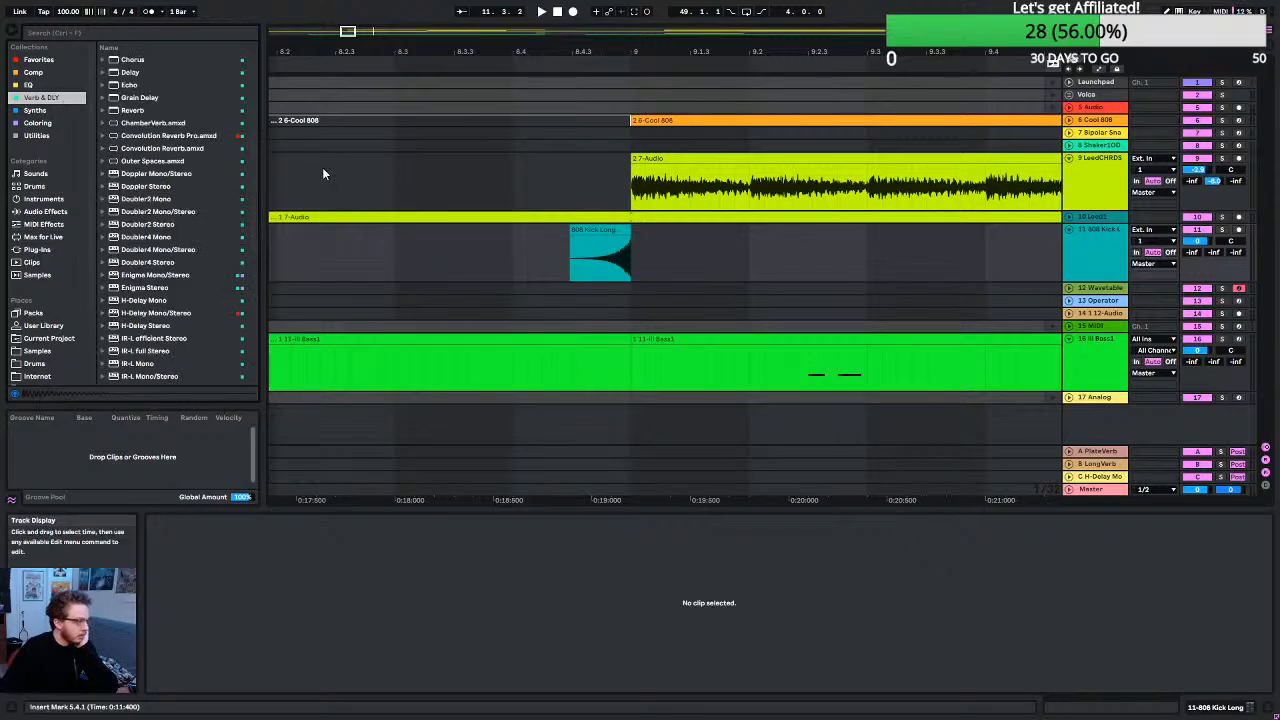
scroll(188, 138, "down", 1)
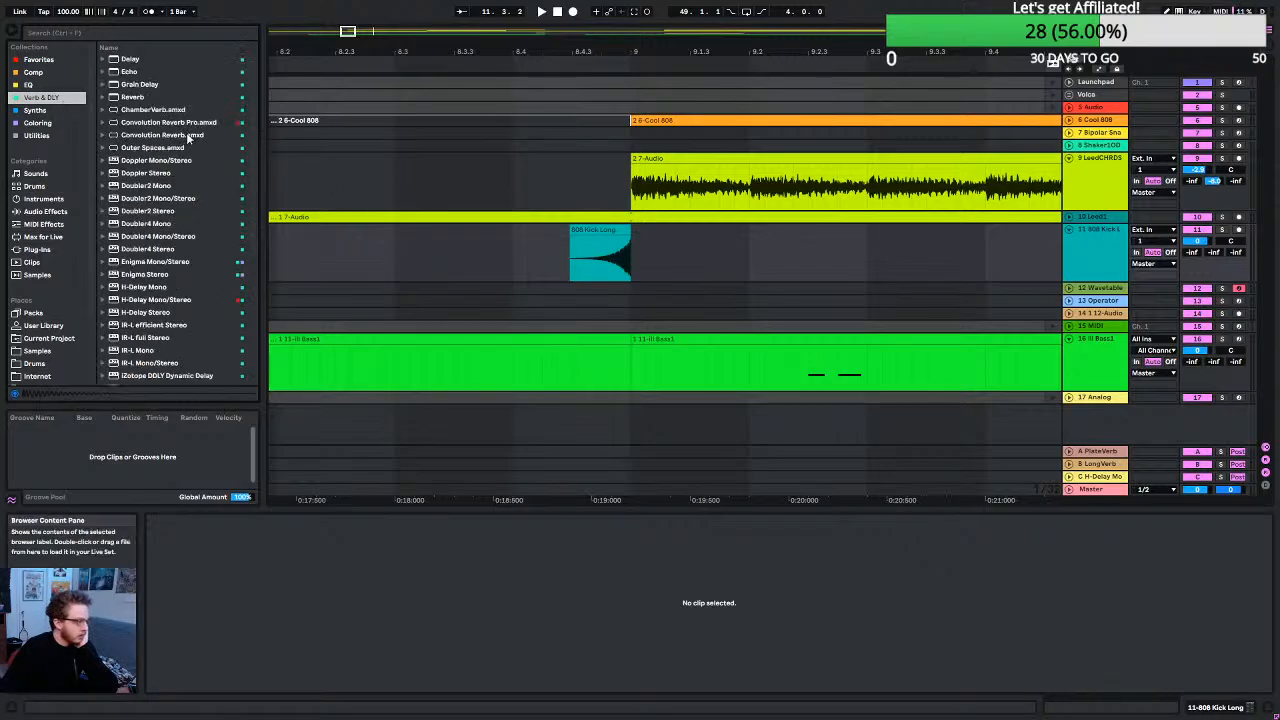
left_click(138, 213)
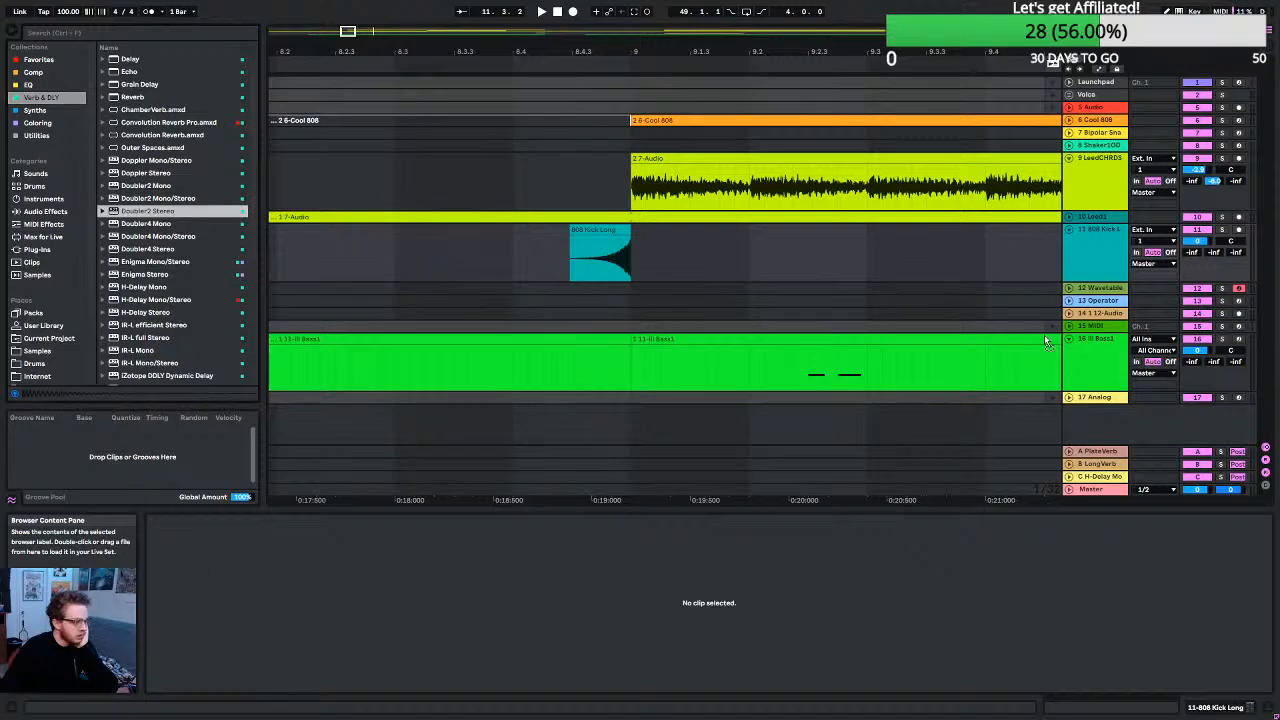
left_click_drag(1118, 246, 1109, 242)
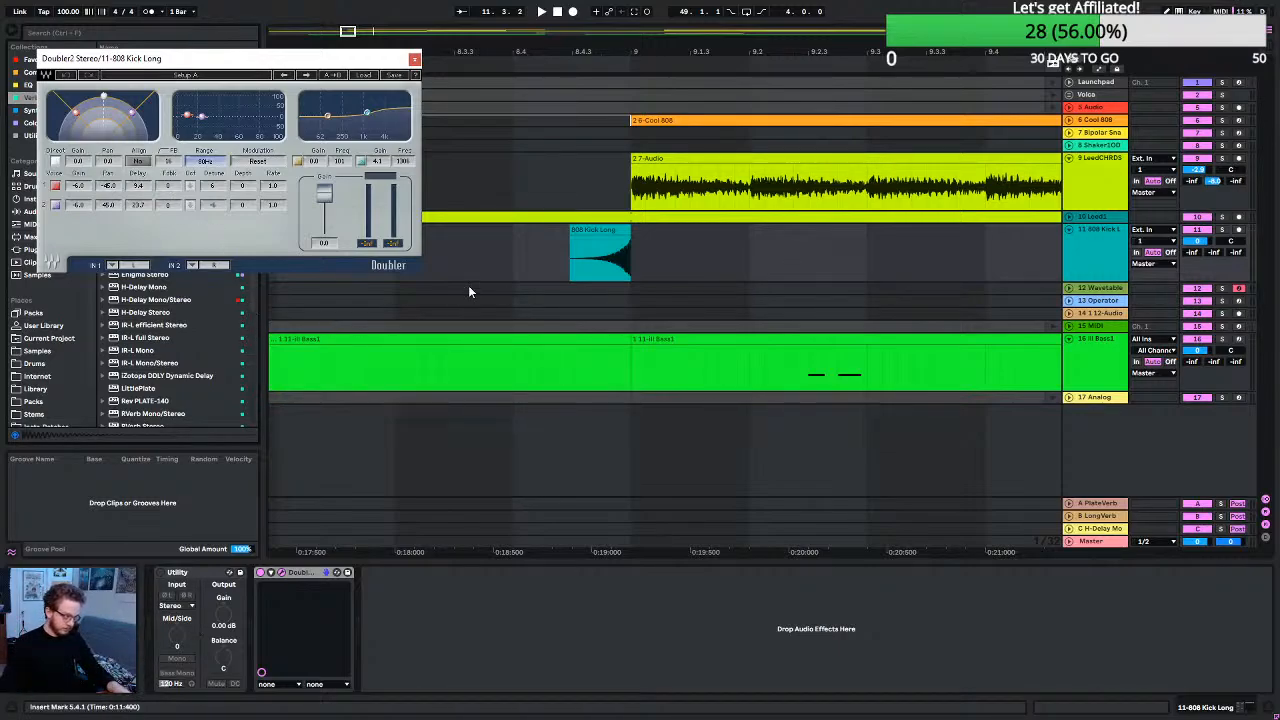
Play the transition into bar 9 from 8.4.1 to hear the doubled reversed kick.
left_click(518, 258)
key("space")
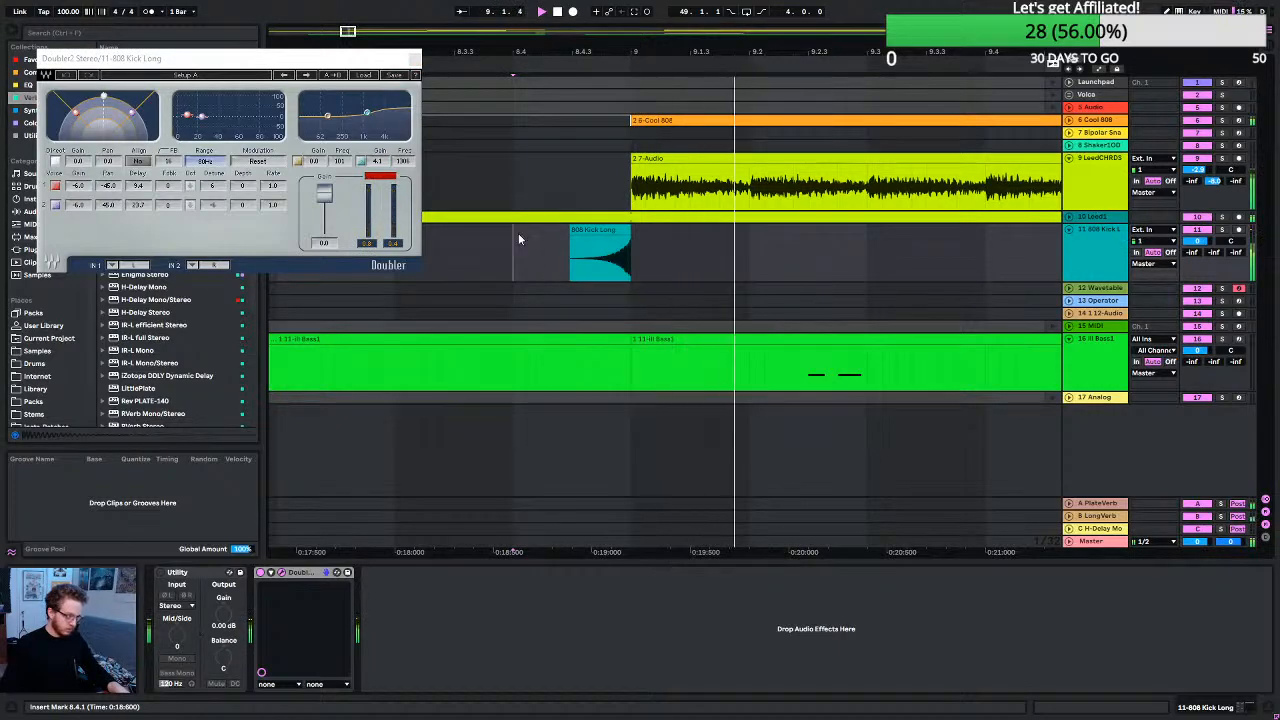
left_click(374, 190)
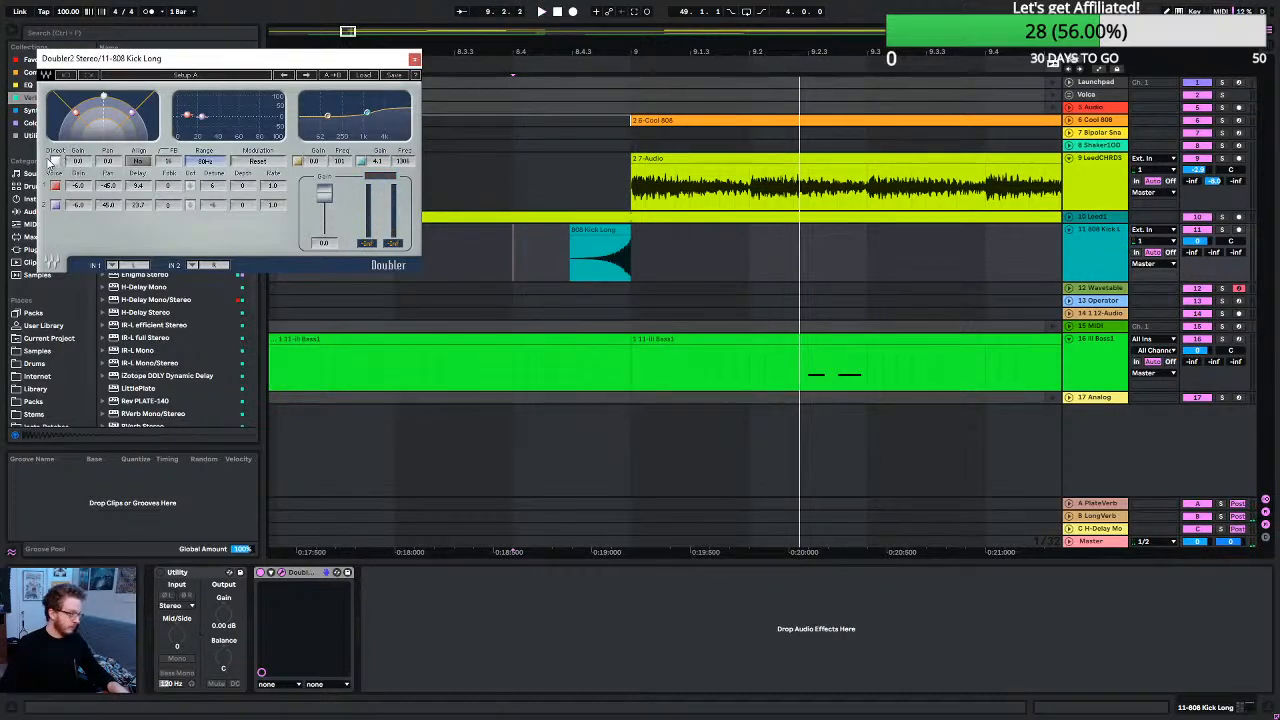
Turn off the Doubler's direct signal and replay the transition from 8.4.1 to check the result.
left_click(510, 257)
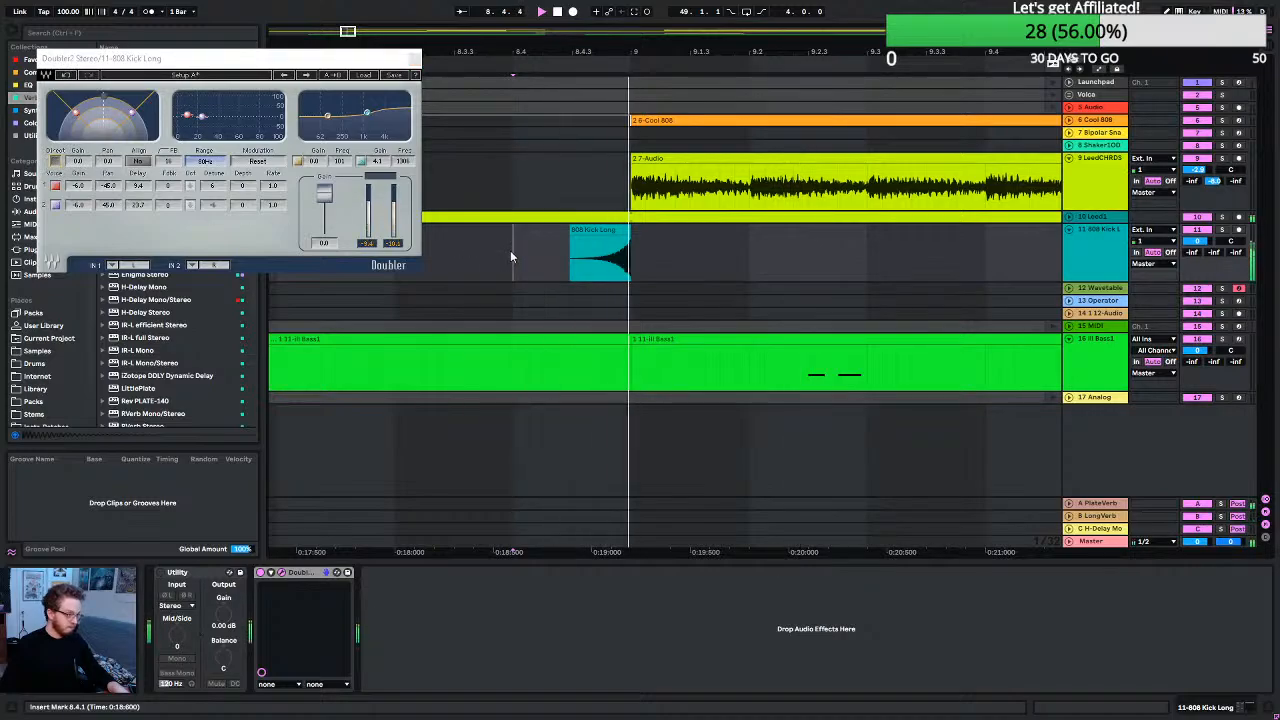
key("space")
key("space")
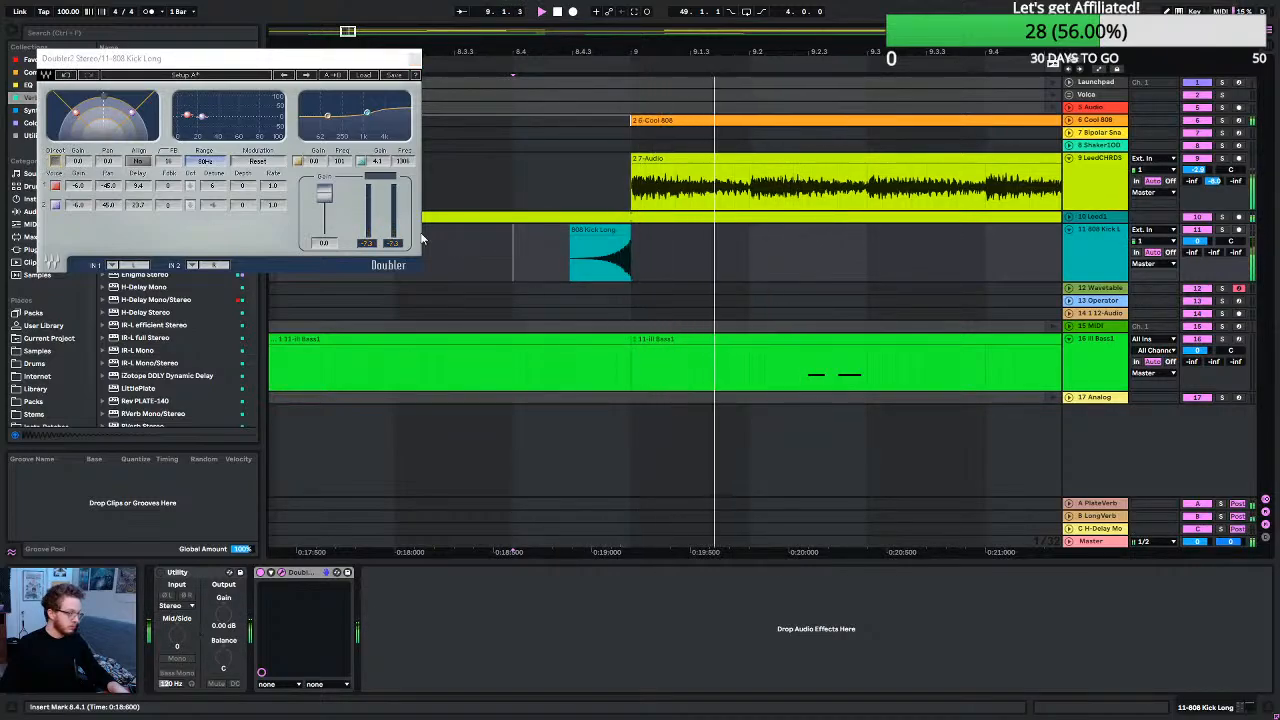
key("space")
key("space")
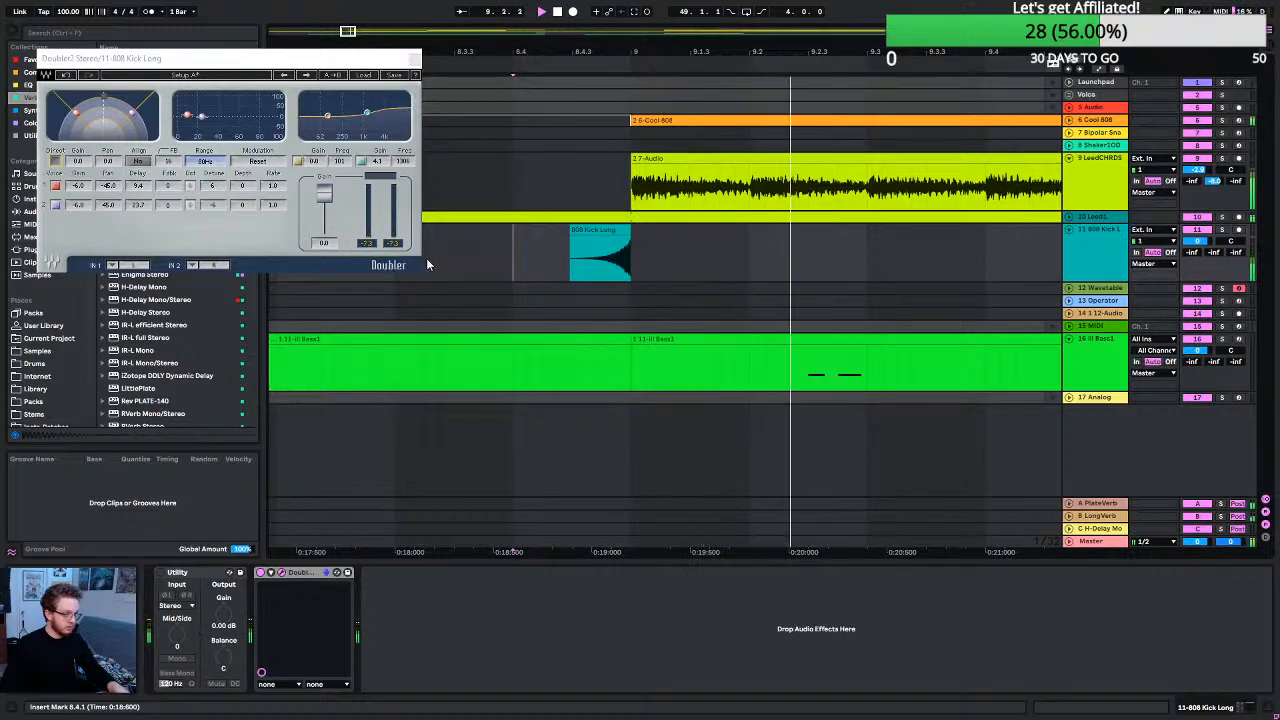
key("space")
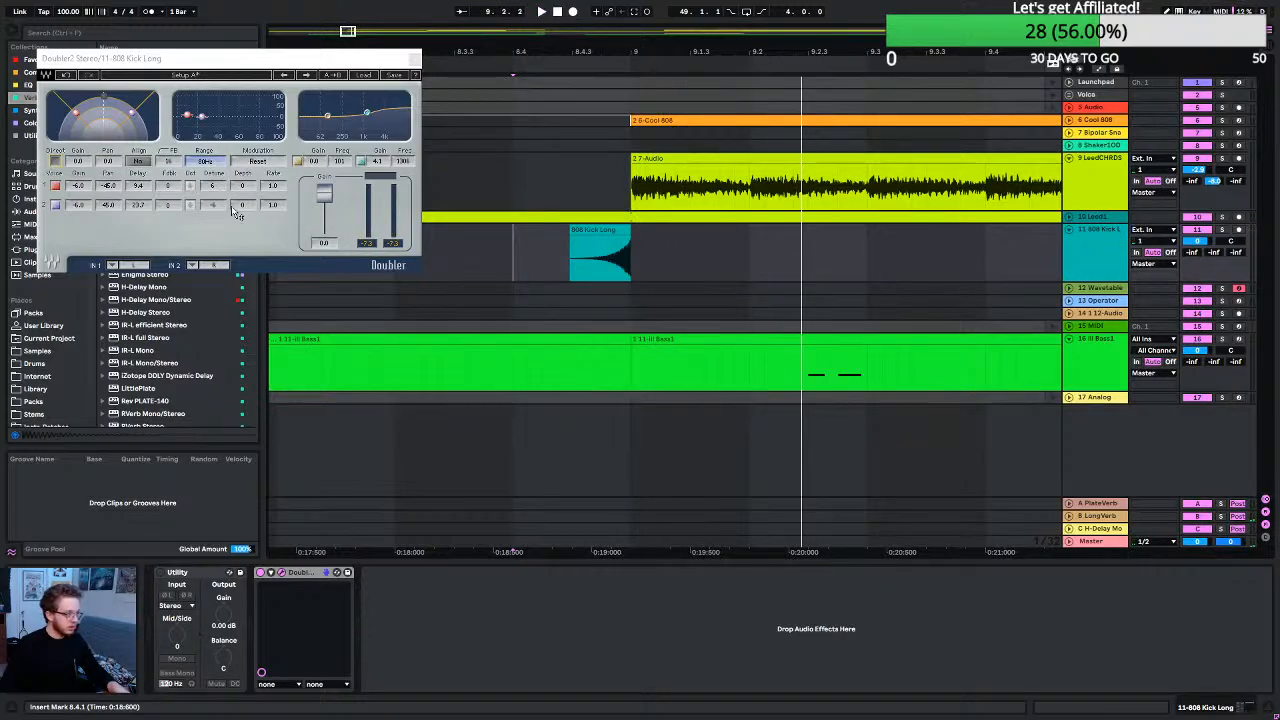
Expand the Doubler's parameter list, restore Voice1 Pan to -45 degrees and show its automation on the kick track.
left_click(116, 206)
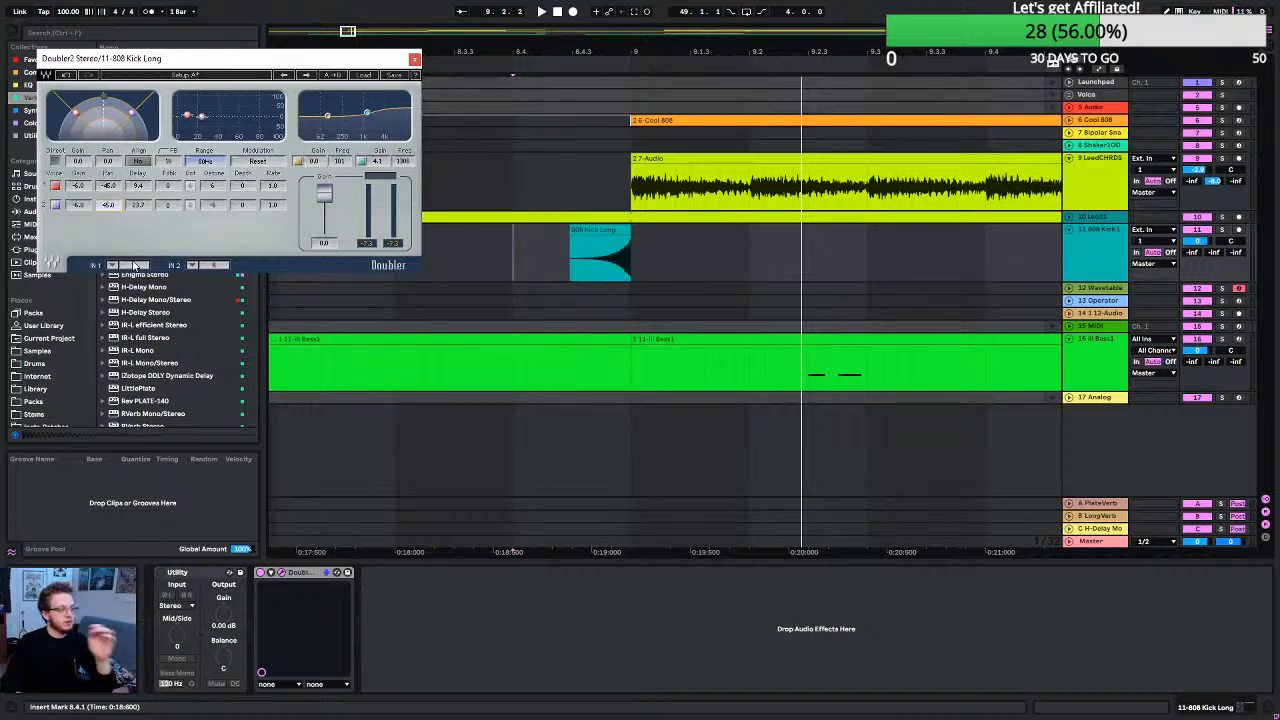
left_click(271, 573)
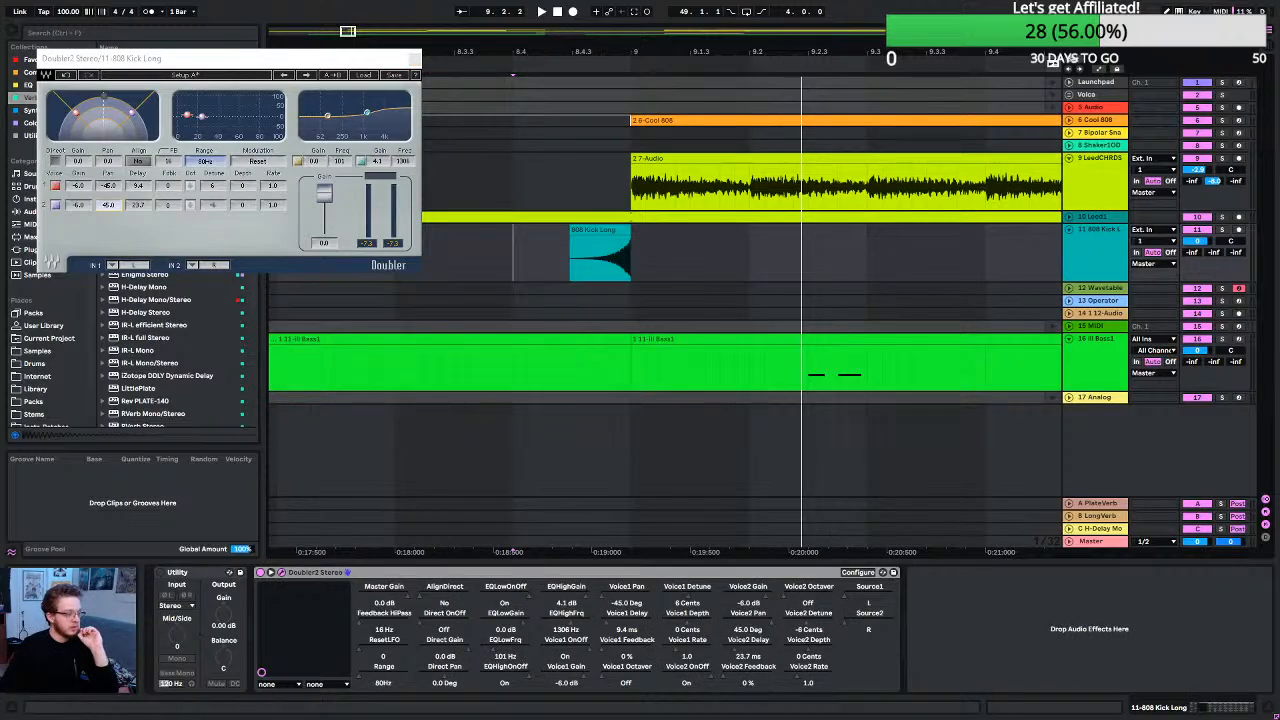
left_click(108, 190)
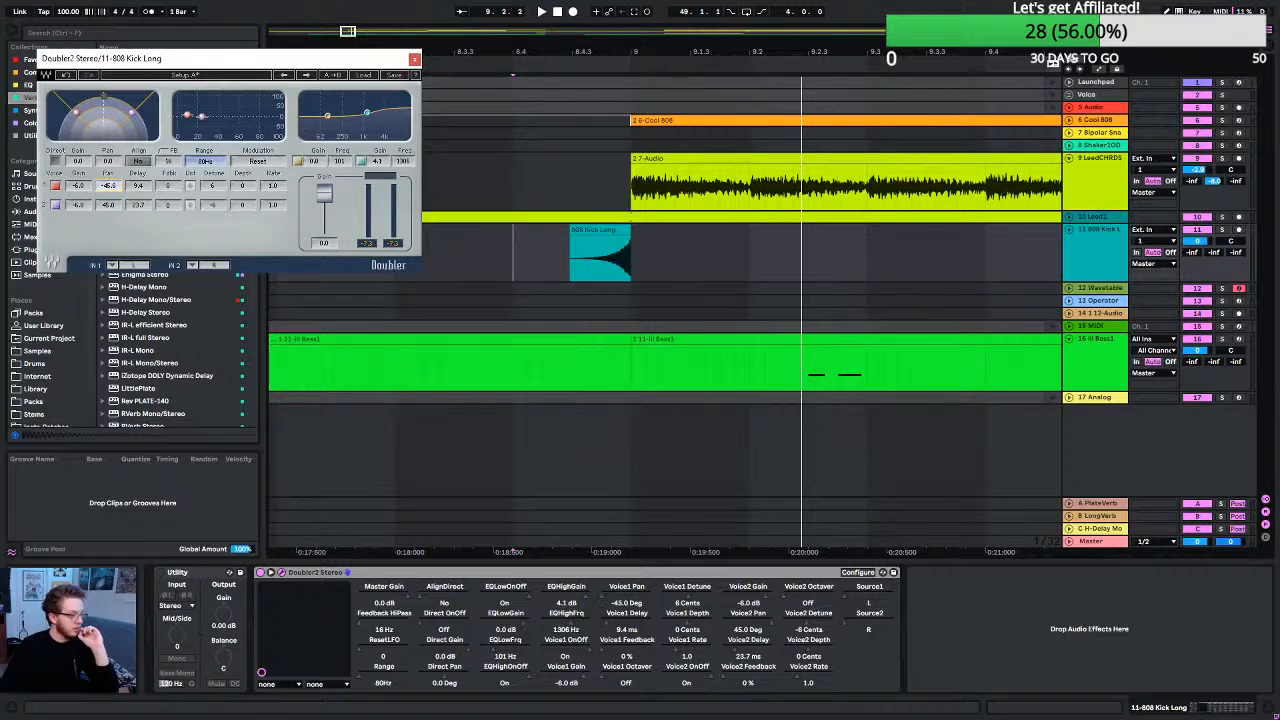
left_click_drag(108, 190, 400, 429)
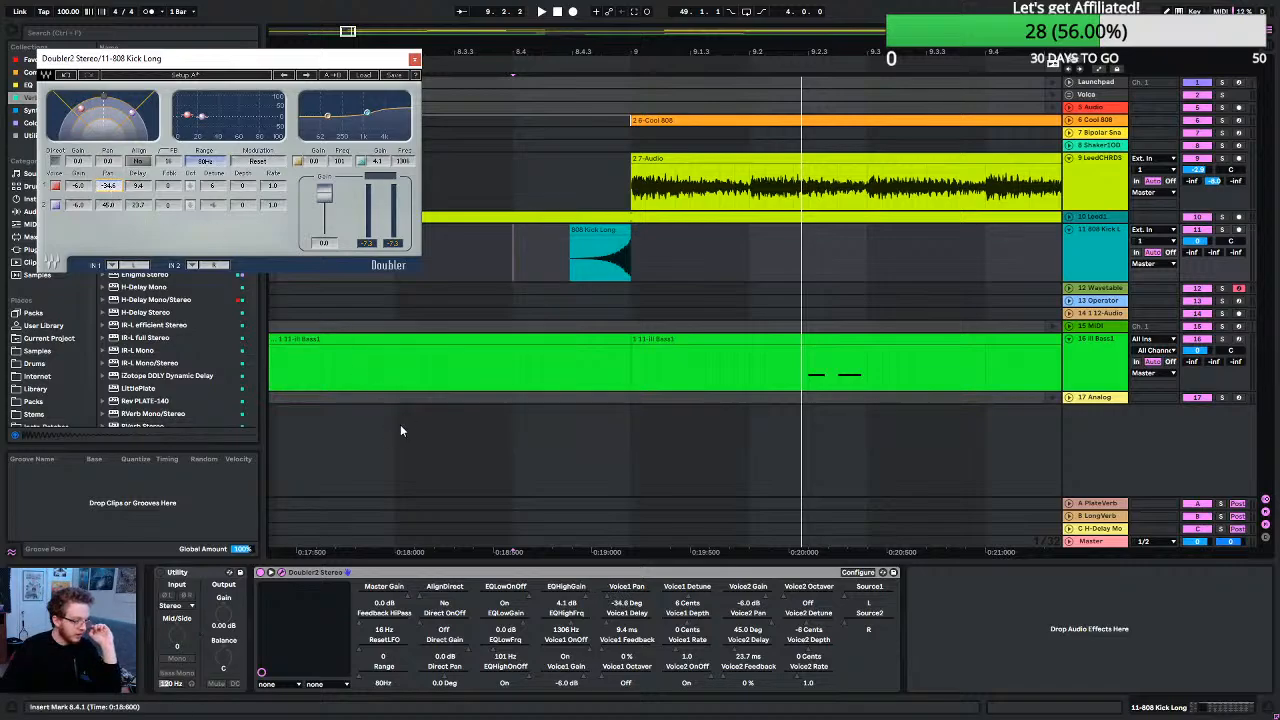
left_click_drag(605, 598, 605, 630)
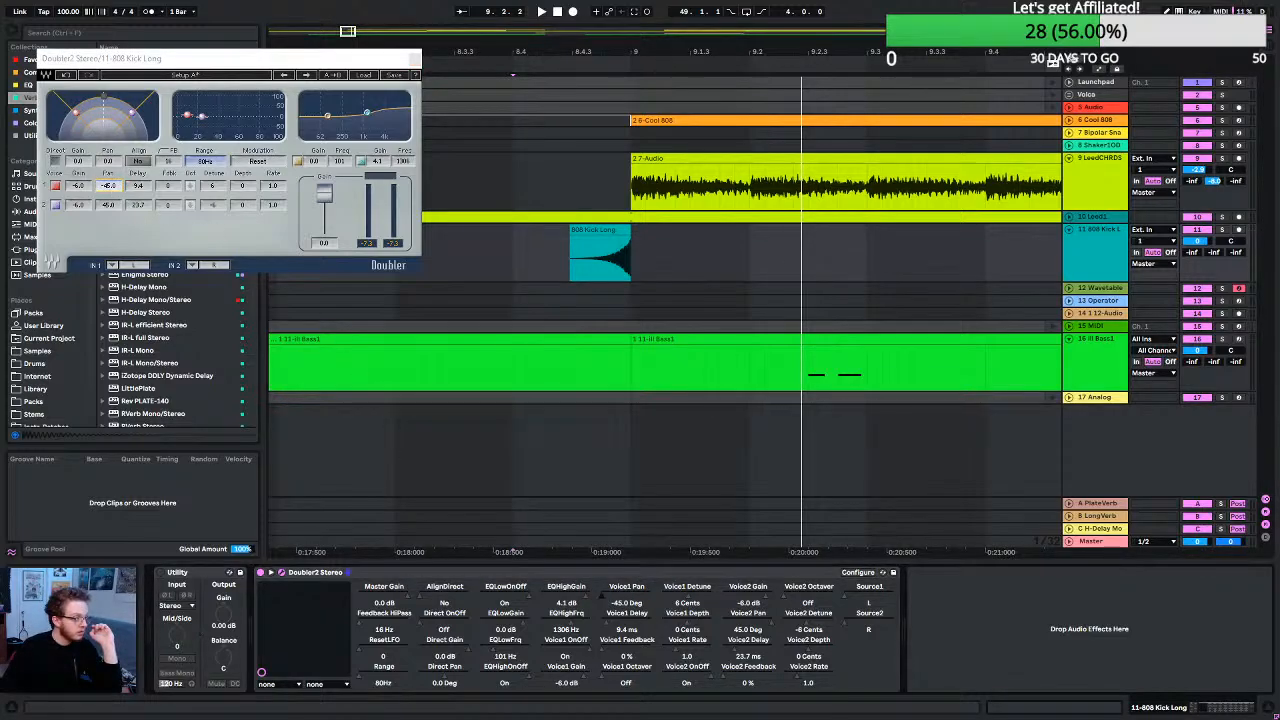
right_click(604, 598)
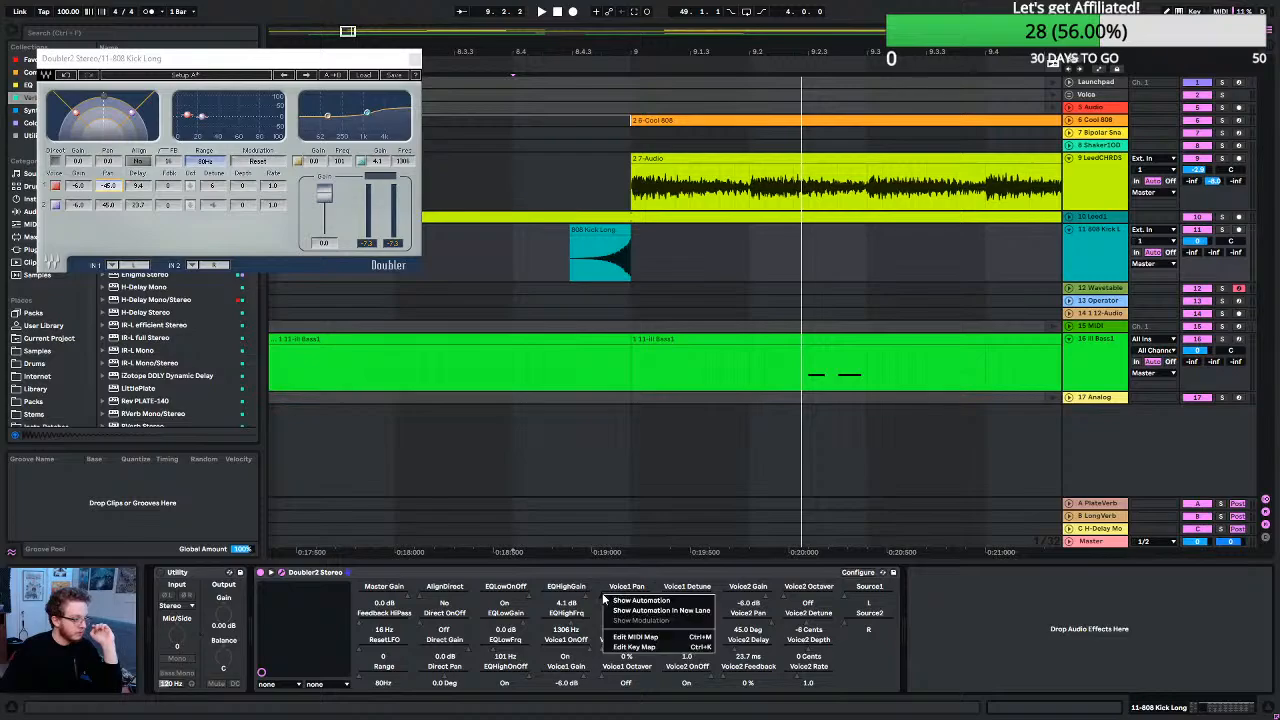
left_click(625, 603)
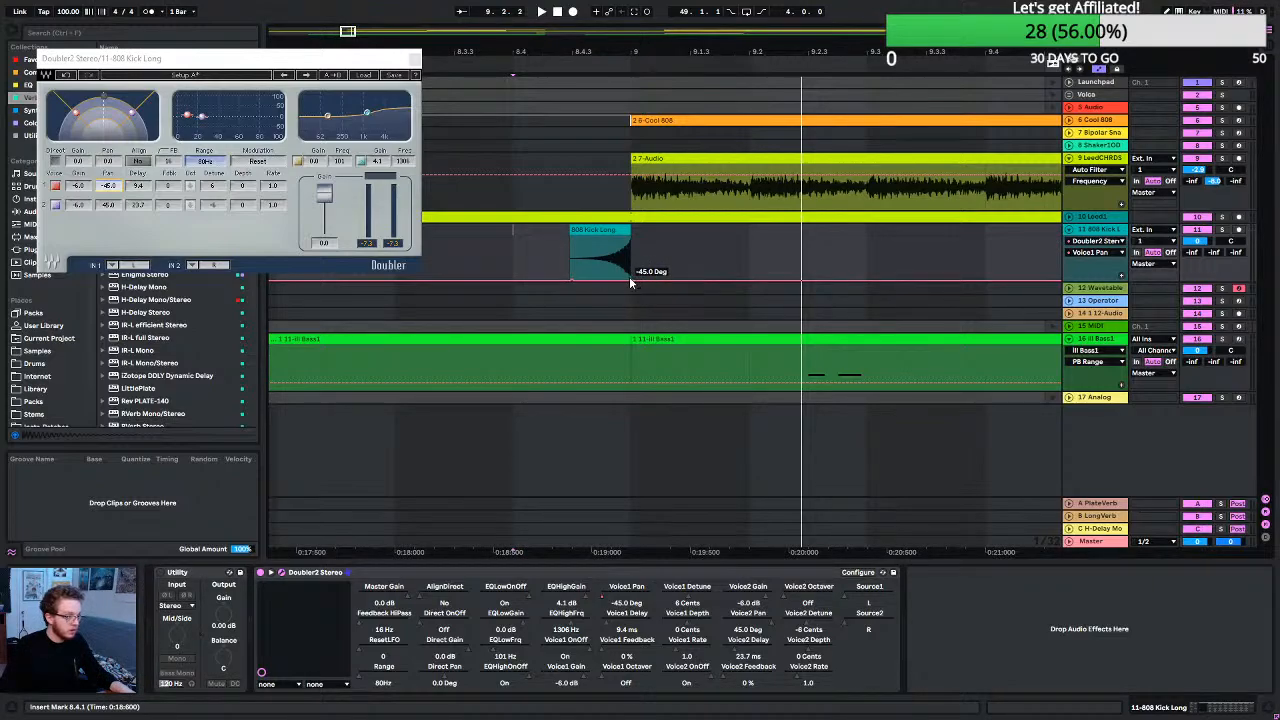
Automate Voice1 Pan in its own lane as a curved ramp from -45 to 45 degrees across the reversed kick clip.
left_click_drag(630, 279, 630, 237)
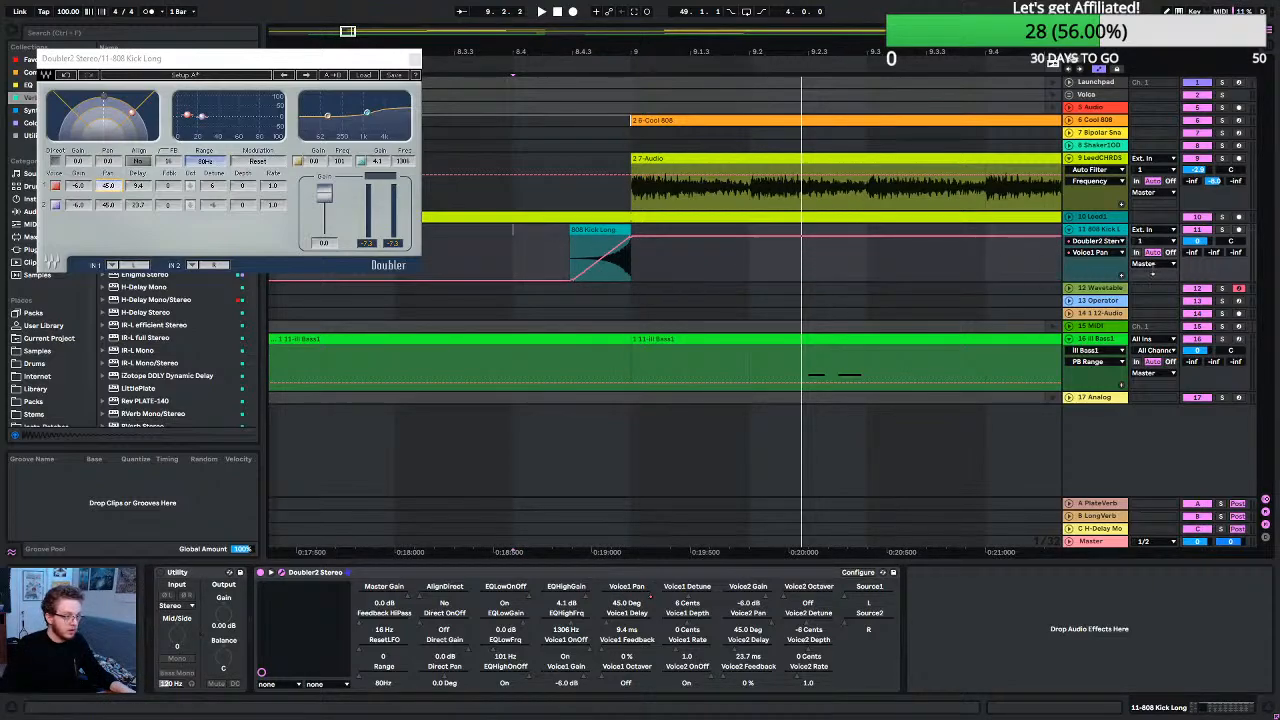
left_click(1122, 277)
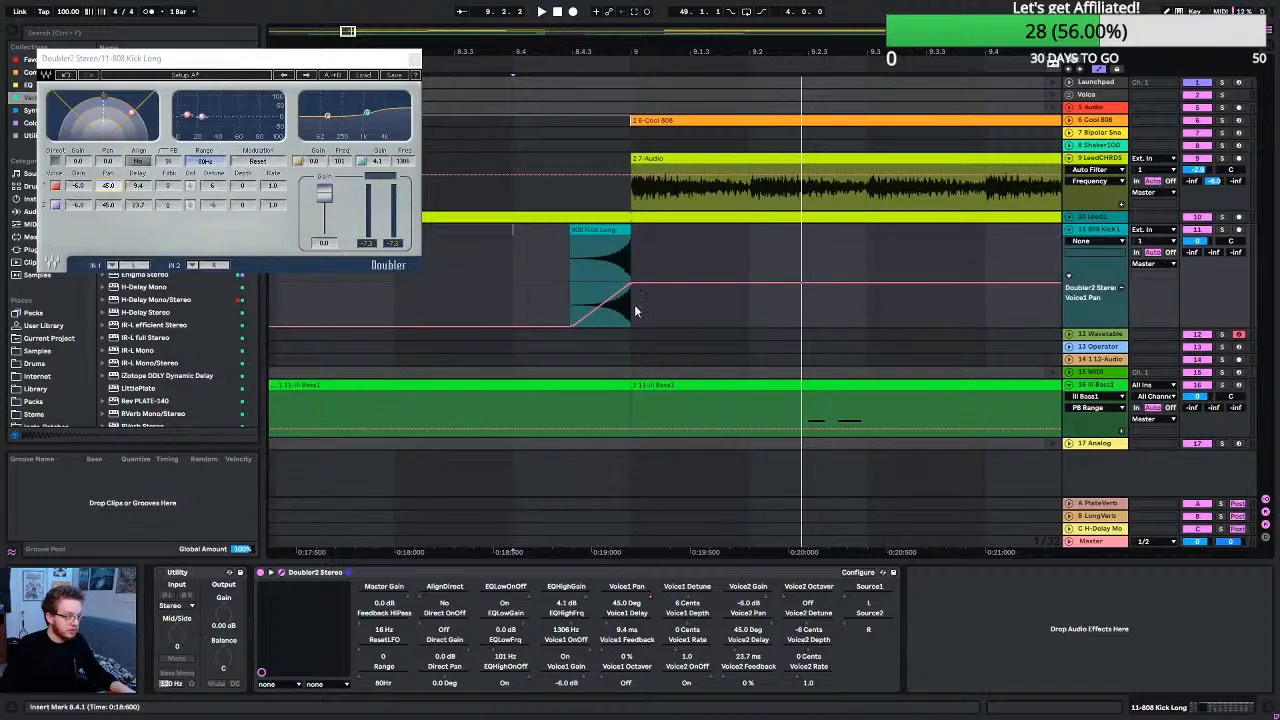
left_click_drag(606, 308, 608, 319)
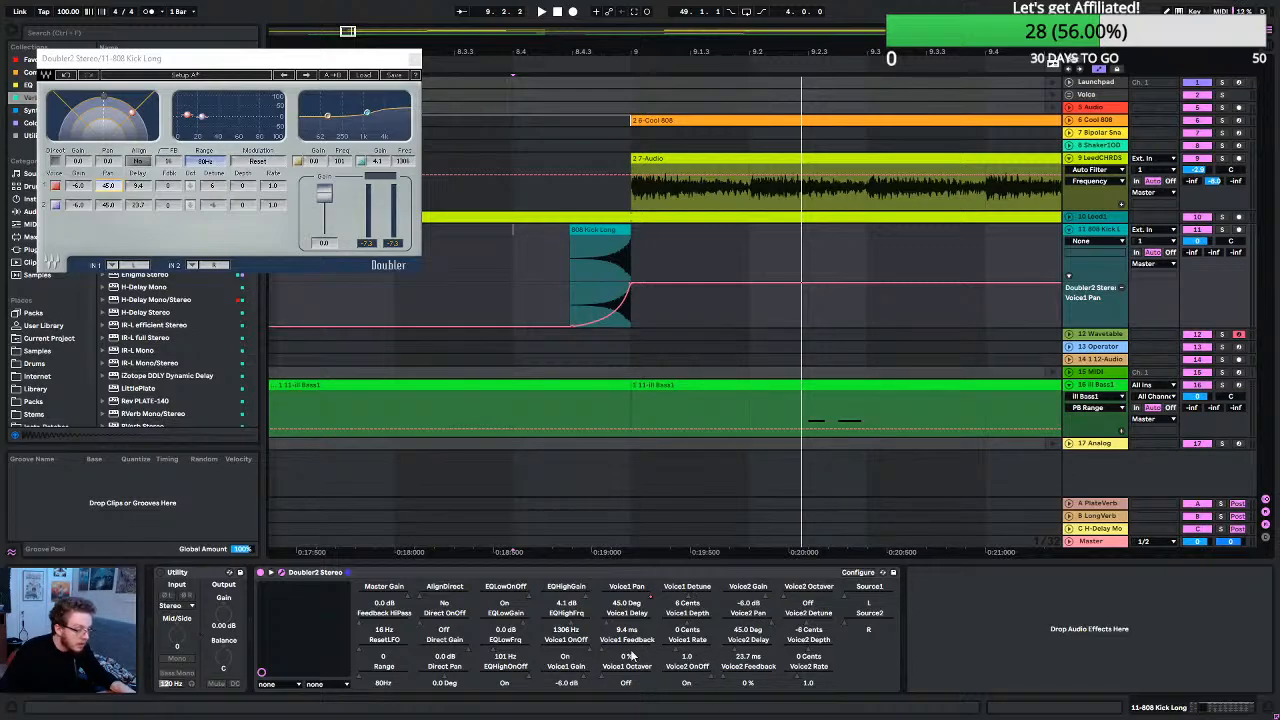
Automate Voice2 Pan as a mirrored curve from 45 to -45 degrees across the reversed kick clip.
left_click(110, 206)
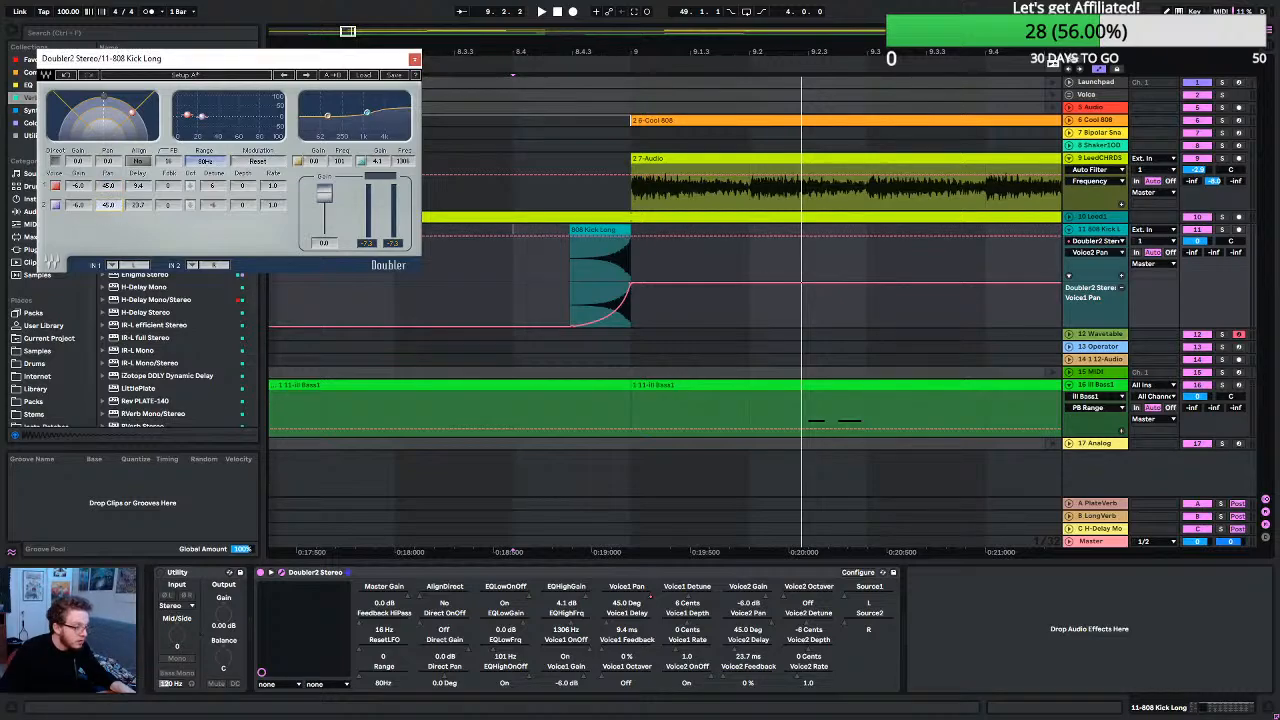
left_click_drag(110, 206, 143, 221)
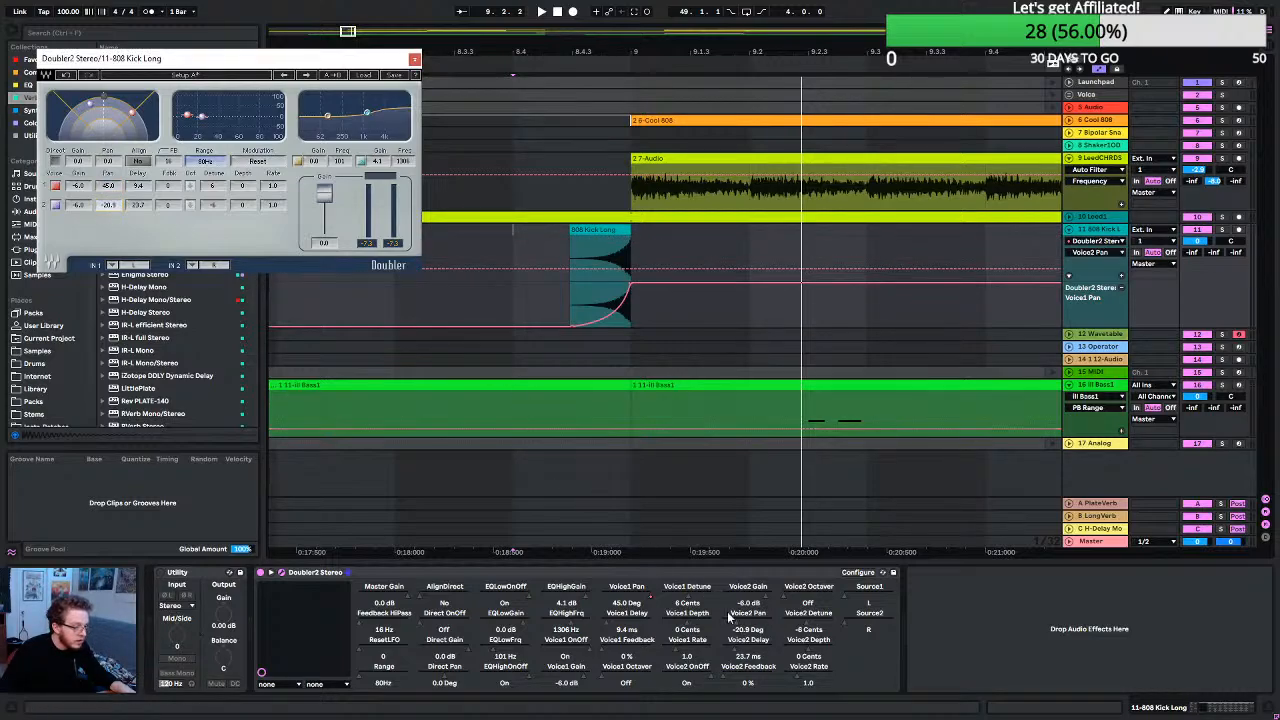
left_click_drag(745, 629, 745, 600)
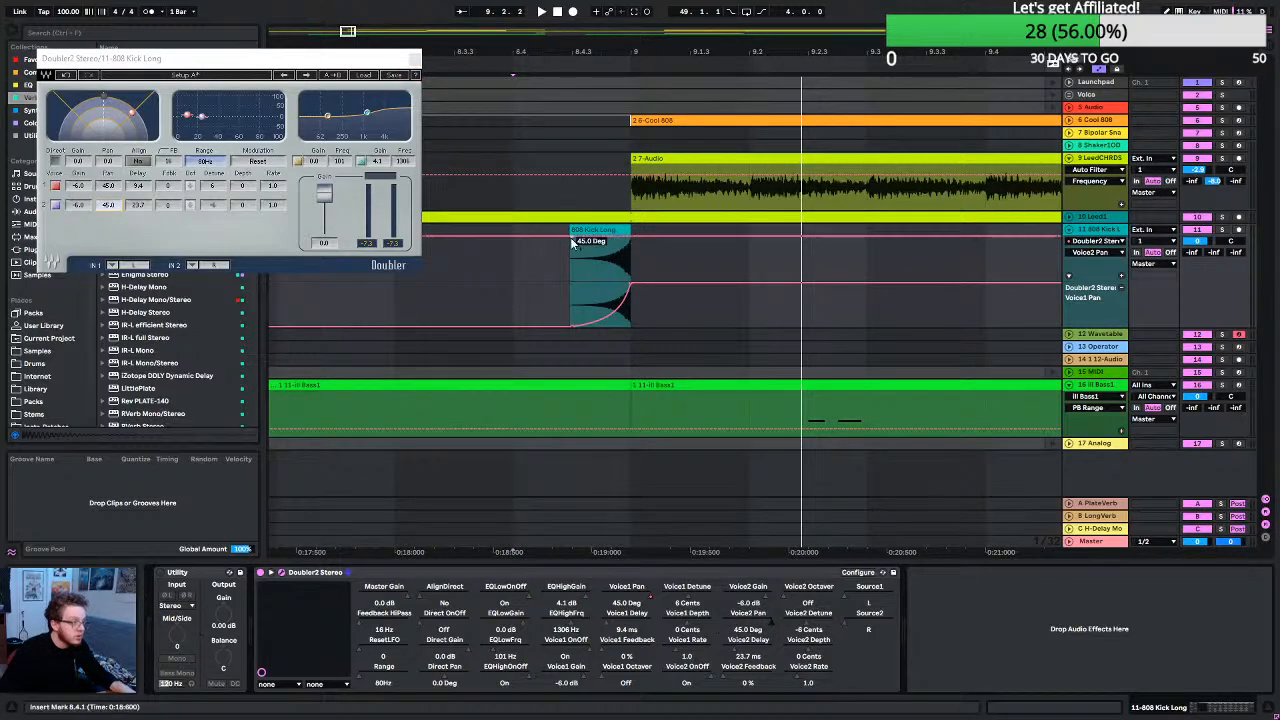
left_click_drag(640, 242, 608, 242)
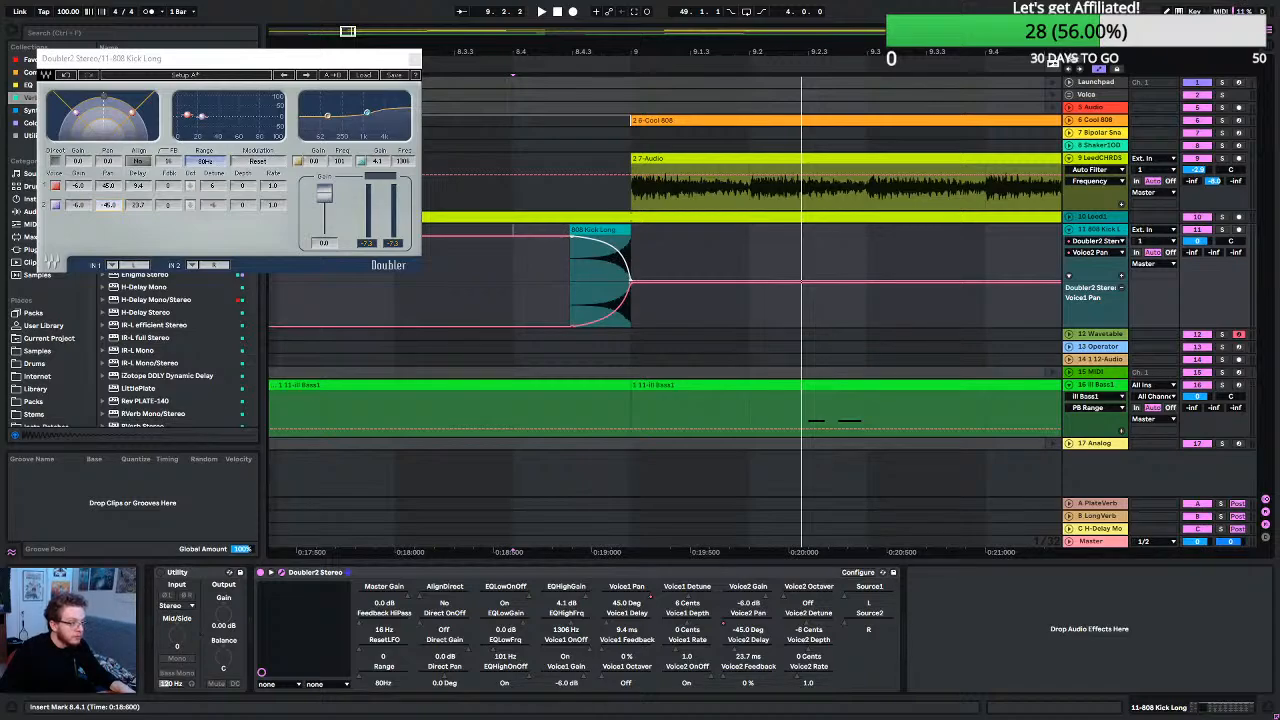
Play the panned kick, then move the end points of both pan curves slightly ahead of bar 9.
key("space")
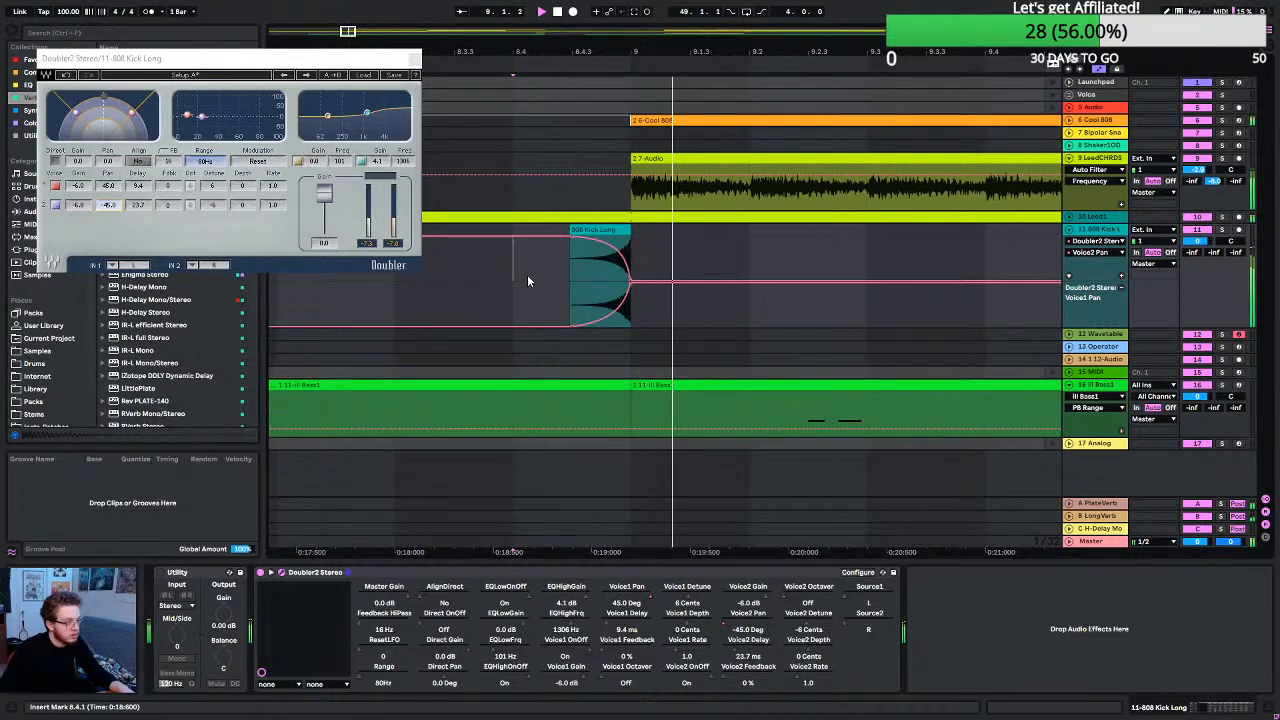
scroll(632, 288, "up", 3)
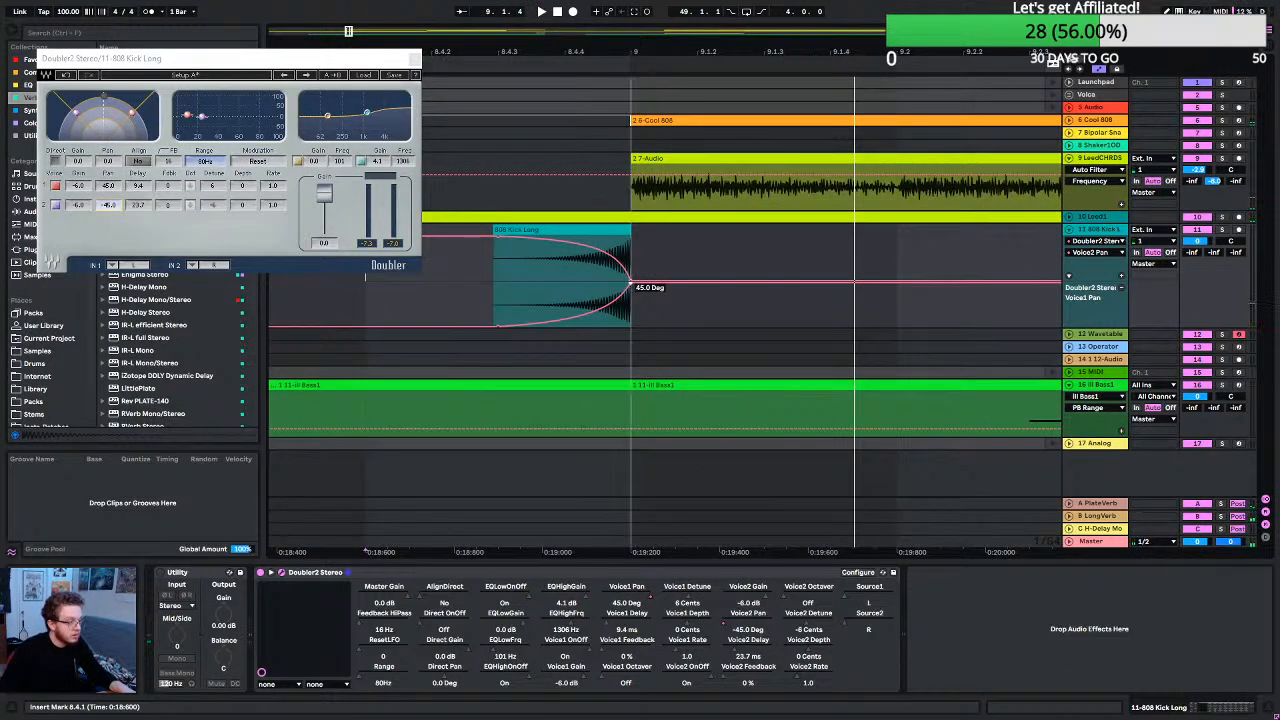
left_click_drag(629, 285, 613, 284)
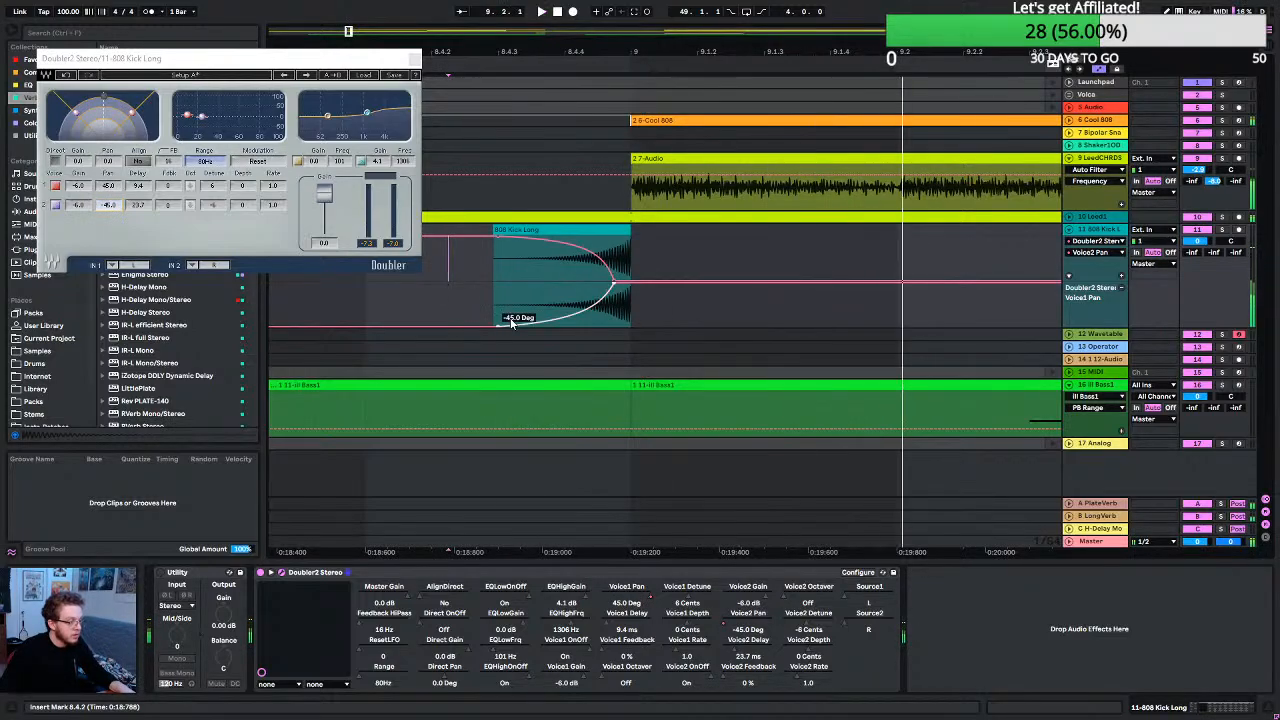
Play the transition into bar 9 repeatedly from 8.1.3 to judge the kick's crossing pan automation.
scroll(506, 322, "down", 4)
left_click(348, 302)
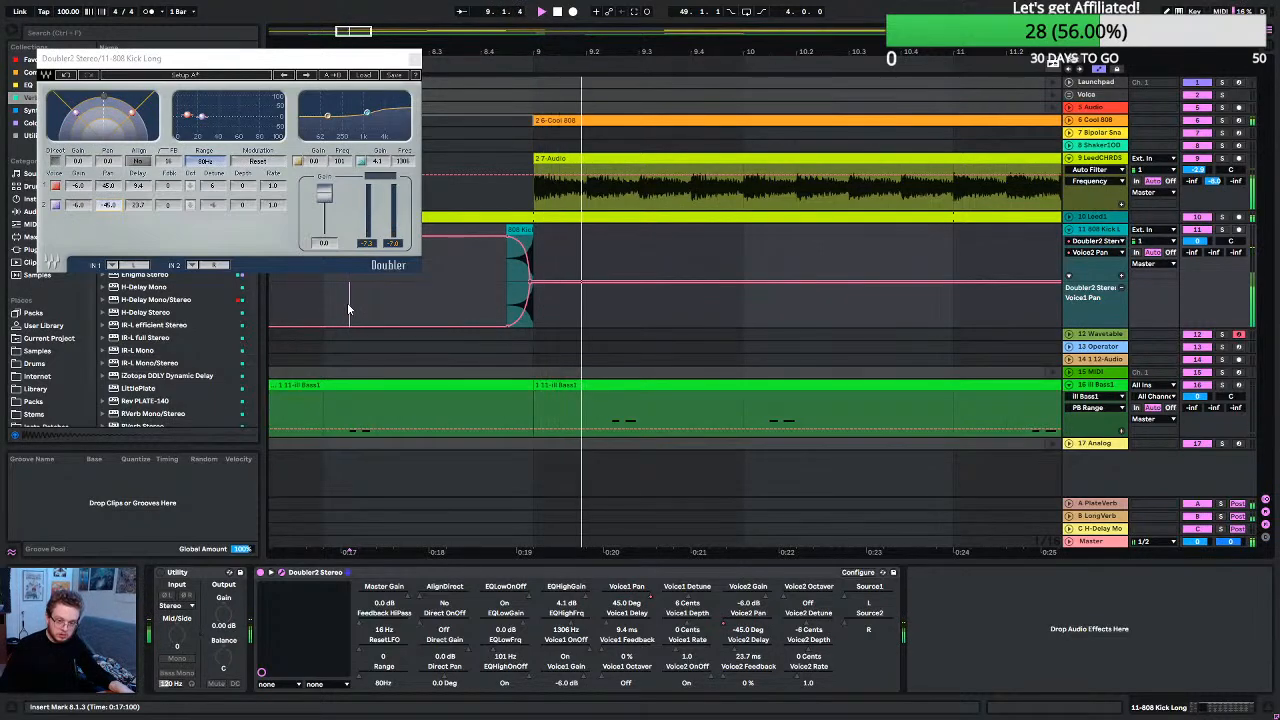
key("space")
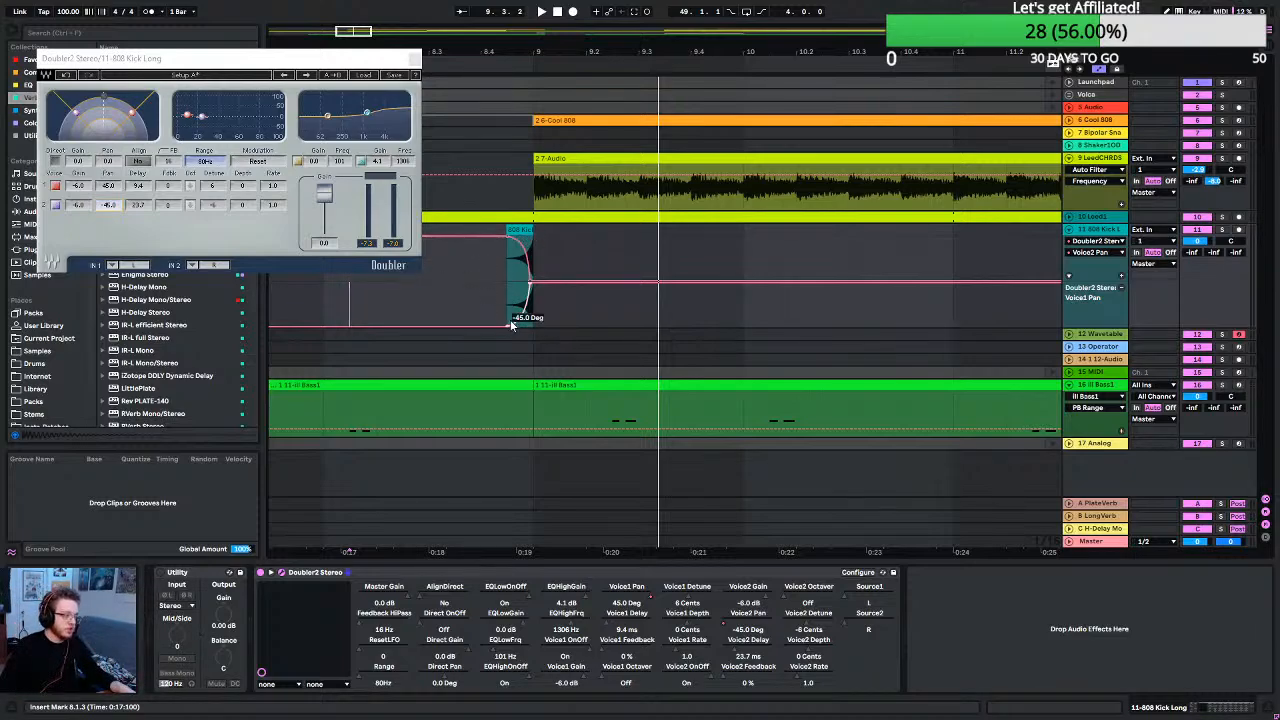
key("space")
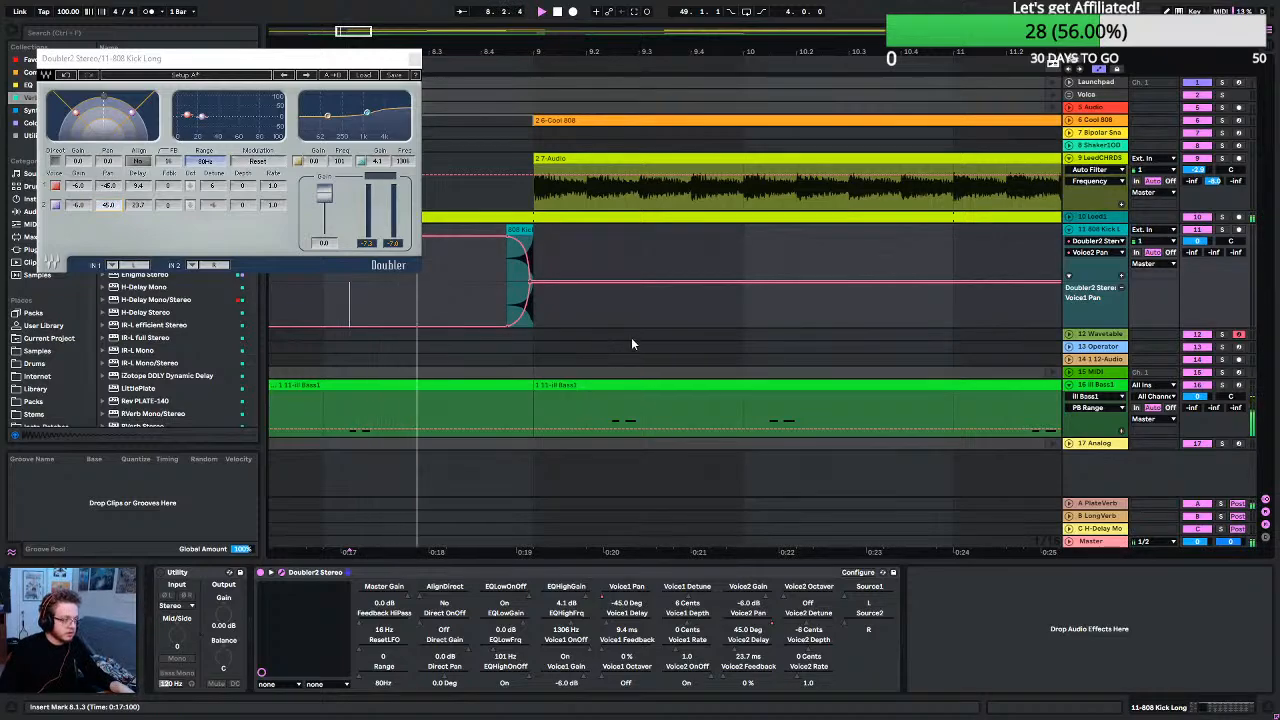
key("space")
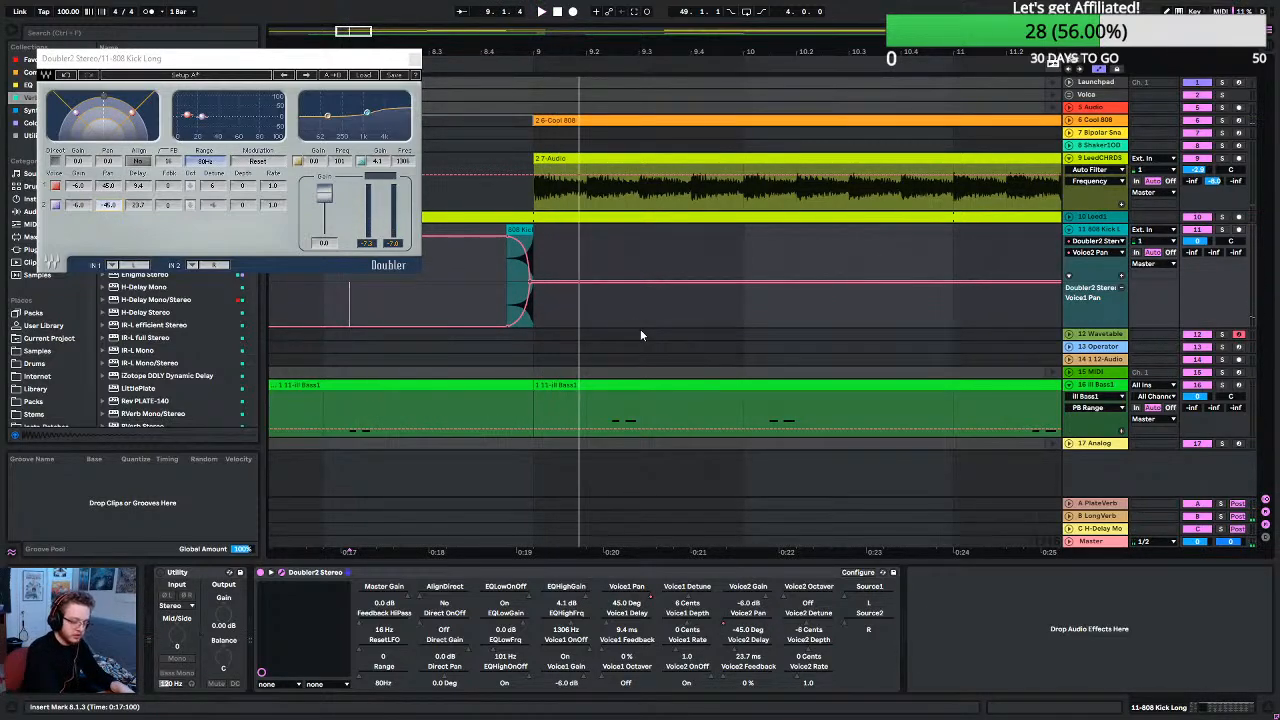
key("space")
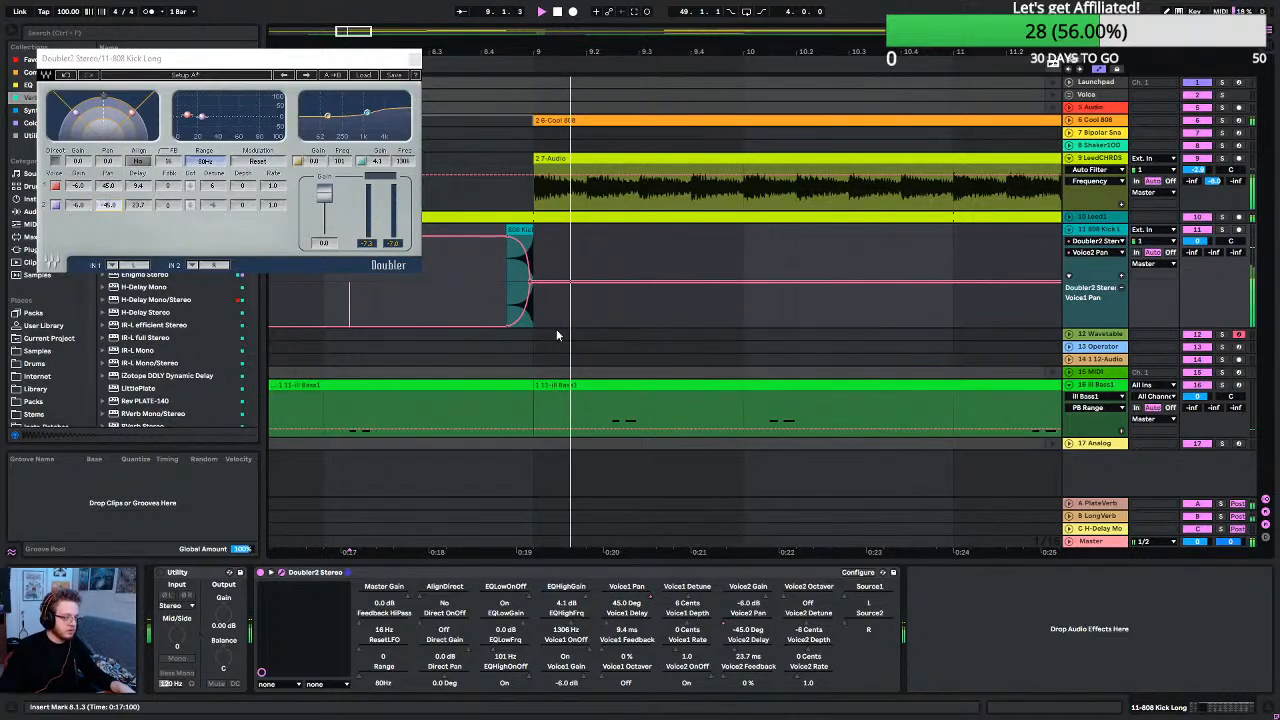
Move the end points of both pan curves onto the start of bar 9 and play the transition from 8.4.1.
scroll(536, 325, "up", 5)
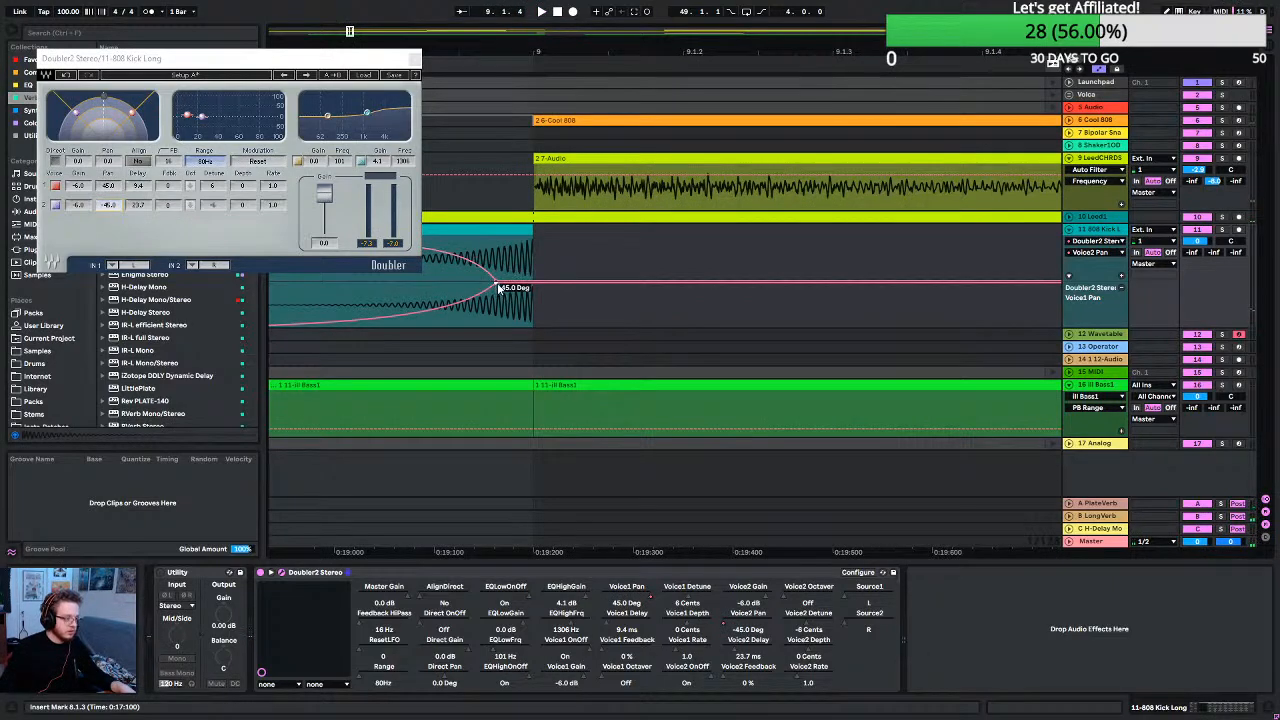
mouse_move(502, 282)
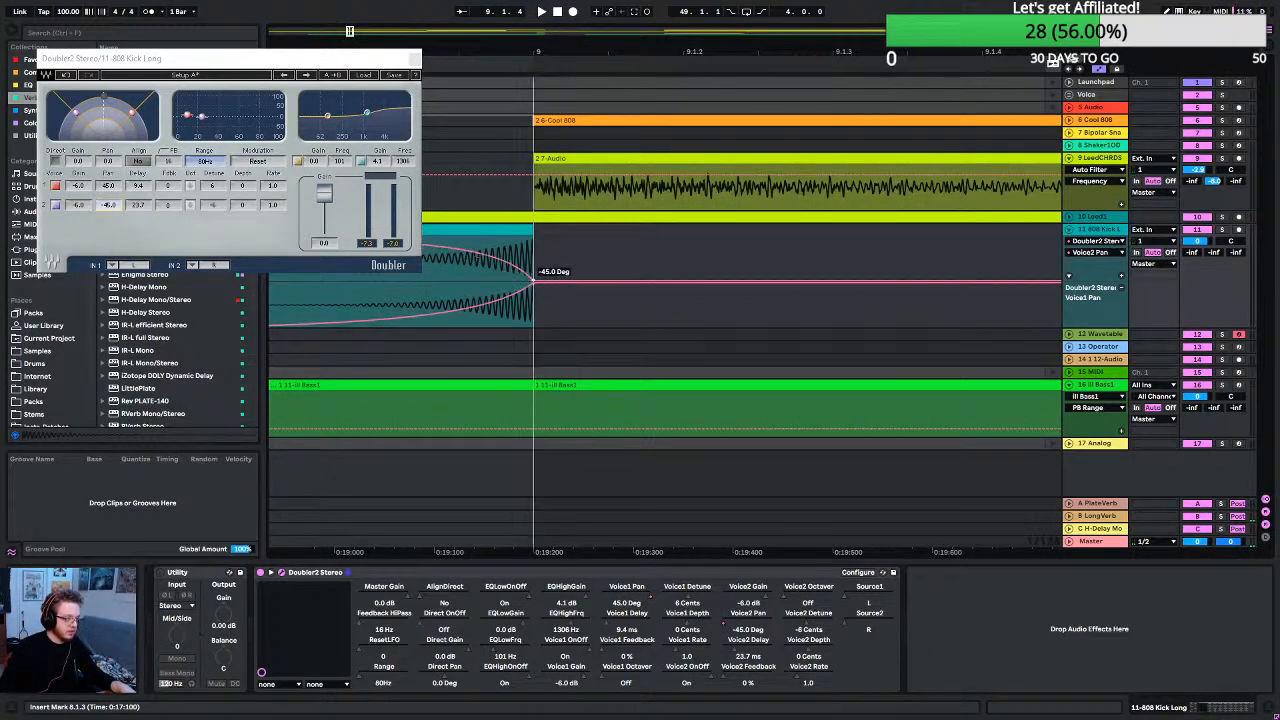
scroll(486, 295, "down", 8)
left_click(438, 308)
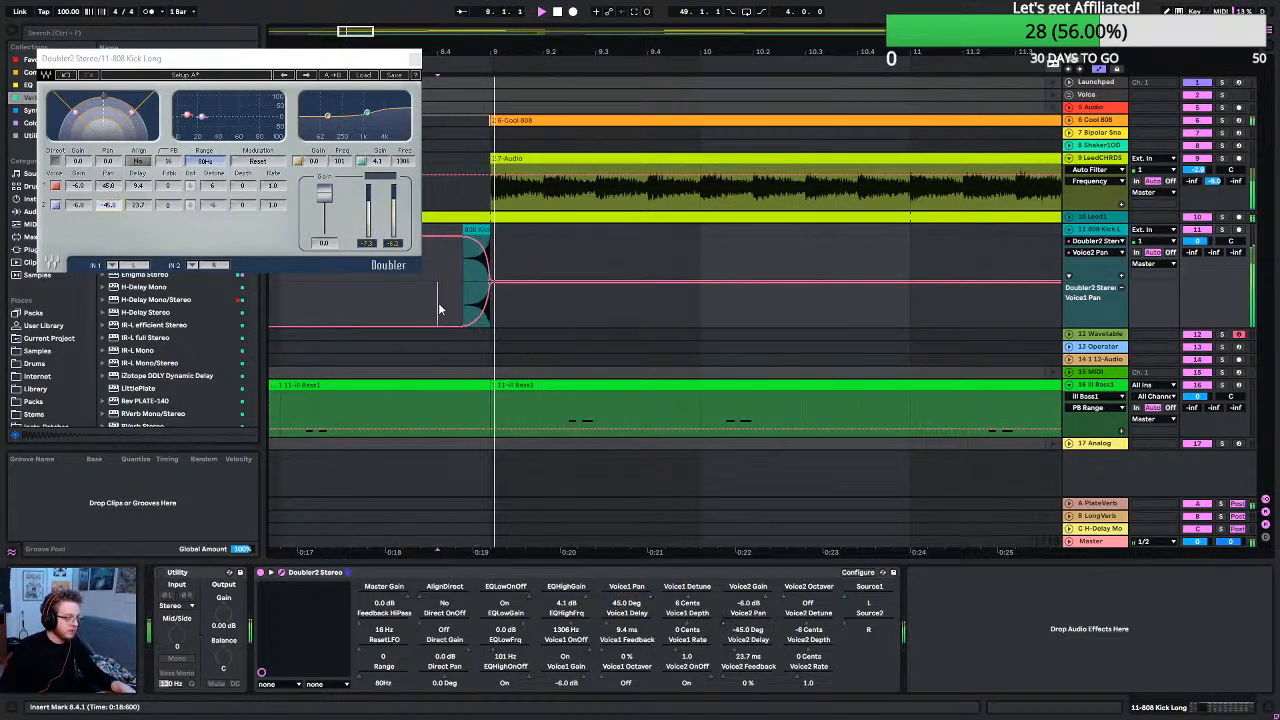
left_click(438, 308)
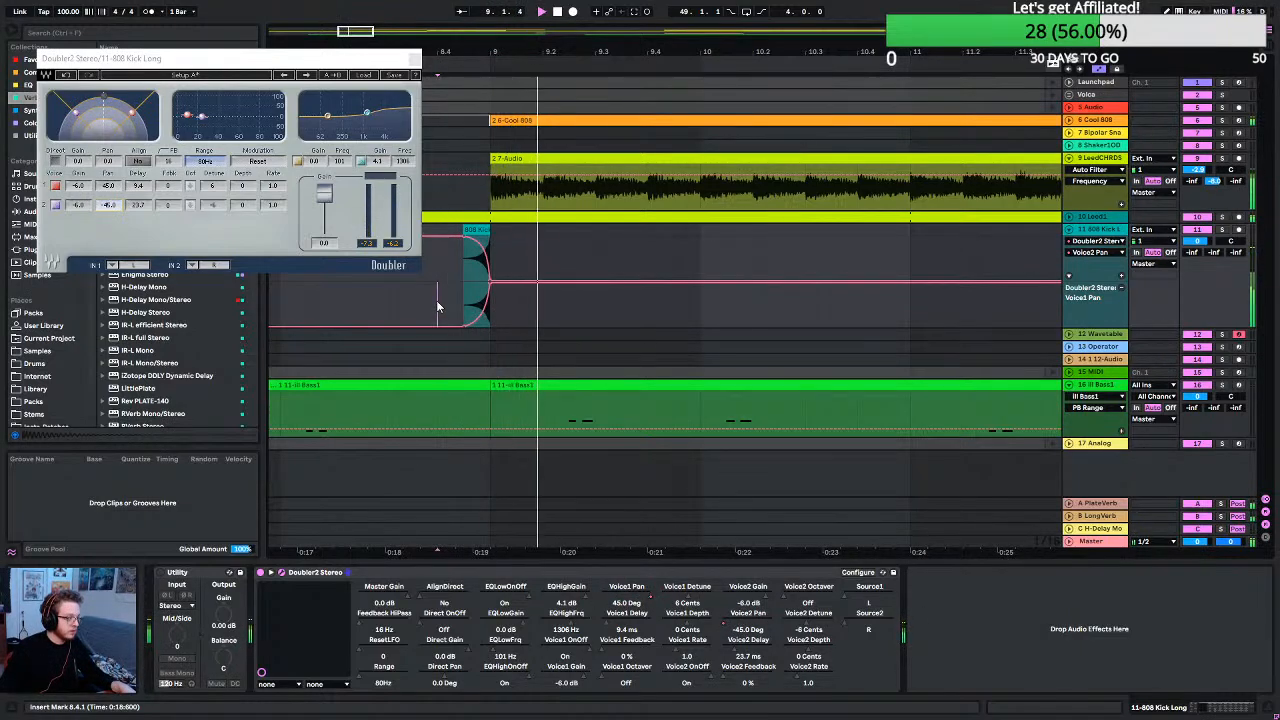
left_click(434, 304)
key("space")
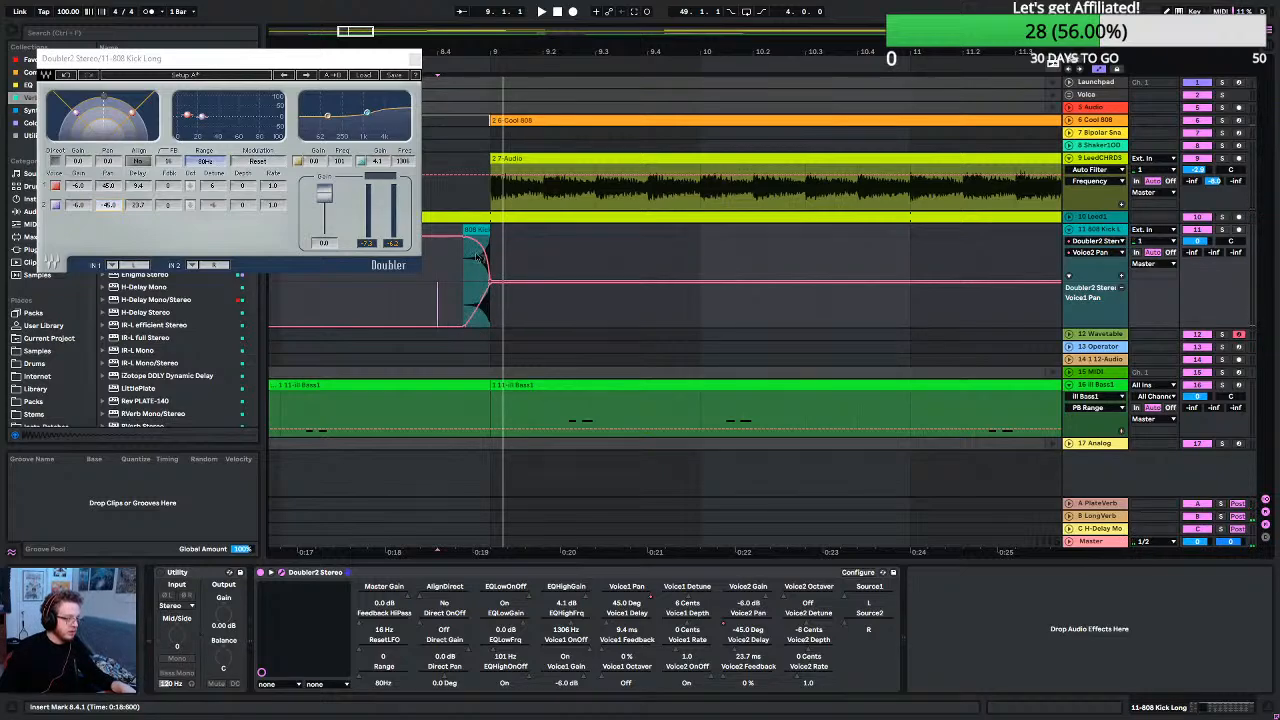
Flatten both pan curves across the reversed kick and replay the transition repeatedly from 8.3.4.
left_click(421, 291)
key("space")
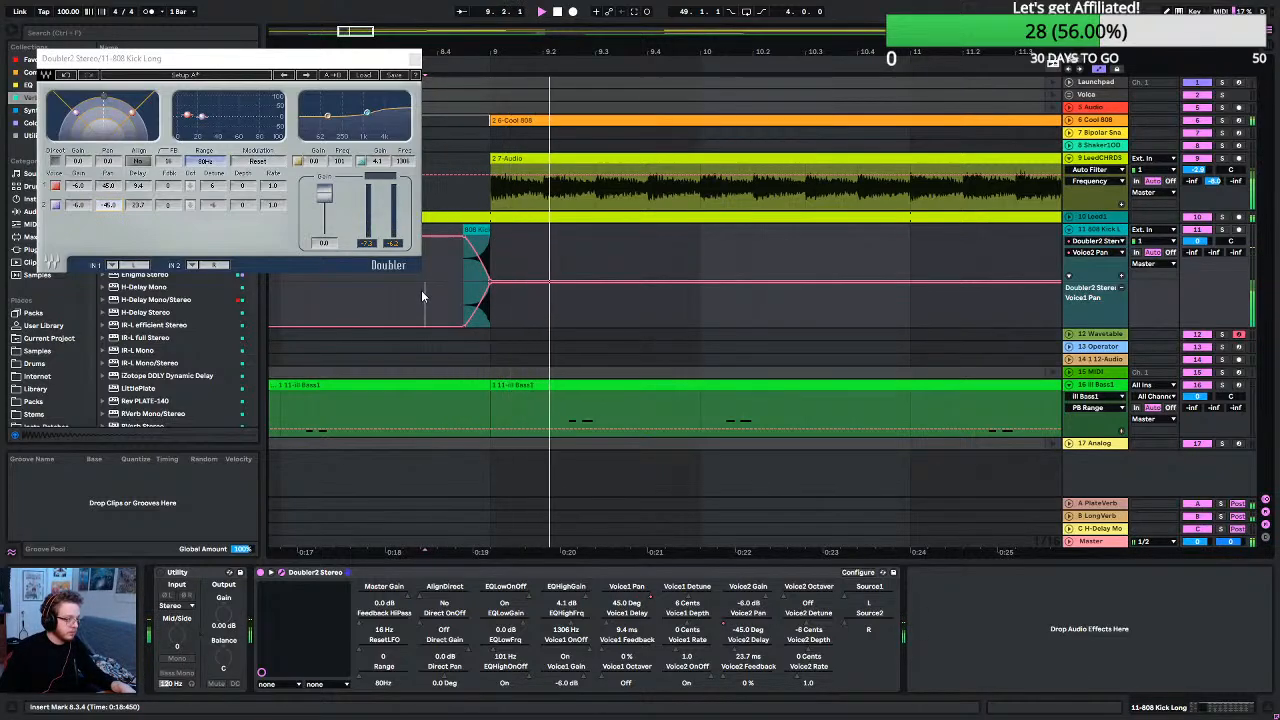
key("space")
key("space")
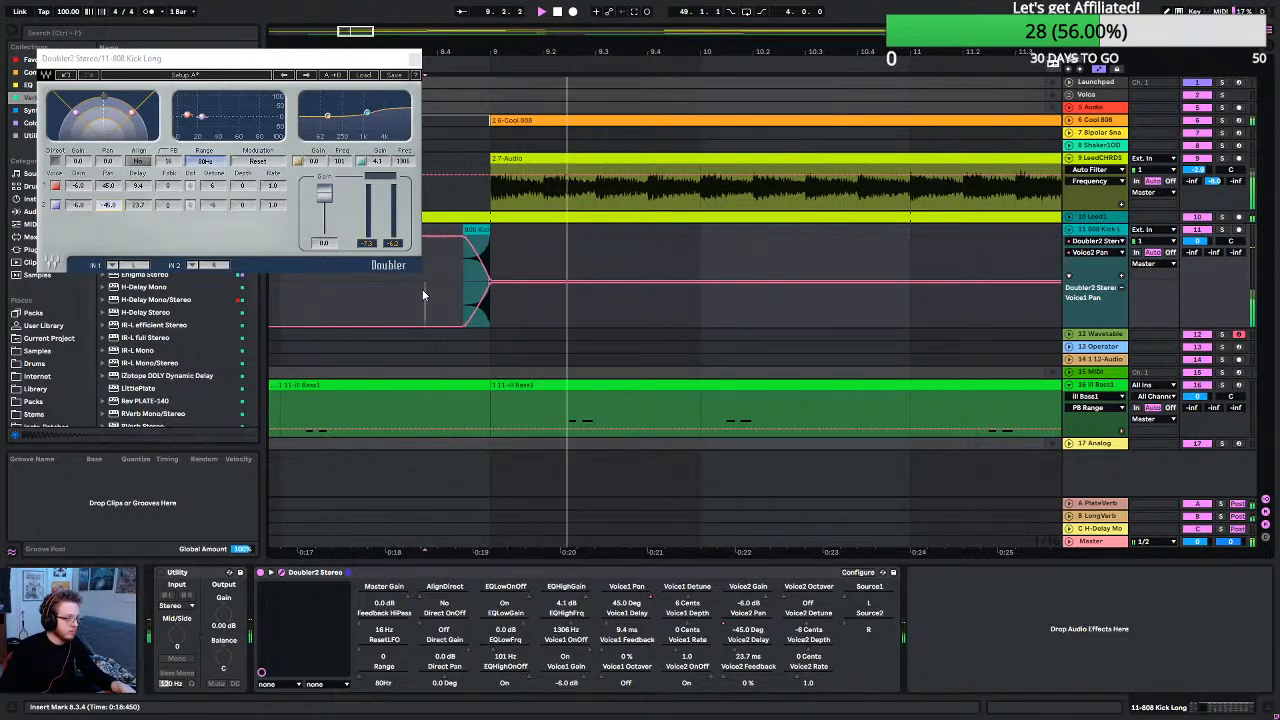
key("space")
key("space")
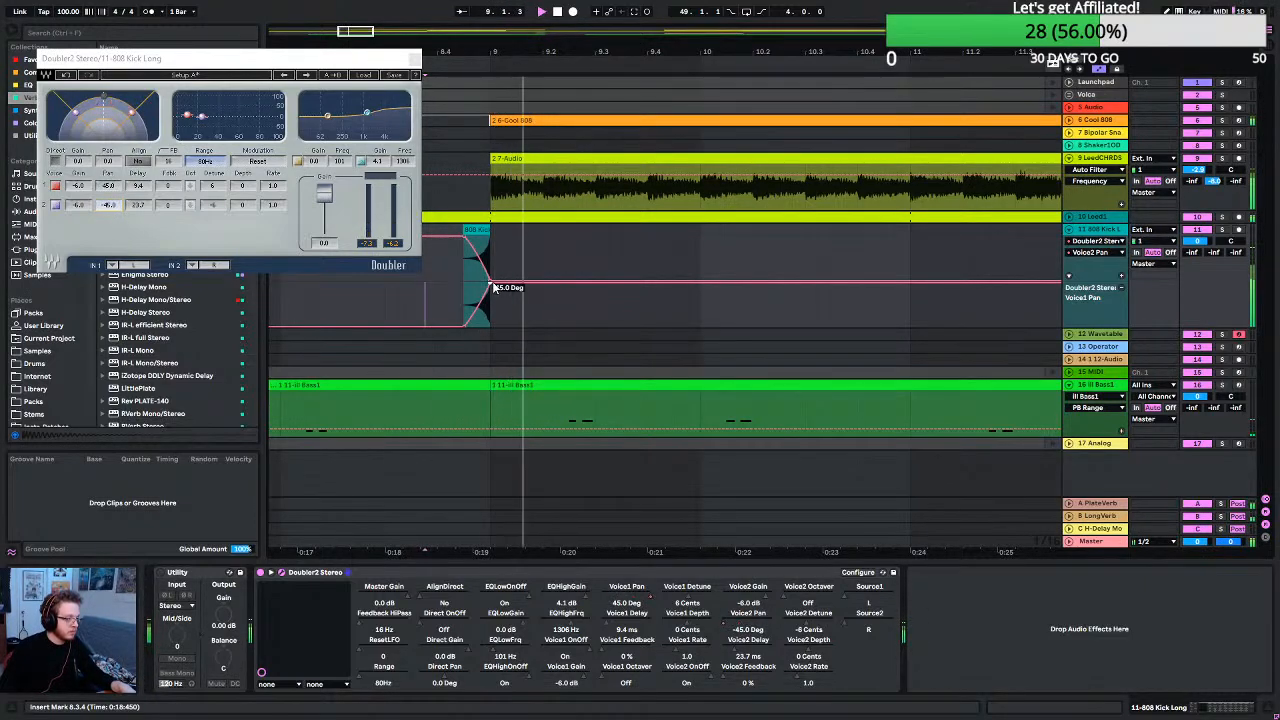
key("space")
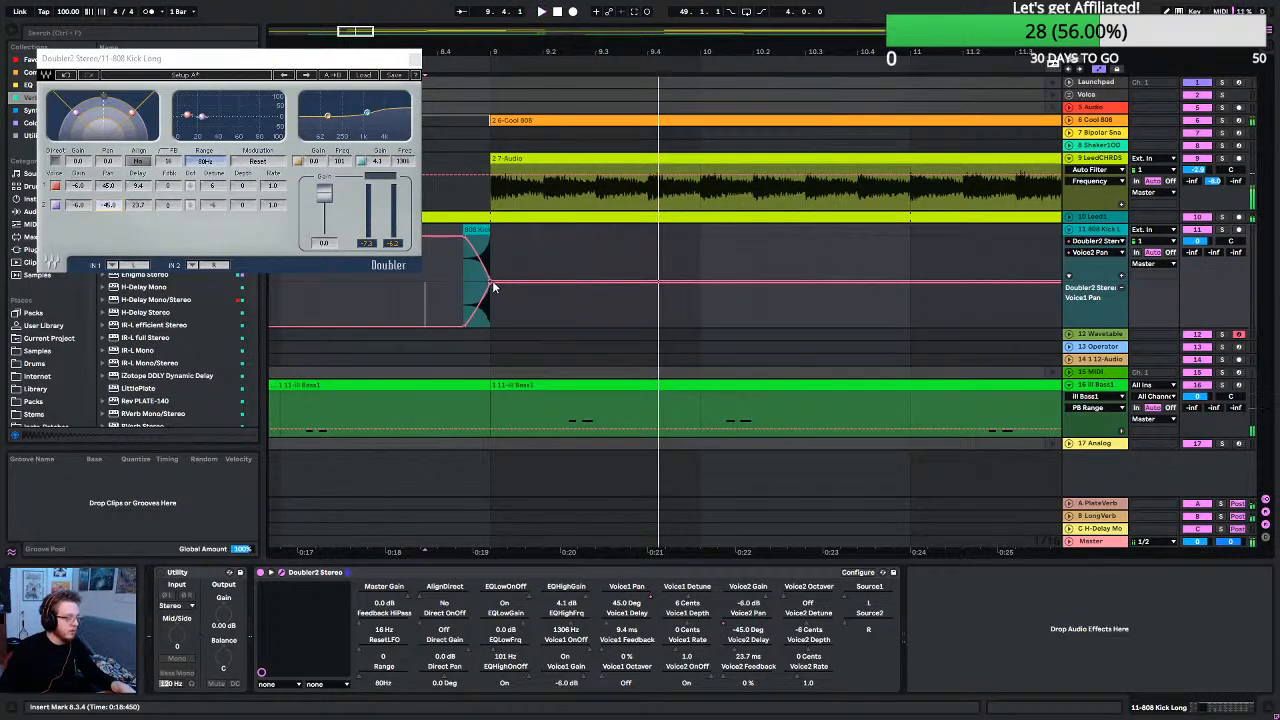
Set the end points of the Voice1 Pan and Voice2 Pan ramps at bar 9 to 0 degrees.
scroll(495, 285, "up", 5, "ctrl")
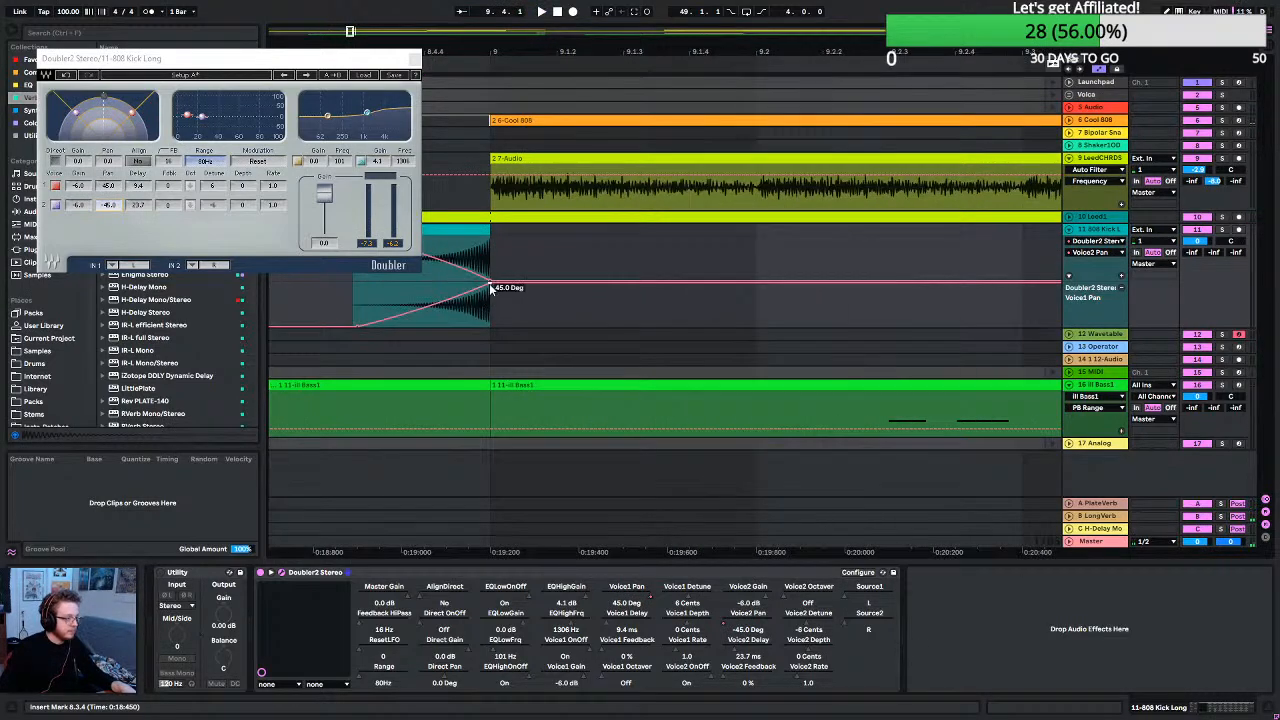
left_click_drag(490, 287, 490, 258)
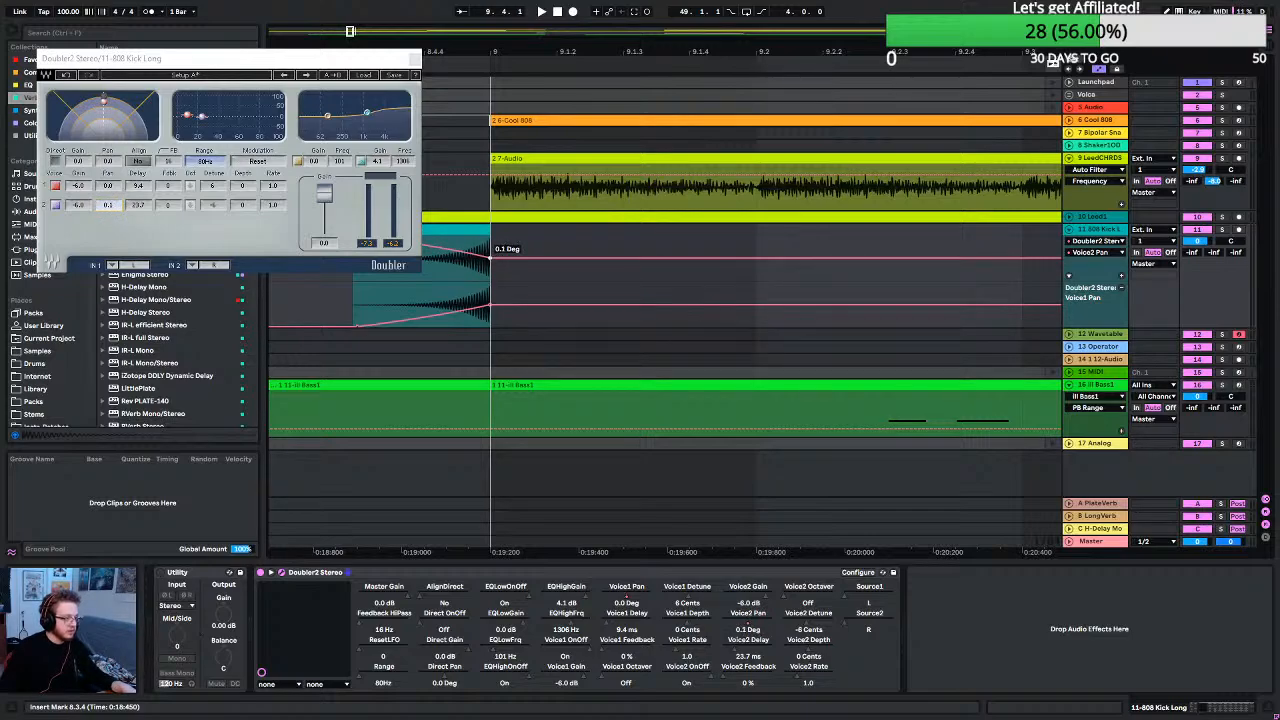
left_click_drag(490, 258, 490, 259)
scroll(498, 277, "up", 5)
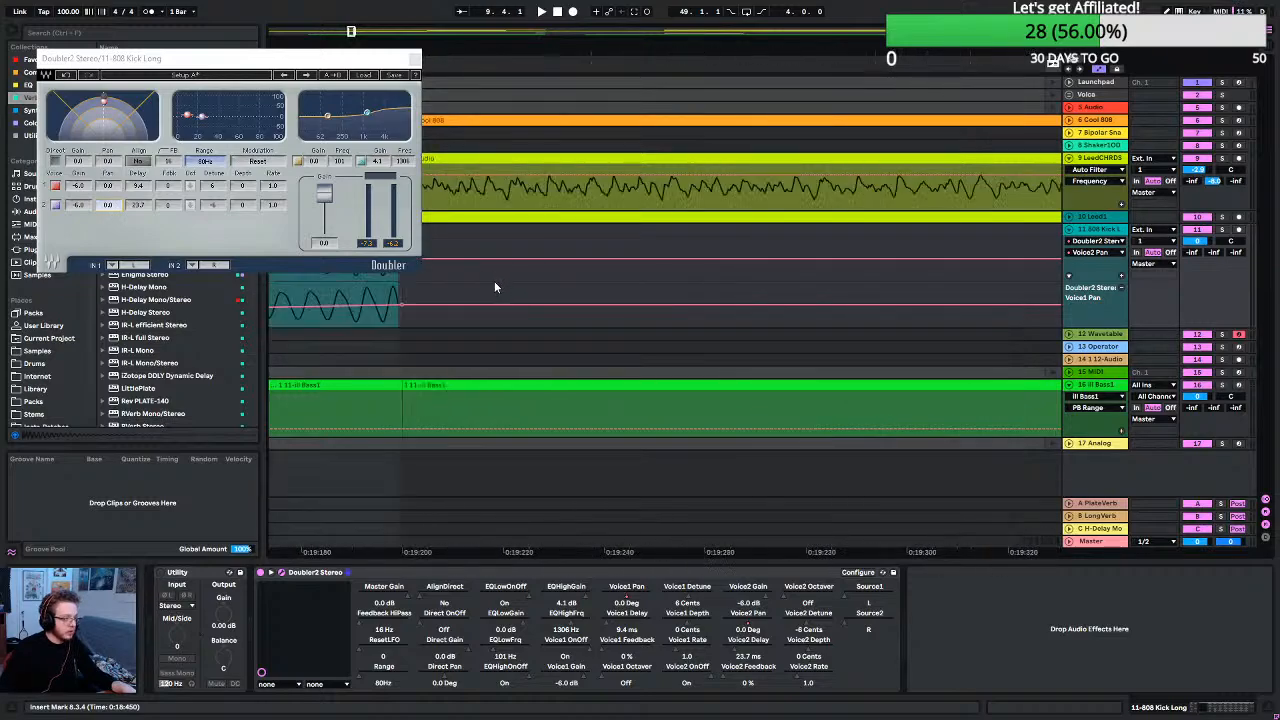
scroll(494, 281, "down", 7)
Play the transition with the centred pan ramps, then close the Doubler window and hide the automation lanes.
key("space")
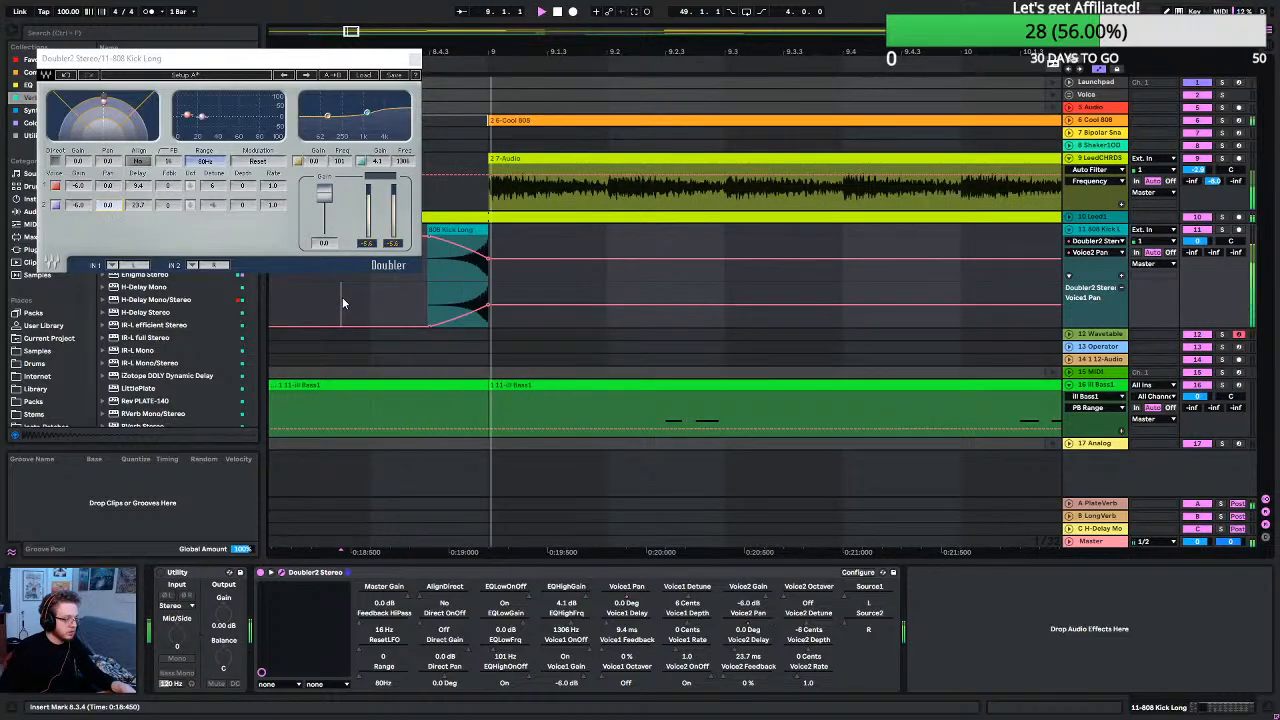
key("space")
key("space")
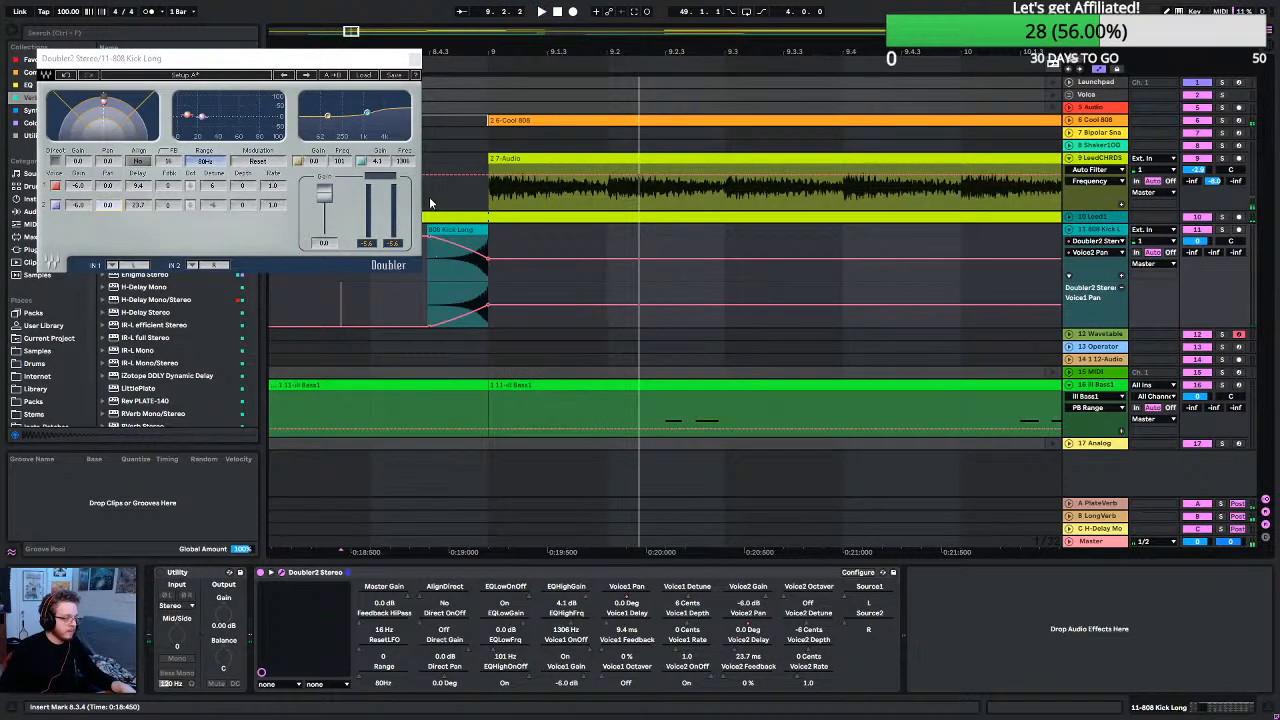
left_click(415, 60)
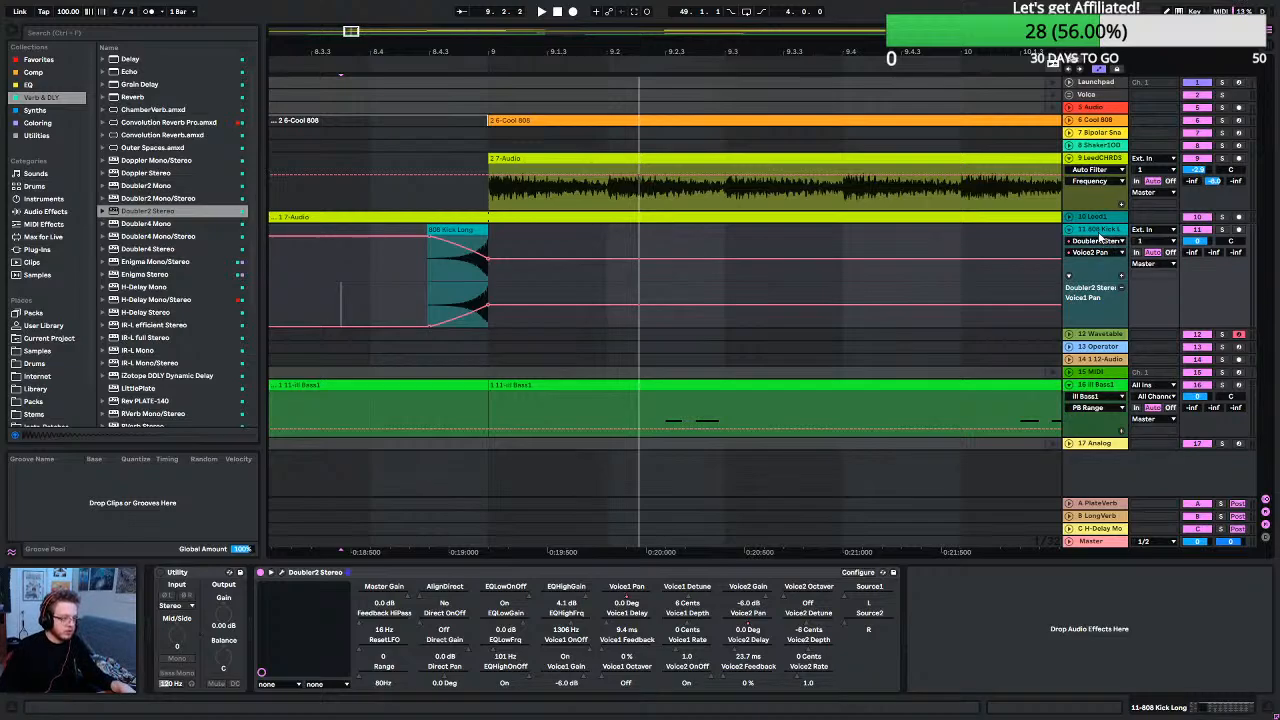
key("a")
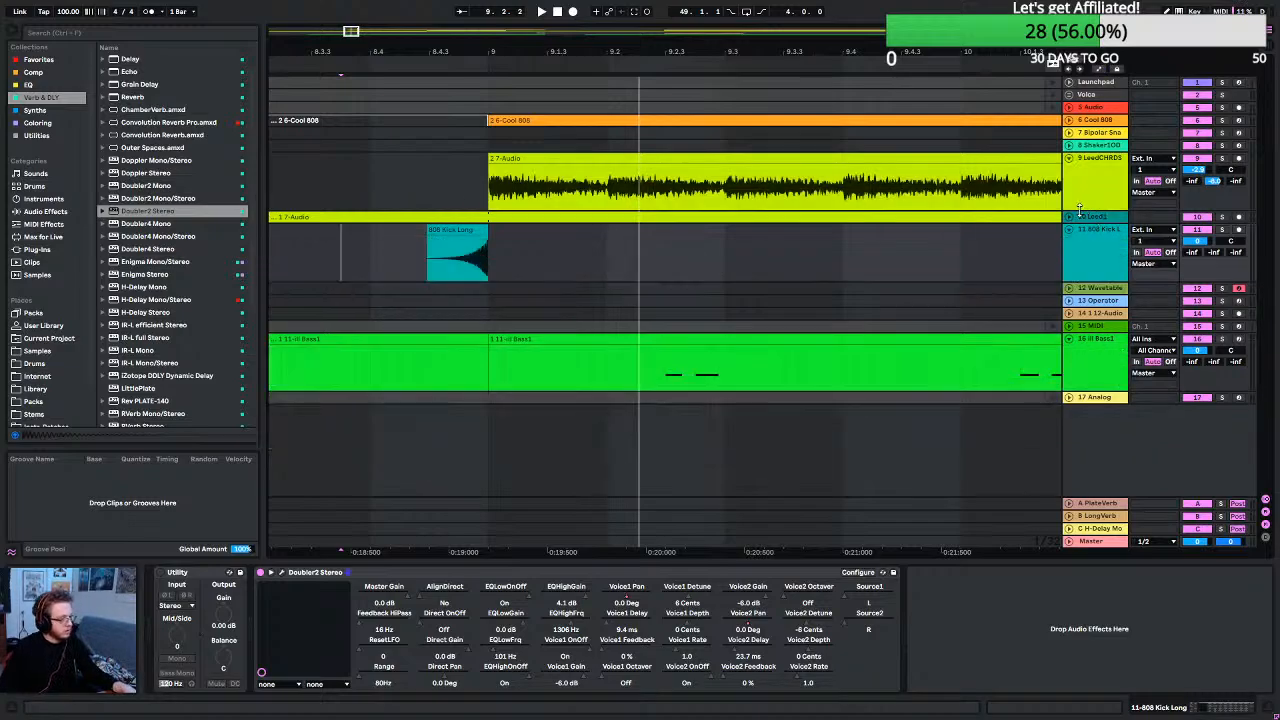
Duplicate the reversed 808 kick clip and move the copy to beat 9.2.
left_click(472, 231)
key("ctrl+d")
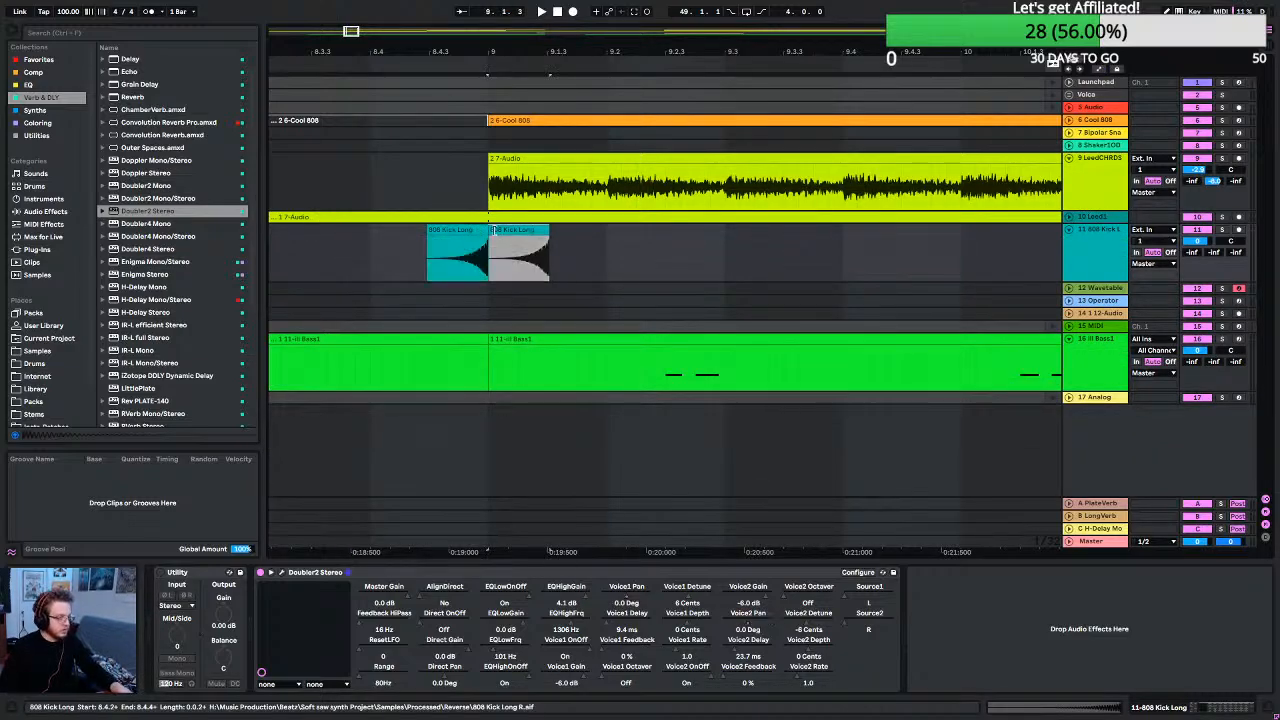
left_click_drag(524, 231, 643, 246)
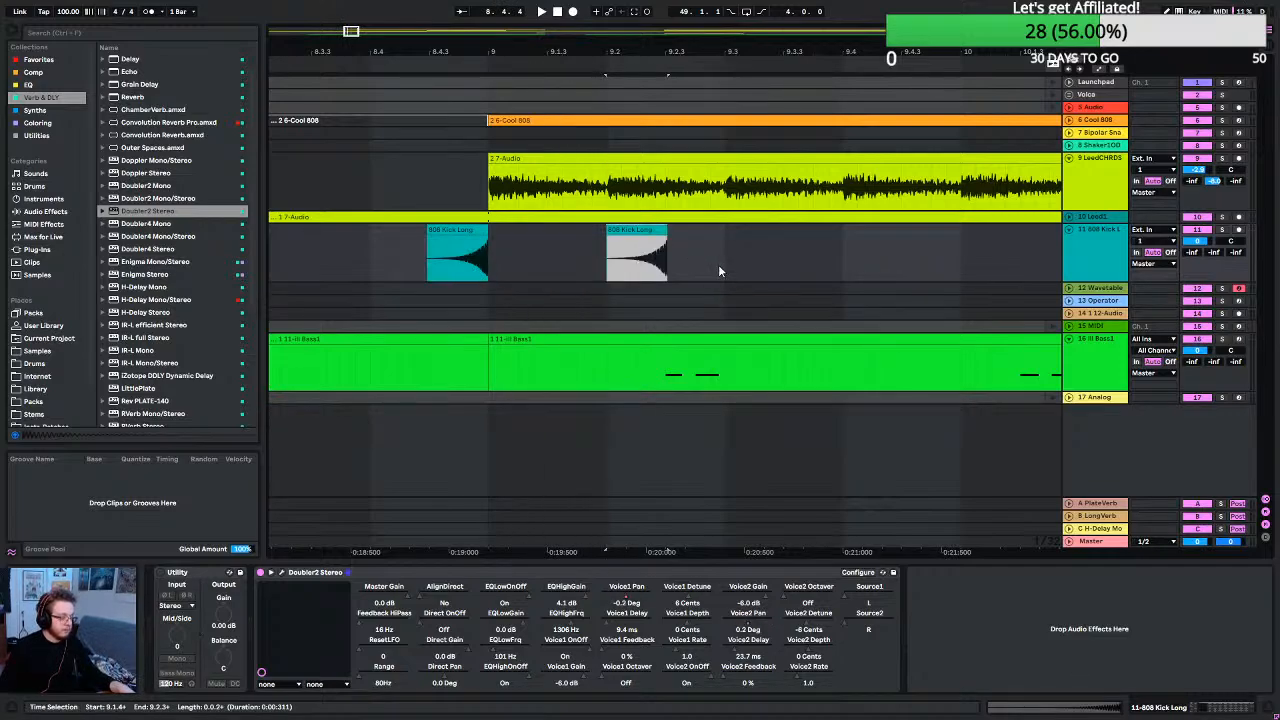
Reverse the copied 808 kick clip at beat 9.2.
key("ctrl+r")
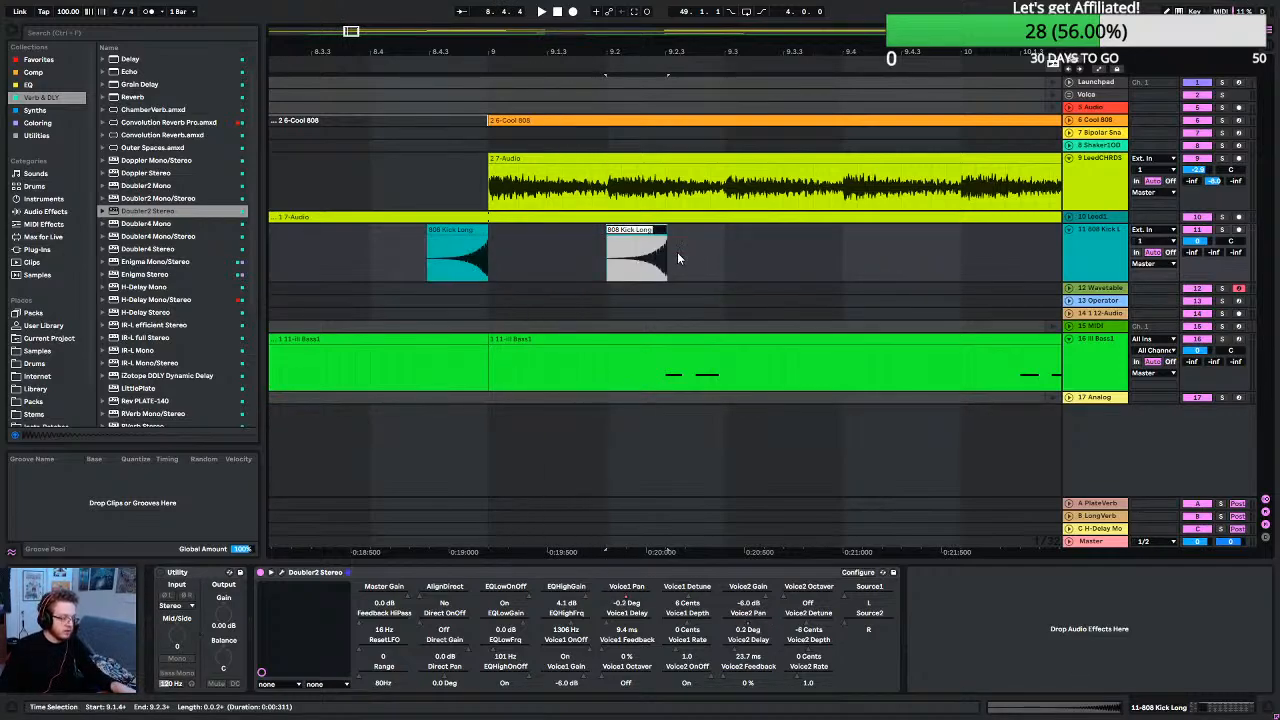
left_click(702, 242)
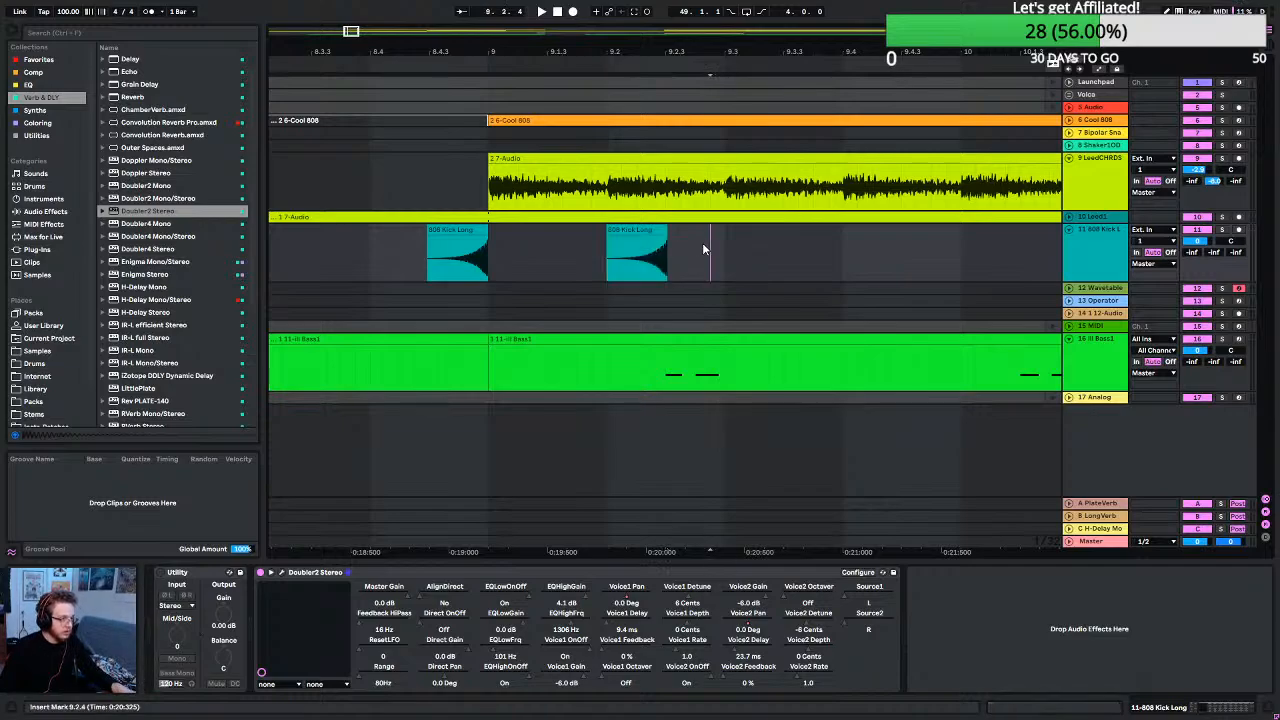
left_click(640, 231)
key("r")
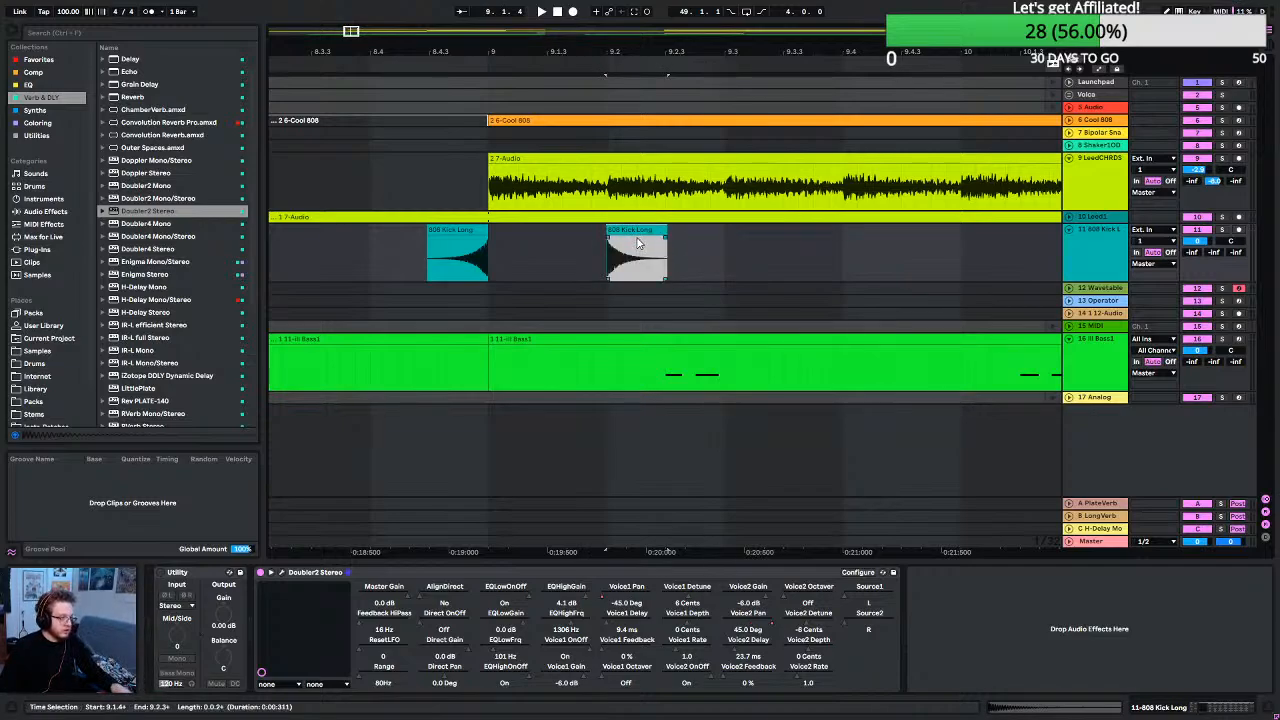
mouse_move(630, 230)
left_mouse_down()
mouse_move(645, 243)
mouse_move(630, 245)
left_mouse_up()
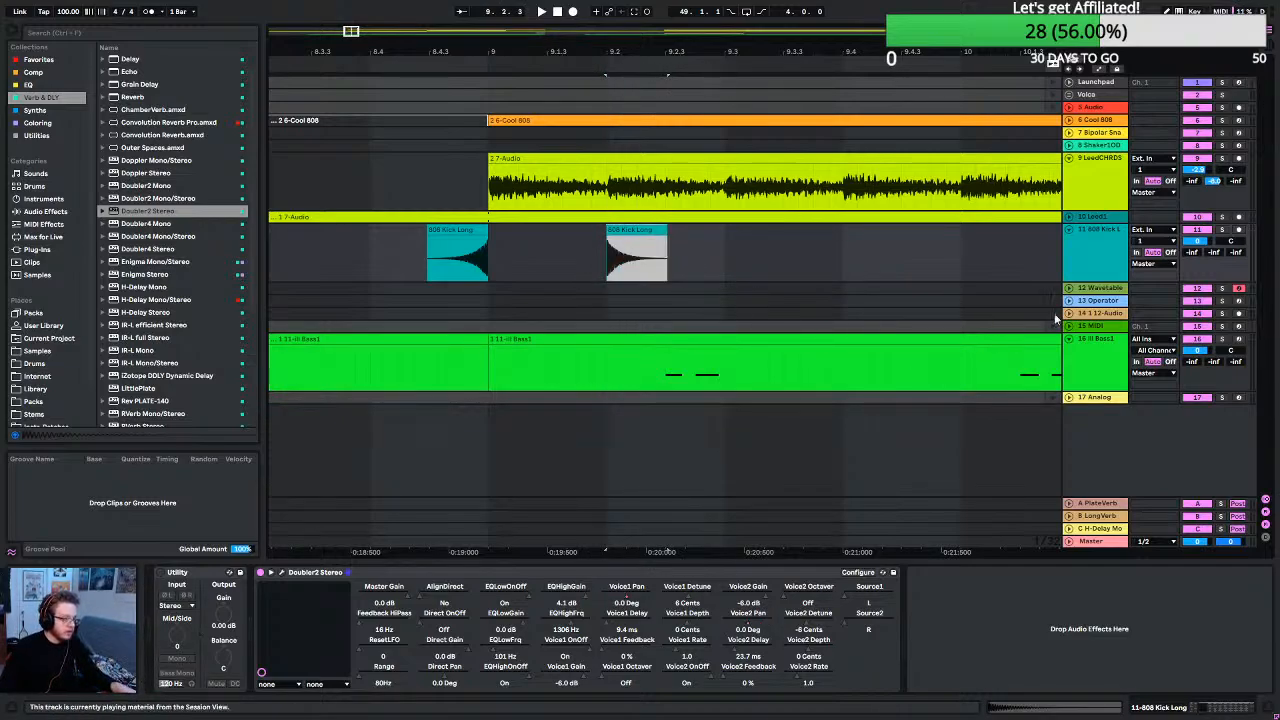
Insert a new audio track below the 808 kick track and display the PlateVerb return's Convolution Reverb.
left_click(1092, 248)
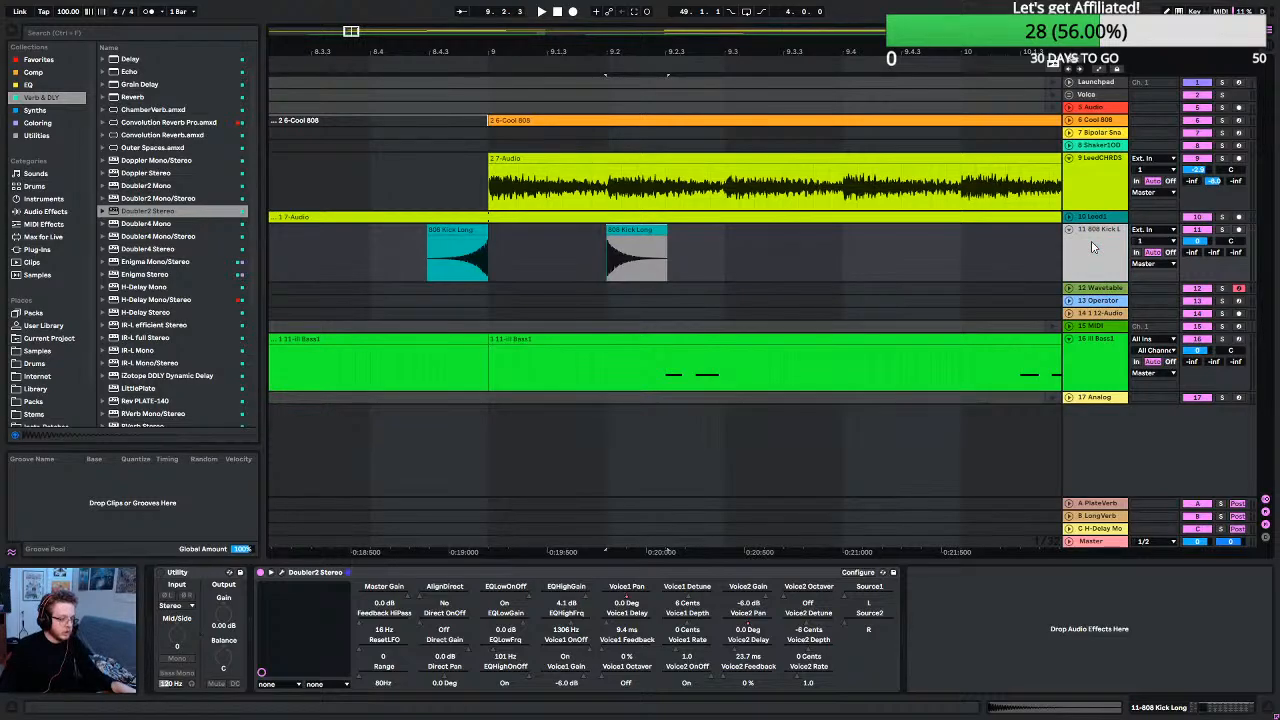
key("ctrl+t")
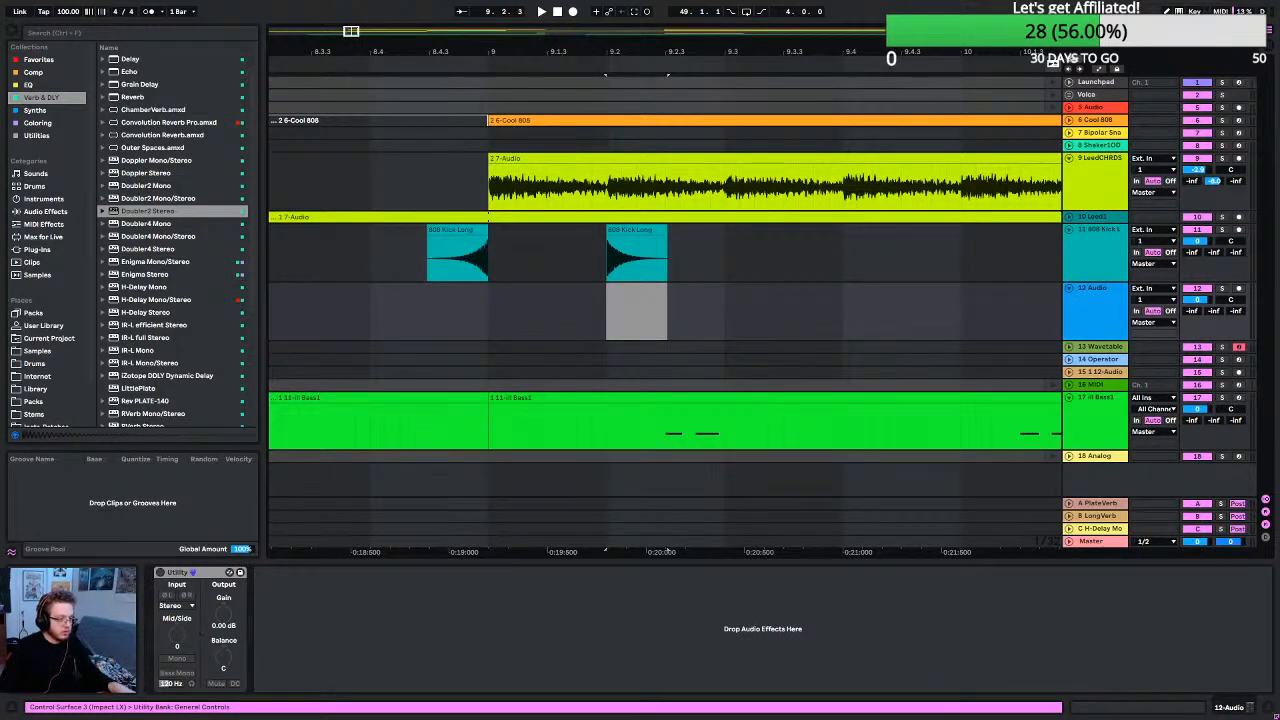
left_click(1110, 504)
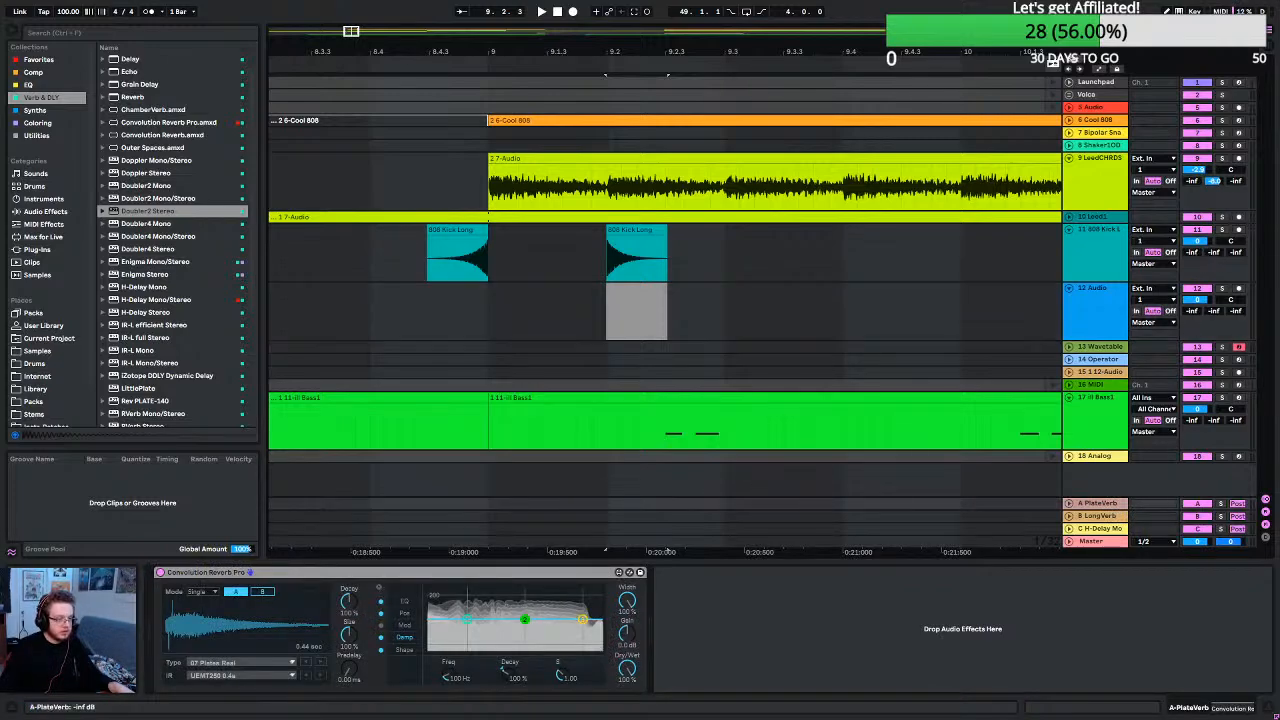
Raise the 808 kick track's send to PlateVerb to 0 while playing the copied kick, and solo the track.
key("space")
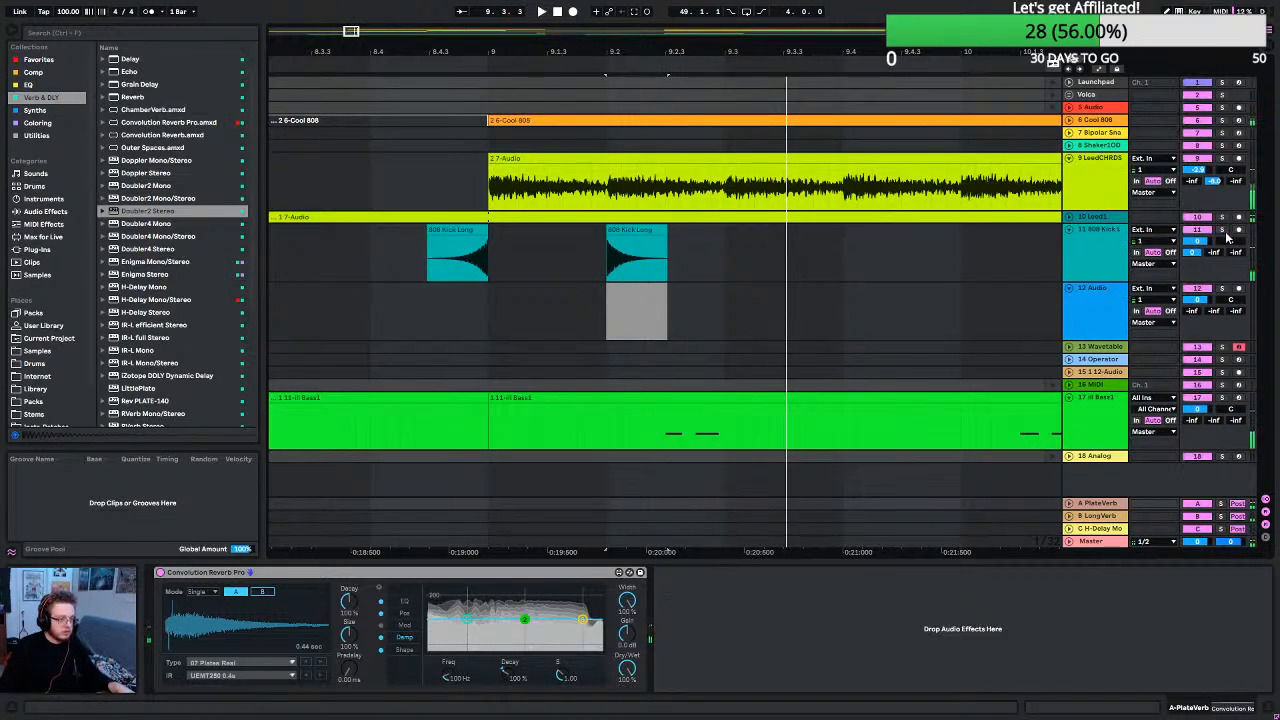
left_click(1221, 229)
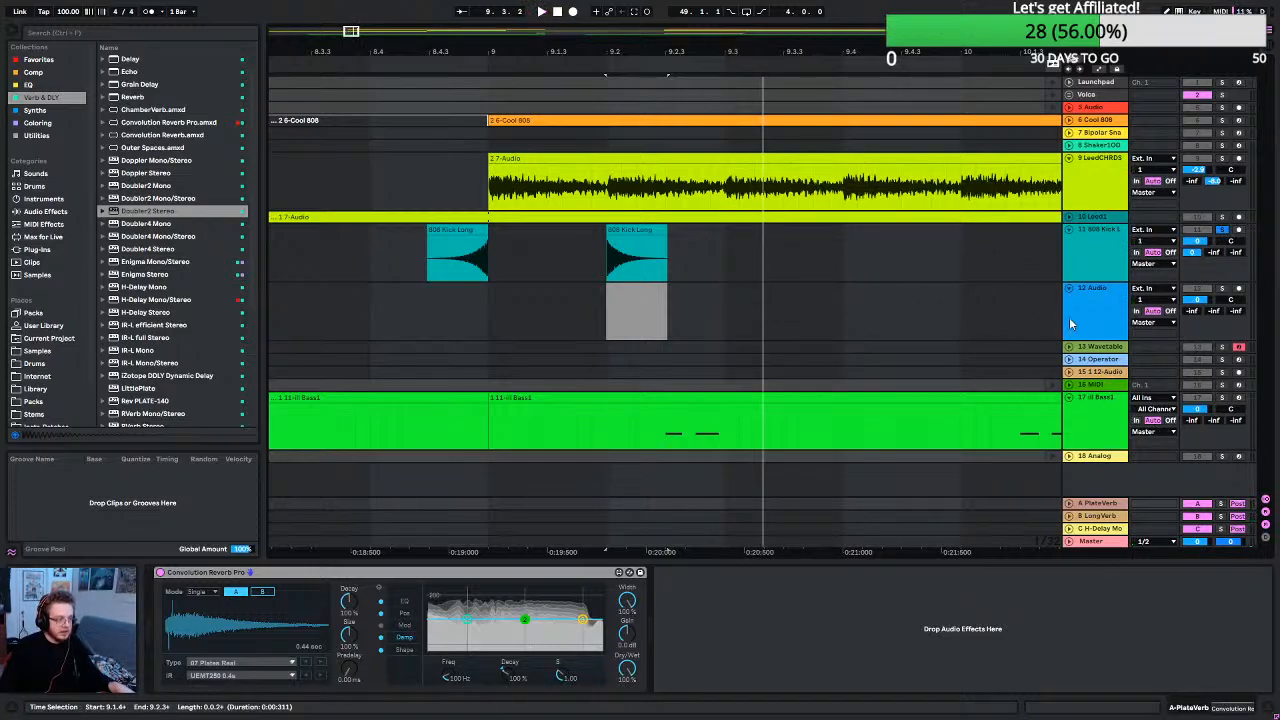
Set the new audio track's input to A-PlateVerb and arm it for recording.
left_click(1111, 294)
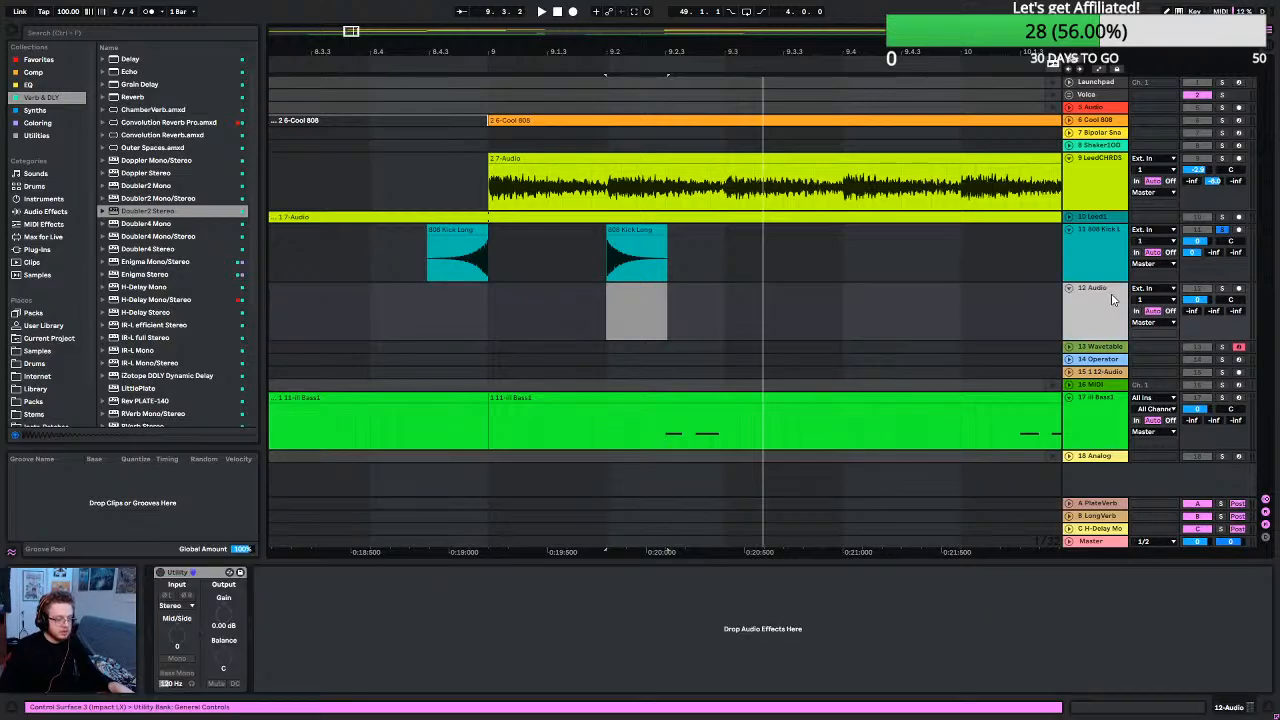
left_click(1148, 290)
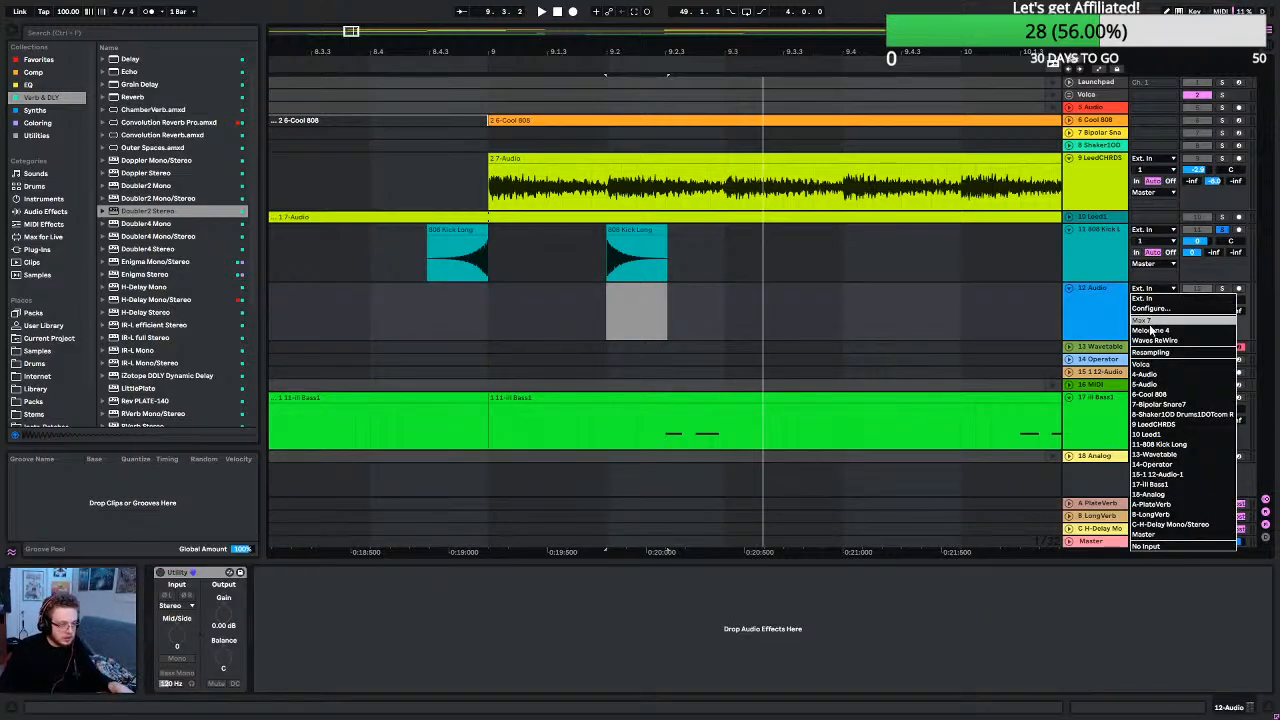
left_click(1160, 504)
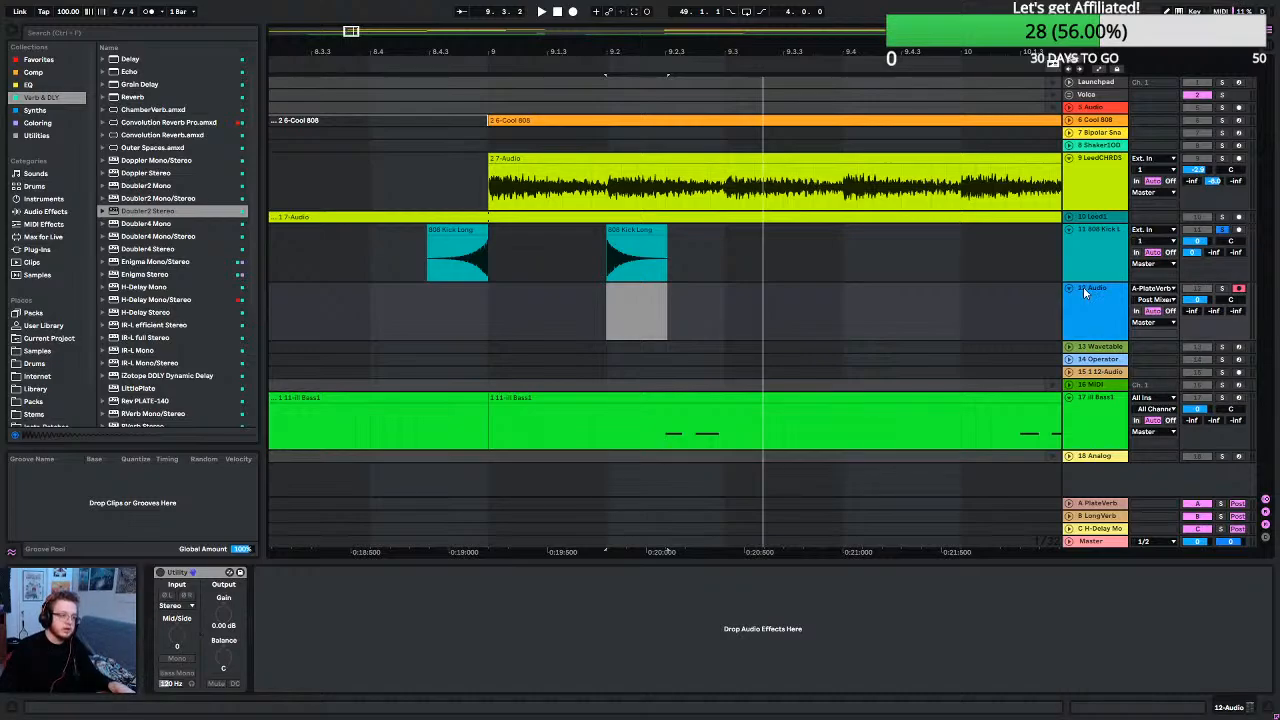
Record the kick's plate reverb onto the new audio track from 9.1.4 to about 9.4.1, and trim the clip's start to beat 9.2.
left_click(595, 323)
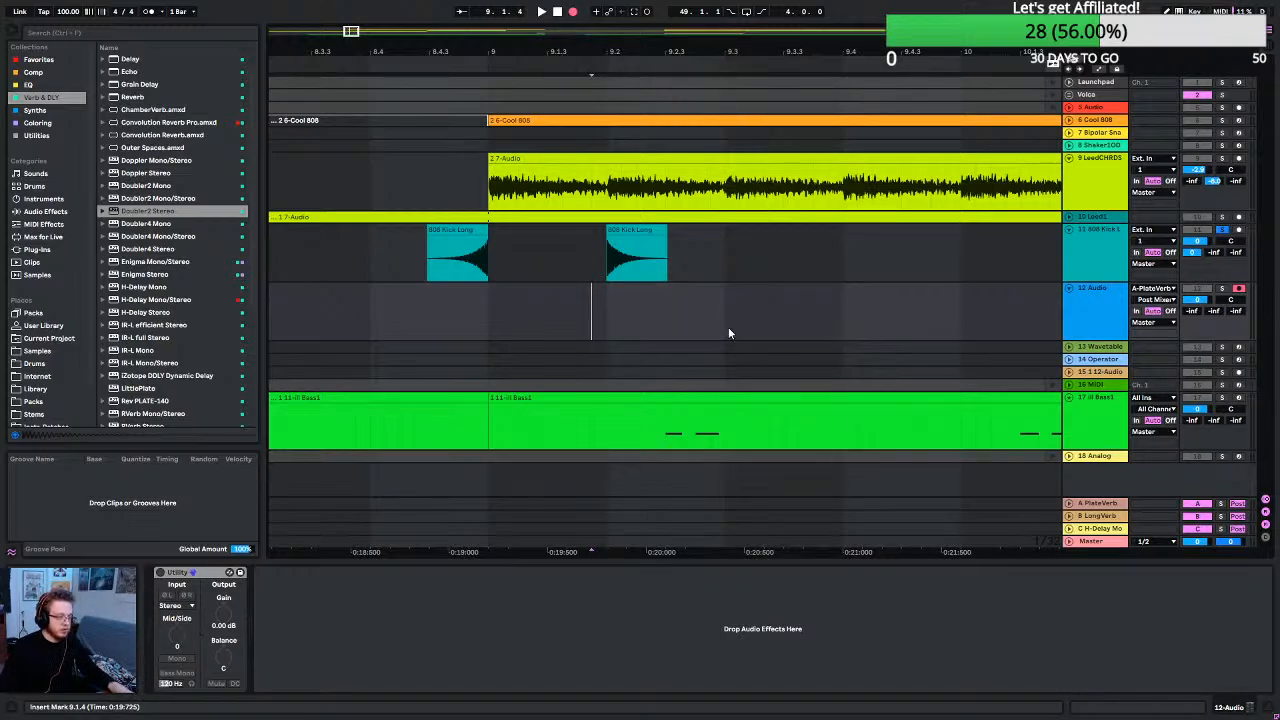
key("F9")
key("space")
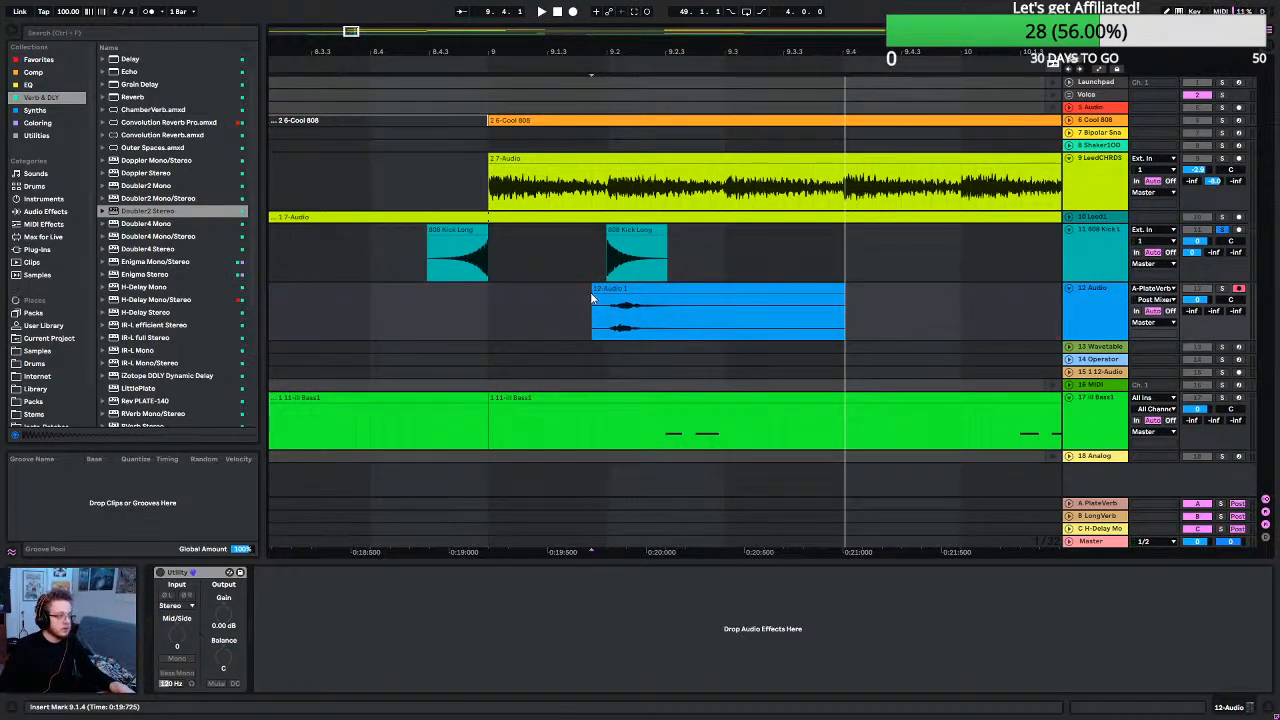
left_click_drag(592, 298, 607, 298)
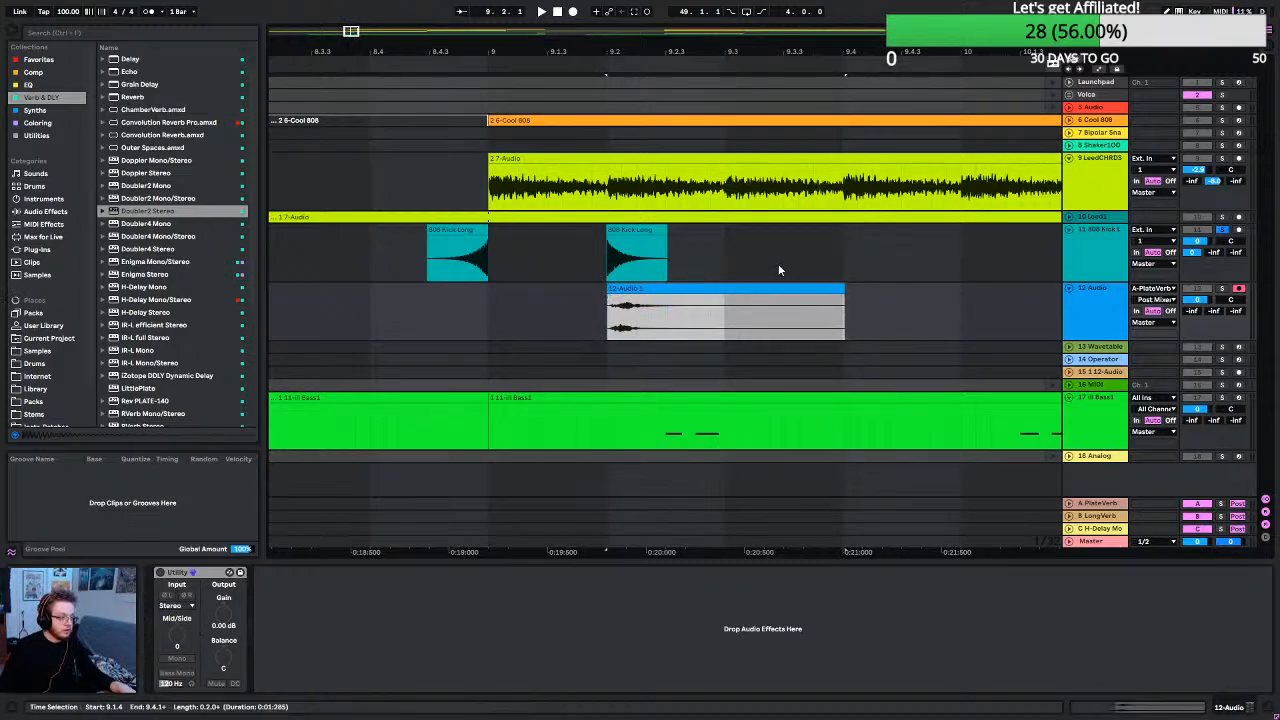
Delete the kick copy at beat 9.2 and shorten the recorded reverb clip to end just after 9.2.3.
left_click(651, 231)
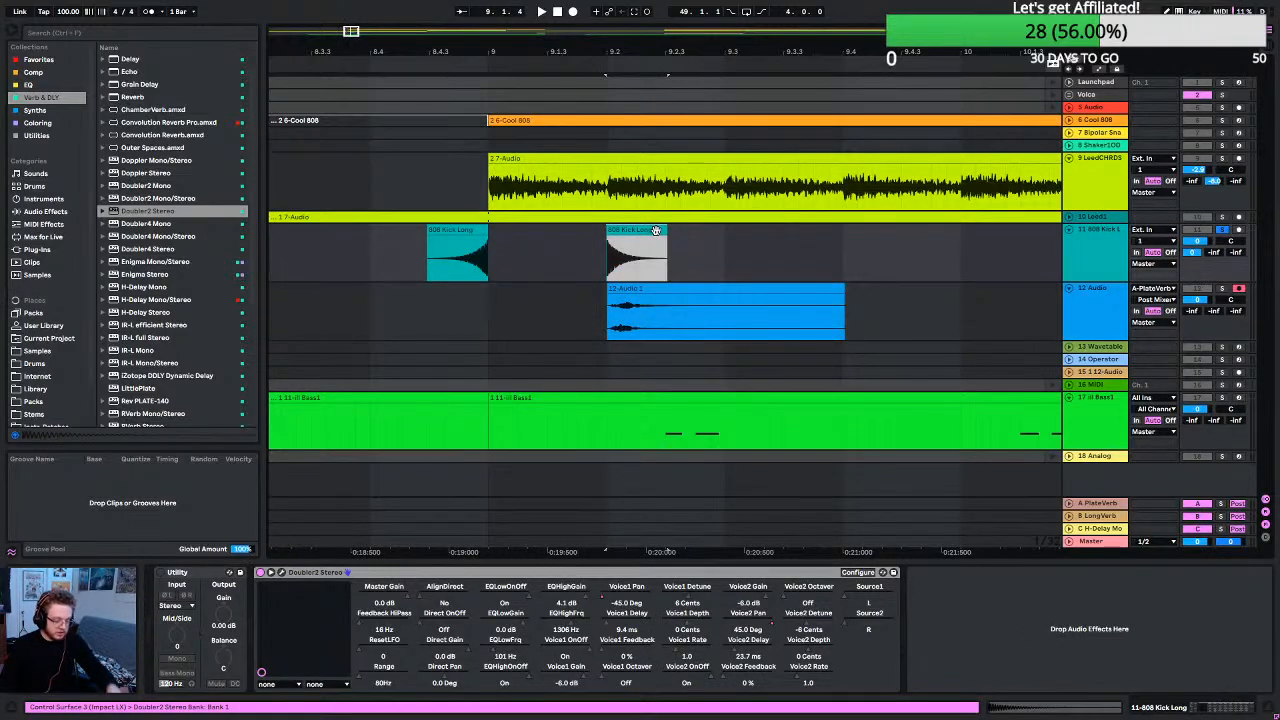
key("Delete")
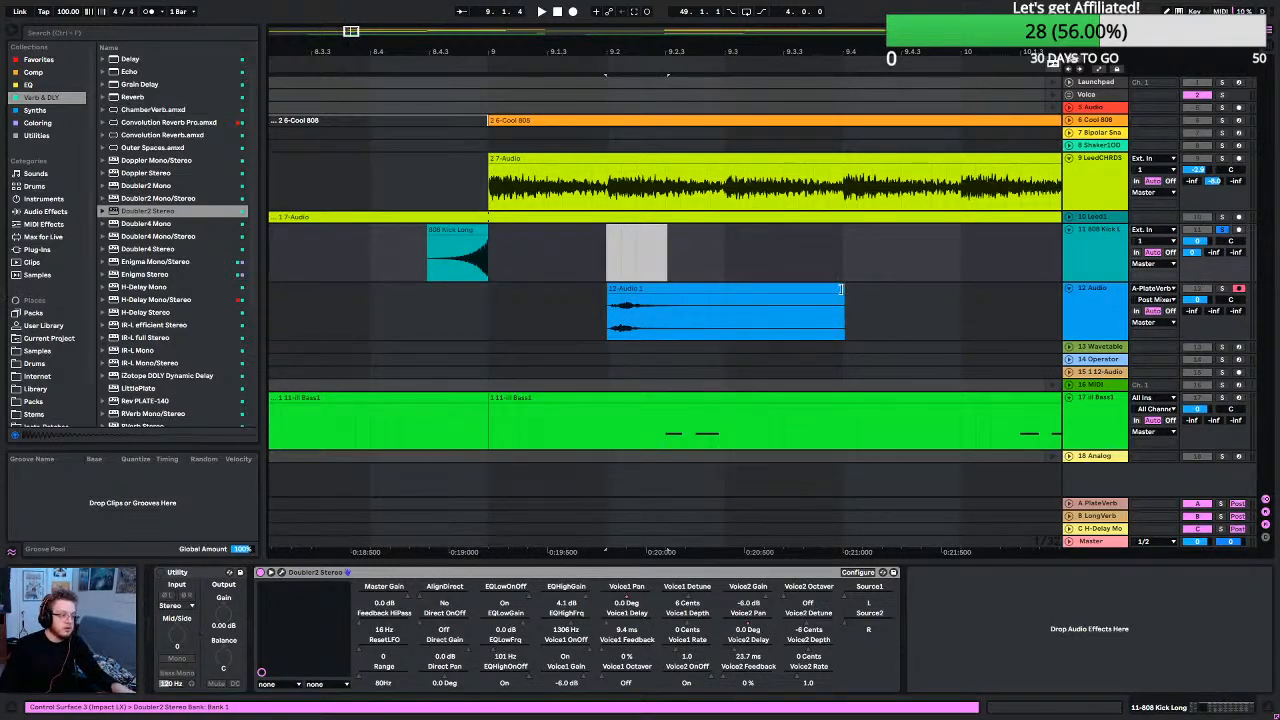
left_click_drag(840, 289, 680, 300)
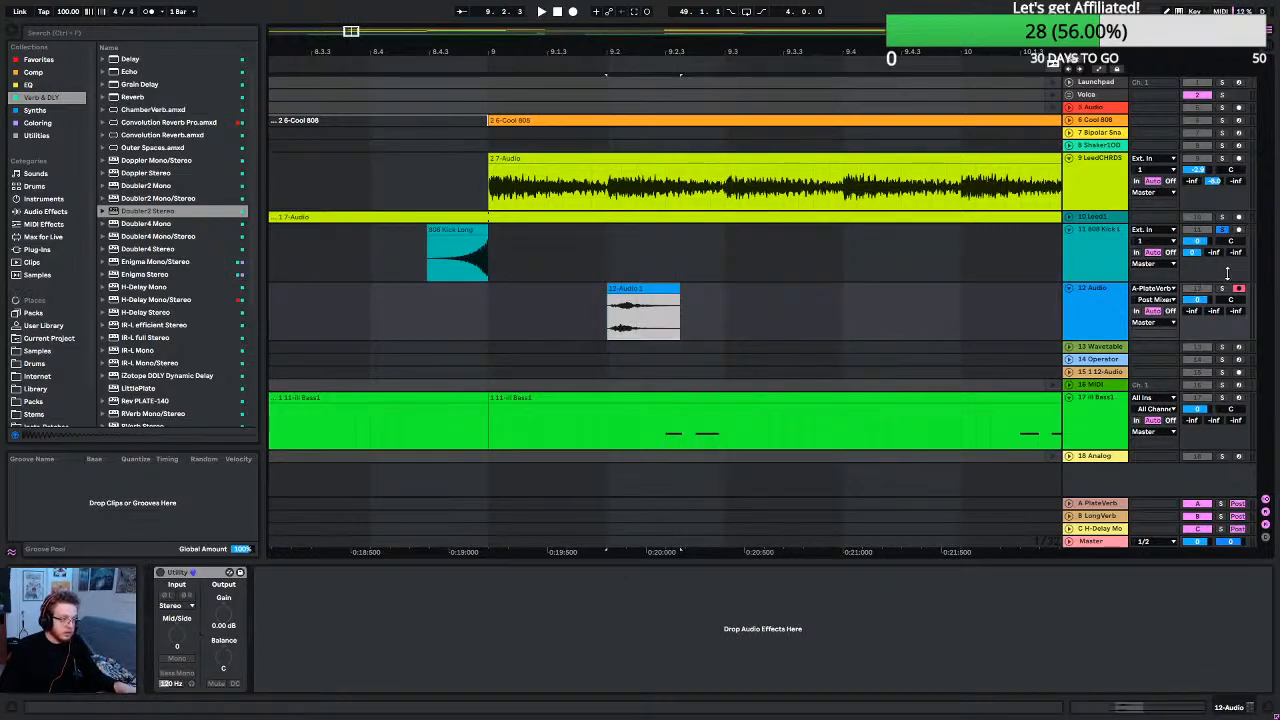
Set the reverb recording track's input back to Ext. In.
left_click(1155, 290)
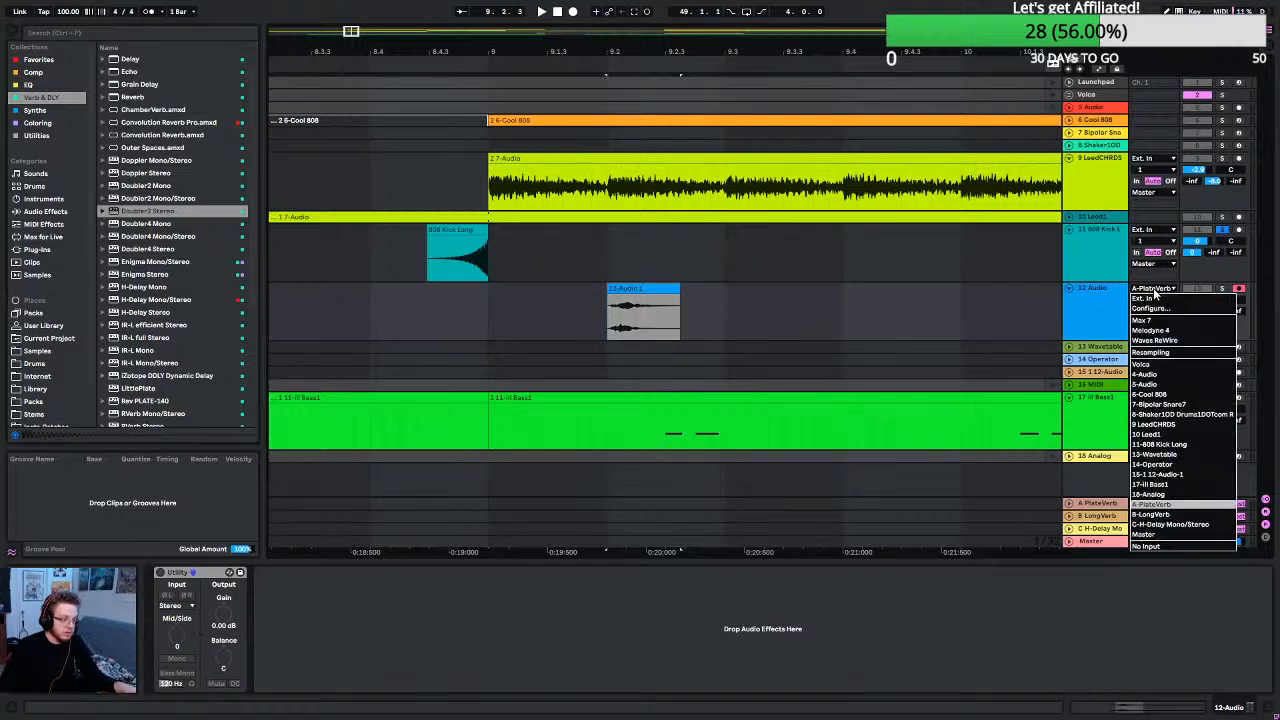
left_click(1158, 301)
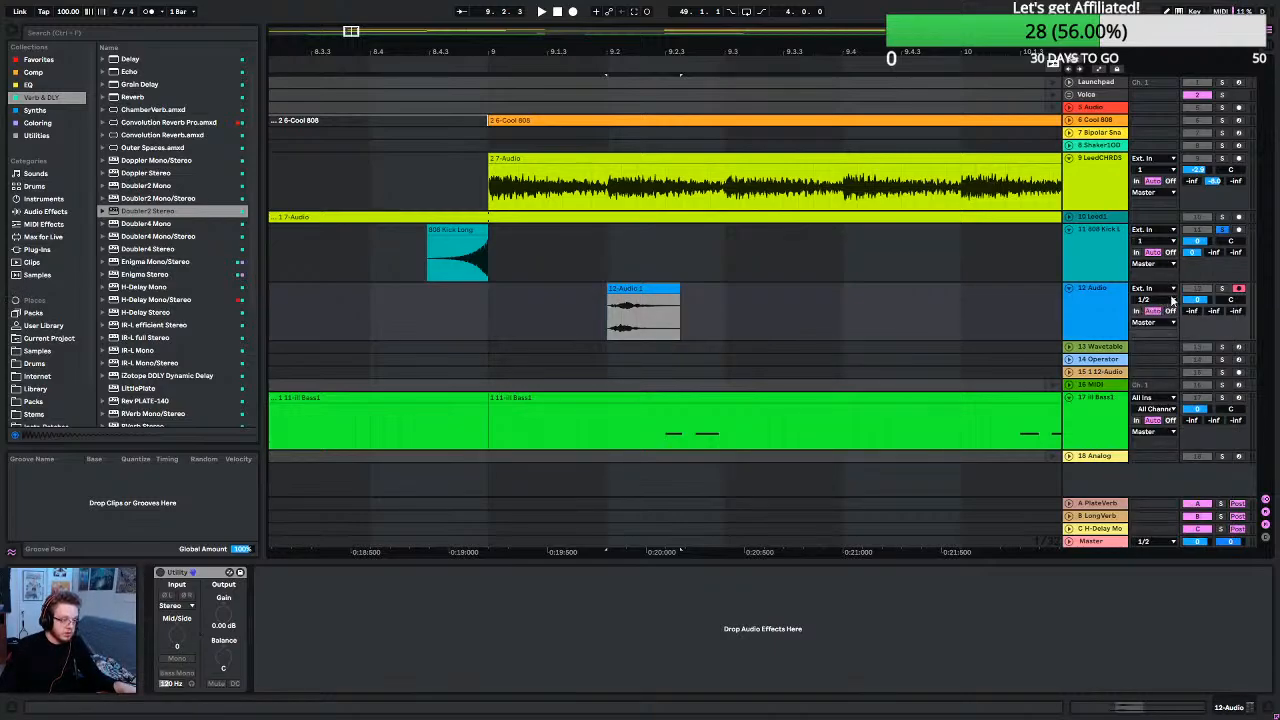
Reverse the audio clip on track 12 and move it so that it ends at bar 9, below the 808 kick clip.
left_click(654, 291)
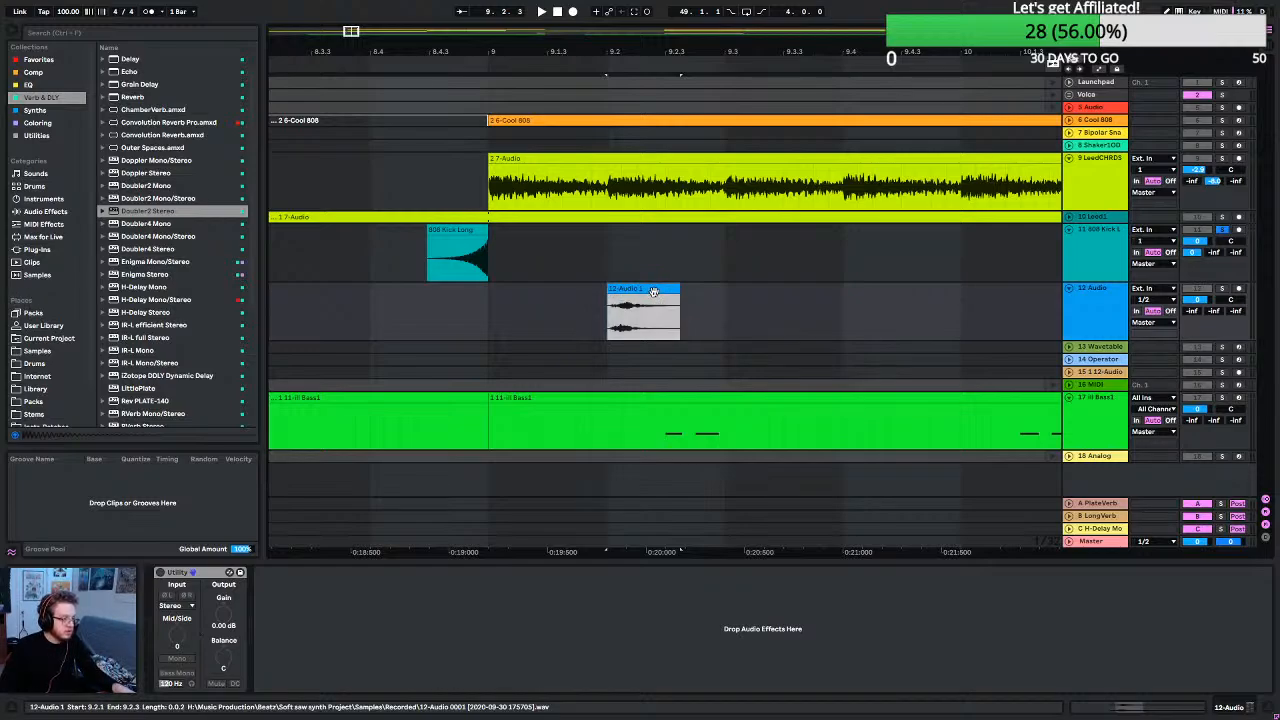
key("ctrl+c")
left_click(400, 310)
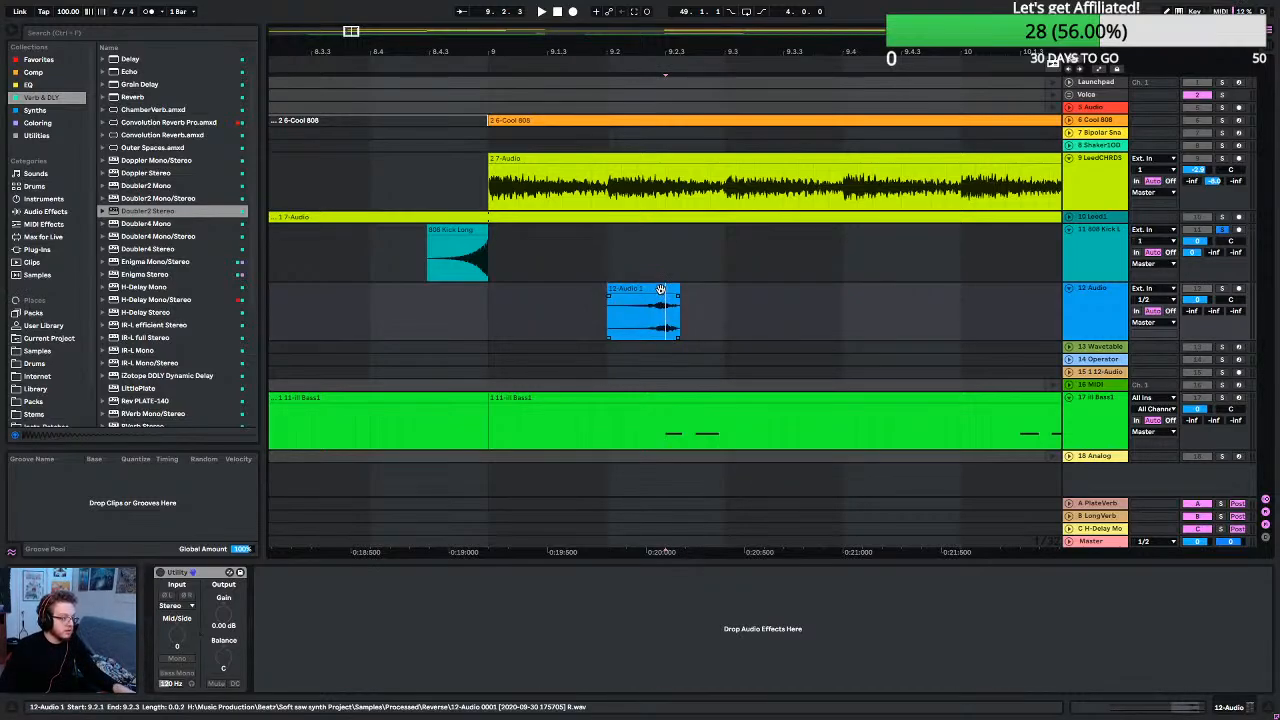
key("ctrl+v")
left_click_drag(446, 300, 470, 298)
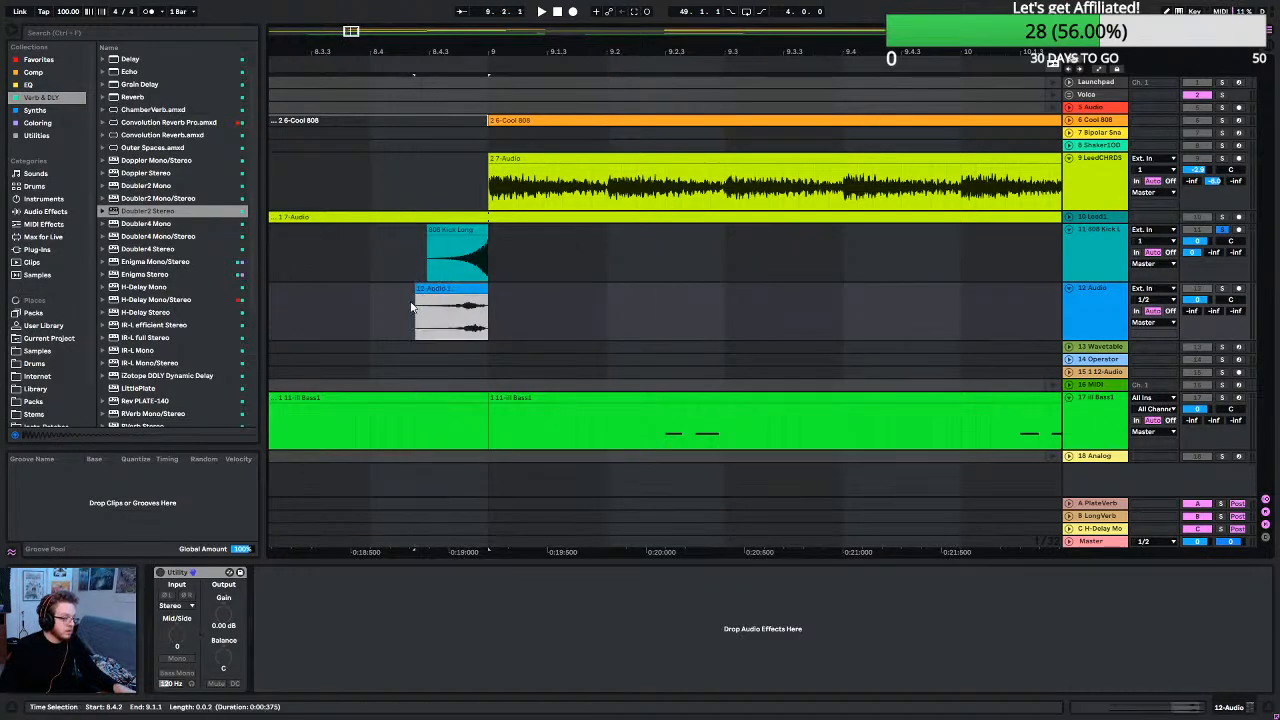
left_click(384, 312)
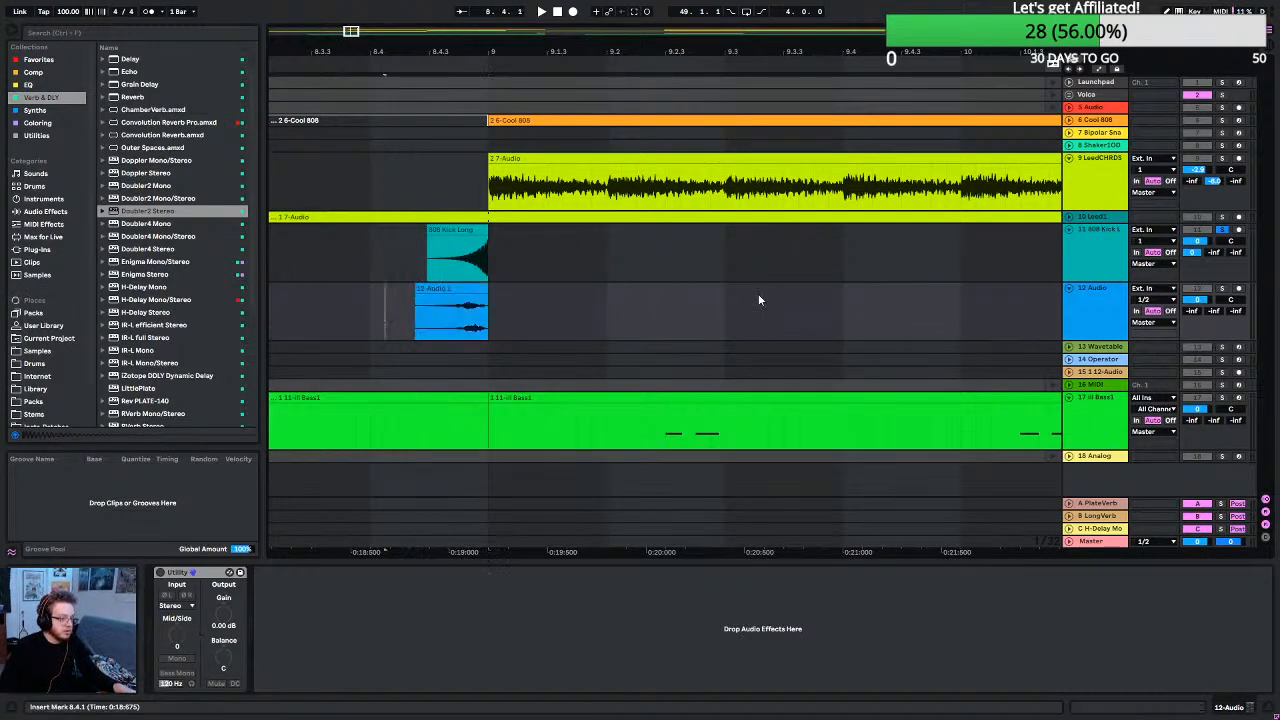
Solo track 12 and nudge its reversed clip forward so it ends slightly past bar 9, checking the timing by playback.
left_click(1221, 289)
key("space")
scroll(447, 328, "up", 3, "ctrl")
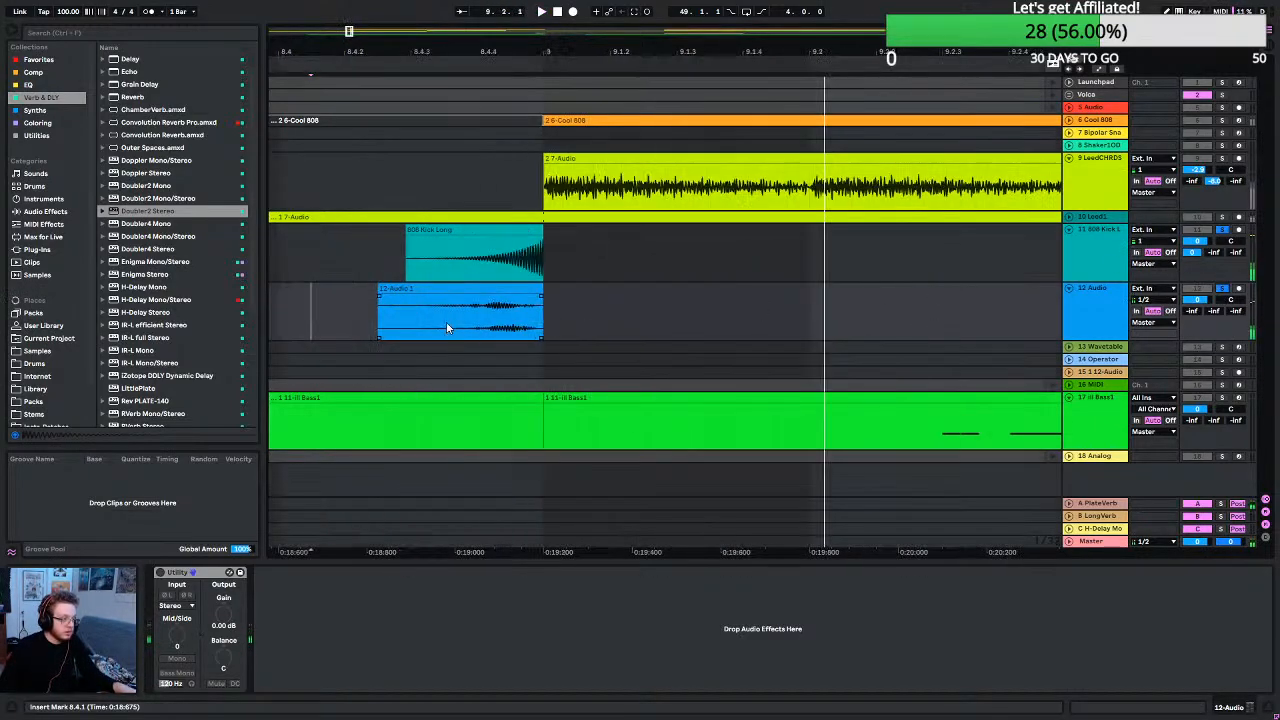
left_click_drag(488, 290, 504, 290)
left_click(333, 323)
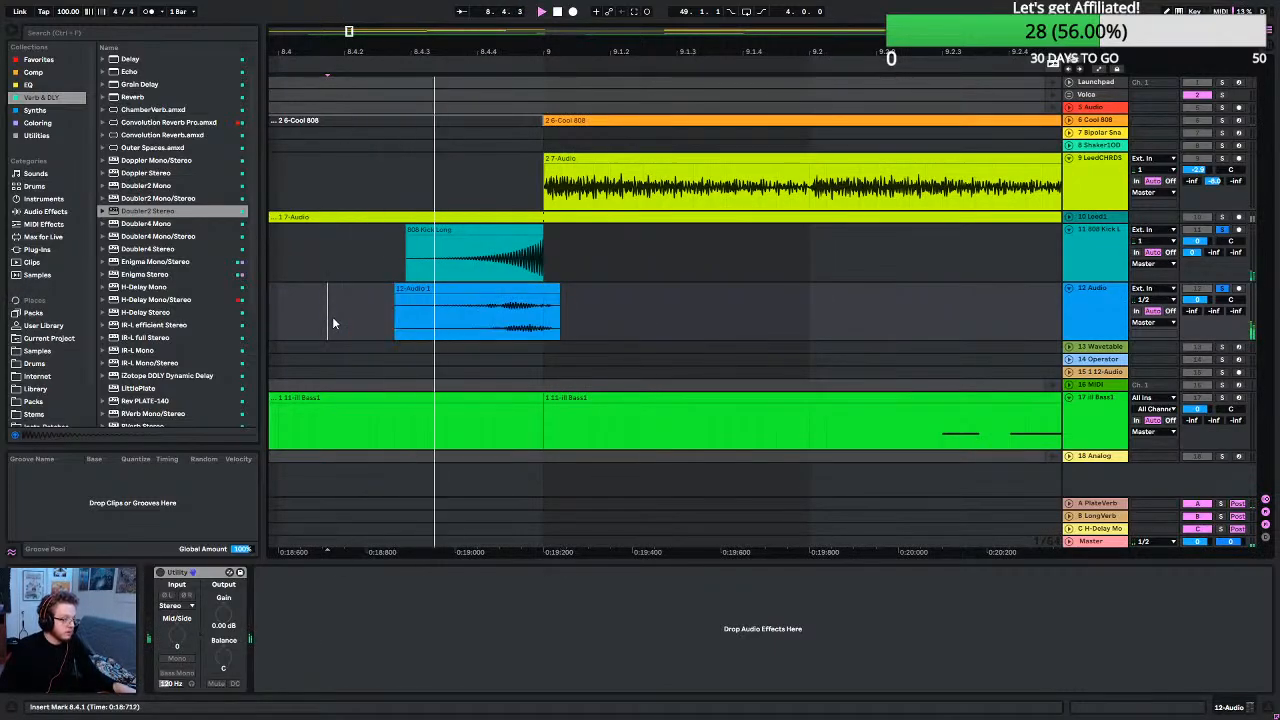
Fine-tune the reversed clip's position so its start nearly lines up with the 808 kick clip, and play the result.
left_click(513, 290)
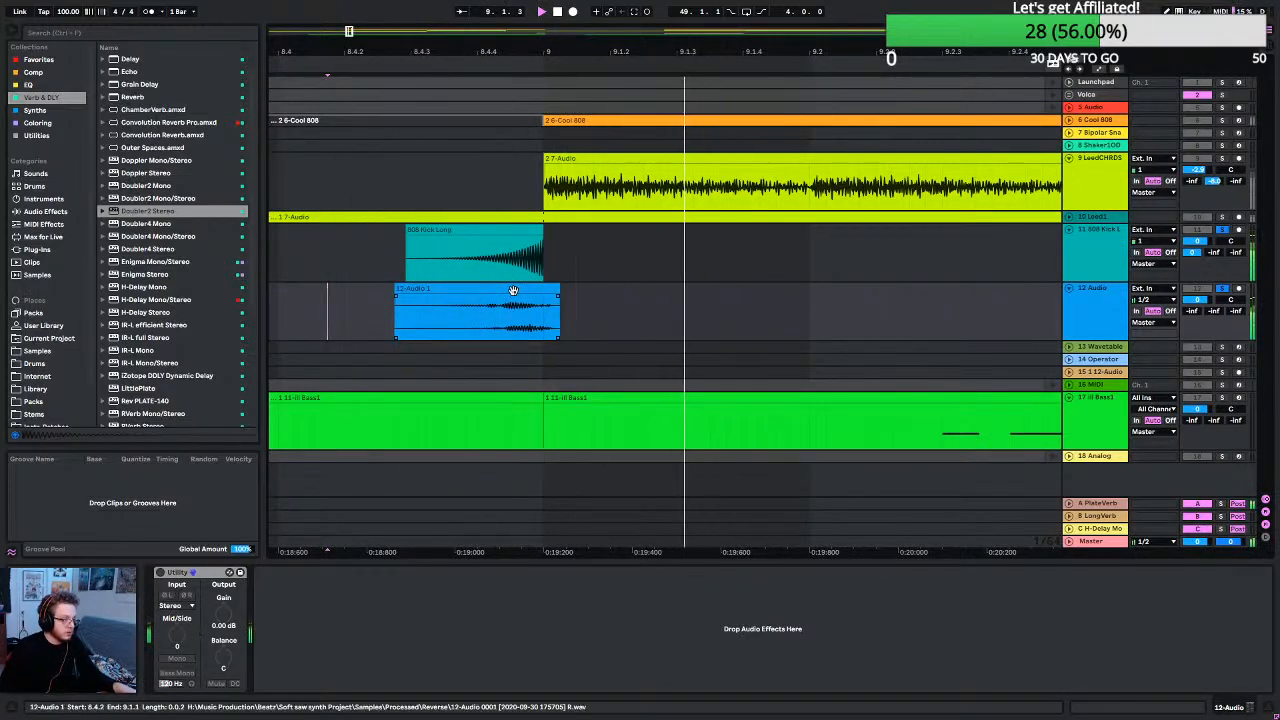
left_click_drag(522, 290, 538, 290)
left_click(361, 301)
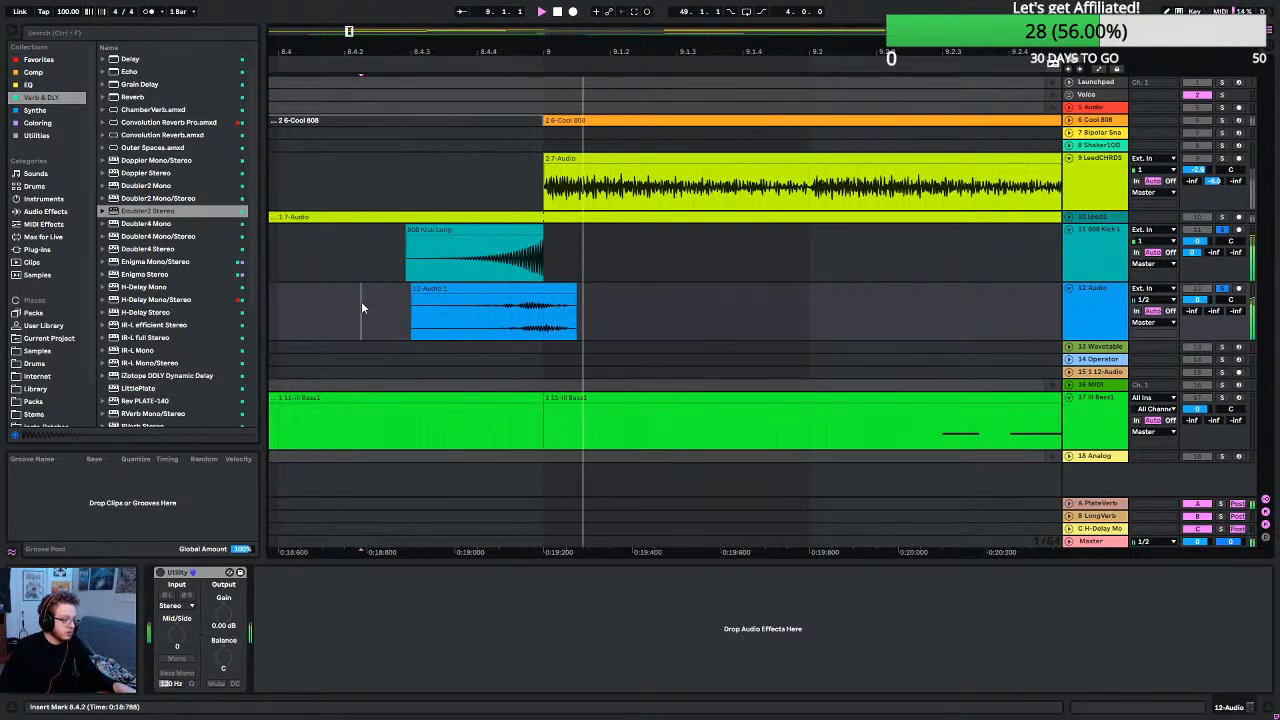
key("space")
left_click_drag(543, 289, 531, 297)
left_click(358, 317)
key("space")
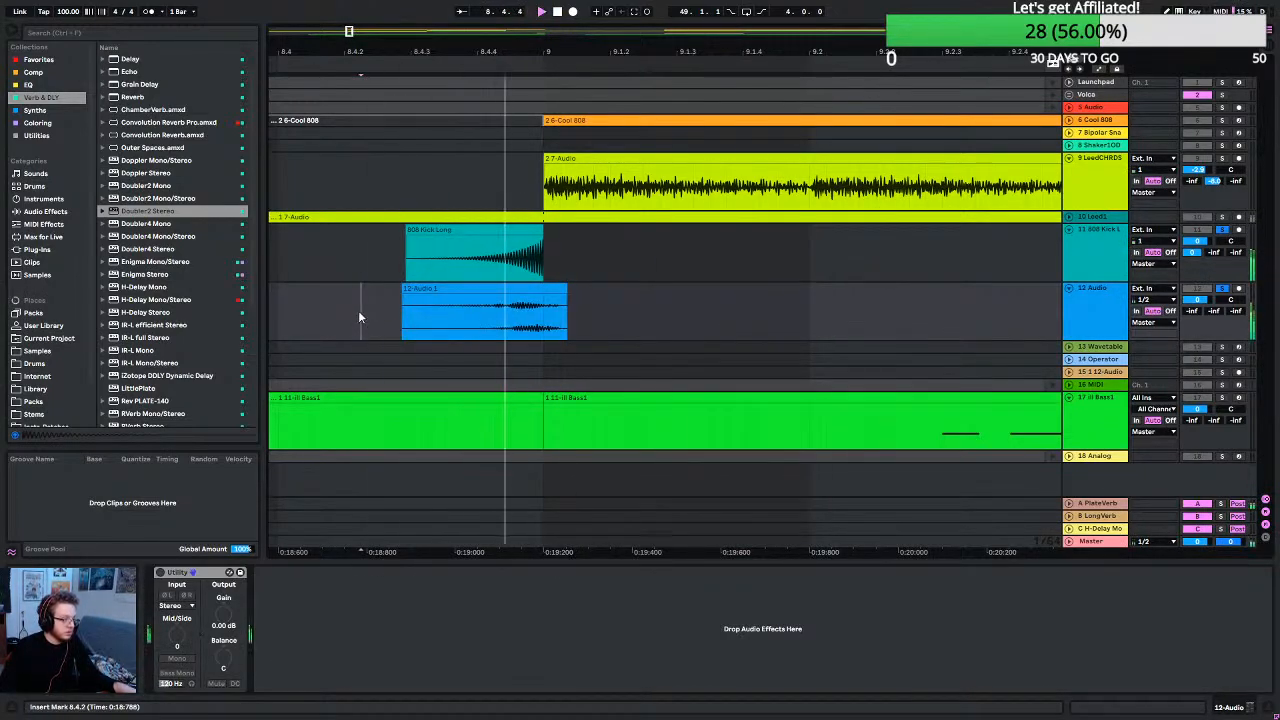
Turn off solo on tracks 11 and 12 and play the transition into bar 9 with the full mix.
left_click(431, 290)
key("space")
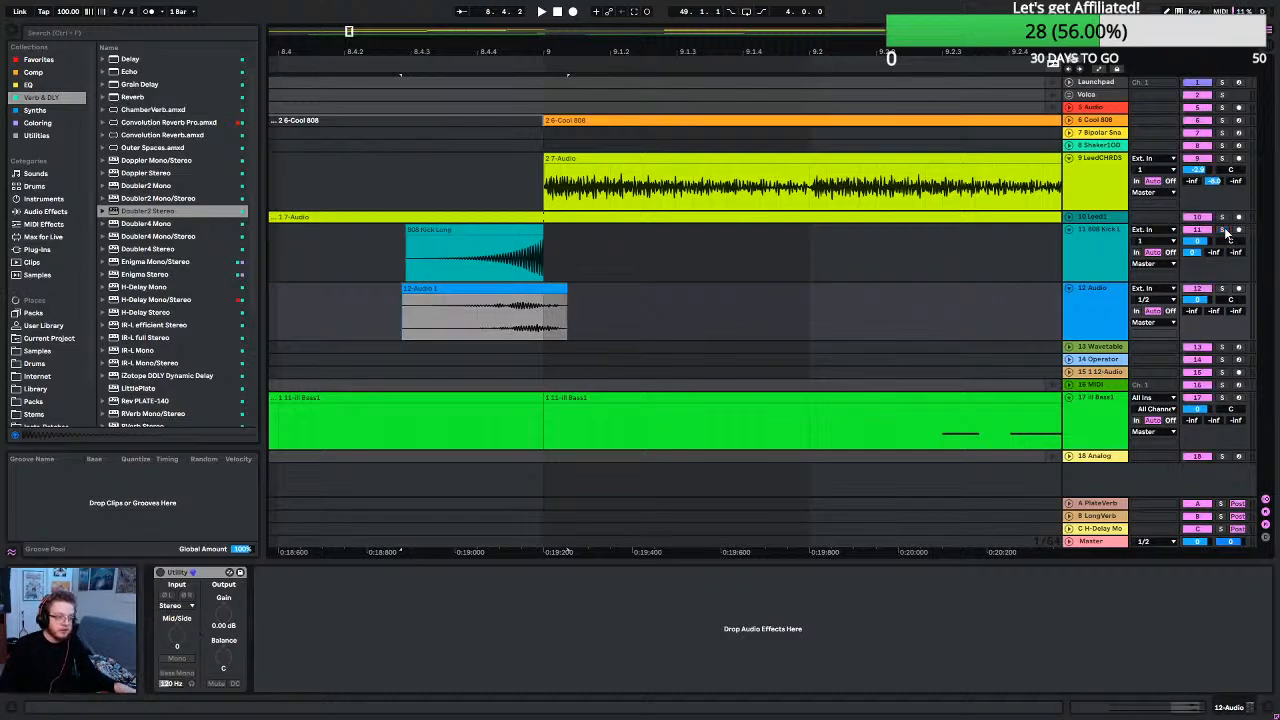
key("space")
scroll(542, 320, "down", 4)
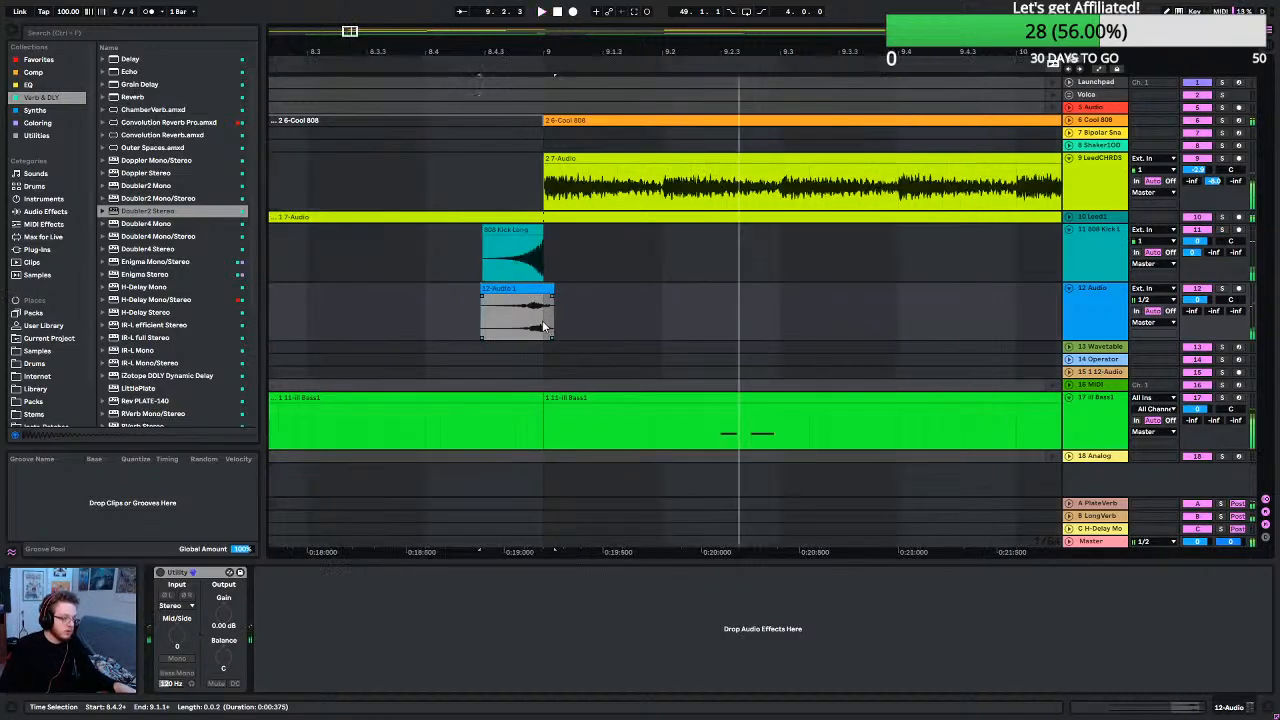
left_click(348, 323)
key("space")
key("space")
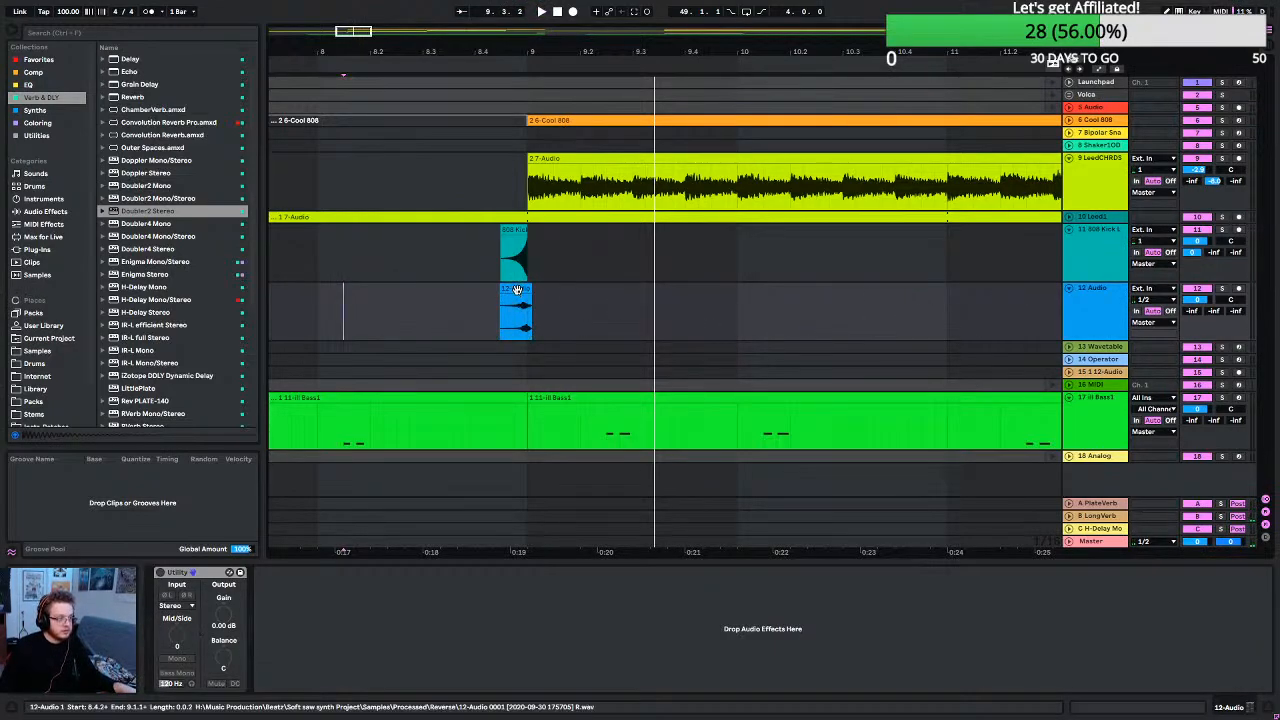
Trim the end of the reversed clip to bar 9 and enable the Utility device on track 12.
scroll(517, 290, "up", 10, "ctrl")
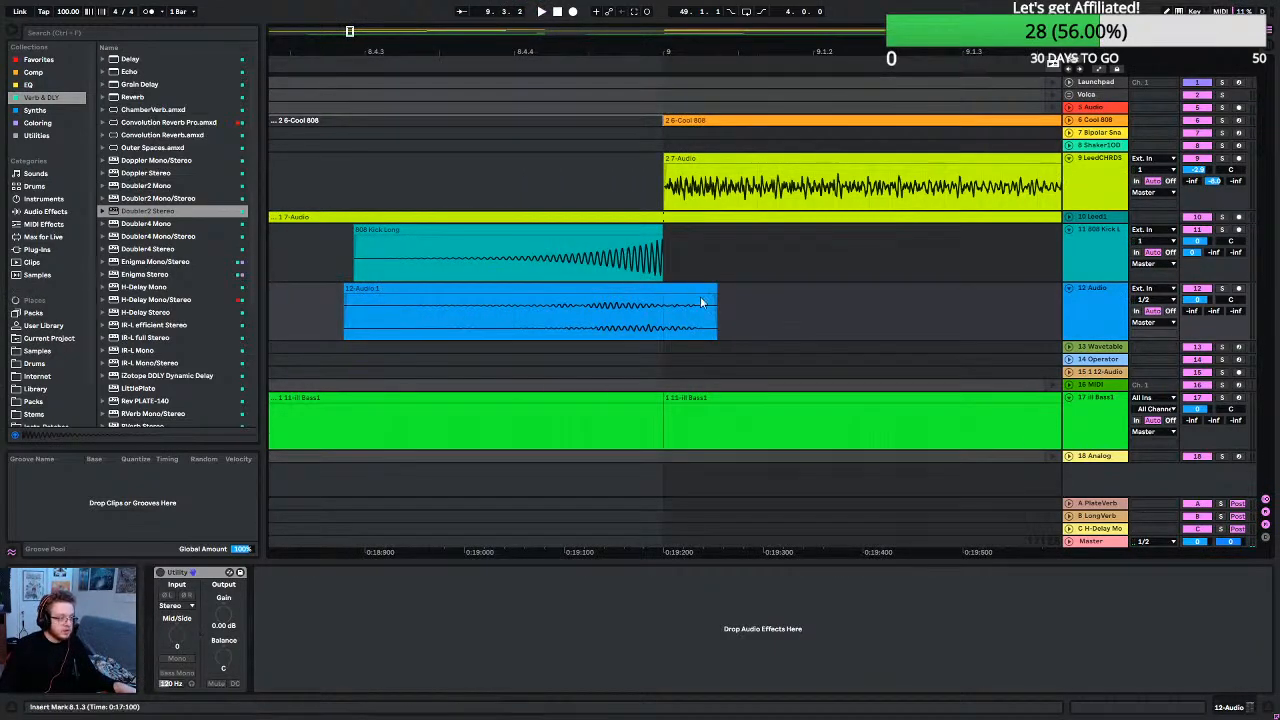
left_click_drag(712, 289, 663, 291)
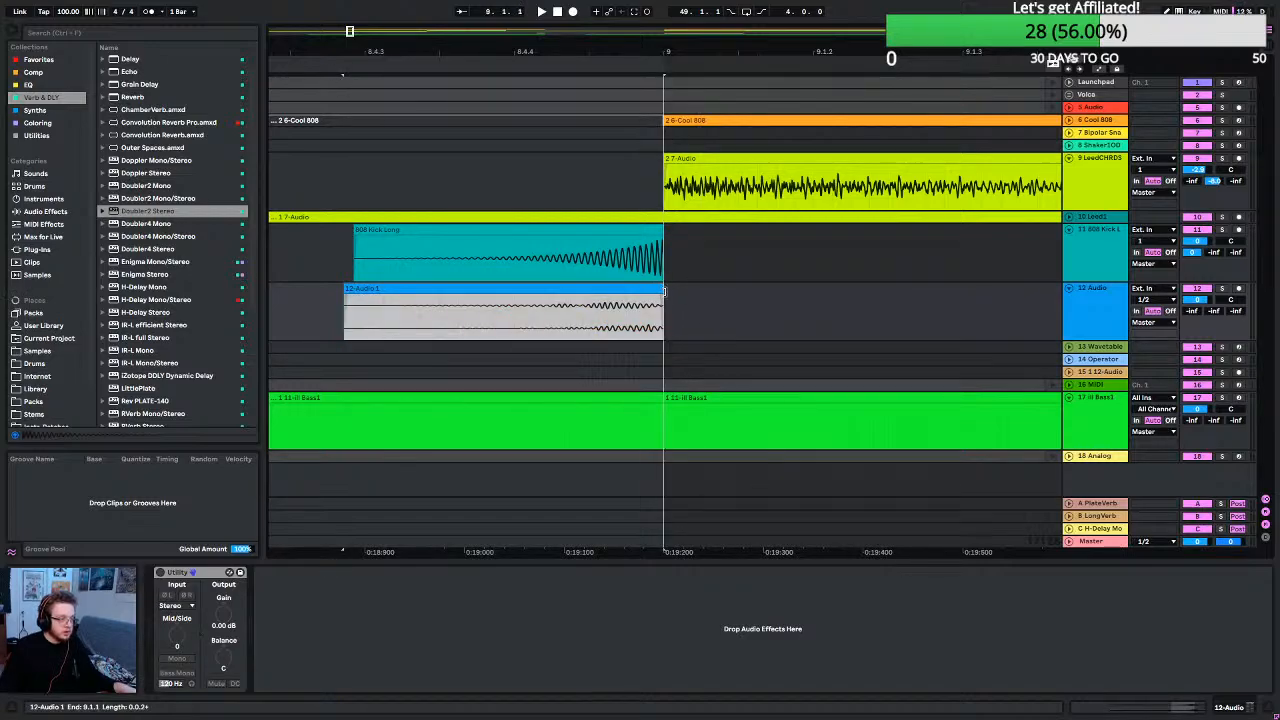
left_click(1106, 300)
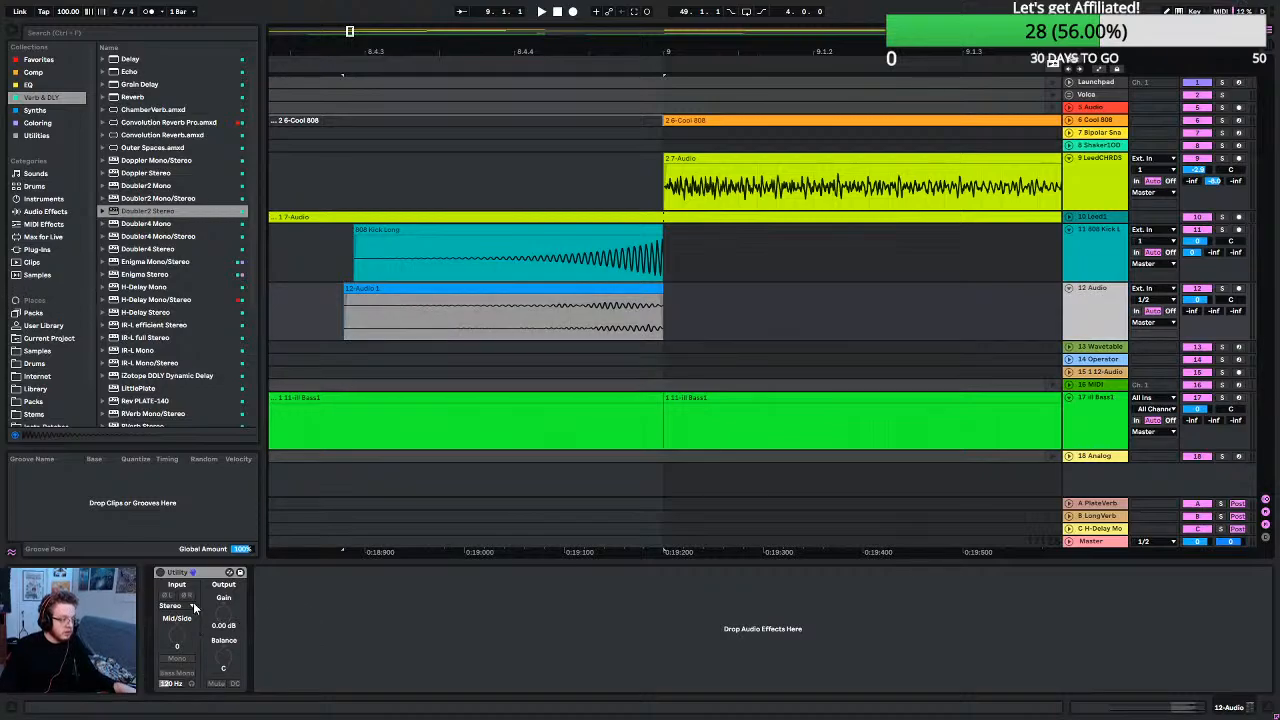
left_click(161, 576)
Try Utility's Mid/Side balance at 67S and 84S while playing the transition, and reset it to 0.
left_click_drag(176, 640, 176, 612)
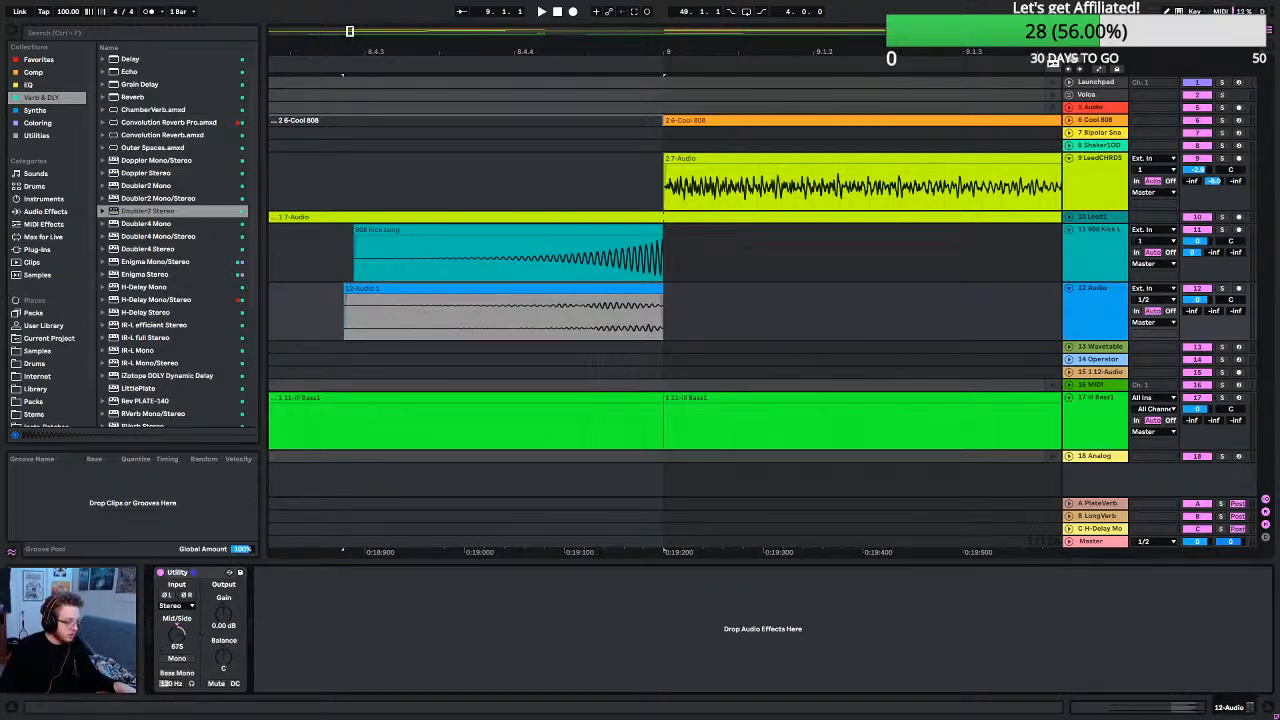
key("space")
mouse_move(176, 635)
left_mouse_down()
mouse_move(176, 665)
mouse_move(176, 640)
left_mouse_up()
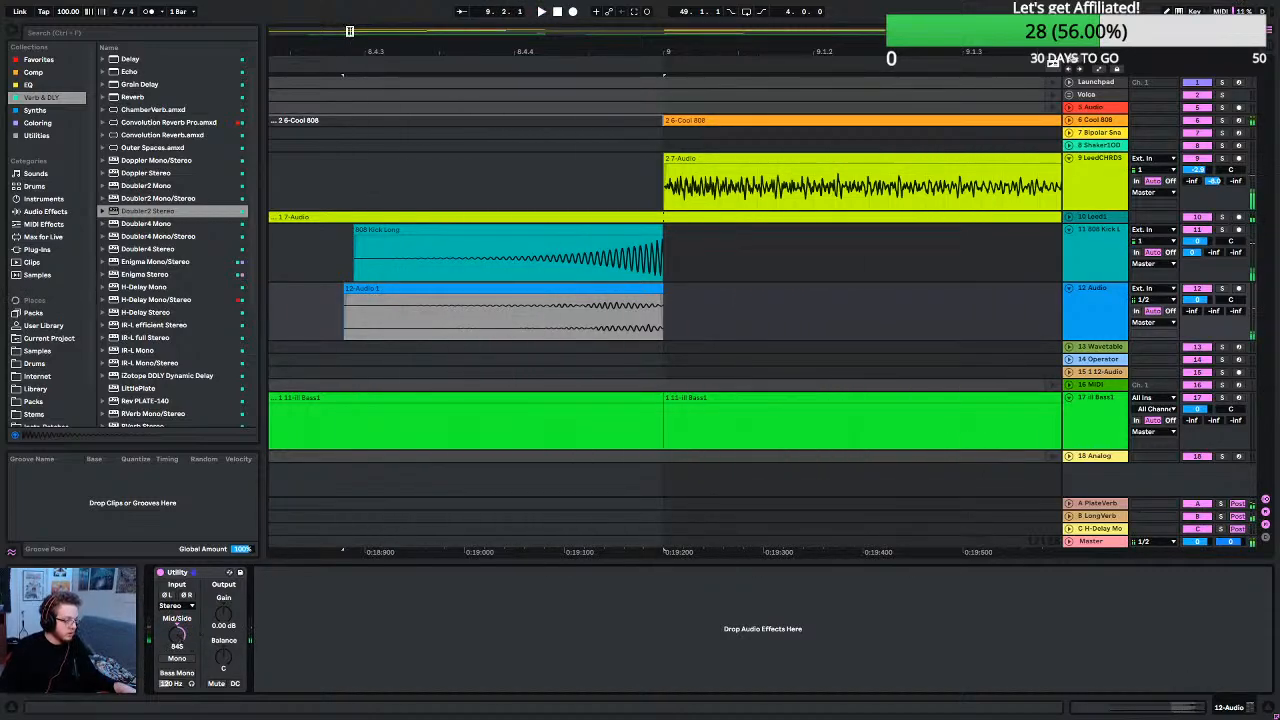
right_click(180, 638)
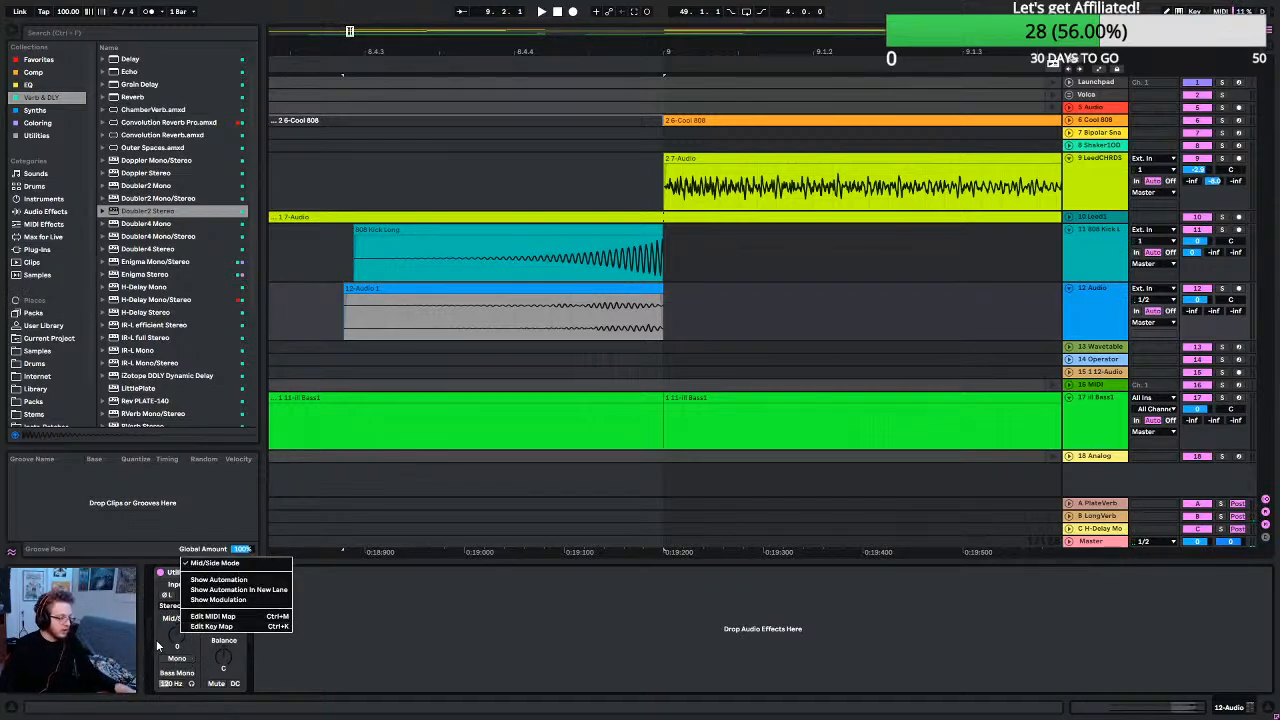
left_click(158, 635)
Check Utility's input channel modes, keeping Stereo, and try the Mid/Side balance at 100M during playback.
left_click(181, 604)
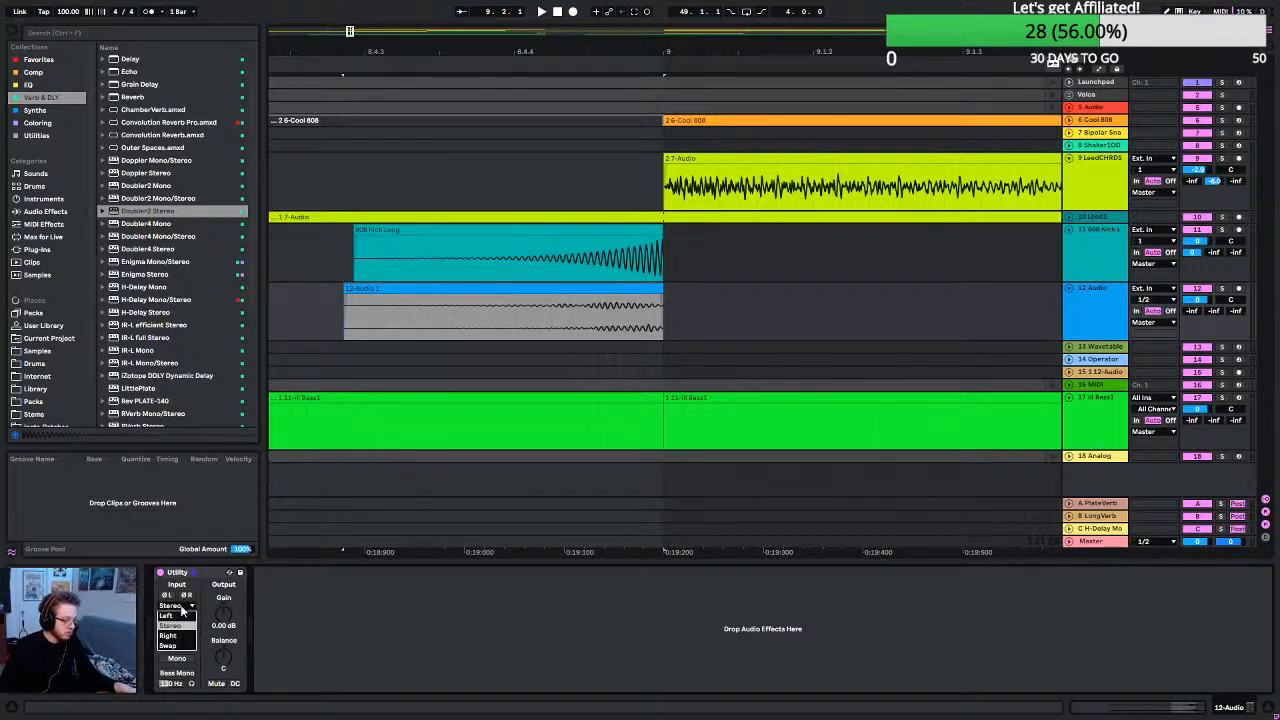
left_click(183, 604)
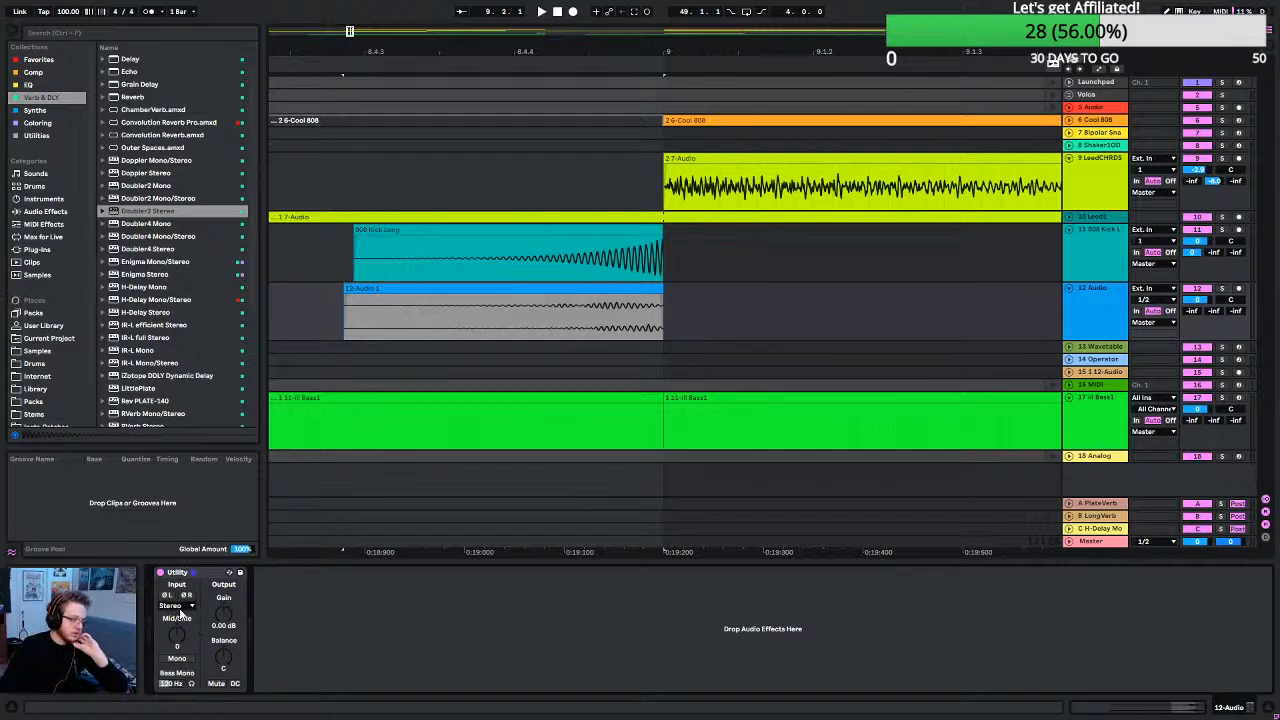
left_click(181, 606)
left_click(188, 608)
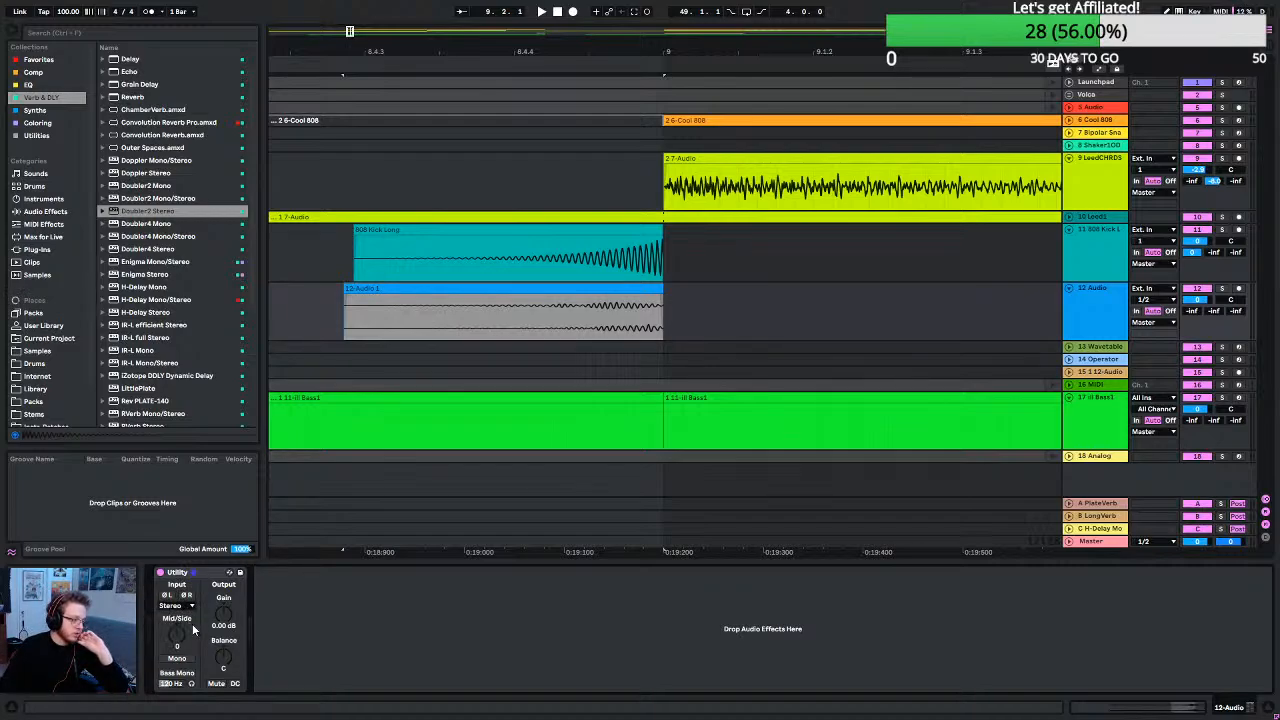
left_click(189, 607)
left_click(190, 608)
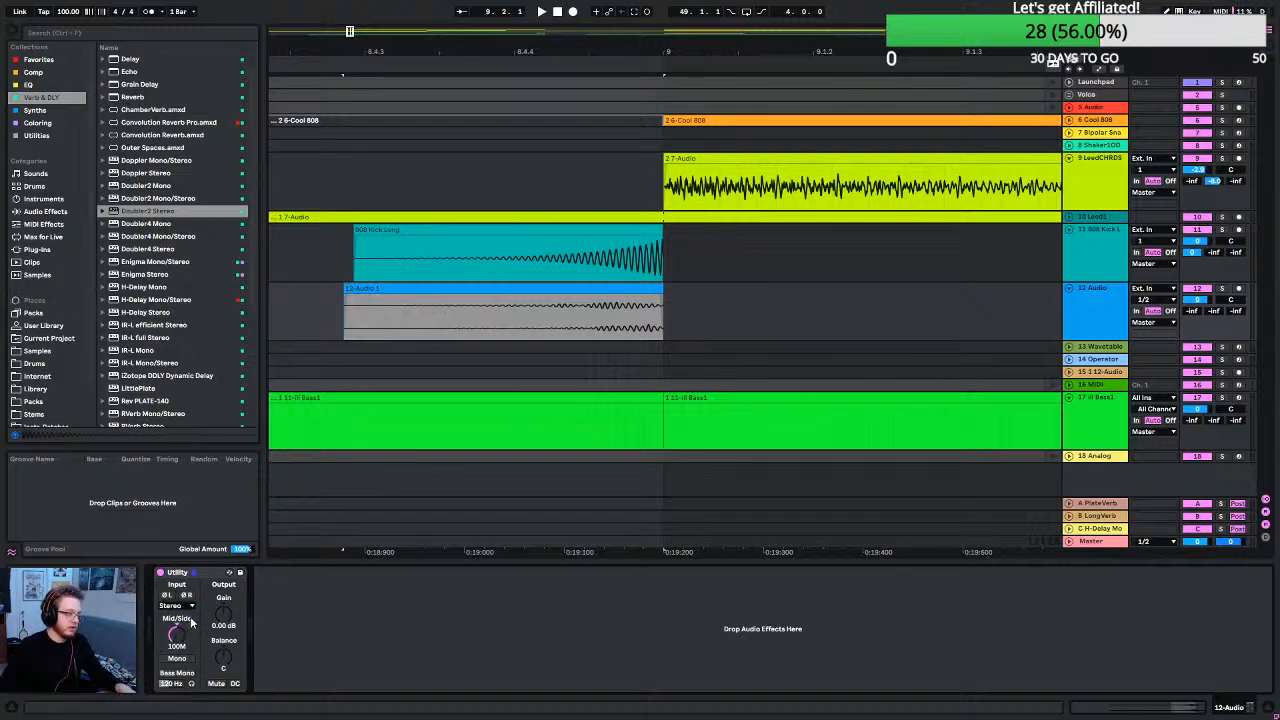
key("space")
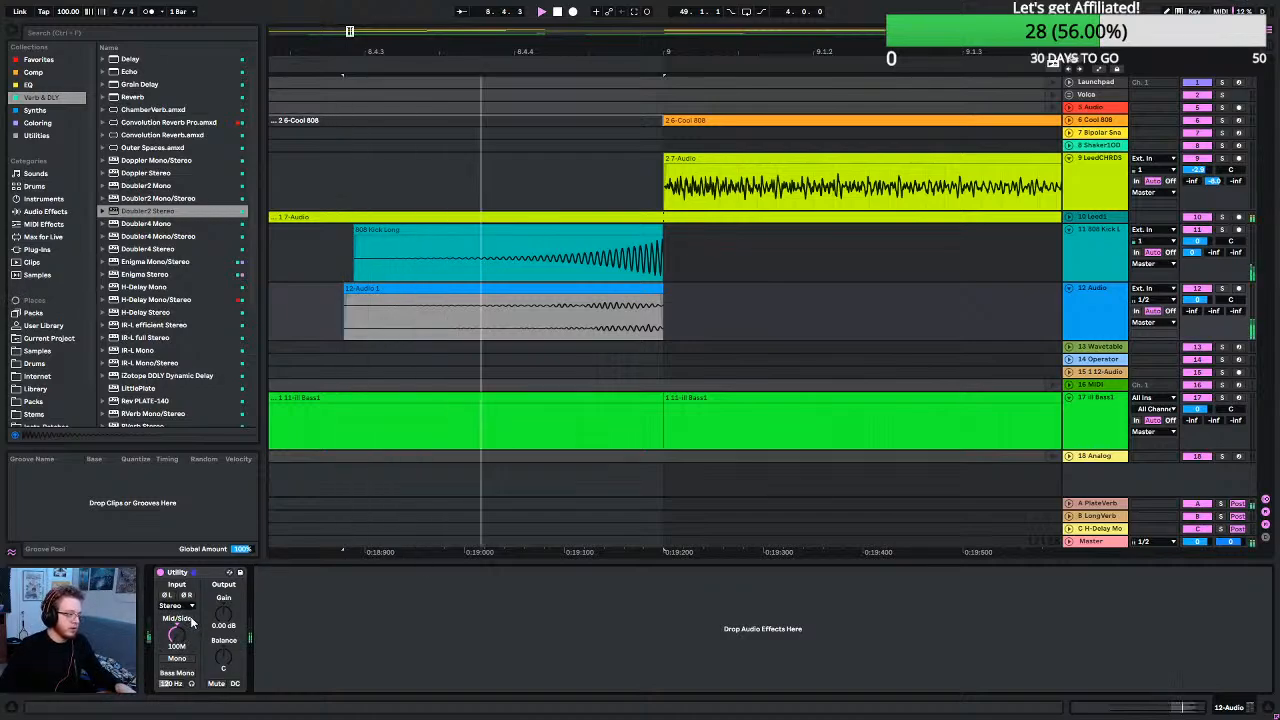
Solo track 12, set Utility's Mid/Side balance to 100S and play the reversed clip.
left_click(1222, 289)
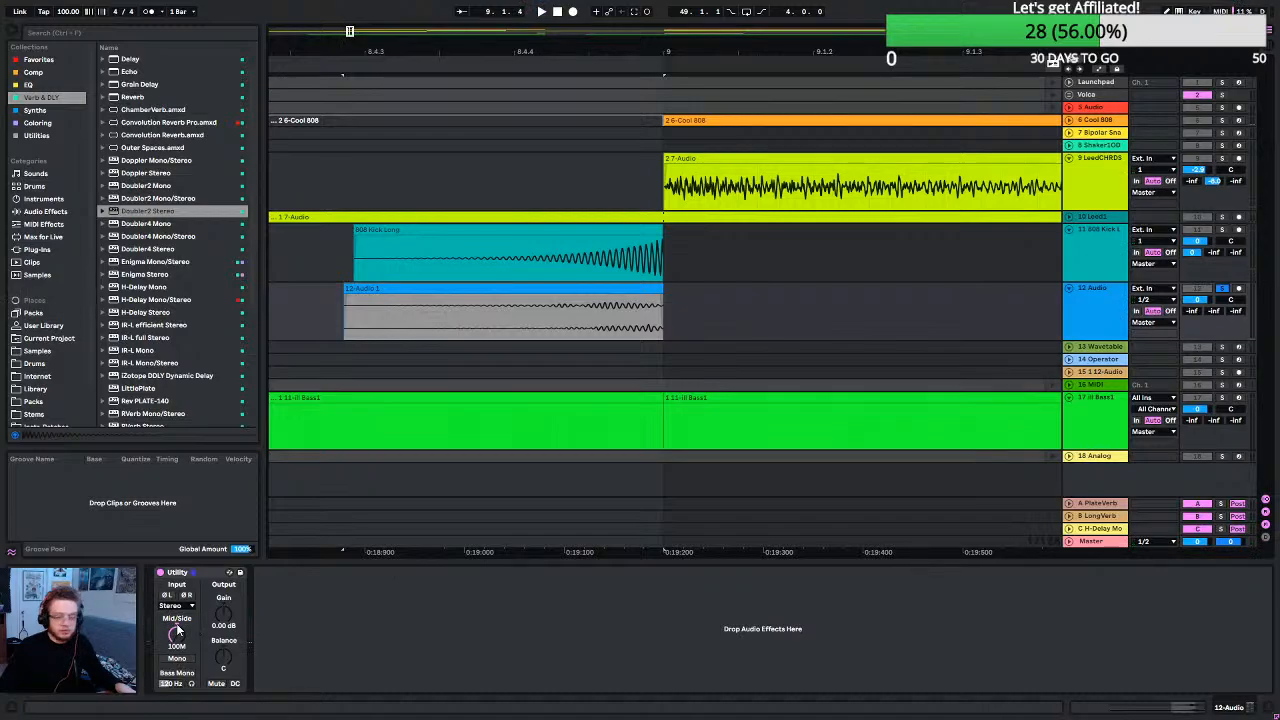
left_click_drag(177, 630, 181, 646)
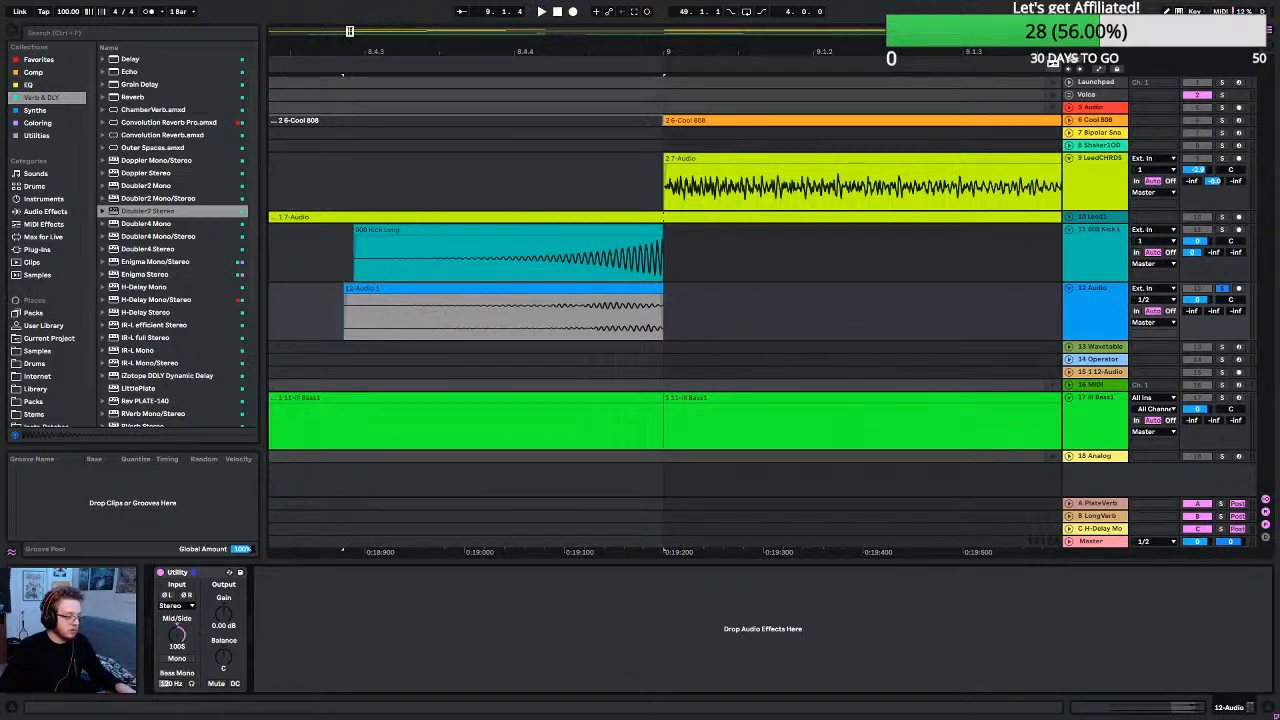
key("space")
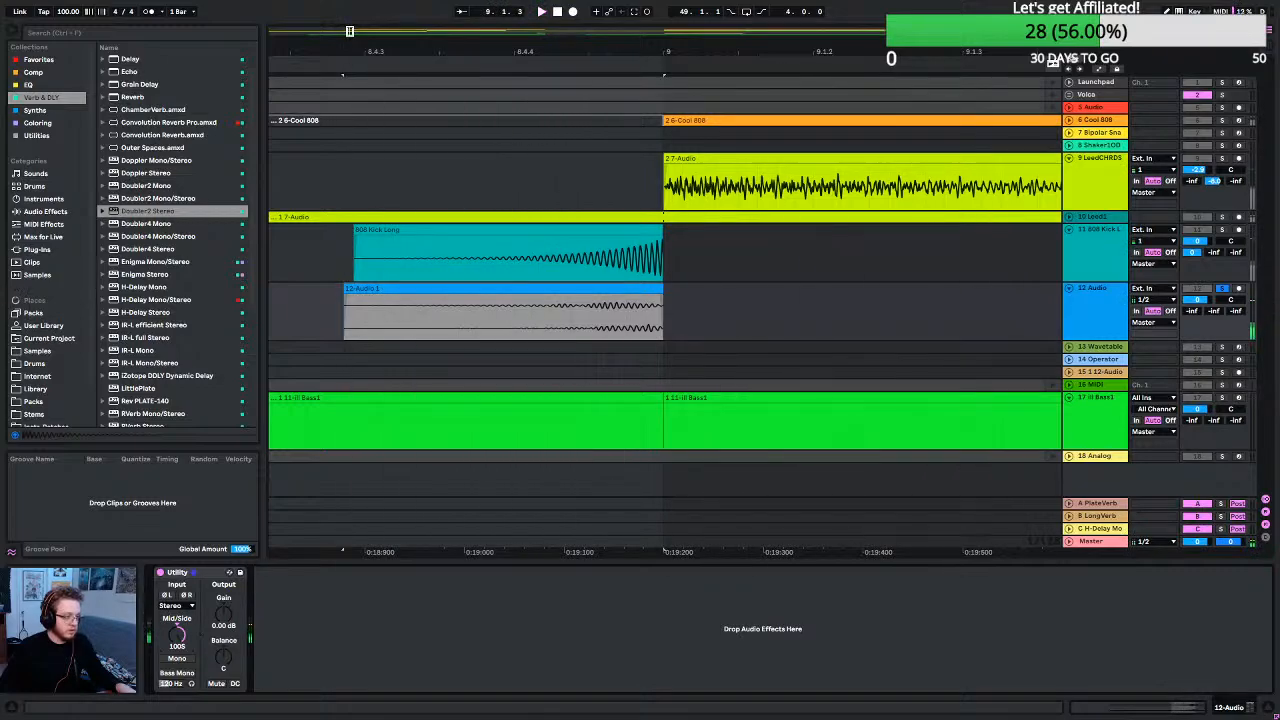
Automate Utility's Mid/Side balance as a ramp from 100S at the reversed clip's start to 100M at bar 9.
right_click(180, 632)
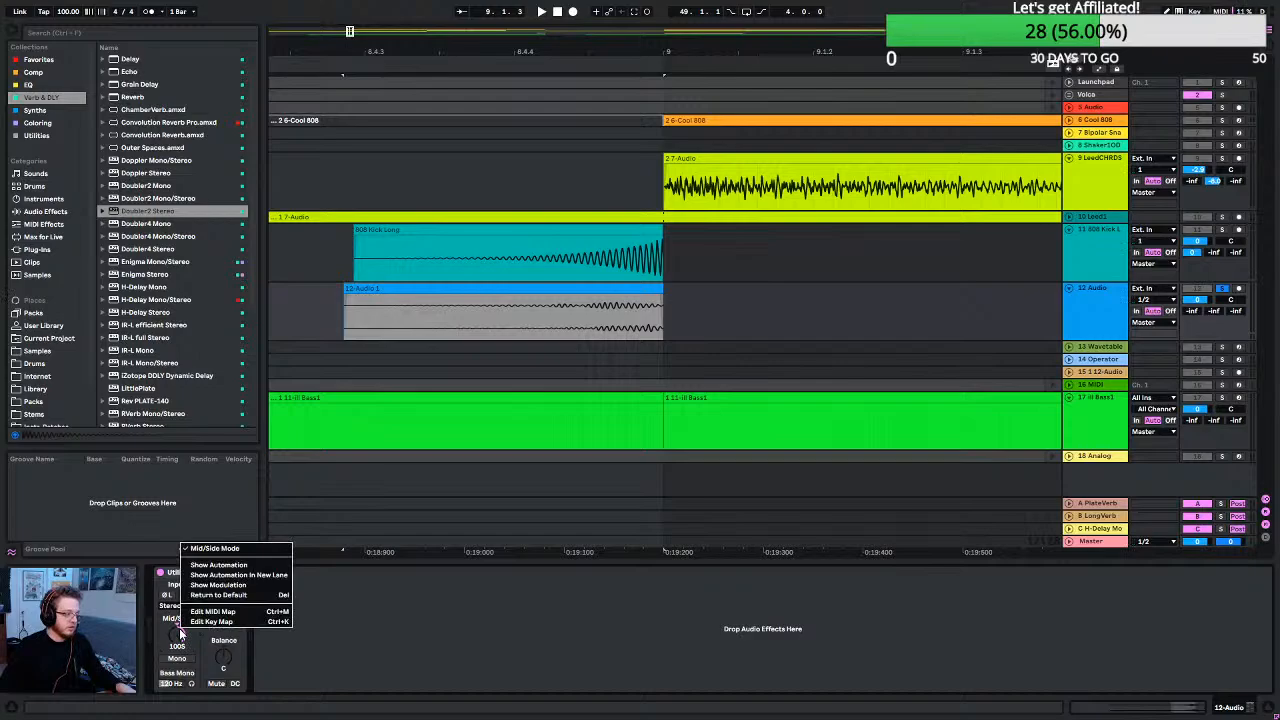
left_click(240, 566)
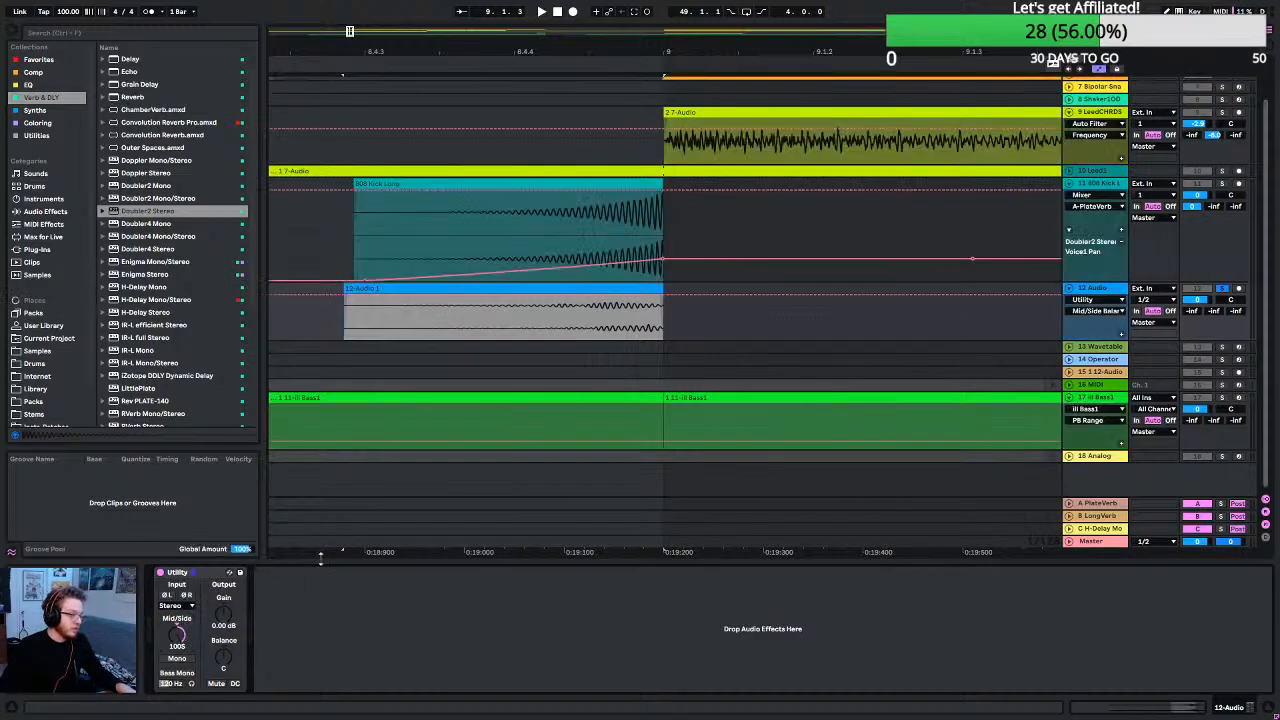
left_click(347, 300)
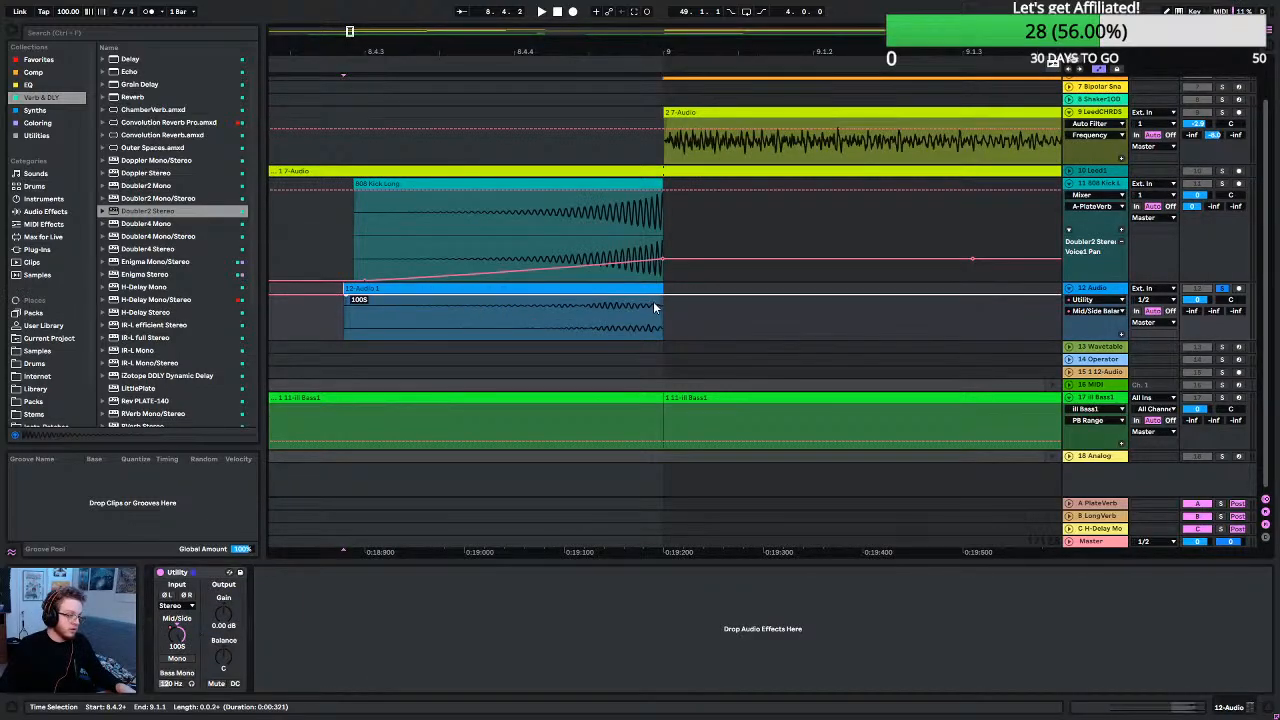
left_click_drag(664, 300, 664, 338)
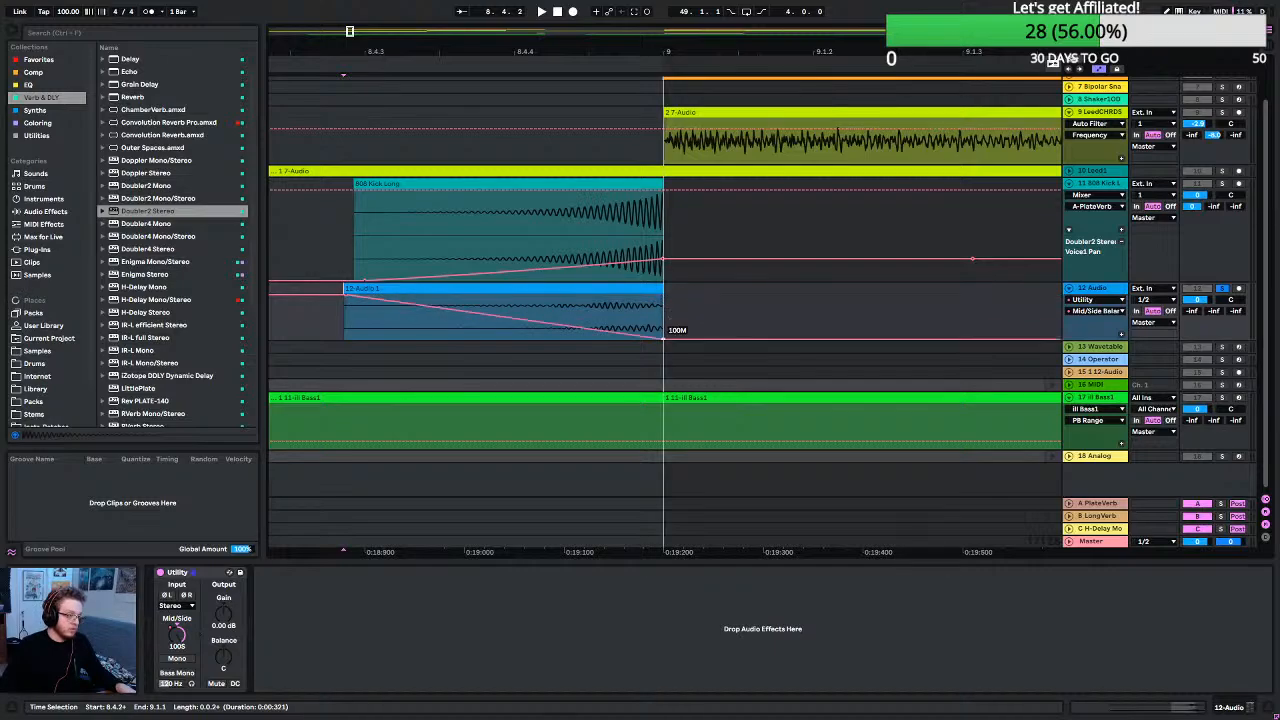
Play the clip and bend the Mid/Side automation into a curve that falls steeply just before bar 9.
left_click(373, 296)
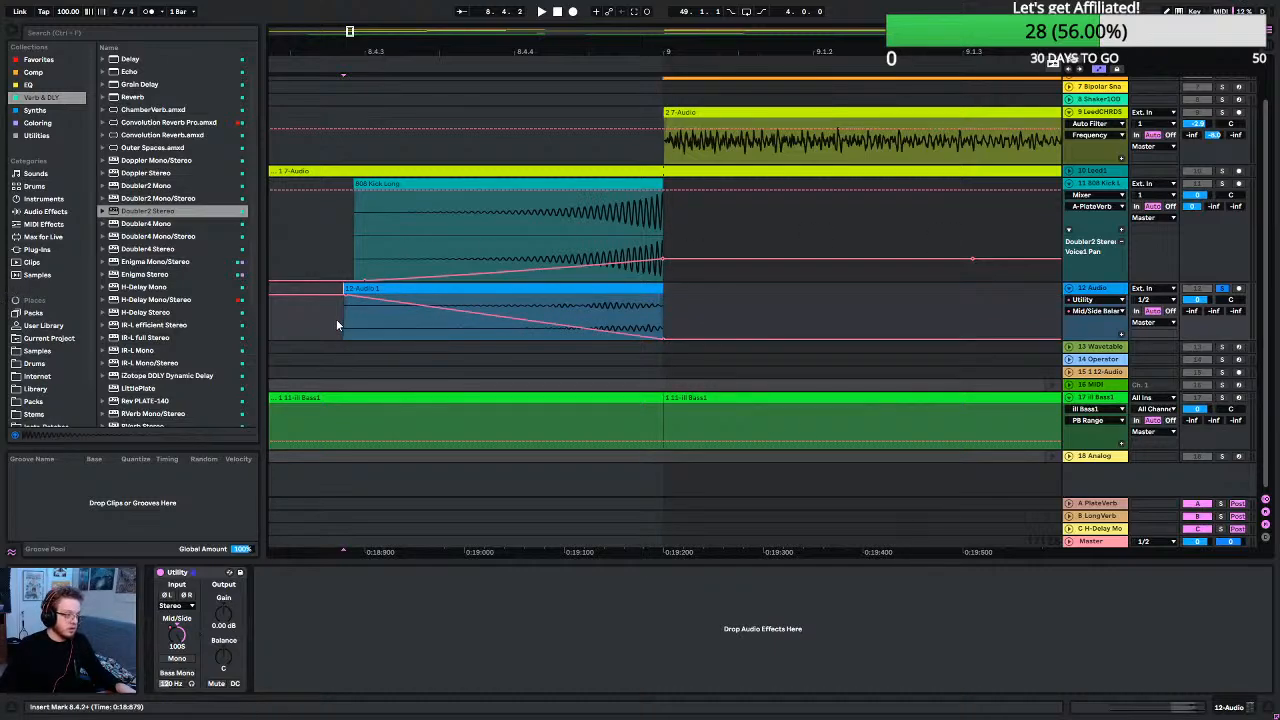
key("space")
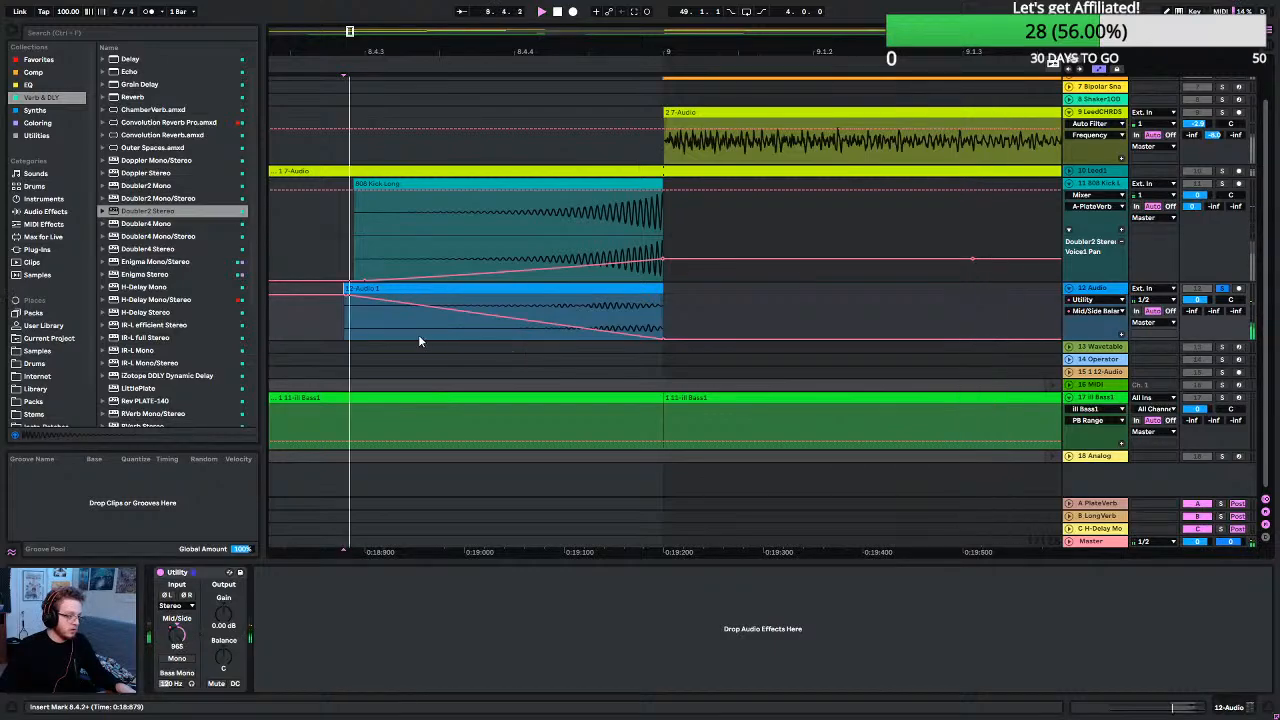
left_click_drag(472, 316, 606, 328)
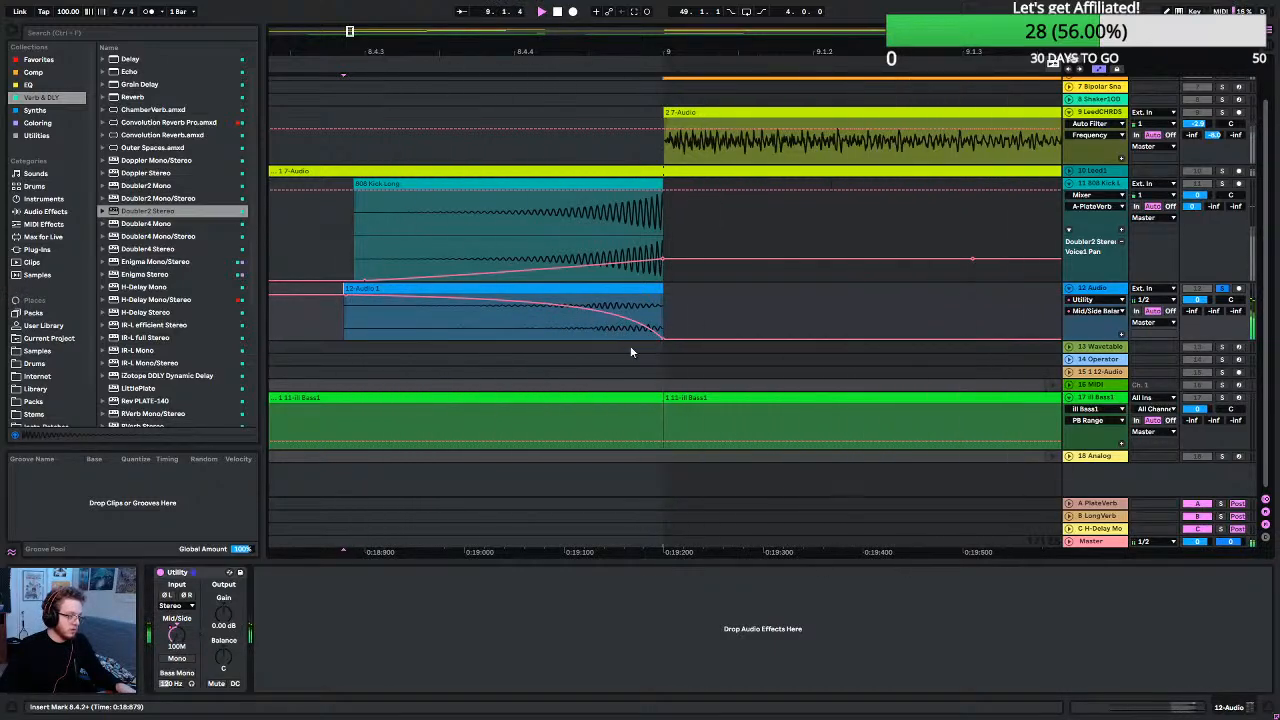
Turn off solo on track 12 and play the full mix from bar 8 through the transition.
left_click(1223, 290)
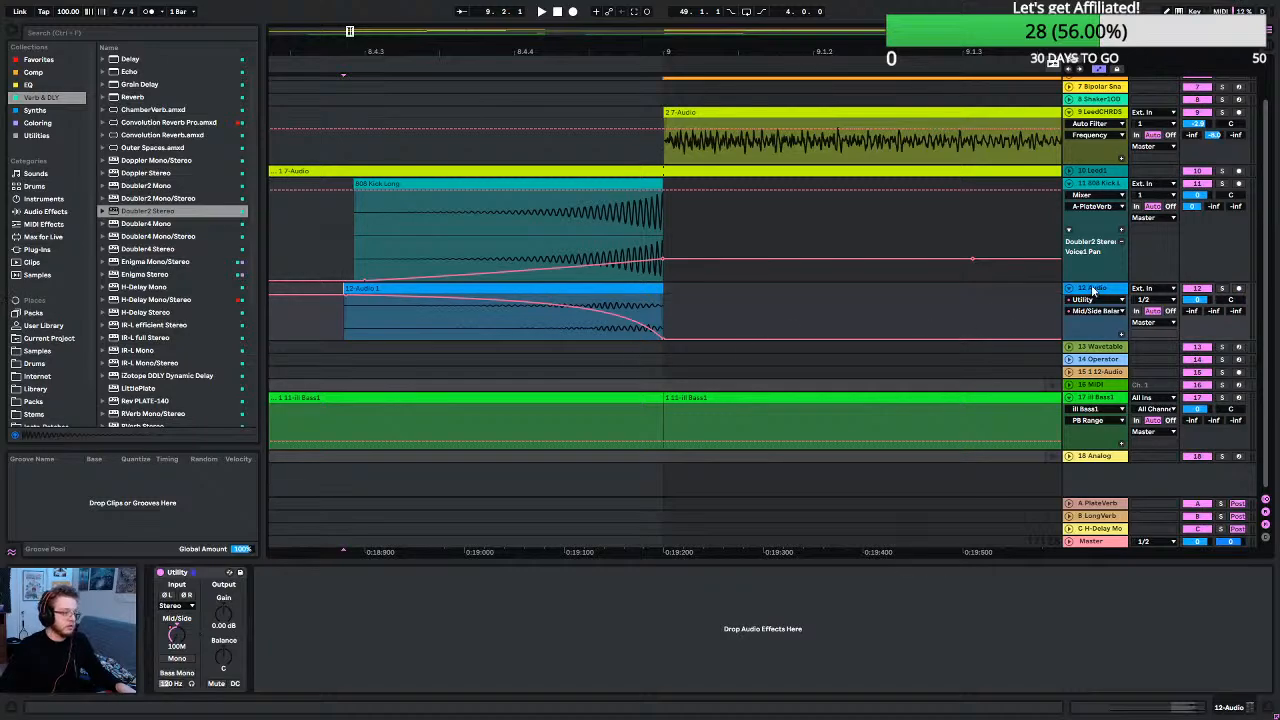
key("minus")
key("minus")
key("minus")
left_click(388, 228)
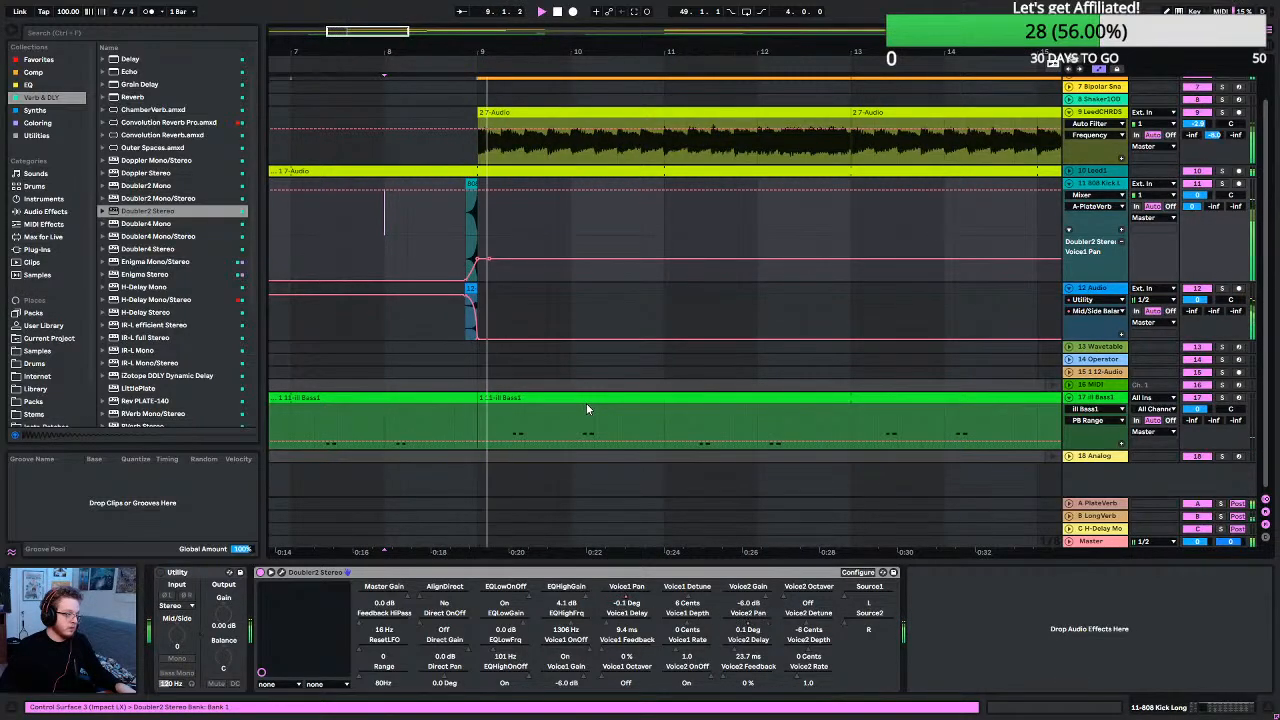
Replay the full mix from bar 8 through the following sections and show the LeadCHRDS track's devices.
key("space")
key("space")
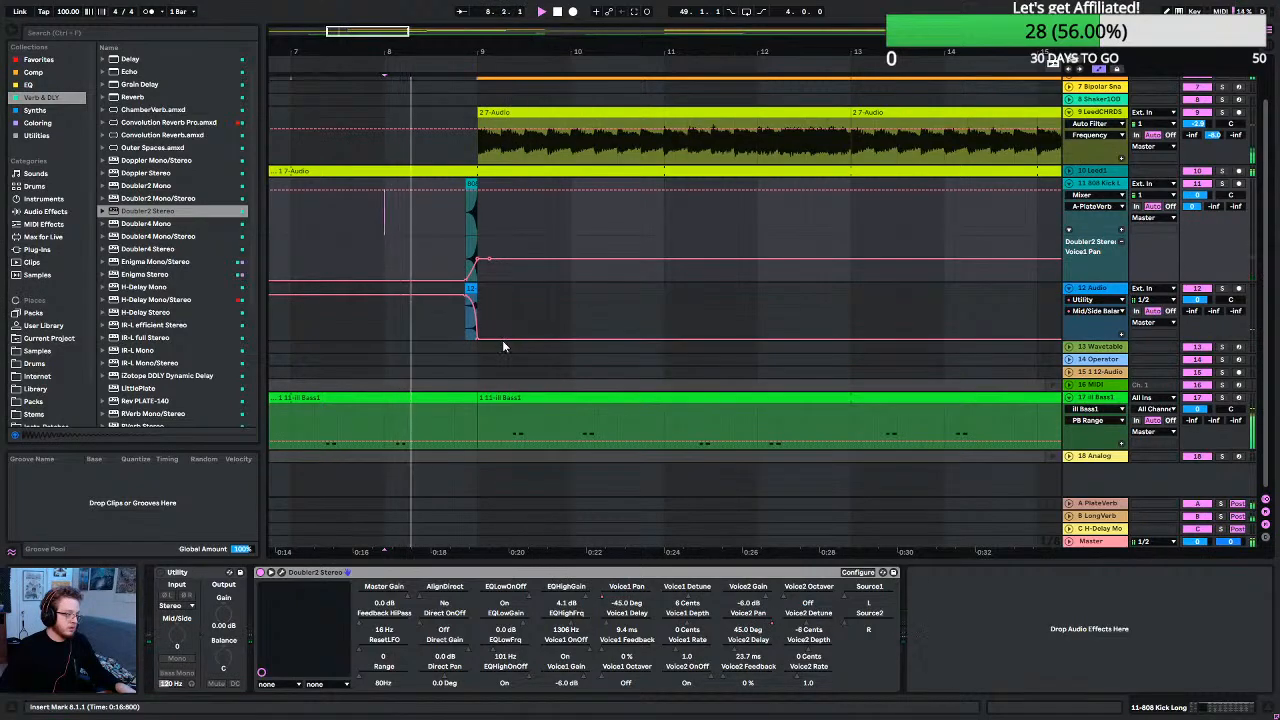
scroll(486, 336, "up", 3)
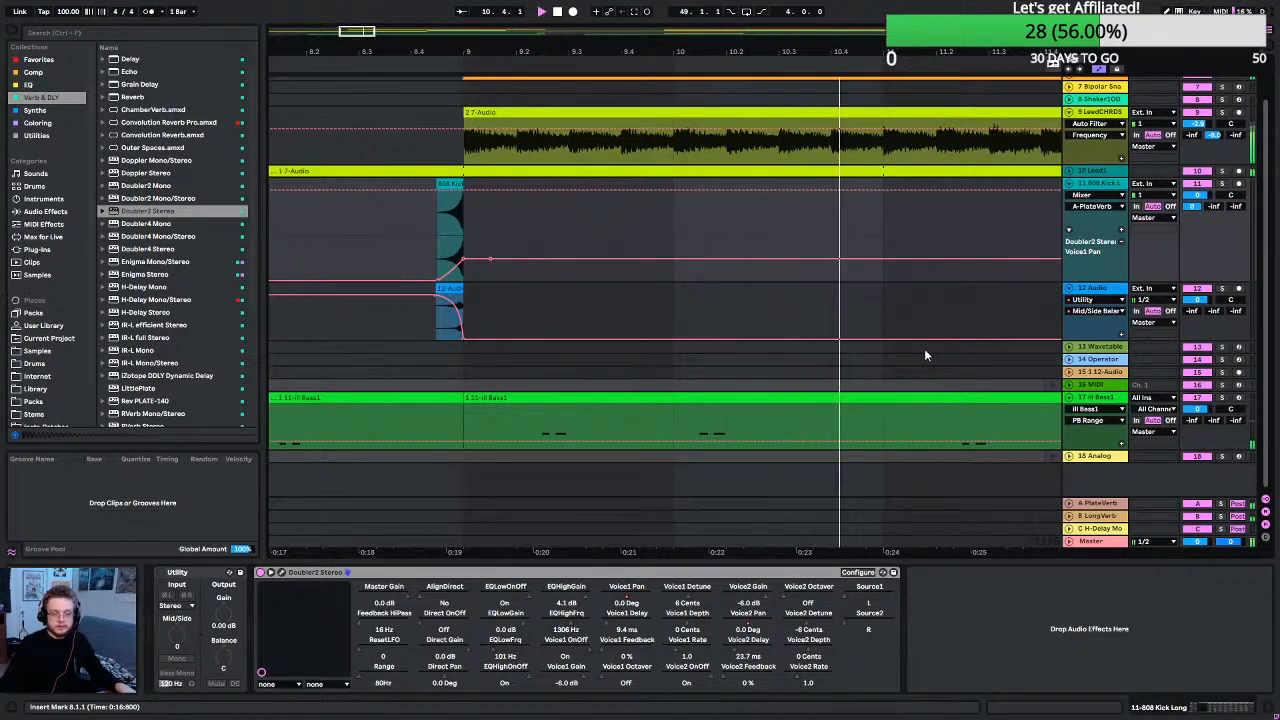
scroll(620, 318, "down", 3)
scroll(592, 300, "up", 2)
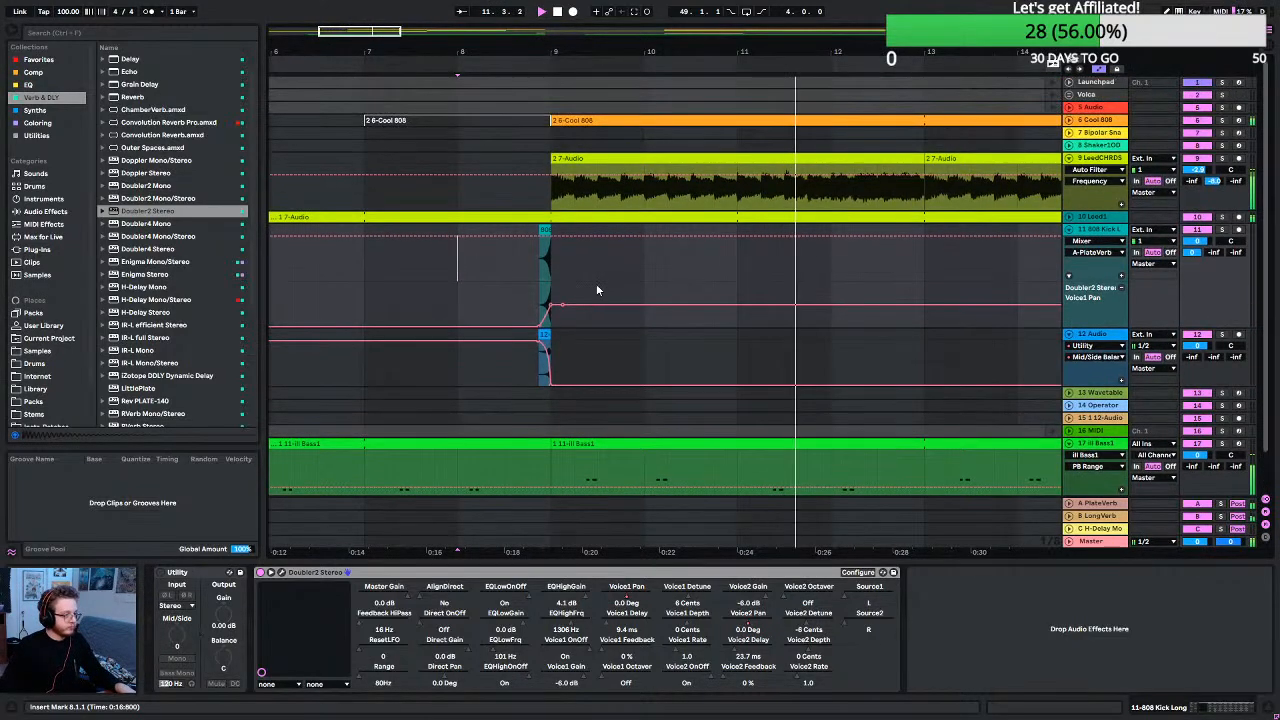
scroll(692, 320, "down", 2)
scroll(710, 320, "down", 2)
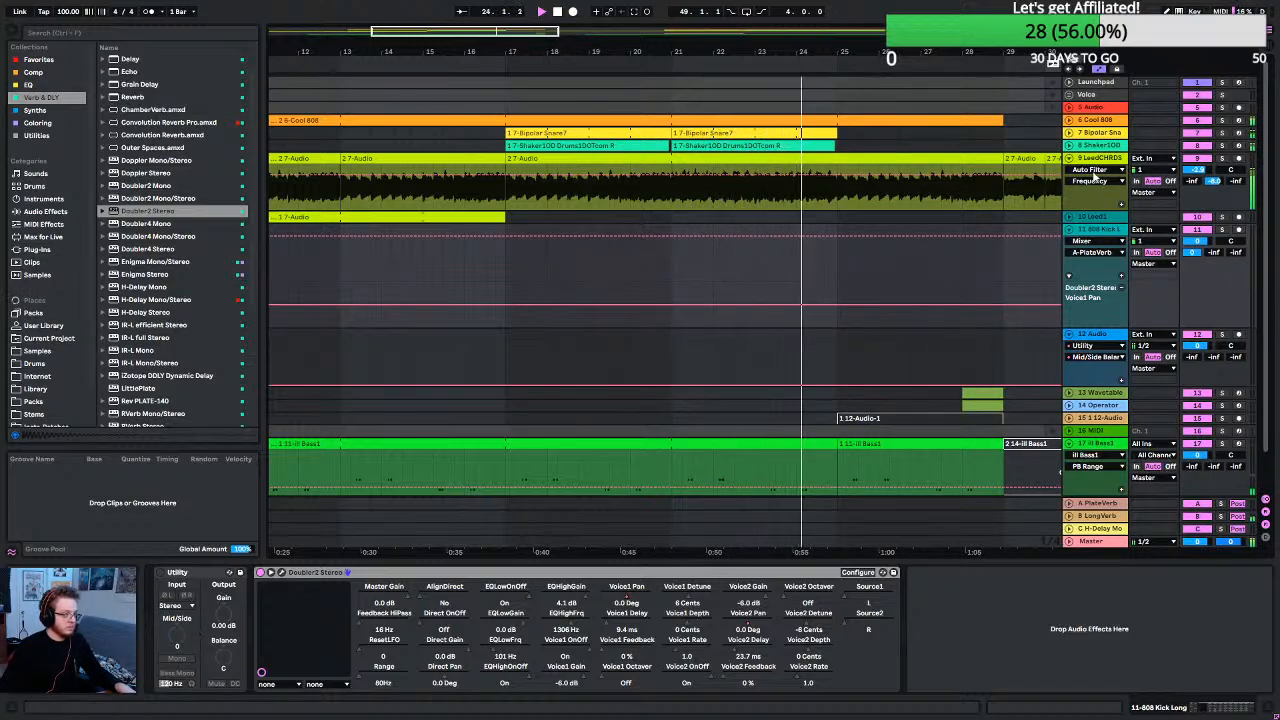
left_click(1100, 159)
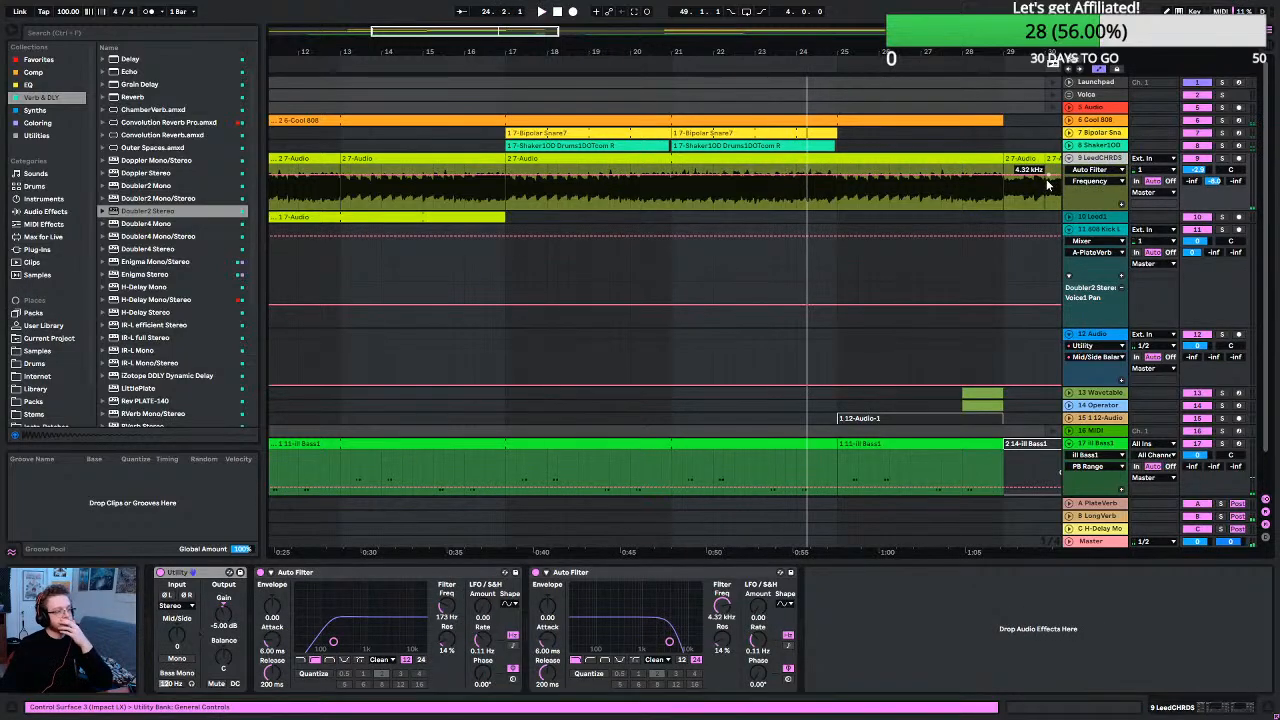
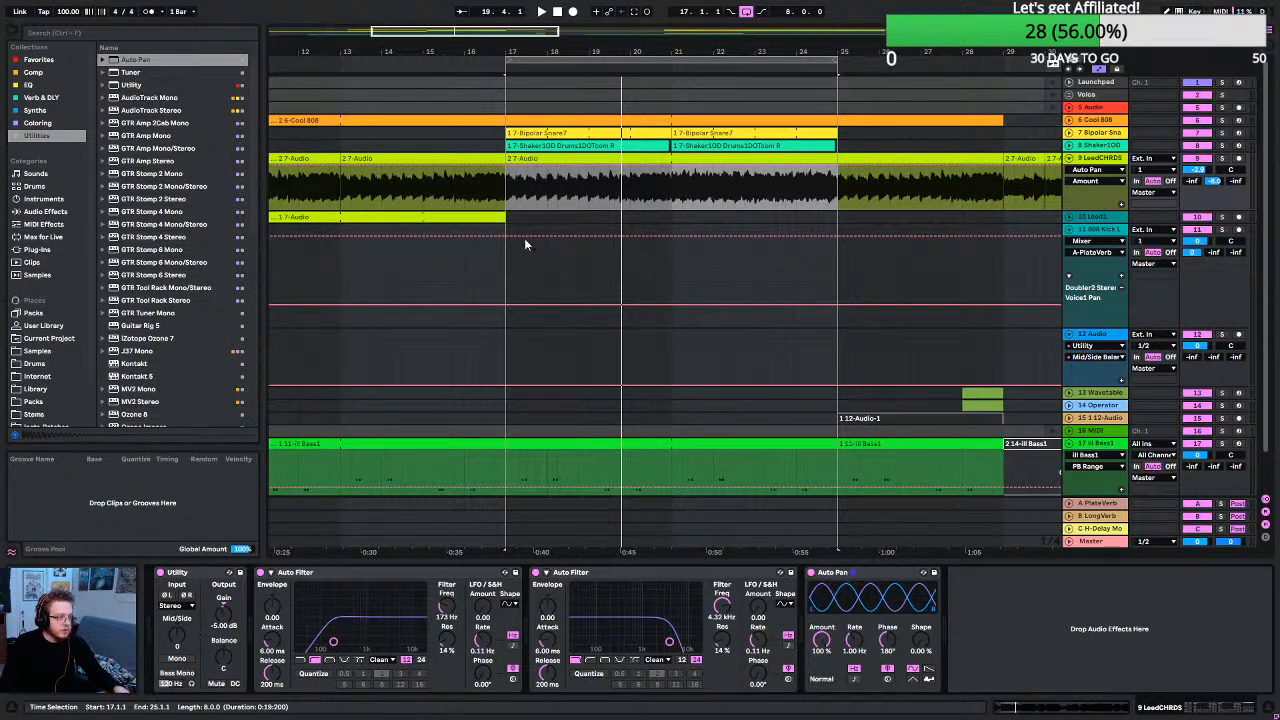
Set LeadCHRDS's Auto Pan to 0° phase with a falling sawtooth waveform and a tempo-synced 1/4 rate while auditioning bar 17.
left_click(504, 180)
key("space")
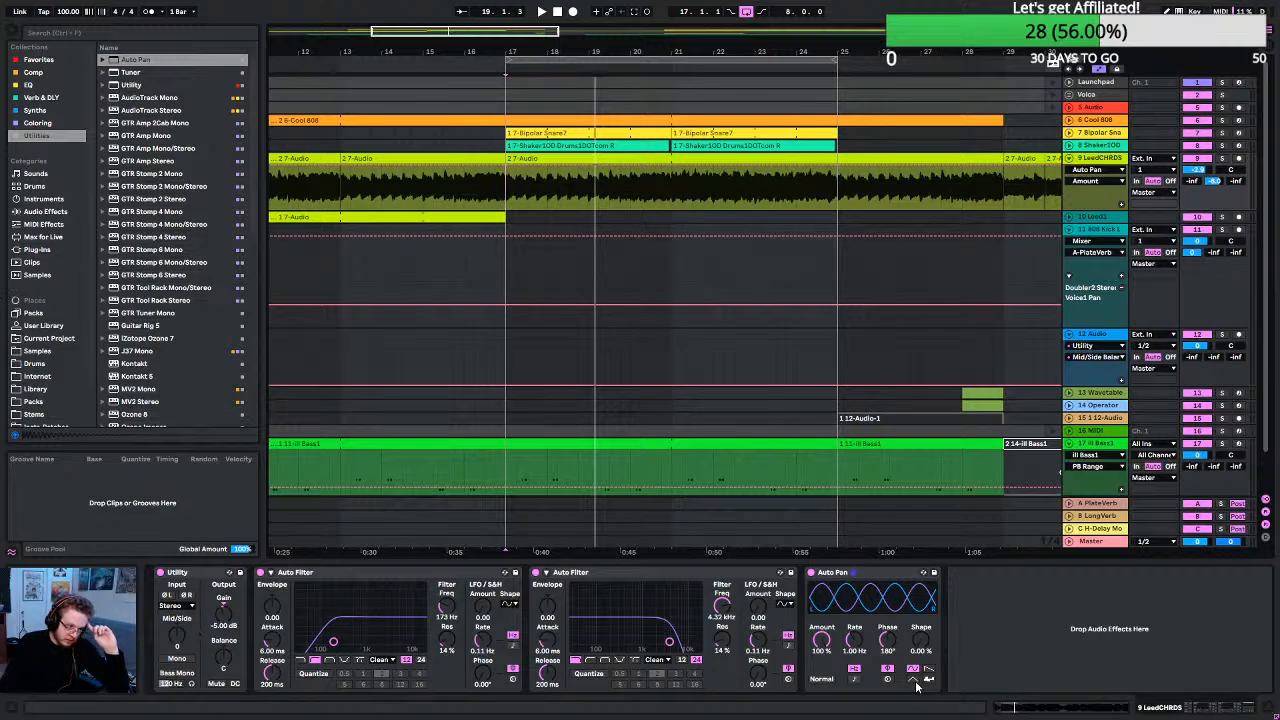
left_click_drag(887, 642, 887, 700)
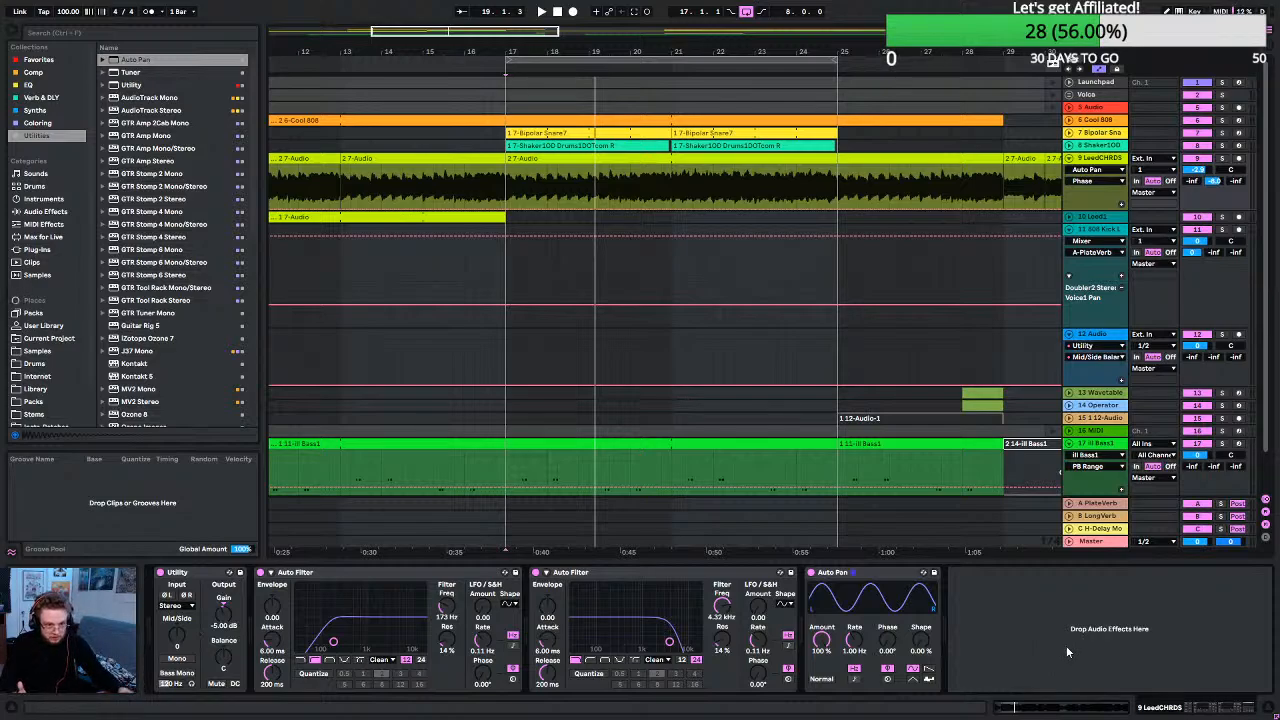
key("space")
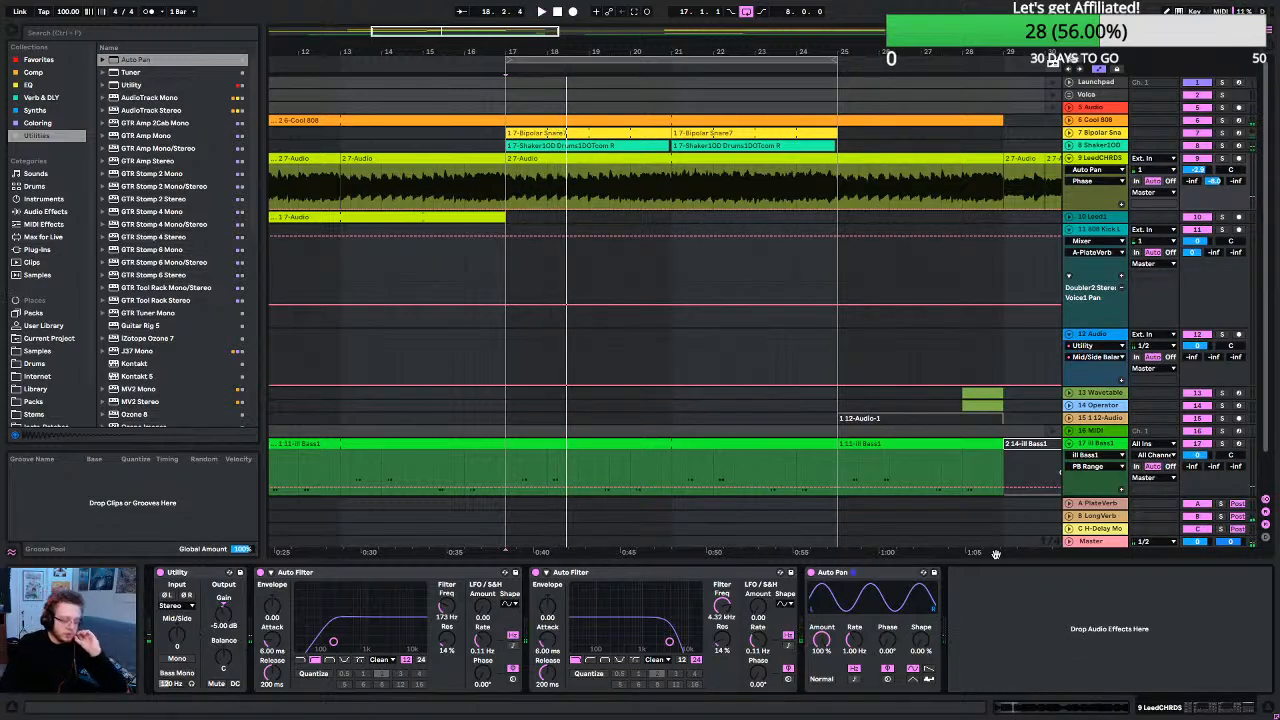
left_click(929, 675)
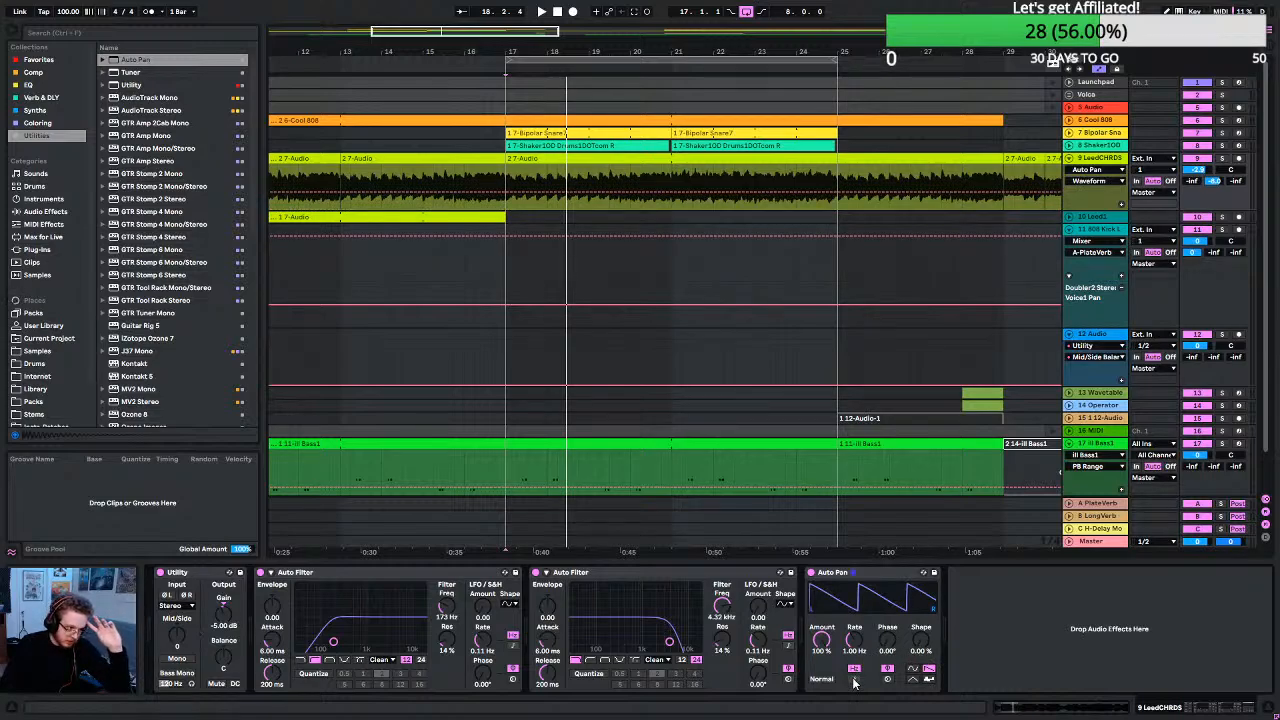
left_click(853, 680)
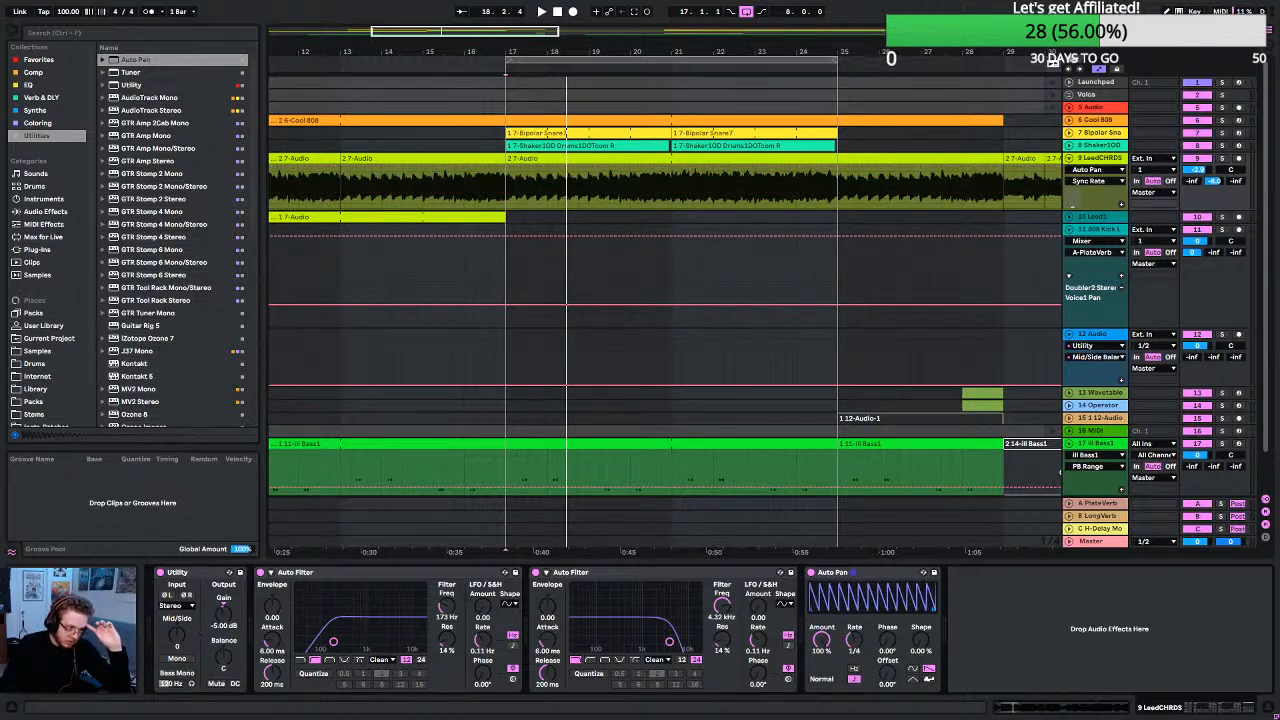
Audition Auto Pan in the loop and reduce its Amount to 48.4 %.
key("space")
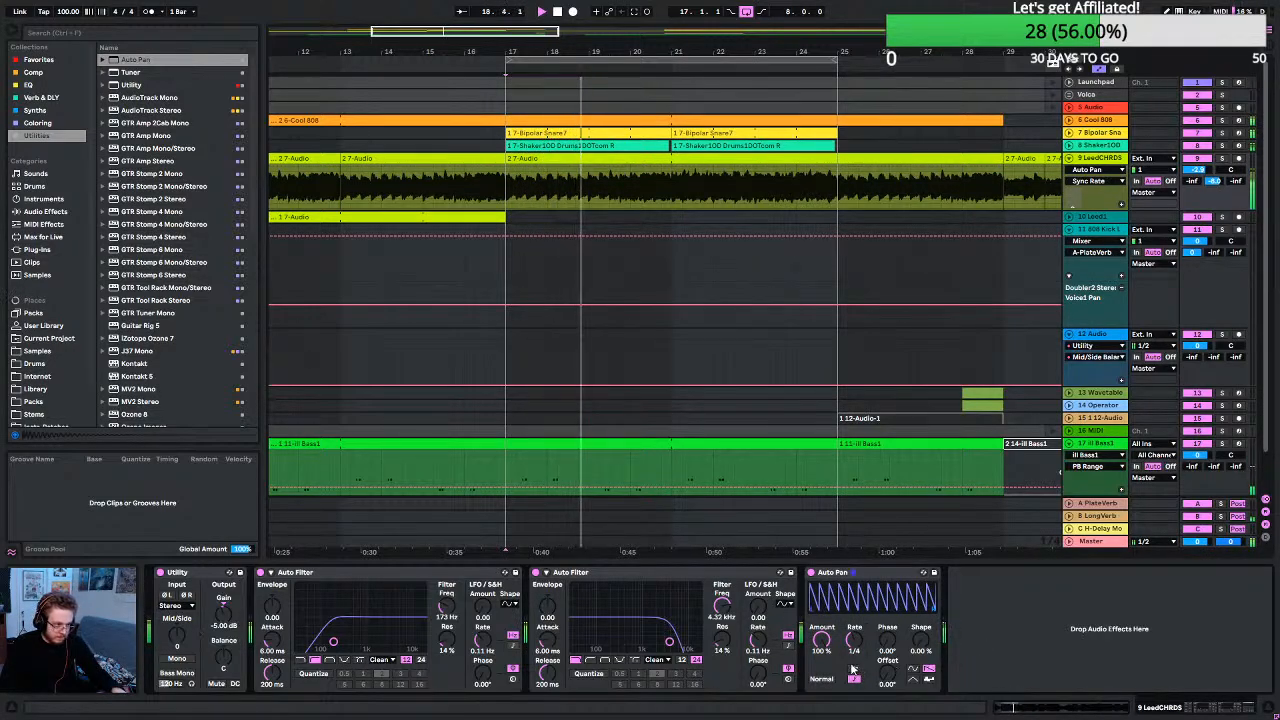
left_click(821, 640)
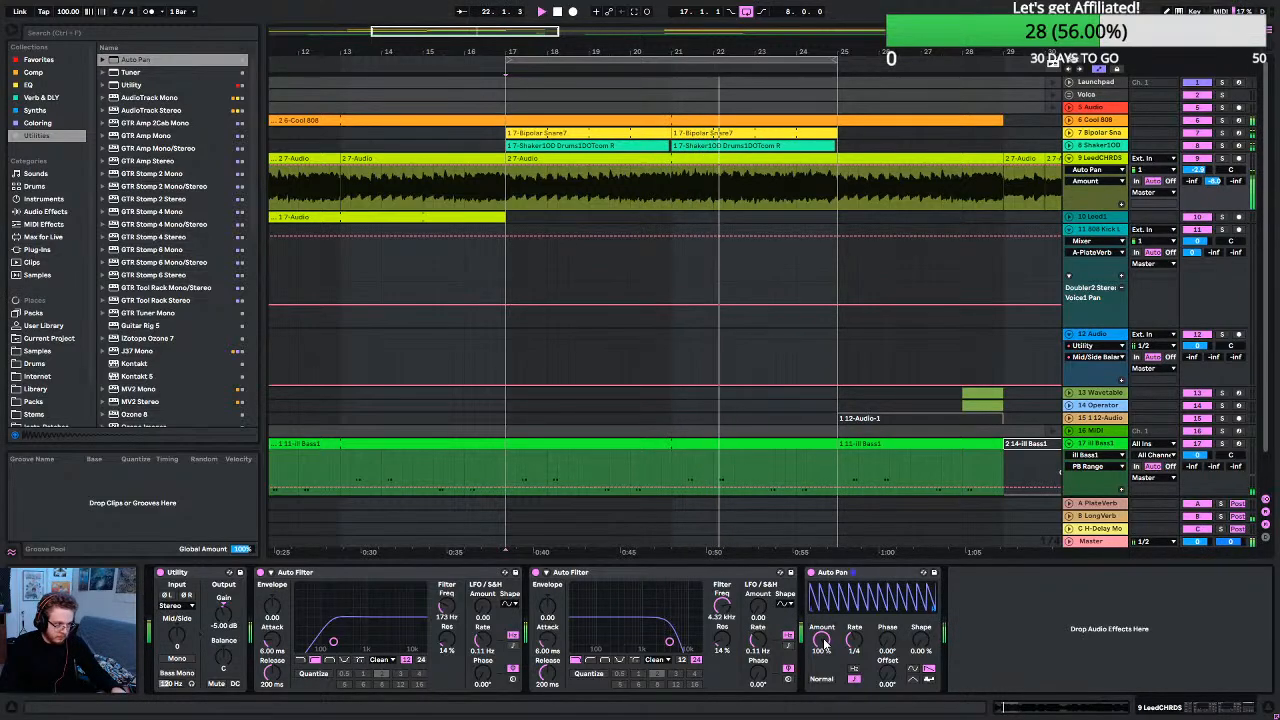
left_click(813, 573)
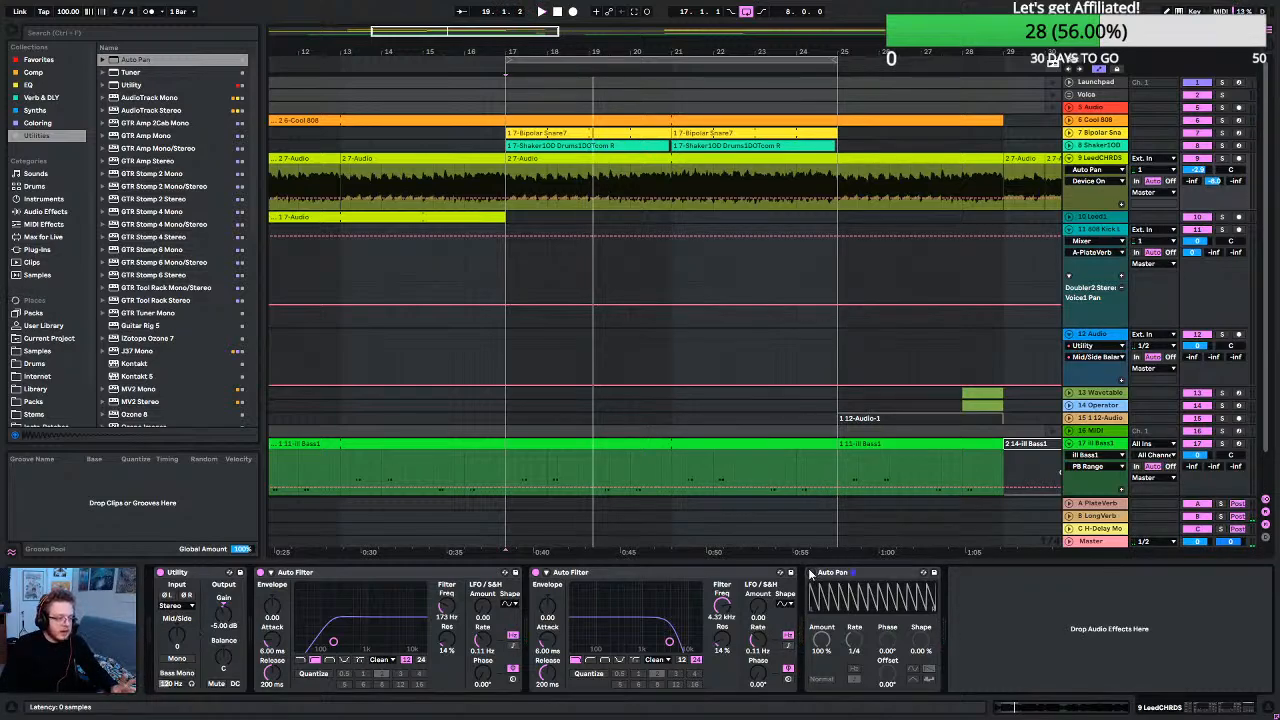
left_click(811, 573)
left_click_drag(820, 640, 820, 665)
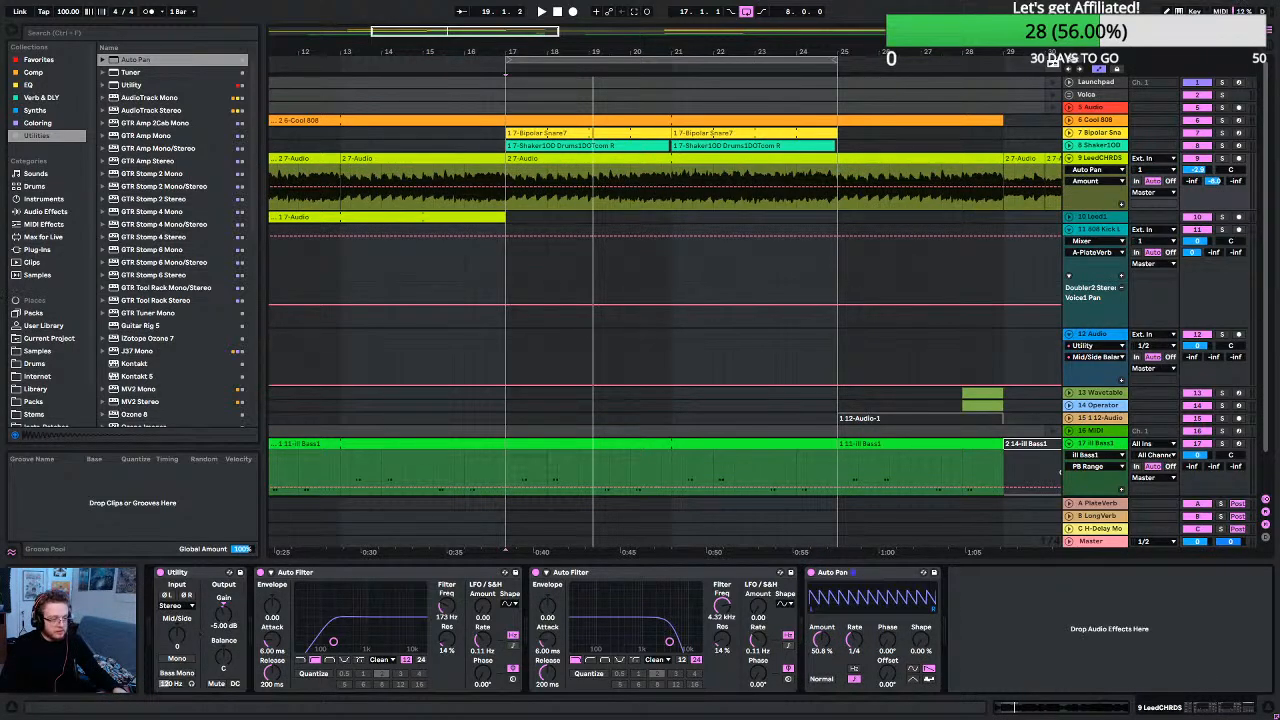
left_click_drag(821, 640, 821, 642)
Play the loop from bar 17 and compare LeadCHRDS with Auto Pan bypassed and active, leaving it active.
key("space")
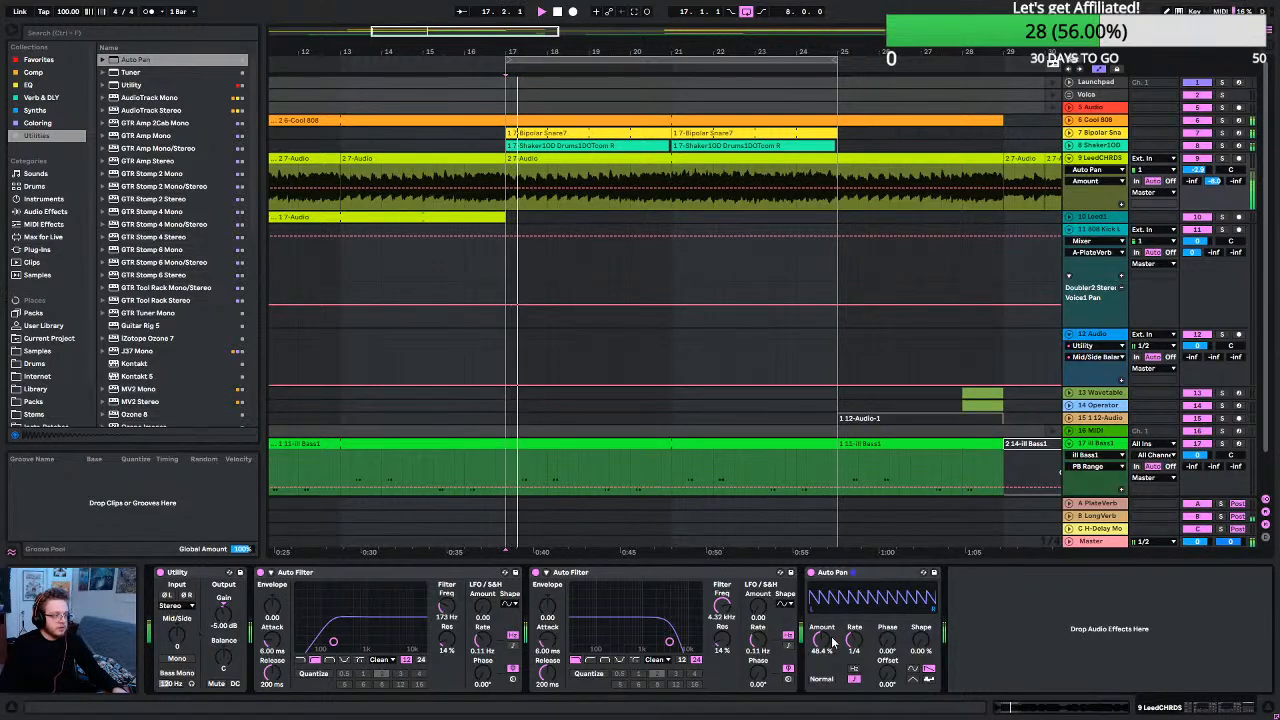
left_click(813, 573)
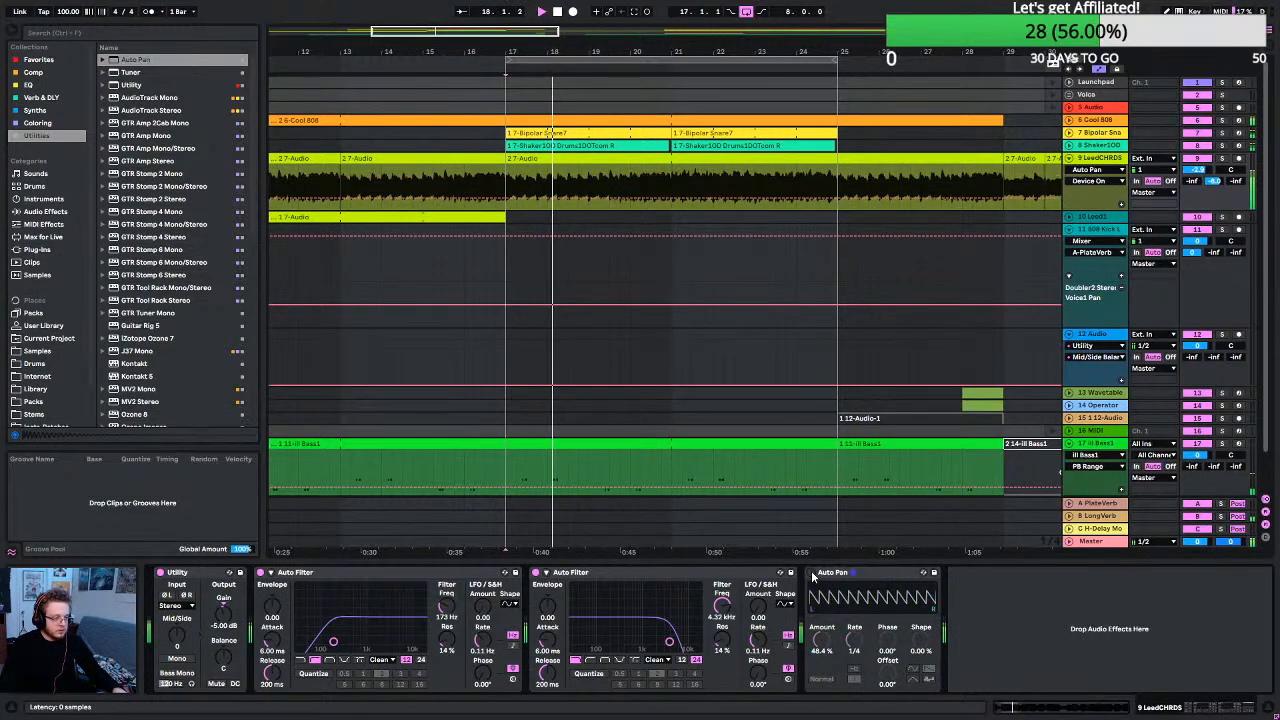
left_click(812, 573)
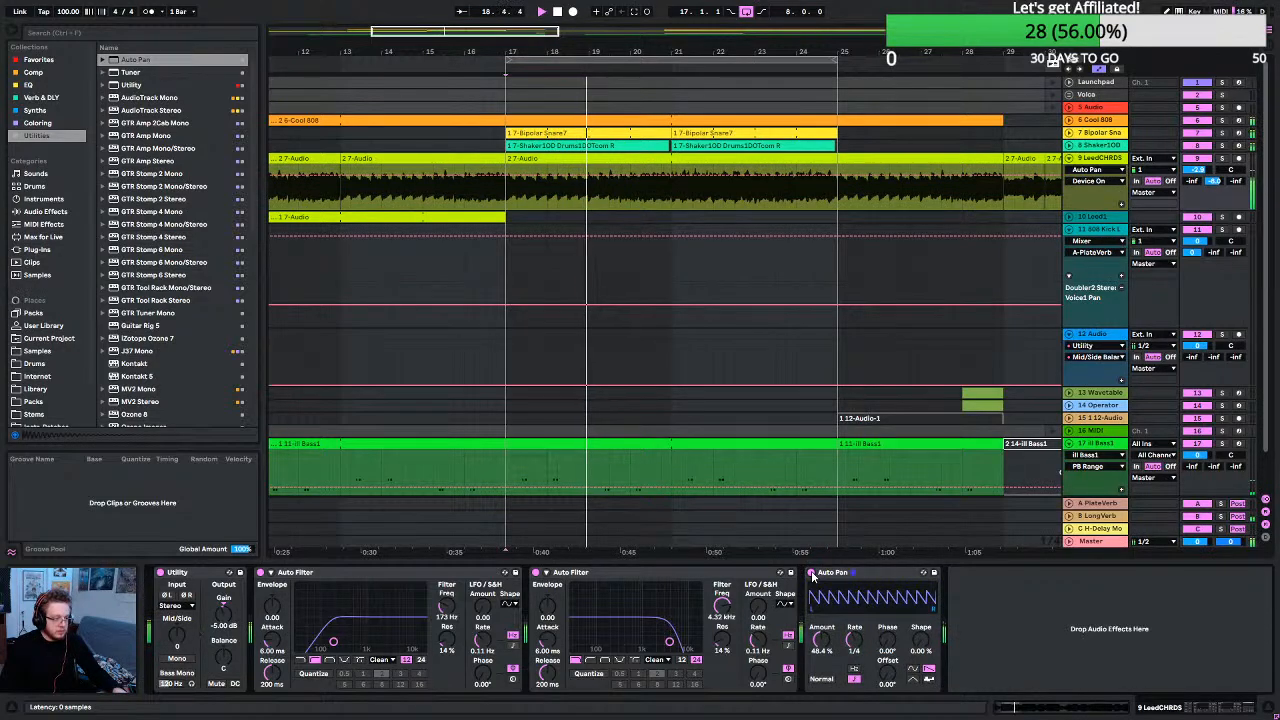
left_click(812, 573)
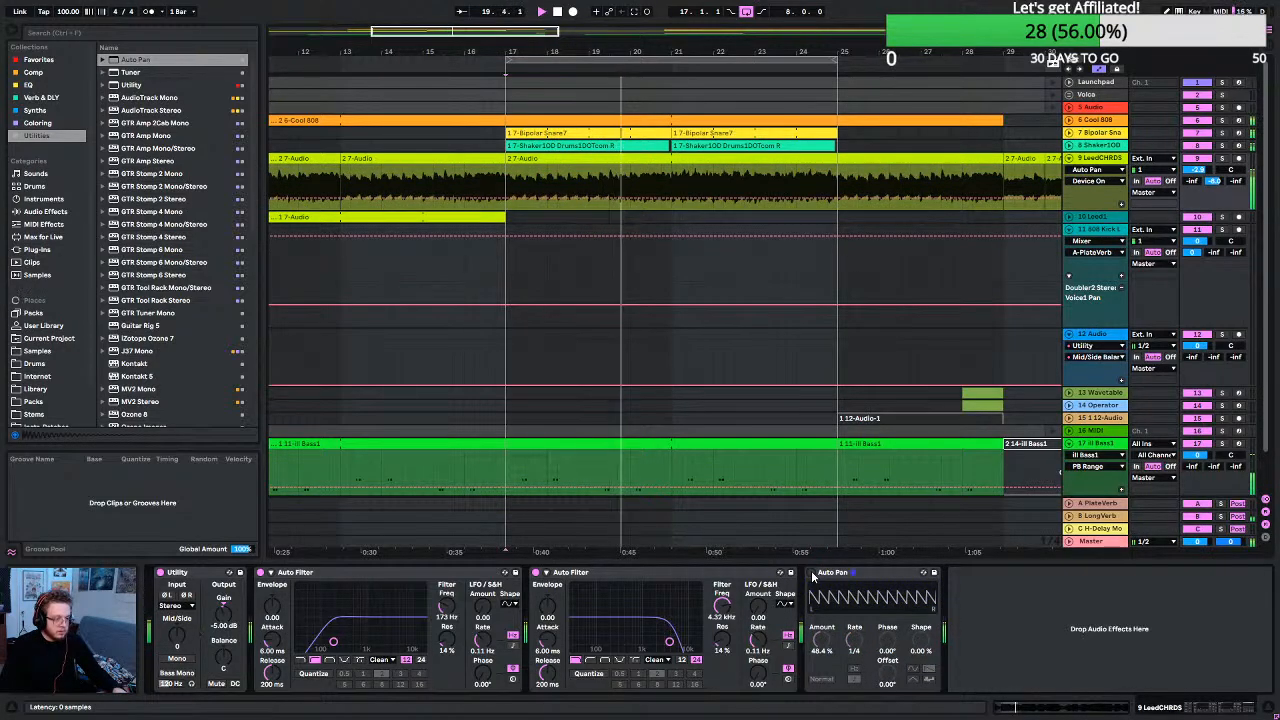
left_click(812, 573)
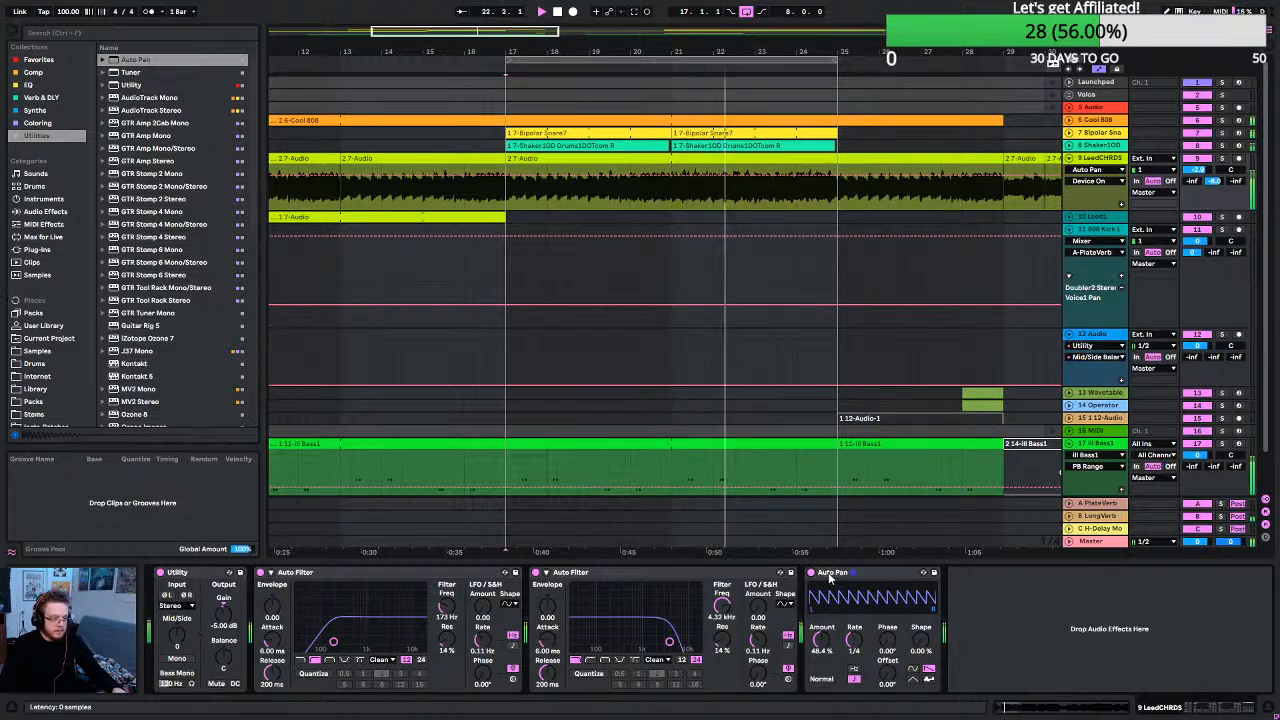
left_click(812, 573)
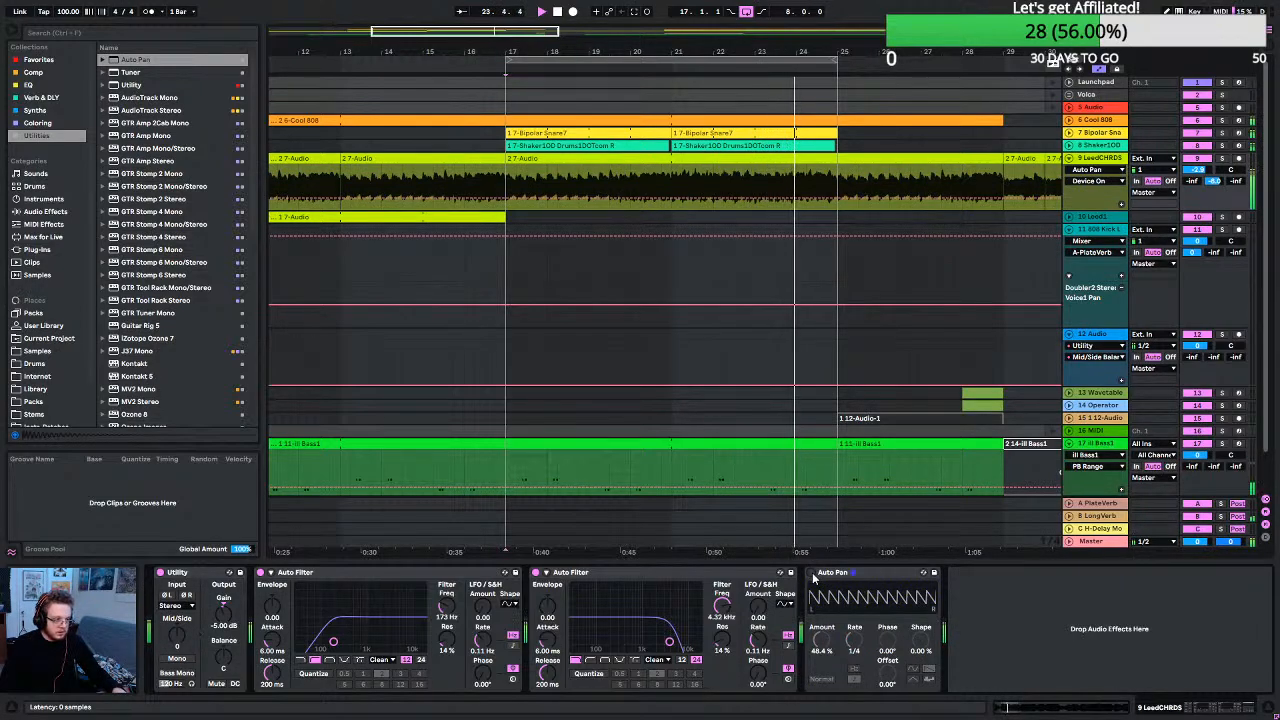
left_click(812, 573)
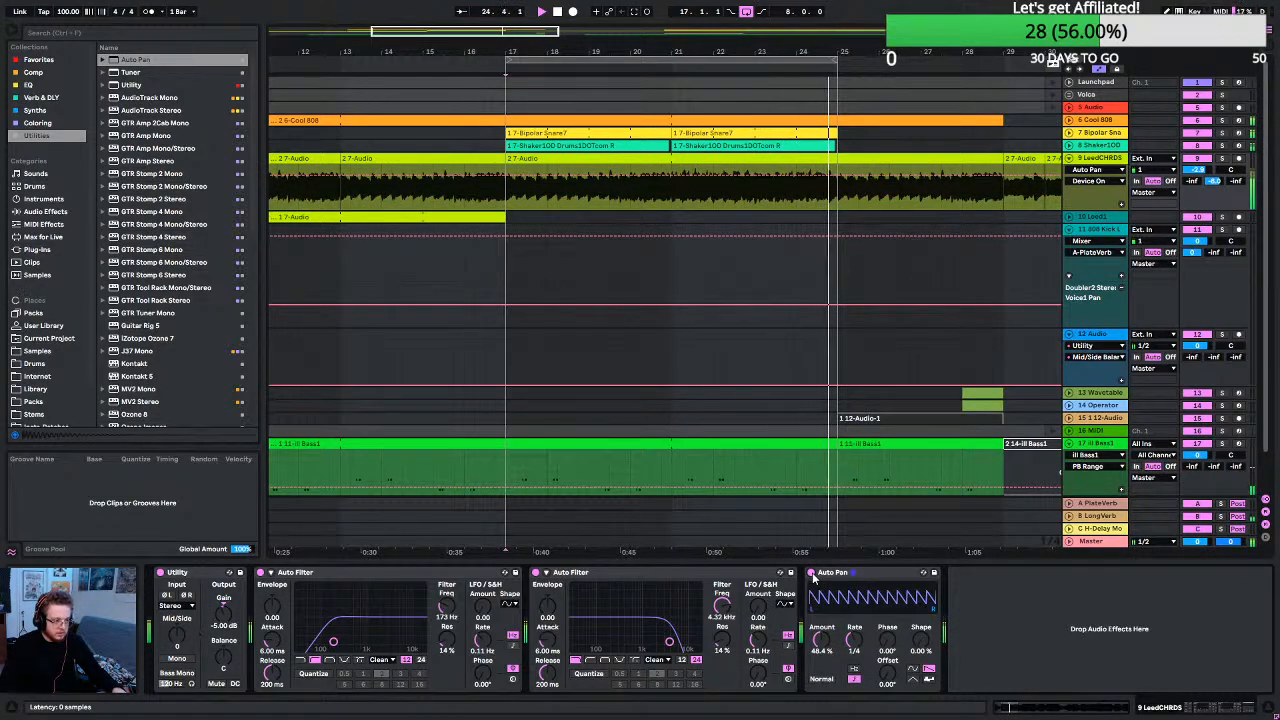
key("space")
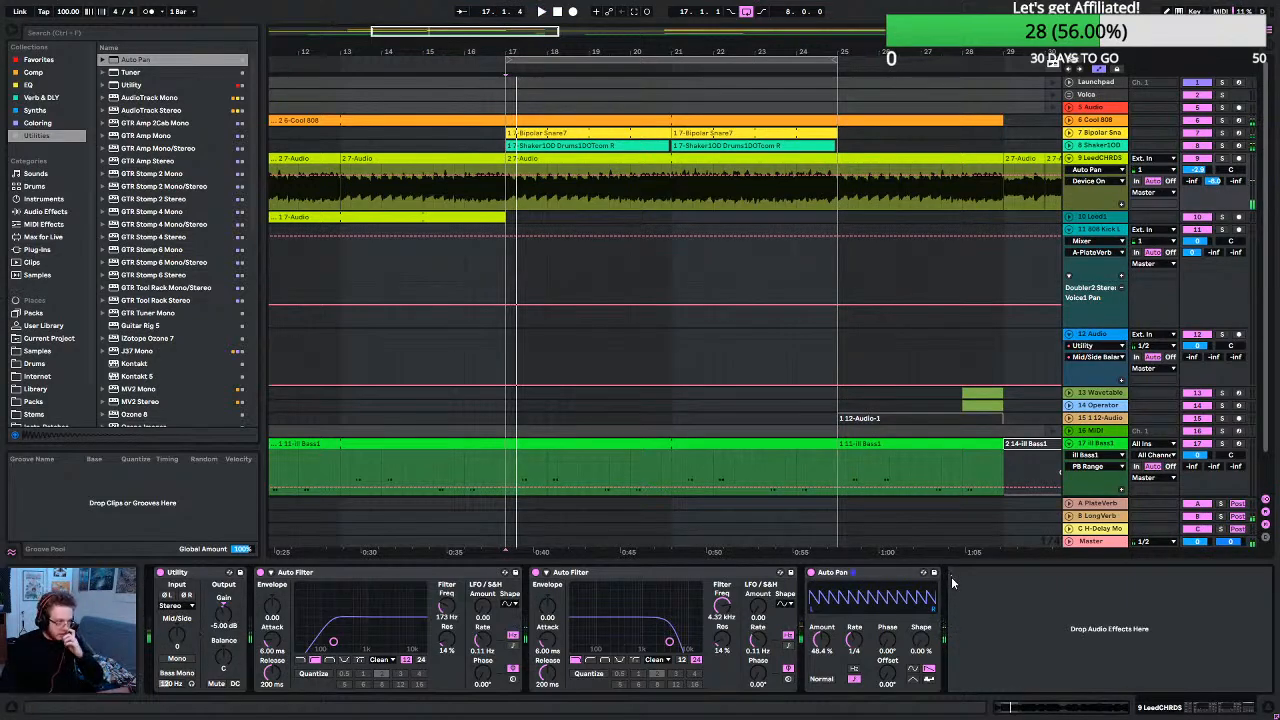
Automate Auto Pan's Device On for LeadCHRDS to be on from bar 17 to bar 25 and off outside that range.
right_click(813, 576)
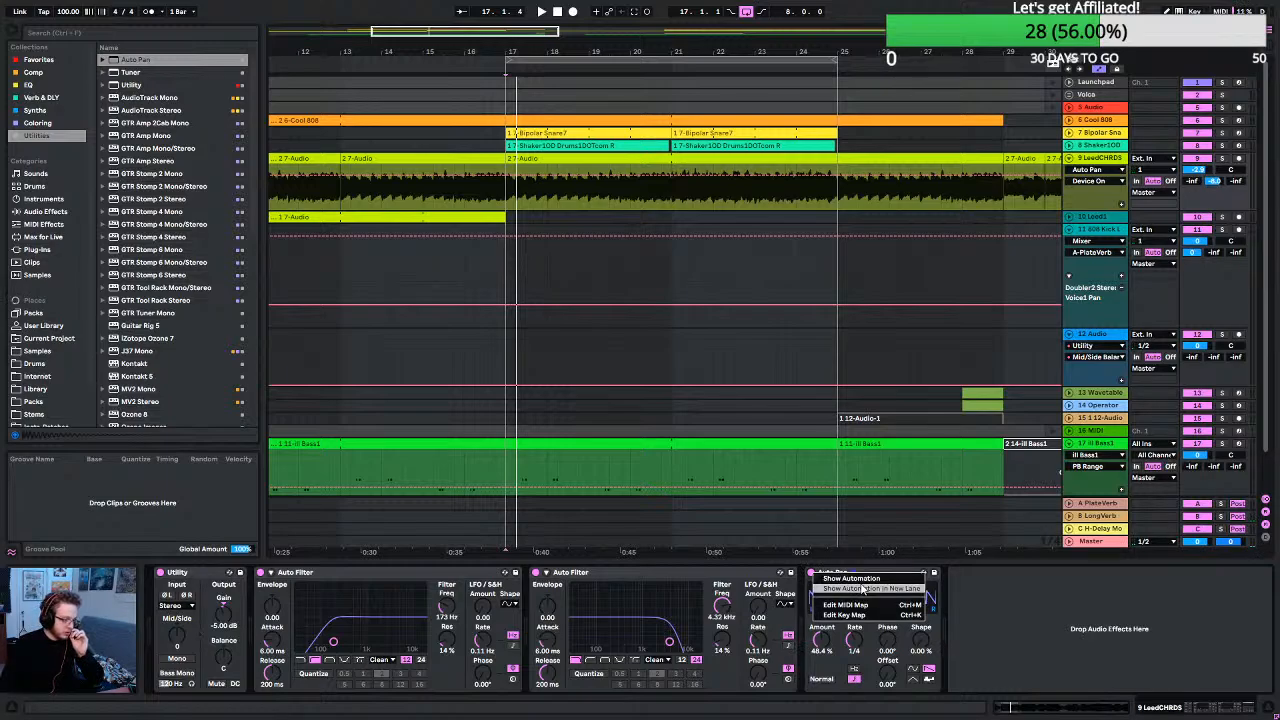
left_click(716, 405)
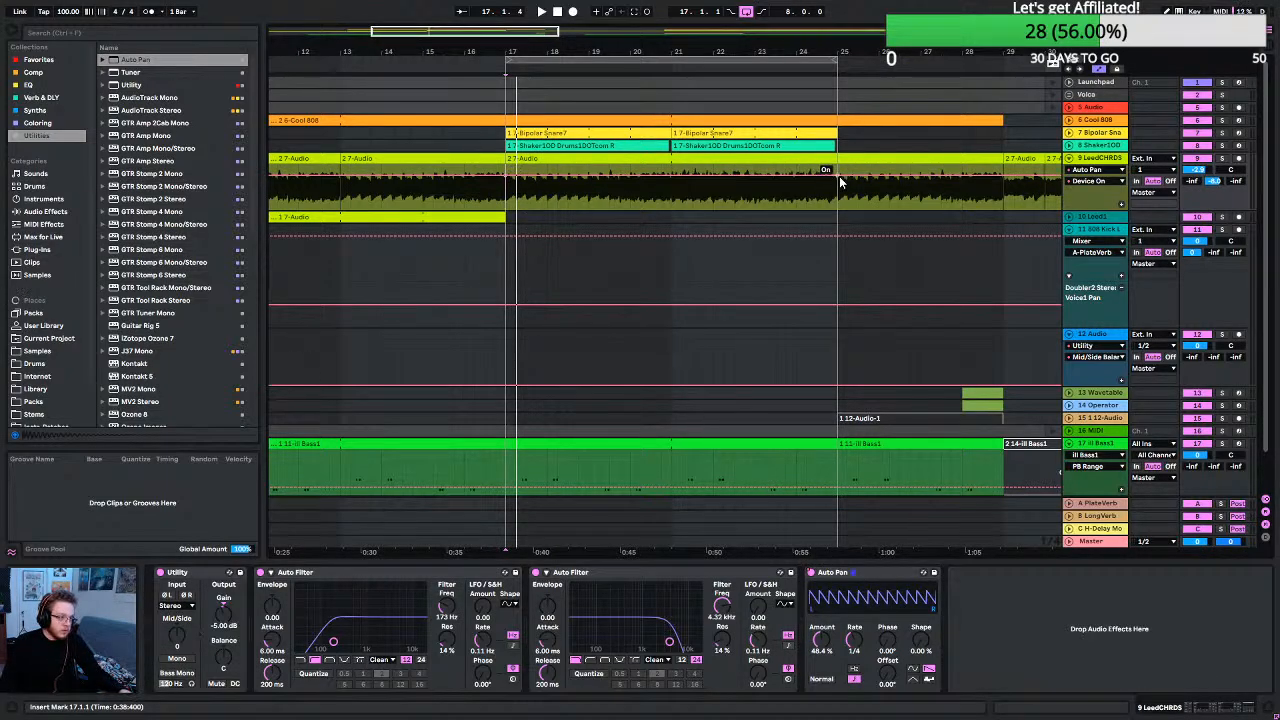
left_click(500, 183)
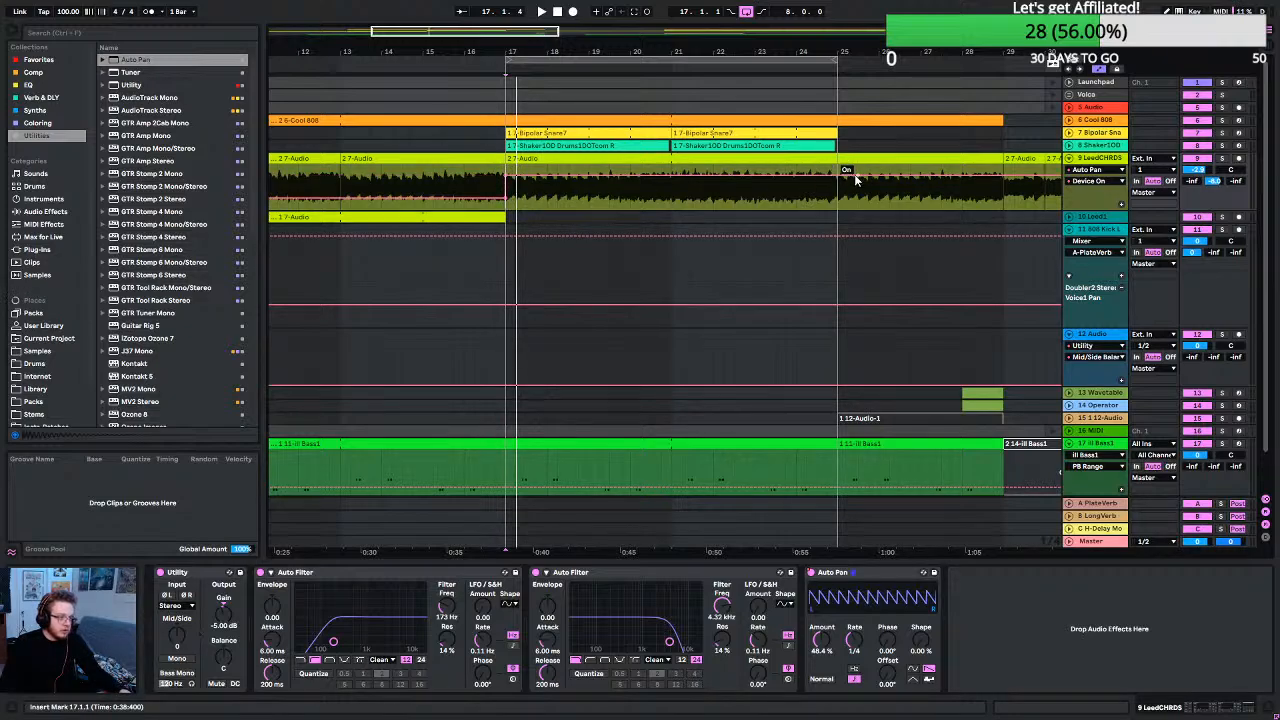
left_click_drag(849, 176, 849, 197)
Automate Auto Pan on again from bar 49 to bar 65 on LeadCHRDS and play the arrangement from the start.
scroll(674, 190, "down", 2)
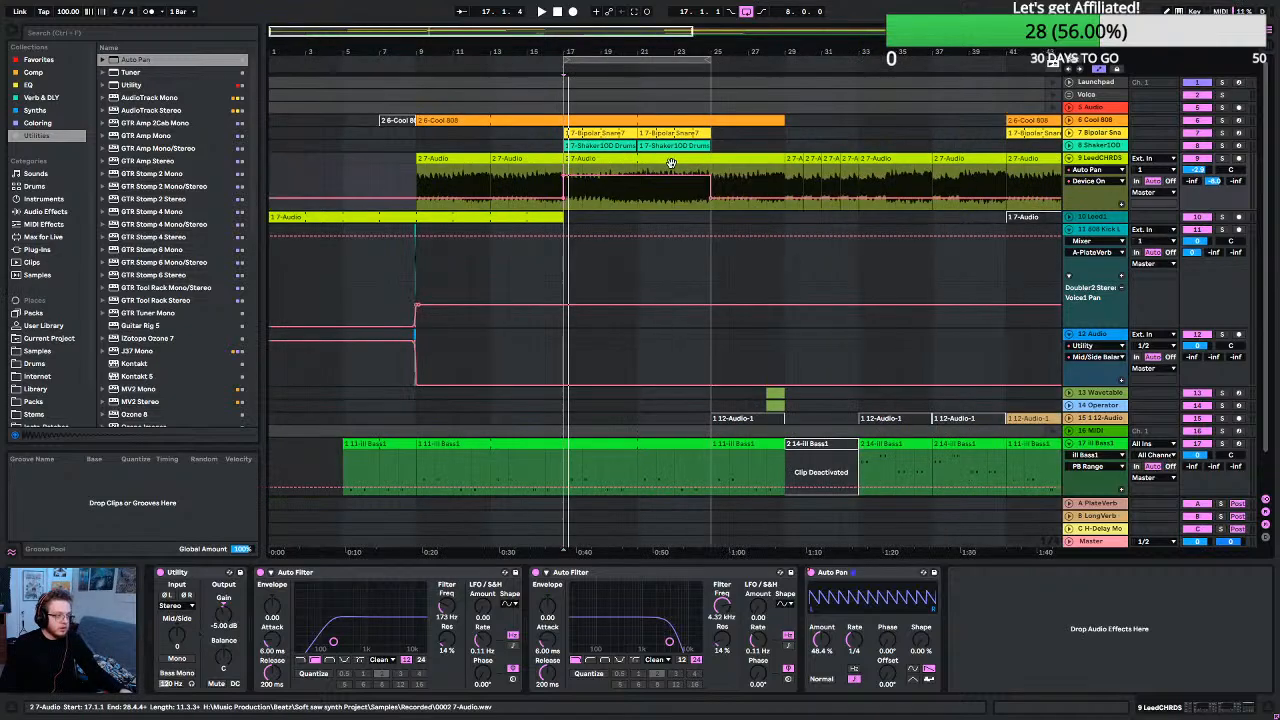
scroll(676, 185, "down", 2)
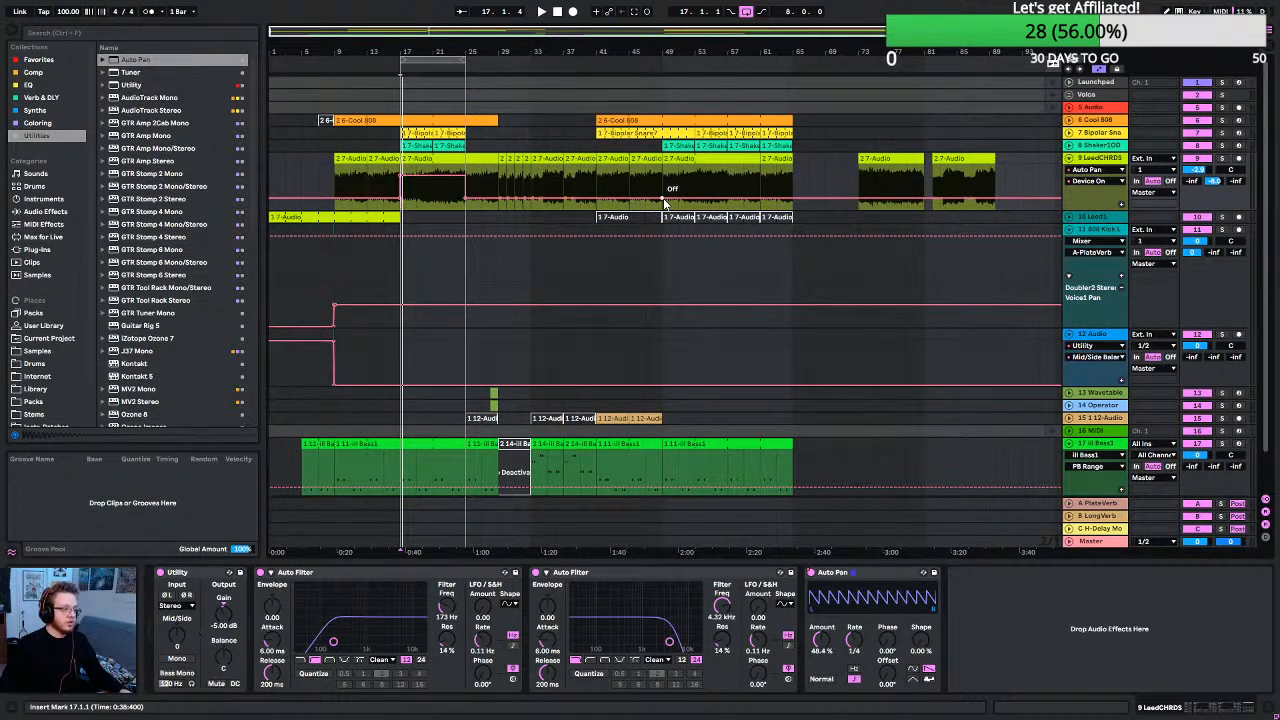
left_click_drag(668, 197, 668, 176)
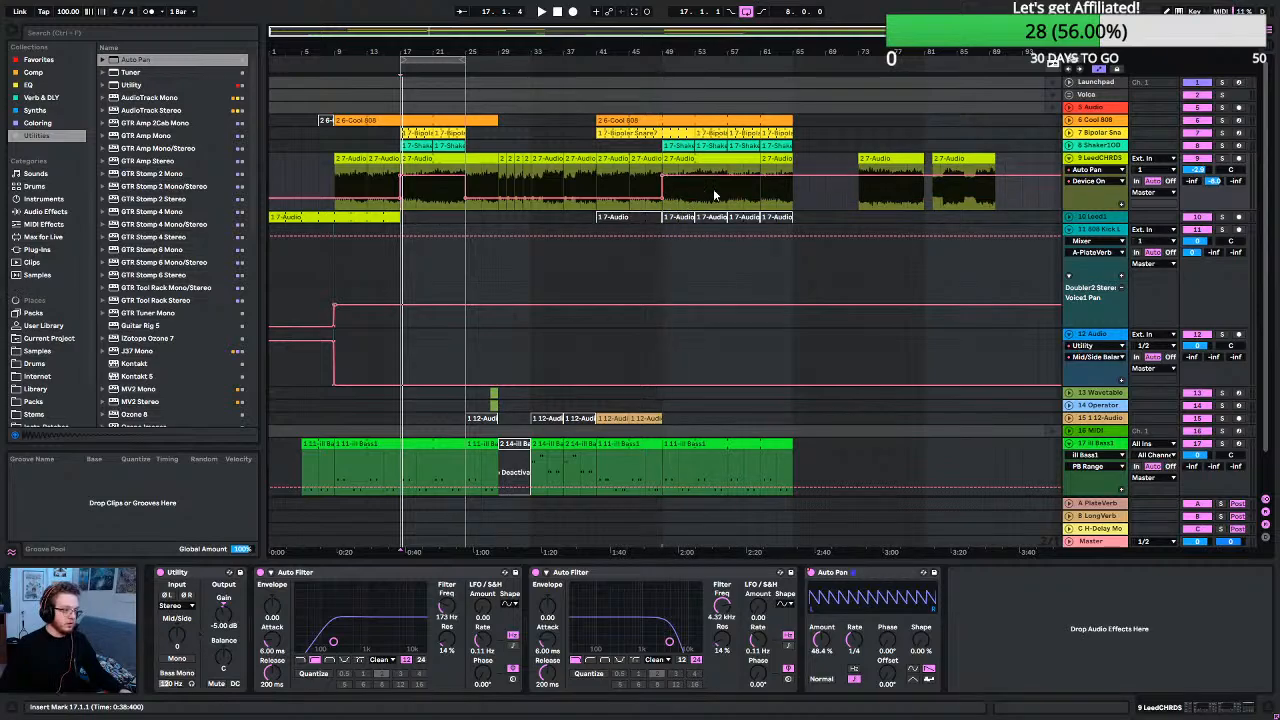
left_click_drag(794, 176, 794, 197)
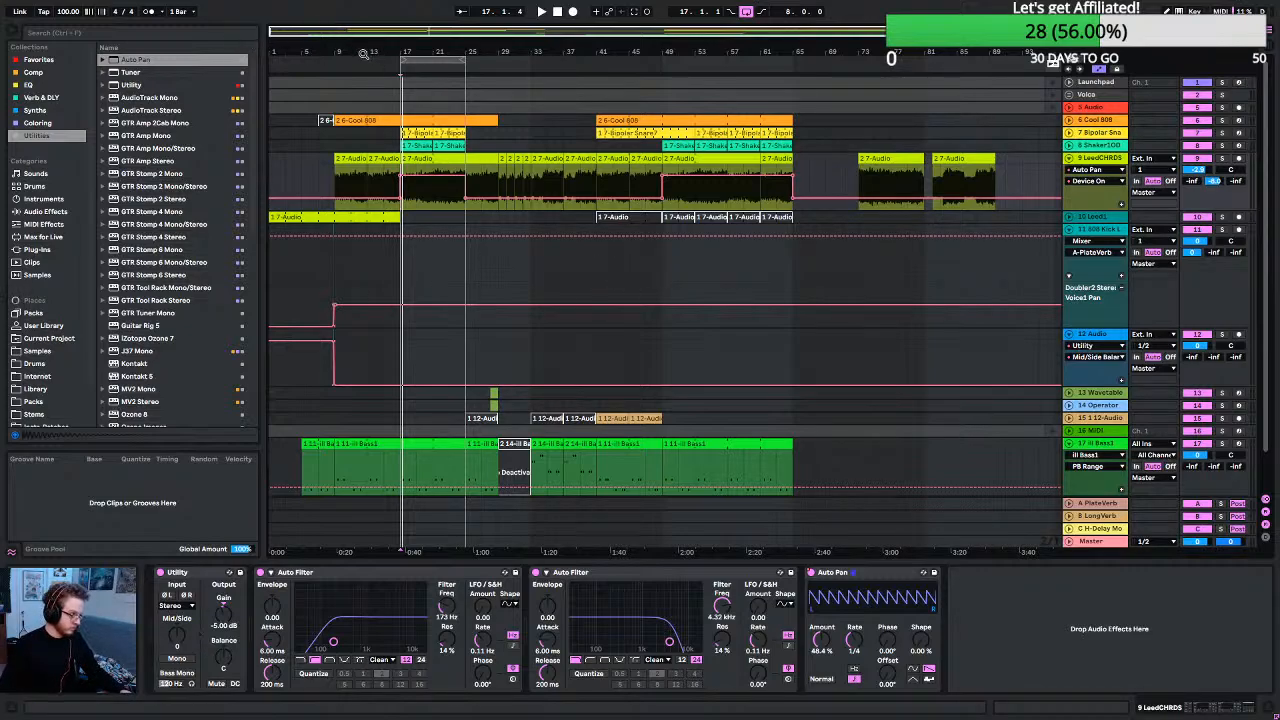
left_click(560, 11)
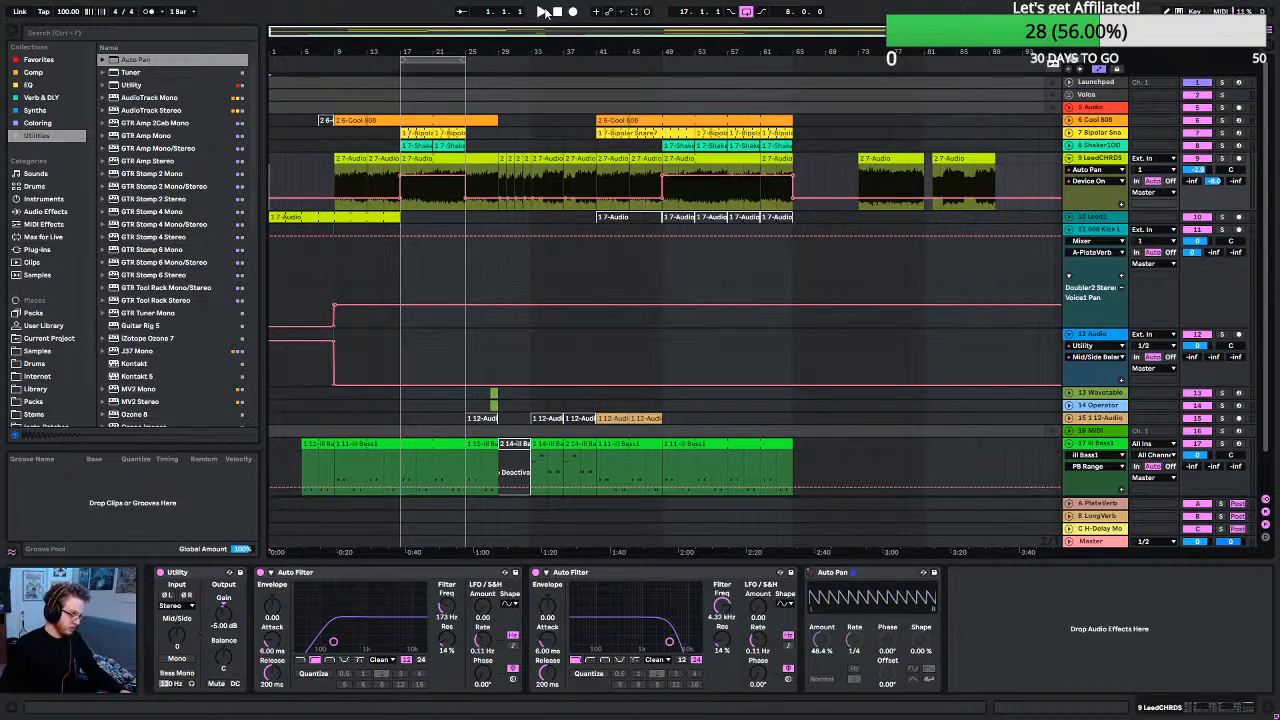
left_click(541, 11)
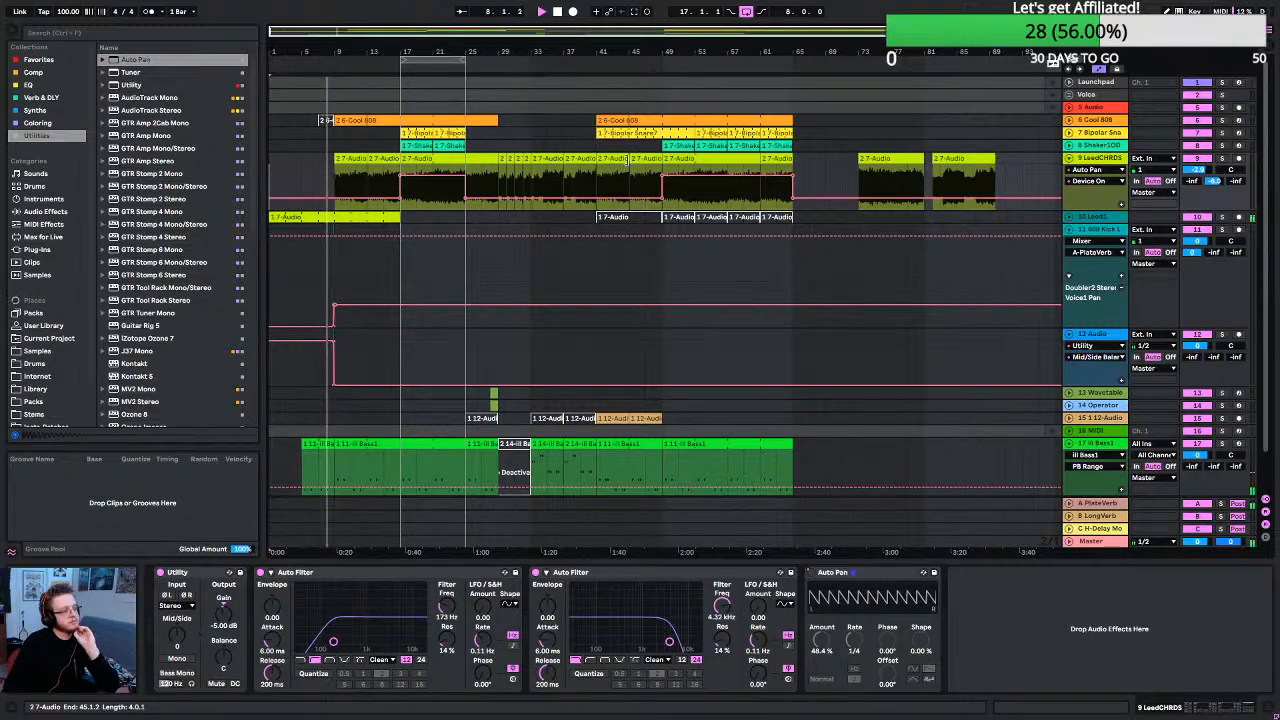
Solo the Cool 808 track and play it from bar 9.
left_click(1100, 122)
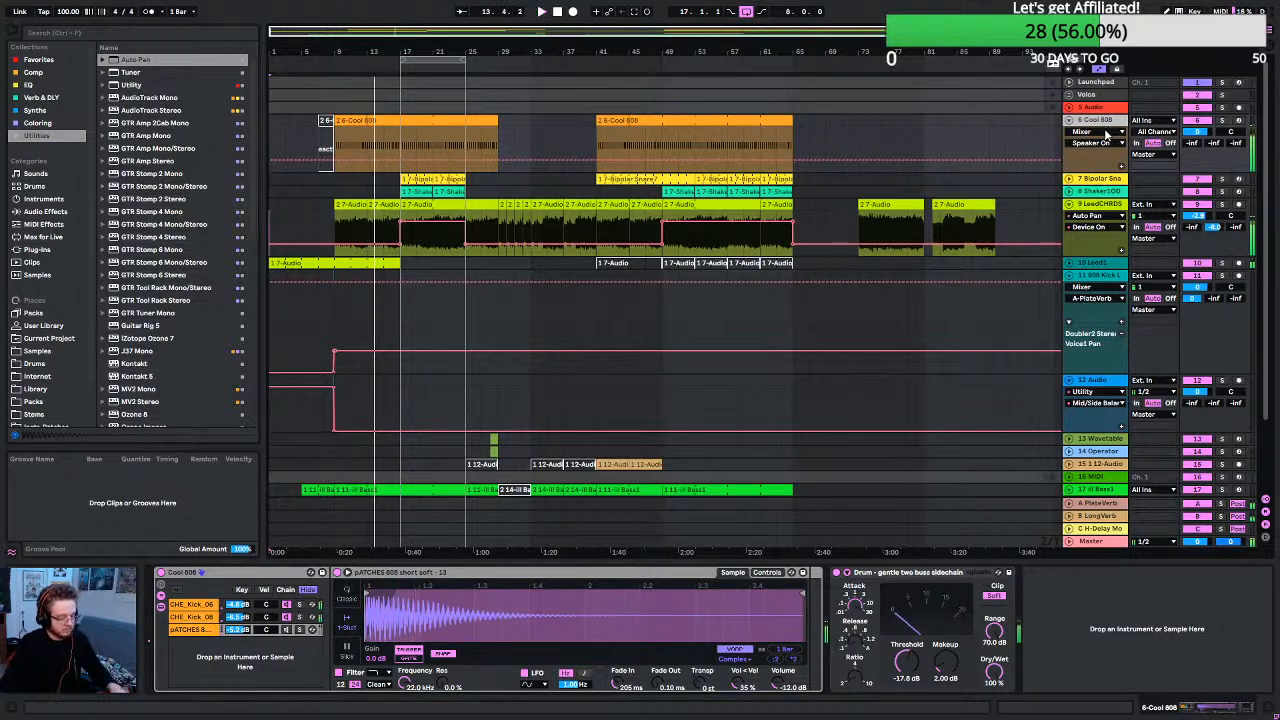
left_click(1222, 121)
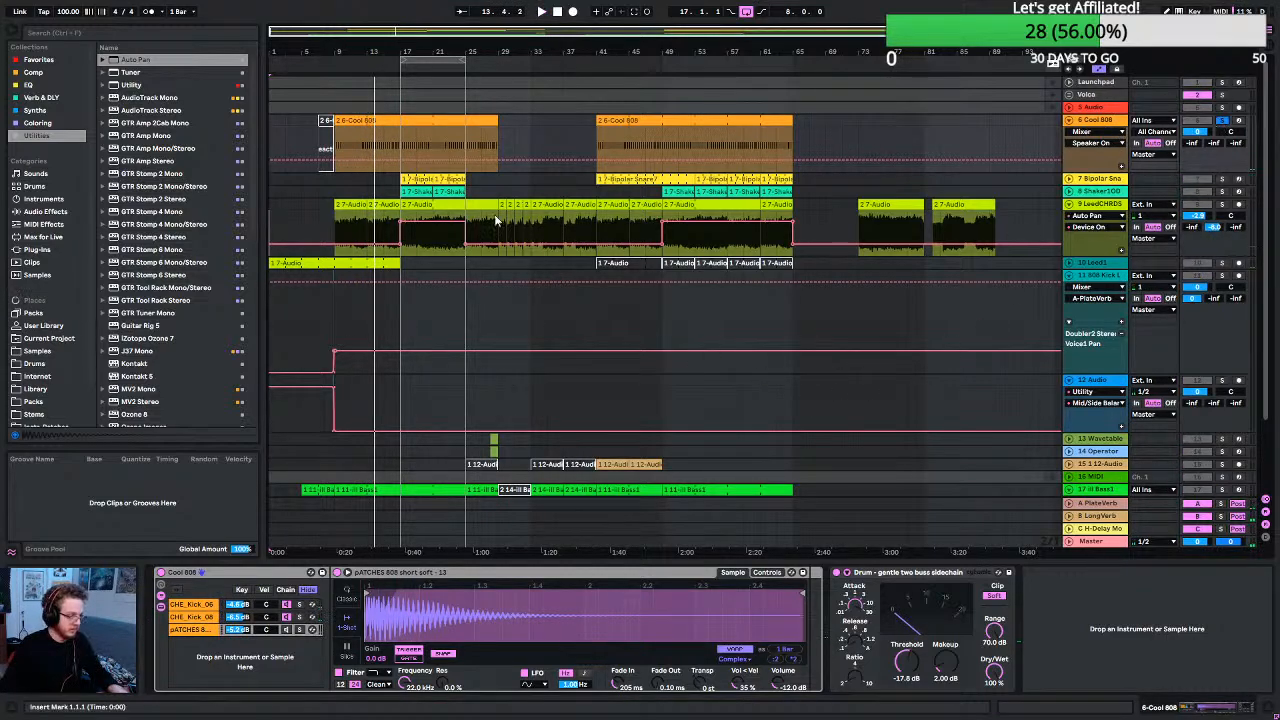
key("space")
left_click(336, 140)
key("space")
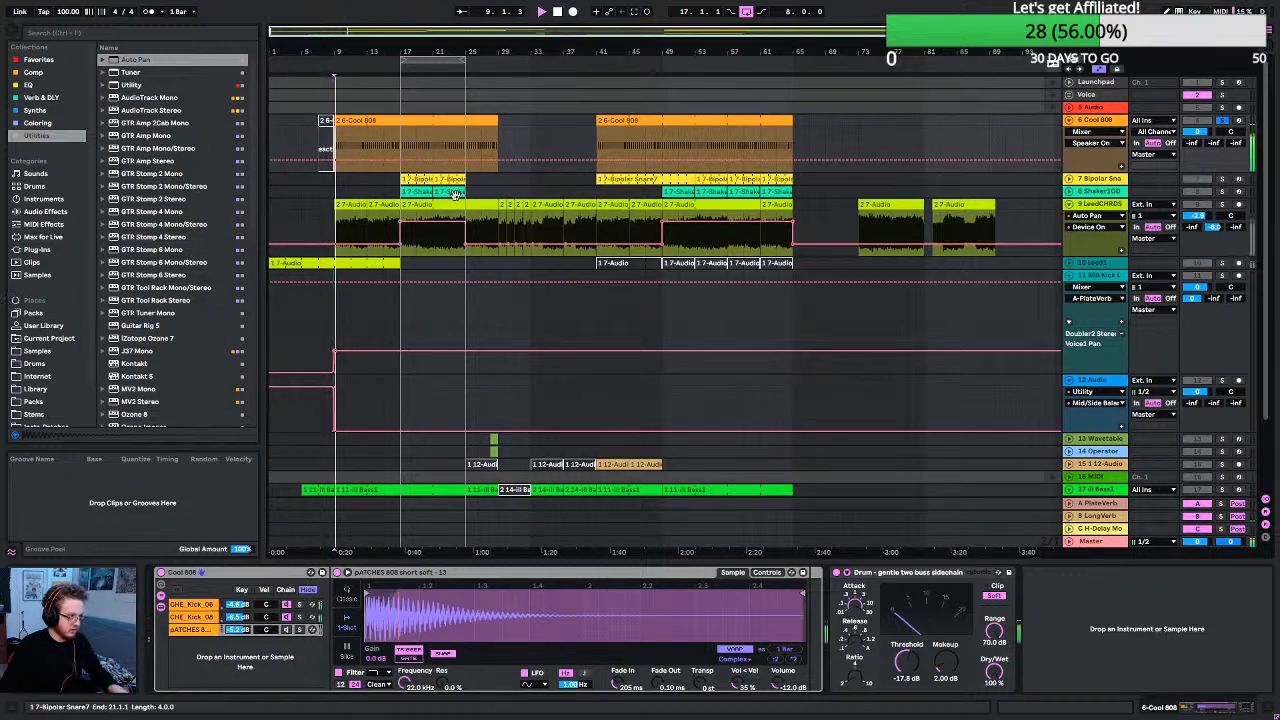
Inspect the CHE_Kick_06, CHE_Kick_08 and pATCHES 808 chains in the Cool 808 rack.
left_click(195, 606)
left_click(201, 617)
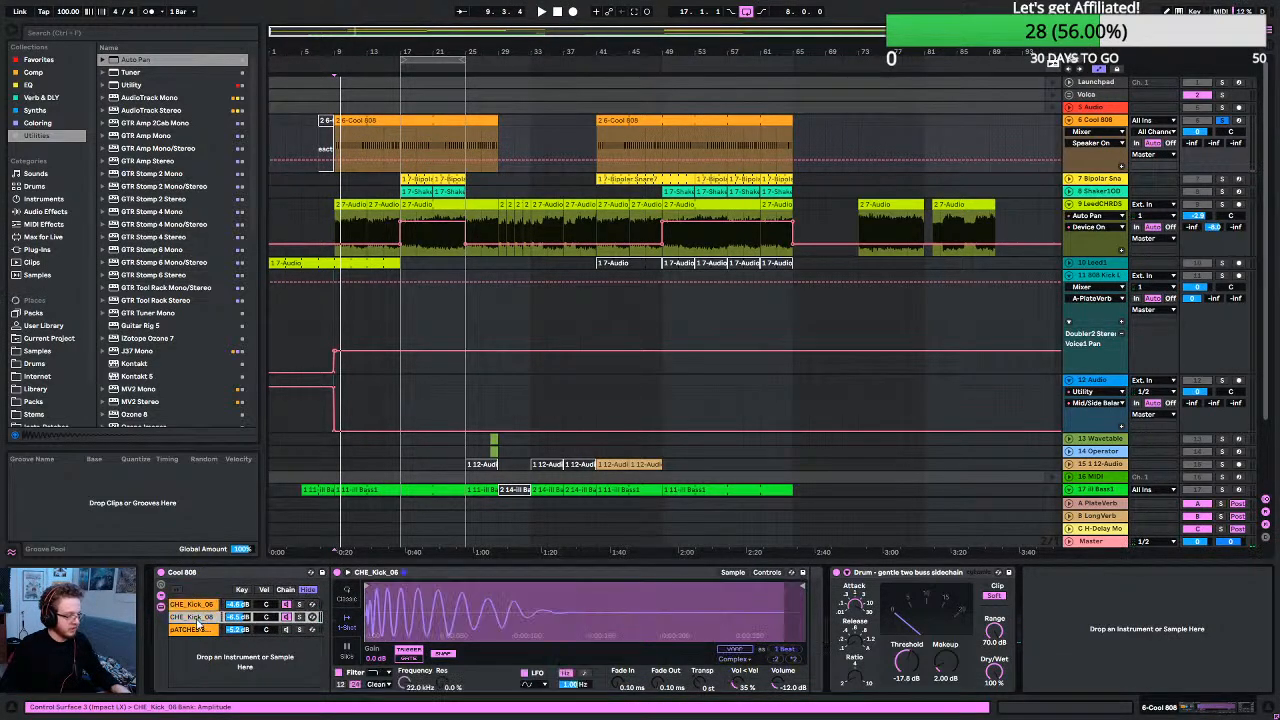
left_click(201, 629)
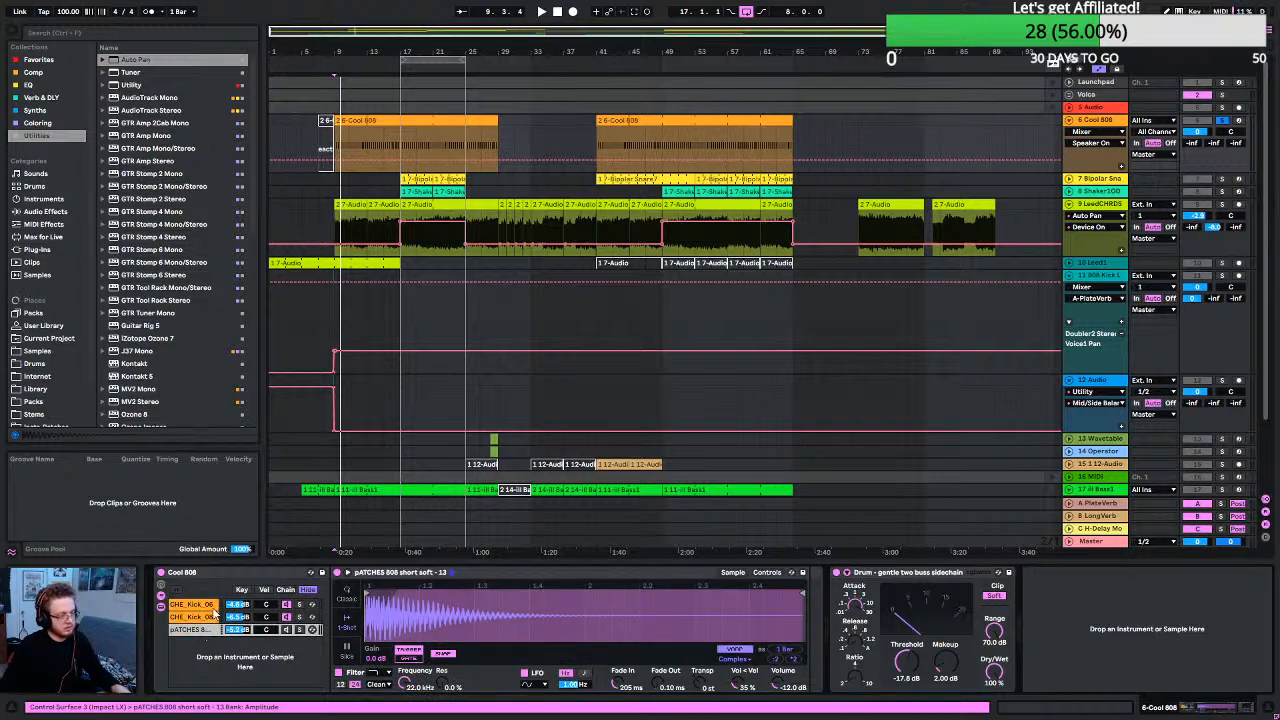
left_click(200, 606)
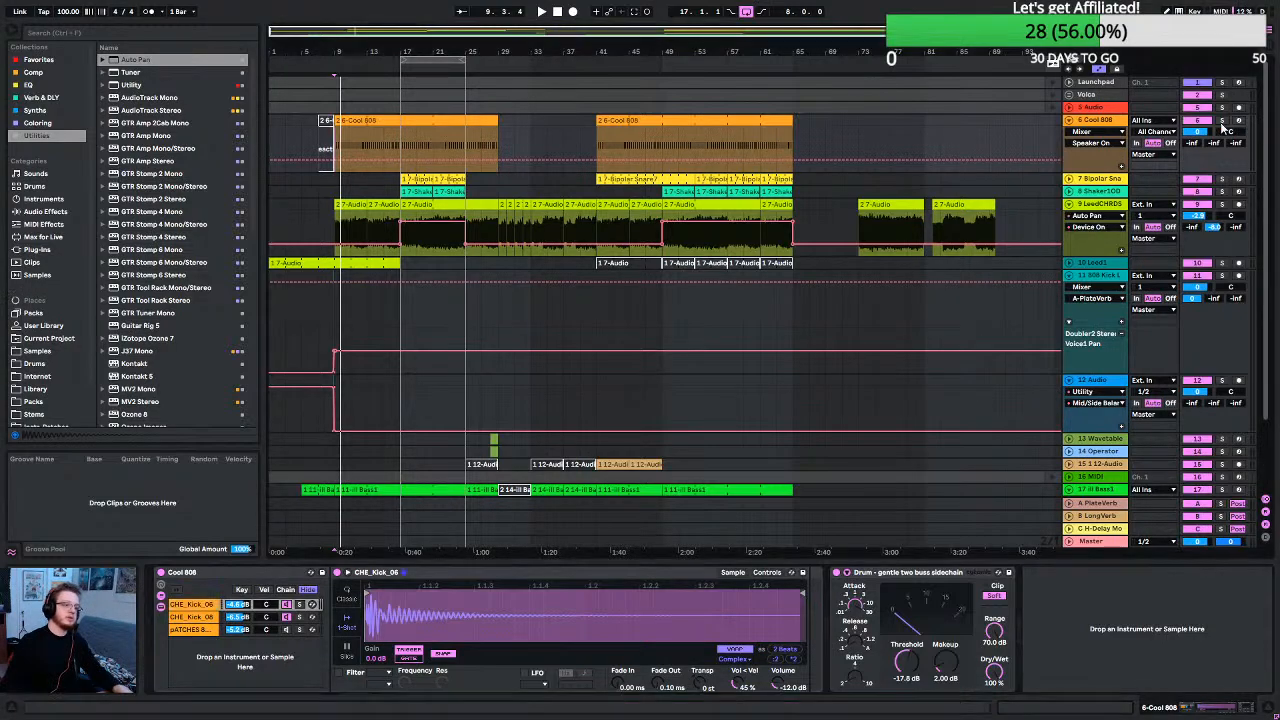
Play the unsoloed mix from bar 9 and set the Auto Pan Amount on LeadCHRDS to 46.8%.
key("space")
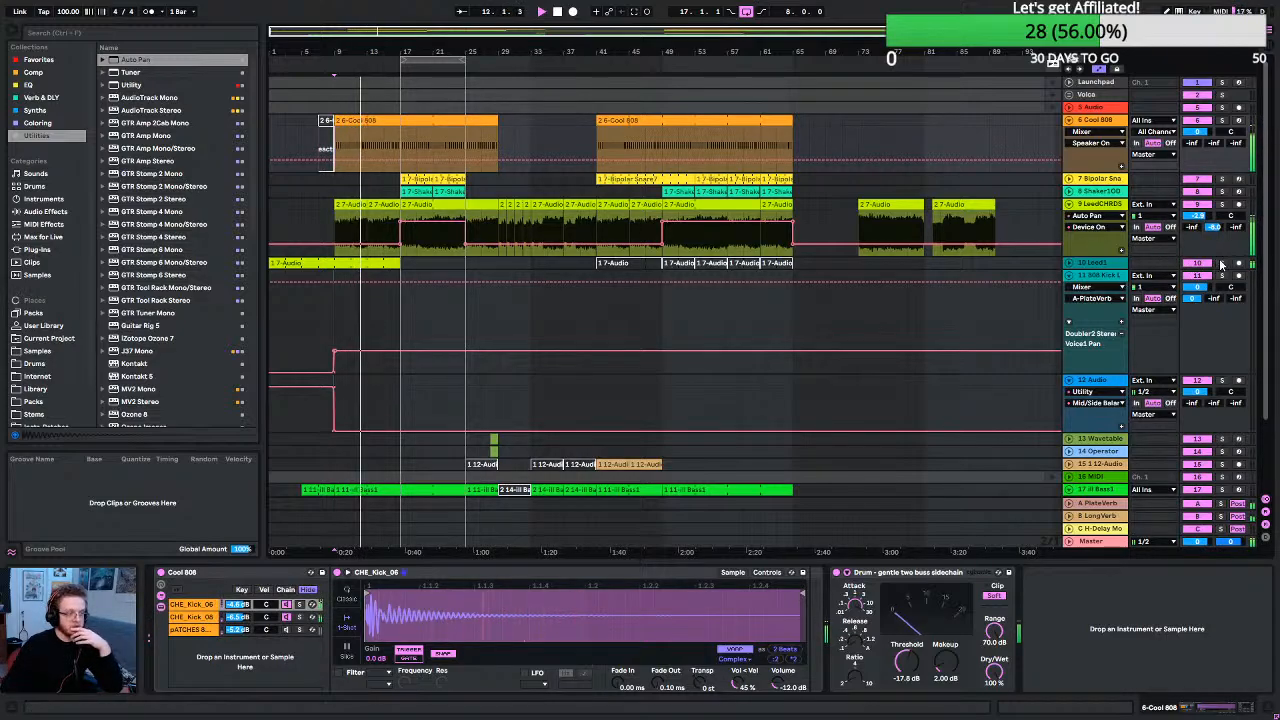
left_click(1069, 263)
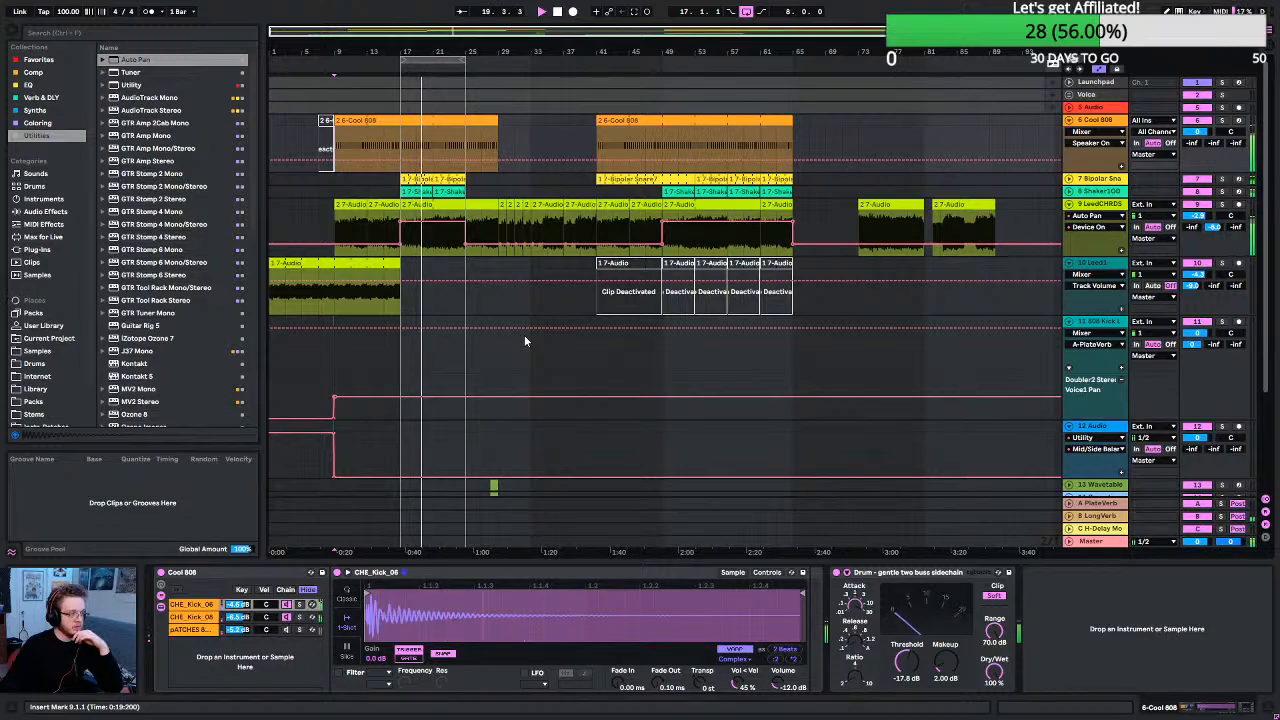
left_click(1100, 204)
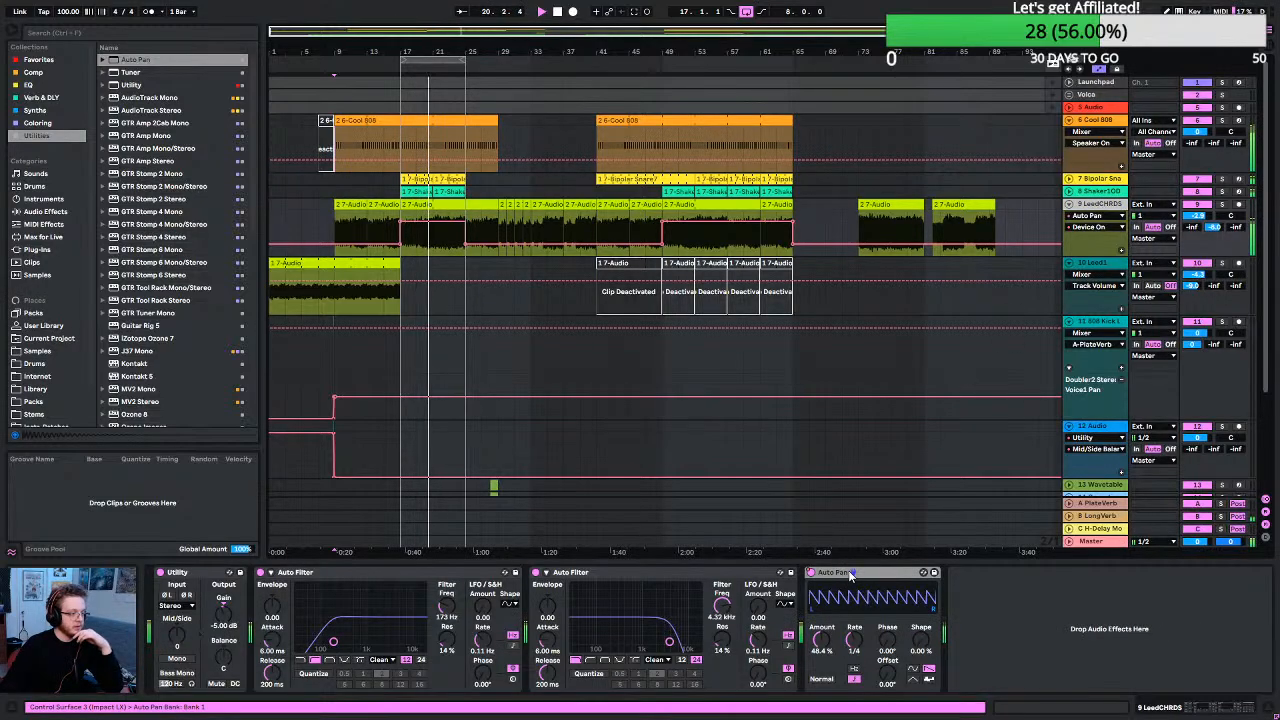
left_click(821, 638)
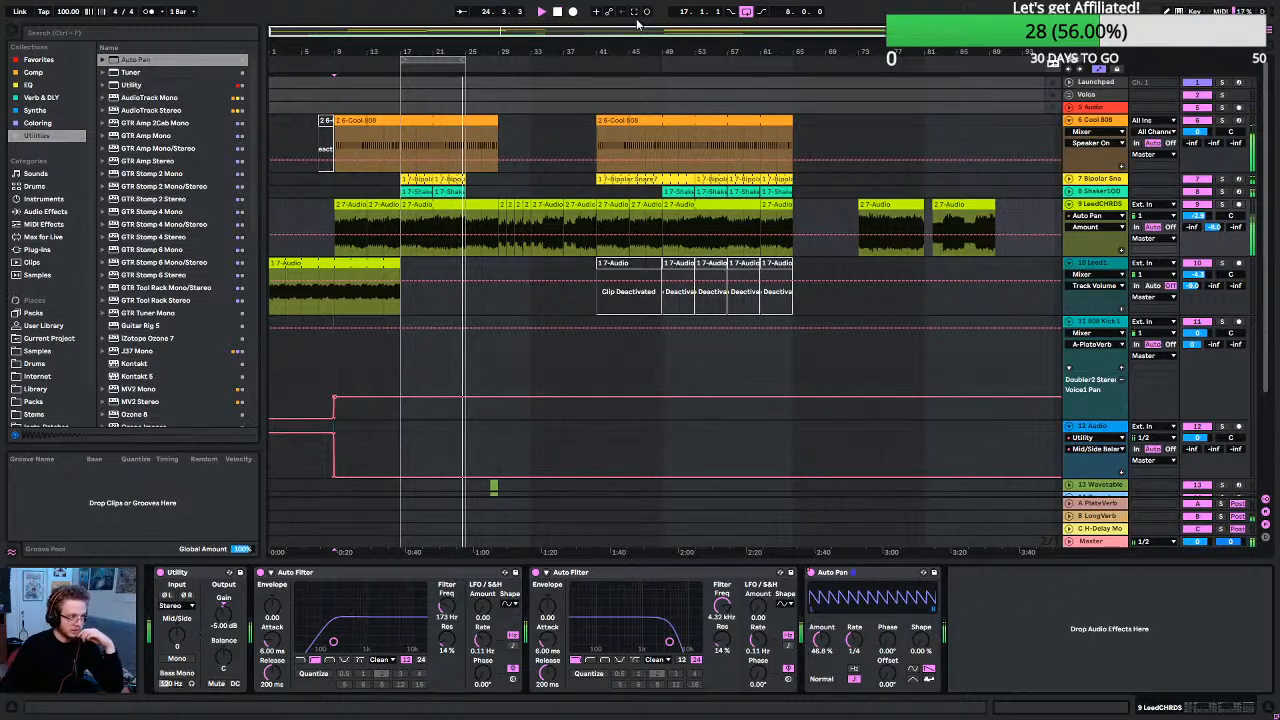
Turn off looping and let the arrangement play on from bar 25 to bar 43 while reviewing the tracks.
left_click(746, 12)
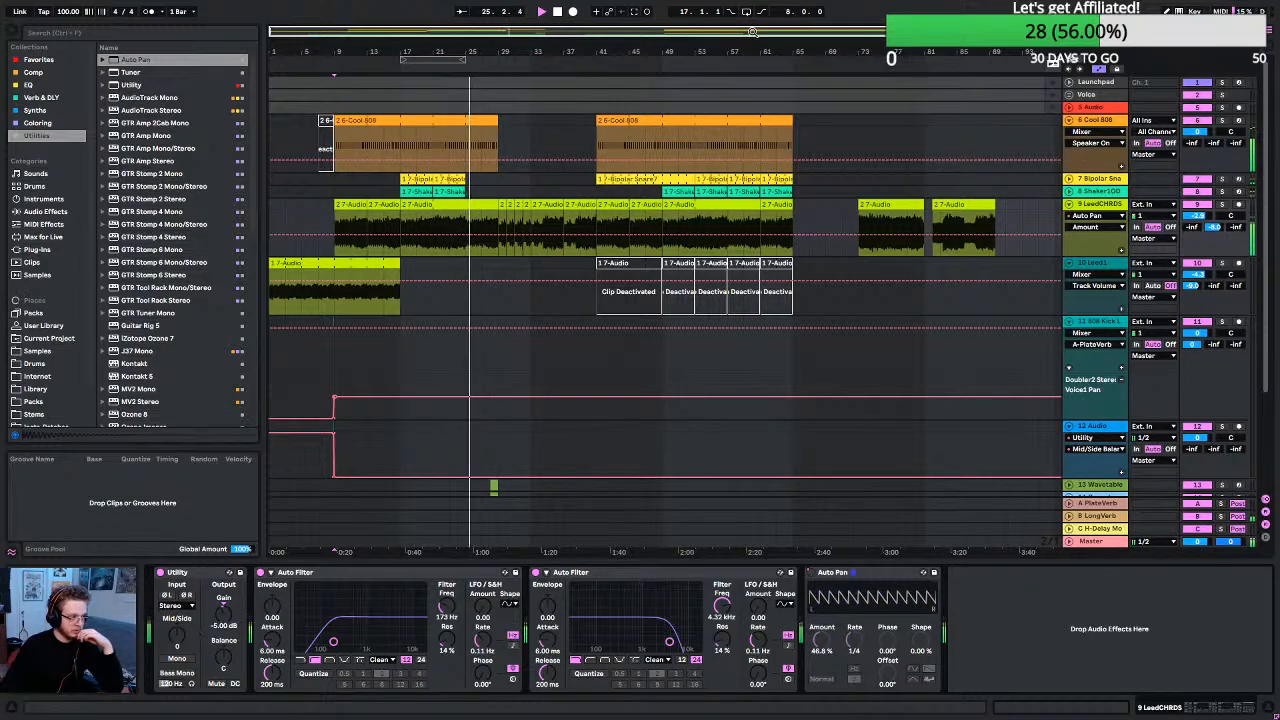
scroll(608, 322, "down", 3)
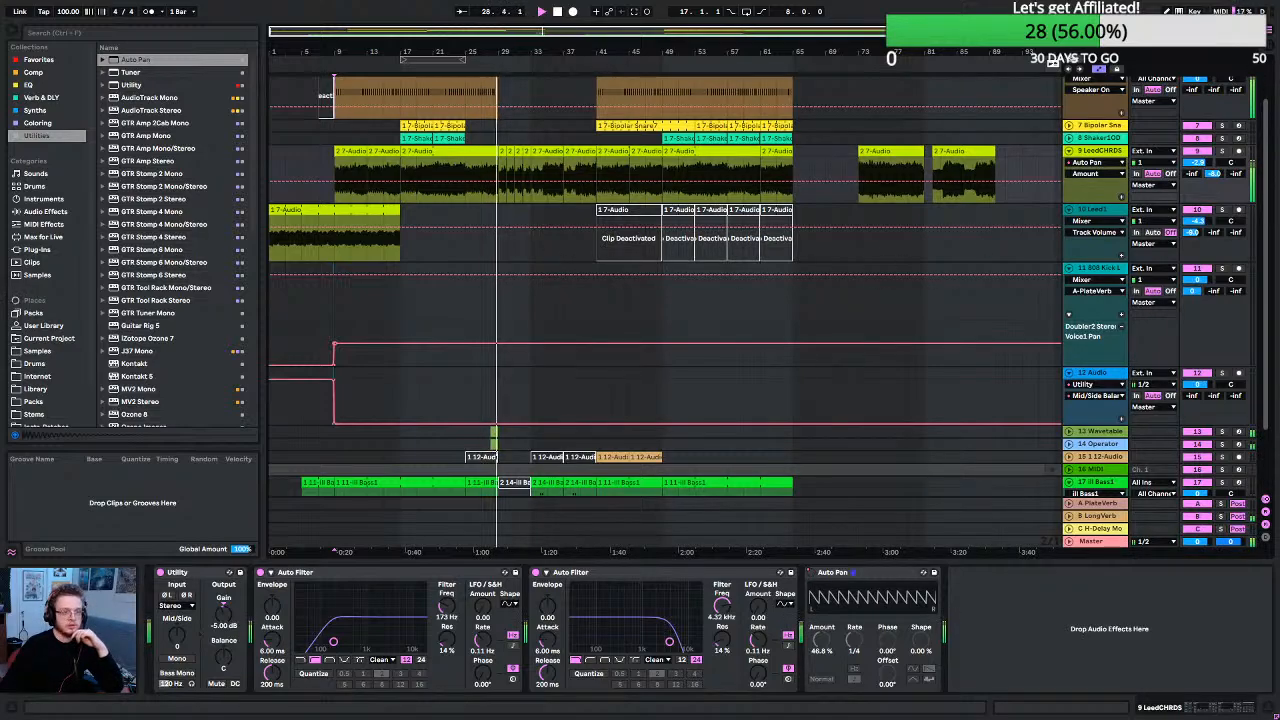
scroll(796, 311, "down", 3)
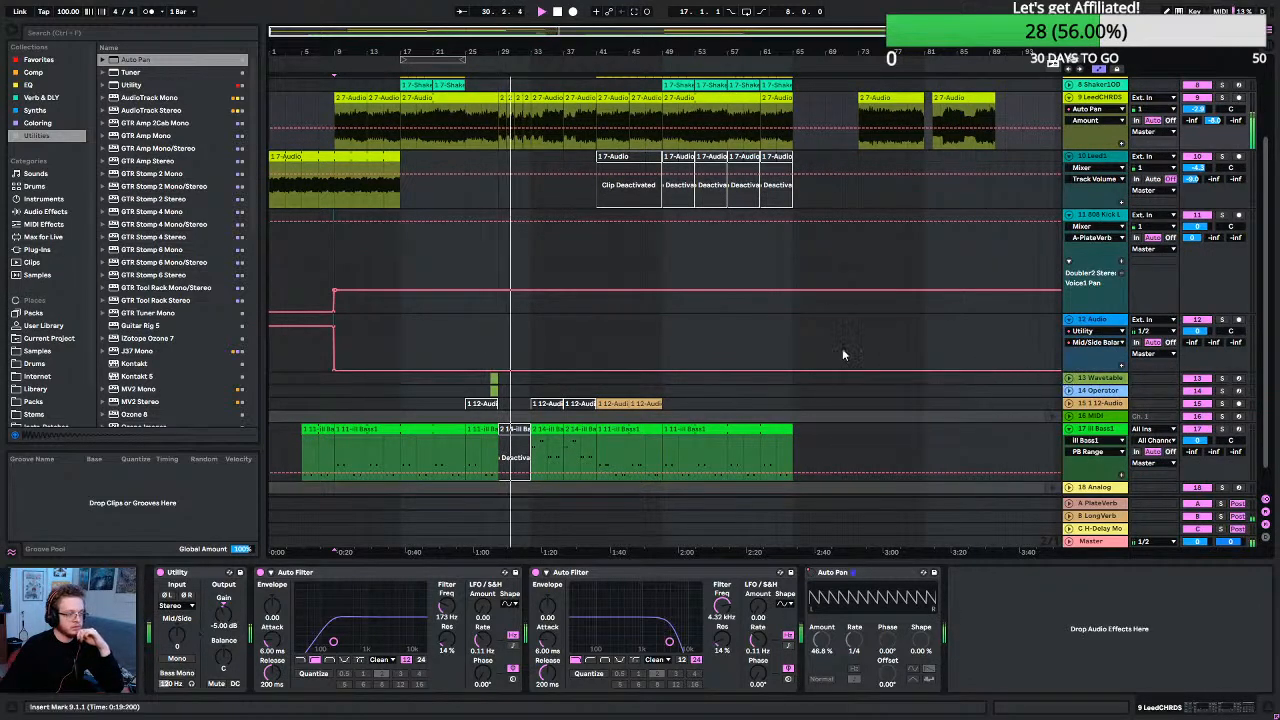
scroll(622, 295, "up", 3)
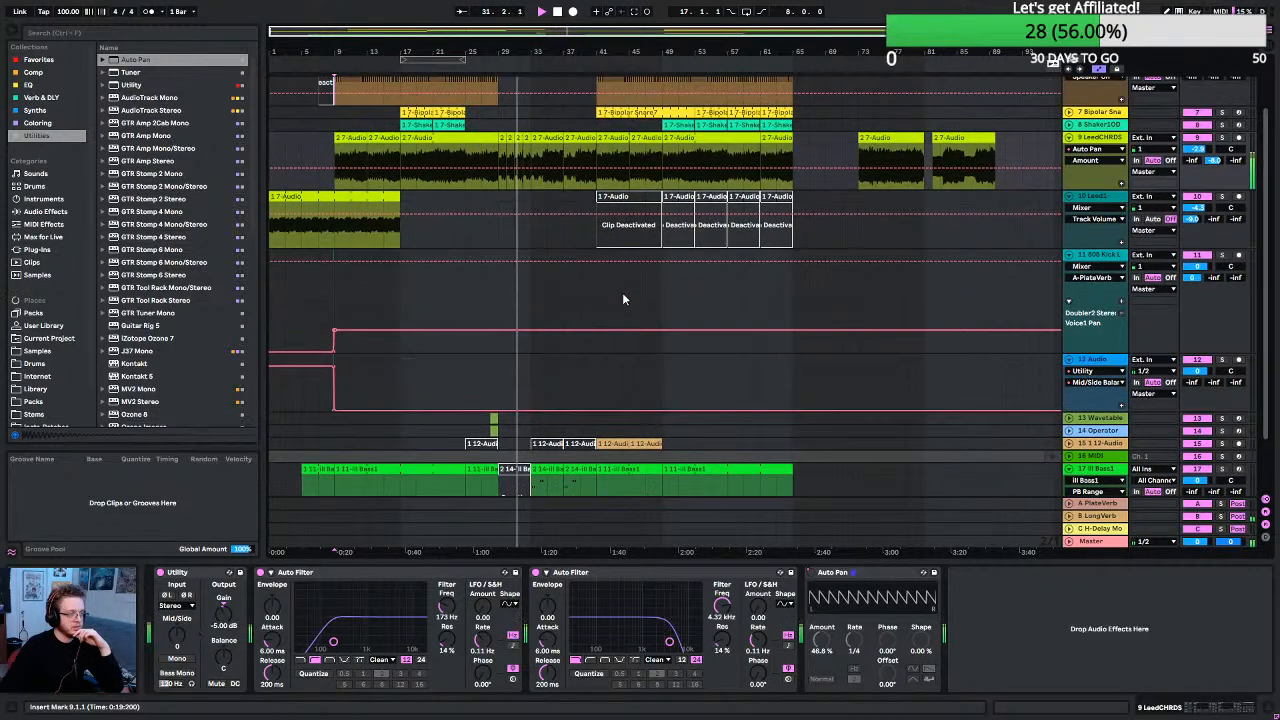
scroll(622, 297, "up", 2)
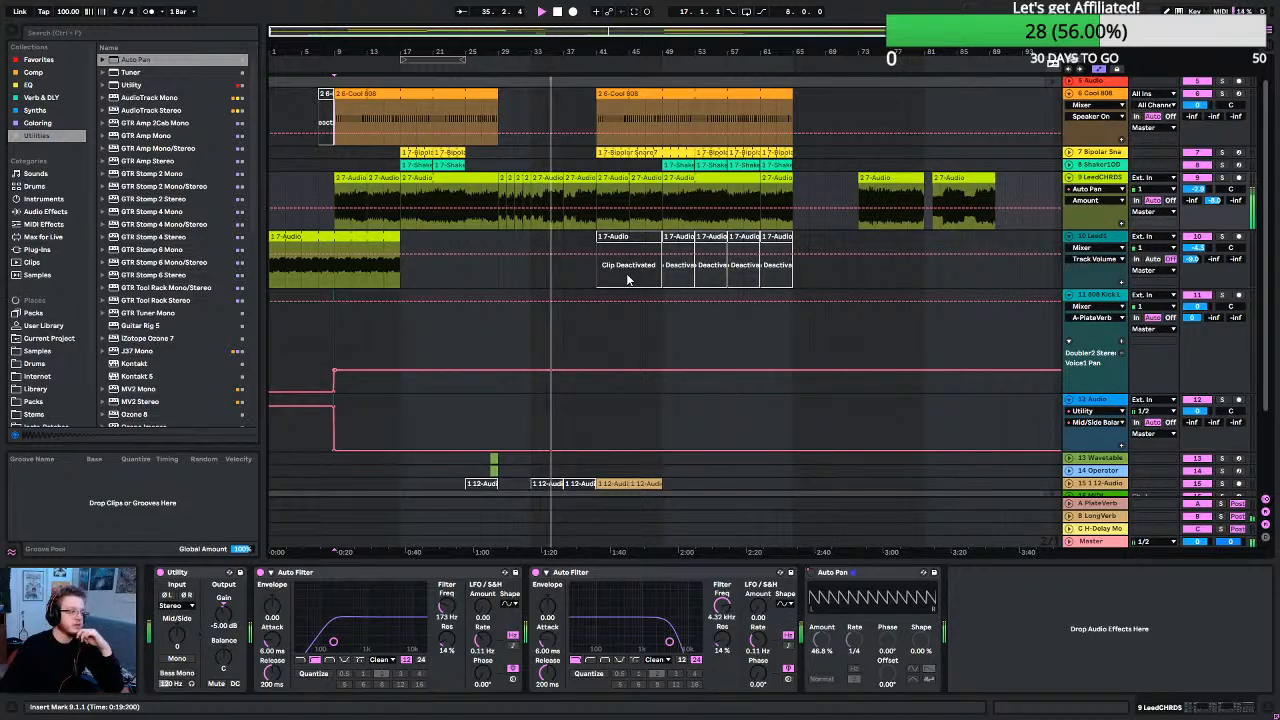
left_click(494, 69)
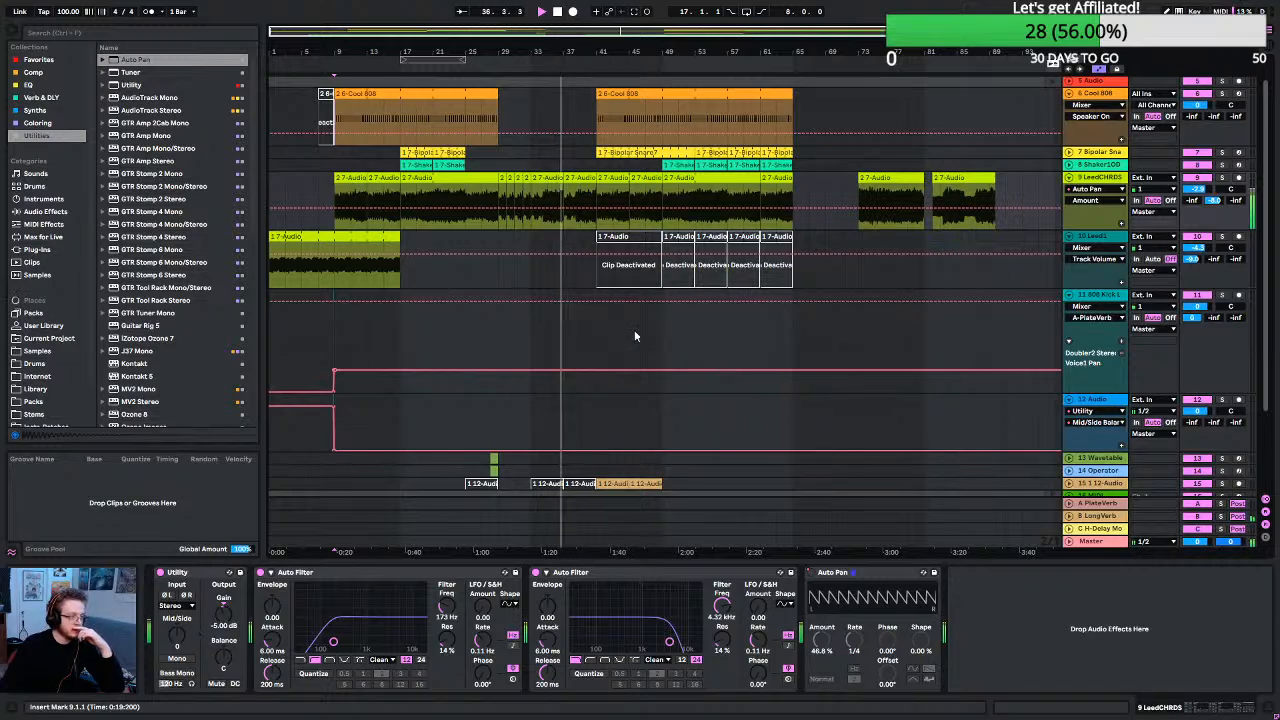
scroll(596, 314, "down", 2)
scroll(596, 316, "down", 2)
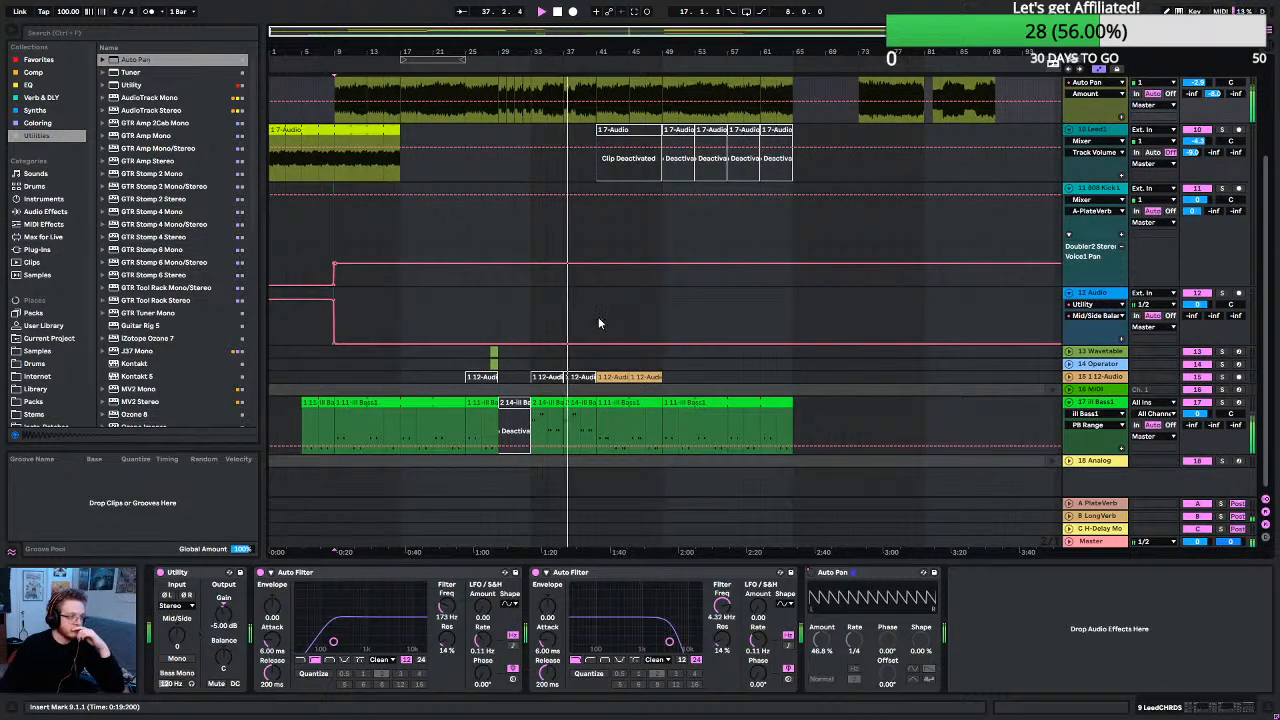
scroll(598, 318, "up", 4)
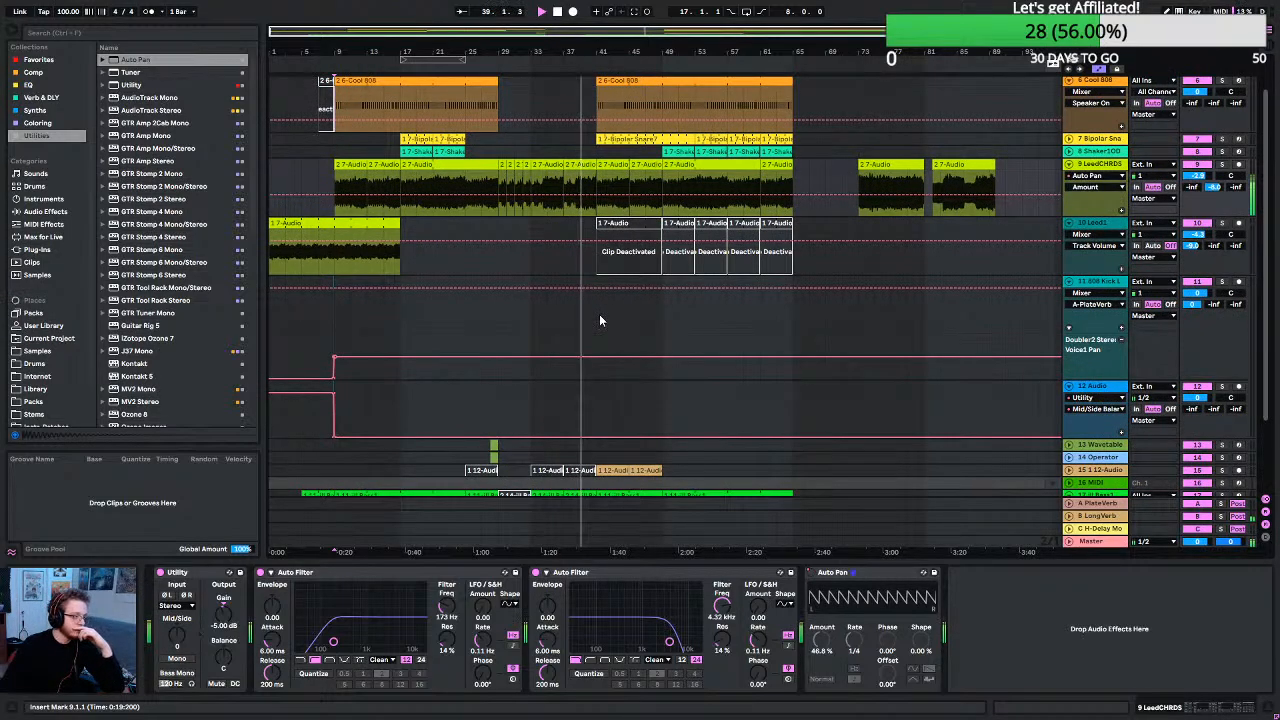
scroll(617, 306, "up", 2)
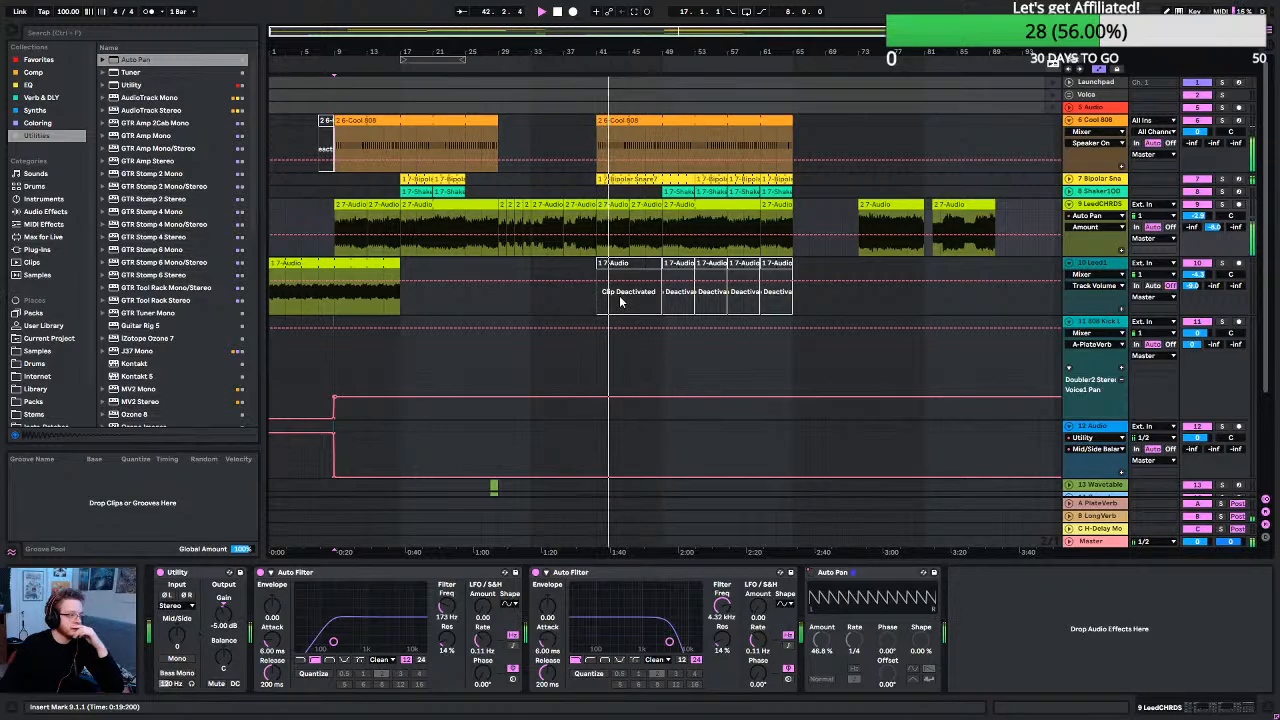
scroll(620, 300, "down", 3)
scroll(692, 297, "down", 1)
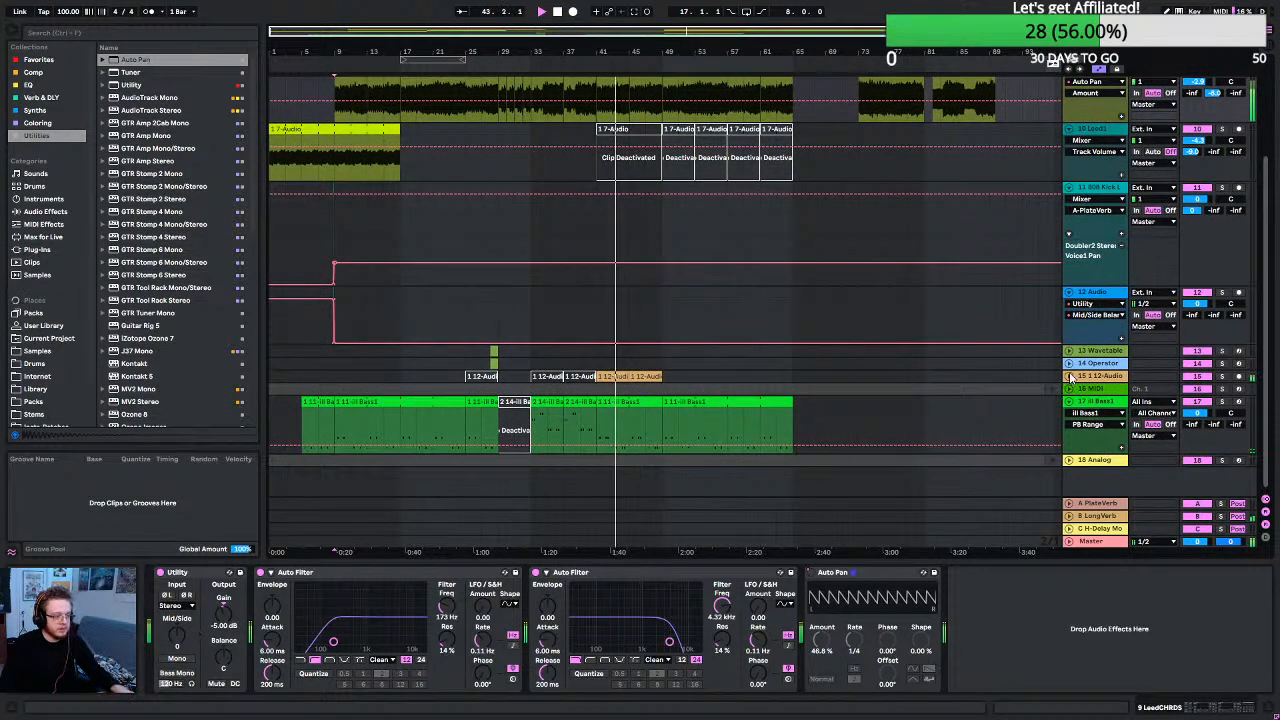
Expand the 12-Audio track, audition its clip at bar 41 in solo and examine the clip's waveform.
left_click(628, 306)
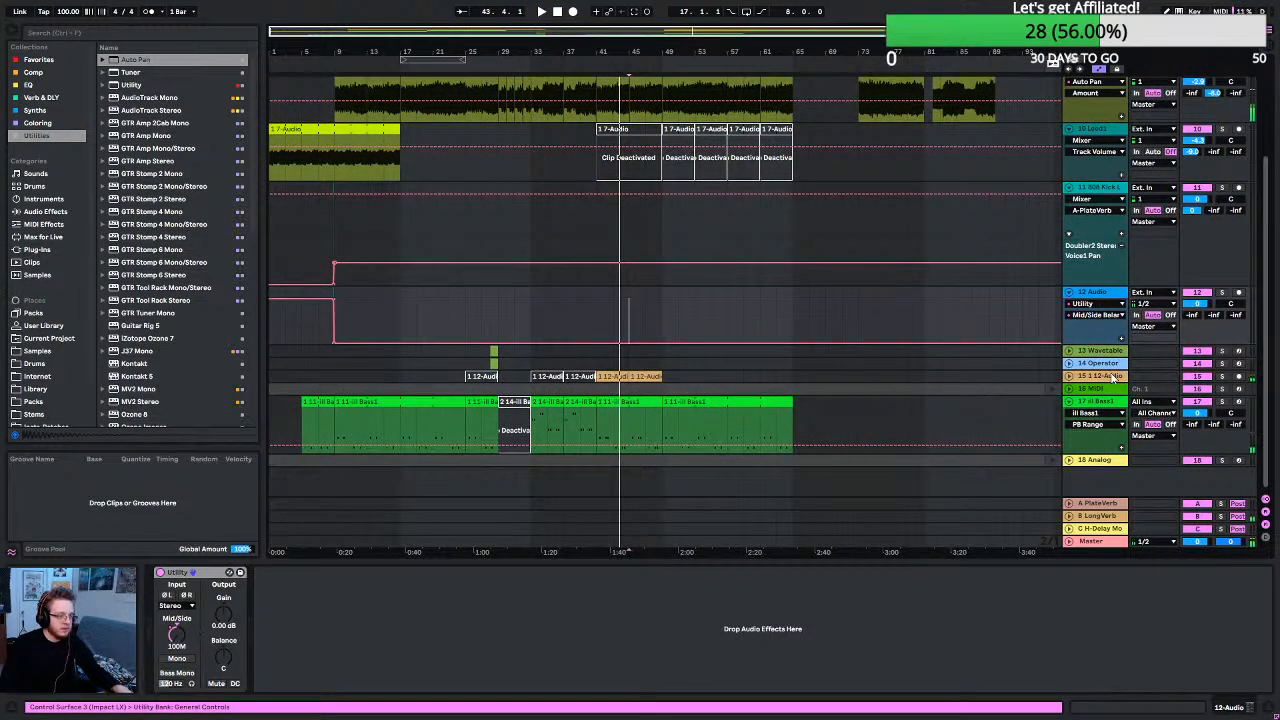
left_click(1069, 376)
scroll(625, 316, "down", 1)
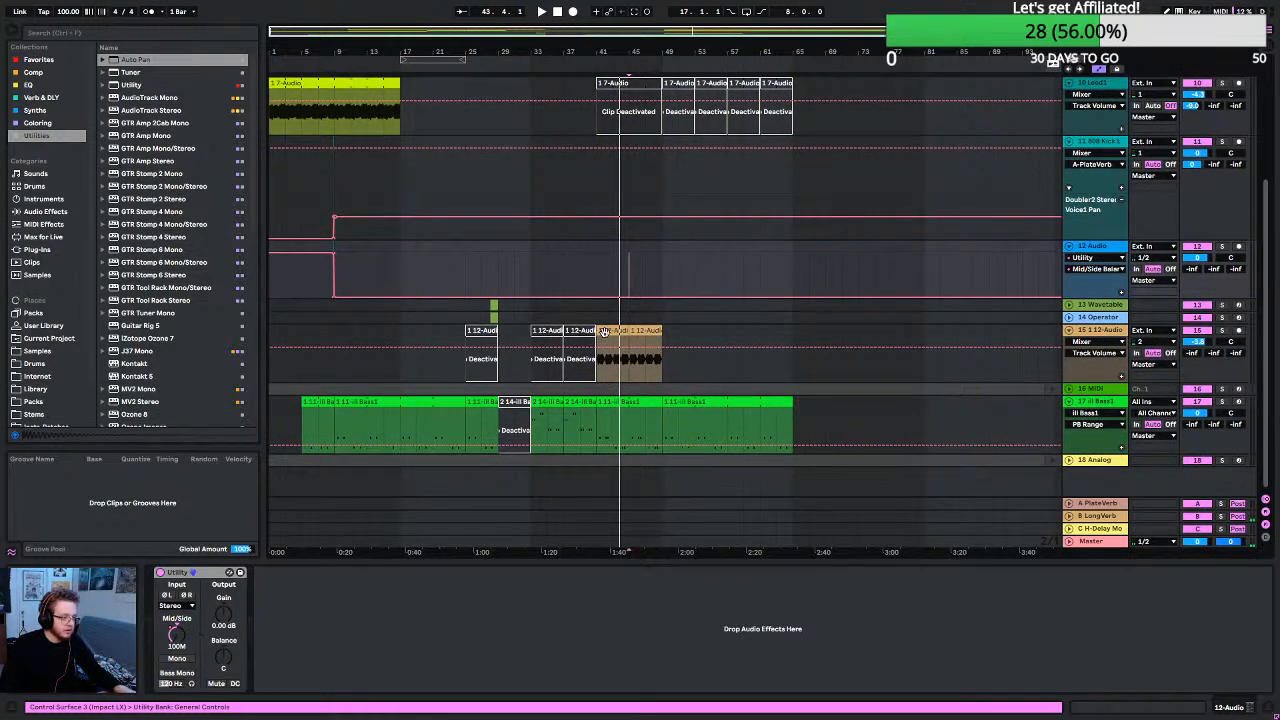
left_click(603, 331)
left_click(1220, 331)
key("space")
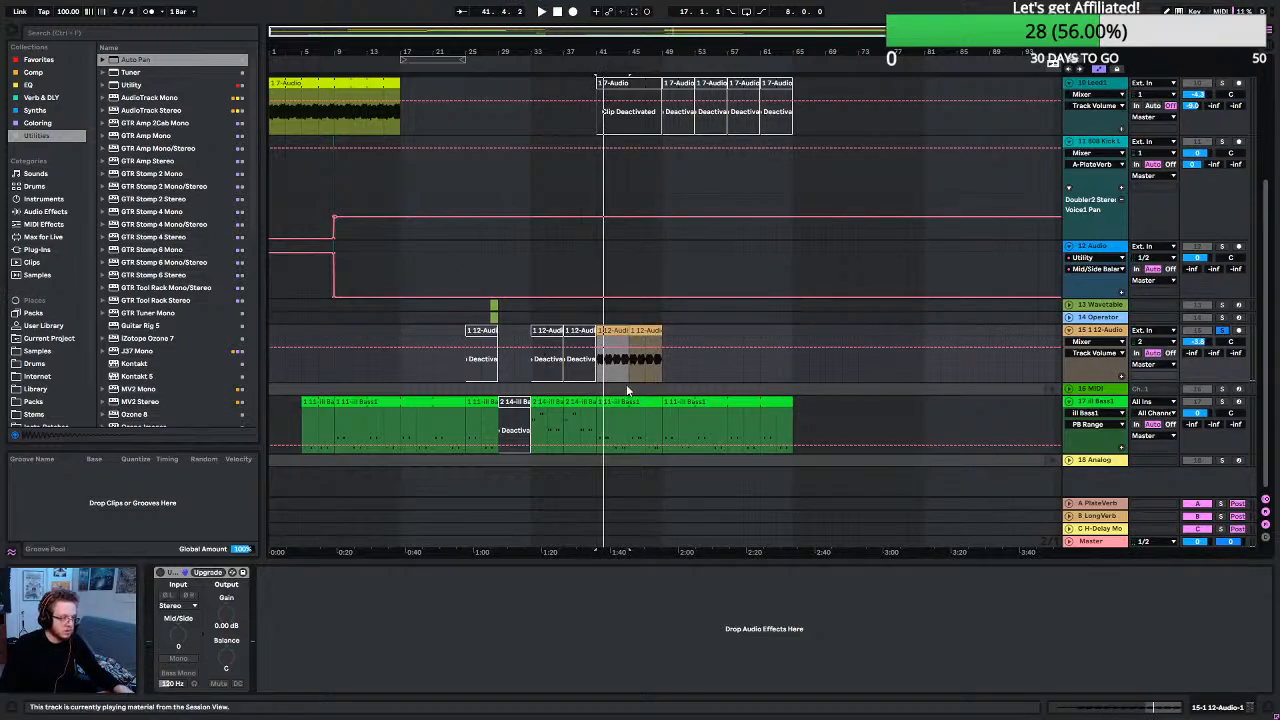
key("z")
scroll(603, 373, "left", 5)
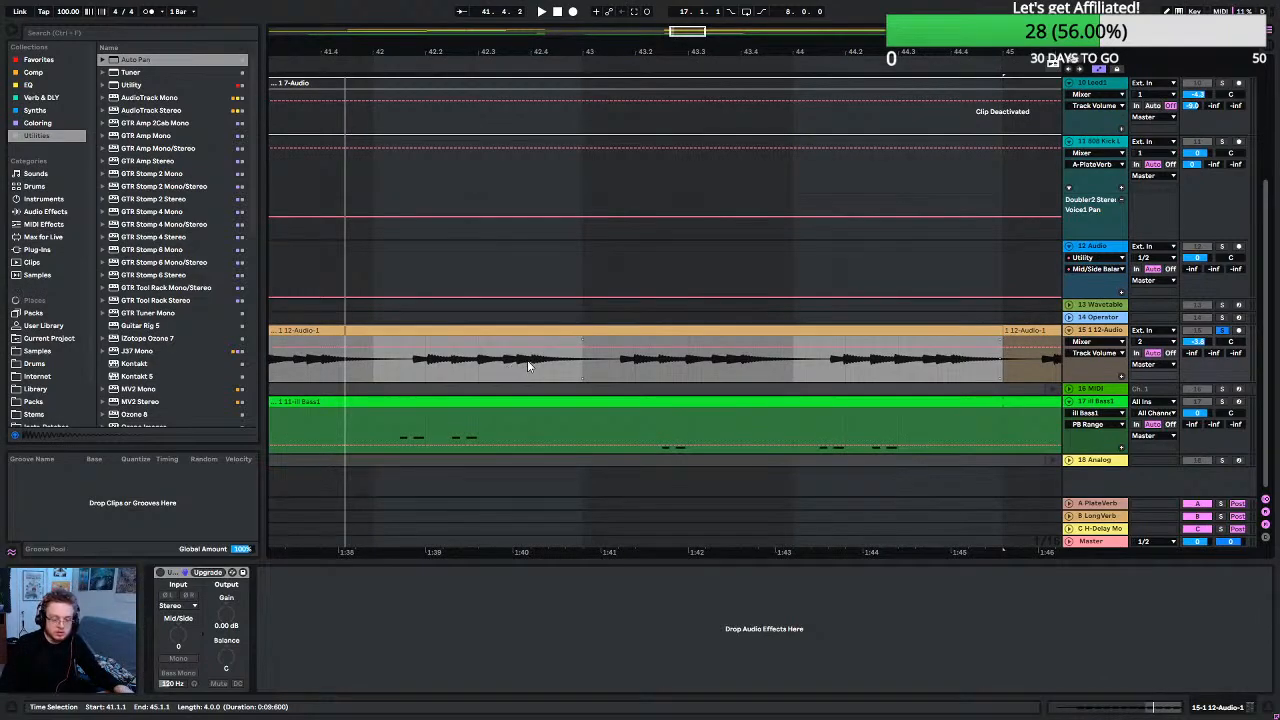
scroll(527, 362, "down", 5)
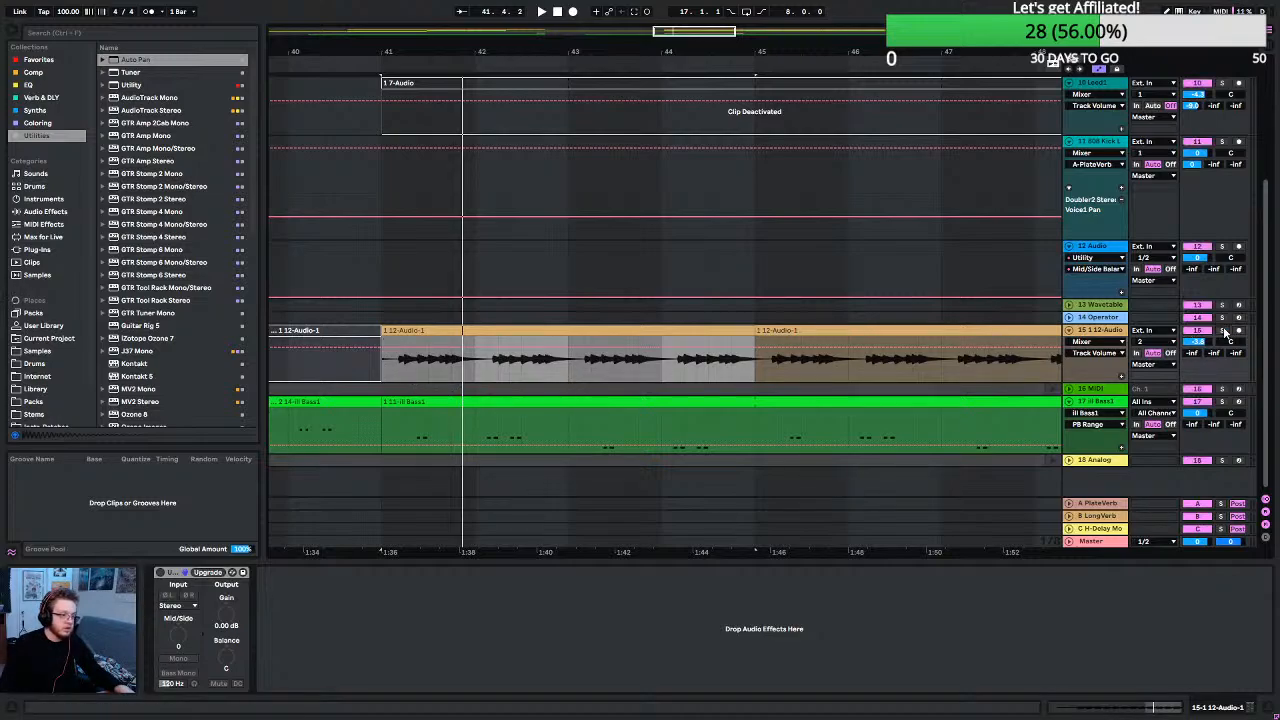
scroll(652, 380, "down", 3)
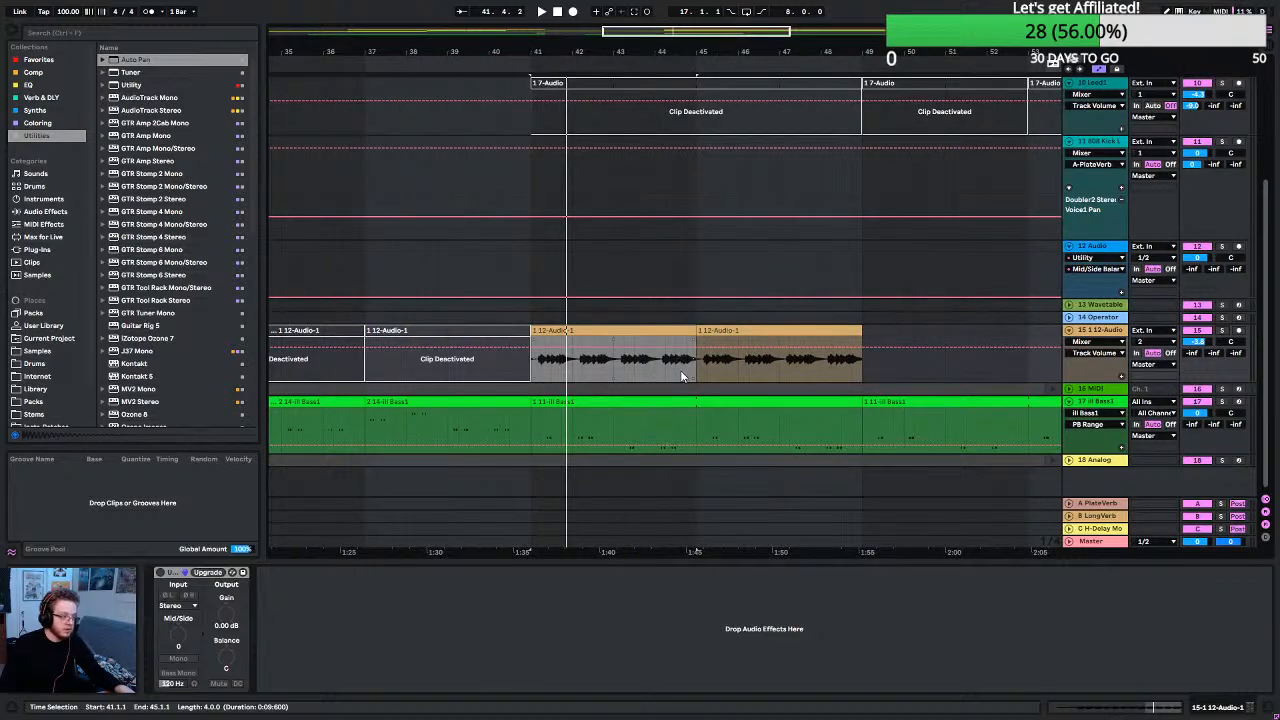
Loop bars 41 to 45 over the first active 12-Audio-1 clip and play the loop in the full mix.
left_click(697, 368)
left_click(530, 376, "shift")
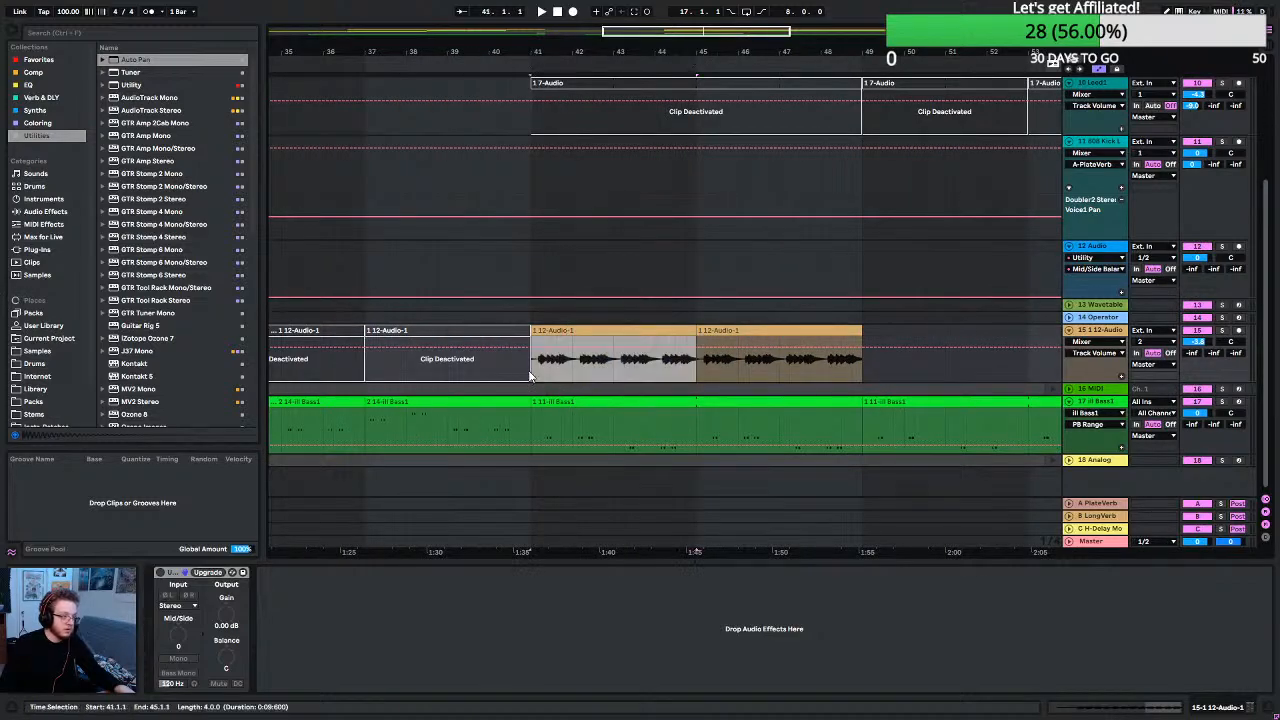
key("ctrl+l")
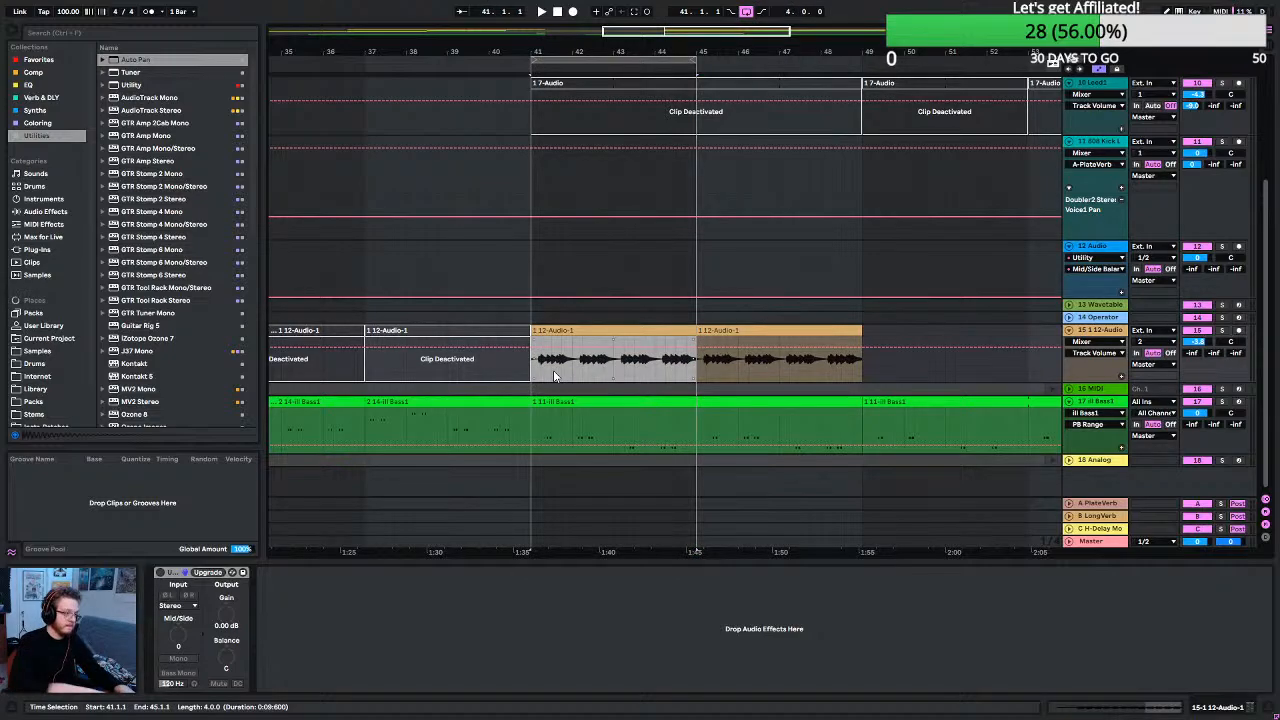
key("space")
scroll(555, 375, "up", 3)
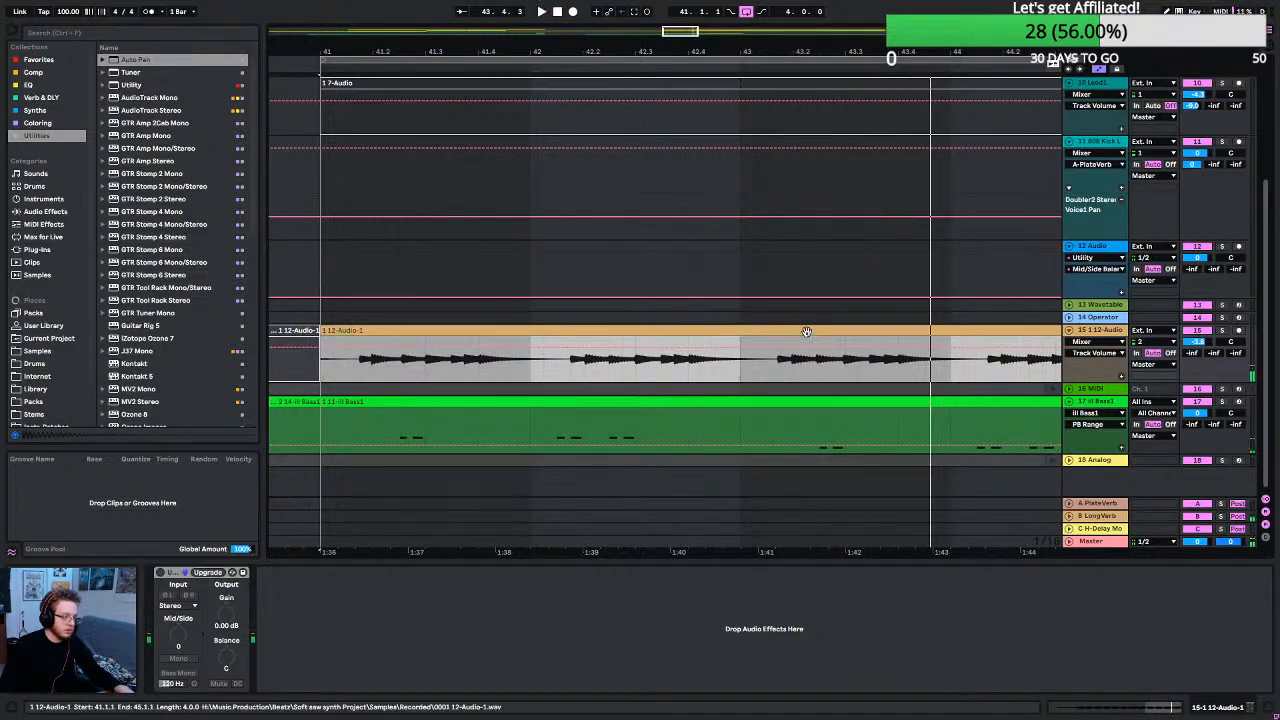
key("space")
Open the 12-Audio-1 clip at bar 41 in the sample editor and enlarge the waveform display.
left_click(1123, 708)
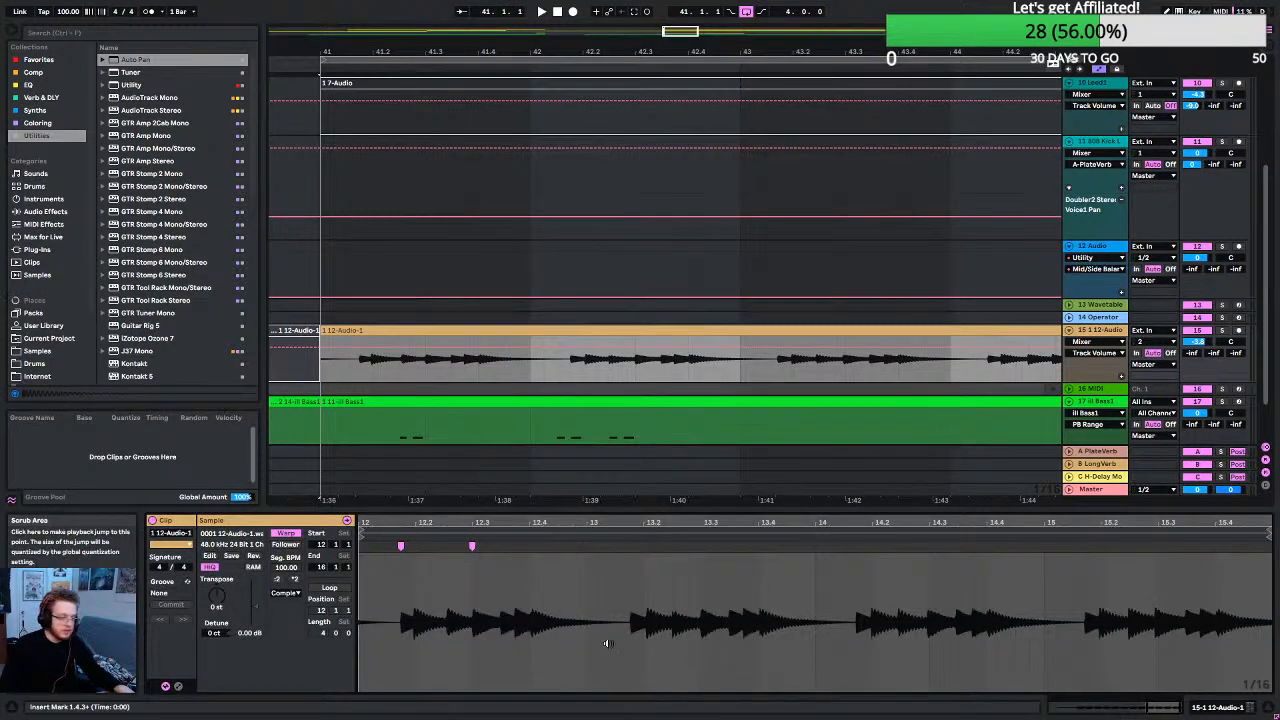
left_click(614, 583)
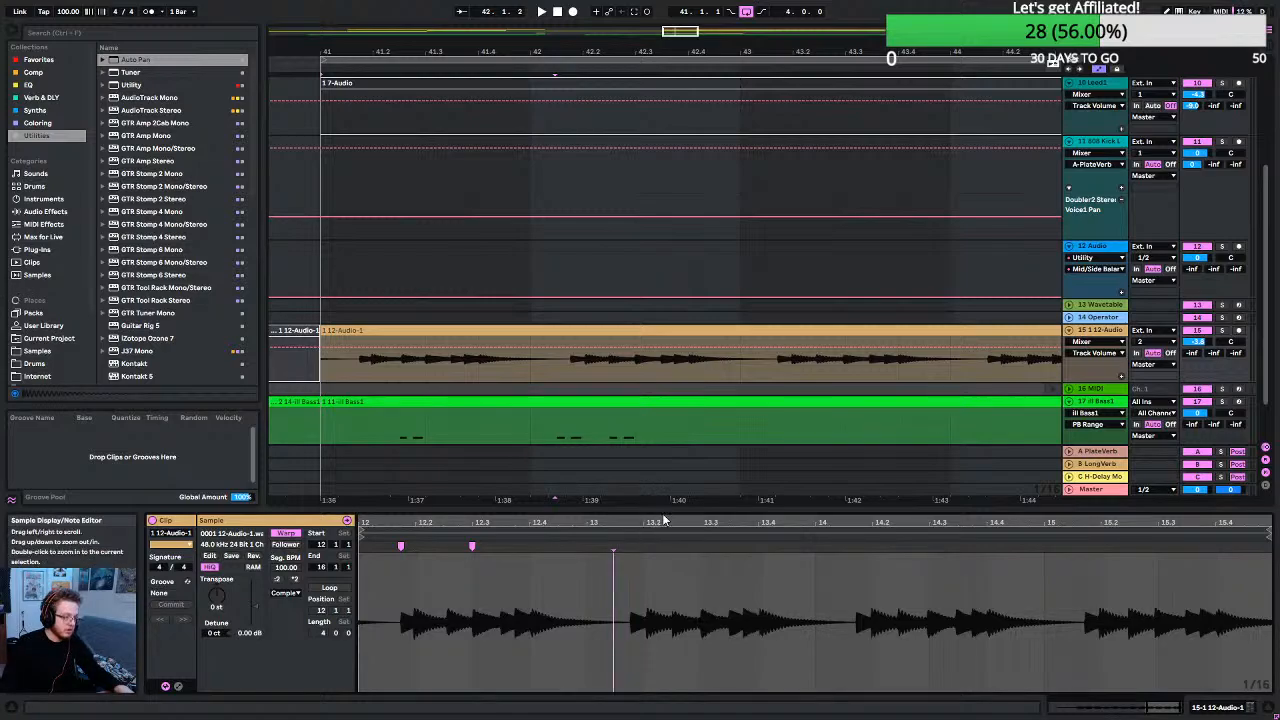
left_click_drag(662, 510, 677, 178)
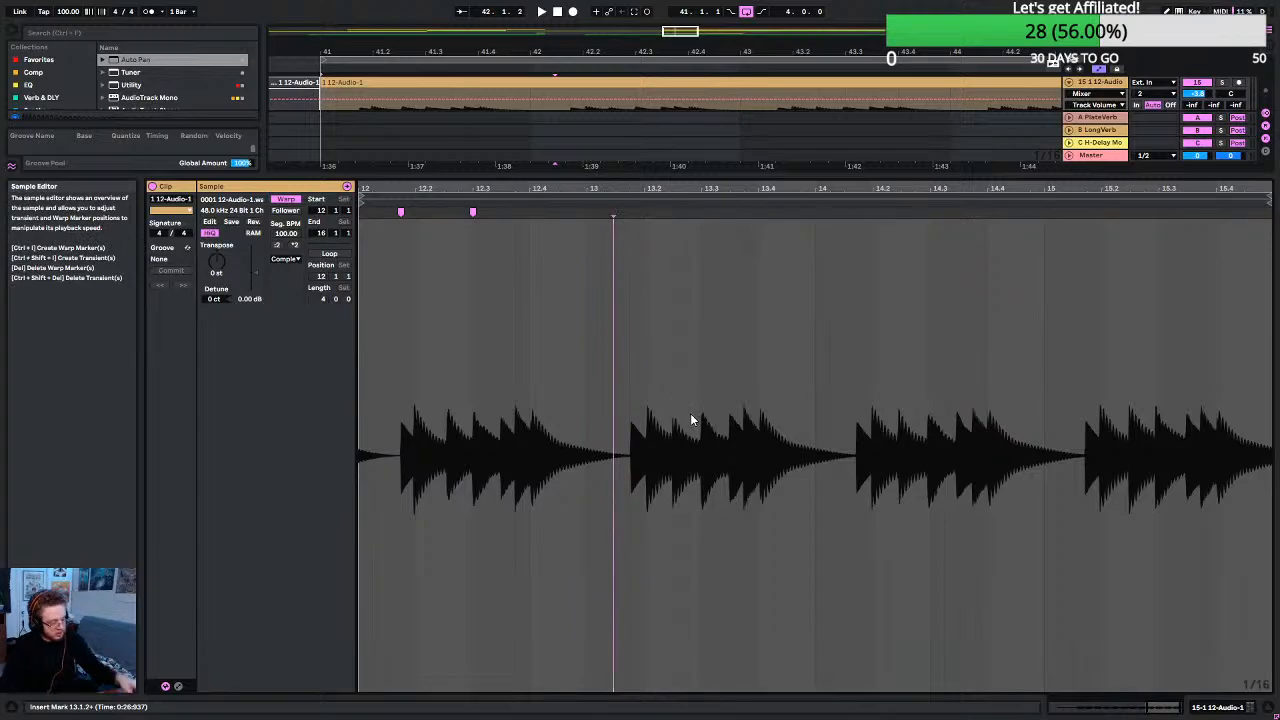
Examine how the notes of the 12-Audio-1 clip line up with the grid around bars 12 and 13.
scroll(670, 392, "up", 3)
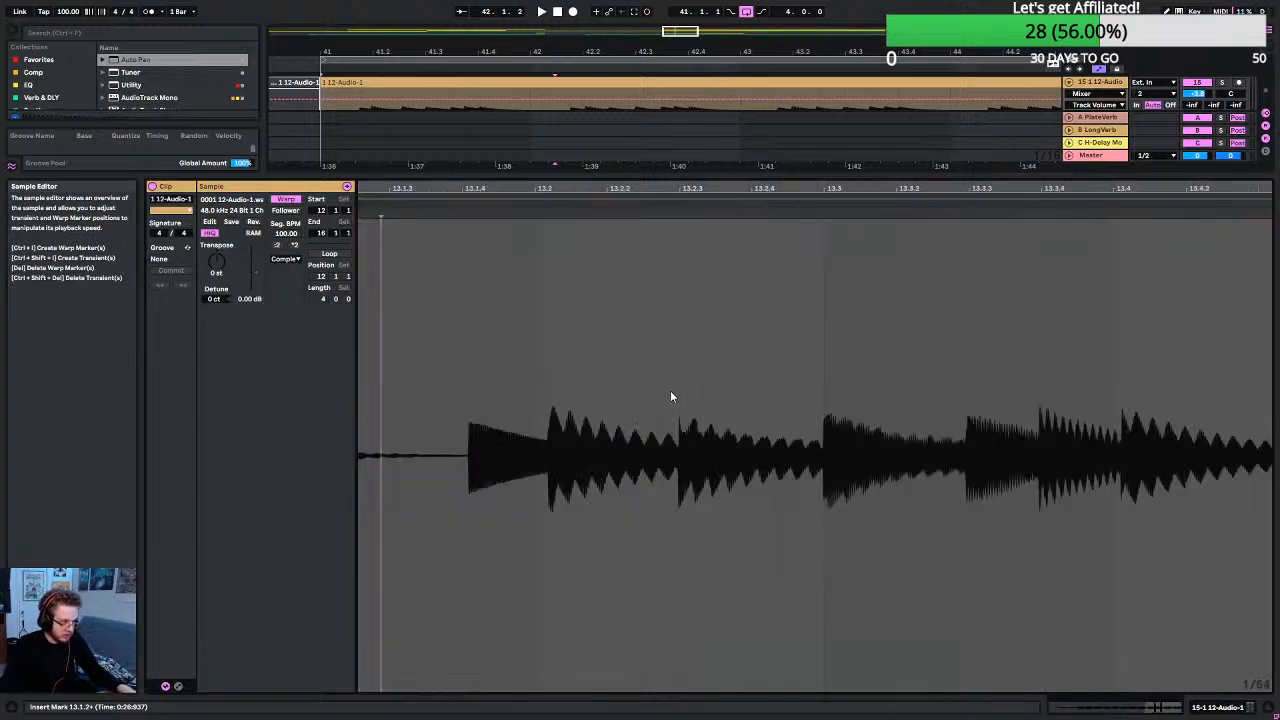
right_click(536, 345)
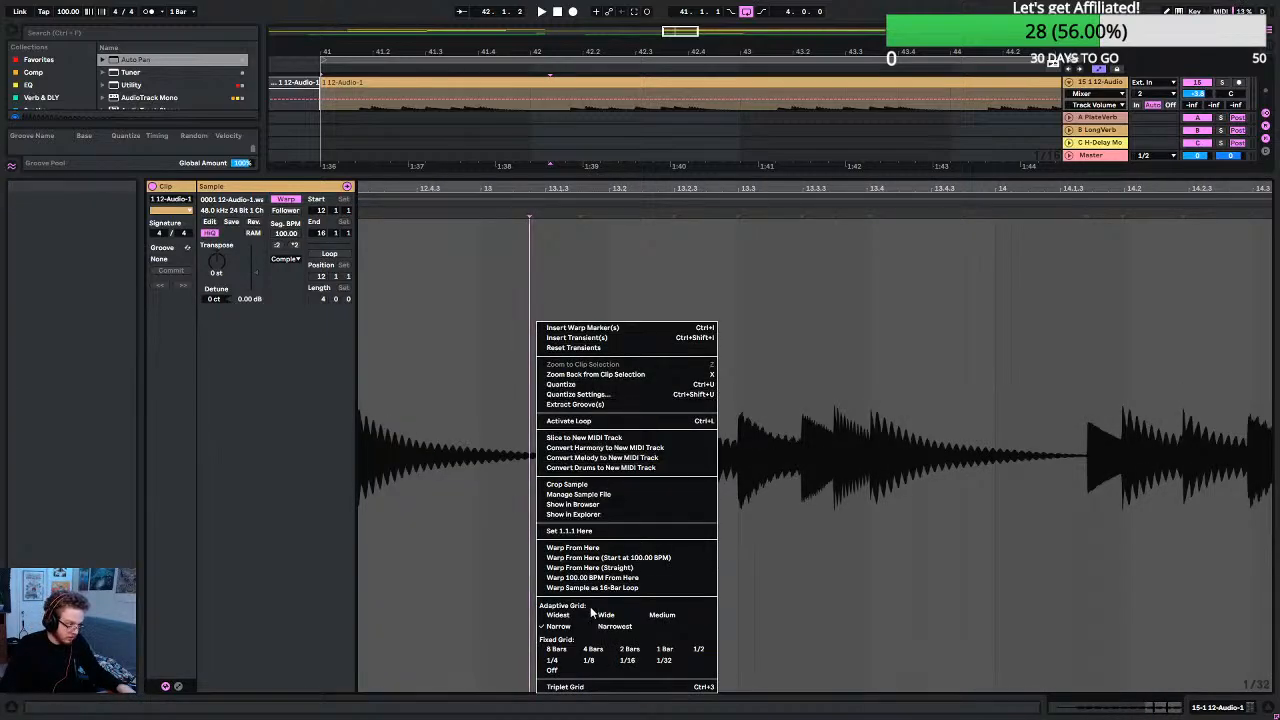
left_click(631, 311)
scroll(580, 322, "down", 5)
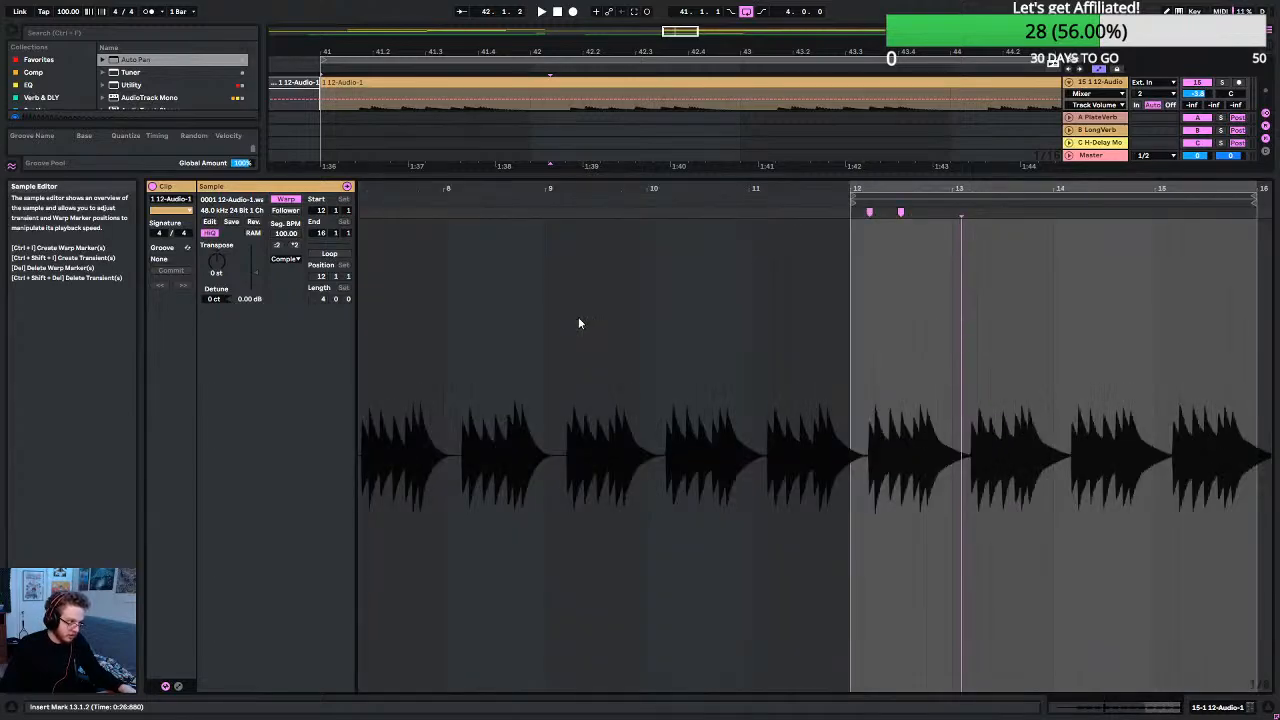
scroll(906, 366, "up", 5)
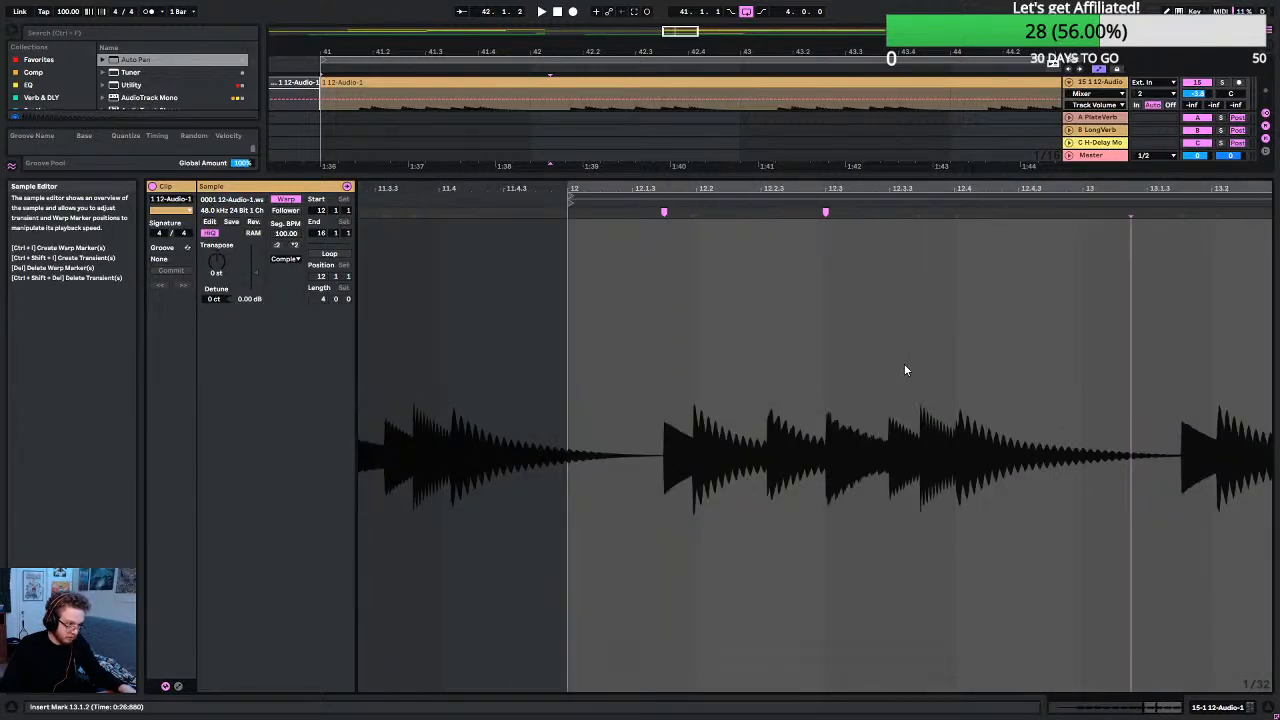
scroll(900, 364, "down", 3)
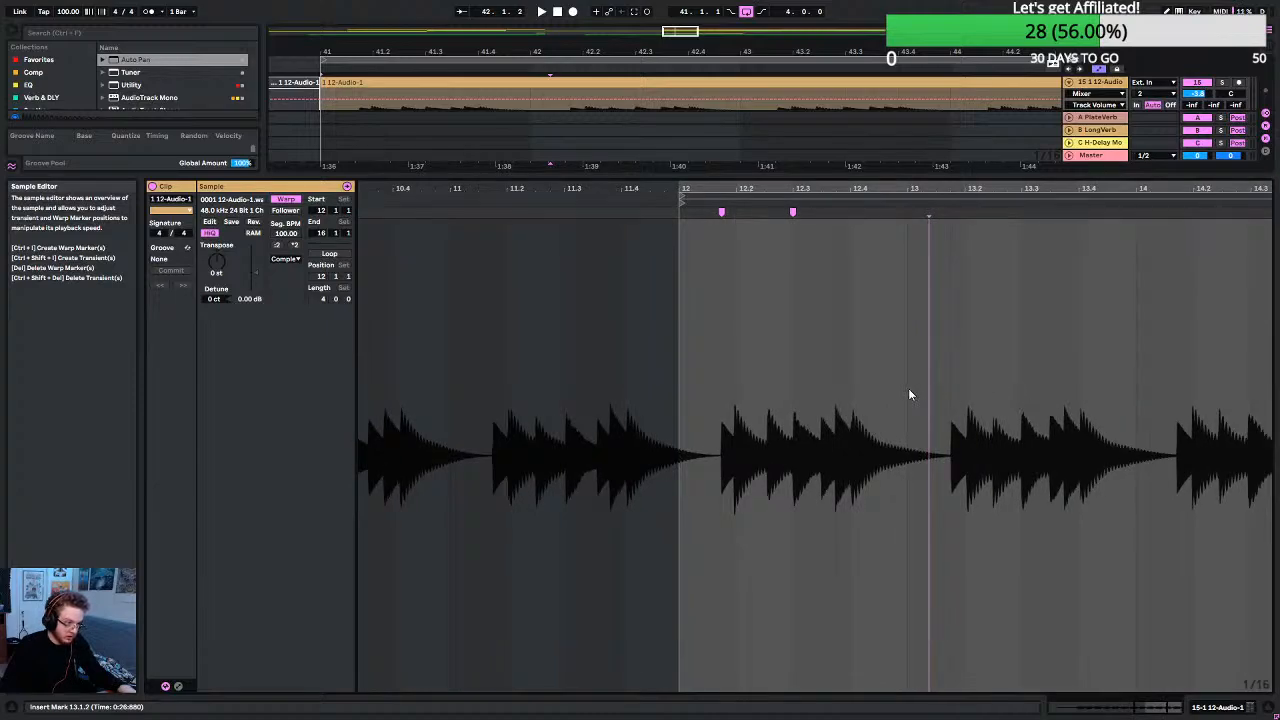
scroll(908, 388, "up", 6)
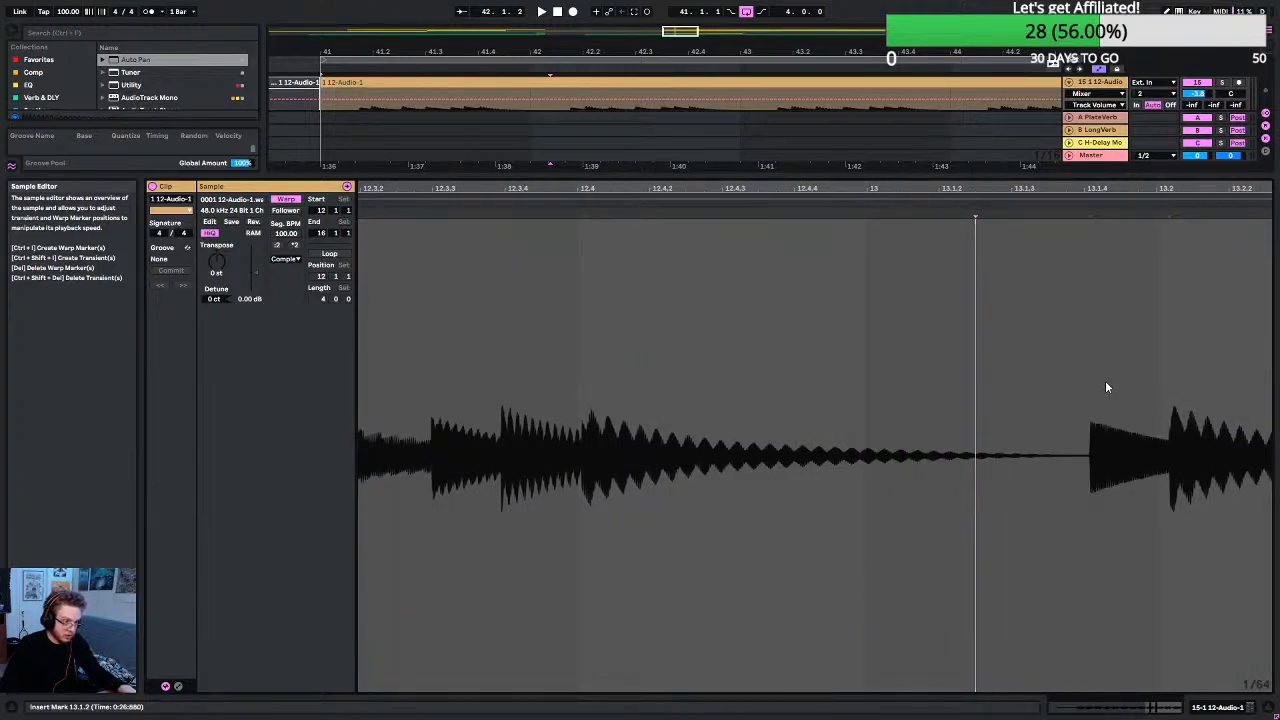
scroll(1105, 387, "down", 10)
scroll(1068, 382, "up", 8)
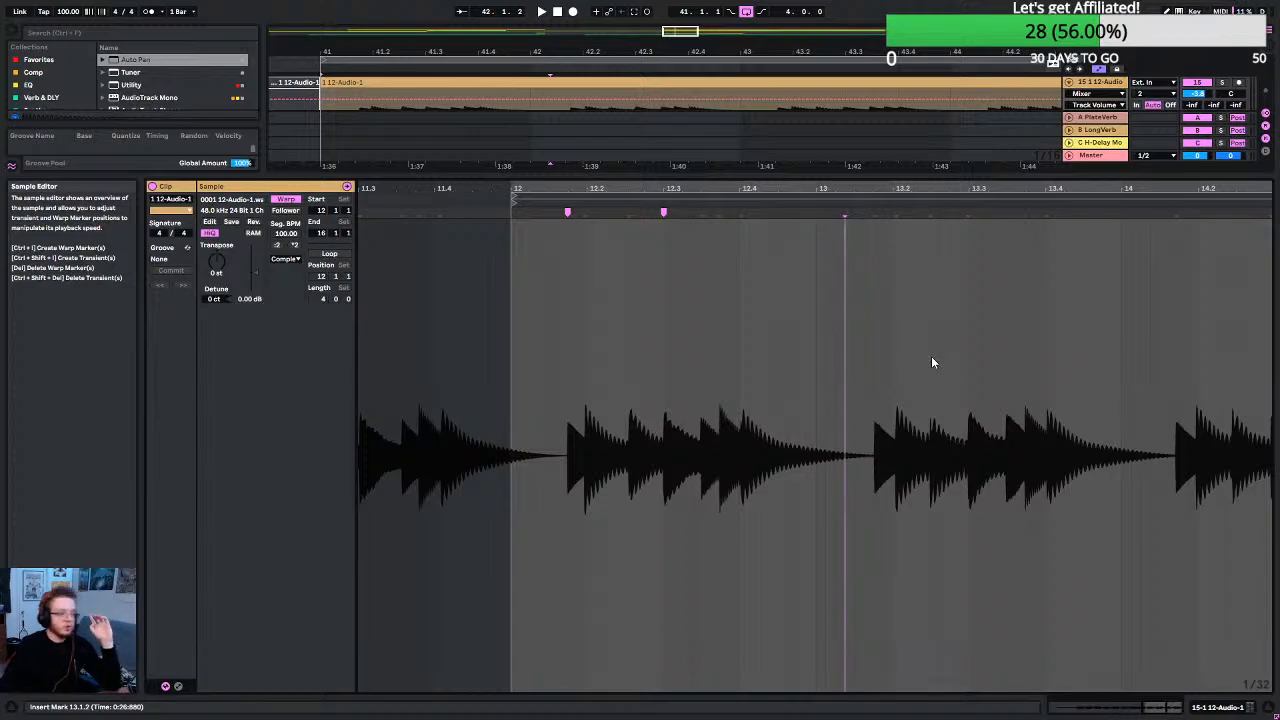
Add warp markers to the 12-Audio-1 note attacks near 13.2 and 13.3 and align them with those grid lines.
scroll(874, 358, "up", 1)
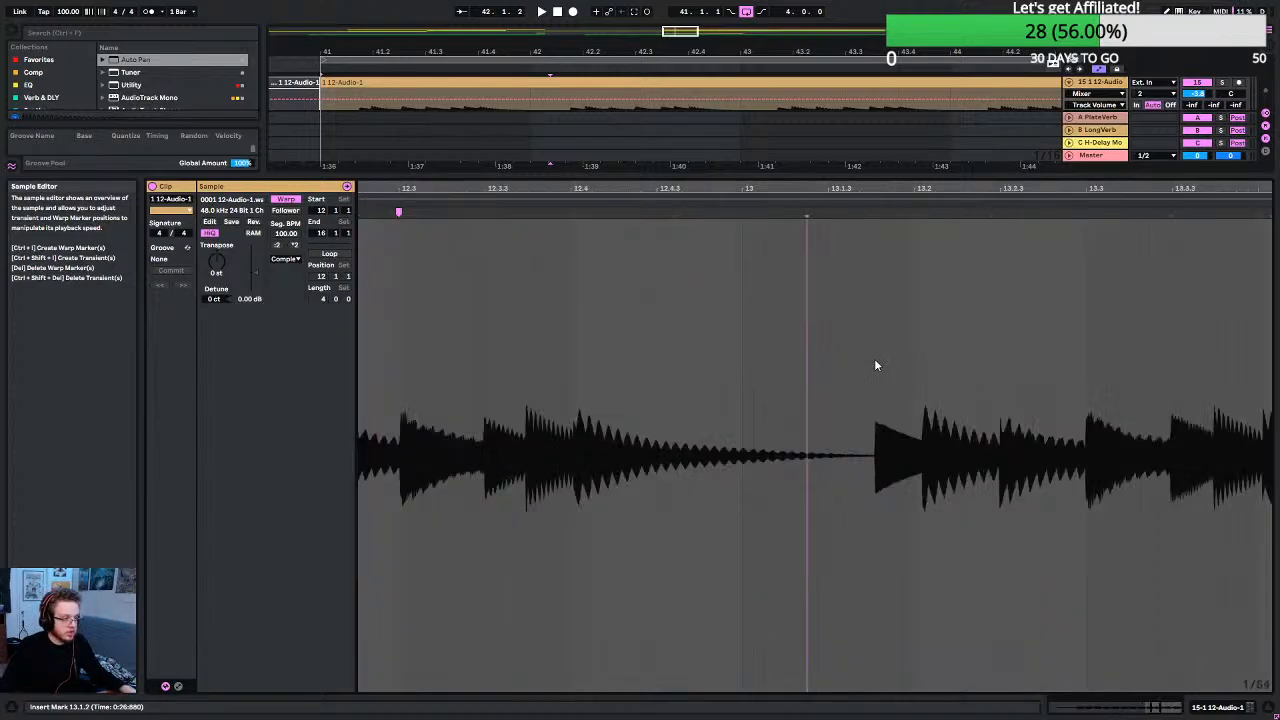
scroll(874, 358, "up", 1)
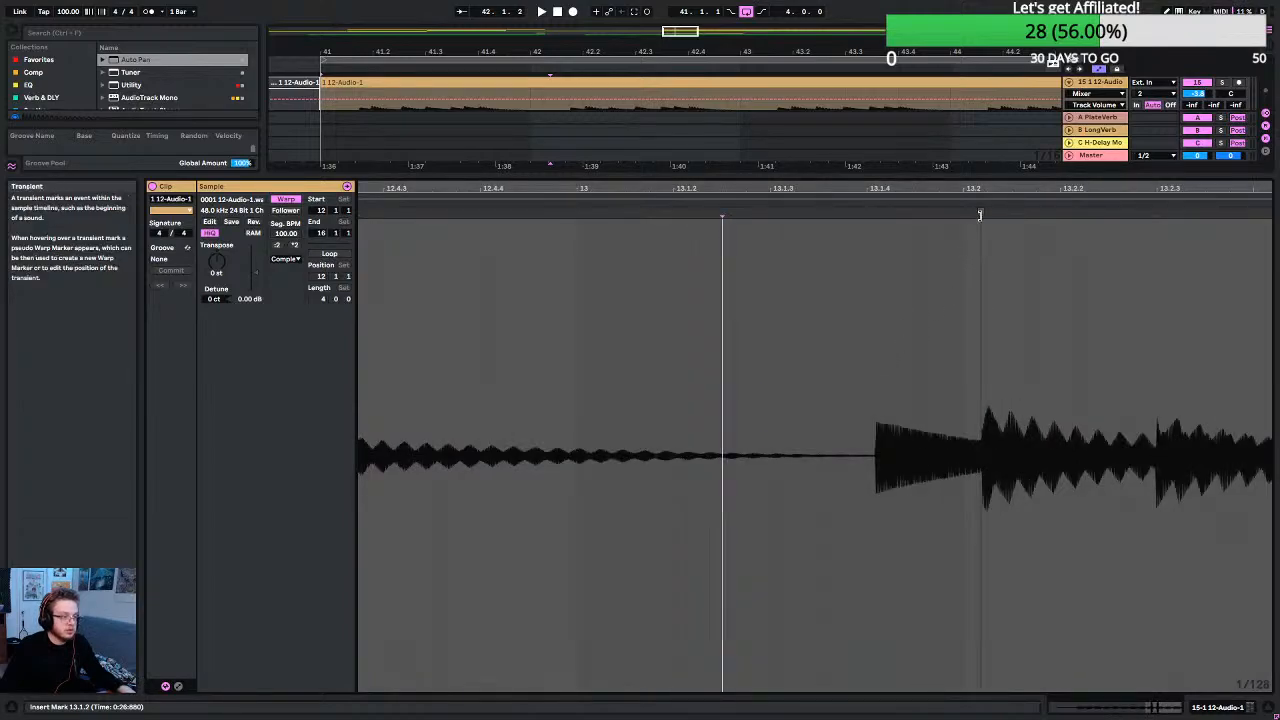
left_click_drag(980, 214, 975, 214)
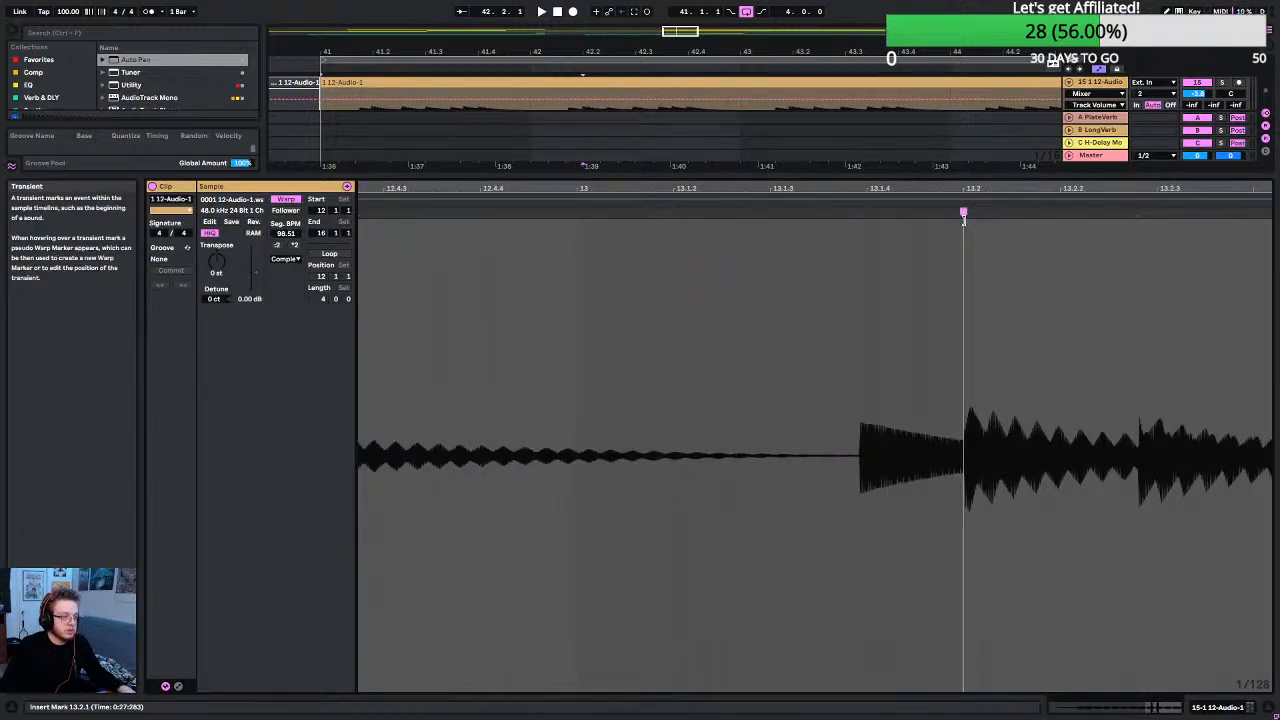
scroll(947, 333, "down", 1)
scroll(942, 341, "right", 1)
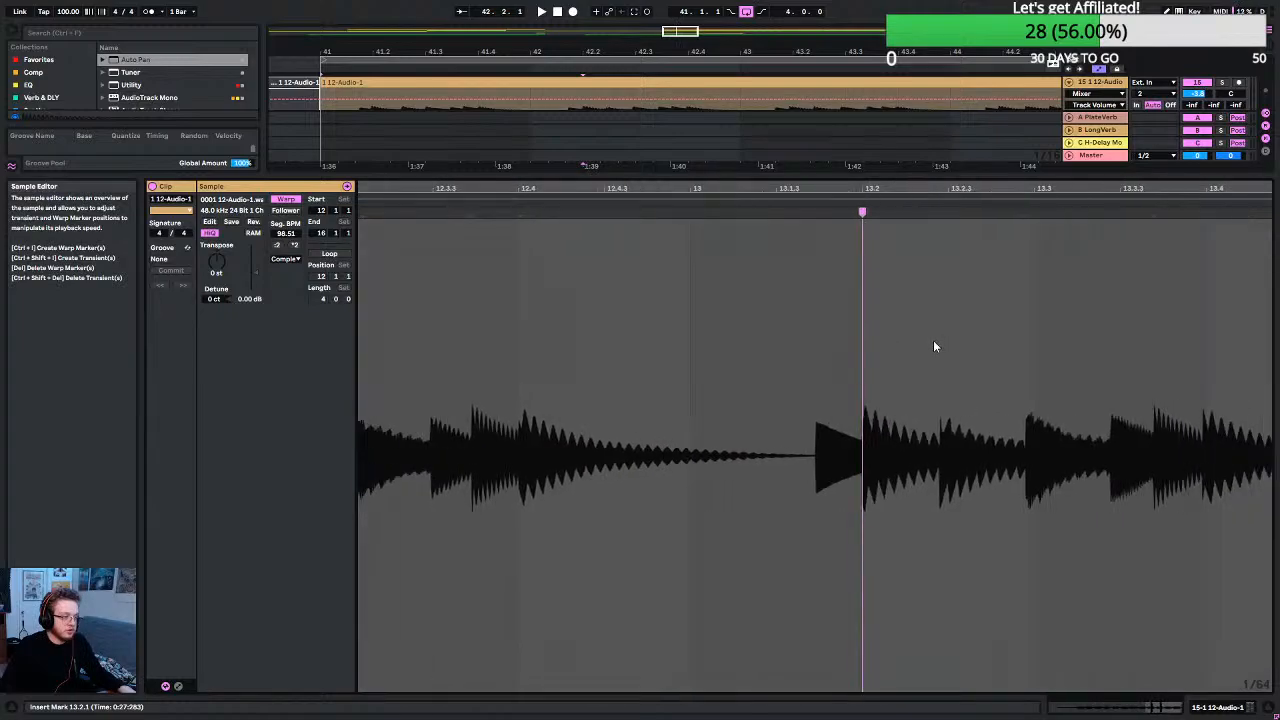
left_click(1026, 213)
left_click_drag(1026, 213, 1034, 213)
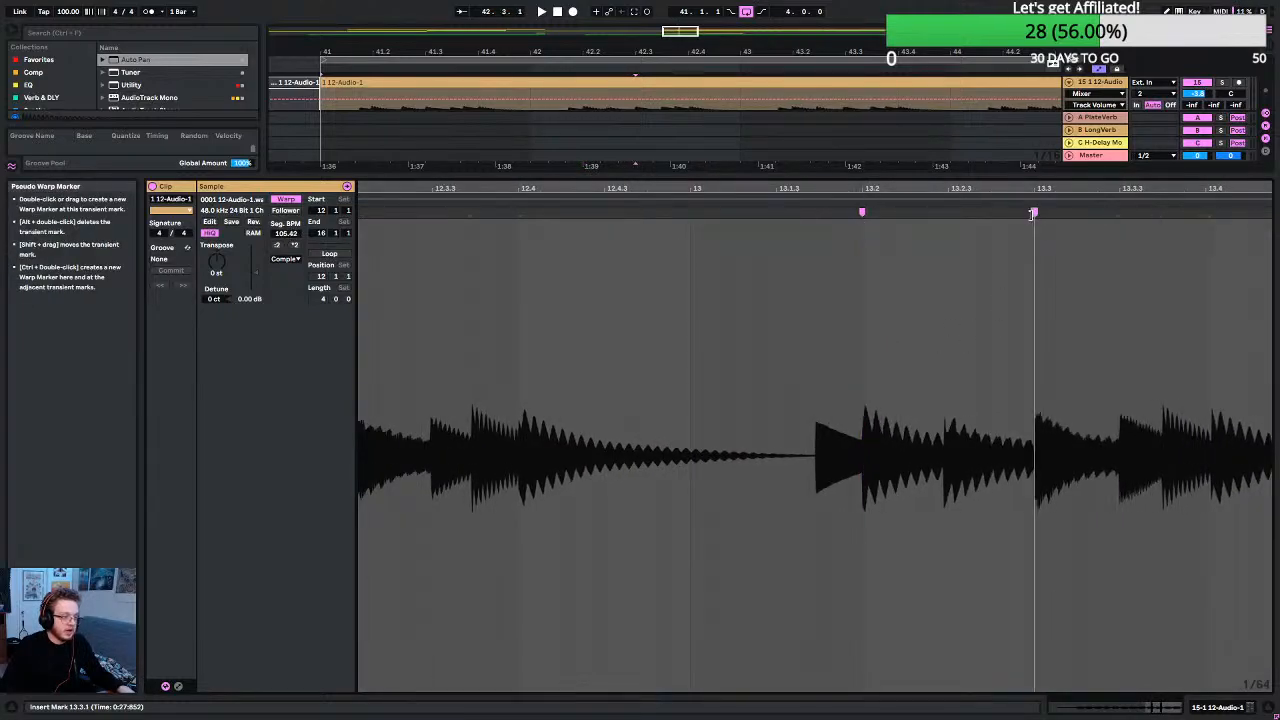
Check the note alignment across bars 12 to 14 of the 12-Audio-1 clip and look through the available warp modes.
scroll(959, 447, "down", 3)
left_click_drag(959, 447, 922, 444)
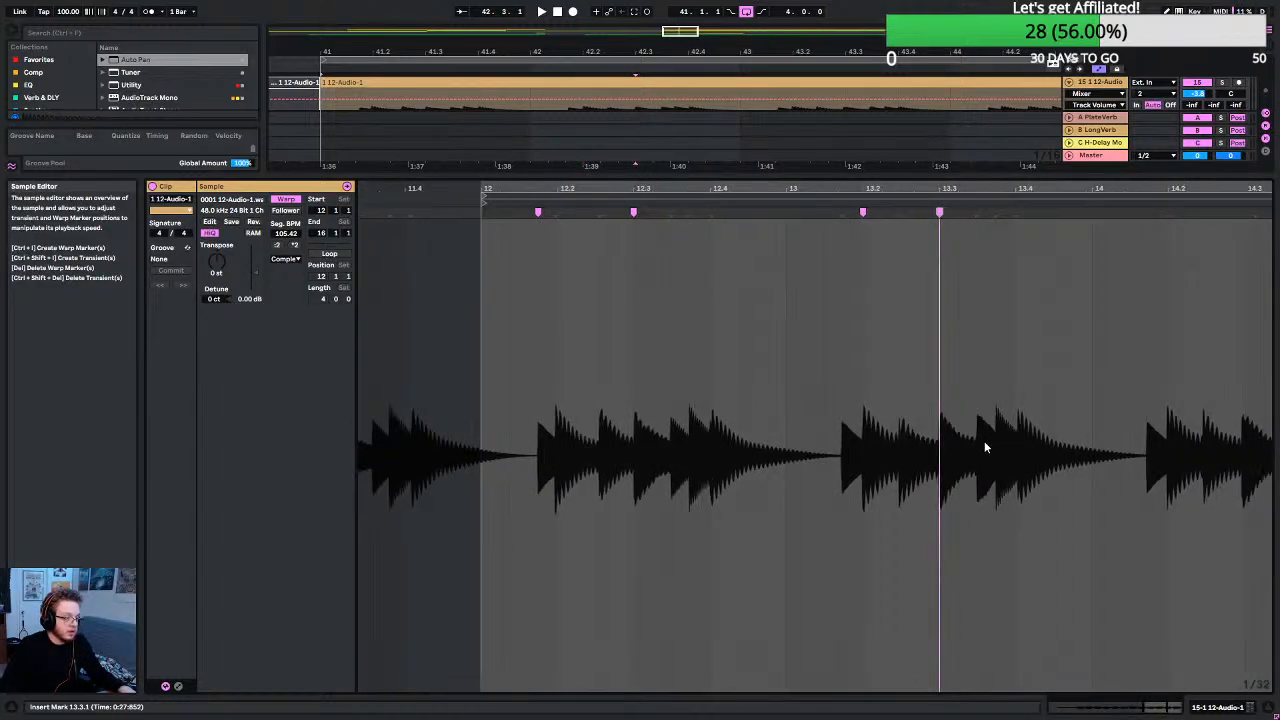
scroll(1008, 434, "up", 1)
left_click_drag(1010, 434, 968, 428)
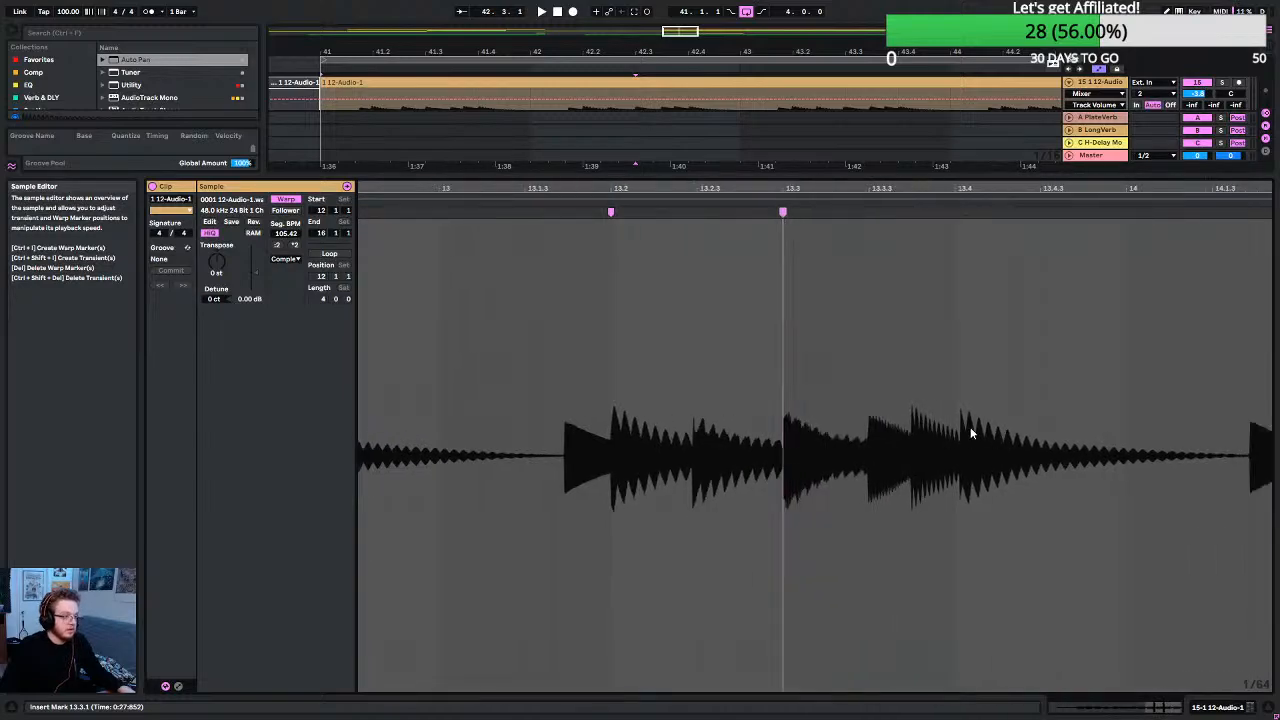
scroll(962, 430, "down", 2)
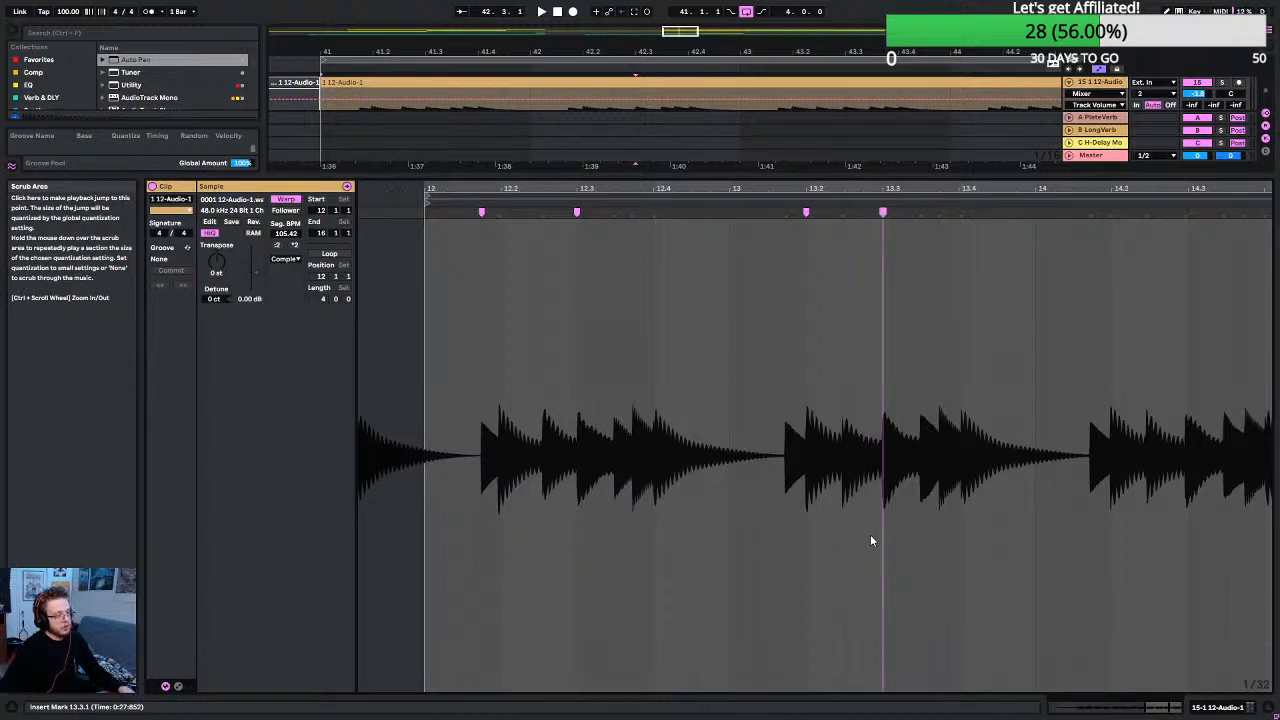
left_click_drag(870, 540, 777, 538)
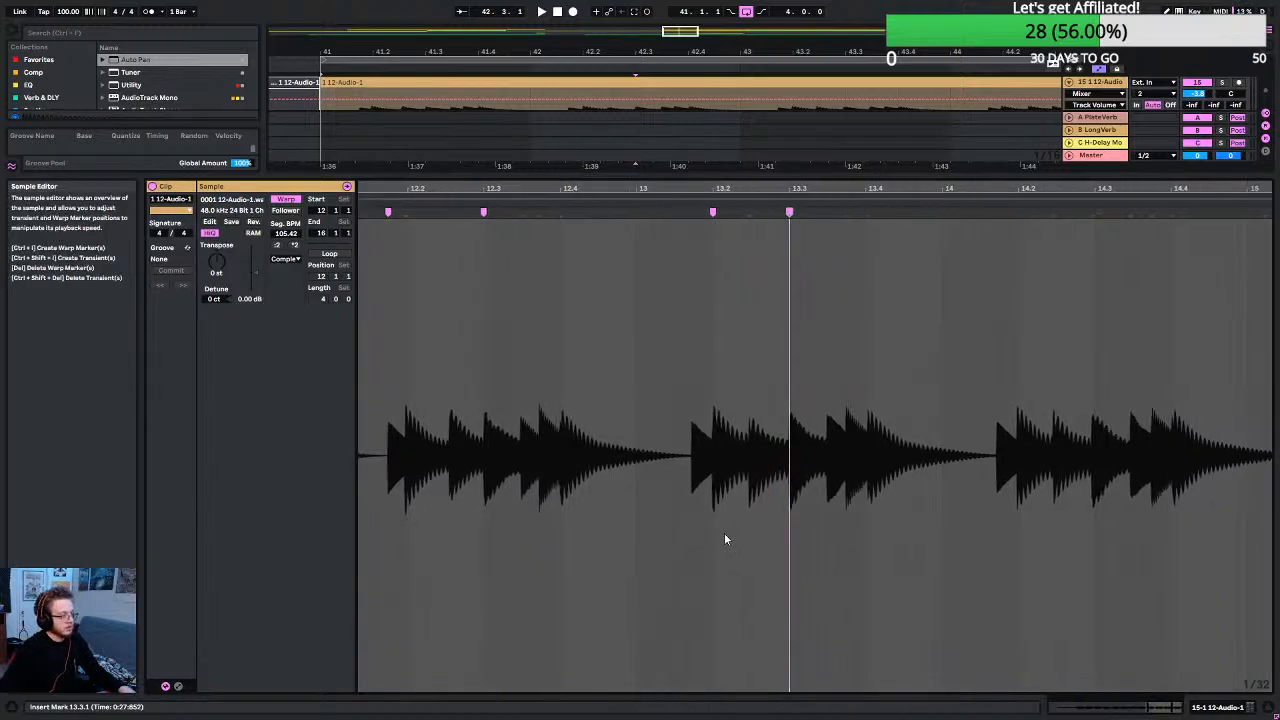
left_click(284, 260)
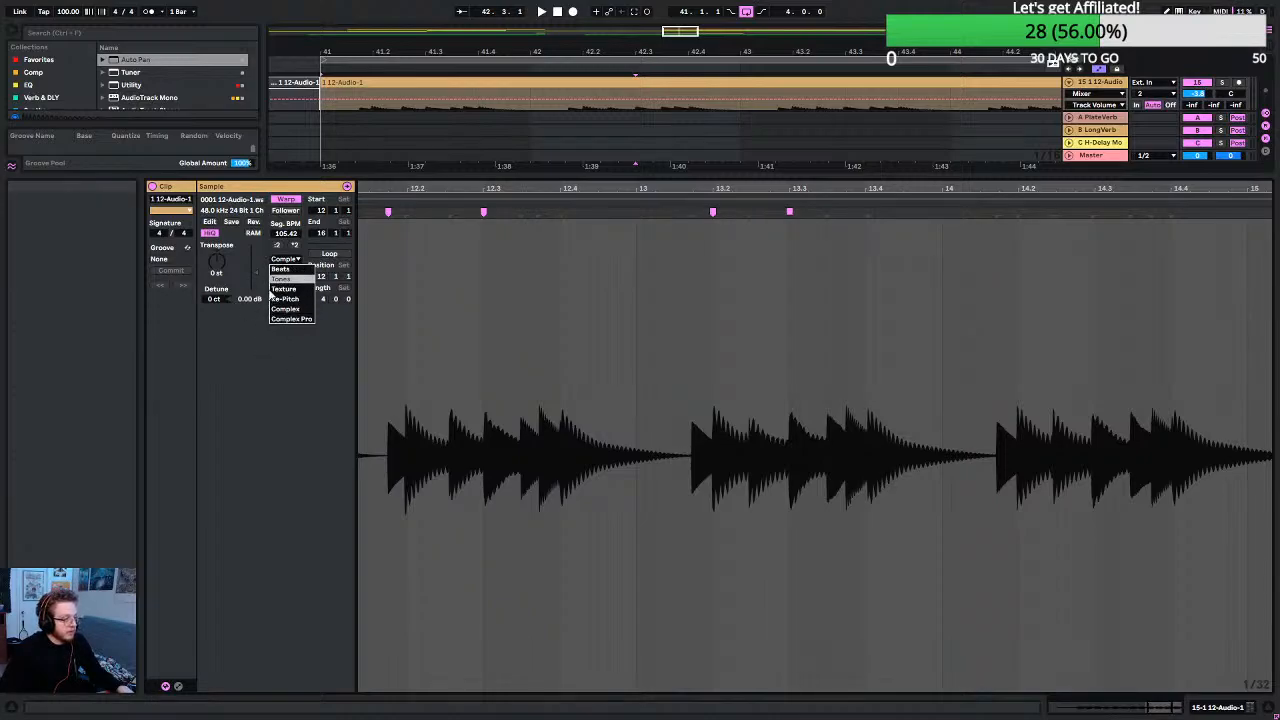
left_click(280, 404)
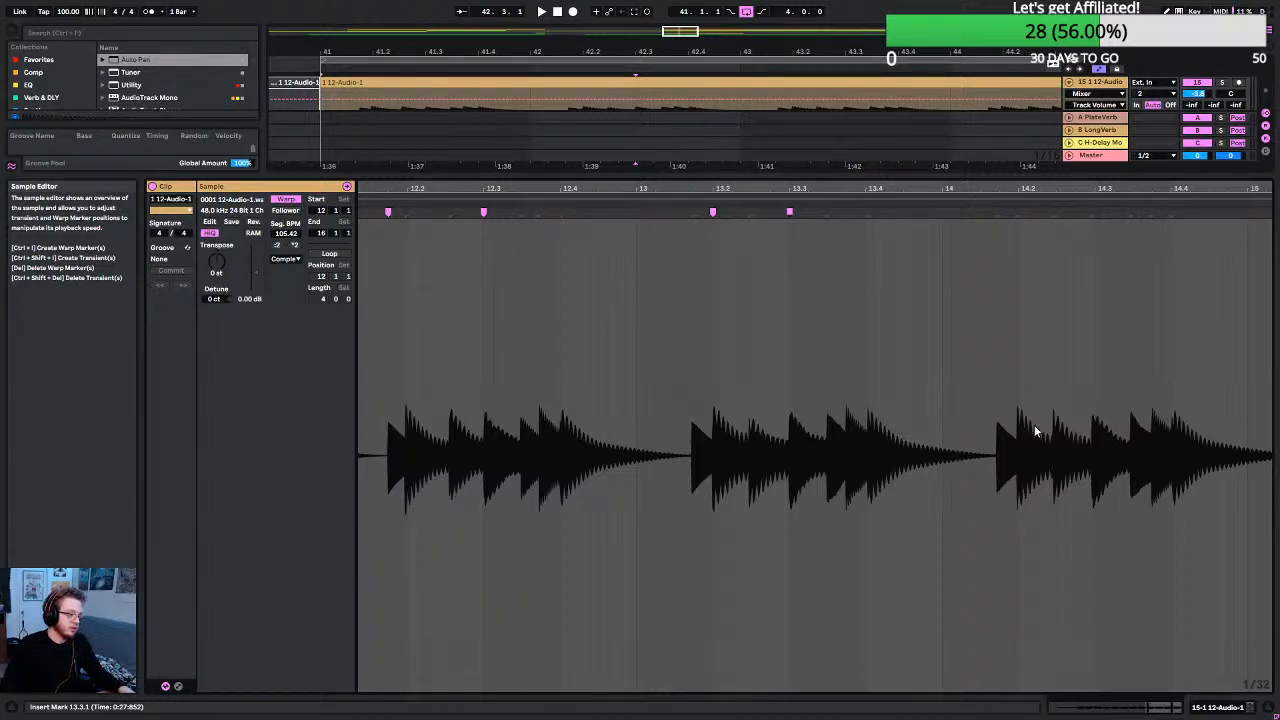
Add a warp marker to the note attack near 14.3, align it with the grid line and review the remaining notes.
scroll(1034, 425, "up", 5)
scroll(972, 428, "right", 4)
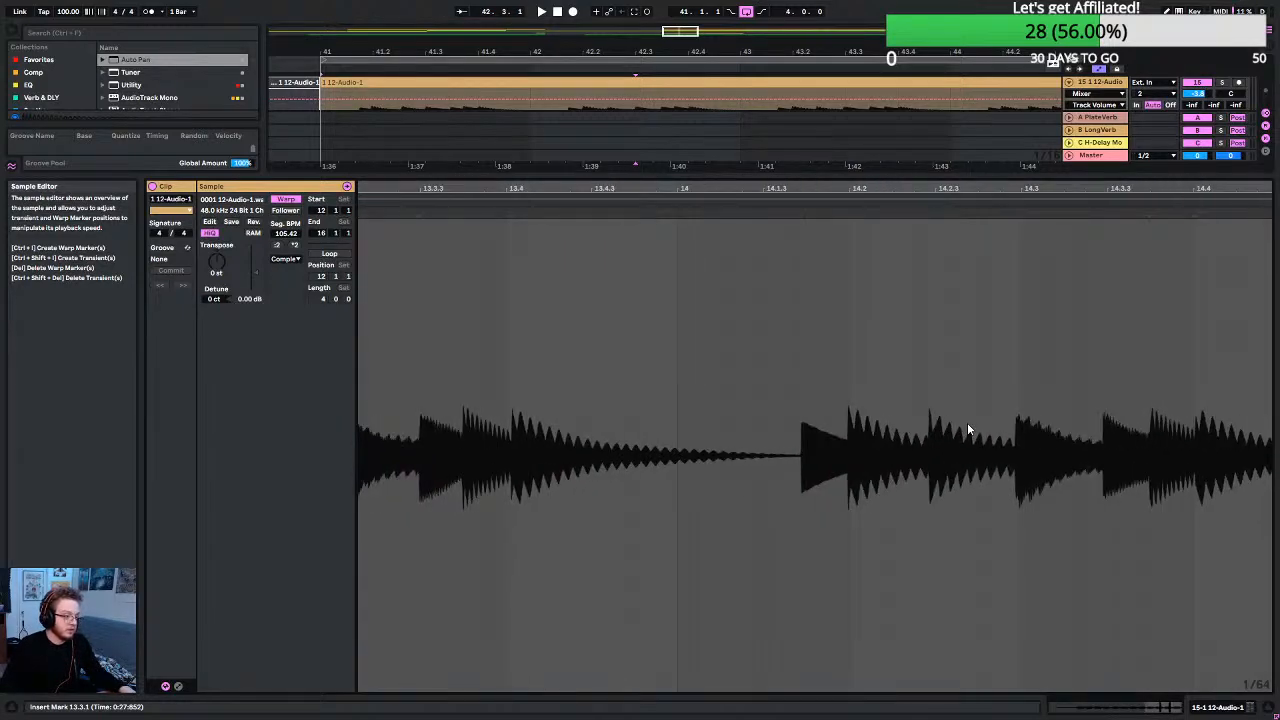
scroll(967, 422, "right", 1)
left_click_drag(987, 212, 993, 212)
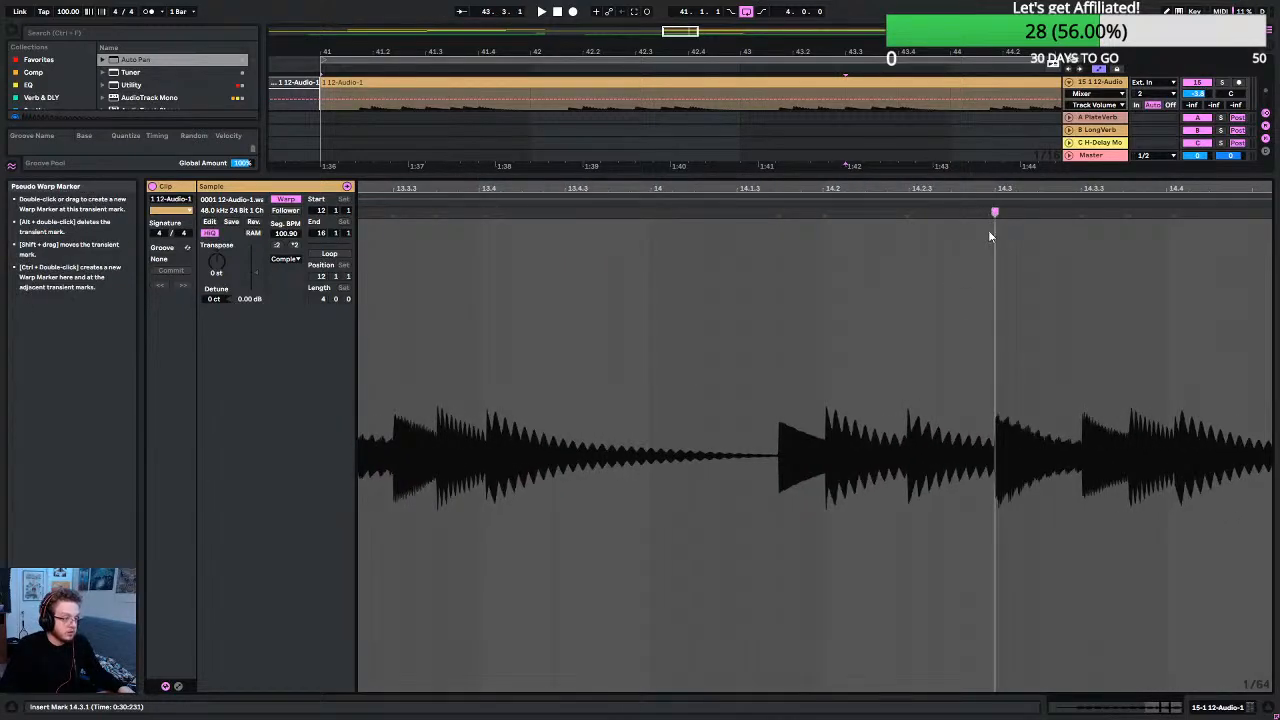
scroll(984, 393, "down", 3)
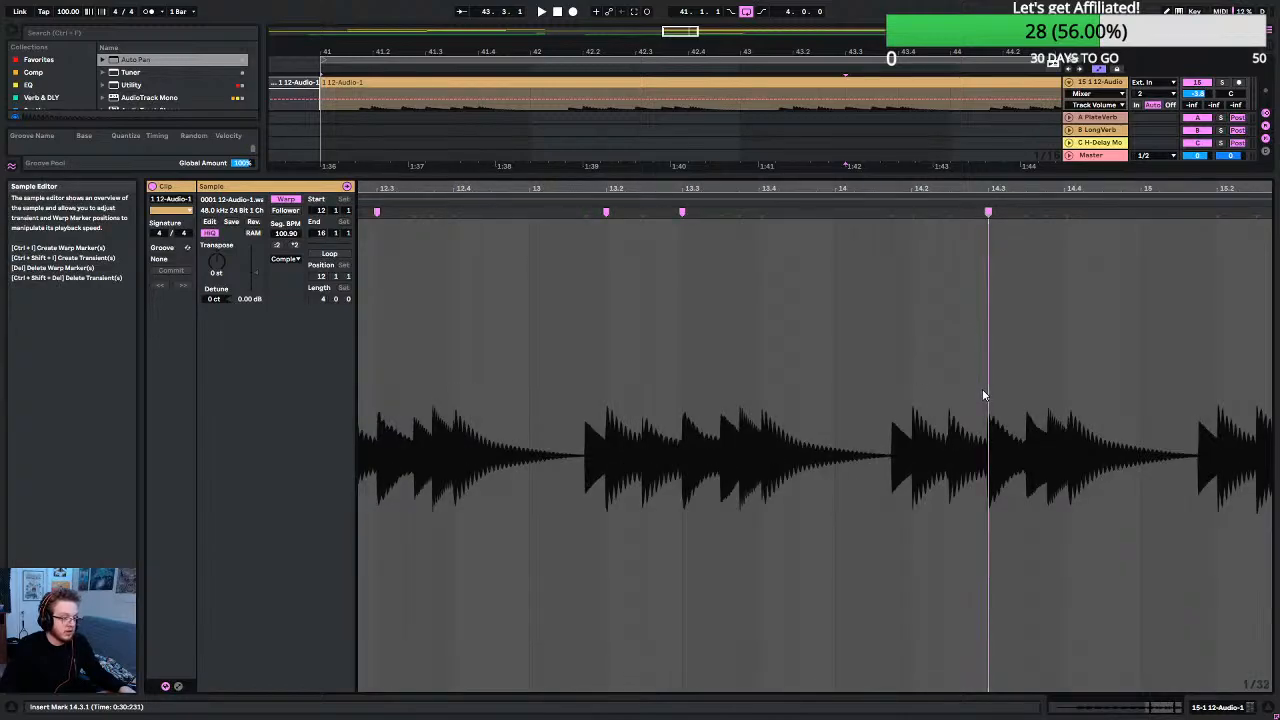
scroll(980, 395, "right", 3)
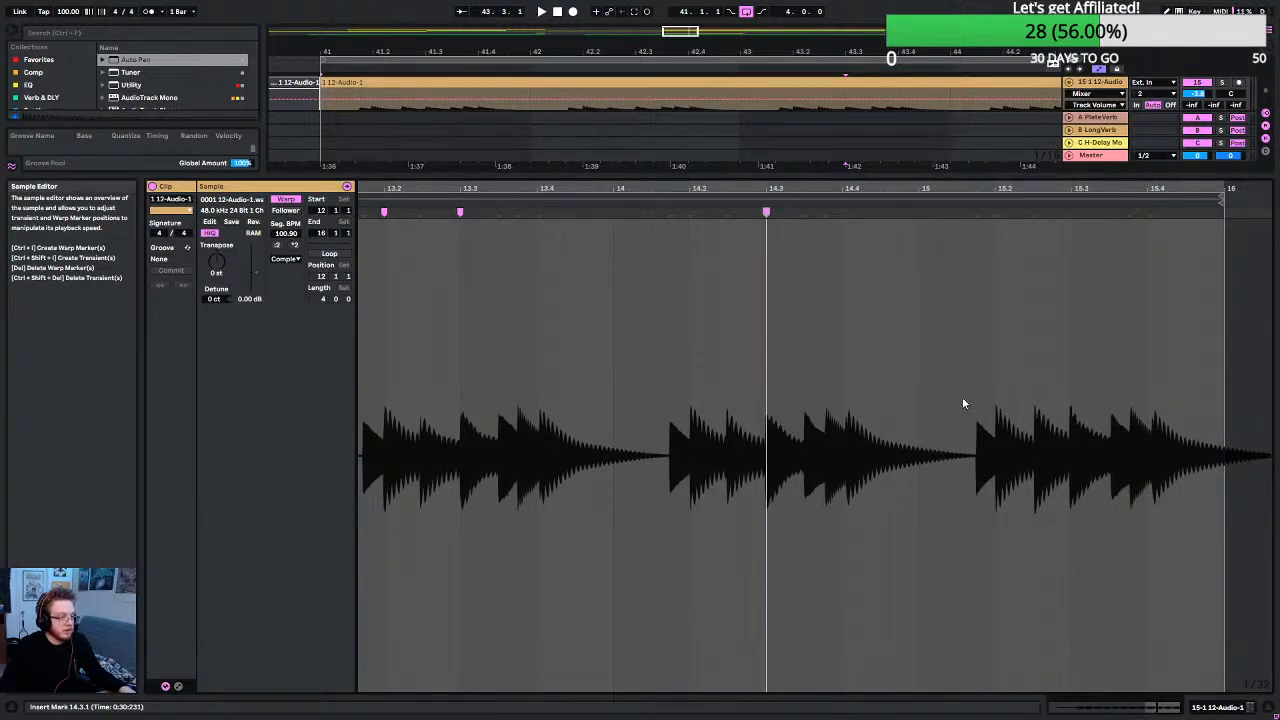
scroll(1041, 387, "up", 3)
scroll(1030, 388, "down", 5)
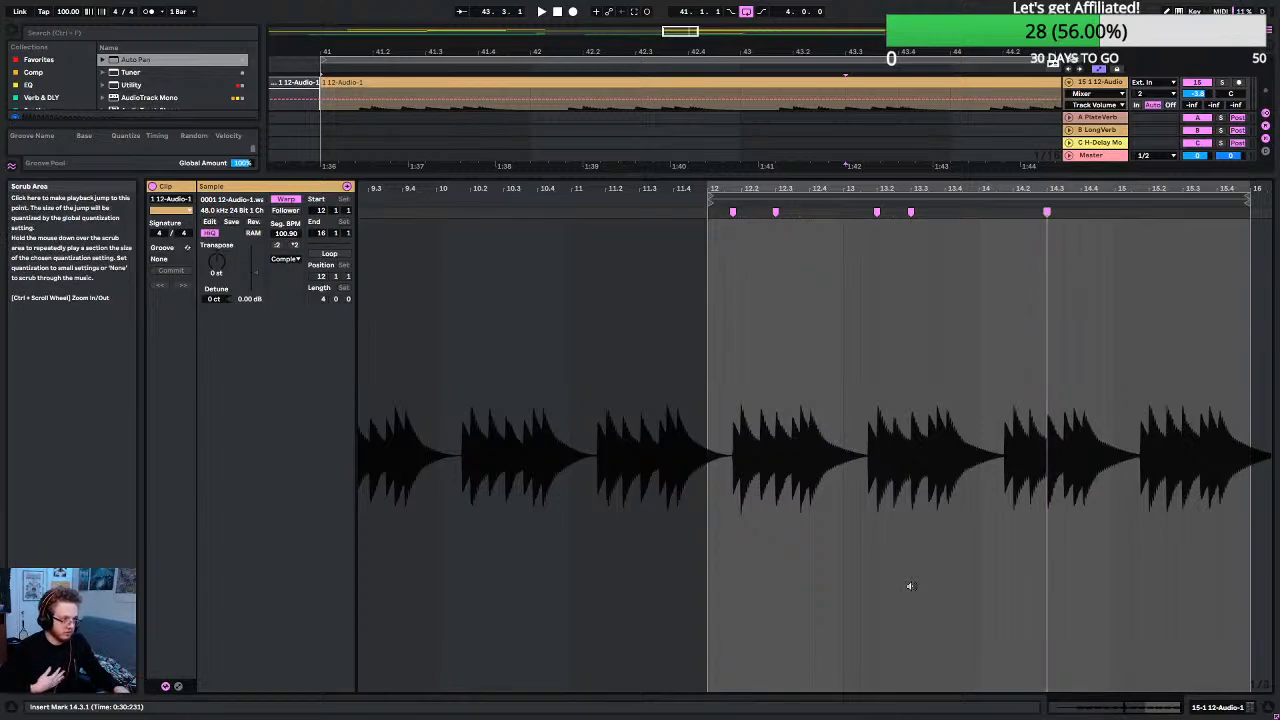
Audition the warped loop, change the 12-Audio-1 clip's warp mode to Texture and restart playback.
key("space")
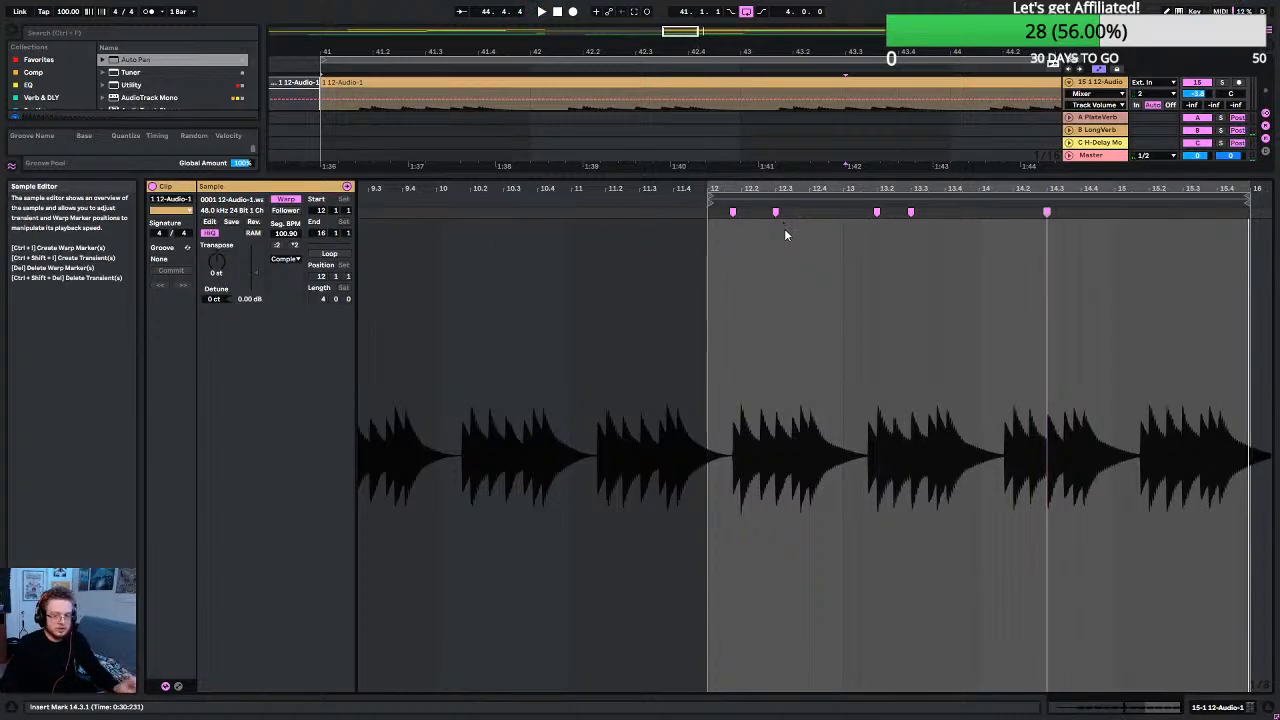
left_click(285, 259)
left_click(289, 288)
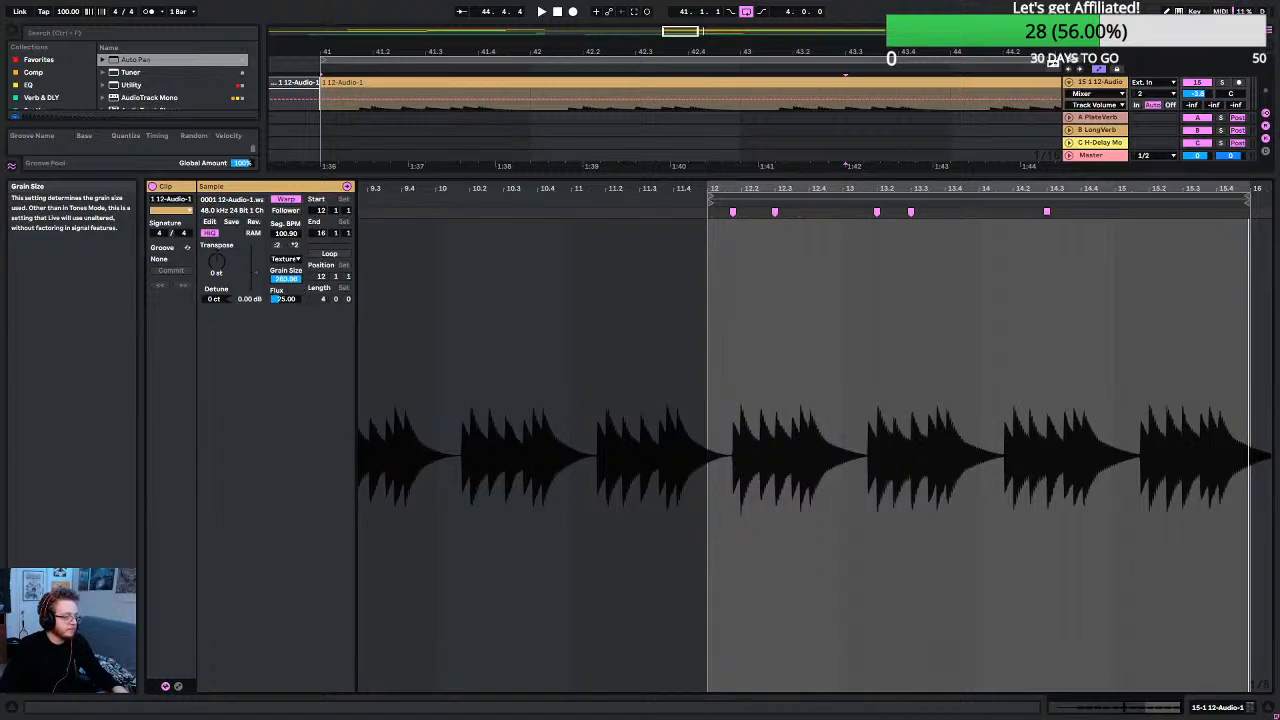
key("space")
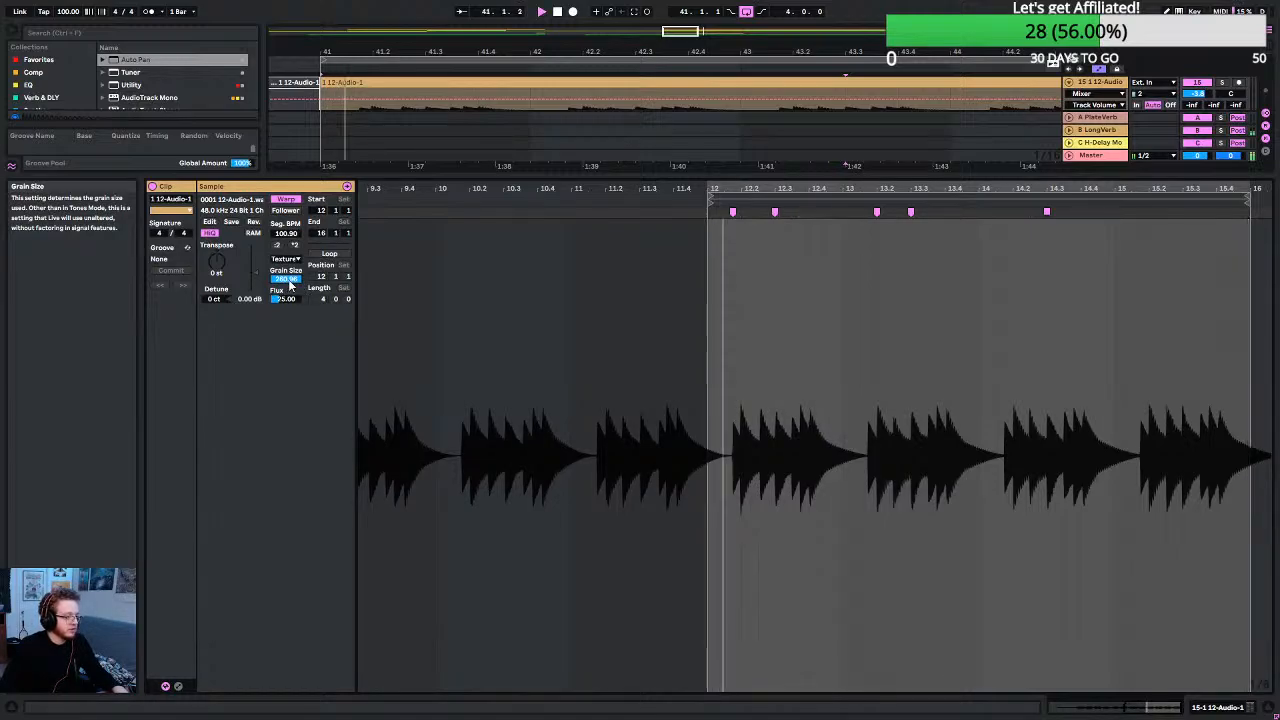
Adjust the Texture warp while the loop plays, setting Grain Size to about 104 and Flux to about 72.
left_click_drag(289, 281, 289, 420)
left_click_drag(289, 299, 289, 215)
left_click_drag(283, 285, 283, 240)
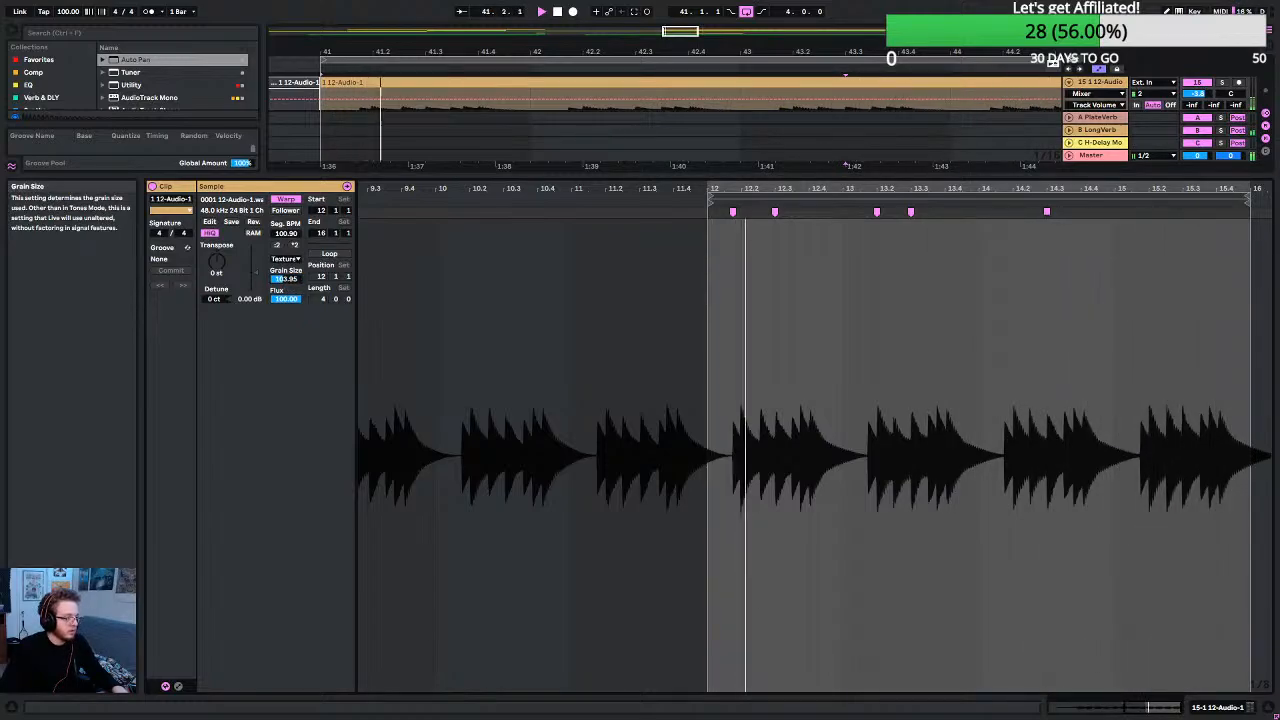
left_click_drag(285, 298, 285, 330)
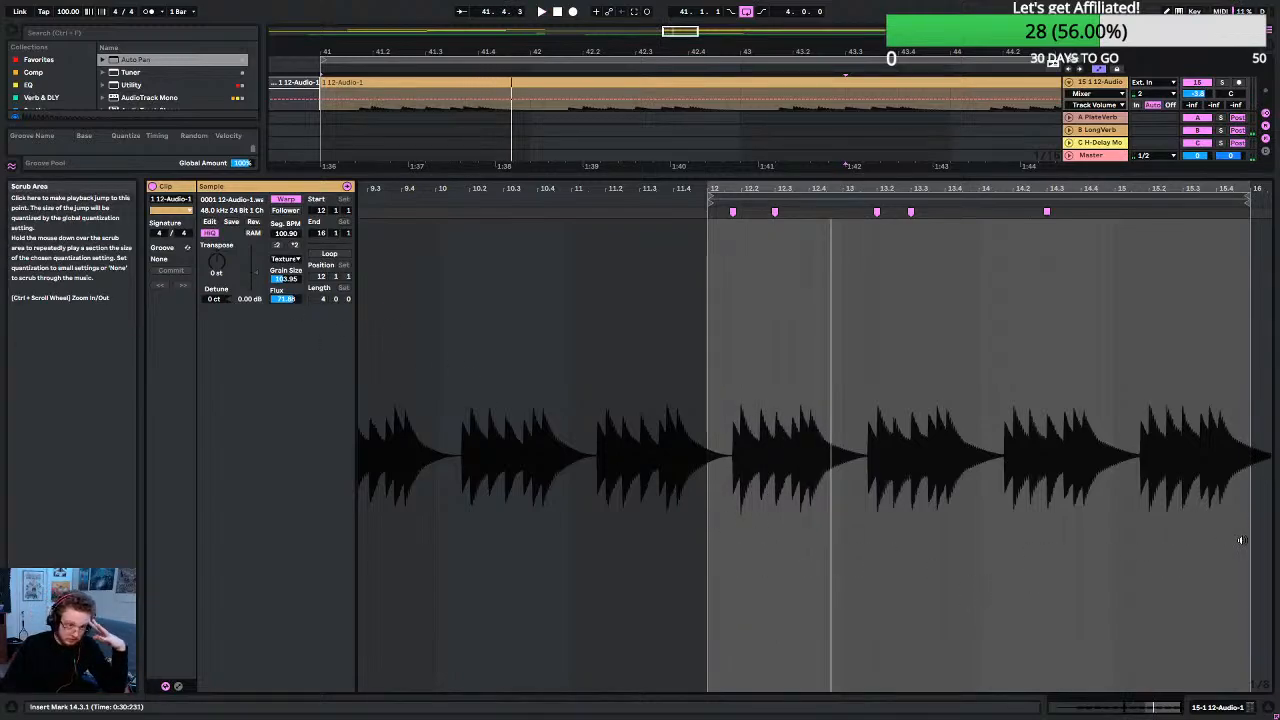
left_click(936, 314)
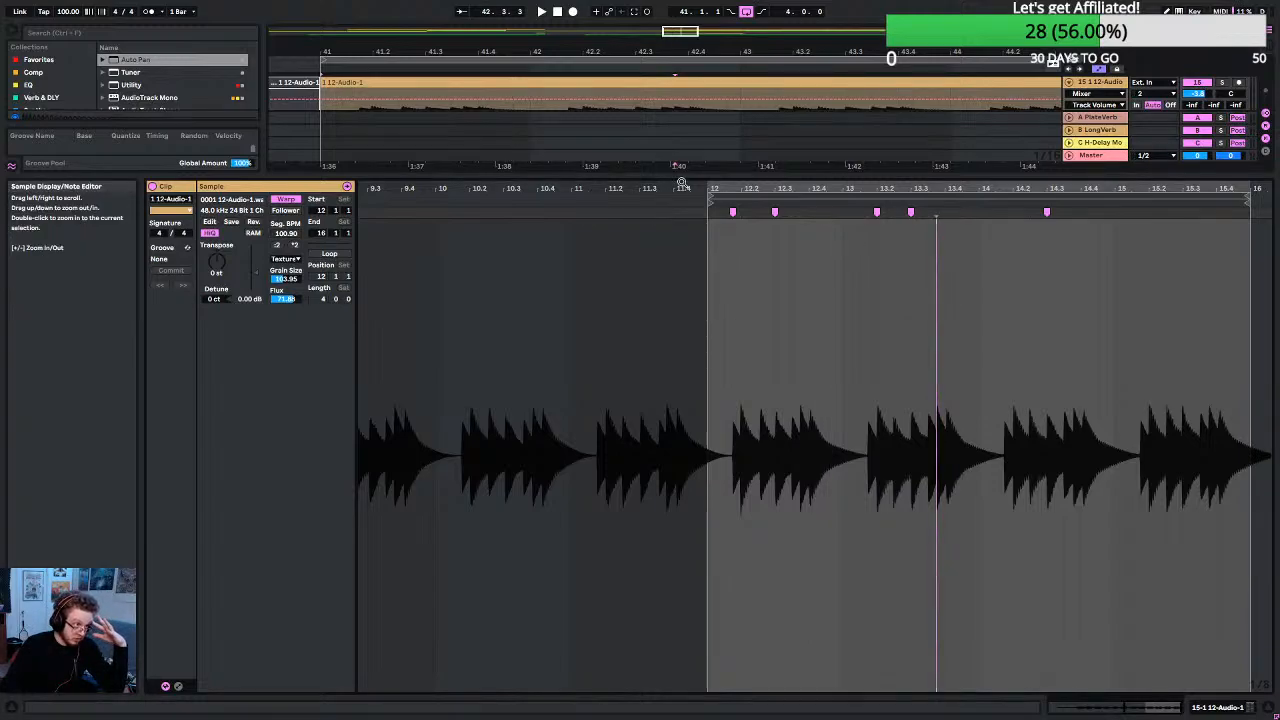
Reduce the height of the sample editor and fit the whole arrangement in view.
left_click_drag(682, 186, 771, 580)
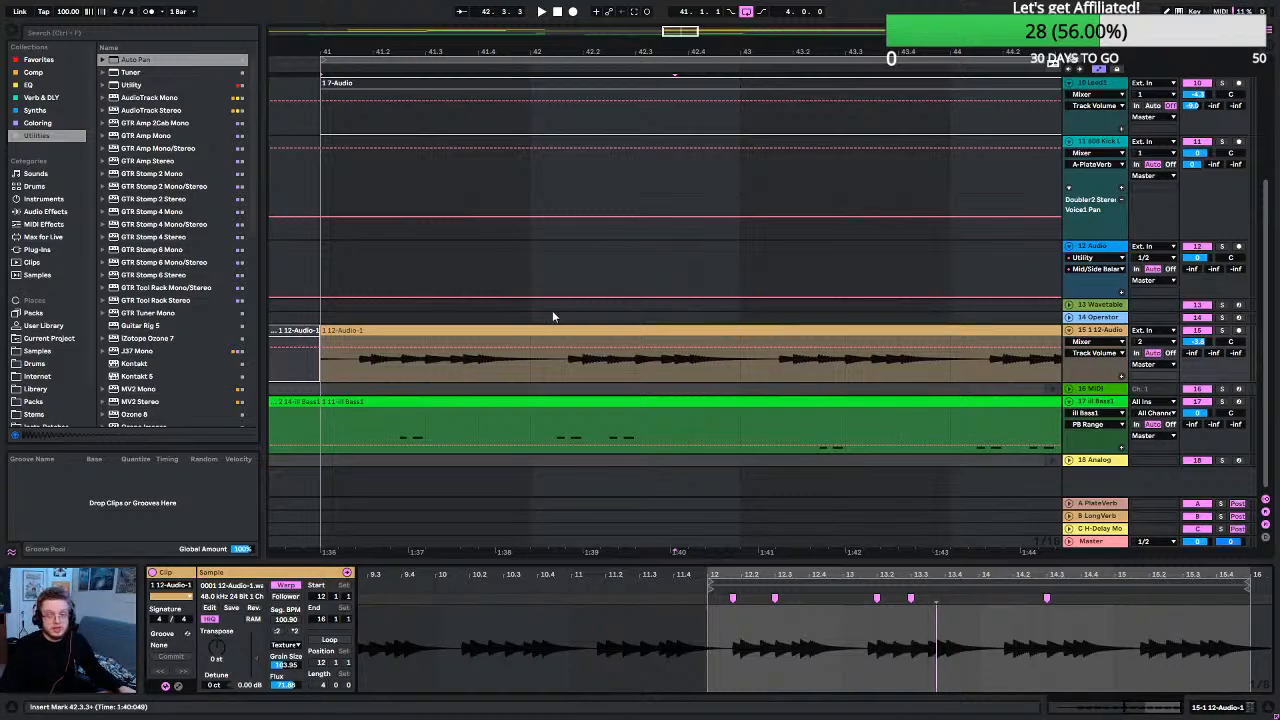
scroll(176, 166, "down", 3)
key("w")
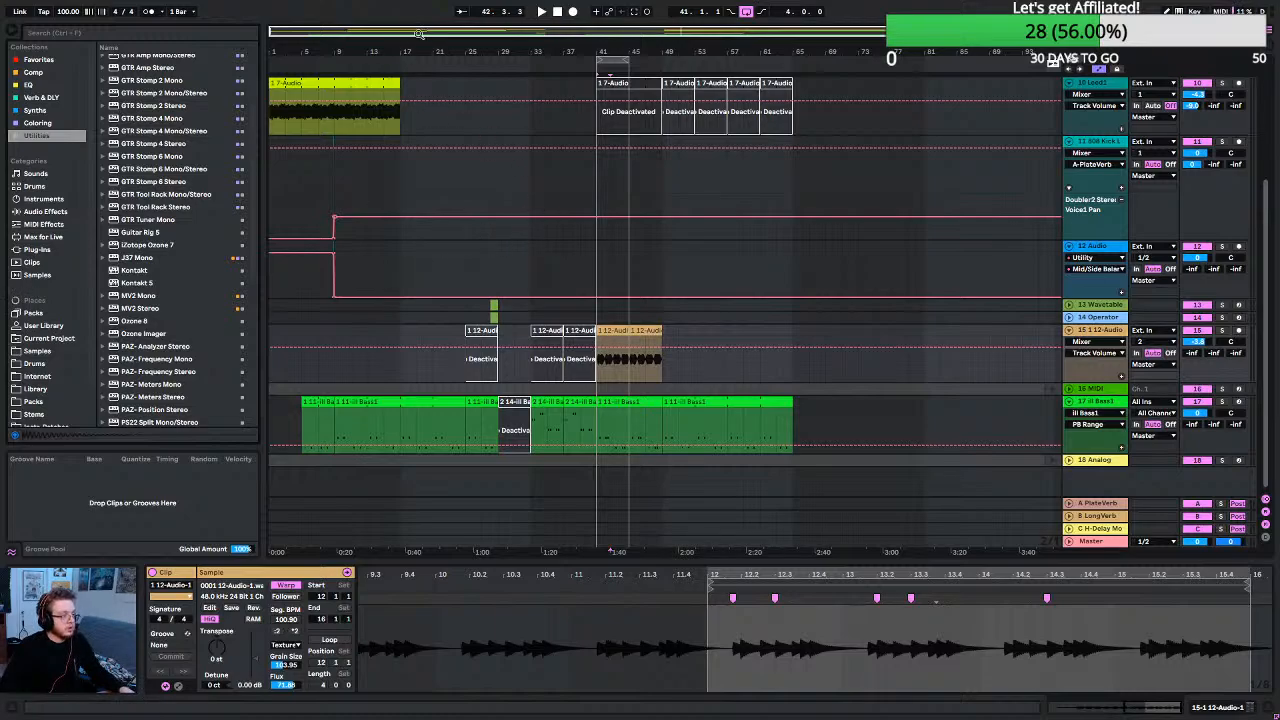
Play the arrangement from about bar 15 through bar 45 and review the tracks against the mix.
left_click(389, 66)
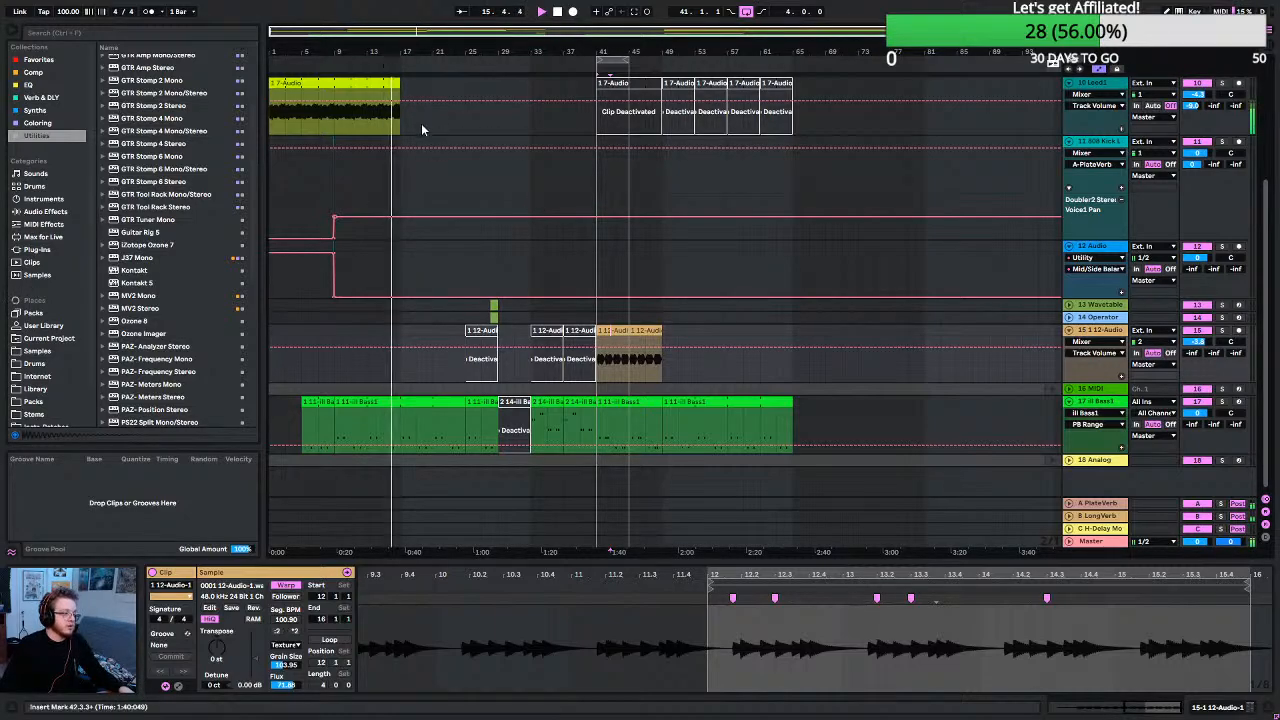
scroll(422, 193, "up", 5)
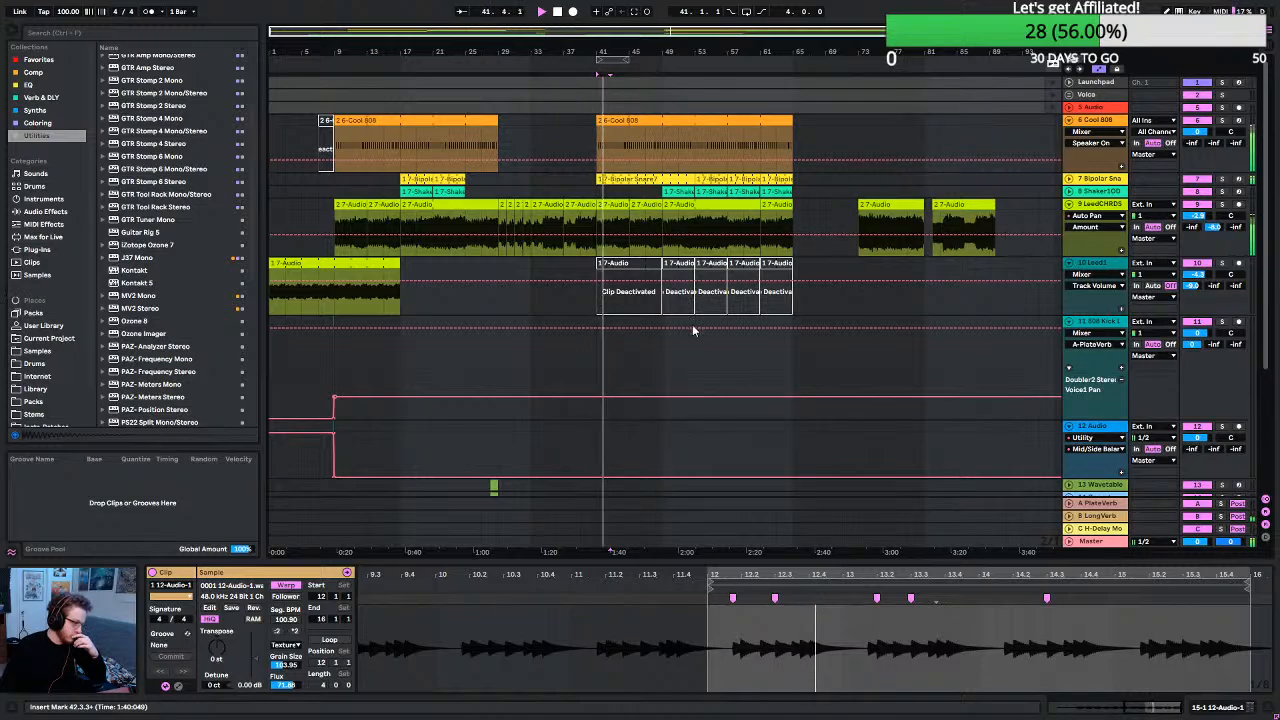
scroll(688, 342, "down", 8)
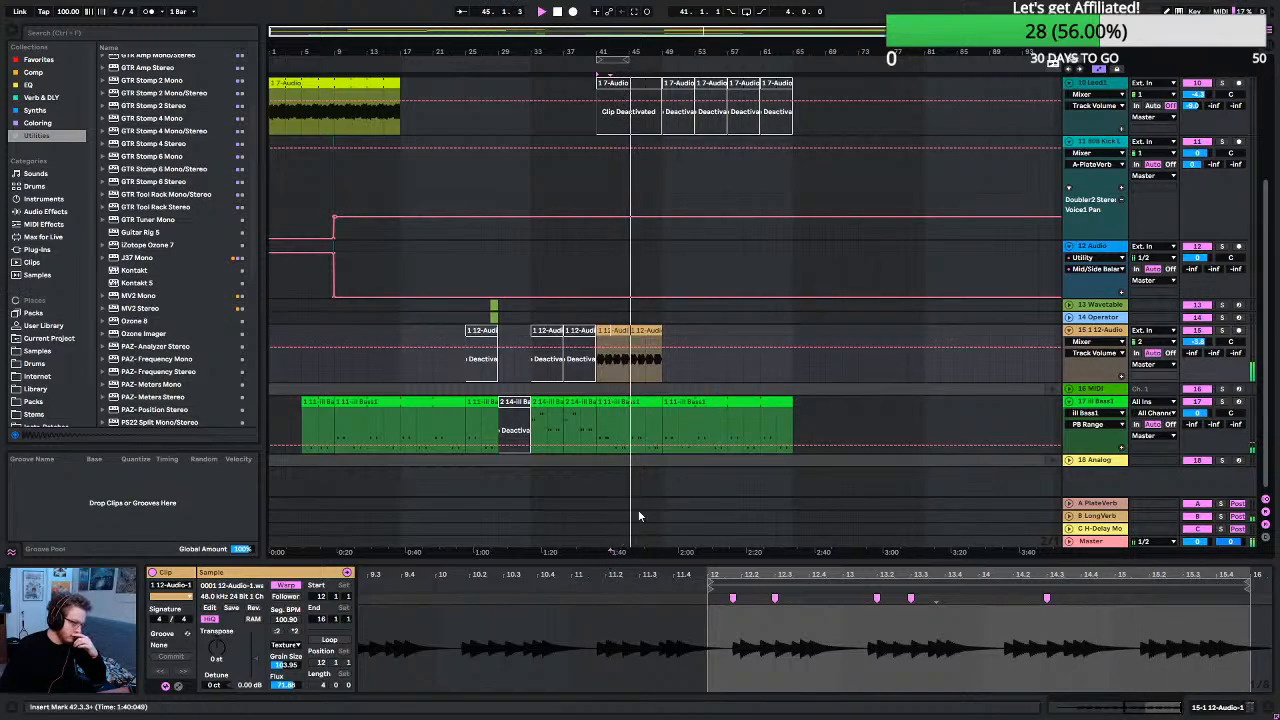
scroll(645, 488, "up", 5)
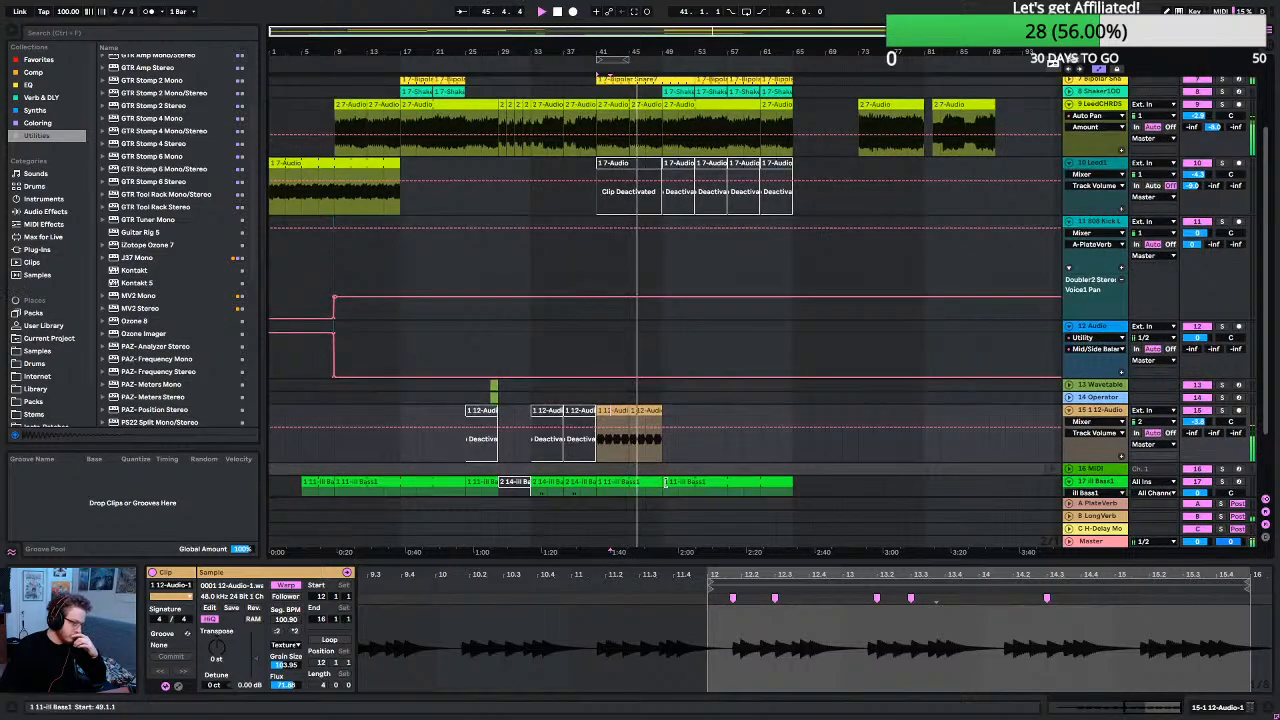
Copy the Operator clip from bar 28 to bar 48 on track 14 and unfold the Operator track.
scroll(698, 448, "down", 5)
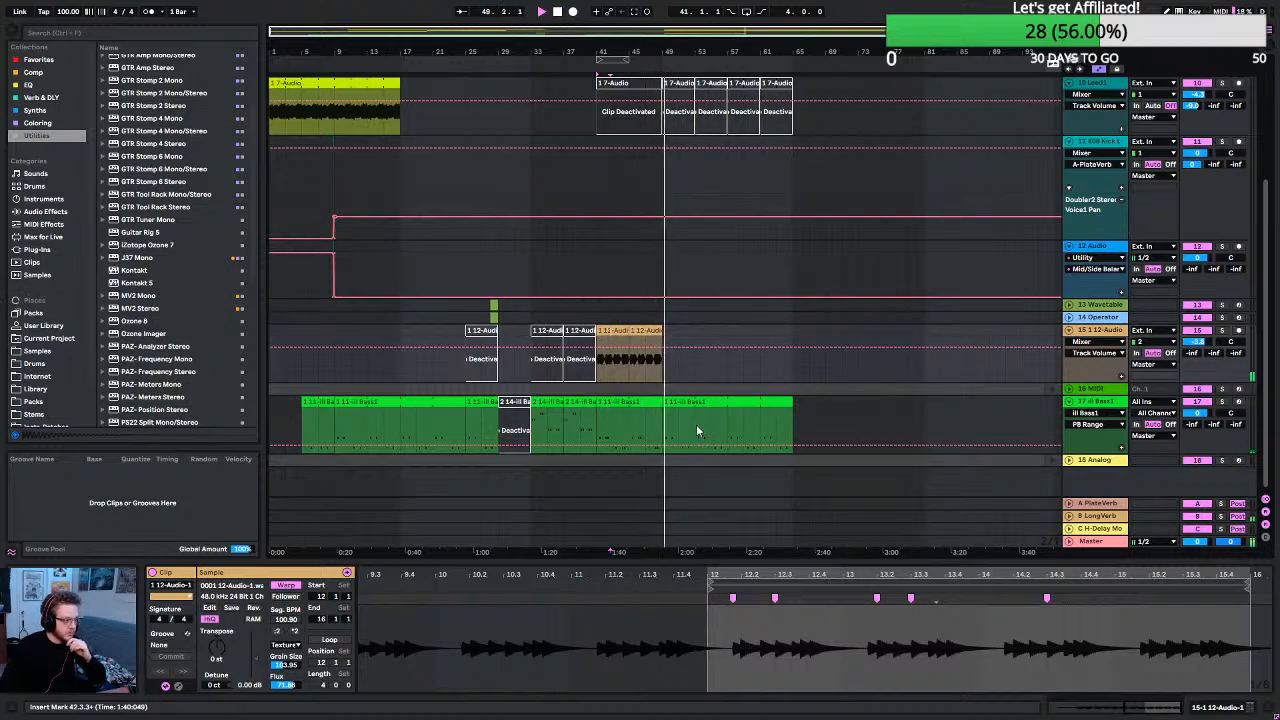
scroll(695, 422, "up", 3)
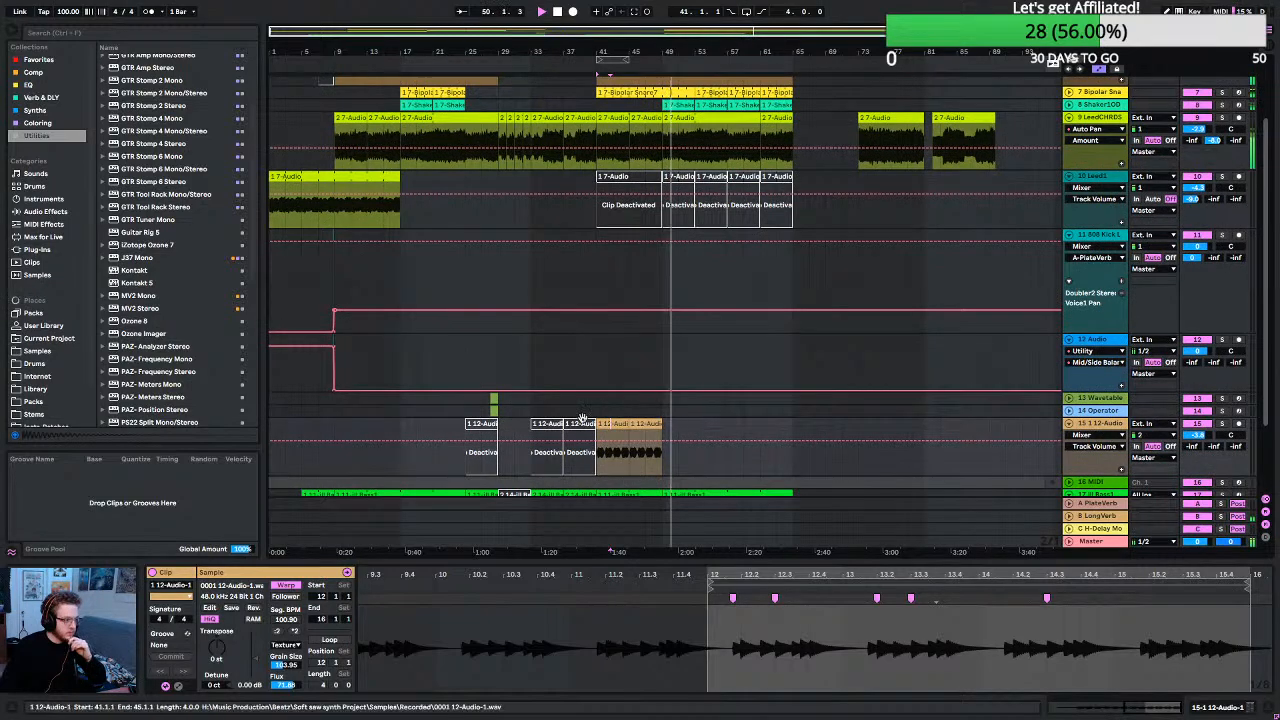
left_click_drag(493, 411, 657, 412)
left_click(708, 434)
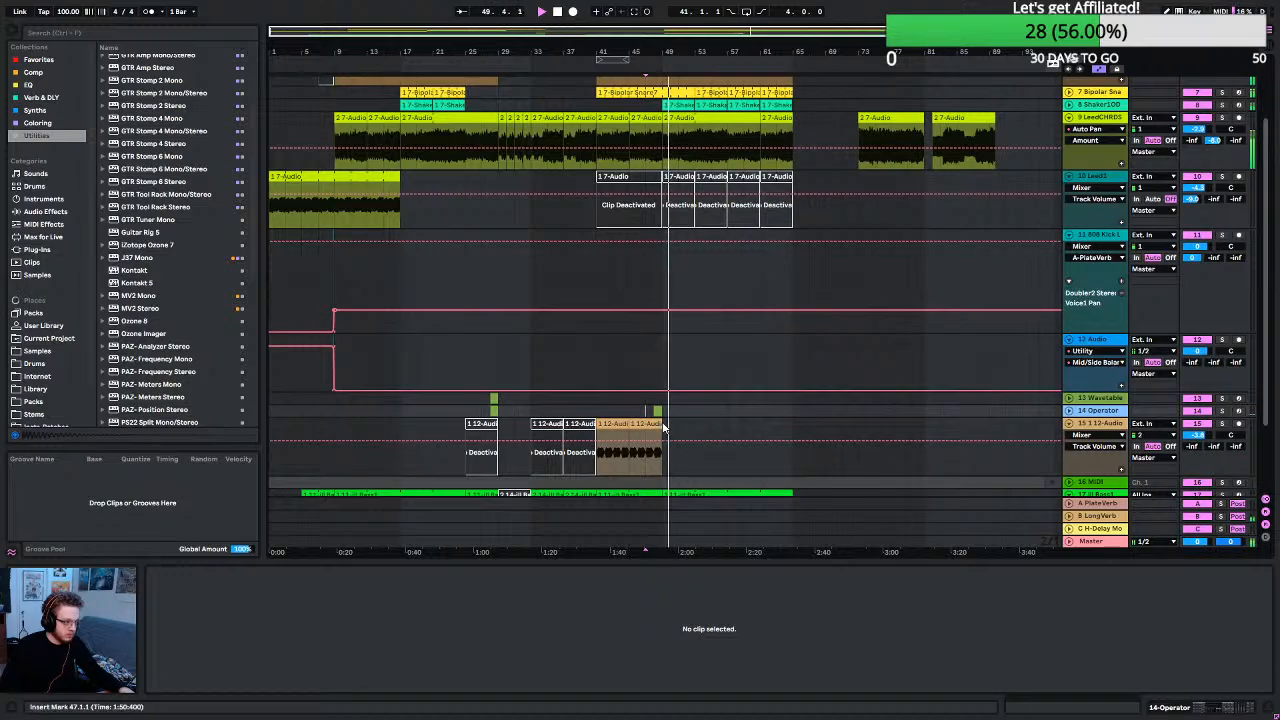
left_click(1069, 411)
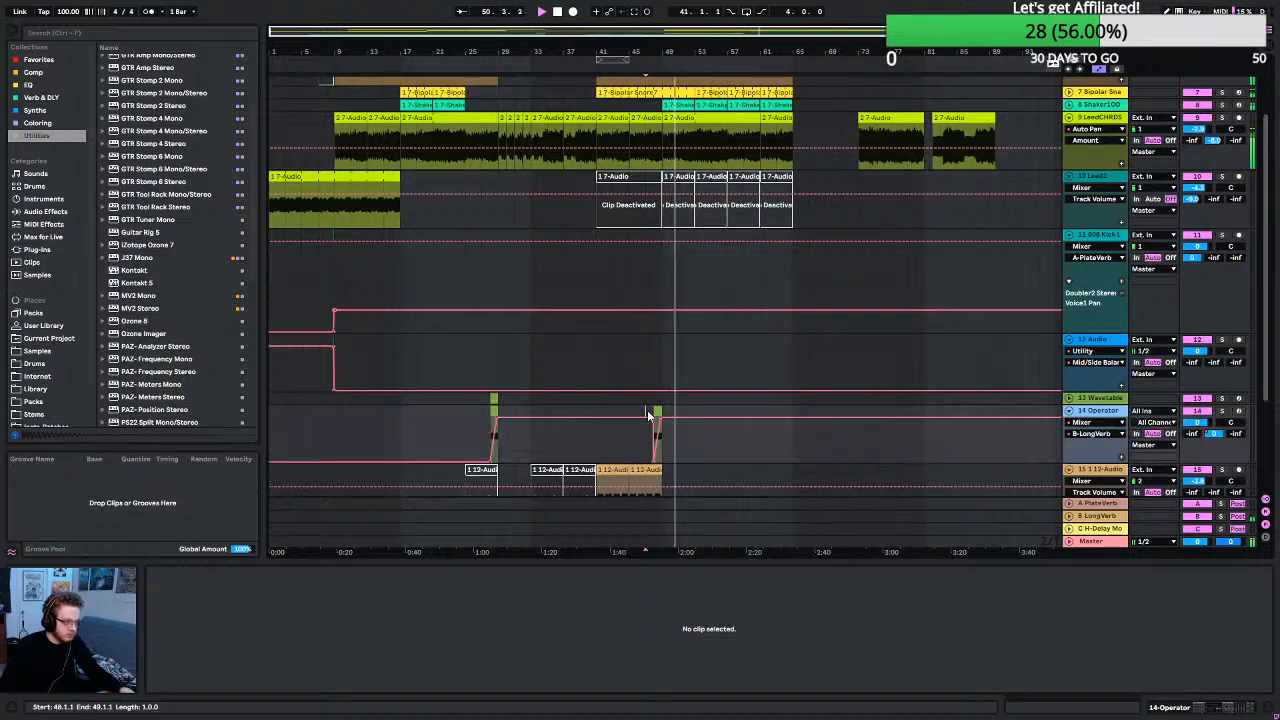
Try bending the LongVerb send automation ramp at bar 48 into a curve and compare it with the ramp at bar 28.
scroll(654, 410, "down", 2)
scroll(654, 409, "up", 5)
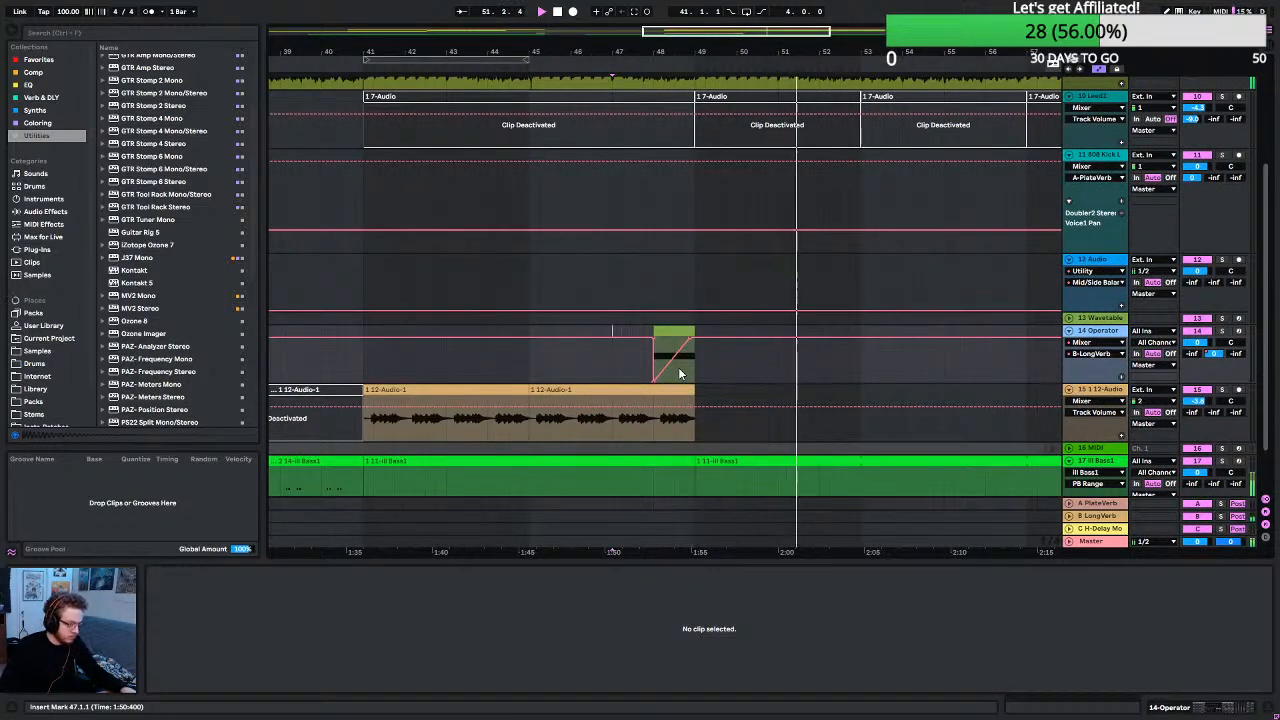
left_click_drag(680, 371, 680, 386)
scroll(536, 362, "left", 10)
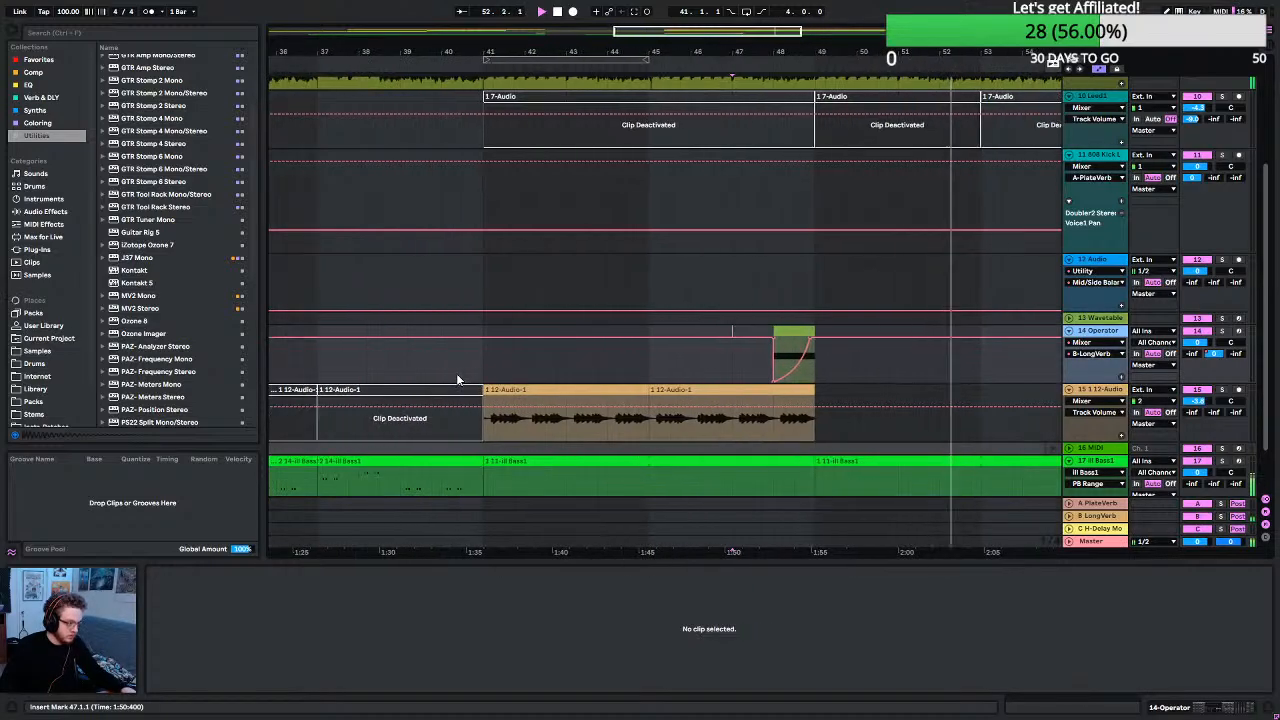
scroll(334, 364, "left", 3)
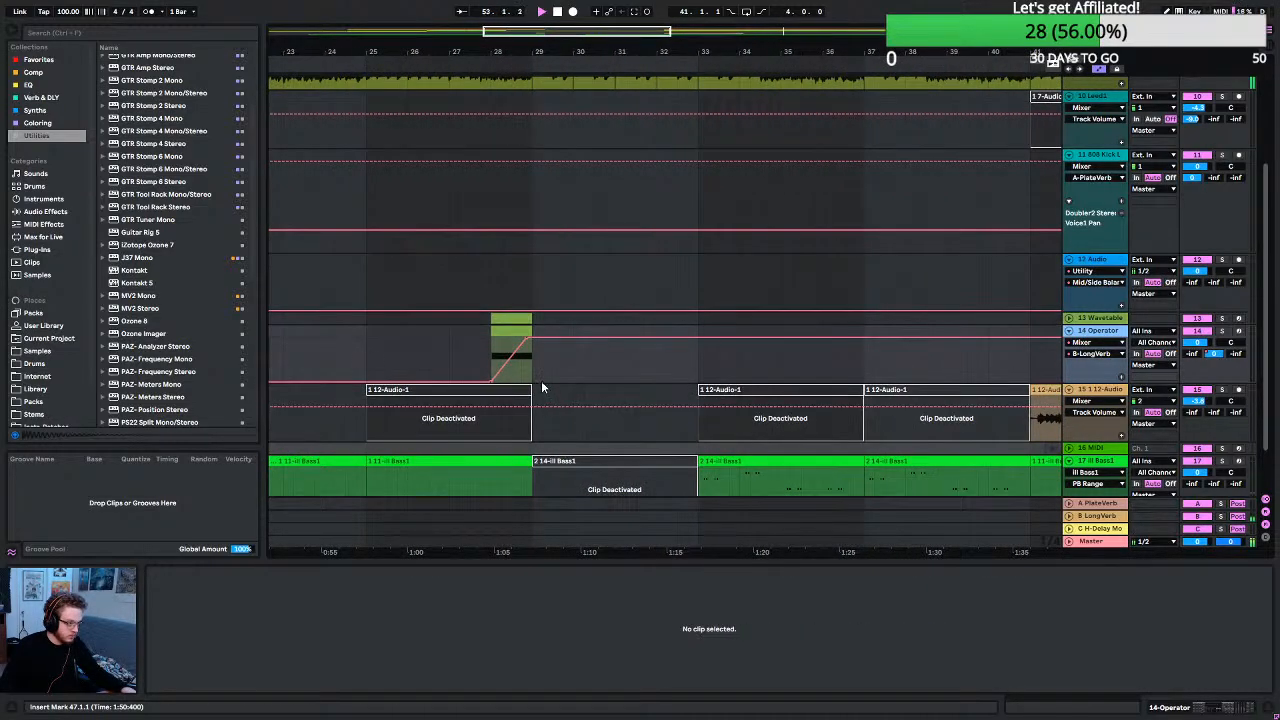
scroll(542, 388, "right", 3)
scroll(930, 376, "right", 3)
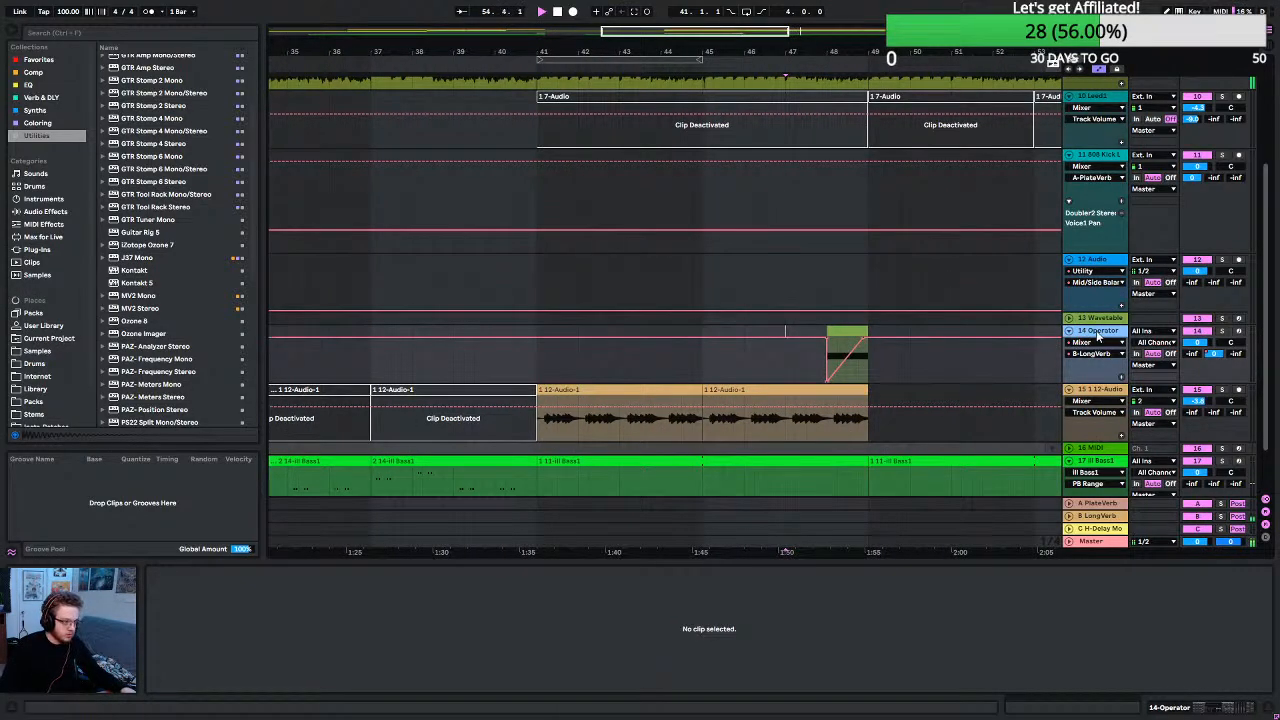
Show the Operator device, try oscillator A envelope attacks up to 20 s during playback, and set the attack to 0 ms.
left_click(1184, 707)
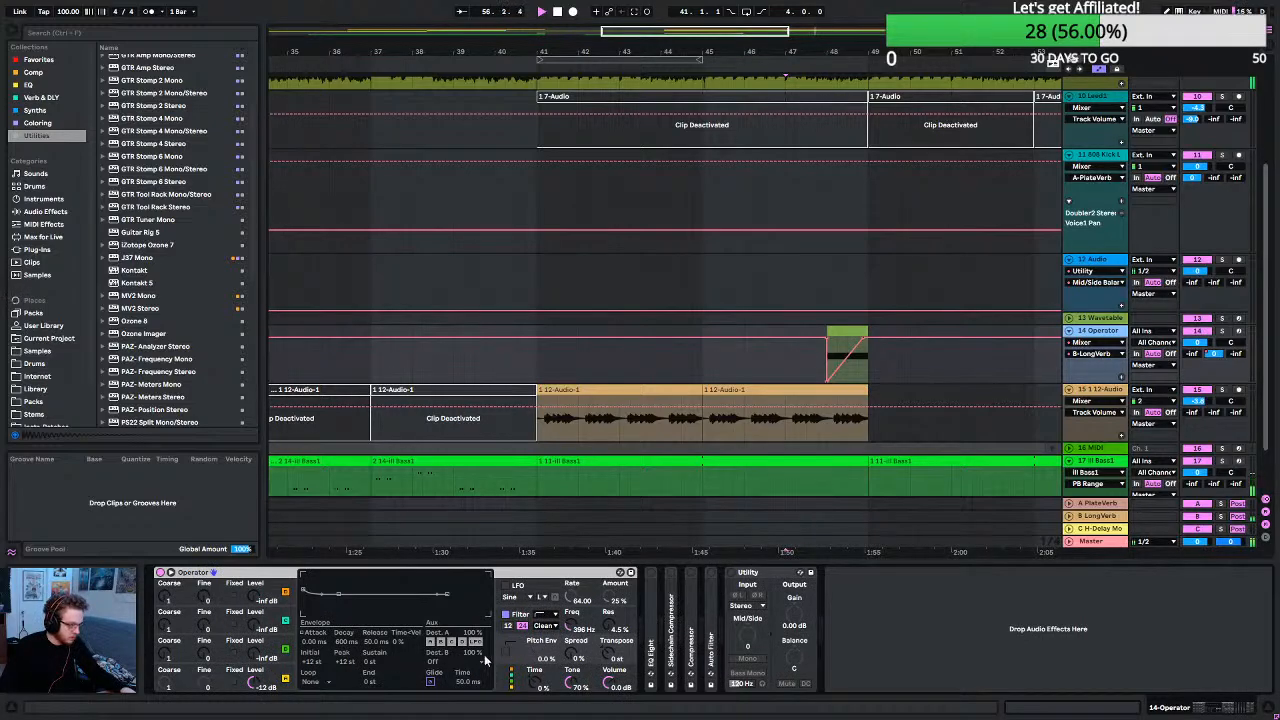
left_click(222, 679)
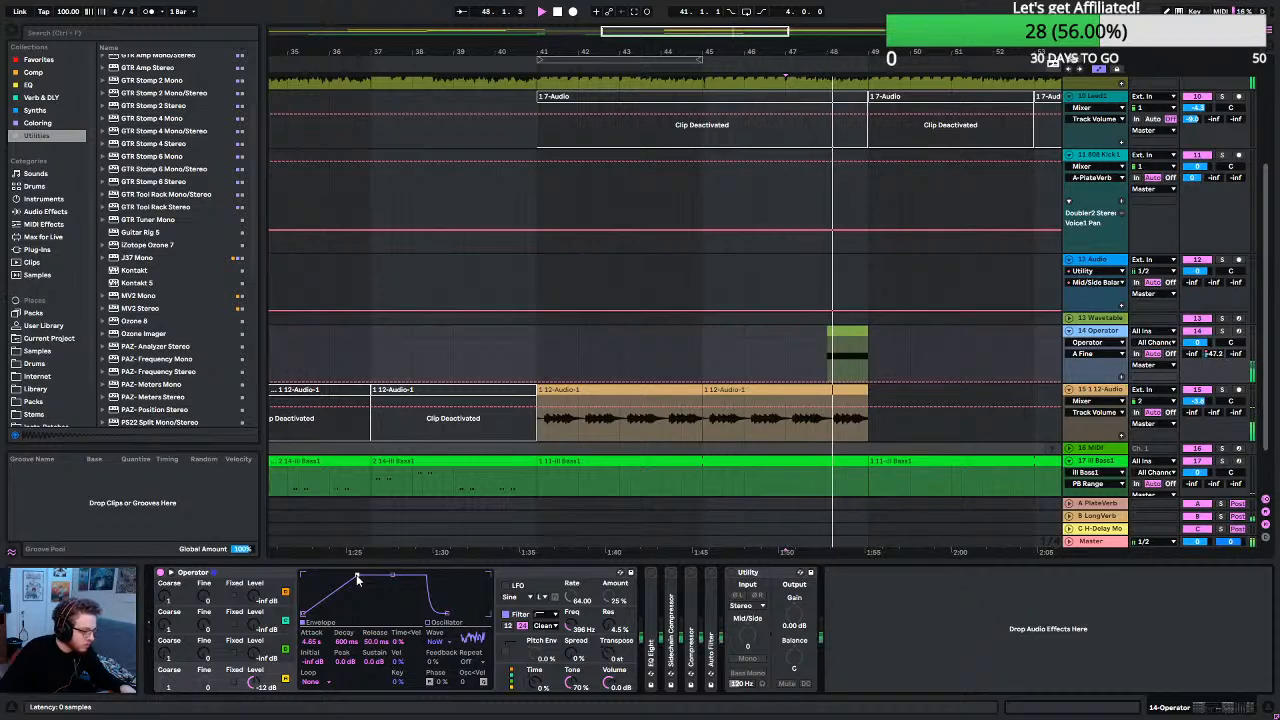
left_click_drag(357, 576, 364, 575)
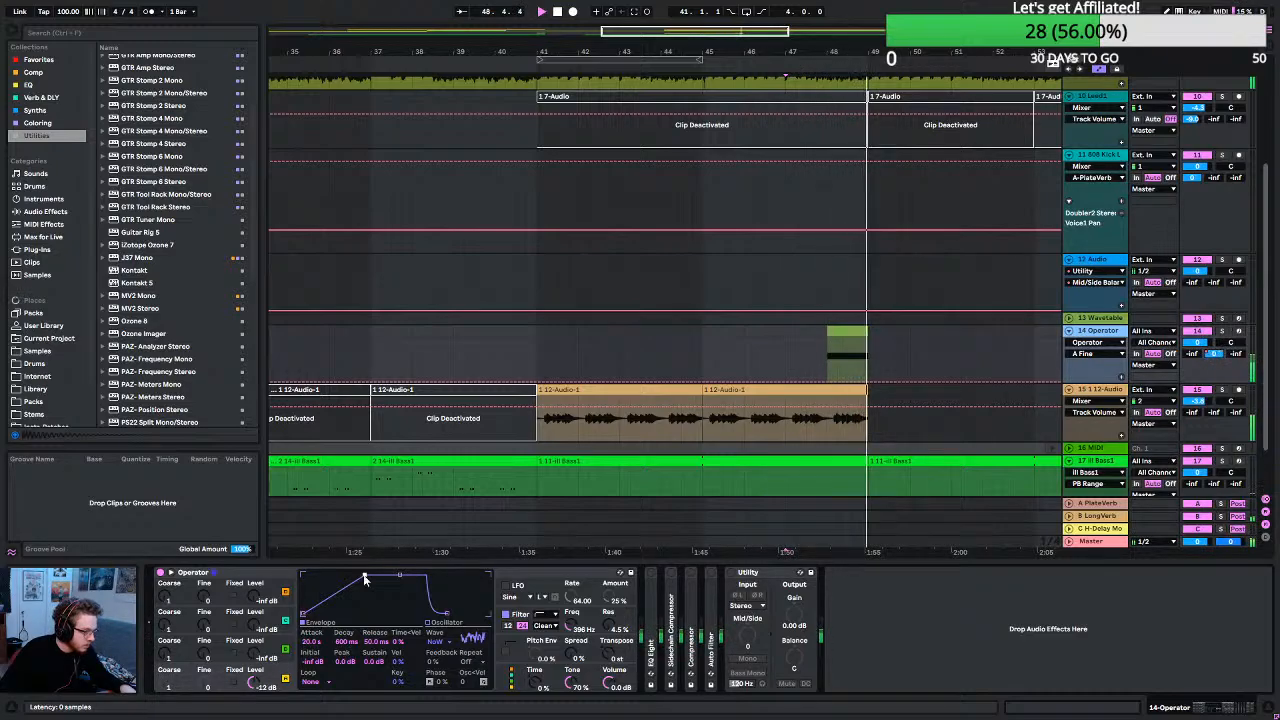
left_click_drag(365, 577, 306, 576)
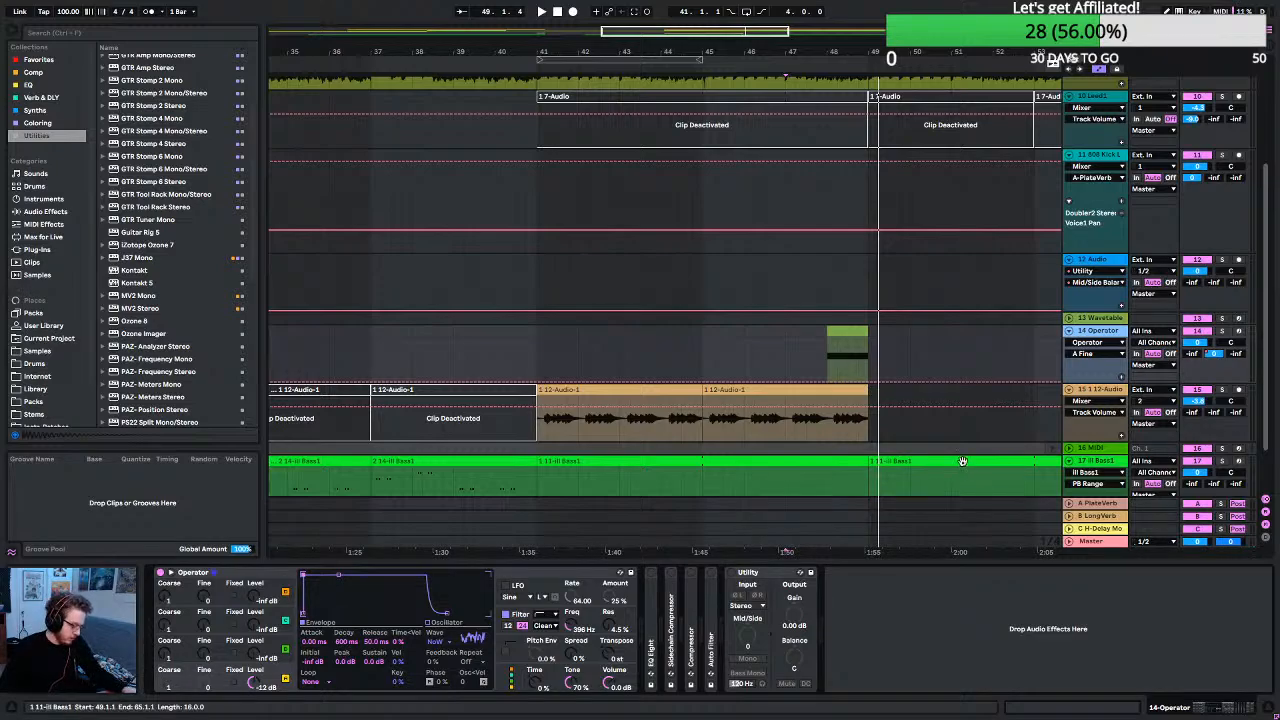
Audition the original Operator clip from bar 28.
scroll(873, 453, "left", 8)
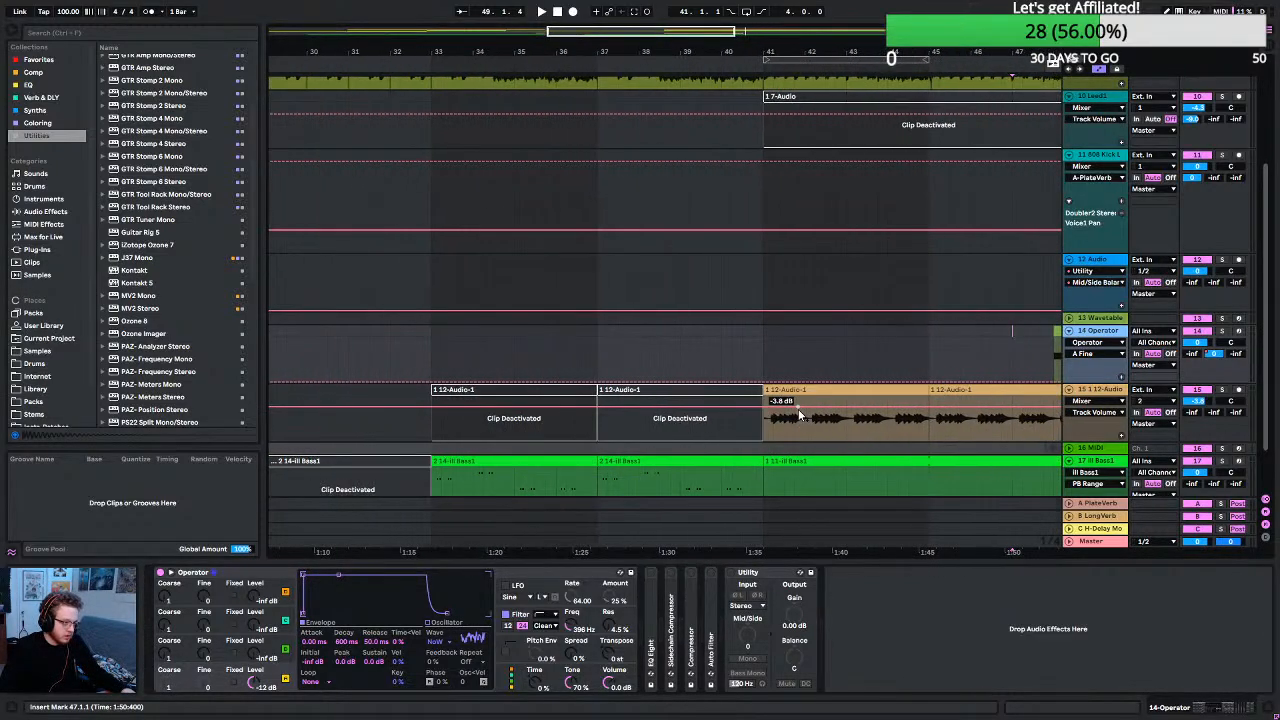
scroll(790, 414, "left", 8)
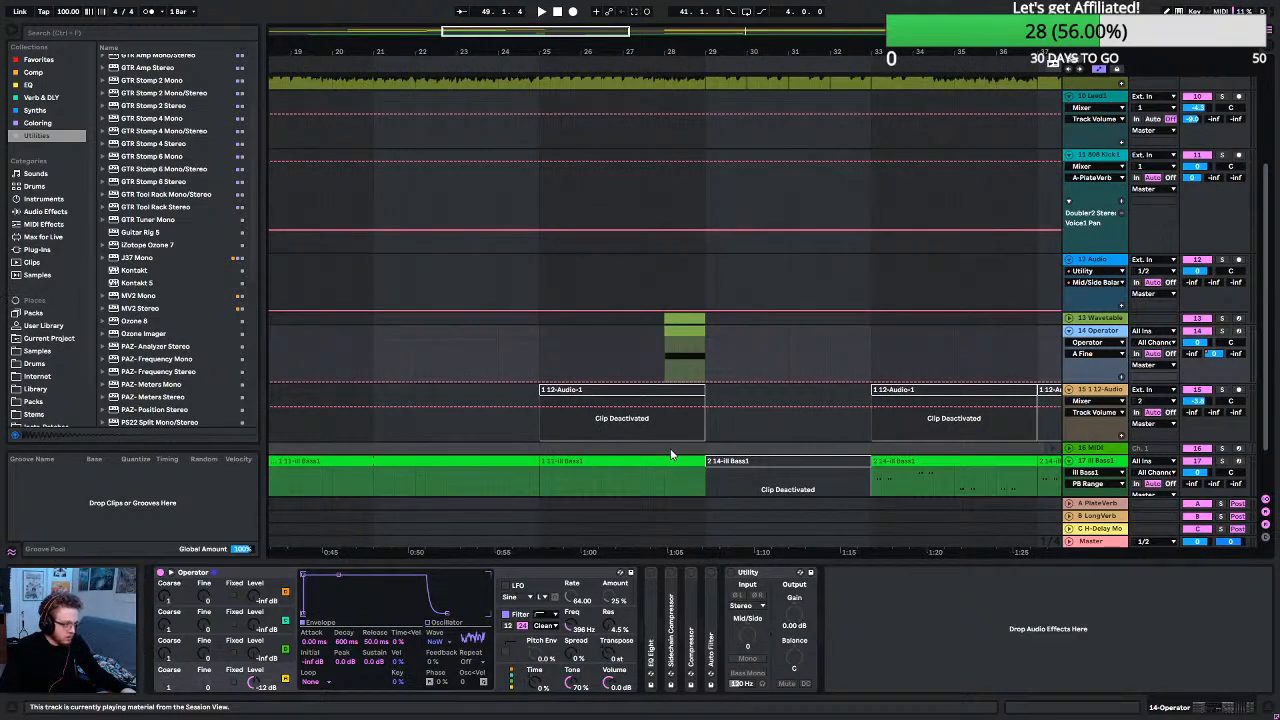
scroll(770, 360, "right", 3)
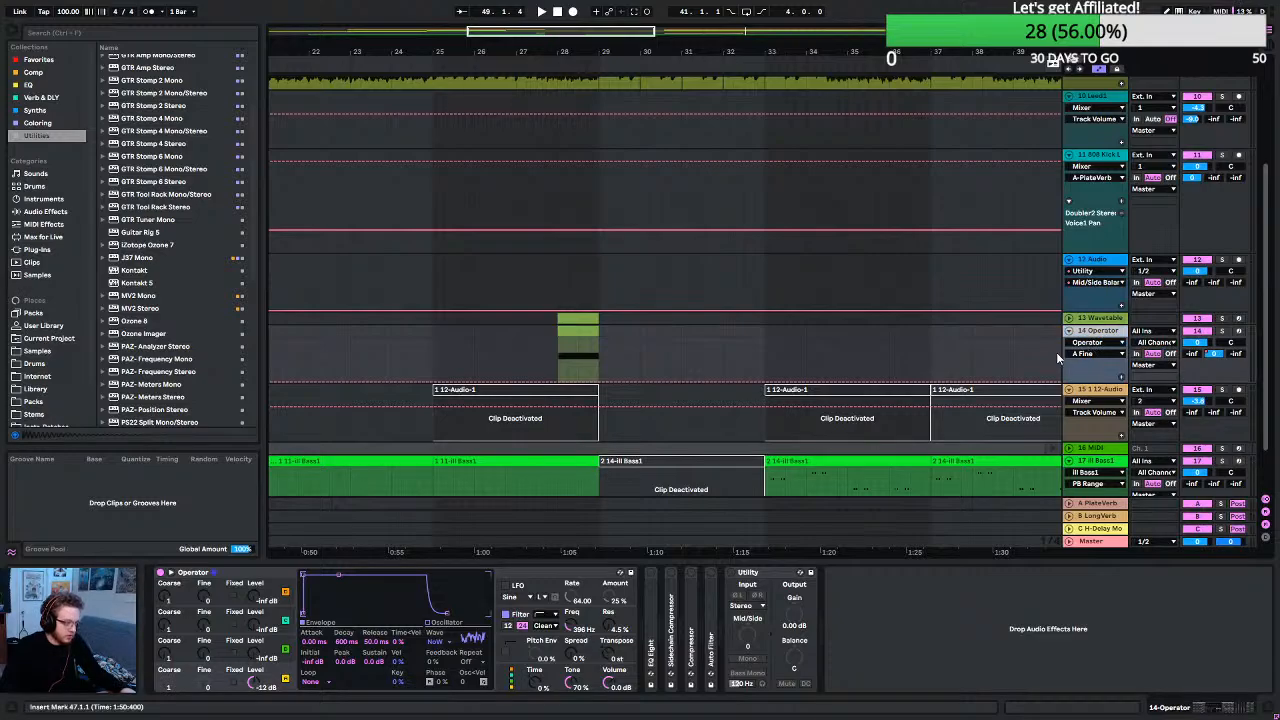
left_click(558, 364)
key("space")
key("space")
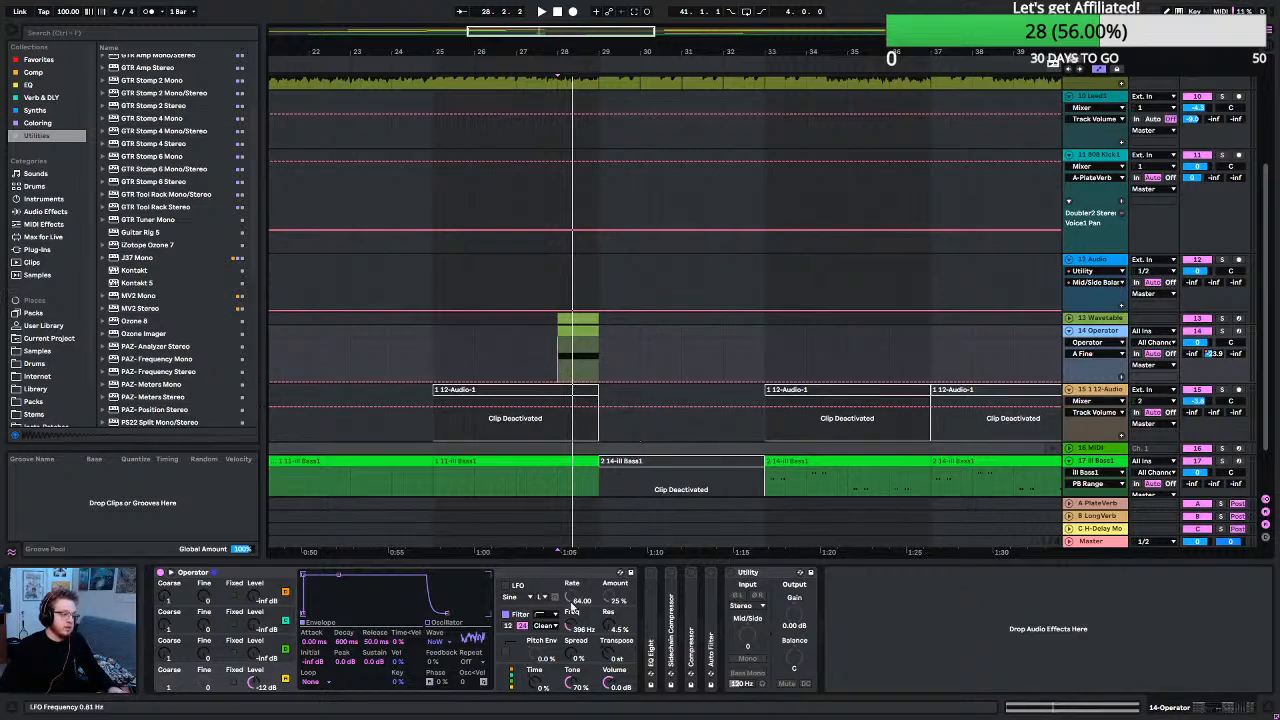
Automate Operator's Volume with a curved fade-in across the bar 28 clip and audition it from bar 27.
left_click(262, 681)
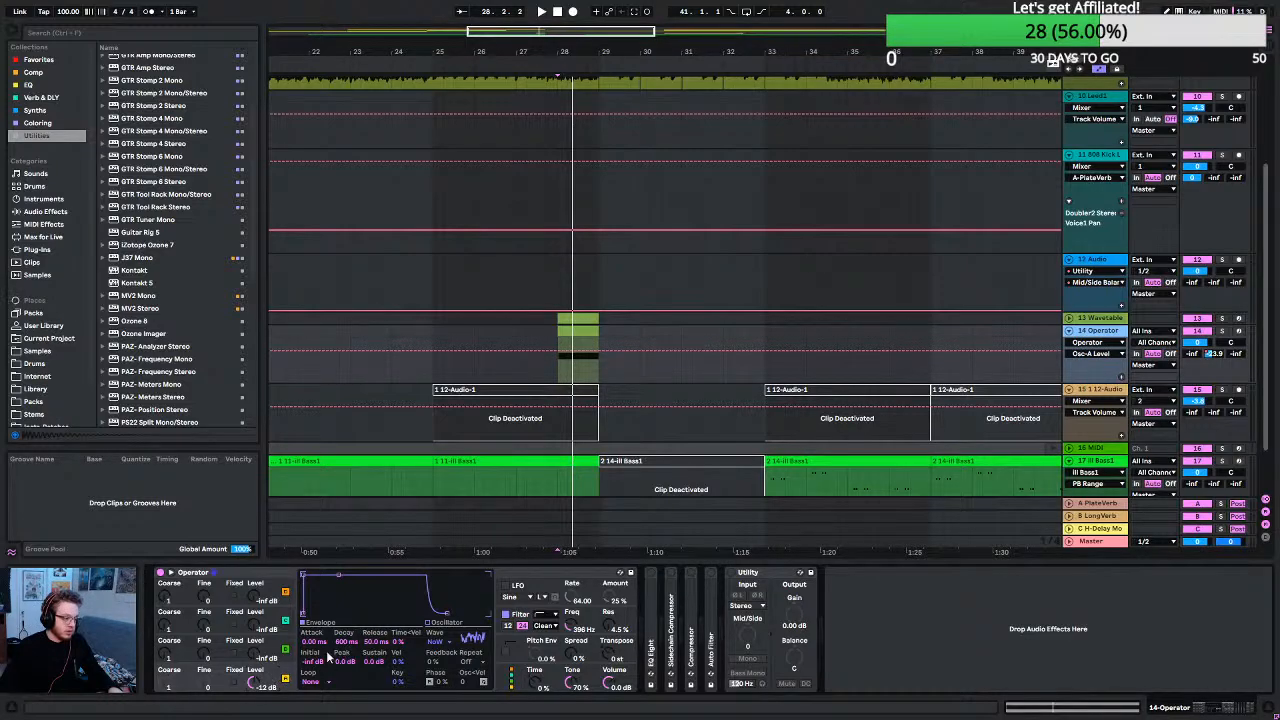
right_click(613, 688)
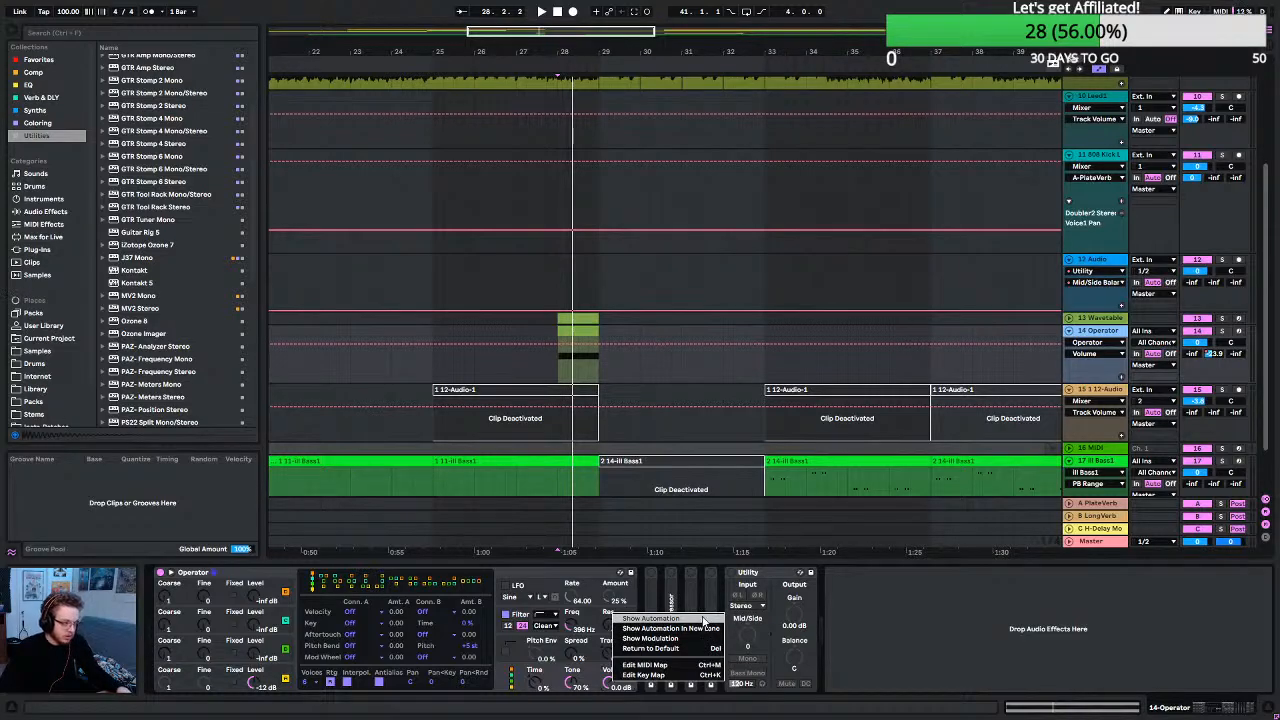
left_click(698, 620)
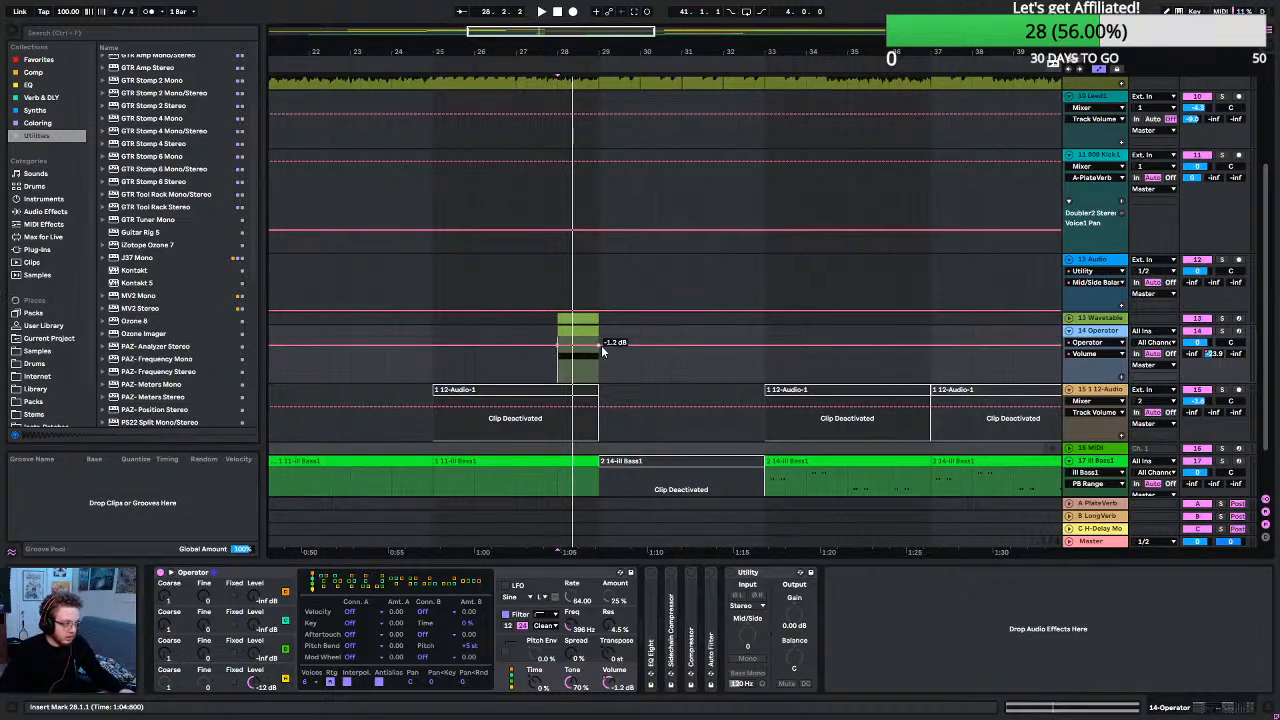
left_click_drag(599, 344, 563, 381)
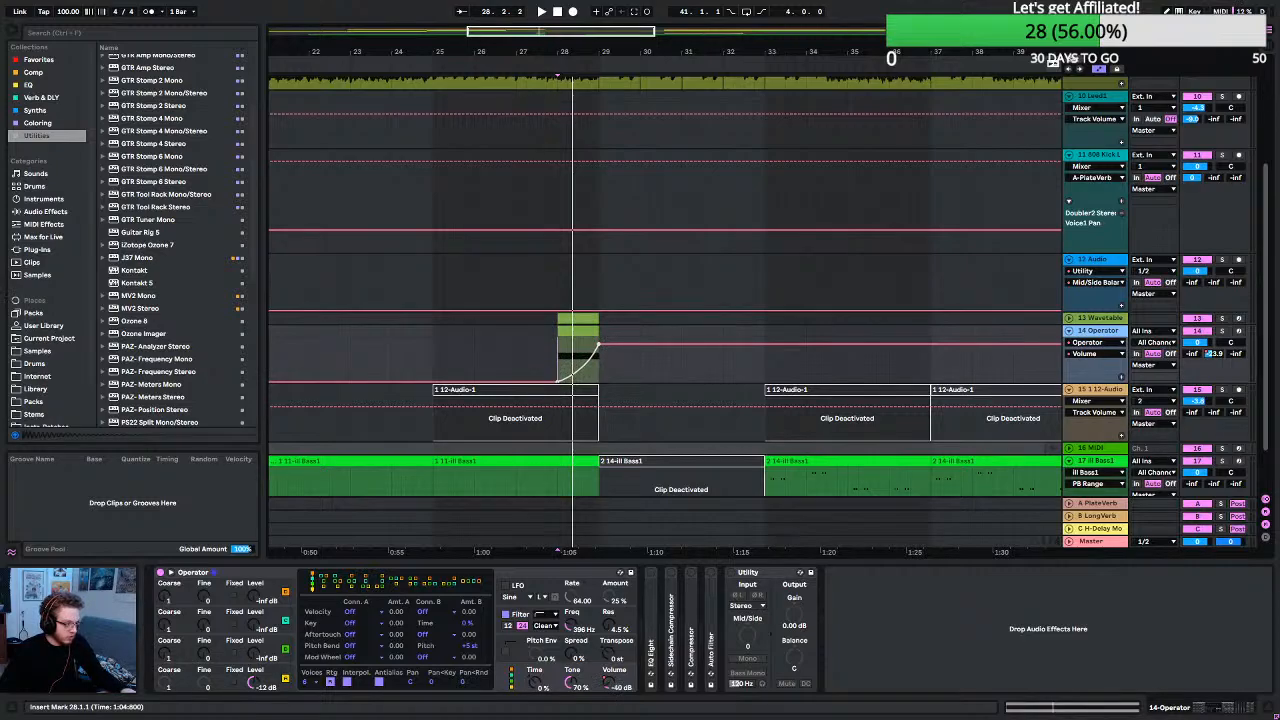
left_click(516, 363)
key("space")
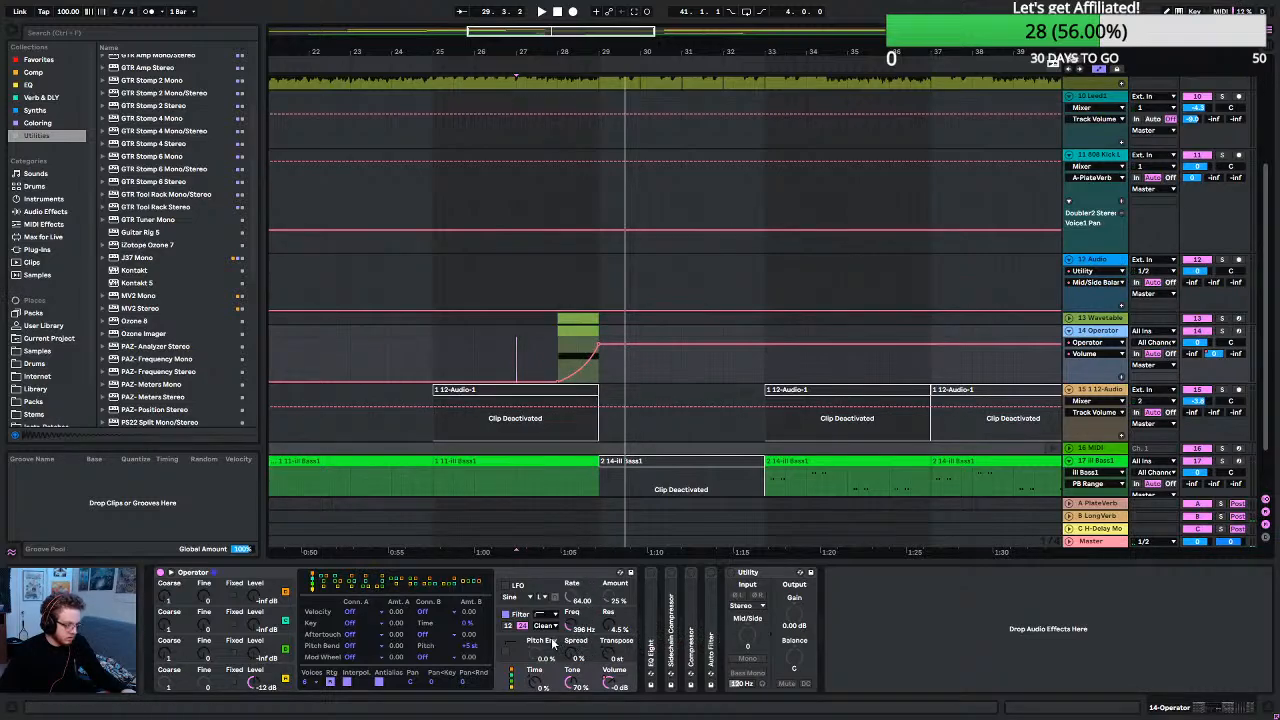
key("space")
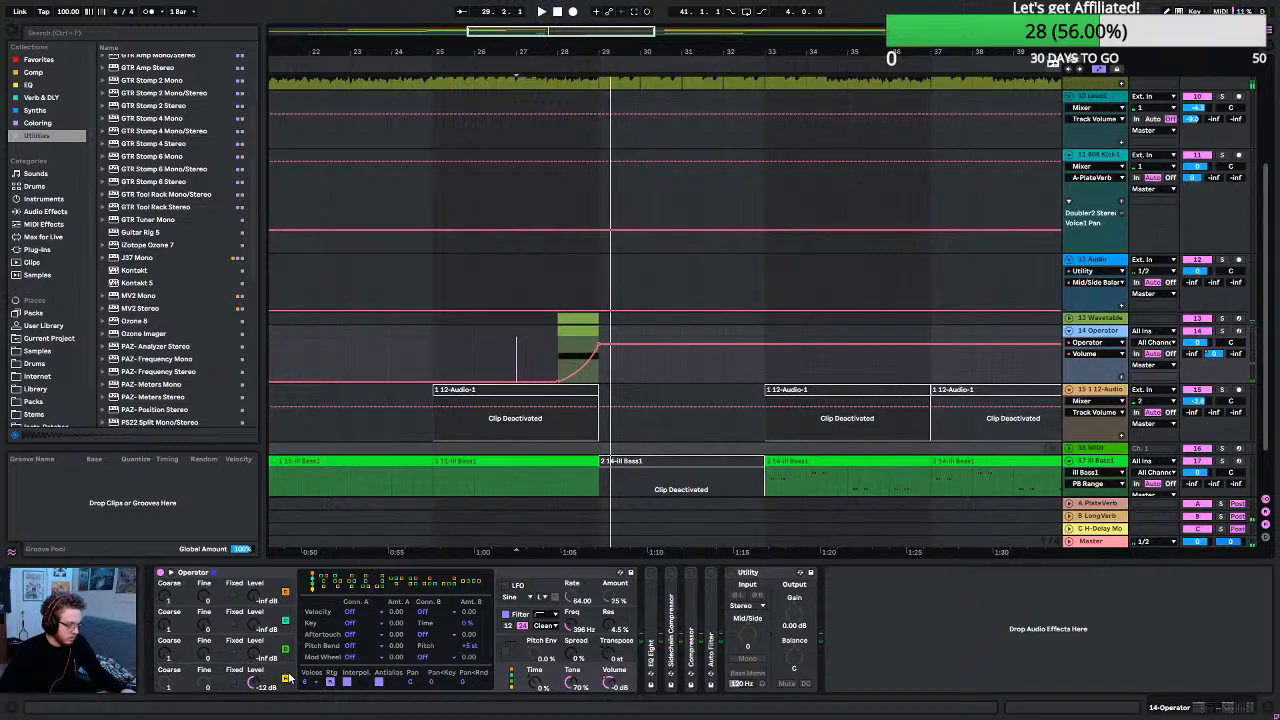
Set oscillator A's envelope to a -14 dB peak, -8.3 dB sustain and 566 ms decay, and restart playback from bar 27.
left_click(275, 678)
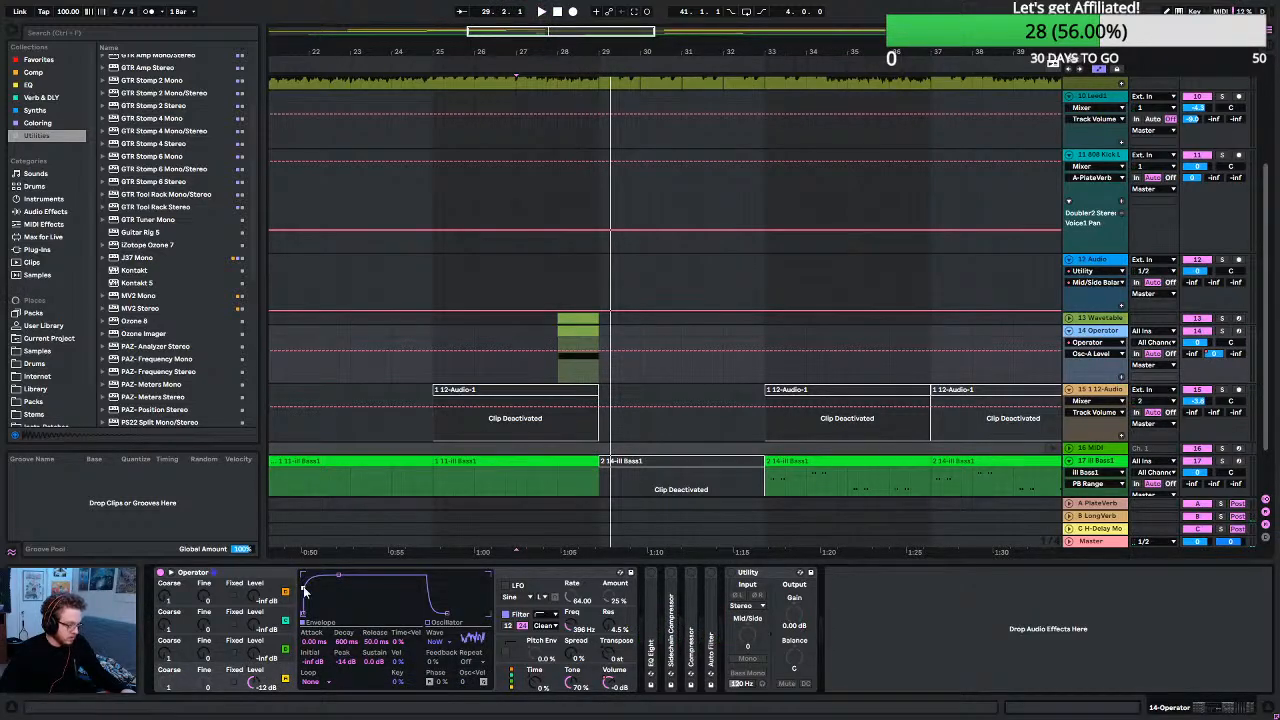
left_click_drag(338, 577, 338, 586)
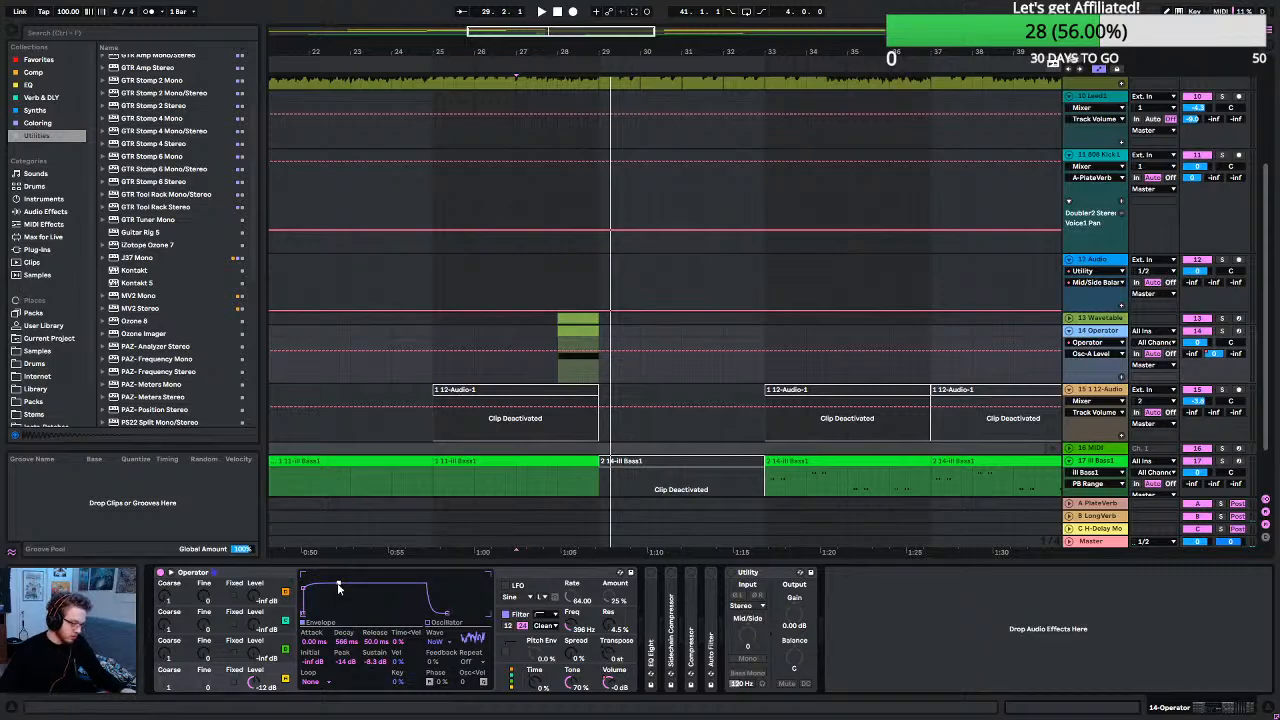
key("space")
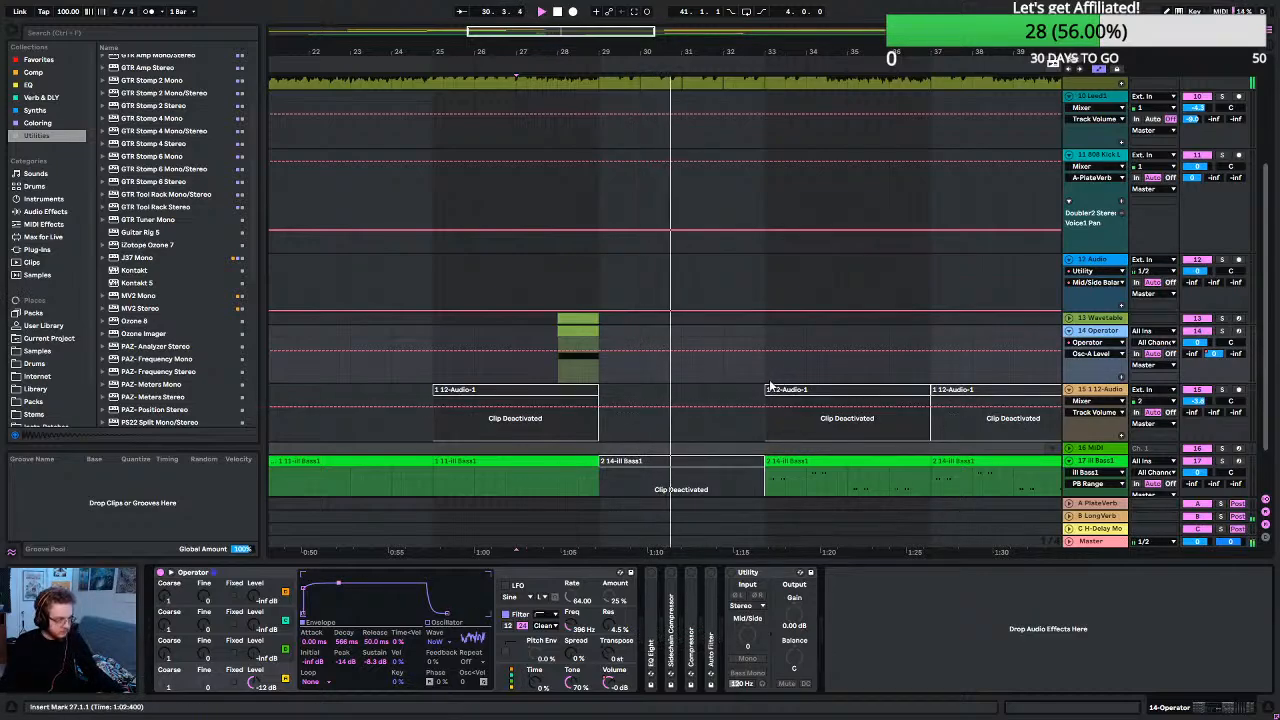
Draw a matching curved fade-in in Operator's Volume automation across the copied clip at bar 48 and stop playback.
scroll(693, 349, "right", 10)
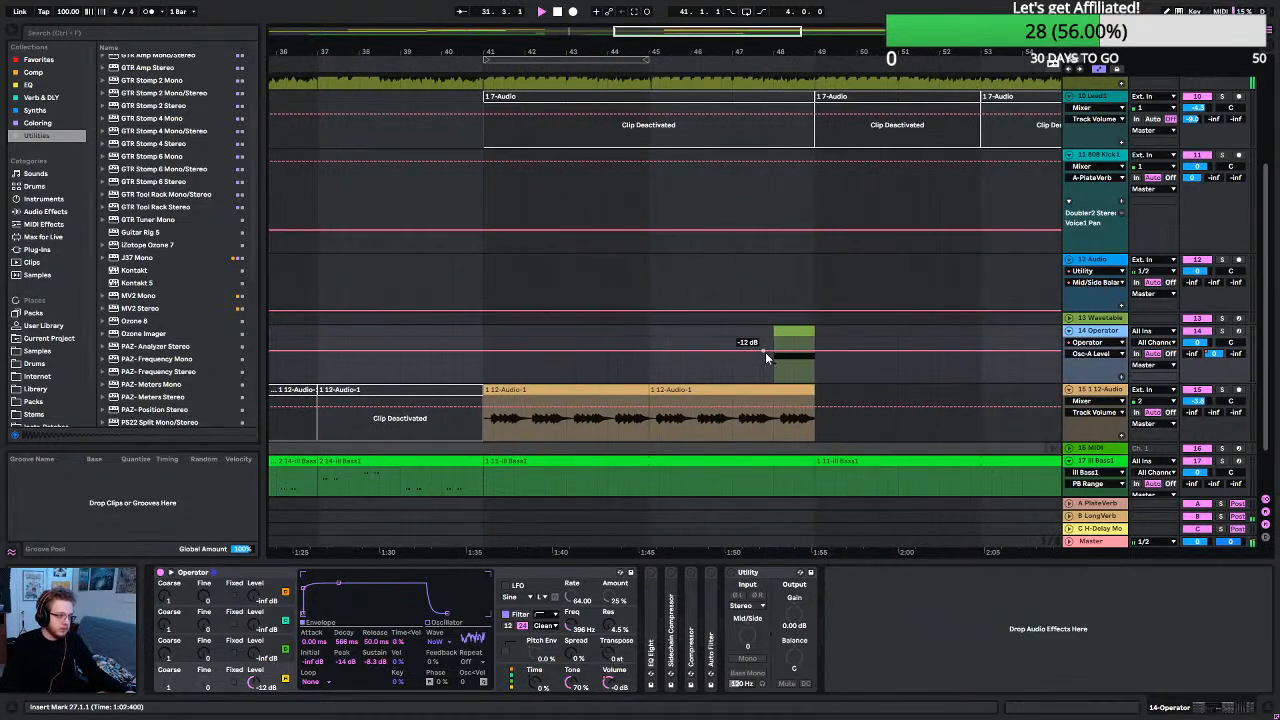
left_click(619, 685)
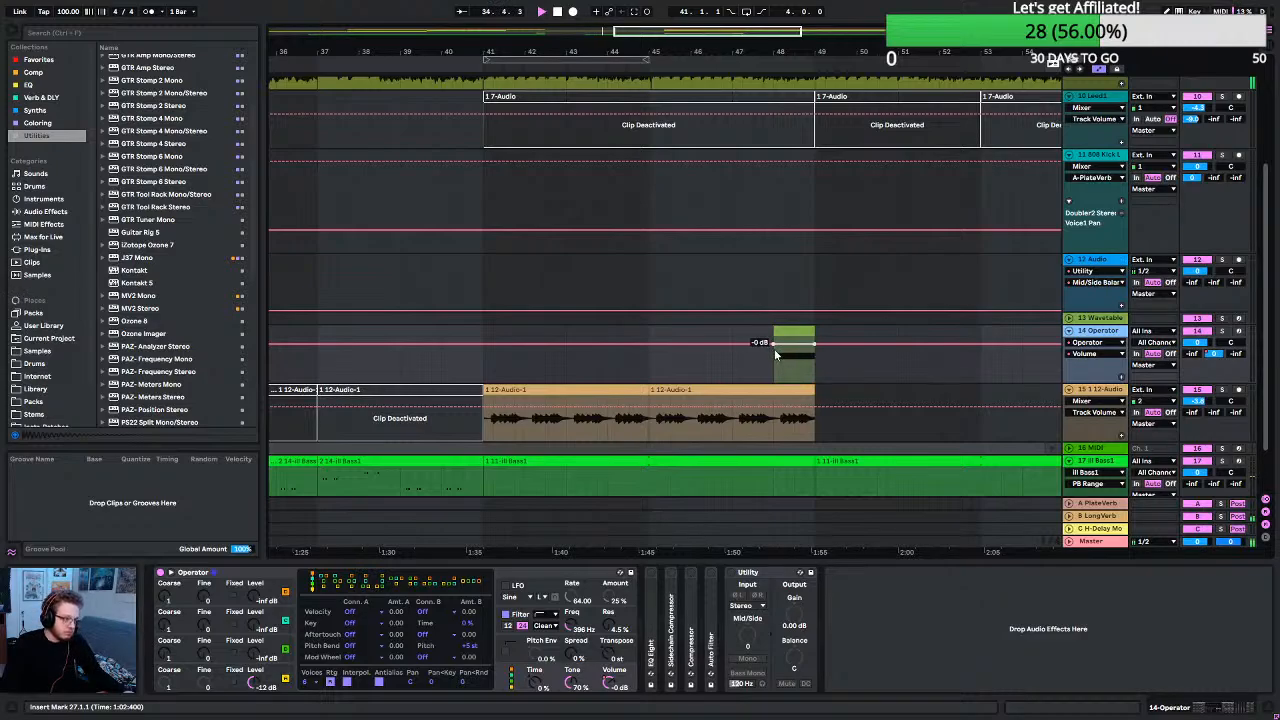
left_click_drag(774, 354, 774, 378)
key("ctrl+z")
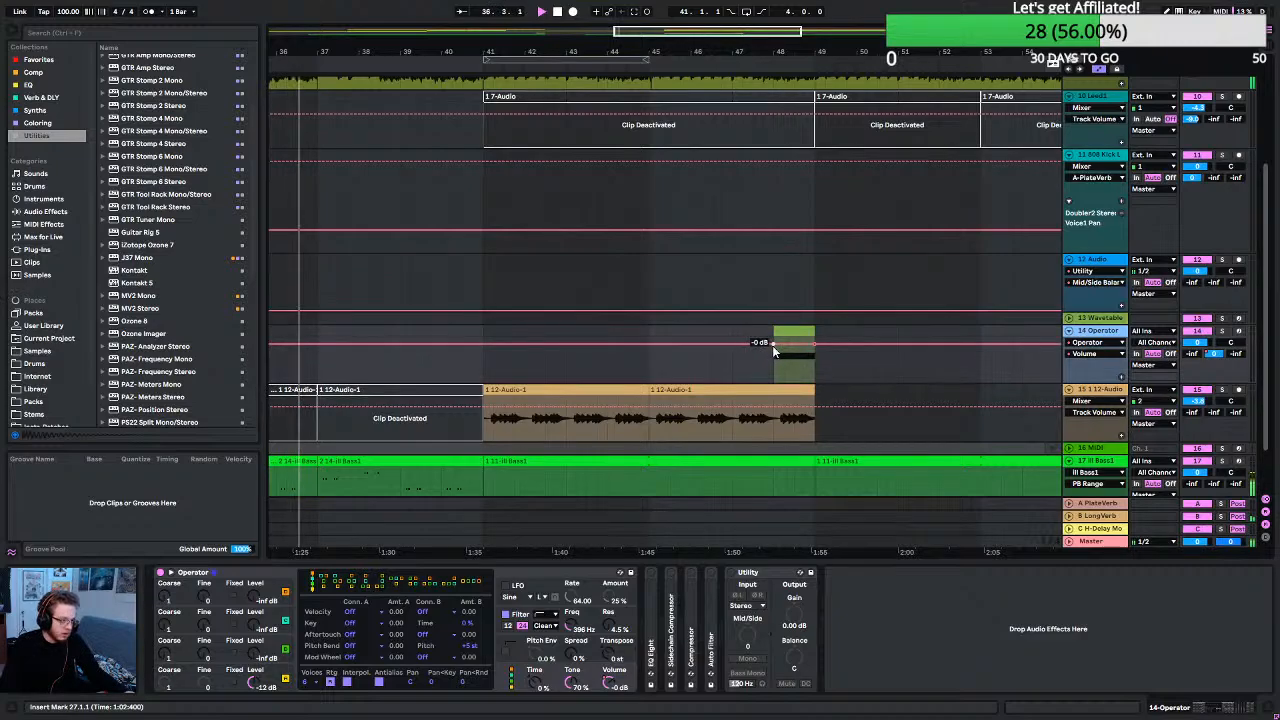
scroll(700, 365, "down", 5)
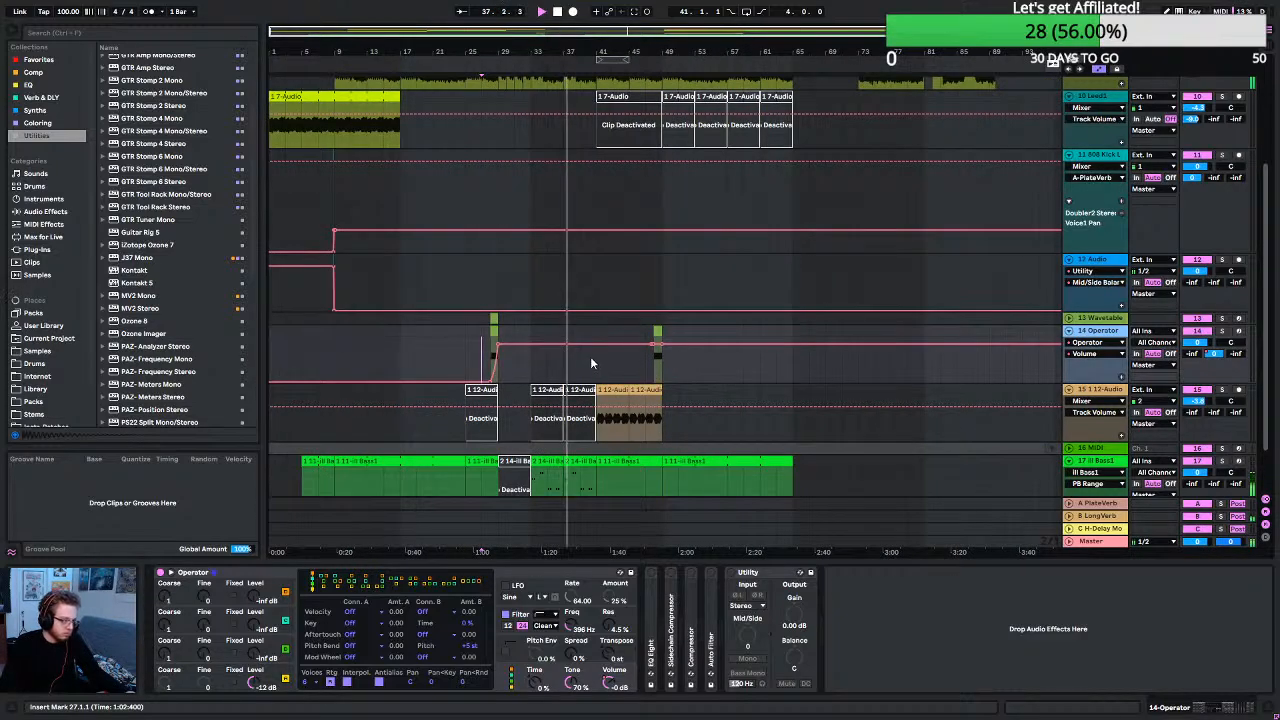
scroll(590, 356, "up", 5)
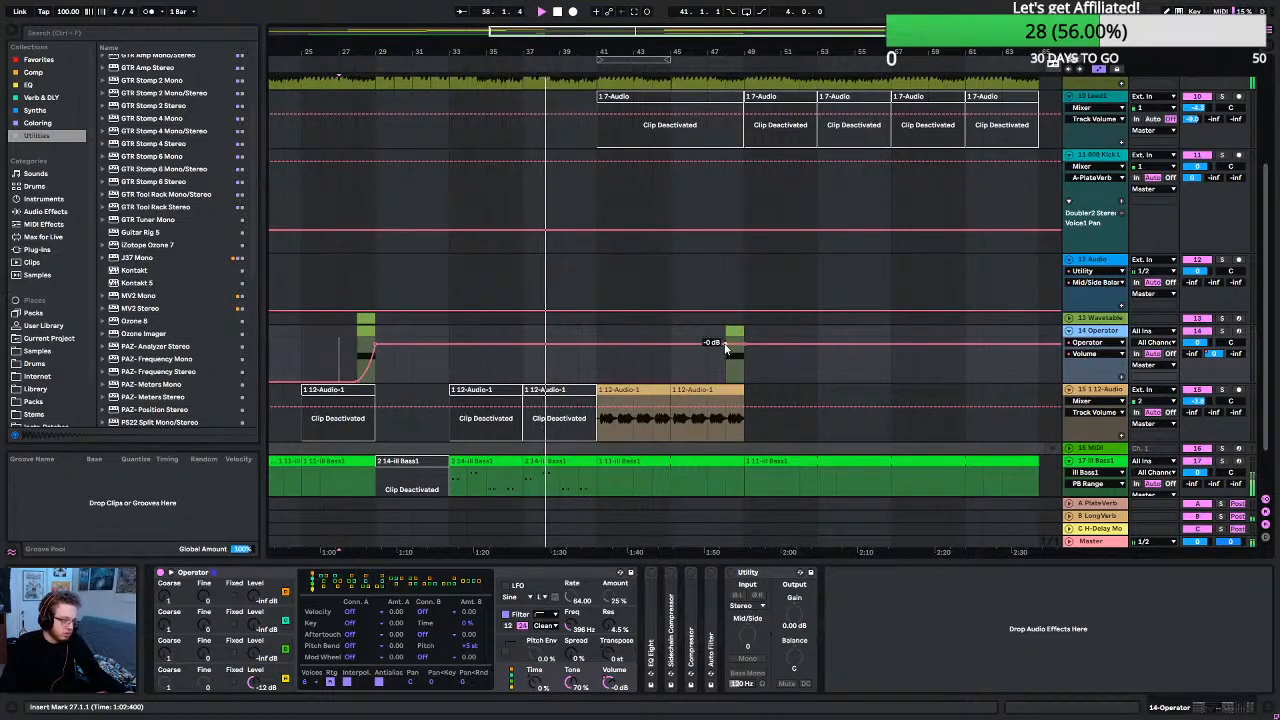
left_click_drag(725, 347, 737, 371)
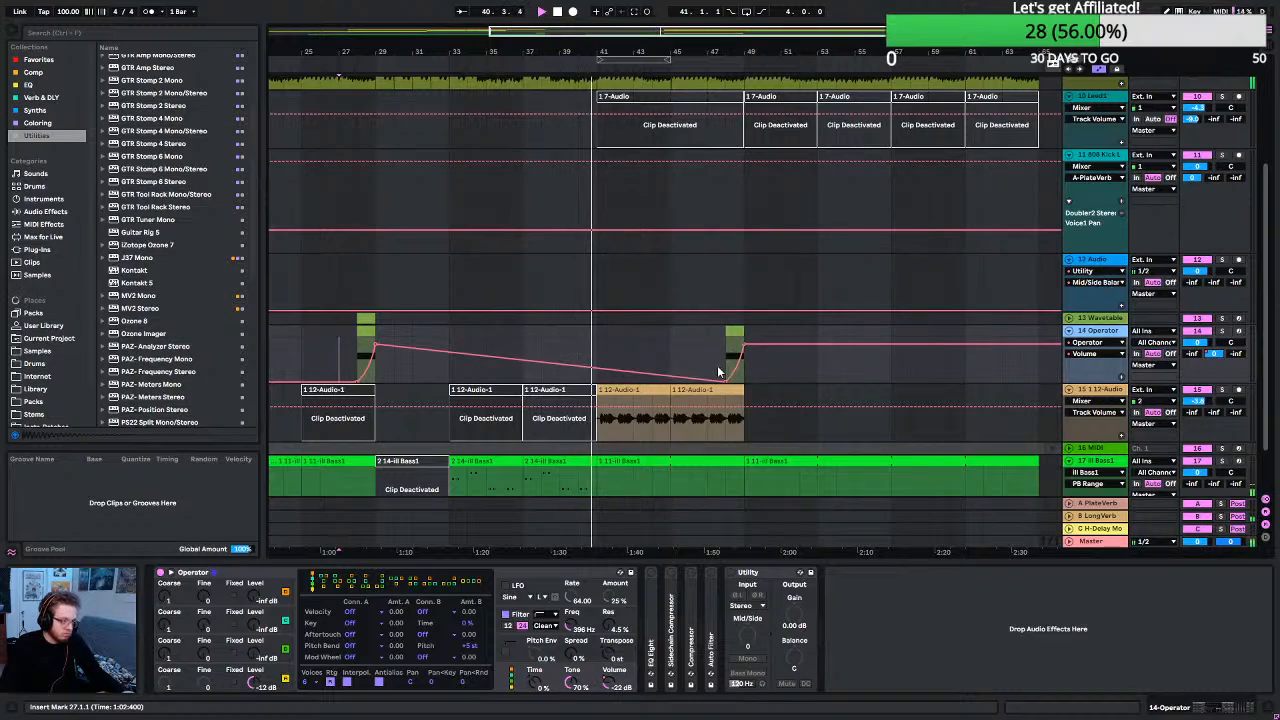
key("space")
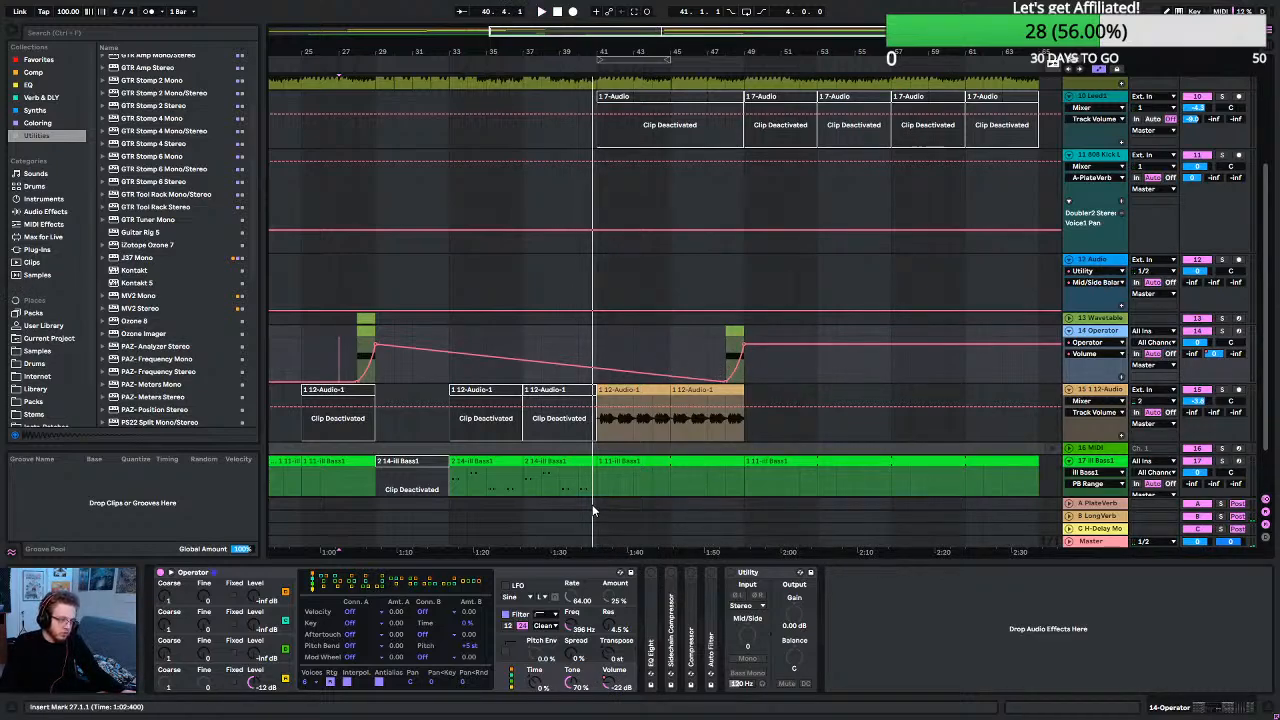
Place the insert marker at bar 56 on the Operator track and look over the tracks in the full arrangement.
key("super")
left_click(874, 380)
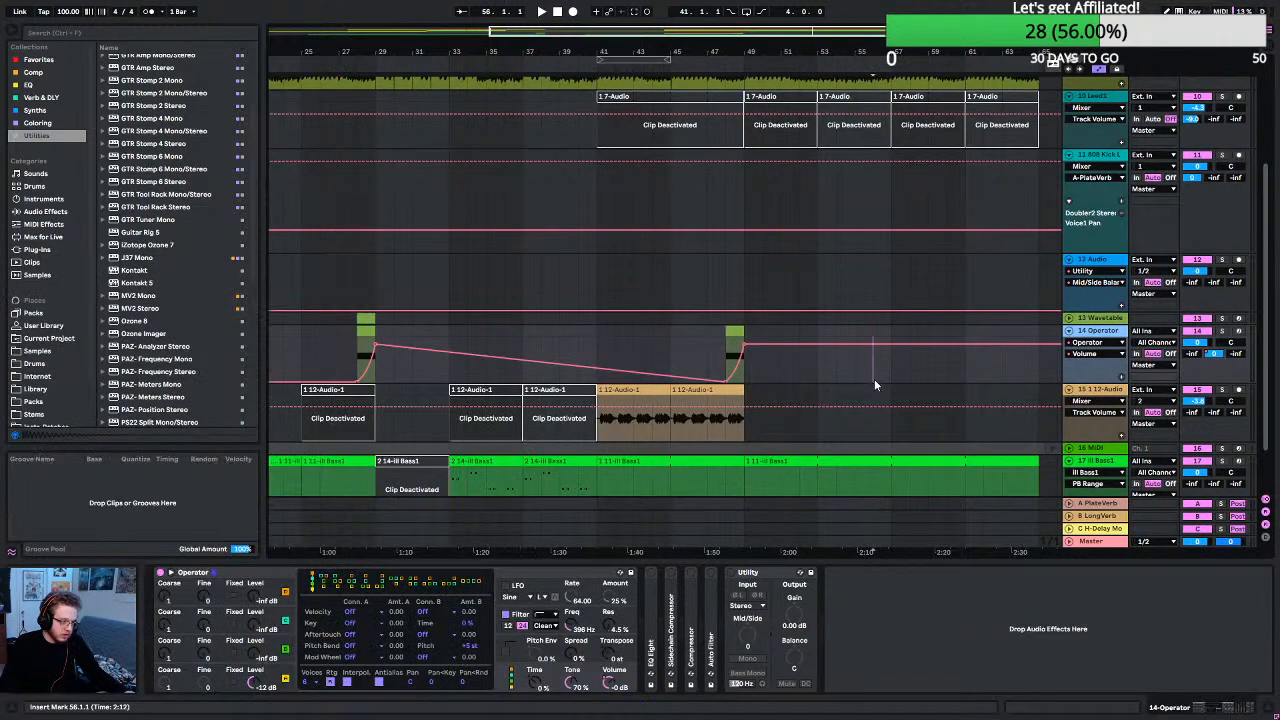
scroll(635, 395, "up", 5)
scroll(615, 396, "down", 8)
scroll(580, 413, "up", 2)
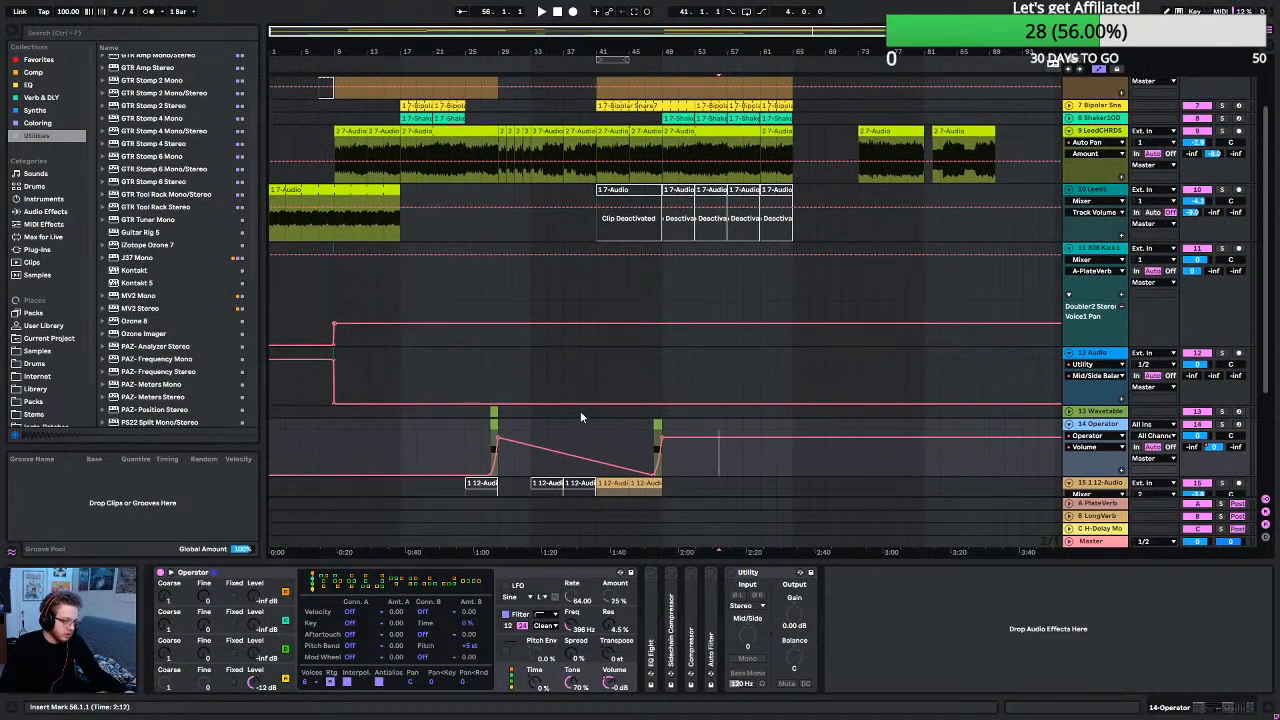
scroll(580, 411, "down", 4)
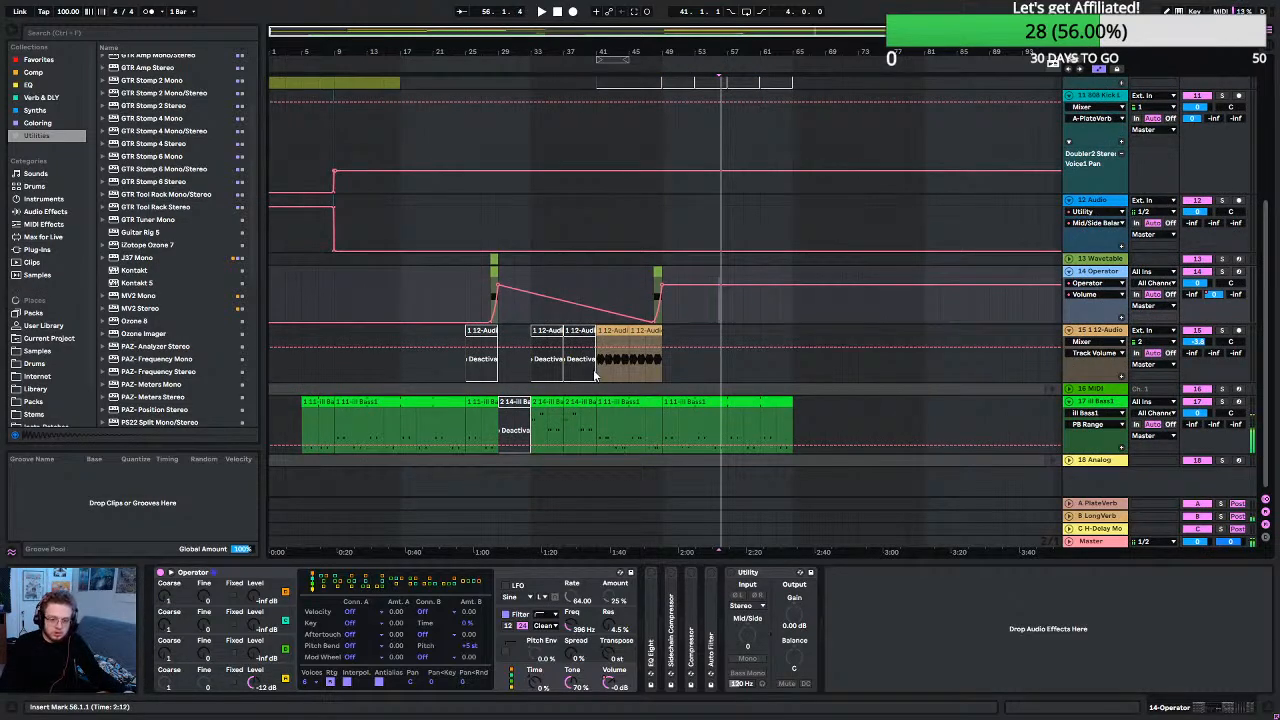
Play the arrangement from bar 39 and examine the clips around the transition into bar 41 across the tracks.
left_click(590, 373)
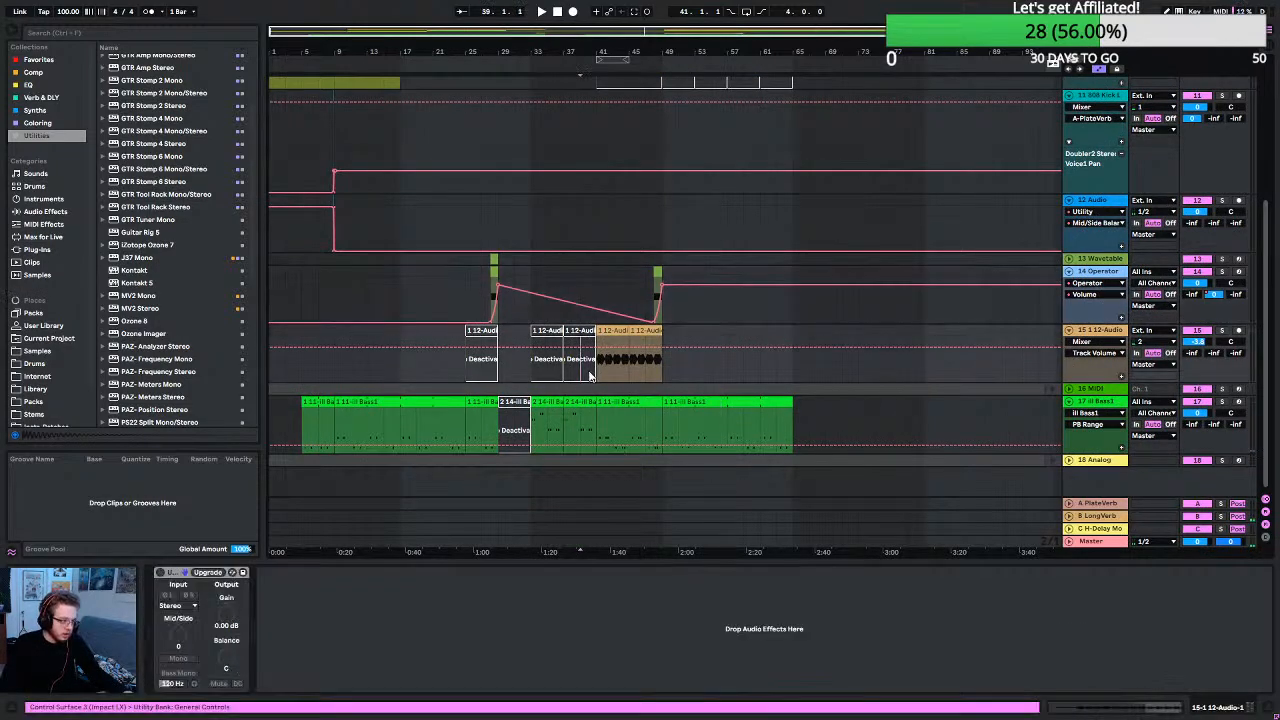
key("space")
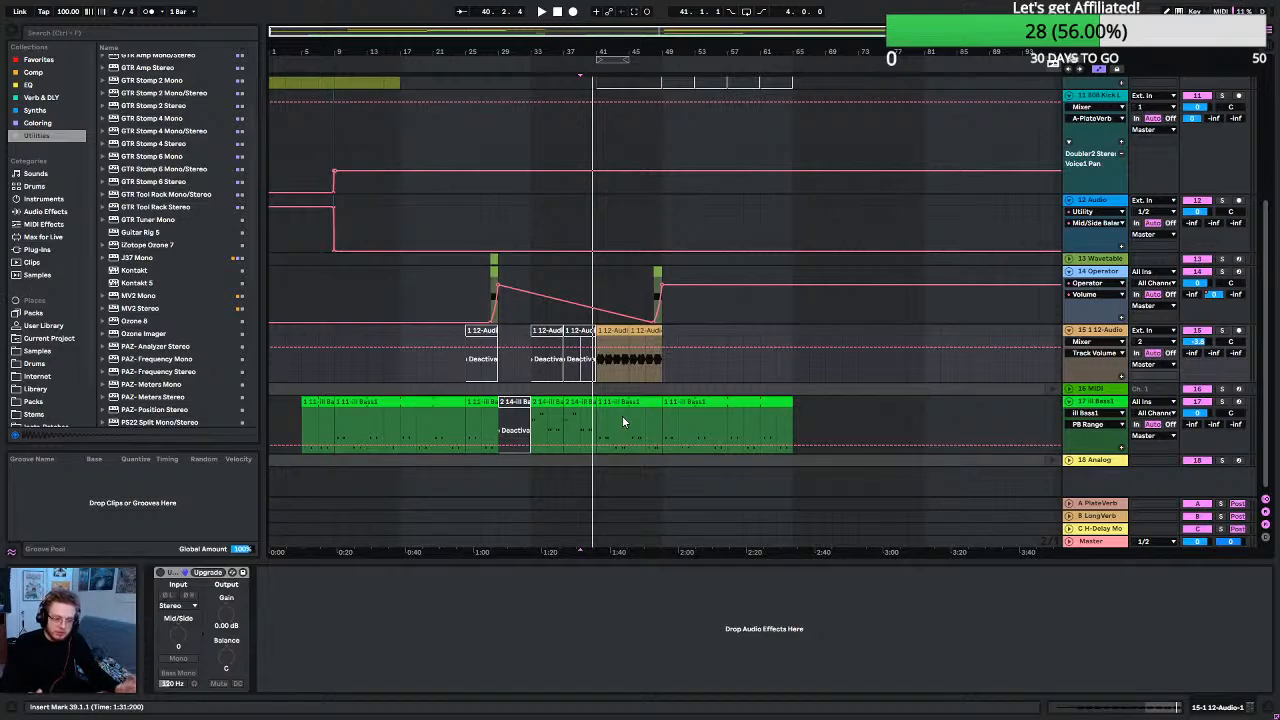
scroll(588, 437, "up", 3)
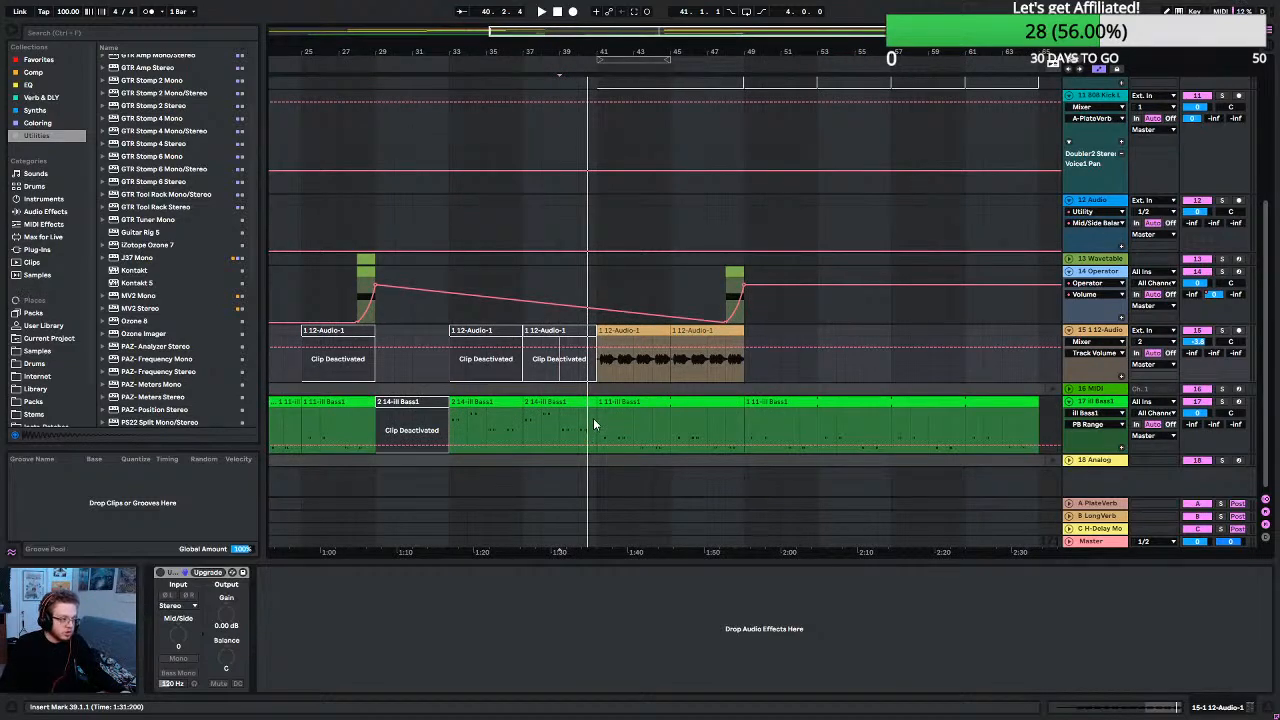
scroll(591, 420, "up", 4)
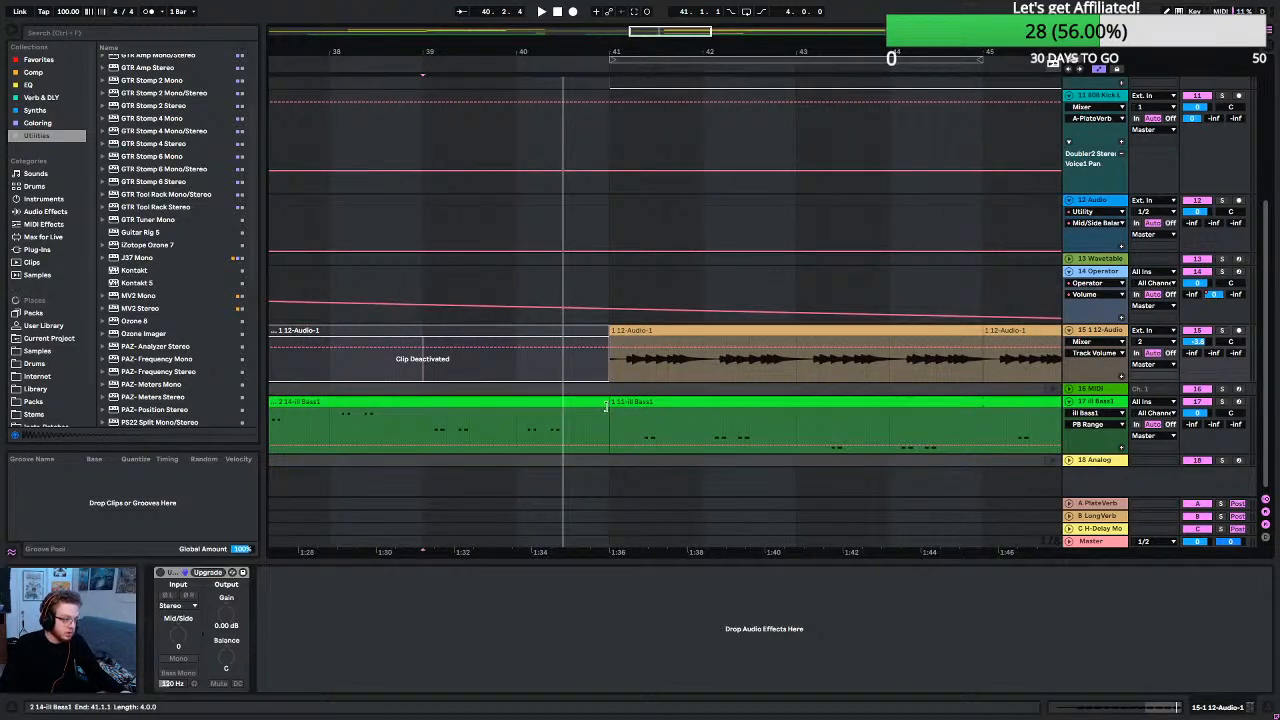
scroll(600, 390, "down", 8)
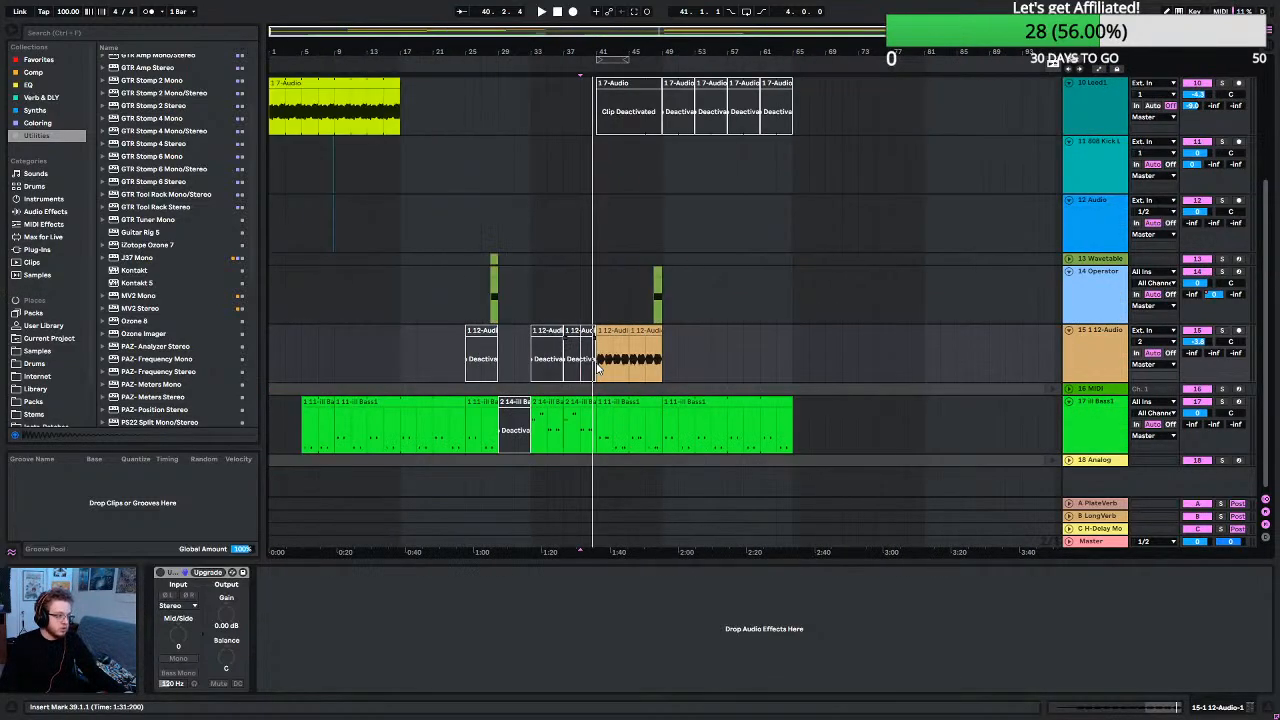
scroll(600, 380, "up", 5)
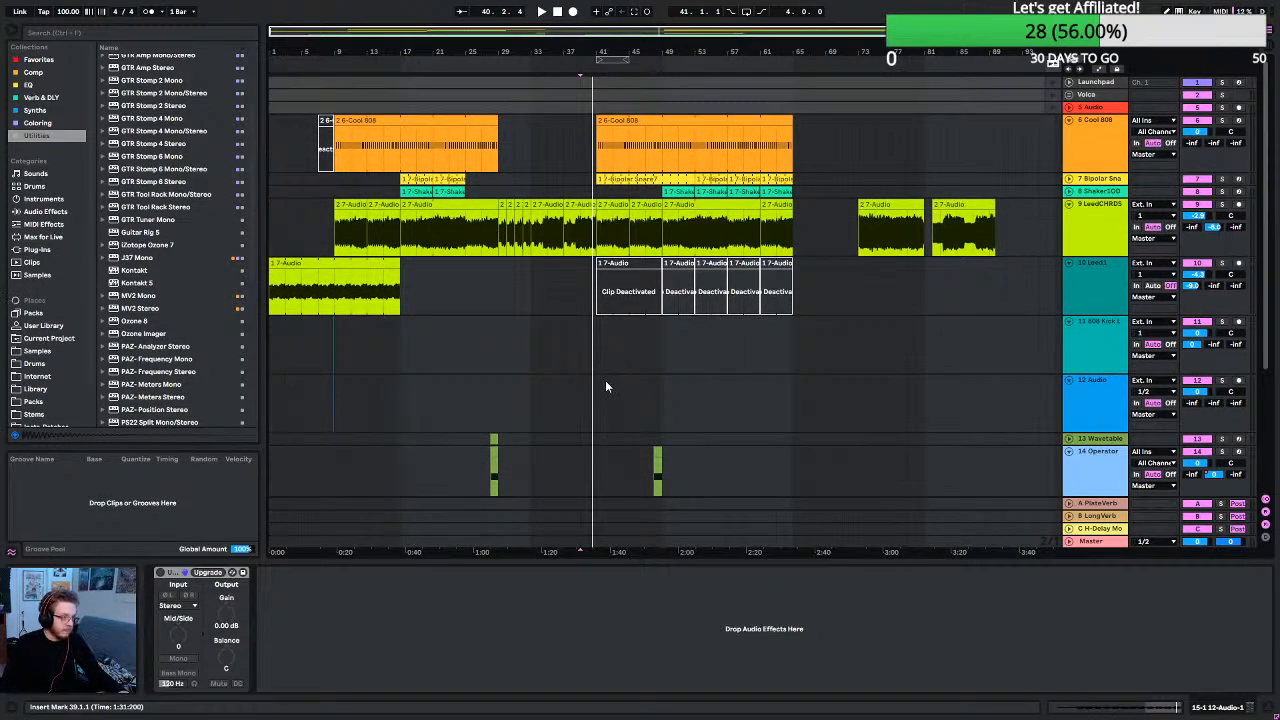
scroll(605, 388, "down", 3)
scroll(605, 392, "down", 2)
scroll(593, 402, "up", 6)
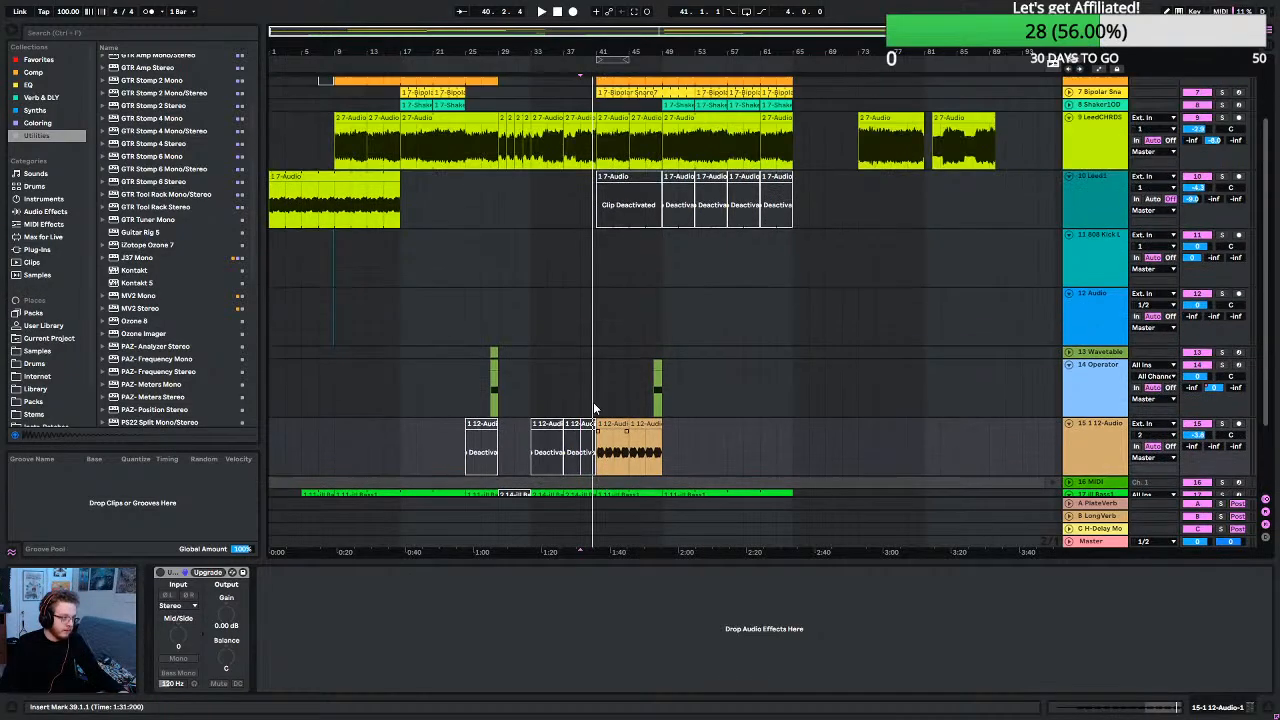
scroll(574, 391, "down", 4)
scroll(574, 400, "down", 2)
scroll(579, 399, "up", 5)
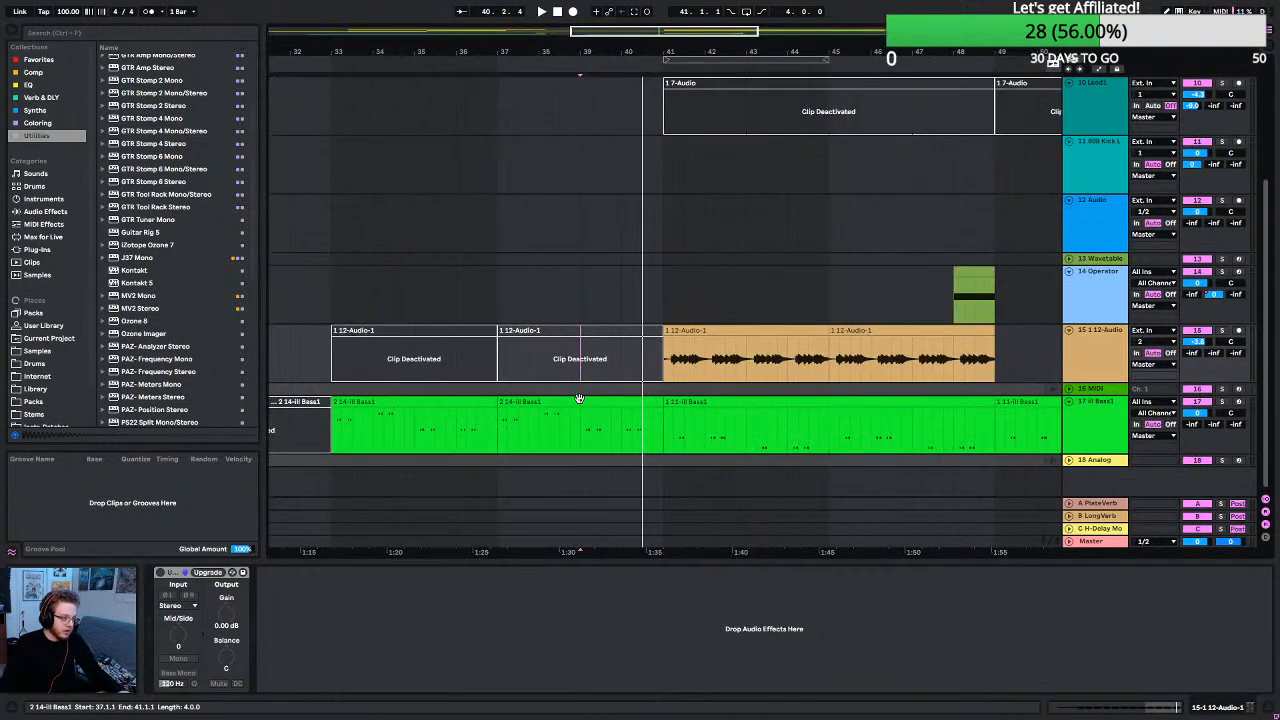
Shorten the ill Bass1 and LeadCHRDS clips that start at bar 37 so both end at 40.3.
left_click(647, 406)
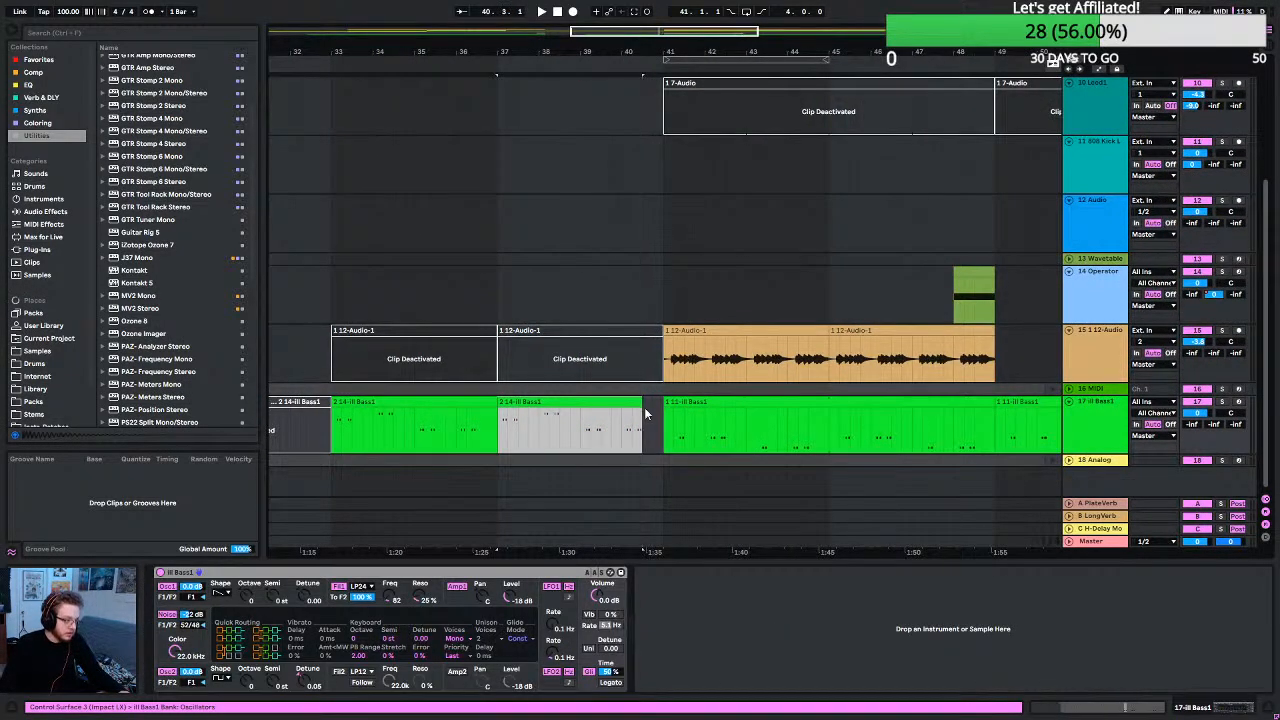
scroll(650, 410, "up", 4)
scroll(659, 419, "up", 1)
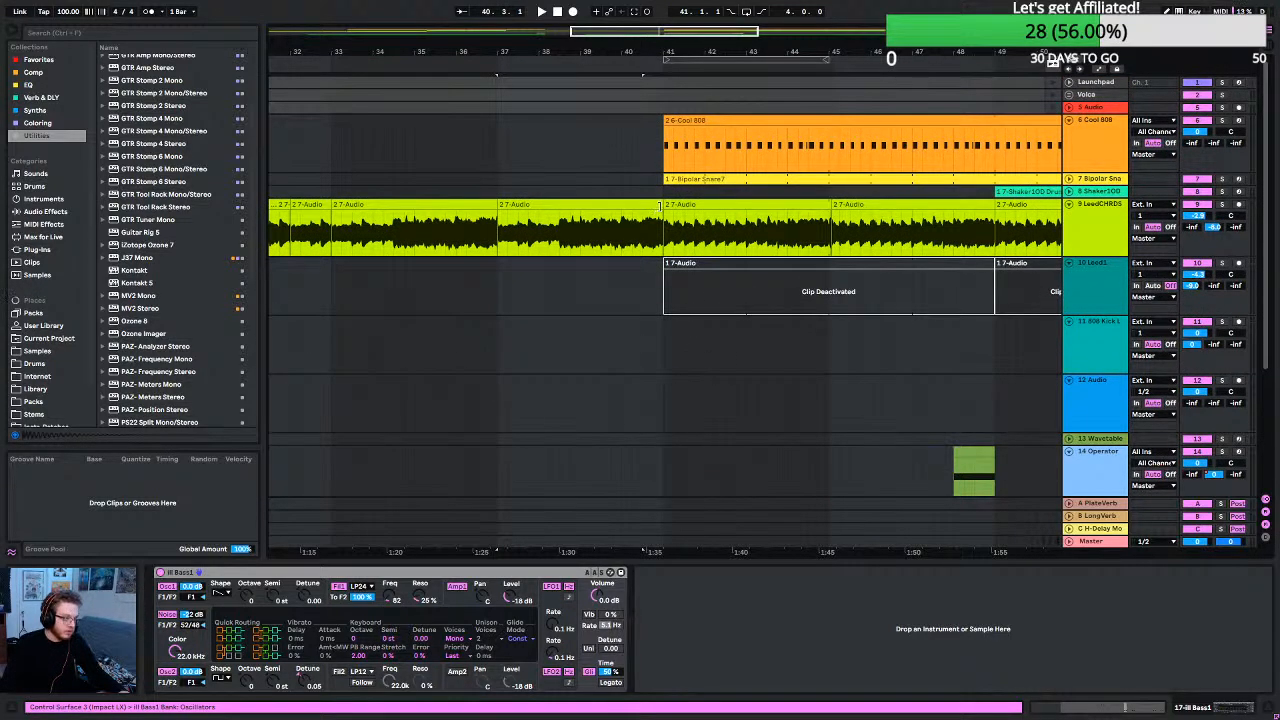
left_click_drag(659, 206, 641, 210)
scroll(638, 358, "down", 5)
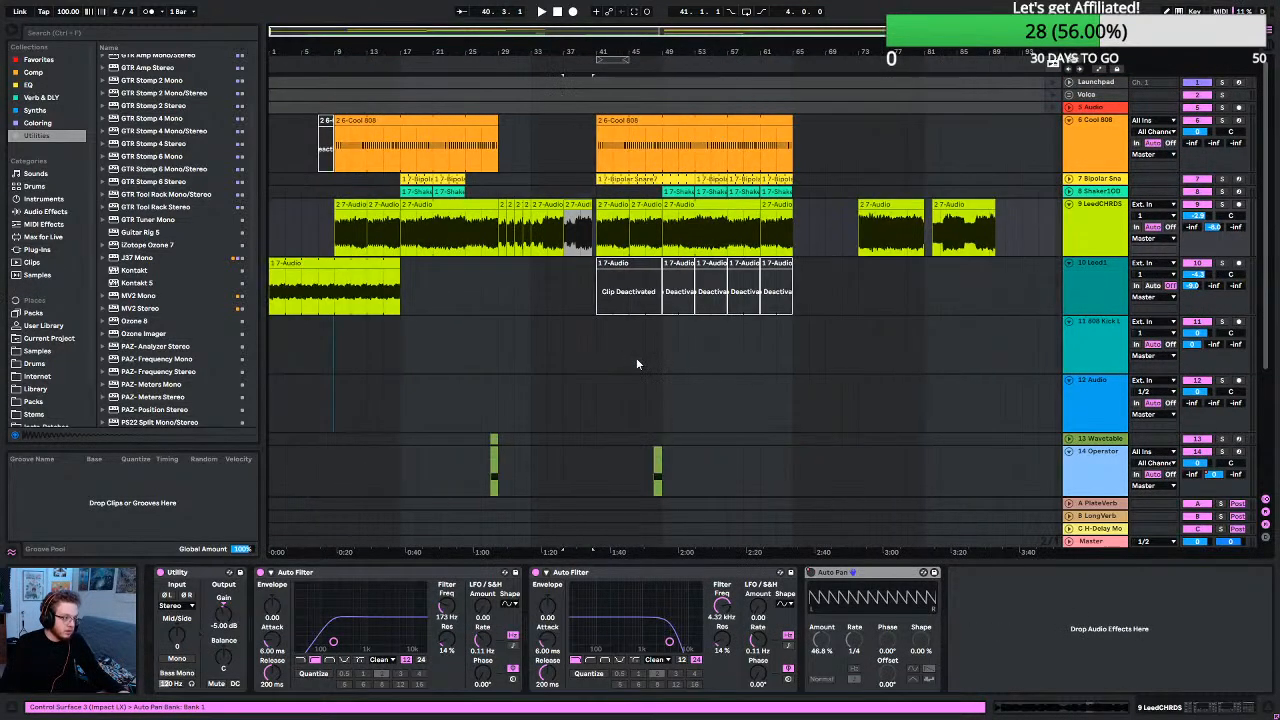
Audition the gap before bar 41, playing first from bar 29 and twice from bar 37.
left_click(494, 276)
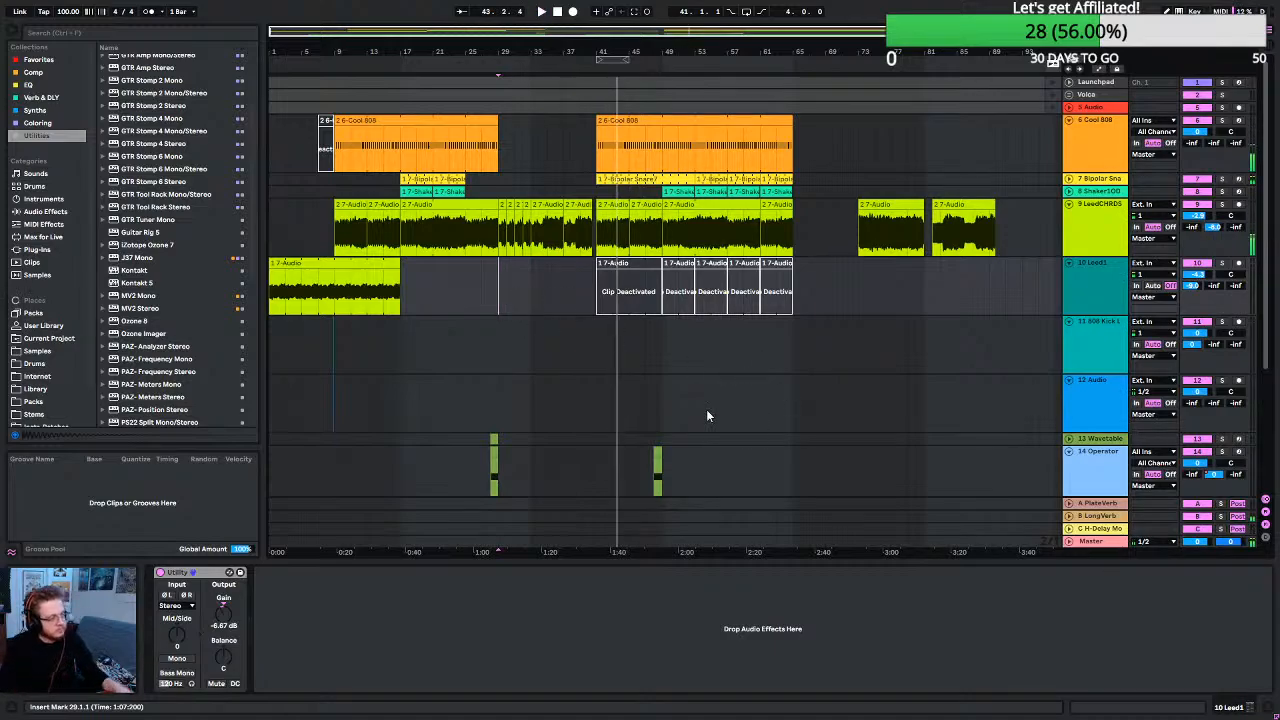
scroll(608, 371, "down", 5)
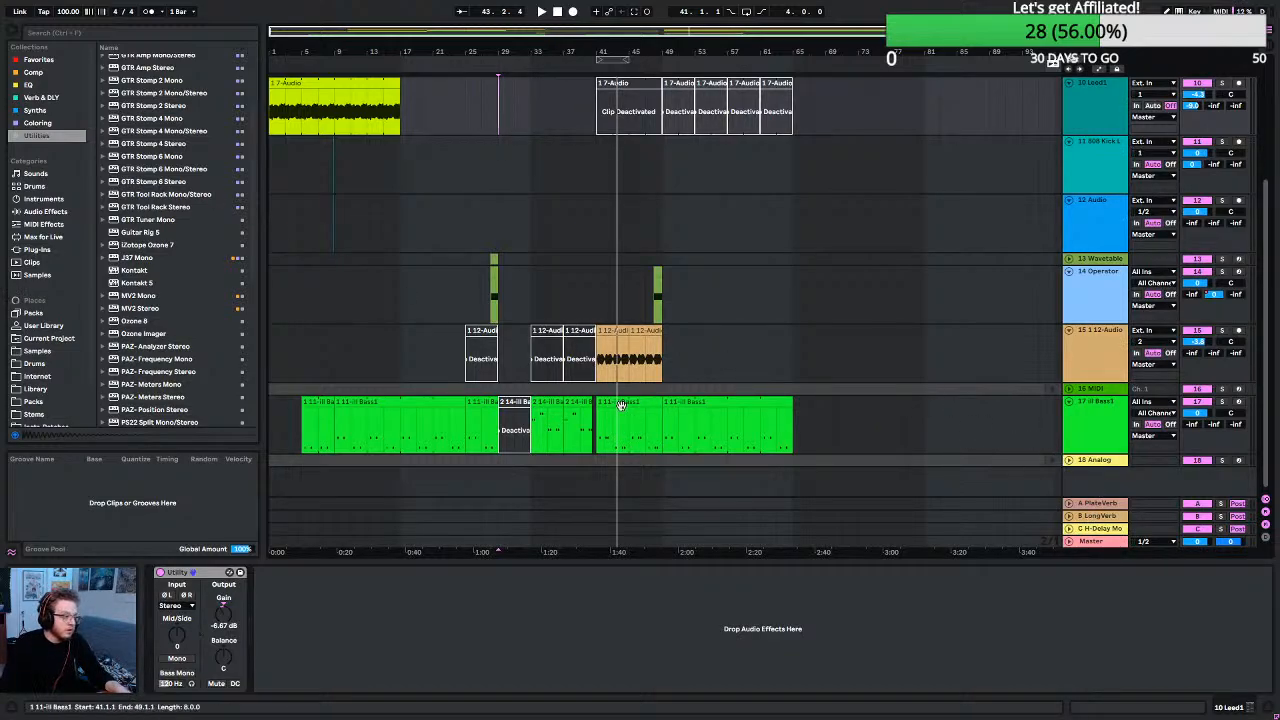
scroll(600, 397, "up", 5)
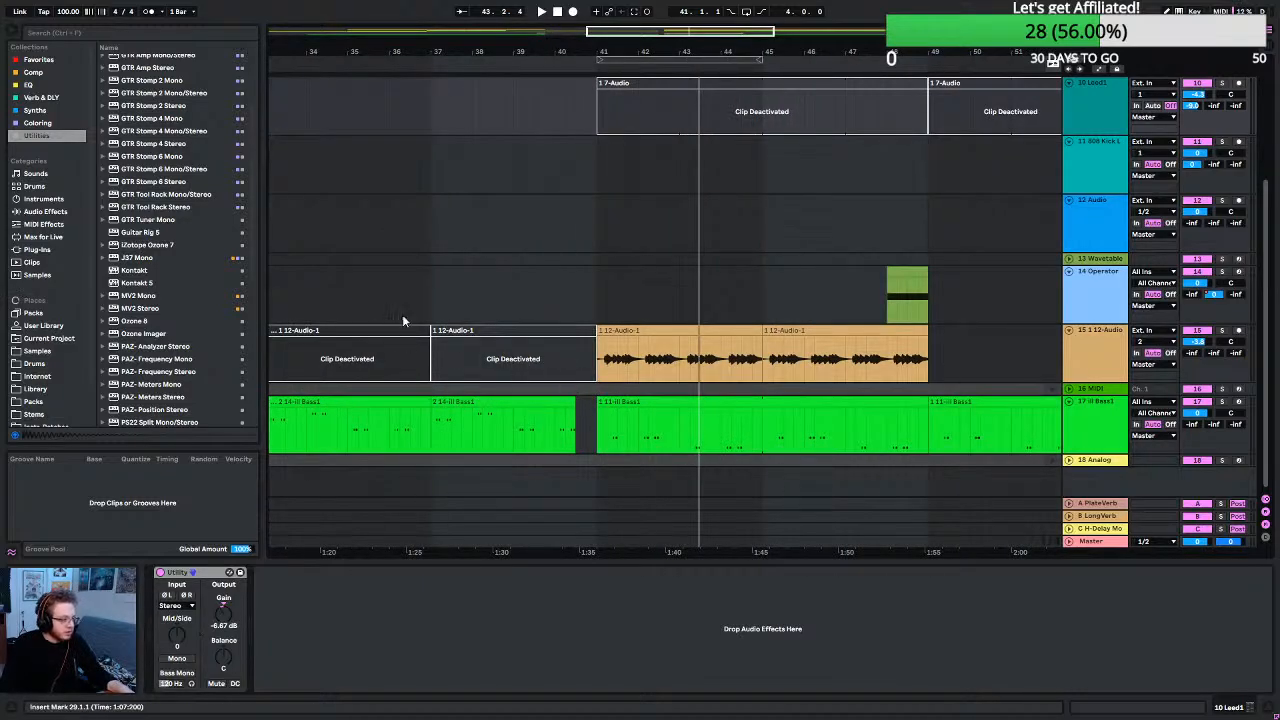
left_click(431, 299)
key("space")
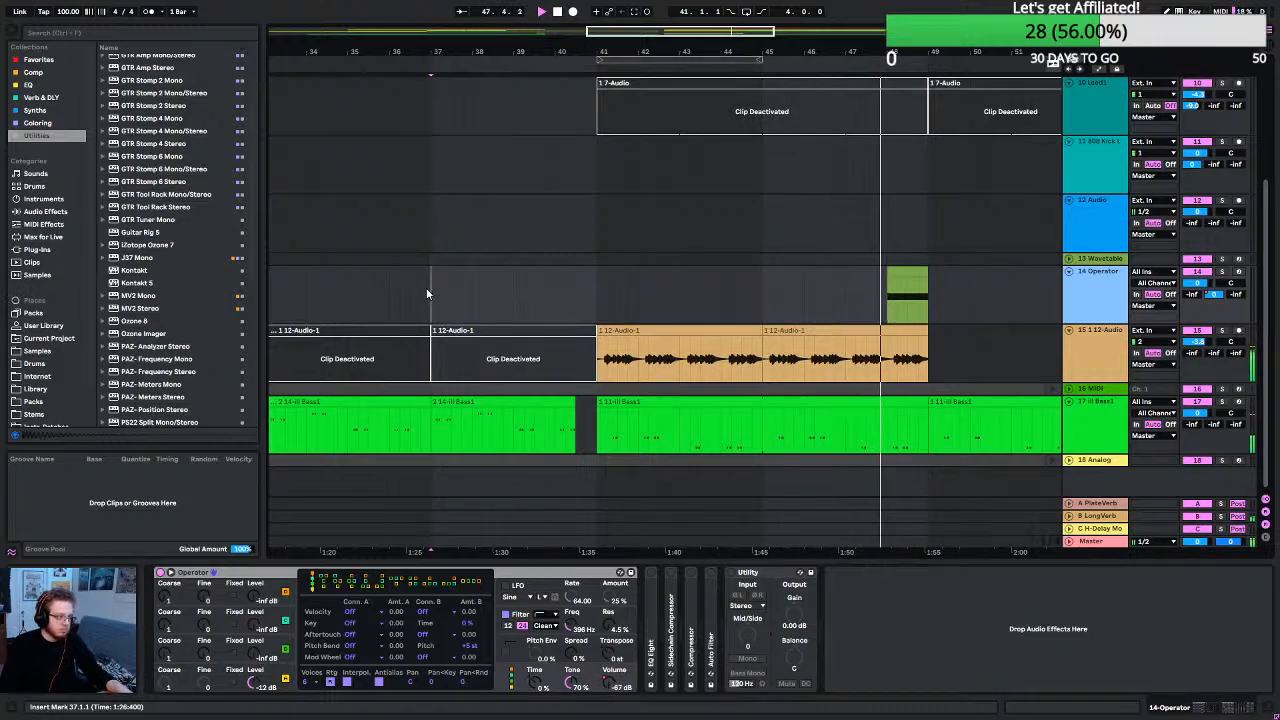
key("space")
key("space")
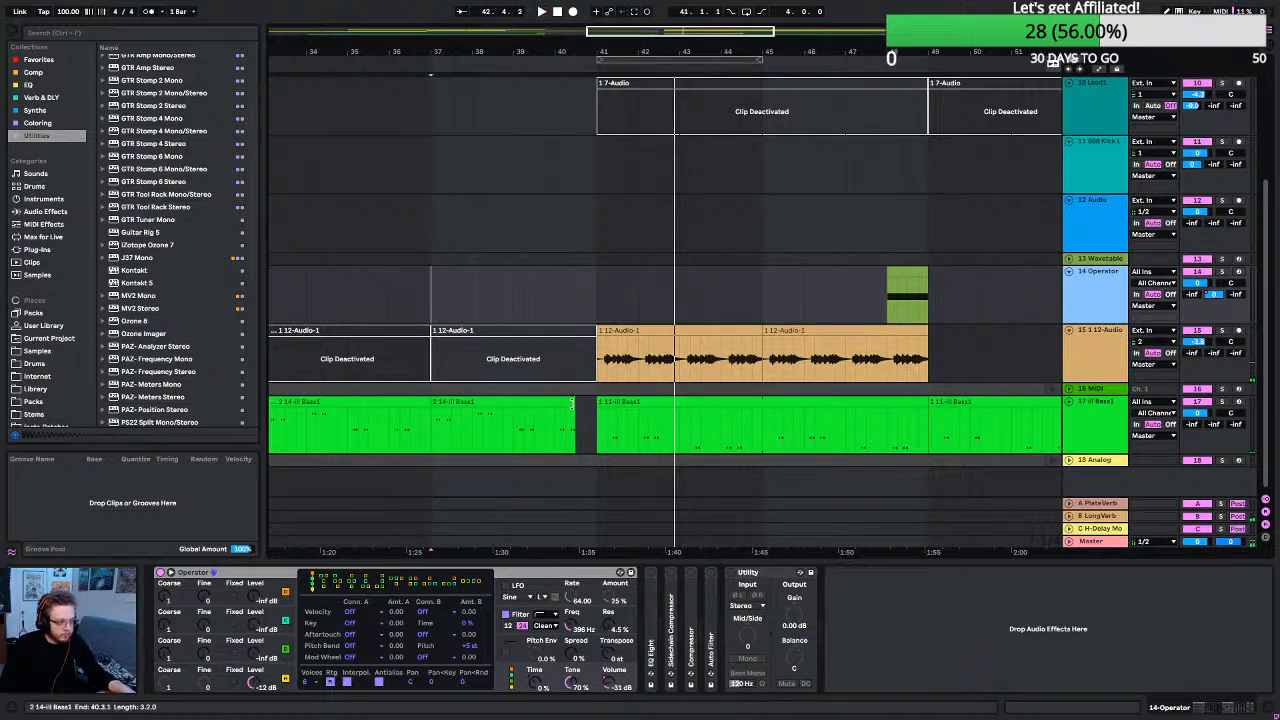
key("space")
Extend the shortened ill Bass1 and LeadCHRDS clips back to bar 41 to close the gap.
left_click_drag(573, 403, 589, 402)
scroll(588, 357, "up", 5)
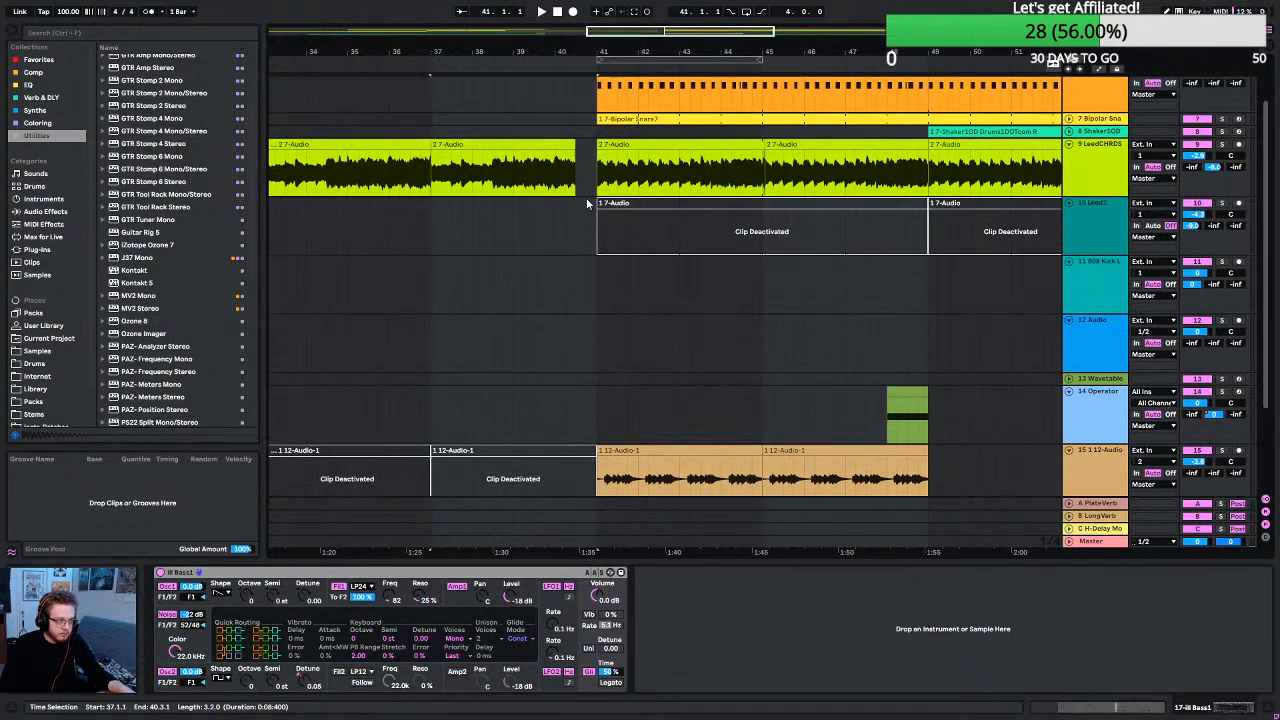
left_click(581, 147)
left_click_drag(581, 147, 597, 148)
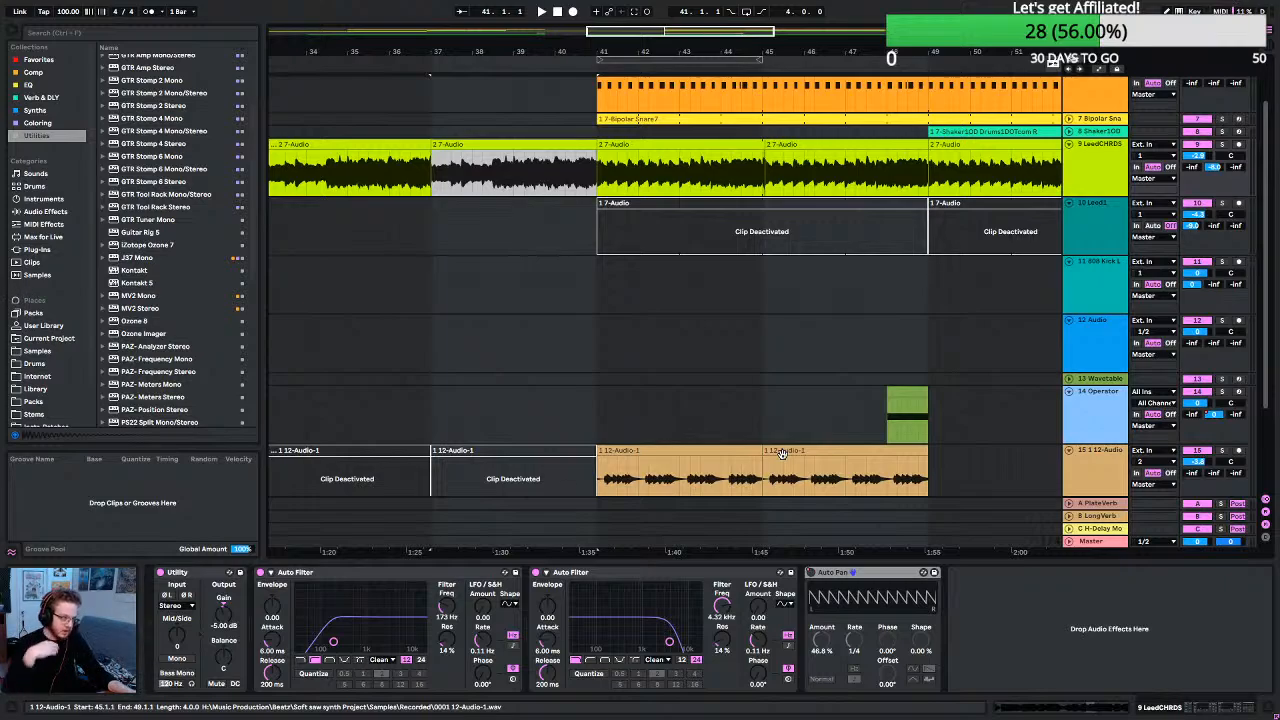
Audition the transition into bar 41 by playing from bar 37 on the Operator track.
scroll(828, 452, "down", 5)
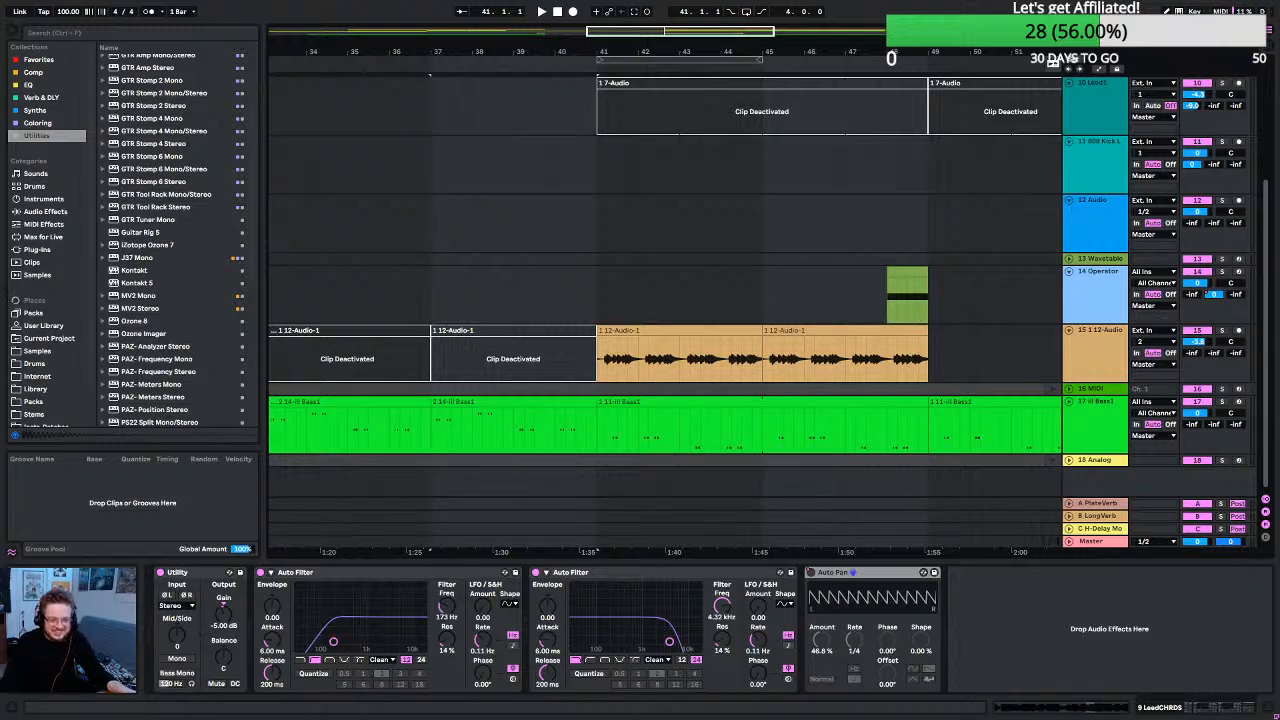
left_click(427, 313)
key("space")
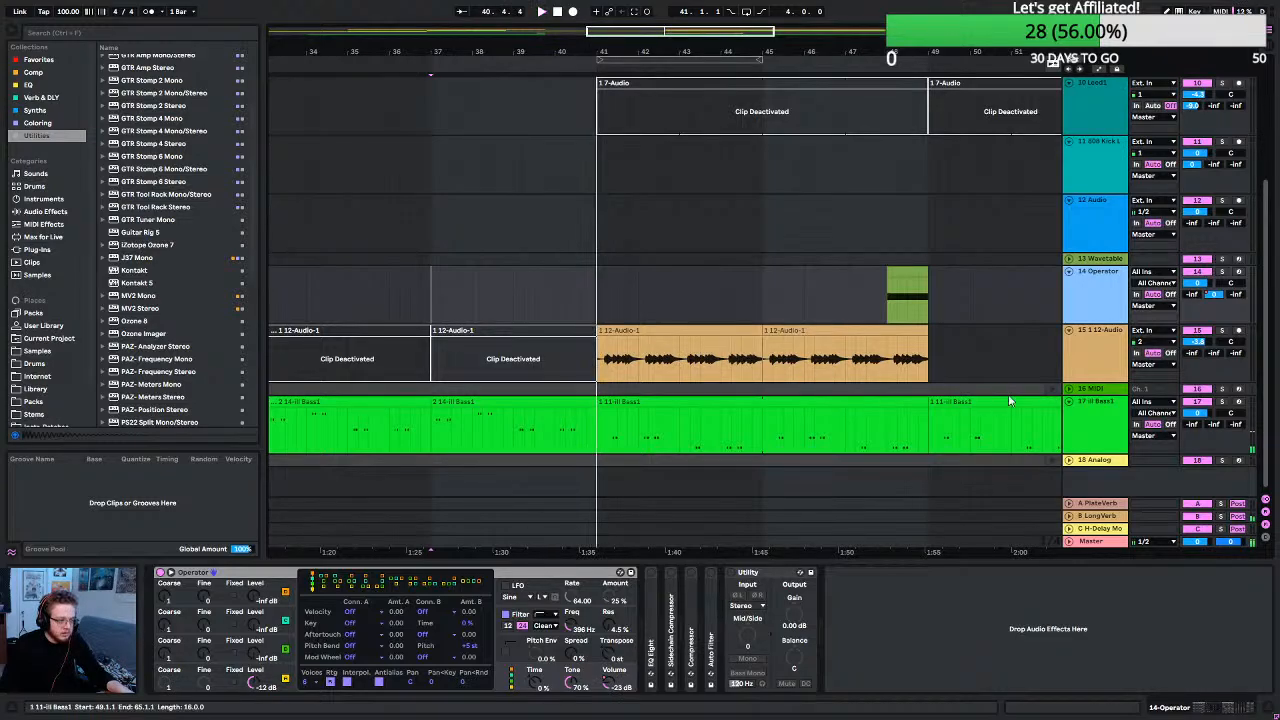
scroll(948, 365, "up", 4)
scroll(940, 360, "down", 1)
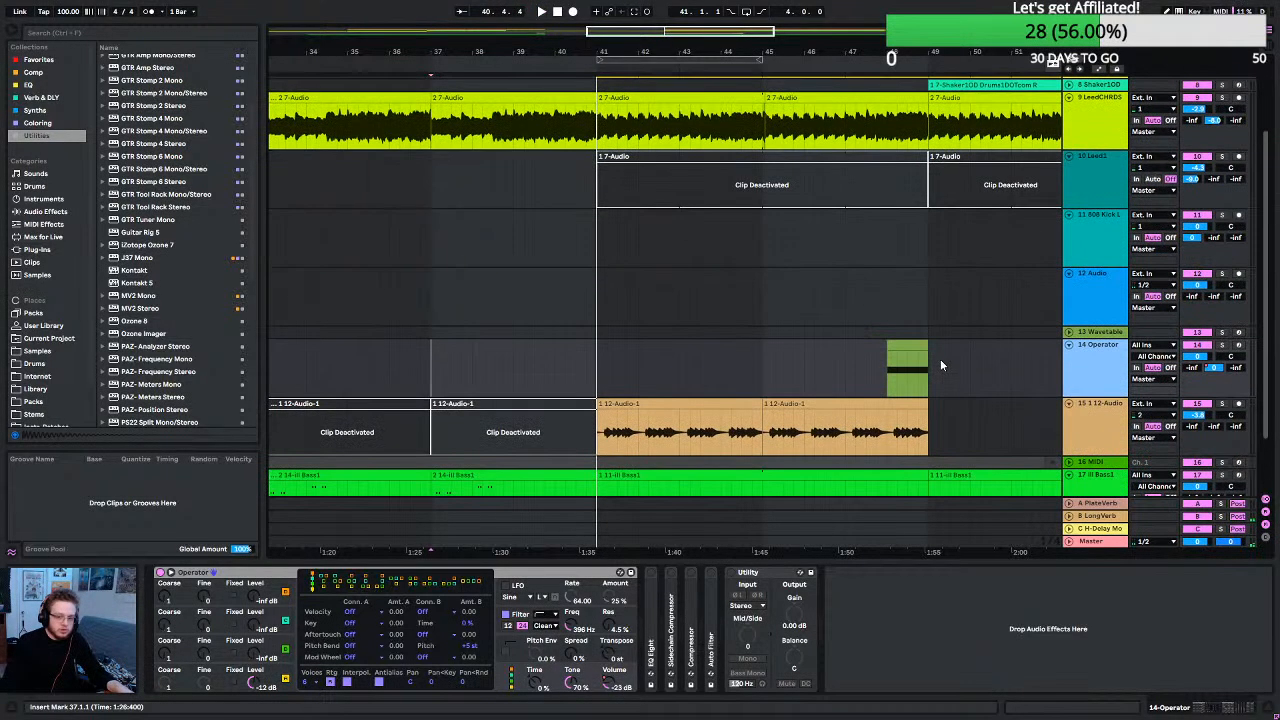
Delete the empty 18 Analog track below the ill Bass1 track.
scroll(950, 350, "down", 1)
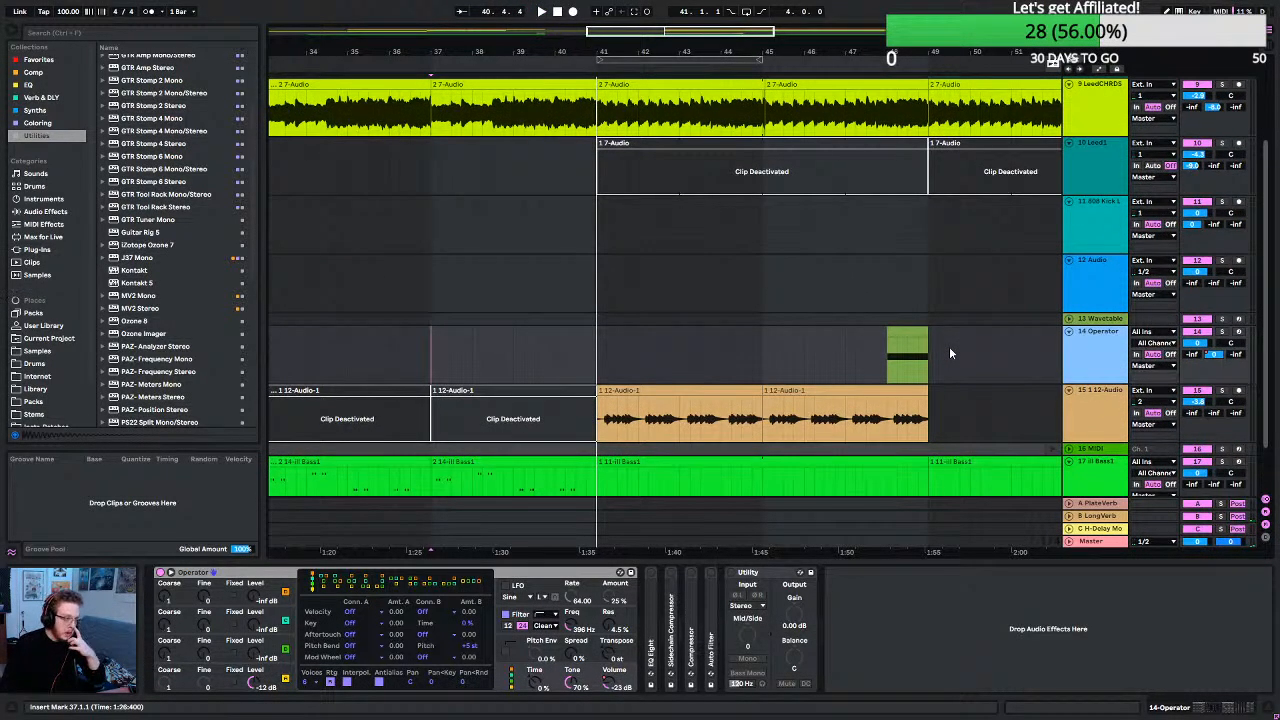
scroll(950, 352, "down", 3)
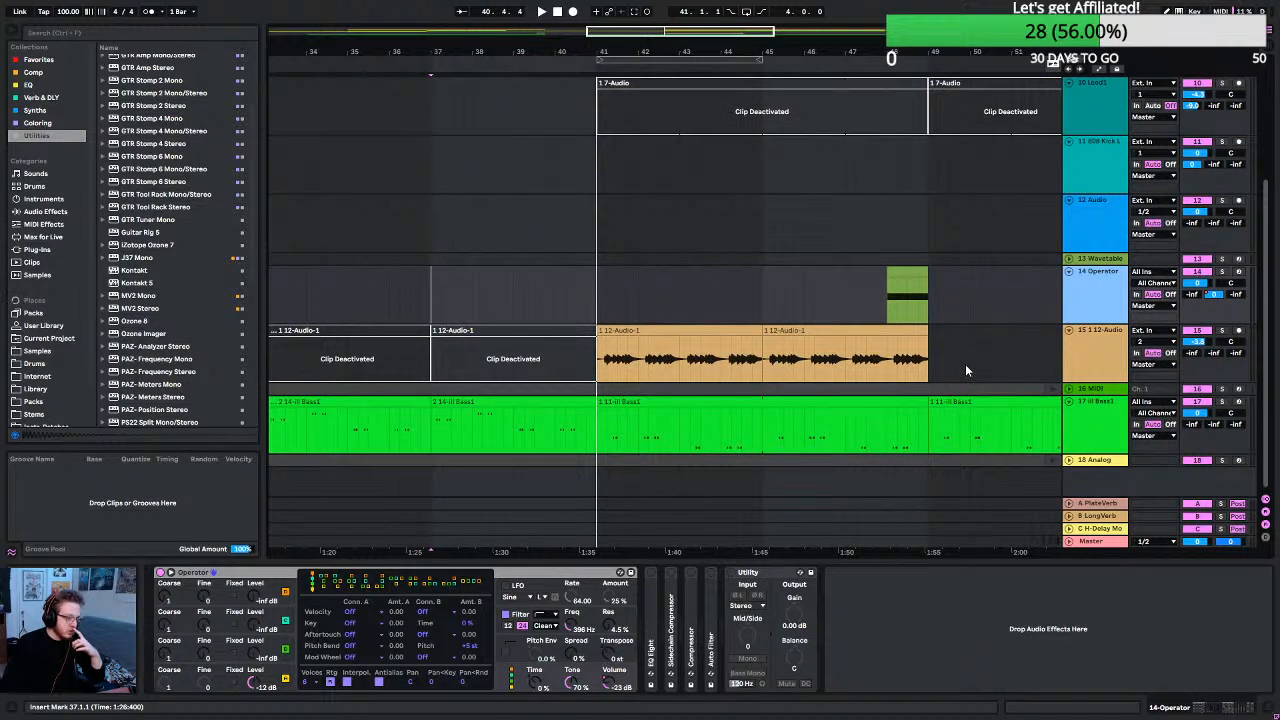
left_click(1082, 462)
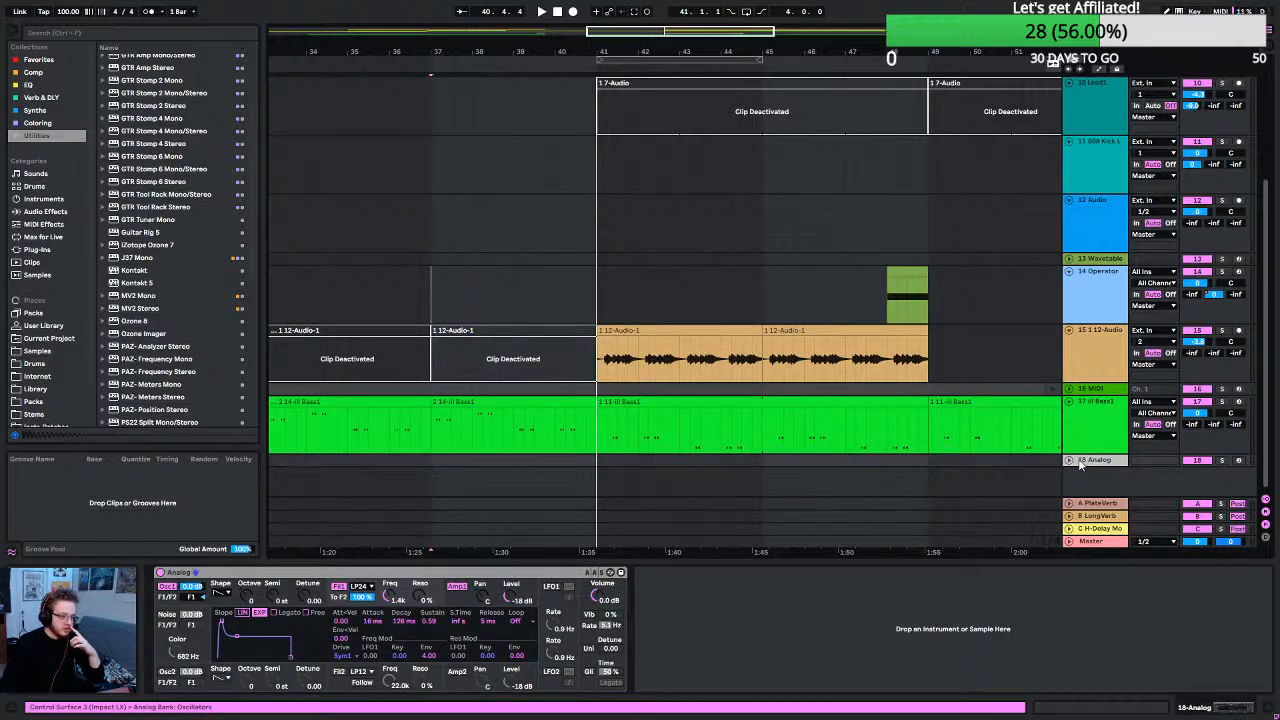
key("Delete")
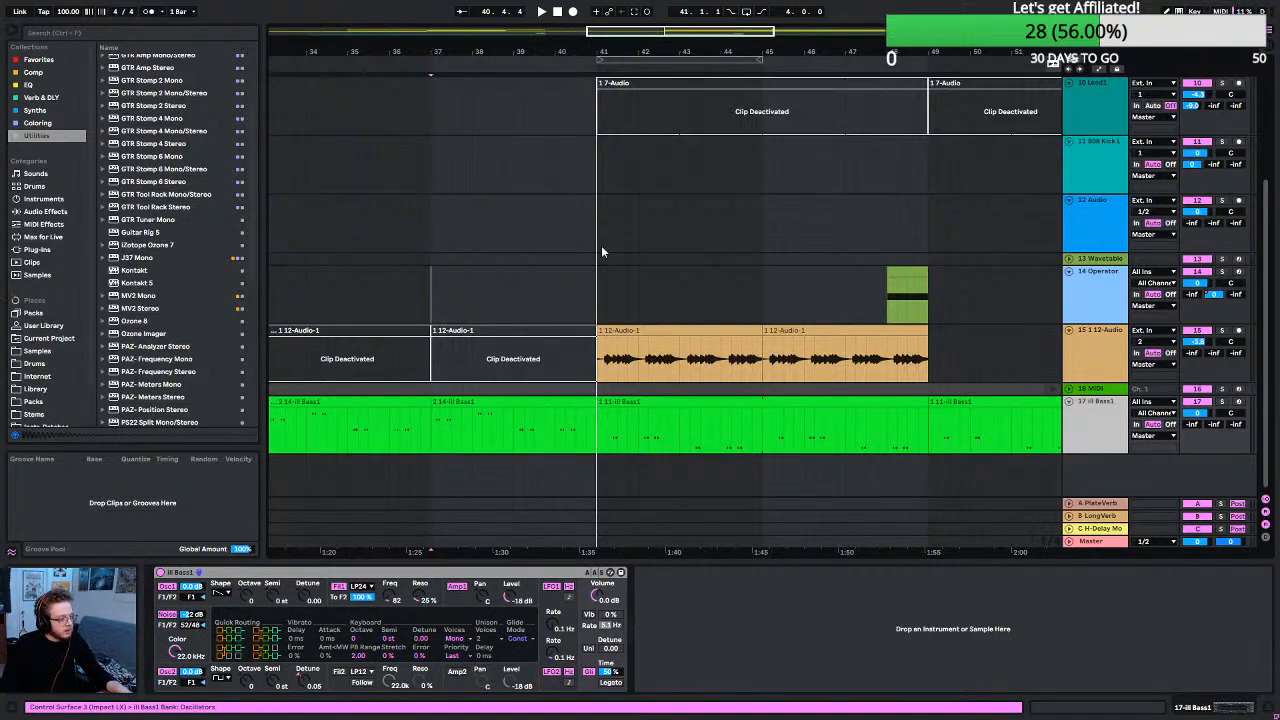
Insert a new audio track below the ill Bass1 track and name it BUSS.
scroll(698, 322, "up", 5)
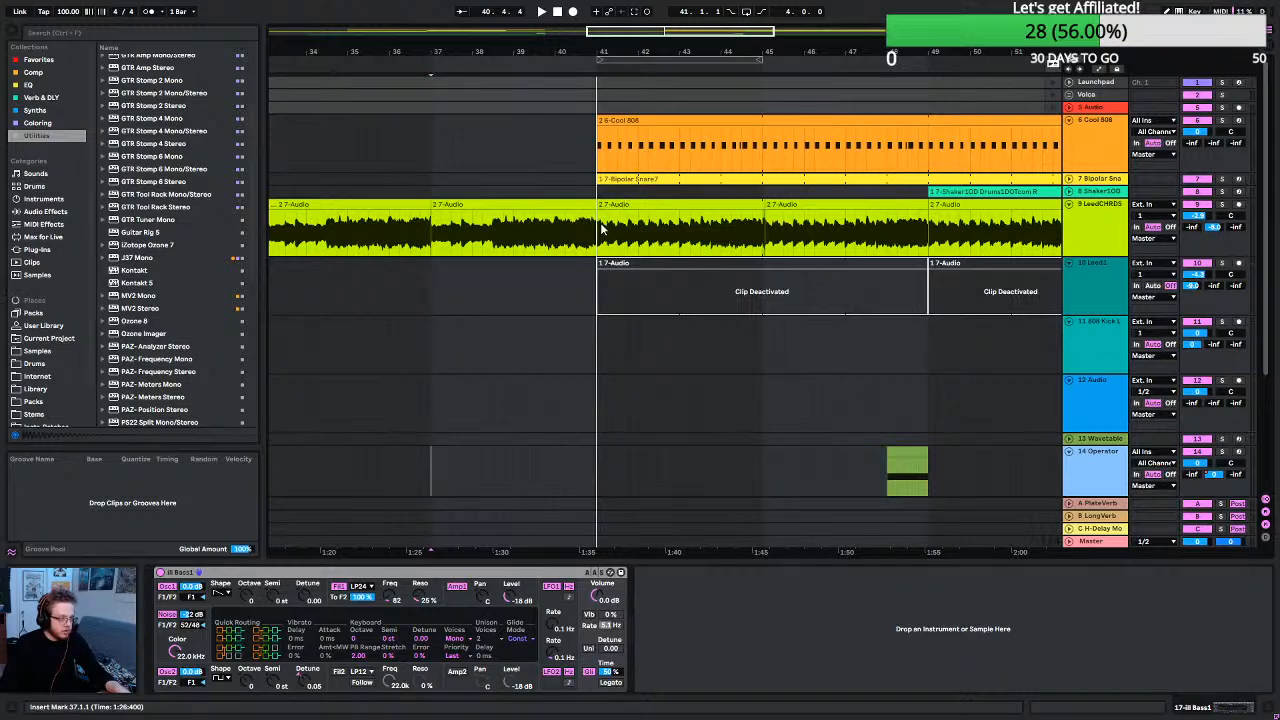
scroll(709, 206, "down", 3)
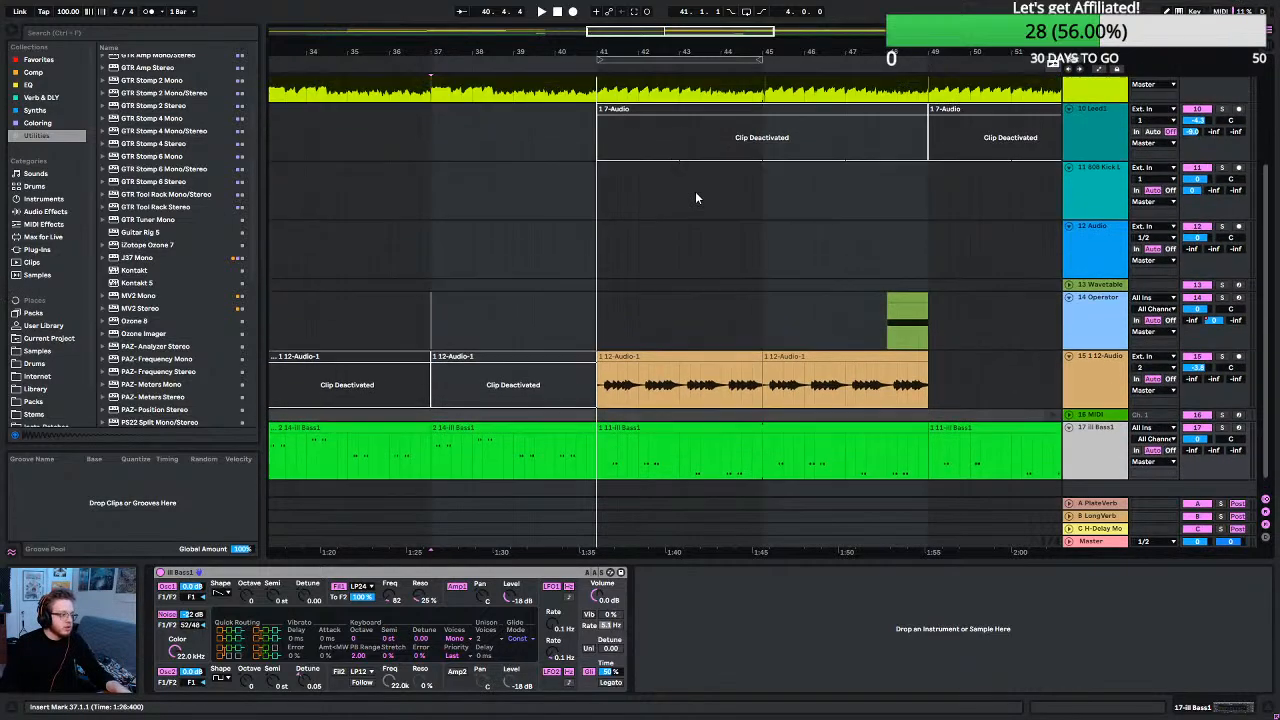
scroll(694, 194, "up", 3)
scroll(1000, 230, "down", 5)
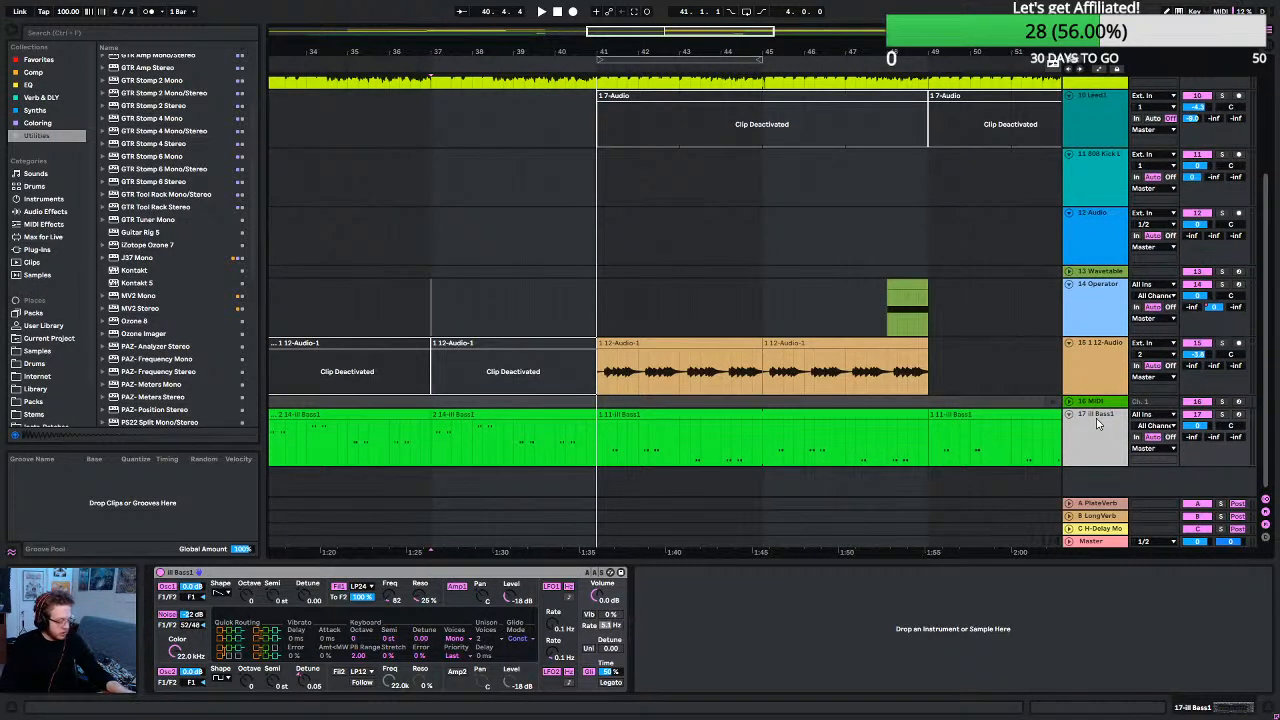
key("ctrl+t")
key("ctrl+r")
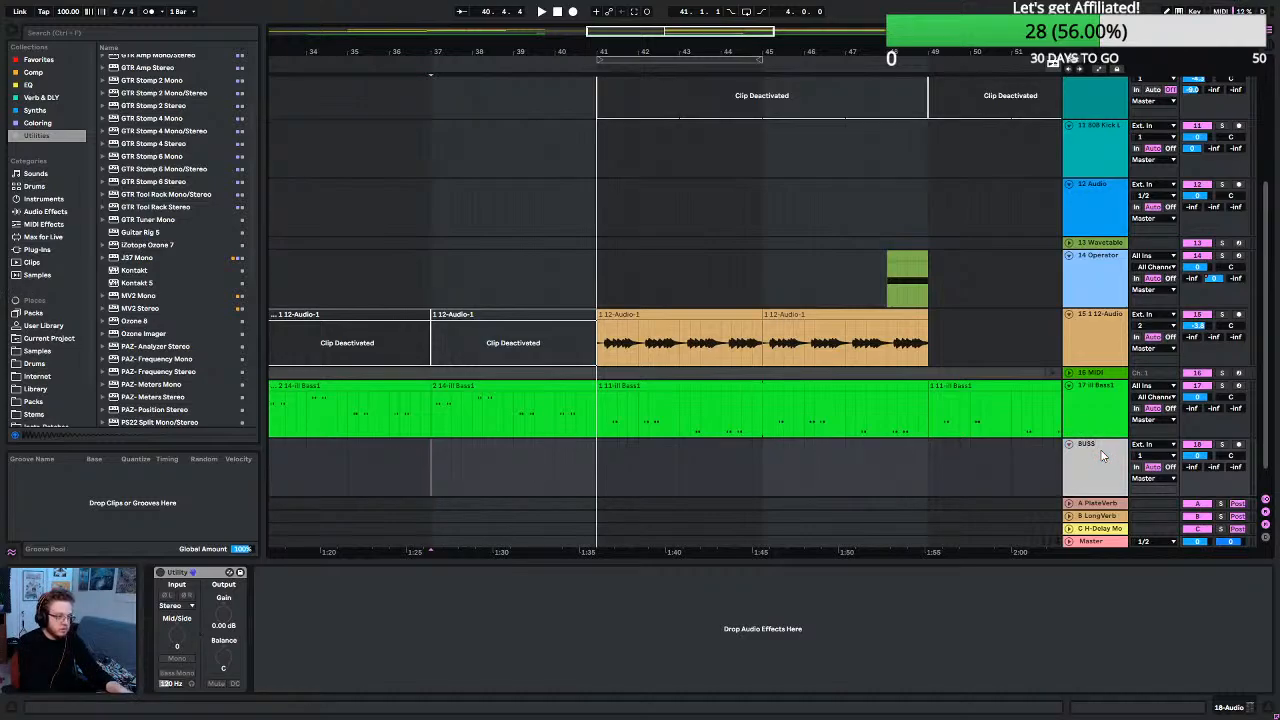
key("Return")
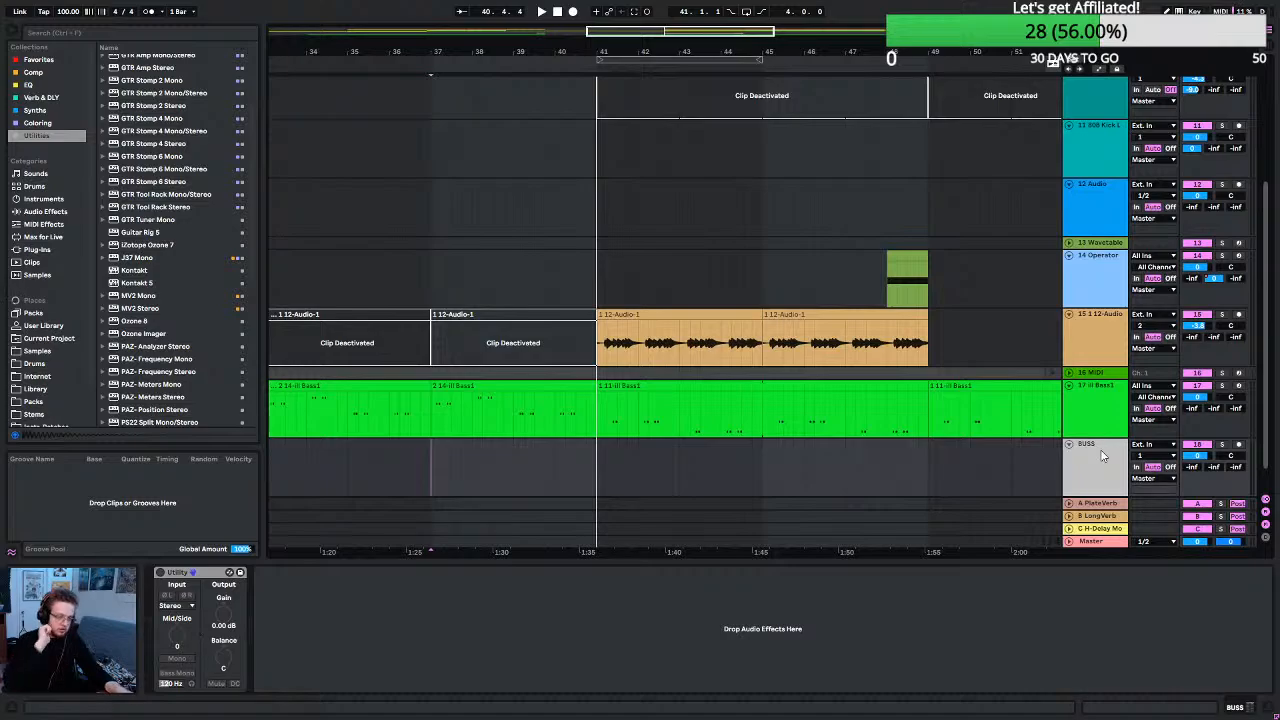
Look over the tracks in Session view, inspect the first track after Launchpad and 5 Audio, and return to the arrangement.
left_click(1270, 48)
scroll(865, 101, "right", 2)
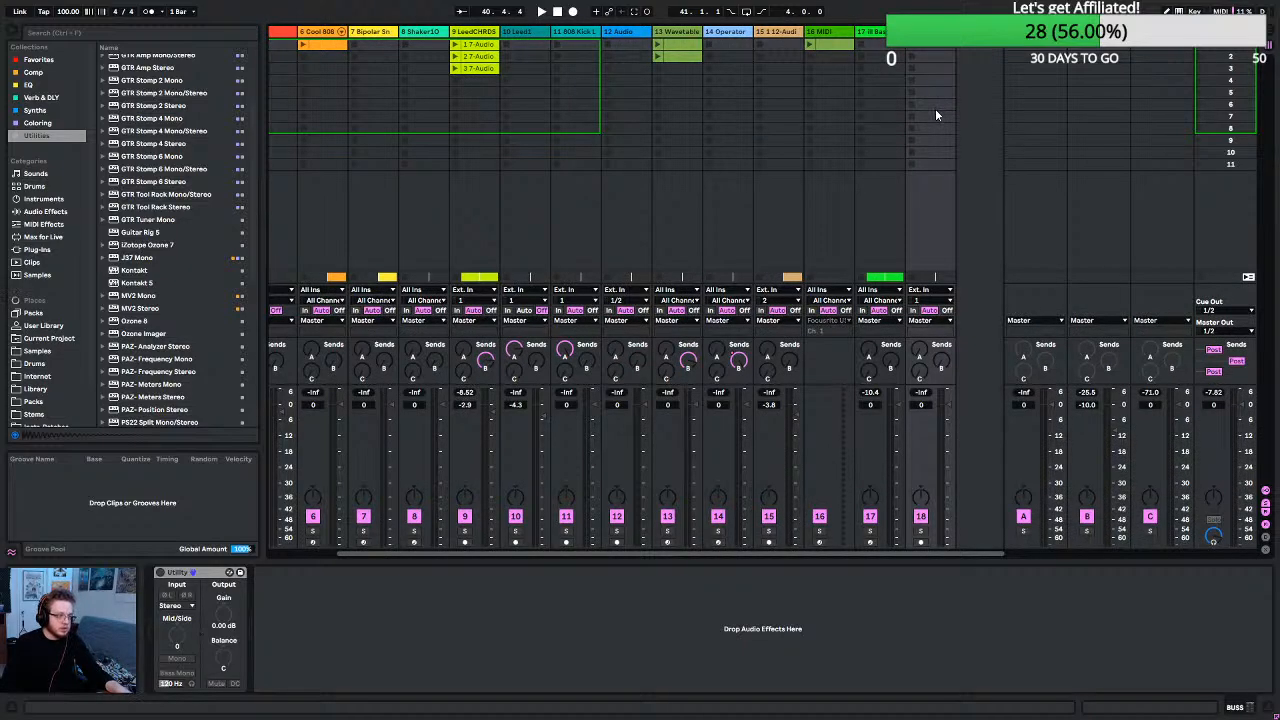
scroll(935, 108, "left", 2)
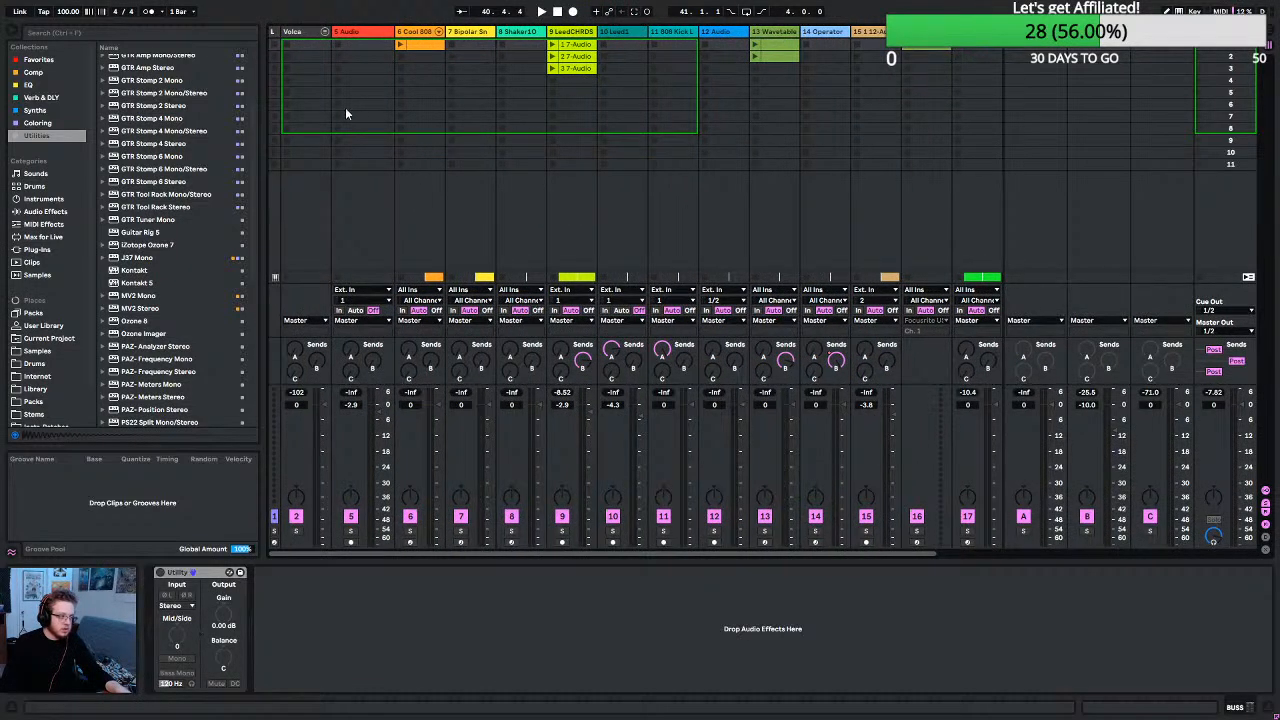
left_click(308, 31)
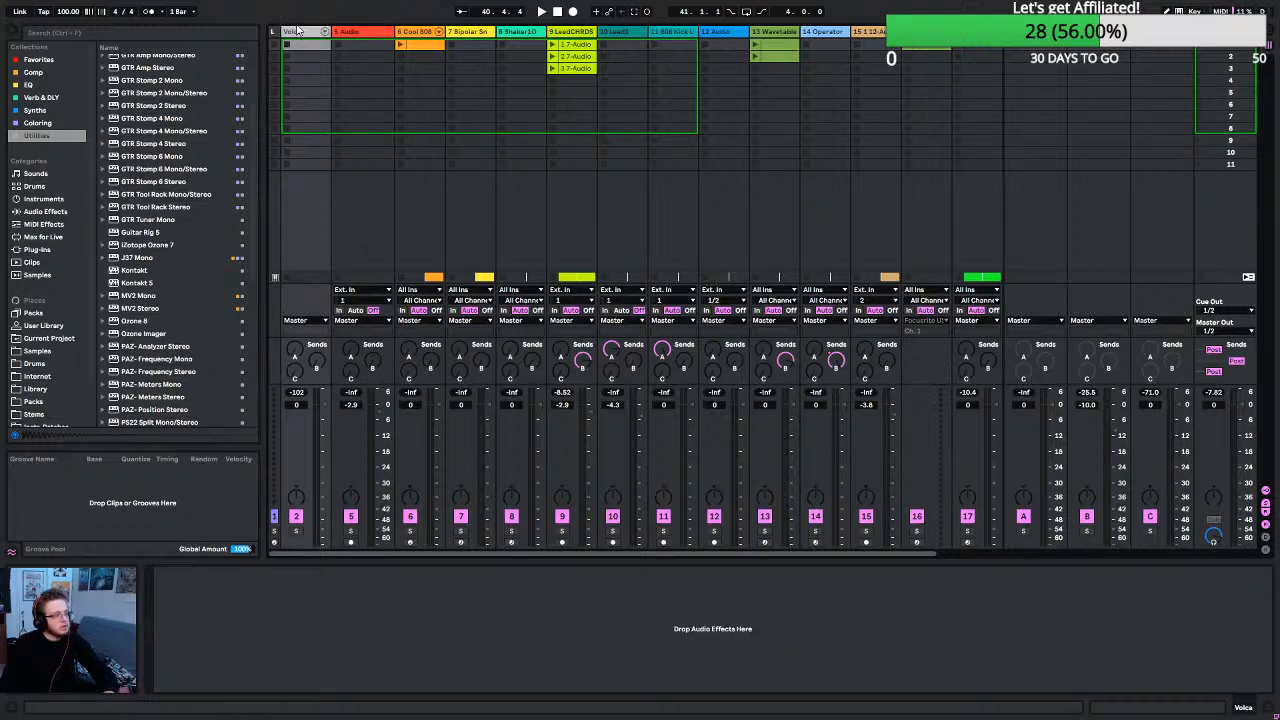
left_click(354, 33)
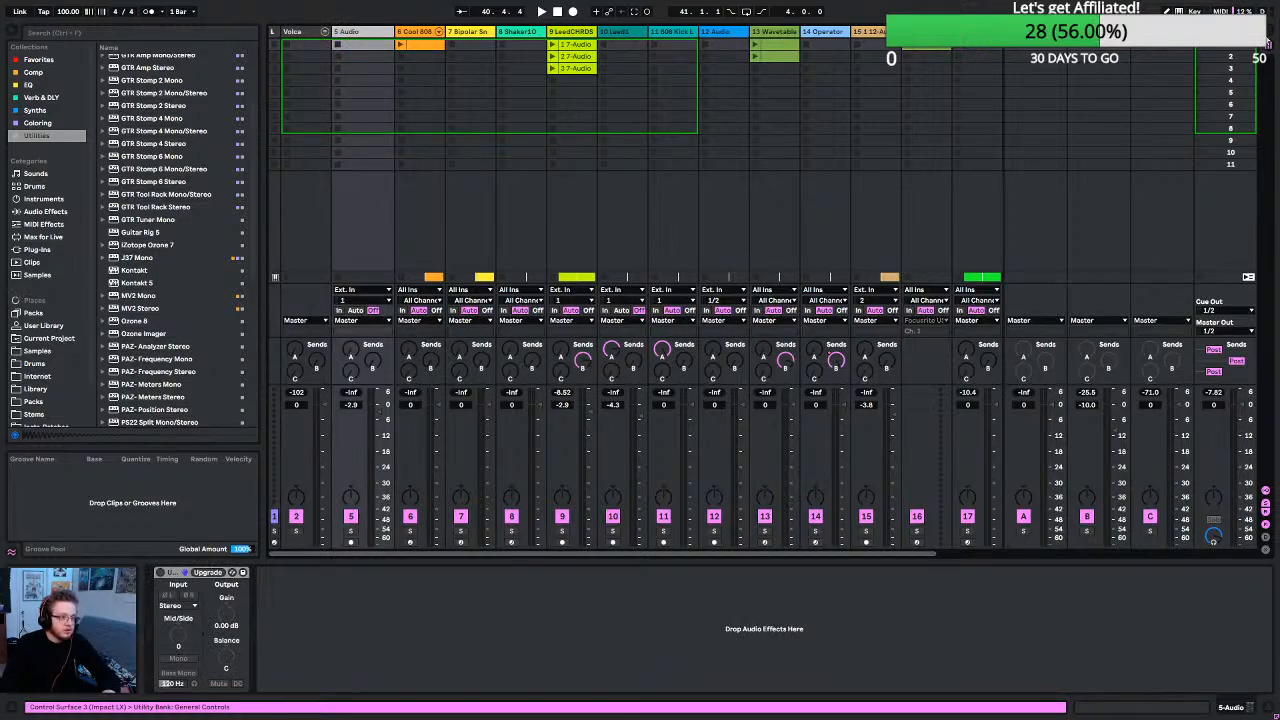
key("Tab")
scroll(731, 182, "down", 5)
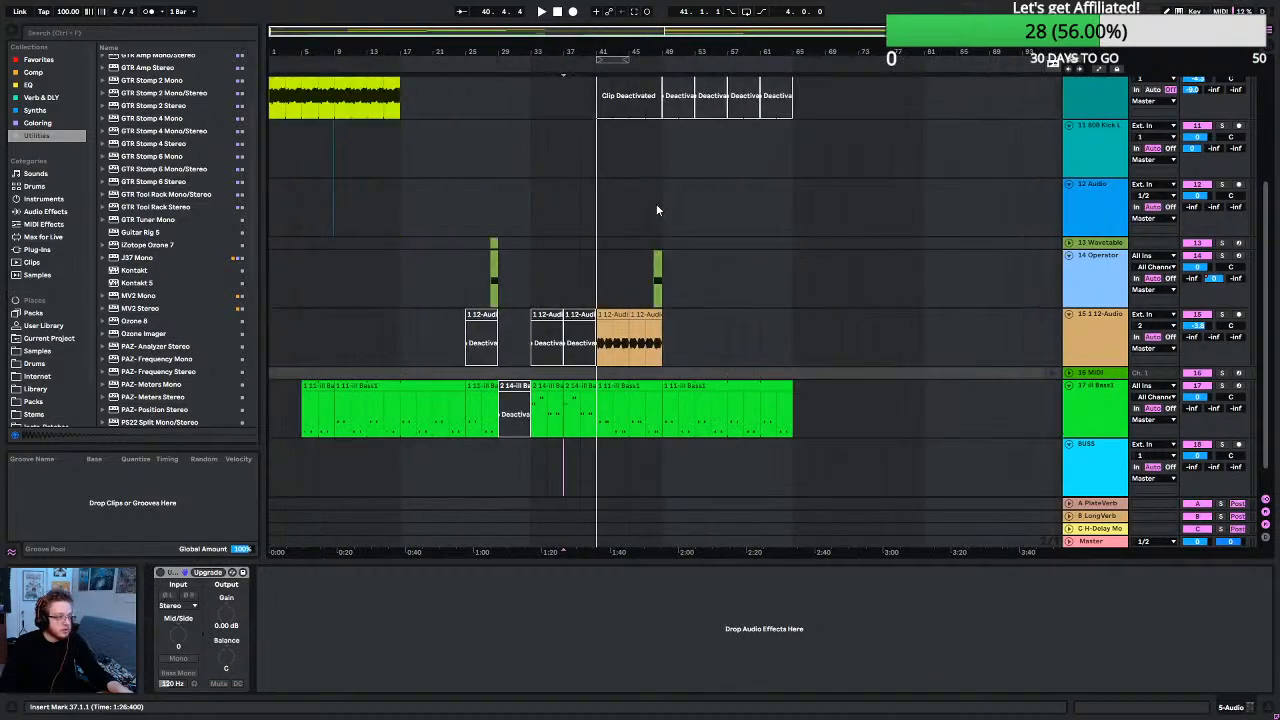
Reactivate the deactivated Lead1 clip starting at bar 49 and play the arrangement from there.
scroll(658, 206, "up", 3)
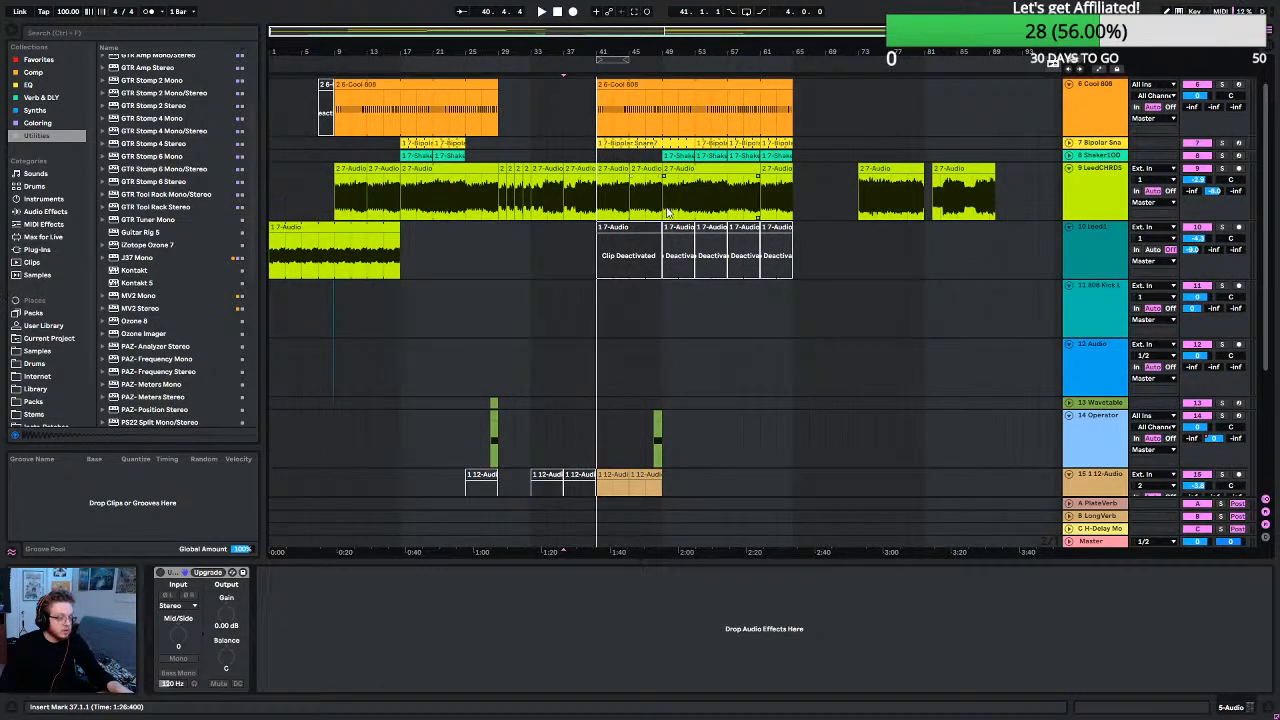
scroll(670, 213, "up", 1)
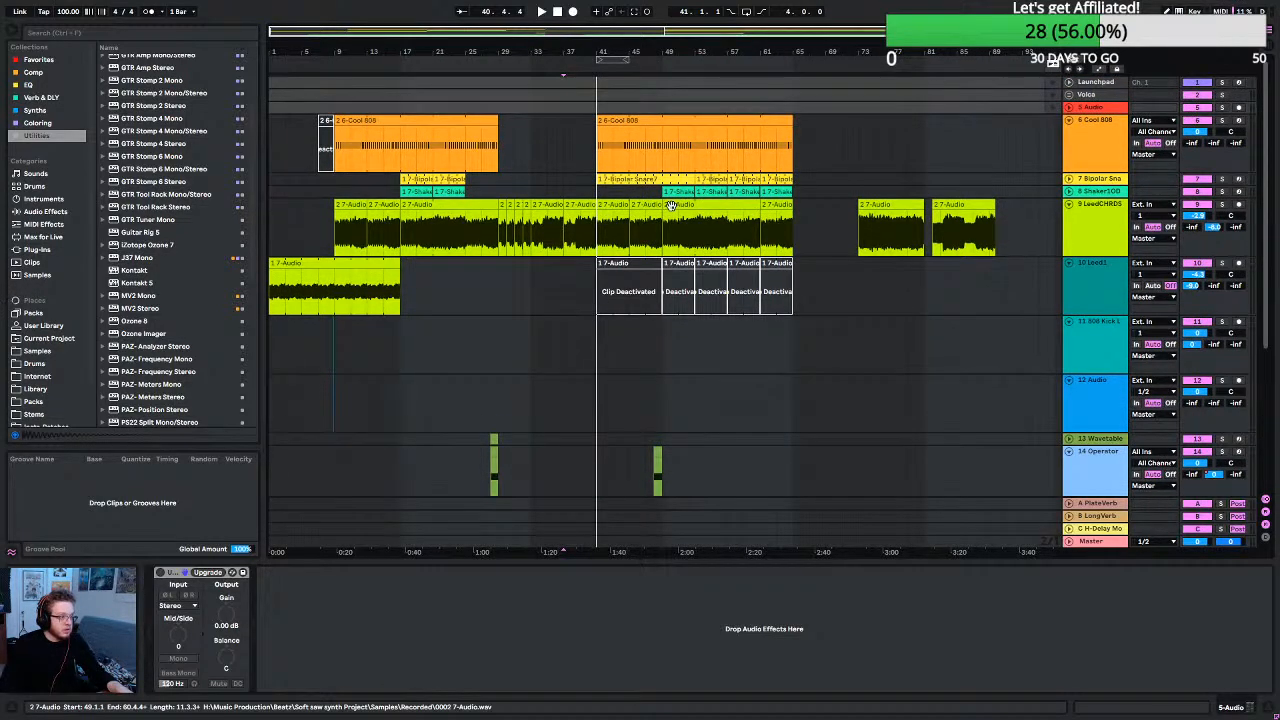
left_click(678, 268)
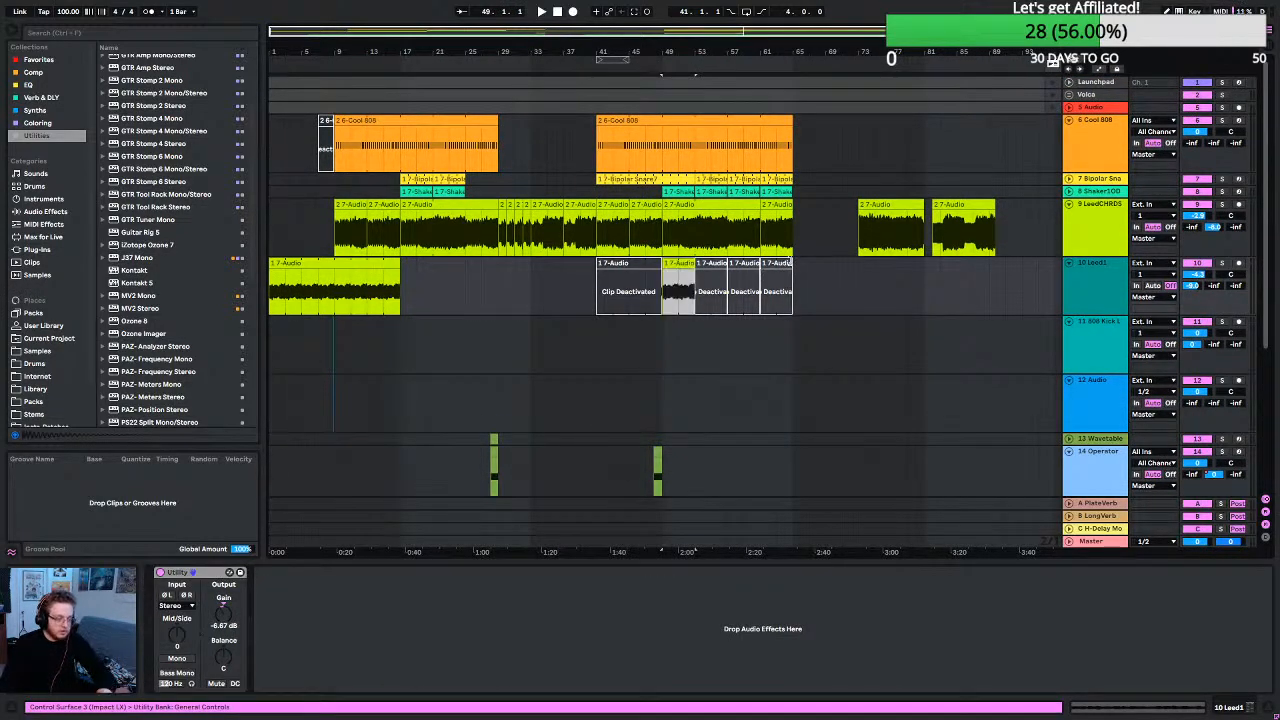
key("space")
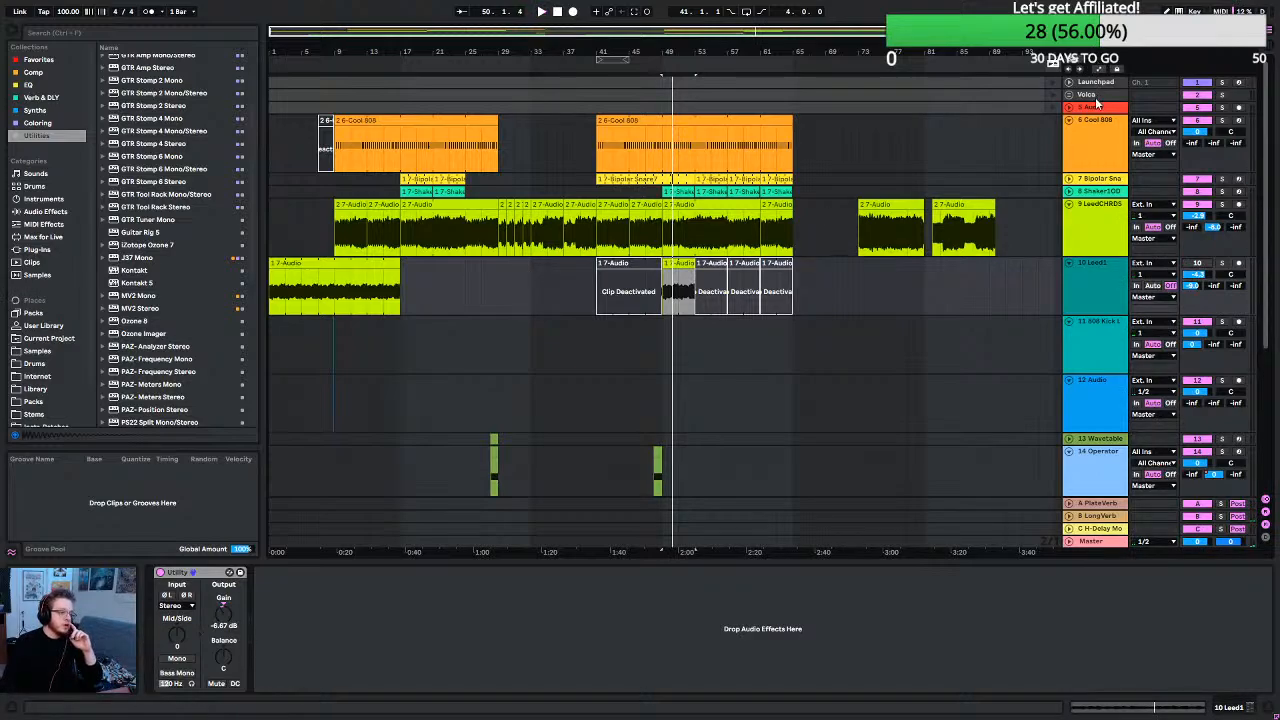
Delete the Volca track and the empty audio track between it and Cool 808.
key("Delete")
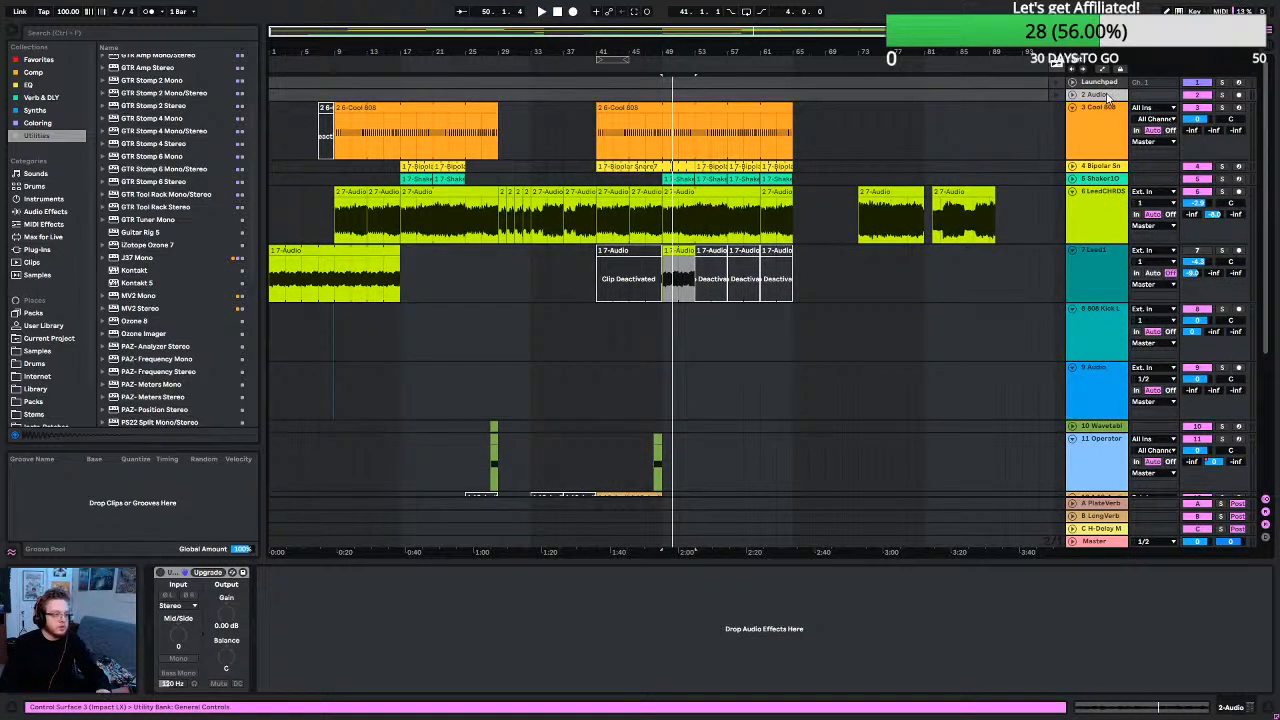
key("Delete")
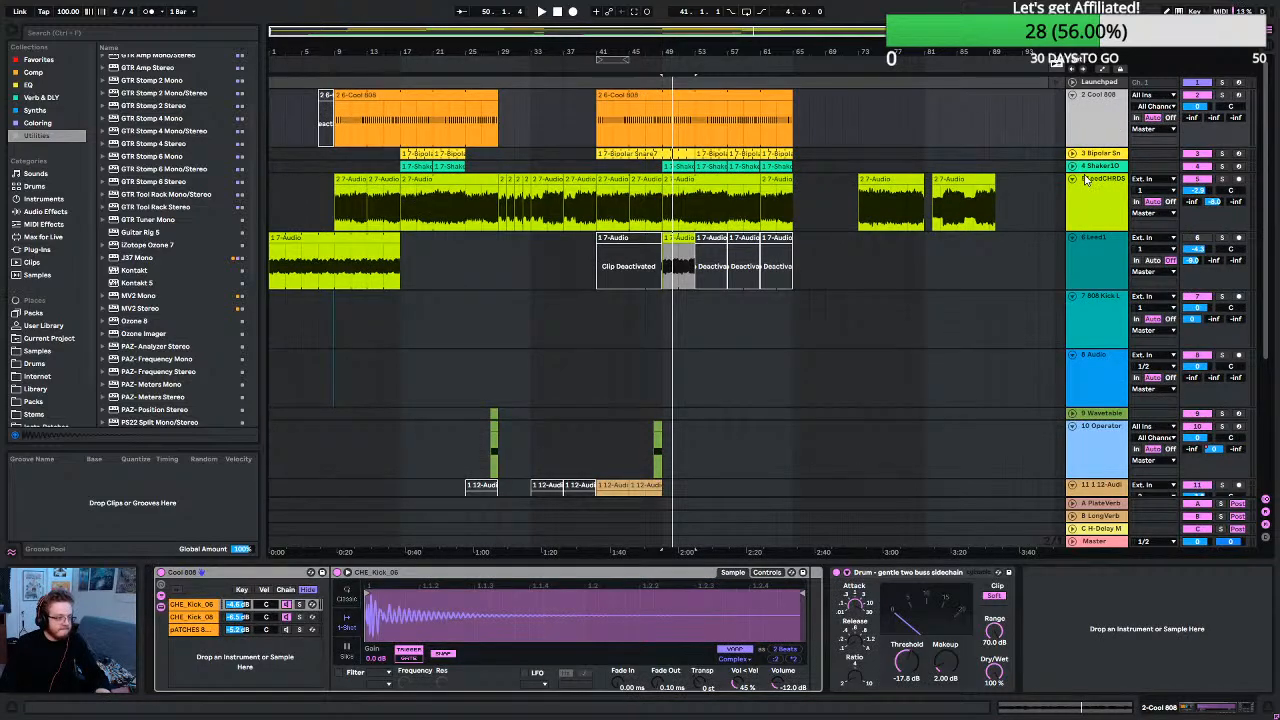
Inspect the 12 MIDI track above ill Bass1 in the arrangement and Session view, and delete that track.
scroll(1085, 178, "down", 3)
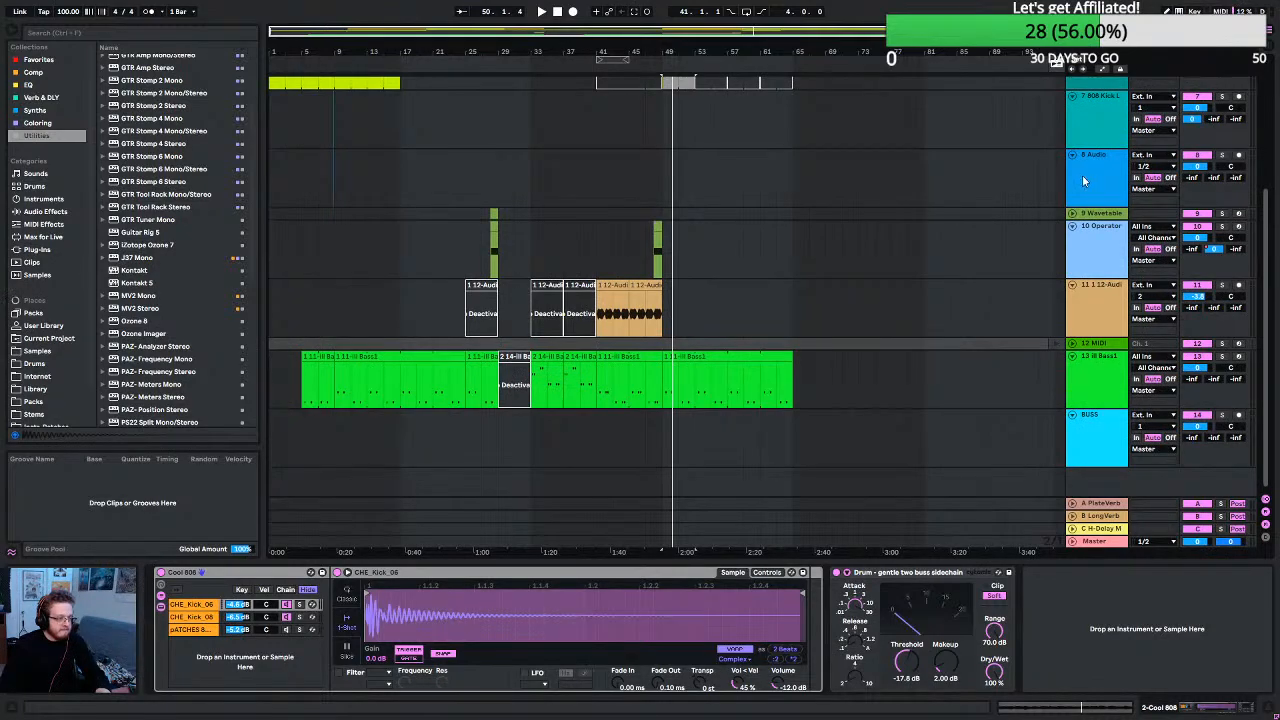
left_click(1098, 343)
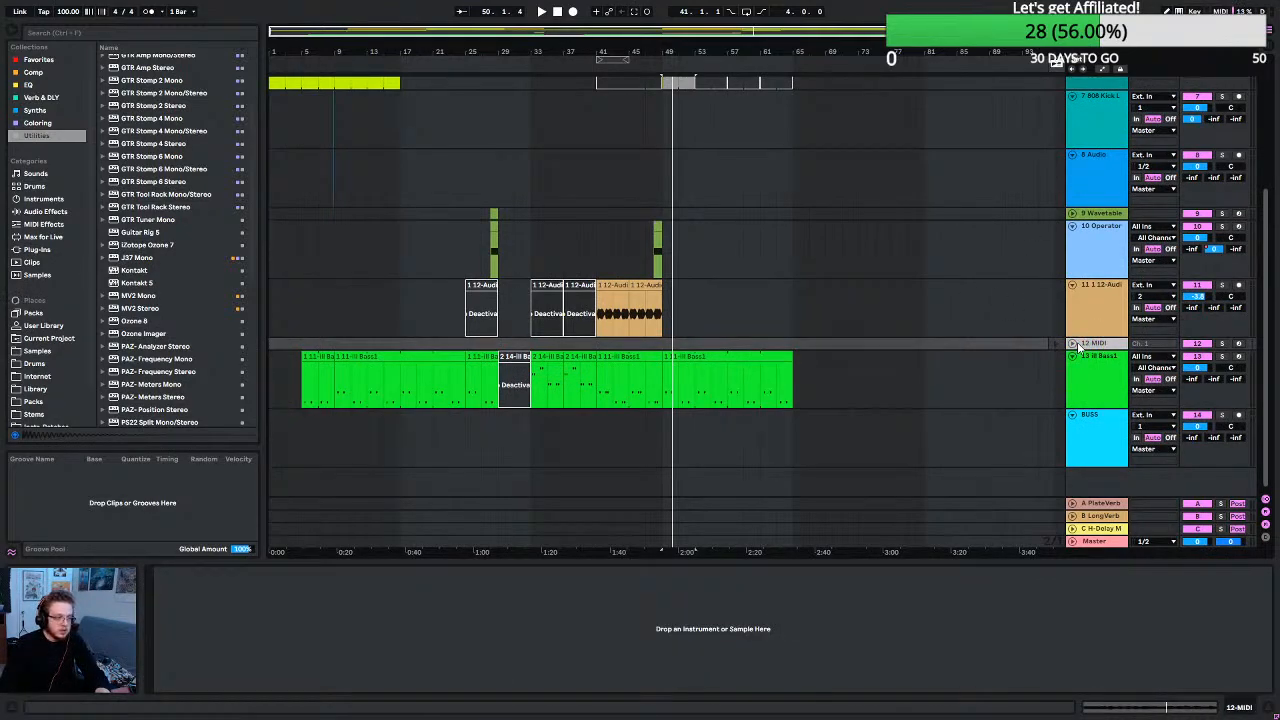
left_click(1072, 344)
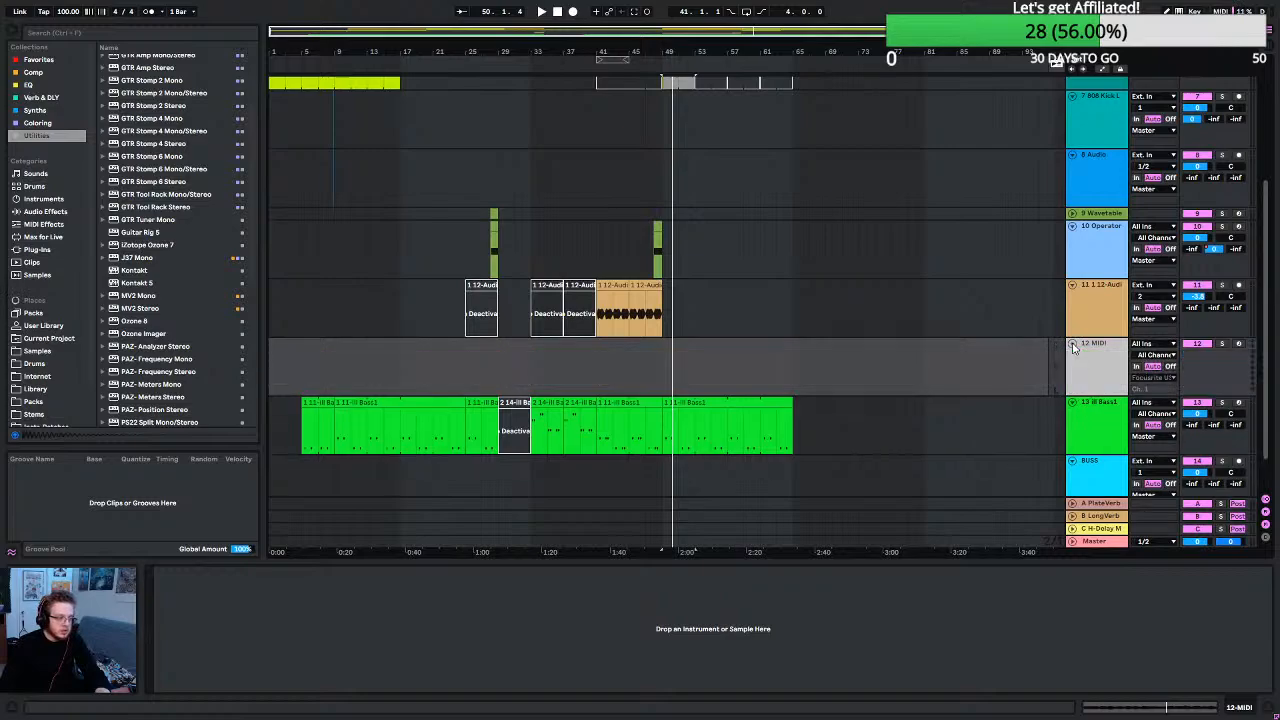
left_click(1196, 710)
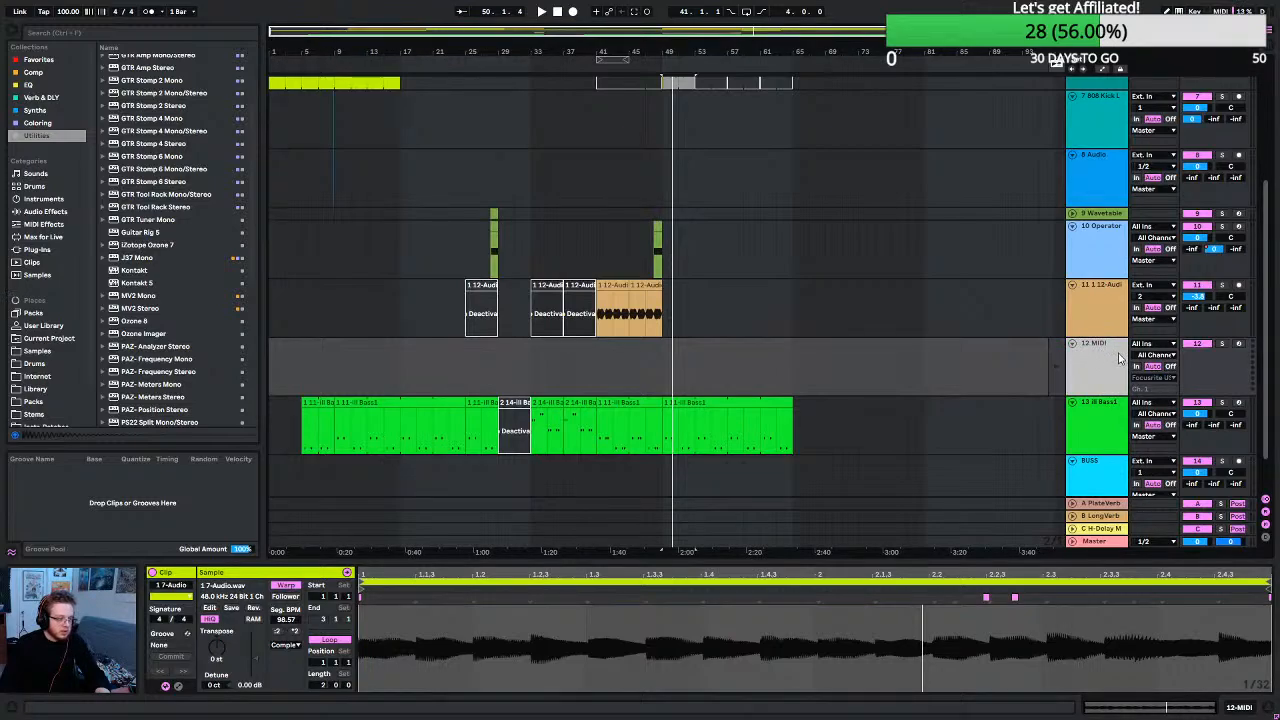
left_click(1270, 48)
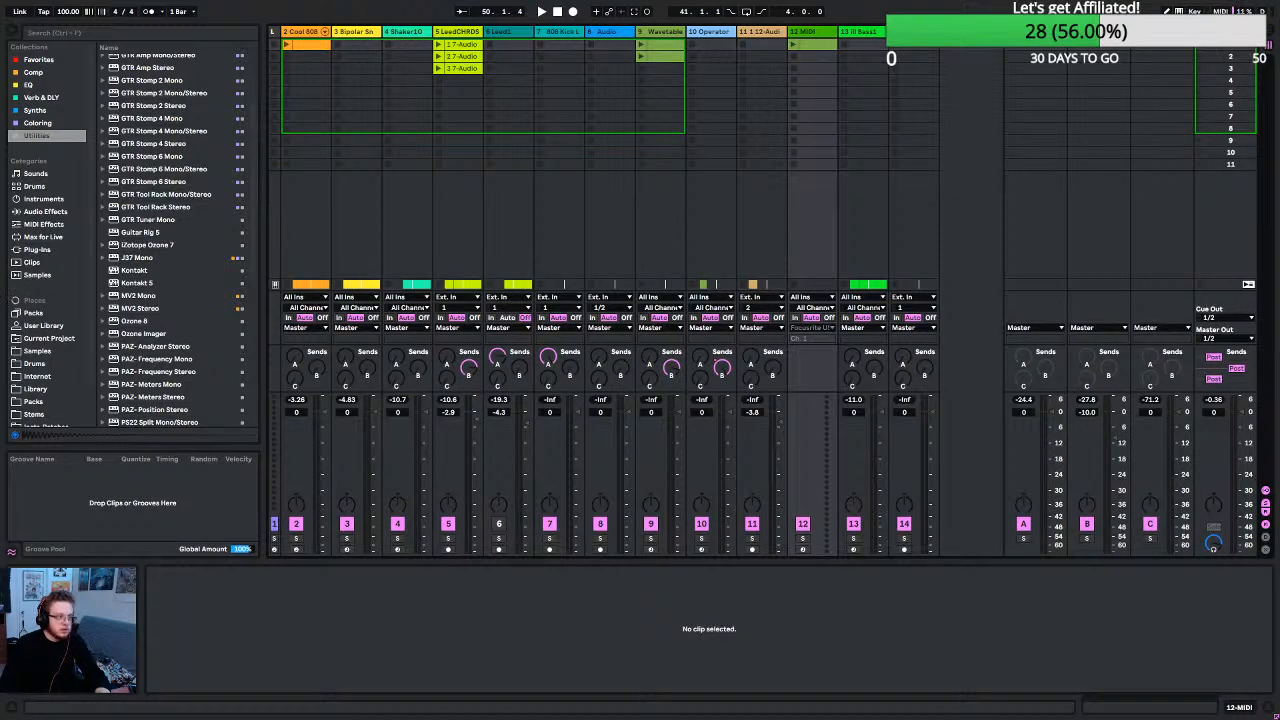
left_click(815, 34)
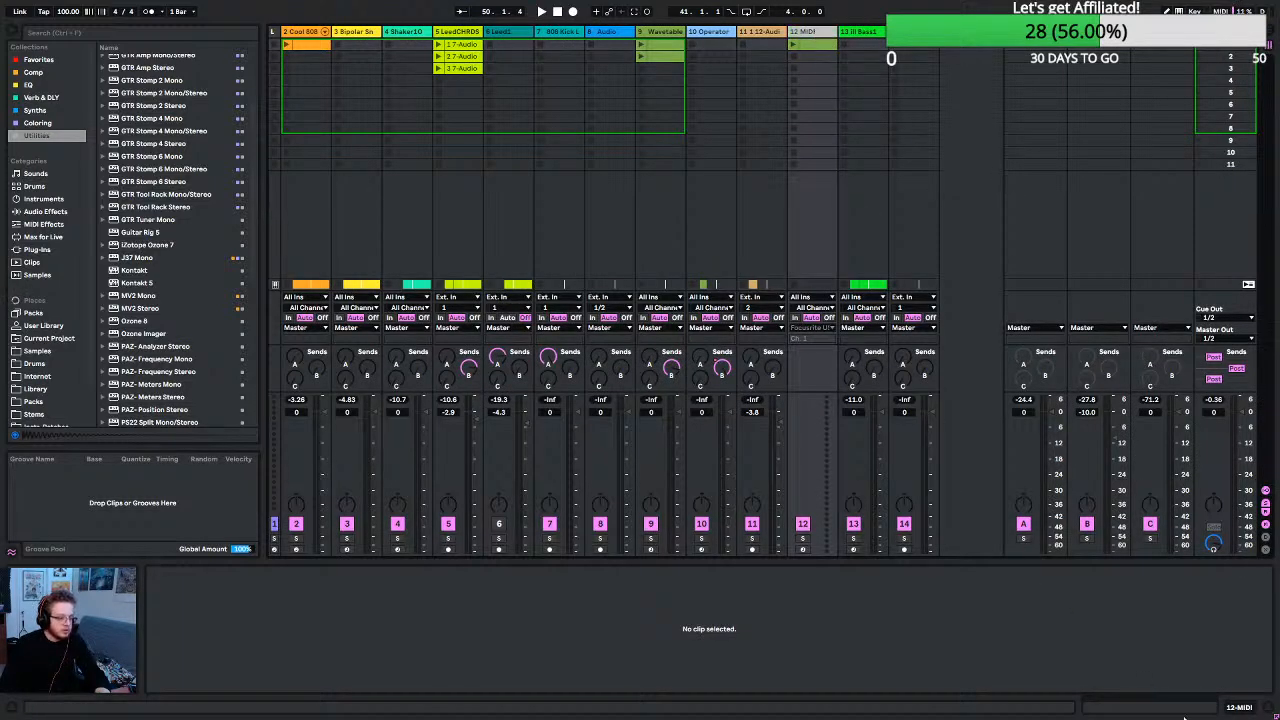
left_click(1240, 710)
left_click(1190, 713)
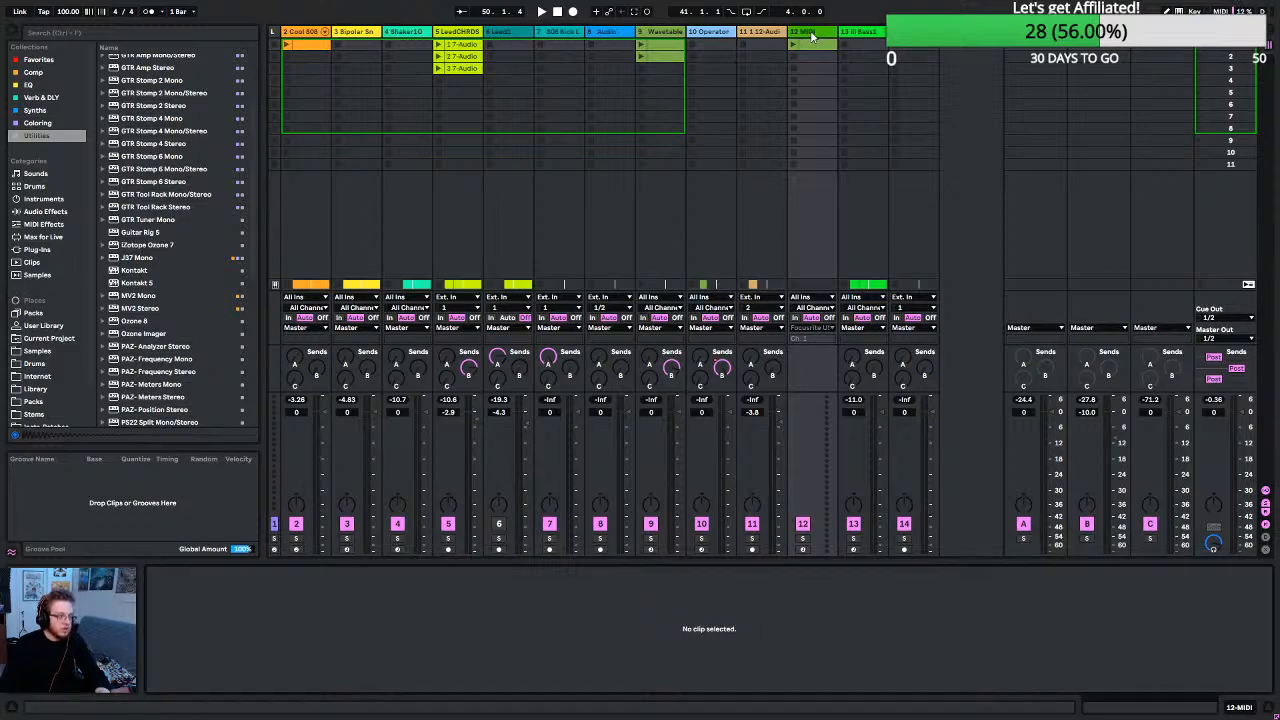
key("Delete")
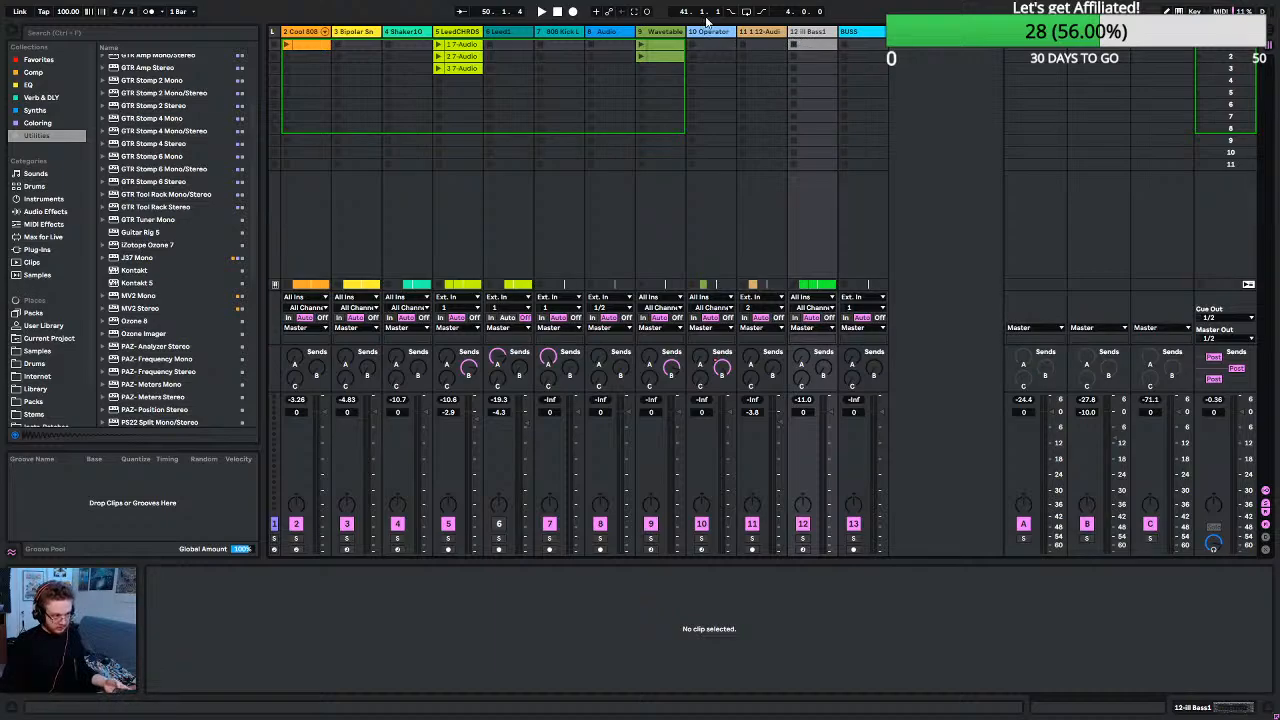
Return to the arrangement and play the section from bar 41.
left_click(1272, 33)
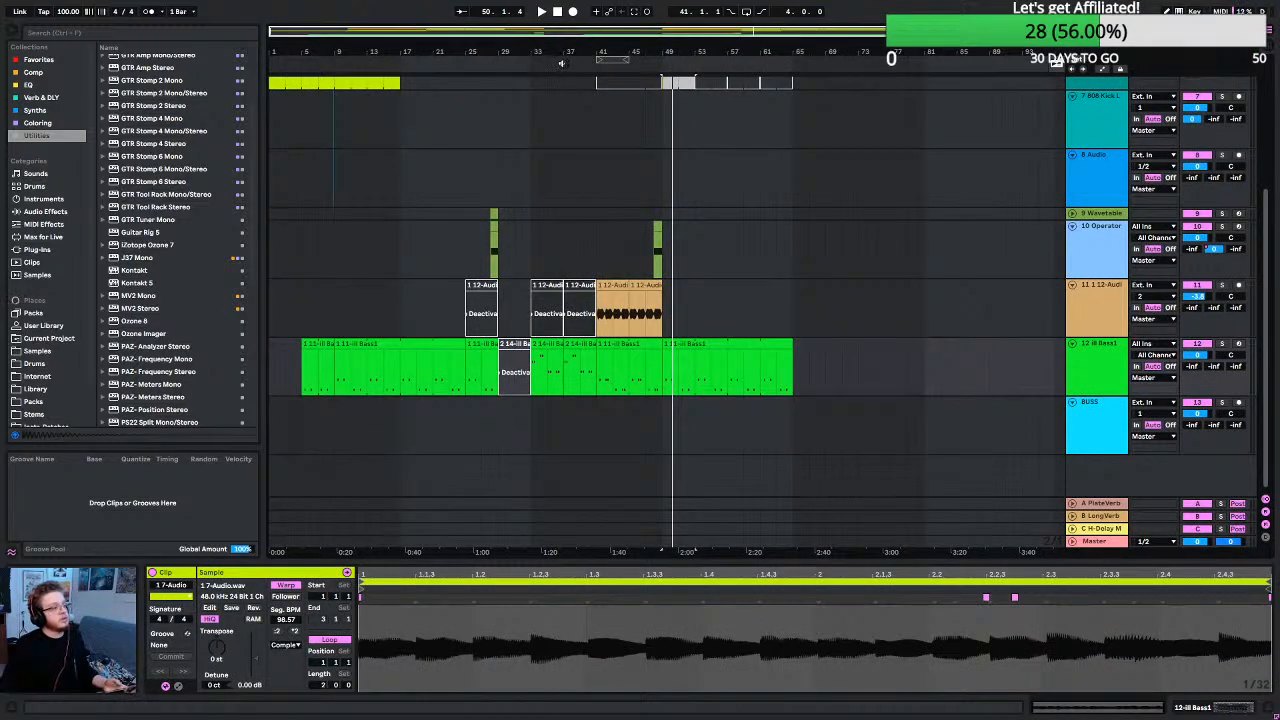
left_click(585, 64)
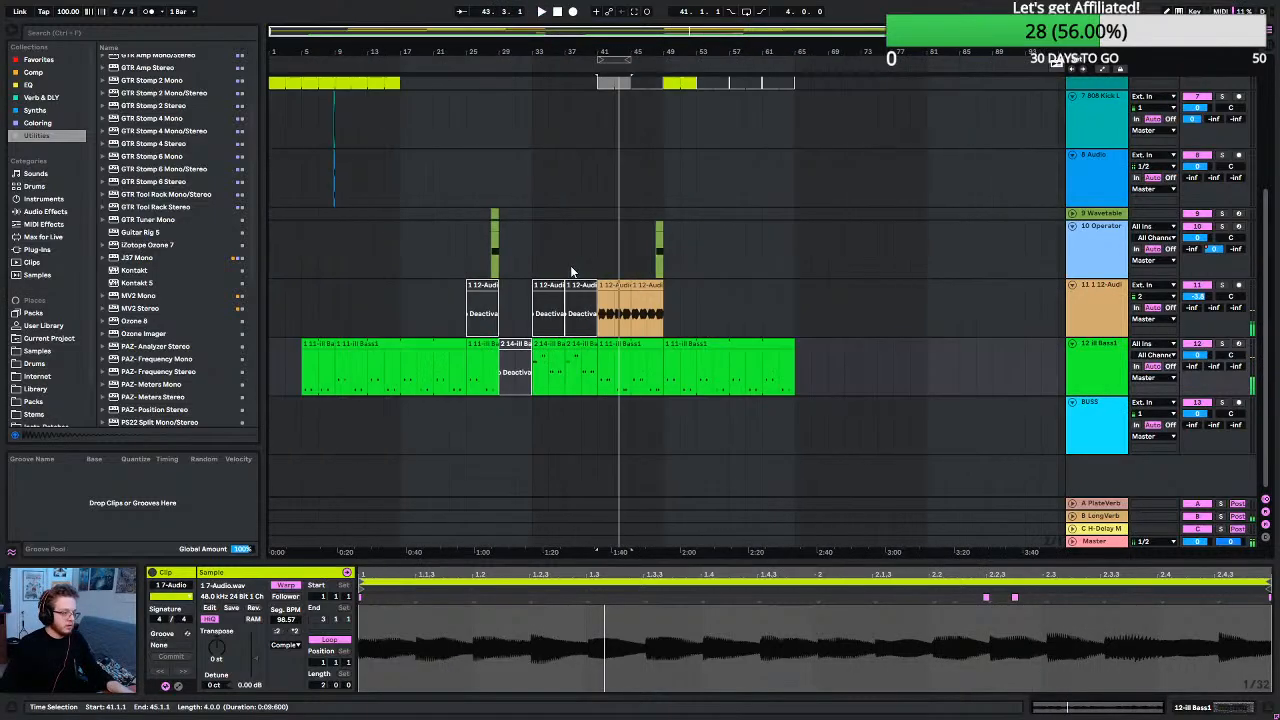
scroll(1003, 407, "up", 1)
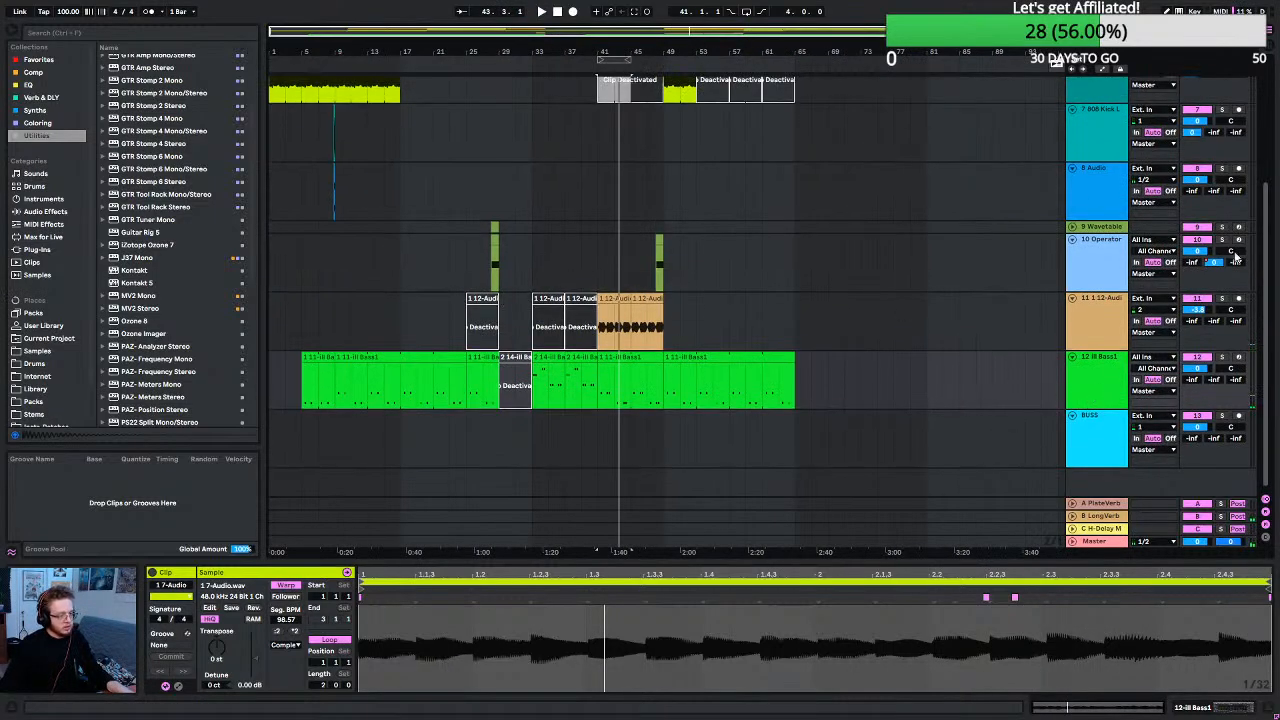
In Session view, set the BUSS track's monitoring to In, keeping its input on Ext. In.
left_click(1268, 48)
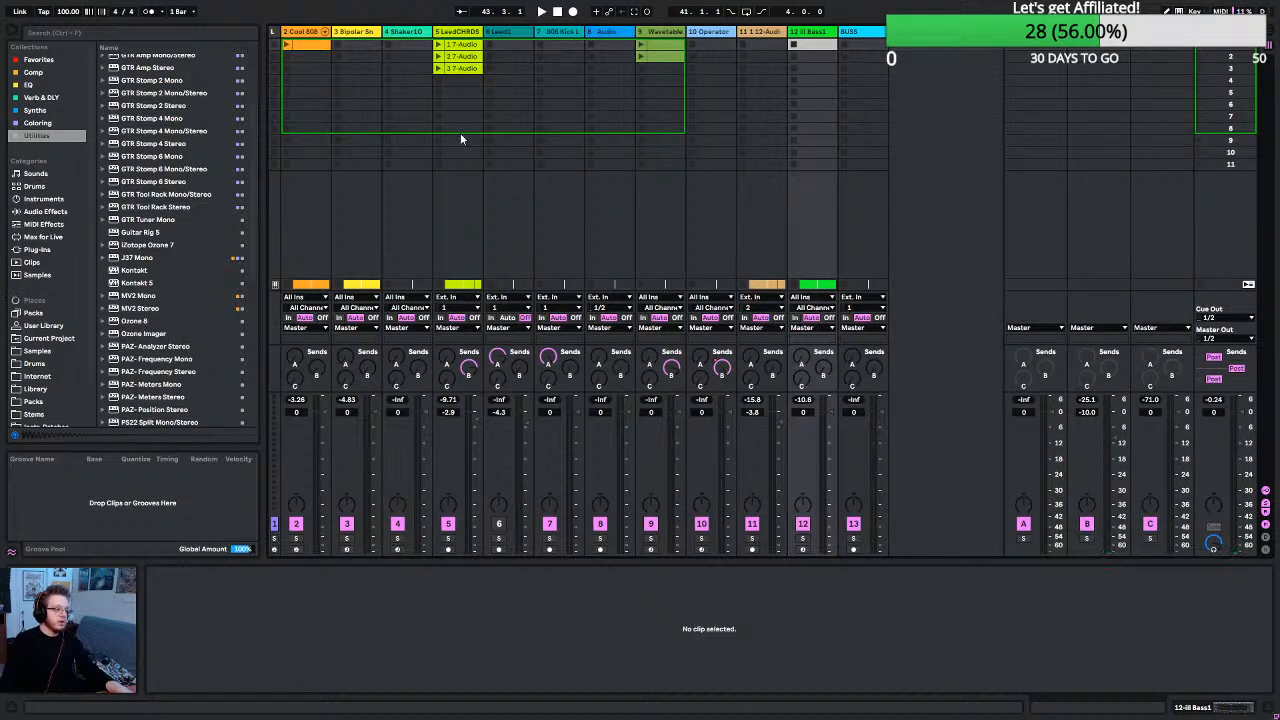
left_click(866, 40)
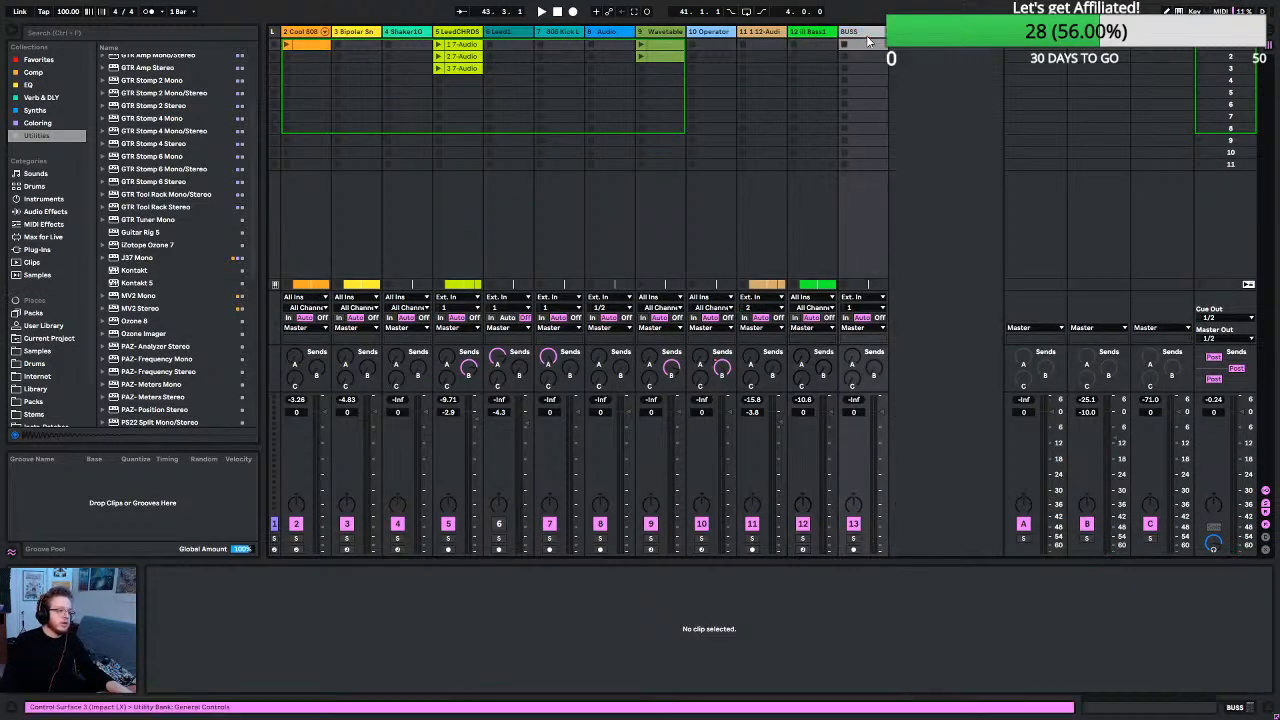
left_click(856, 299)
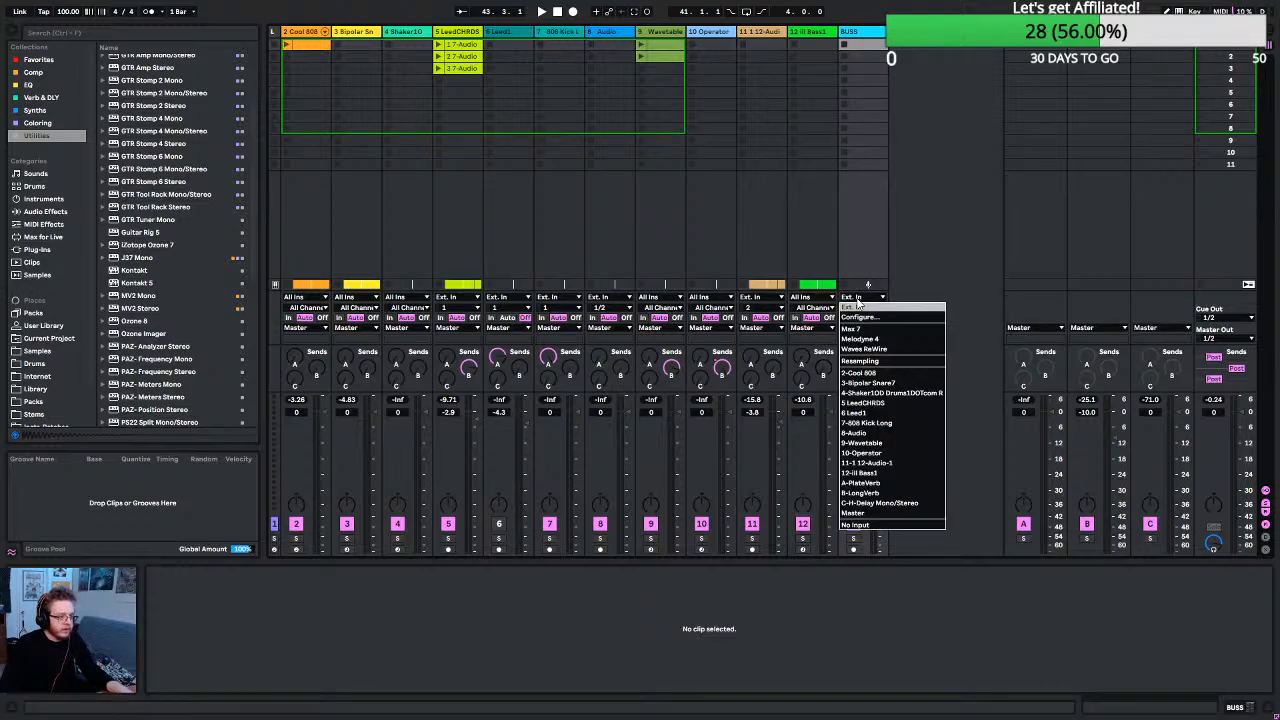
left_click(856, 305)
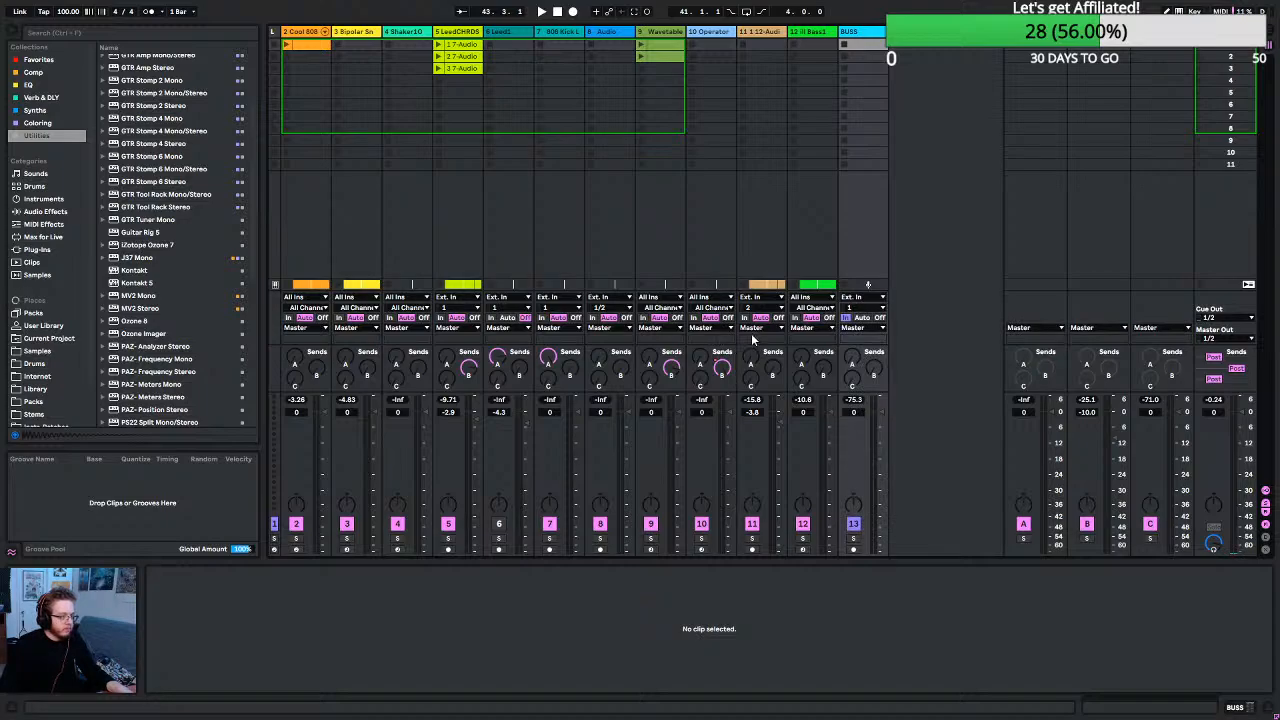
Route the outputs of the ill Bass1, 1 12-Audio-1 and Operator tracks to BUSS.
left_click(815, 330)
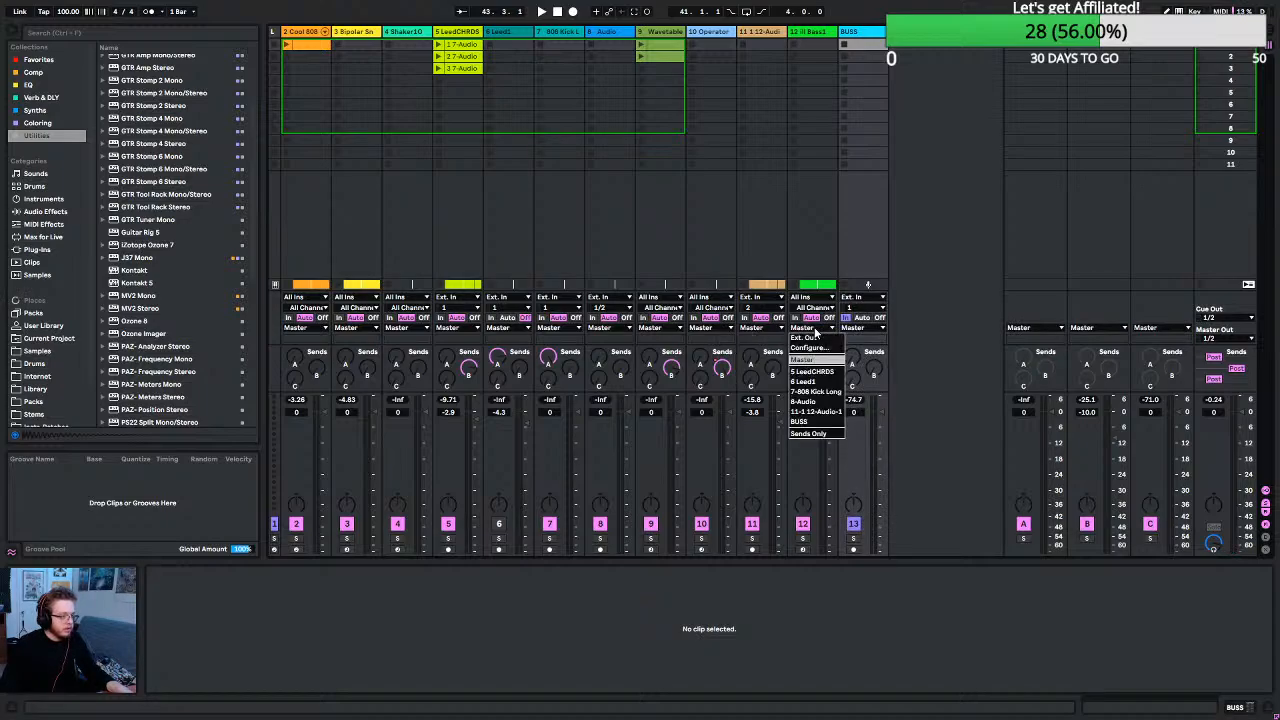
left_click(799, 421)
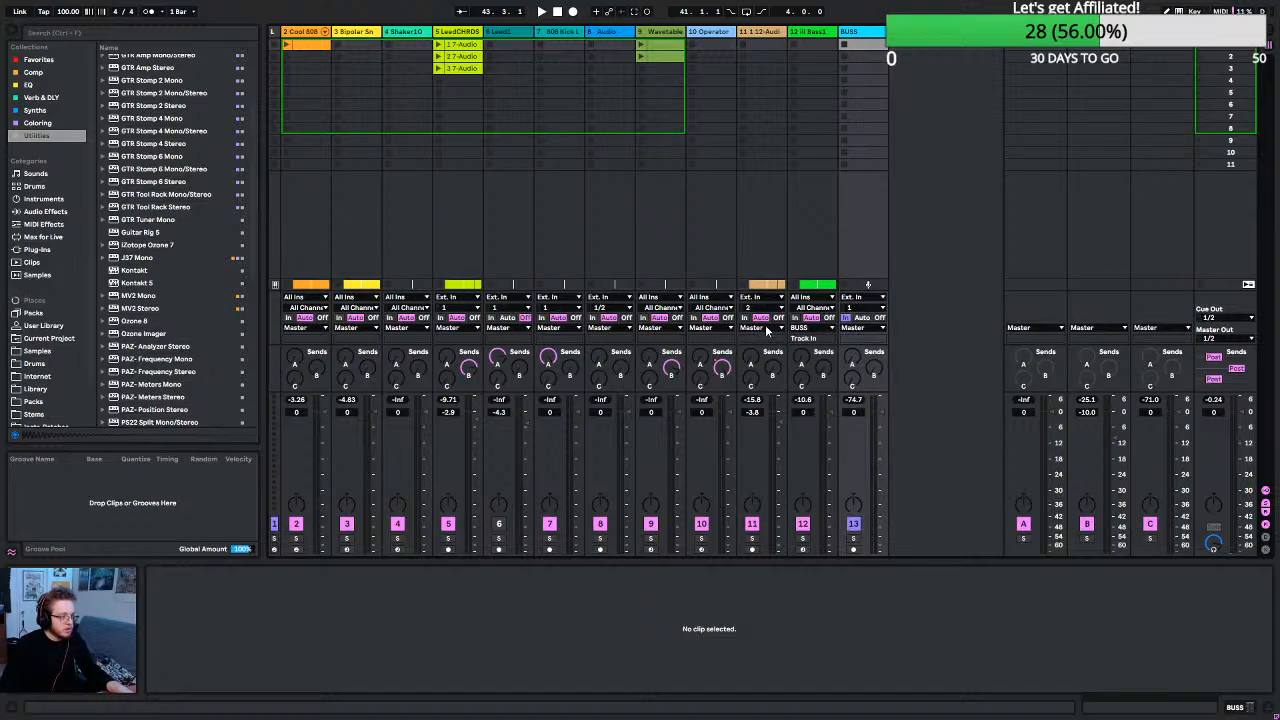
left_click(766, 328)
left_click(758, 411)
left_click(714, 328)
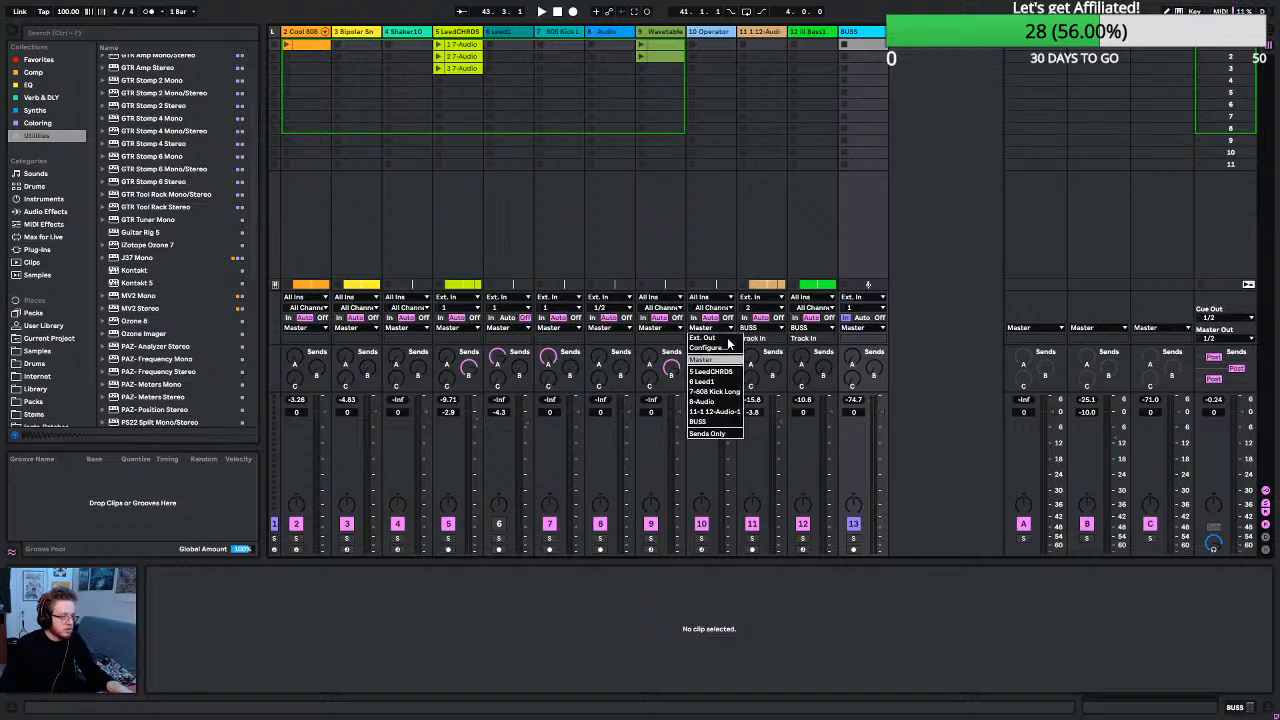
left_click(716, 422)
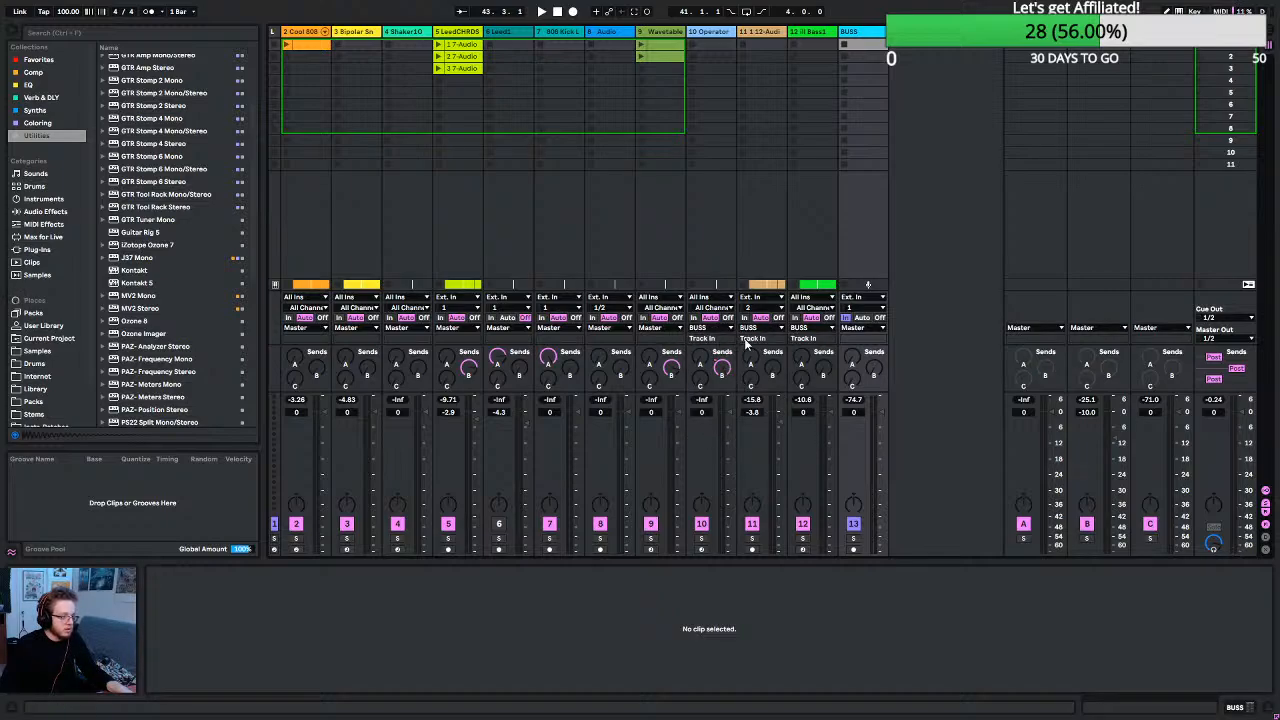
Select all tracks from Cool 808 through Wavetable and route their outputs to BUSS together.
left_click(666, 44)
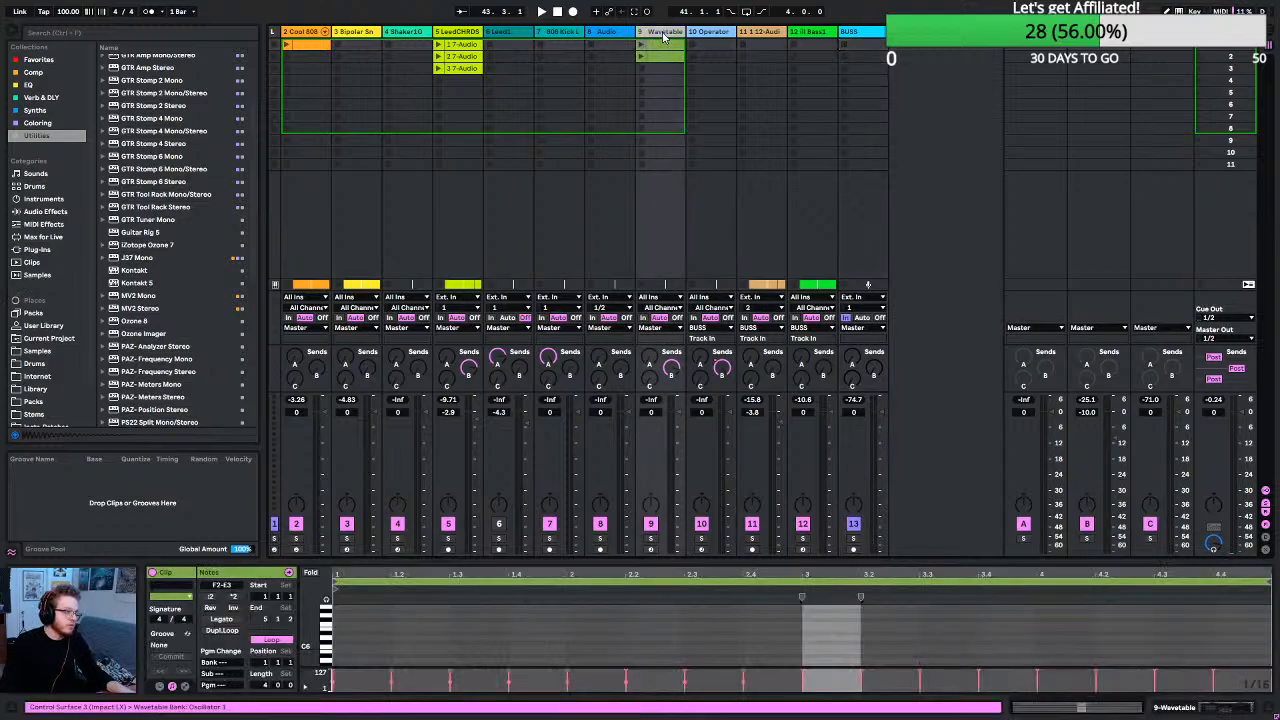
left_click(290, 45, "shift")
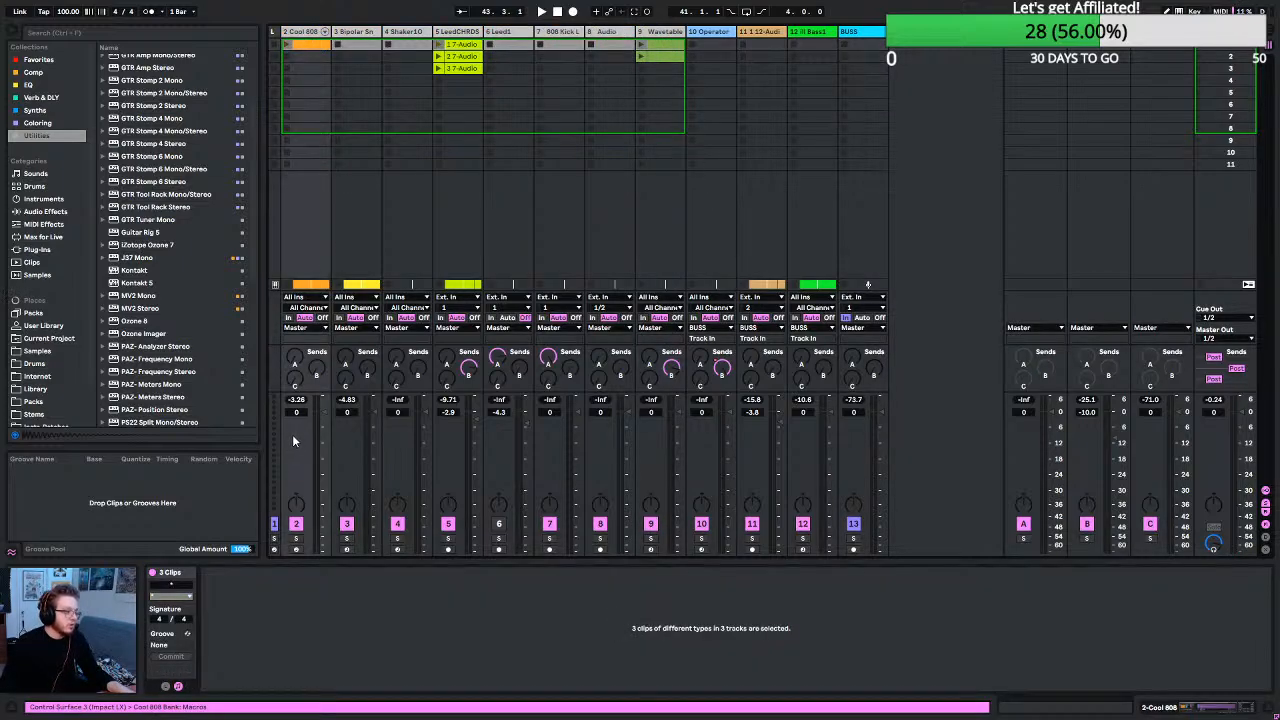
left_click(318, 329)
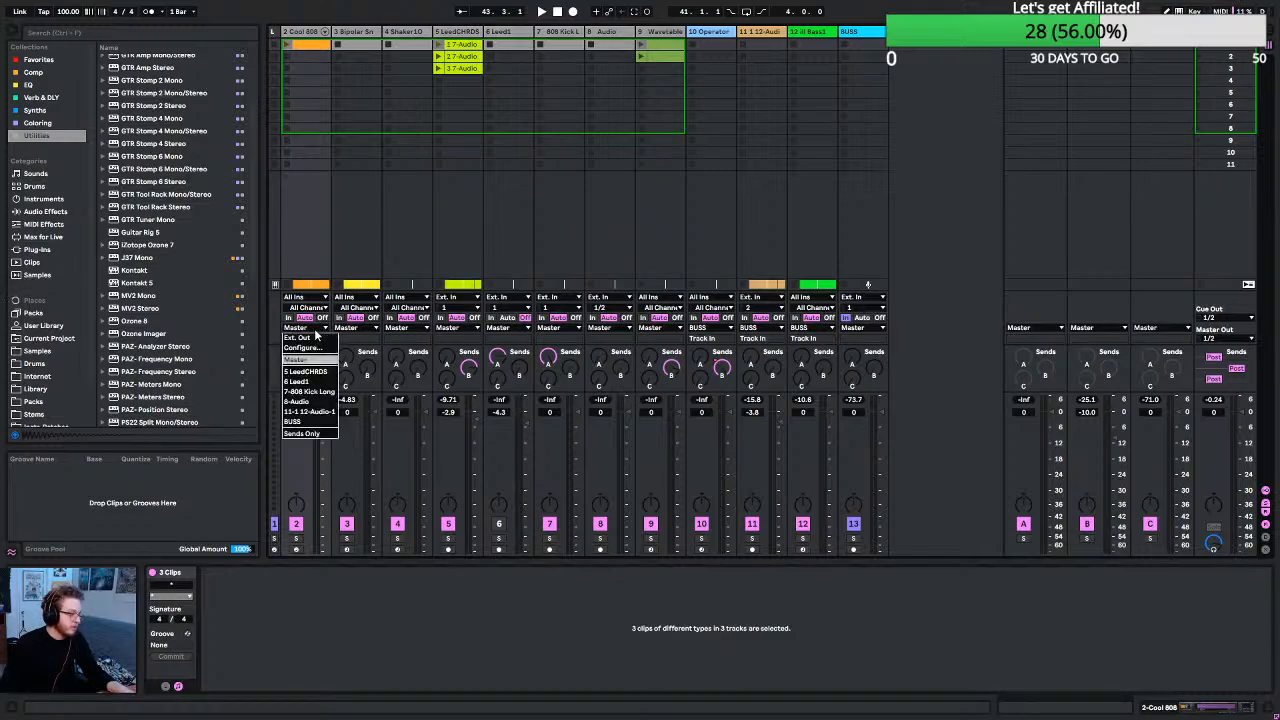
left_click(305, 432)
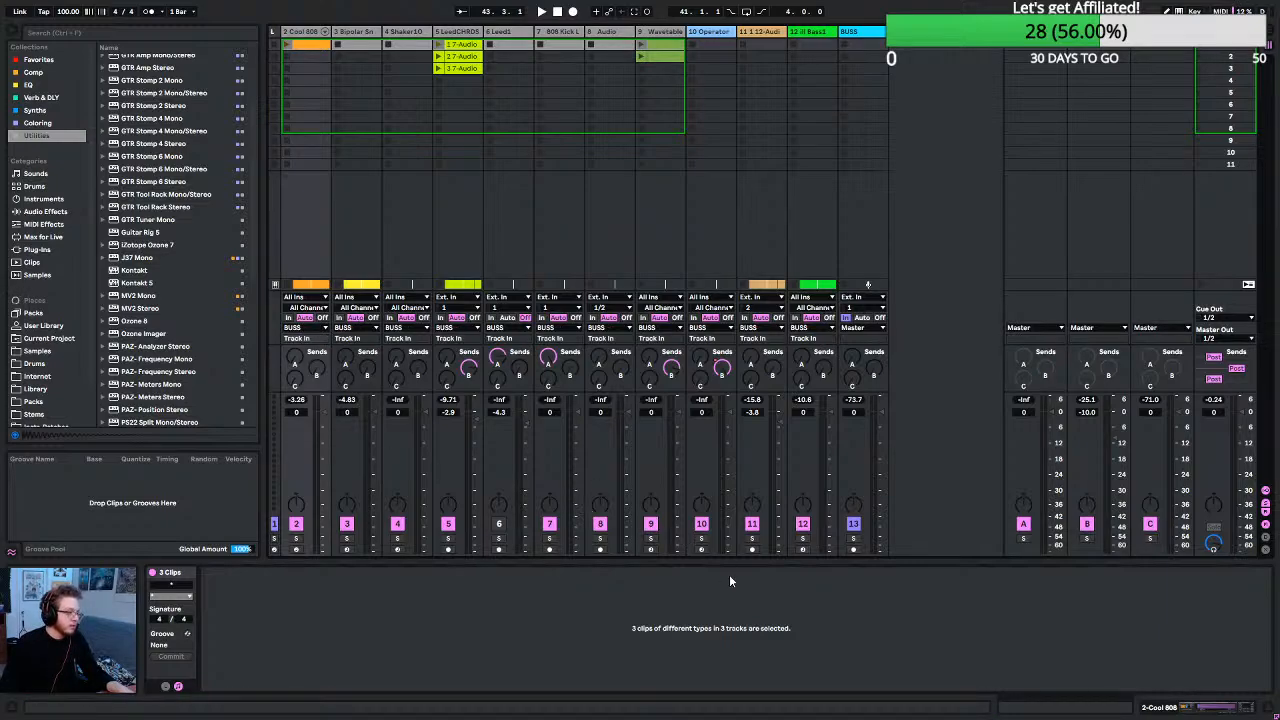
Set the BUSS track's input to No Input and play the section from bar 41 to check the routing.
key("space")
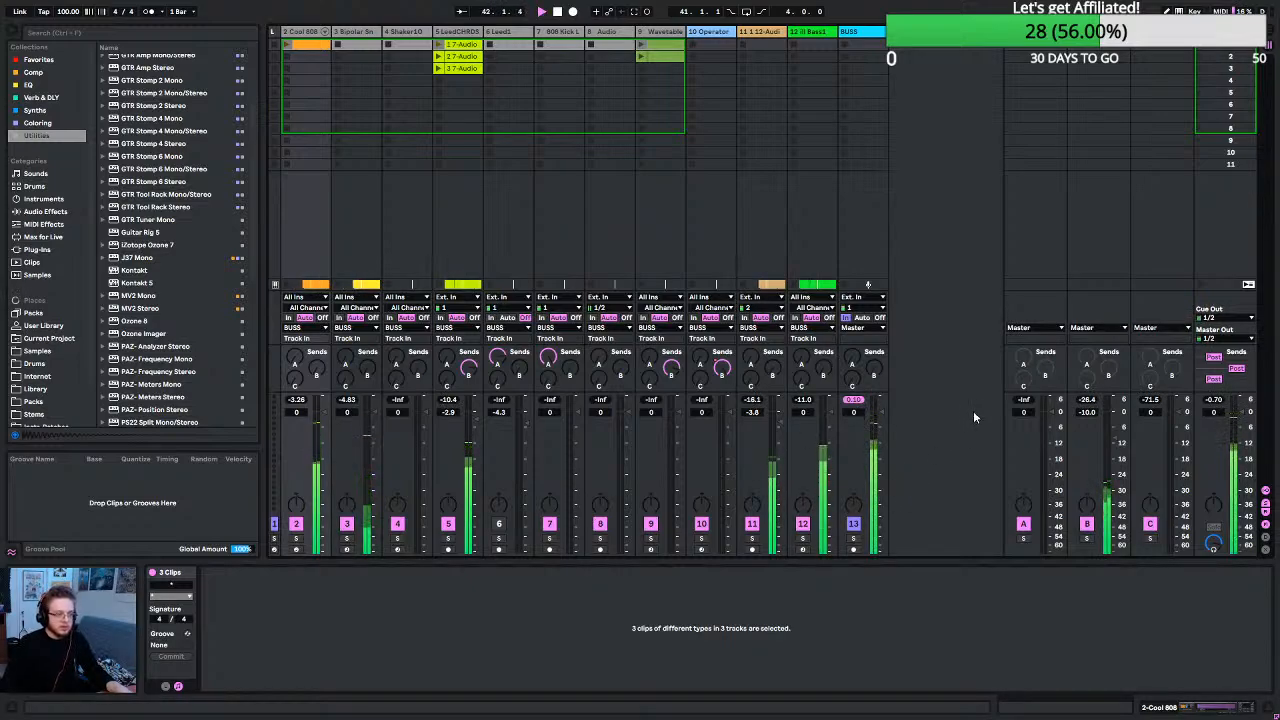
key("space")
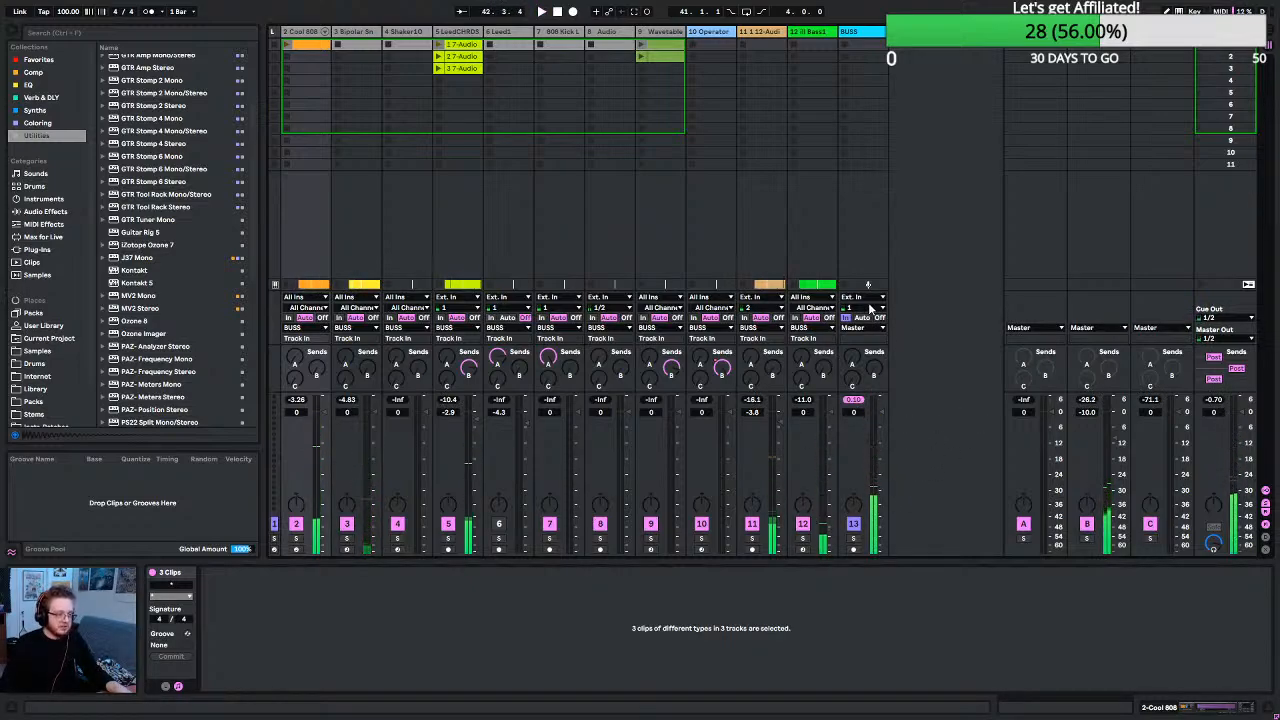
left_click(862, 297)
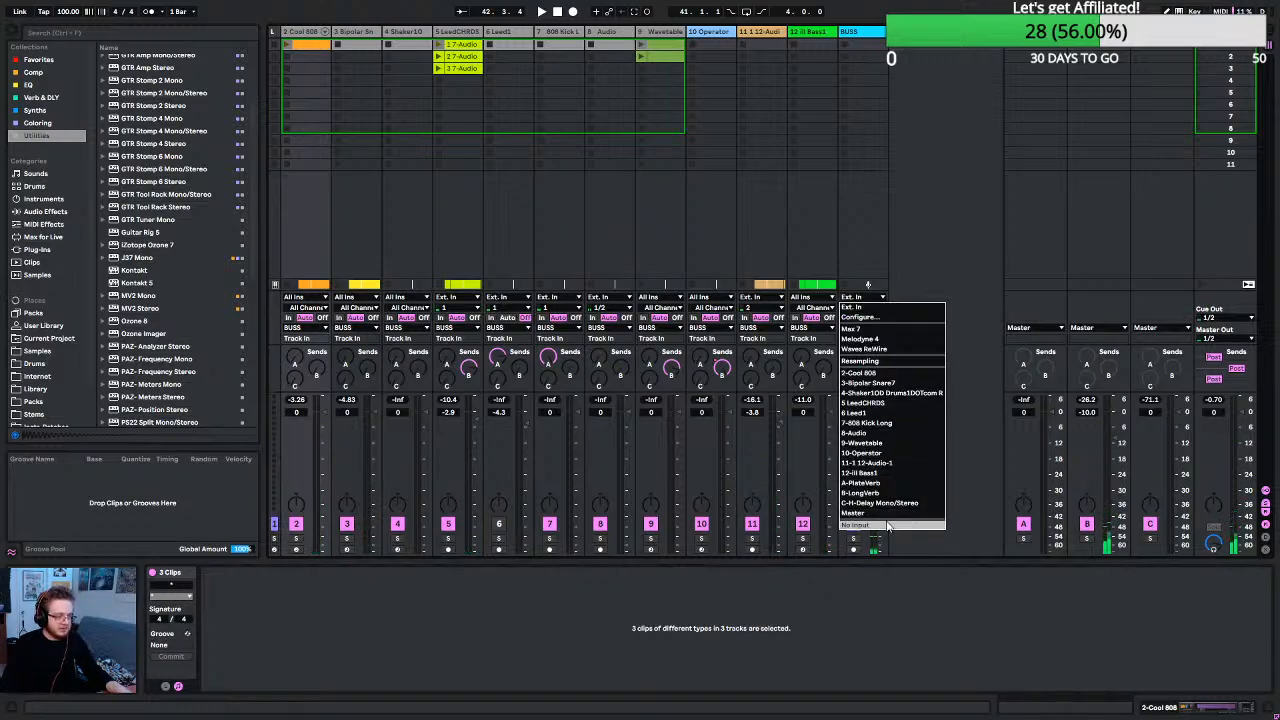
left_click(858, 524)
key("space")
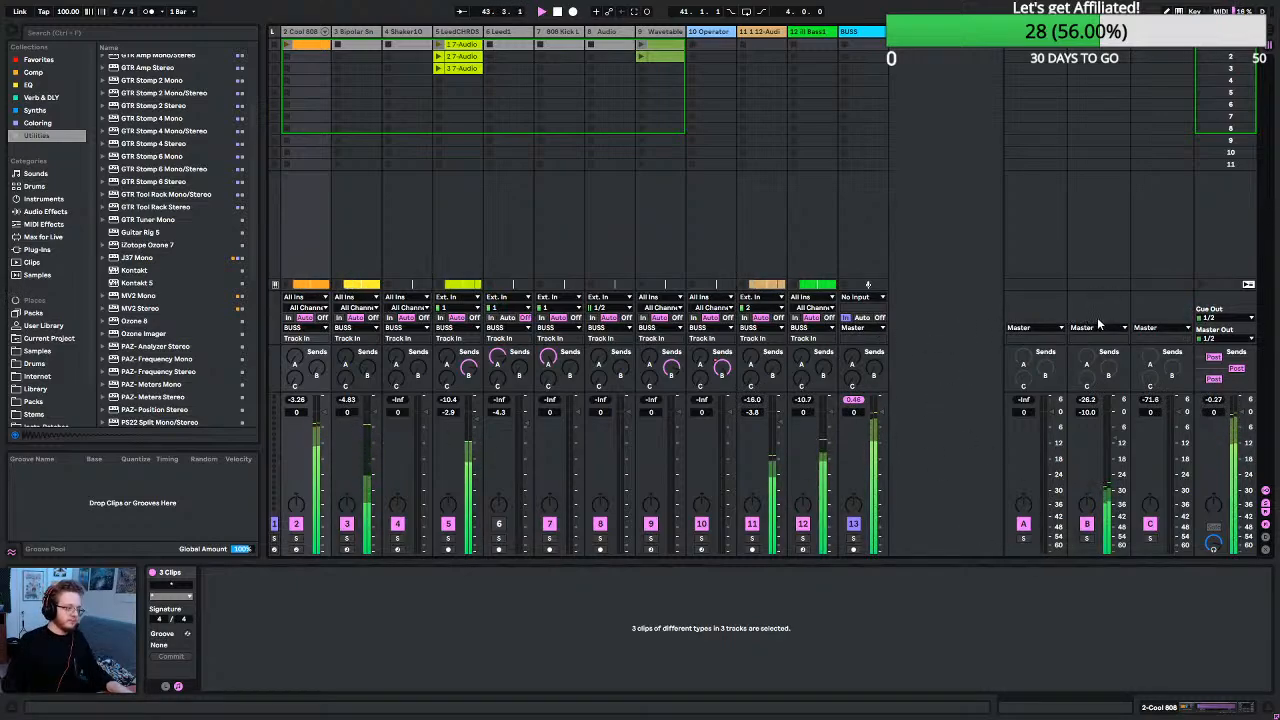
Return to the arrangement and take a closer look at the upper tracks around bars 29 to 49.
key("Tab")
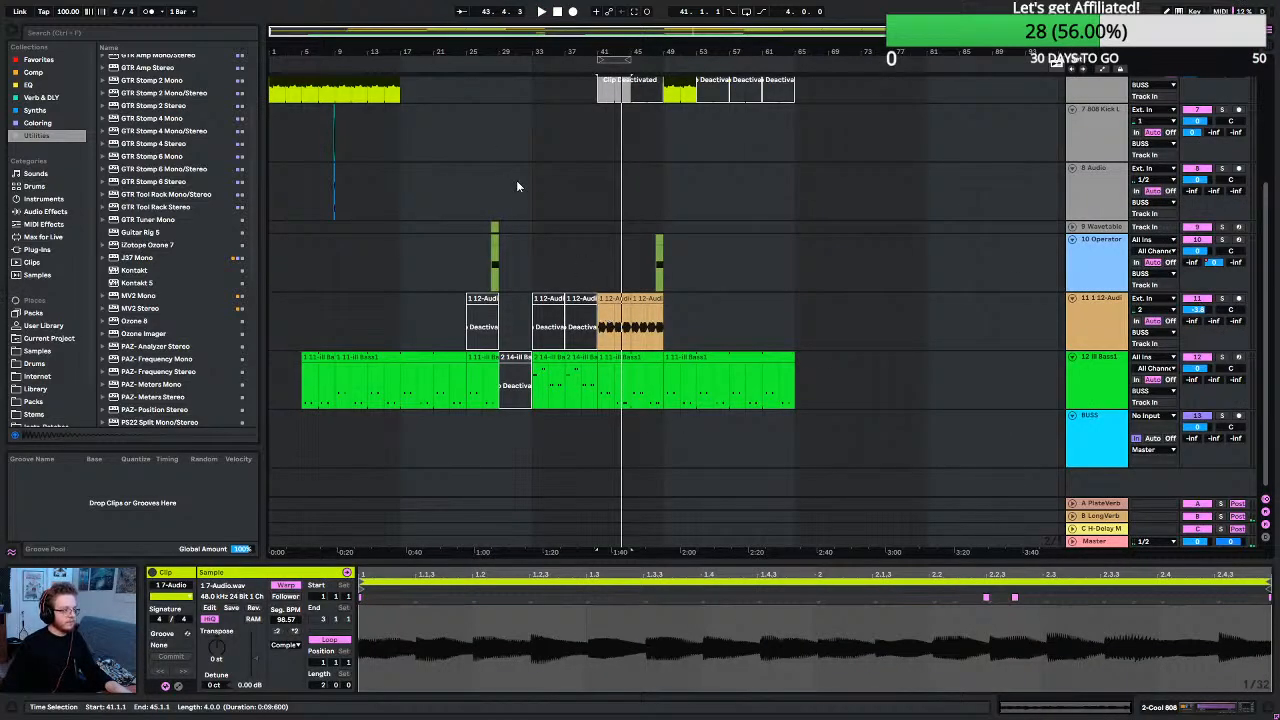
scroll(676, 268, "up", 3, "ctrl")
scroll(696, 310, "up", 4)
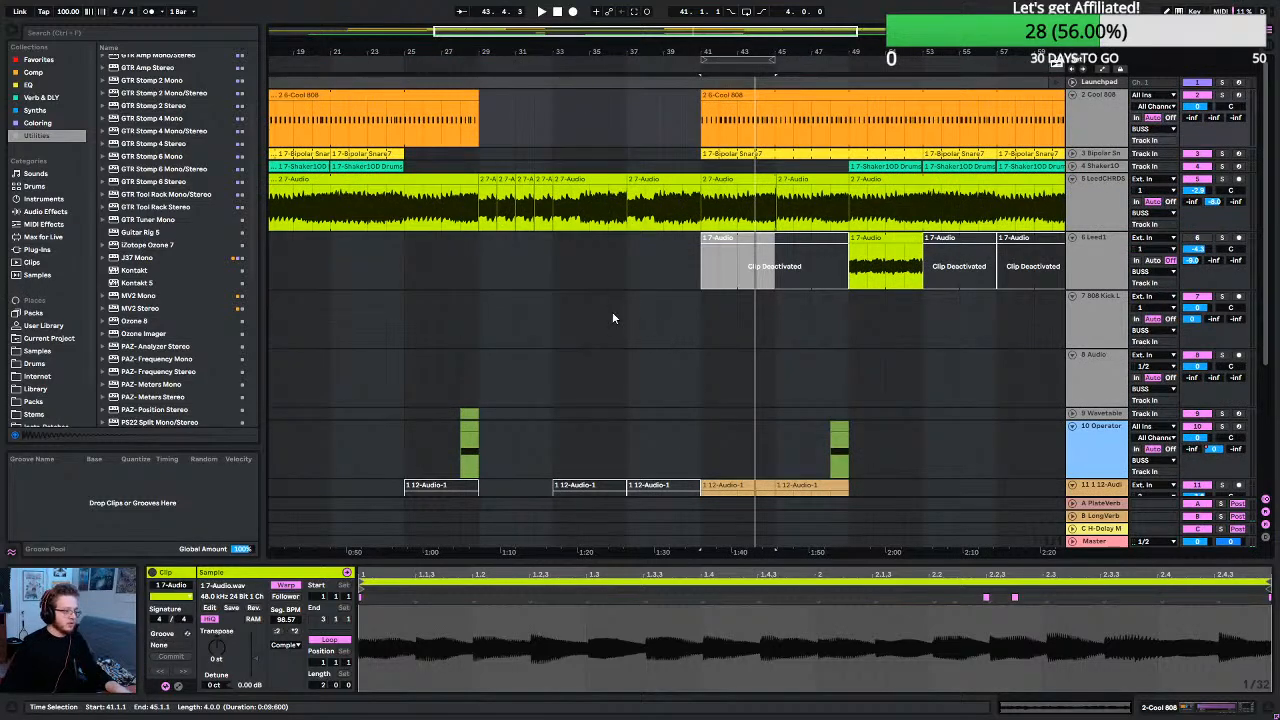
Play the arrangement from bar 37 into bar 41 to hear the transition.
left_click(625, 322)
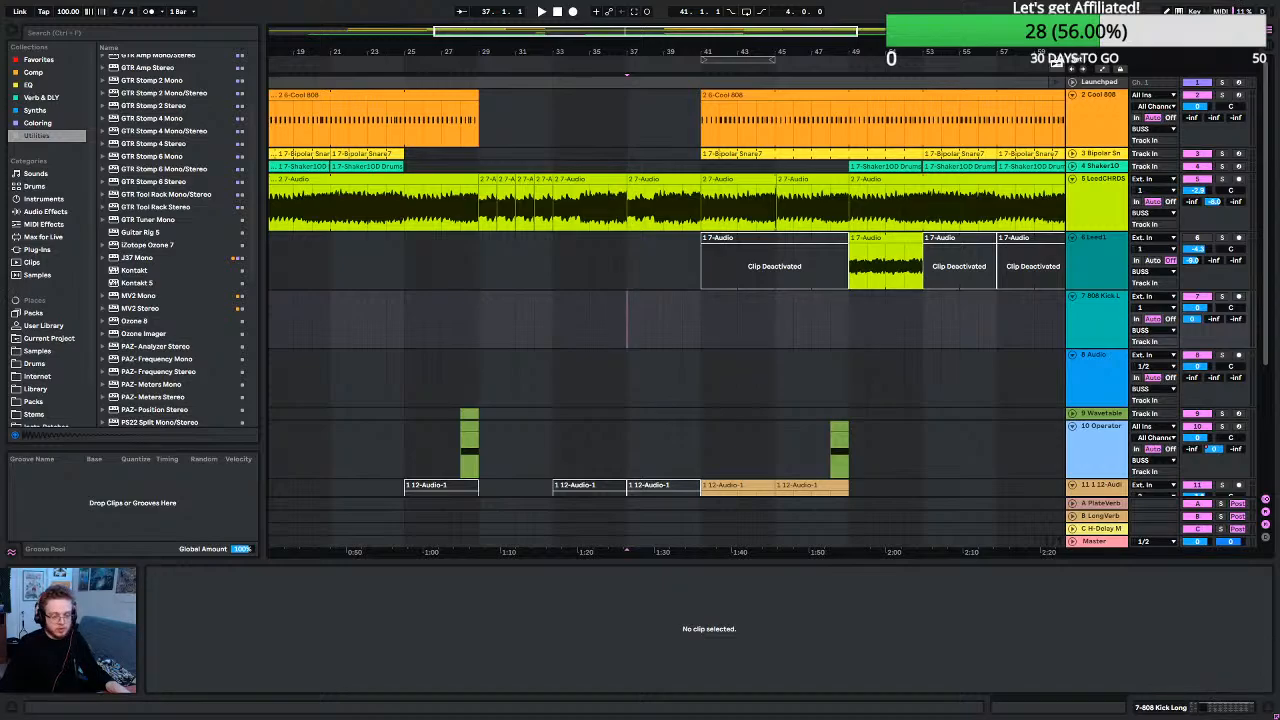
scroll(654, 358, "down", 5)
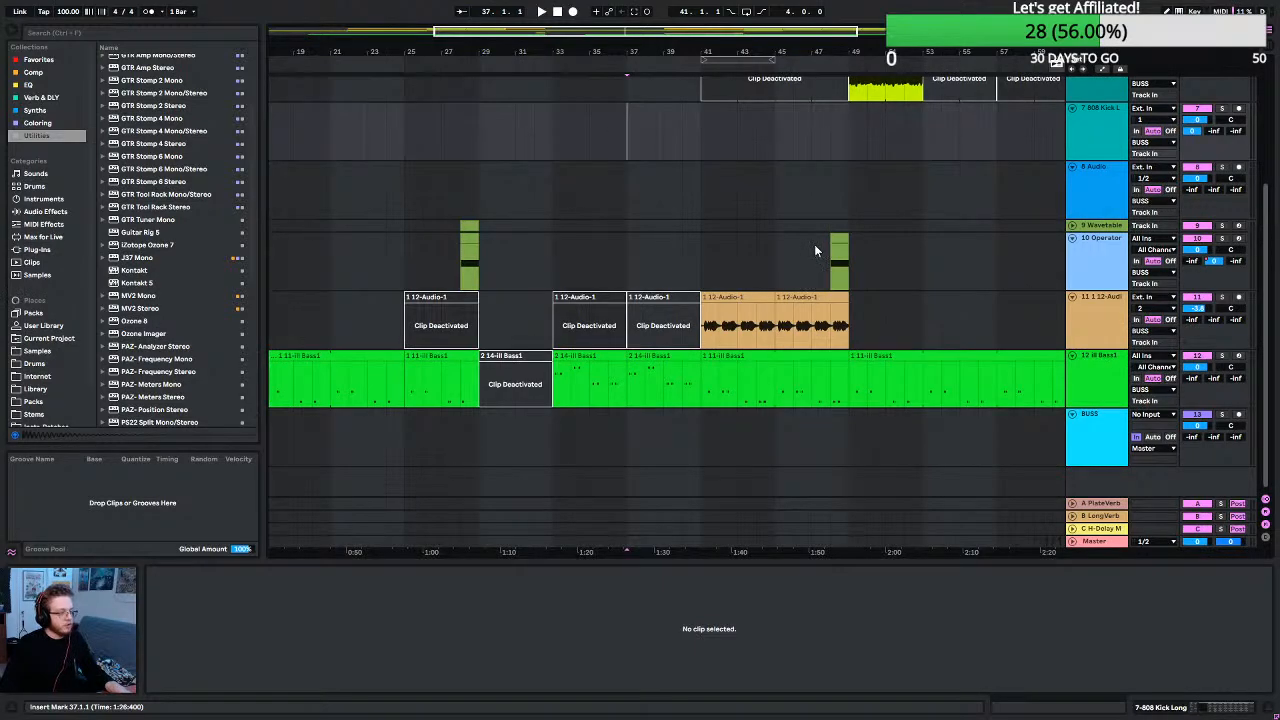
scroll(783, 181, "up", 3)
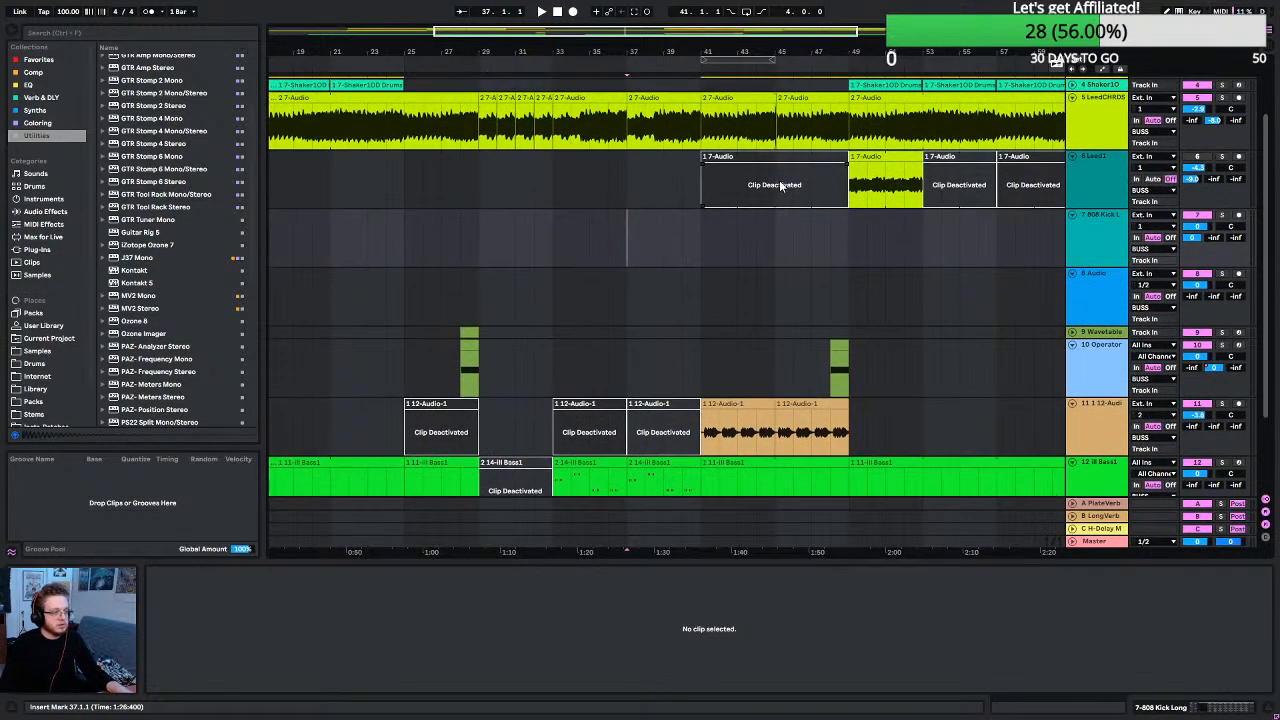
key("space")
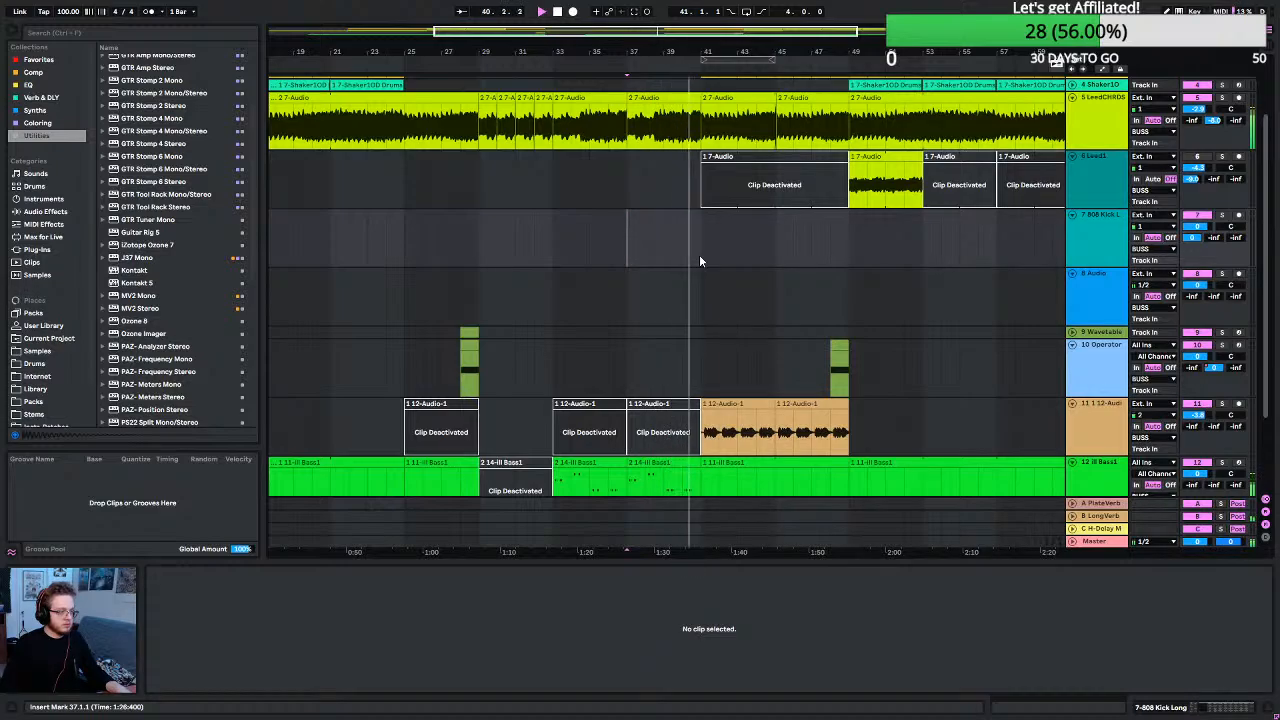
key("space")
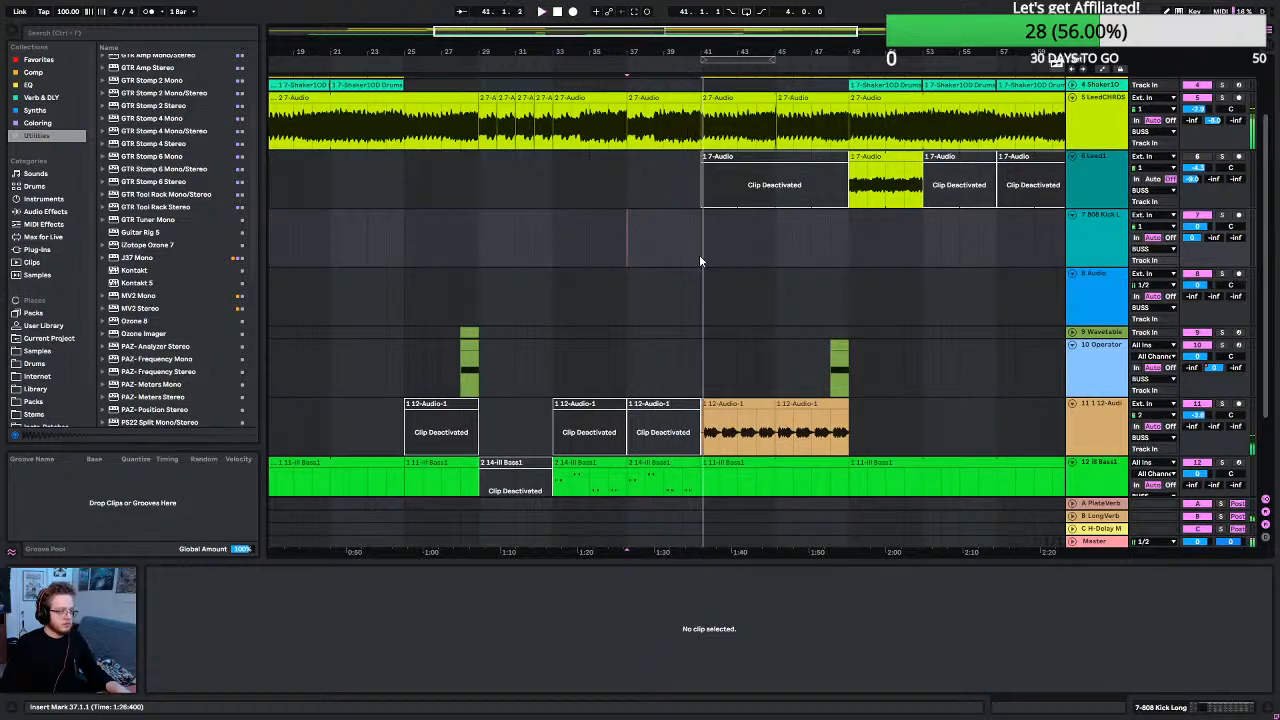
Shorten the ill Bass1 and LeedCHRDS clips before bar 41 so that both end at 40.3.
scroll(700, 260, "down", 3)
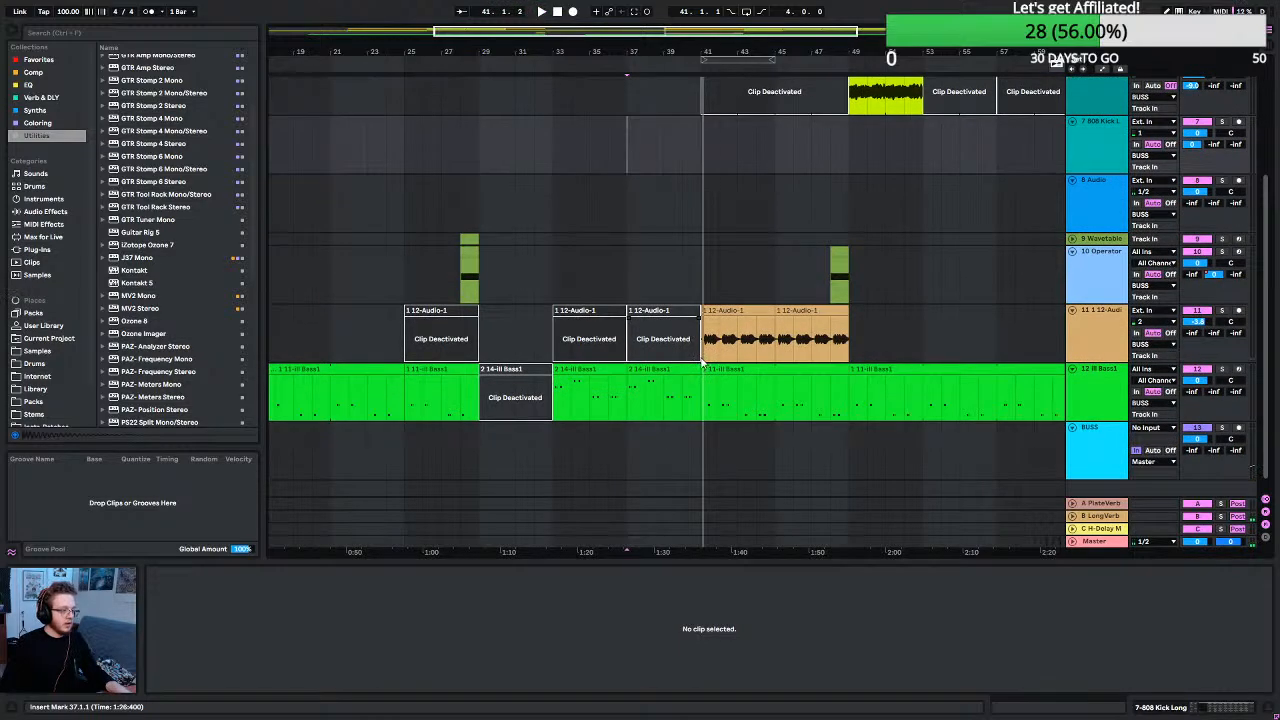
scroll(696, 366, "up", 5)
left_click(696, 368)
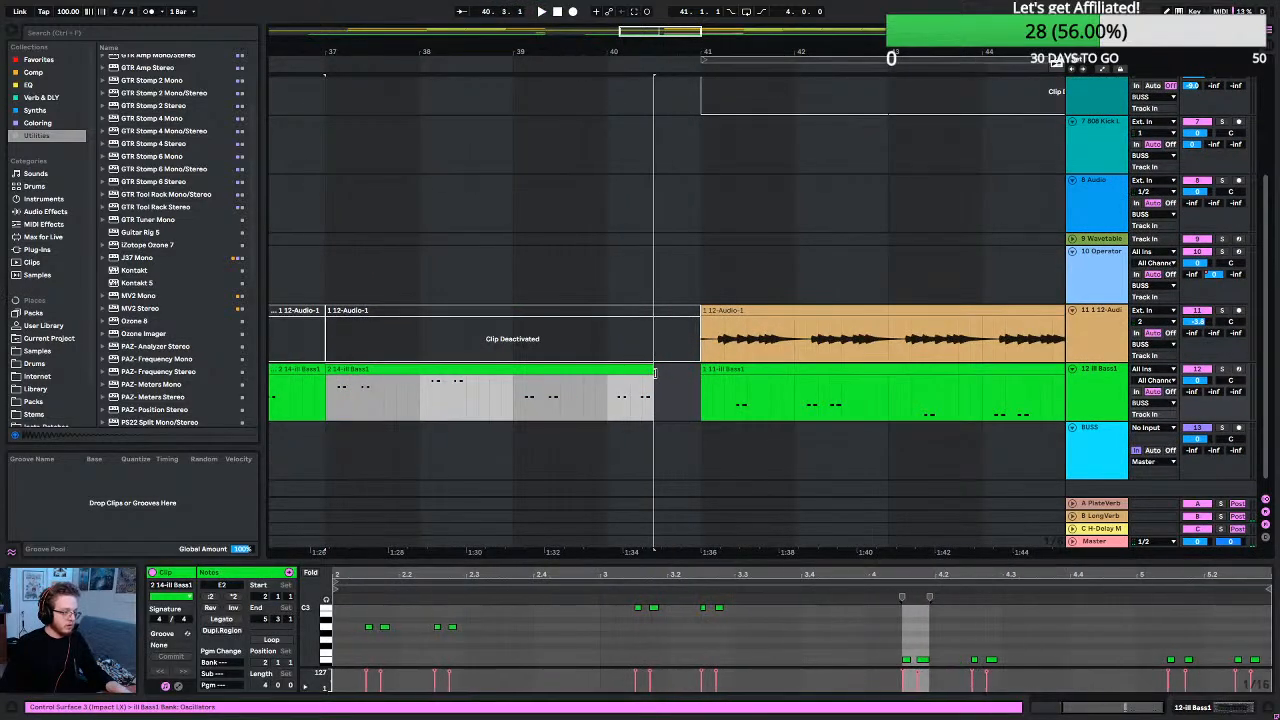
scroll(701, 273, "up", 4)
scroll(701, 273, "up", 1)
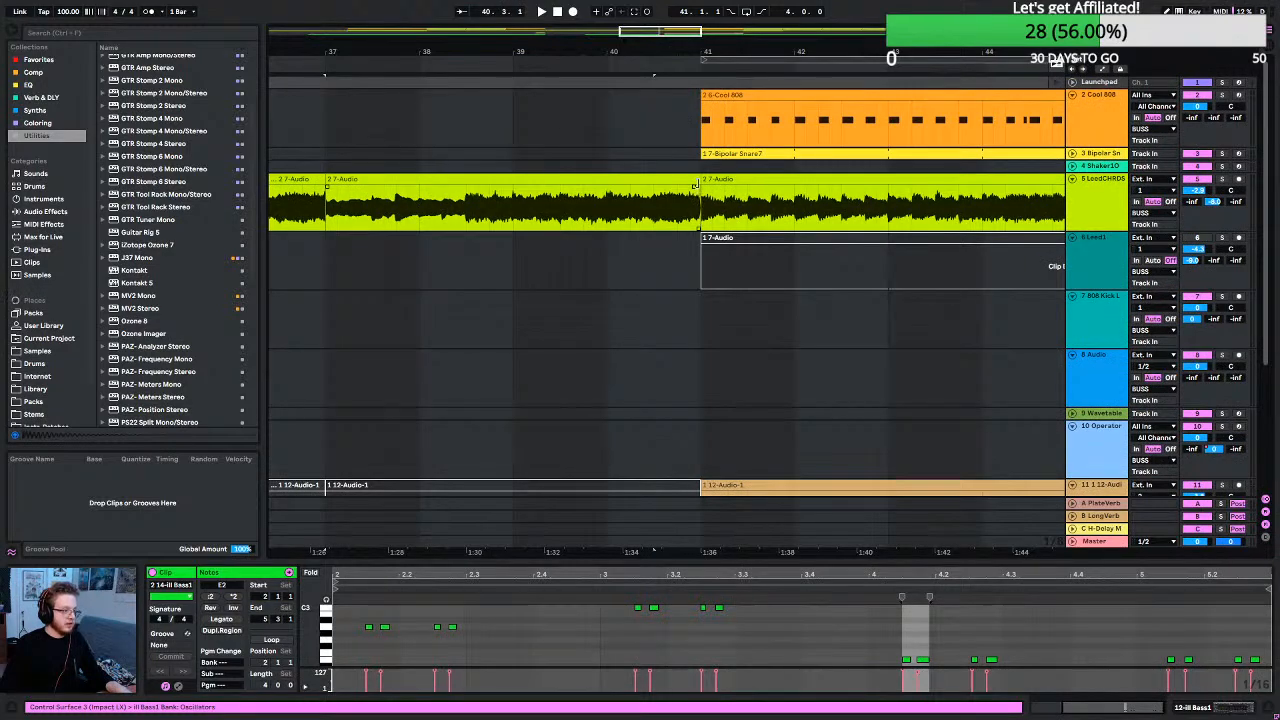
left_click(676, 188)
left_click_drag(676, 188, 654, 188)
Add an Auto Filter after the Utility on the BUSS track and set it to high-pass at 26.0 Hz.
scroll(679, 266, "down", 5)
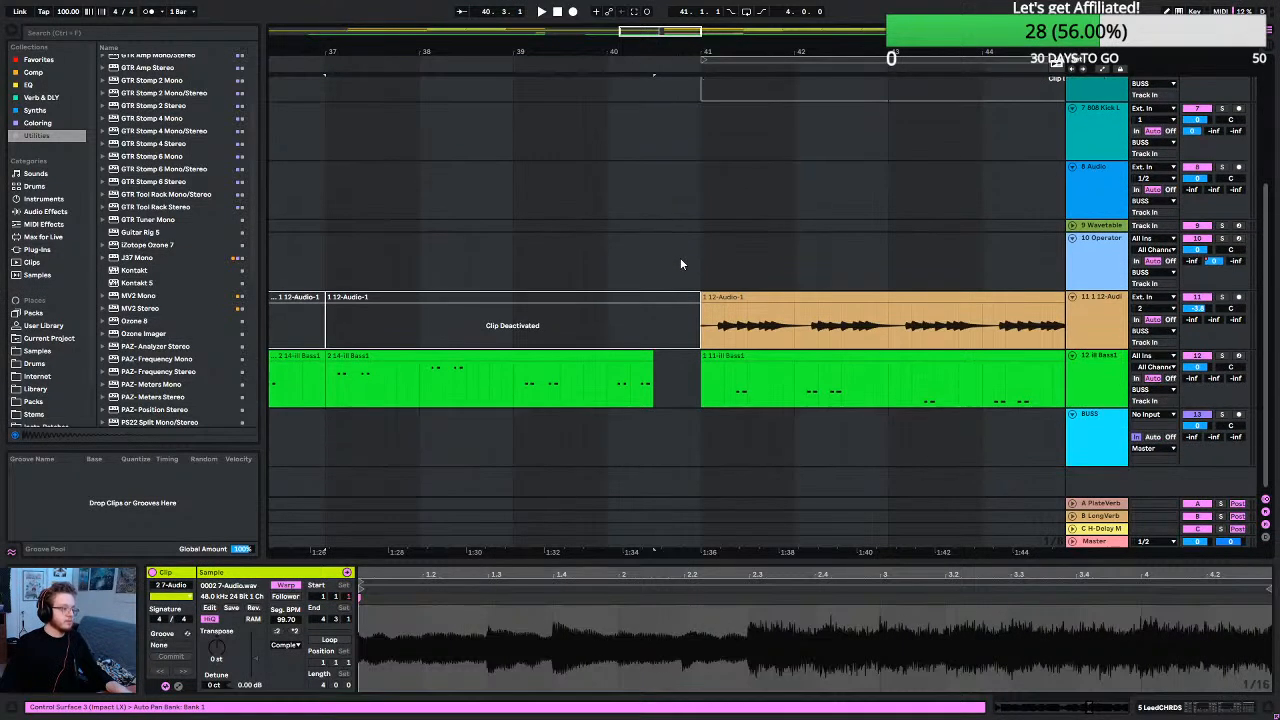
left_click(1130, 460)
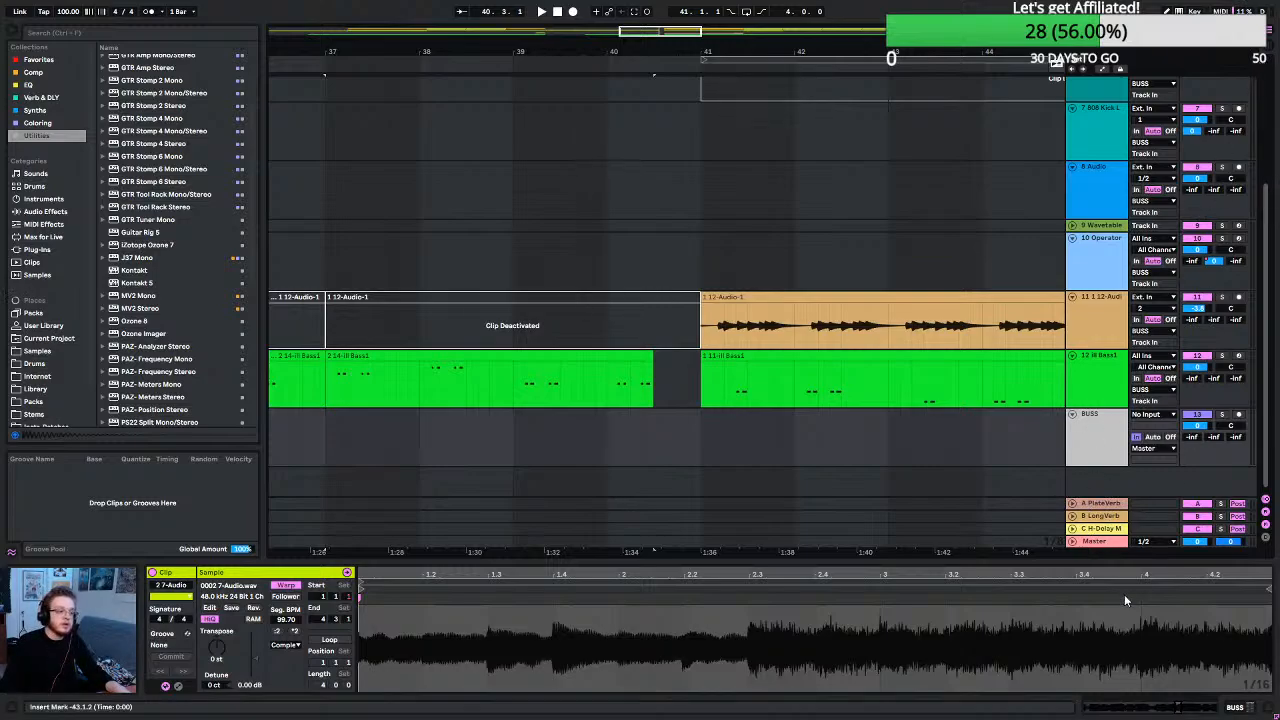
left_click(1249, 710)
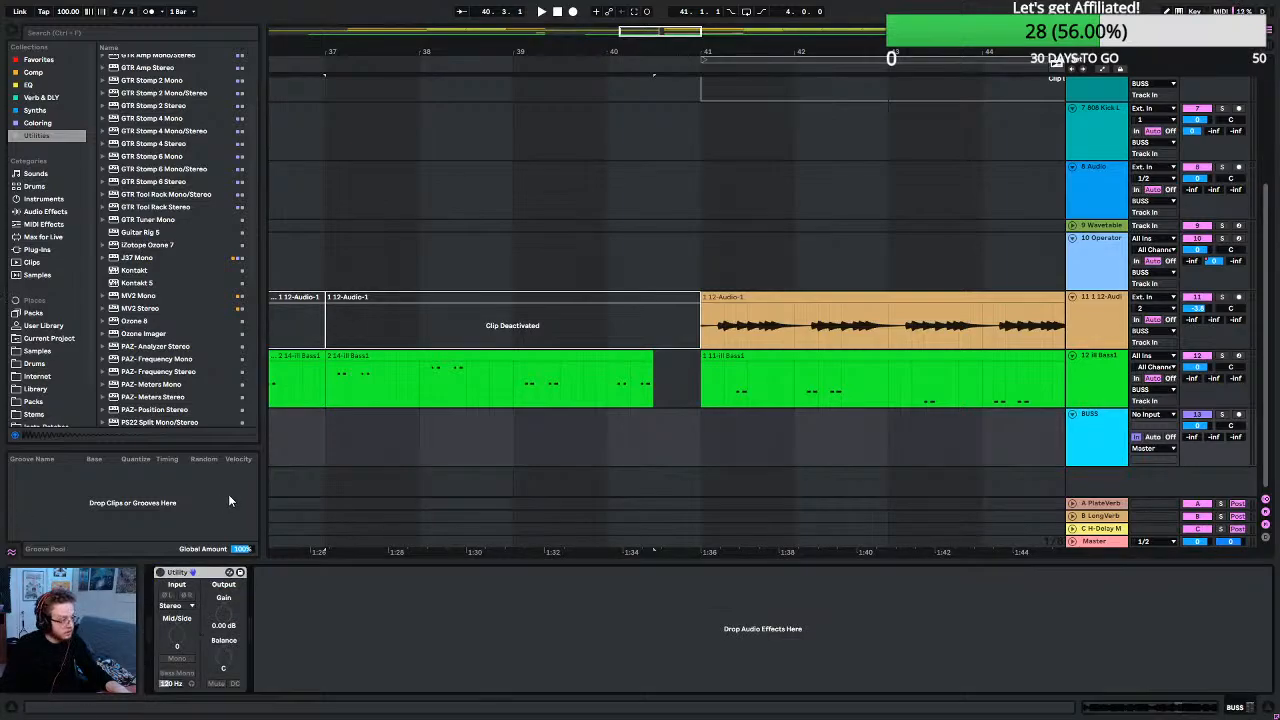
left_click(36, 75)
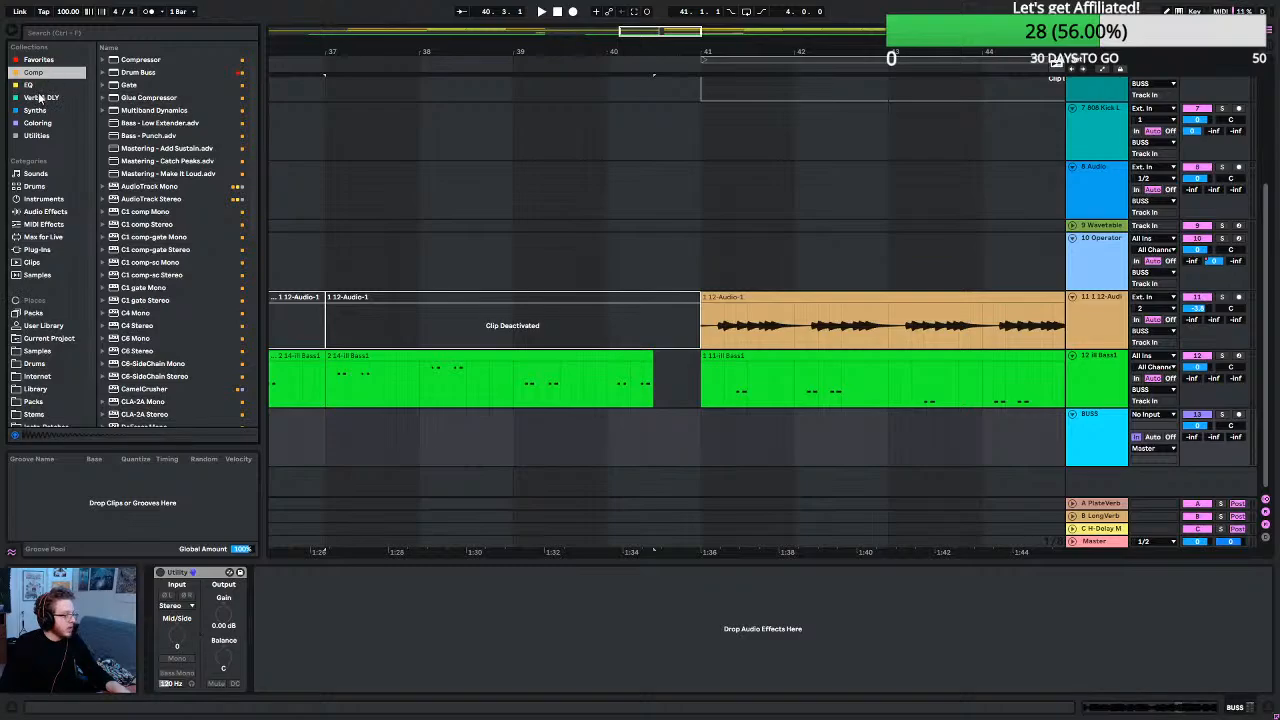
left_click(42, 62)
left_click_drag(123, 62, 277, 642)
left_click(315, 660)
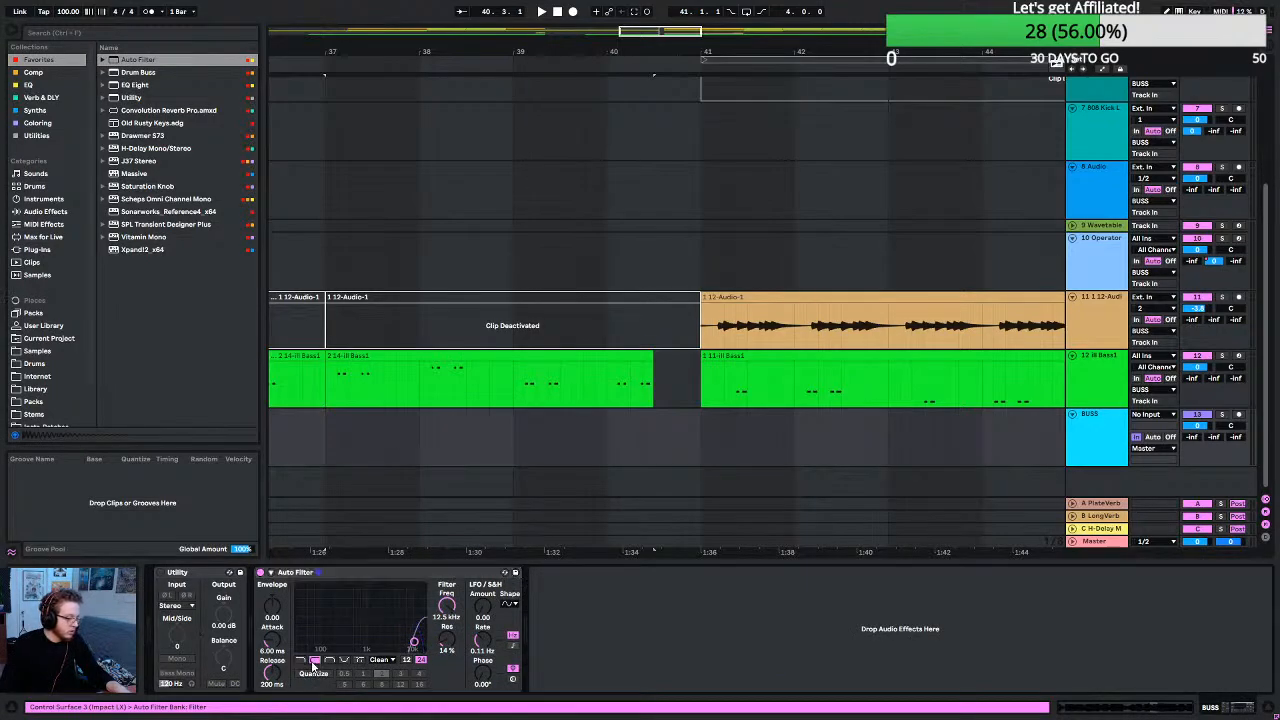
left_click_drag(455, 612, 455, 700)
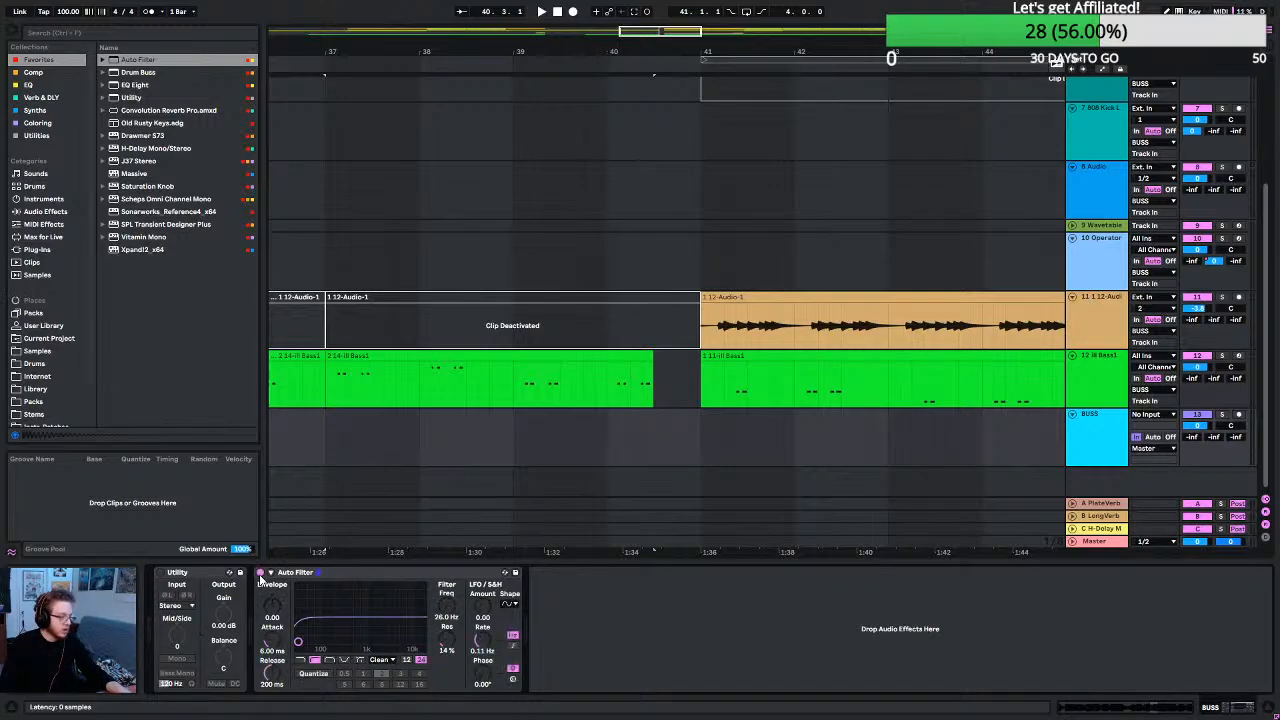
Automate the BUSS Auto Filter's Device On so it is active only from bar 39 to bar 41.
key("a")
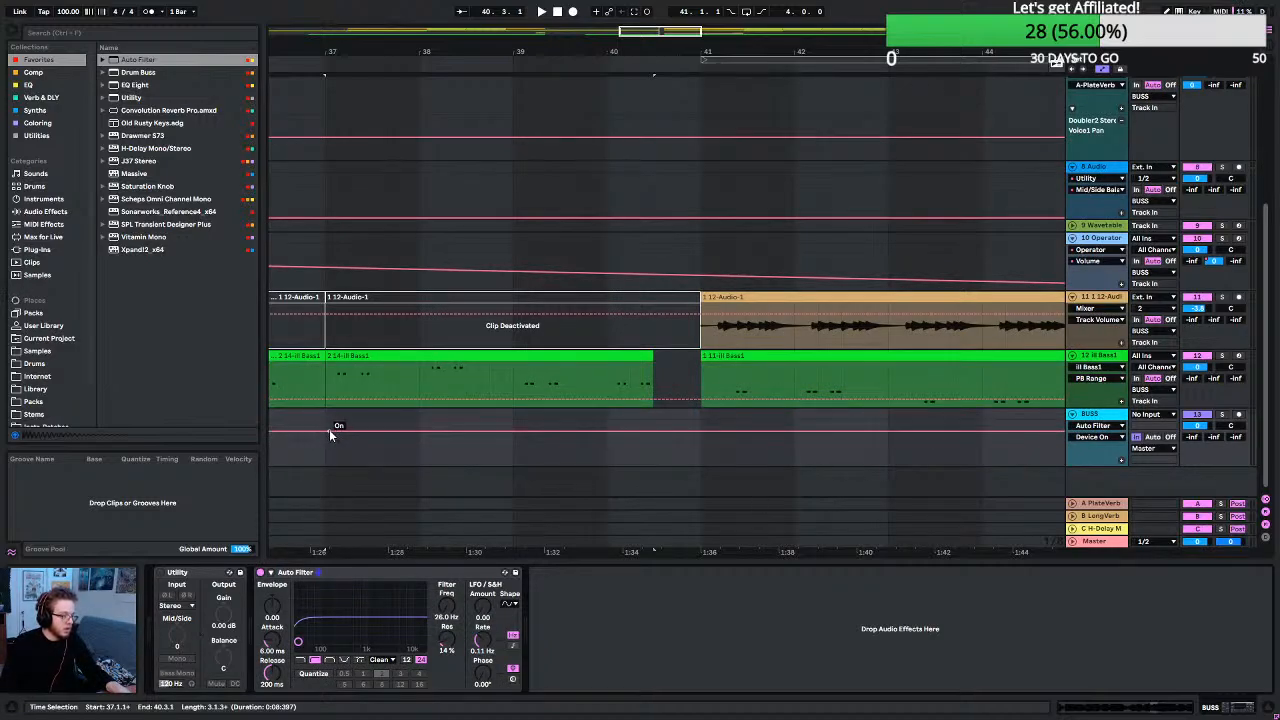
left_click(516, 432)
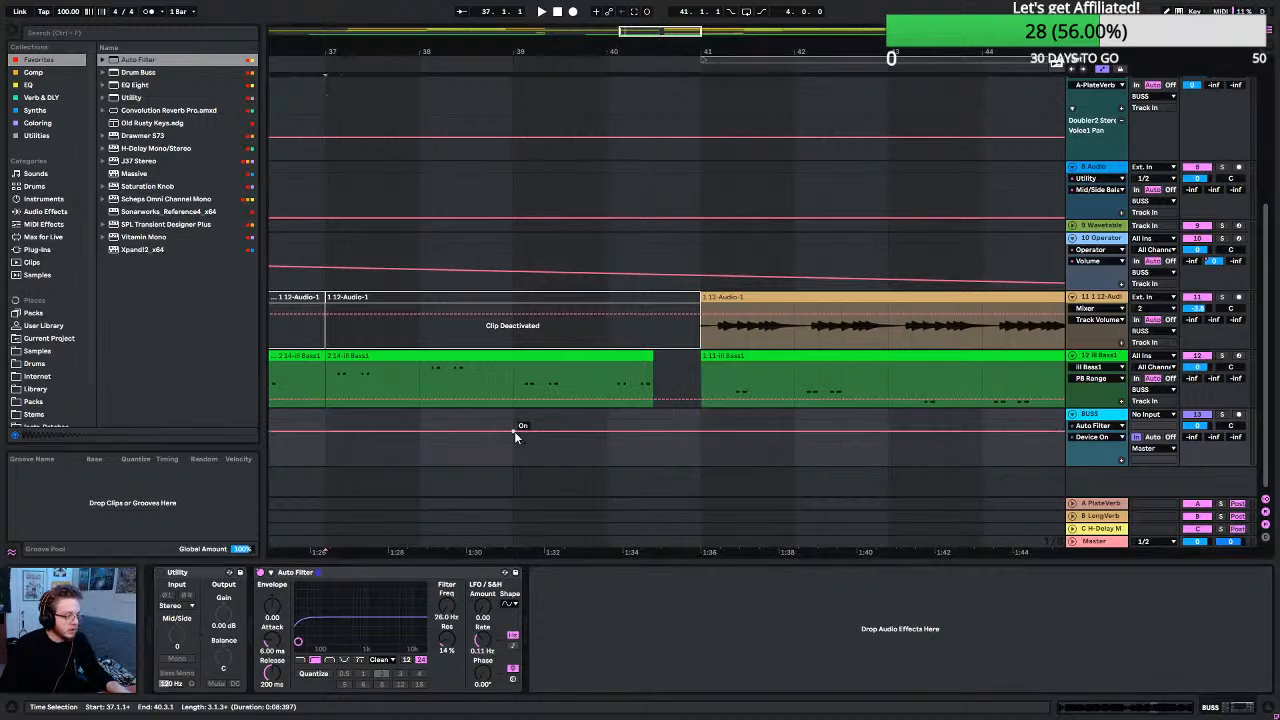
left_click(704, 432)
left_click_drag(703, 434, 703, 453)
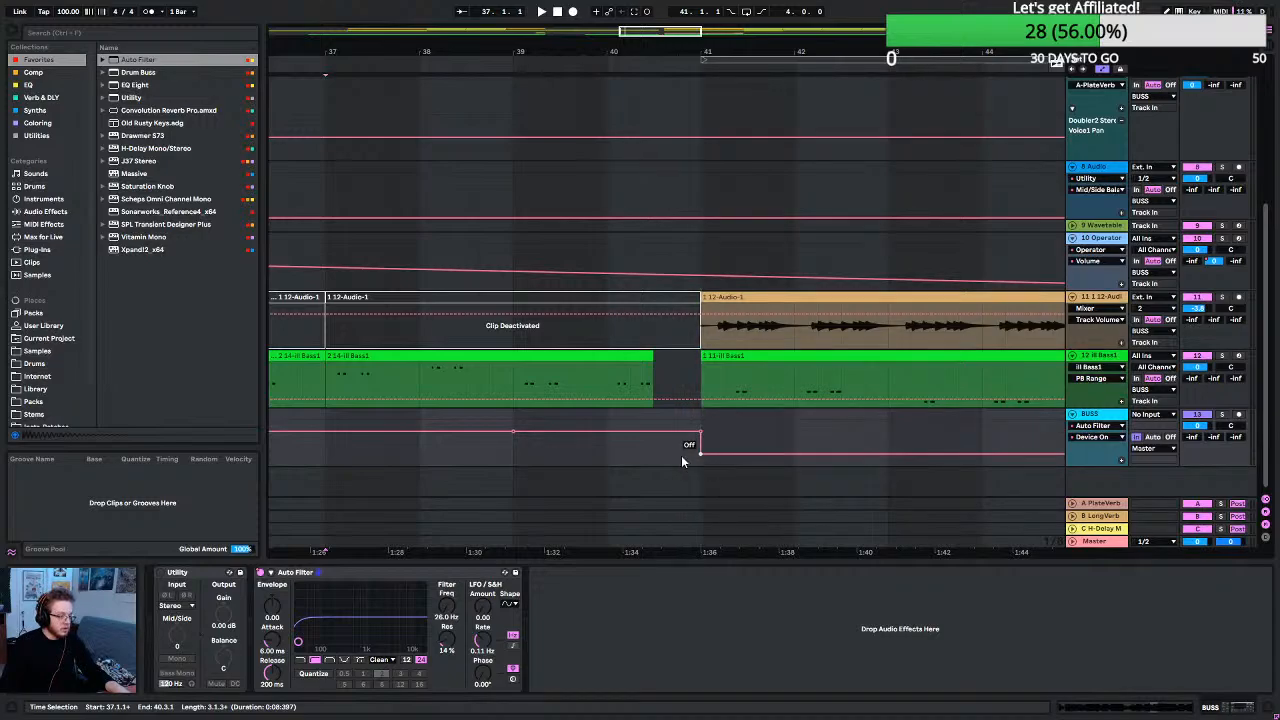
left_click_drag(492, 434, 492, 453)
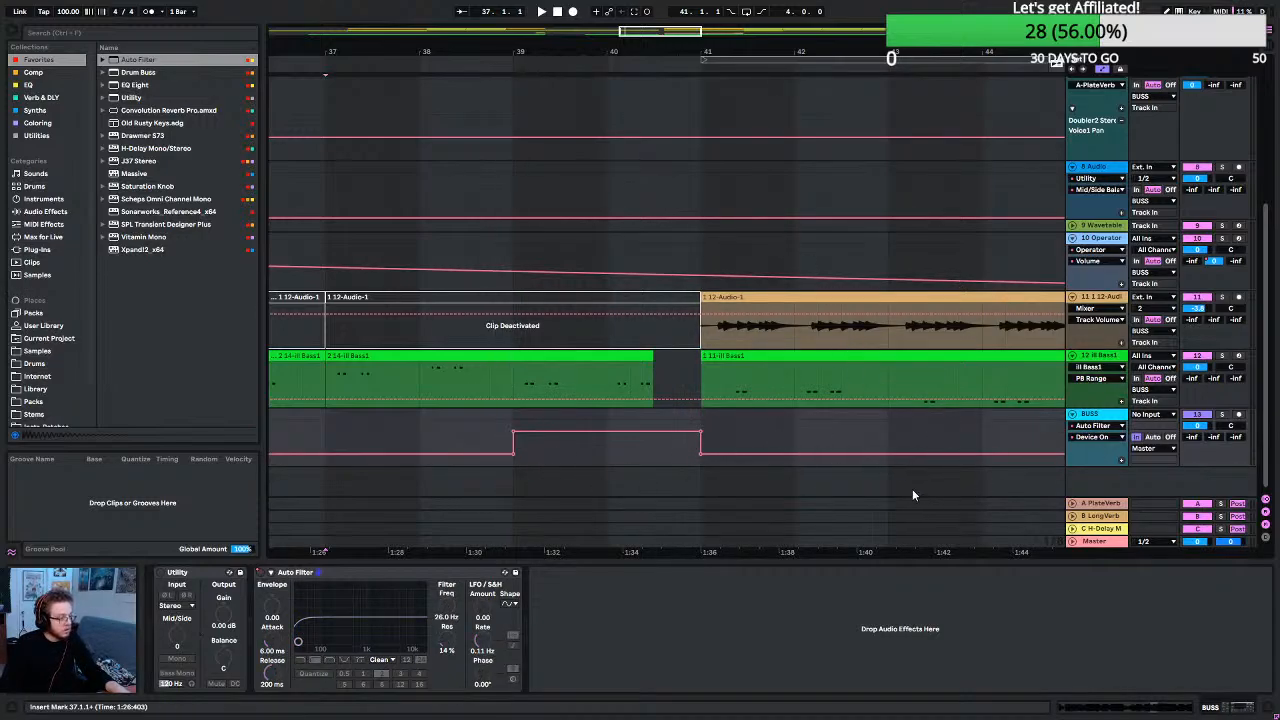
Automate the BUSS filter frequency to rise from bar 39 to 11.0 kHz at 40.3, then play the transition.
left_click(446, 604)
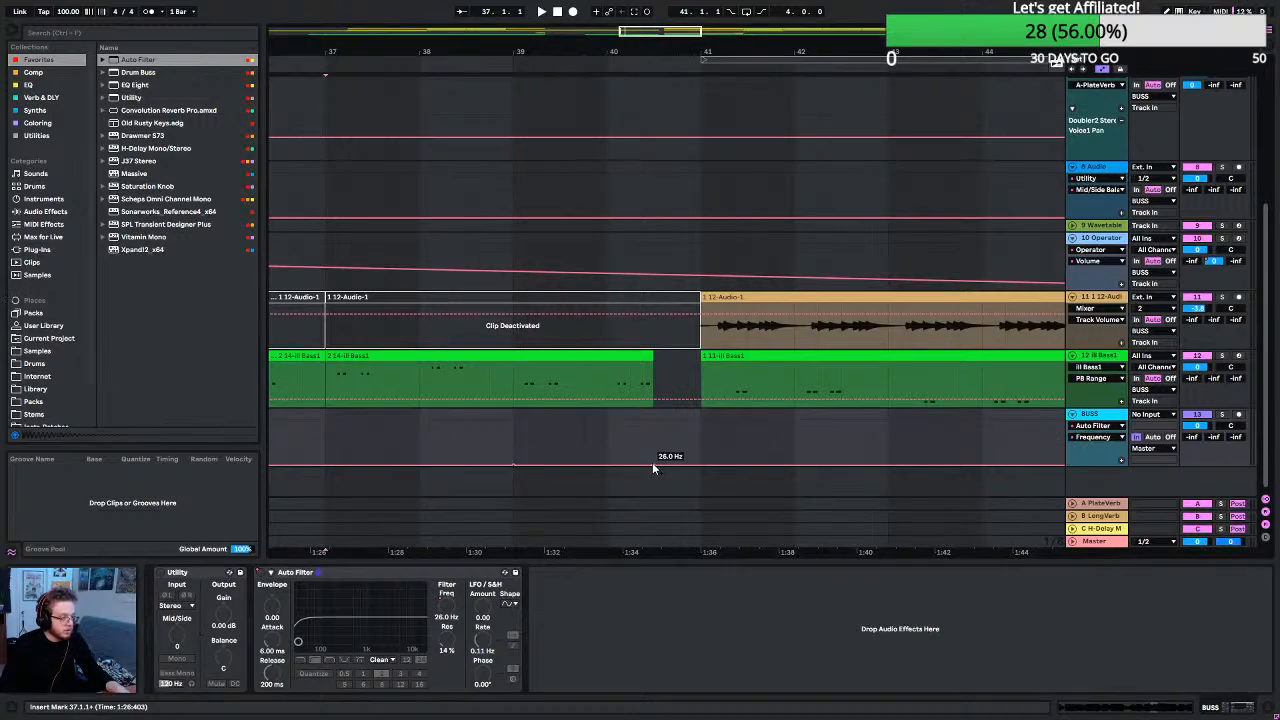
left_click_drag(652, 462, 652, 425)
key("space")
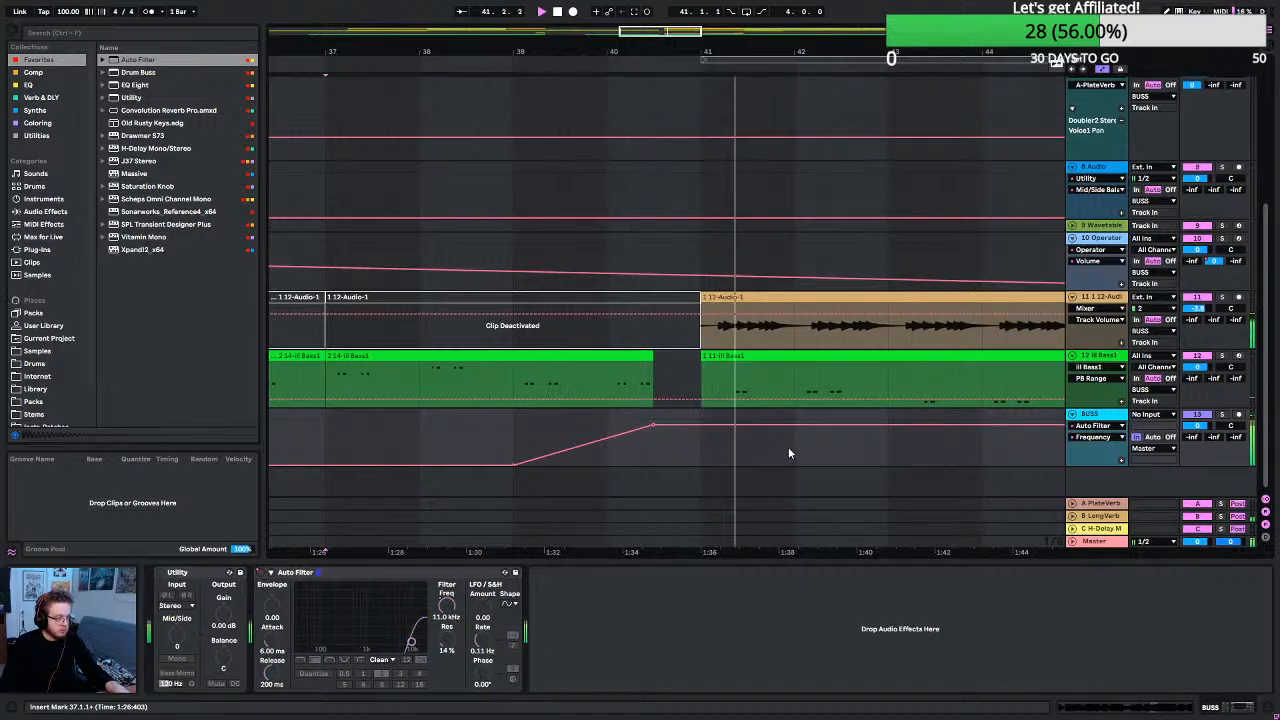
scroll(755, 425, "up", 3)
scroll(738, 393, "up", 2)
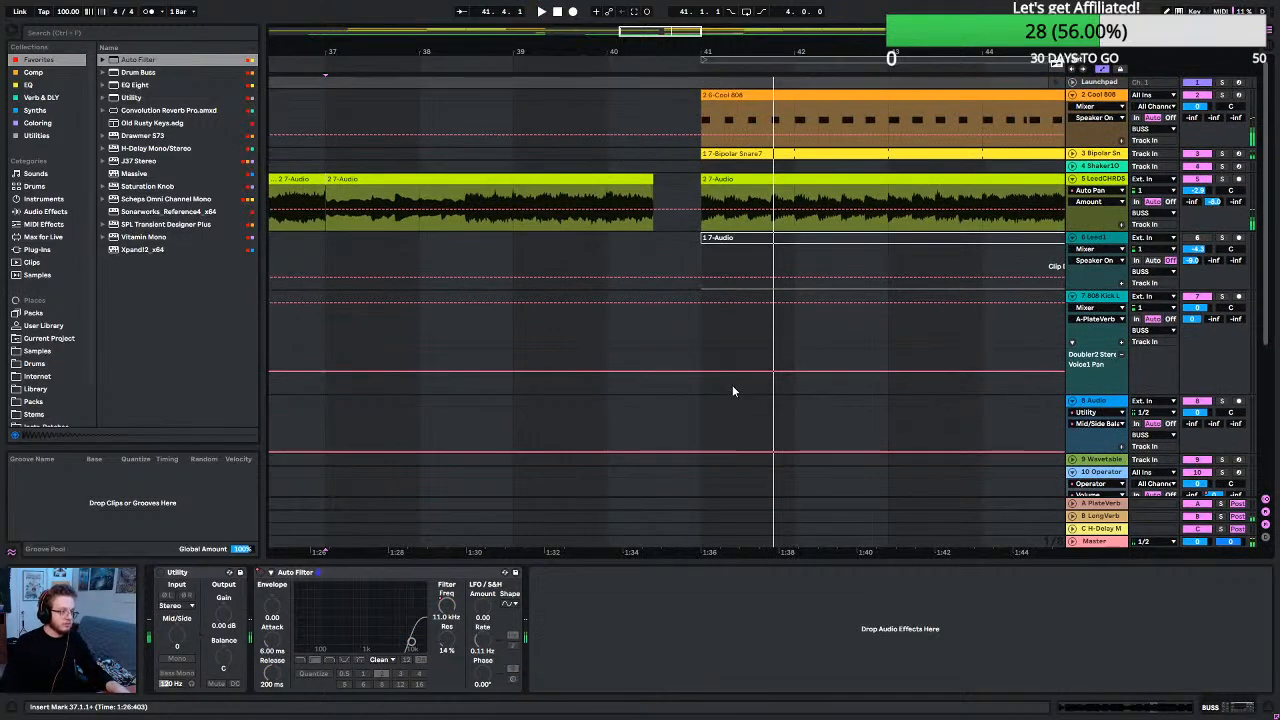
scroll(733, 357, "down", 5)
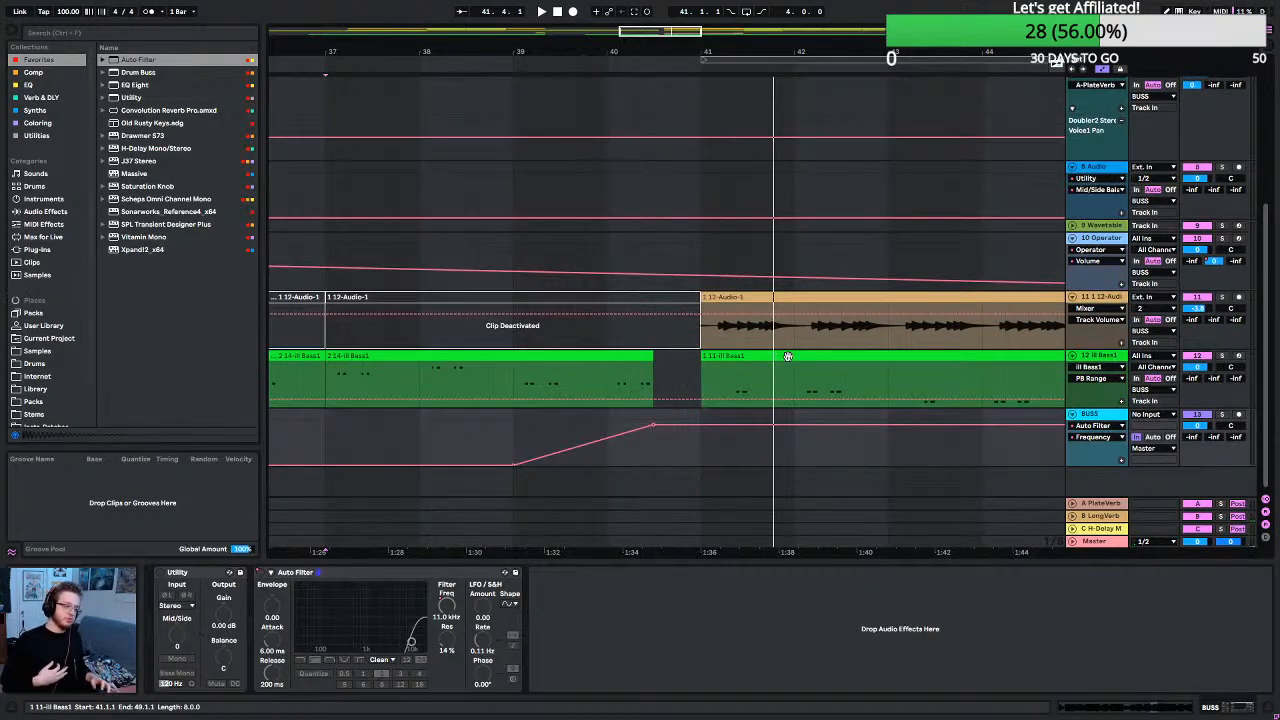
Route the outputs of the PlateVerb, LongVerb and H-Delay return tracks to BUSS and return to the arrangement.
left_click(1098, 504)
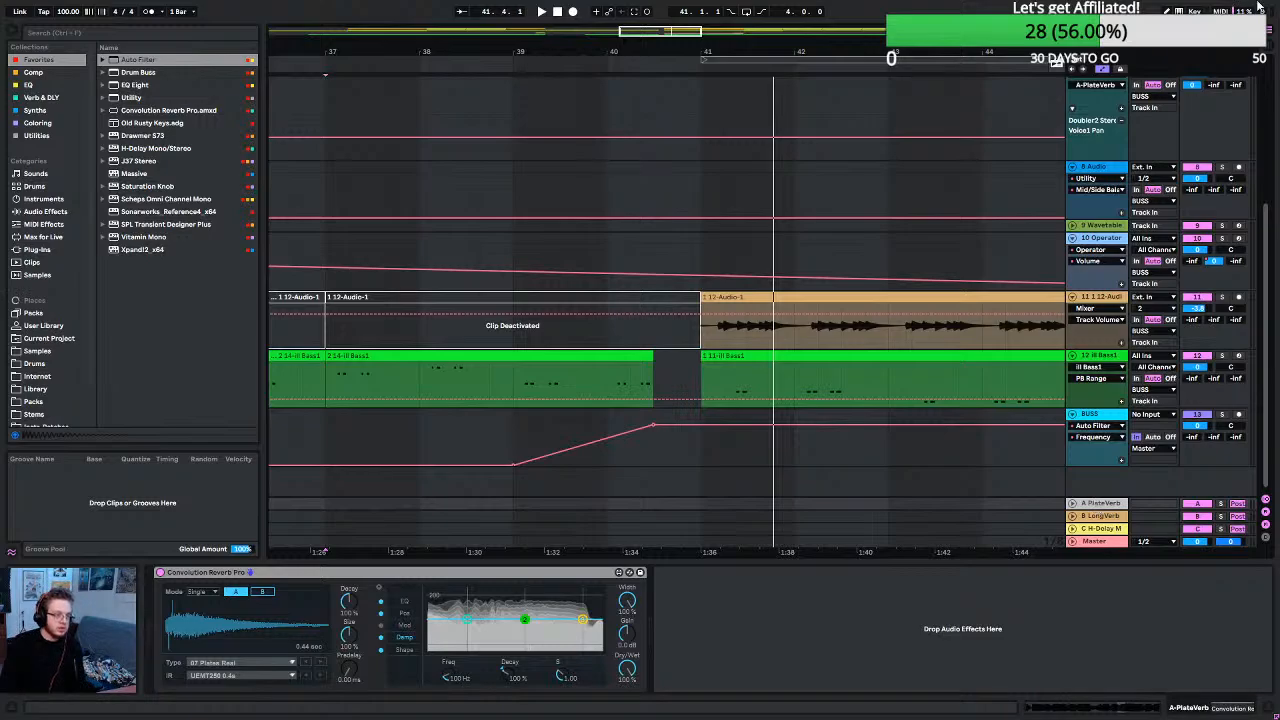
left_click(1270, 44)
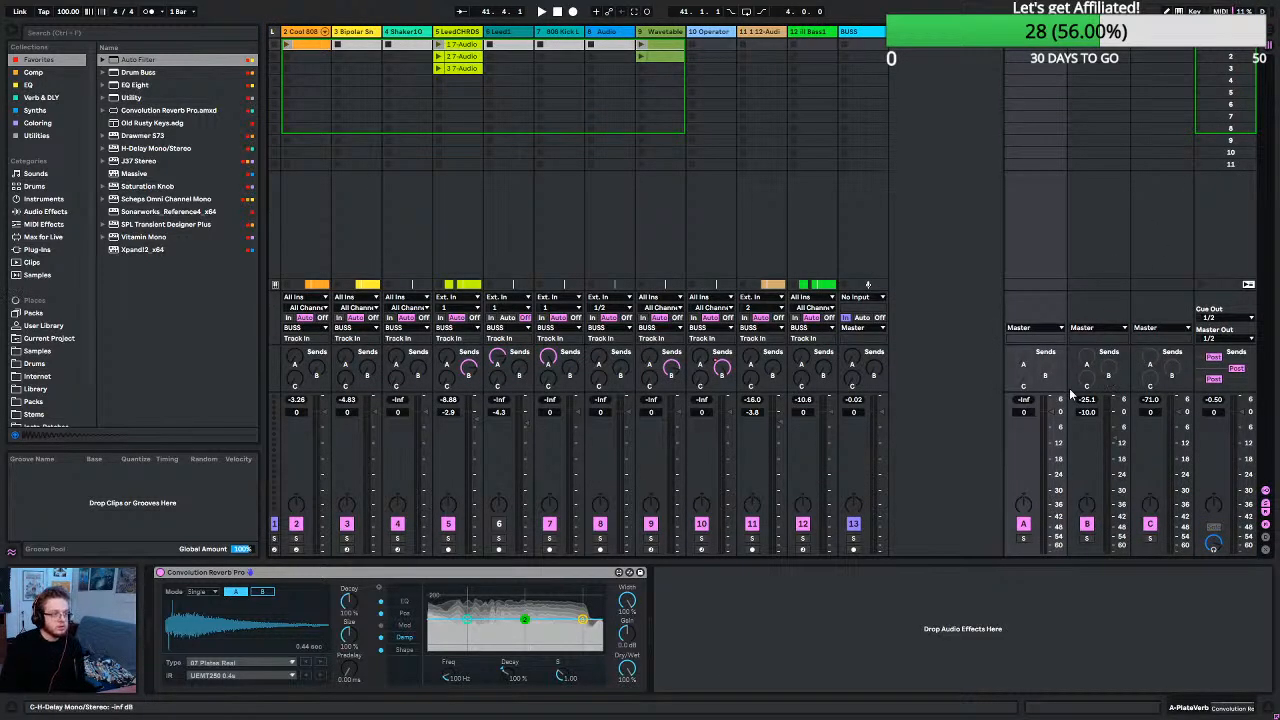
left_click(1047, 333)
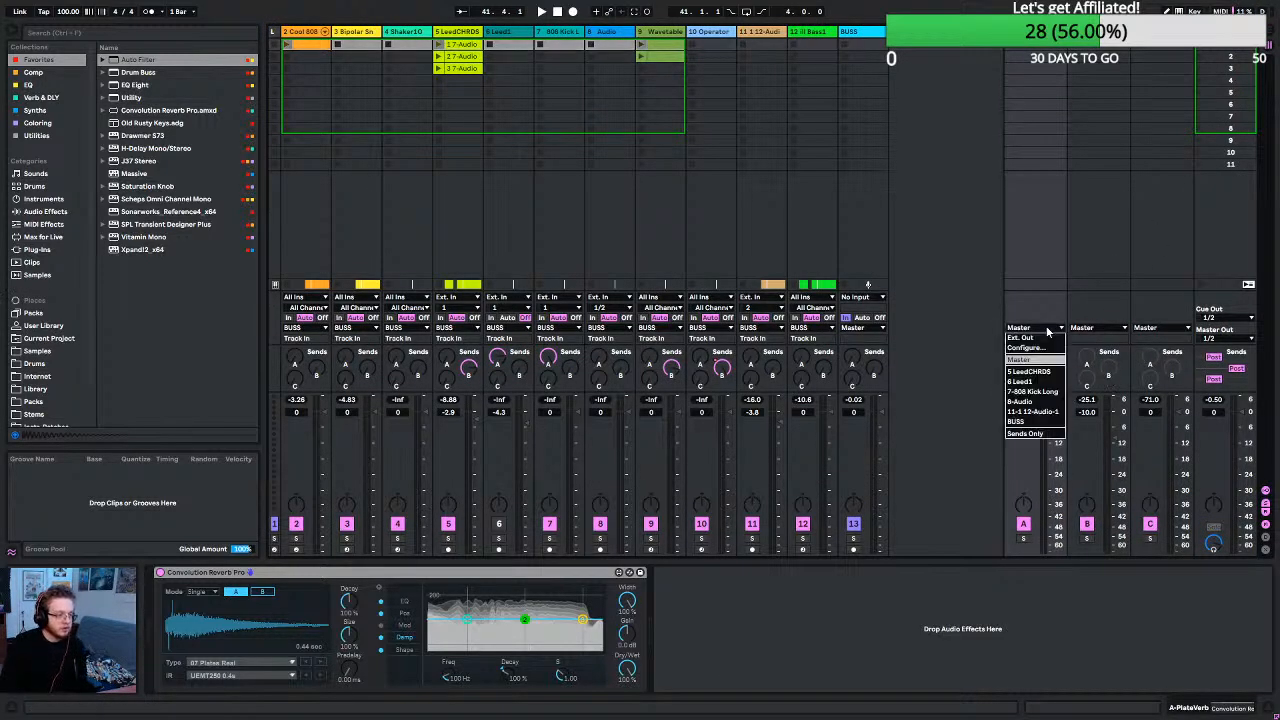
left_click(1035, 416)
left_click(1108, 331)
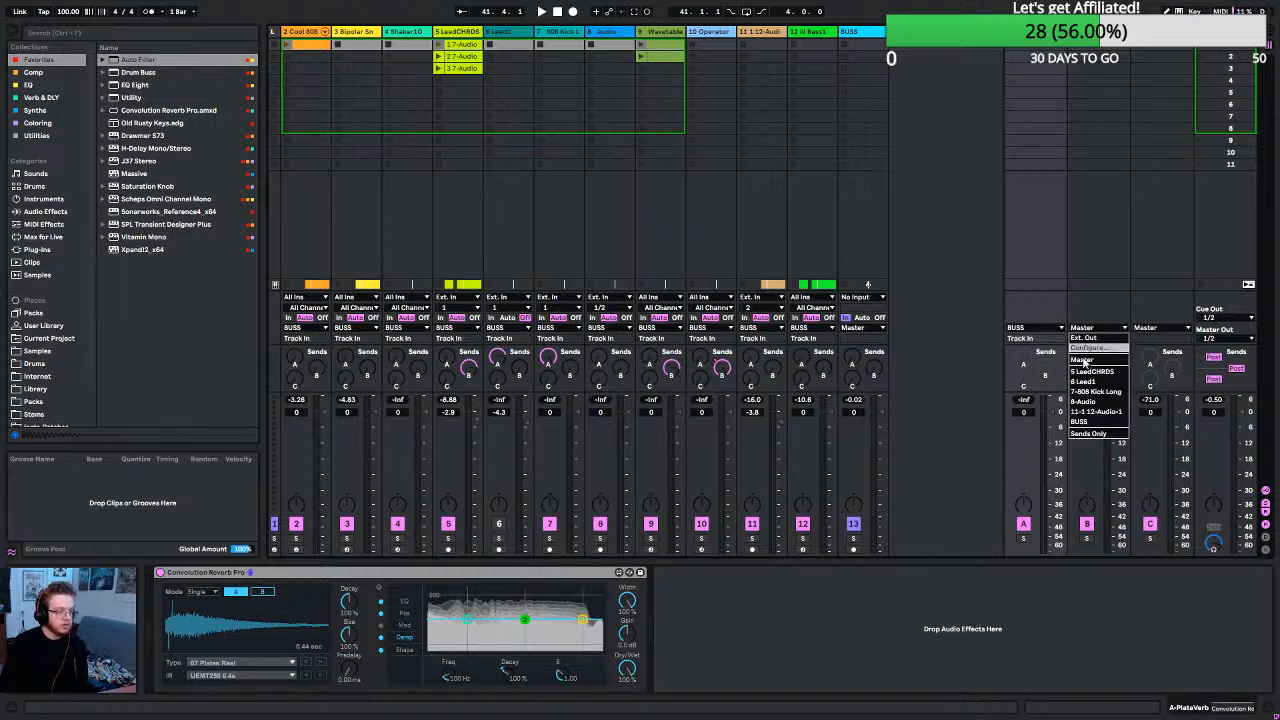
left_click(1100, 417)
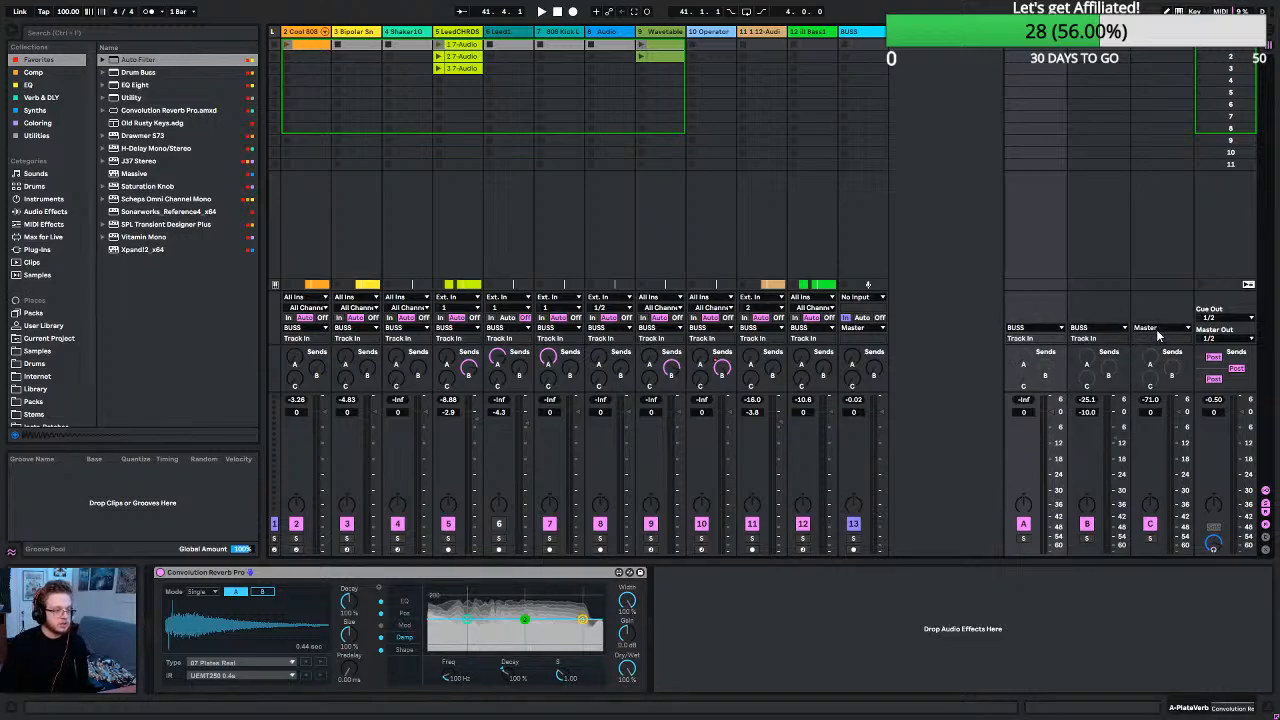
left_click(1156, 329)
left_click(1153, 421)
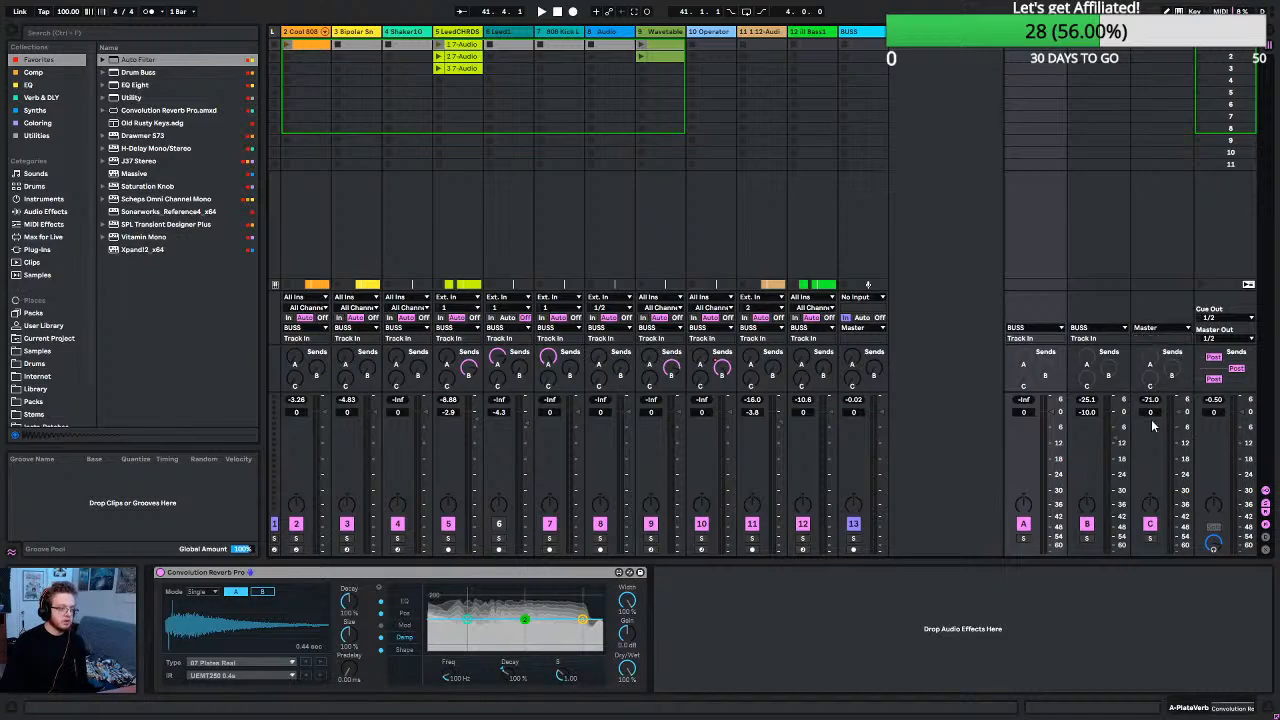
left_click(1270, 40)
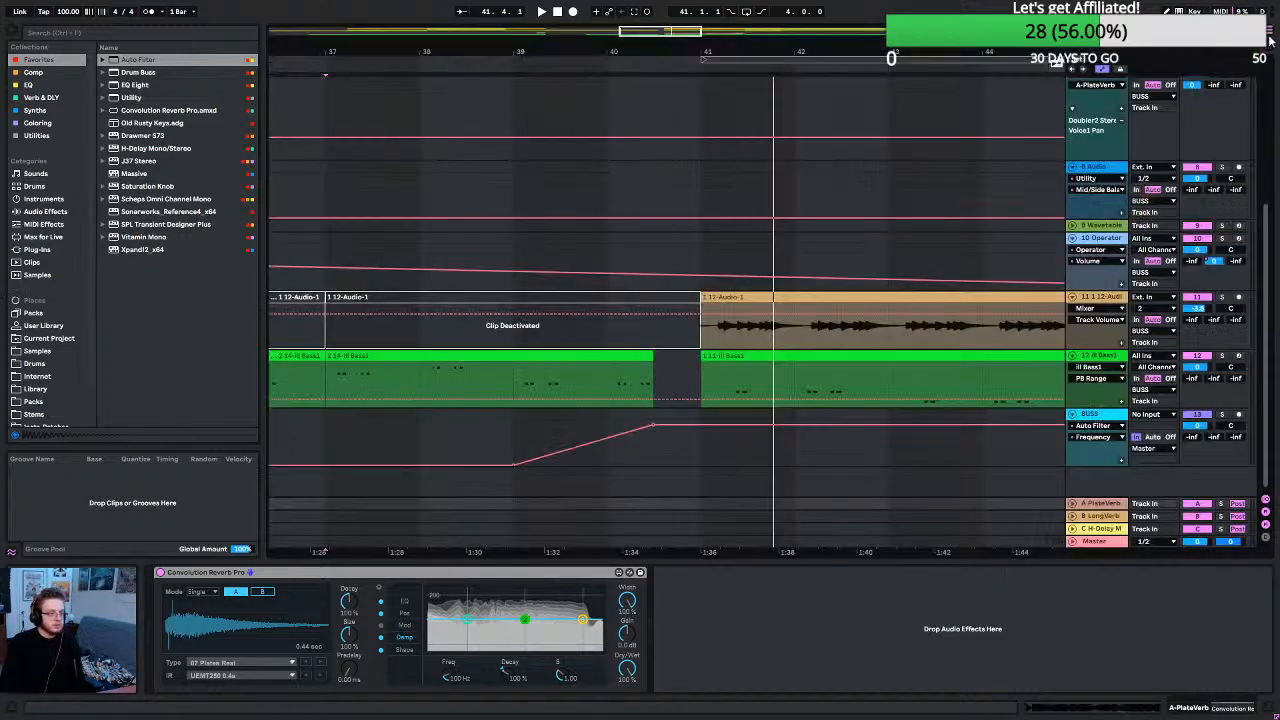
Play the filter sweep, lower its end point to 2.25 kHz and listen to the transition again.
key("space")
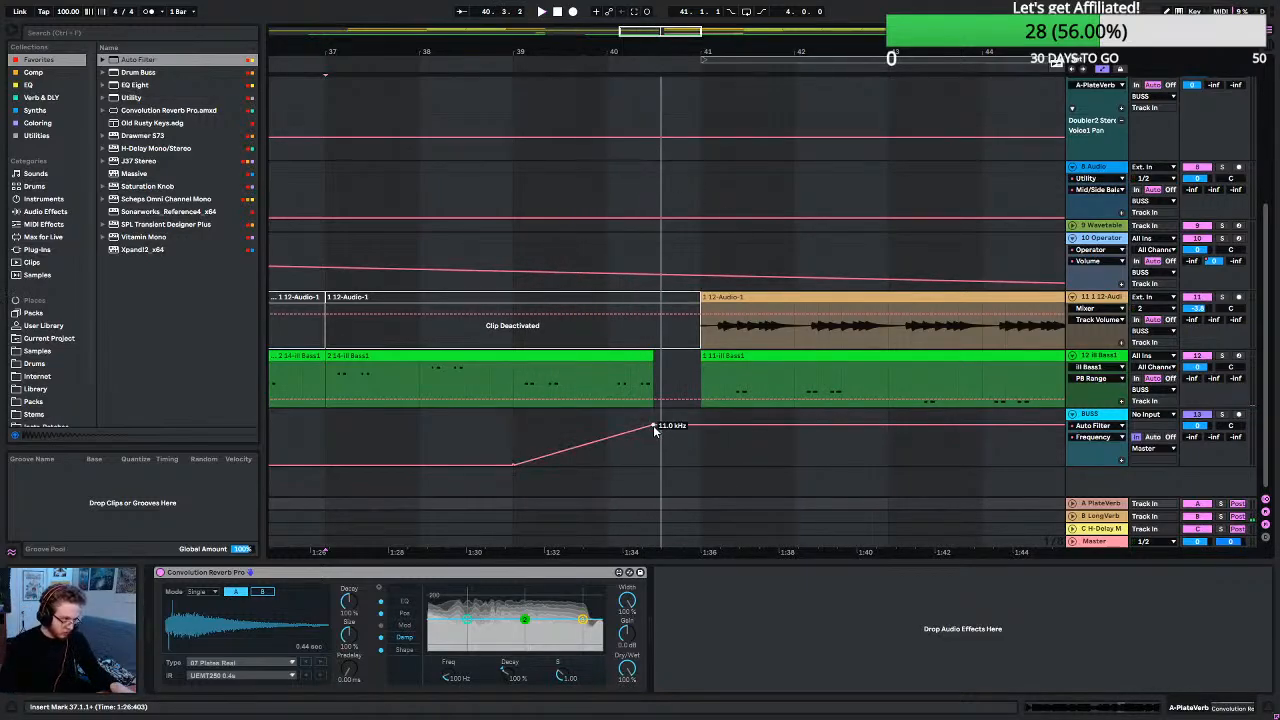
left_click_drag(653, 425, 655, 437)
key("space")
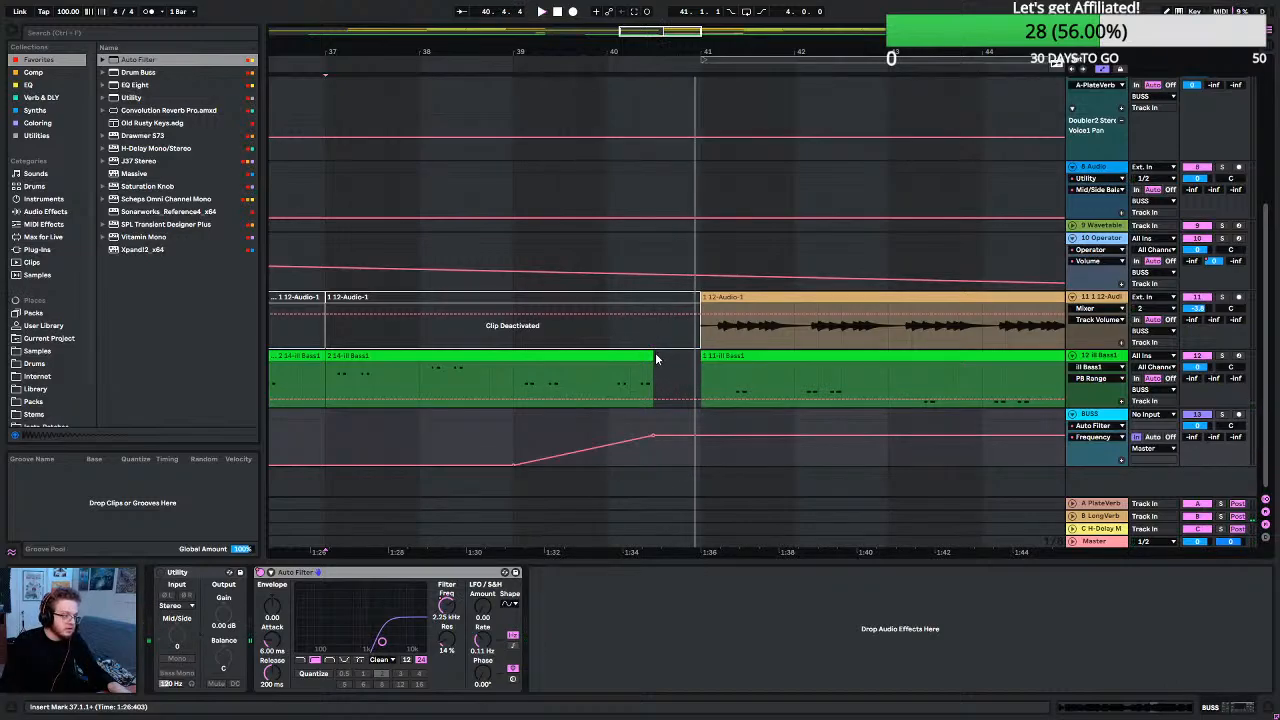
Extend the ill Bass1 and LeedCHRDS clips before bar 41 so that both end at 40.4.
left_click_drag(655, 358, 677, 366)
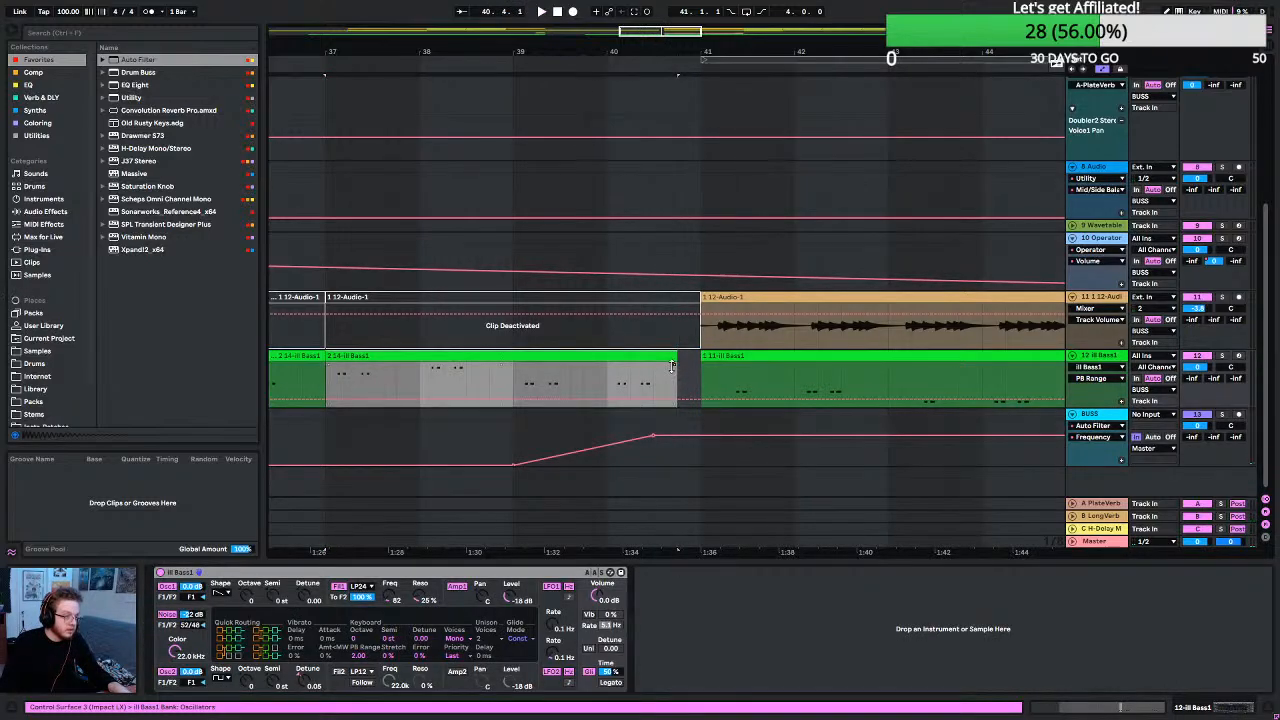
scroll(663, 160, "up", 5)
left_click_drag(651, 171, 677, 172)
Move the end point of the BUSS filter frequency ramp to 40.4 and lower it to about 1.51 kHz.
scroll(680, 400, "down", 5)
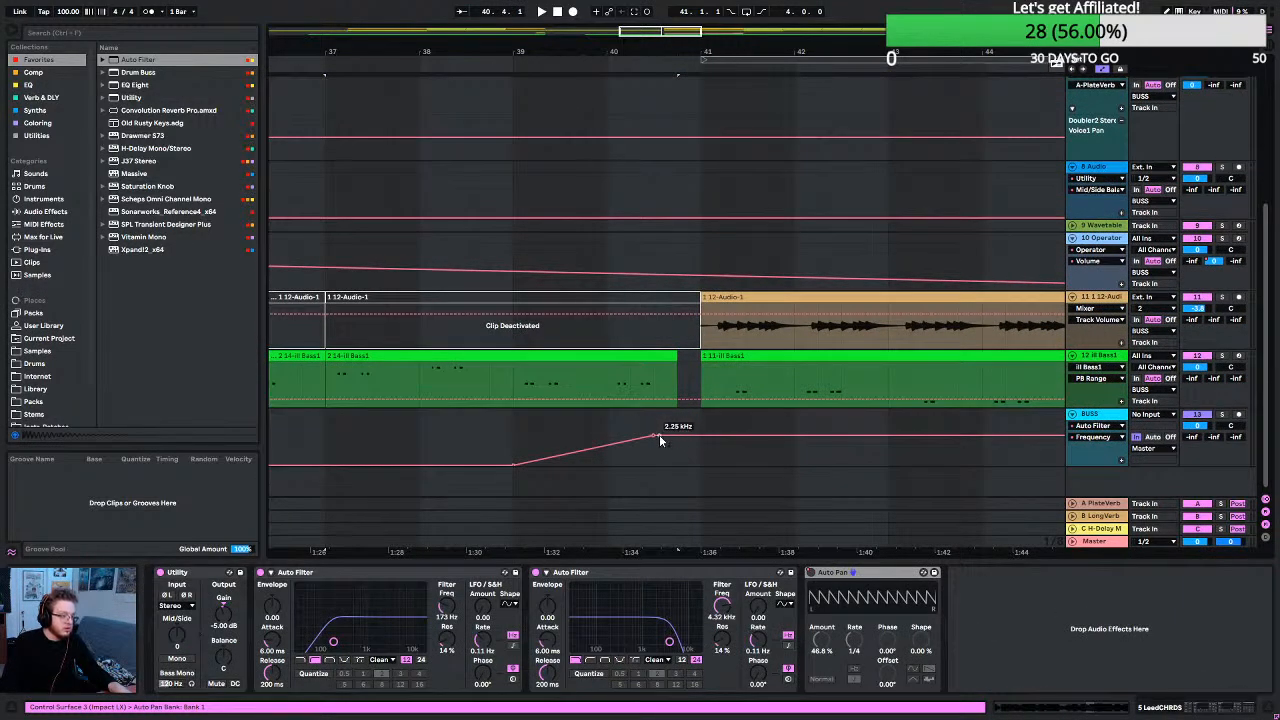
left_click_drag(653, 436, 677, 436)
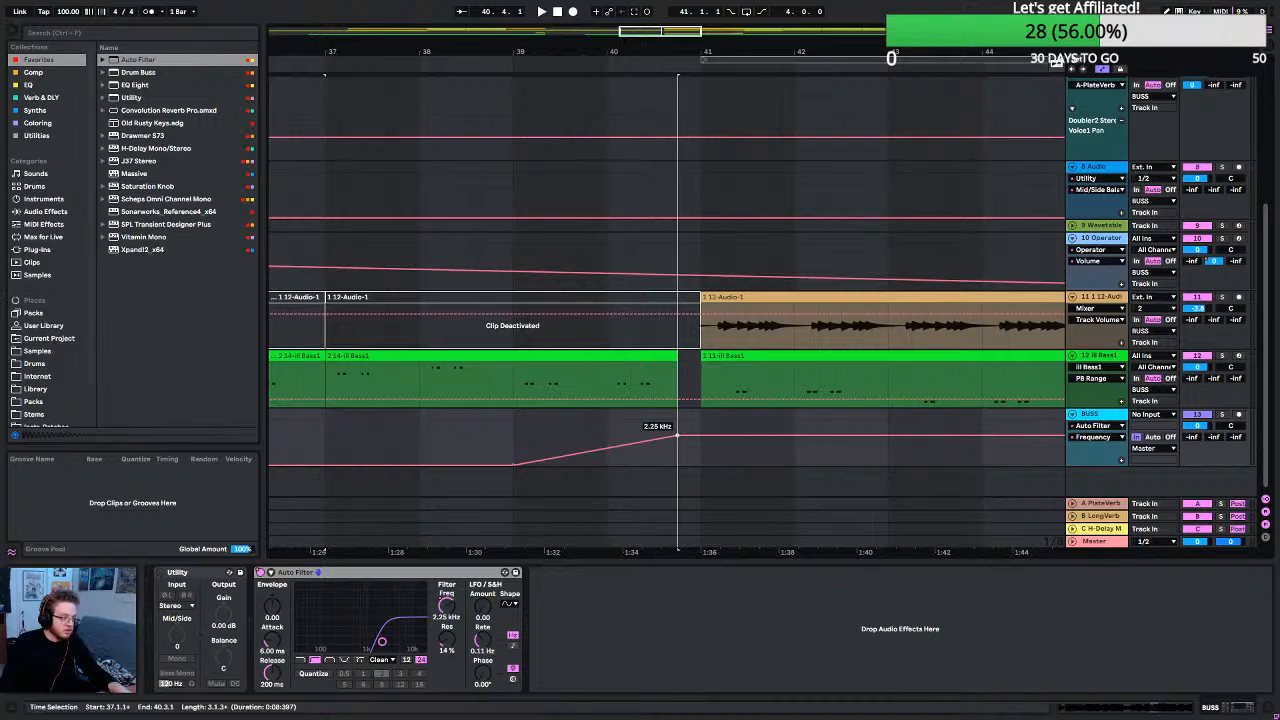
left_click_drag(677, 436, 677, 438)
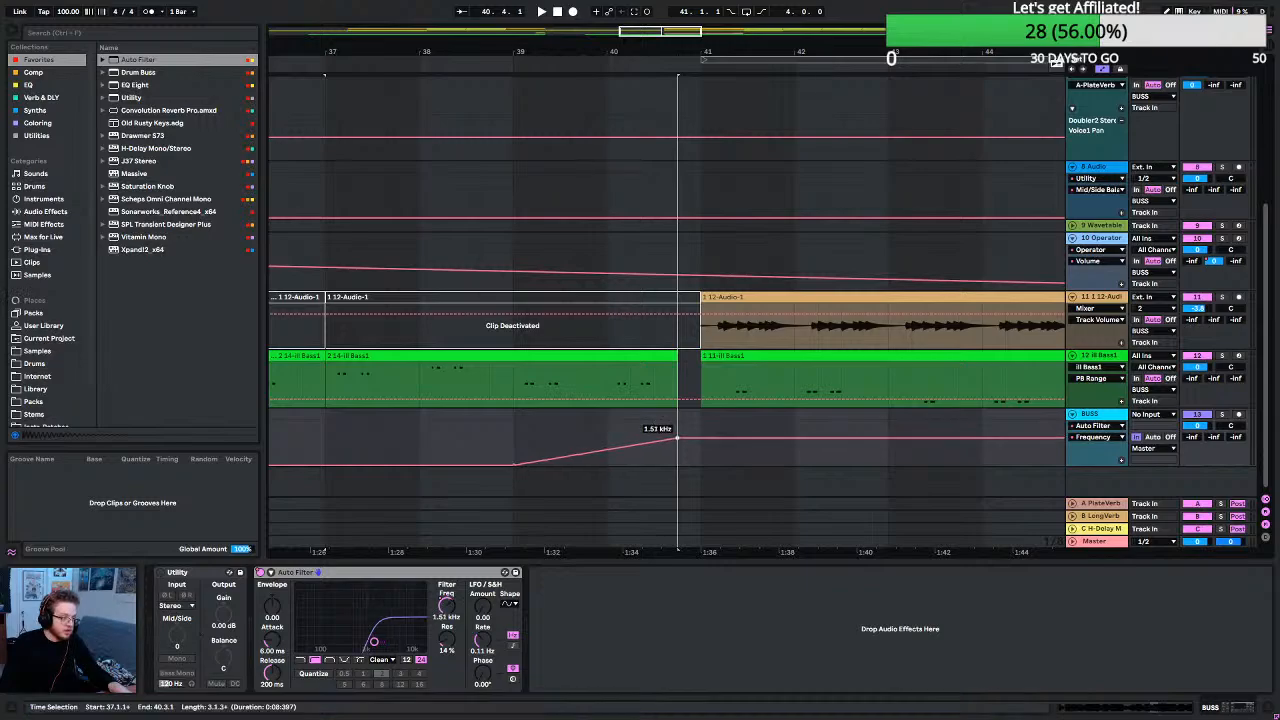
Play the filter sweep from 38.4.3 and extend the LeedCHRDS clip before bar 41 so that it ends at 41.1.
left_click(505, 438)
key("space")
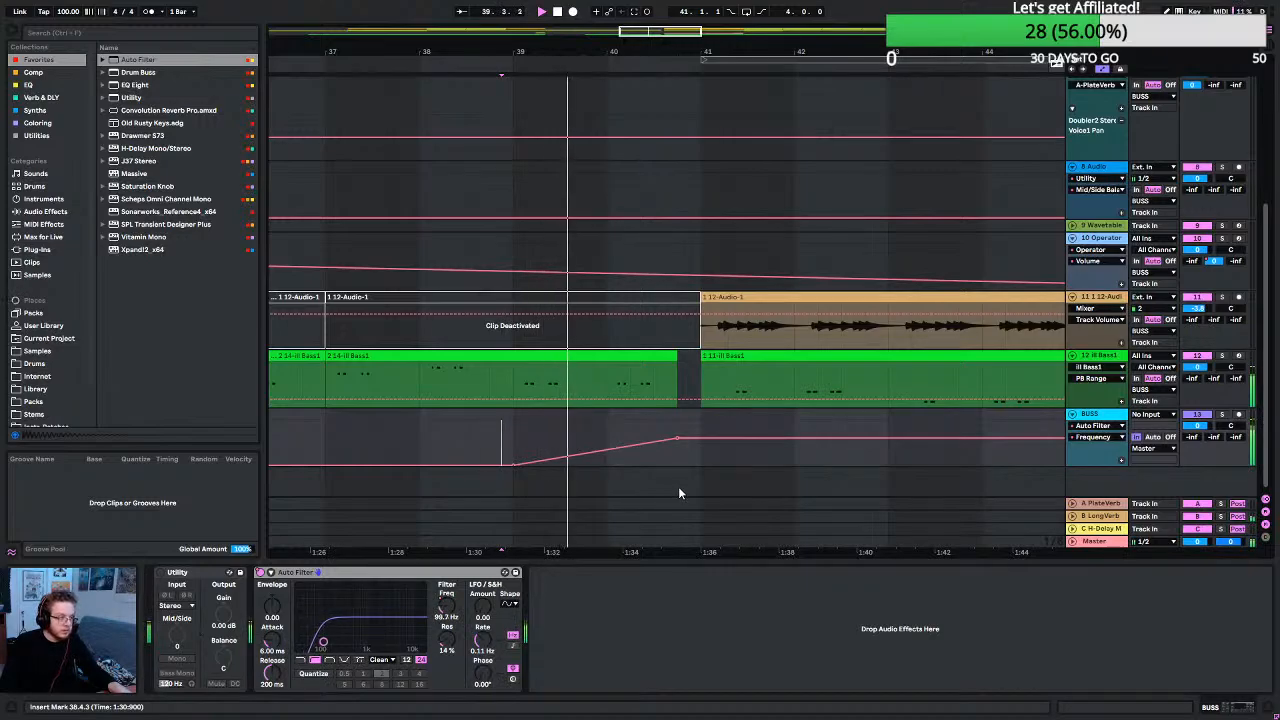
scroll(678, 488, "up", 3)
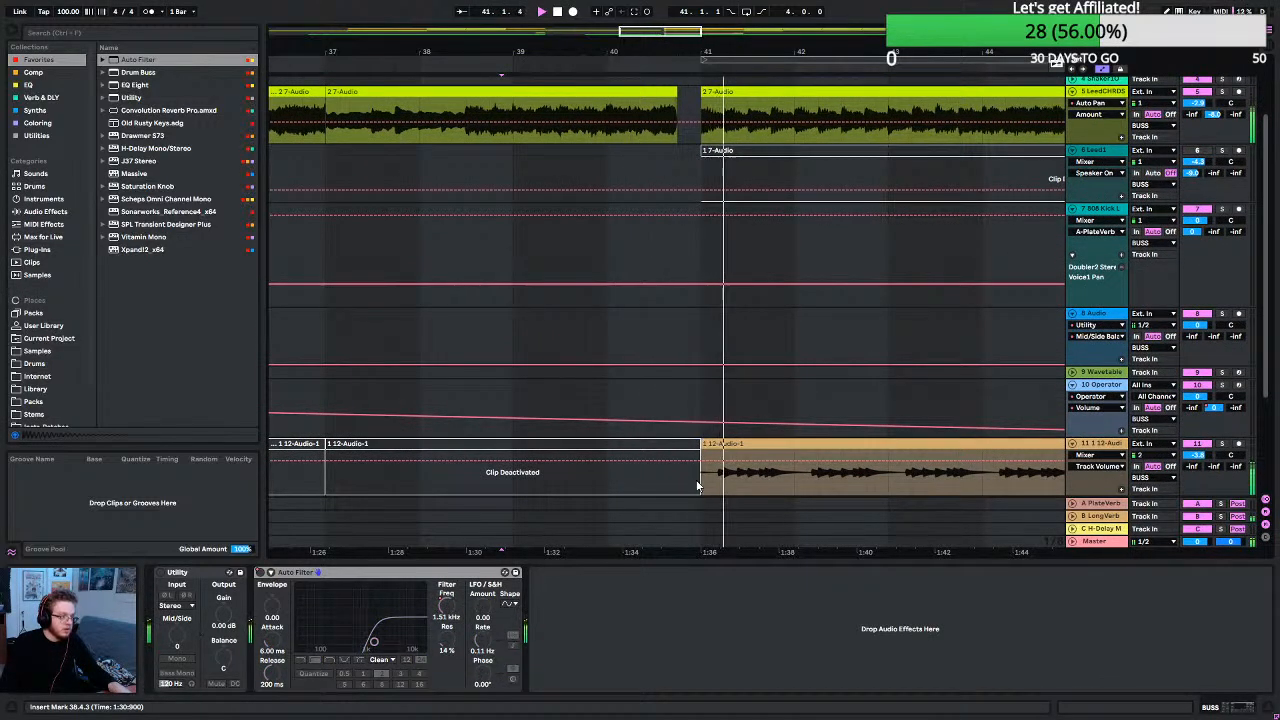
left_click_drag(677, 92, 700, 95)
key("space")
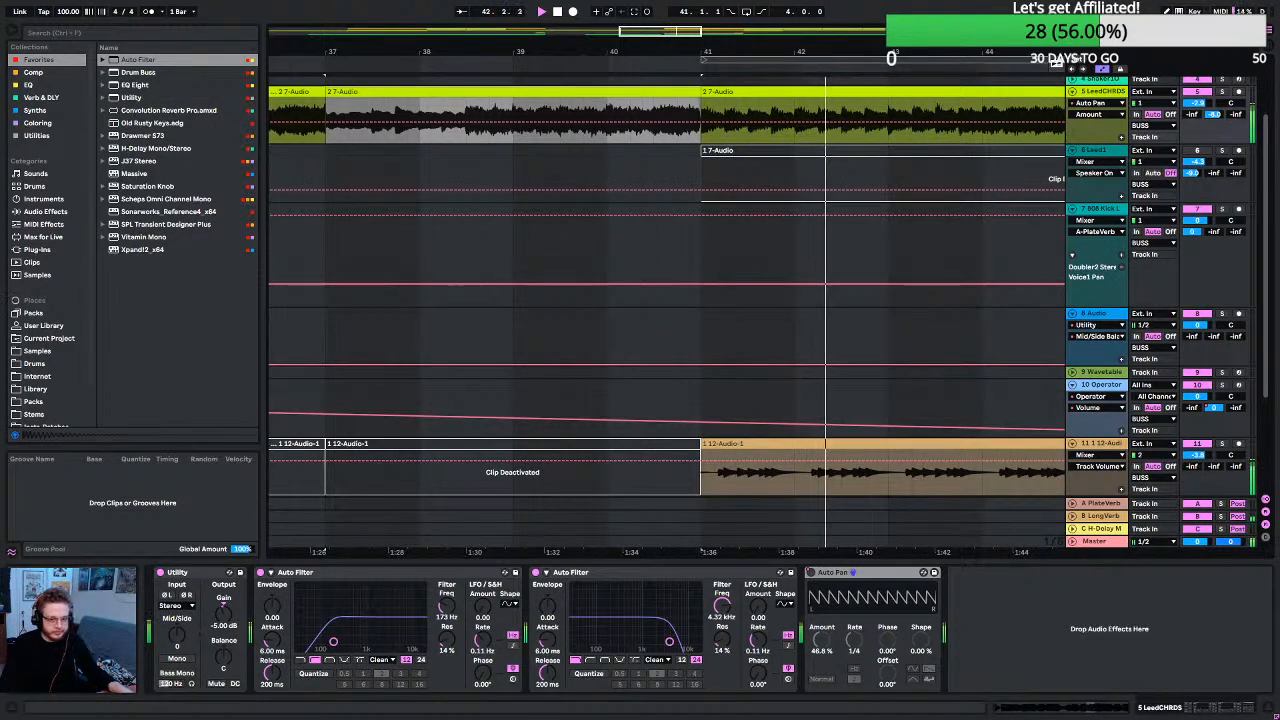
key("space")
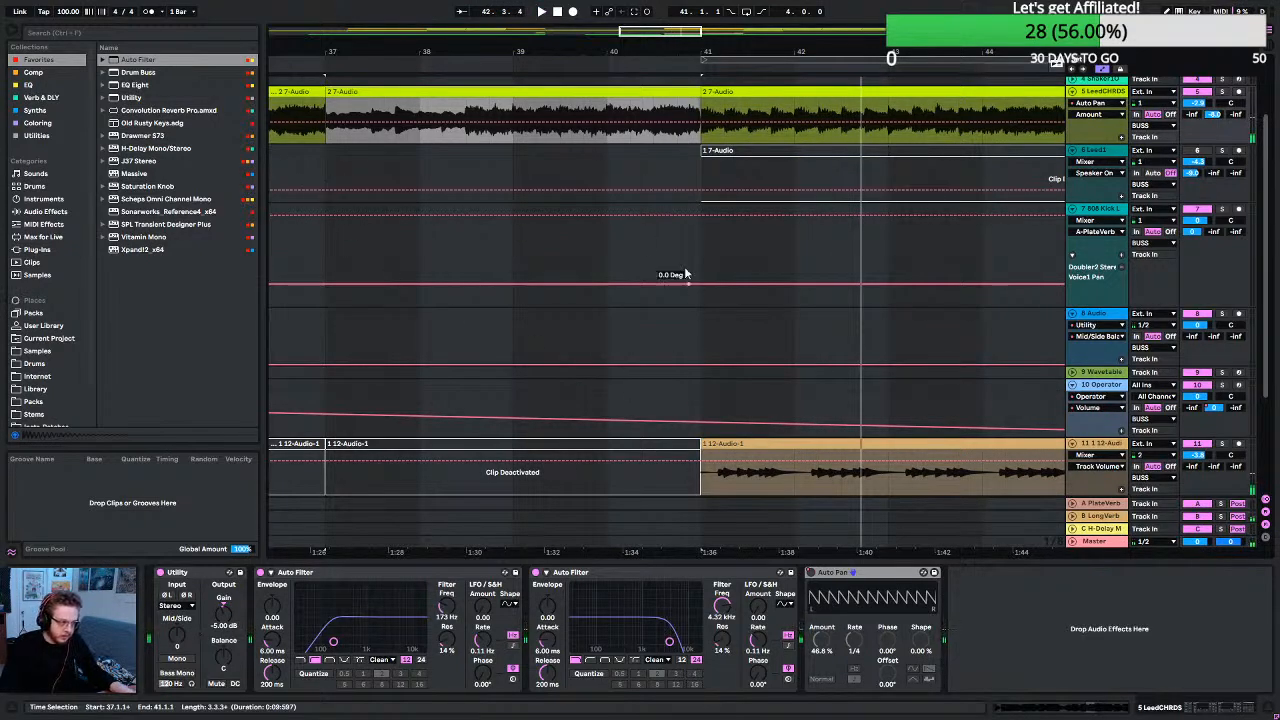
Play the arrangement from 39.1.1 and listen to the filter transition into bar 41.
scroll(674, 271, "down", 3)
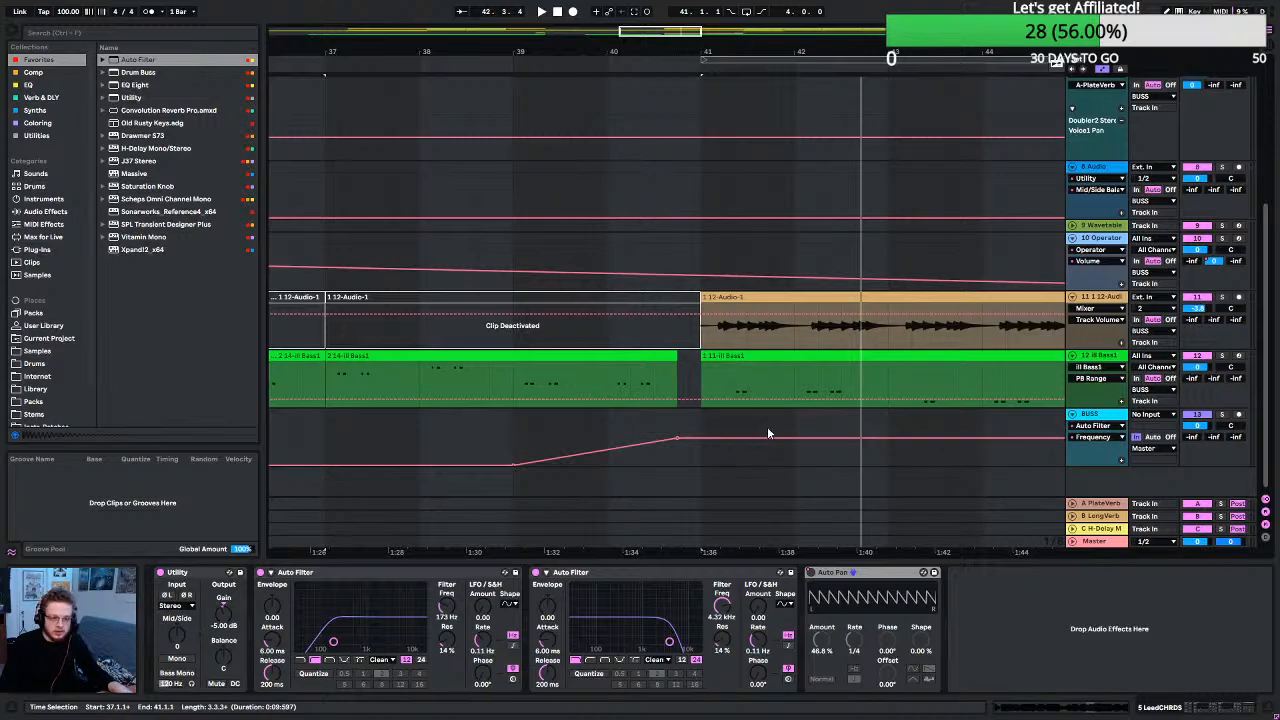
scroll(576, 392, "down", 5)
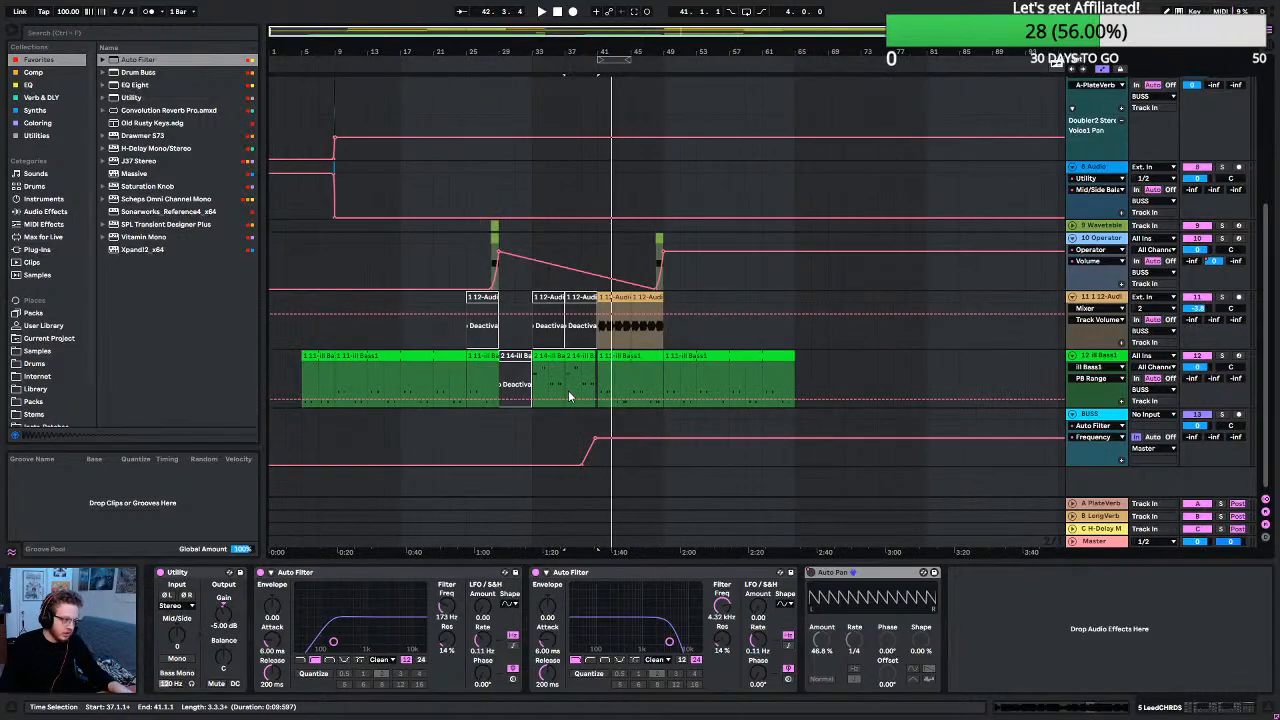
scroll(590, 450, "up", 3)
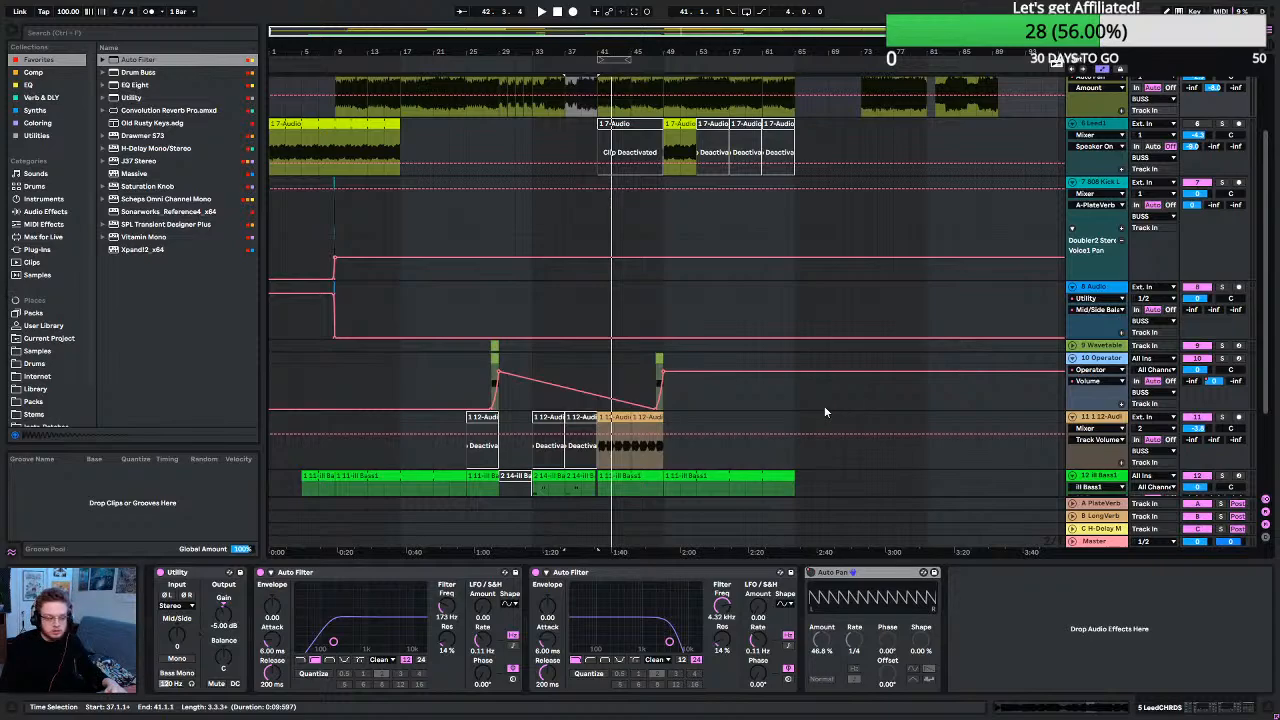
left_click(587, 450)
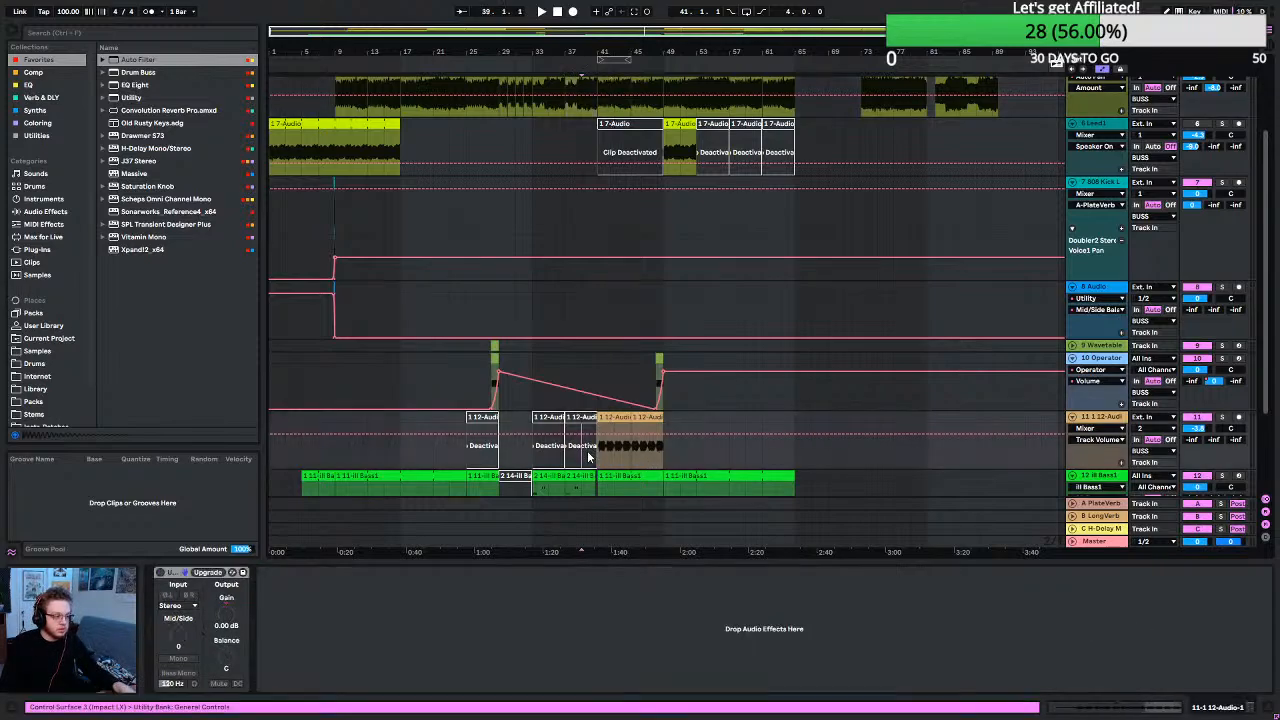
scroll(617, 411, "down", 3)
scroll(617, 411, "up", 5)
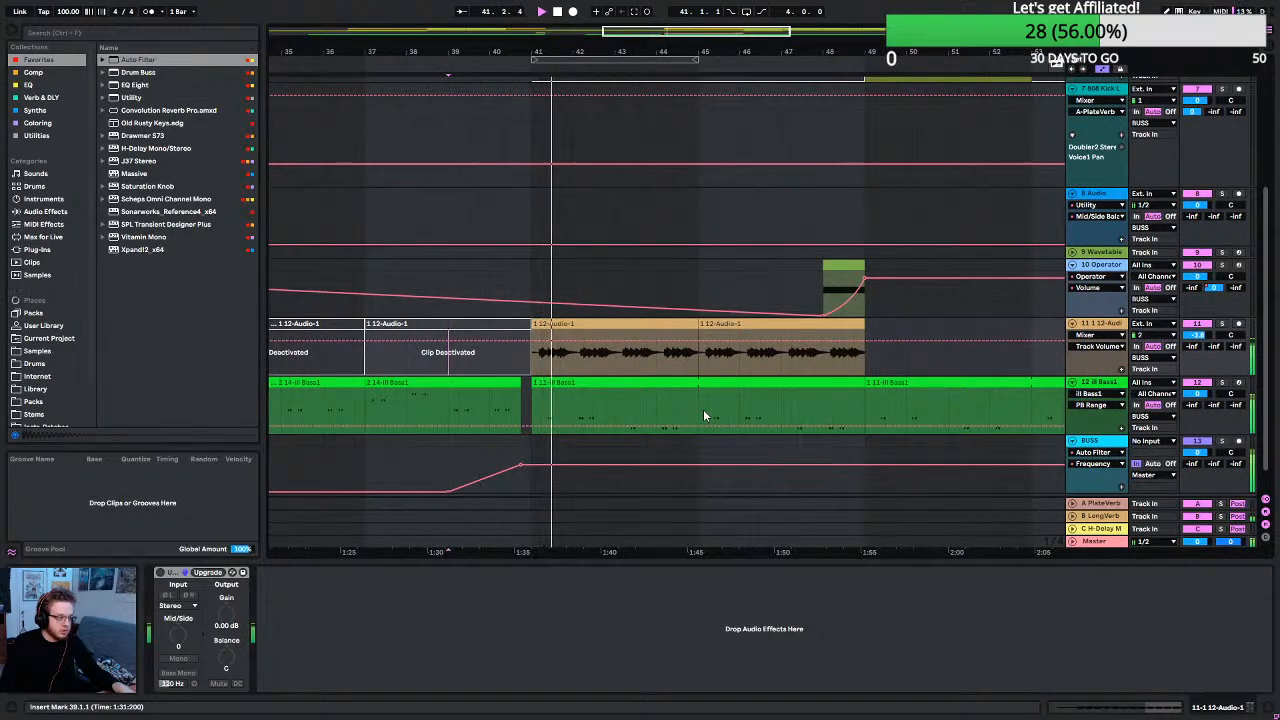
key("space")
Move the boundary between the track 11 audio clips at bar 41 to 41.1.3 and listen to that track soloed.
scroll(540, 390, "up", 5)
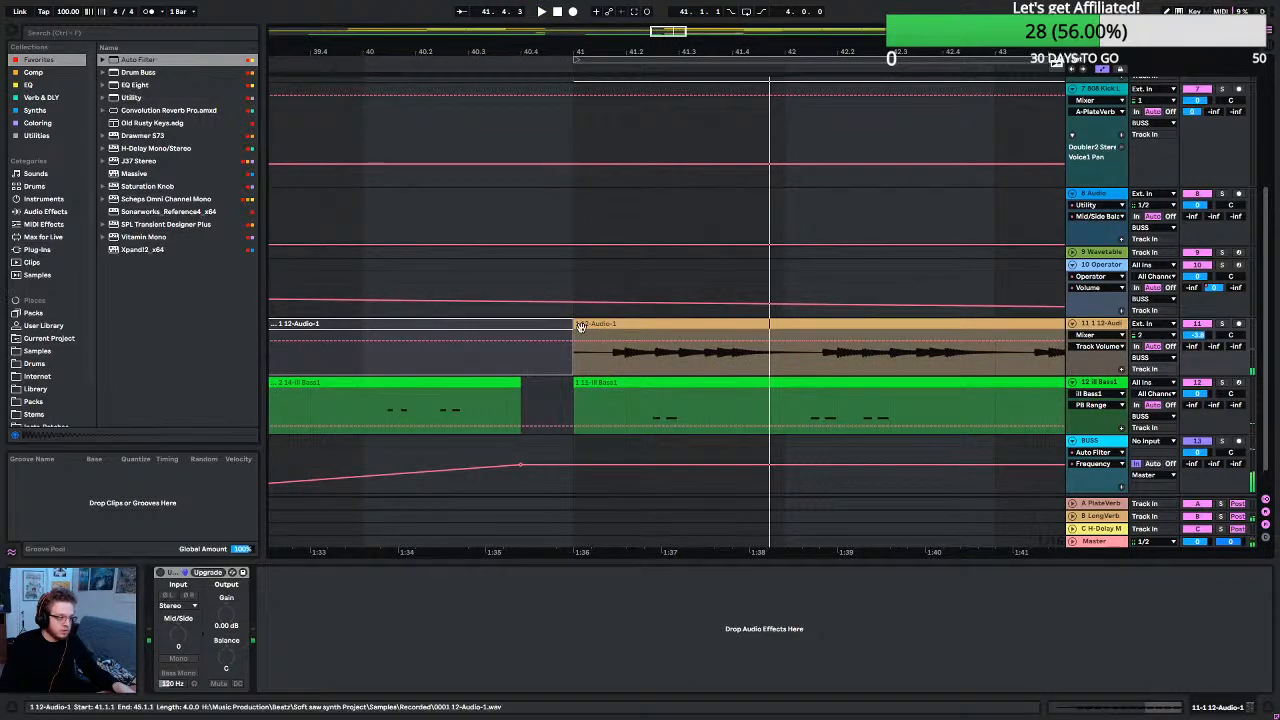
left_click_drag(572, 325, 607, 325)
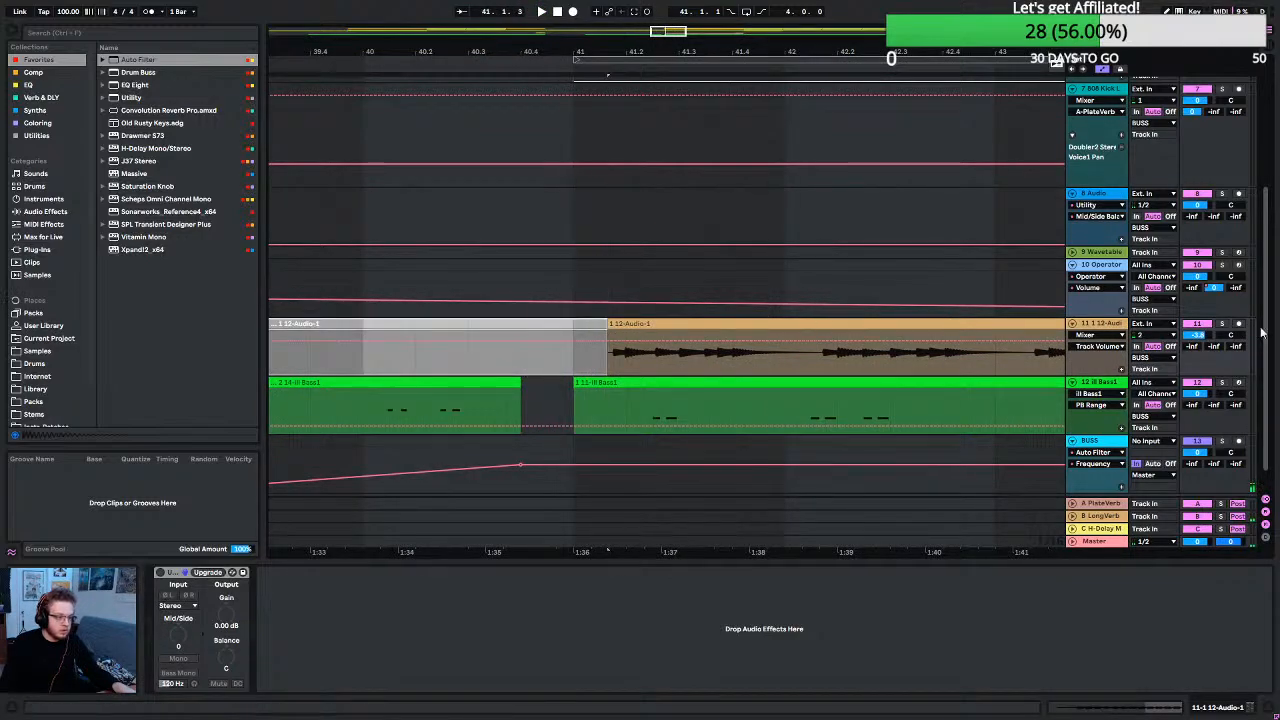
left_click(1223, 325)
left_click(571, 370)
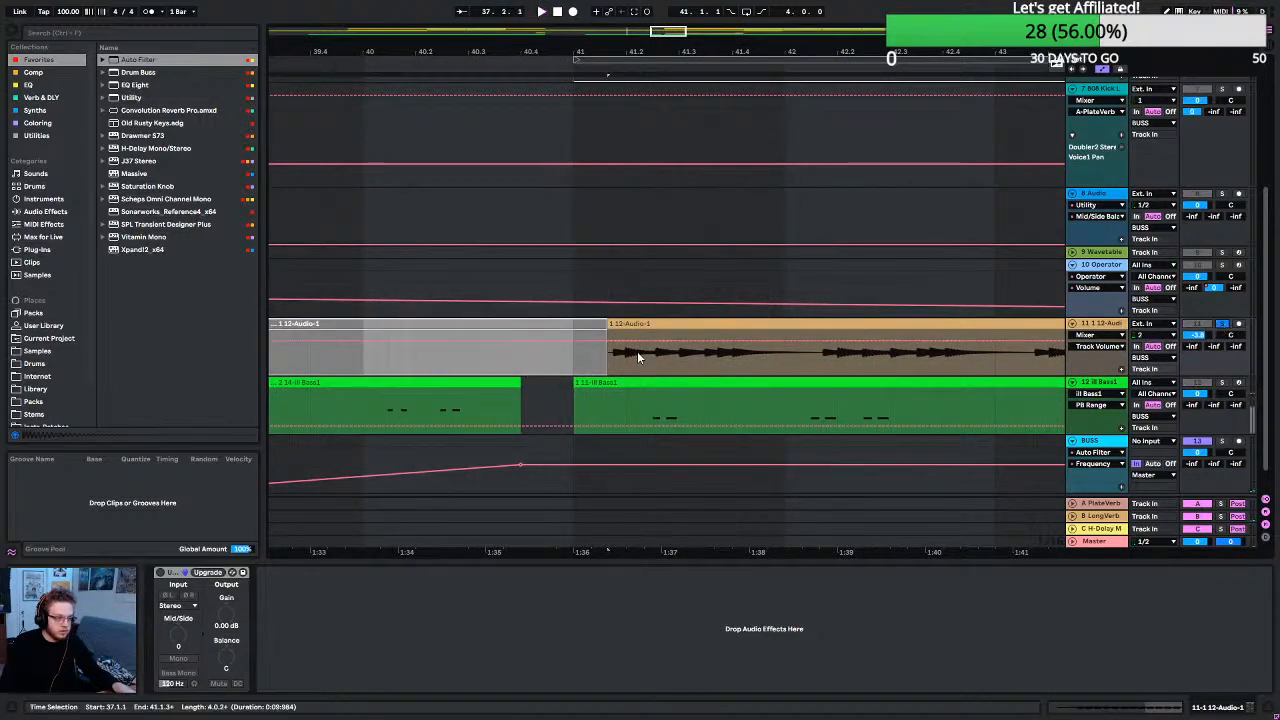
left_click(573, 368)
key("space")
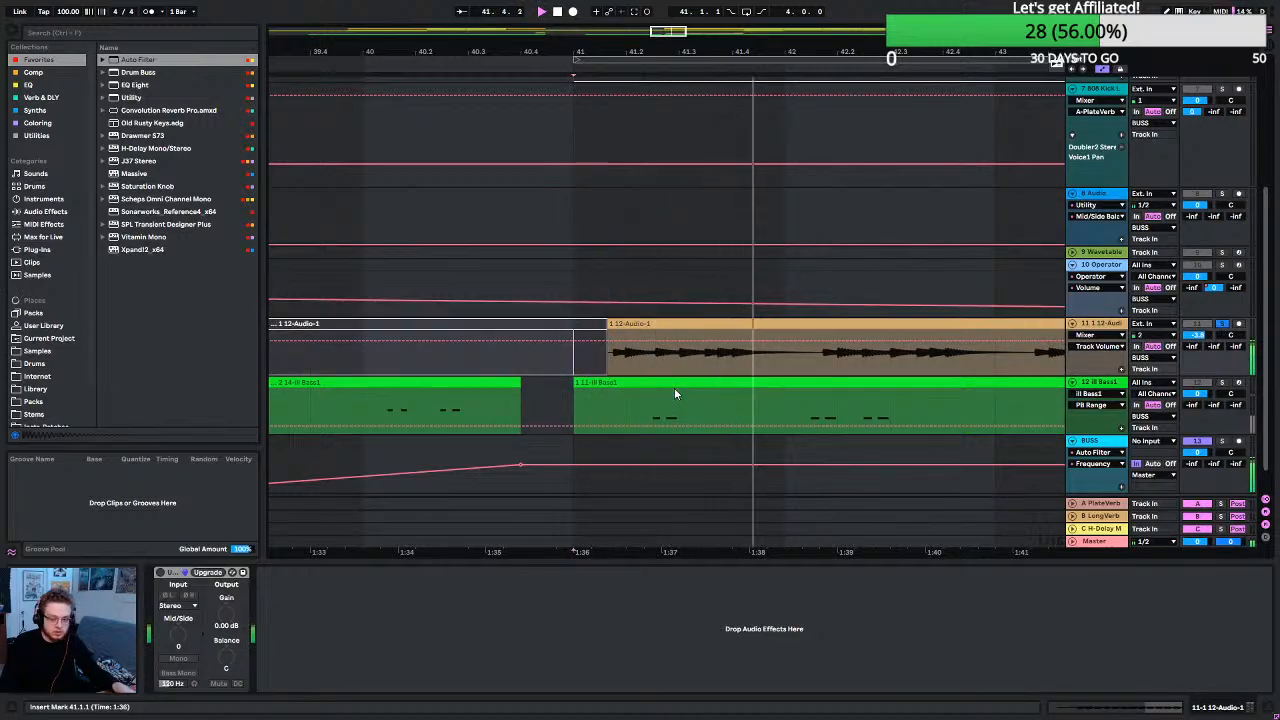
Play LeedCHRDS from bar 41 and move the start of its clip there to 41.2.
scroll(837, 374, "up", 5)
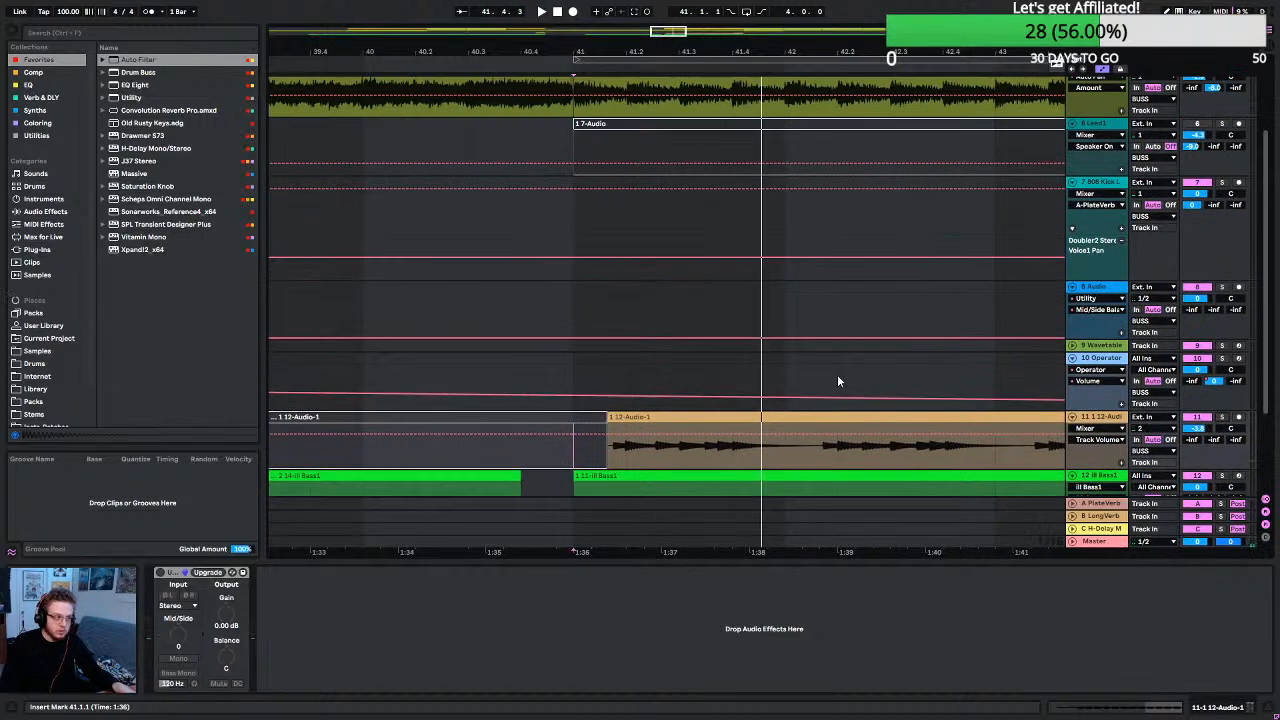
left_click(575, 228)
key("space")
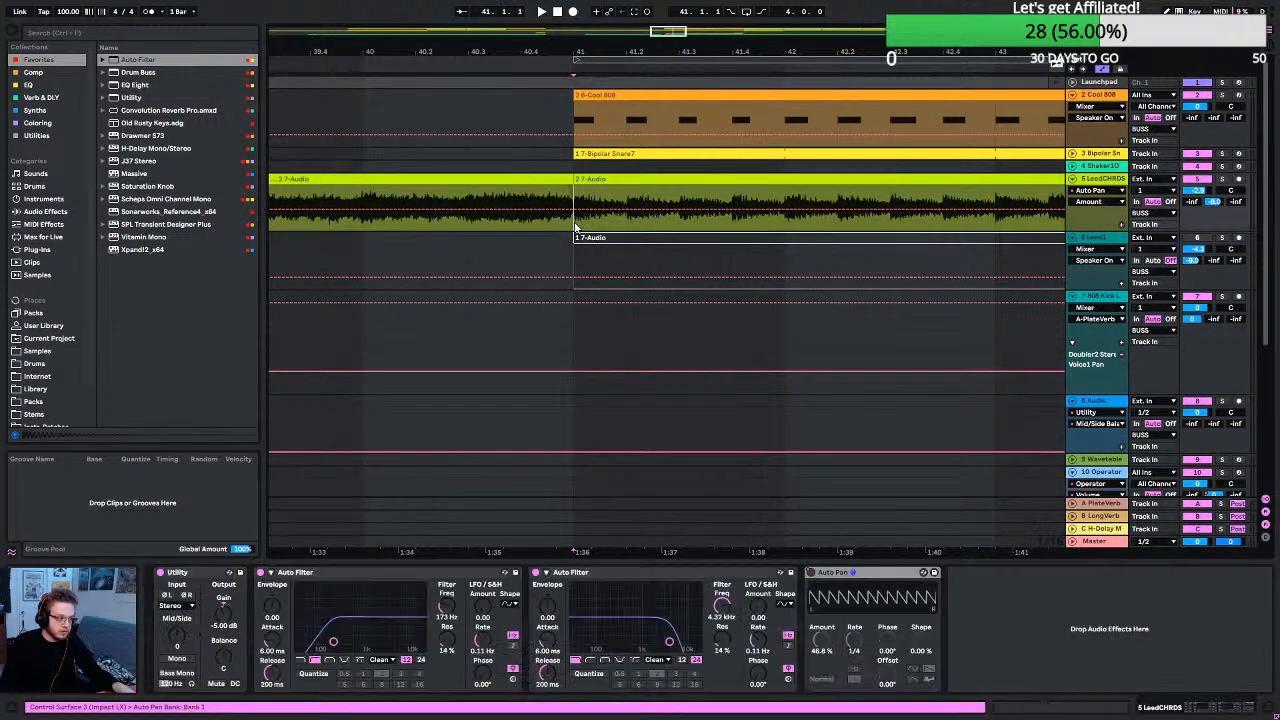
key("space")
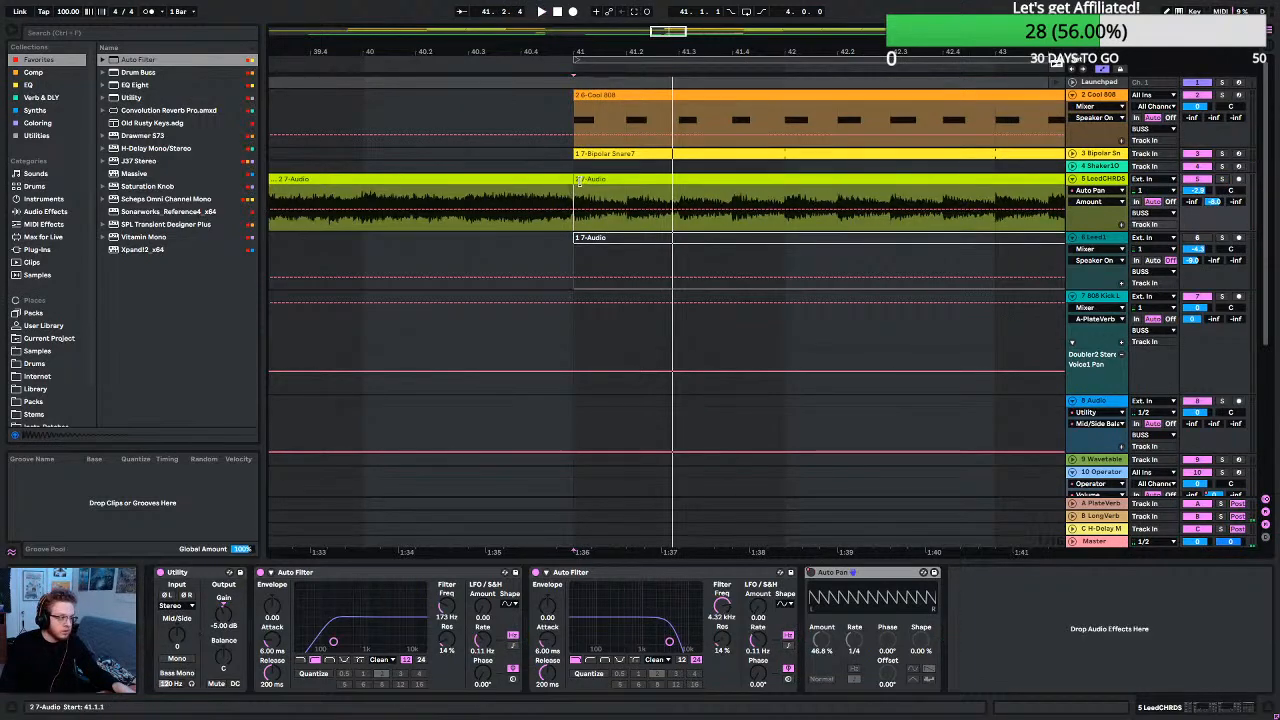
left_click_drag(571, 184, 636, 190)
Play the arrangement from 38.1.1 and listen to the transition past bar 41.
scroll(637, 300, "down", 5)
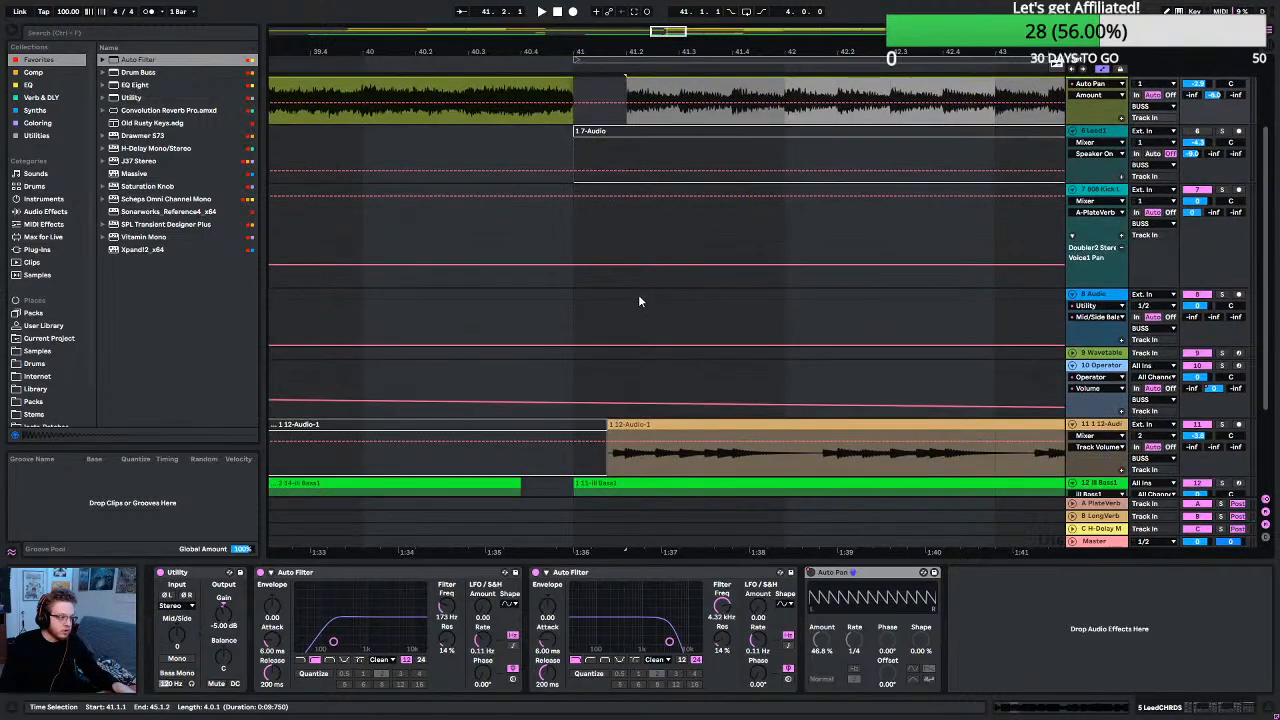
left_click(362, 343)
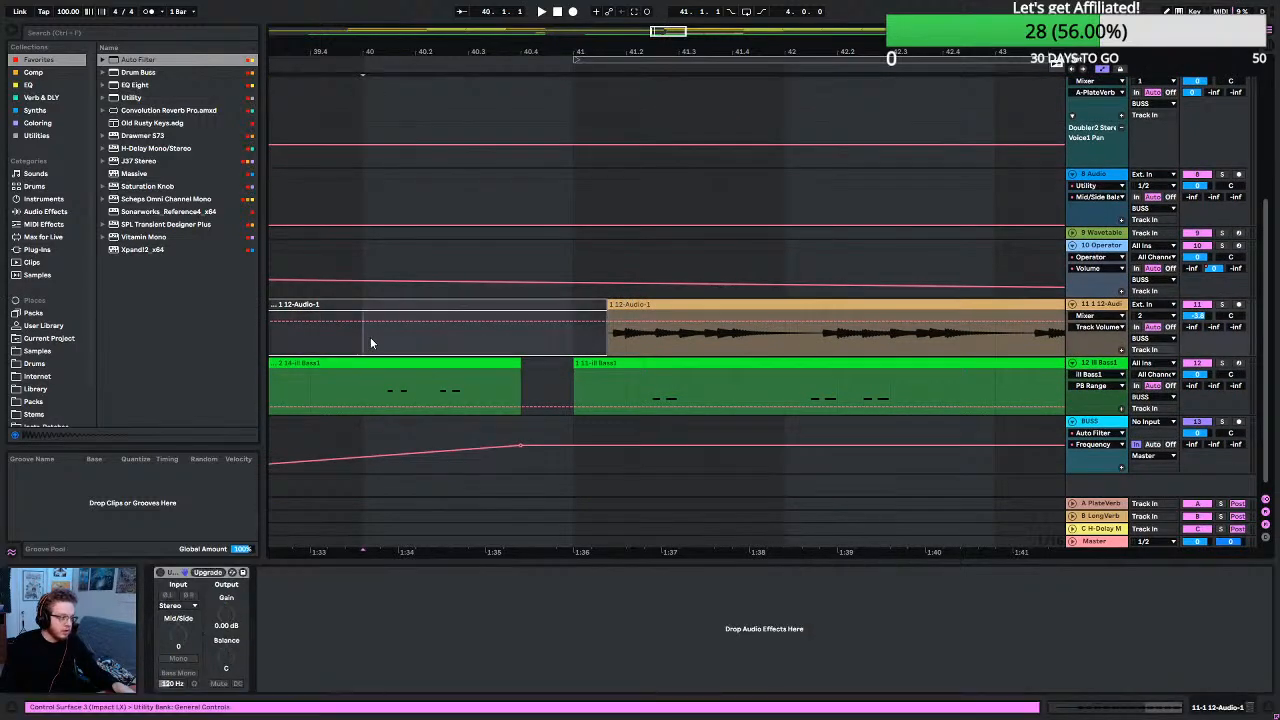
scroll(561, 383, "down", 5, "ctrl")
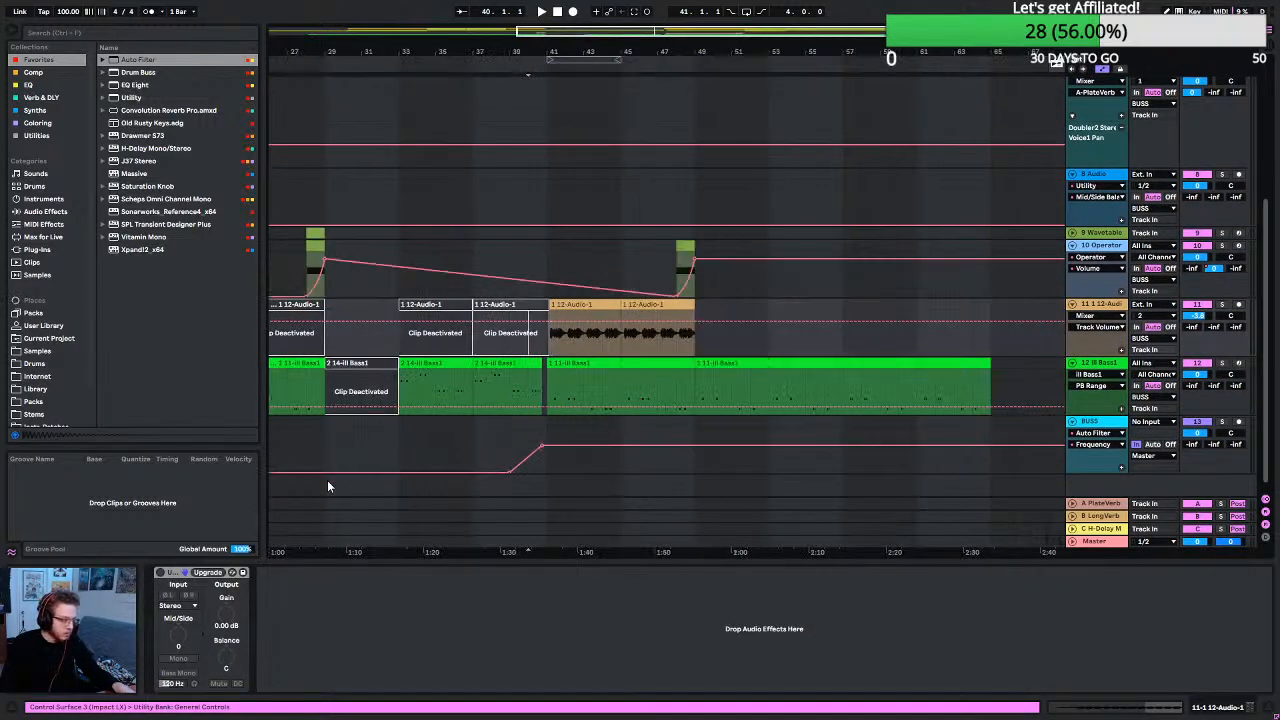
left_click(482, 450)
key("space")
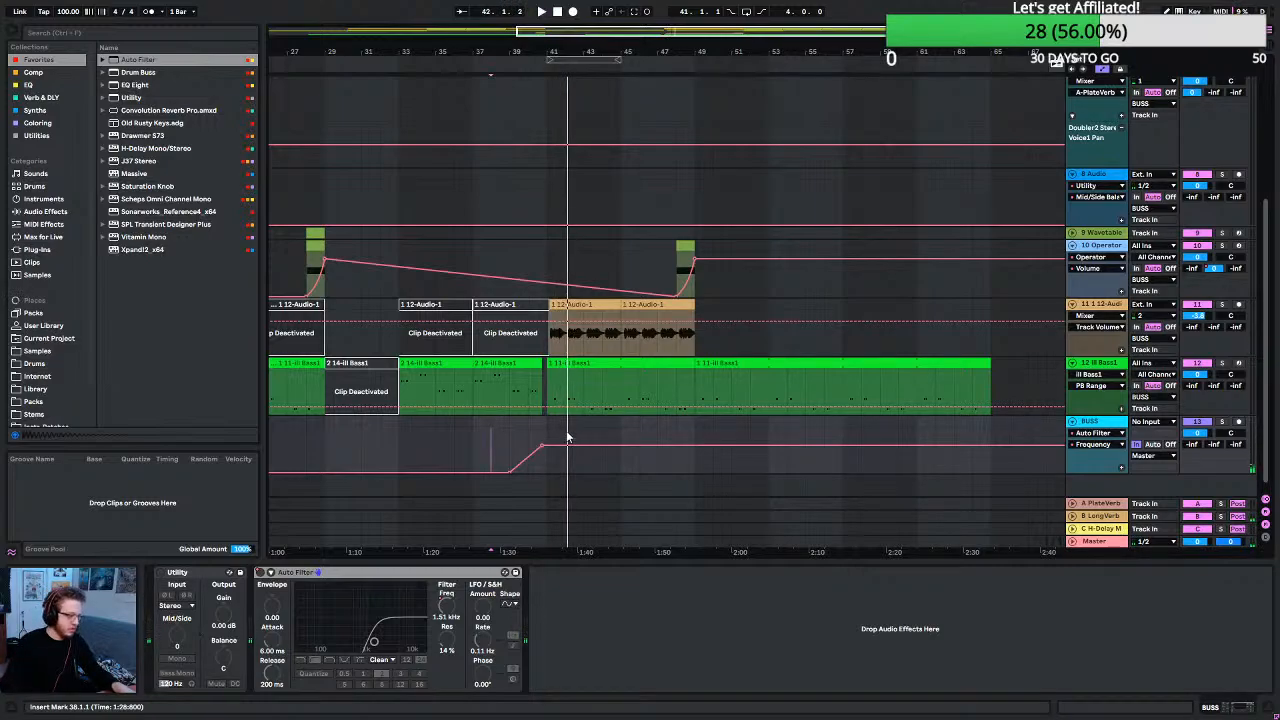
Show the Device On automation of the BUSS Auto Filter and check its switching point at bar 41.
scroll(557, 440, "up", 5, "ctrl")
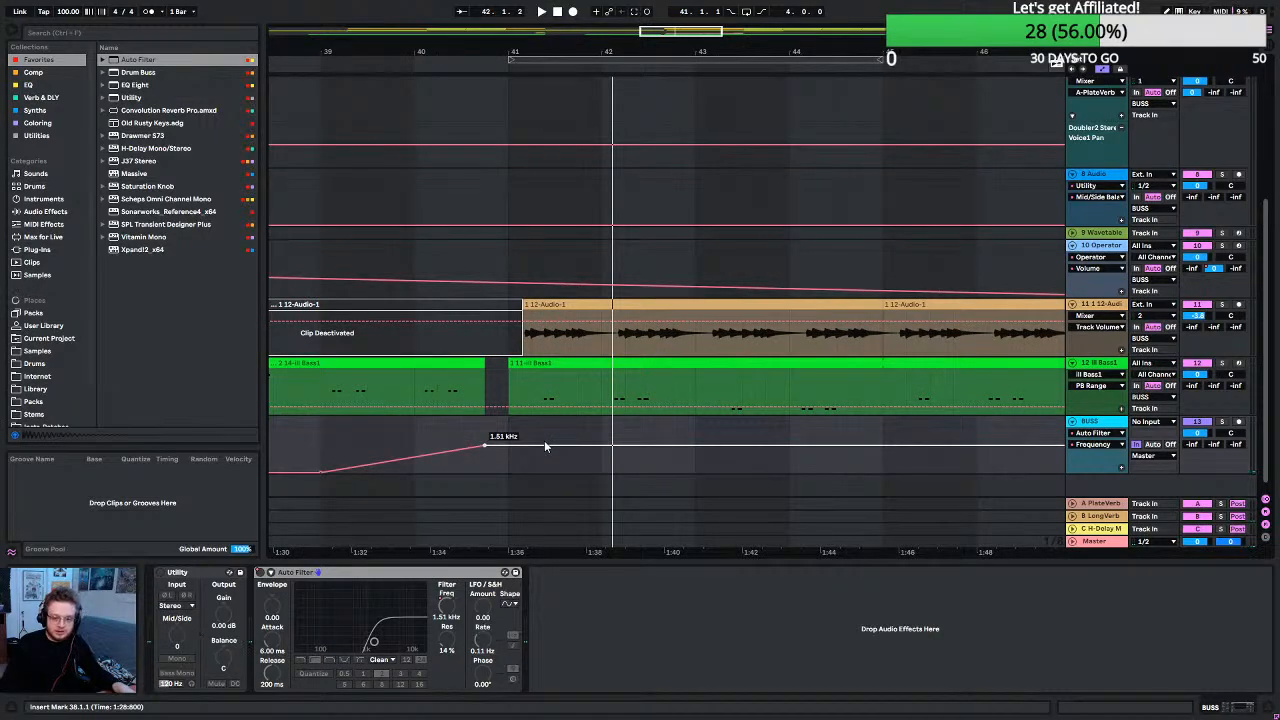
scroll(524, 464, "up", 8, "ctrl")
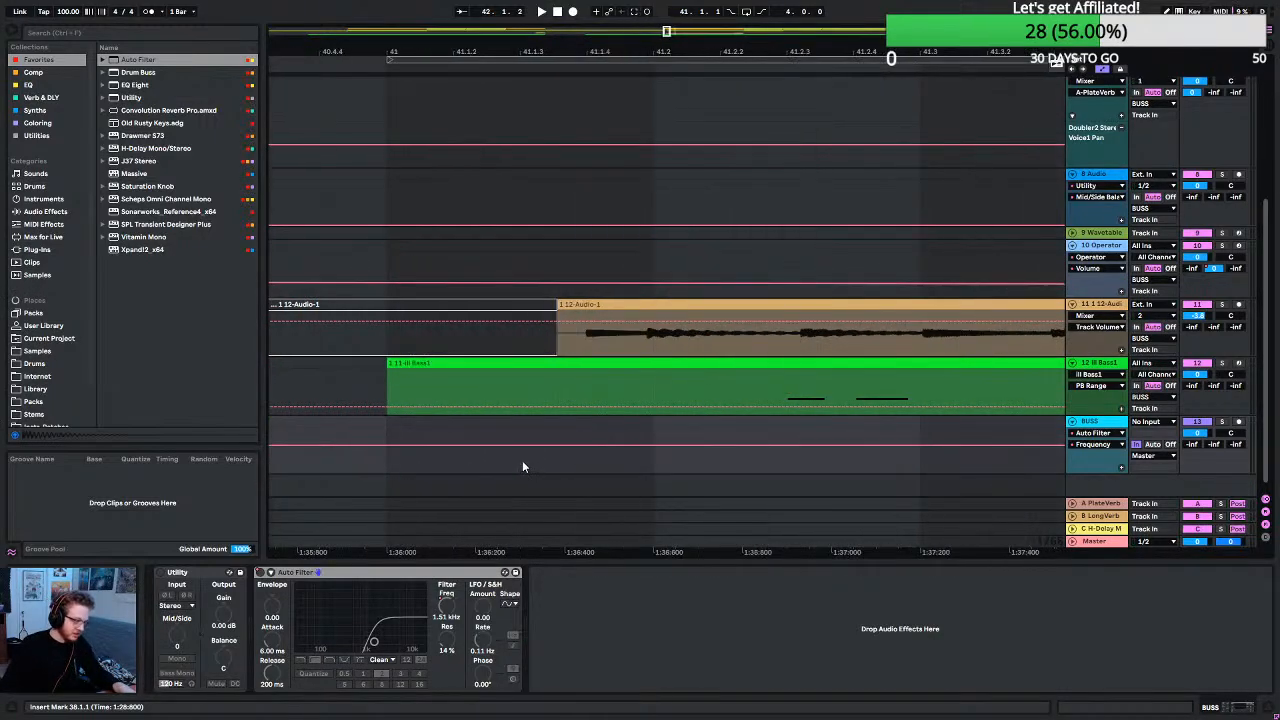
scroll(529, 448, "down", 3, "ctrl")
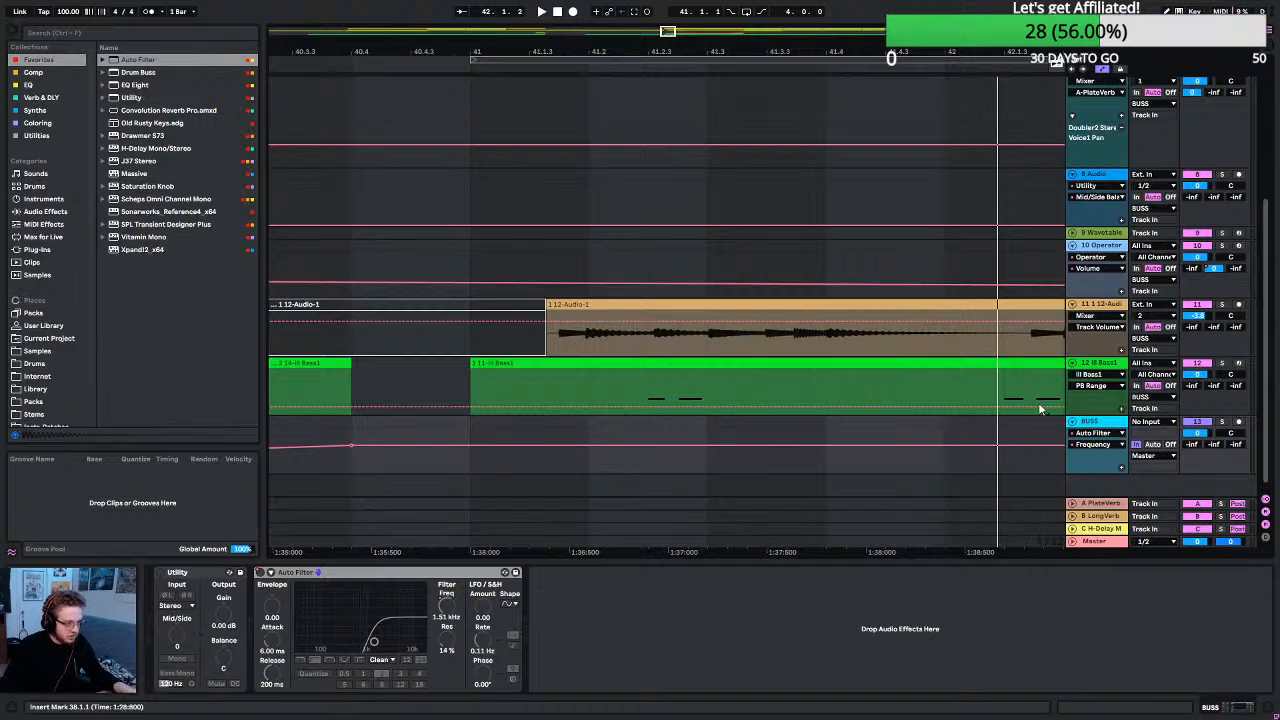
scroll(850, 435, "down", 1)
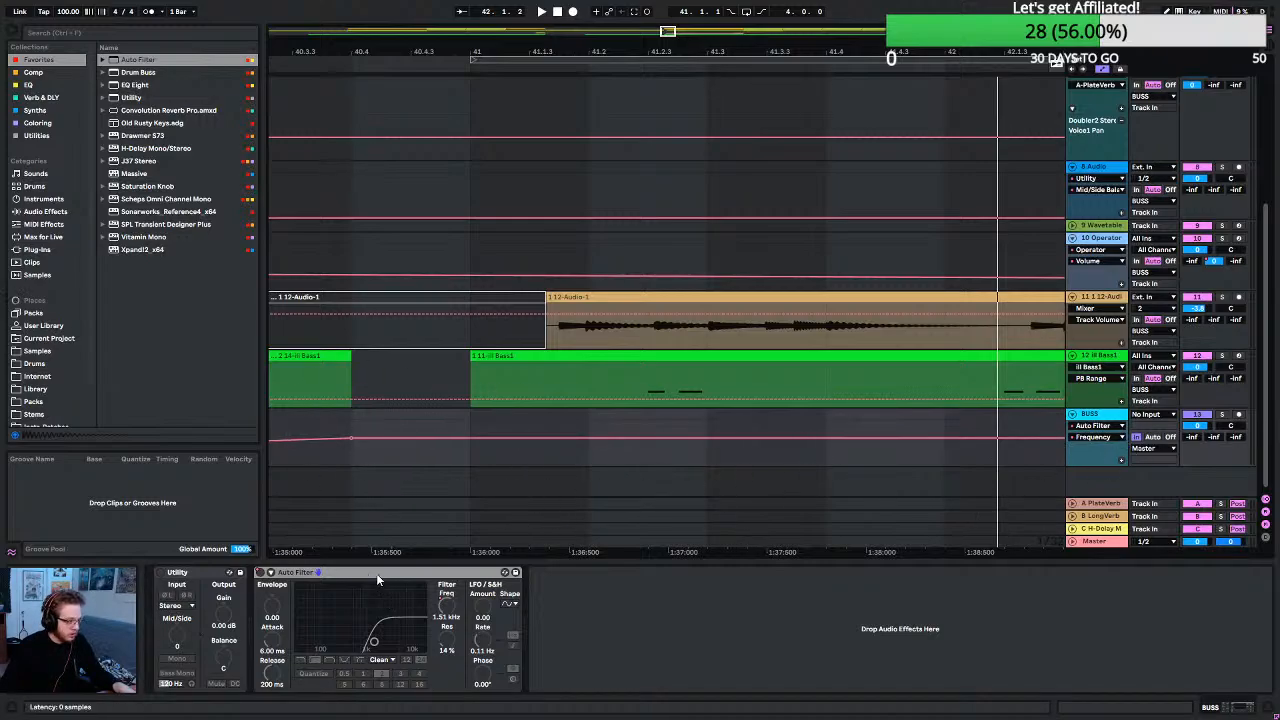
right_click(263, 577)
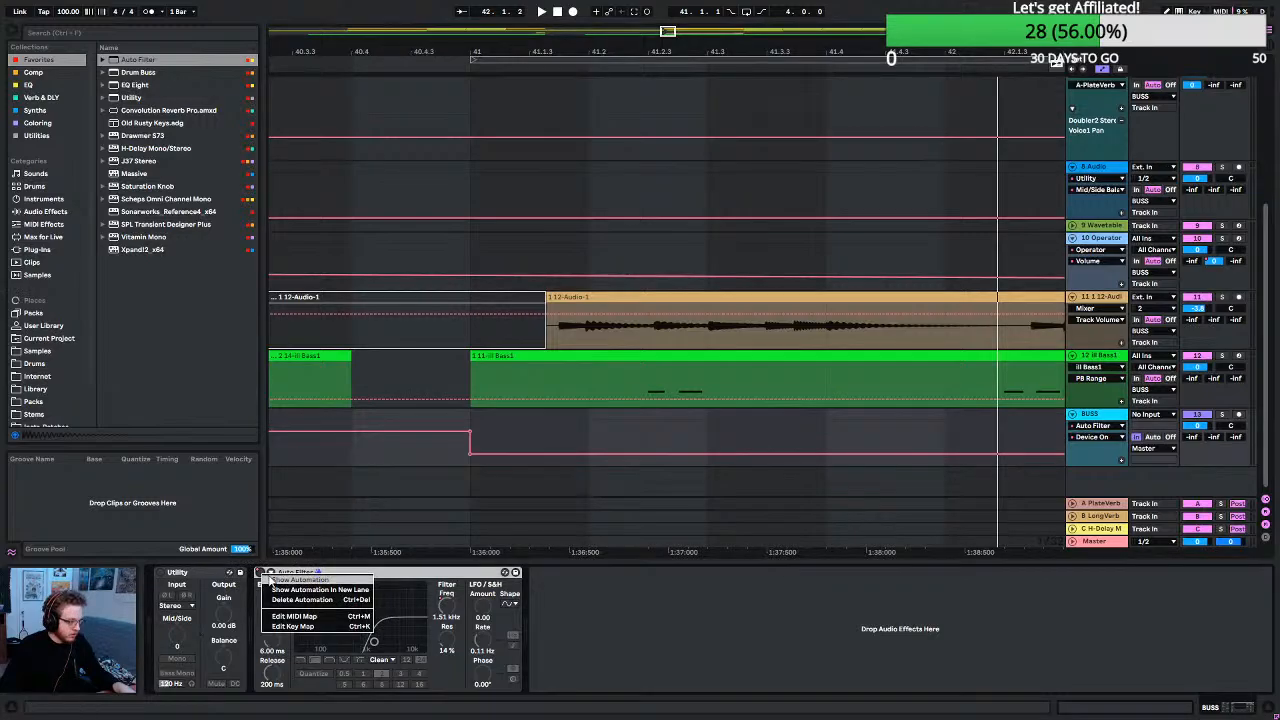
left_click(285, 580)
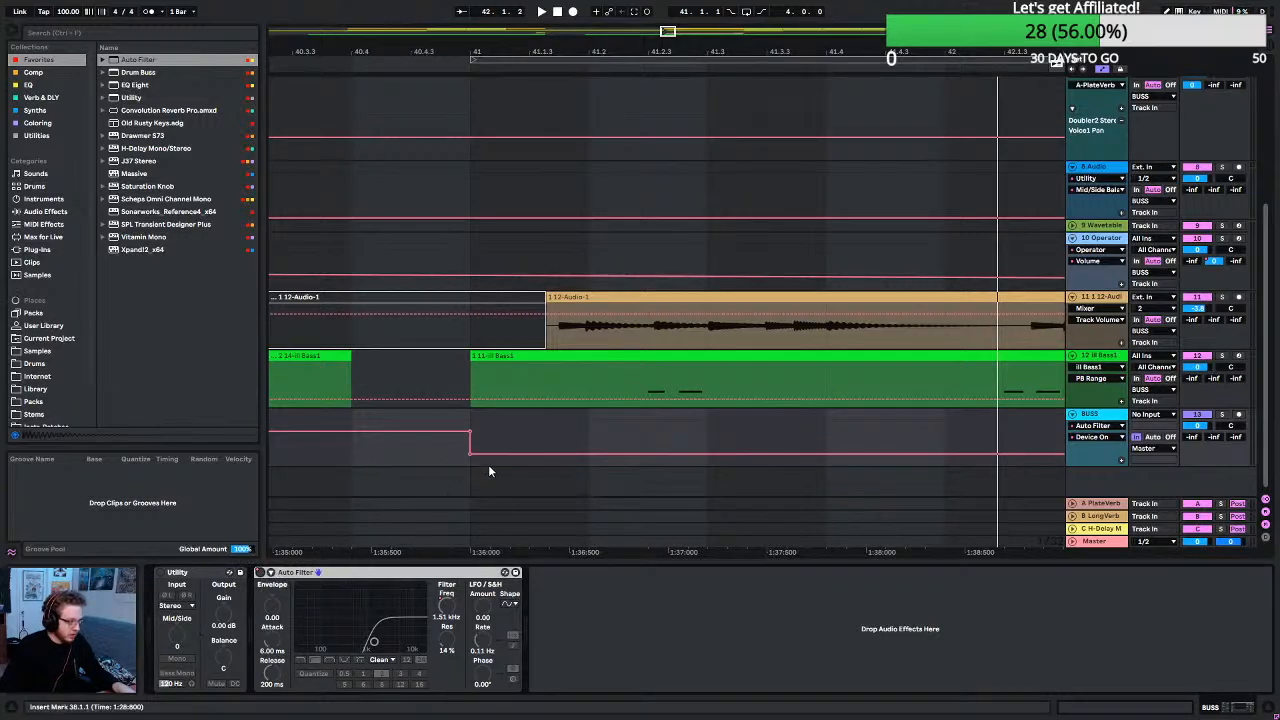
mouse_move(472, 446)
left_mouse_down()
mouse_move(546, 446)
mouse_move(474, 446)
left_mouse_up()
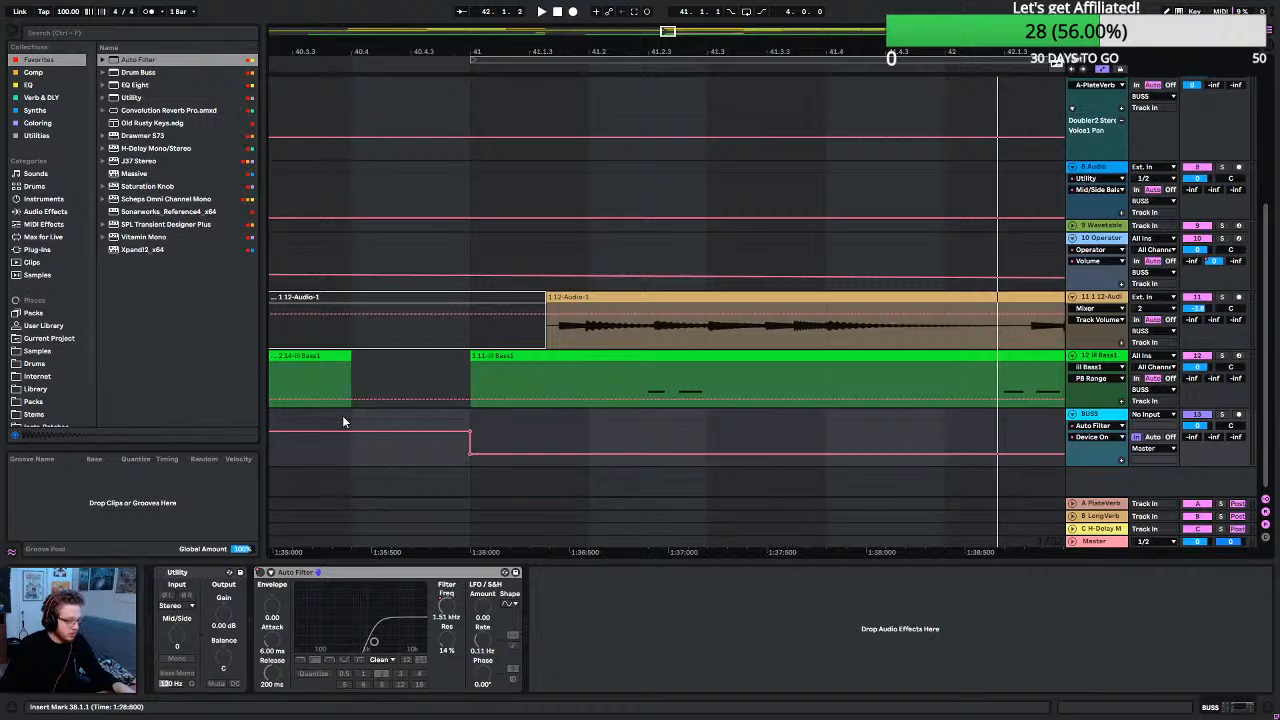
Check where the Auto Filter's Device On automation switches around bars 39 and 41, and play the section from 39.1.1.
scroll(350, 420, "down", 5)
scroll(358, 446, "left", 4)
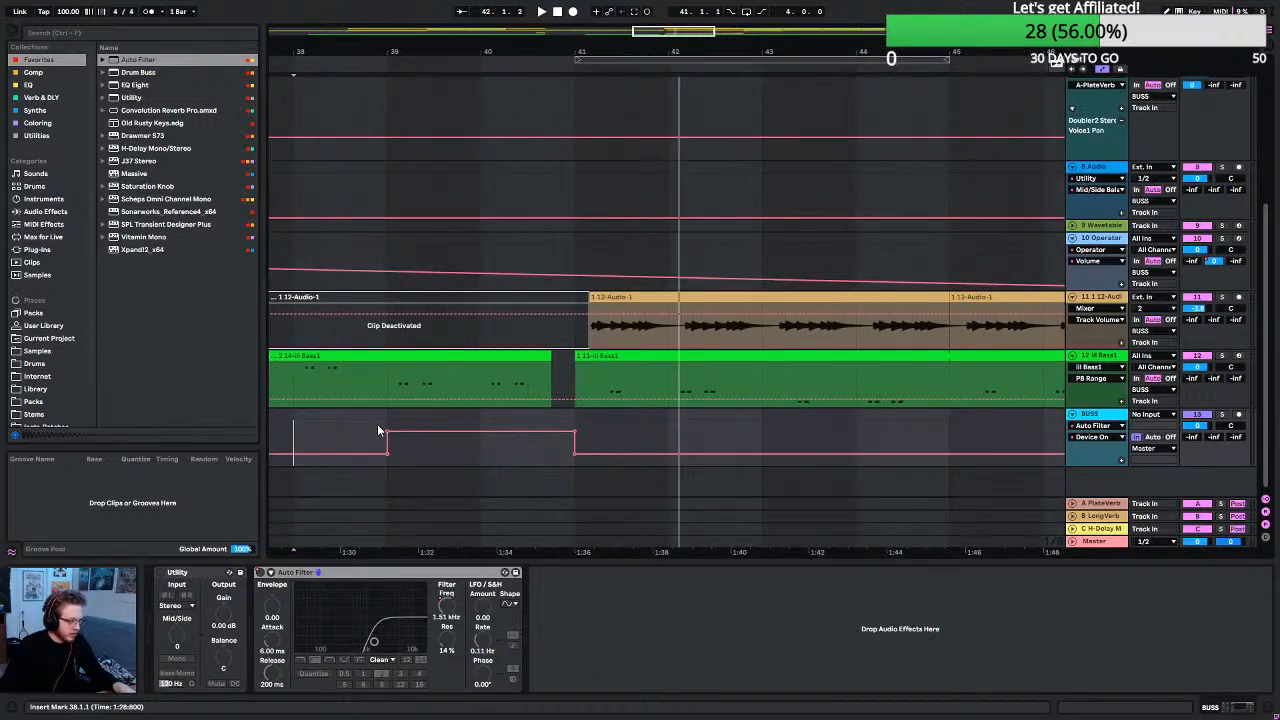
left_click(377, 424)
key("space")
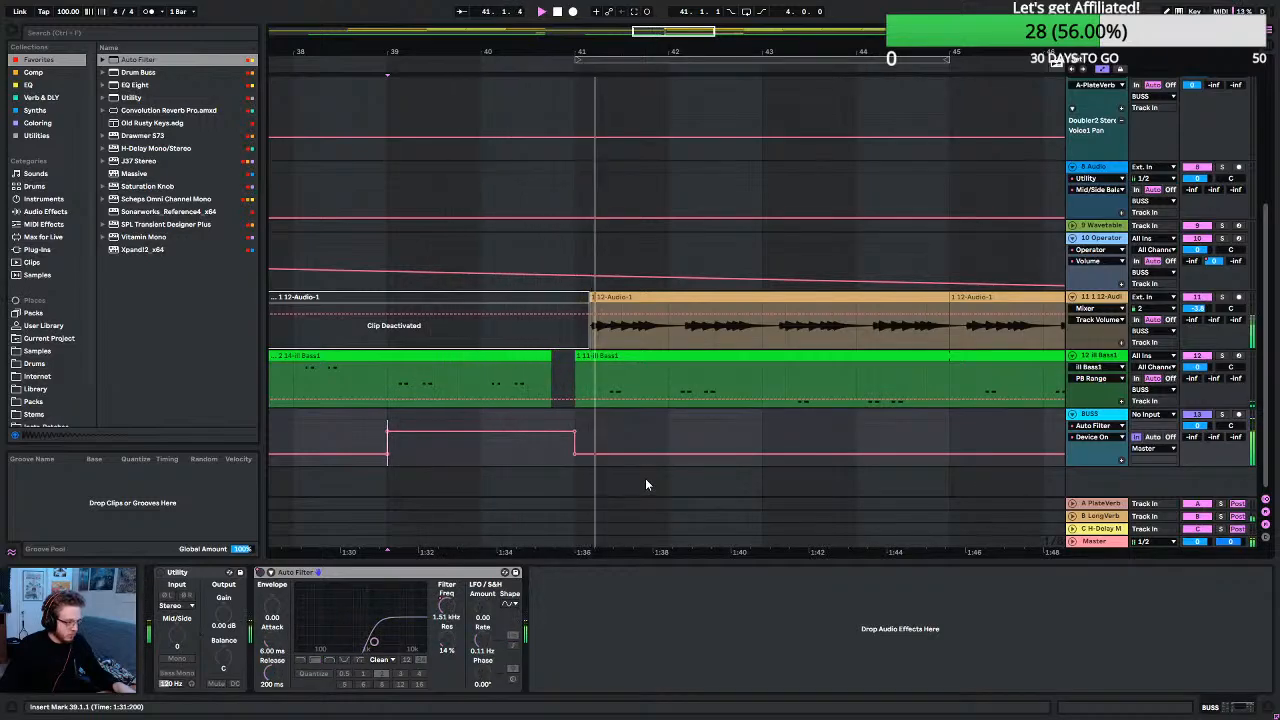
key("space")
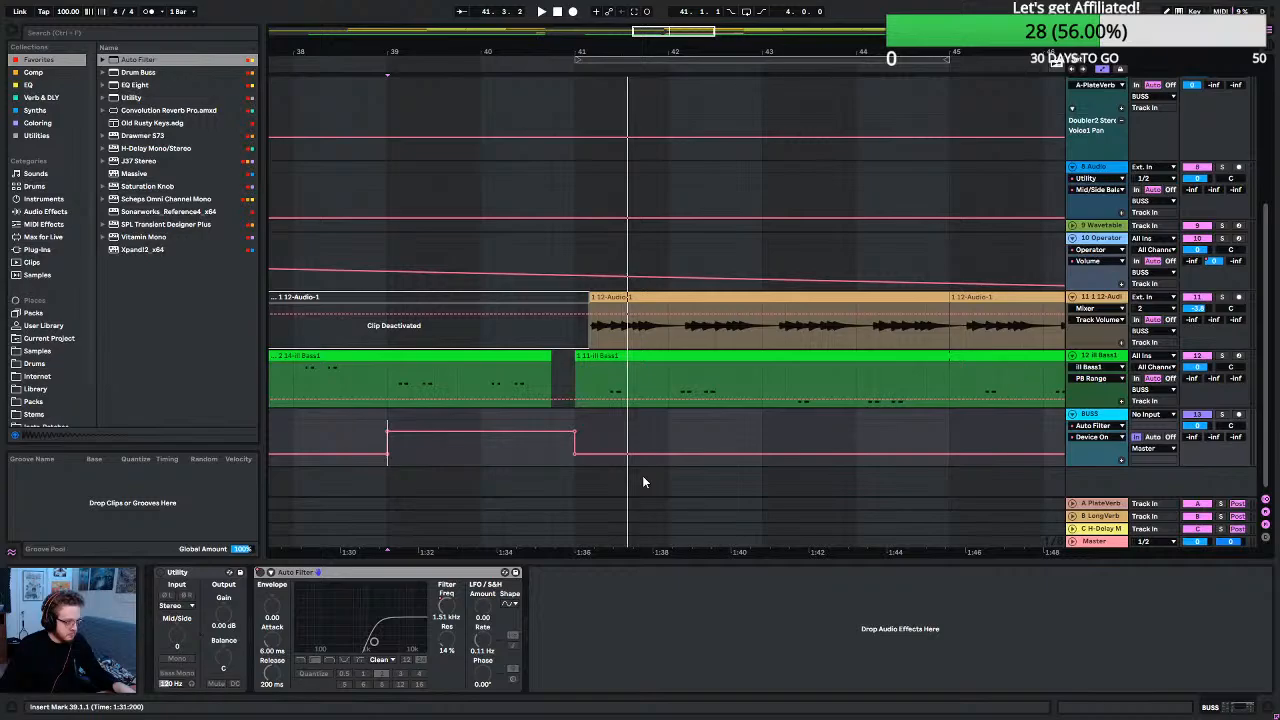
Expand the A PlateVerb and B LongVerb return tracks and show the Track Volume automation on both.
left_click(1072, 505)
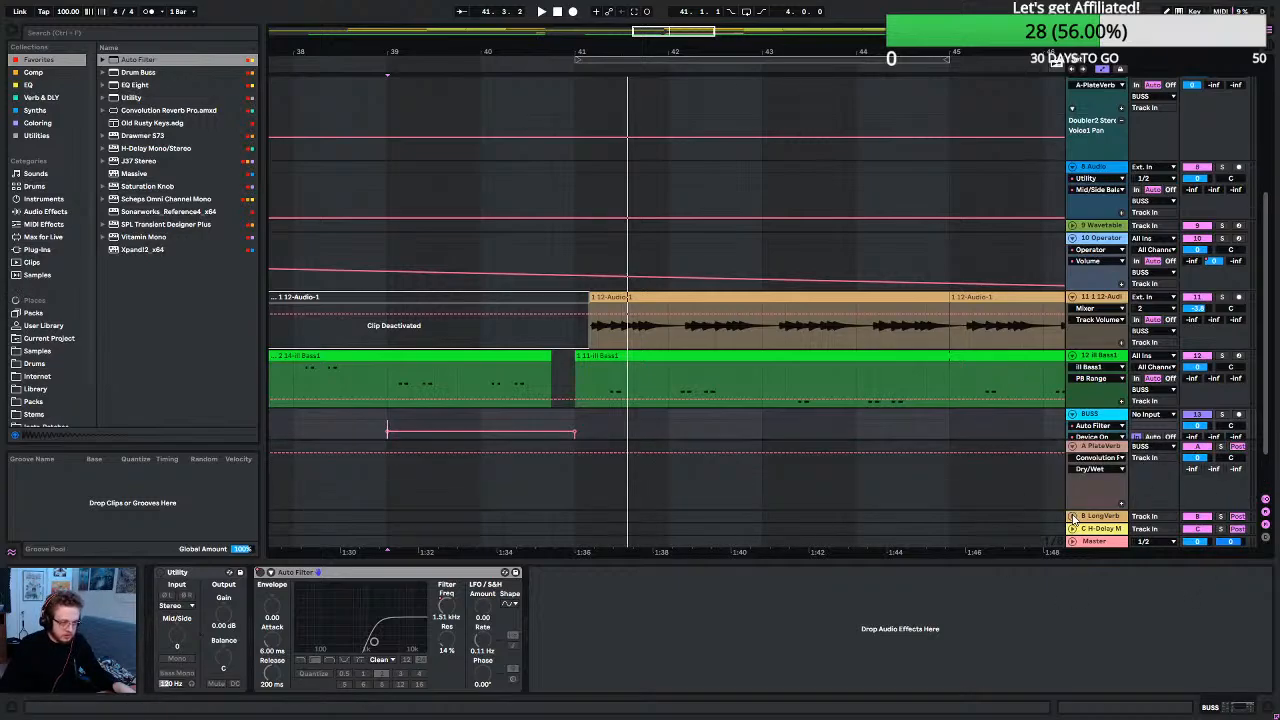
left_click(1073, 516)
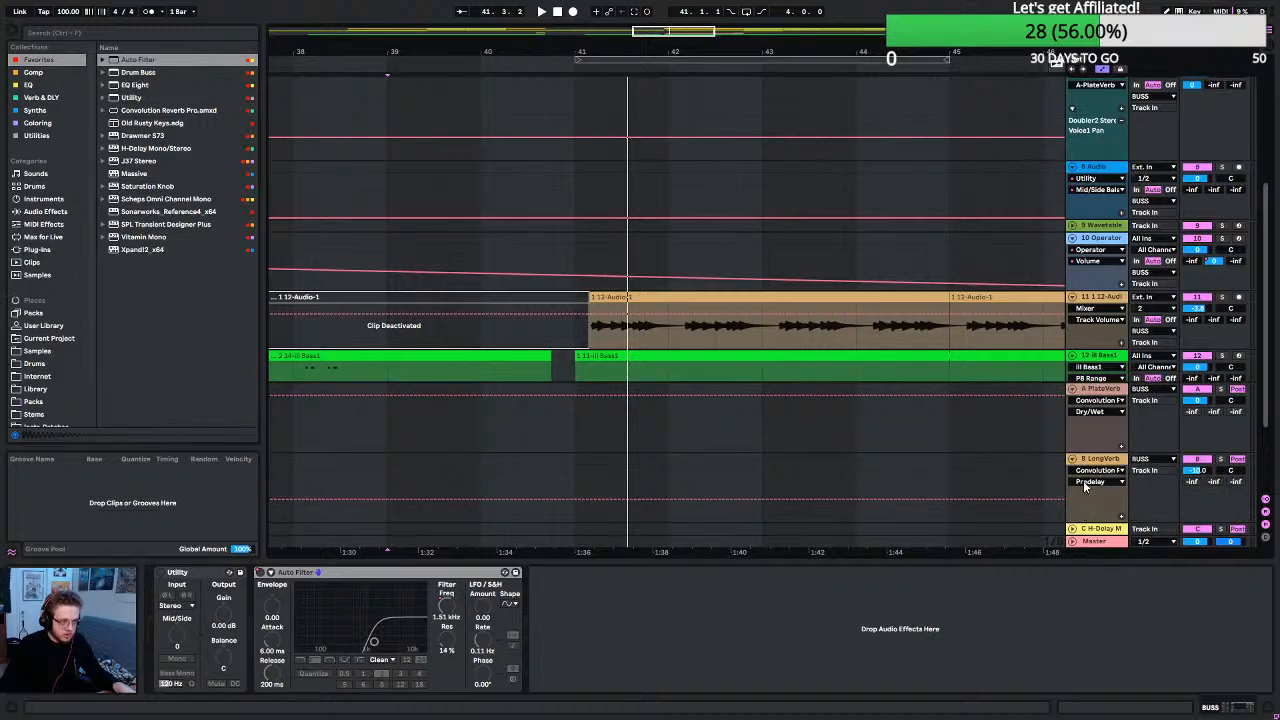
scroll(585, 405, "up", 5, "ctrl")
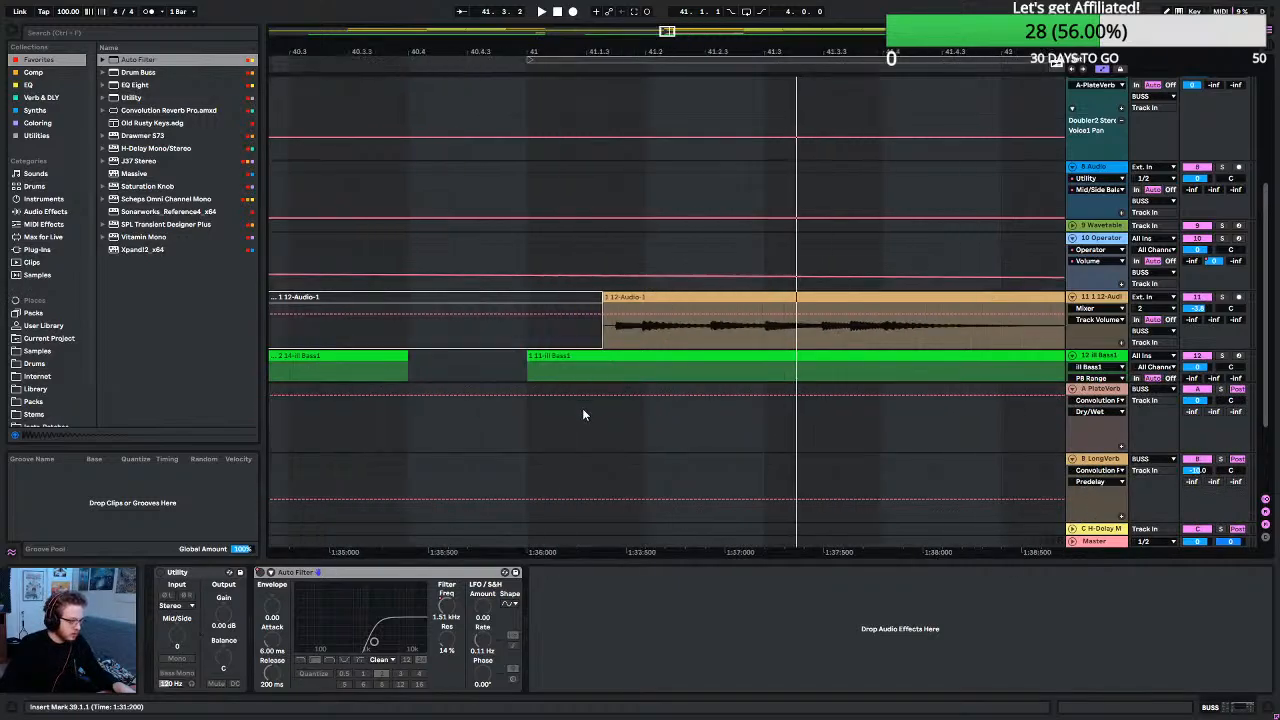
left_click(1199, 400)
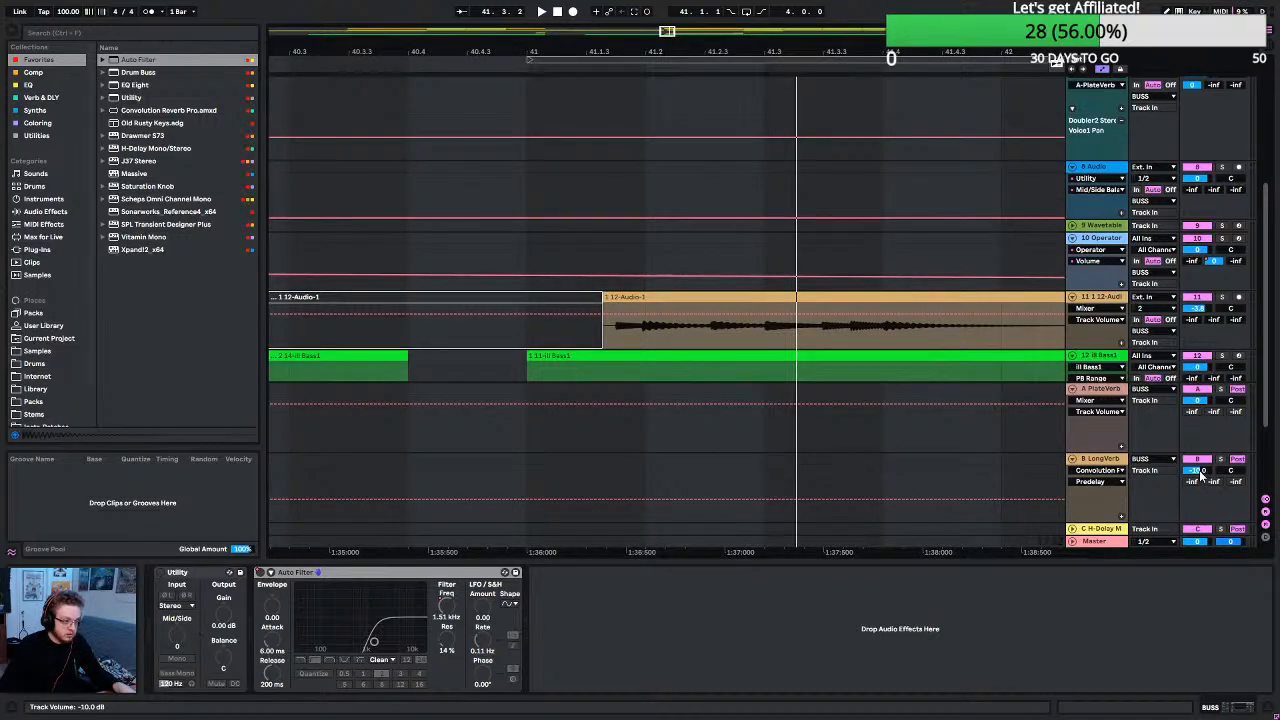
left_click(1201, 475)
Cut the B LongVerb volume automation to -inf dB from bar 41 to the start of the 12-Audio clip.
left_click(525, 490)
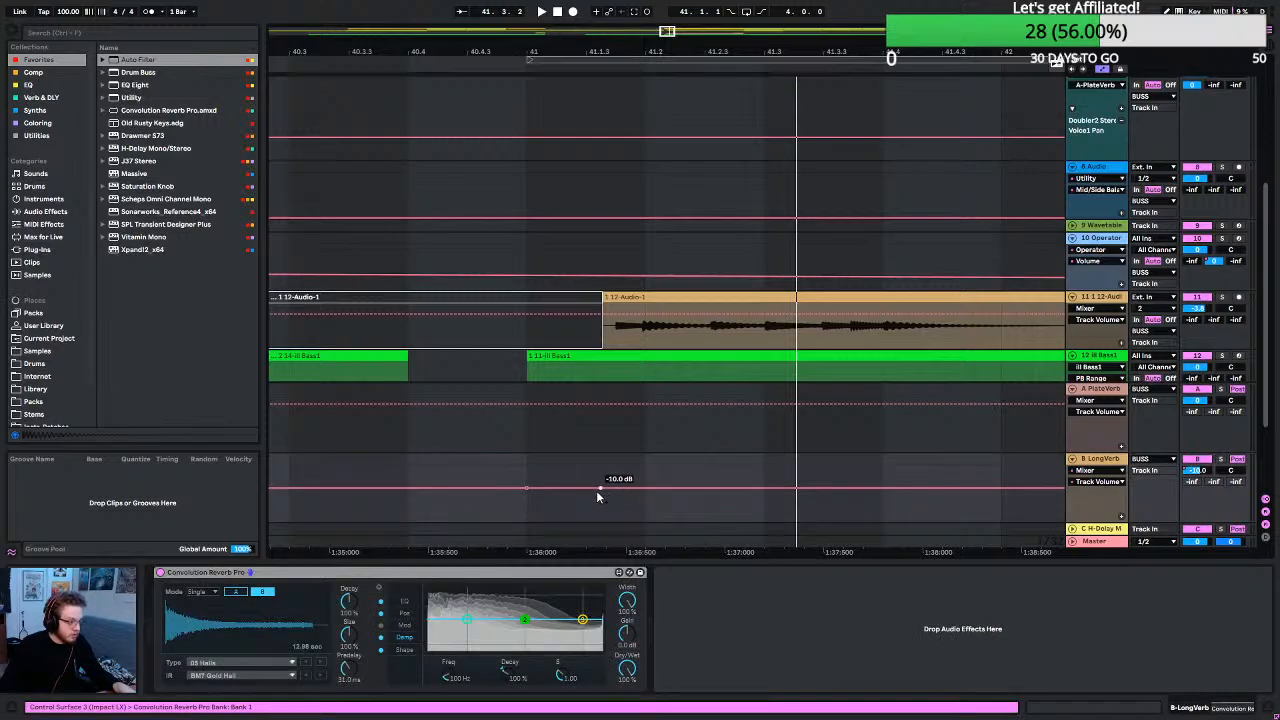
left_click_drag(544, 490, 527, 521)
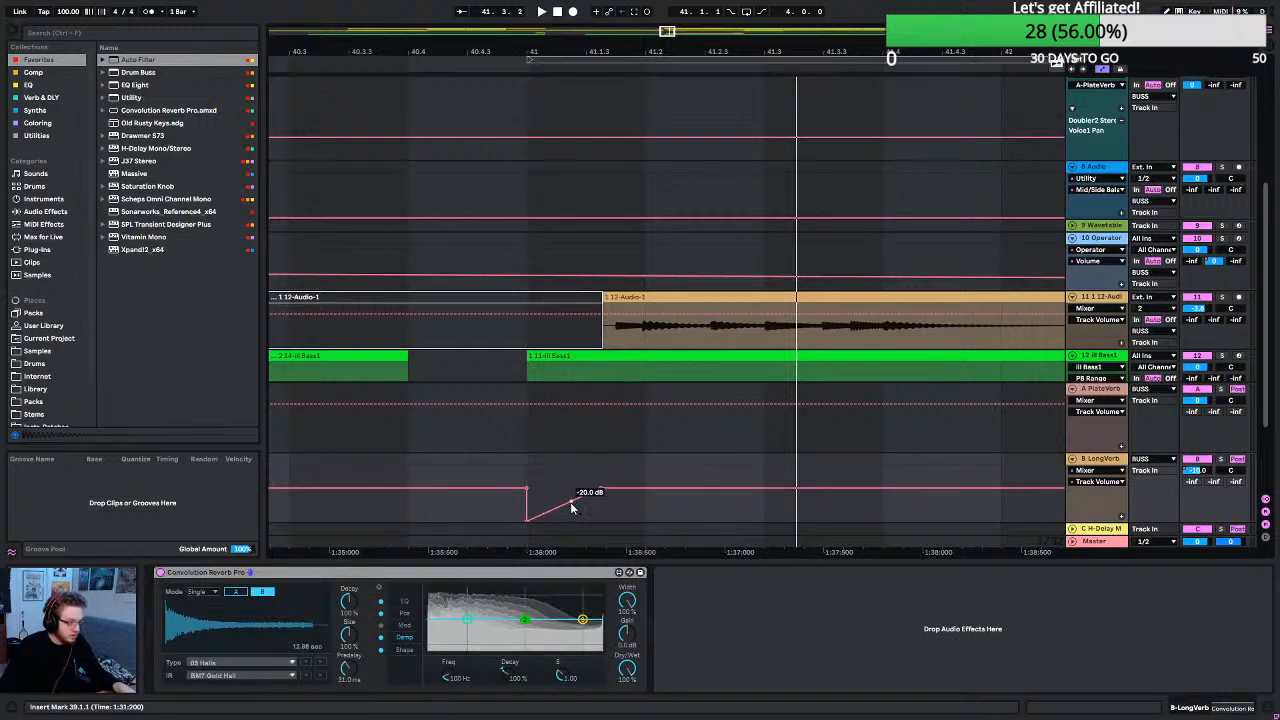
left_click_drag(599, 490, 601, 520)
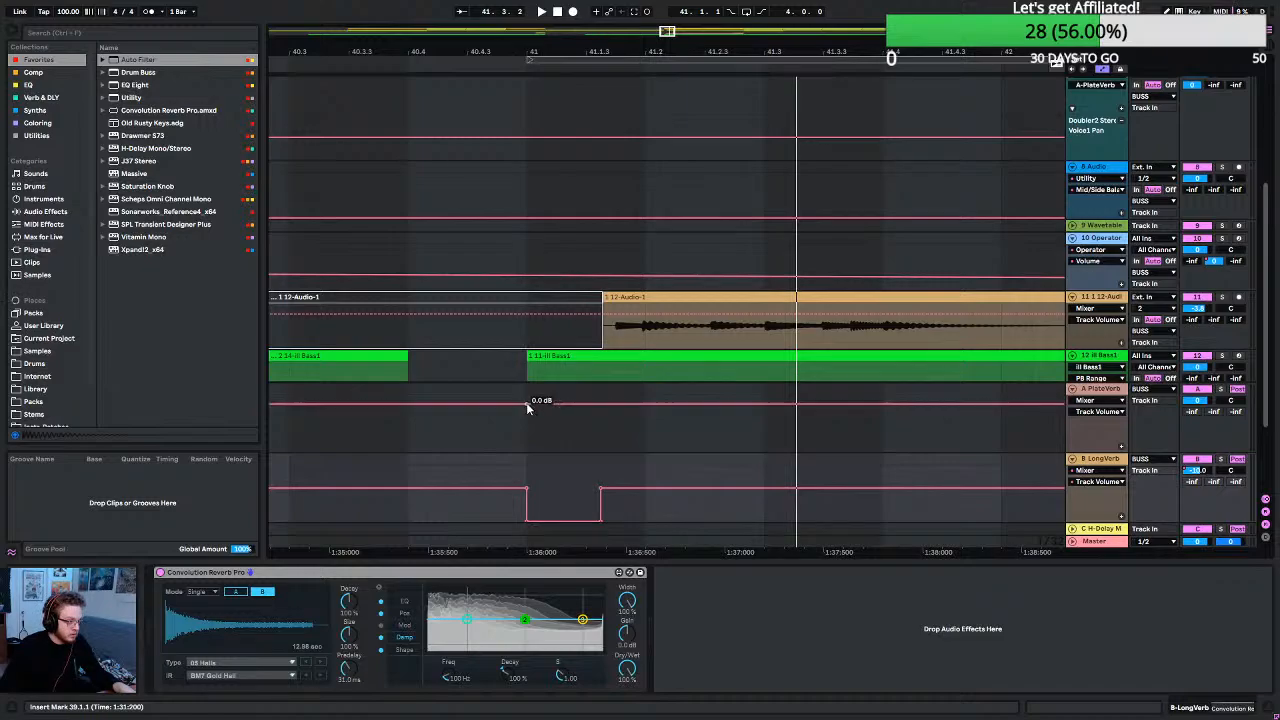
Cut the A PlateVerb volume automation to -inf dB over the same stretch from bar 41 to the 12-Audio clip's start.
left_click(526, 402)
left_click_drag(600, 406, 590, 457)
key("ctrl+z")
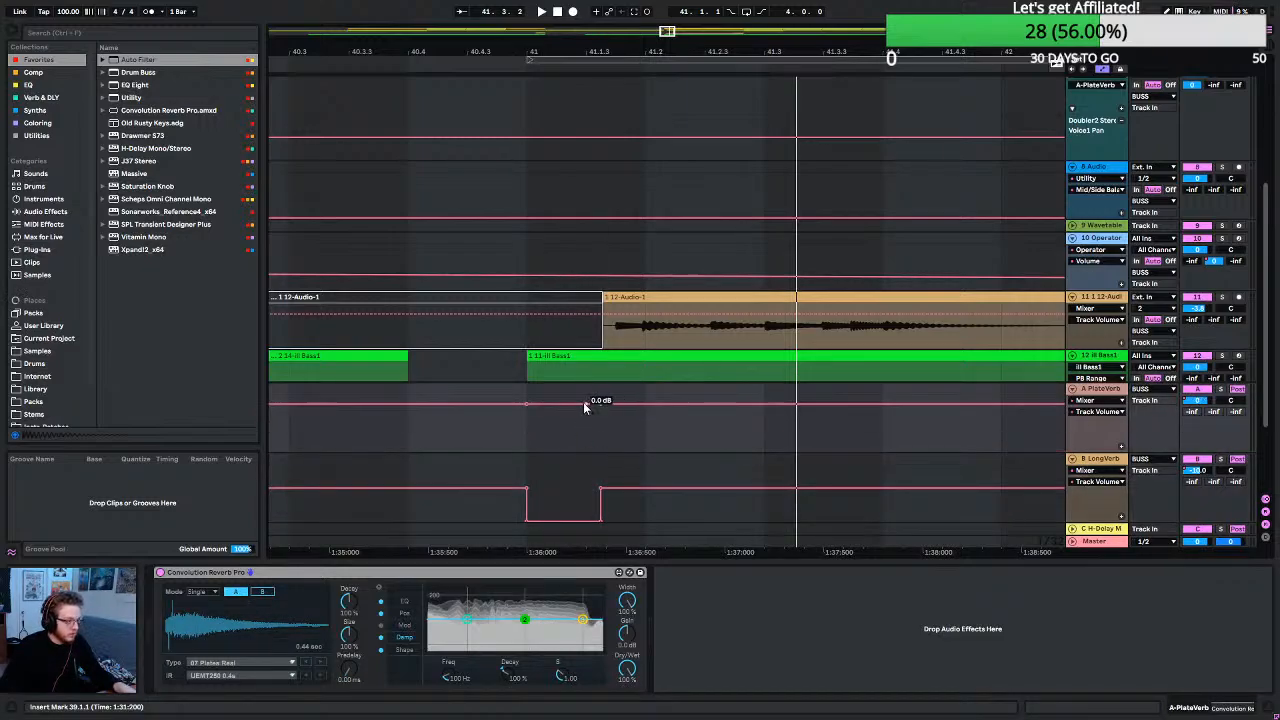
left_click_drag(586, 403, 528, 458)
Play from 40.4.1, and slope the ends of both reverb returns' volume dips so they ramp up slightly after the 12-Audio clip starts.
left_click(404, 425)
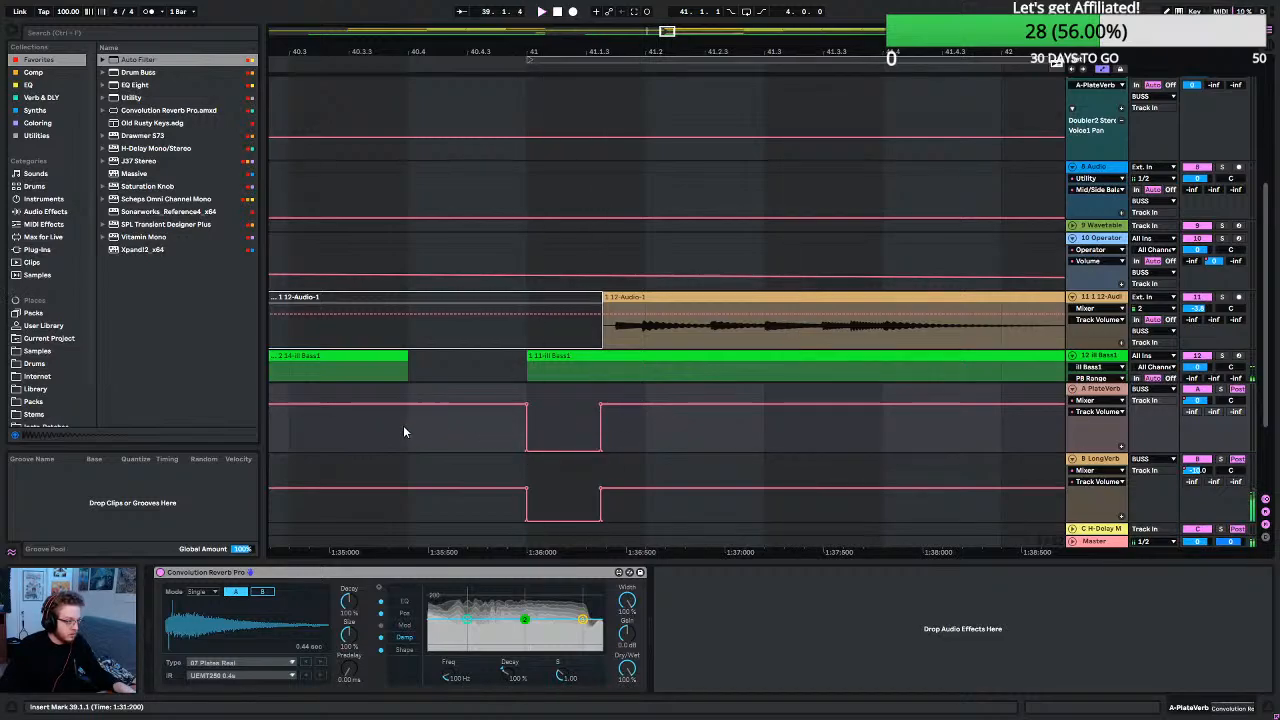
key("space")
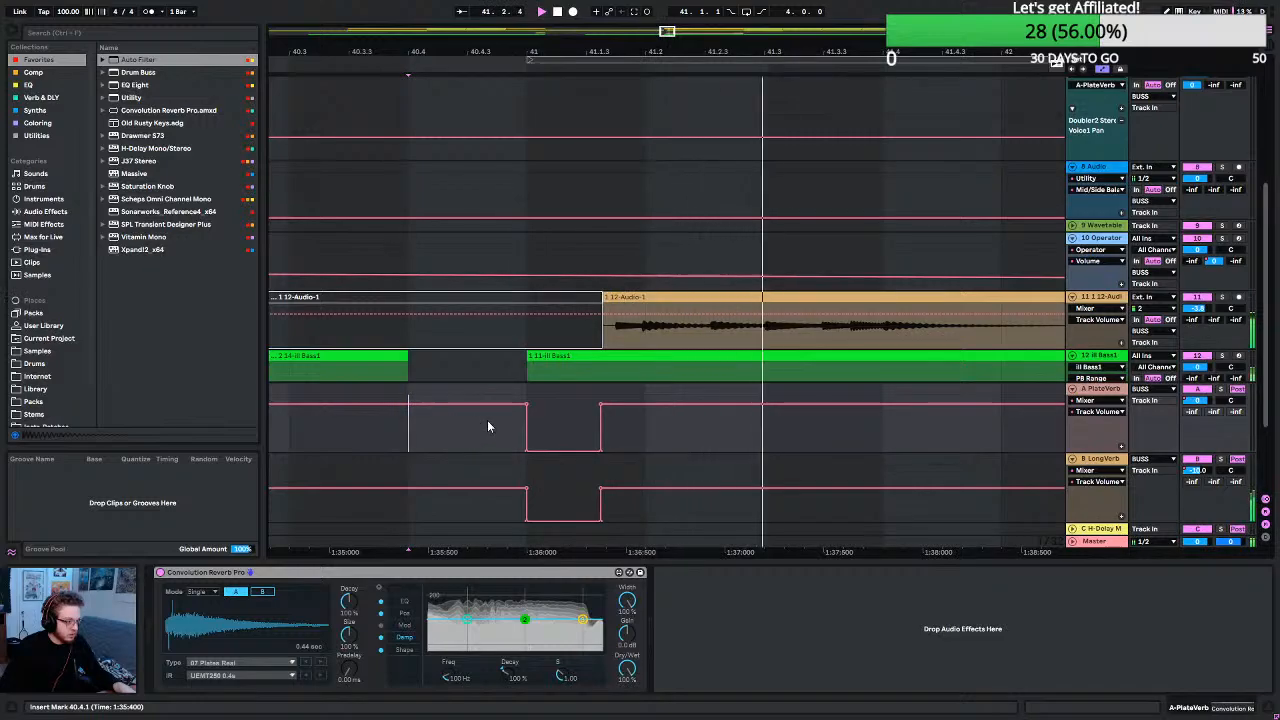
key("space")
key("space")
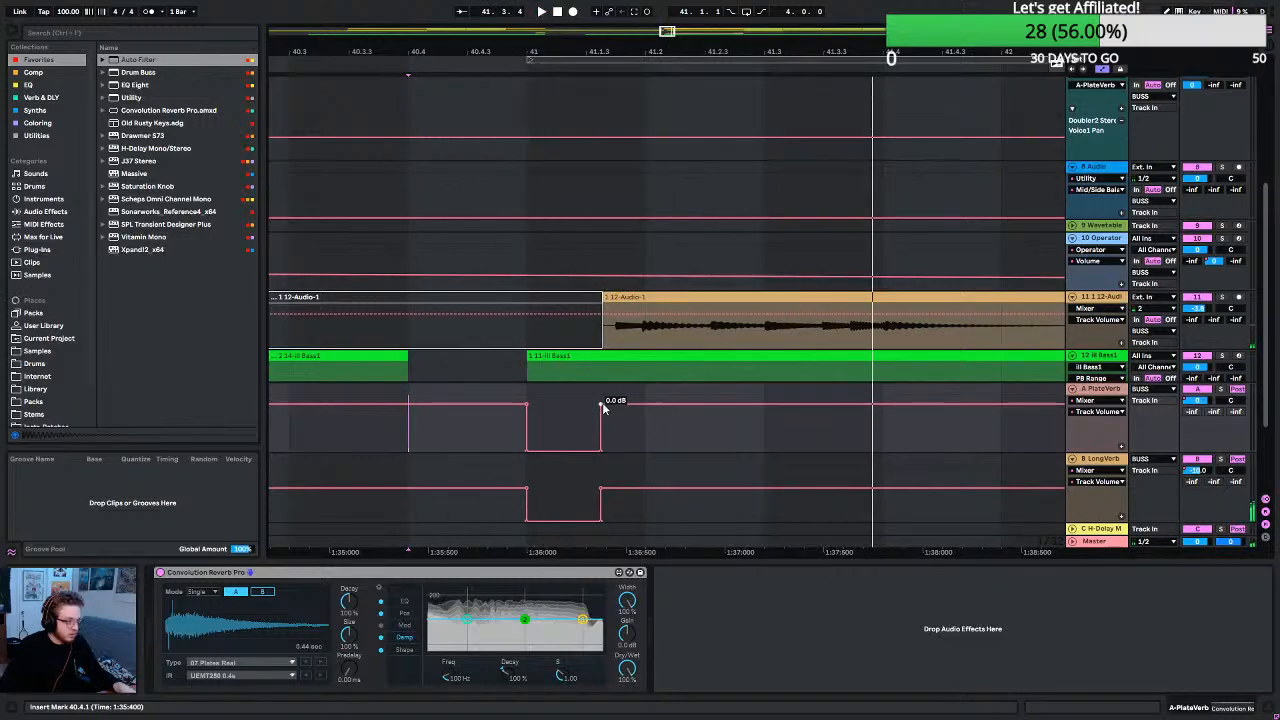
left_click_drag(602, 402, 616, 402)
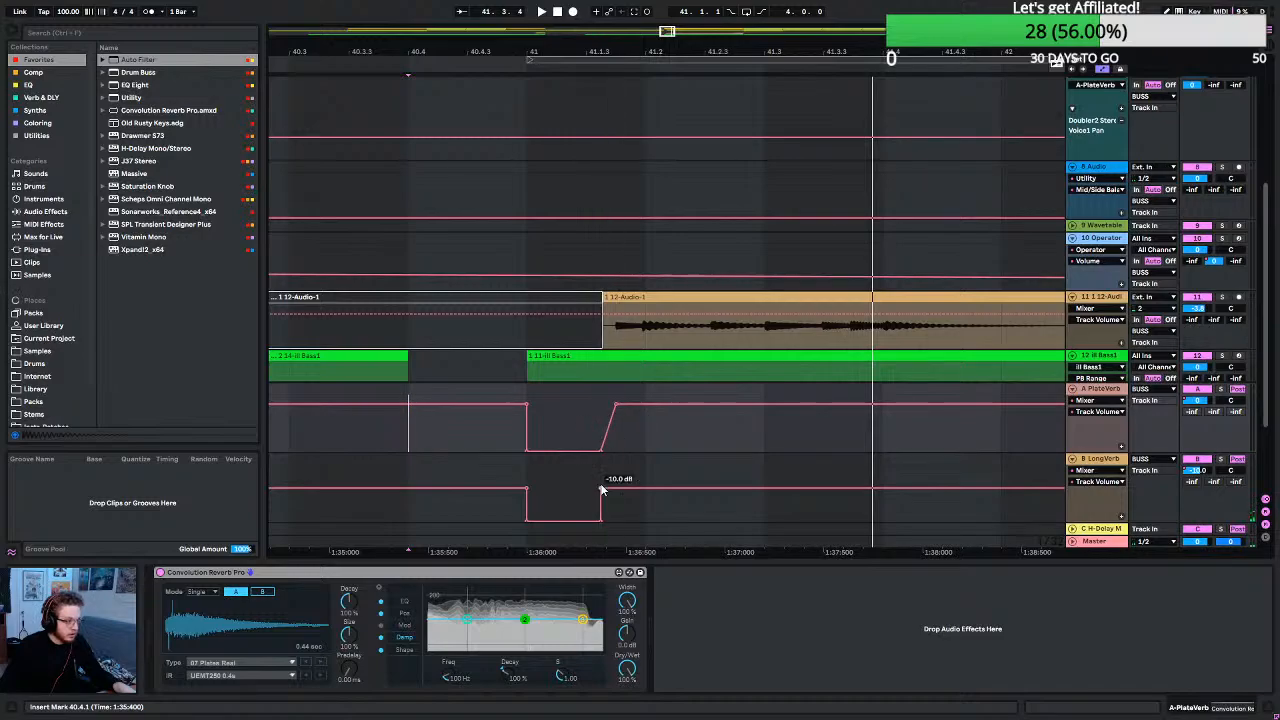
left_click(601, 490)
Play the arrangement repeatedly from 37.1.1 and listen to the reverb cut at bar 41.
scroll(584, 461, "down", 2)
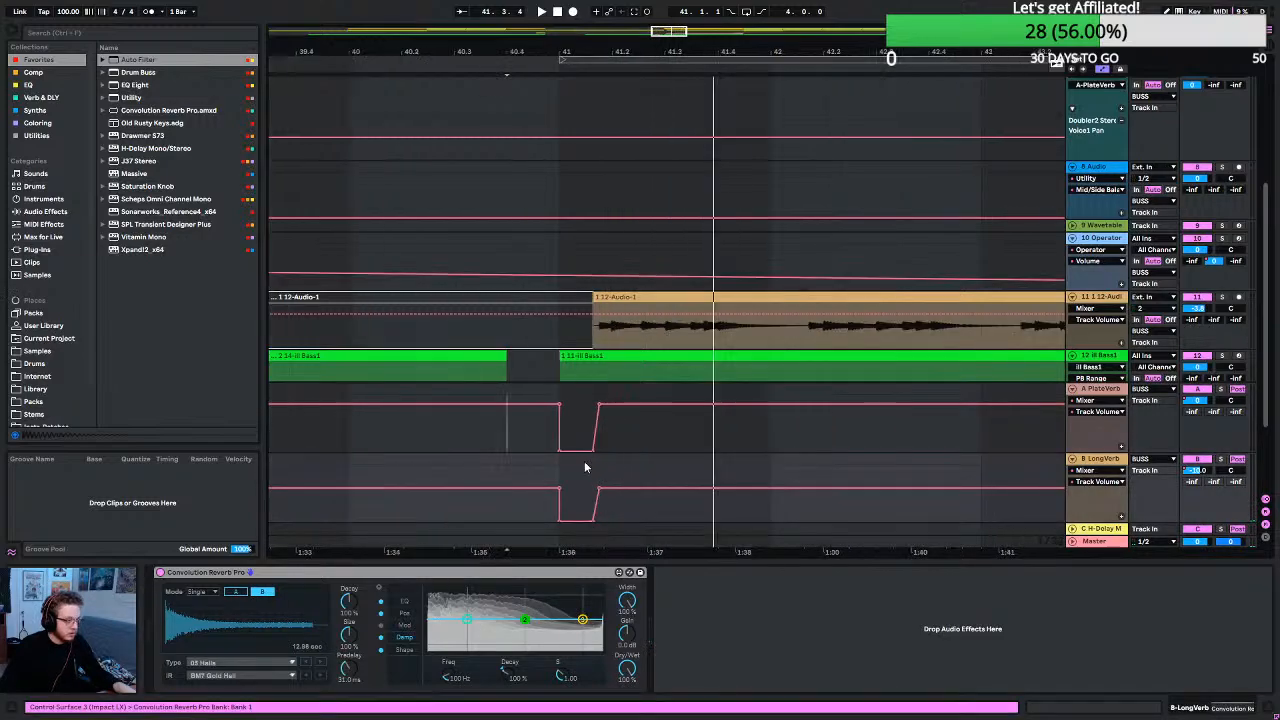
scroll(584, 461, "down", 3)
left_click(409, 438)
key("space")
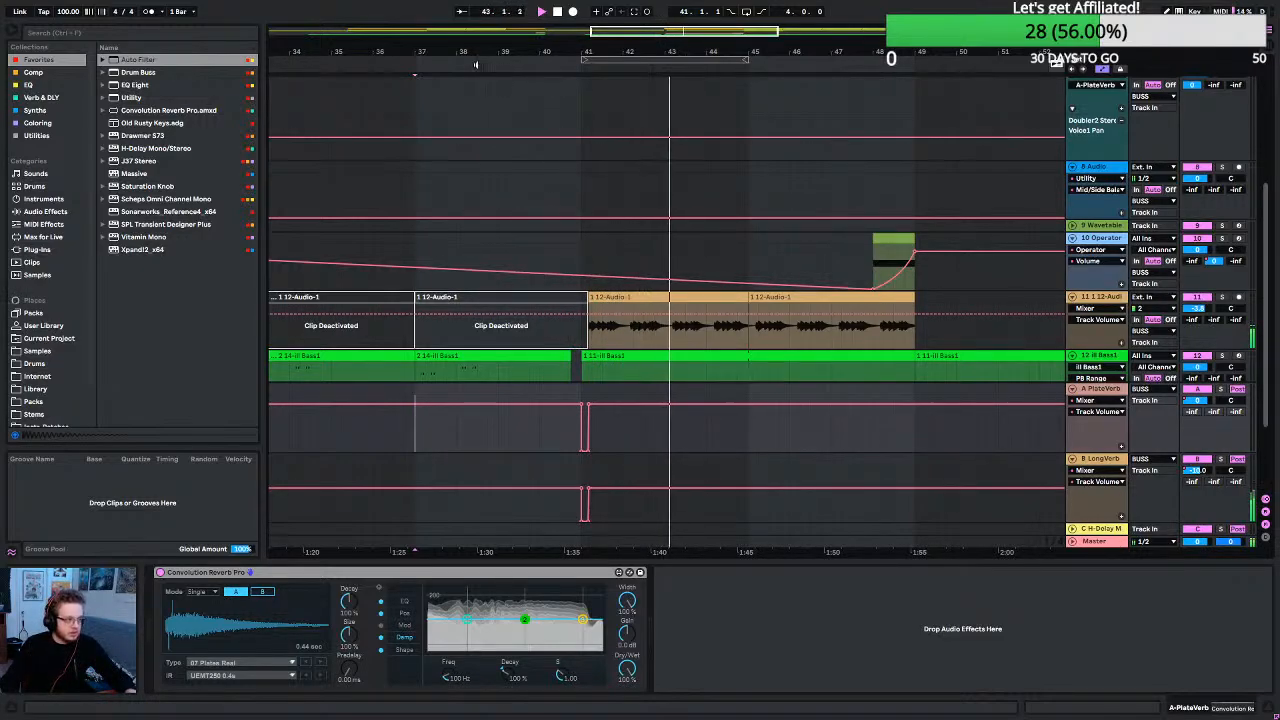
left_click(431, 74)
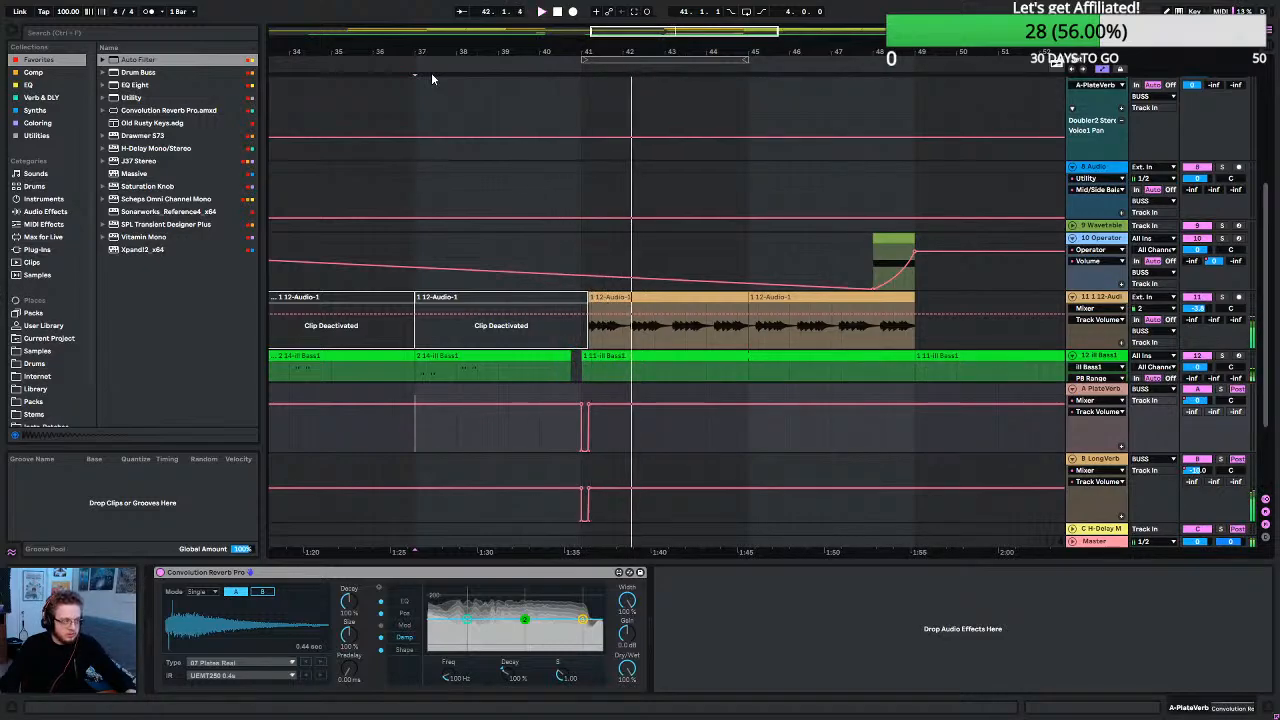
left_click(414, 70)
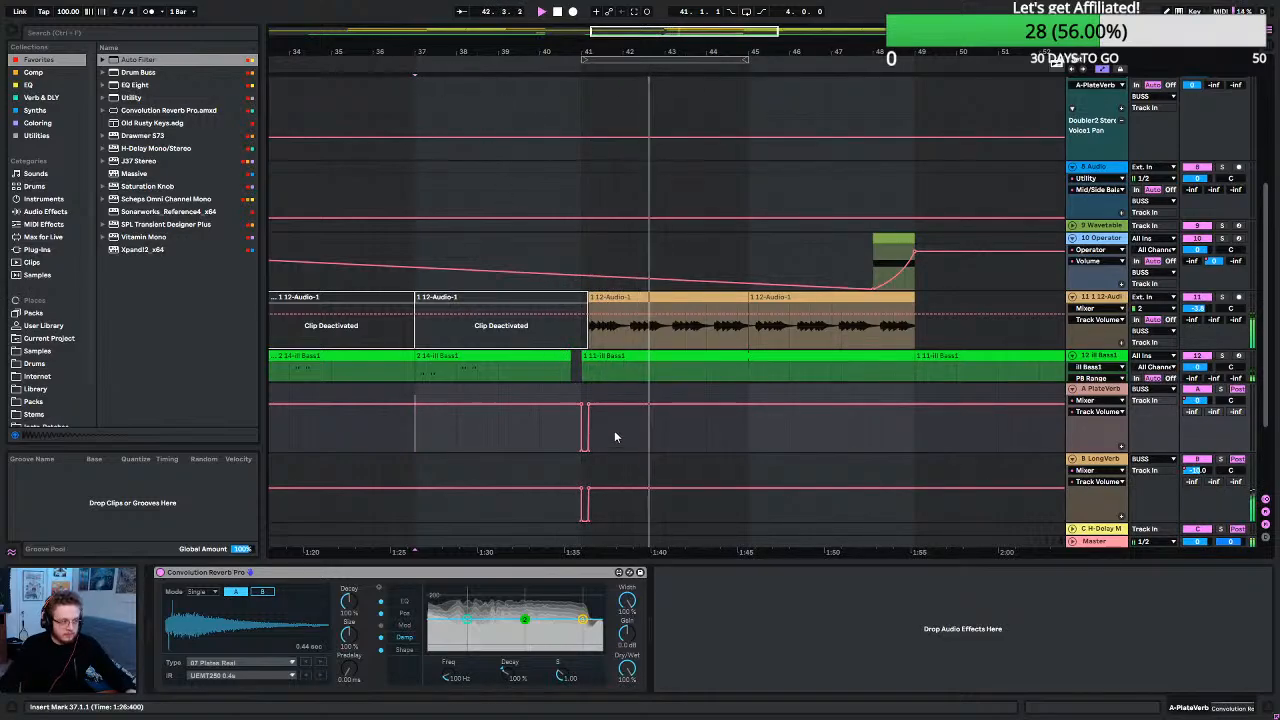
key("space")
key("space")
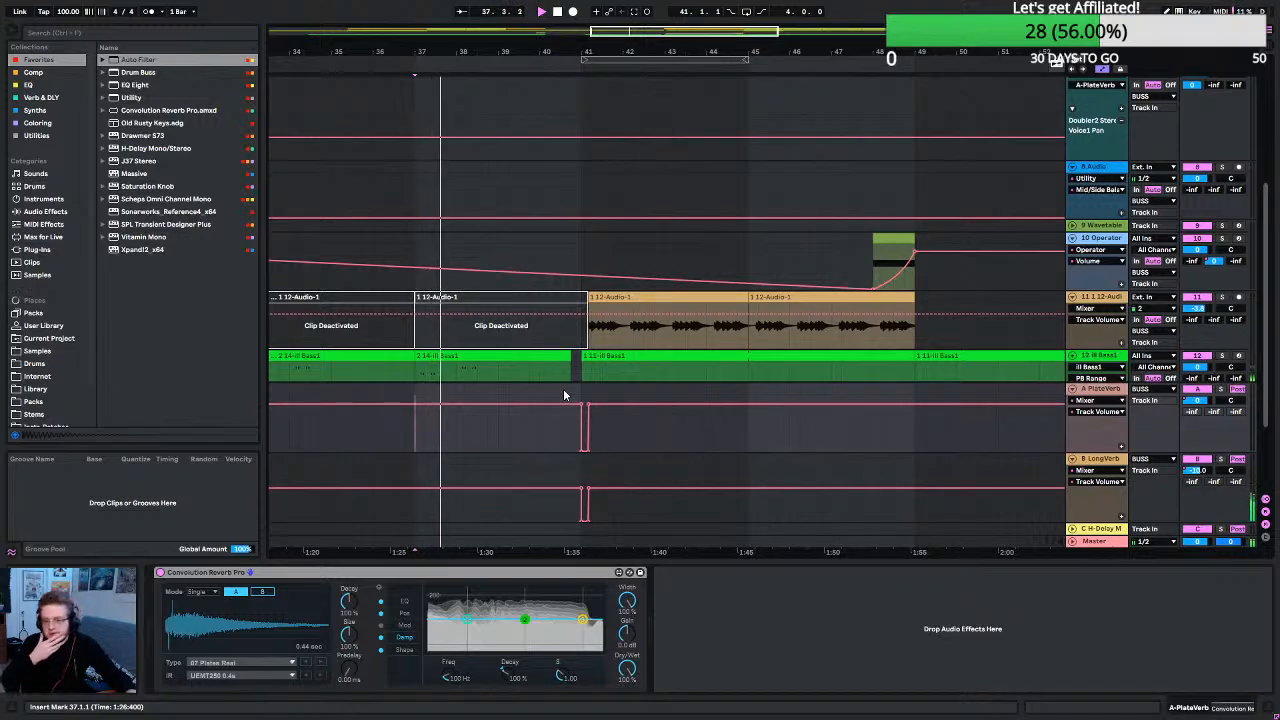
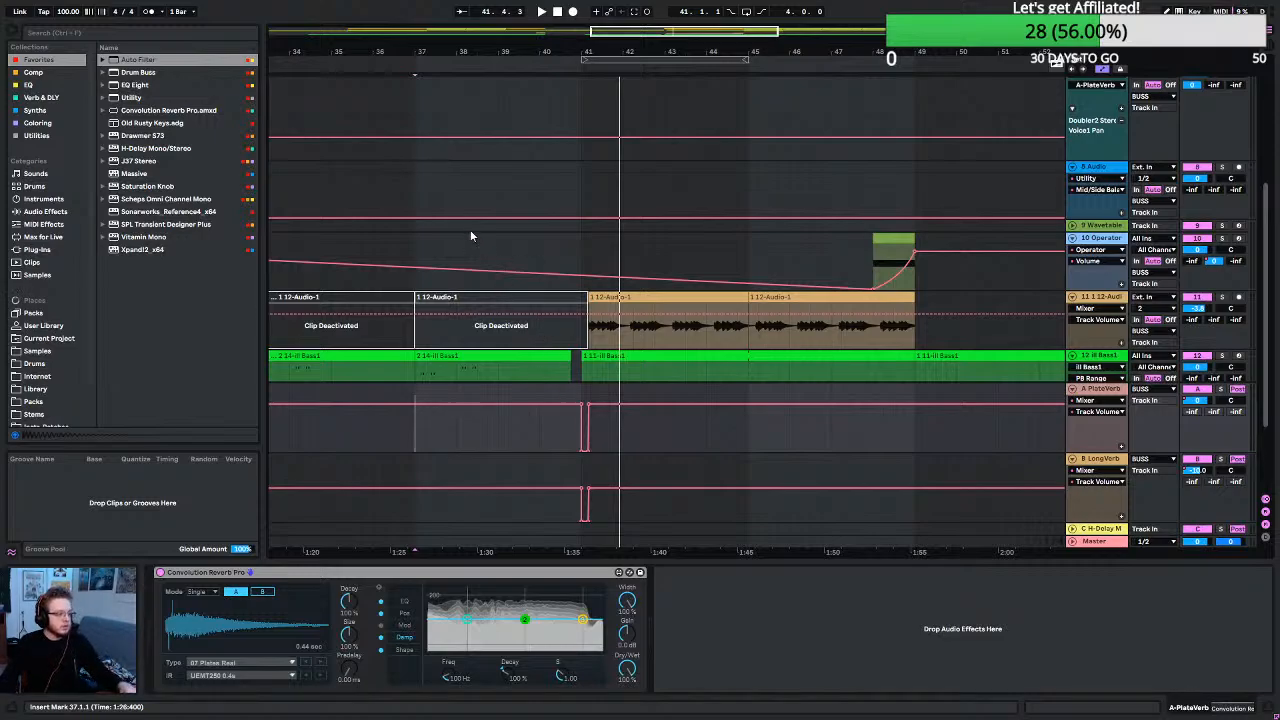
key("space")
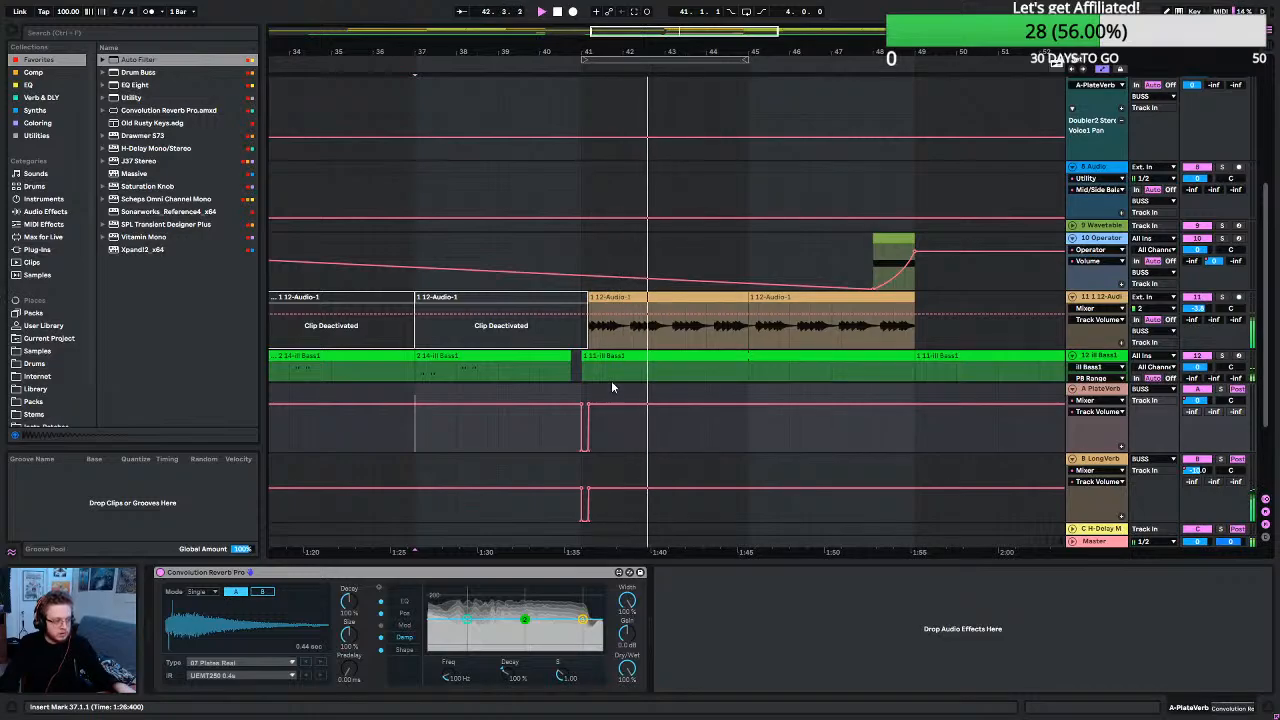
Check the BUSS Auto Filter automation between bars 39 and 41, playing the transition from 40.3.1 and 40.2.2.
scroll(615, 384, "down", 2)
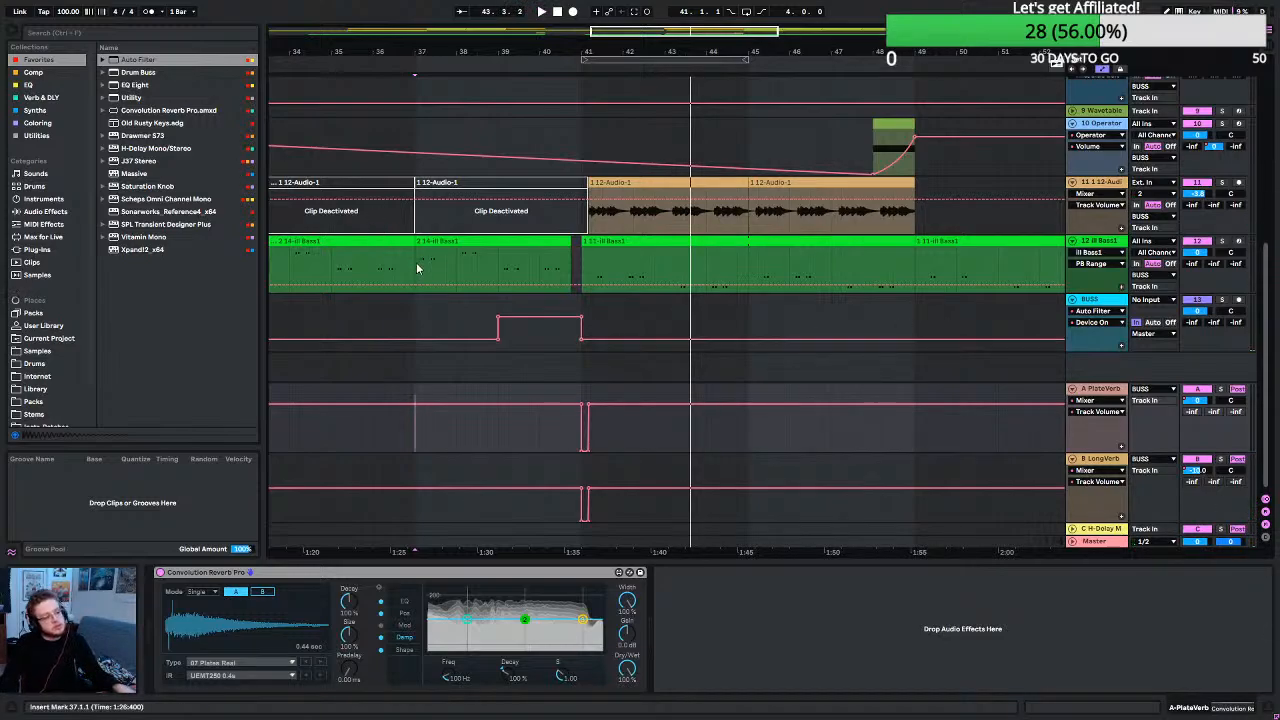
scroll(551, 343, "up", 5)
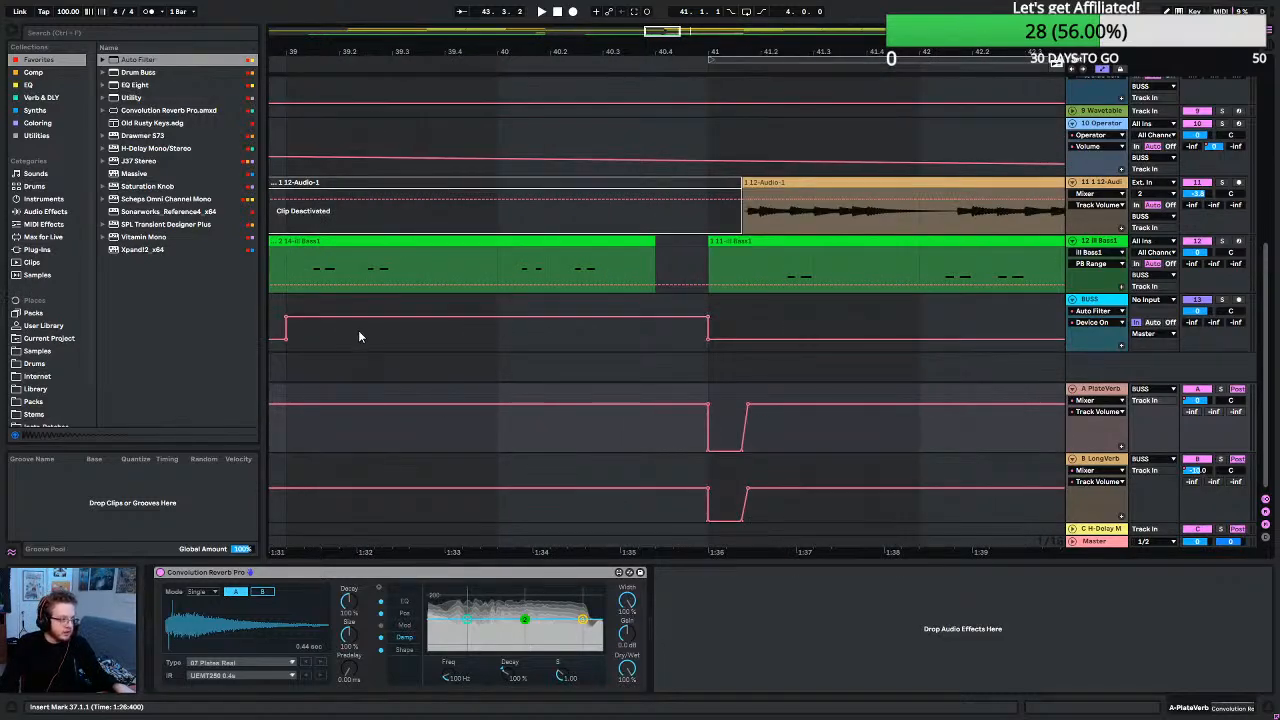
scroll(315, 345, "up", 10)
scroll(315, 345, "down", 10)
scroll(315, 345, "left", 3)
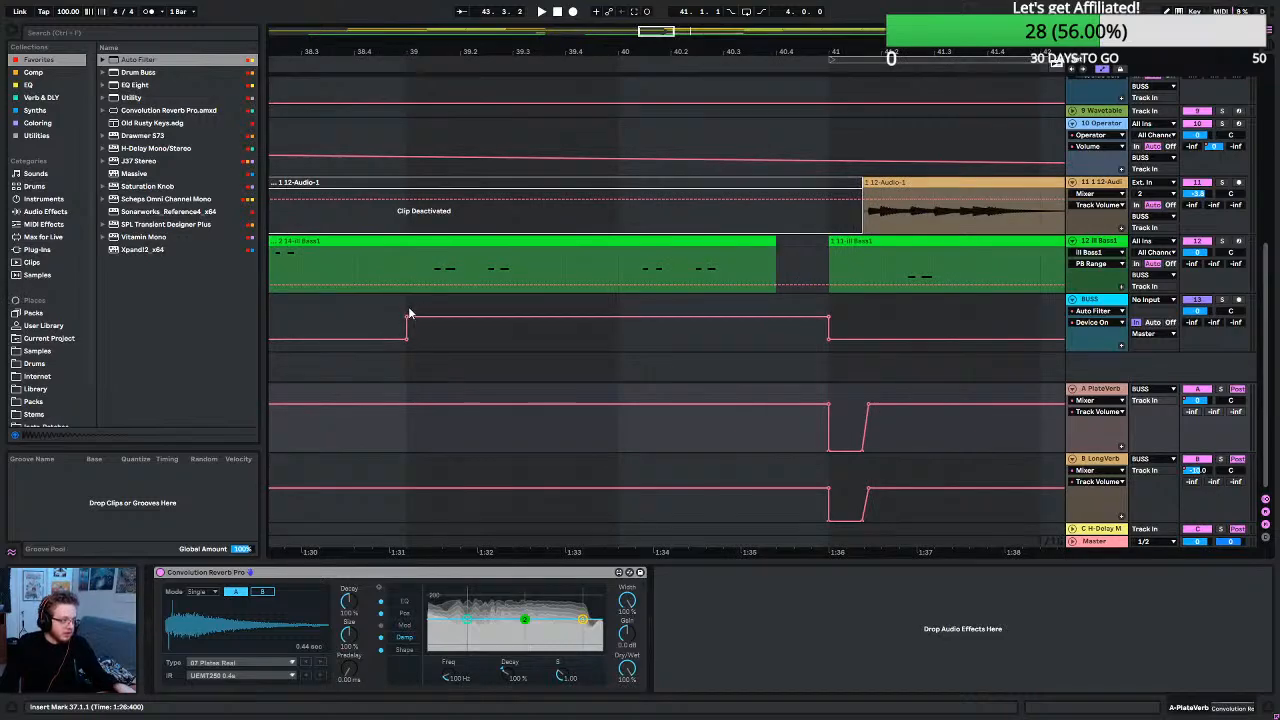
left_click(720, 345)
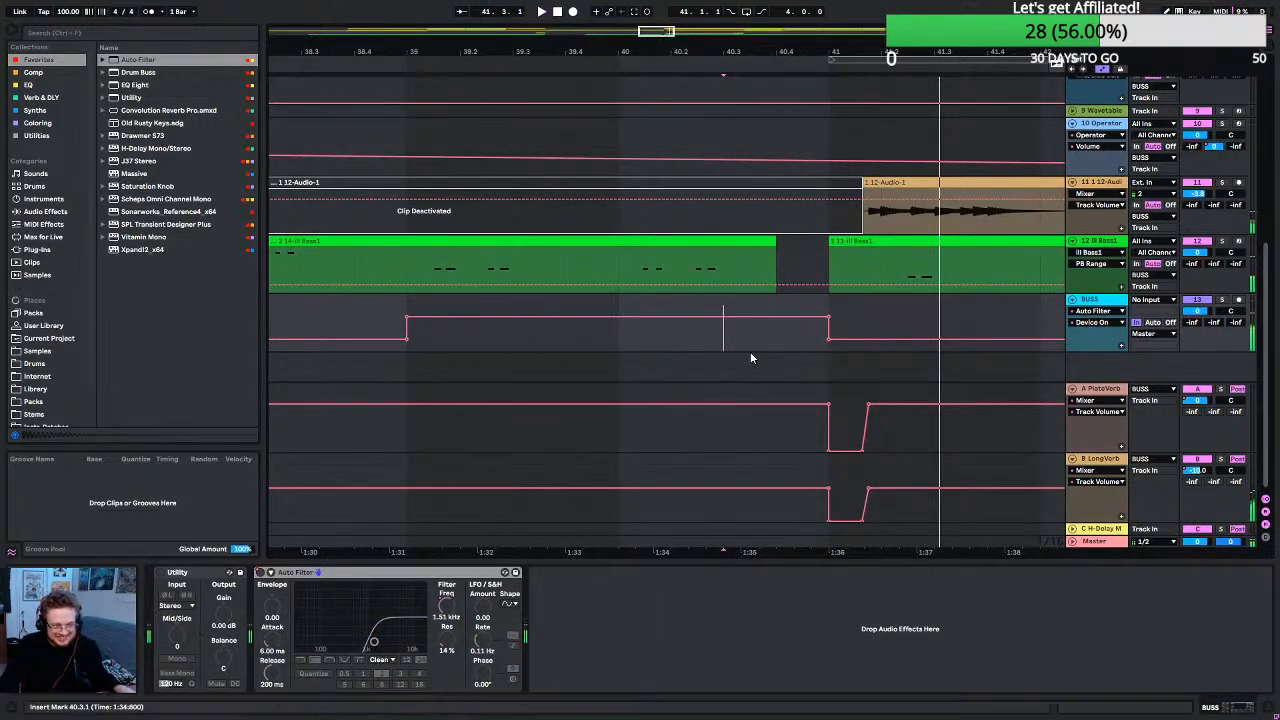
left_click(689, 348)
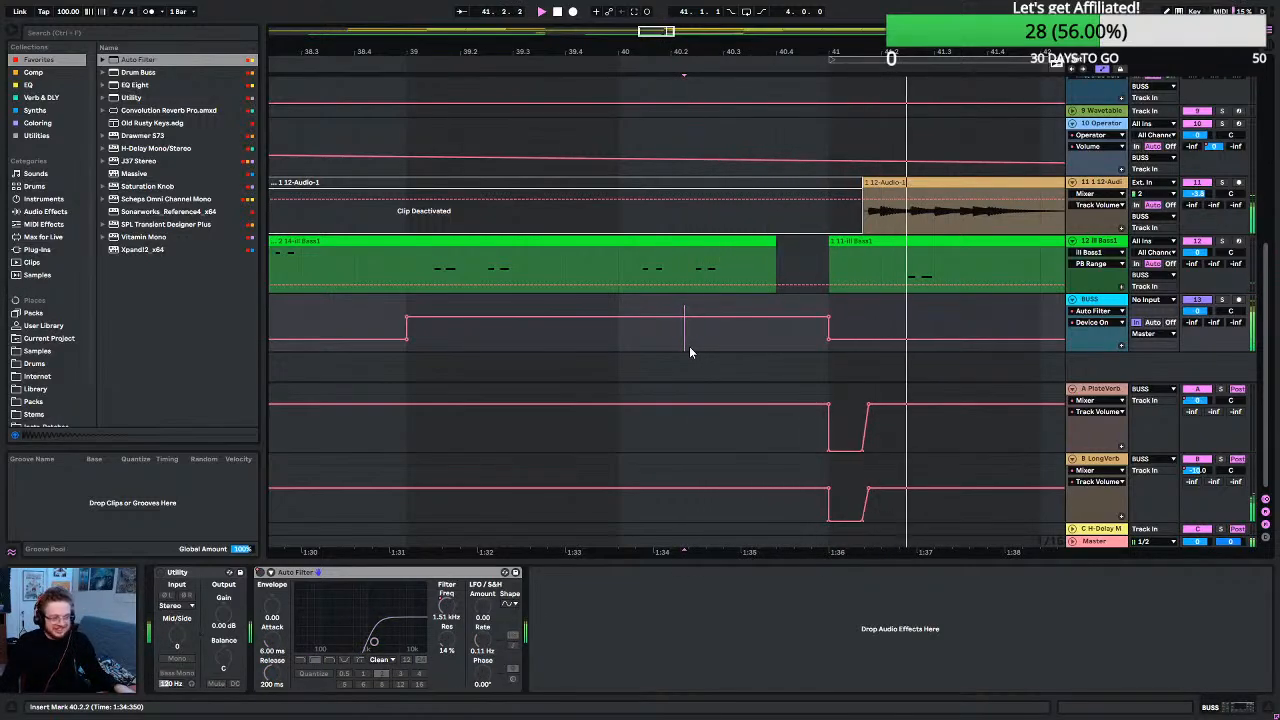
key("space")
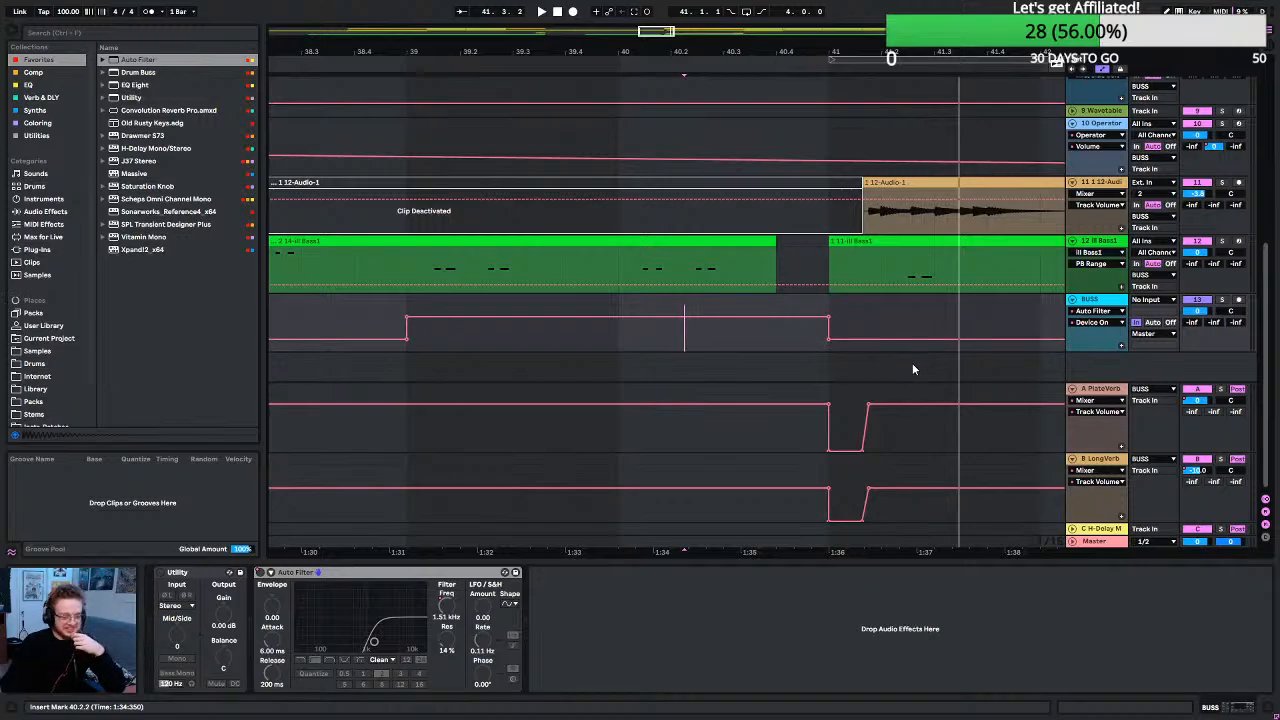
Play the transition into bar 41 several times from 40.1.1.
left_click(620, 346)
key("space")
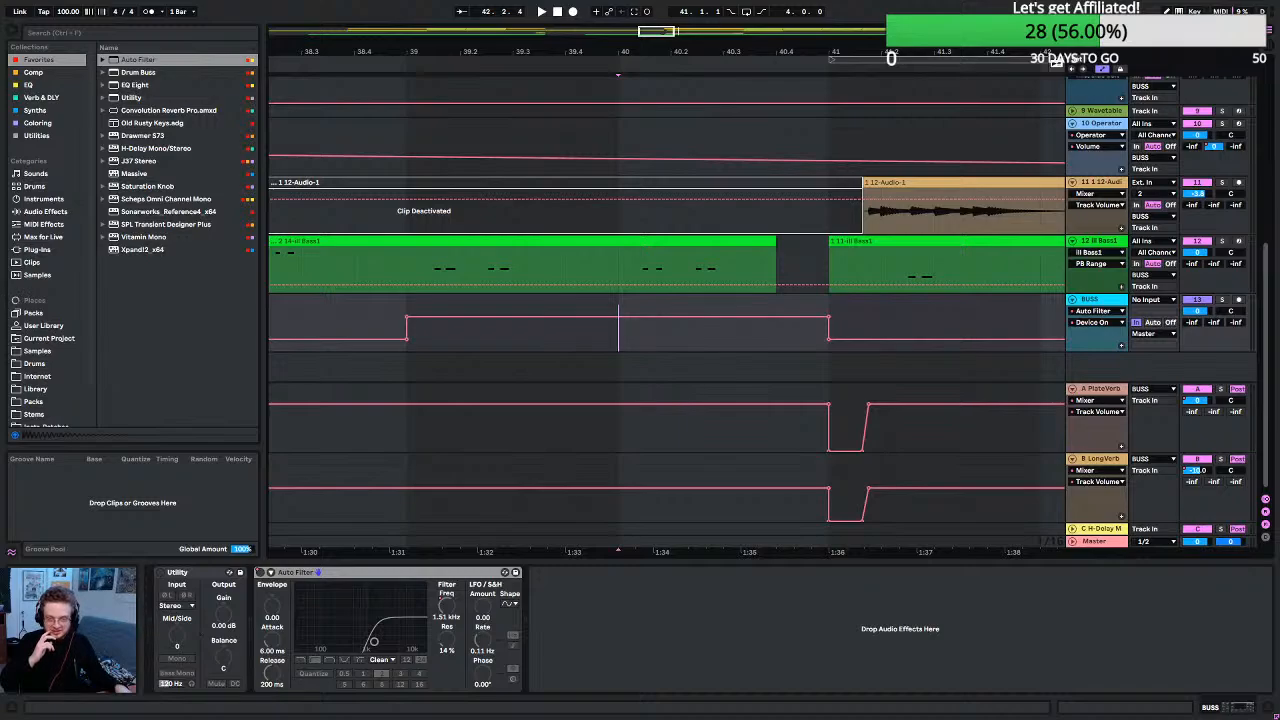
key("space")
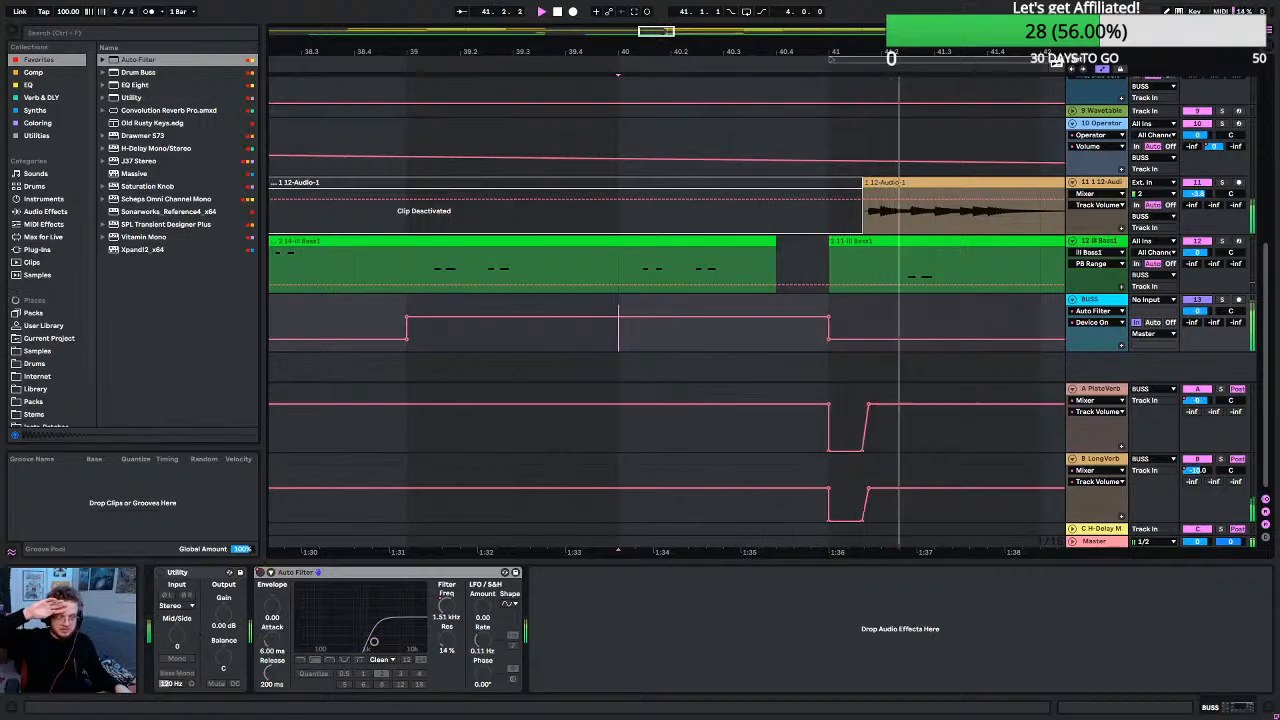
key("space")
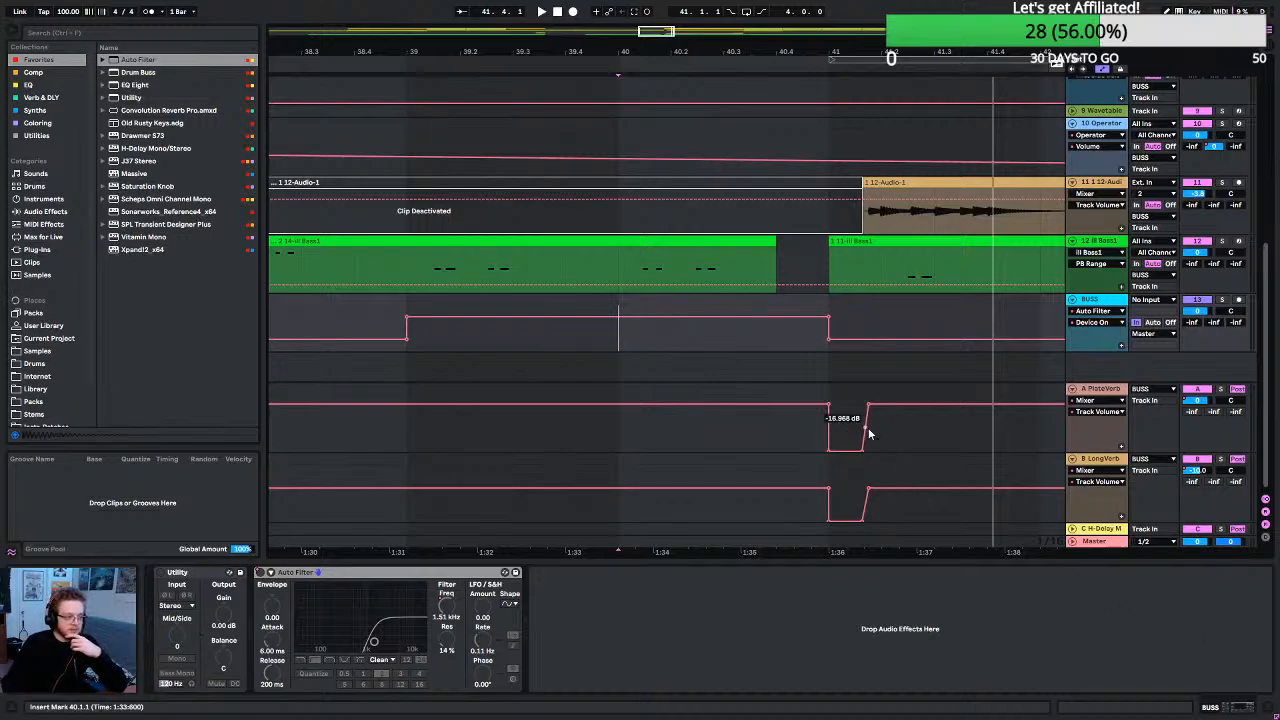
Shorten the LeedCHRDS clip before bar 41 to end at 40.4.3 and play the transition.
scroll(812, 249, "up", 10)
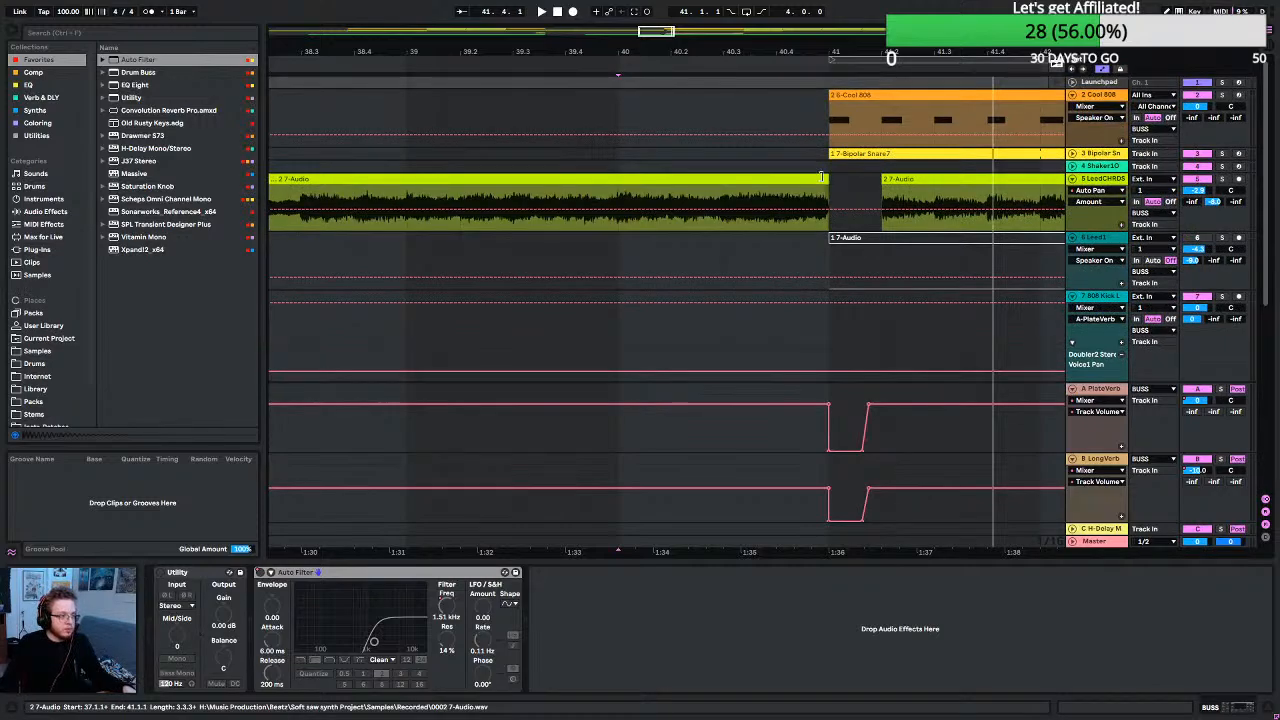
left_click_drag(821, 176, 799, 183)
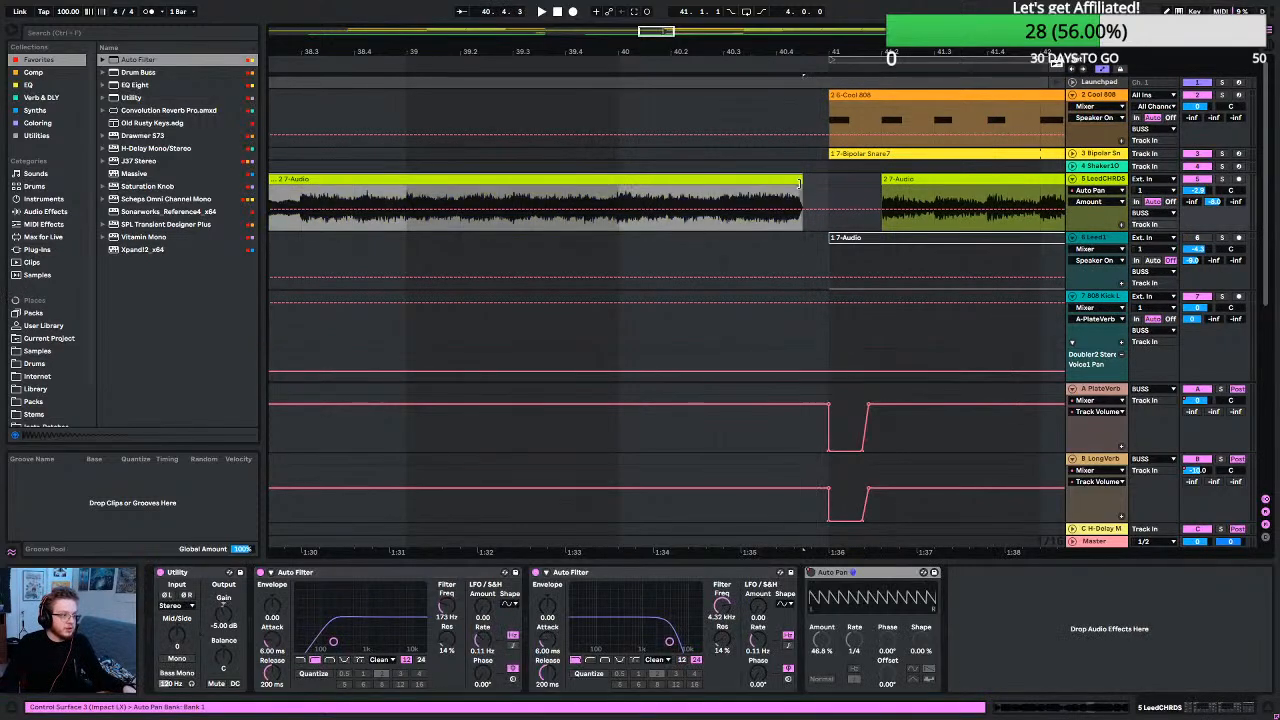
left_click(517, 78)
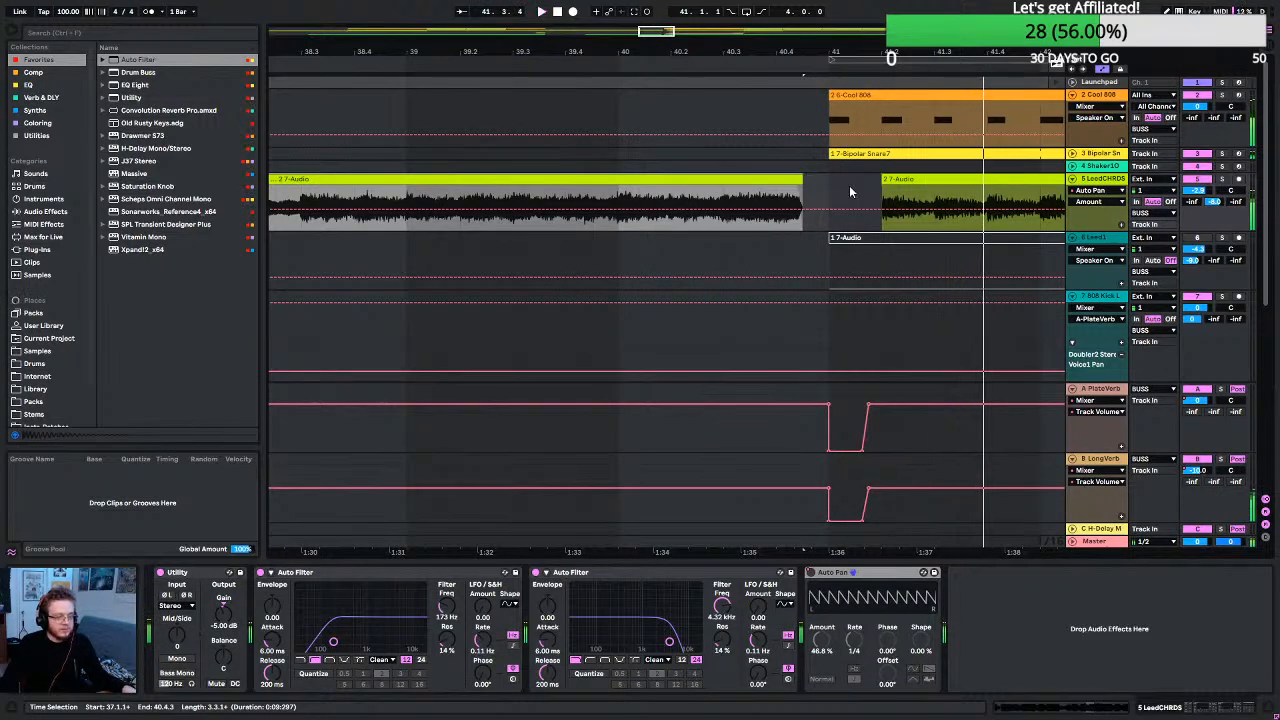
Lengthen the fade-out at the end of the LeedCHRDS clip before bar 41 and play the transition again.
scroll(855, 190, "up", 10)
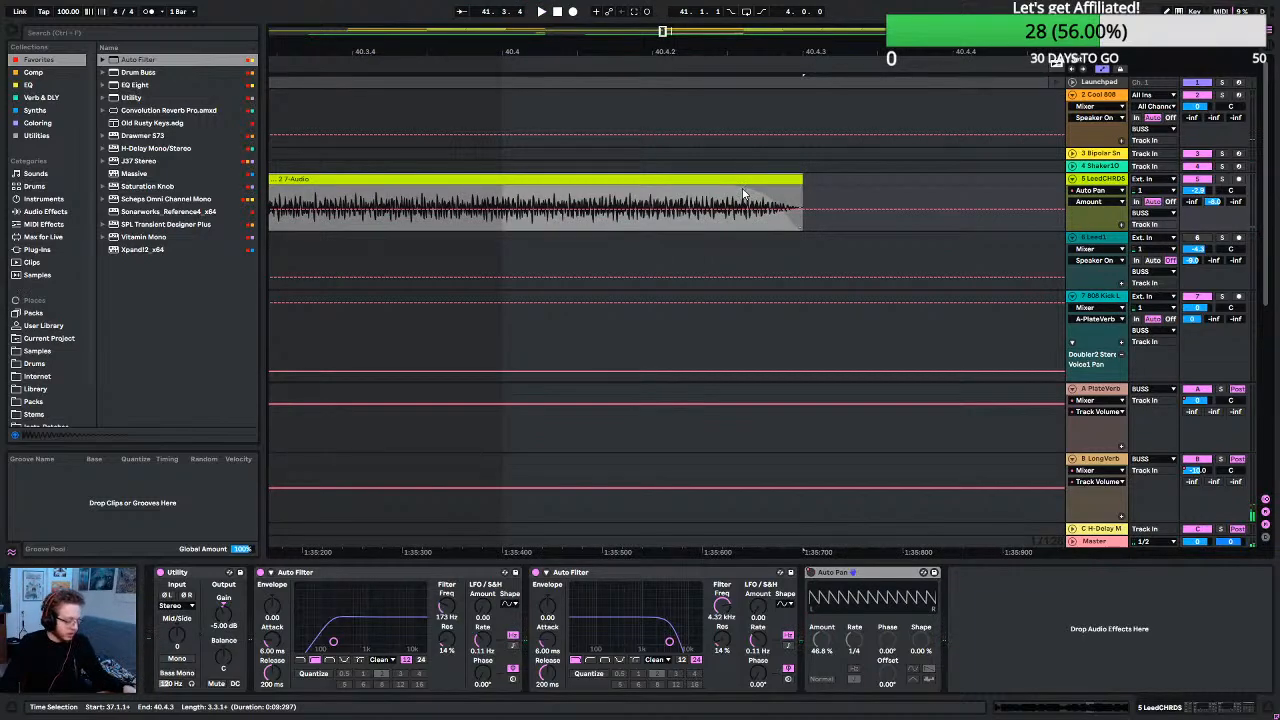
key("a")
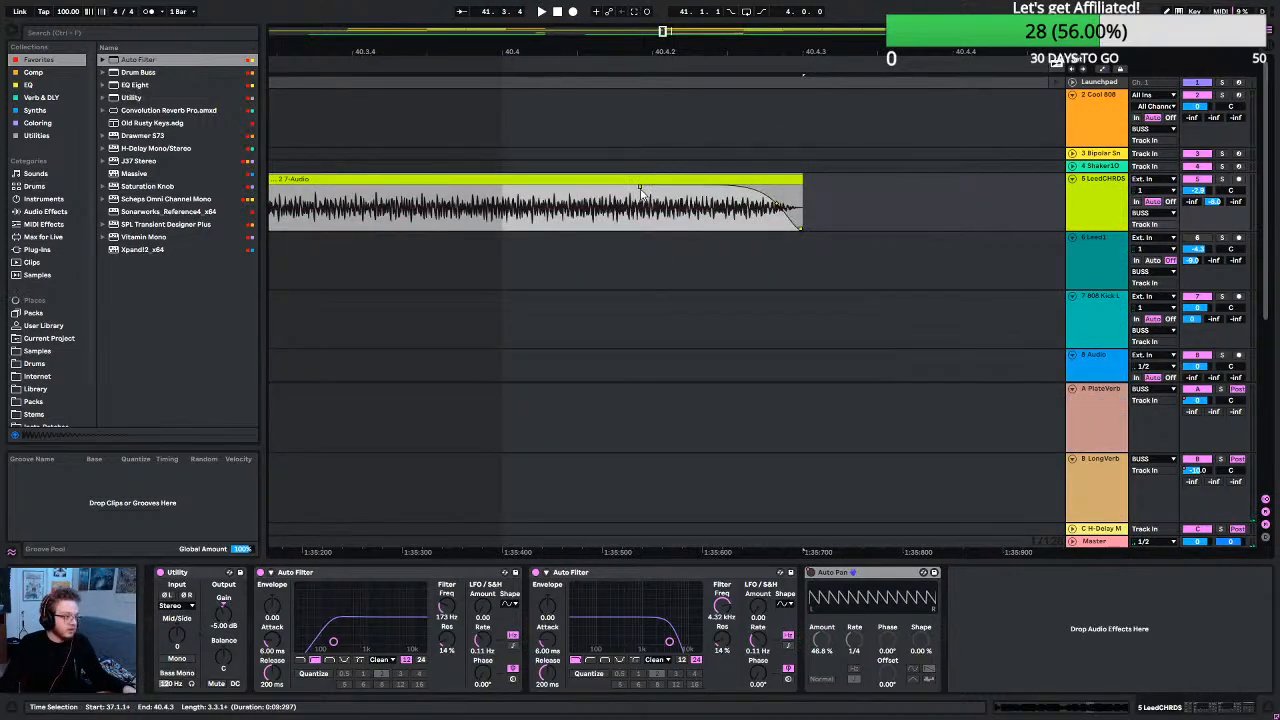
left_click(828, 188)
scroll(816, 230, "down", 10)
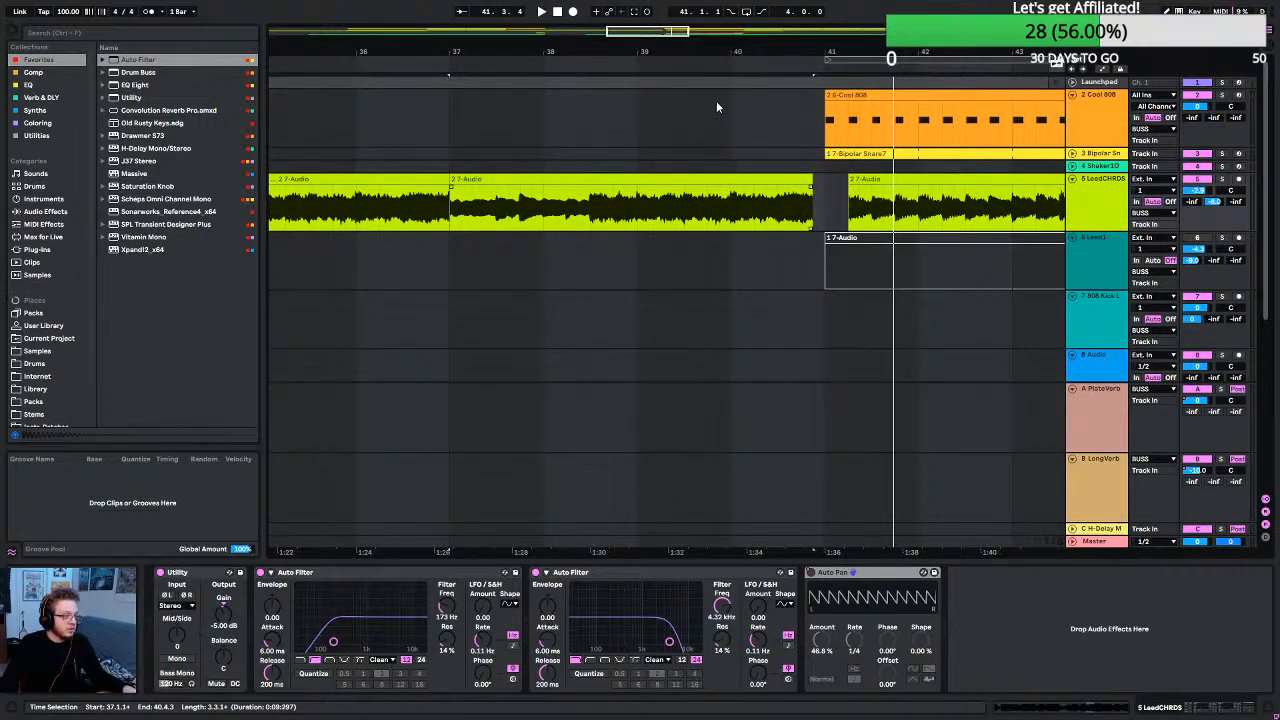
left_click(632, 78)
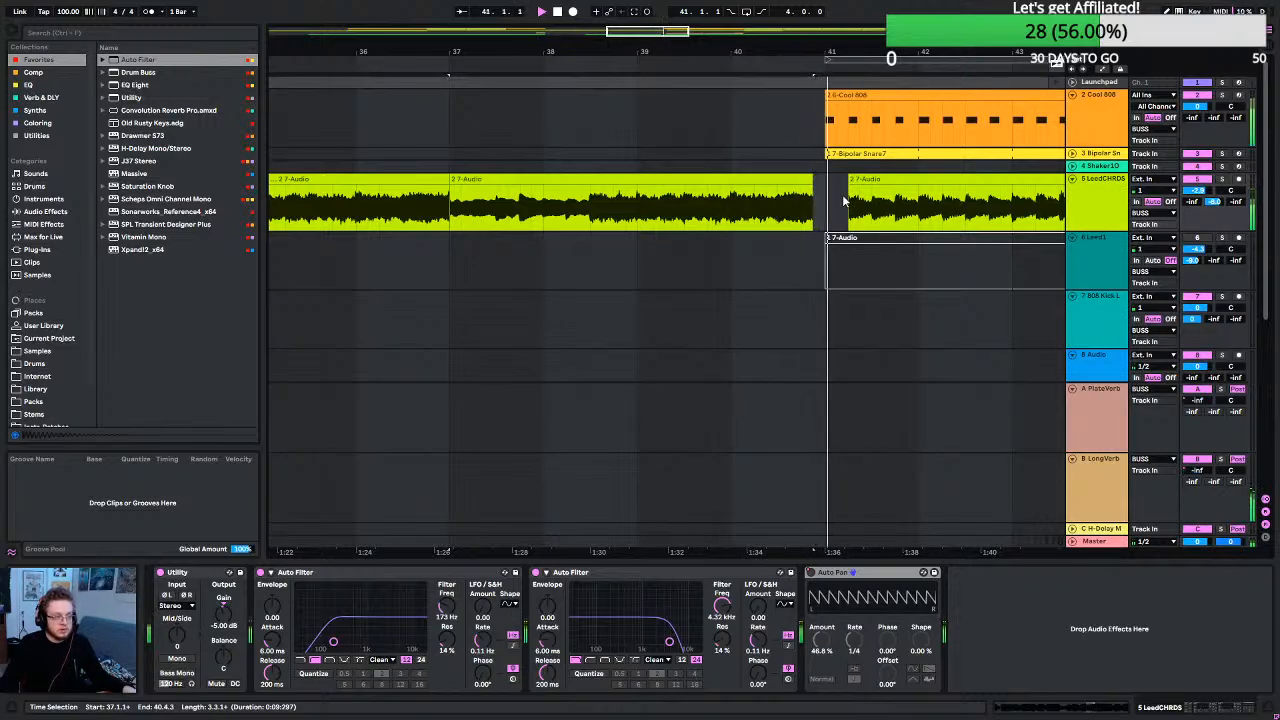
Shorten the LeedCHRDS clip before bar 41 to end at 40.4.1 and play the transition.
key("space")
left_click_drag(813, 182, 802, 182)
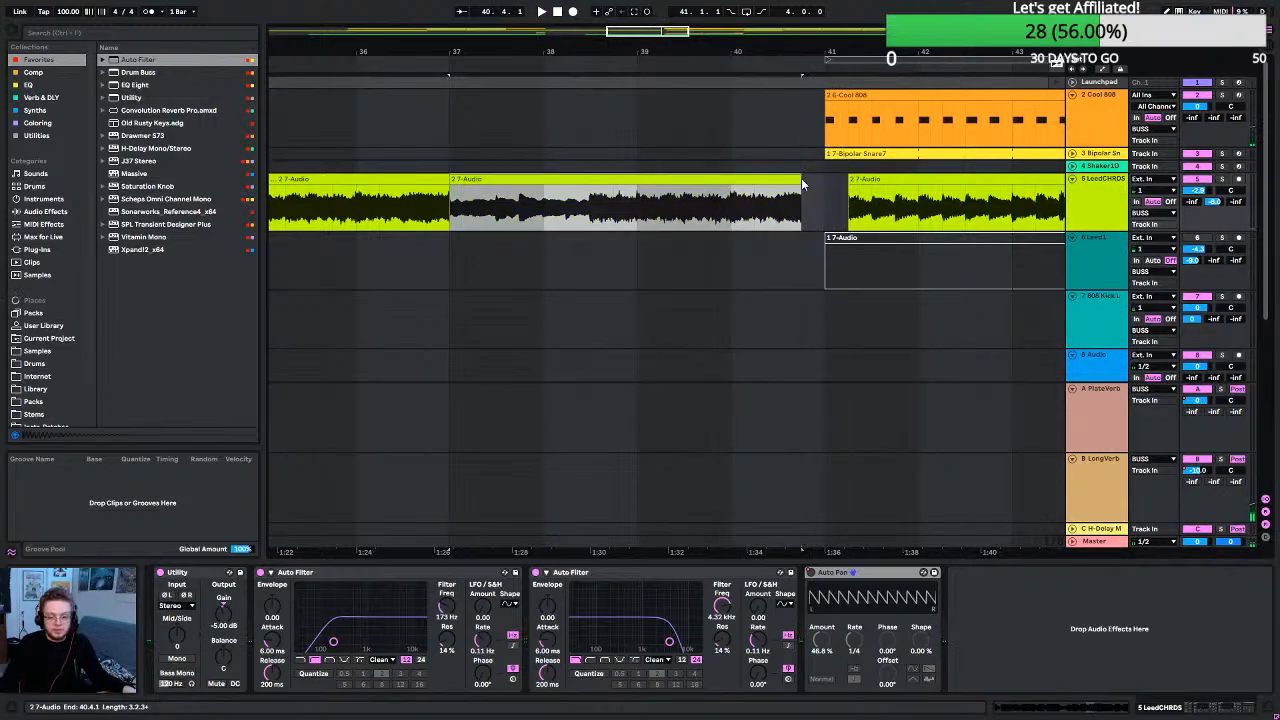
left_click(628, 63)
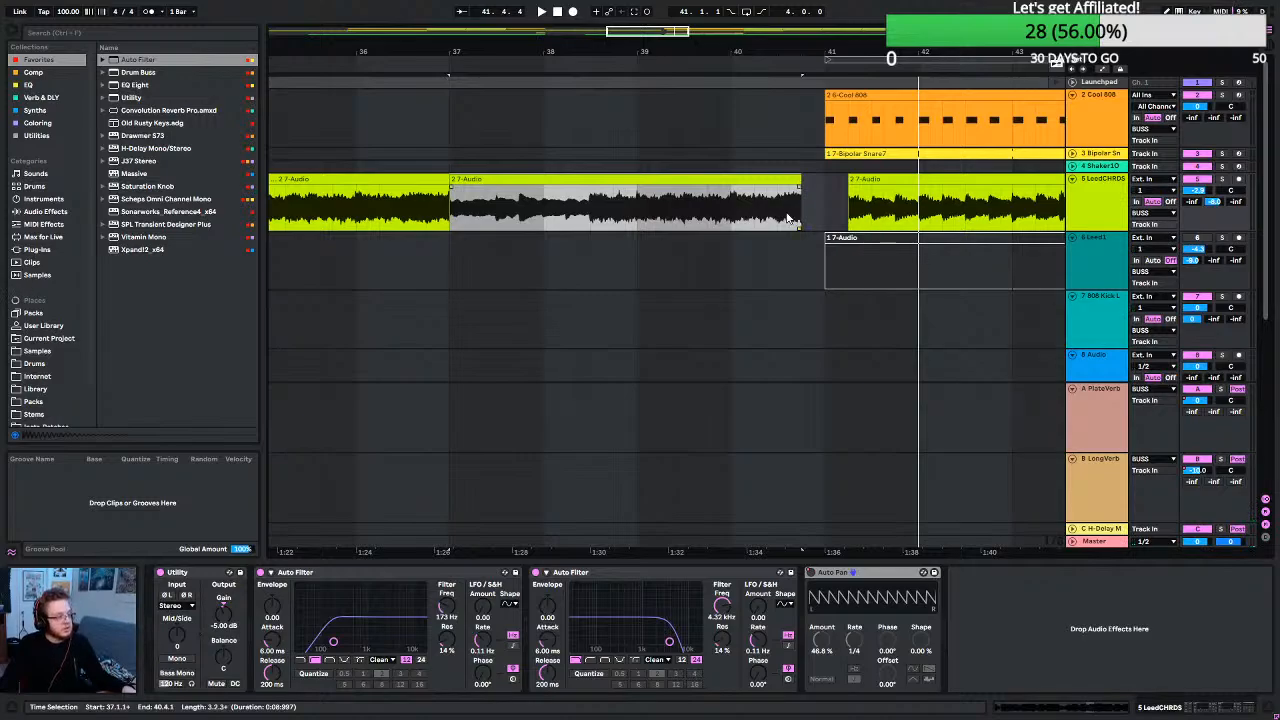
Extend the short fade-out at the LeedCHRDS clip's end at 40.4.1 and play the transition from about 40.1.3.
scroll(838, 210, "up", 5)
scroll(848, 193, "up", 5)
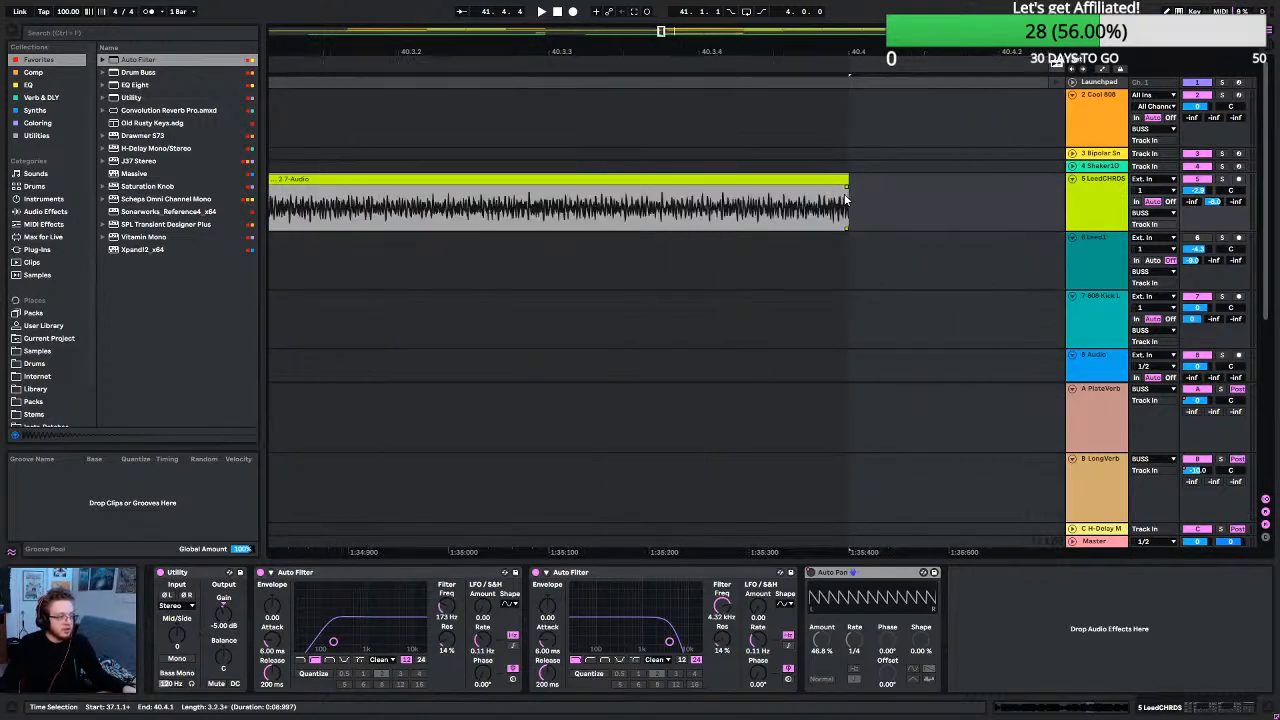
left_click(846, 193)
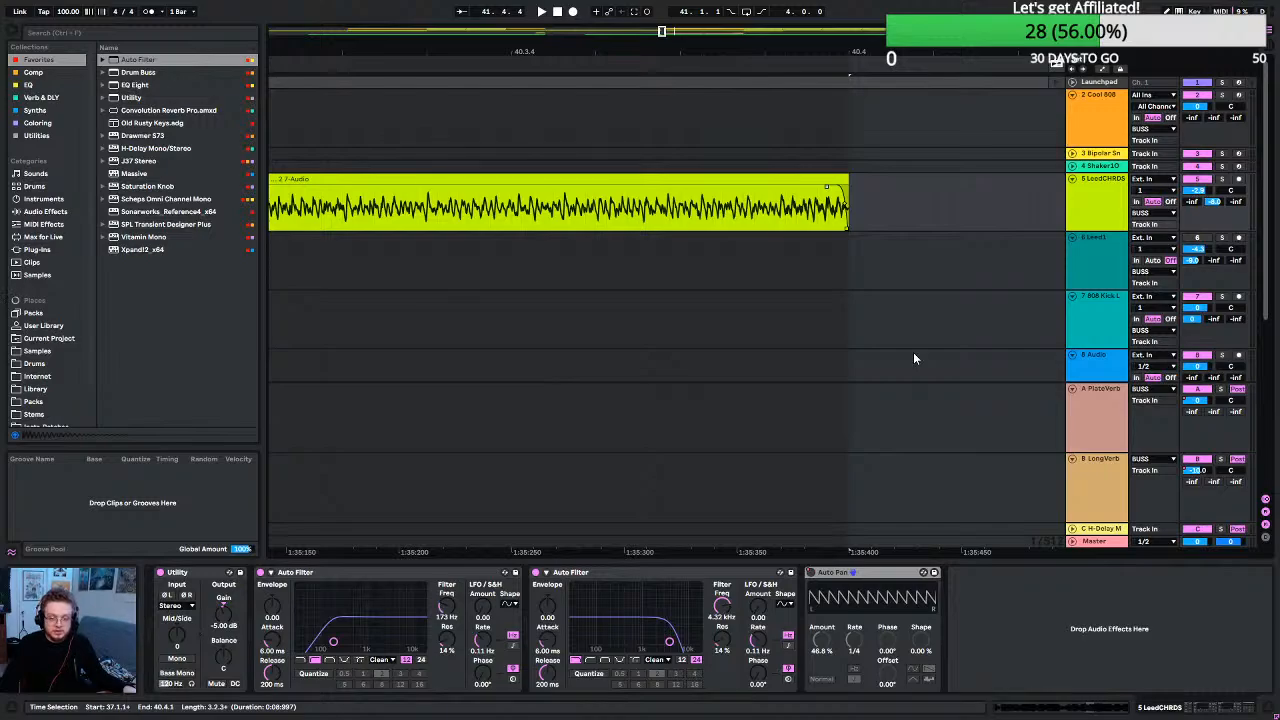
scroll(553, 275, "down", 6, "ctrl")
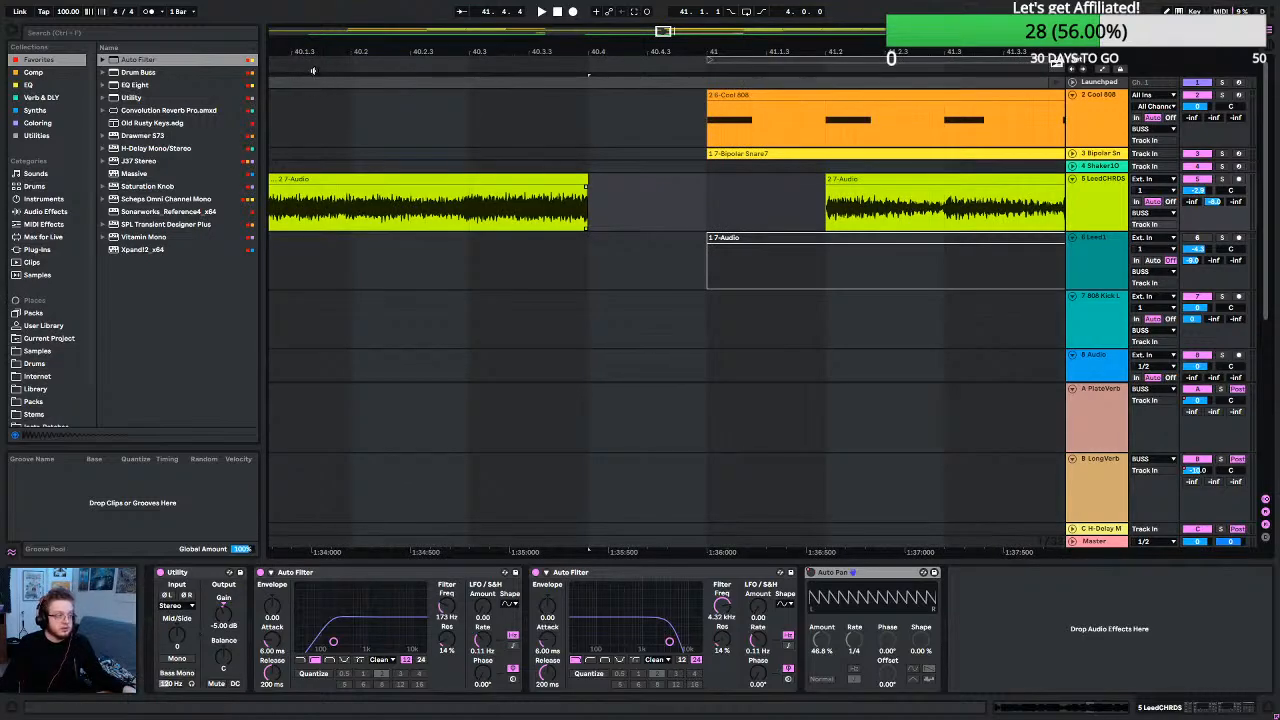
left_click(297, 64)
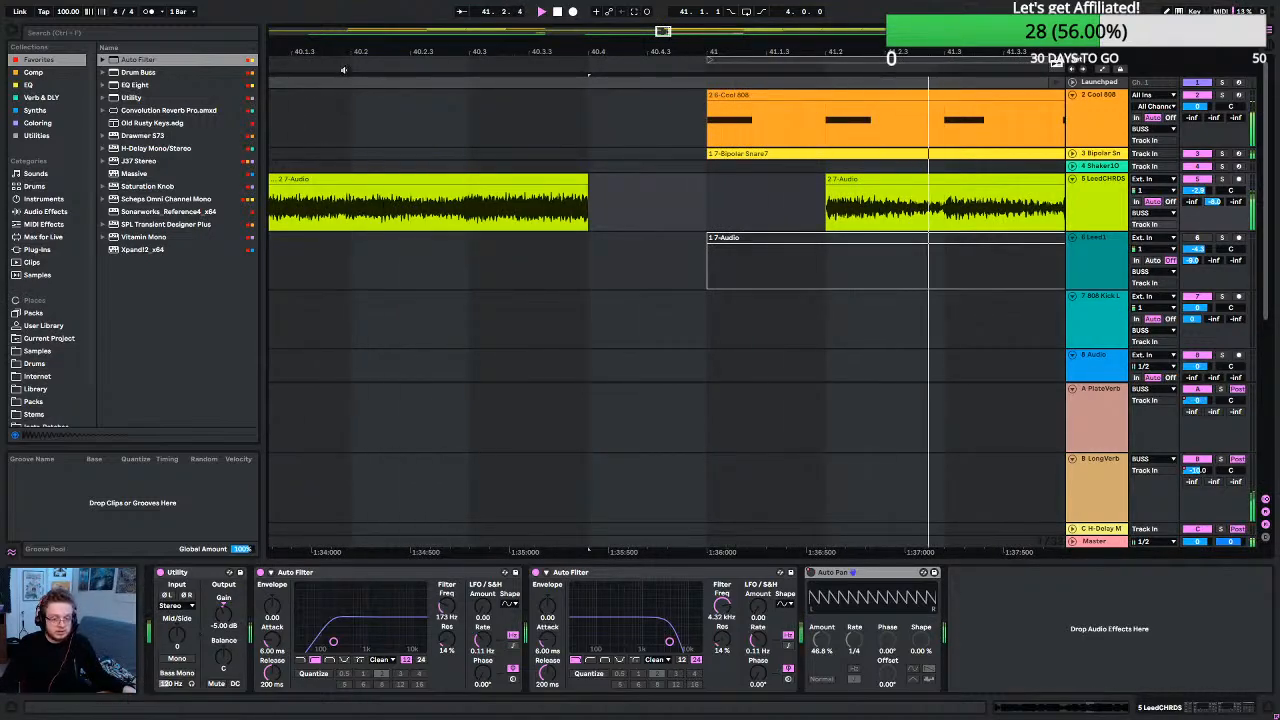
key("space")
scroll(504, 305, "down", 5)
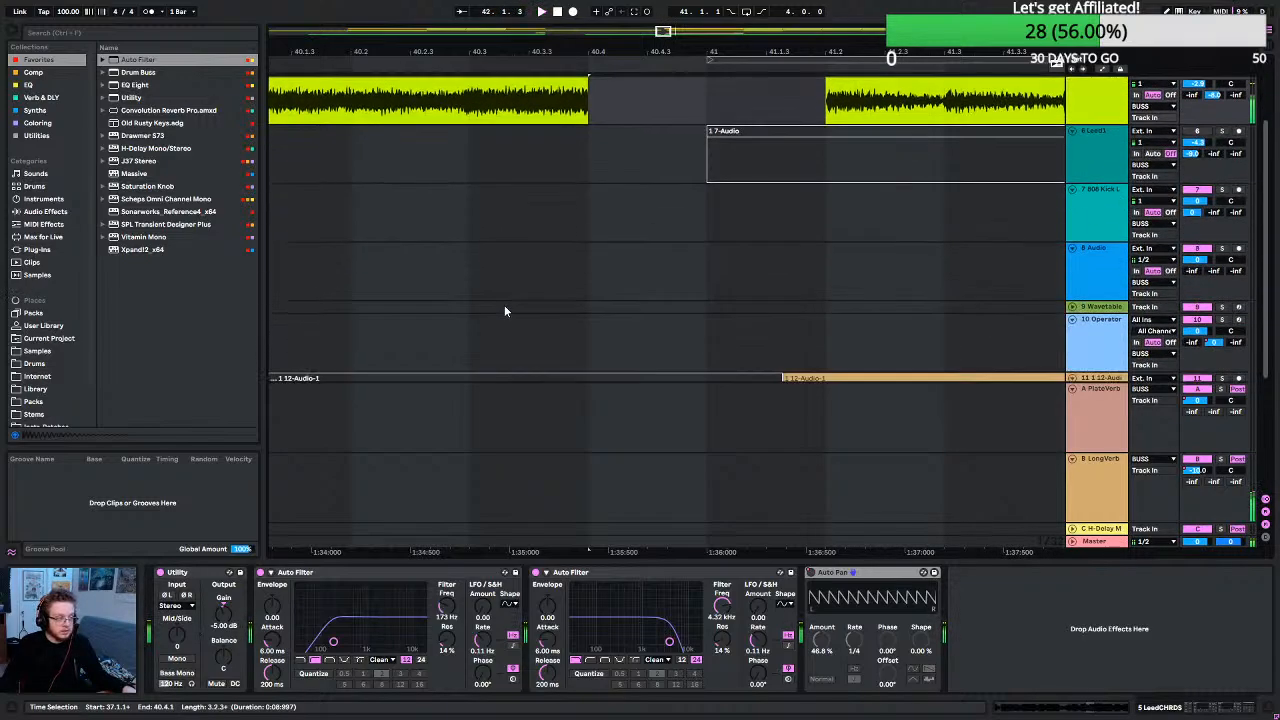
Play the arrangement from about bar 34 across the gap in the chords before the drop at bar 41.
scroll(546, 285, "up", 5)
scroll(580, 272, "down", 10, "ctrl")
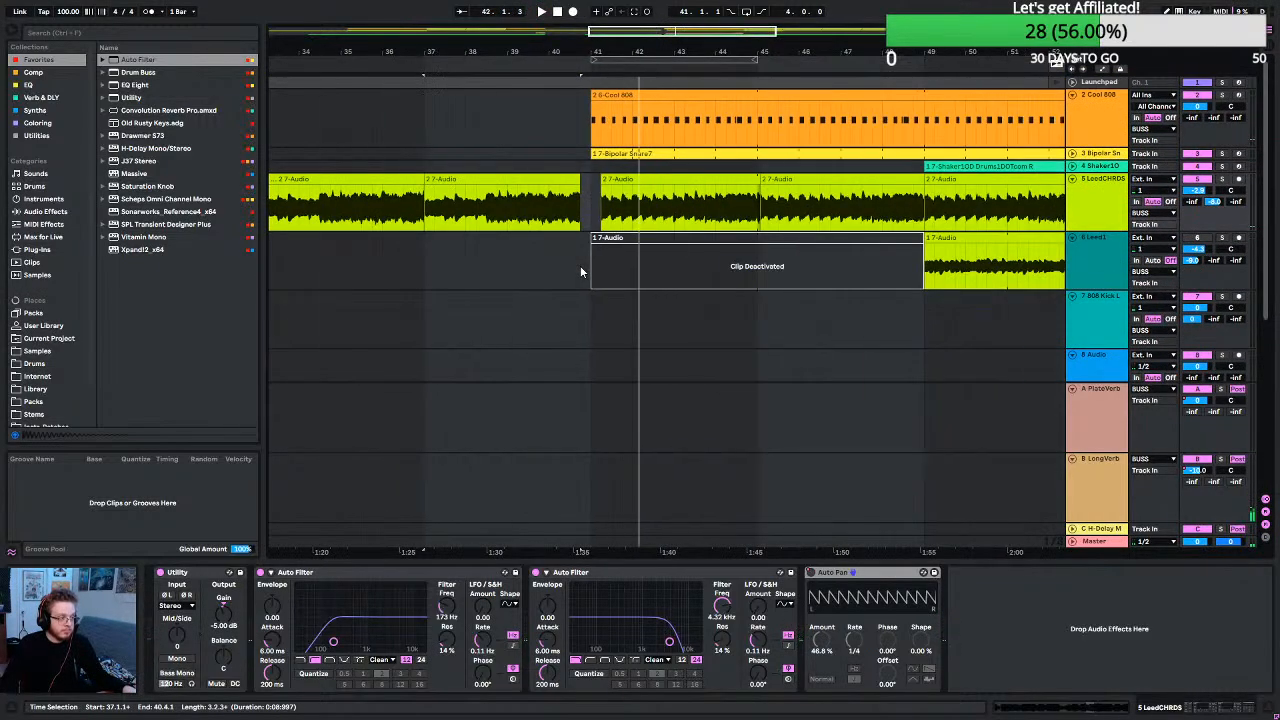
left_click(336, 63)
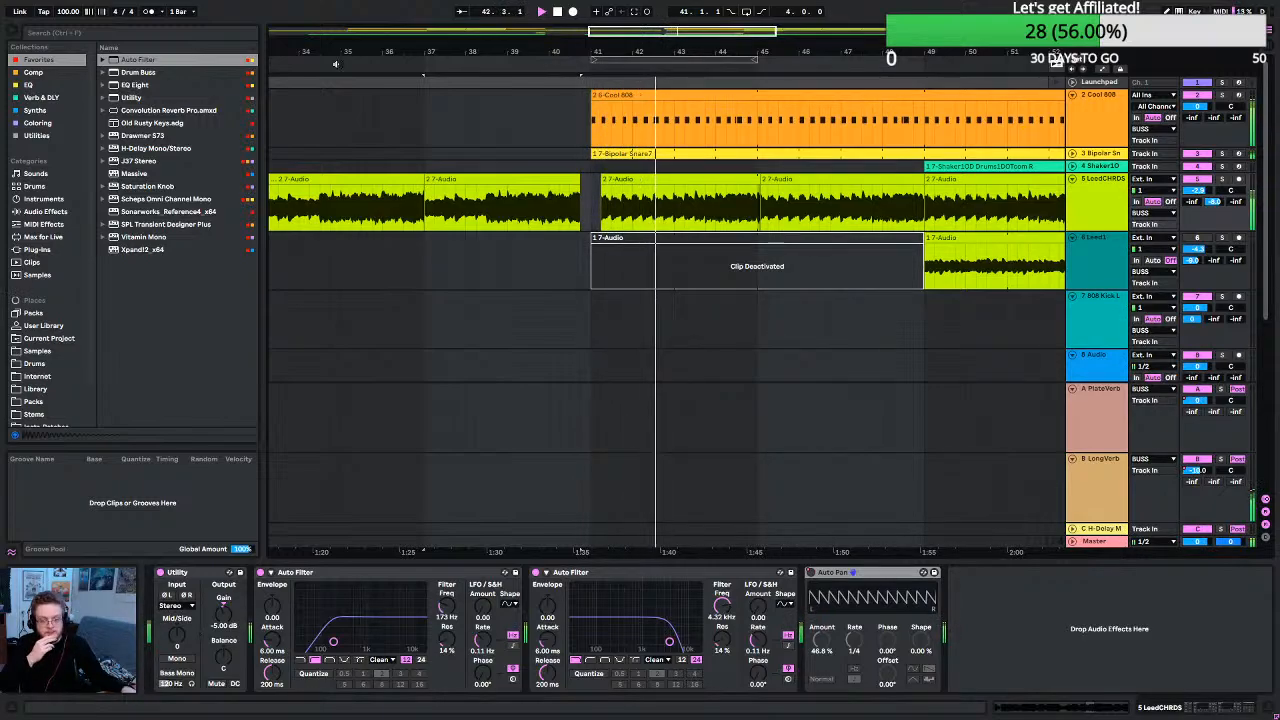
key("space")
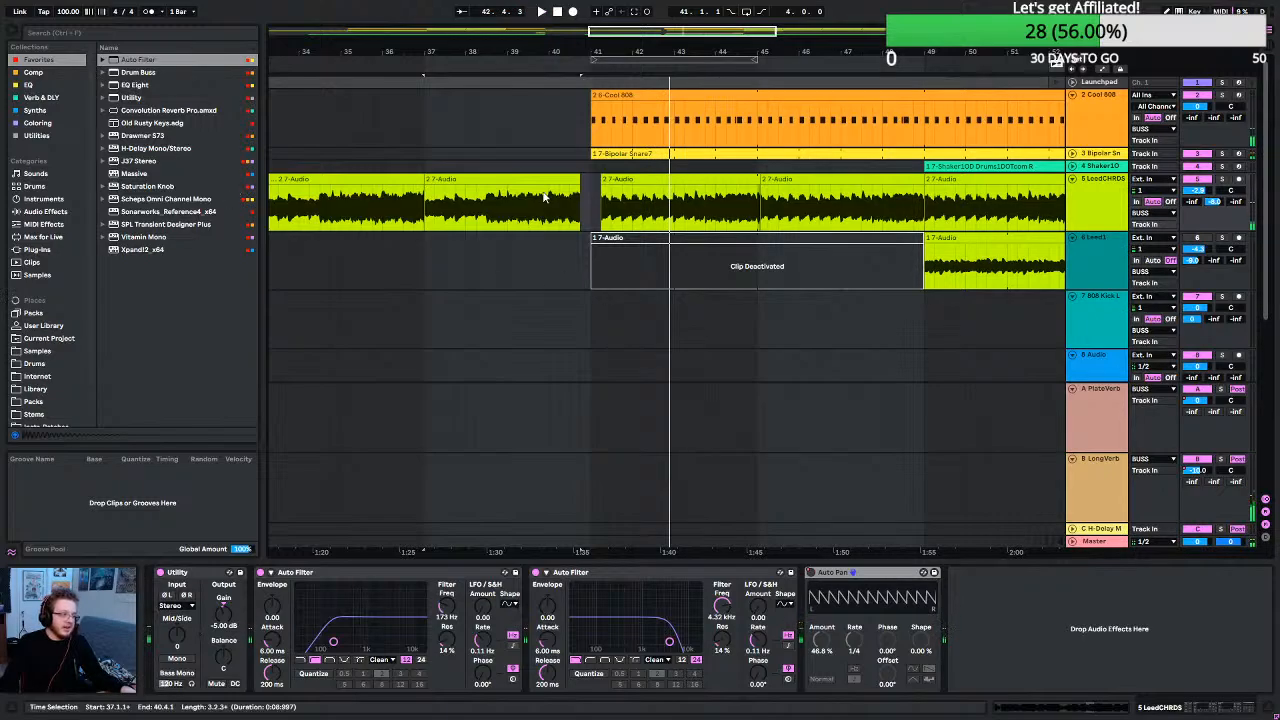
Extend the end of the LeedCHRDS clip before the drop to bar 41 and play the transition from bar 39.
scroll(545, 198, "up", 5)
scroll(707, 230, "up", 3)
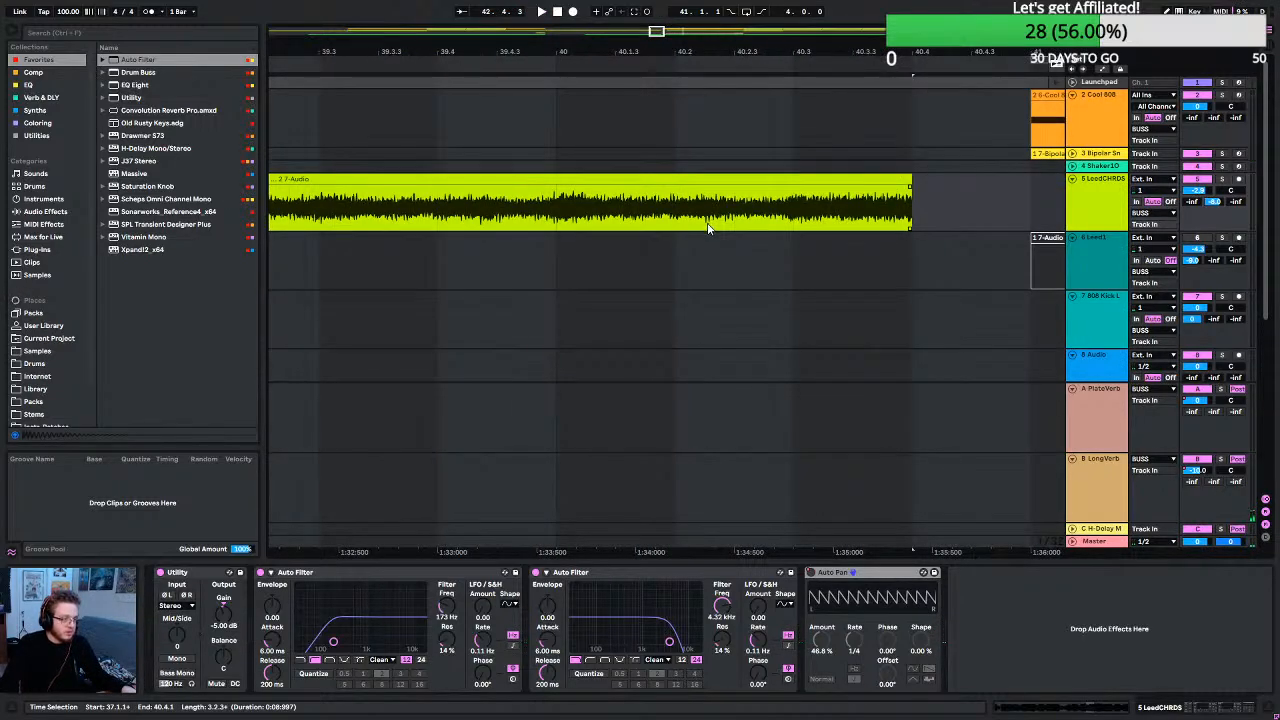
scroll(707, 228, "down", 3)
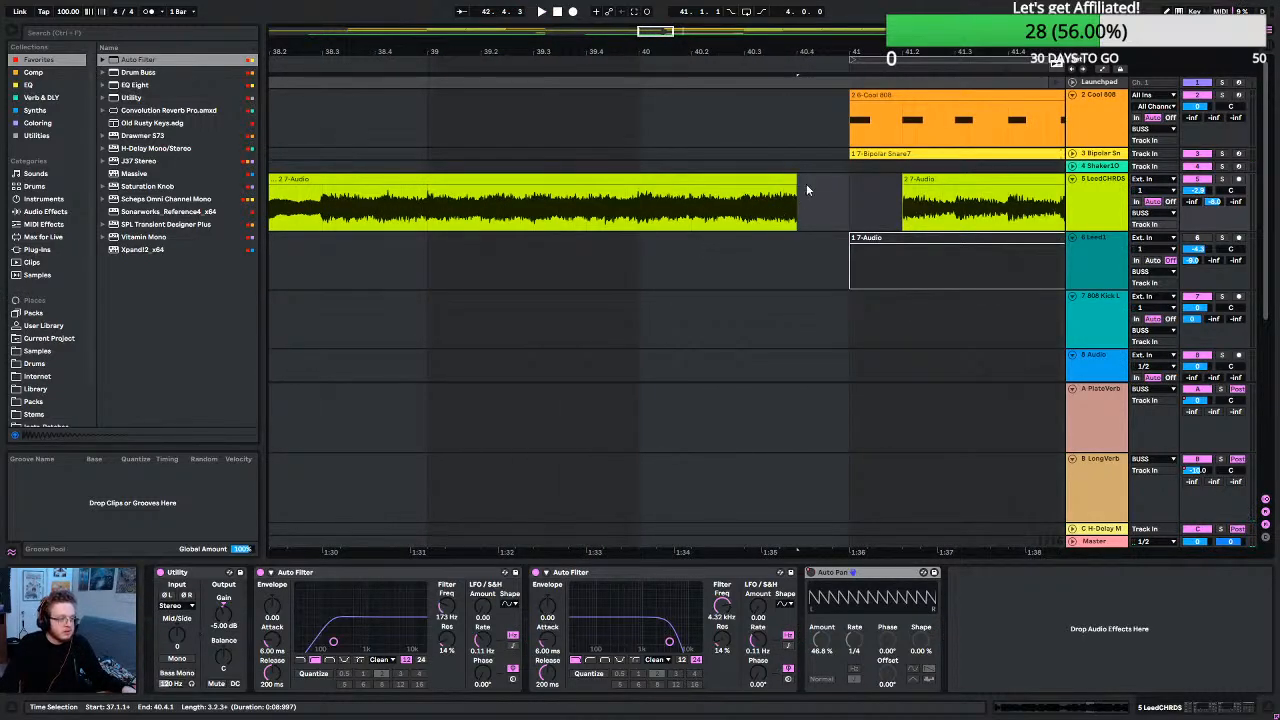
left_click_drag(797, 187, 836, 192)
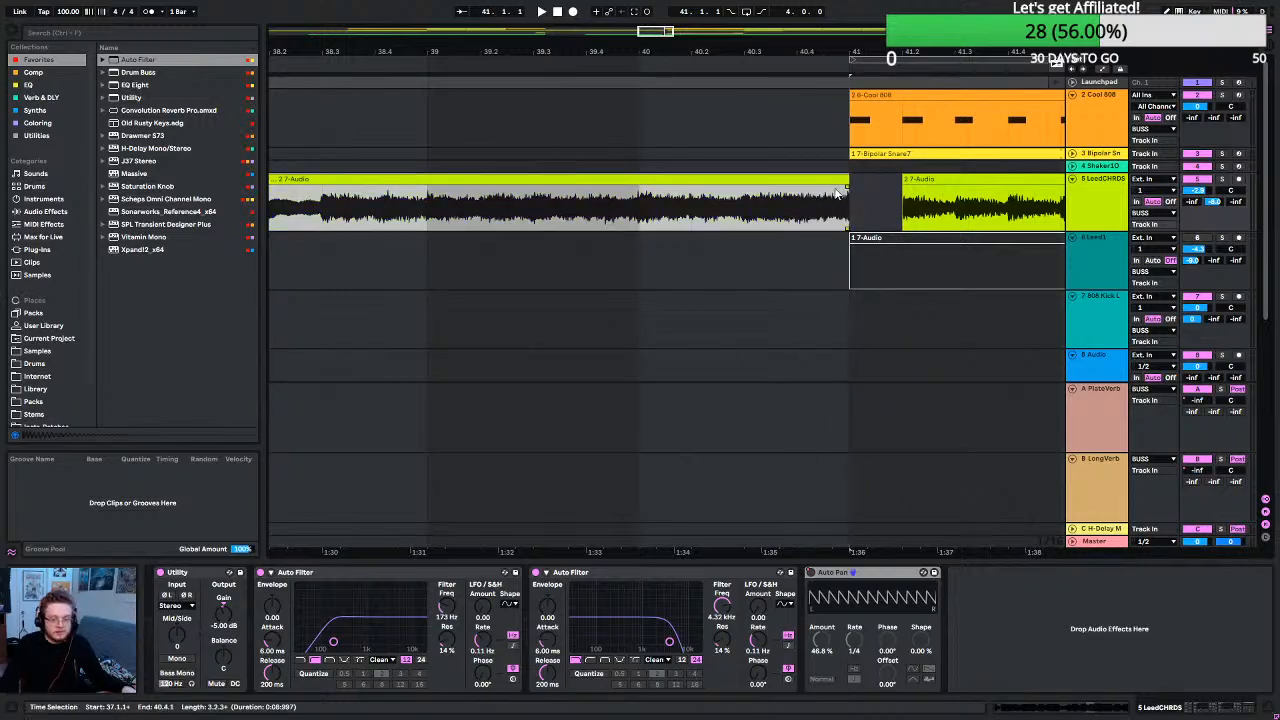
left_click(426, 128)
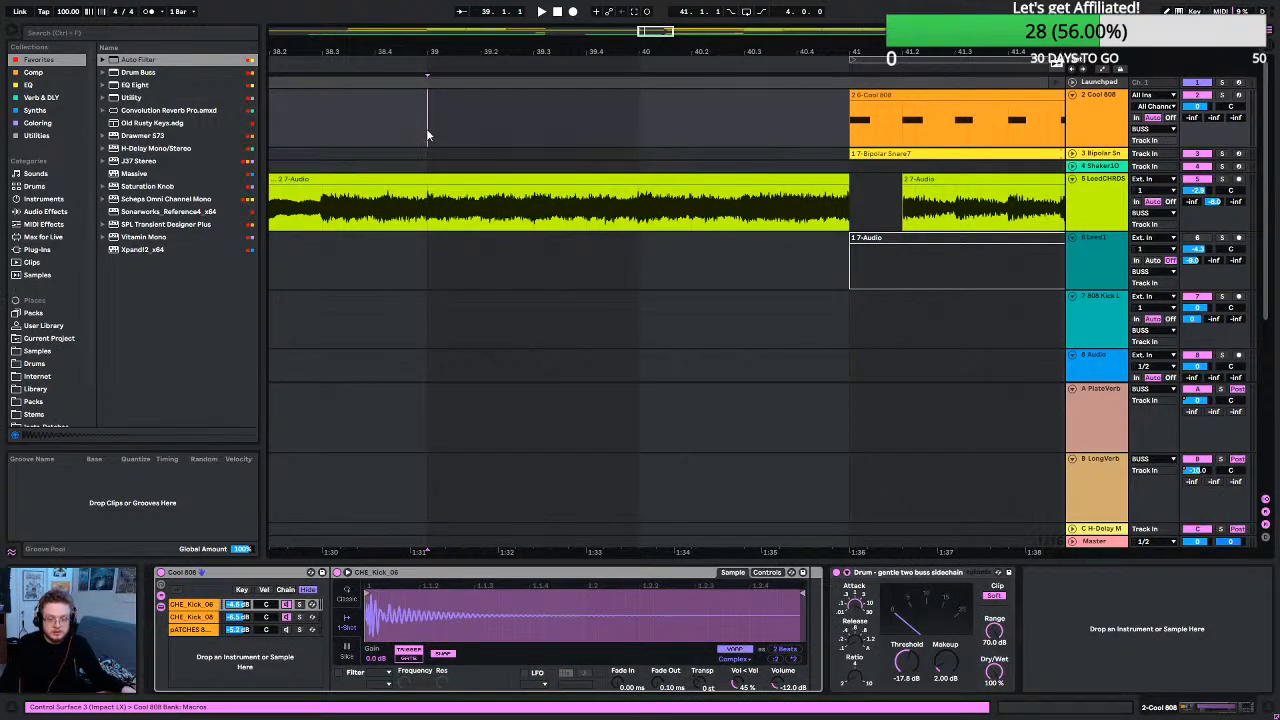
key("space")
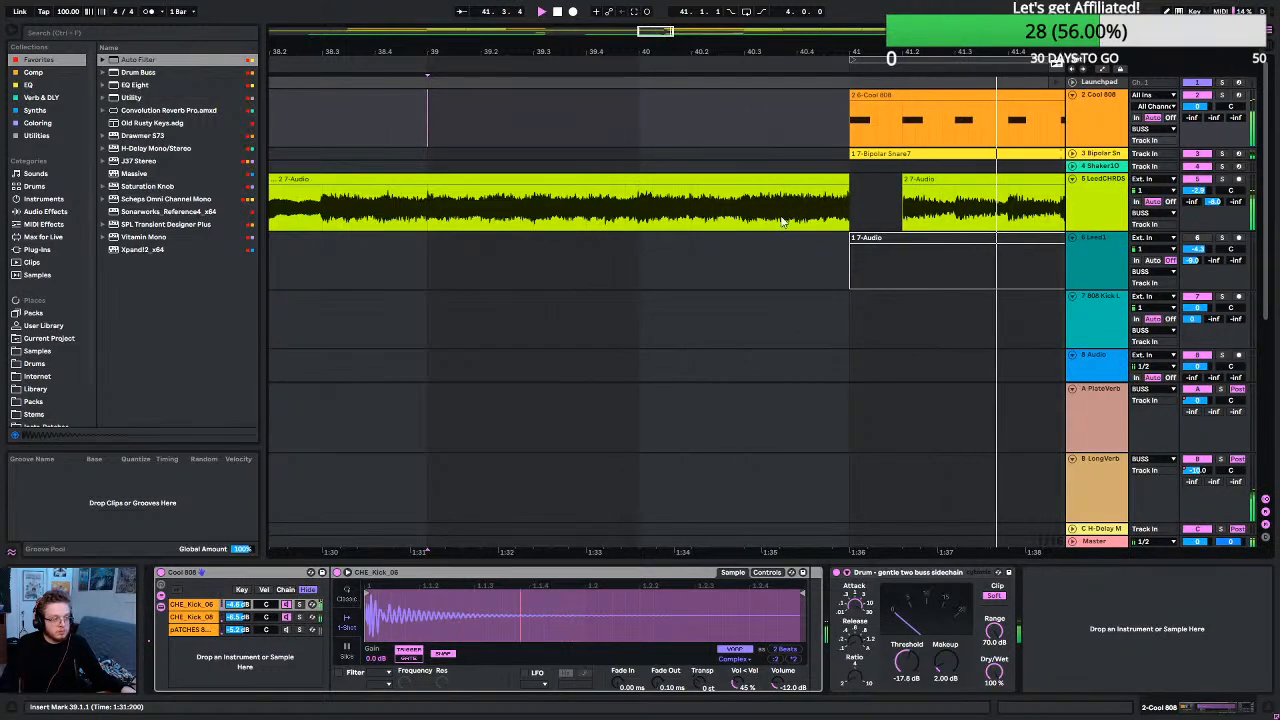
Add a short fade-out to the LeedCHRDS clip ending at bar 41 and play the transition from 40.3.
scroll(854, 198, "up", 2)
left_click(846, 195)
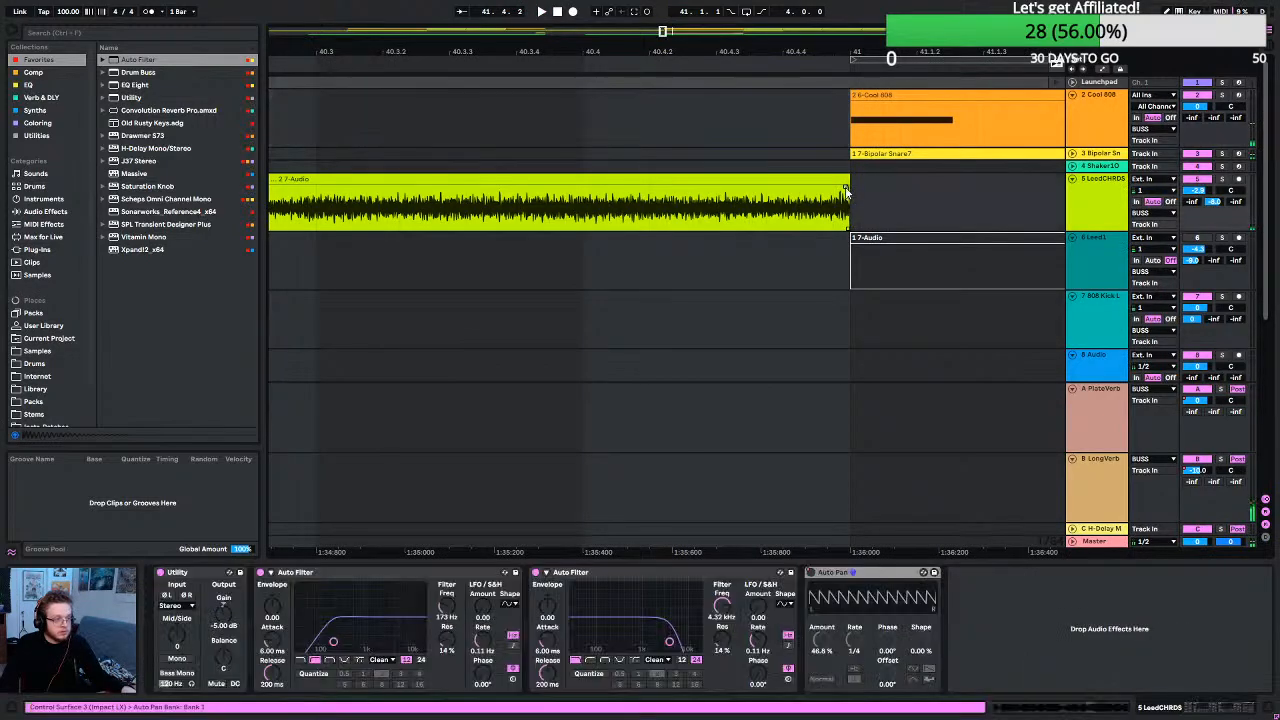
left_click_drag(828, 192, 819, 191)
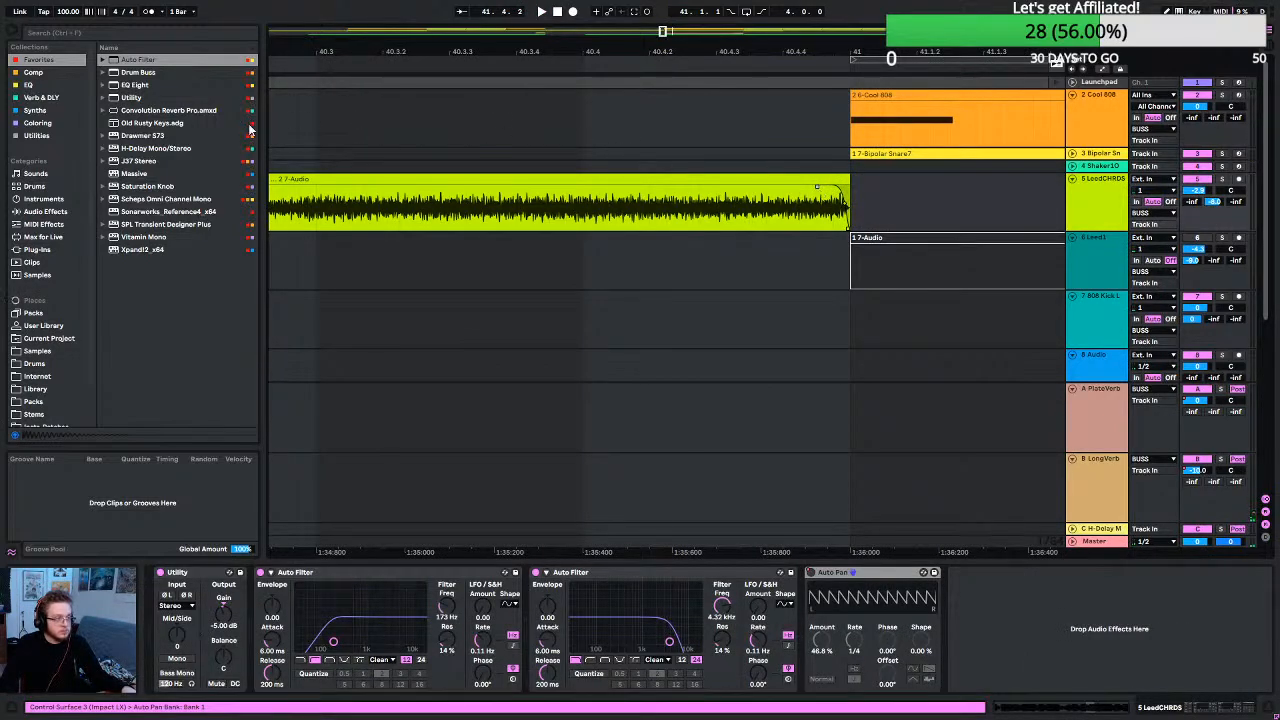
left_click(310, 118)
key("space")
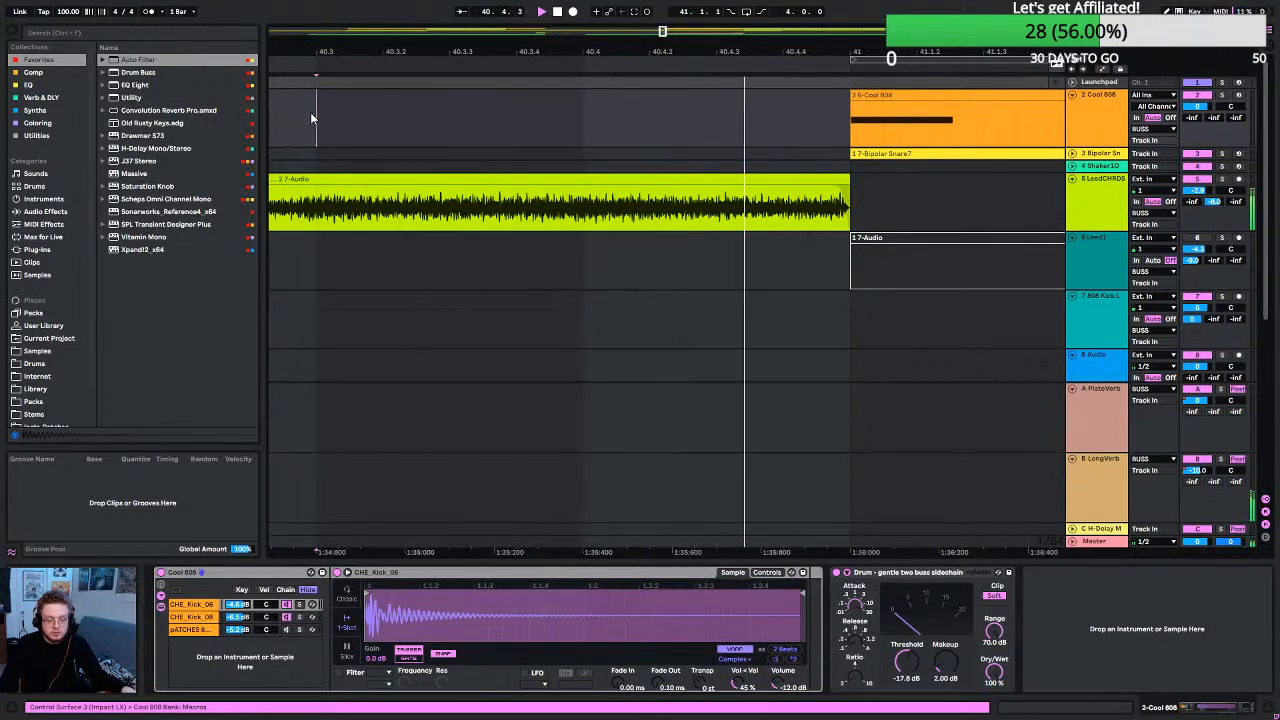
key("space")
scroll(530, 289, "down", 4)
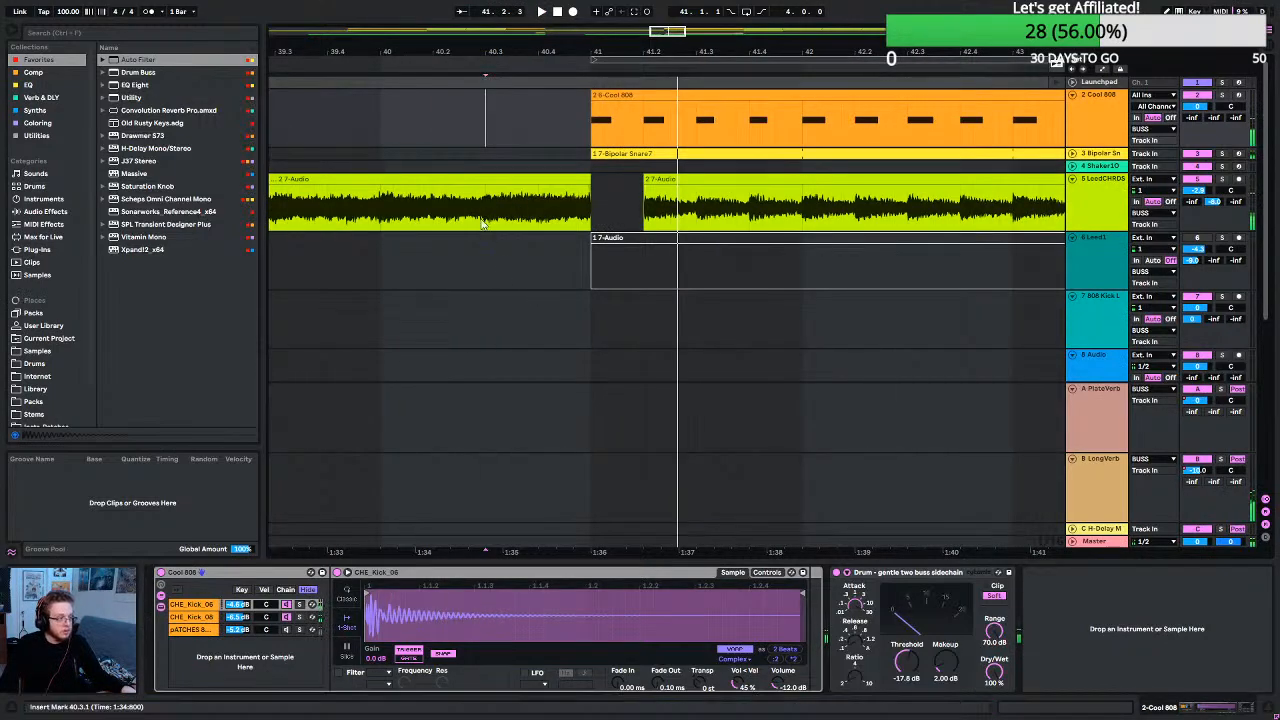
Play the arrangement from bar 37 to hear the build-up into the drop at bar 41.
left_click(378, 123)
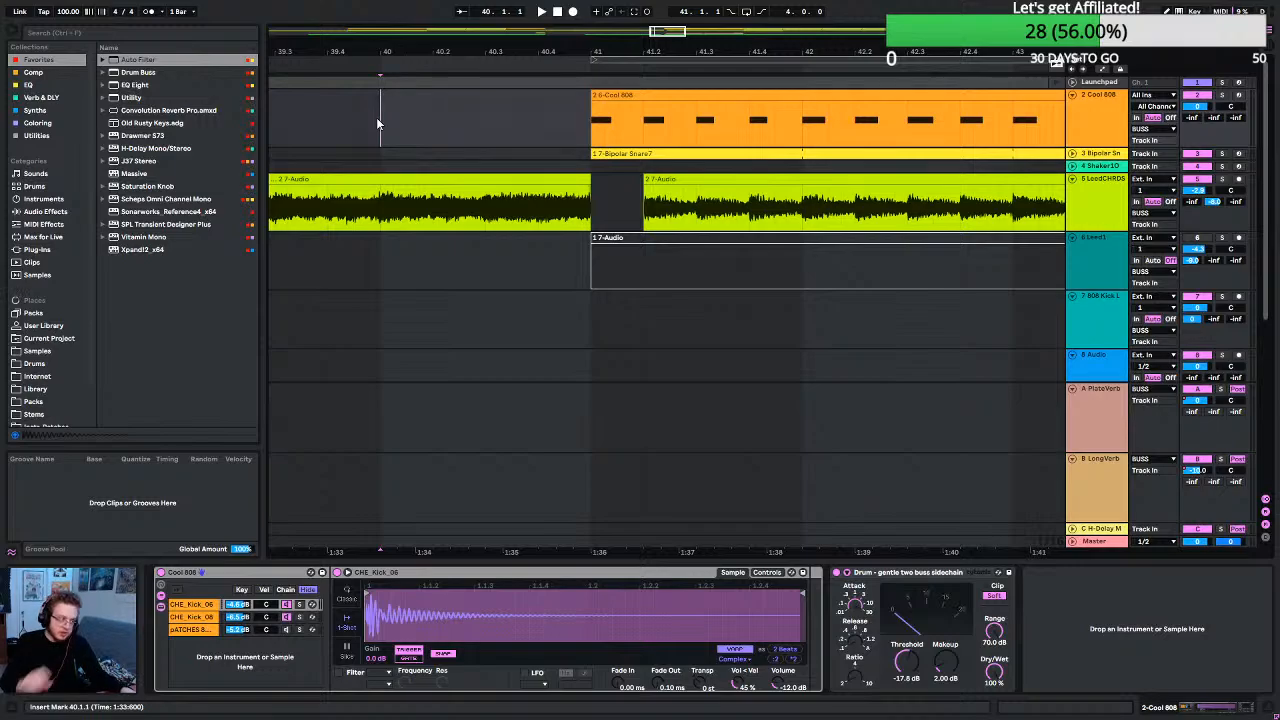
scroll(298, 329, "down", 5)
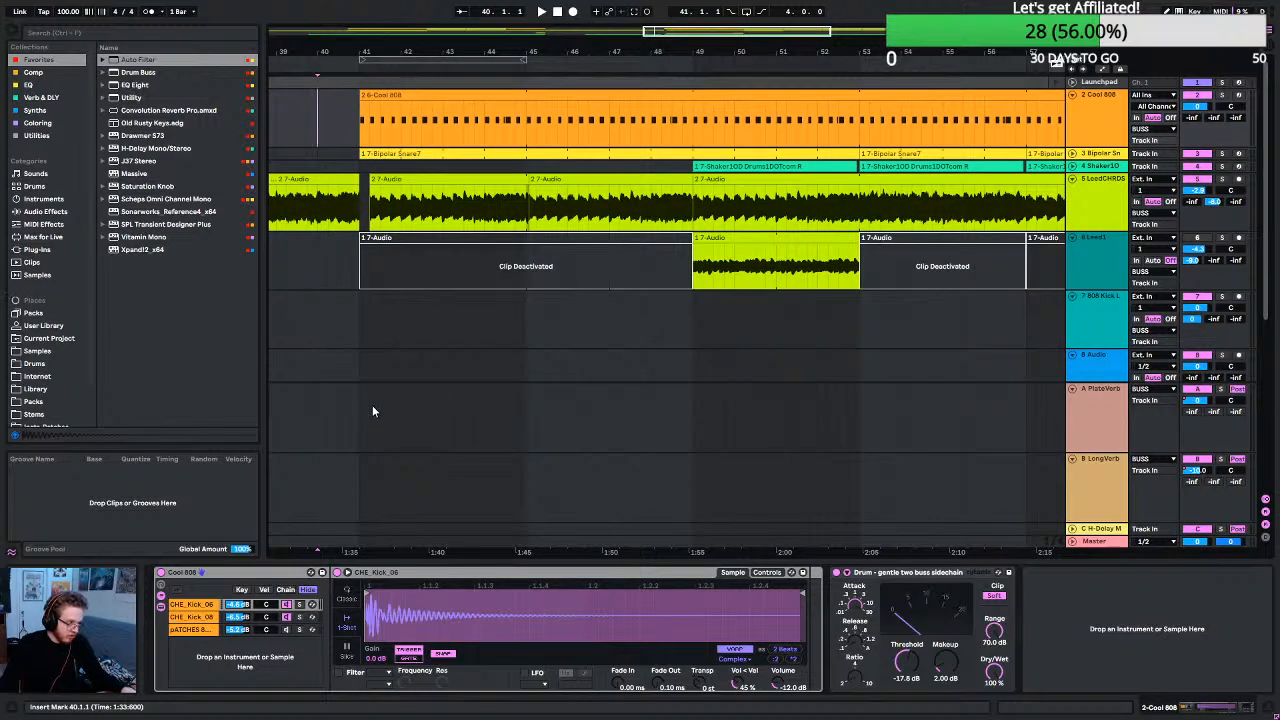
scroll(372, 410, "left", 5)
left_click(391, 126)
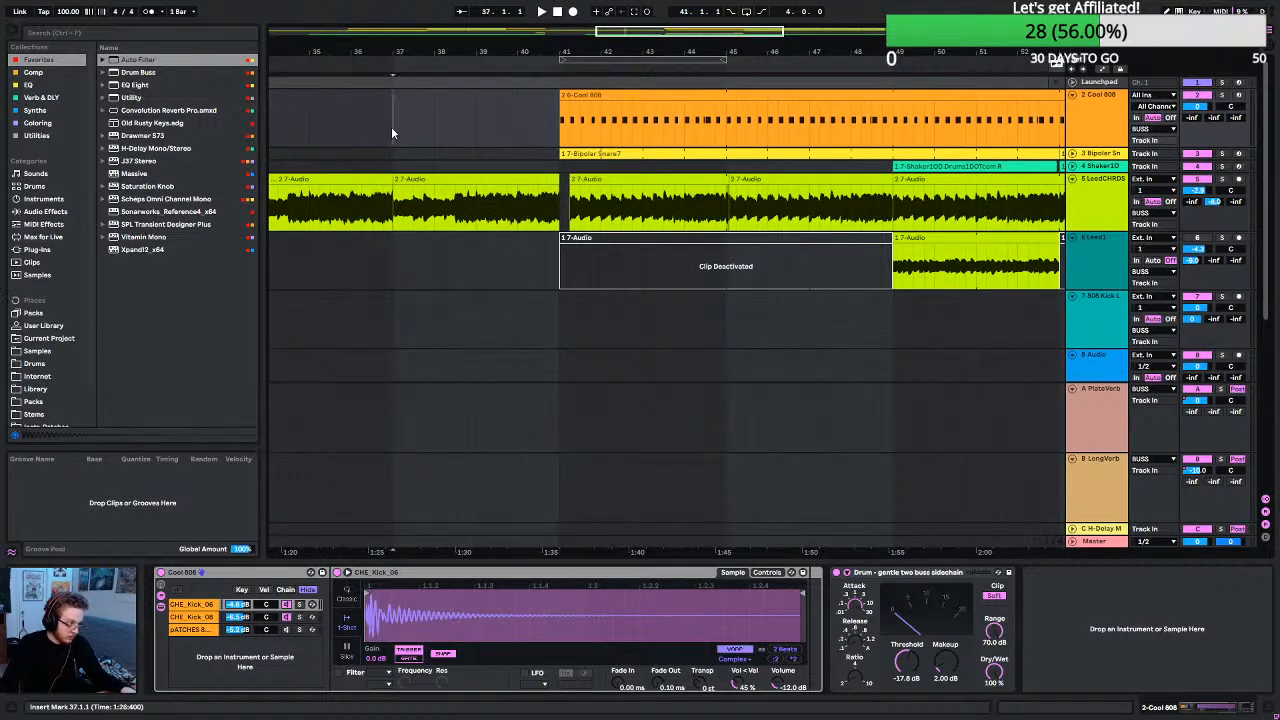
key("space")
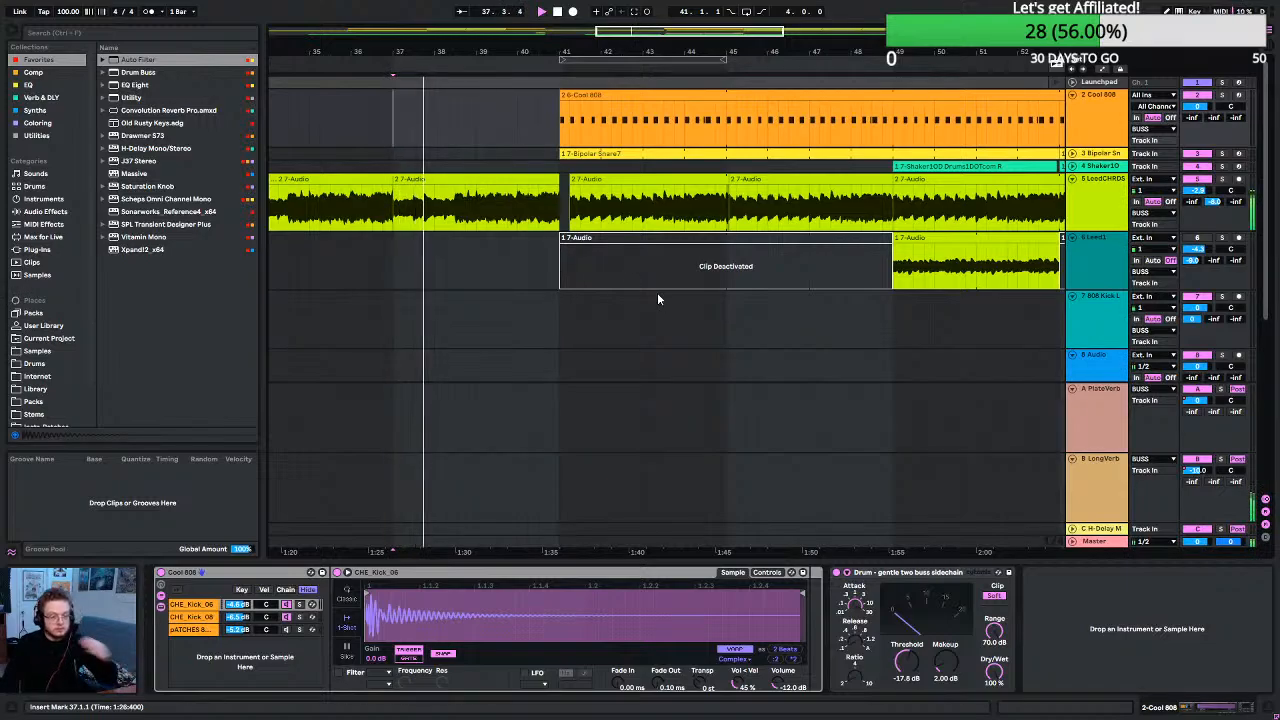
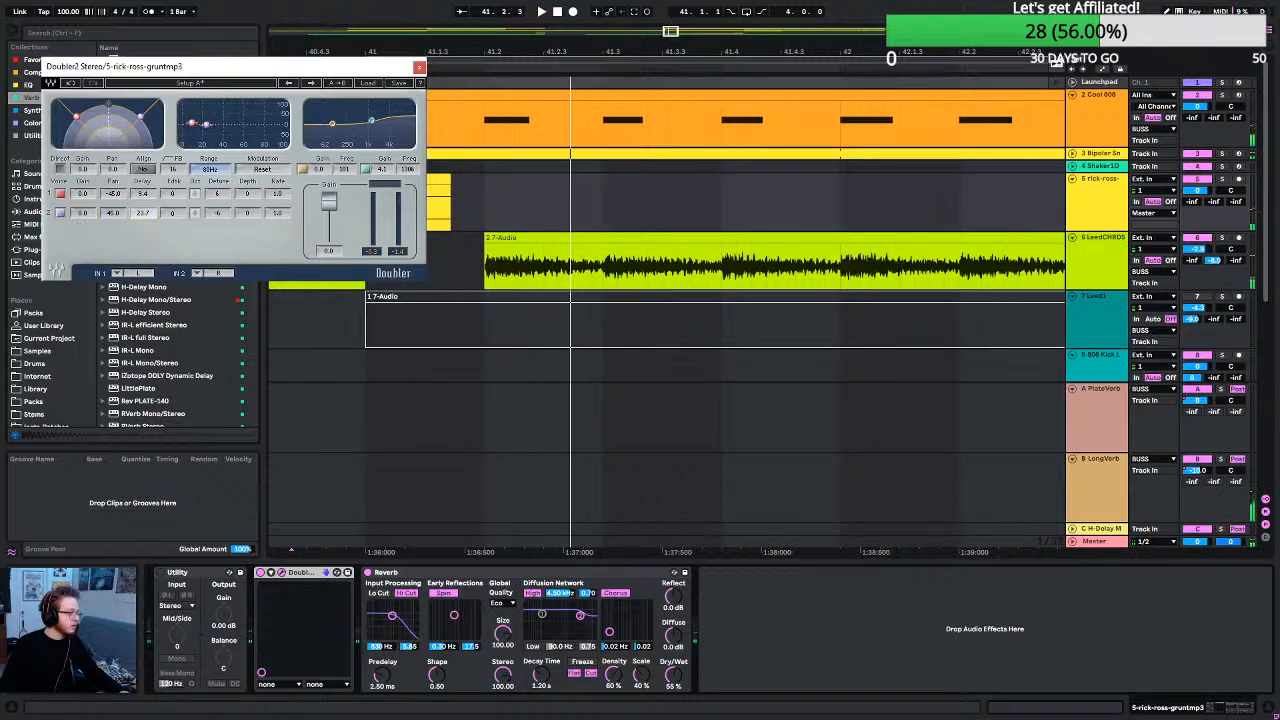
Set the voice 2 delay of the Doubler on the rick-ross-grunt track to 24.0 and close the plugin window.
mouse_move(143, 213)
left_mouse_down()
mouse_move(143, 224)
mouse_move(143, 202)
left_mouse_up()
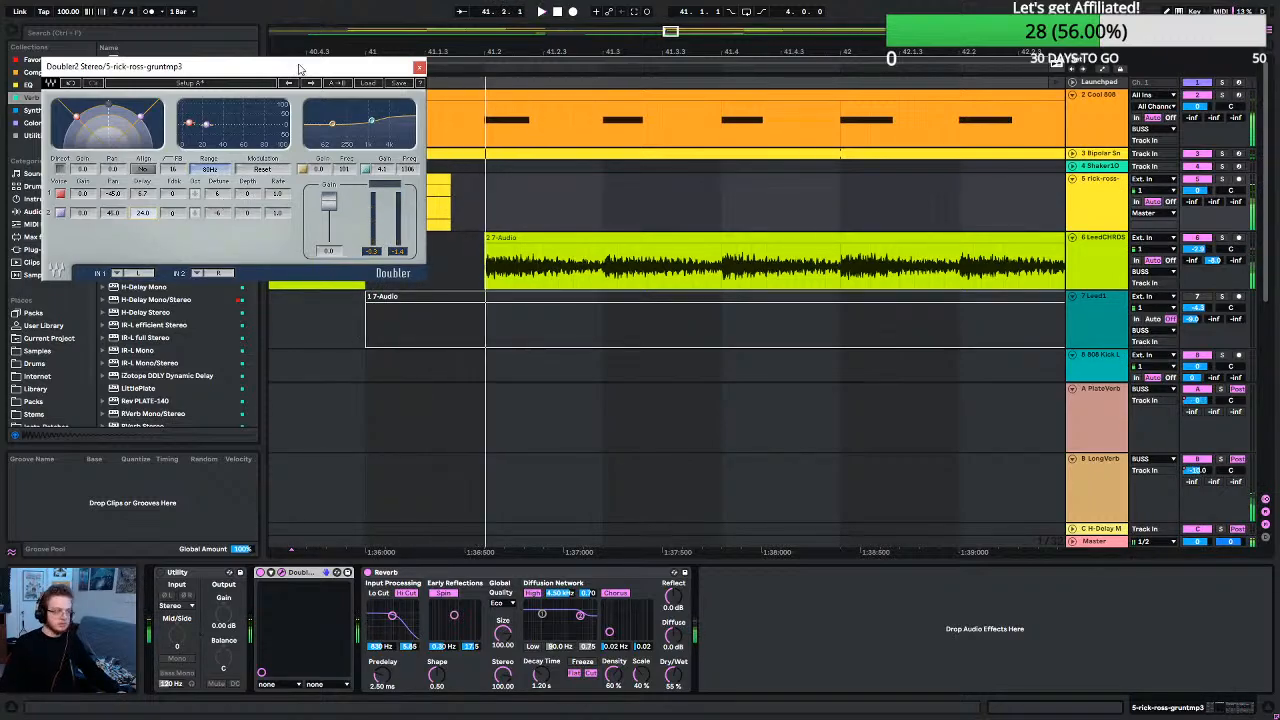
left_click(420, 67)
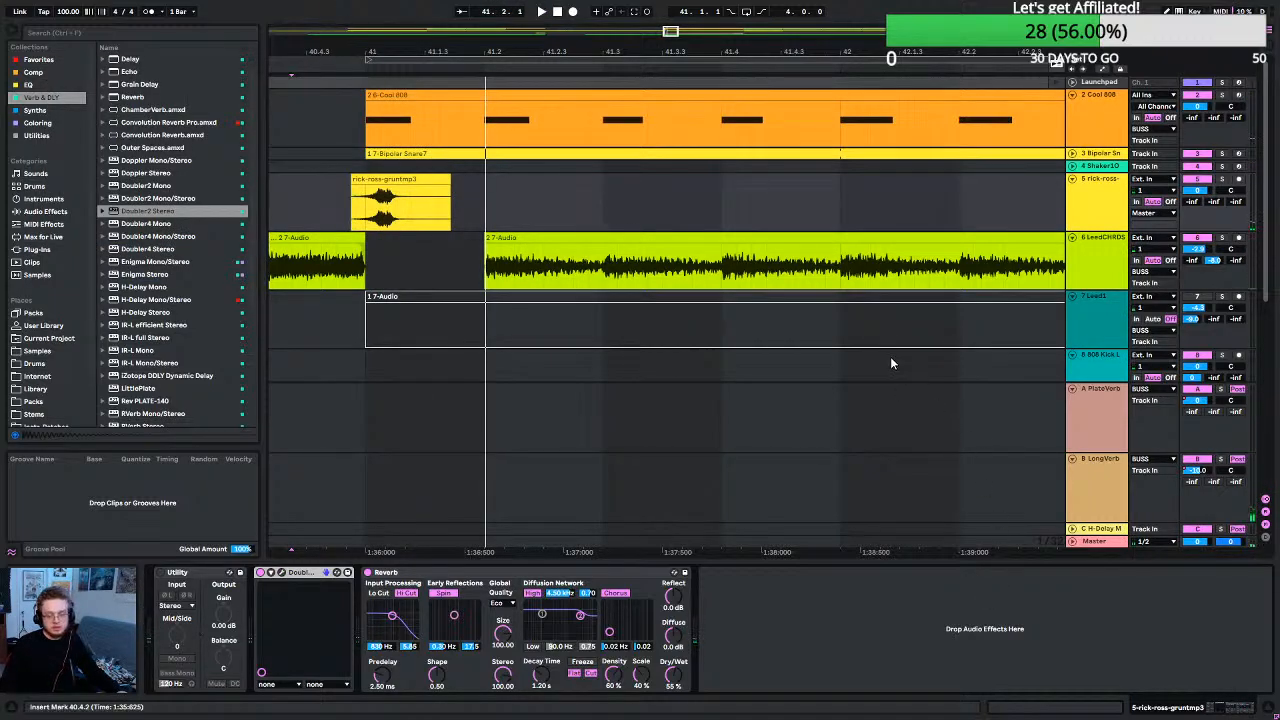
Show the whole arrangement and play the section from about bar 28 across the drop at bar 41.
key("w")
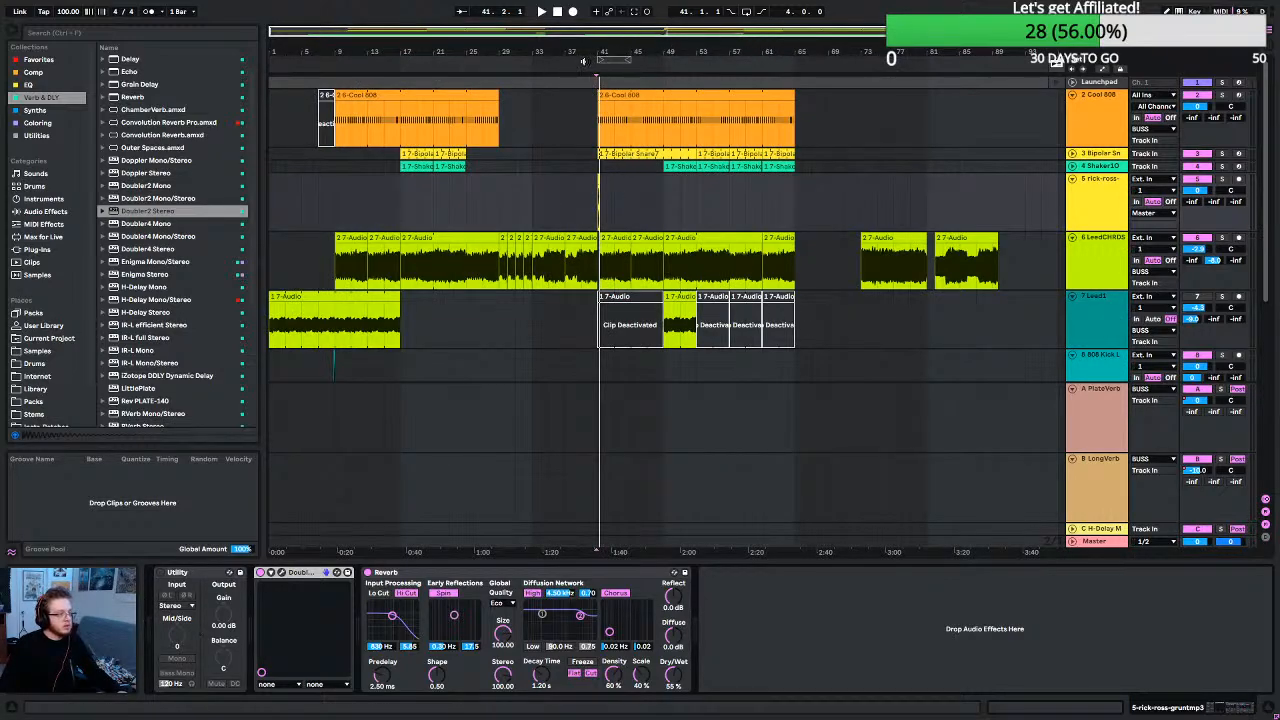
left_click(539, 78)
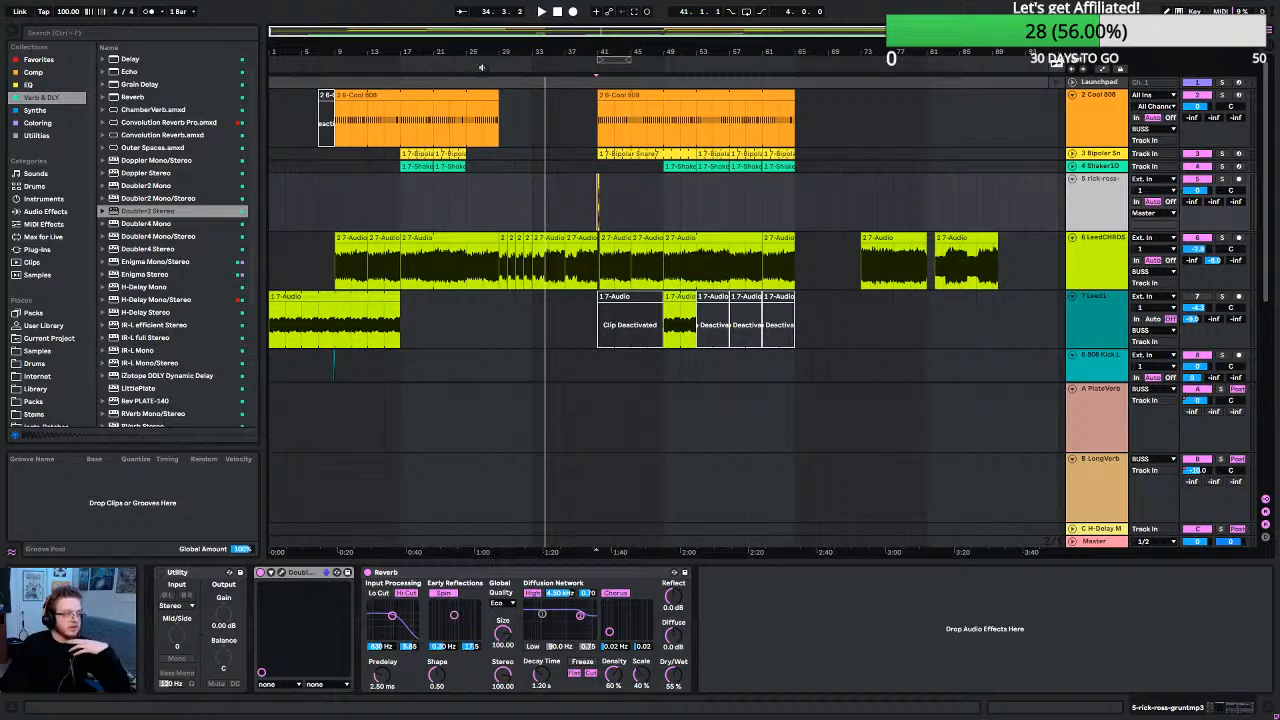
left_click(498, 60)
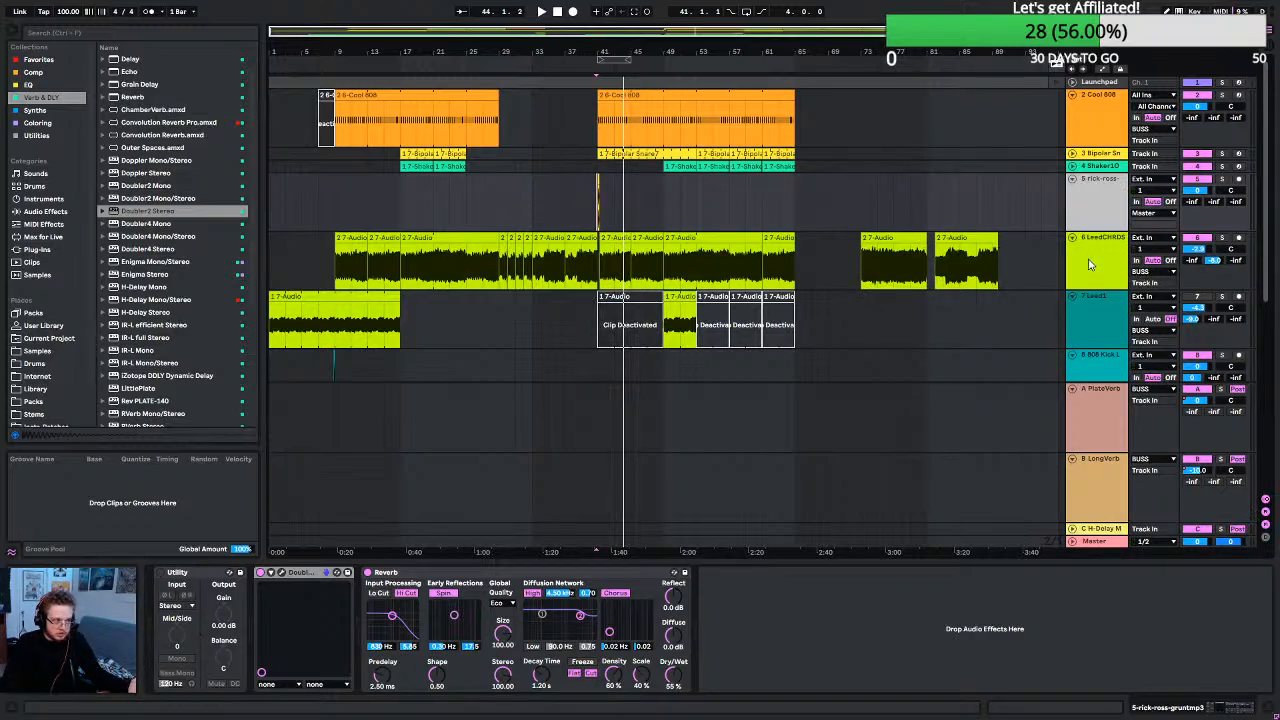
Look through the tracks and check the device chains of the Lead1 and 9 Audio tracks.
scroll(1006, 269, "down", 4)
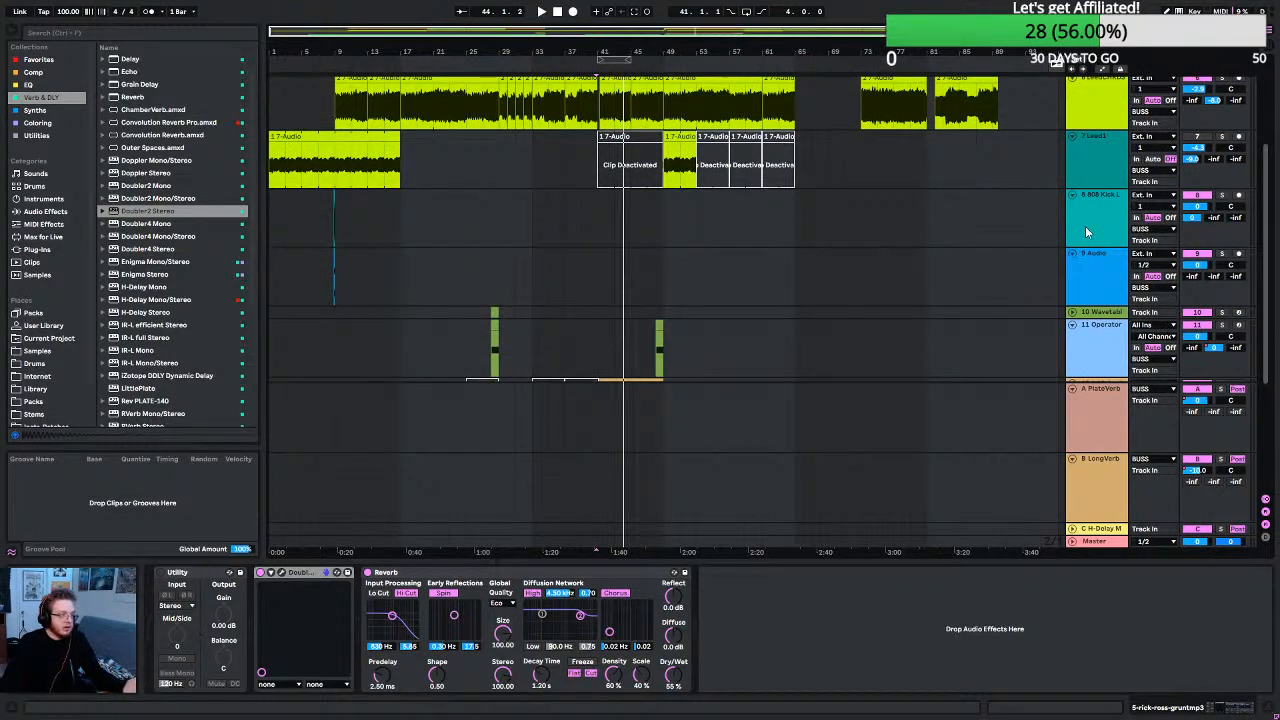
scroll(1150, 178, "up", 3)
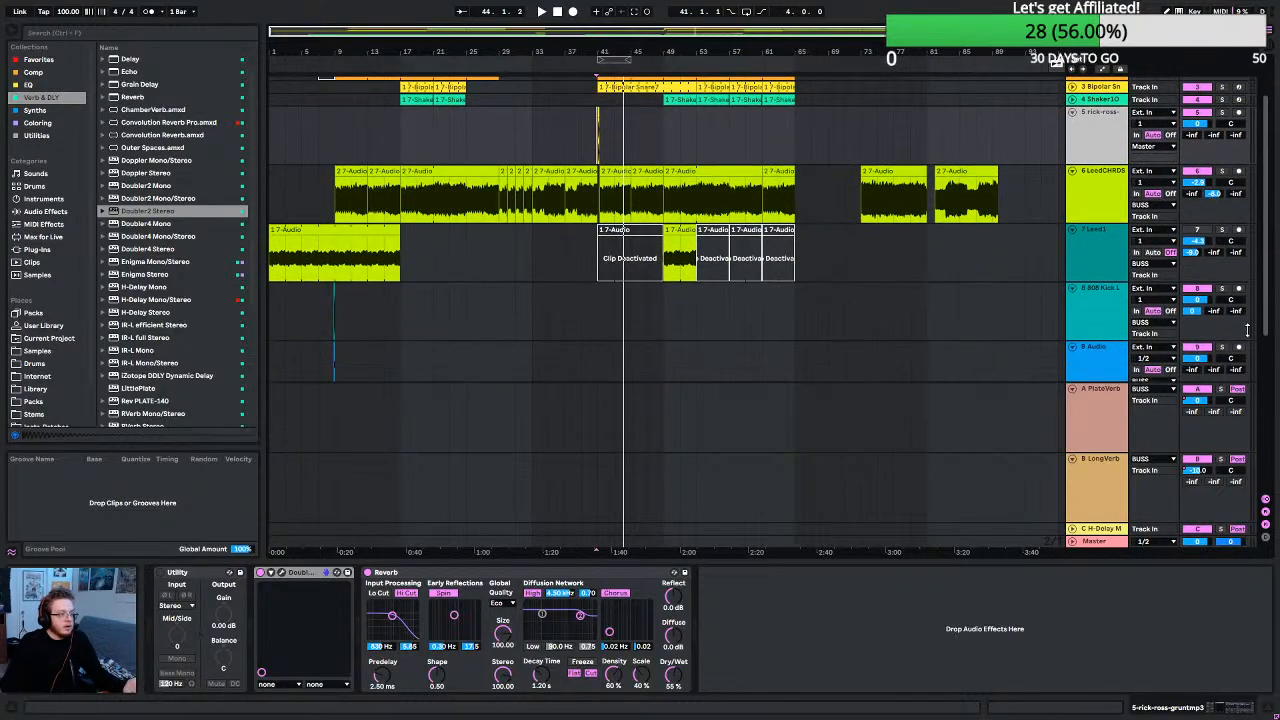
left_click(1107, 255)
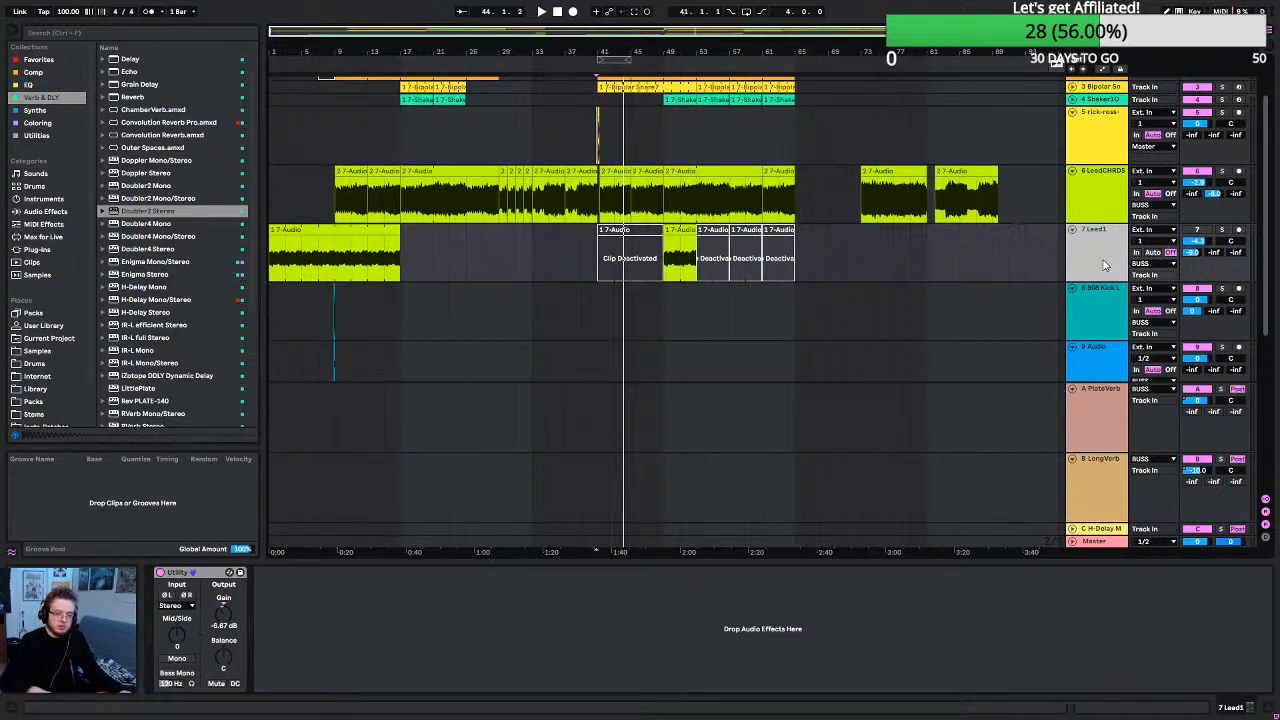
scroll(802, 306, "down", 3)
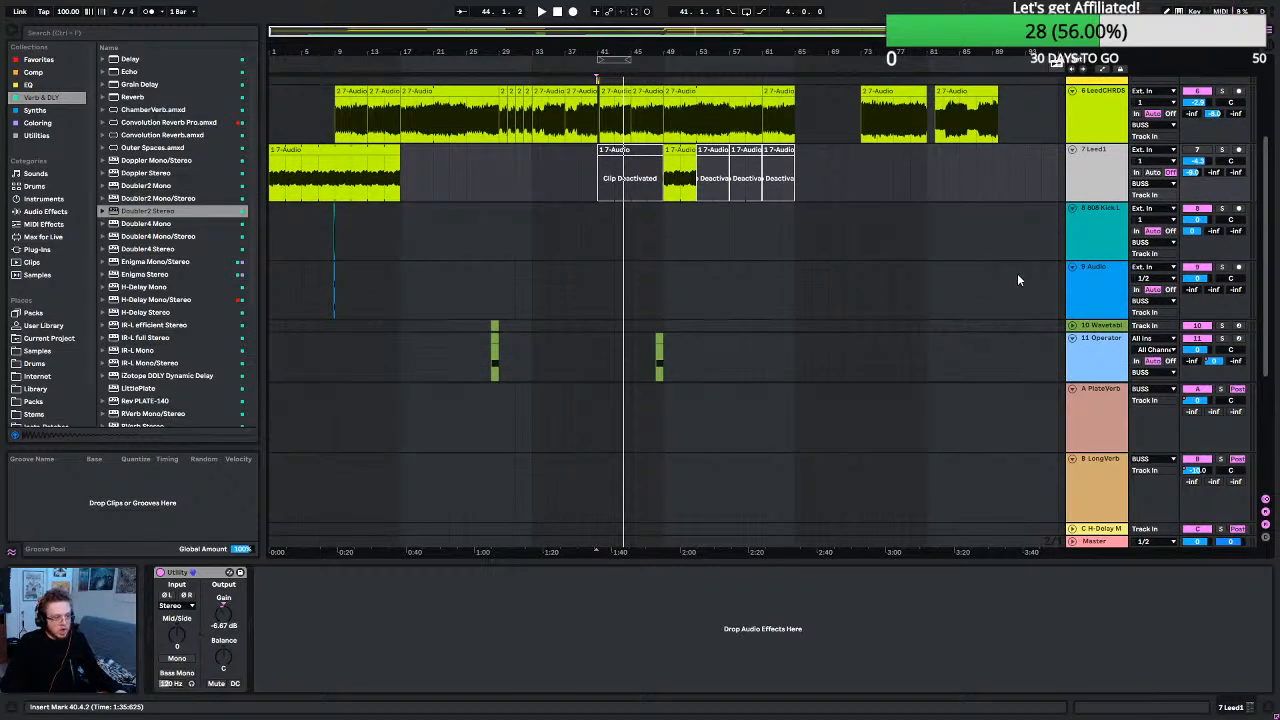
scroll(1036, 282, "down", 4)
scroll(1000, 298, "up", 2)
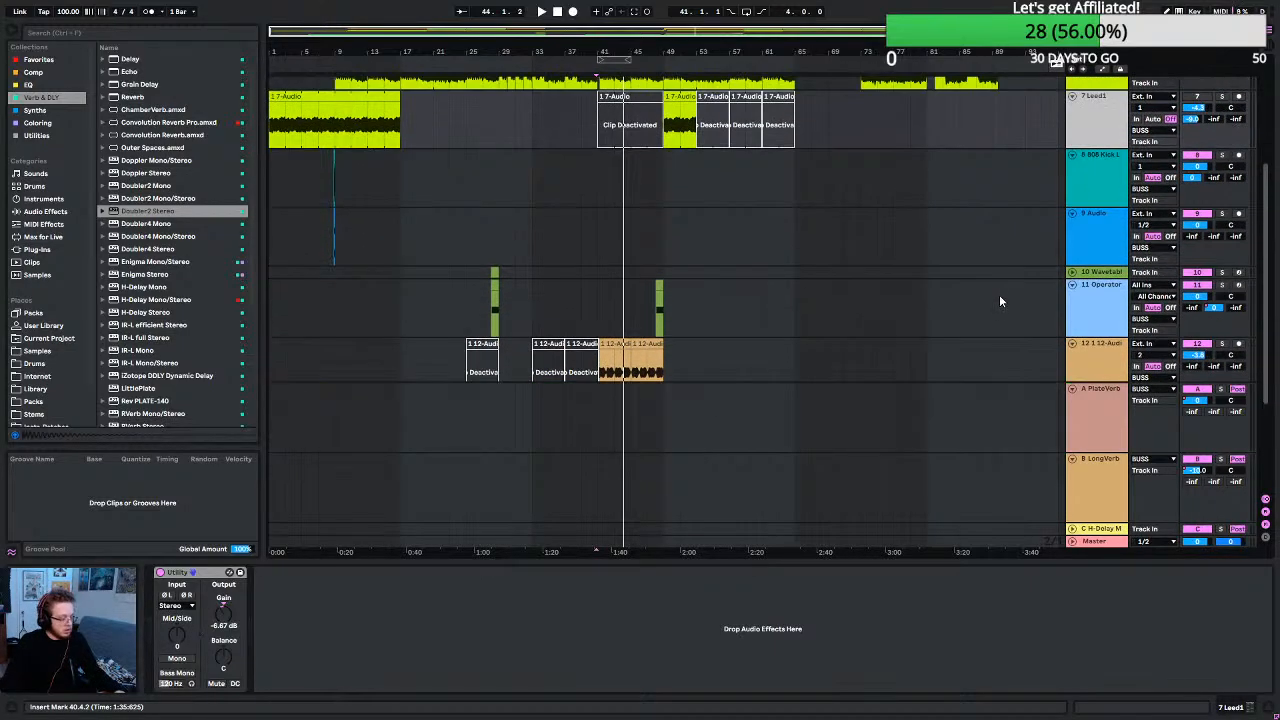
scroll(997, 305, "up", 2)
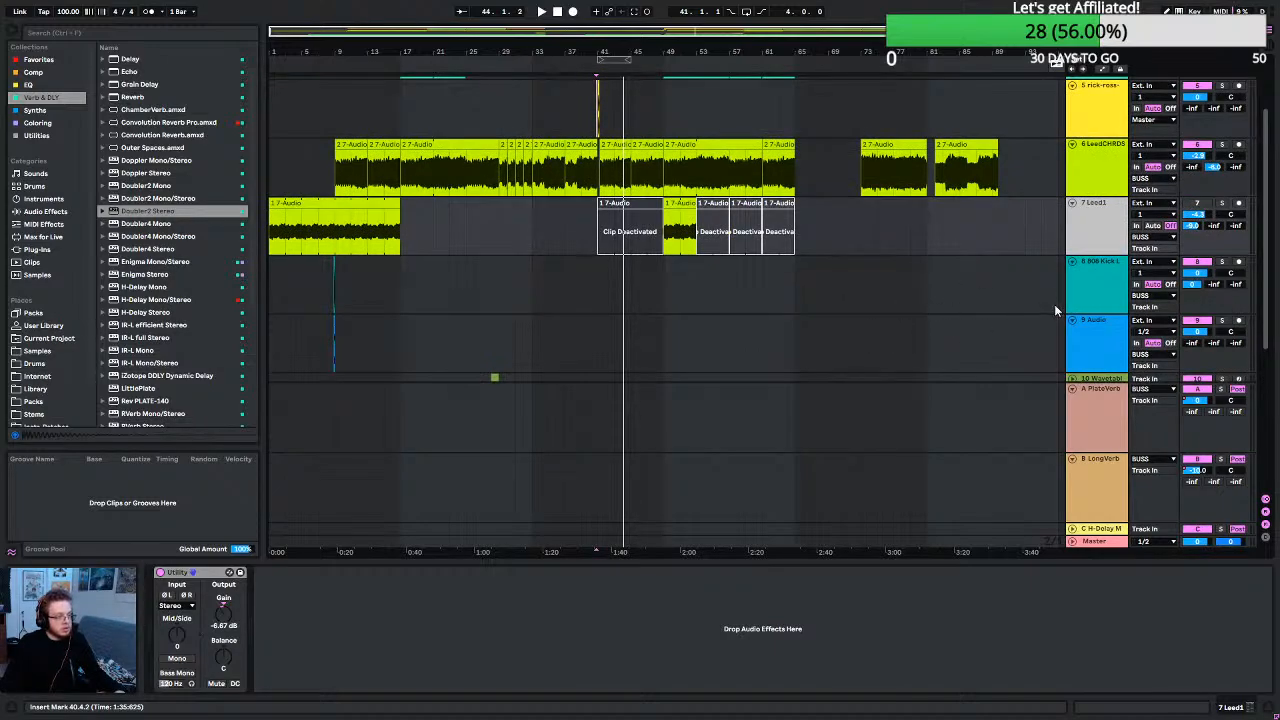
scroll(1057, 304, "up", 1)
scroll(1058, 302, "down", 2)
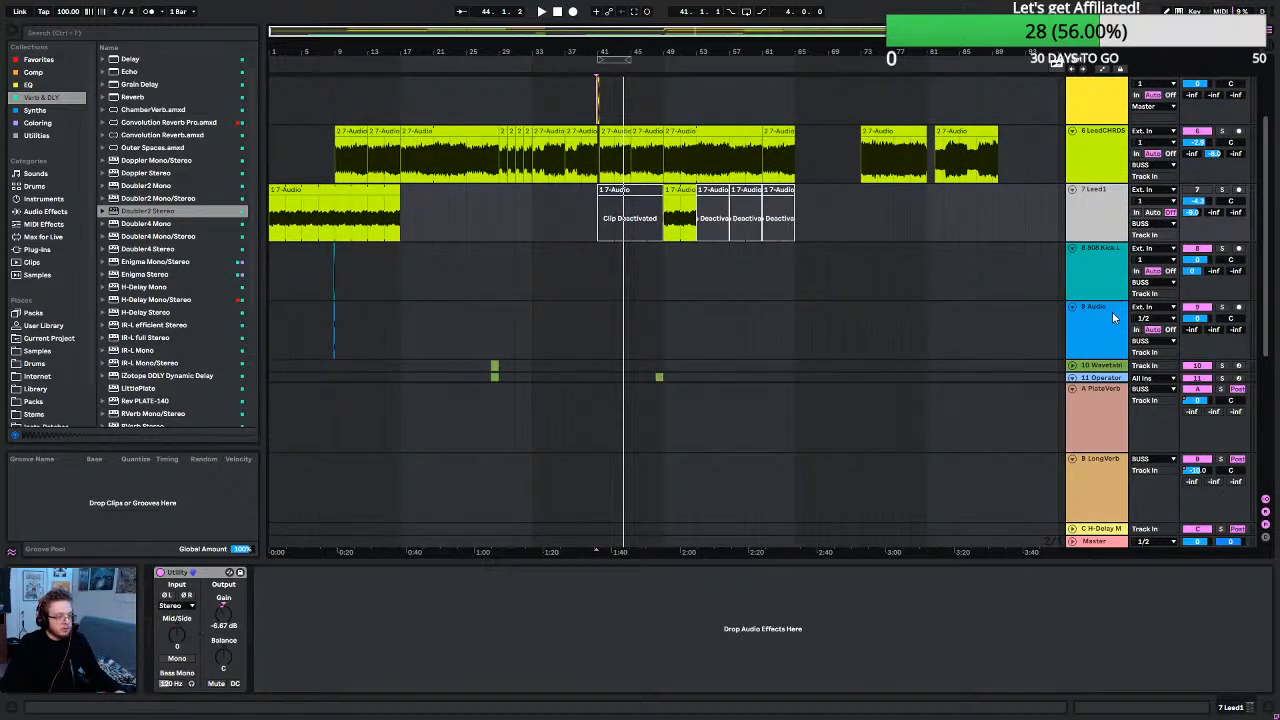
left_click(1113, 317)
scroll(904, 294, "down", 2)
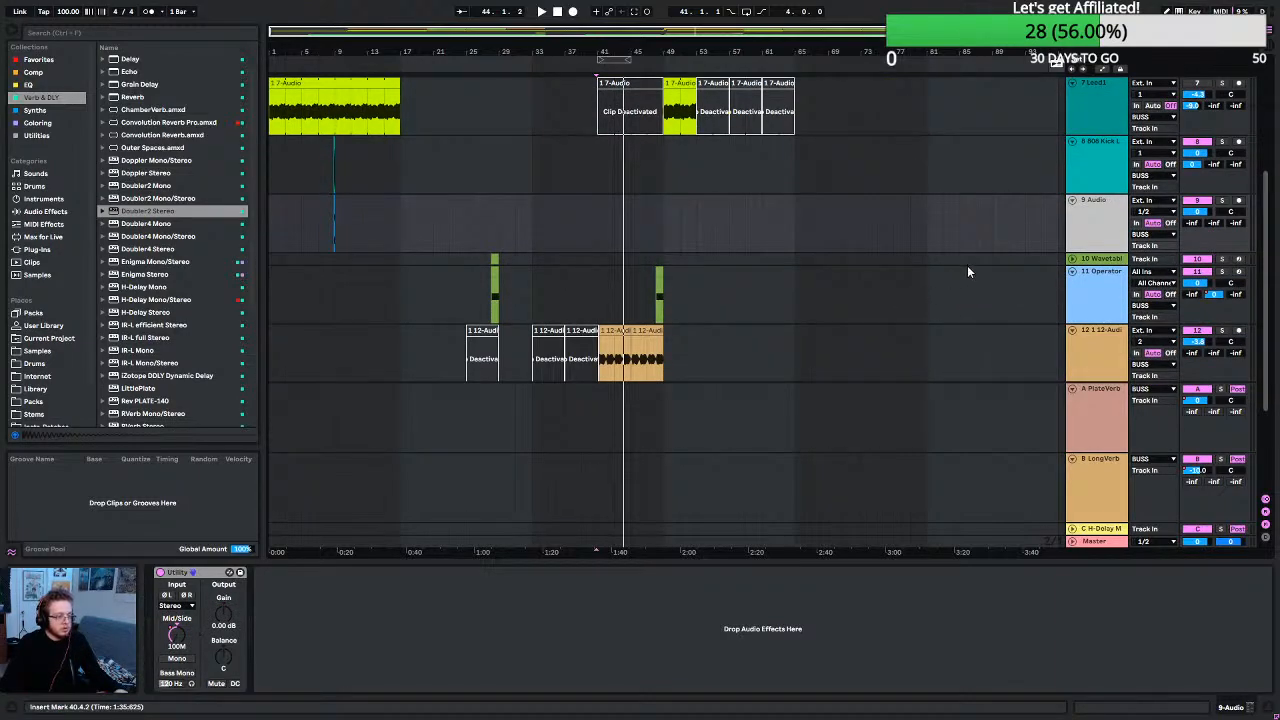
Collapse all tracks in the arrangement and unfold only track 9 Audio.
key("ctrl+z")
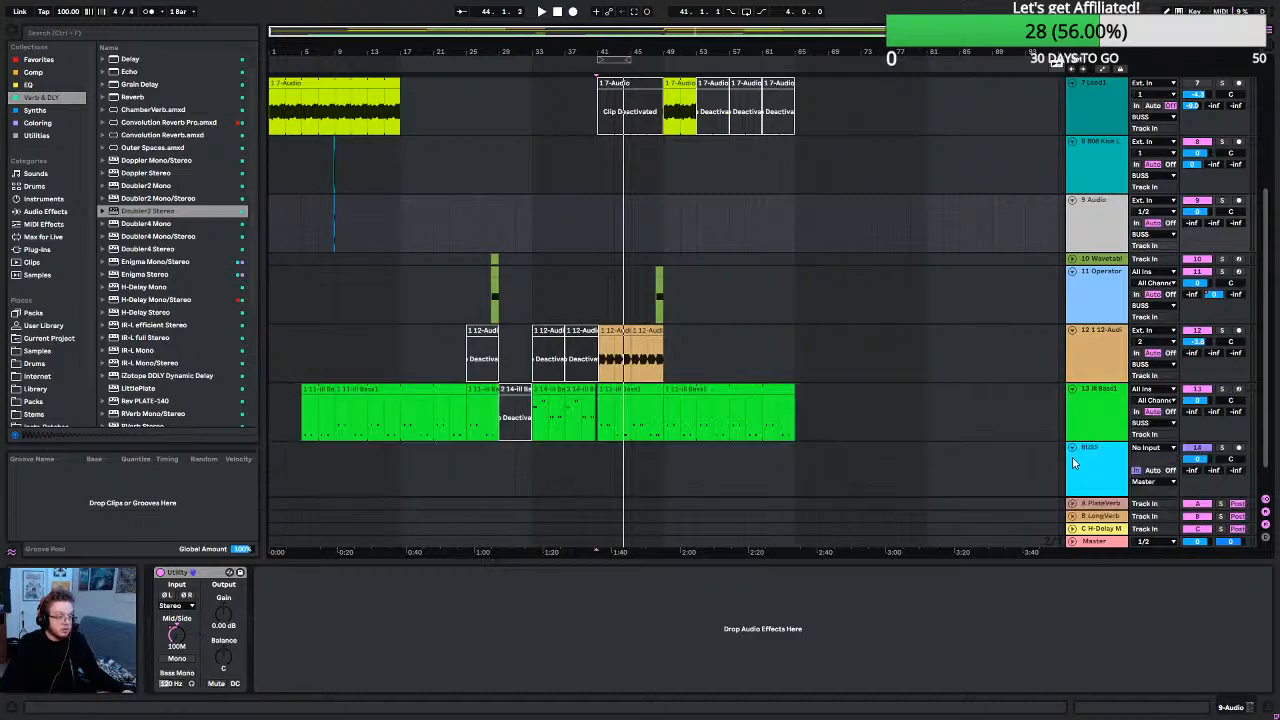
left_click(1072, 448, "alt")
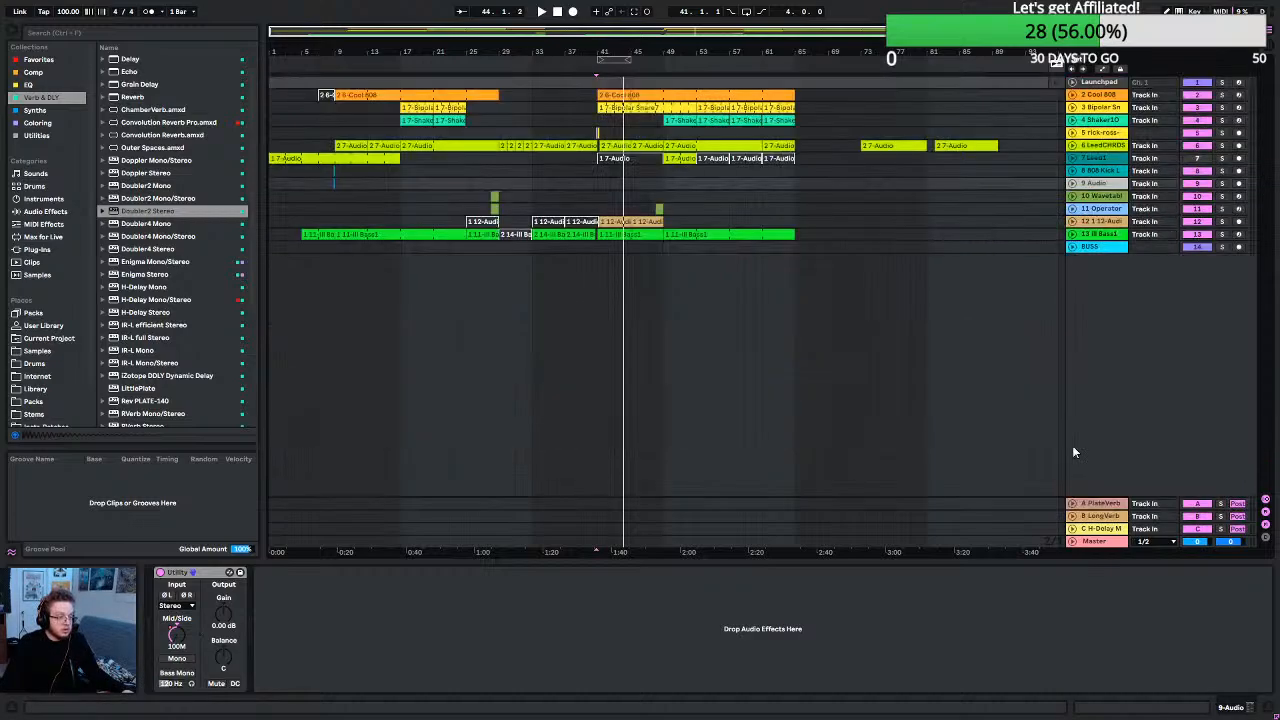
left_click(1072, 185)
Play the short clip on track 9 Audio just before bar 9, starting from about 8.4.2.
scroll(332, 207, "up", 15, "ctrl")
left_click(316, 202)
key("space")
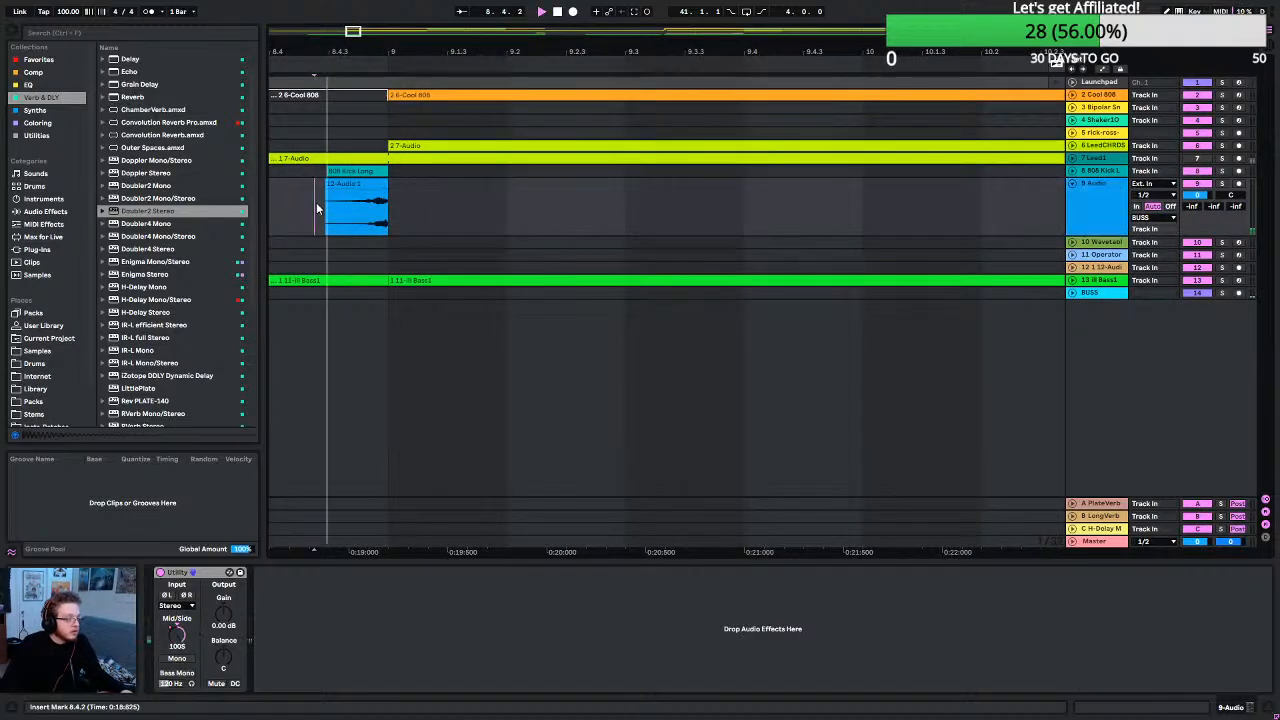
left_click(300, 203)
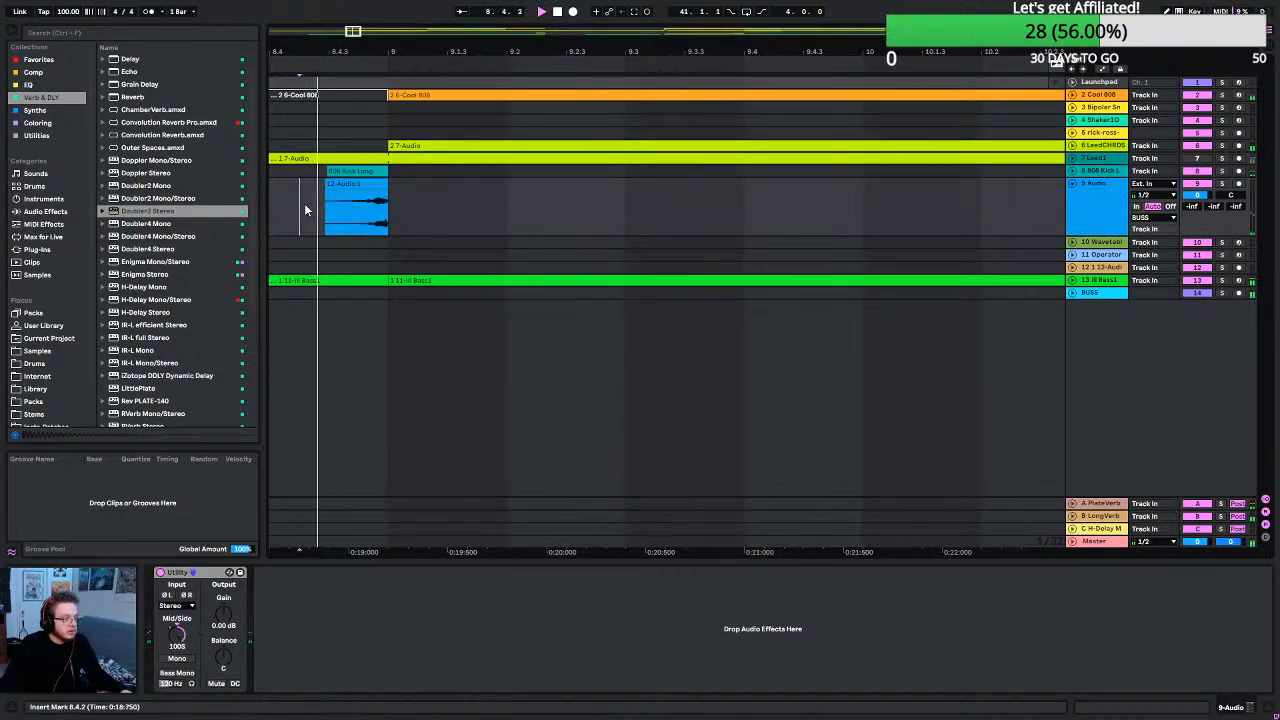
key("space")
key("space")
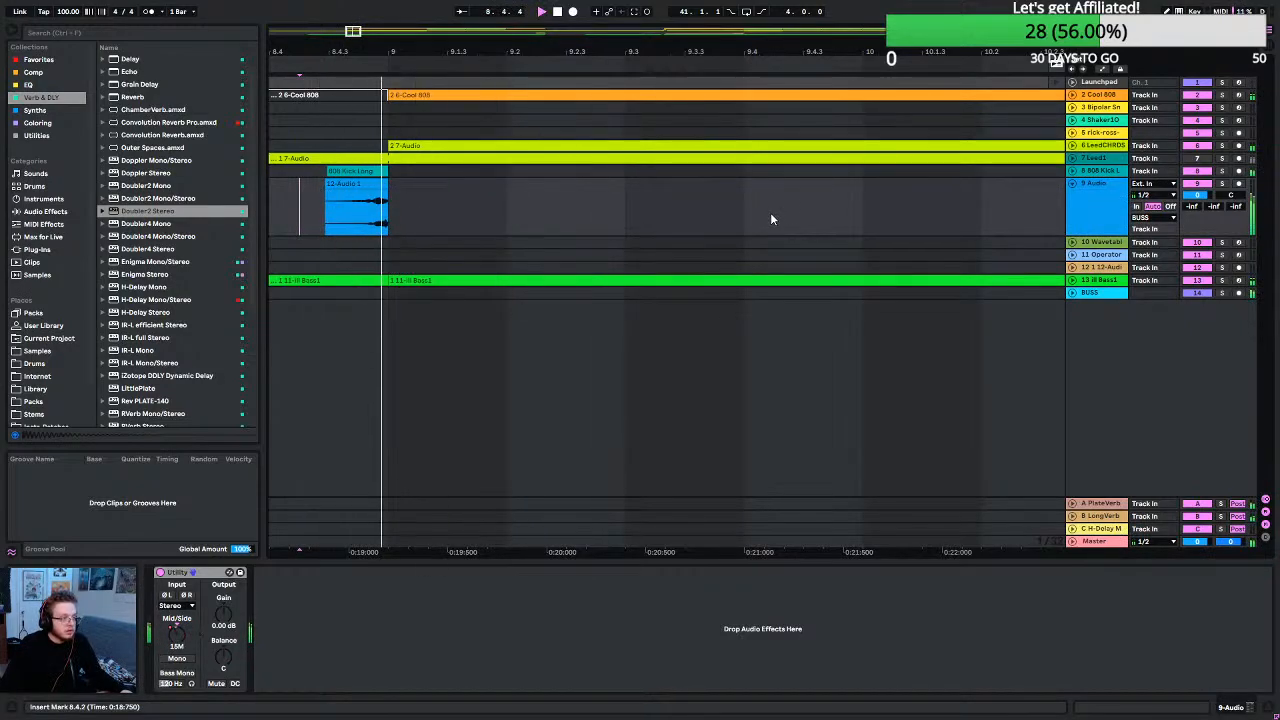
Play the transition into bar 9 from about 8.4.2 several times.
key("space")
key("space")
key("space")
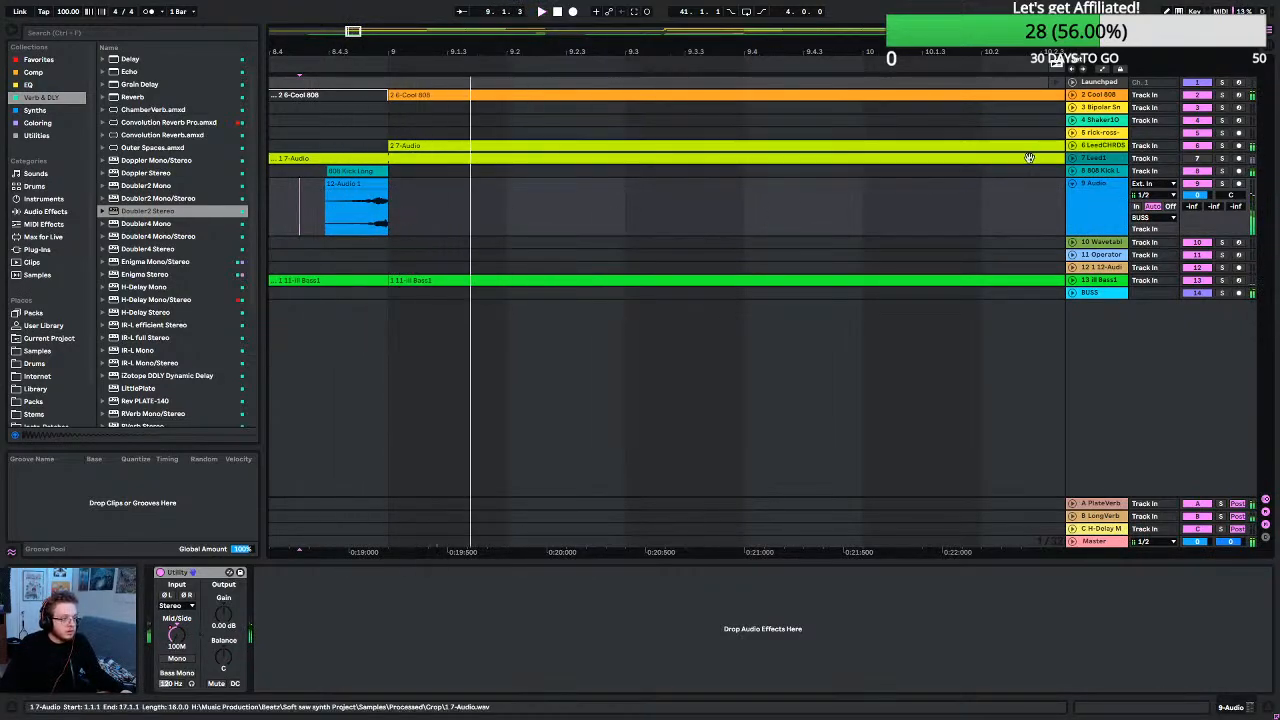
key("space")
Shift the 12-Audio-1 clip on track 9 slightly later, play it, and trim its end back to bar 9.
scroll(360, 245, "up", 5)
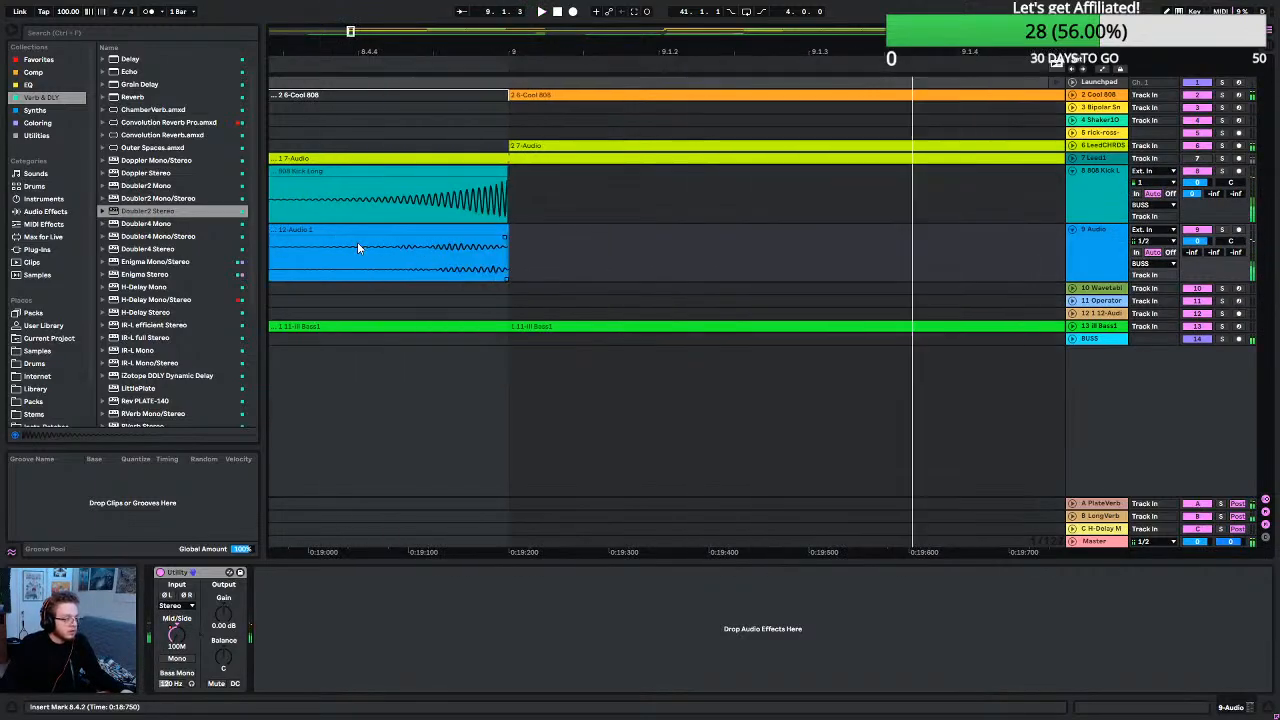
left_click_drag(411, 230, 431, 231)
key("space")
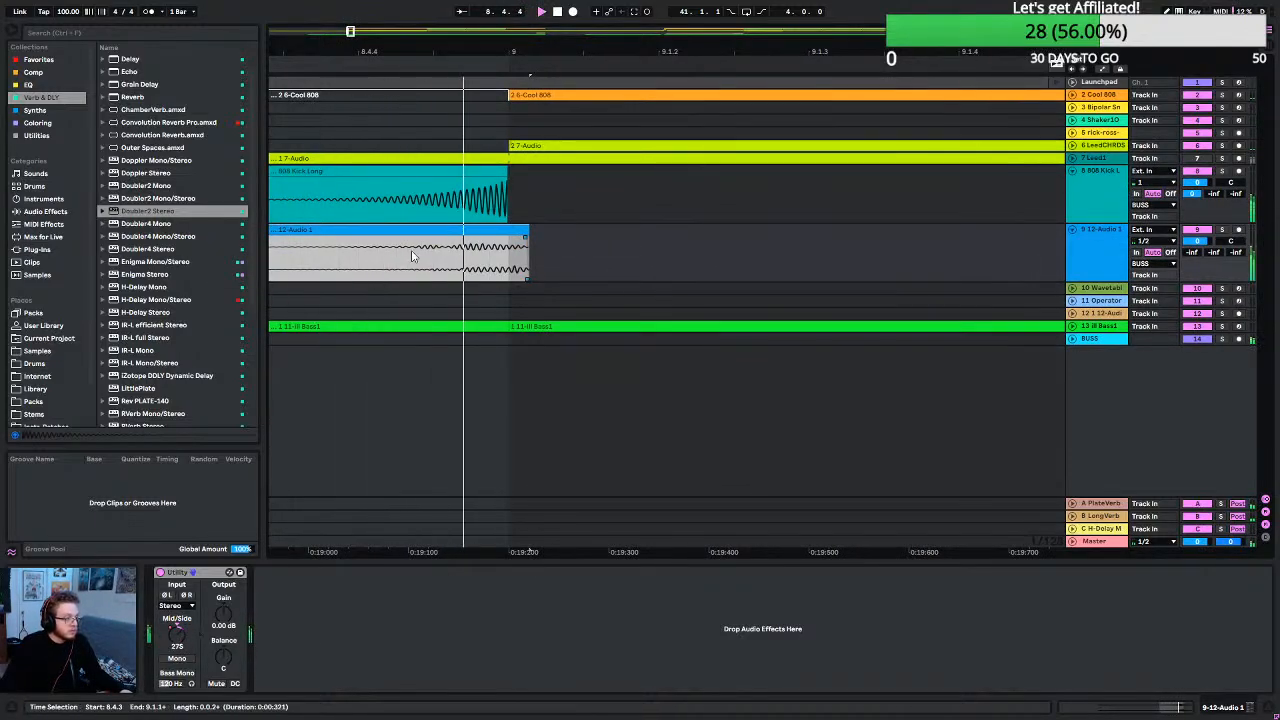
key("space")
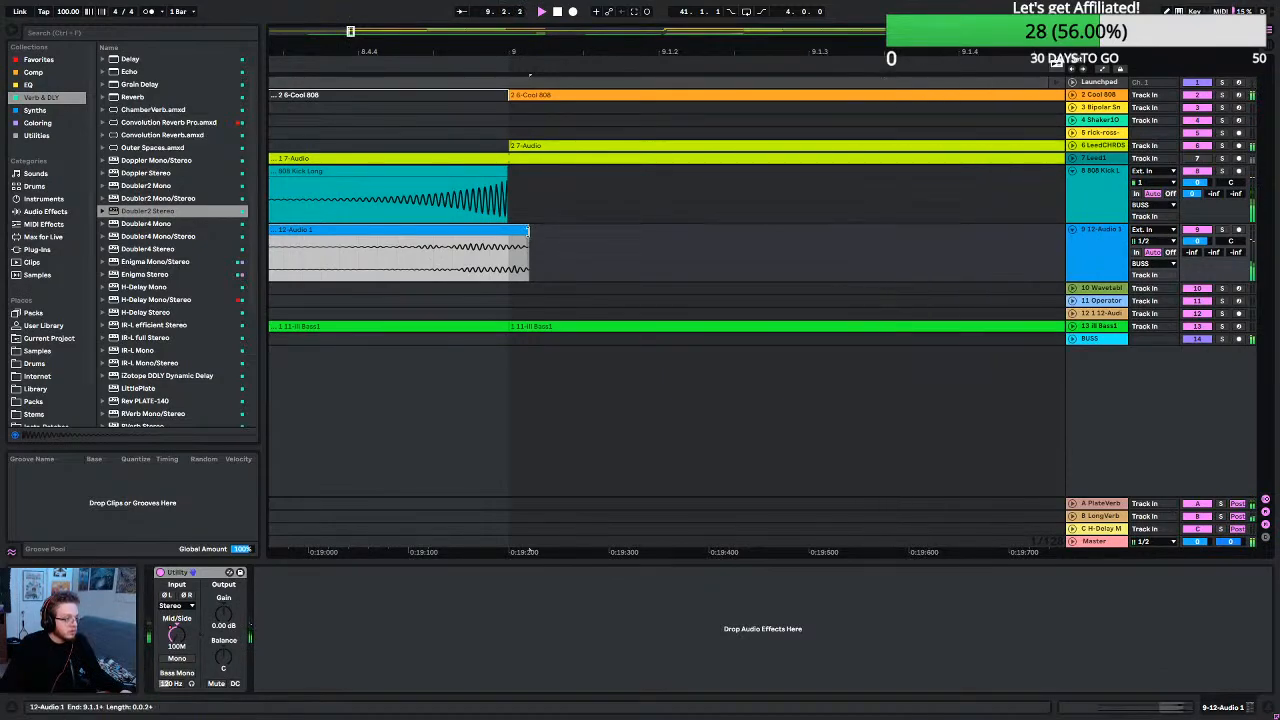
left_click_drag(528, 233, 508, 237)
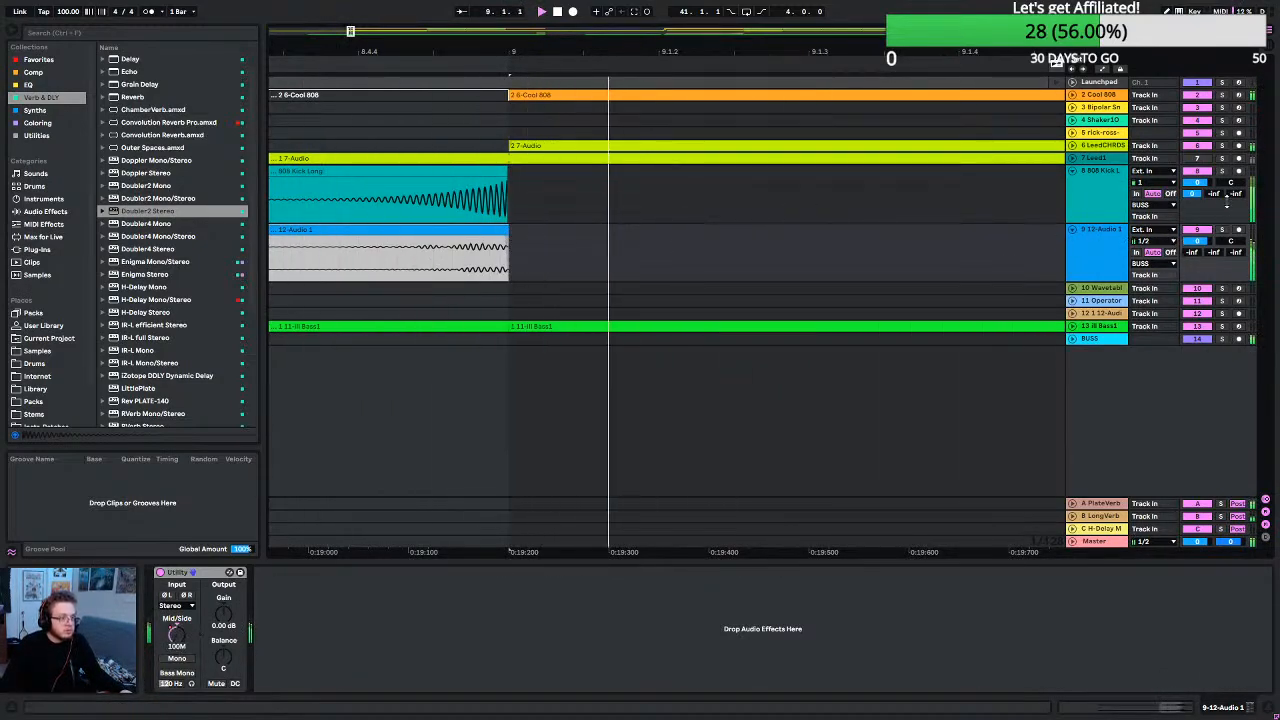
Set the 808 Kick Long track's A-PlateVerb send to 0 dB and show the send's automation.
key("ctrl+z")
key("ctrl+y")
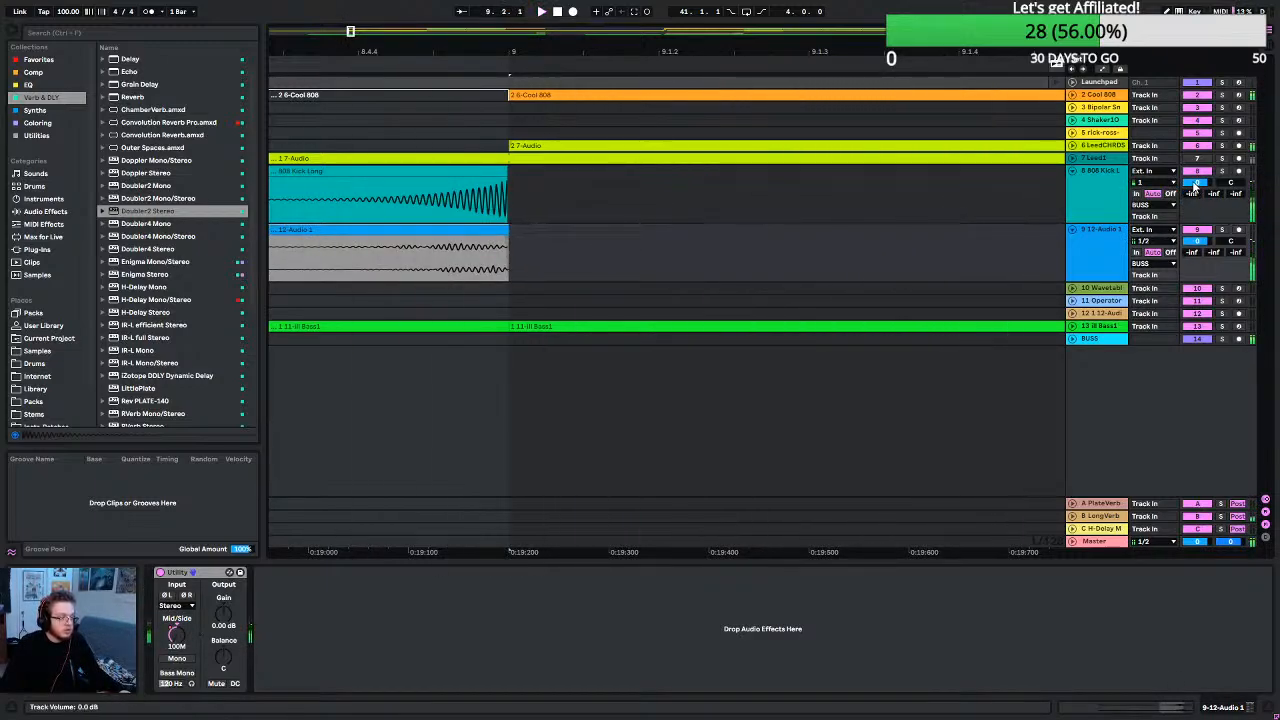
left_click_drag(1192, 193, 1192, 189)
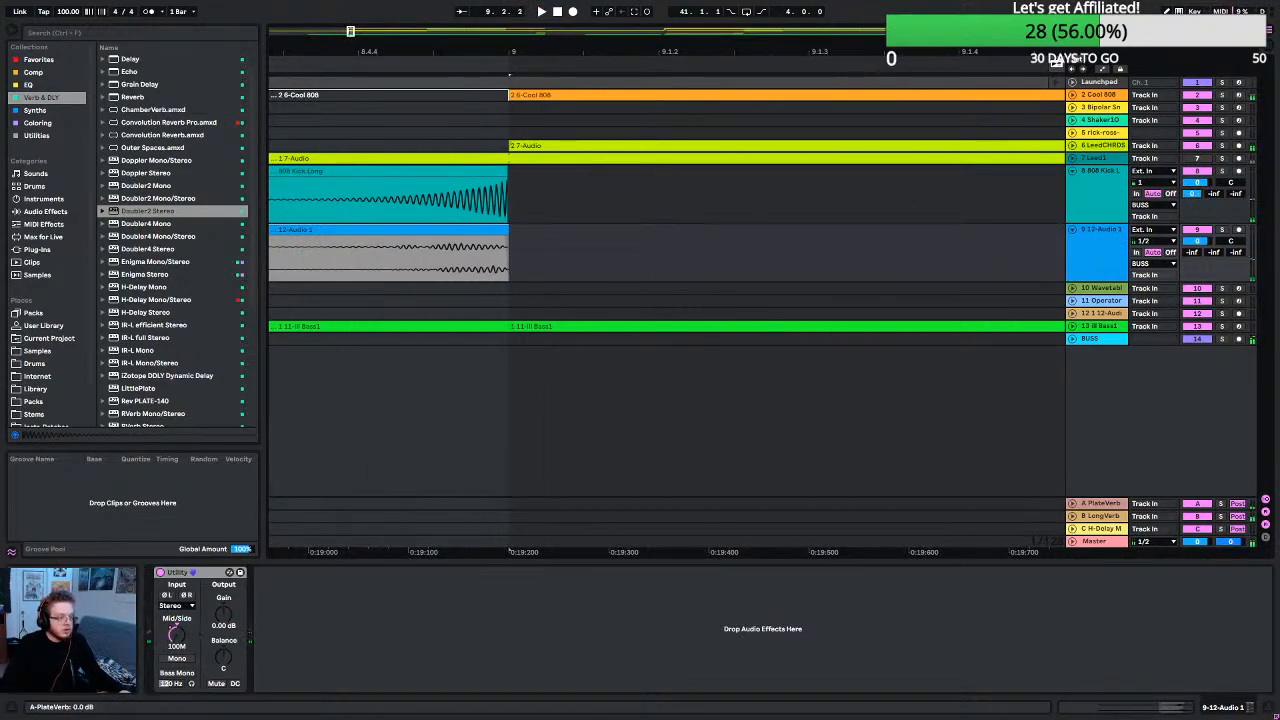
right_click(1193, 193)
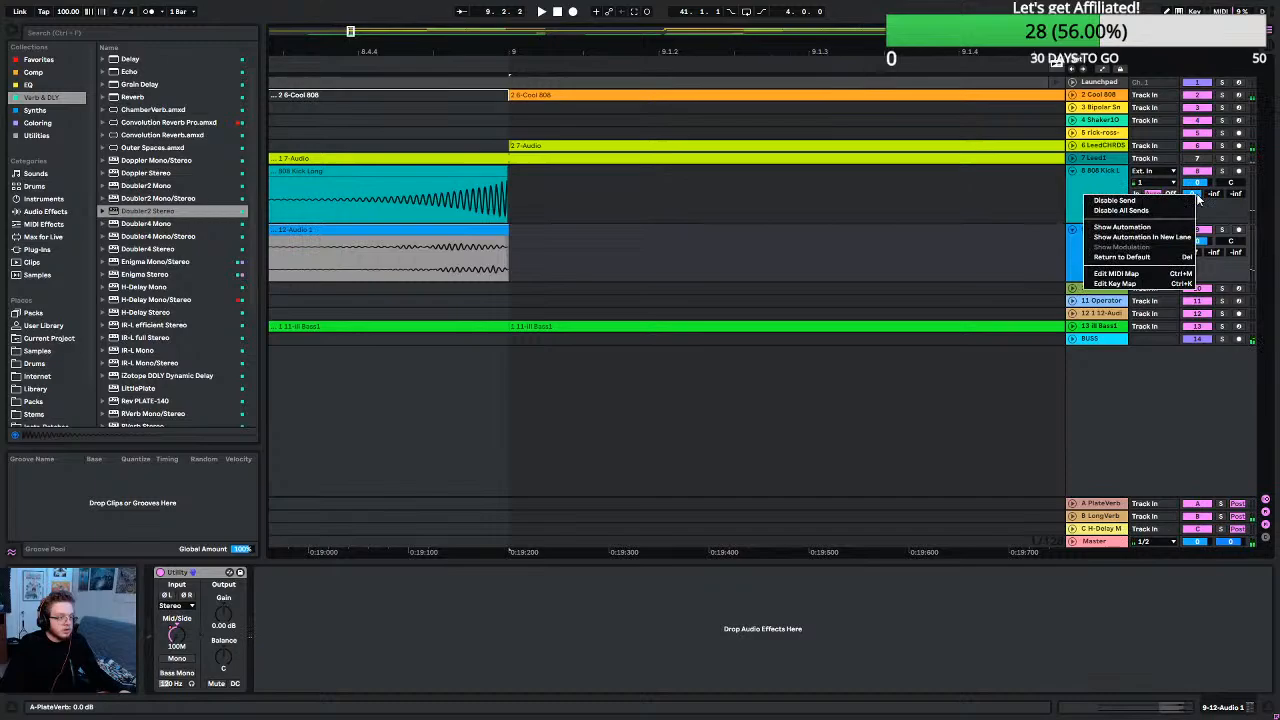
left_click(1155, 228)
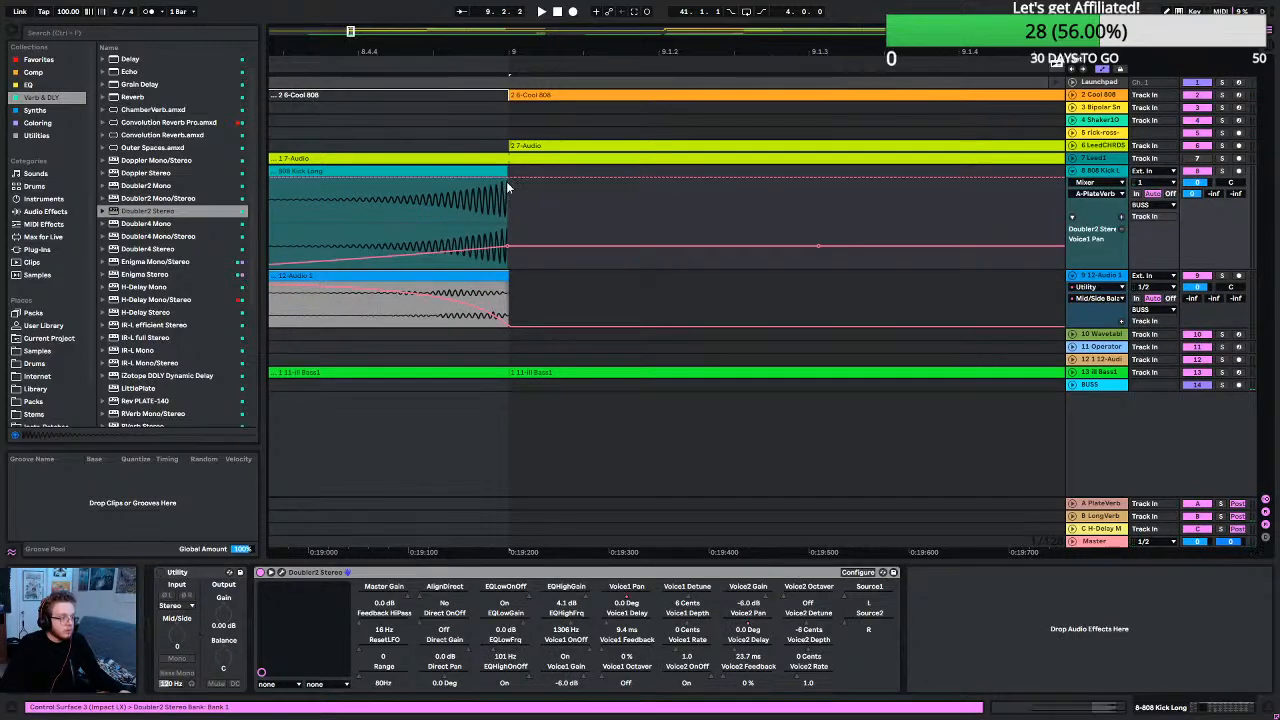
Automate the 808 Kick Long track's A-PlateVerb send to ramp from 0 dB to -inf just after bar 9, and play the transition.
key("ctrl+z")
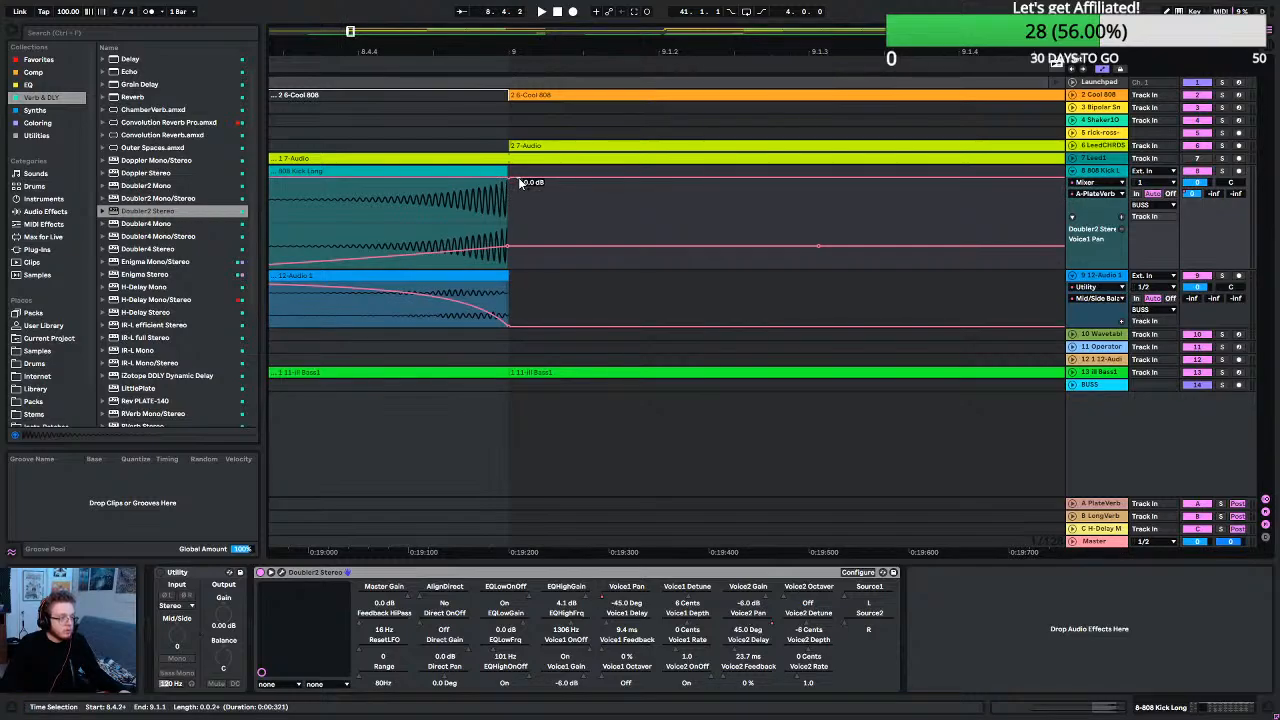
left_click_drag(523, 183, 523, 221)
key("space")
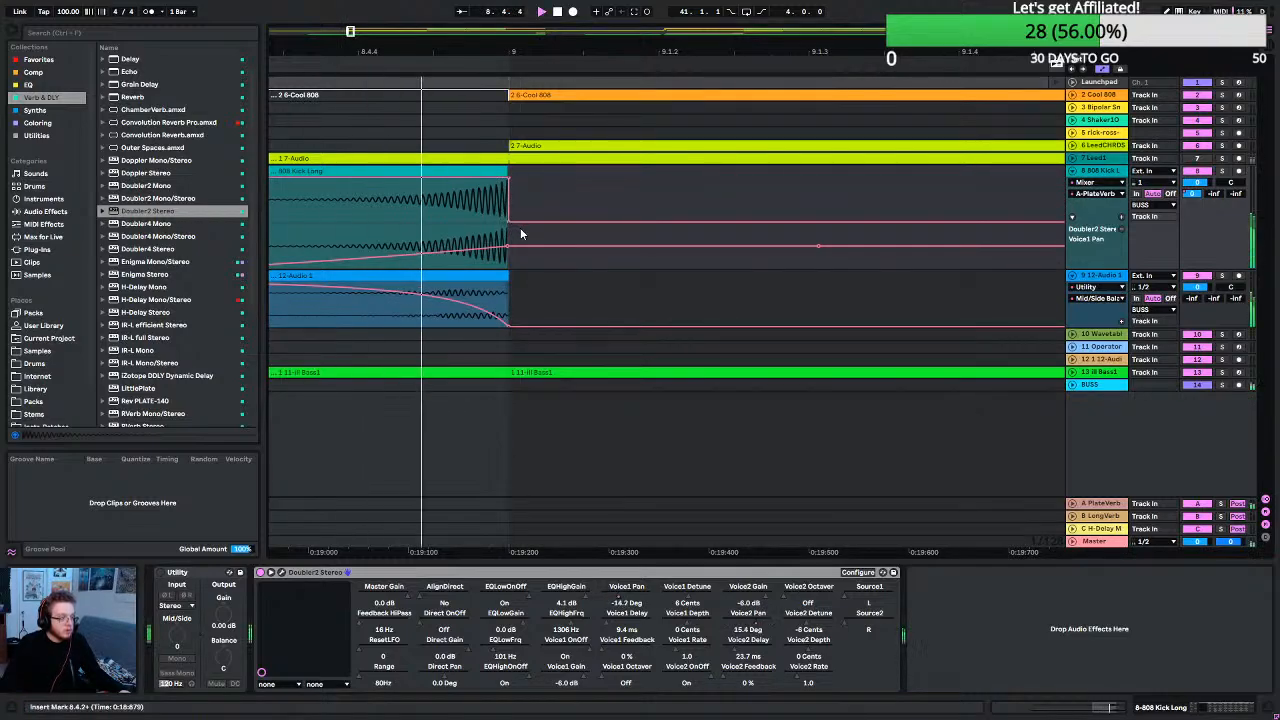
mouse_move(509, 221)
left_mouse_down()
mouse_move(546, 220)
mouse_move(525, 221)
left_mouse_up()
key("space")
key("space")
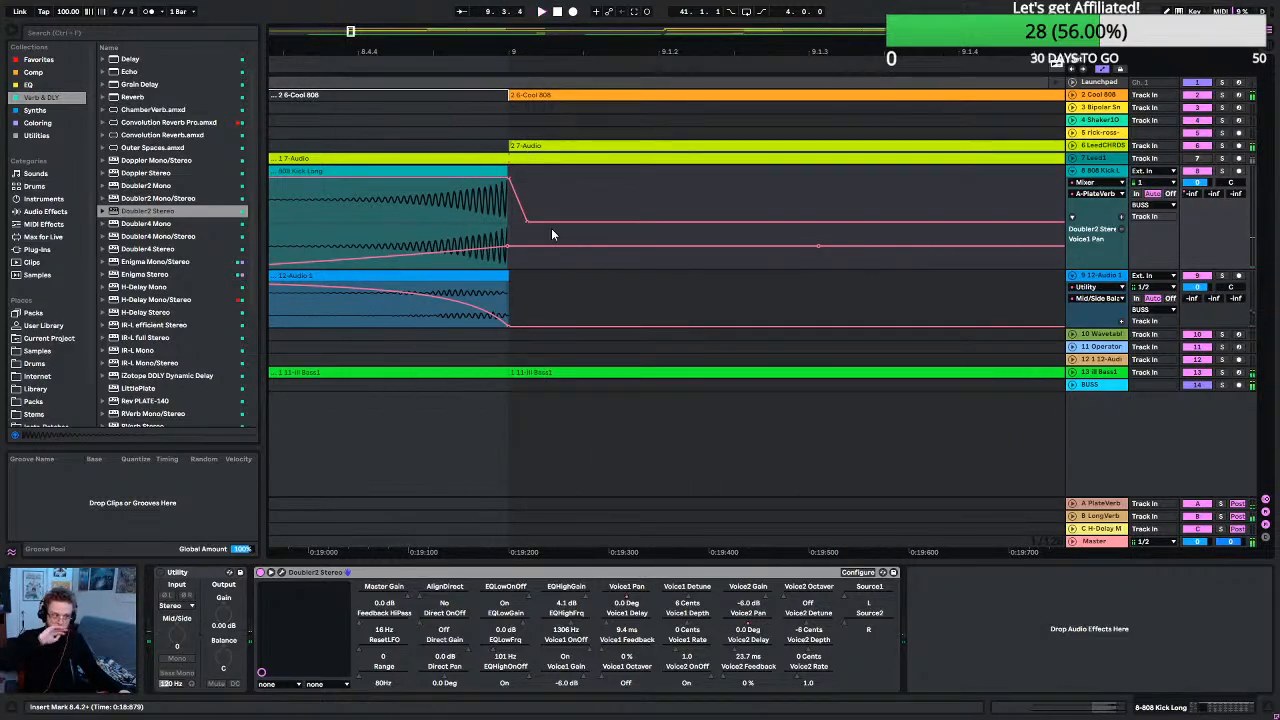
Fold the 808 Kick Long and 12-Audio 1 tracks in the whole-arrangement view.
scroll(551, 228, "down", 5)
scroll(838, 278, "right", 10)
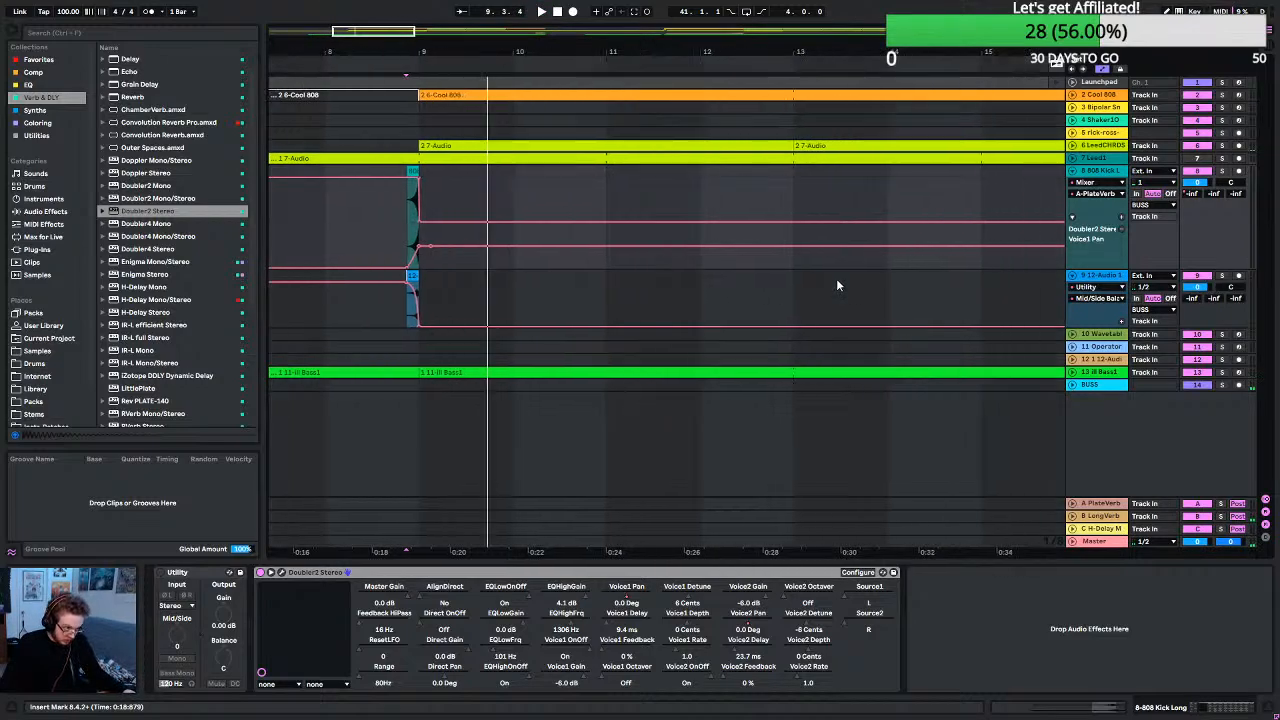
scroll(860, 283, "right", 8)
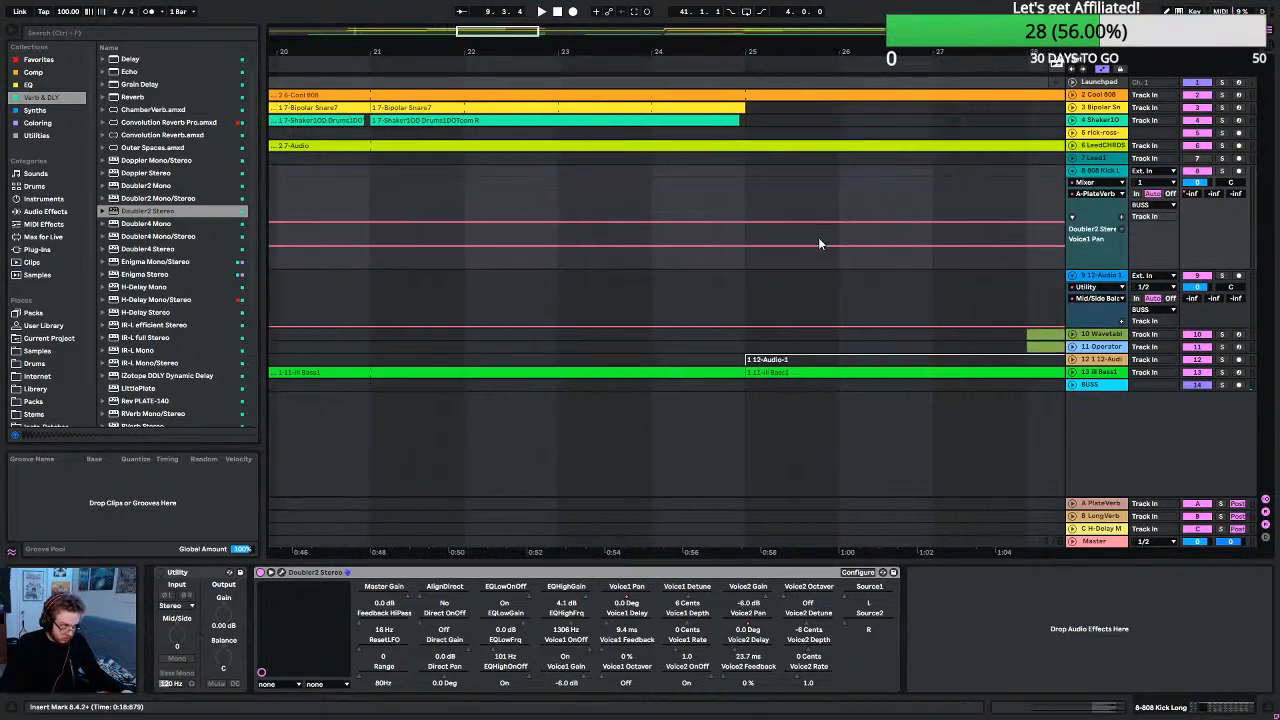
scroll(818, 236, "down", 10)
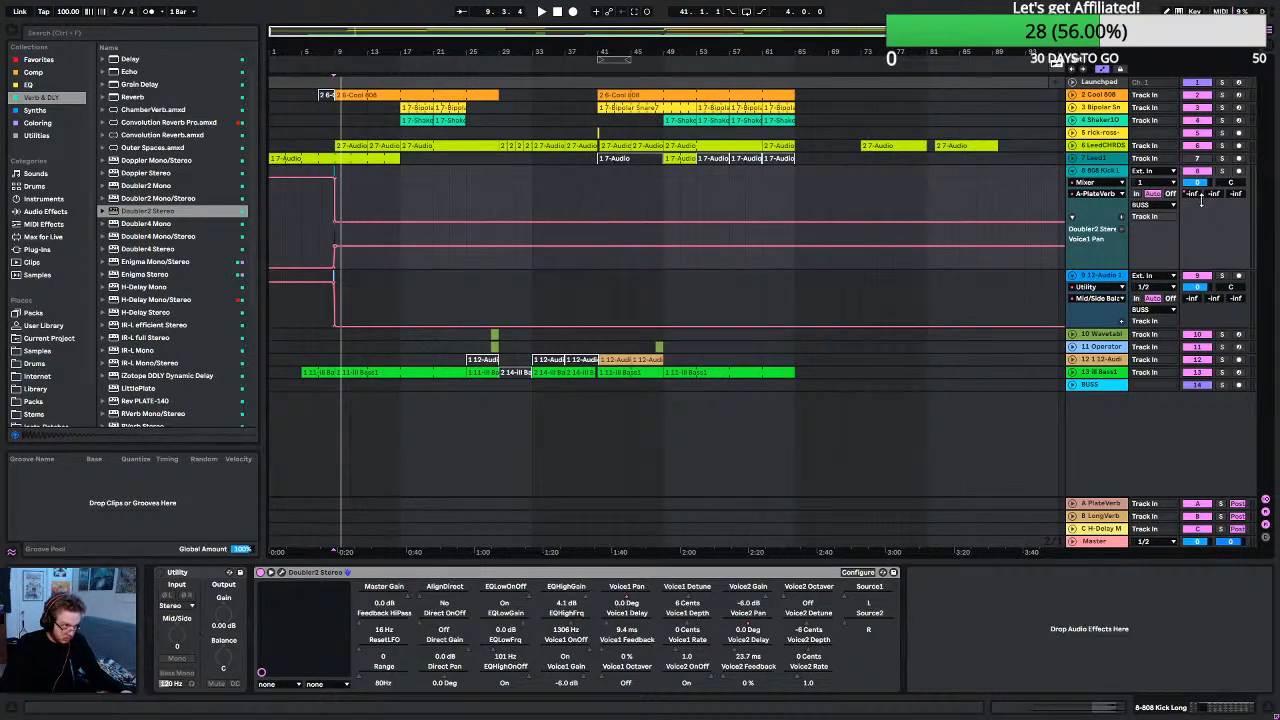
left_click(1075, 173)
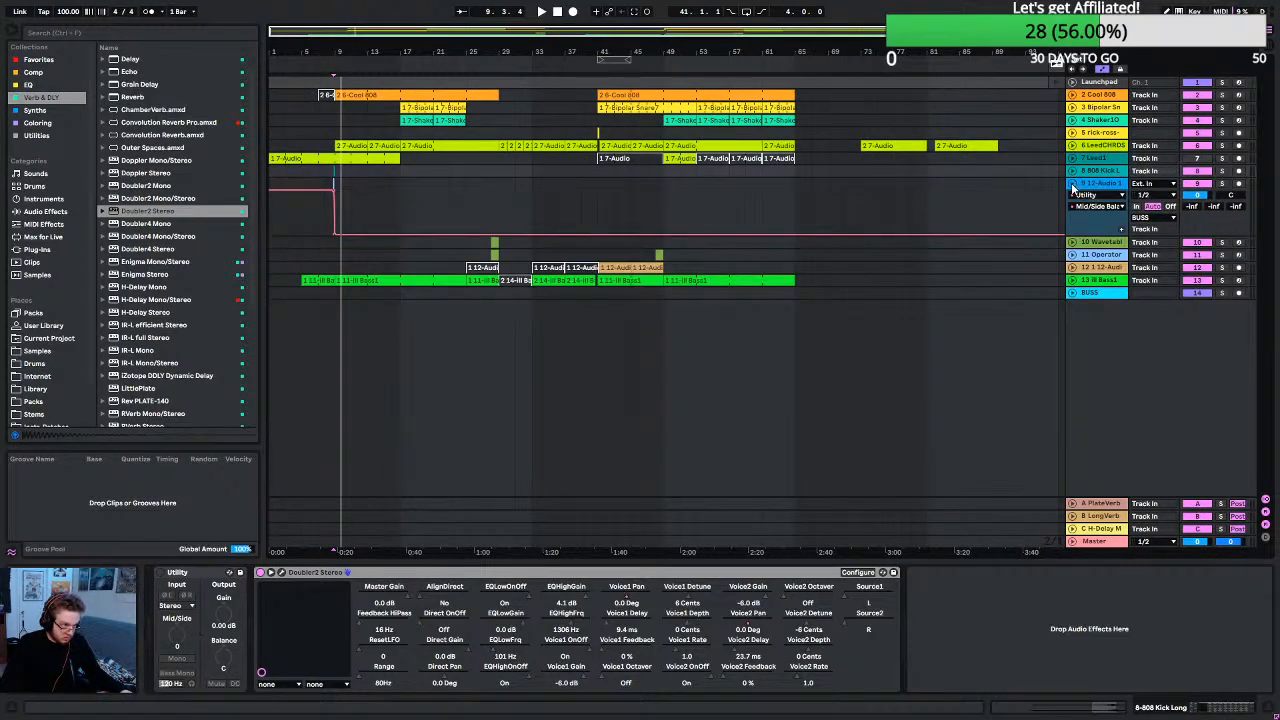
left_click(1073, 186)
Insert a new MIDI track directly below the Lead1 track.
key("plus")
key("plus")
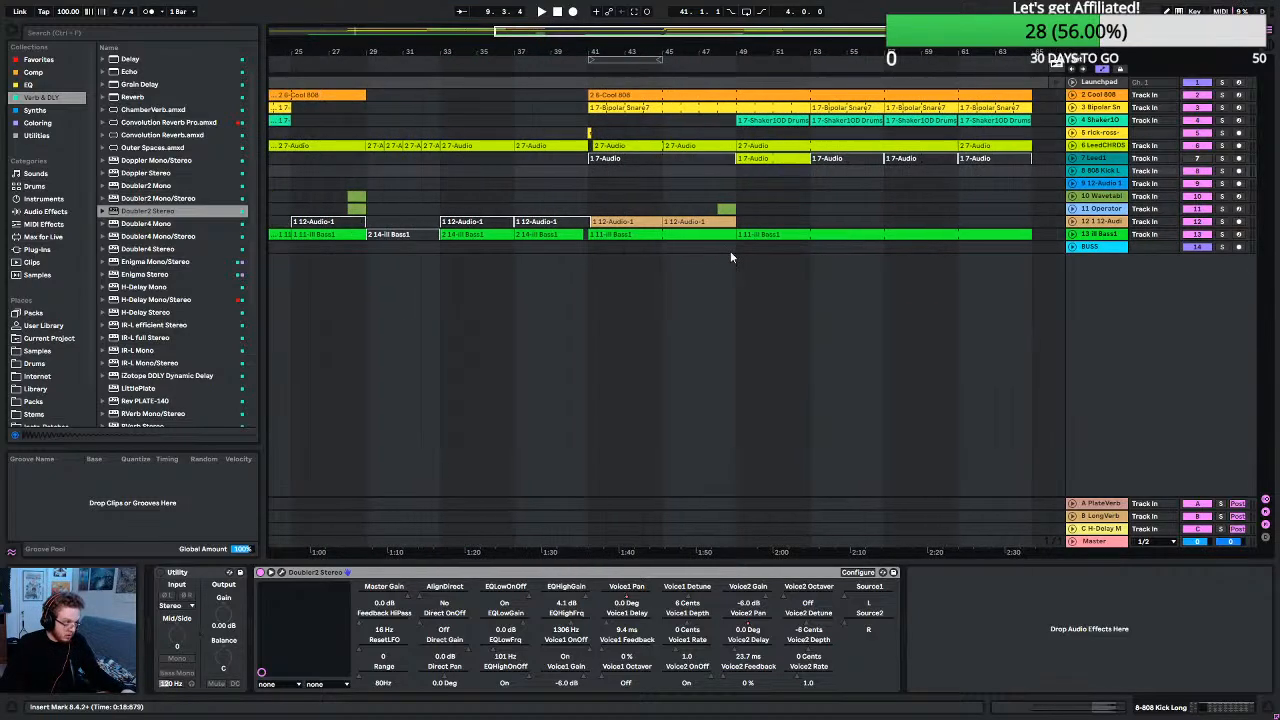
left_click_drag(731, 252, 774, 247)
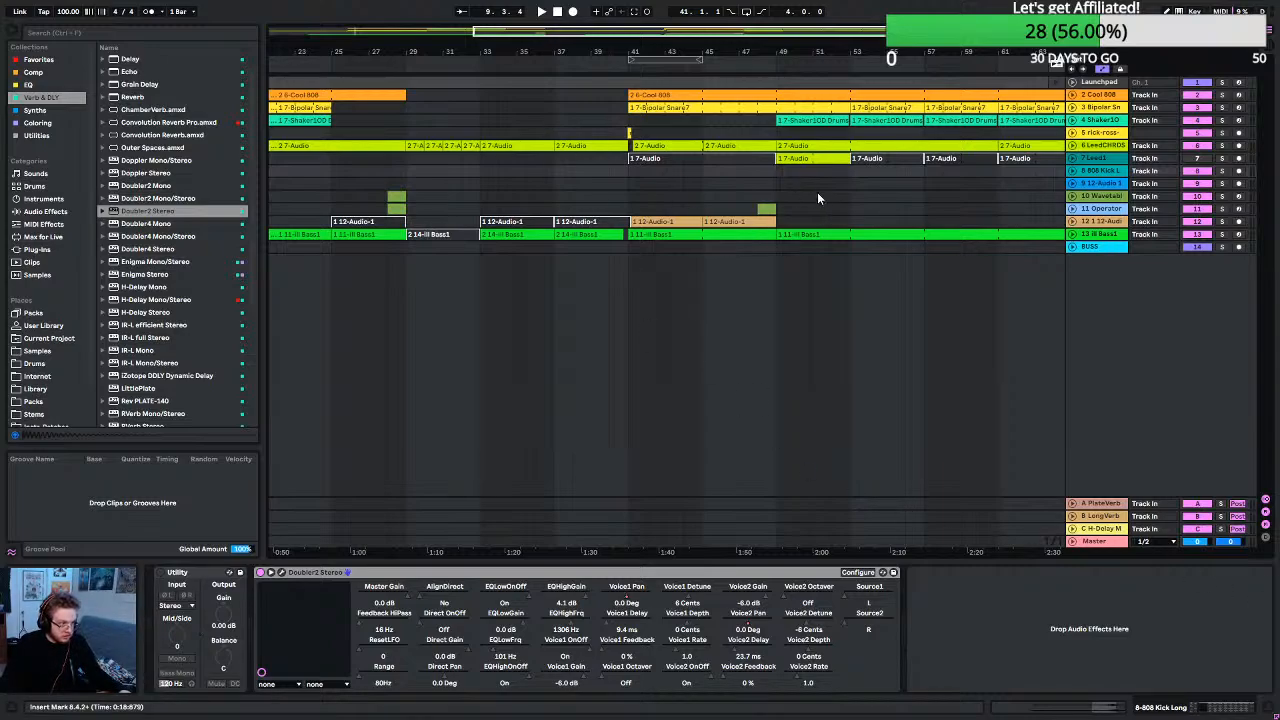
scroll(768, 190, "down", 5)
scroll(546, 174, "up", 10)
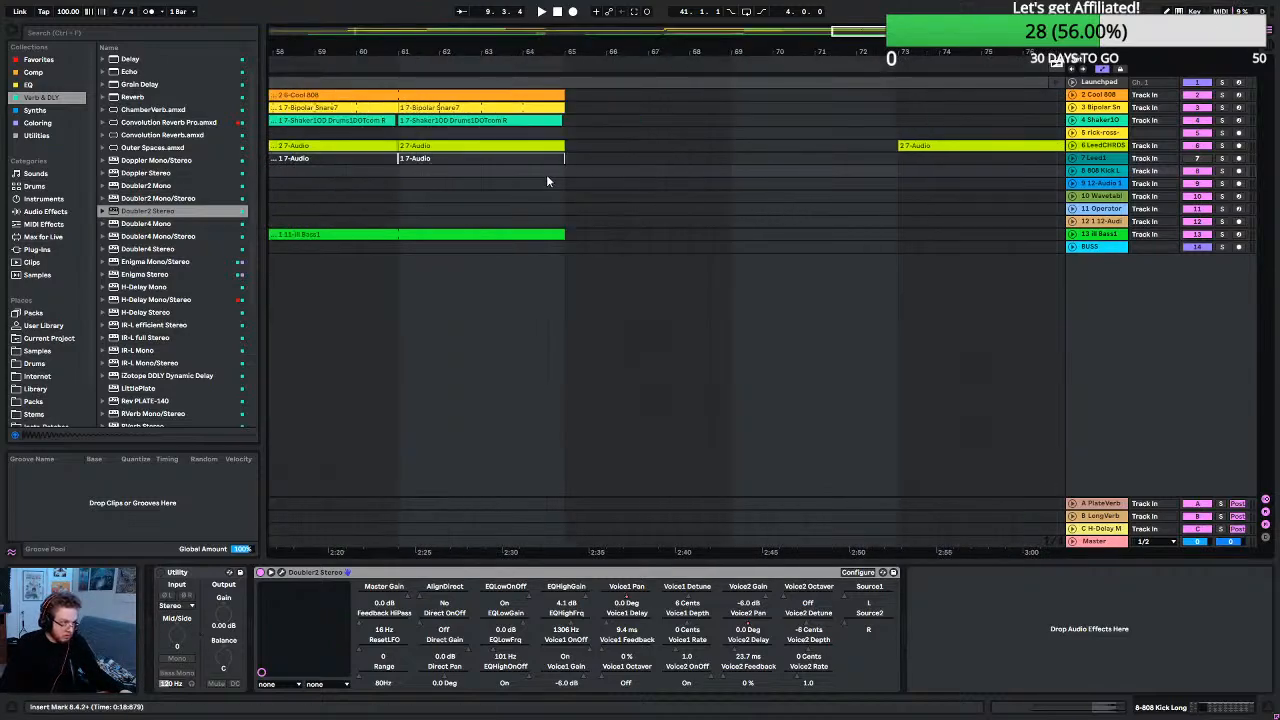
scroll(446, 225, "left", 5)
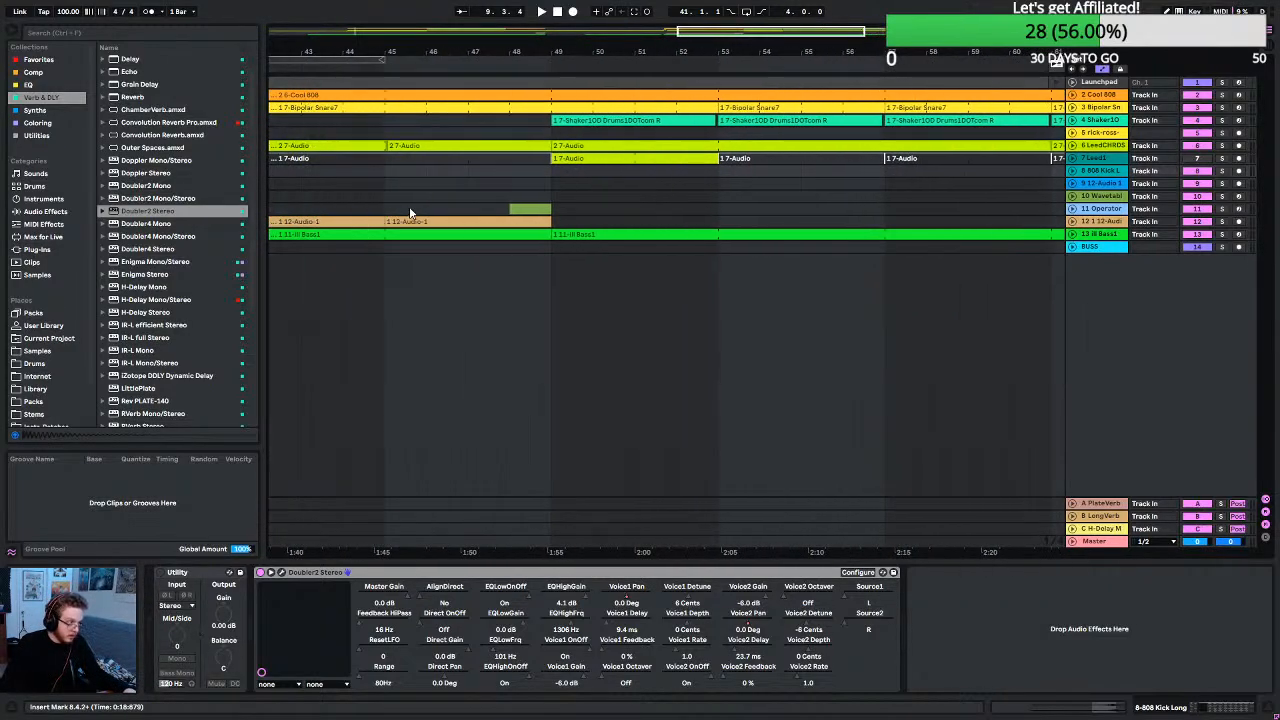
left_click(1094, 158)
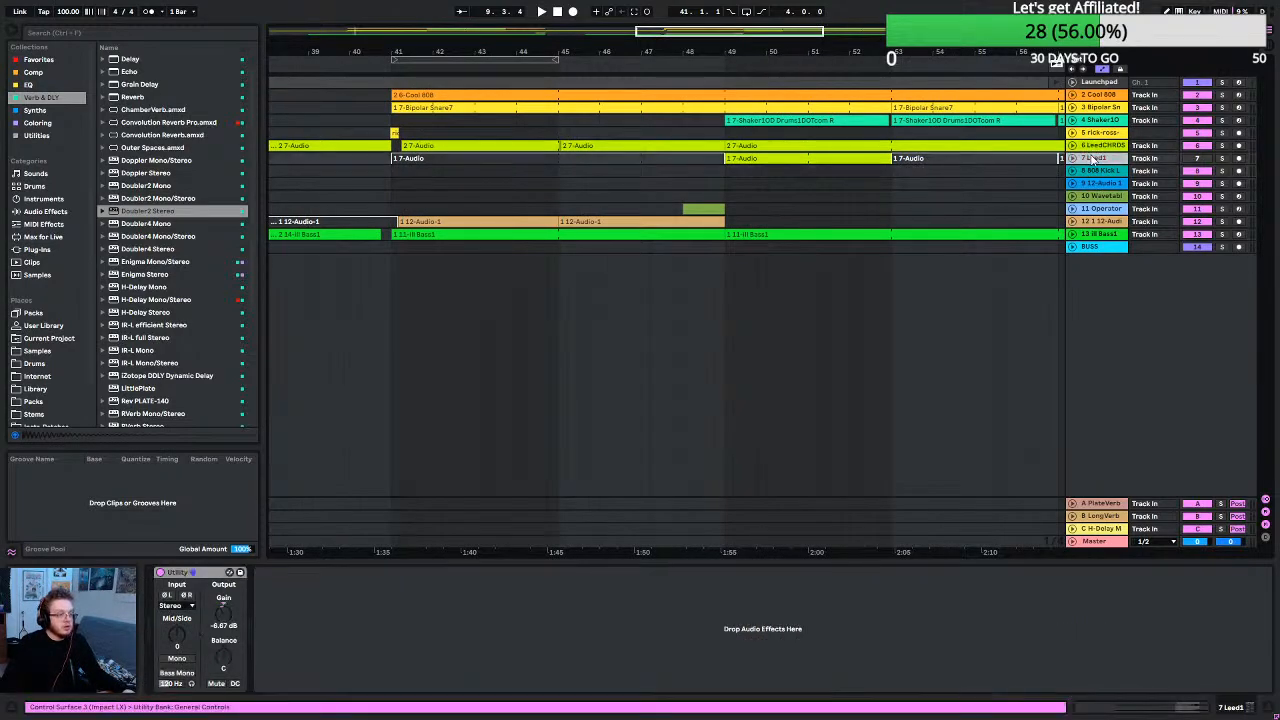
key("ctrl+shift+t")
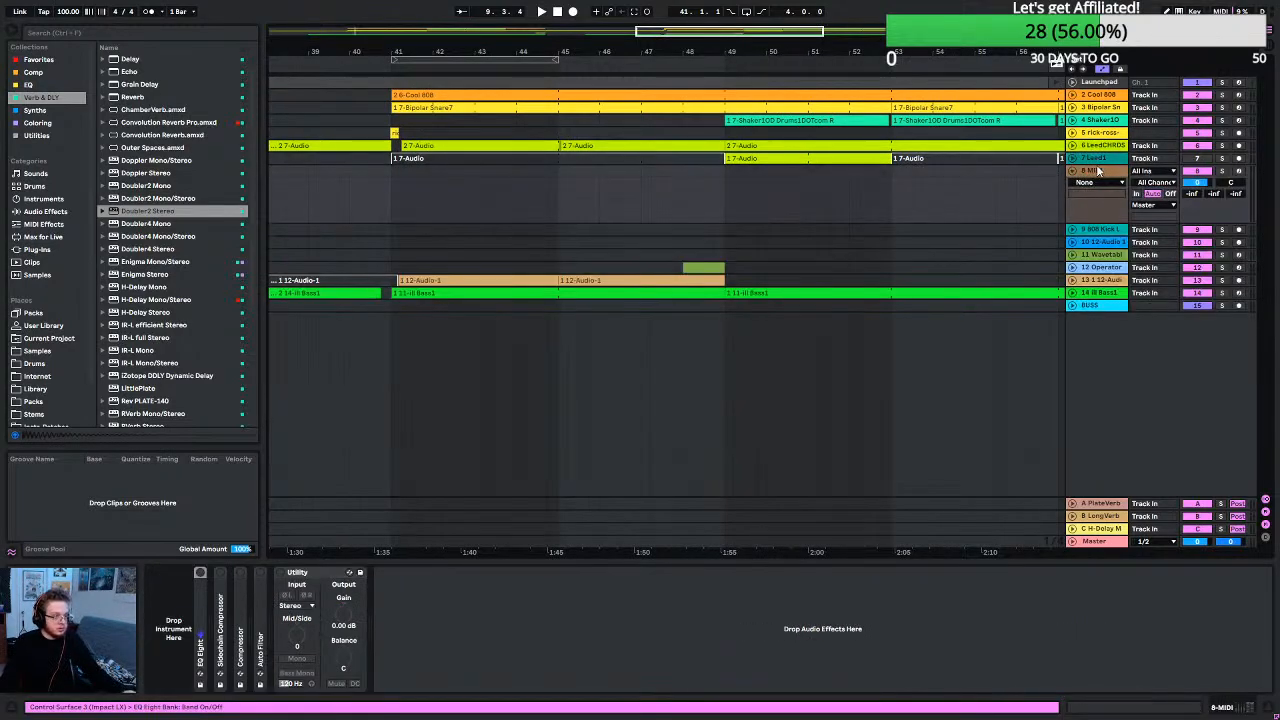
Load the Analog Lab 4 synth onto the new MIDI track and choose the Big Sub preset by searching for "sub".
left_click(47, 111)
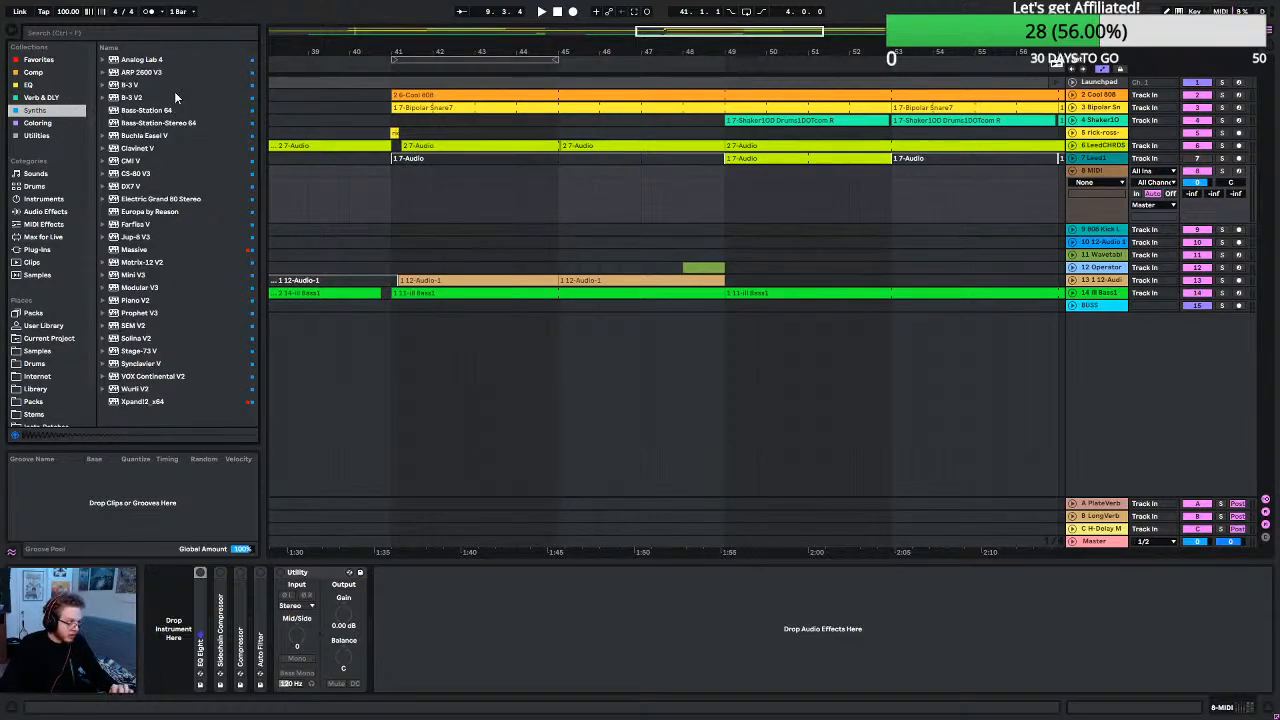
left_click(124, 62)
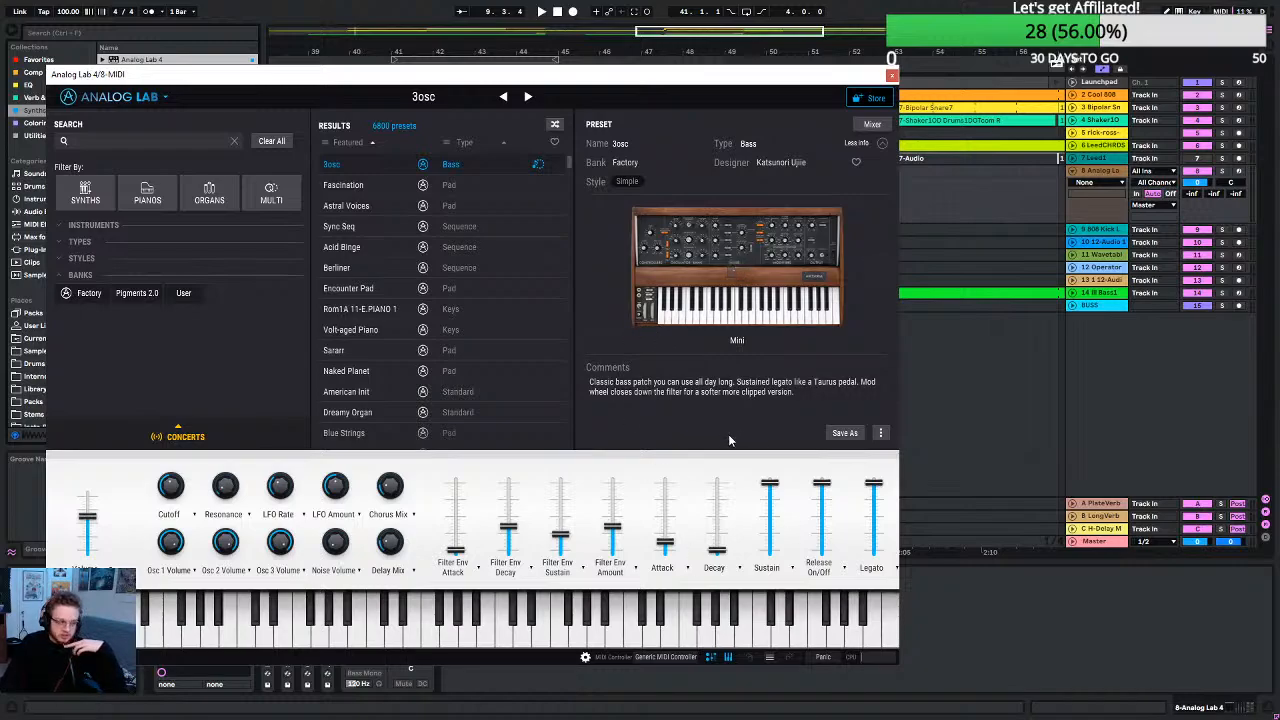
mouse_move(818, 538)
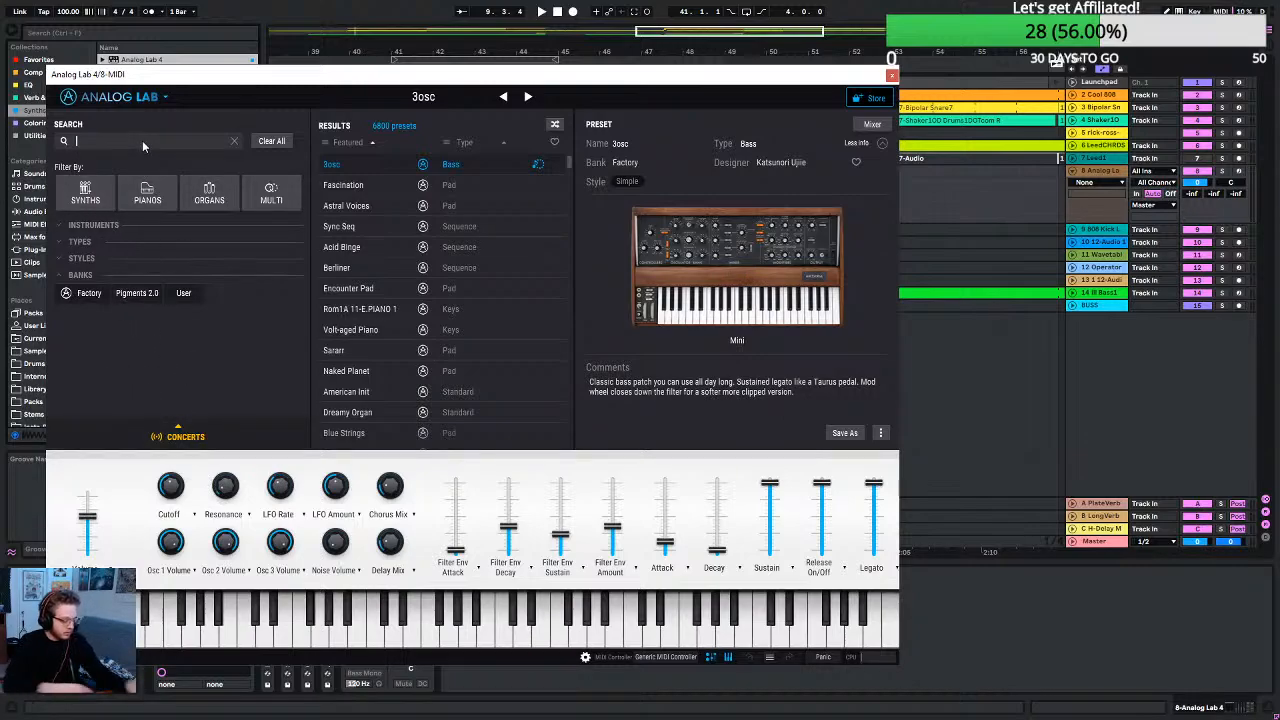
type("sub")
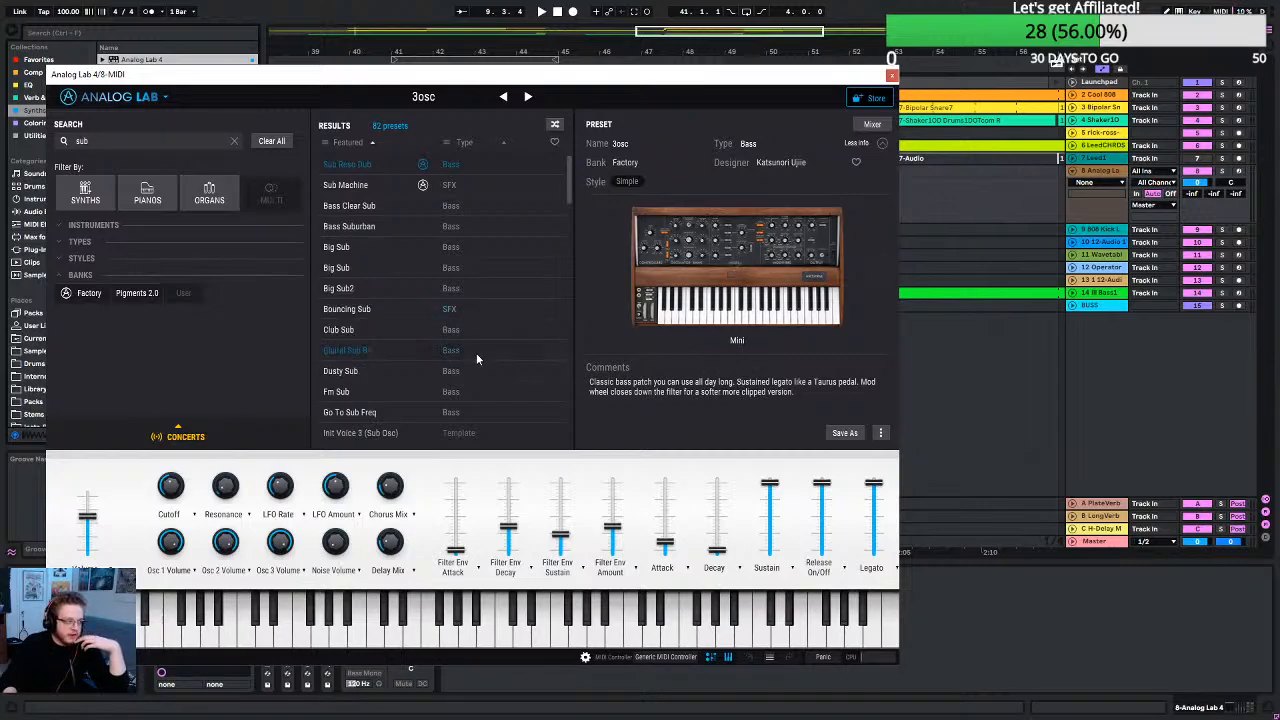
left_click(340, 267)
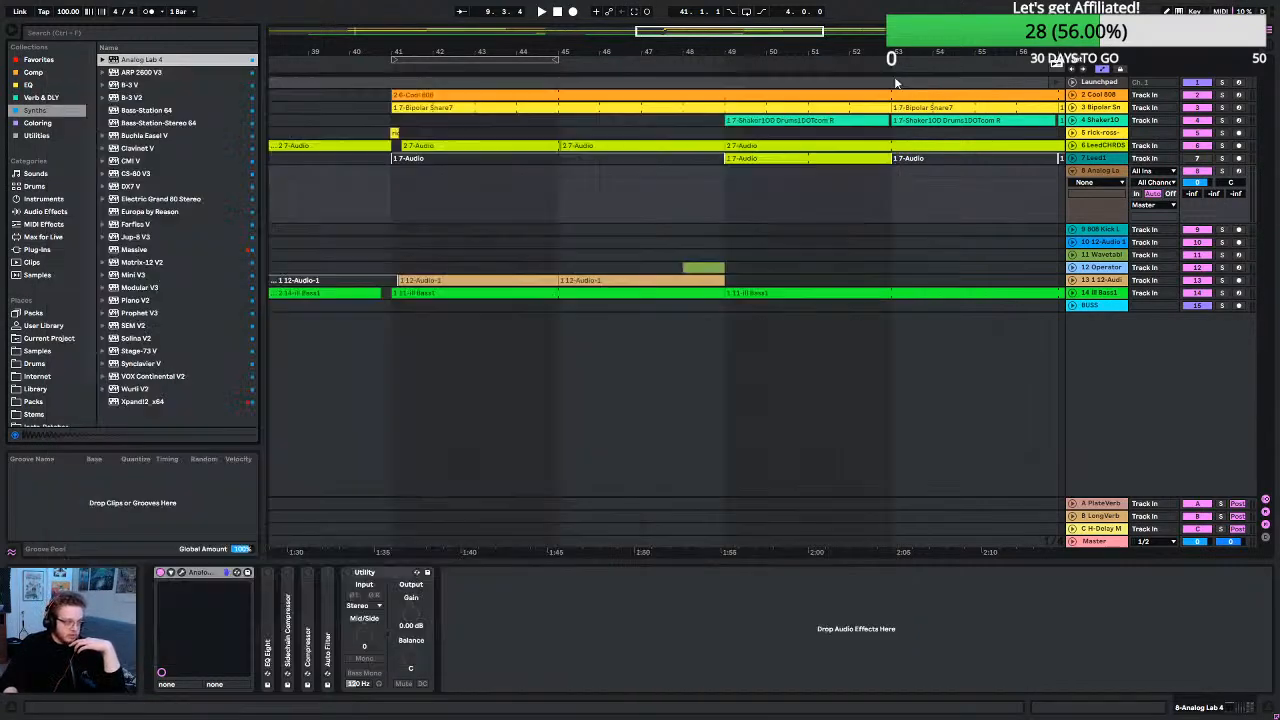
left_click(892, 76)
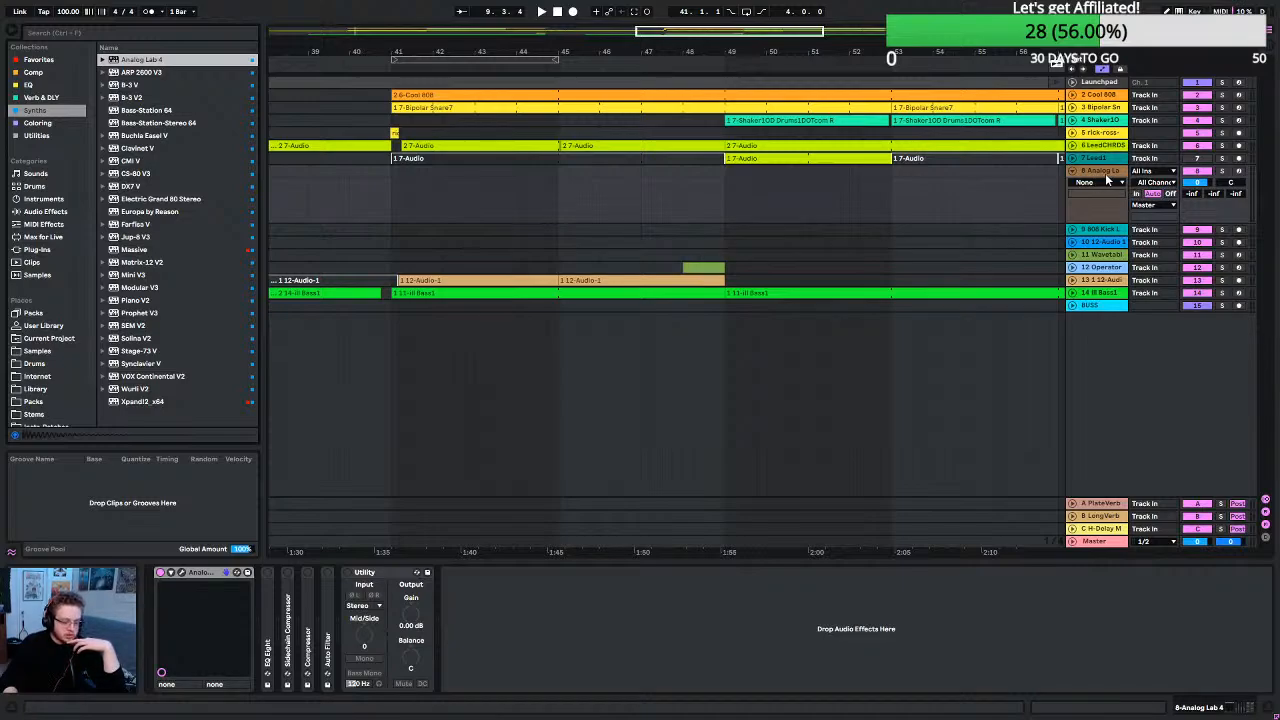
Arm the Analog Lab 4 track and loop bars 33 to 41 during playback for playing in a sub part.
left_click(1239, 172)
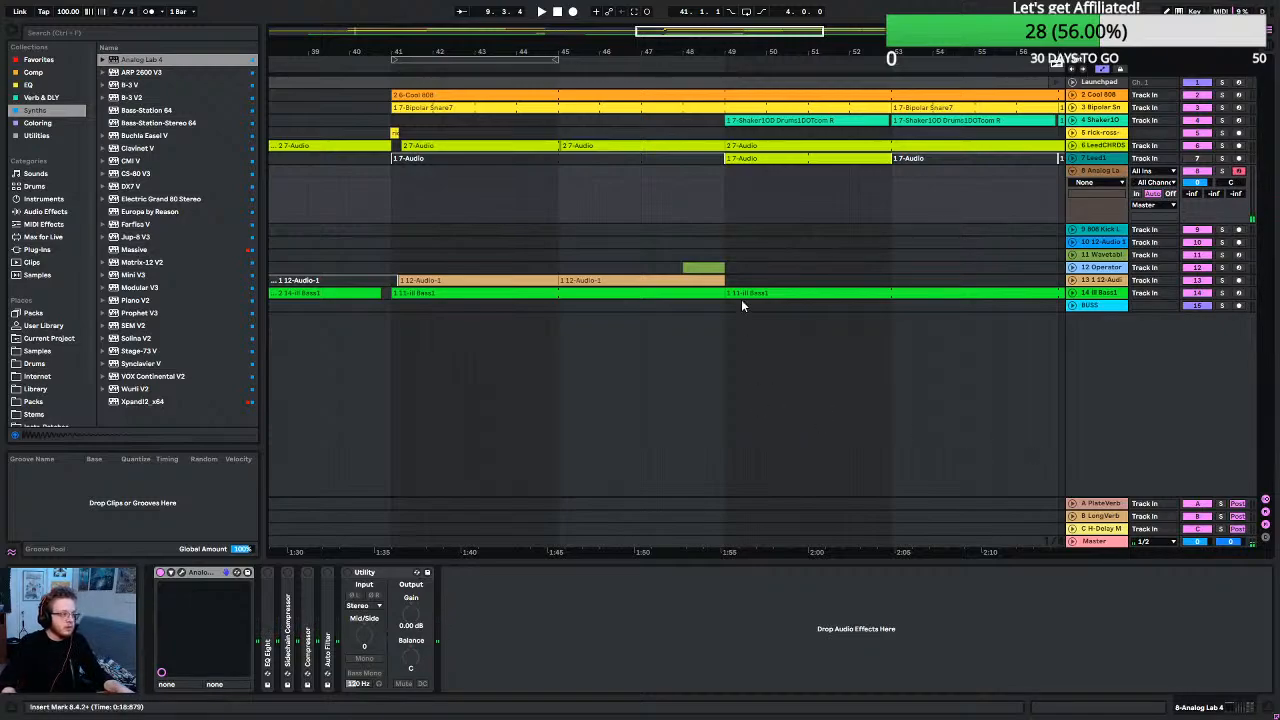
scroll(741, 305, "down", 5)
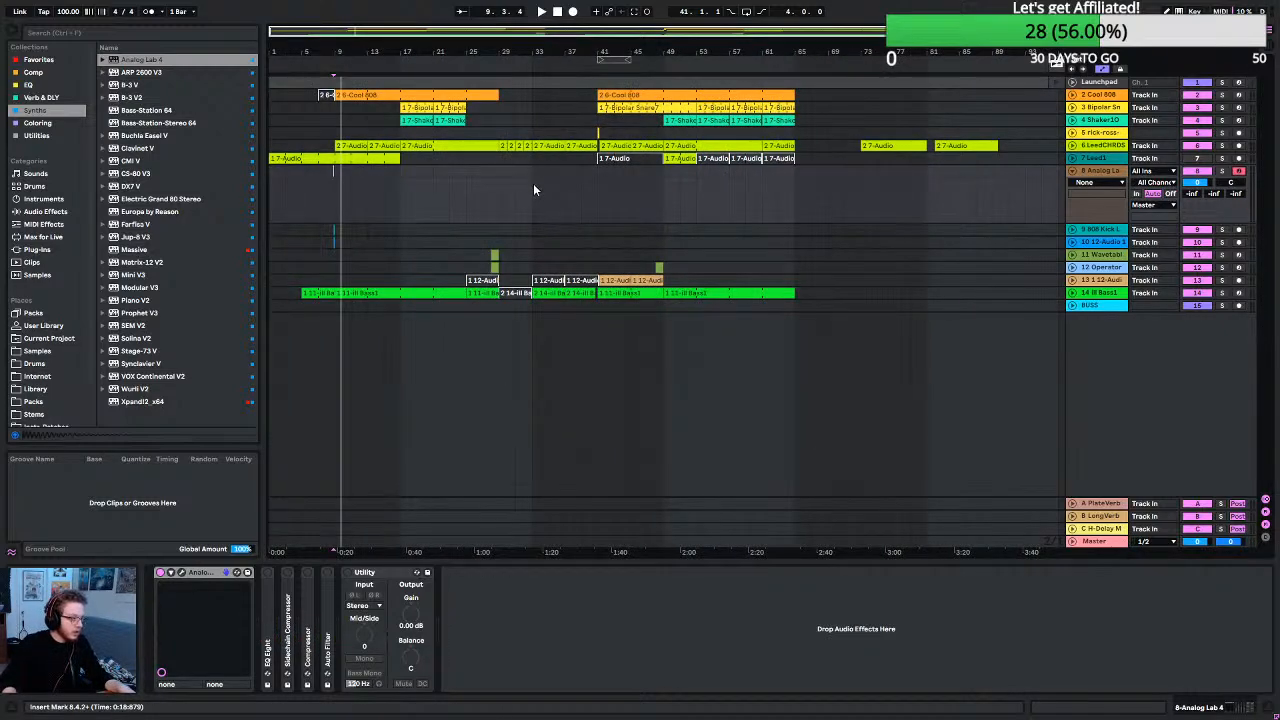
left_click_drag(533, 188, 572, 195)
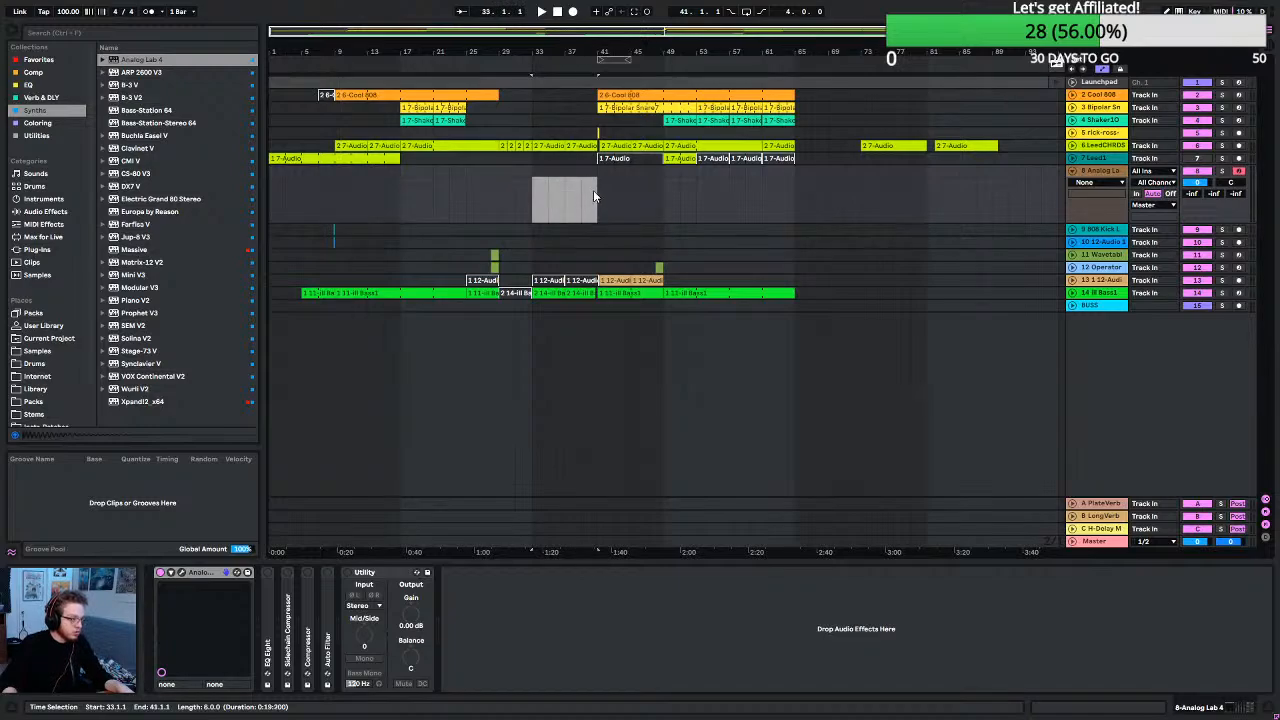
key("ctrl+l")
key("space")
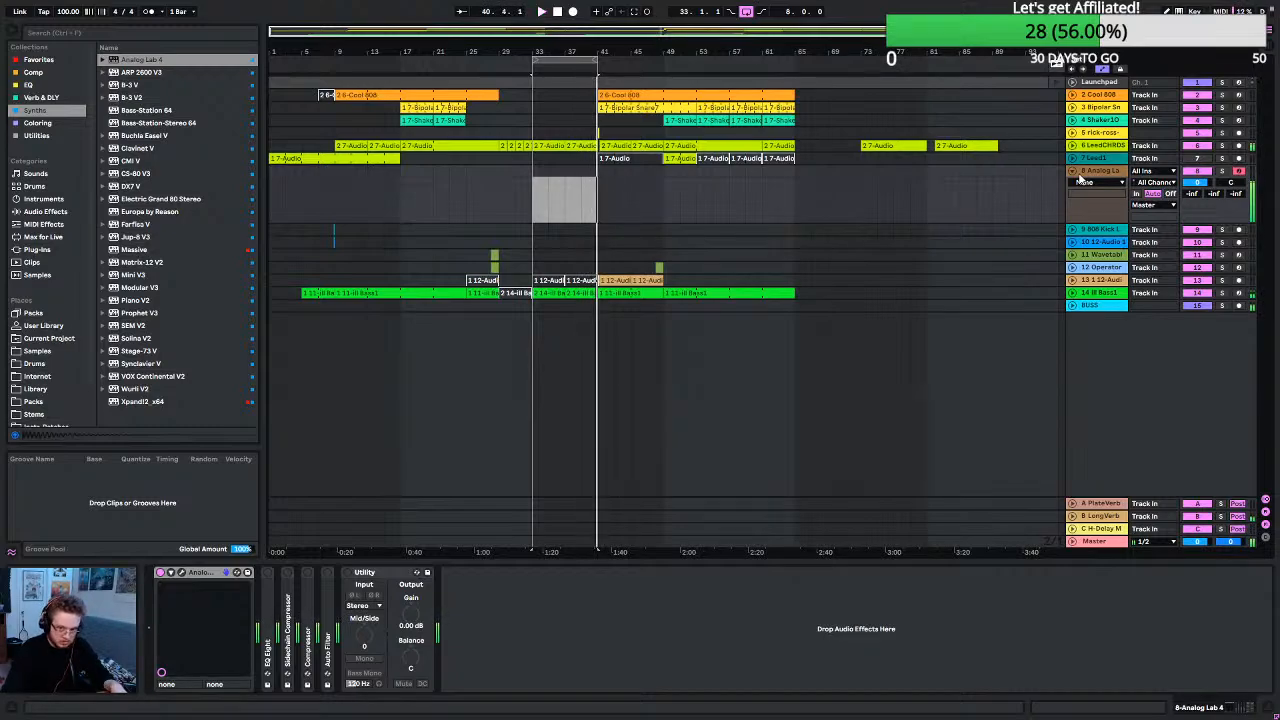
Capture the played sub notes as a MIDI clip, extend its start back to bar 33, and open its notes.
left_click(633, 12)
key("z")
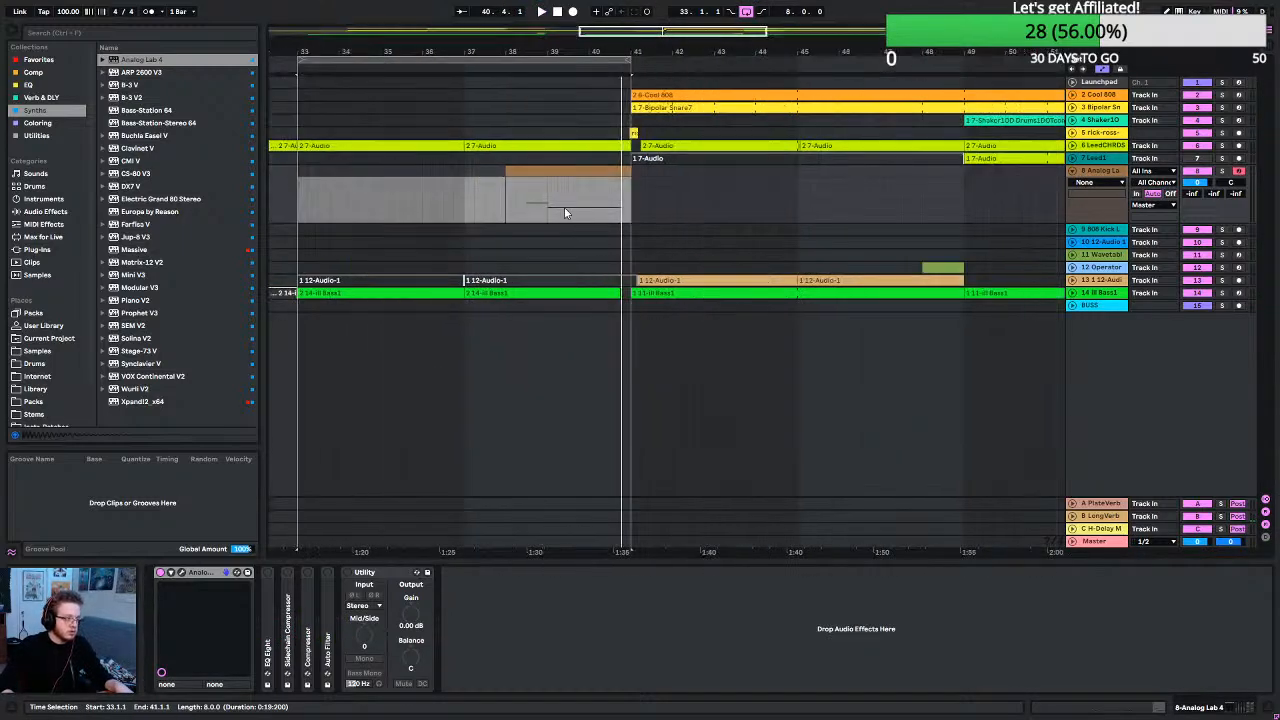
left_click_drag(506, 180, 298, 172)
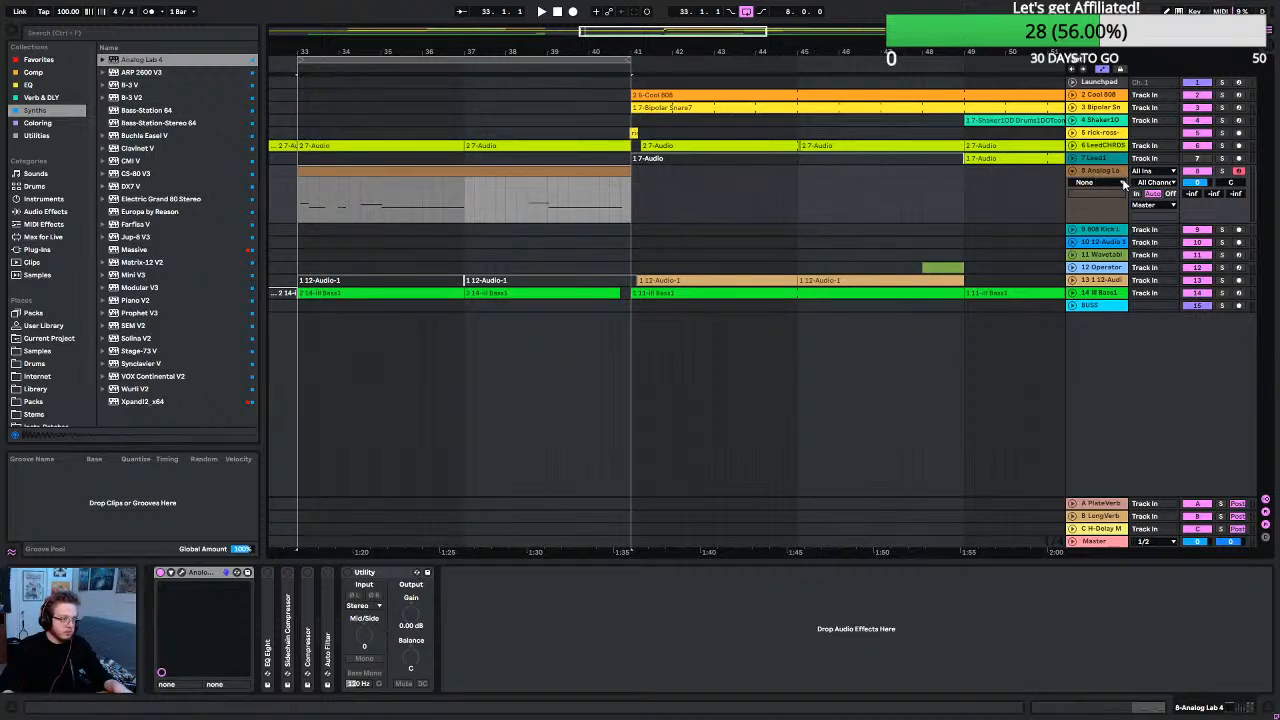
key("shift+Tab")
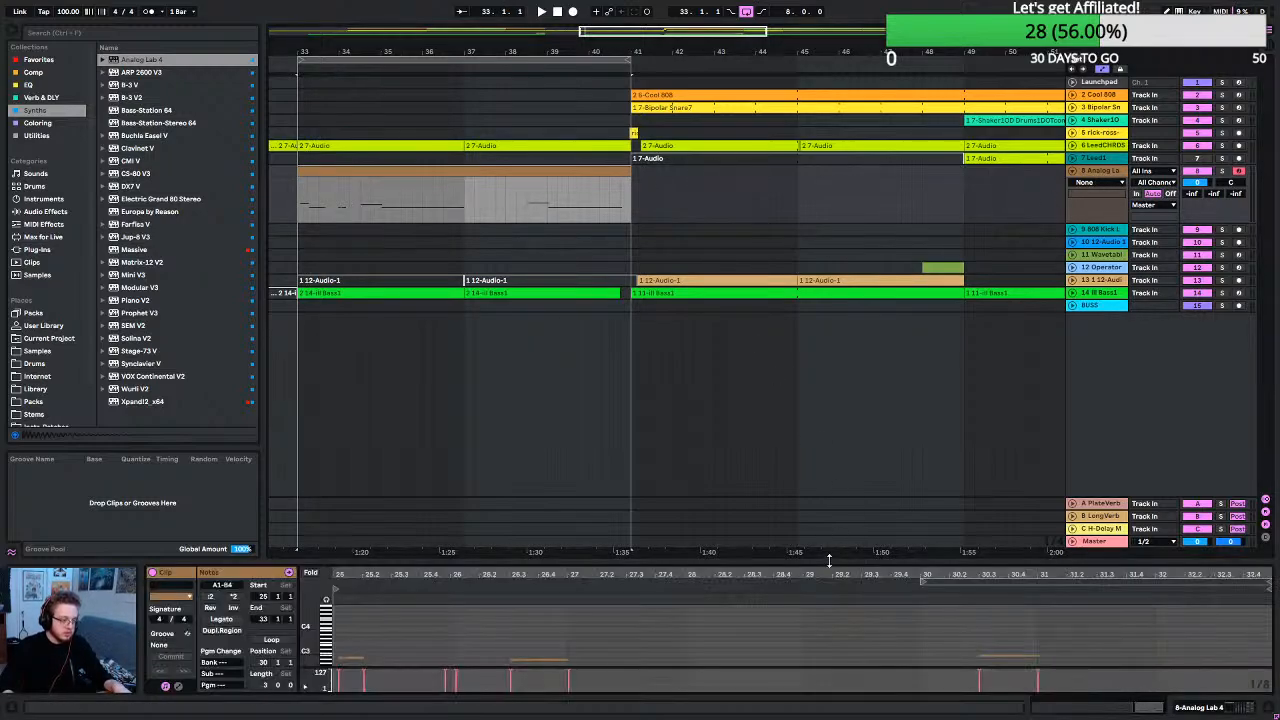
Delete the stray short notes before the first sustained sub note in the Analog Lab 4 clip and play the loop.
scroll(429, 648, "up", 2)
scroll(463, 641, "down", 3)
left_click_drag(468, 655, 343, 617)
key("Delete")
key("space")
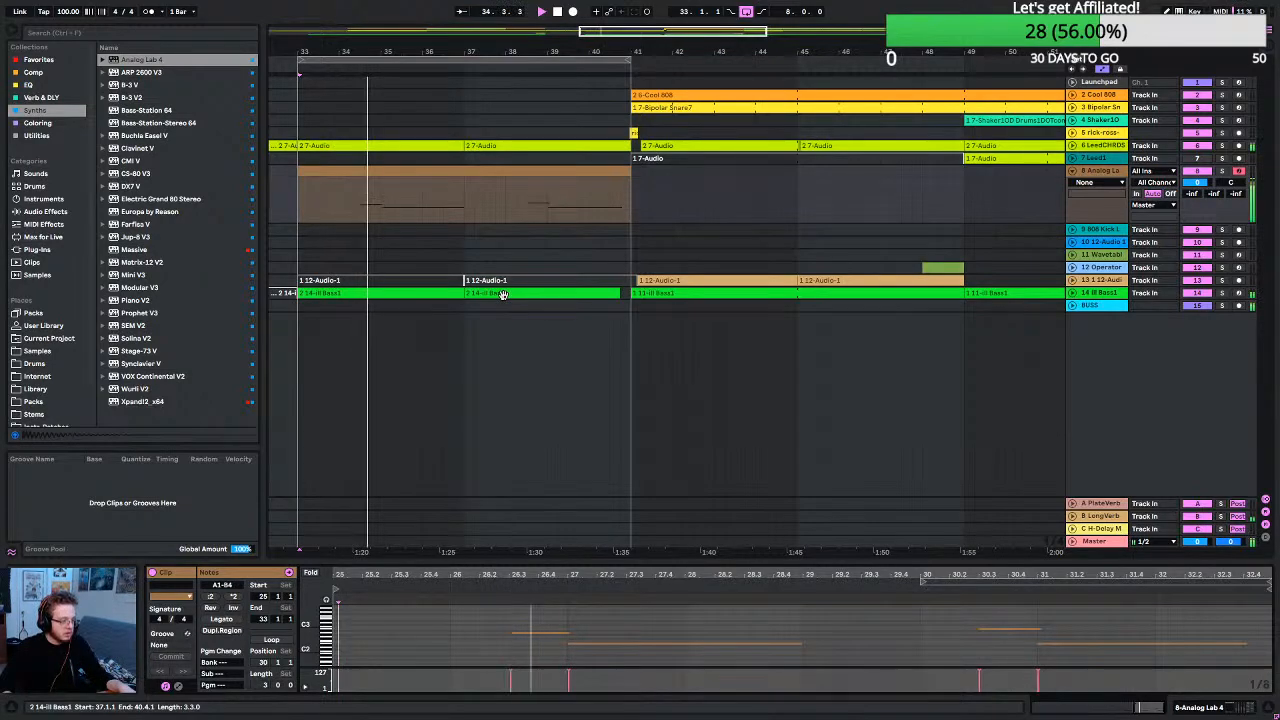
Move the first short sub note, A2, slightly earlier so it starts exactly at 26.3.1.
key("x")
scroll(370, 224, "down", 5)
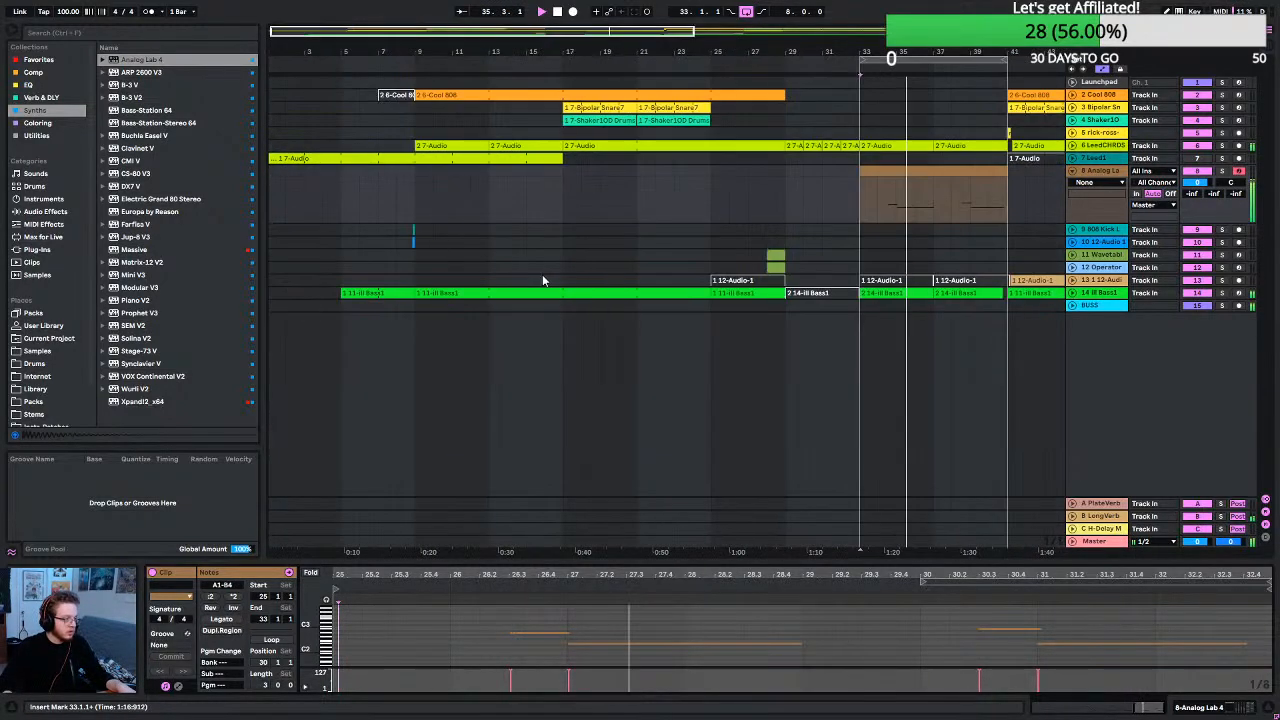
scroll(886, 192, "up", 7)
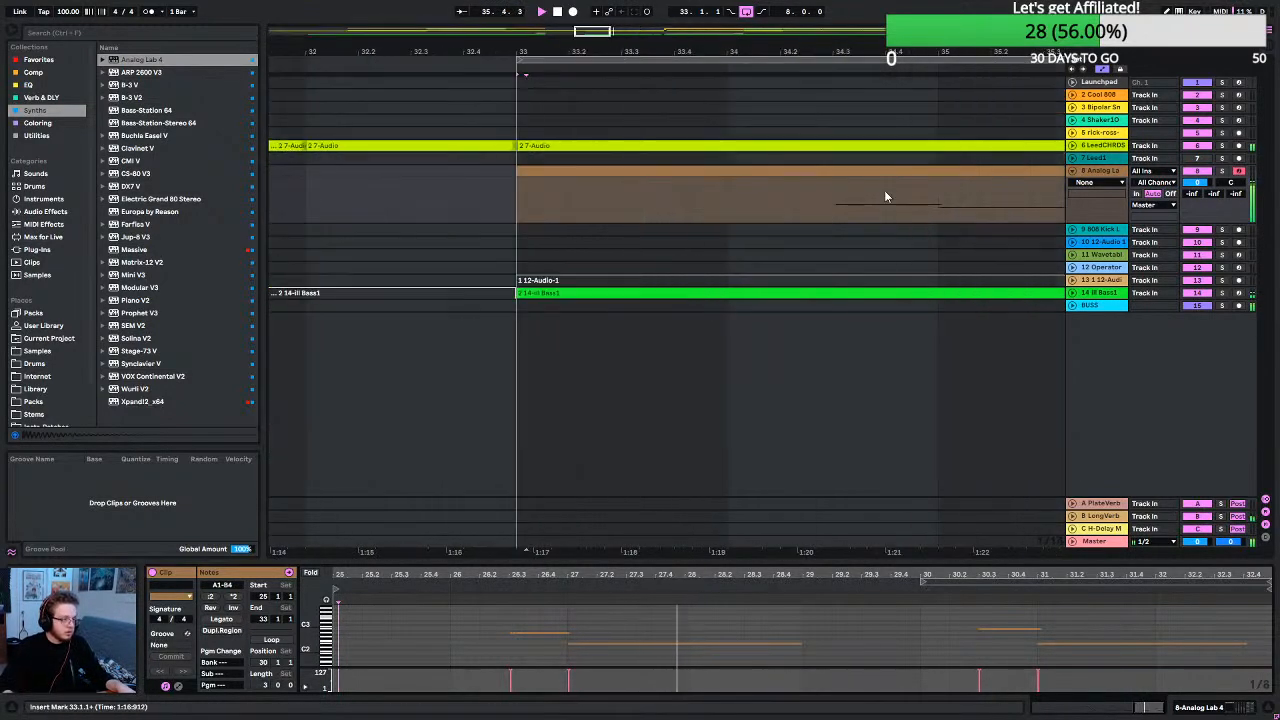
scroll(539, 638, "up", 5)
left_click(499, 637)
key("space")
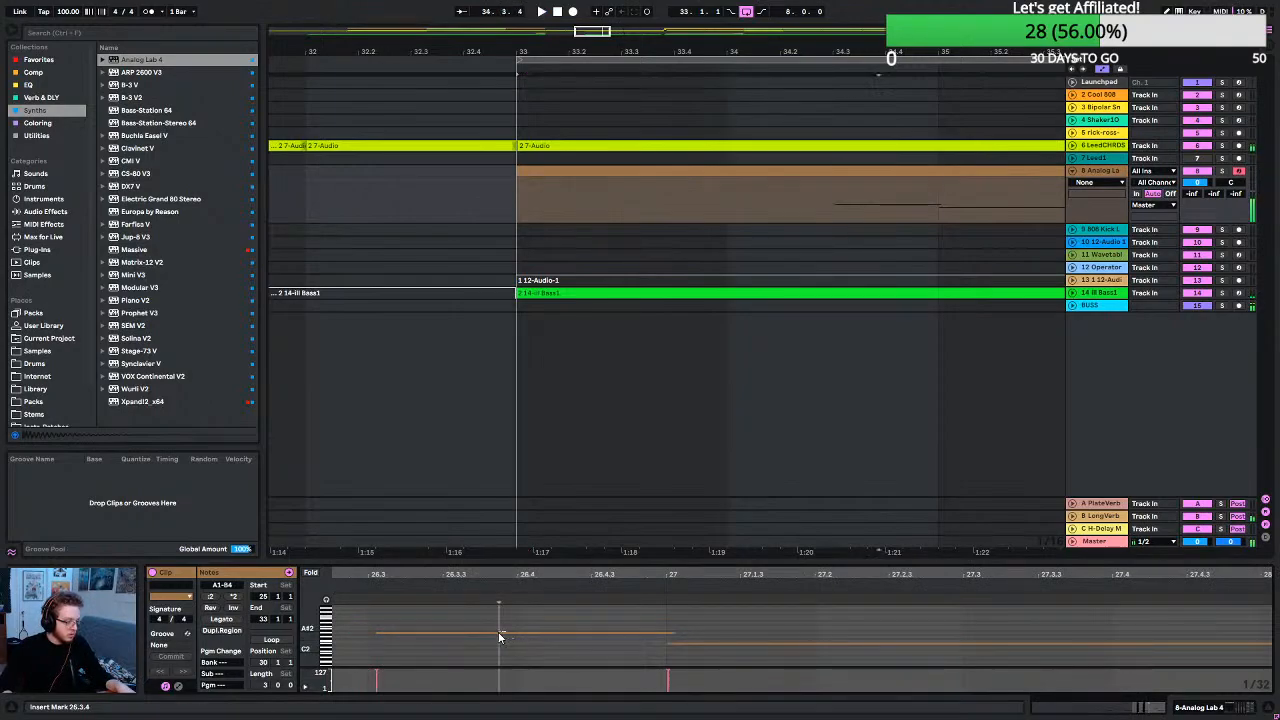
left_click(496, 632)
left_click_drag(500, 638, 489, 638)
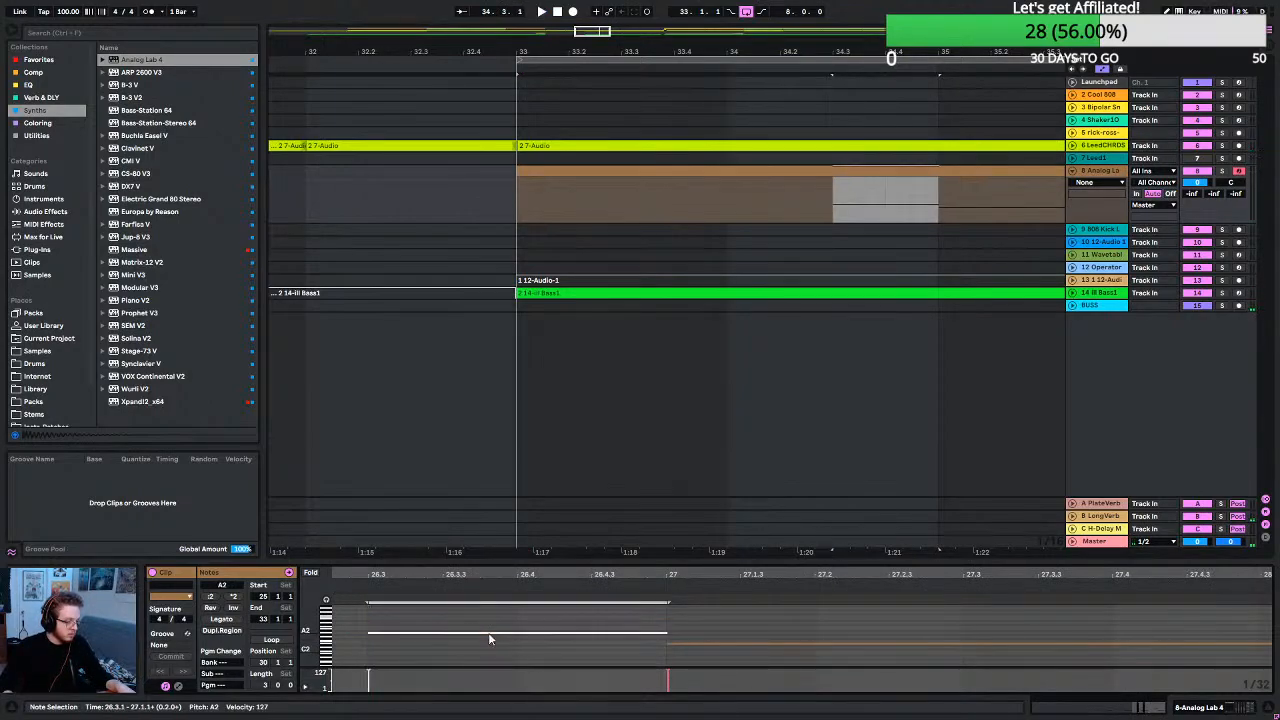
Shift the long note that follows the A2 note slightly earlier so it starts exactly at 27.1.1.
key("space")
scroll(672, 646, "up", 3)
left_click(673, 641)
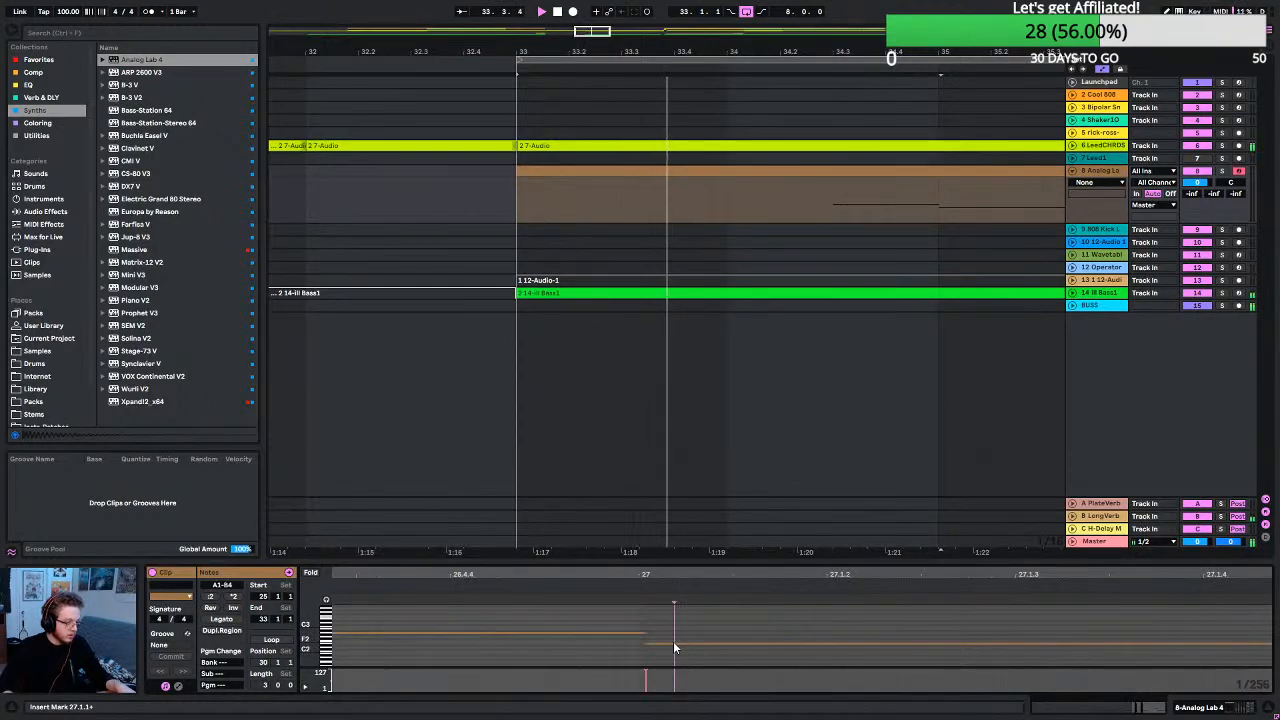
left_click_drag(673, 641, 666, 644)
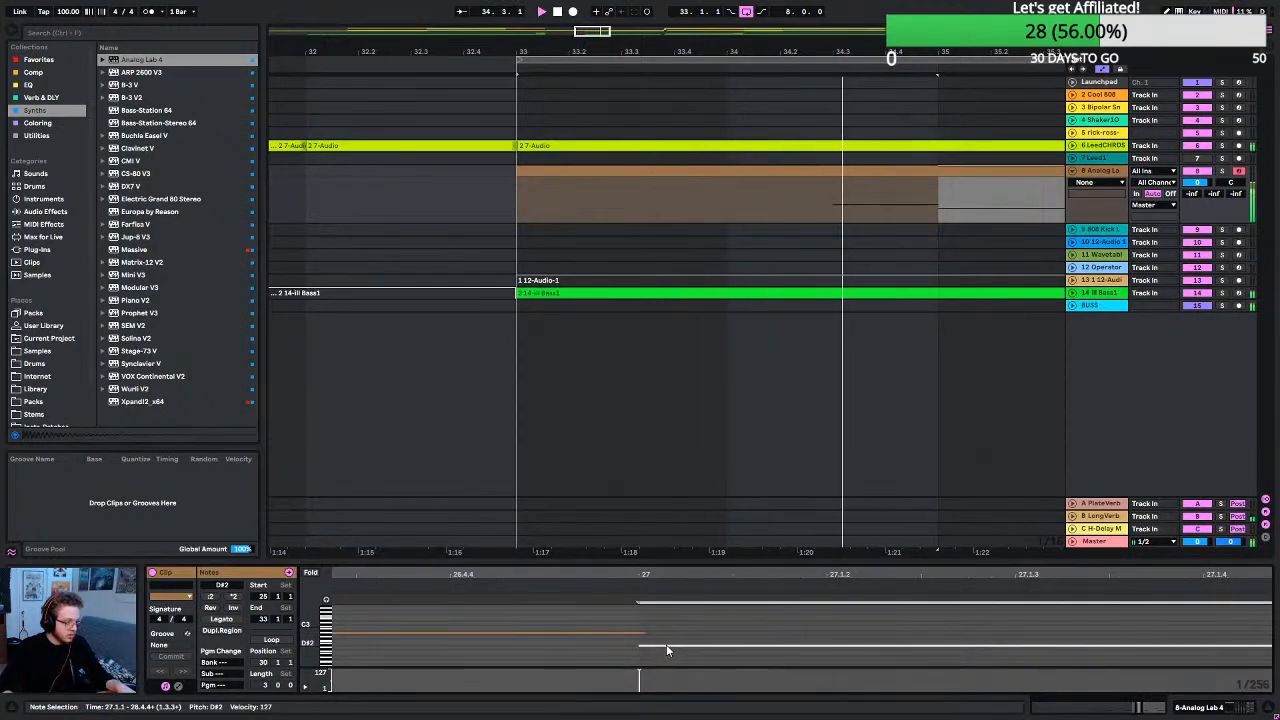
scroll(737, 637, "down", 3)
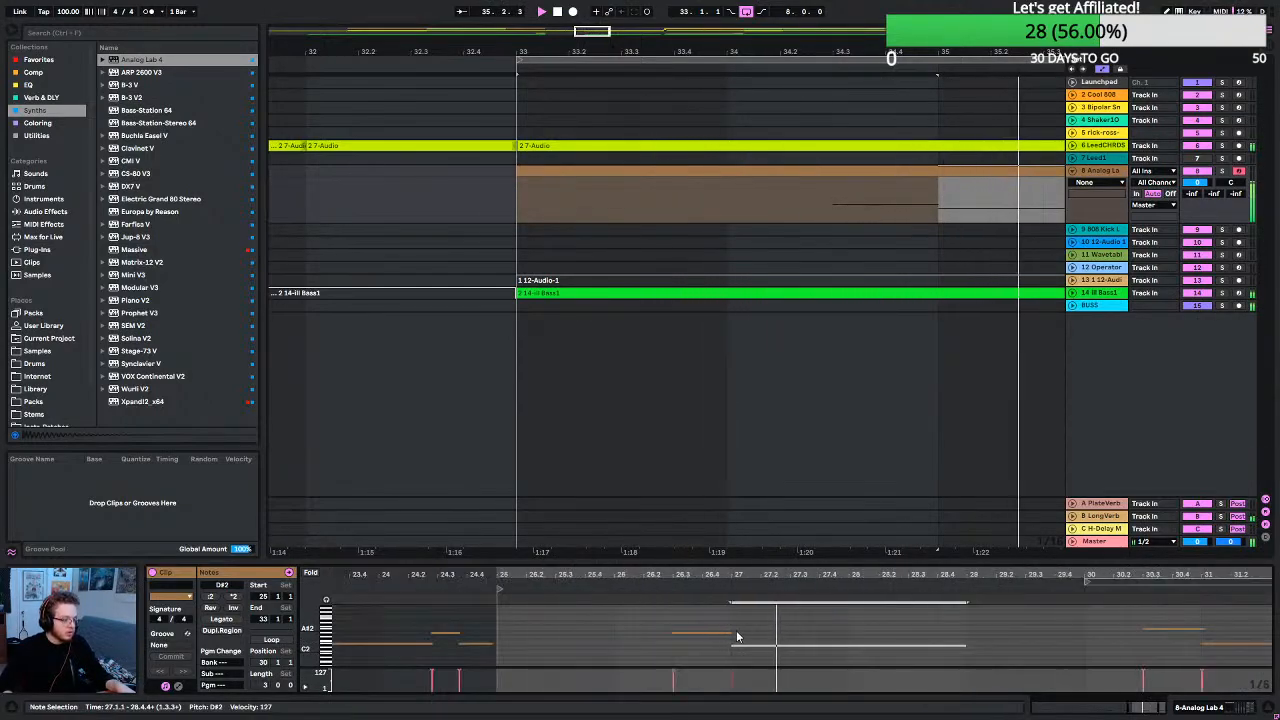
Fold the sub clip's note rows in an enlarged editor and set the long note at bar 27 to E2.
key("space")
key("Down")
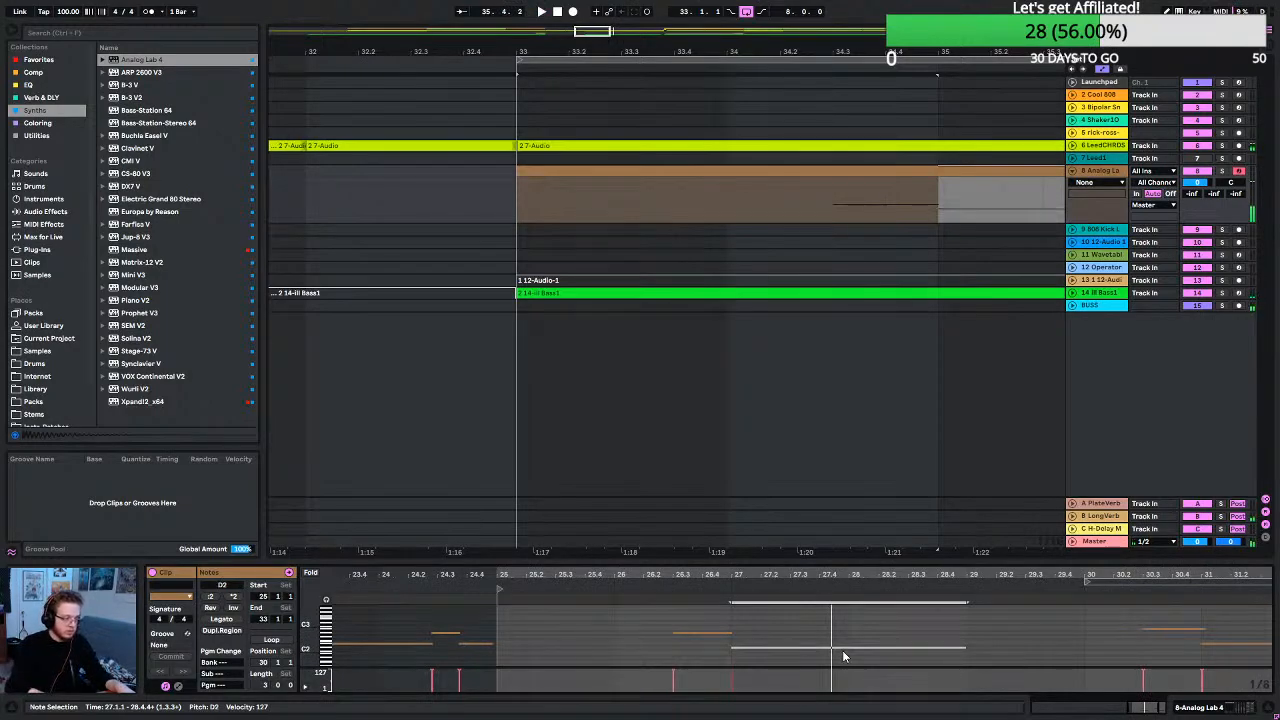
key("space")
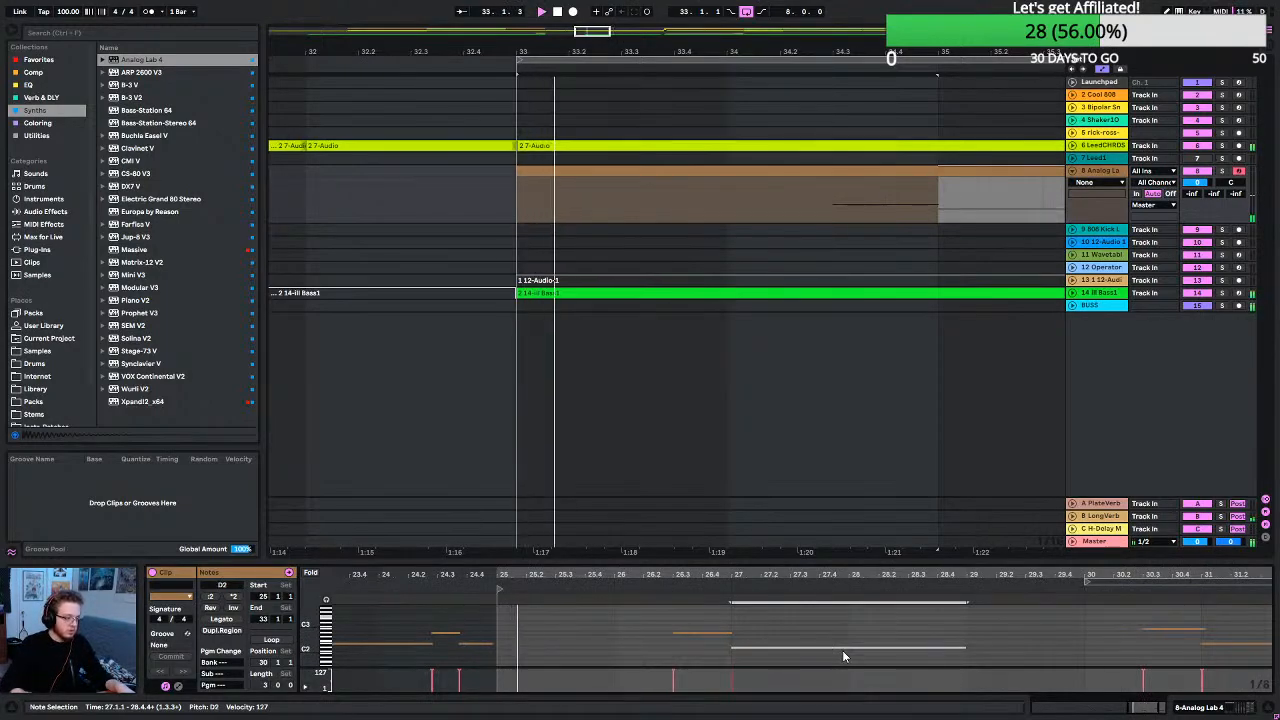
left_click(311, 573)
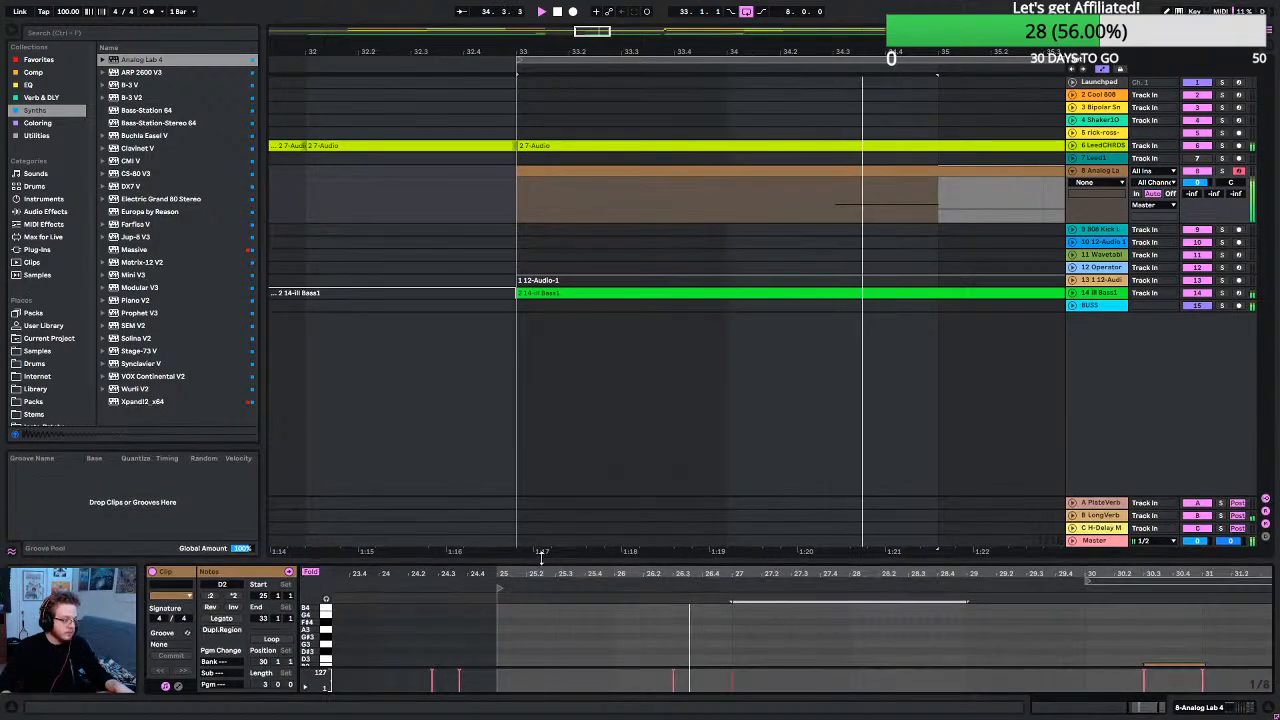
left_click_drag(540, 558, 540, 357)
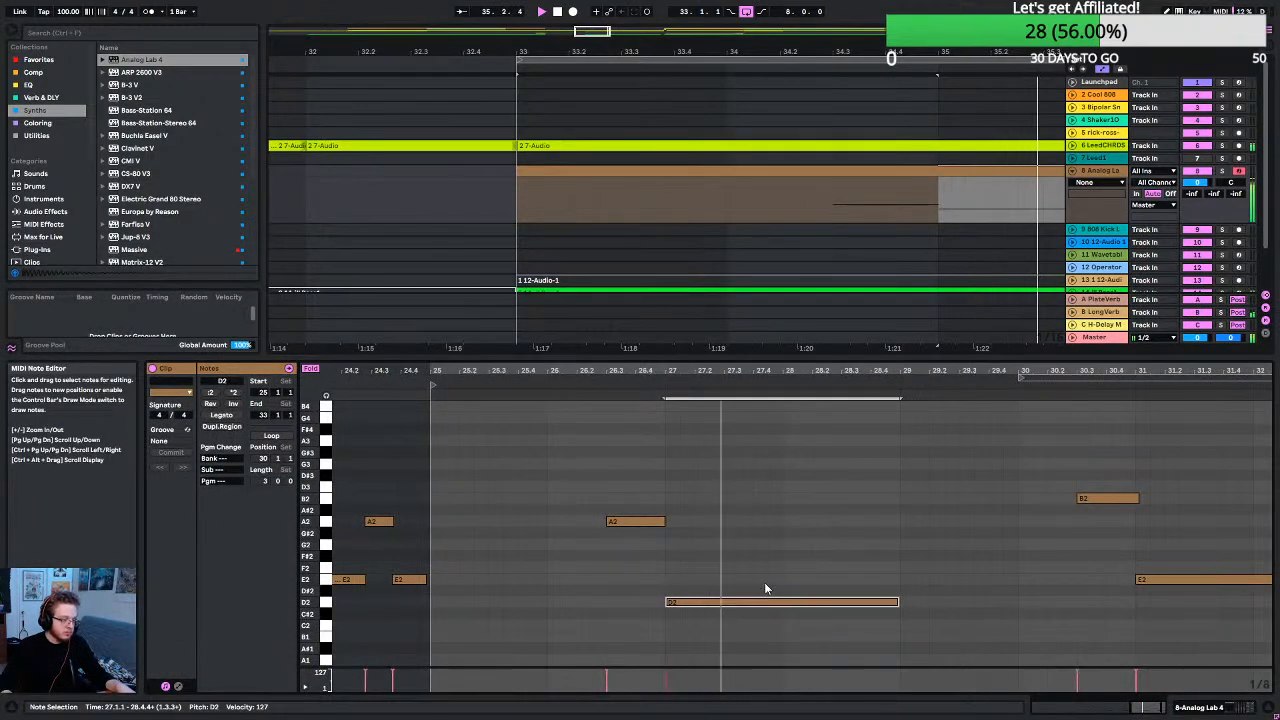
key("Up")
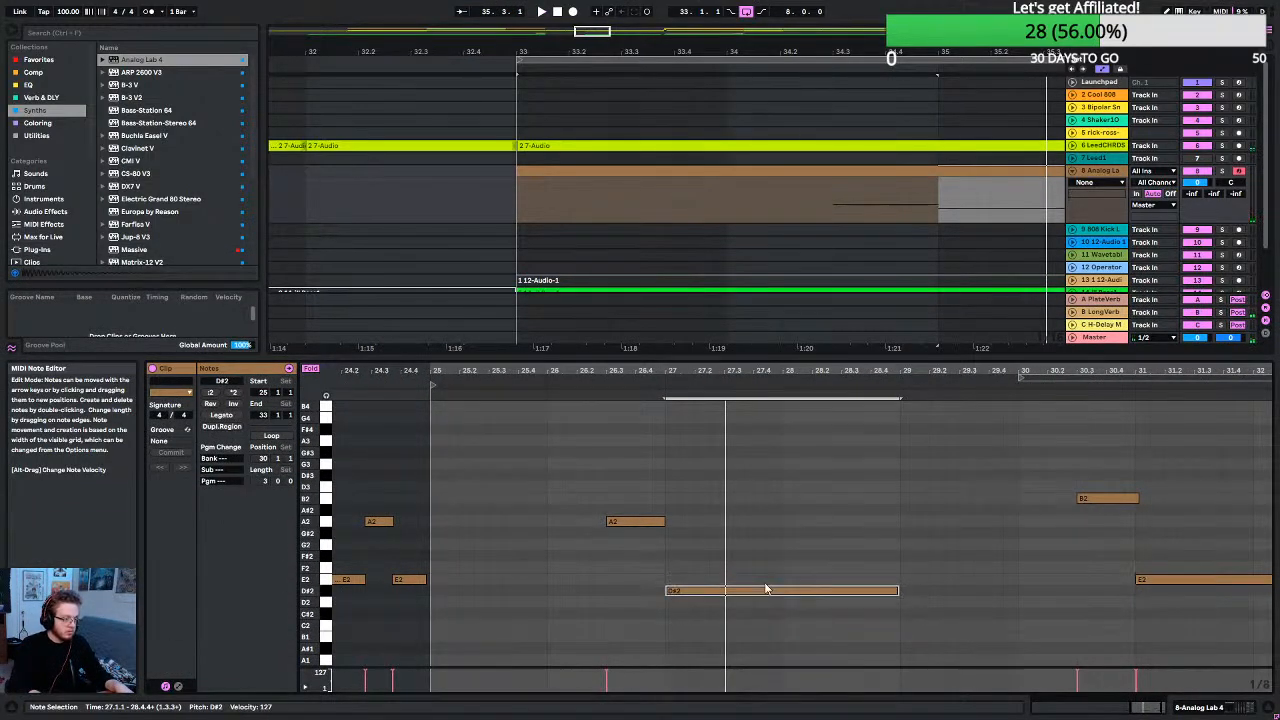
key("Up")
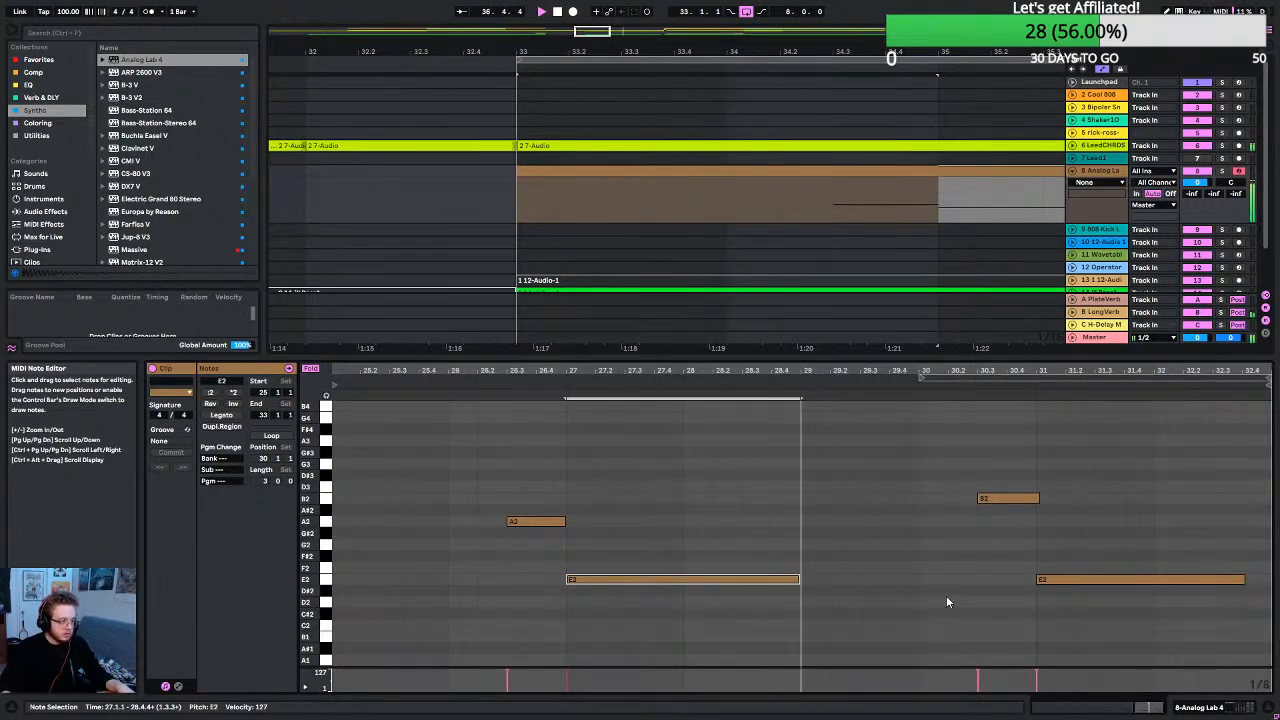
Raise the short B2 note before bar 31 to D3 and play back the loop.
left_click(999, 502)
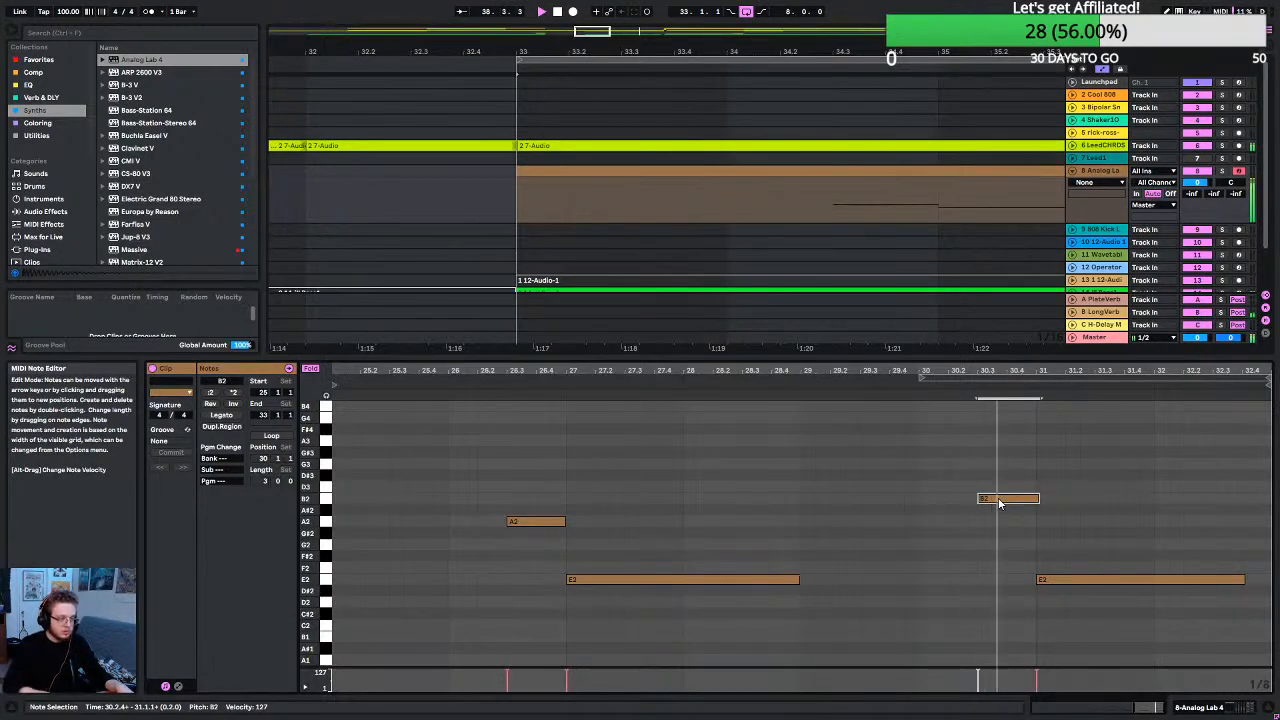
key("Up")
key("Up")
key("Up")
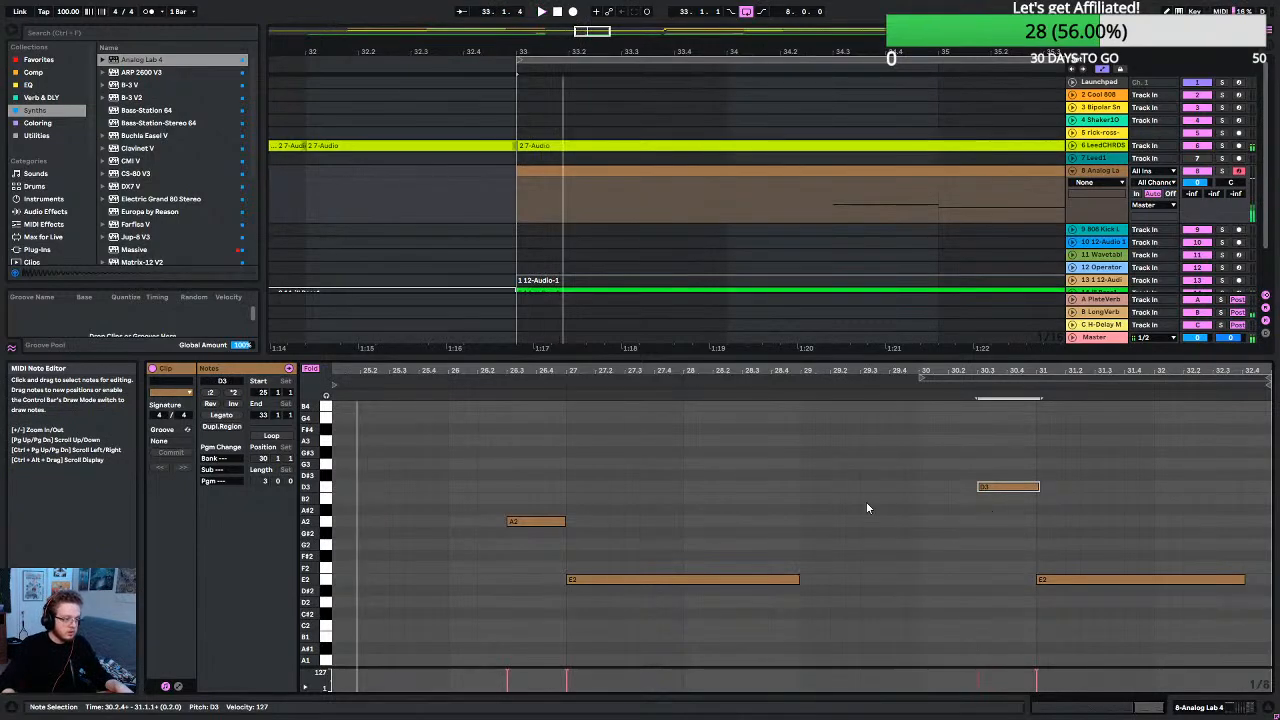
left_click(958, 385)
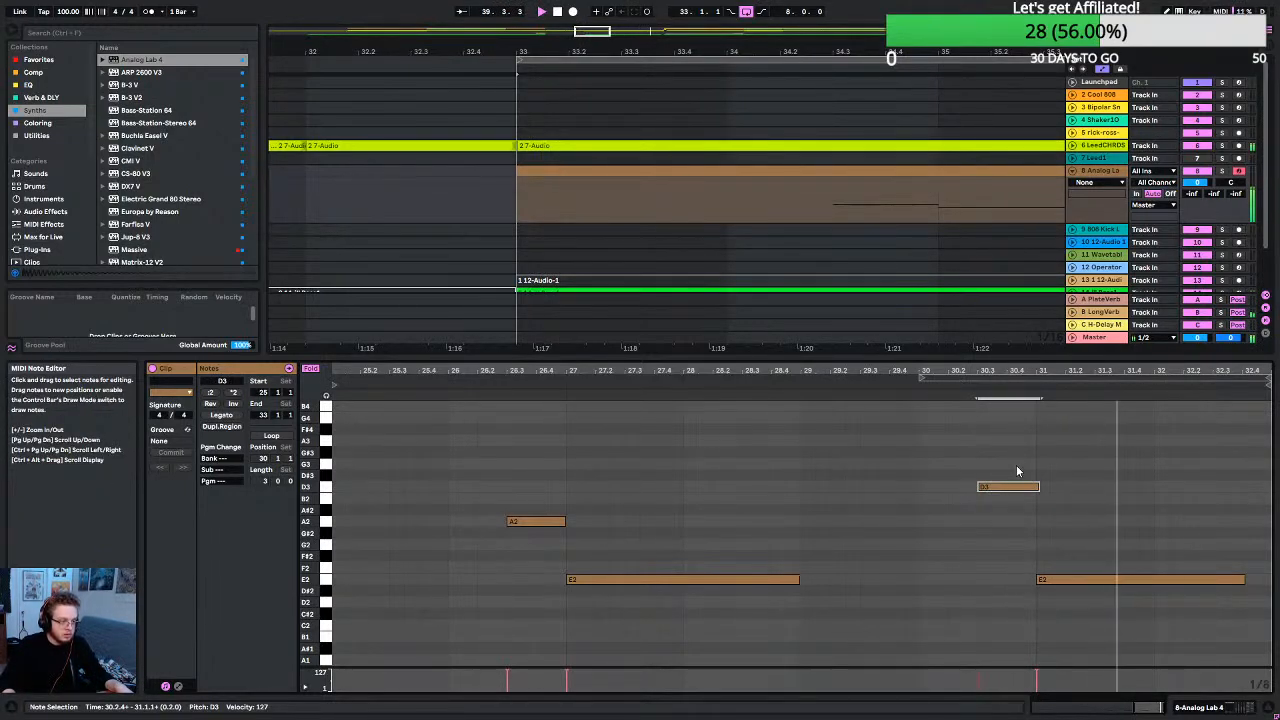
key("space")
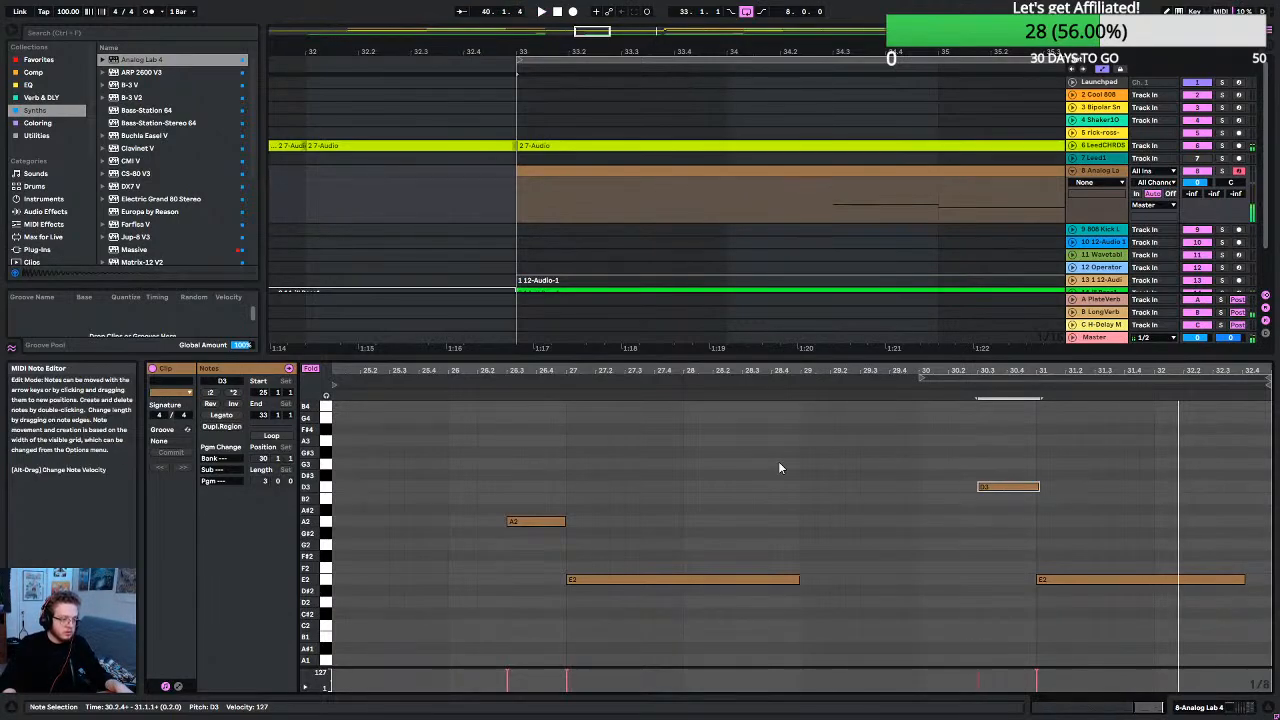
Try other pitches up to G#3 for the short note before bar 31 and return it to D3.
left_click(1068, 581)
left_click(1023, 488)
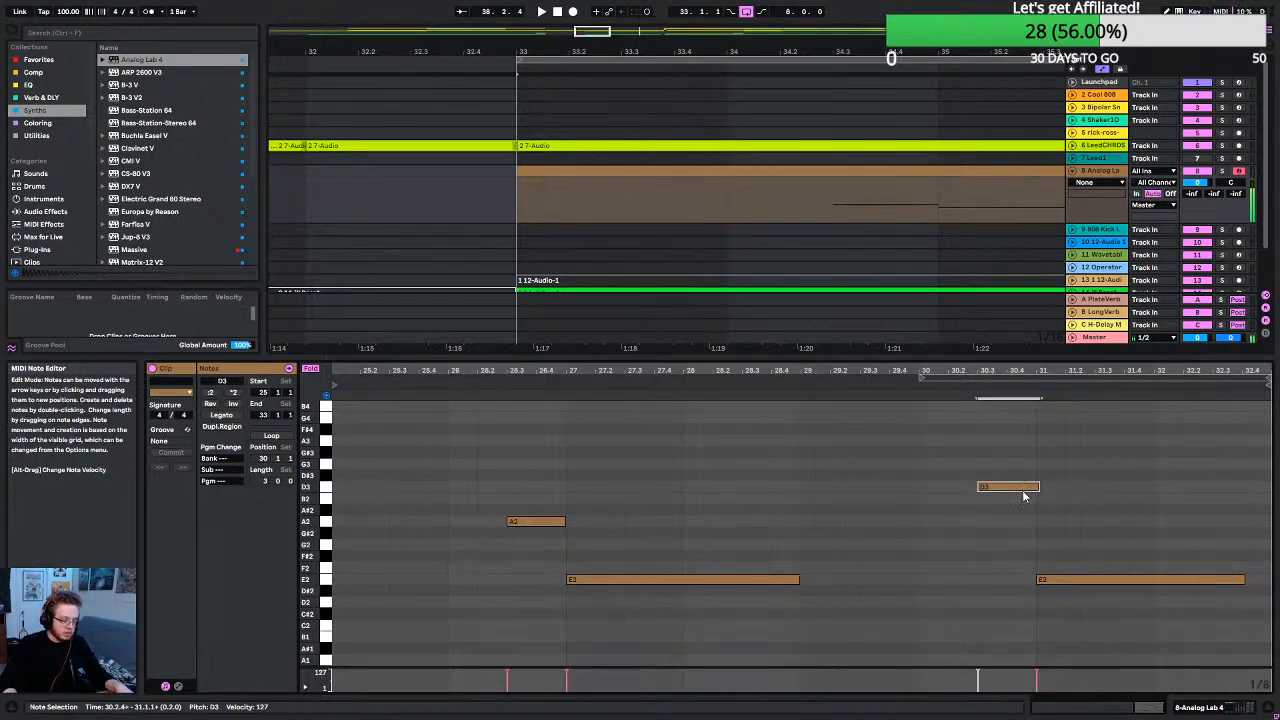
key("Down")
key("Down")
key("Up")
key("Up")
key("Up")
key("Up")
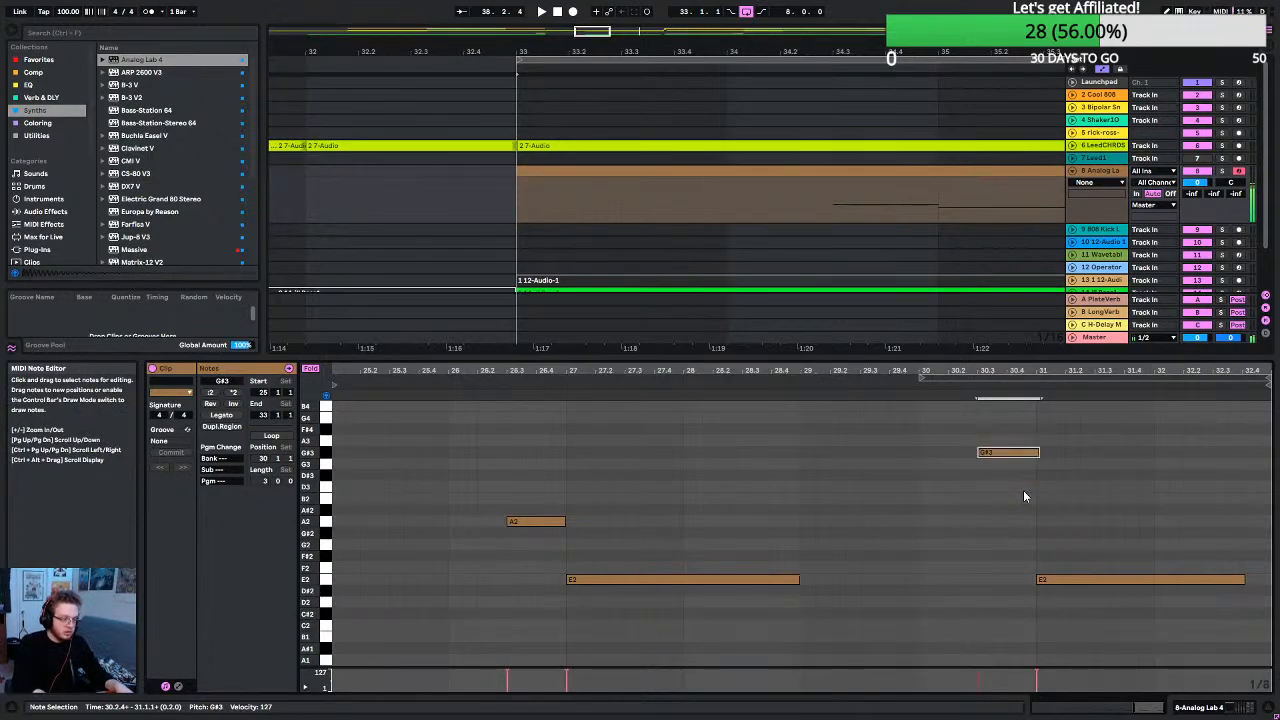
key("Down")
key("Down")
key("Down")
key("Down")
key("Down")
key("Down")
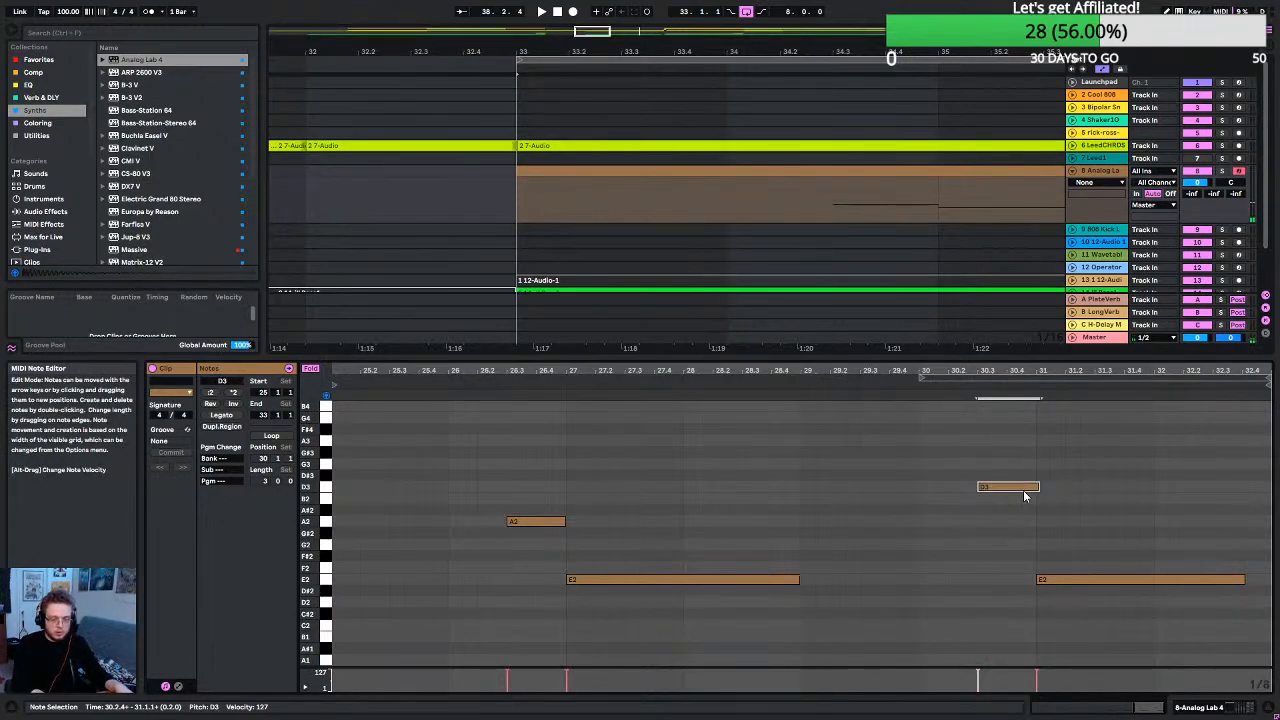
Route the Analog Lab 4 track's audio output to BUSS.
key("space")
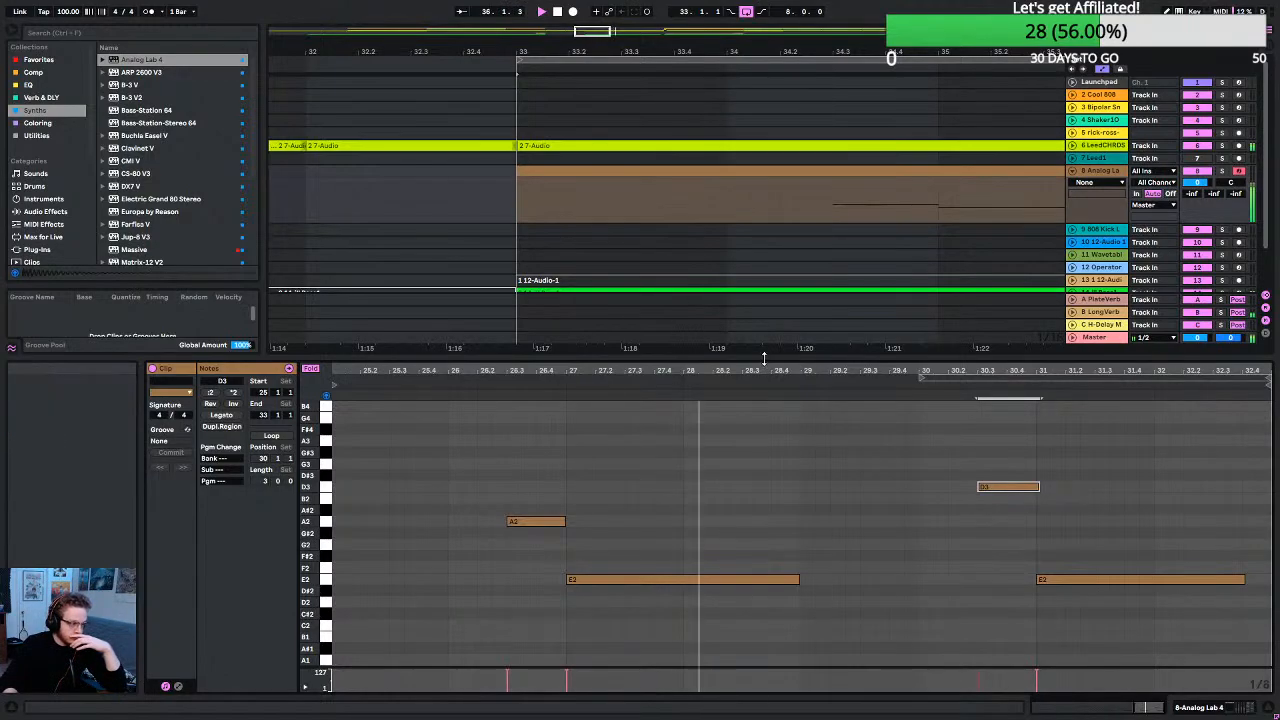
left_click_drag(780, 358, 780, 509)
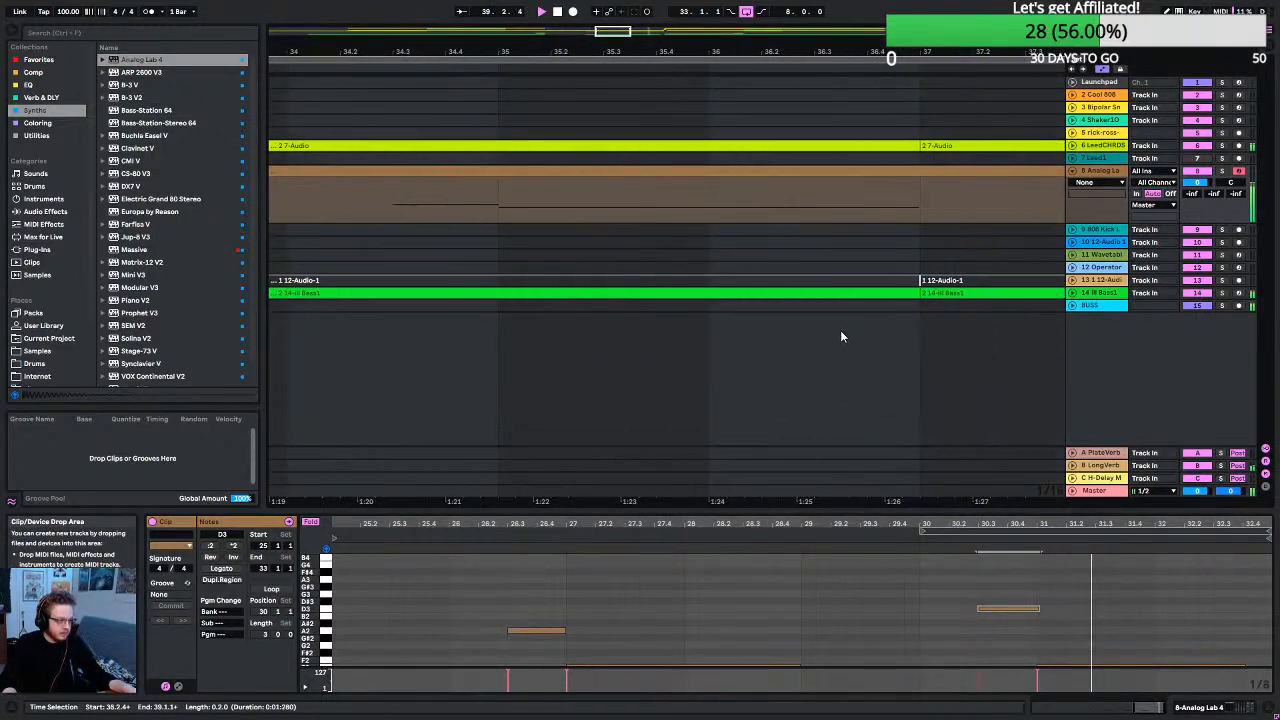
scroll(845, 332, "right", 2)
scroll(885, 254, "down", 5)
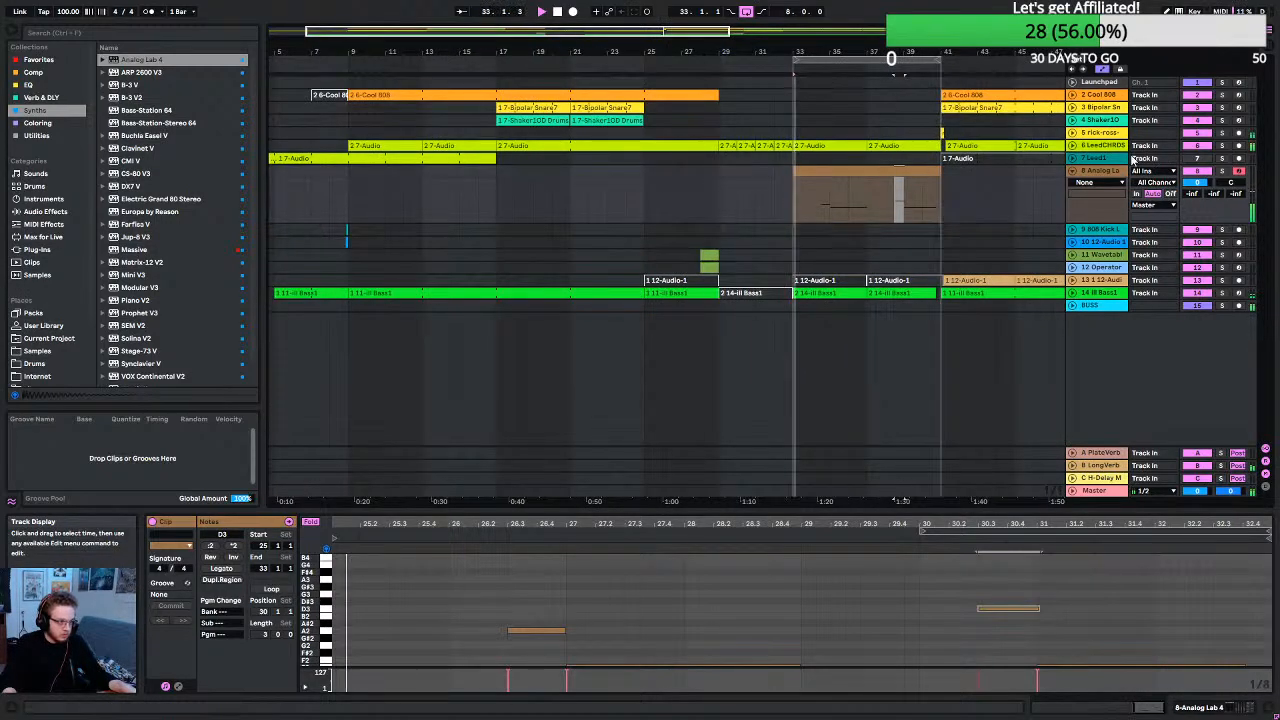
left_click(1145, 206)
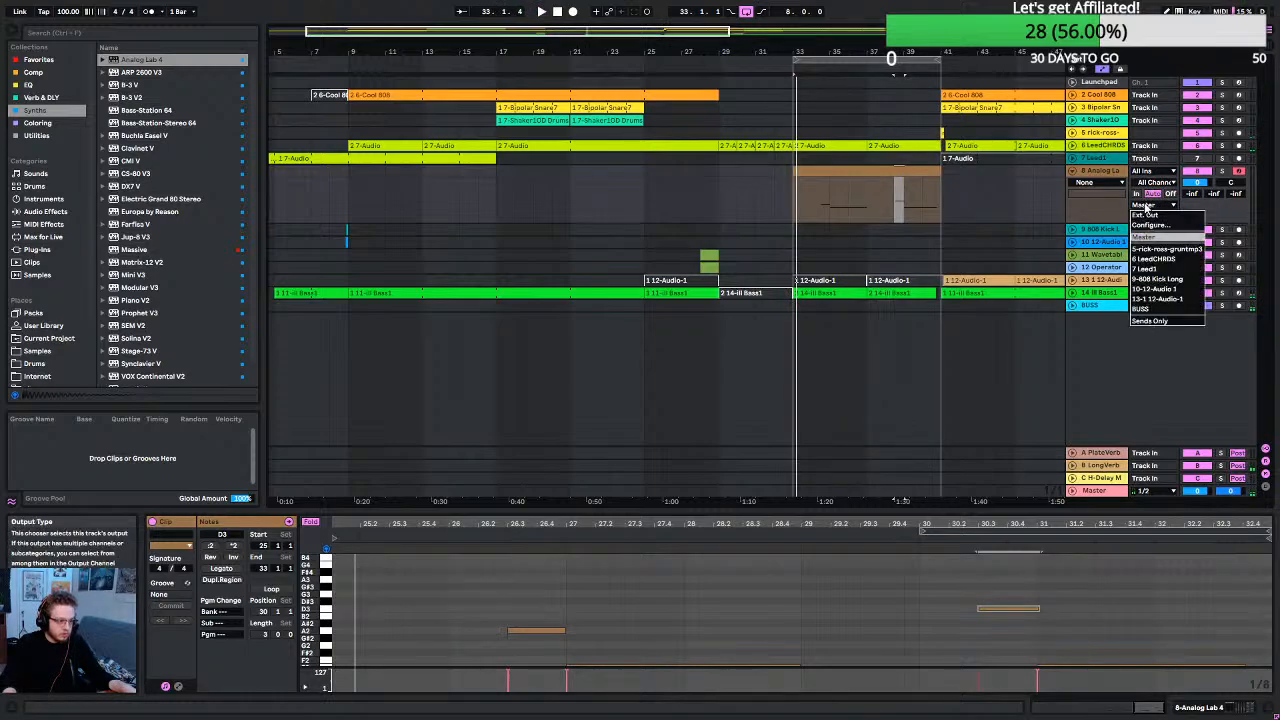
left_click(1142, 310)
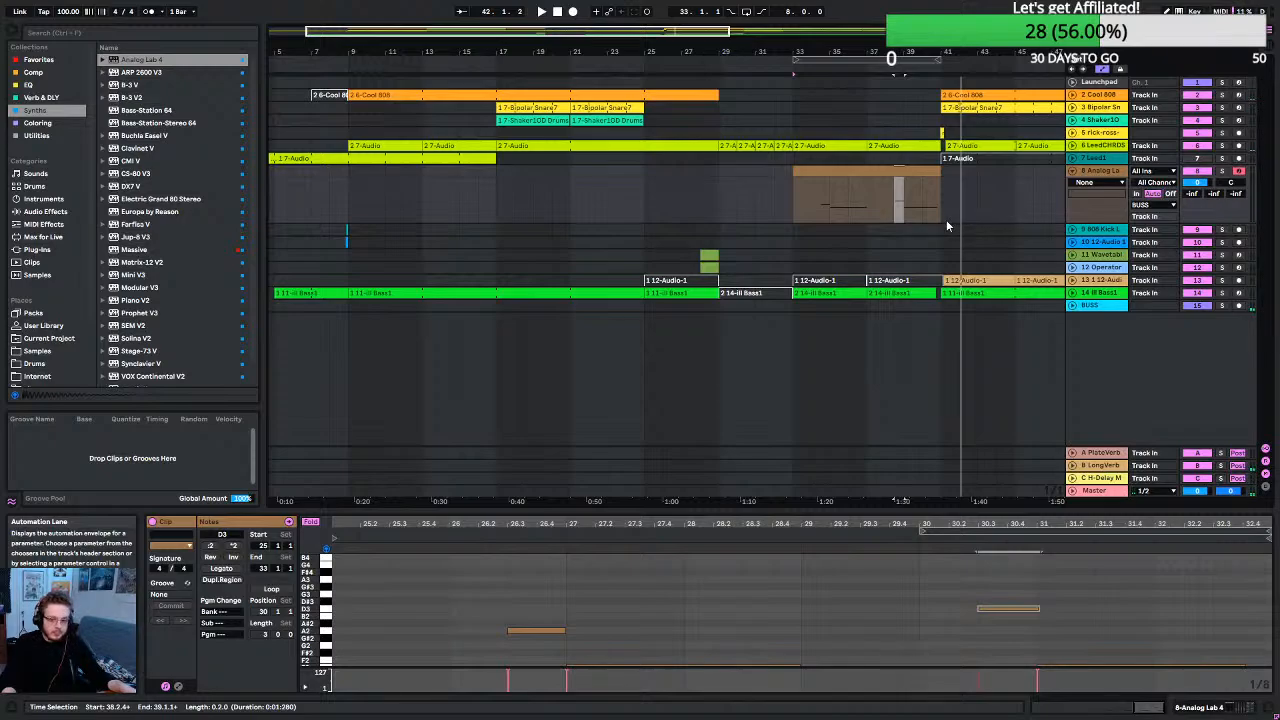
Trim the end of the D3 note to where the next E2 note starts and play the arrangement from bar 29.
scroll(947, 216, "up", 5)
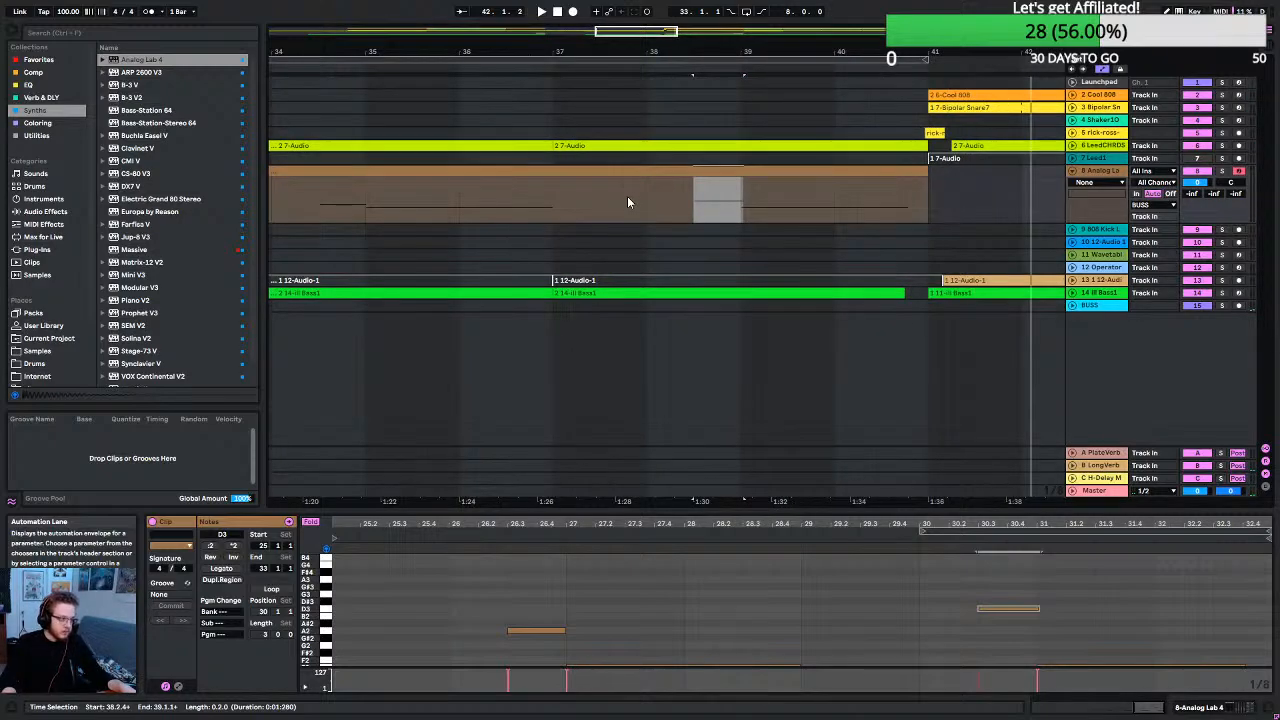
scroll(627, 202, "down", 2)
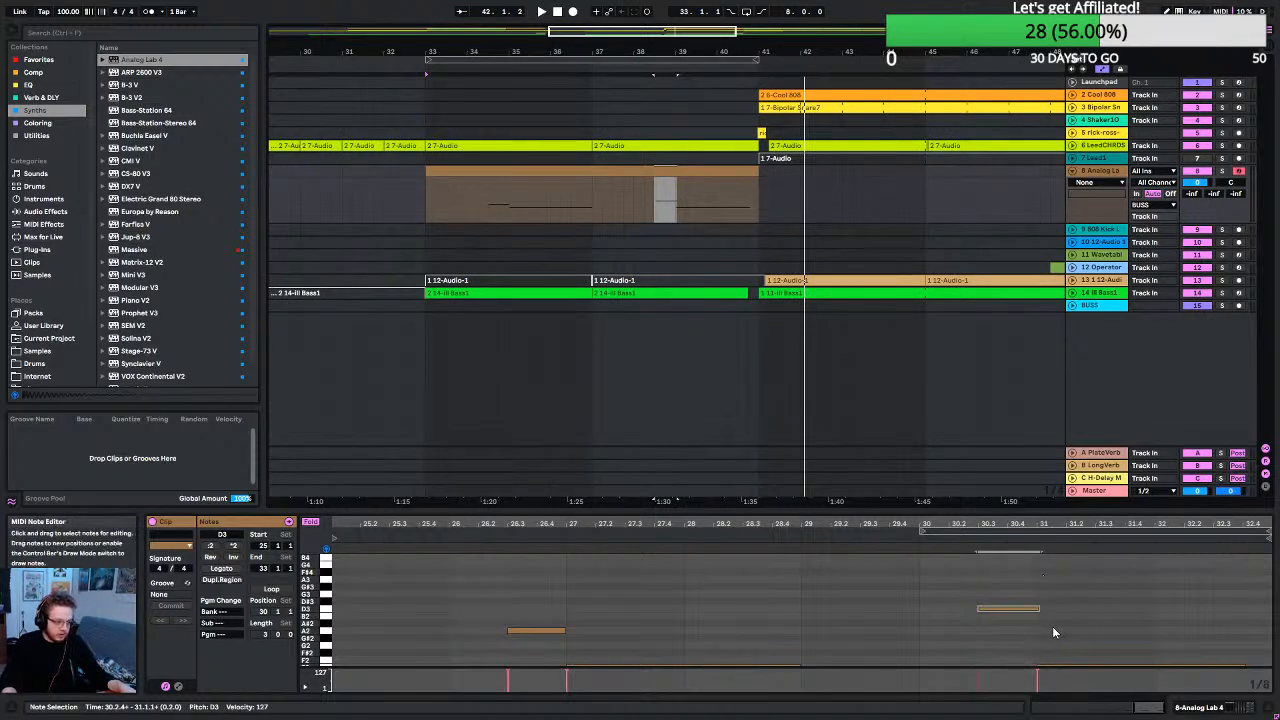
scroll(1048, 627, "up", 5)
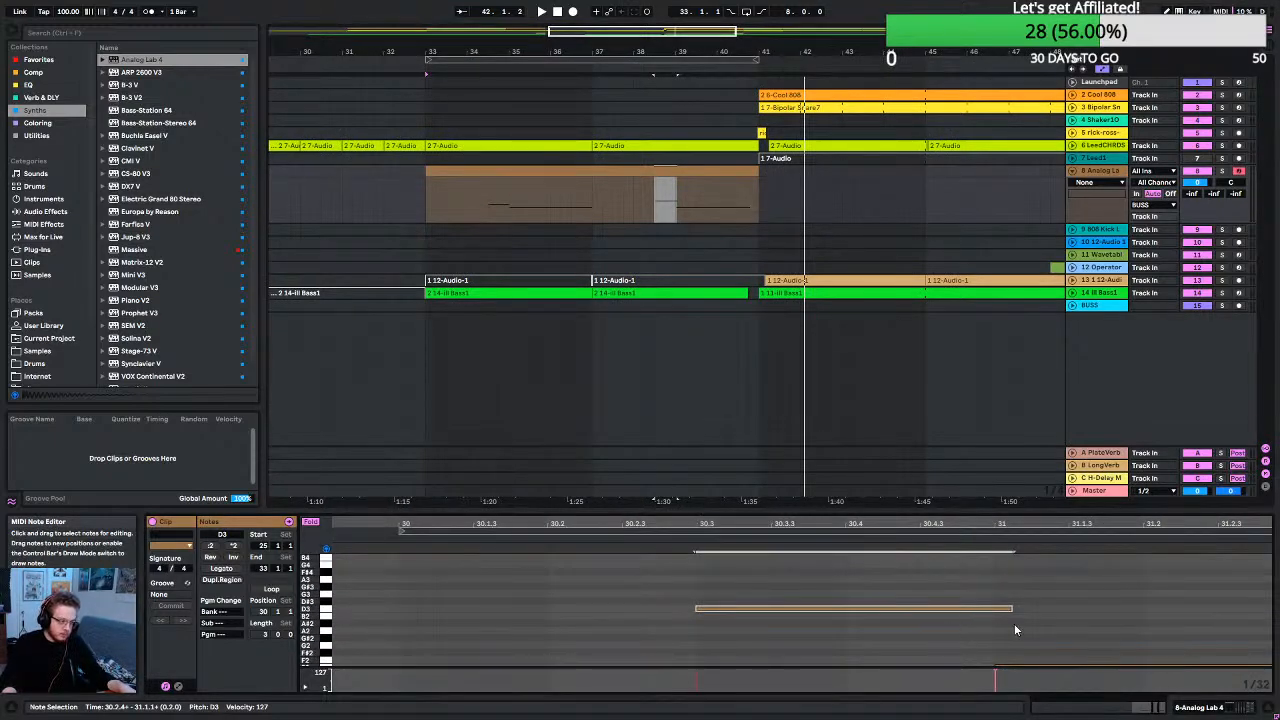
left_click_drag(1010, 609, 994, 610)
scroll(966, 601, "down", 10)
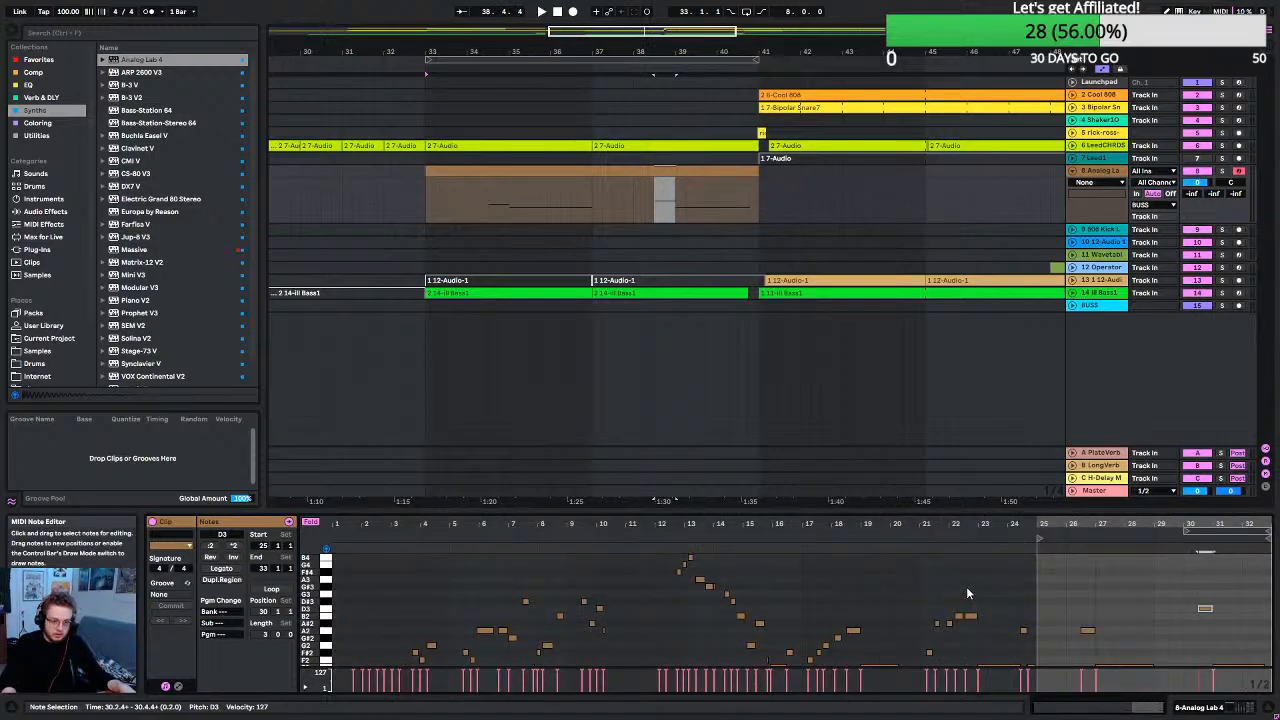
scroll(407, 199, "left", 5)
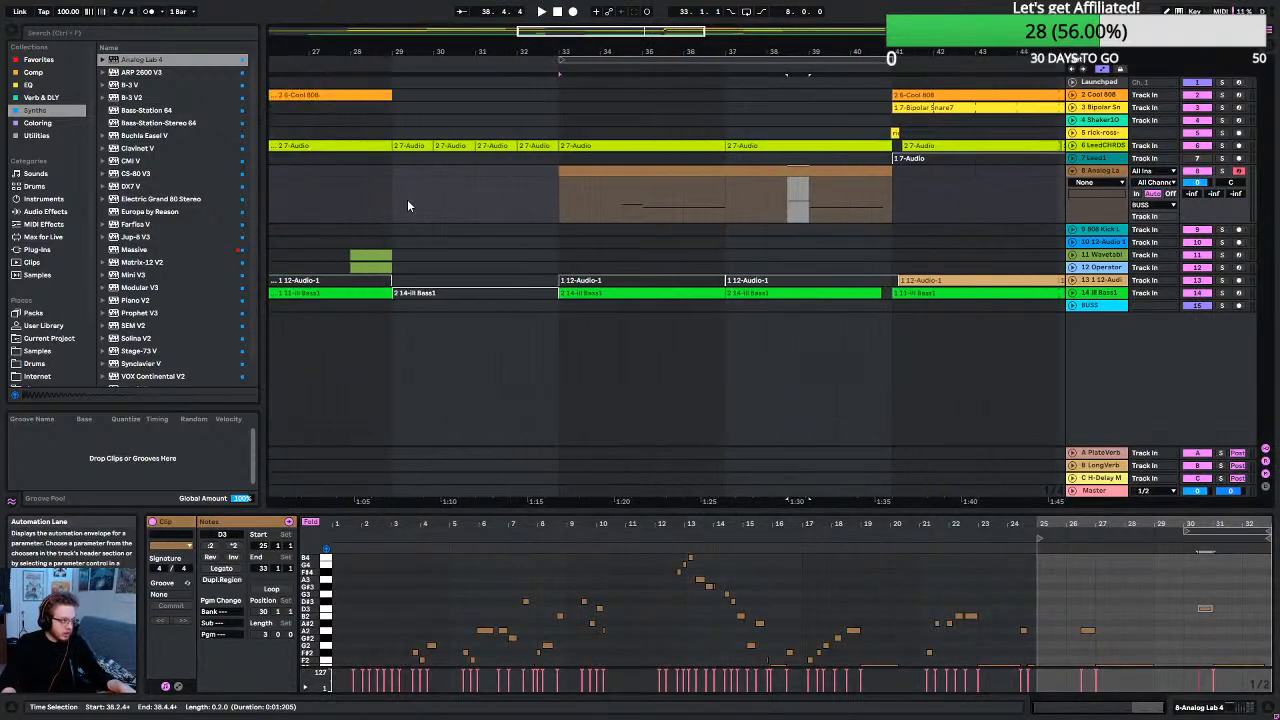
left_click(418, 199)
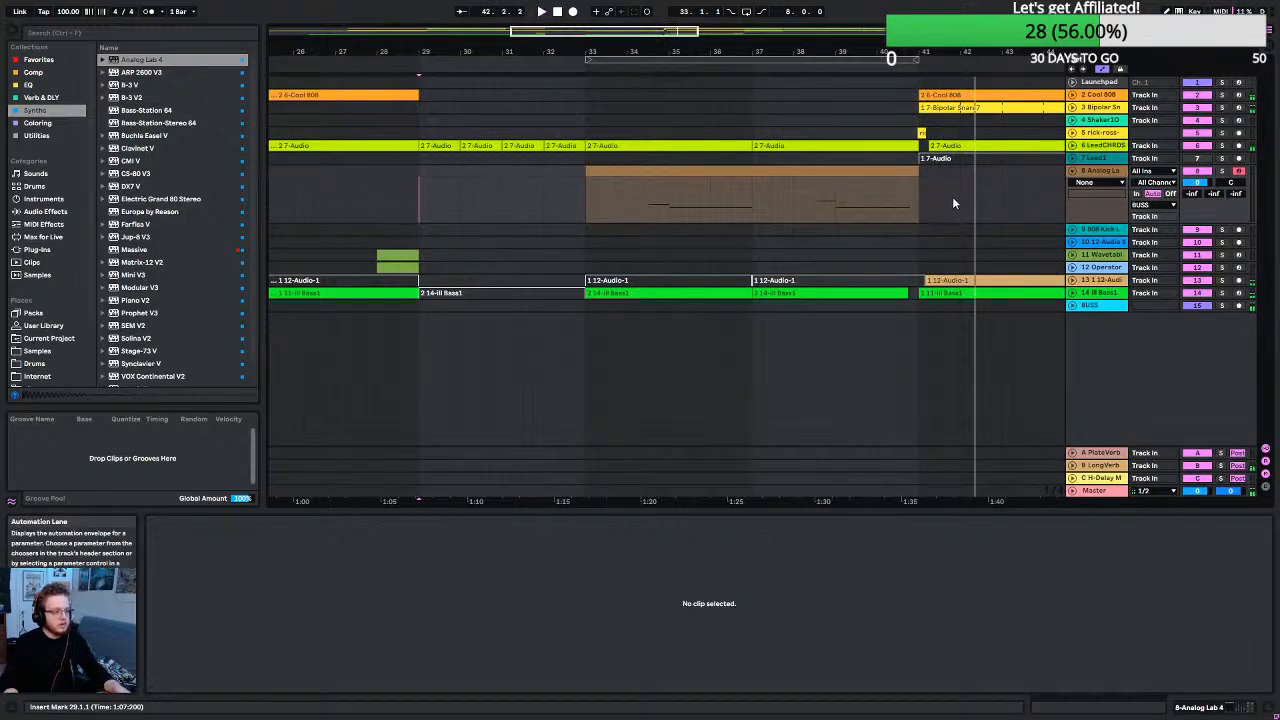
Unfold the BUSS track, add an extra automation lane, and show the Auto Filter's Frequency envelope alongside its Device On envelope.
left_click(1074, 307)
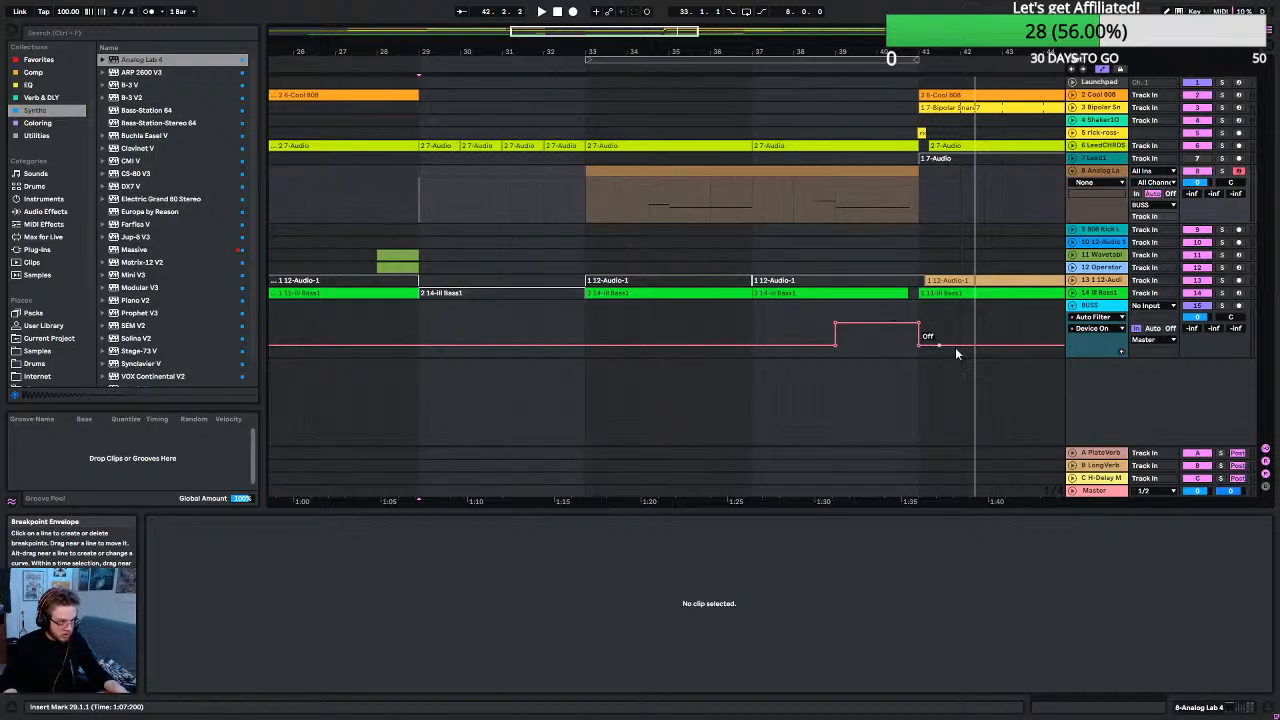
left_click(1121, 350)
left_click(1110, 317)
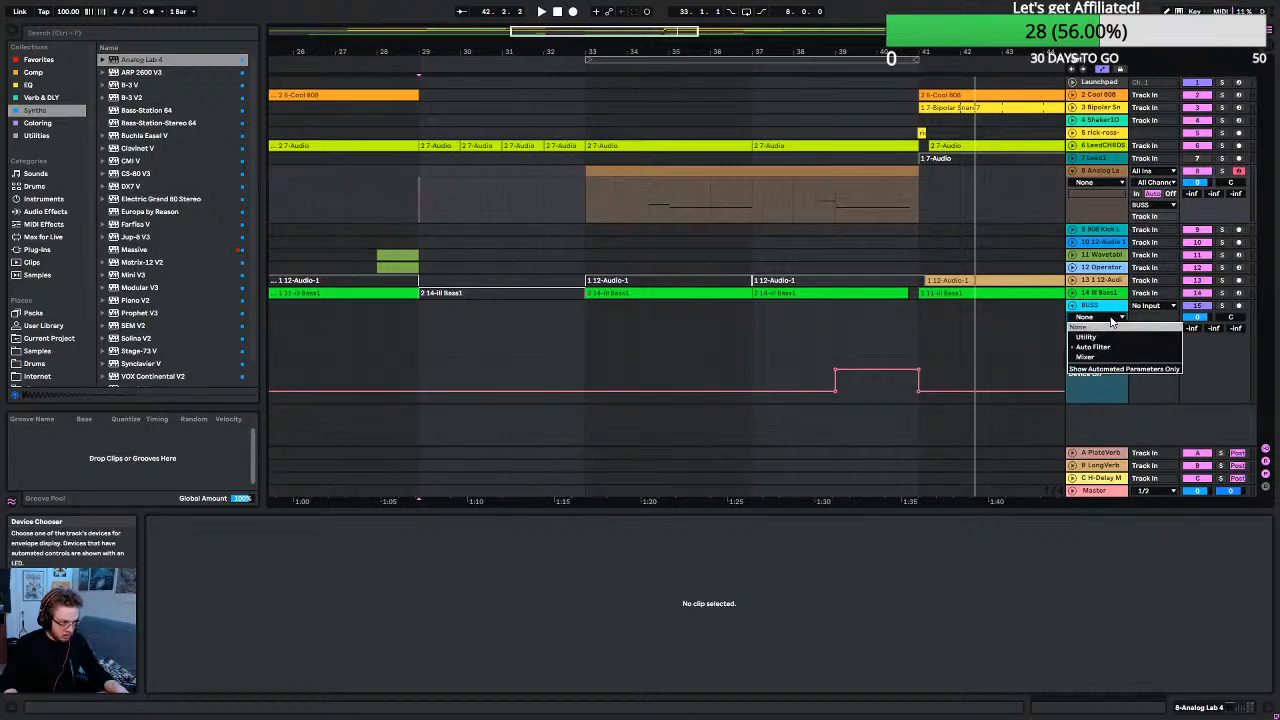
left_click(1104, 348)
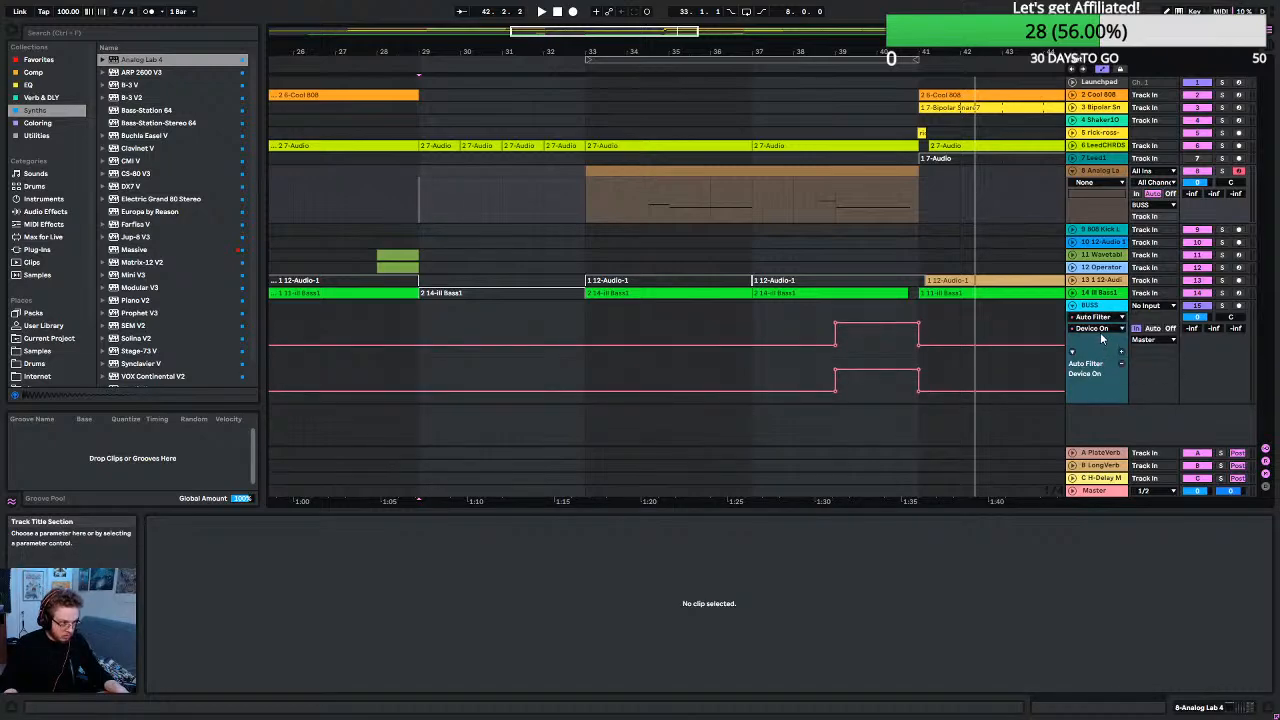
left_click(1101, 332)
left_click(1104, 359)
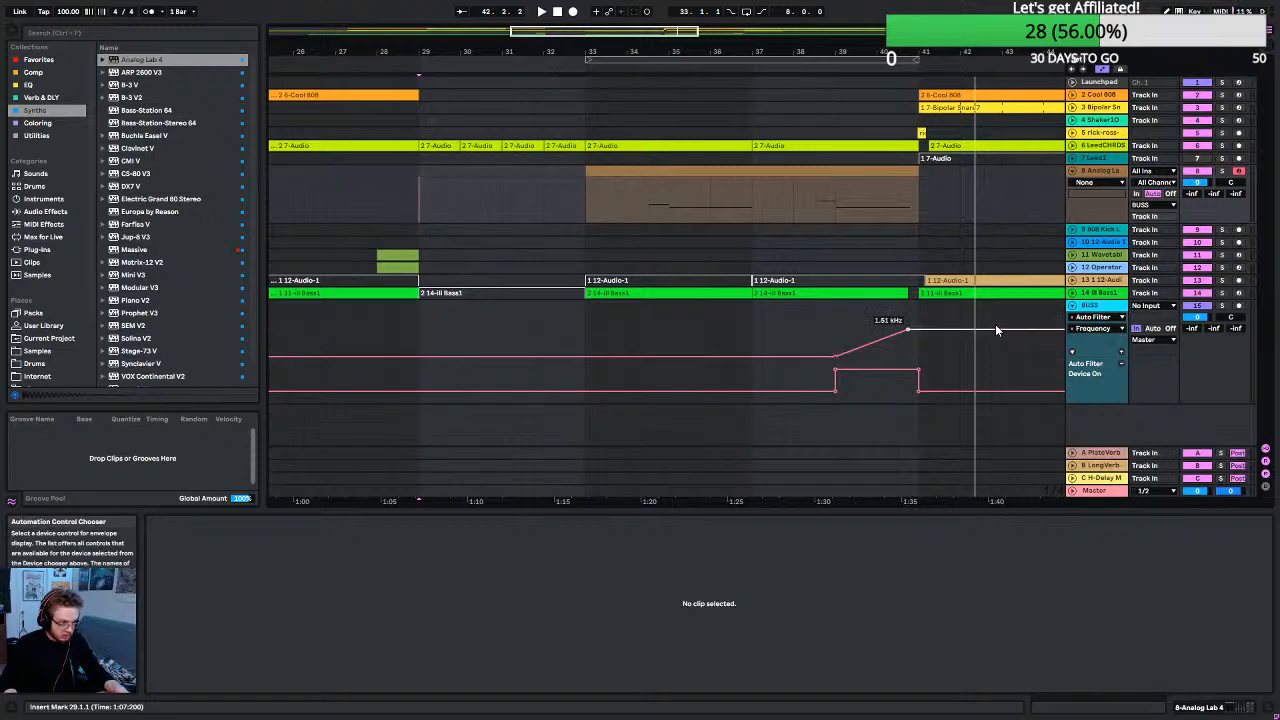
Bend the BUSS Auto Filter Frequency ramp starting at bar 39 into a curve that rises late, and play back from 37.4.4.
scroll(909, 352, "up", 6)
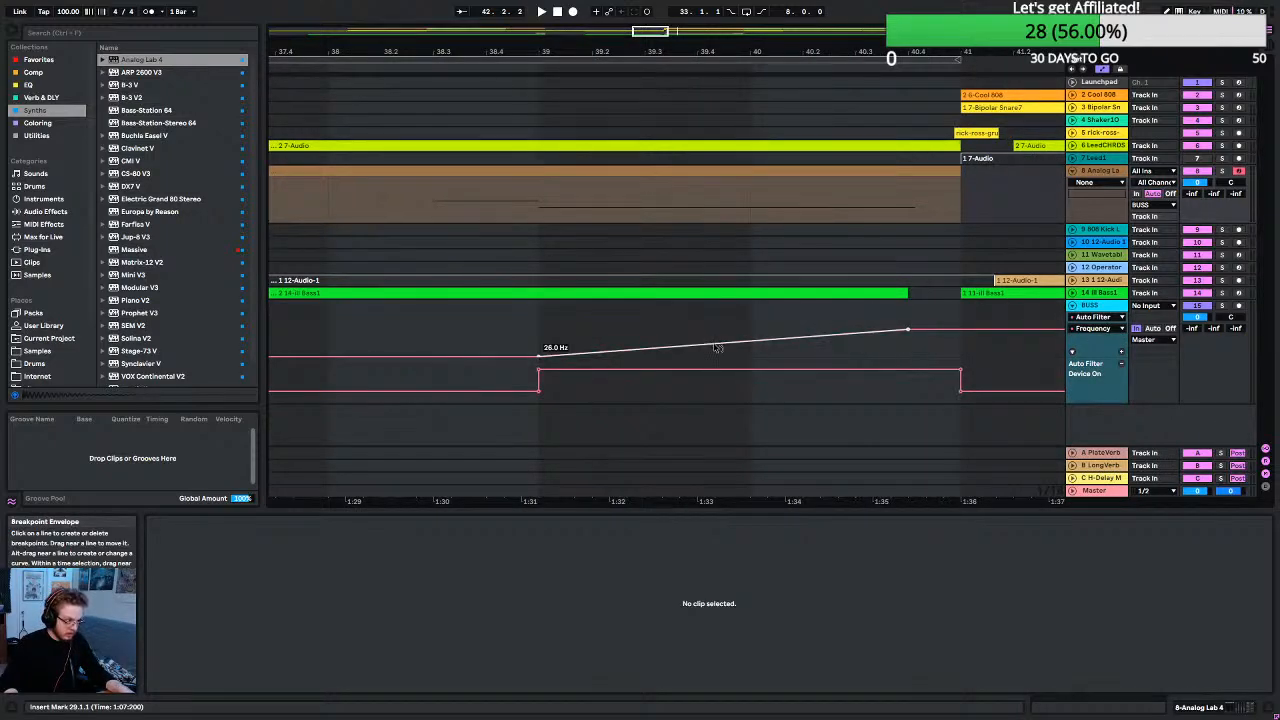
left_click_drag(716, 347, 716, 365)
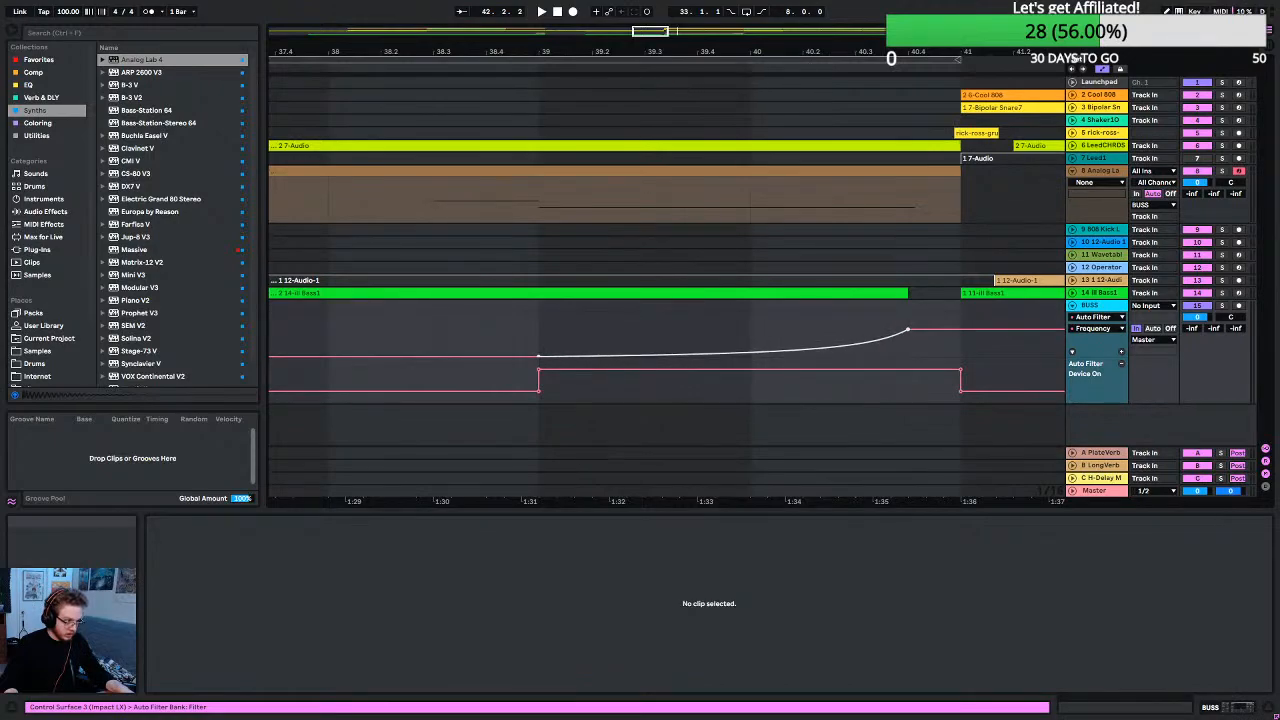
left_click(313, 322)
key("space")
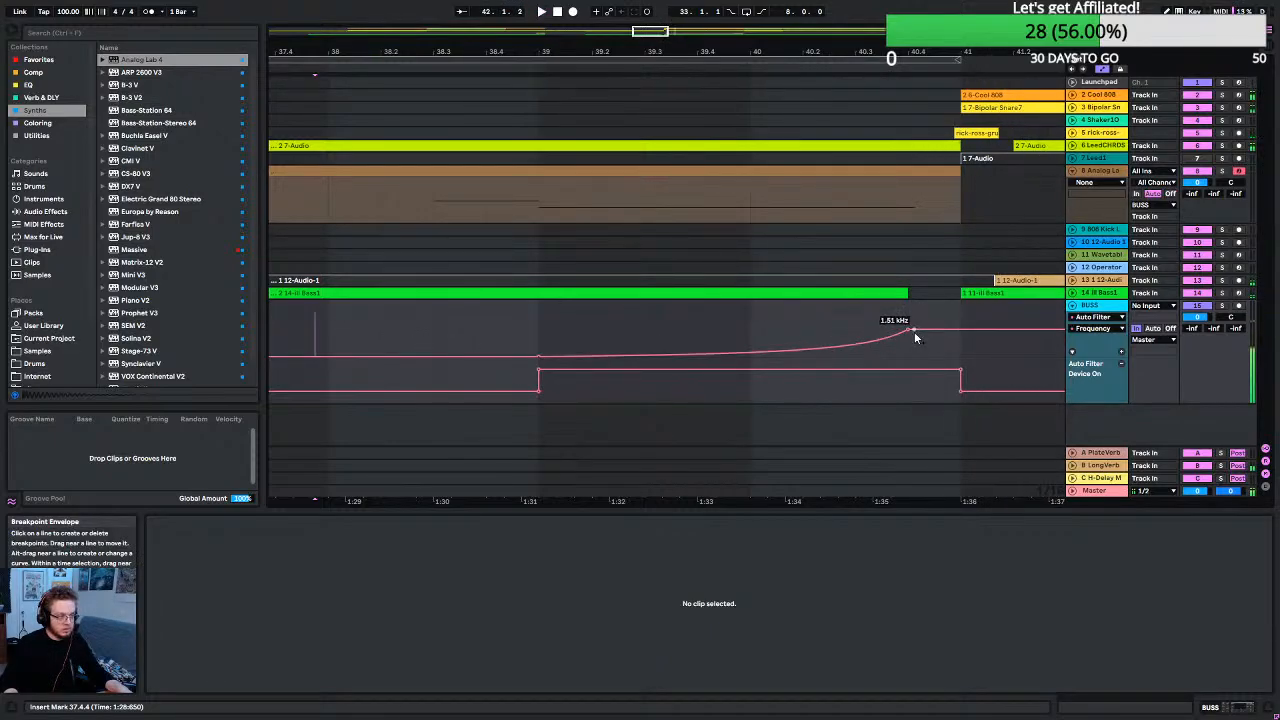
Raise the end point of the Frequency ramp before bar 41 slightly above 1.51 kHz and play the arrangement from bar 33.
left_click_drag(909, 330, 909, 325)
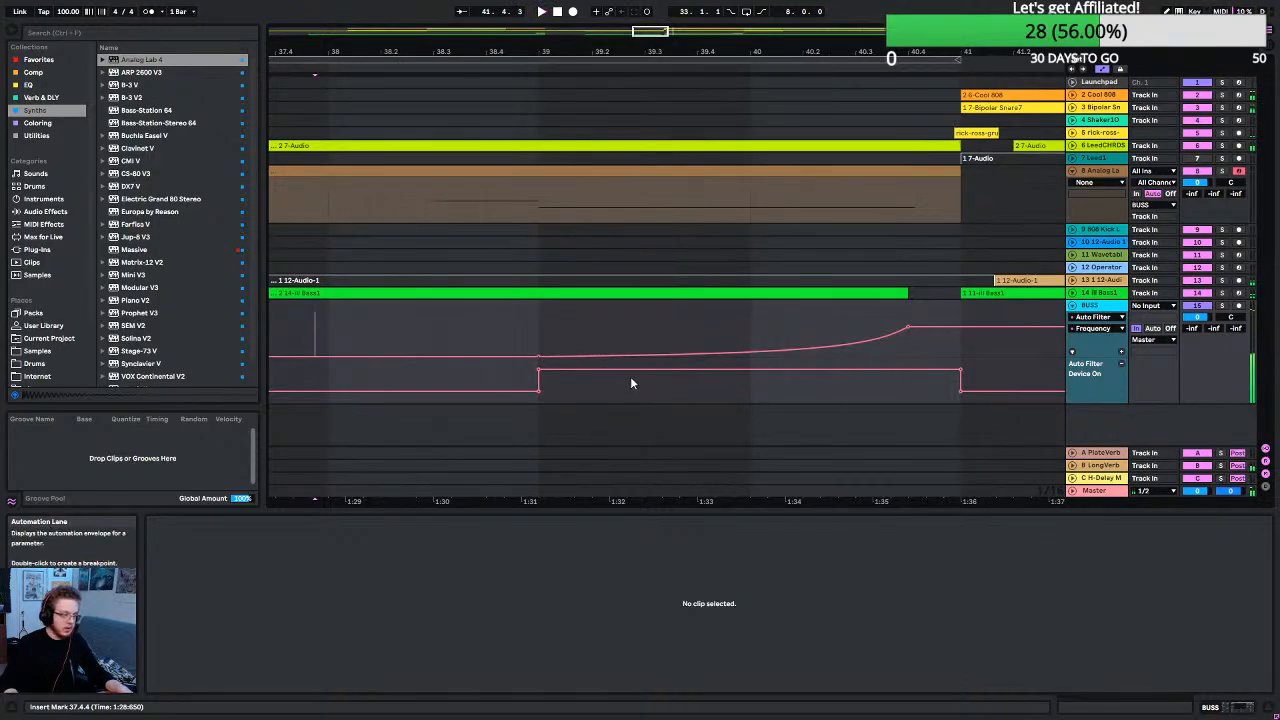
scroll(600, 370, "down", 5)
left_click(318, 210)
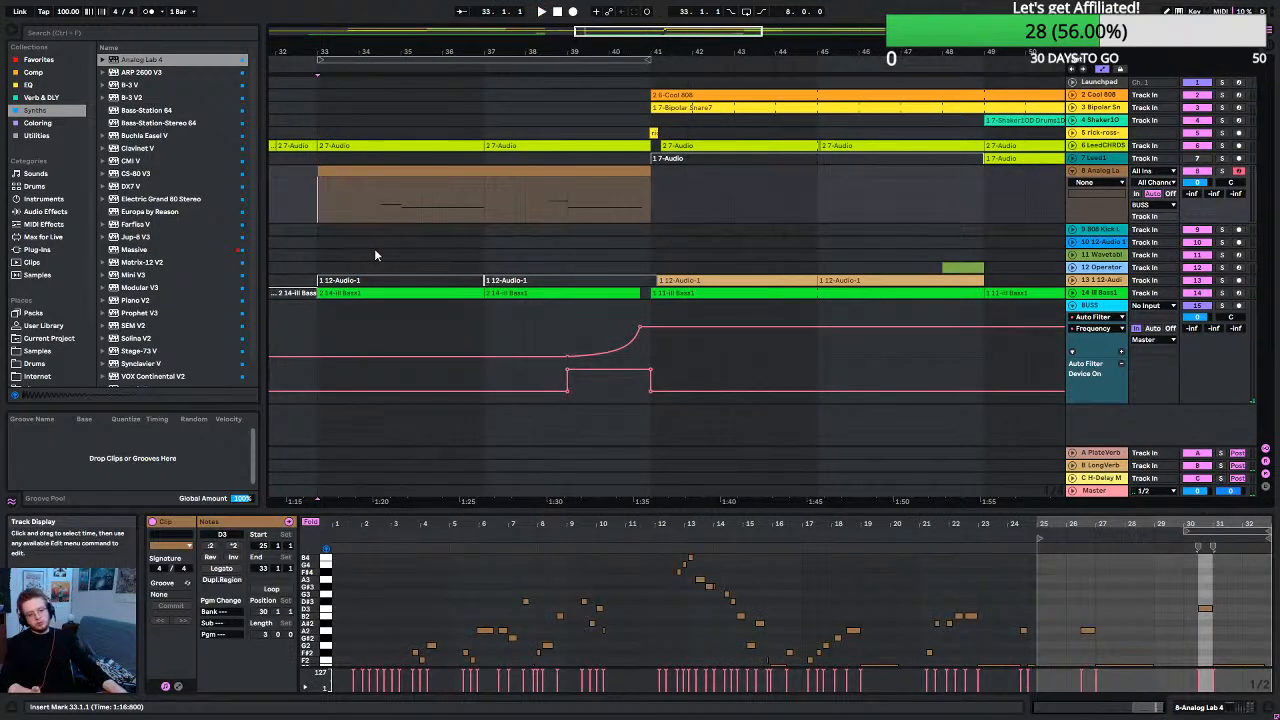
key("space")
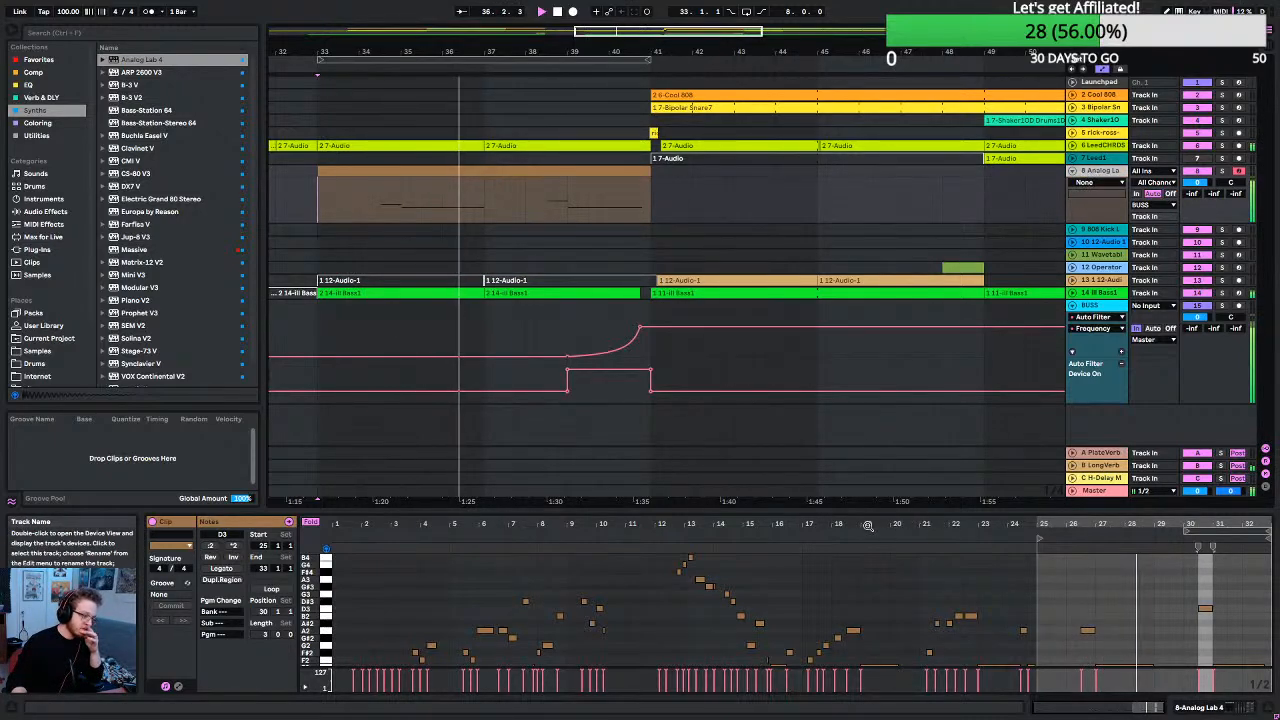
Open the Analog Lab 4 instrument and audition the Fm Sub and Go To Sub Freq presets during playback.
left_click(1240, 708)
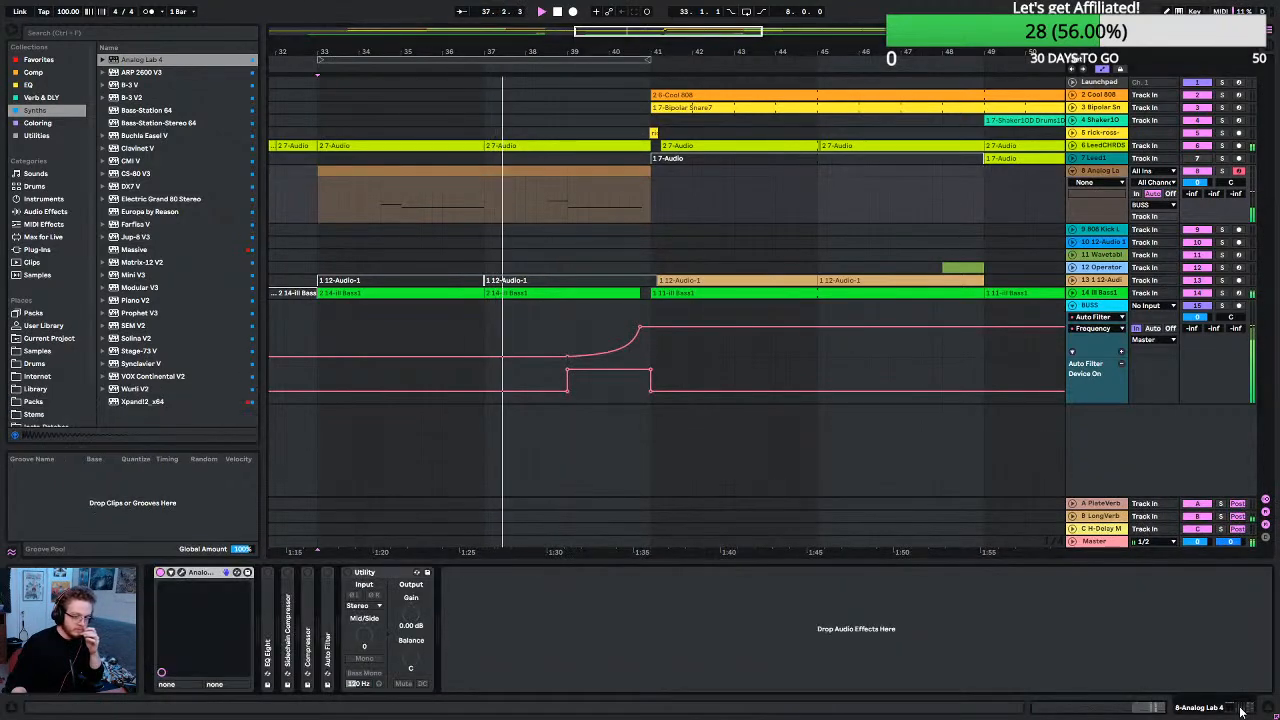
left_click(182, 573)
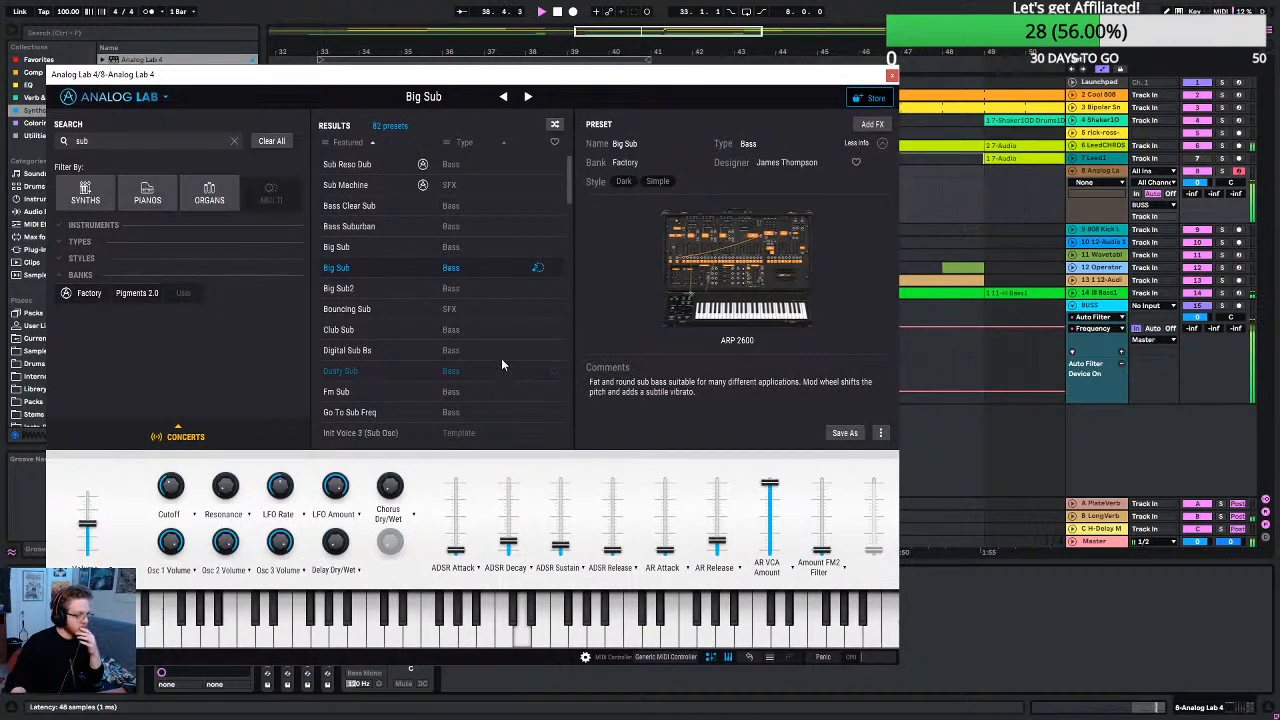
scroll(432, 313, "down", 3)
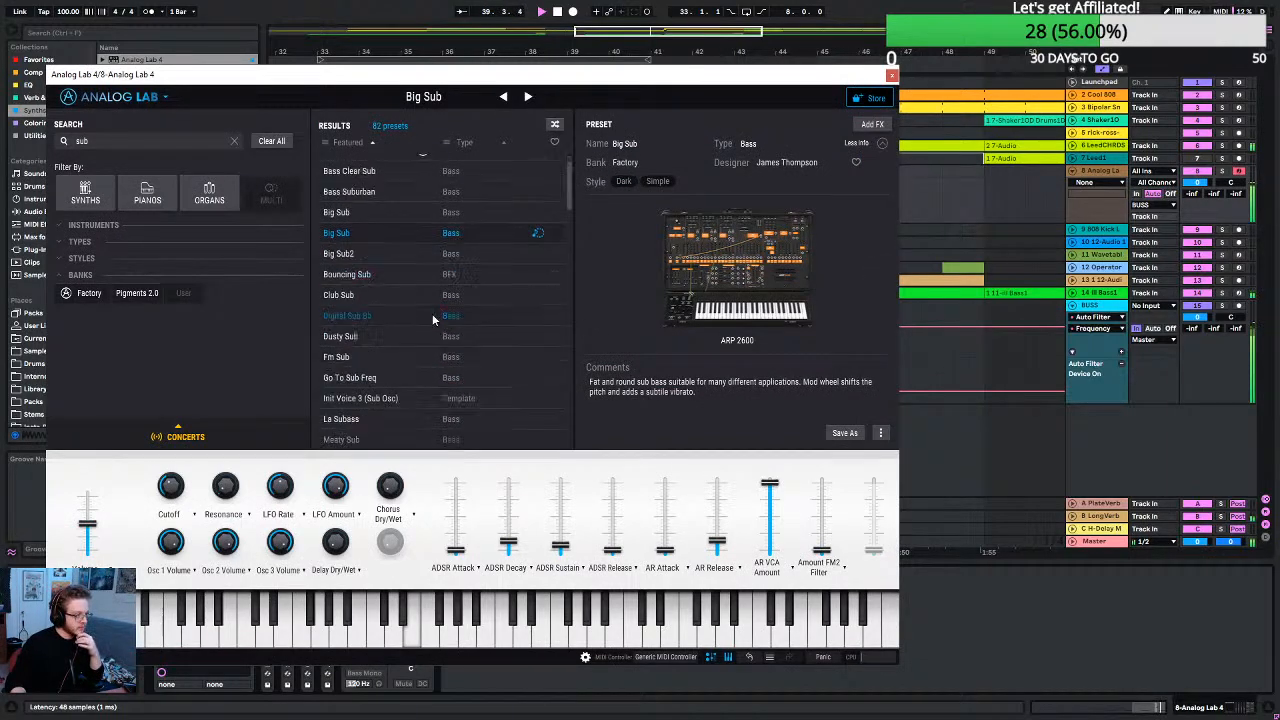
left_click(394, 322)
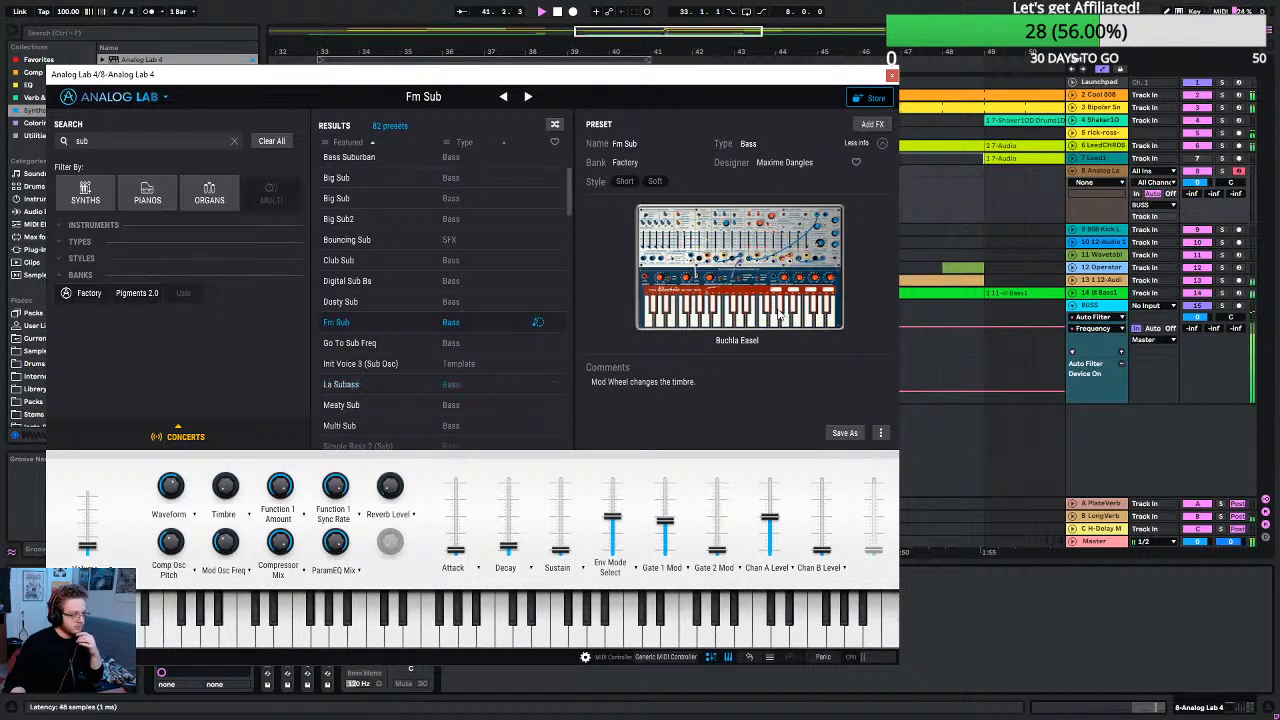
left_click(892, 75)
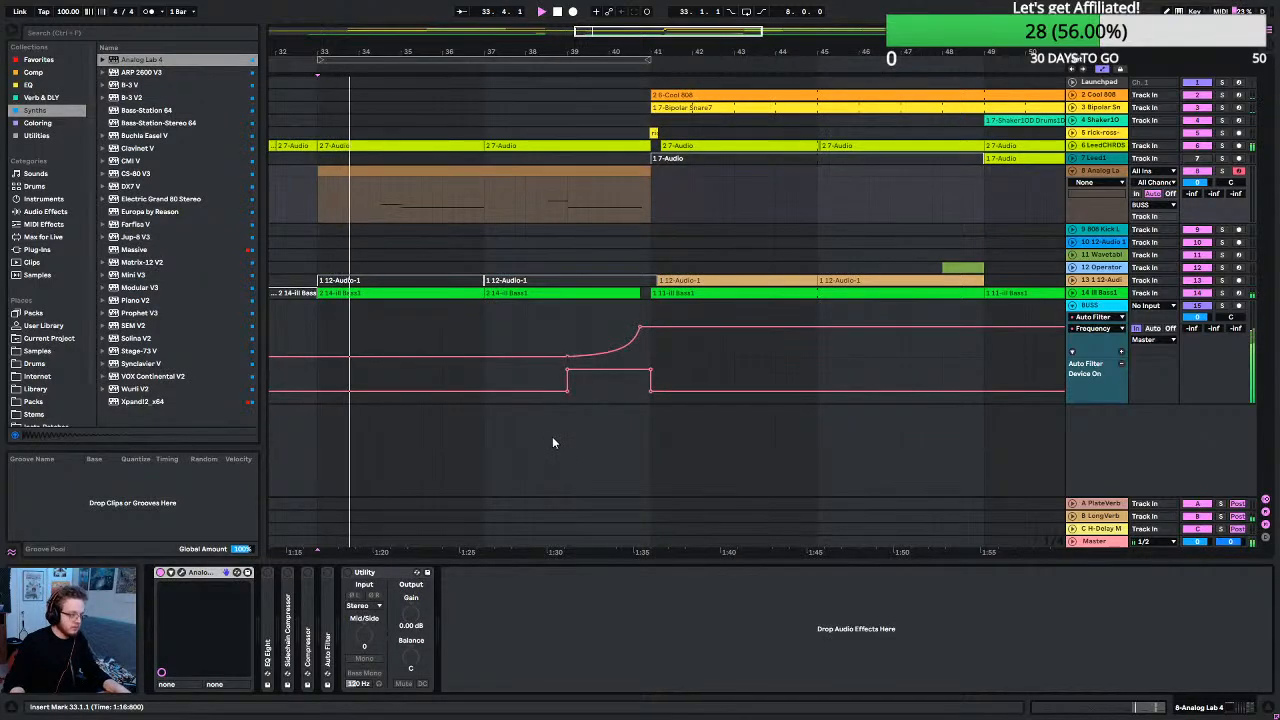
left_click(182, 573)
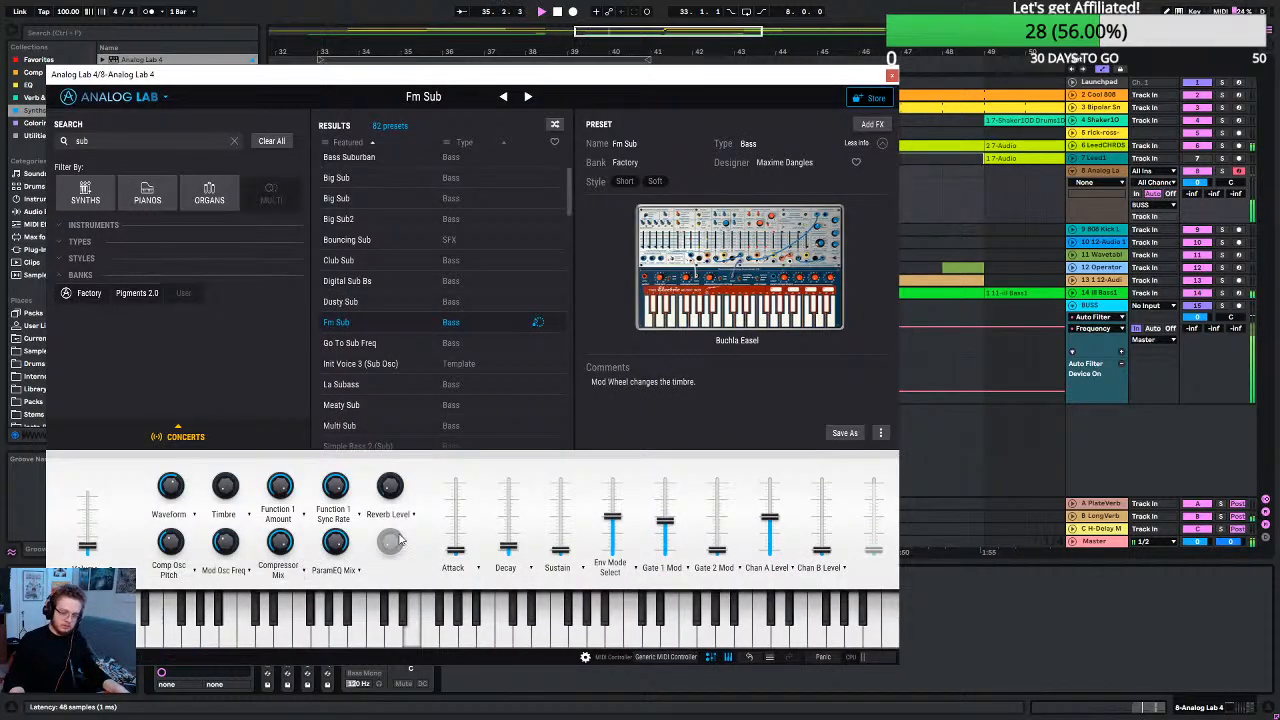
left_click(369, 344)
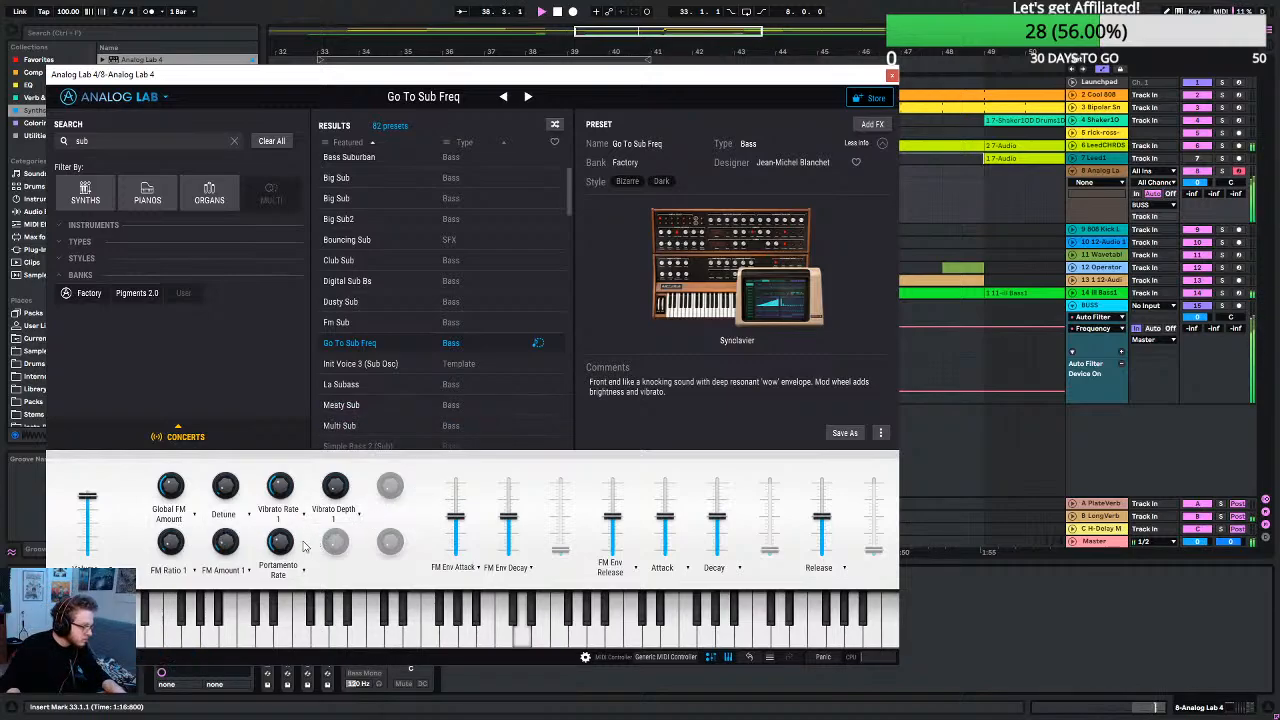
Try a slightly higher Attack on the Go To Sub Freq preset.
mouse_move(283, 548)
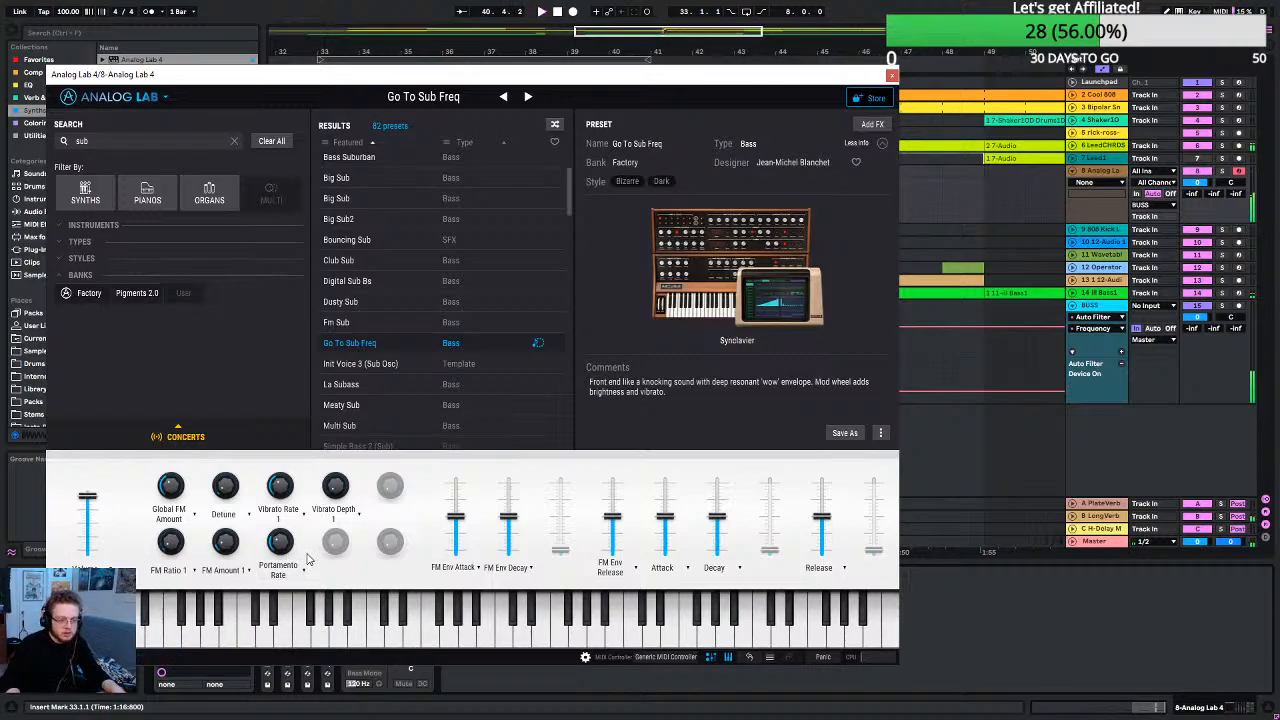
mouse_move(461, 521)
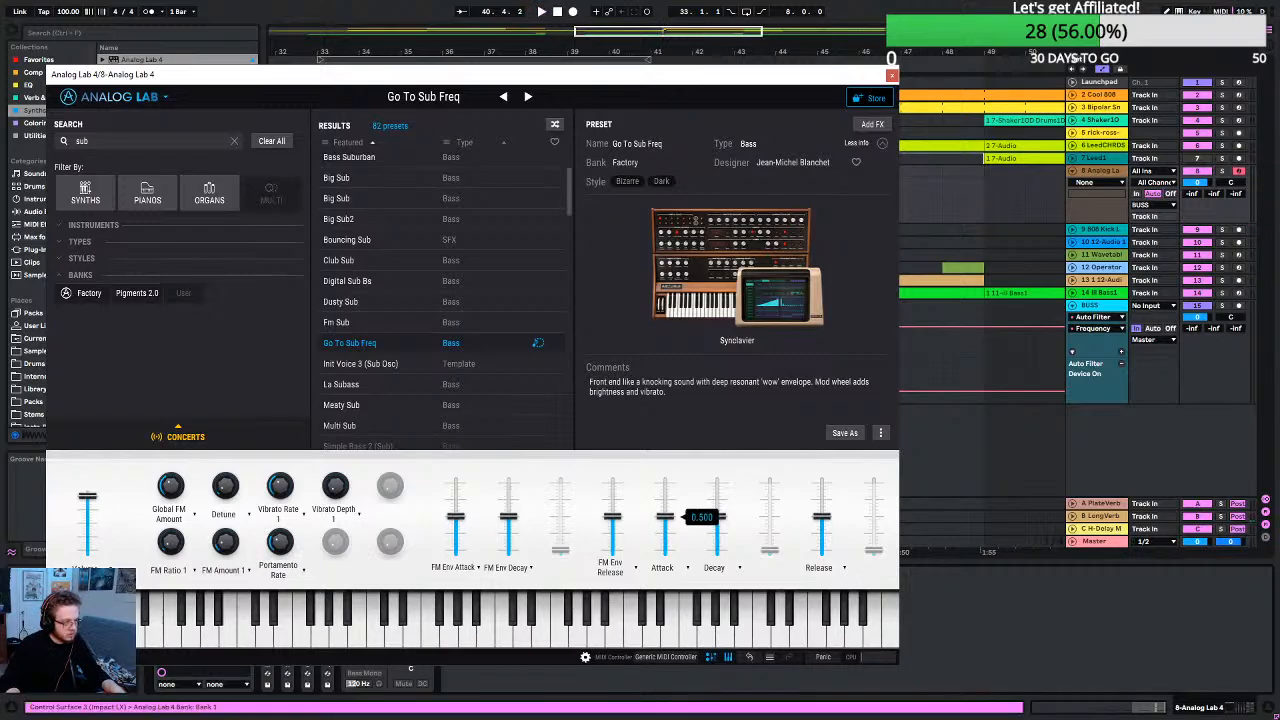
left_click_drag(665, 517, 667, 508)
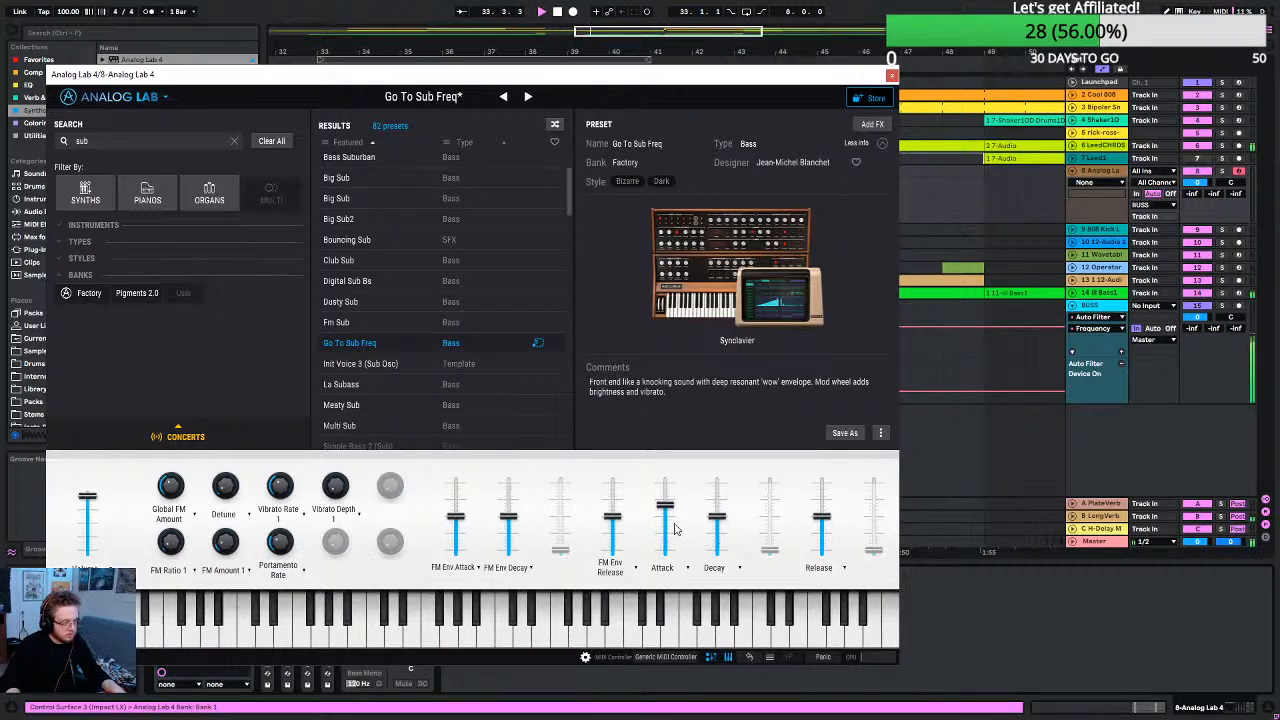
mouse_move(677, 528)
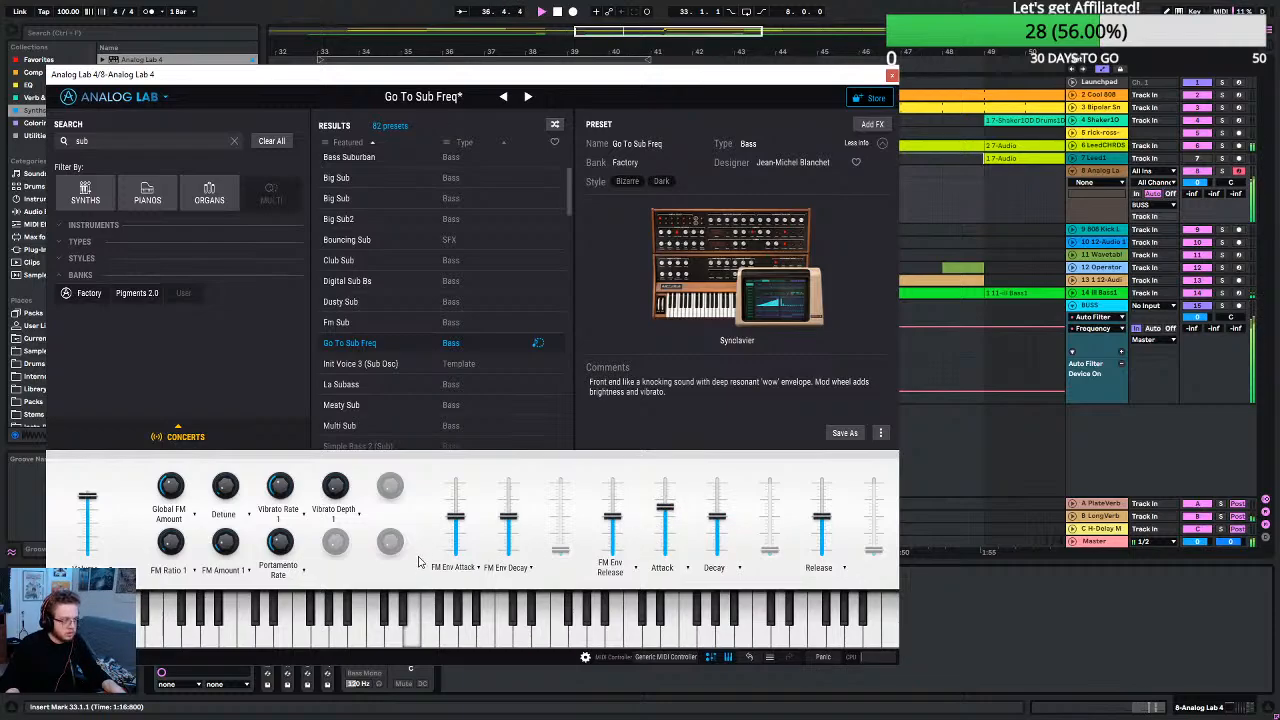
scroll(410, 397, "down", 1)
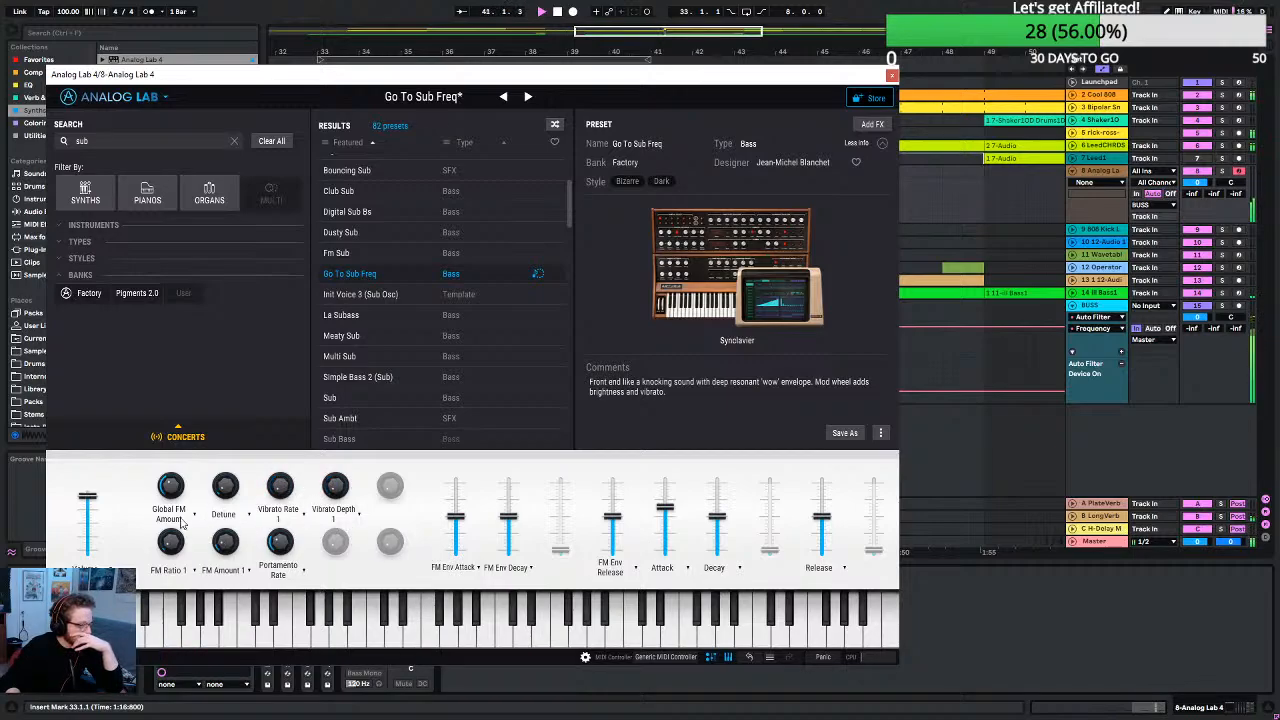
Try different Global FM Amount and FM envelope decay settings on Go To Sub Freq, with a longer FM envelope release and shorter Release.
mouse_move(171, 488)
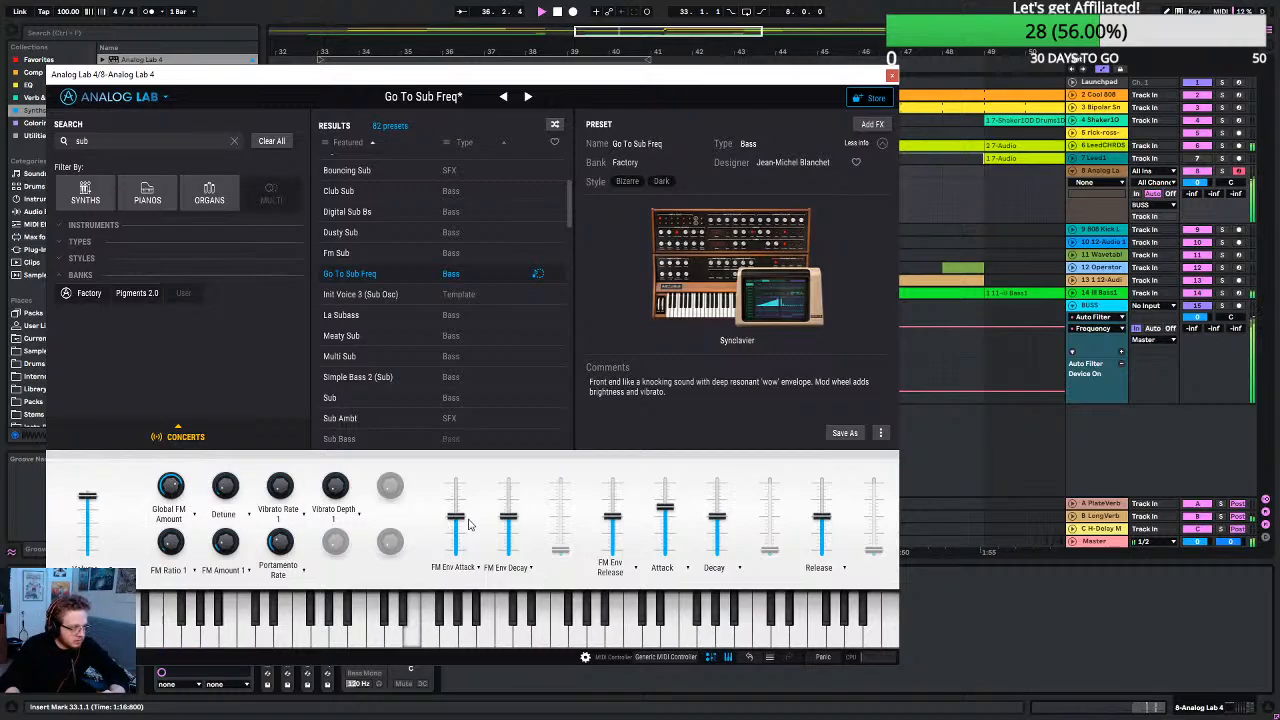
left_click_drag(507, 517, 507, 500)
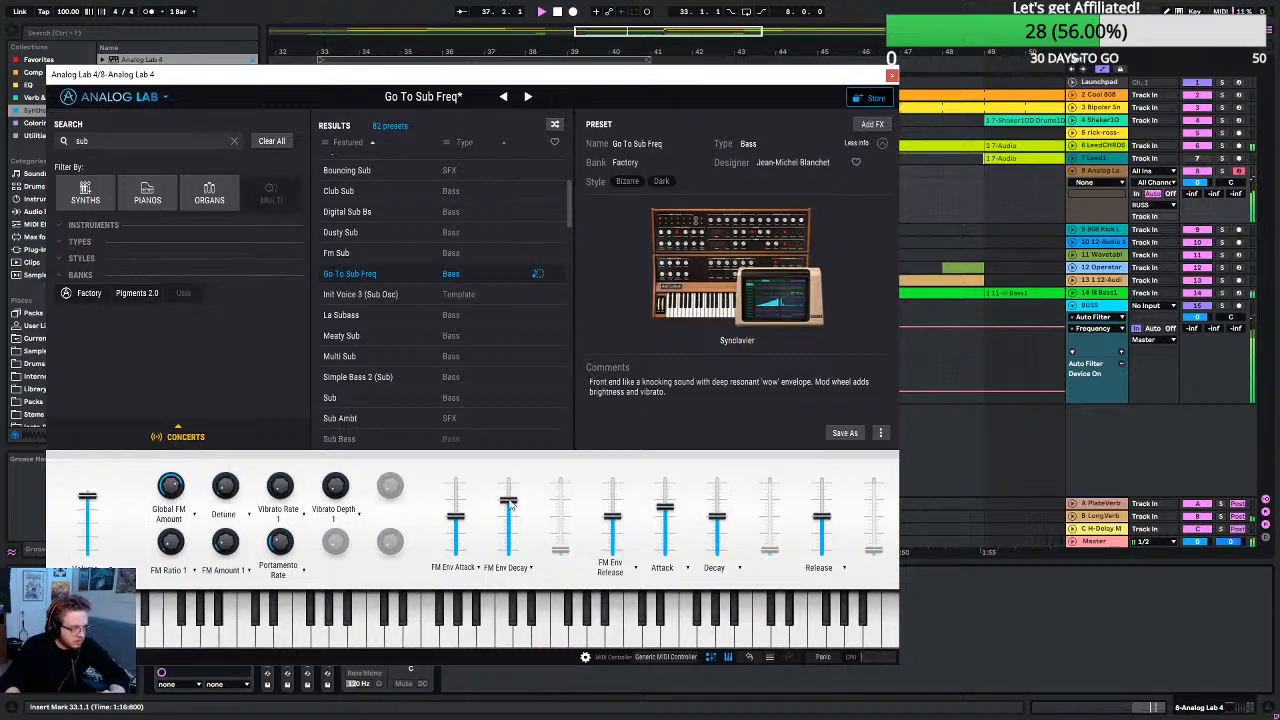
left_click_drag(612, 517, 612, 507)
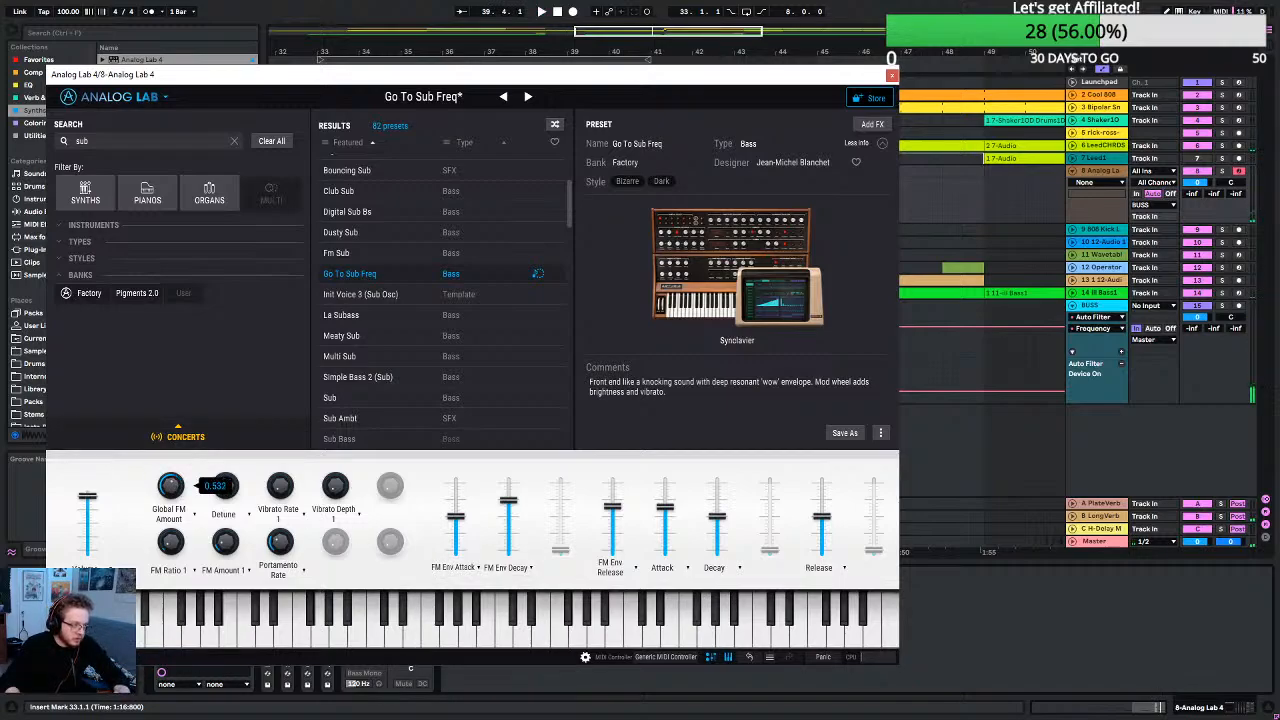
left_click_drag(519, 503, 510, 522)
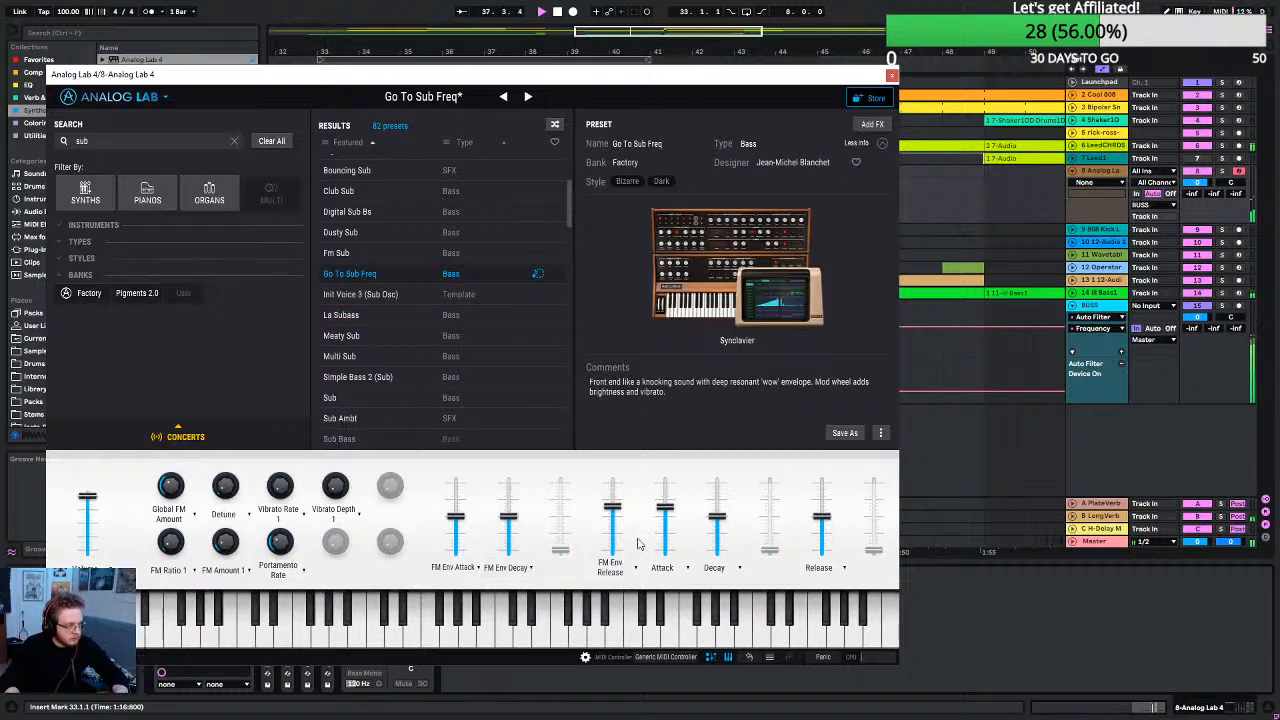
left_click_drag(824, 520, 825, 541)
mouse_move(716, 525)
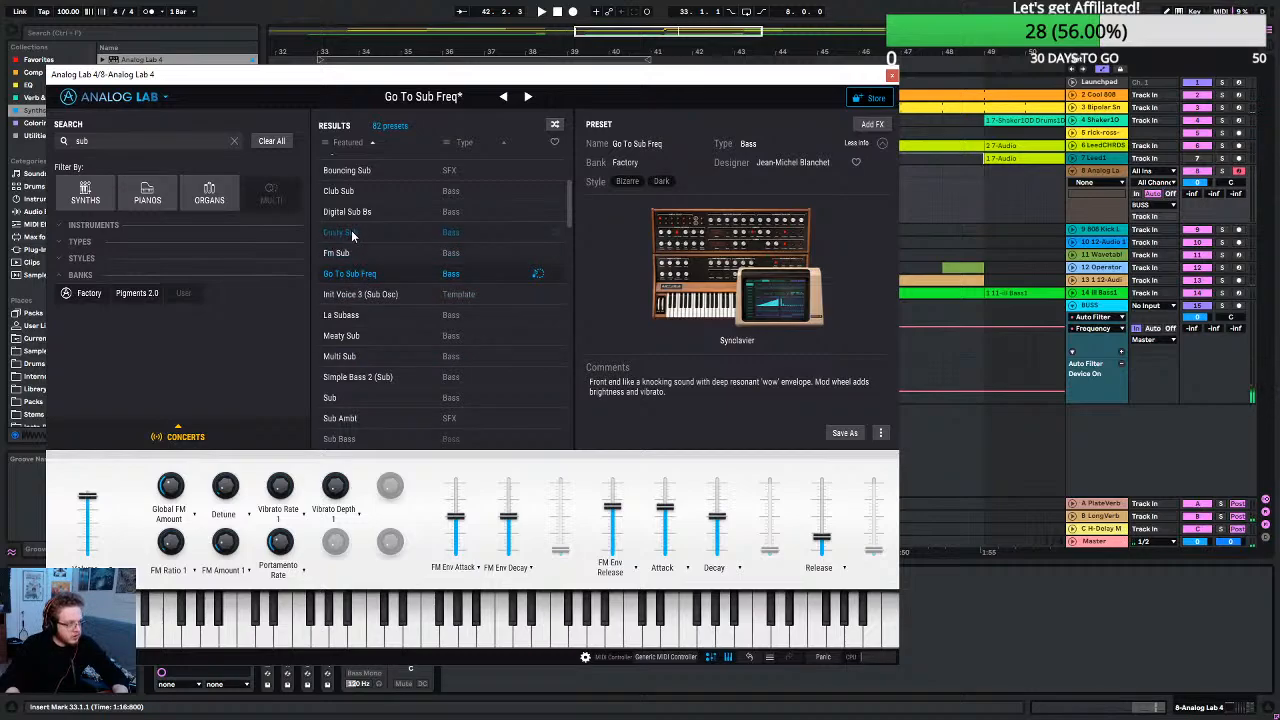
Load the Dusty Sub preset, raise its Destroy Mix and adjust its Compressor Mix.
left_click(450, 258)
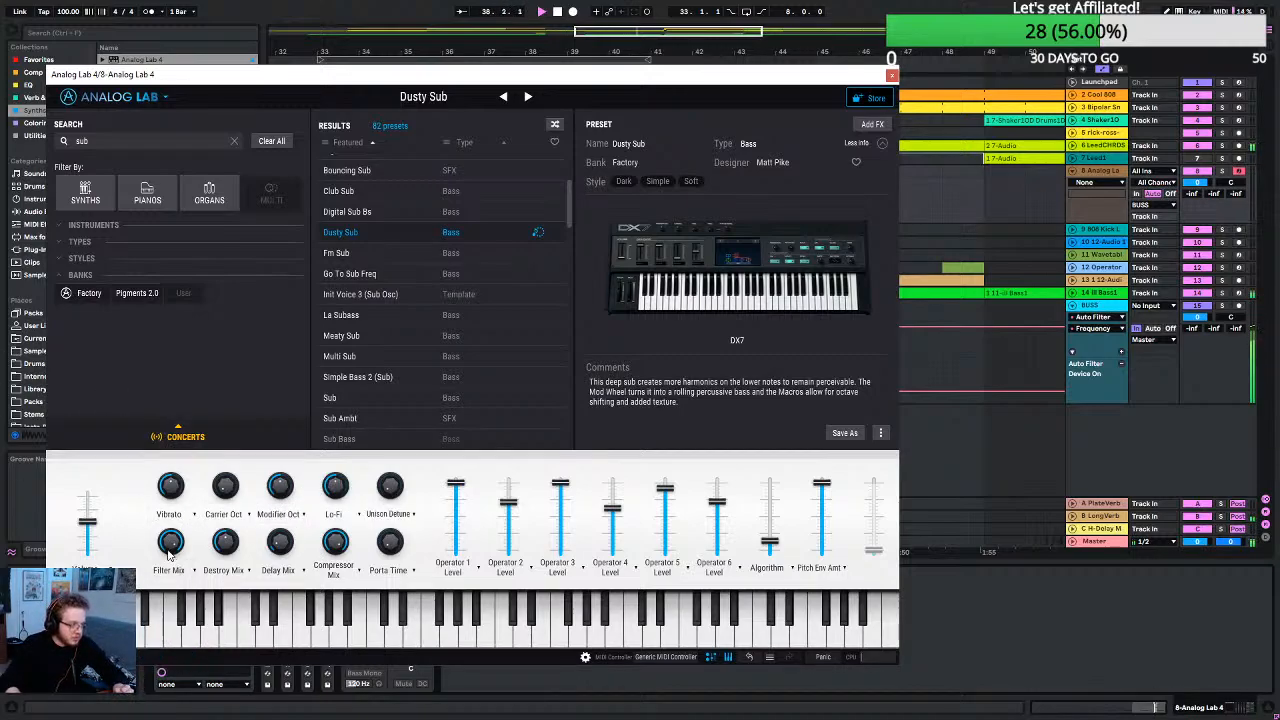
left_click_drag(169, 553, 225, 556)
mouse_move(226, 490)
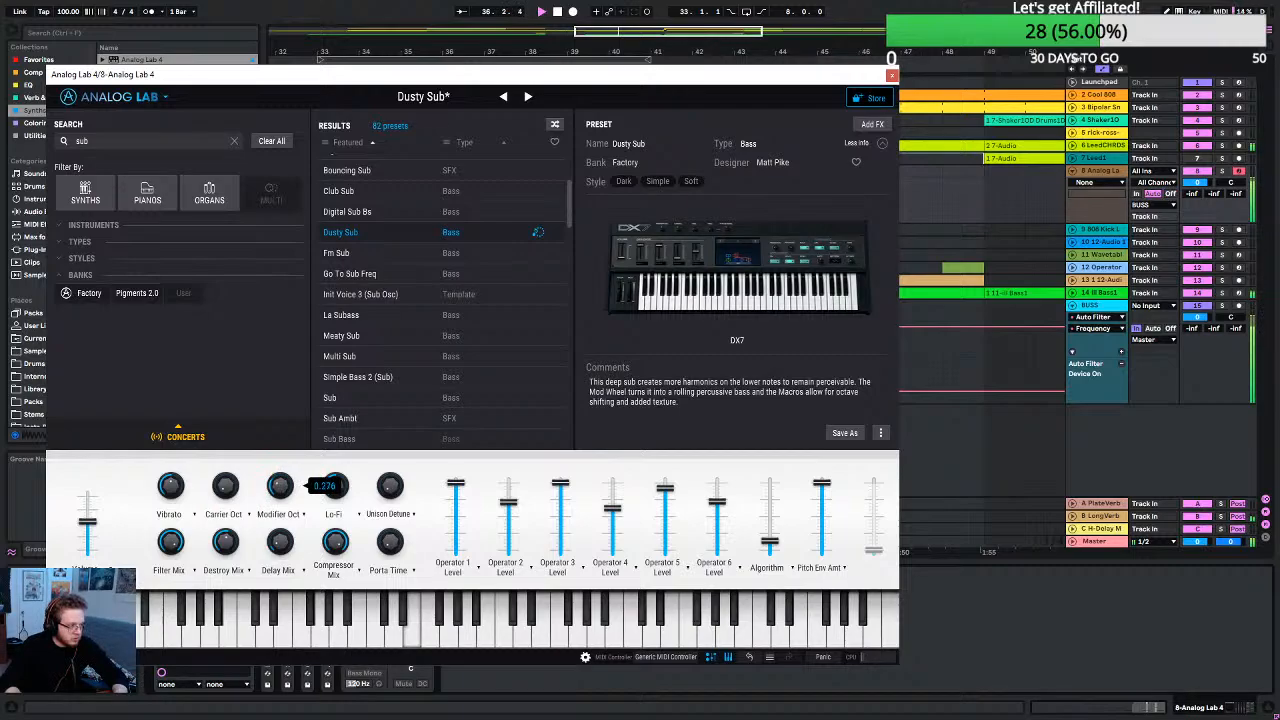
mouse_move(337, 541)
left_mouse_down()
mouse_move(339, 556)
mouse_move(340, 541)
left_mouse_up()
double_click(338, 546)
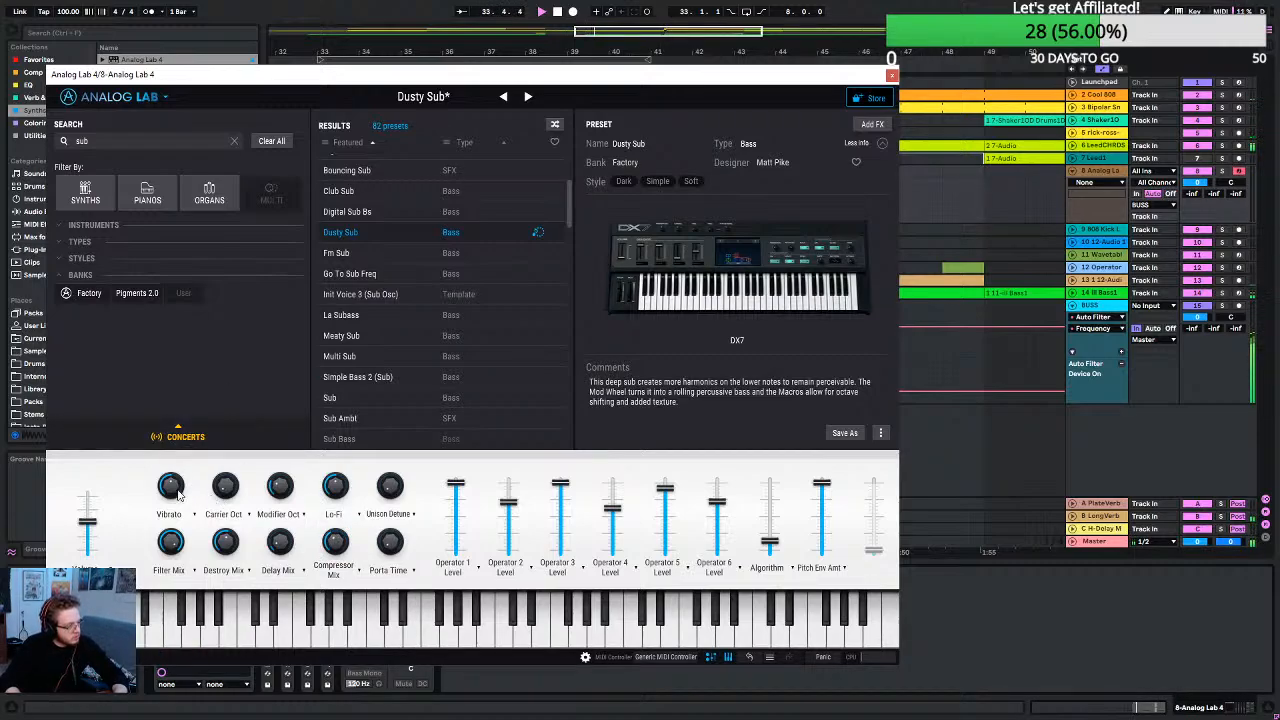
Set Dusty Sub's Vibrato to 0.413 and Unison Detune to 0.280, raise Lo-Fi, and move the instrument window off the arrangement.
left_click_drag(178, 490, 170, 476)
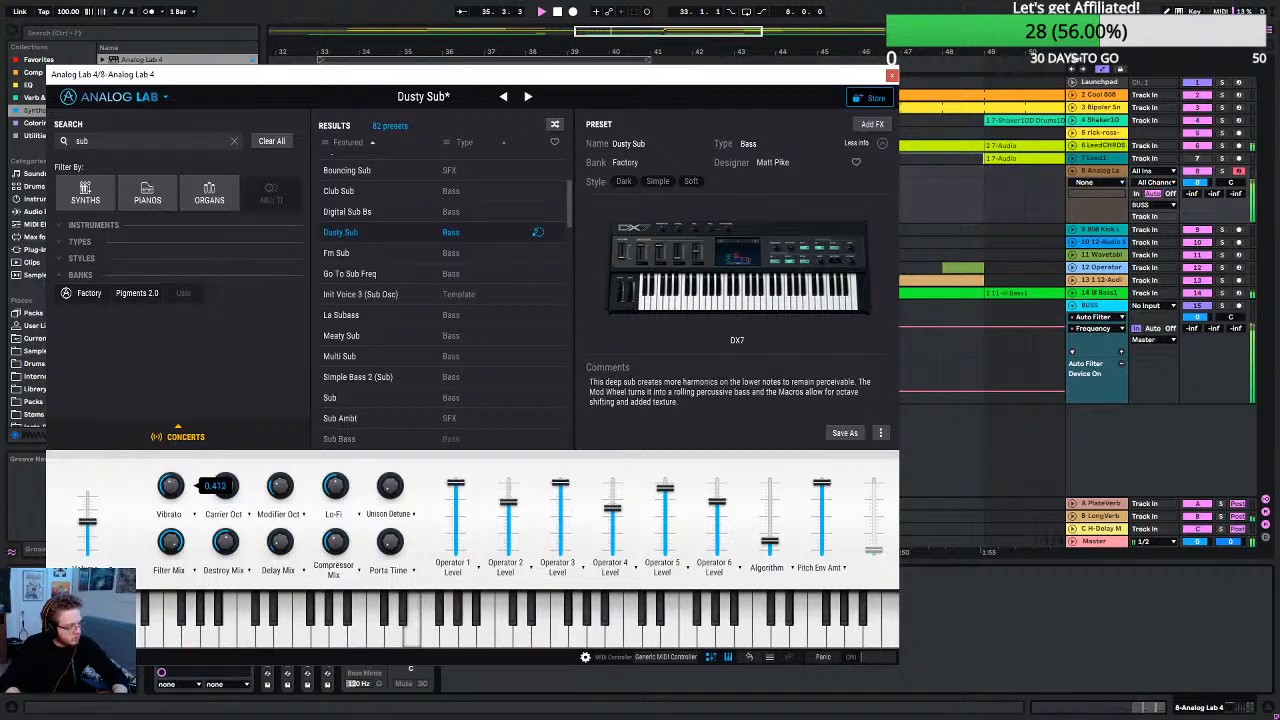
left_click_drag(390, 486, 385, 493)
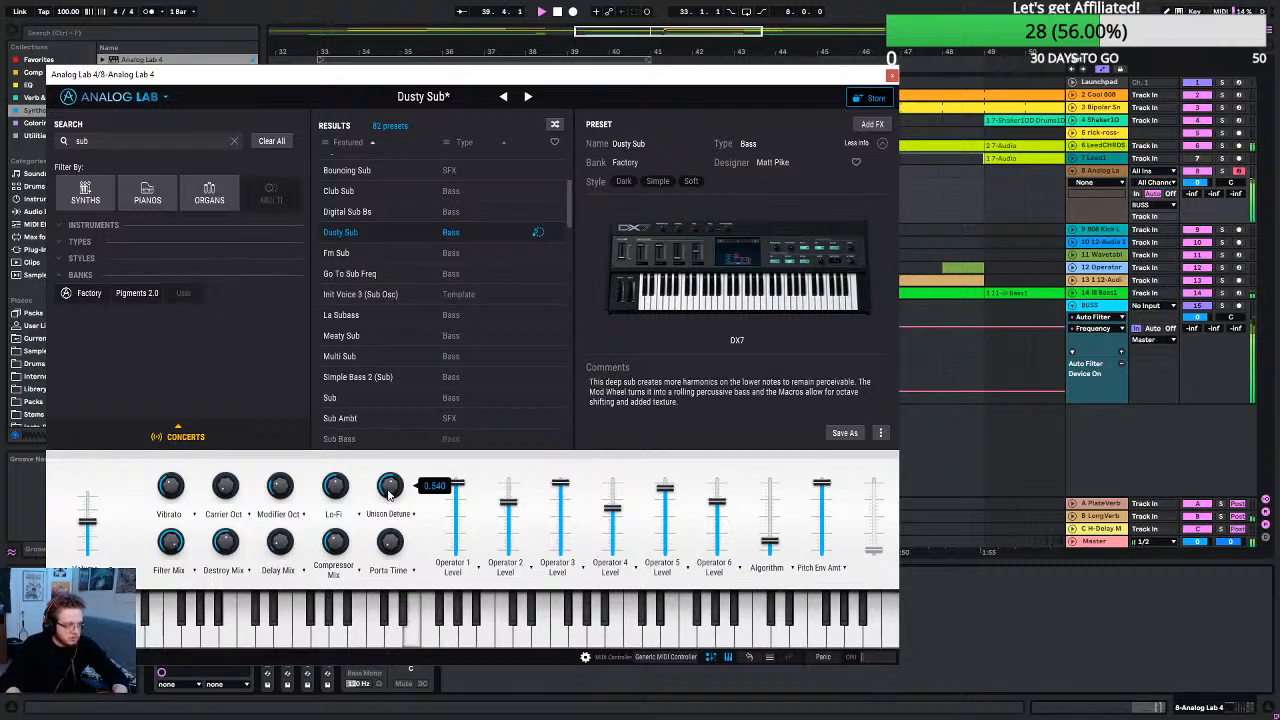
left_click_drag(339, 489, 339, 482)
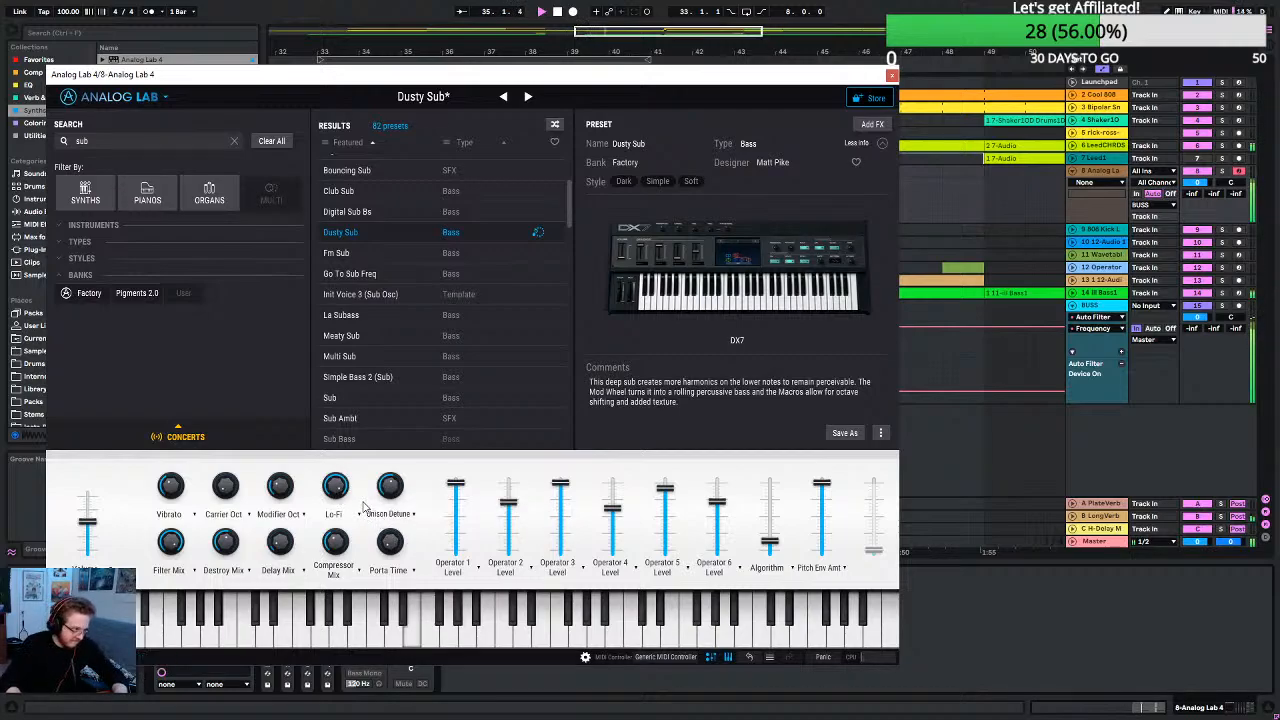
mouse_move(392, 496)
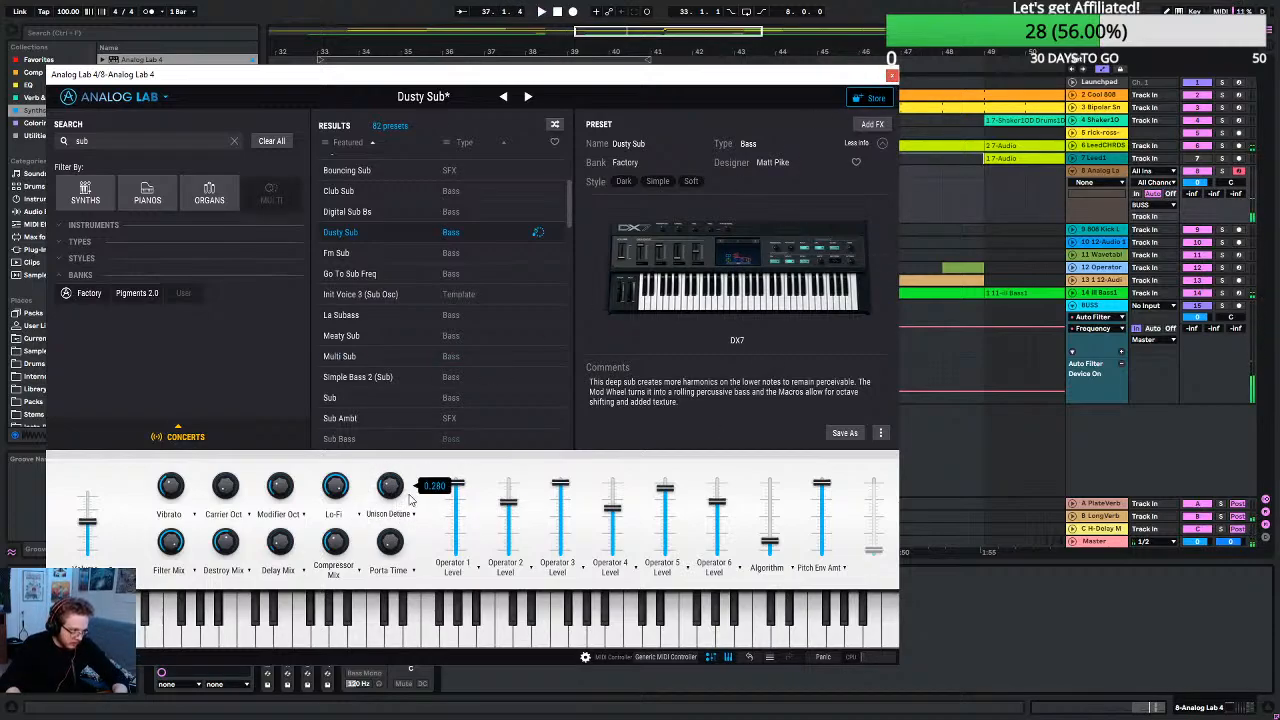
left_click_drag(732, 82, 1279, 180)
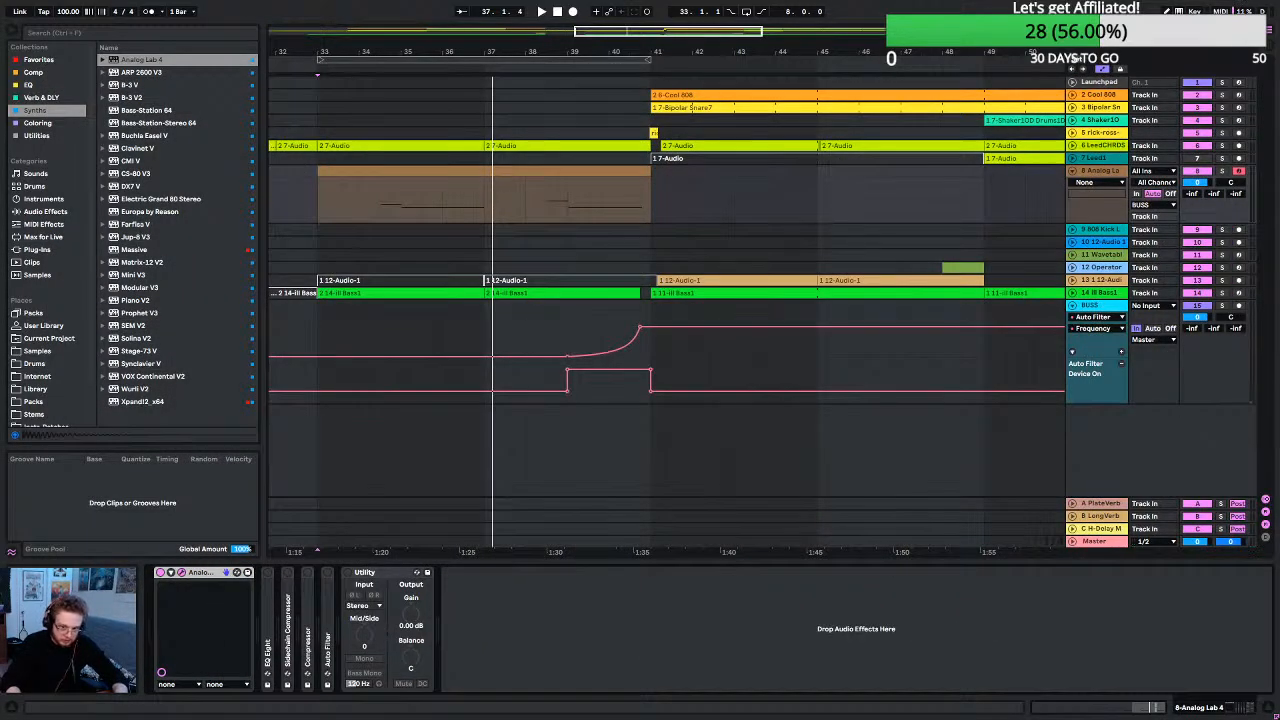
Add Unison Detune to Analog Lab 4's configured device parameters, assign it to the X axis, and close the instrument window.
left_click(170, 573)
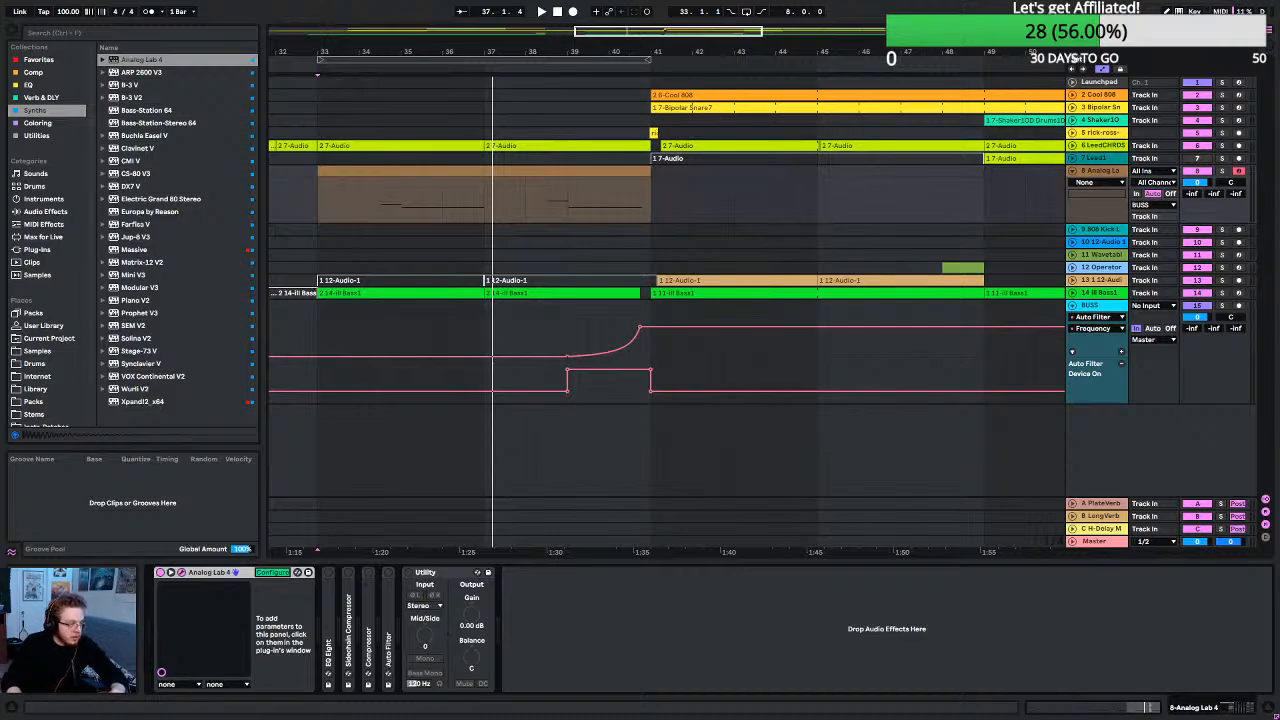
left_click(297, 572)
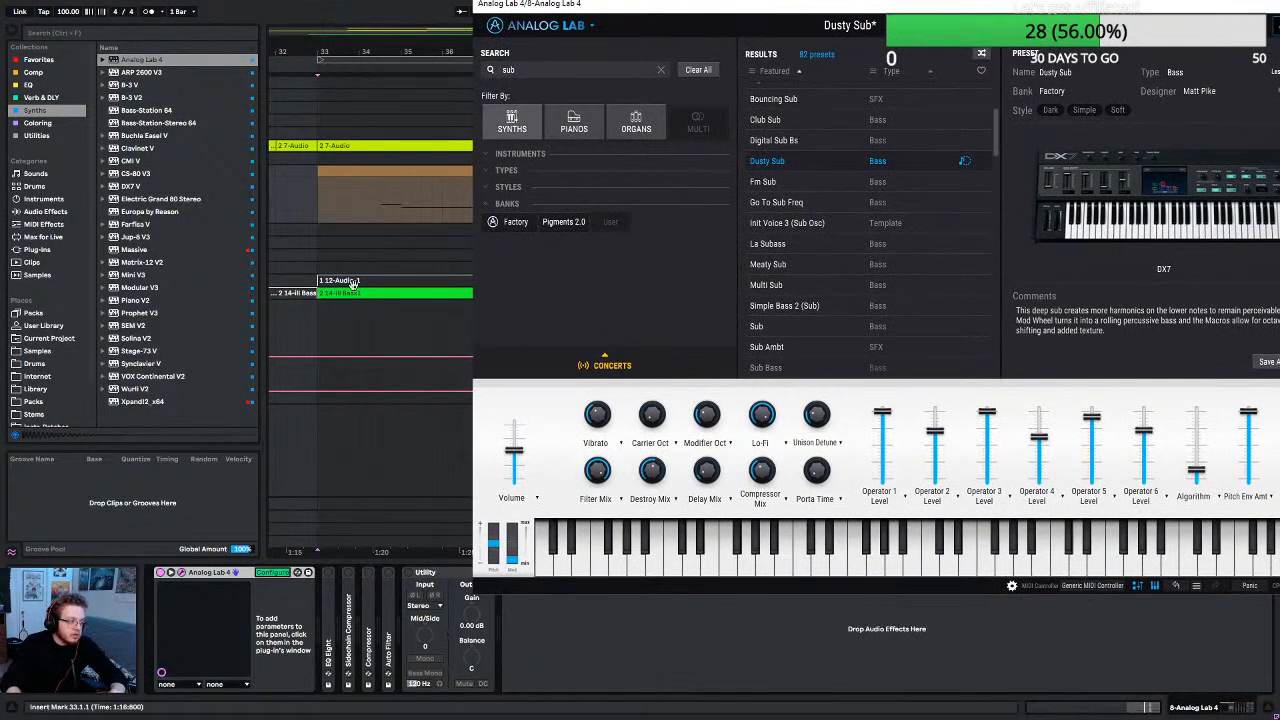
left_click(275, 575)
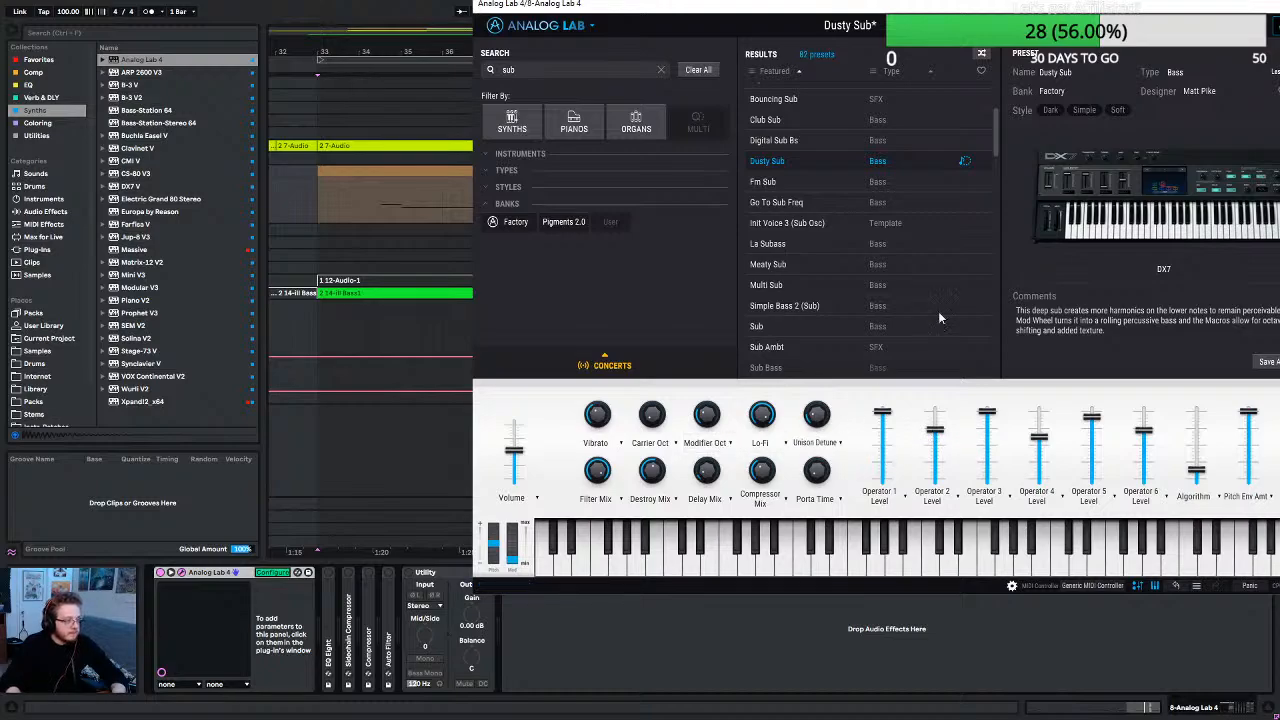
left_click_drag(1067, 16, 865, 55)
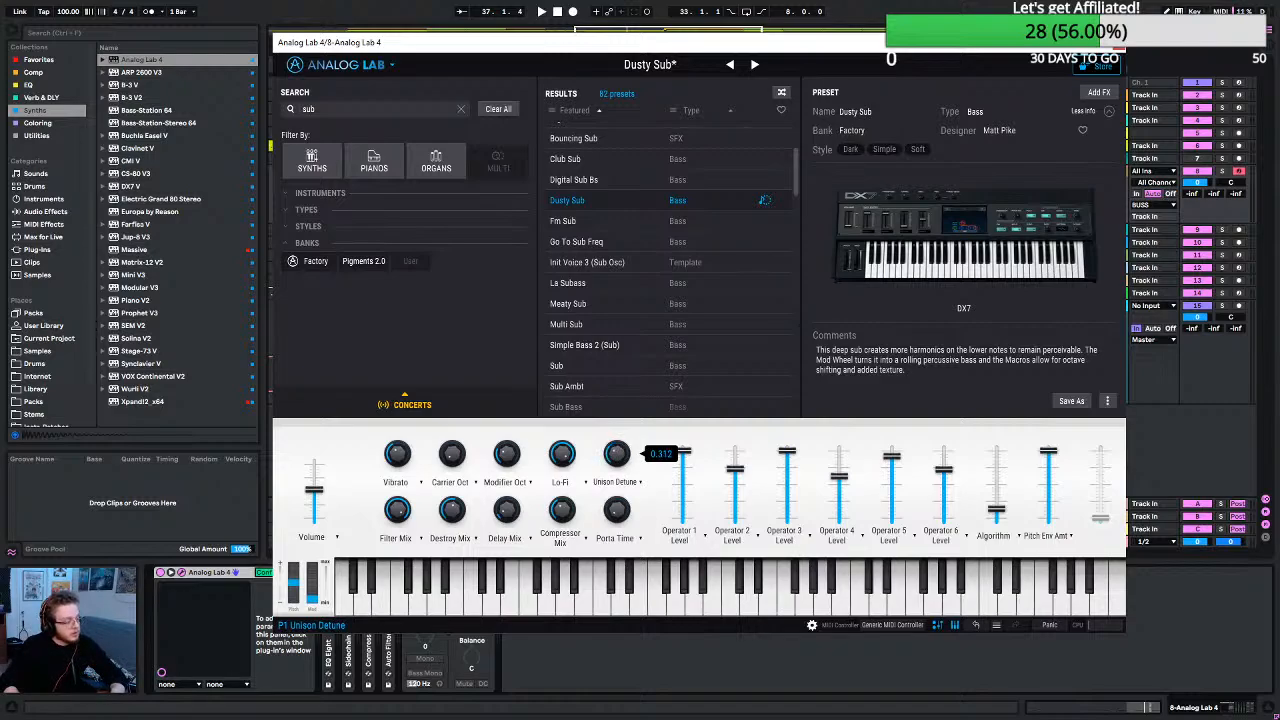
left_click(166, 685)
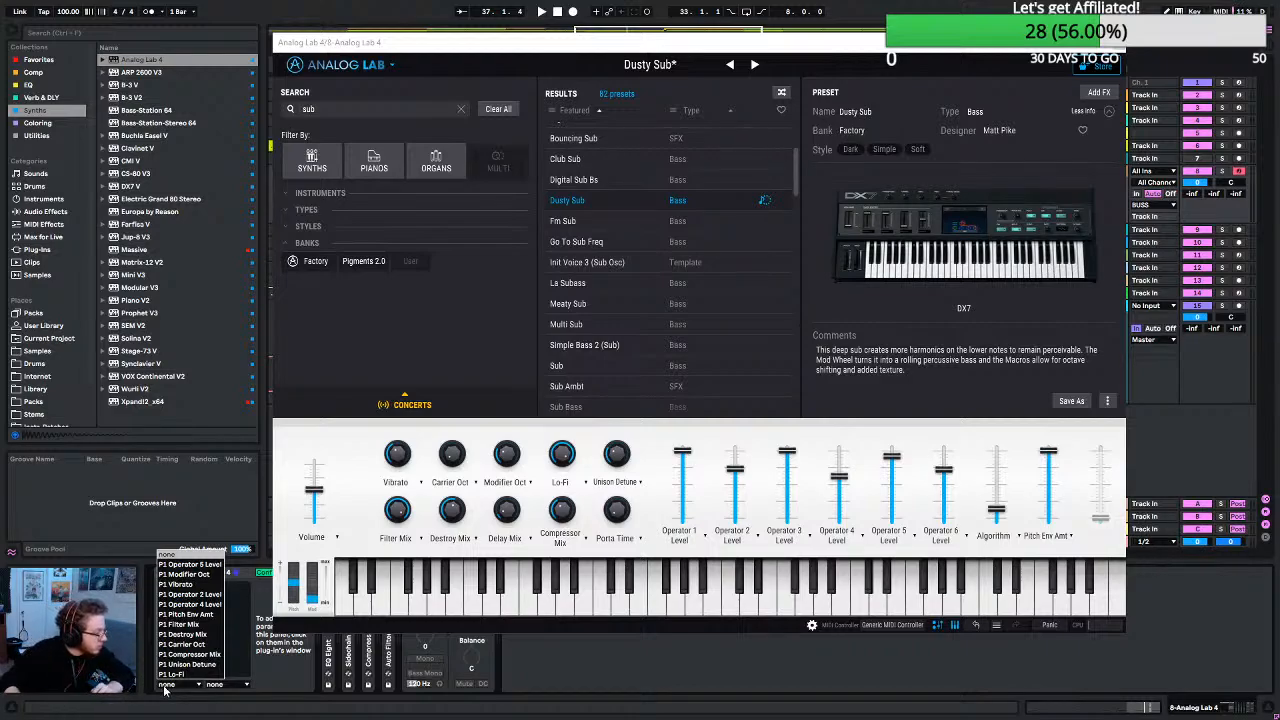
left_click(184, 664)
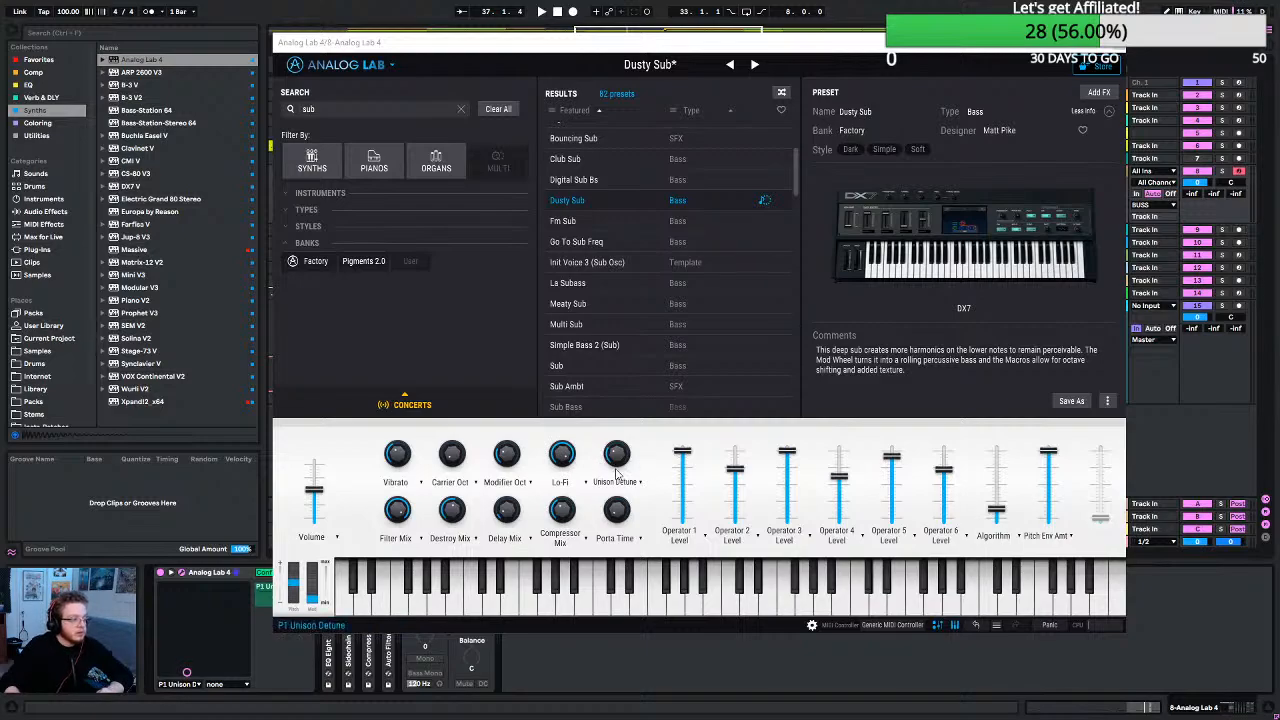
left_click(1122, 46)
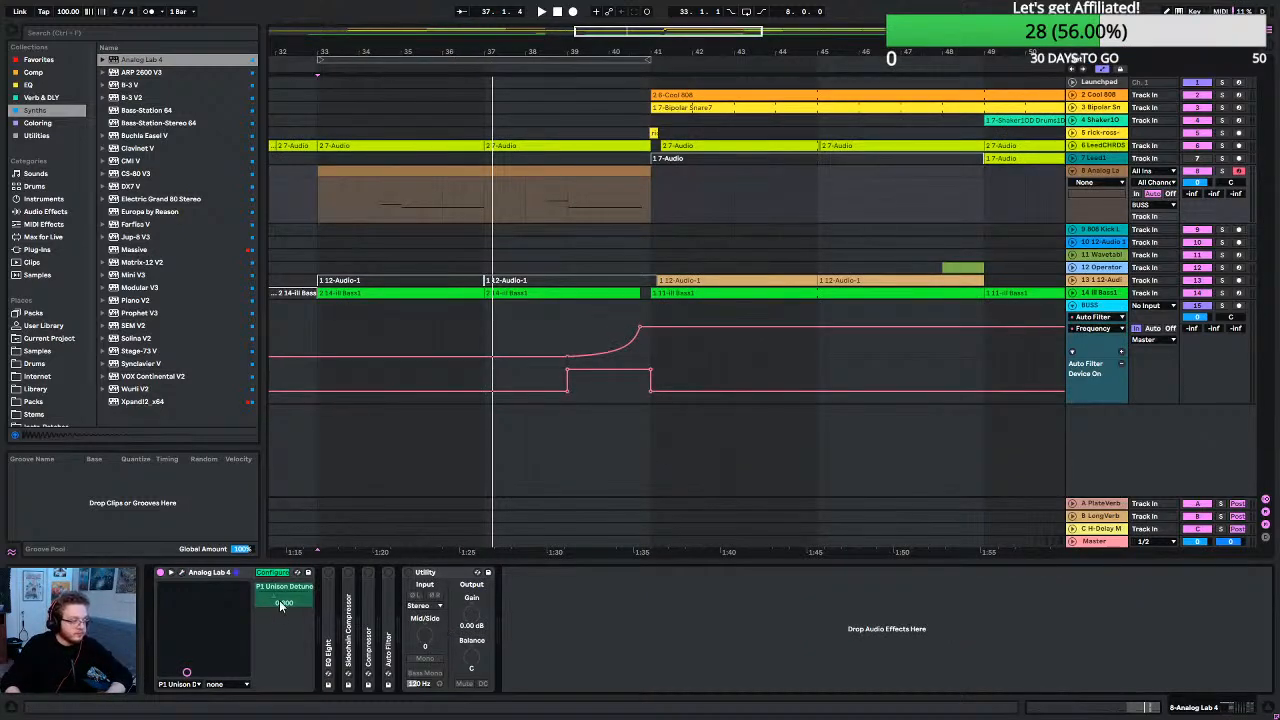
left_click(285, 573)
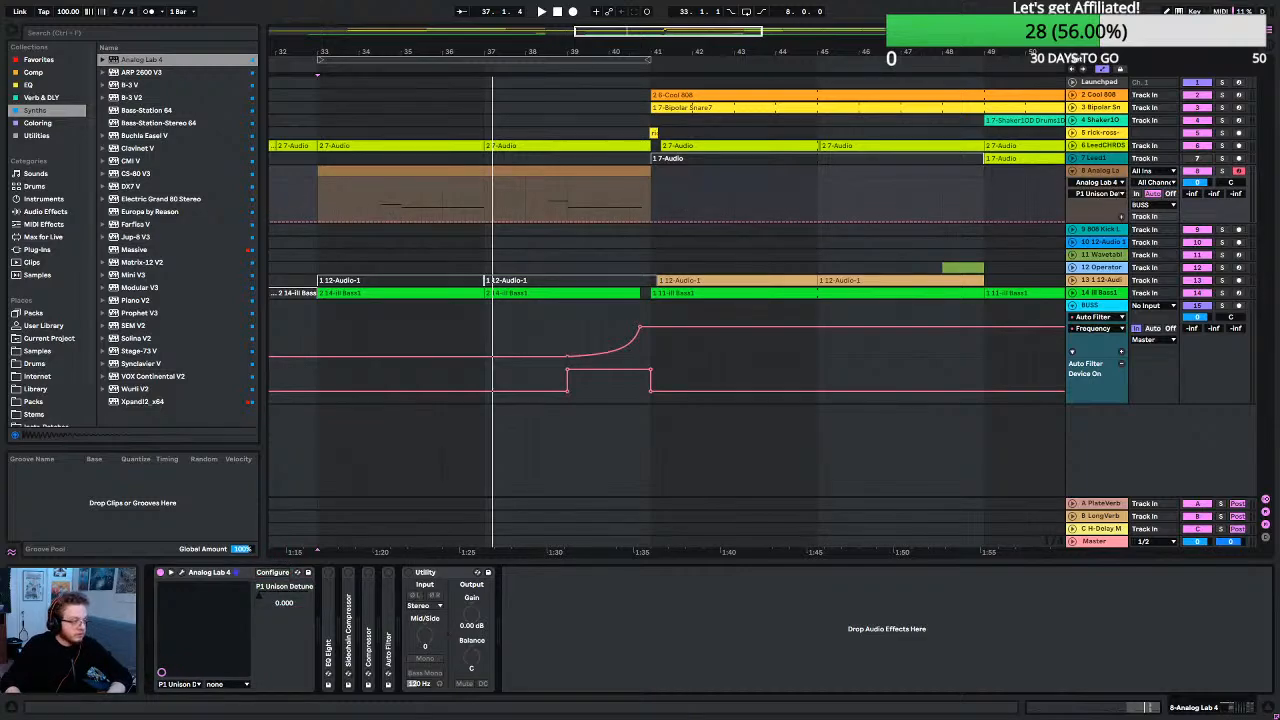
During playback, automate Unison Detune up to 0.209 at bar 37, back to 0 before bar 39, and up to 0.313 before bar 41.
key("space")
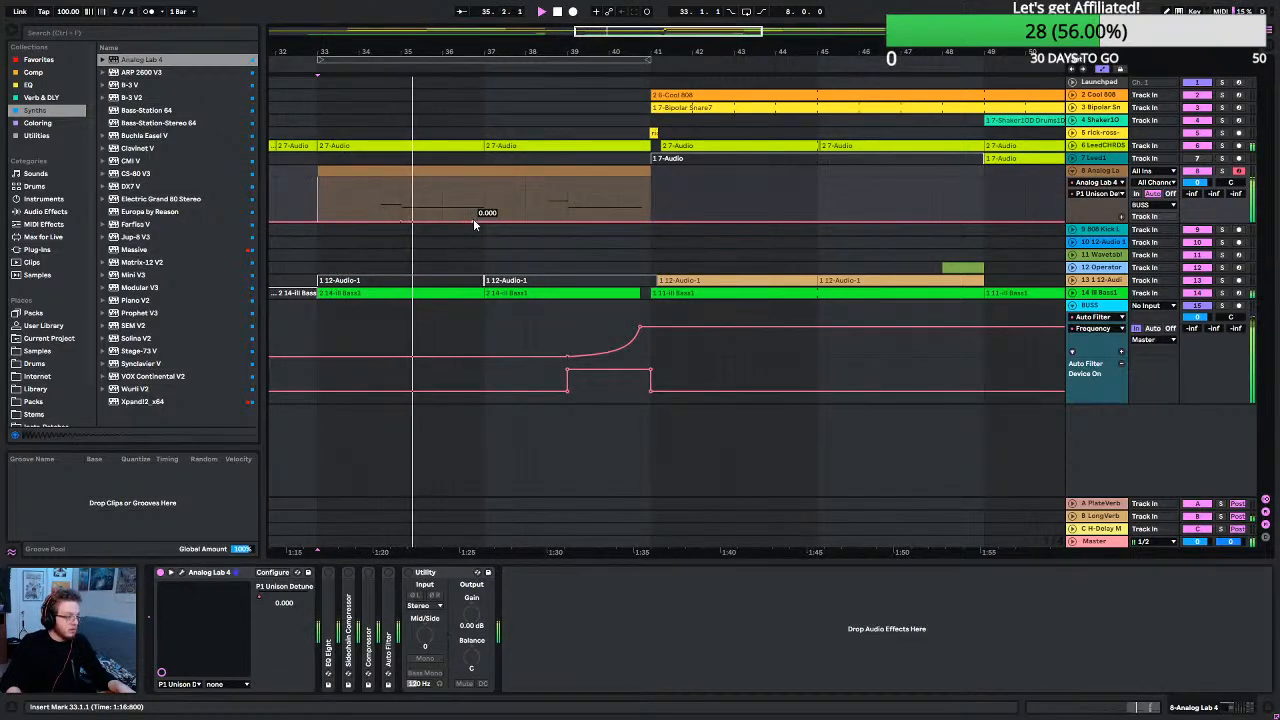
left_click_drag(478, 222, 484, 212)
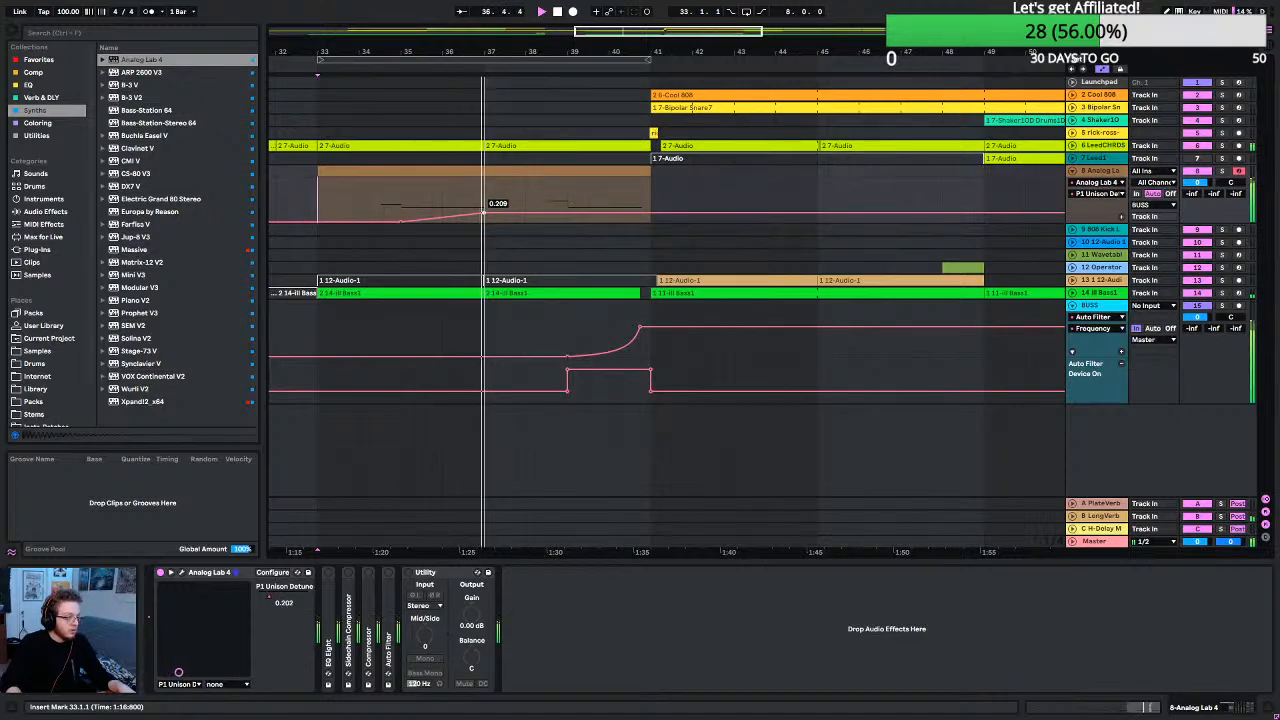
left_click_drag(546, 211, 546, 222)
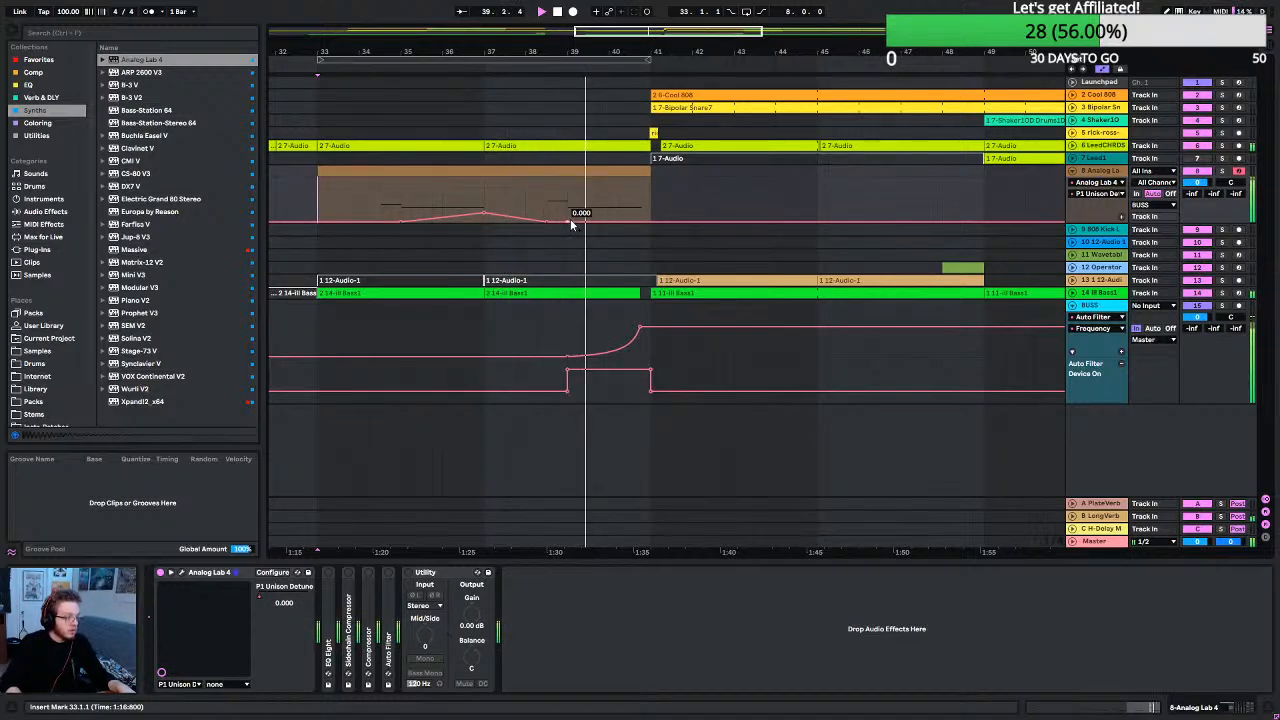
left_click_drag(636, 220, 640, 208)
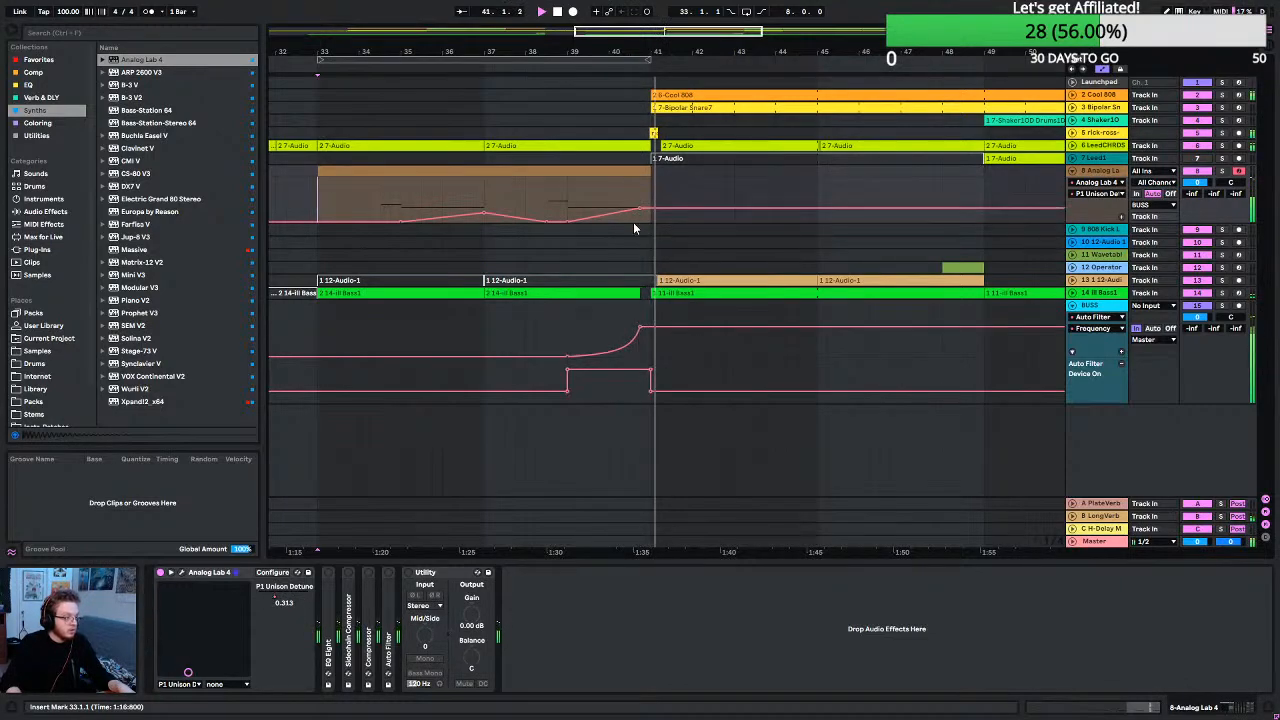
Replay the Analog Lab section from bar 33, open its MIDI clip's notes and lengthen the last E2 note to the clip's end.
scroll(649, 162, "up", 5)
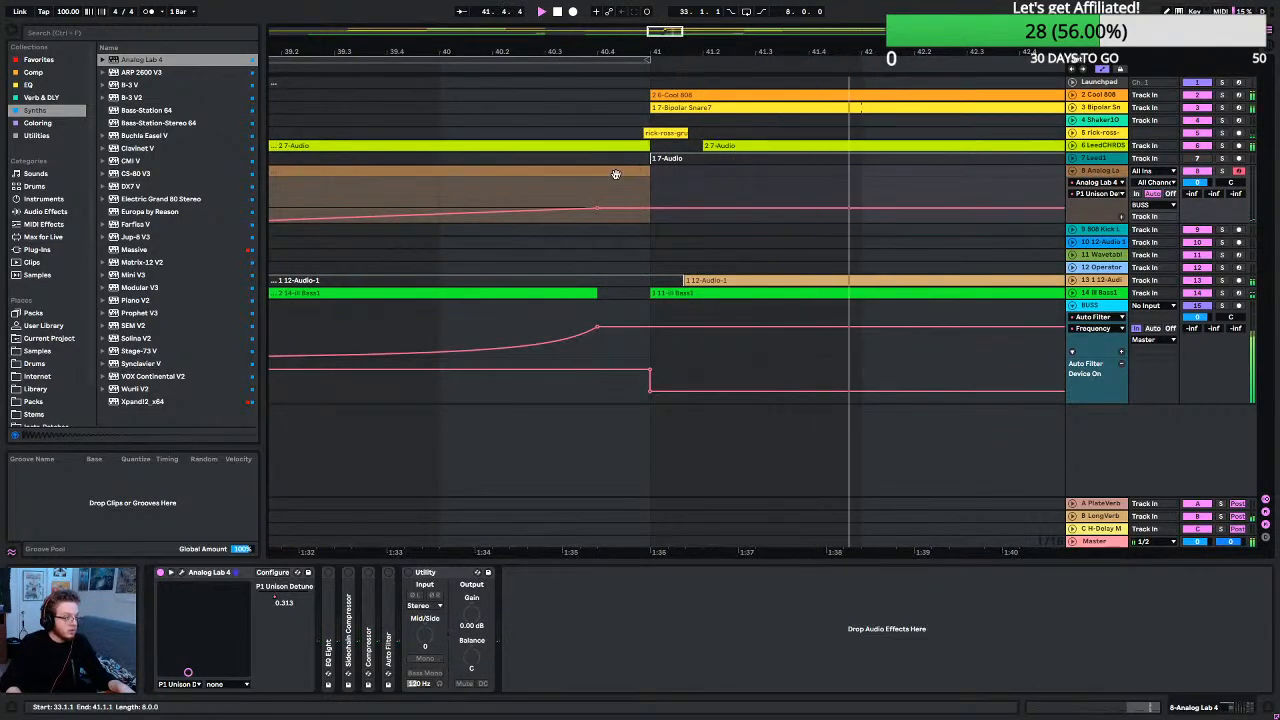
left_click(614, 172)
key("space")
key("space")
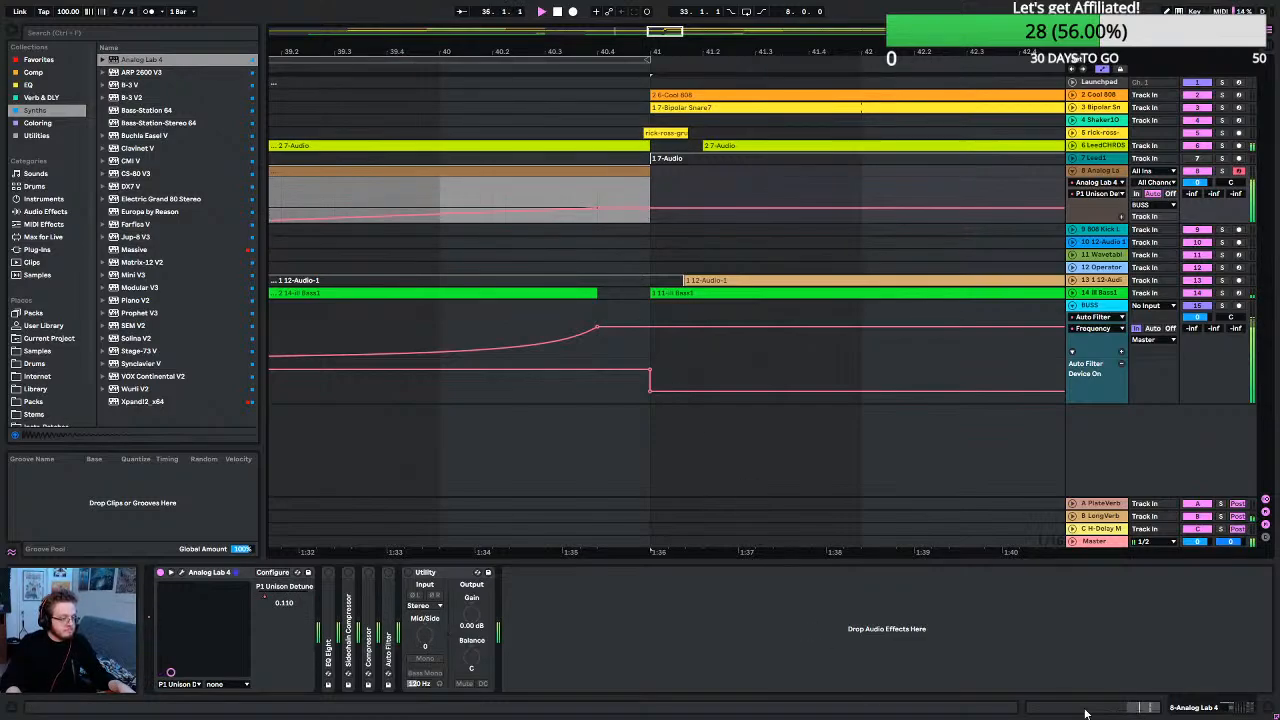
key("shift+Tab")
left_click_drag(1244, 614, 1271, 614)
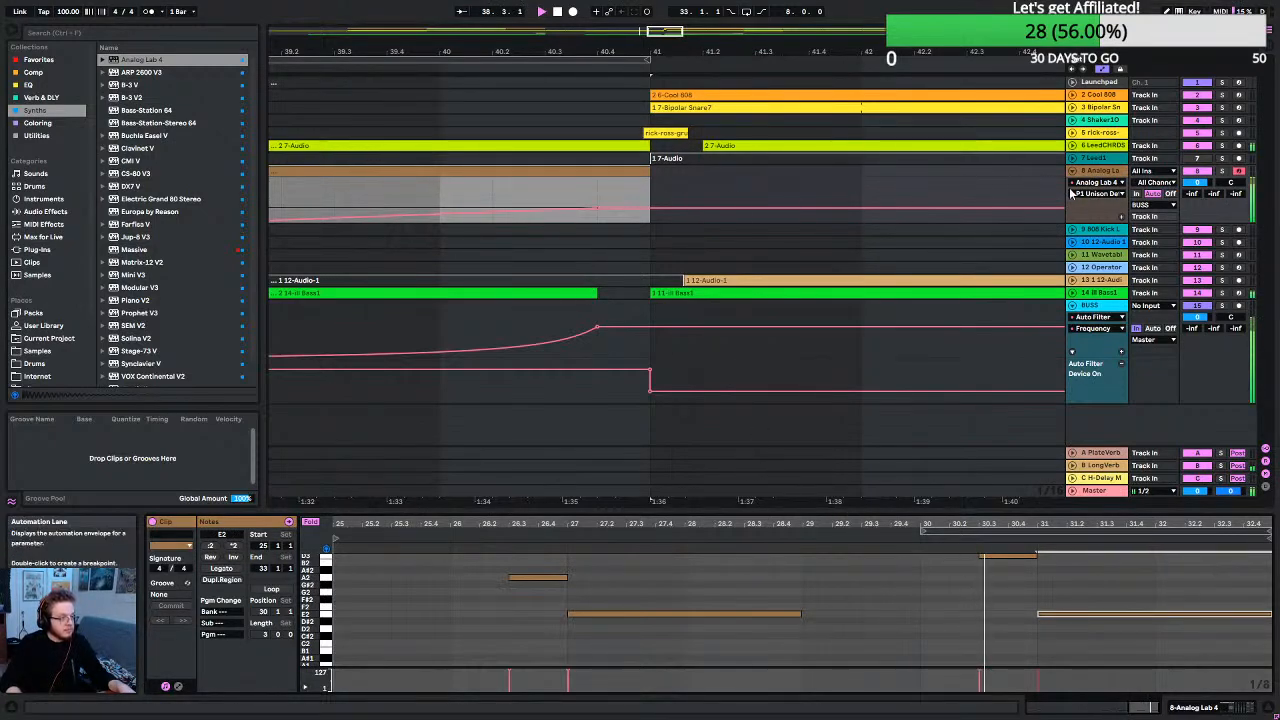
Hide the automation lanes, show the whole arrangement and play it from bar 31.
key("a")
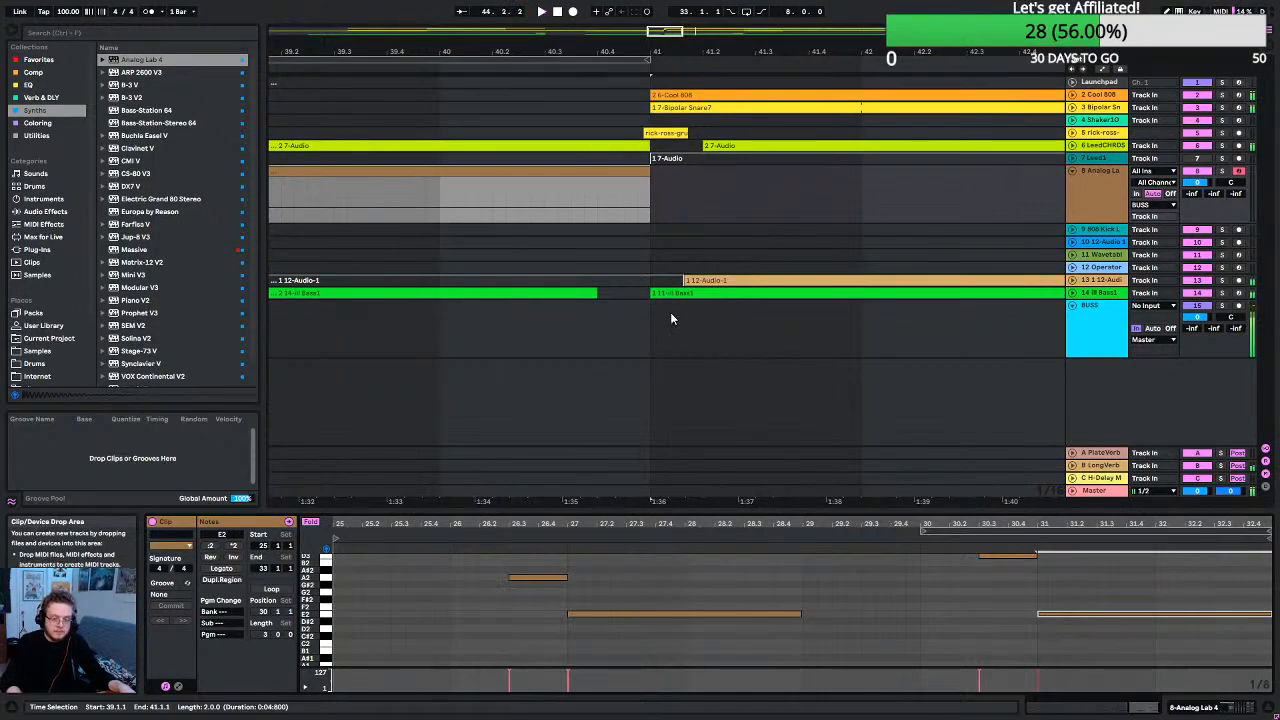
key("w")
left_click(515, 201)
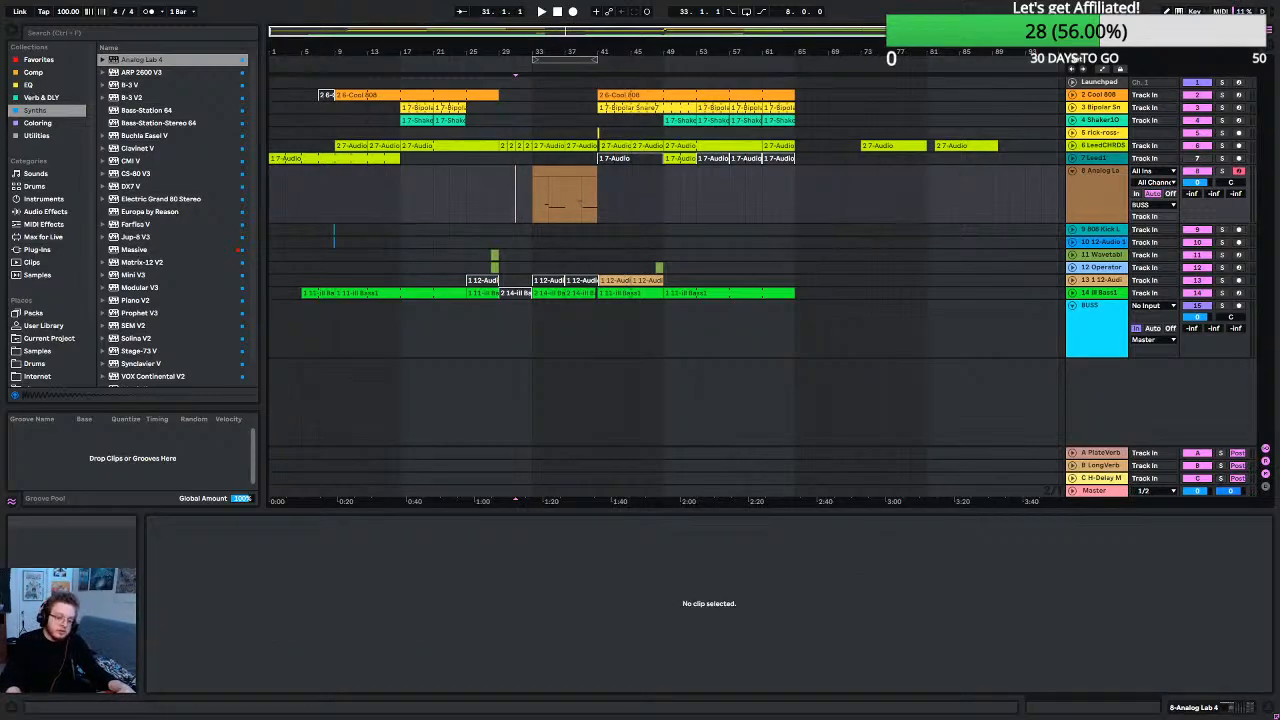
key("space")
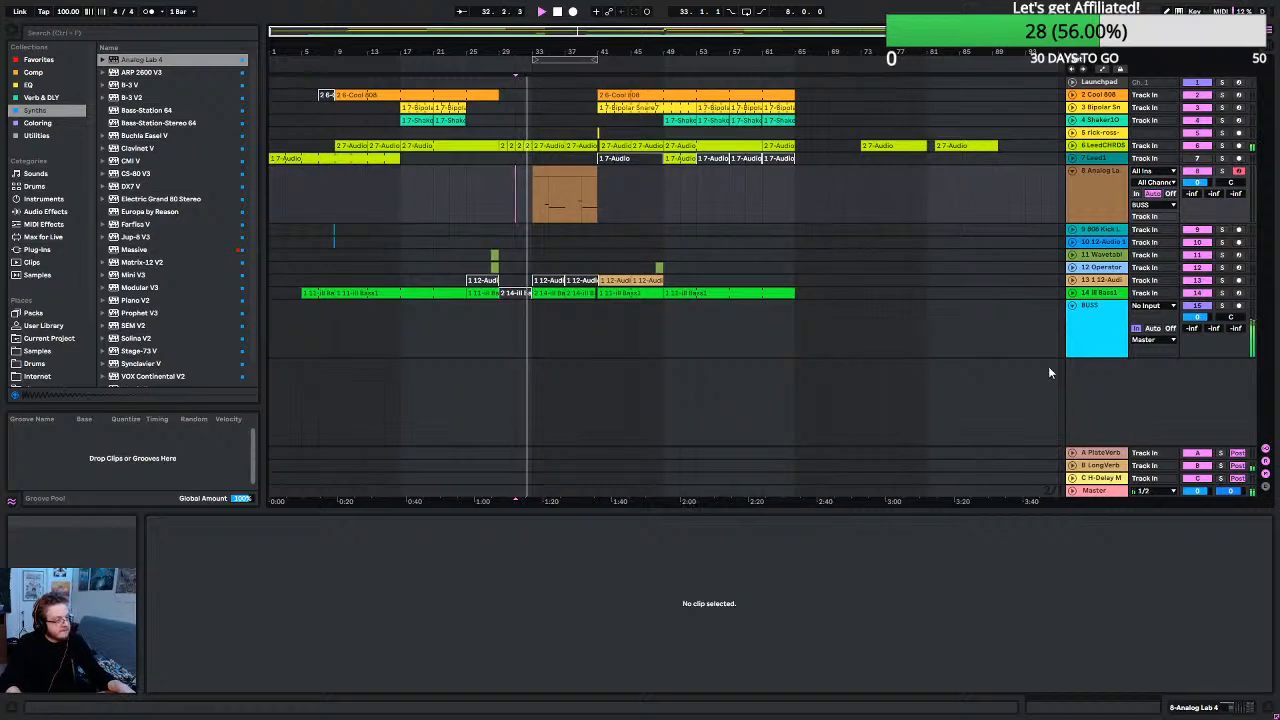
Insert a new MIDI track directly below the Analog Lab track and stop playback.
left_click(1104, 190)
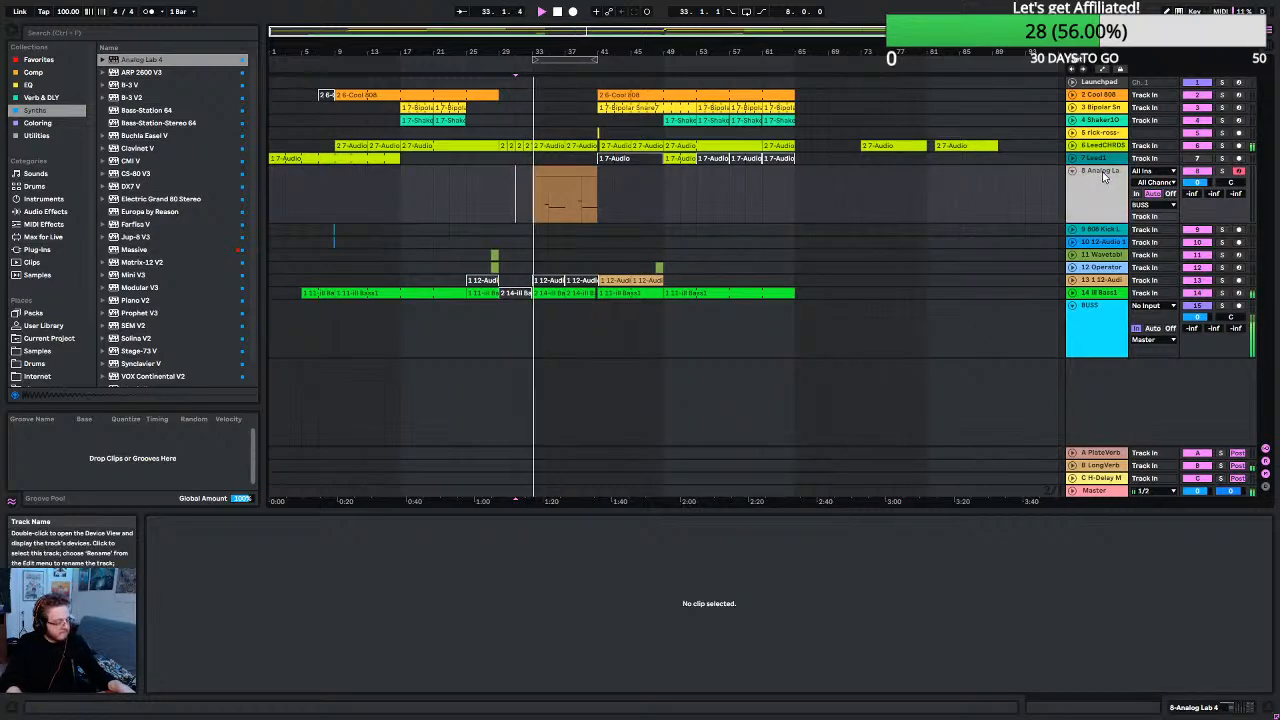
key("ctrl+shift+t")
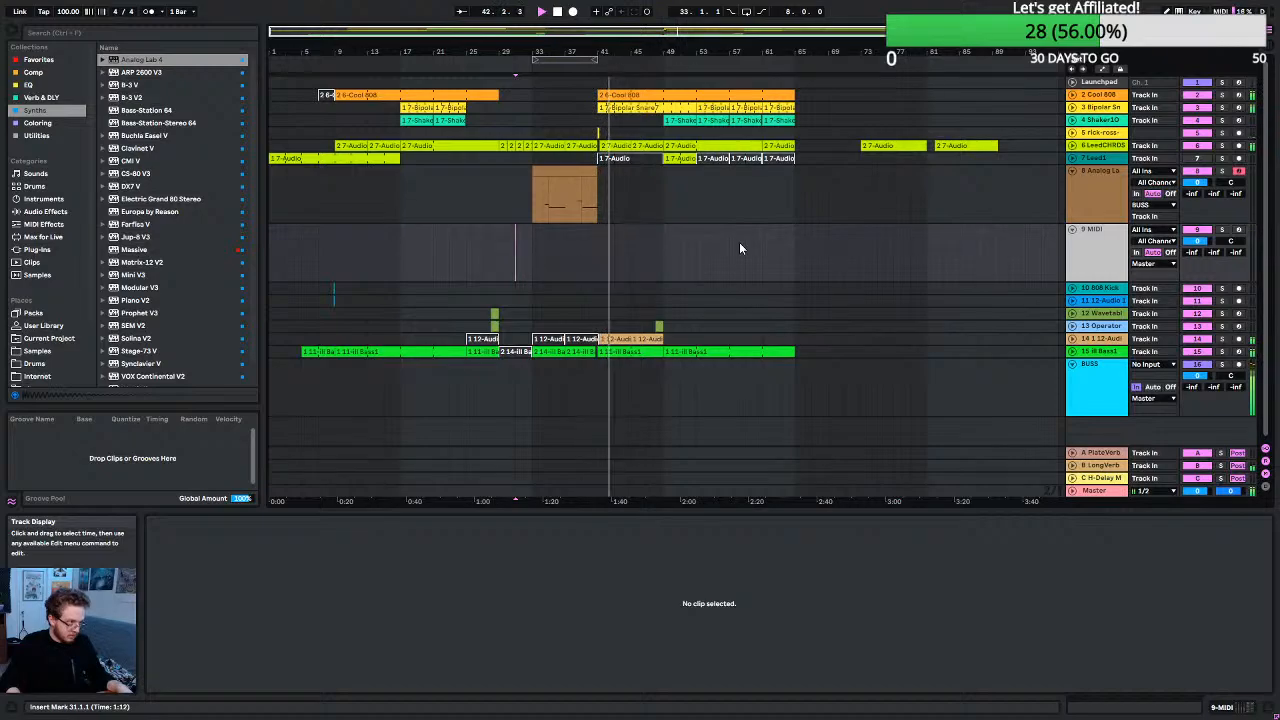
key("space")
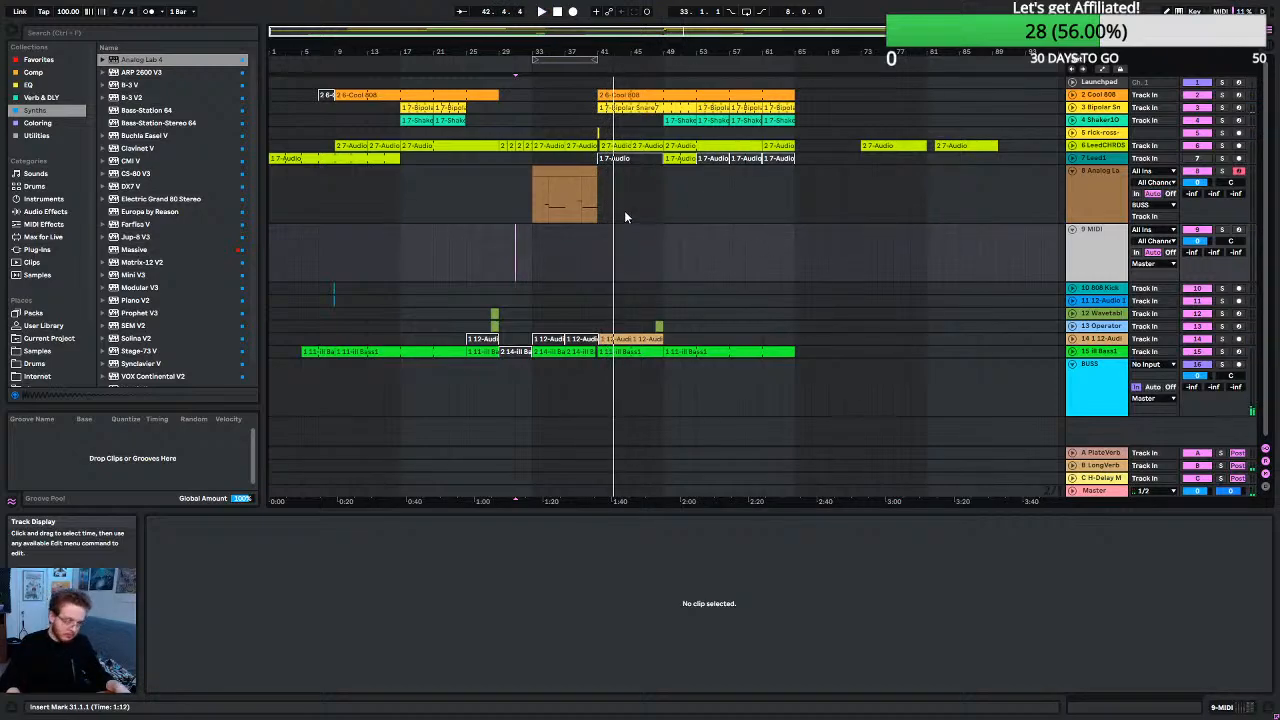
Add the Operator and Wavetable instruments to the Synths collection.
scroll(575, 235, "up", 5)
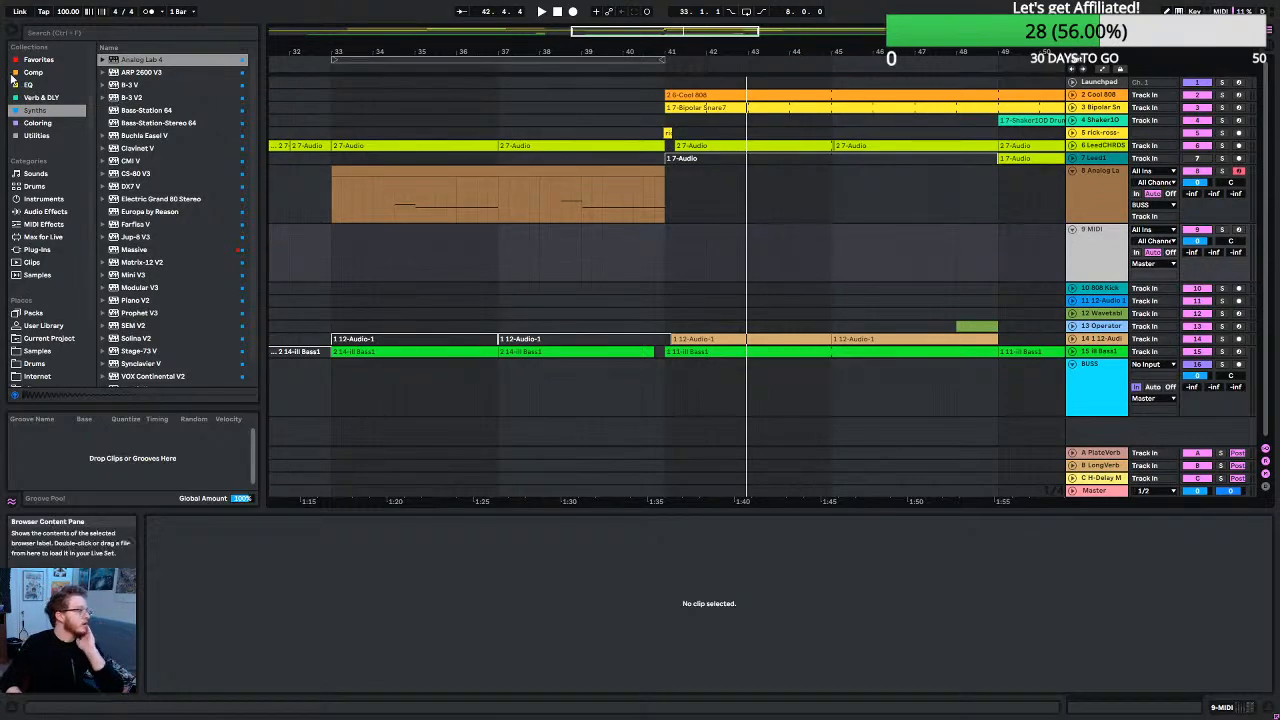
scroll(150, 150, "down", 2)
scroll(158, 138, "up", 2)
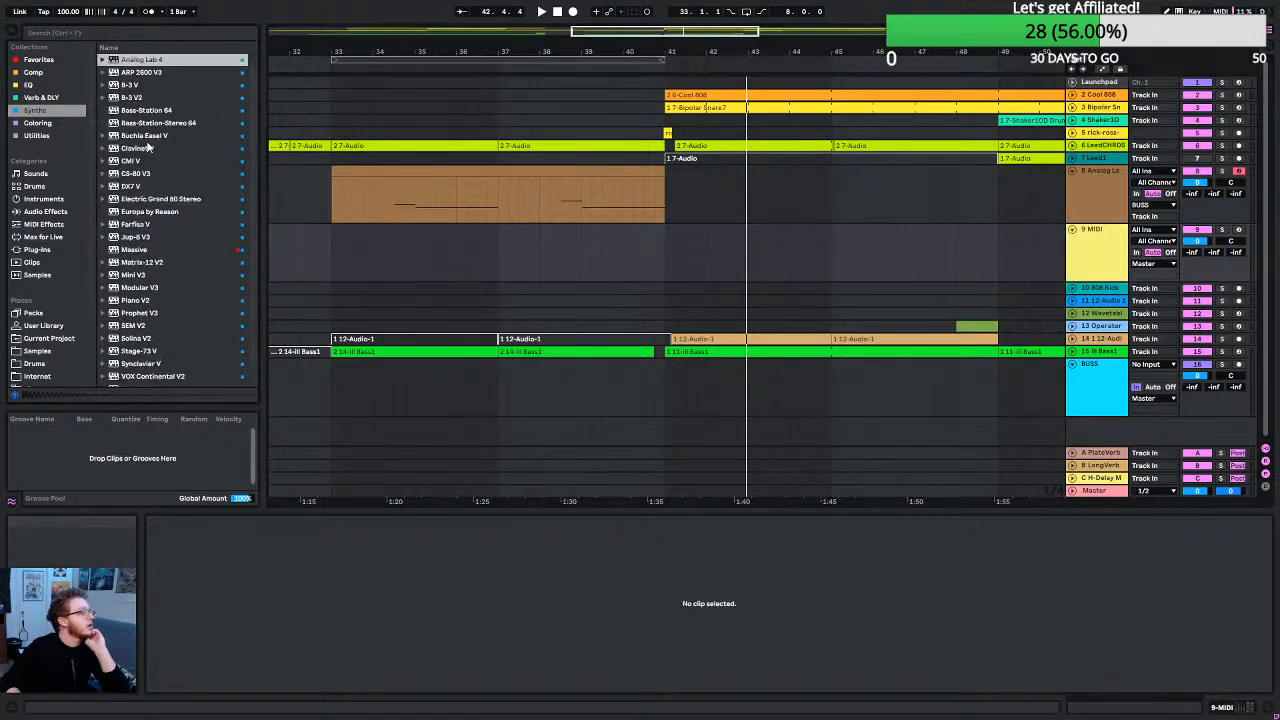
left_click(45, 201)
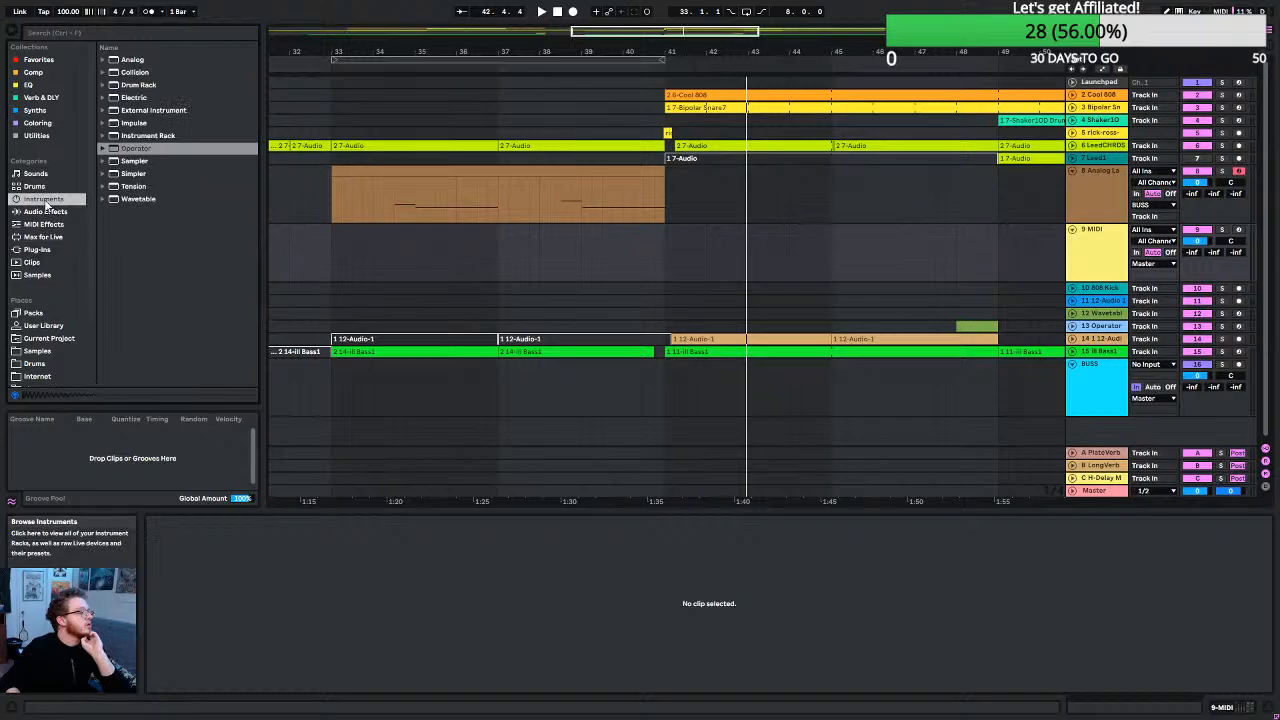
right_click(141, 148)
left_click(161, 204)
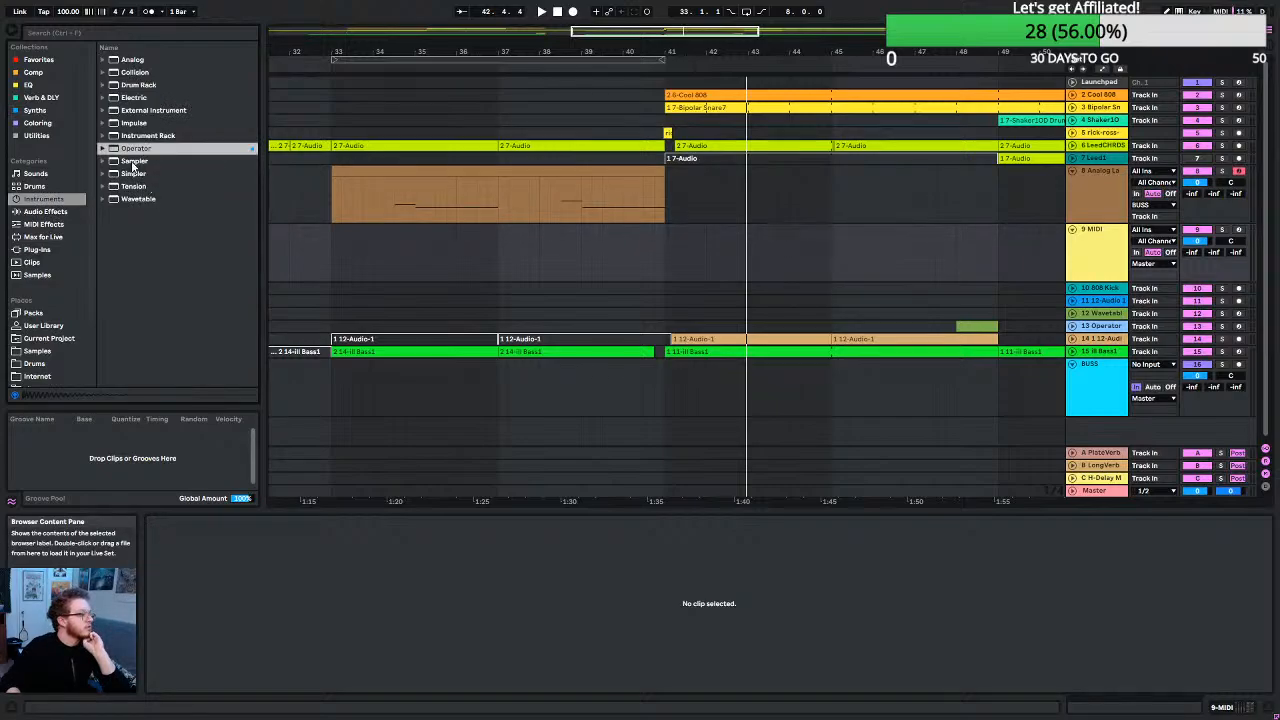
right_click(141, 201)
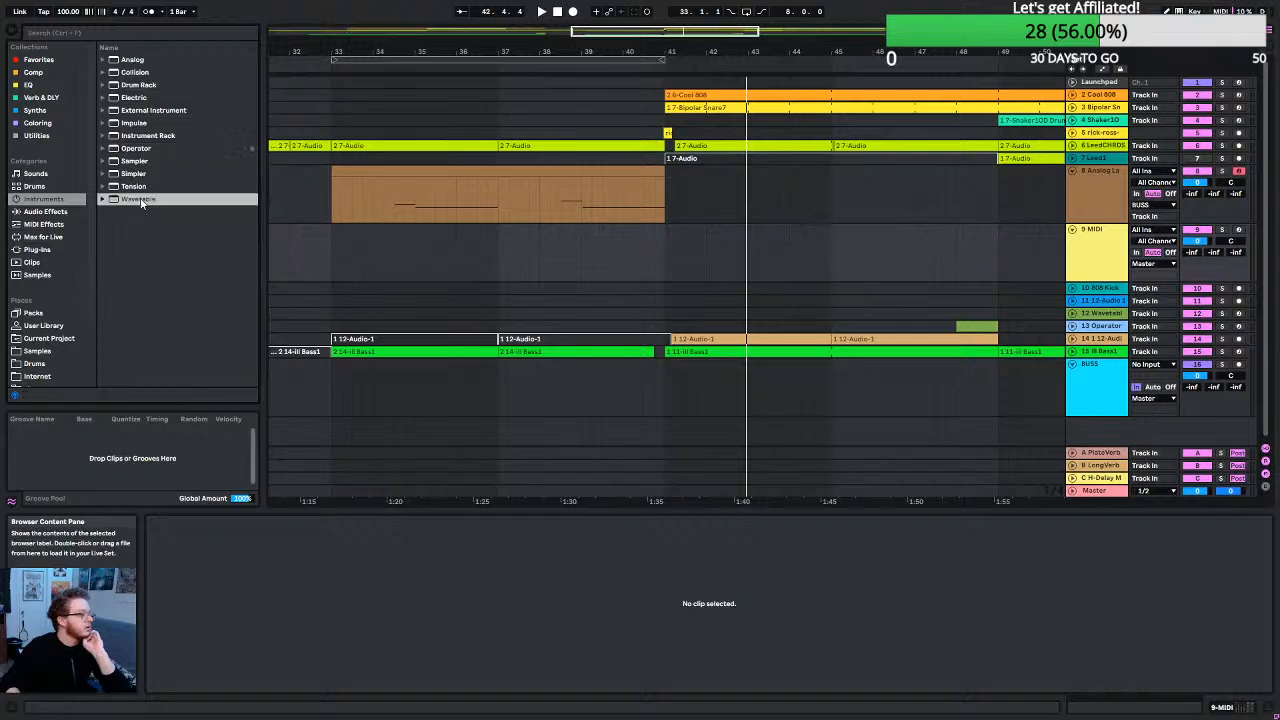
left_click(184, 256)
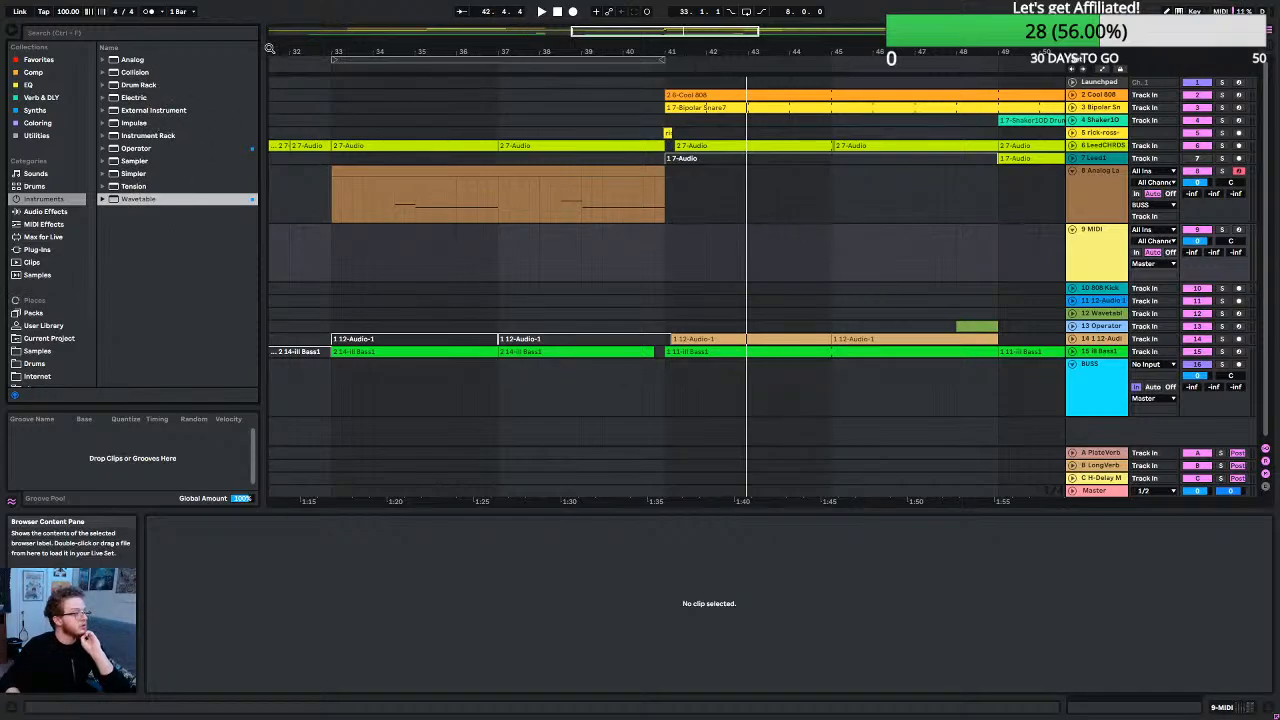
Play the section from bar 33 and slightly lower the Analog Lab track's volume.
left_click(297, 66)
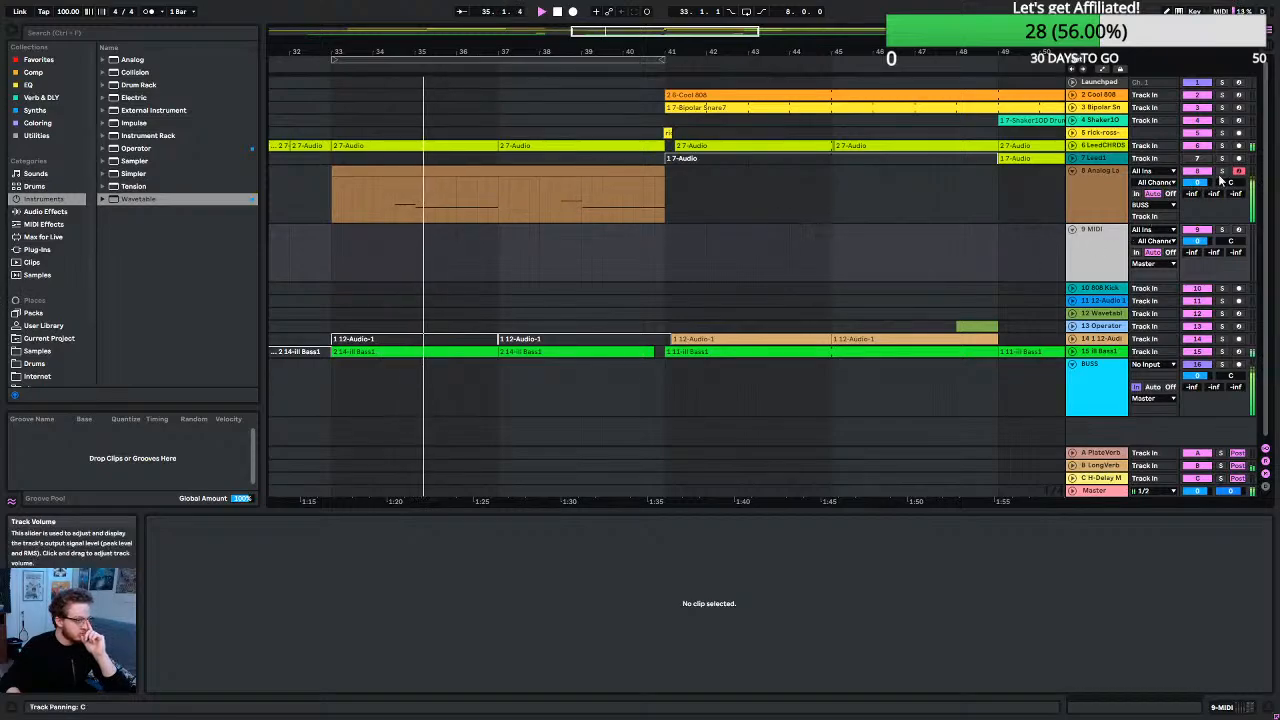
left_click_drag(1197, 182, 1197, 190)
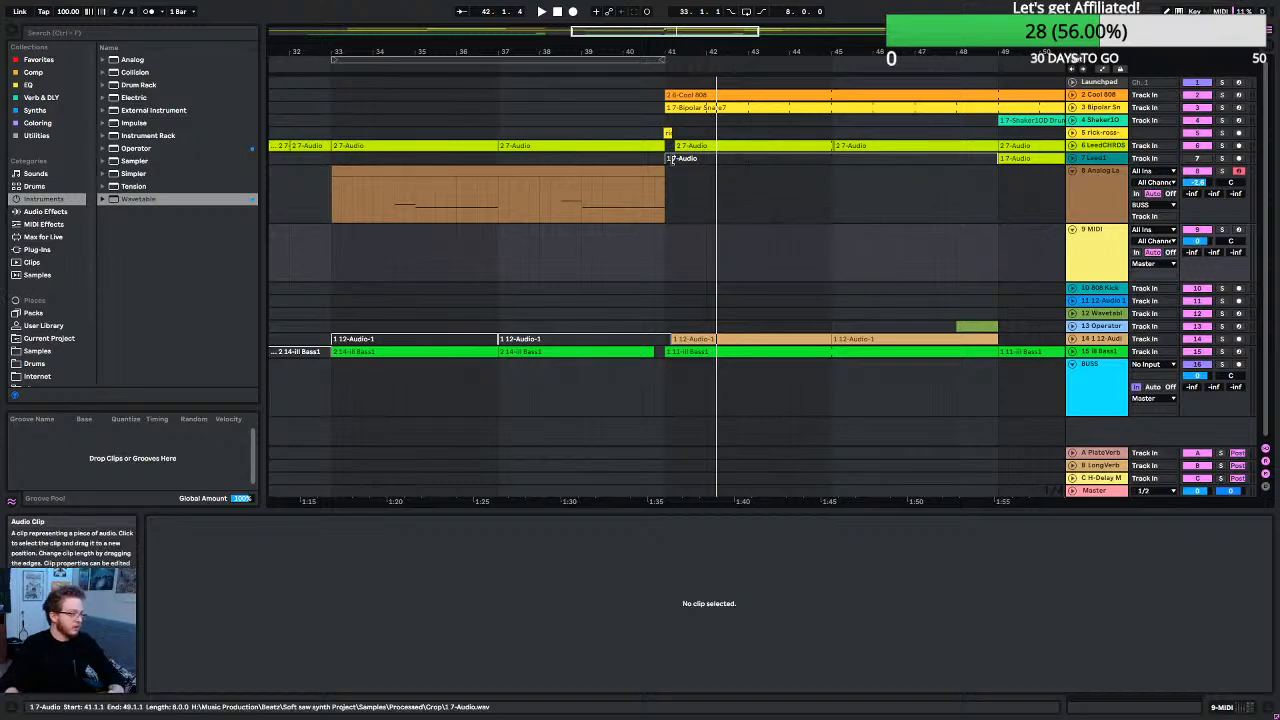
Load Operator onto the new MIDI track and set its oscillator A waveform to Noise White.
left_click(152, 150)
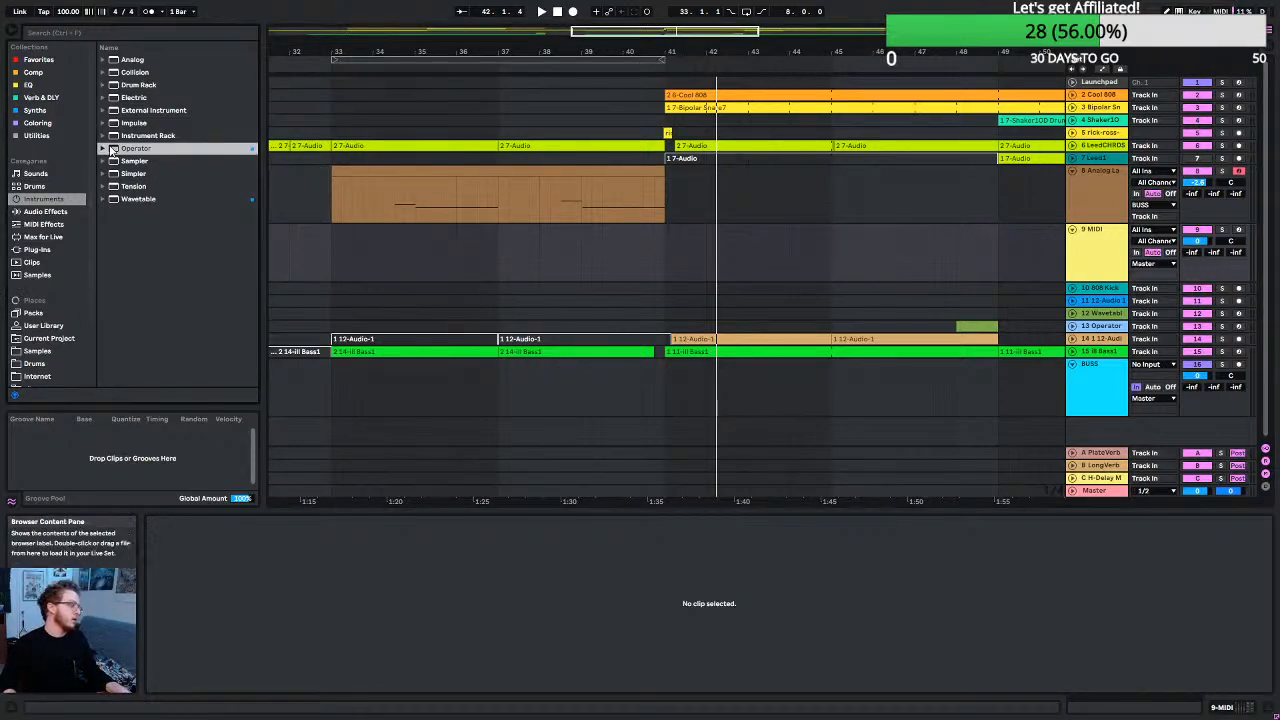
left_click_drag(1110, 250, 1022, 247)
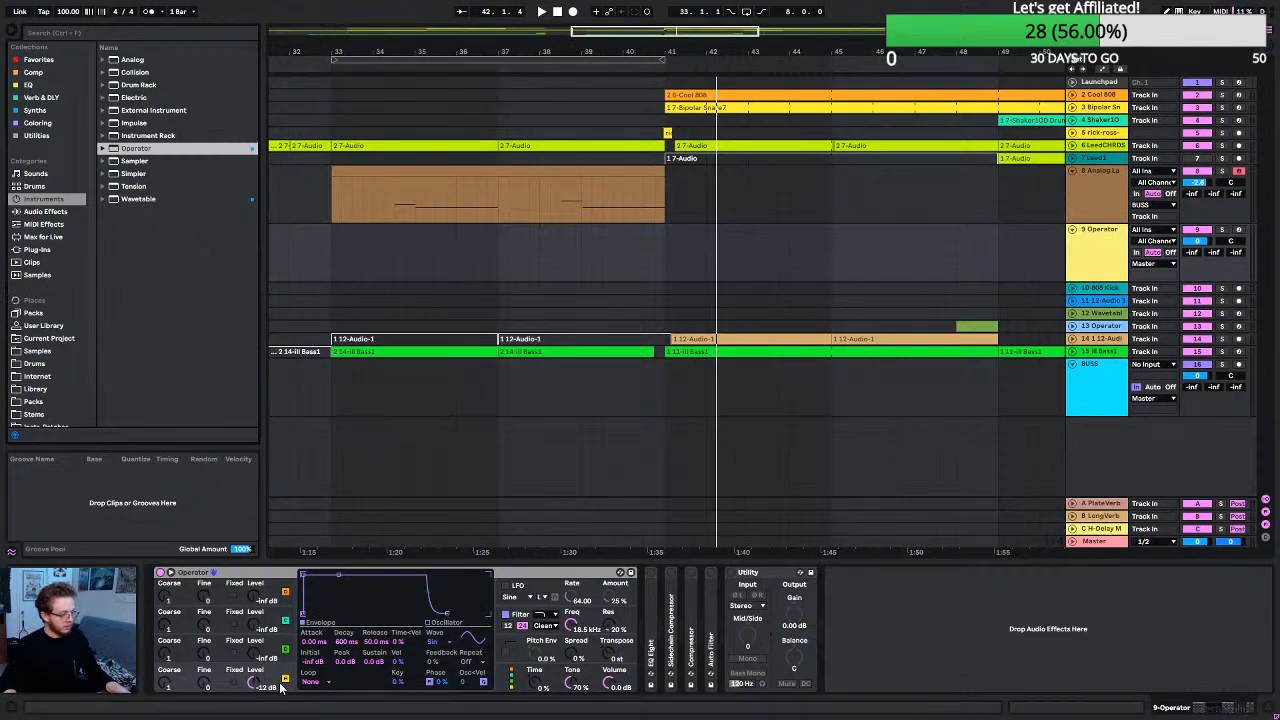
left_click(438, 643)
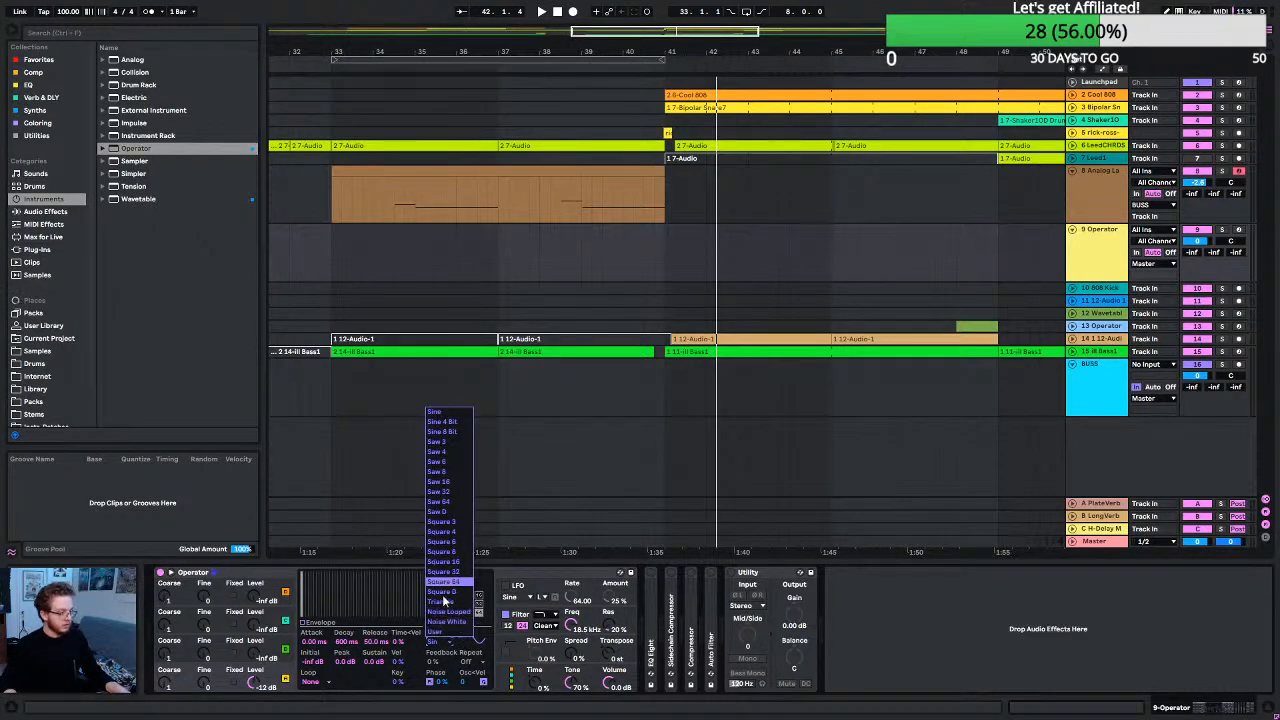
left_click(450, 623)
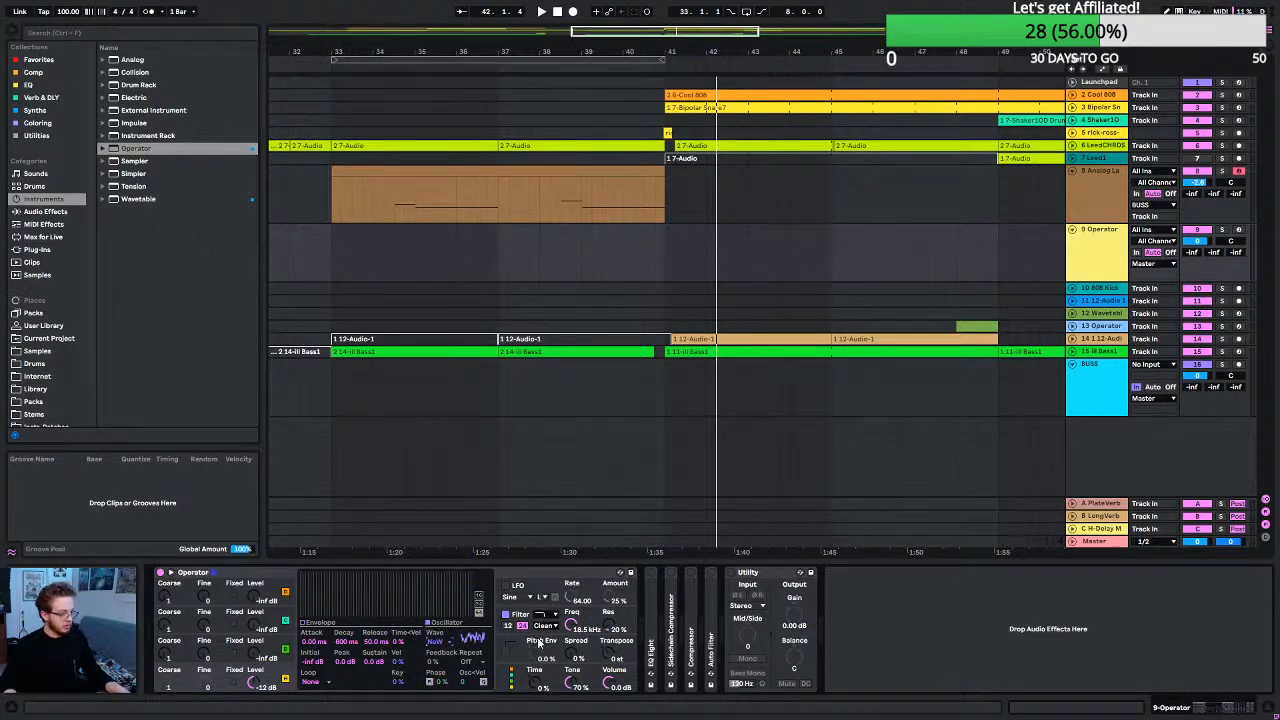
Set Operator's filter to band-pass with a frequency of 242 Hz and a resonance of 43%.
left_click(541, 615)
left_click(547, 648)
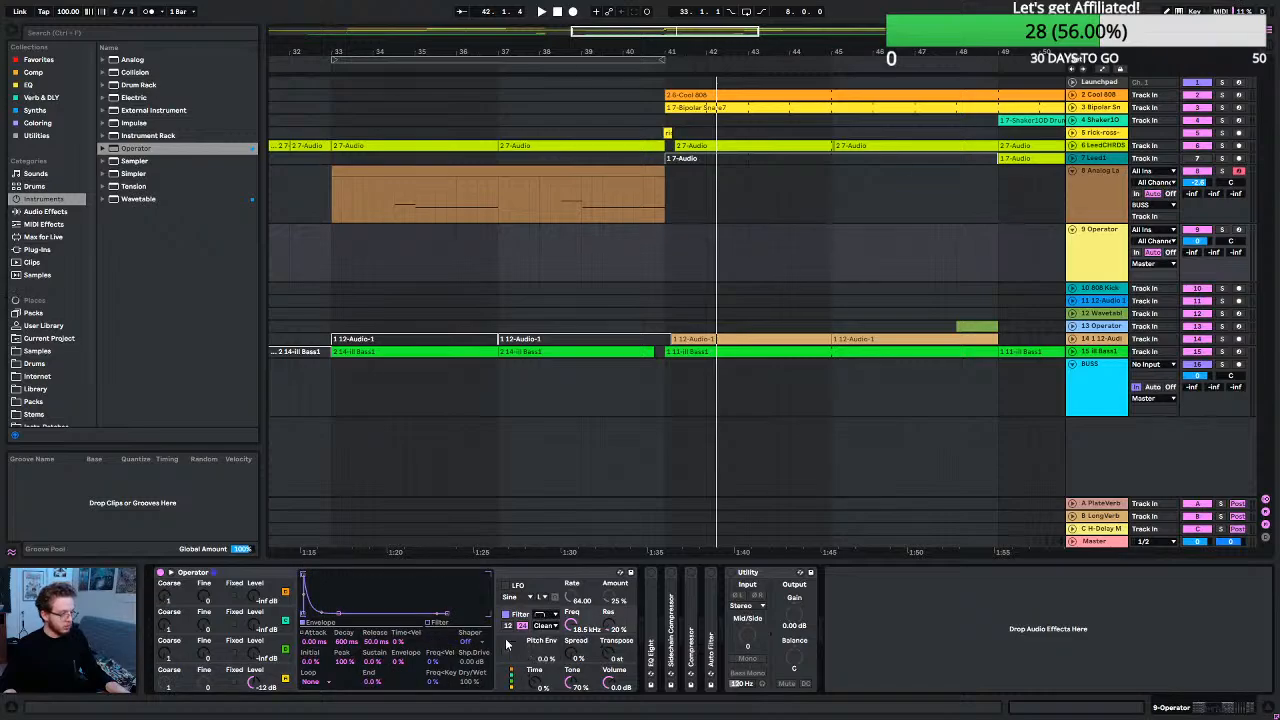
left_click(434, 623)
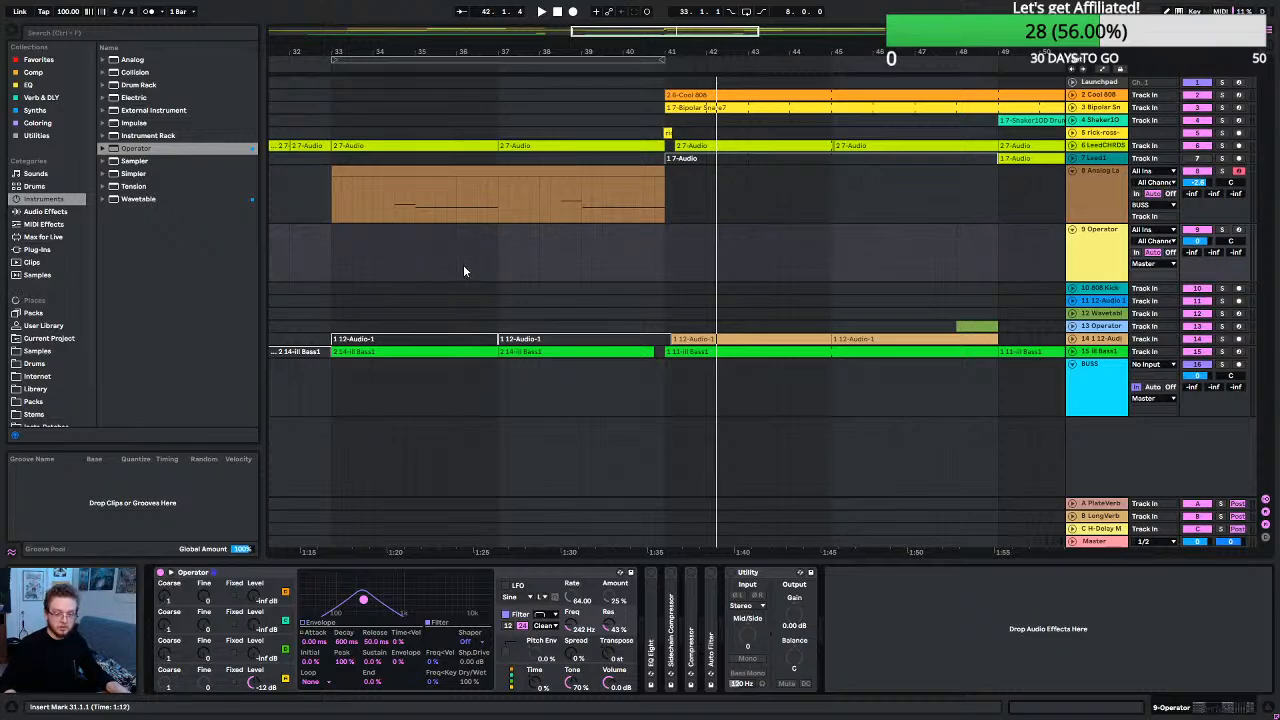
Play from bar 37 and insert an empty MIDI clip on the Operator noise track from bar 39 to bar 41.
left_click(502, 261)
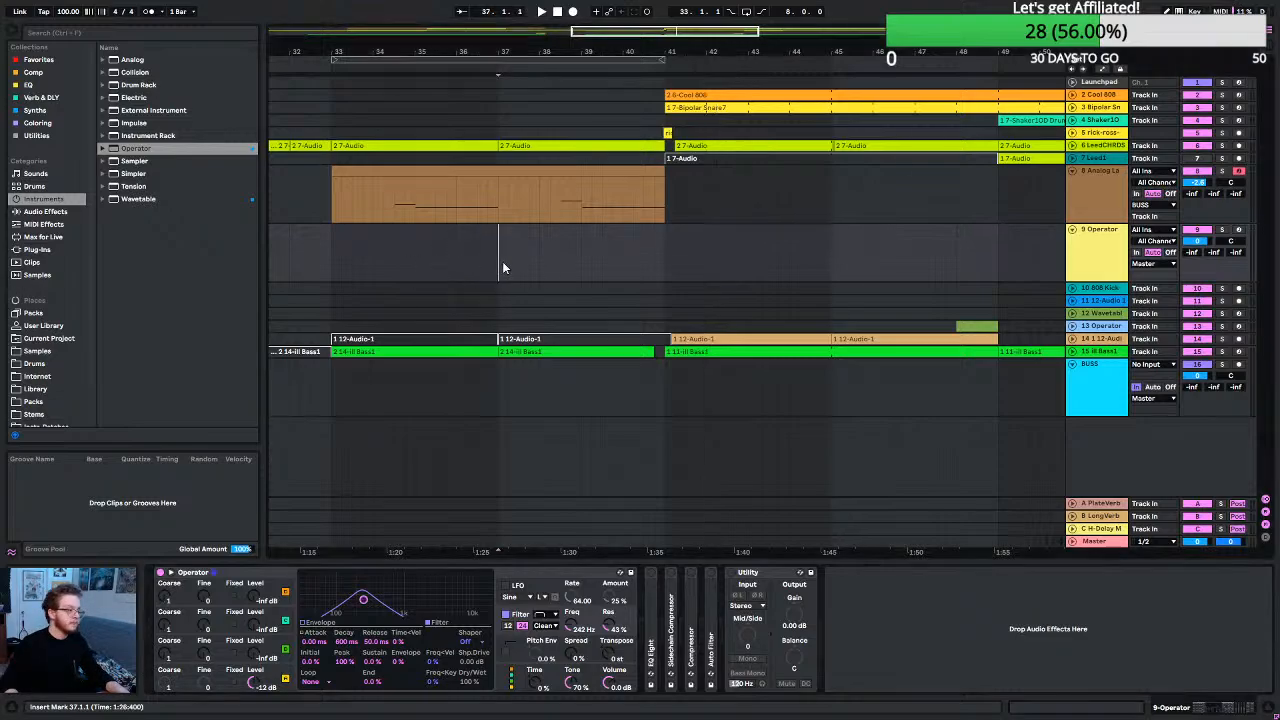
key("space")
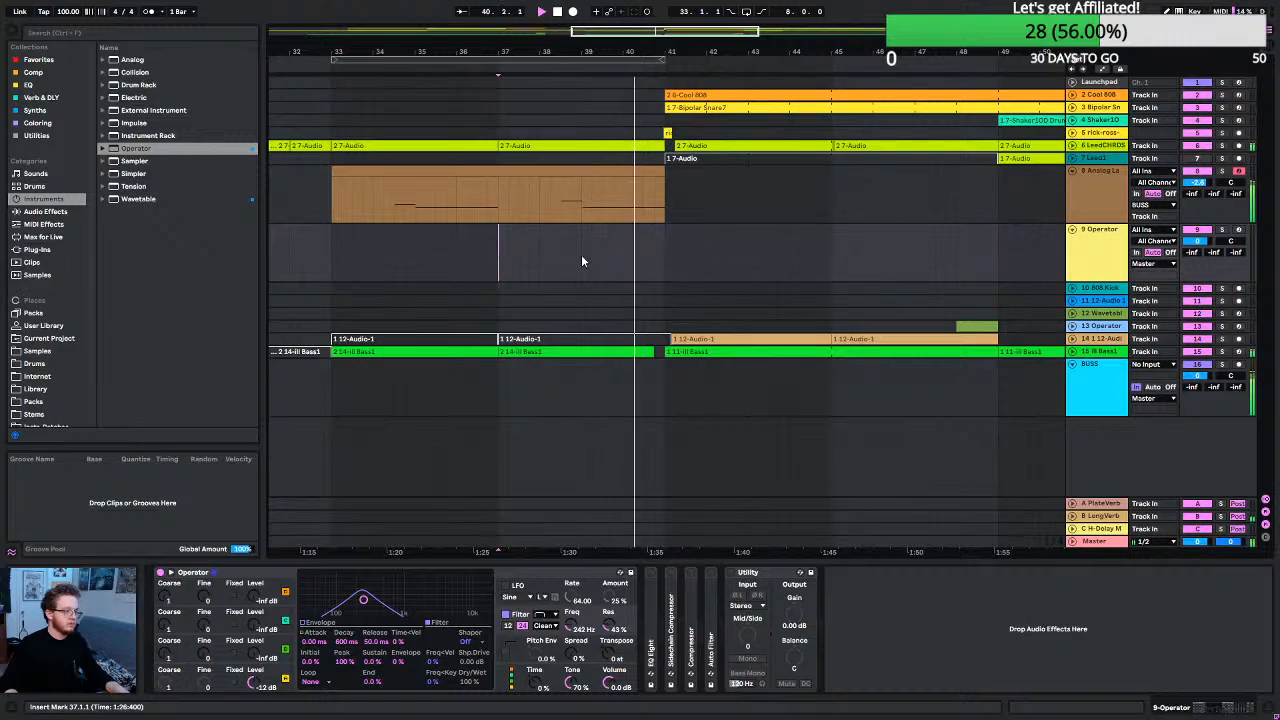
left_click_drag(581, 255, 665, 270)
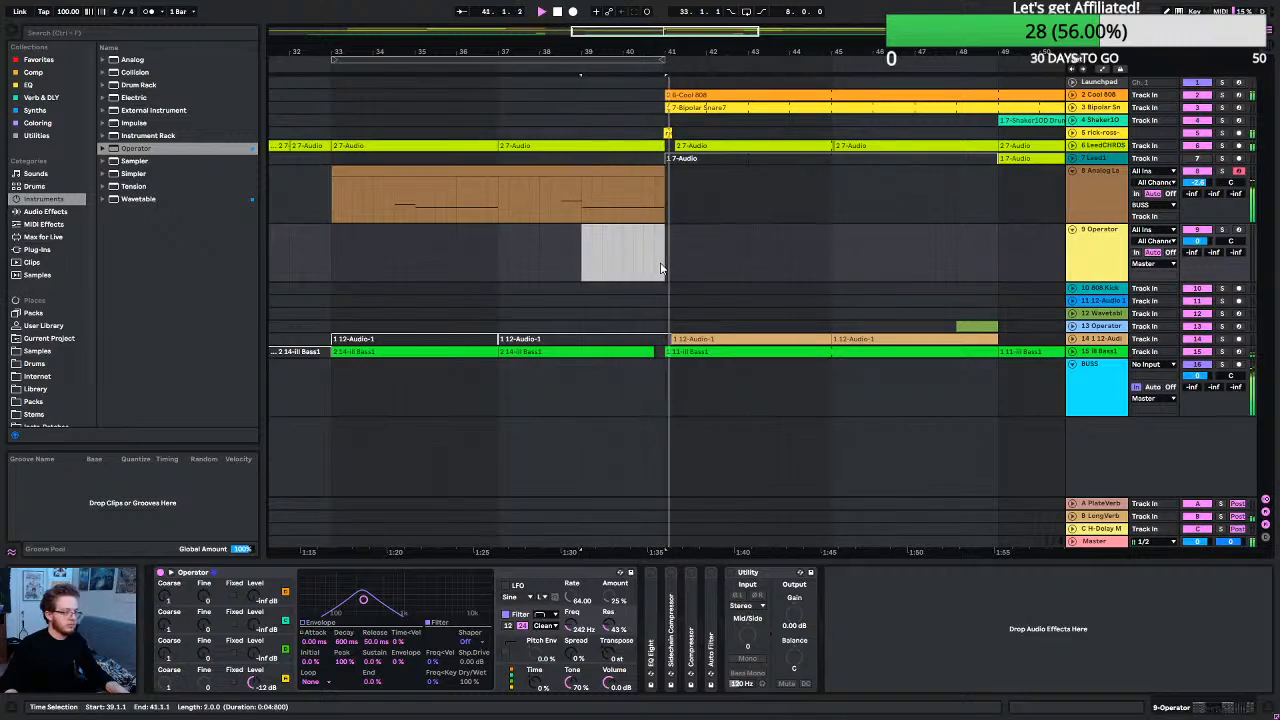
key("ctrl+shift+m")
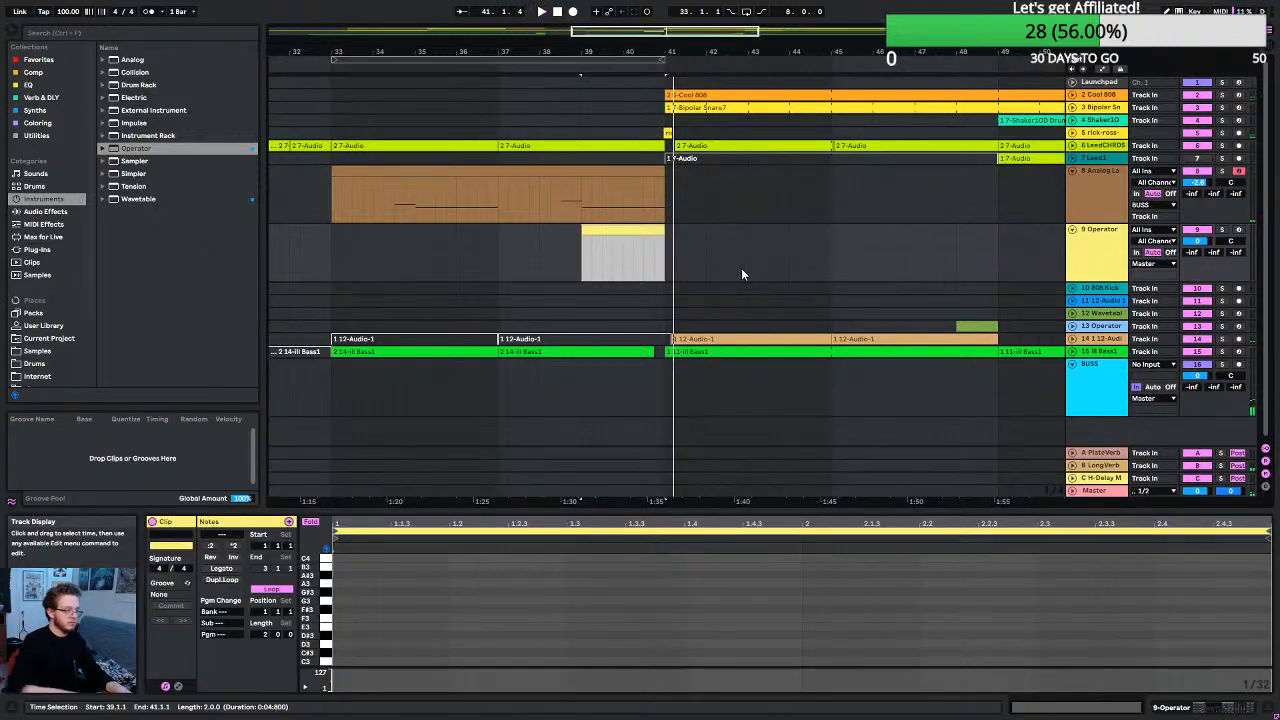
key("space")
Add a C3 note to the new clip and stretch it across the clip's full two bars.
double_click(350, 661)
left_click(353, 662)
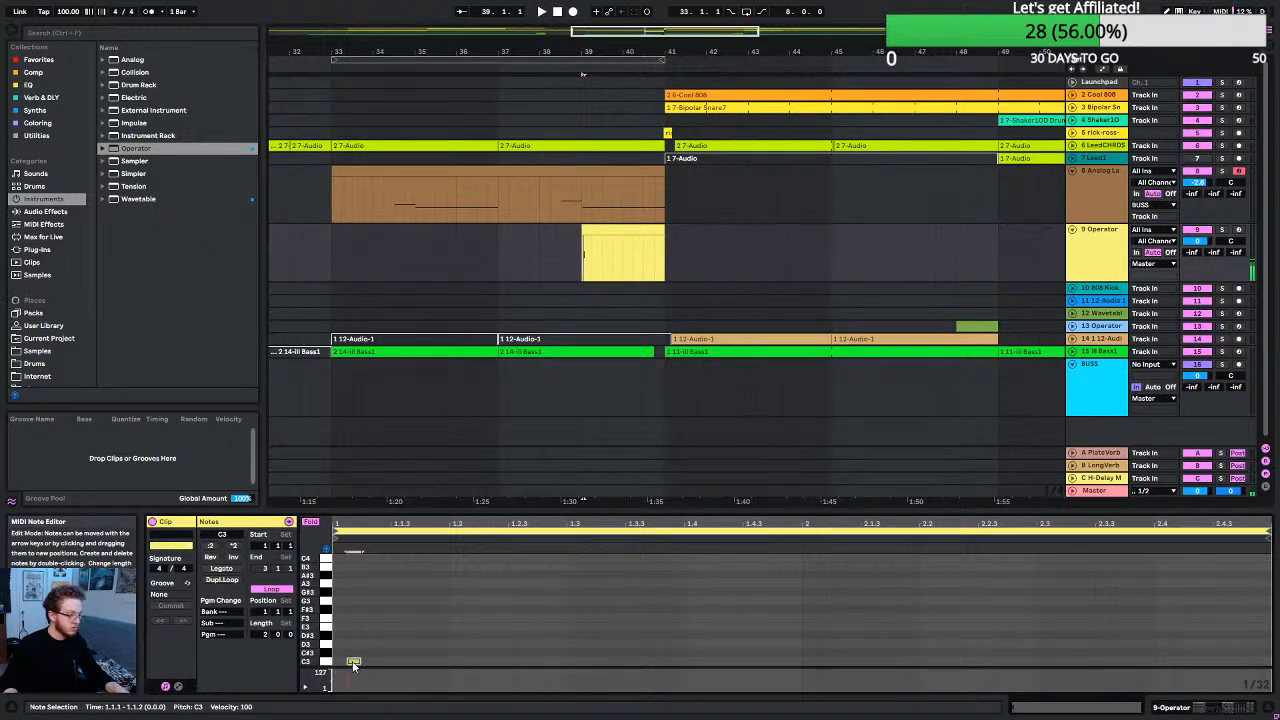
left_click_drag(345, 665, 1271, 666)
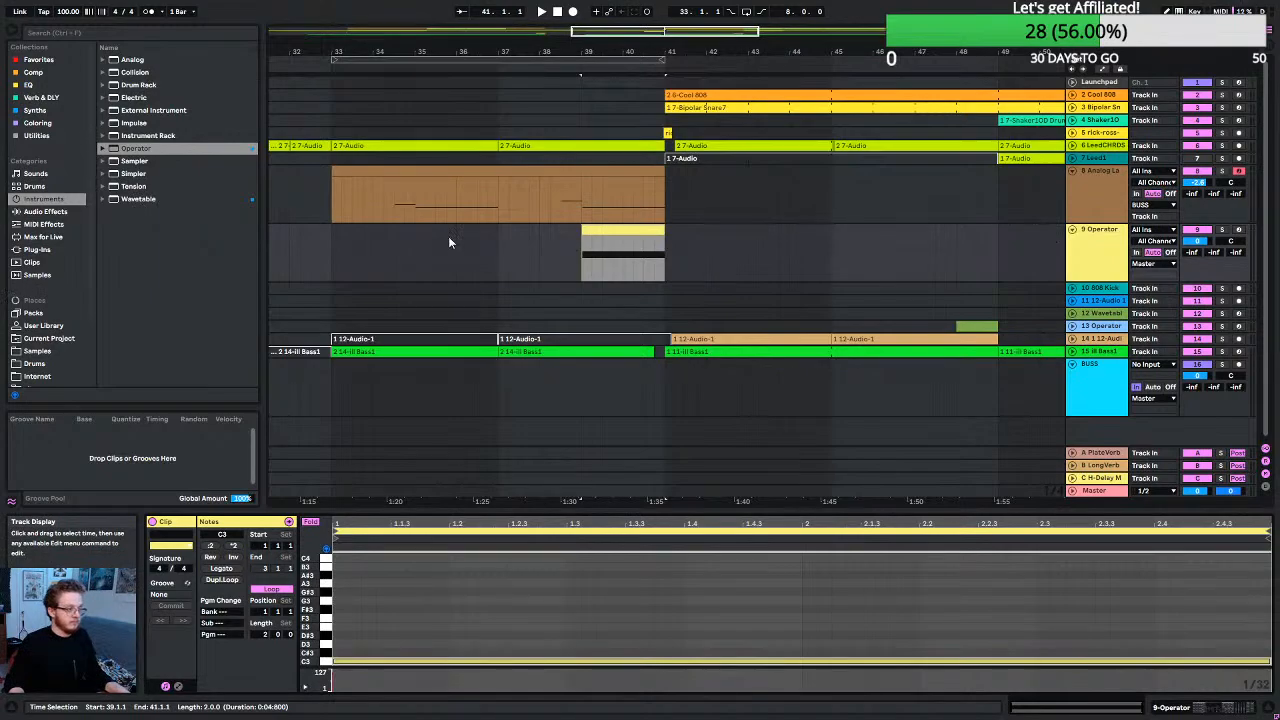
Play from bar 33 while setting Operator's filter circuit to OSR, its frequency to 16.1 kHz and its resonance to 18%.
left_click(330, 259)
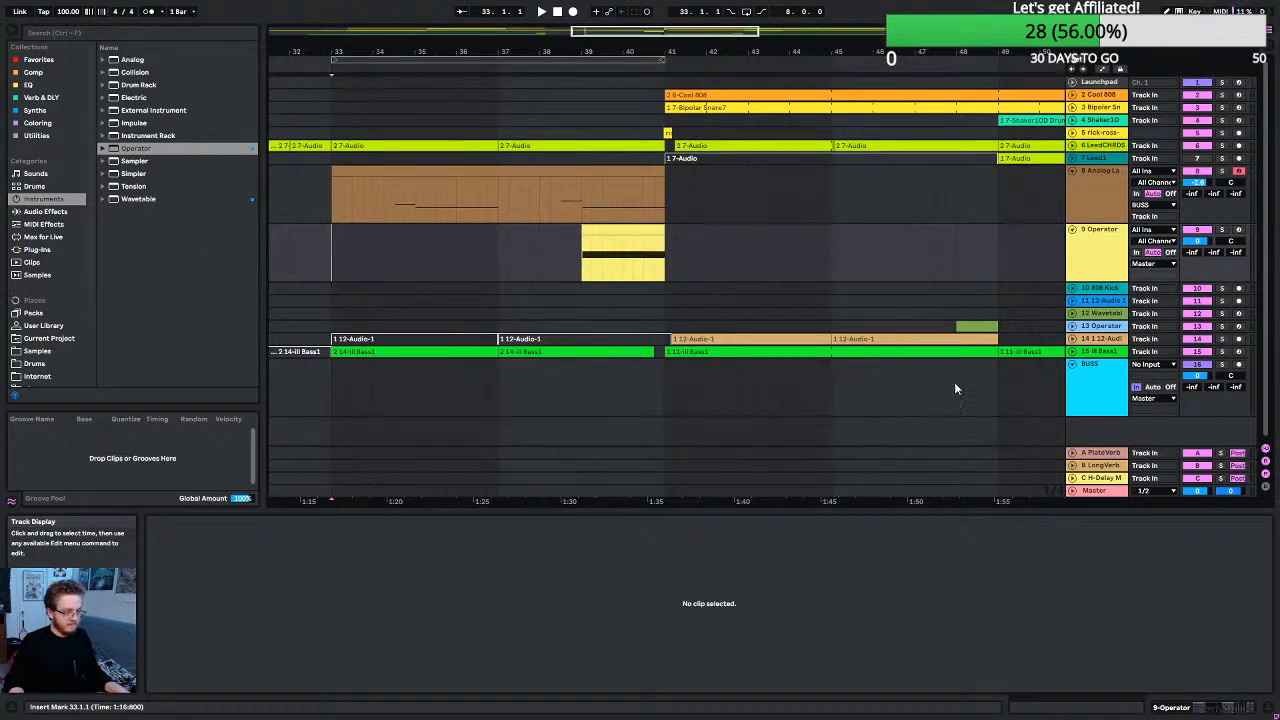
left_click(1107, 241)
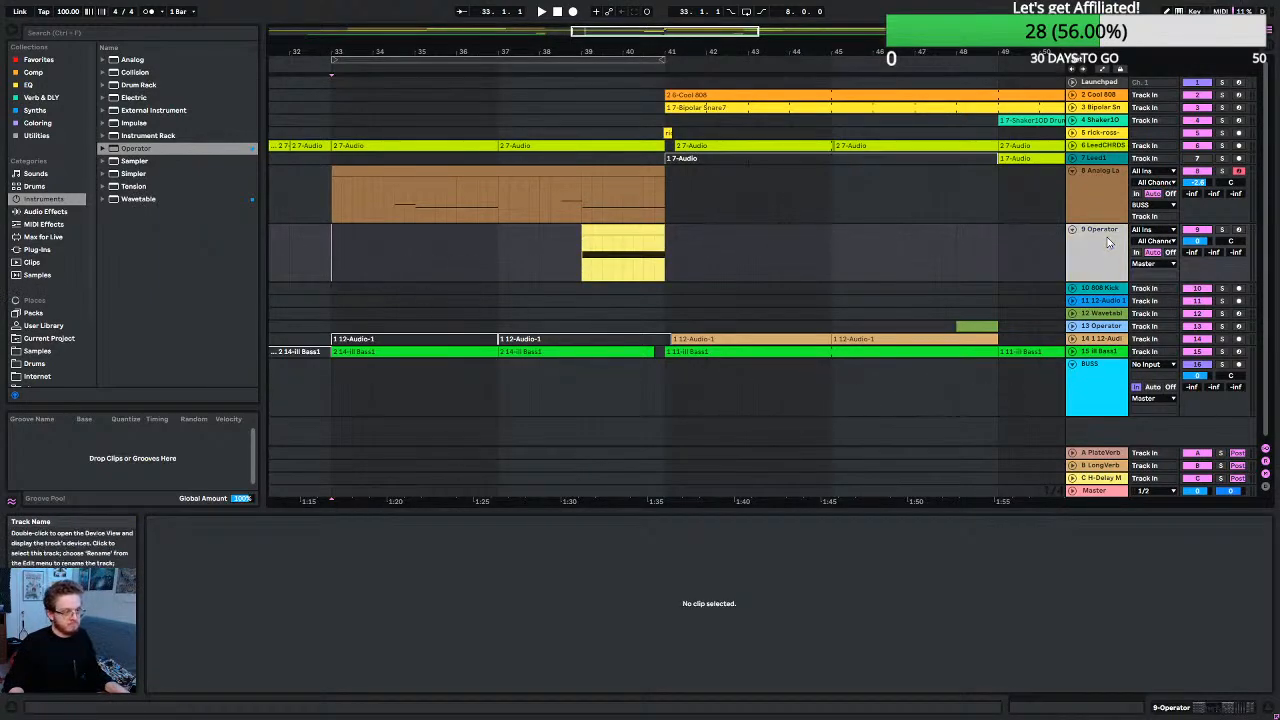
left_click(1193, 708)
key("space")
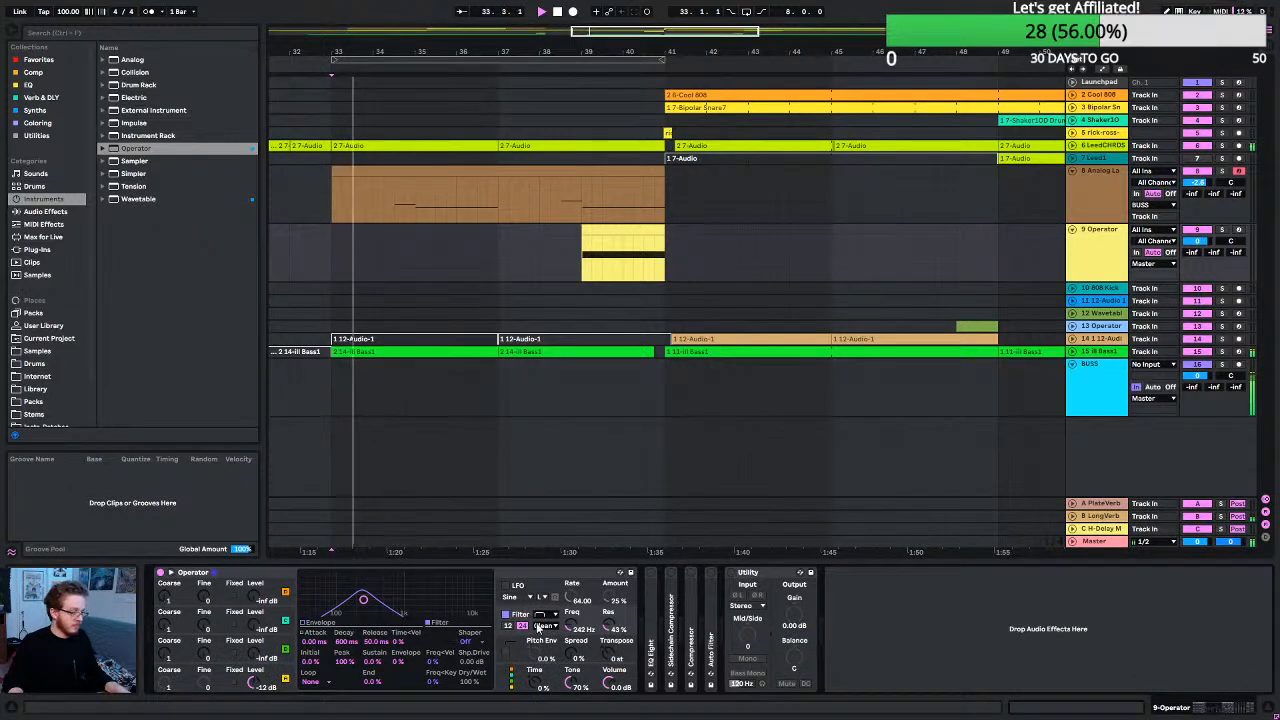
left_click_drag(572, 629, 572, 565)
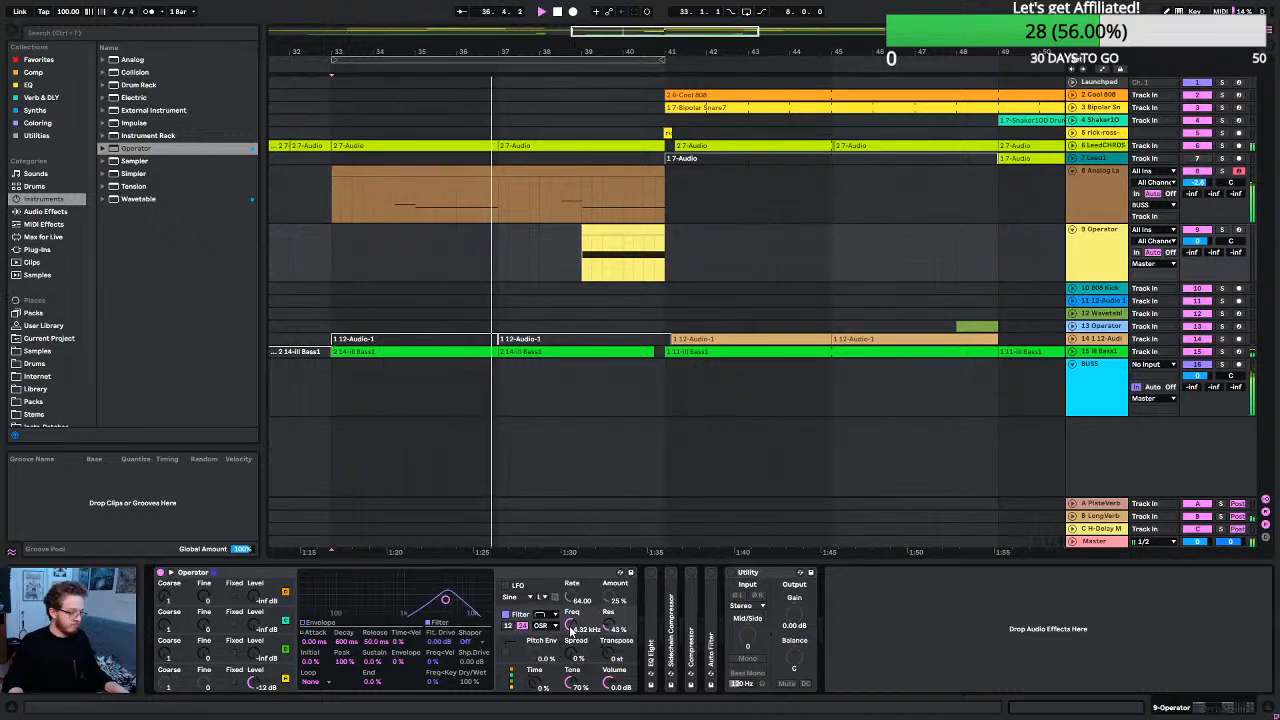
left_click(548, 625)
left_click(545, 640)
left_click_drag(567, 628, 567, 555)
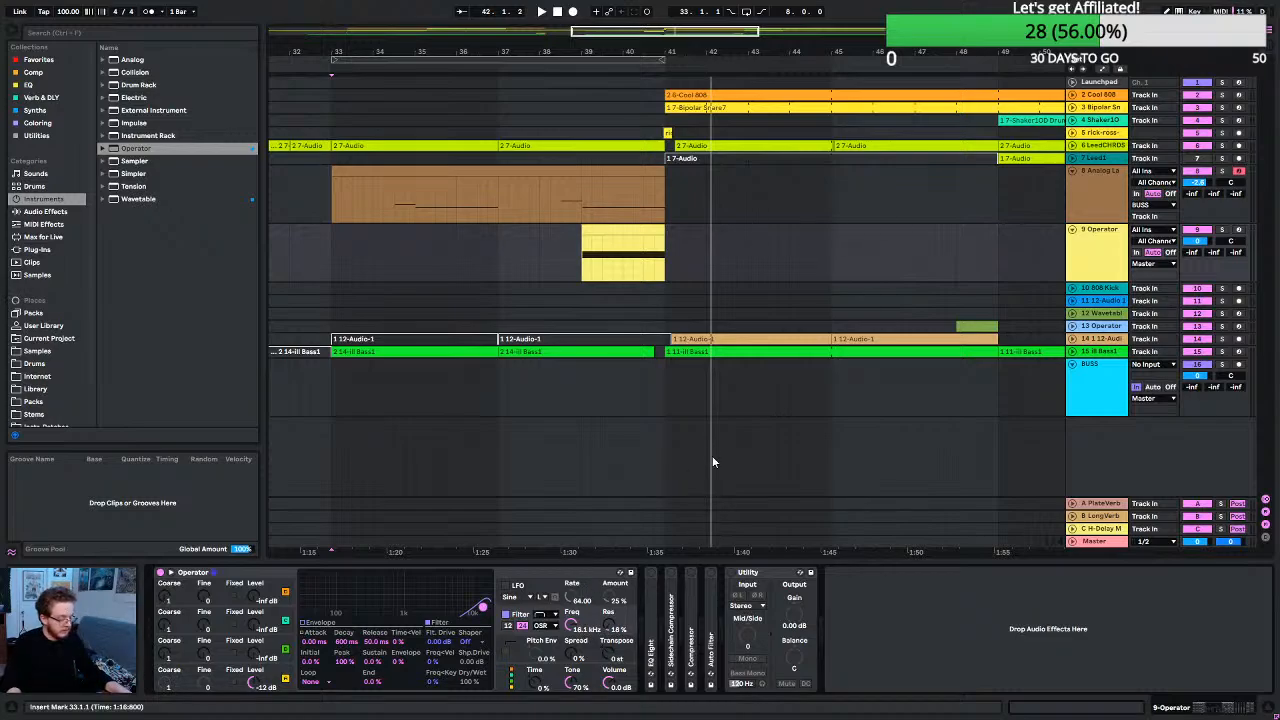
Show automation and set Operator's filter drive to 7.50 dB, its shaper to Soft and its volume to -7.6 dB.
key("a")
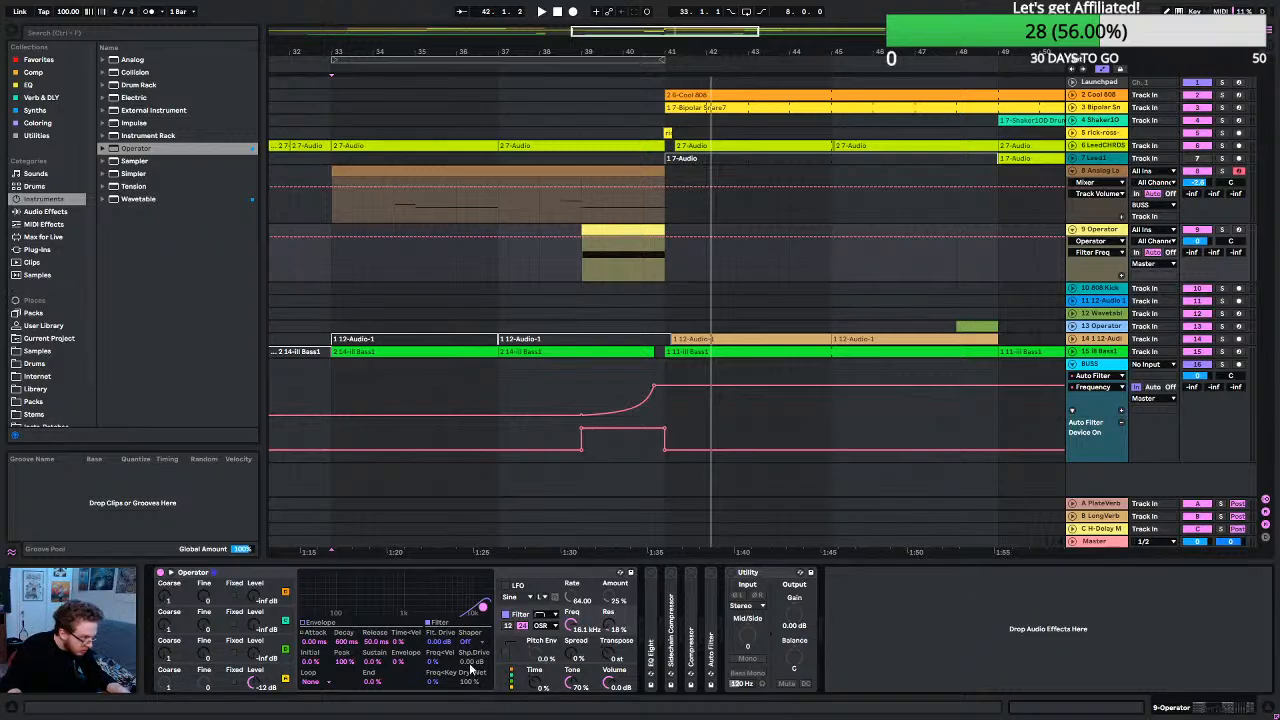
left_click(472, 648)
left_click(472, 646)
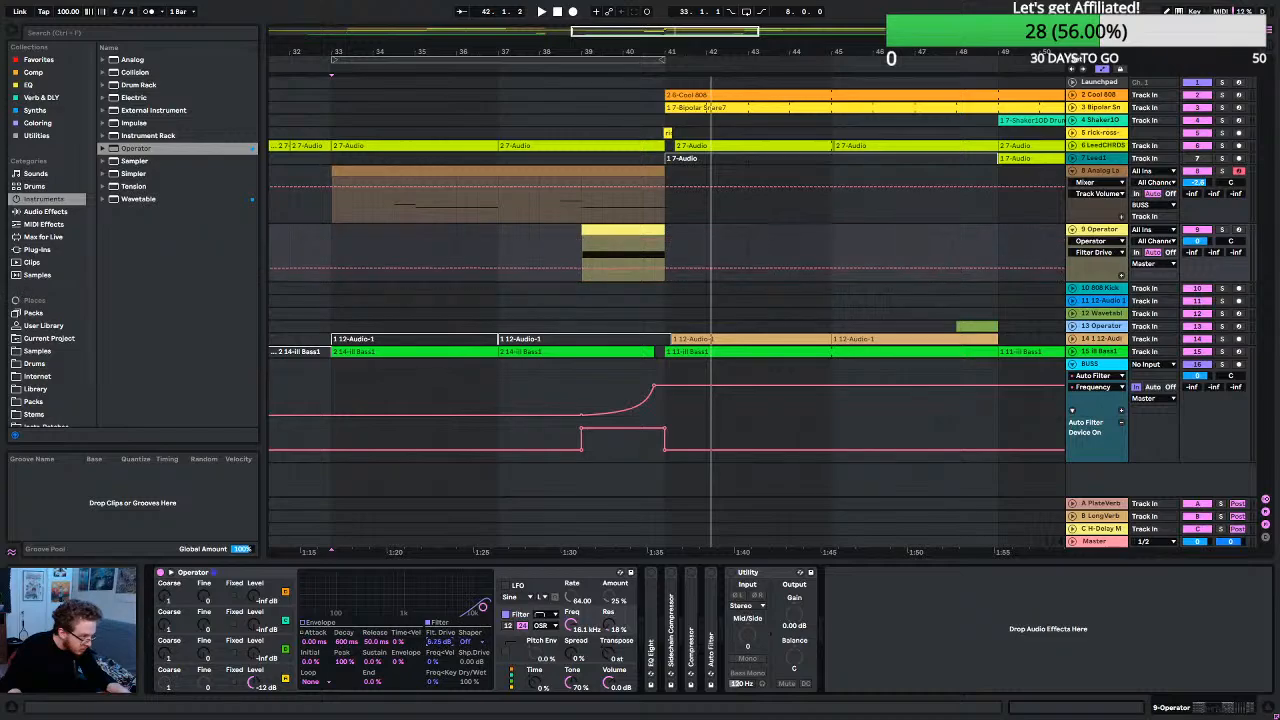
left_click(466, 645)
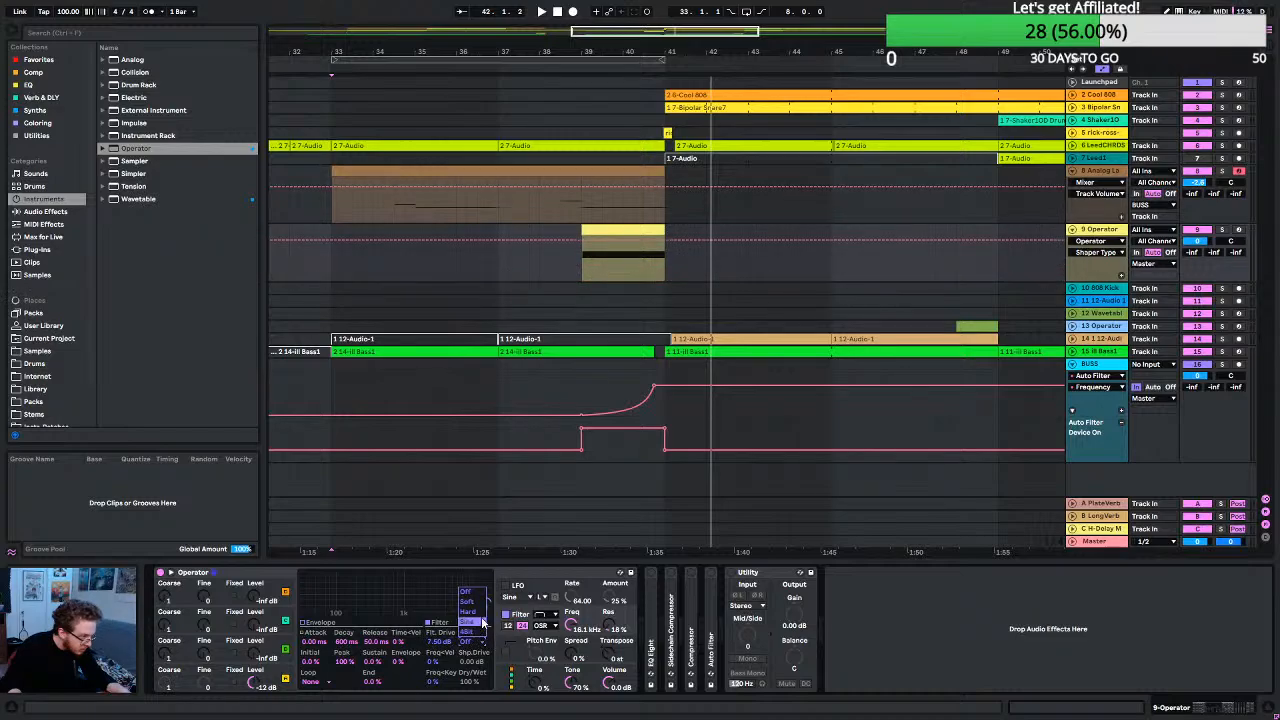
left_click(473, 603)
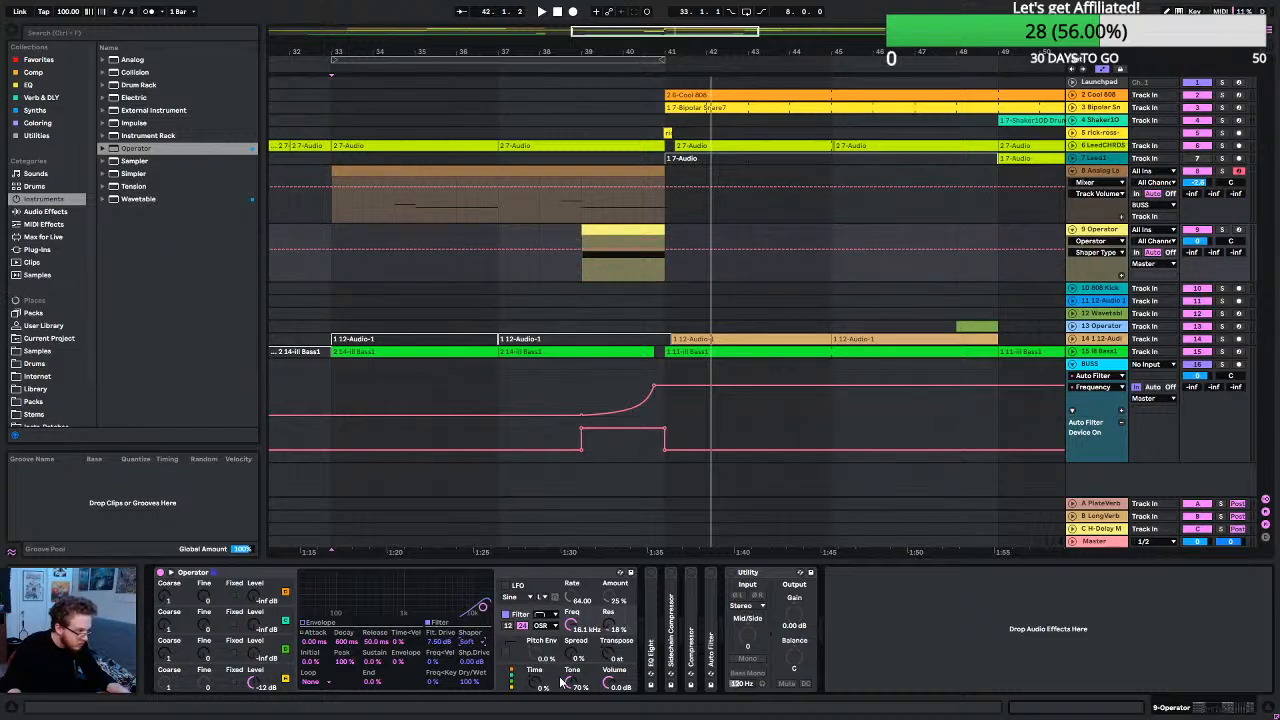
left_click_drag(607, 685, 600, 681)
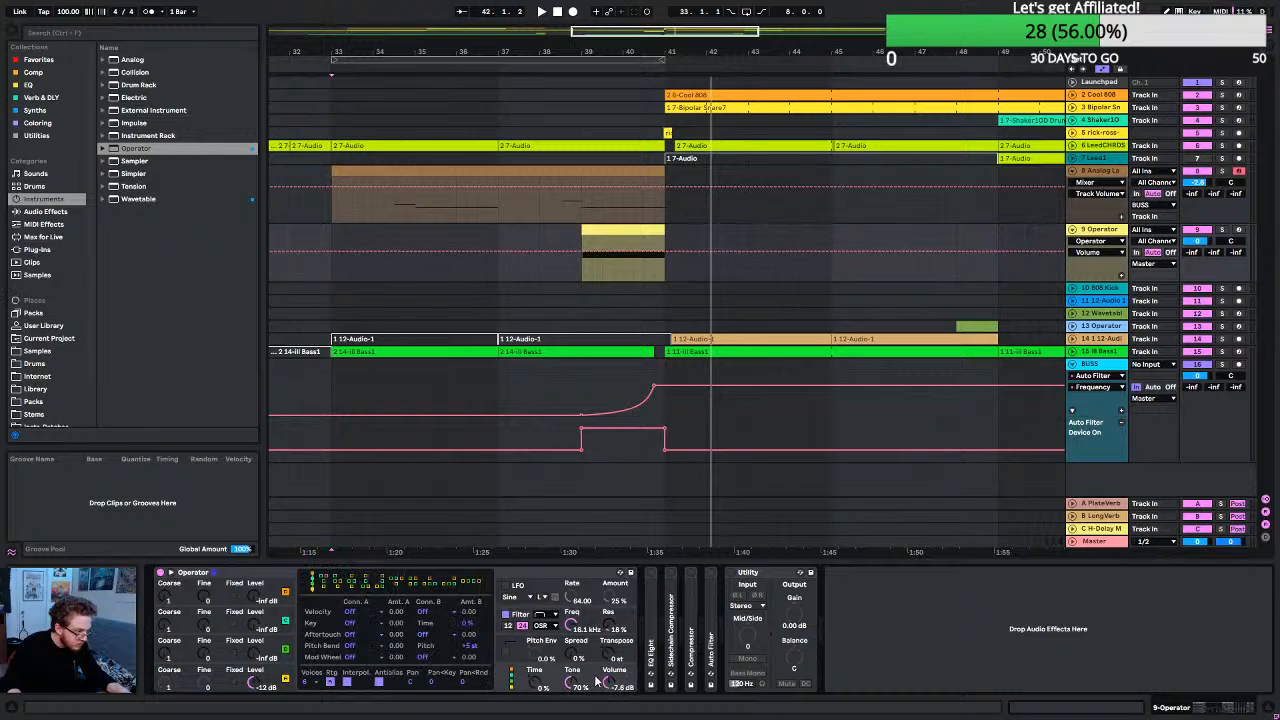
Automate Operator's filter frequency from 4.20 kHz at bar 39 down to about 177 Hz, curving up to 18.5 kHz at bar 41.
left_click(592, 616)
key("space")
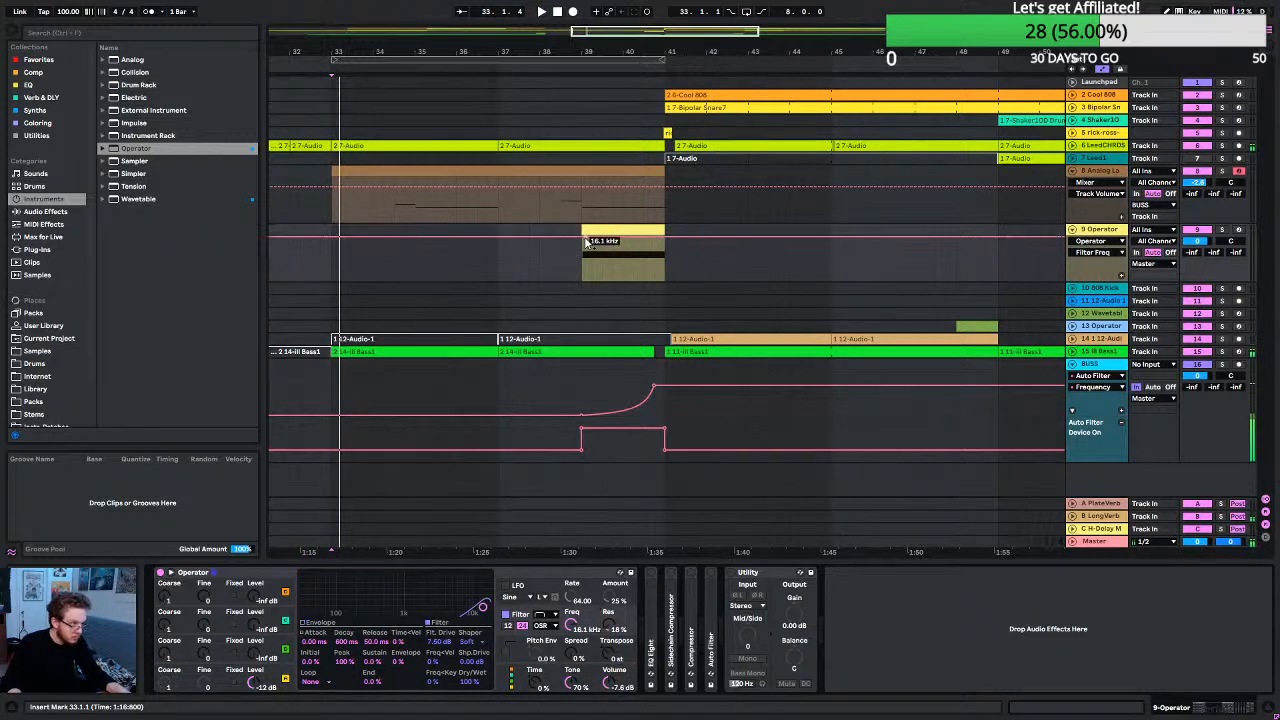
left_click_drag(582, 243, 622, 252)
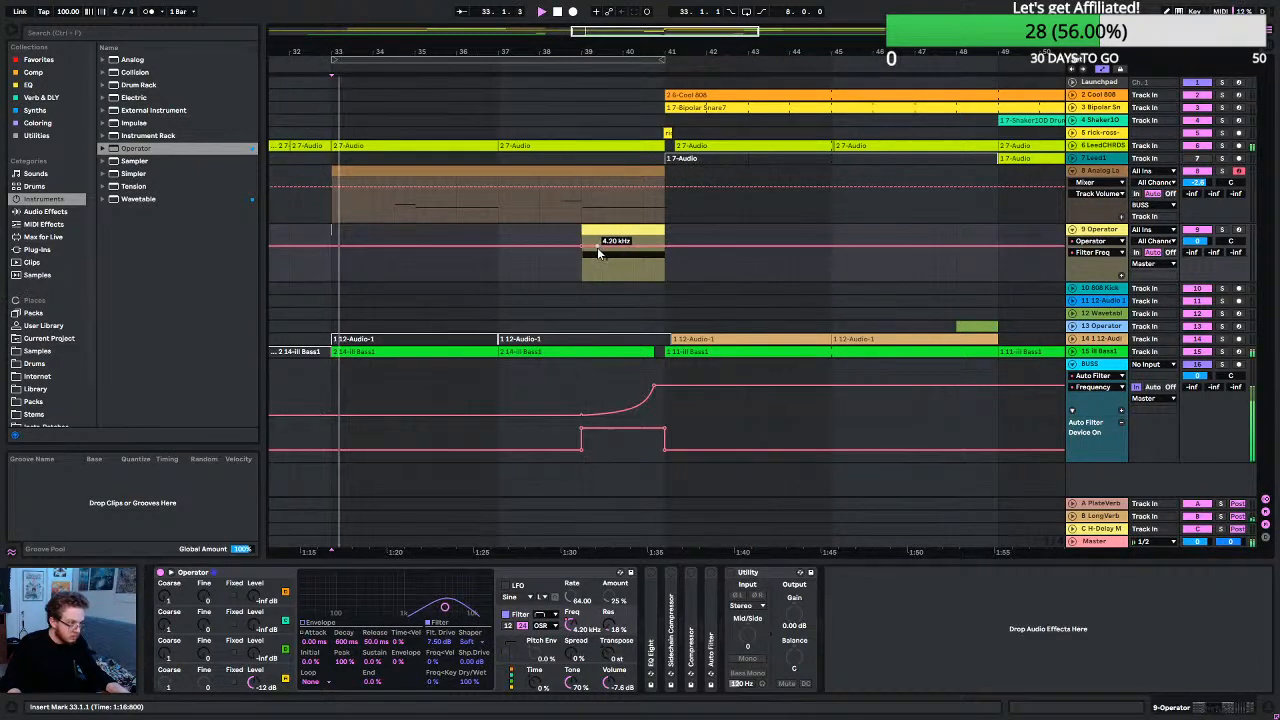
scroll(574, 280, "up", 3)
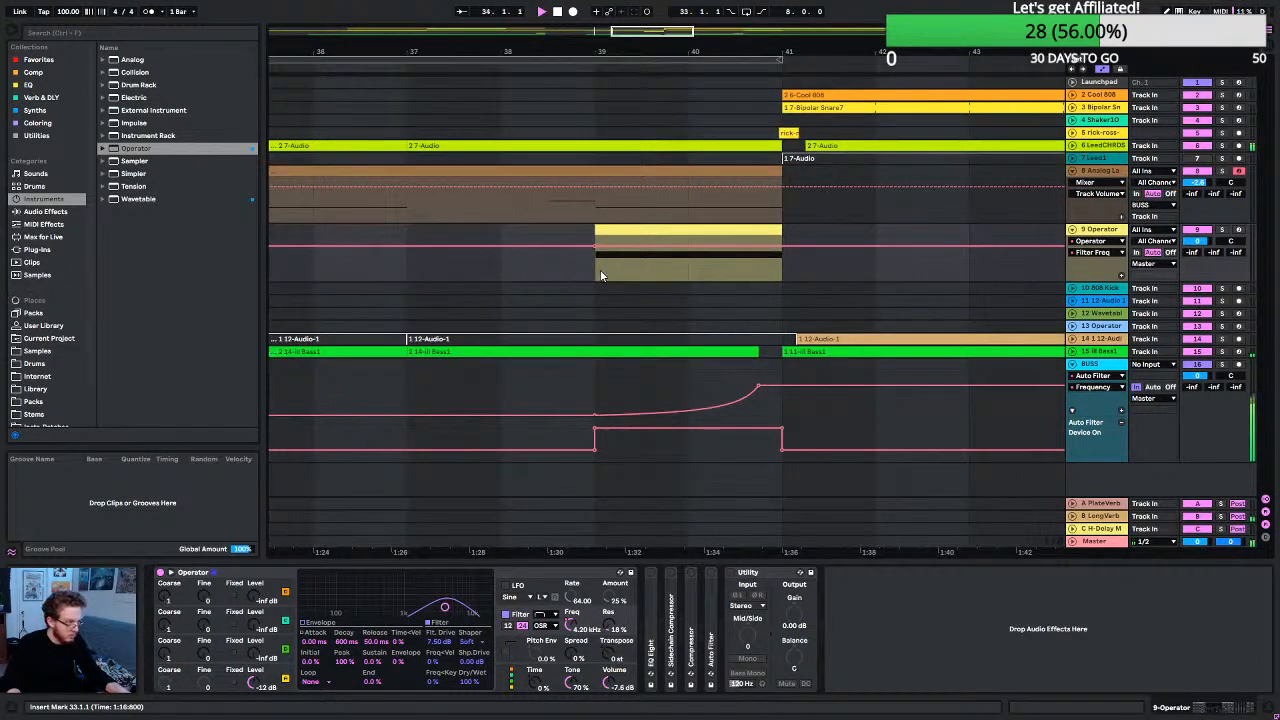
left_click_drag(690, 245, 785, 237)
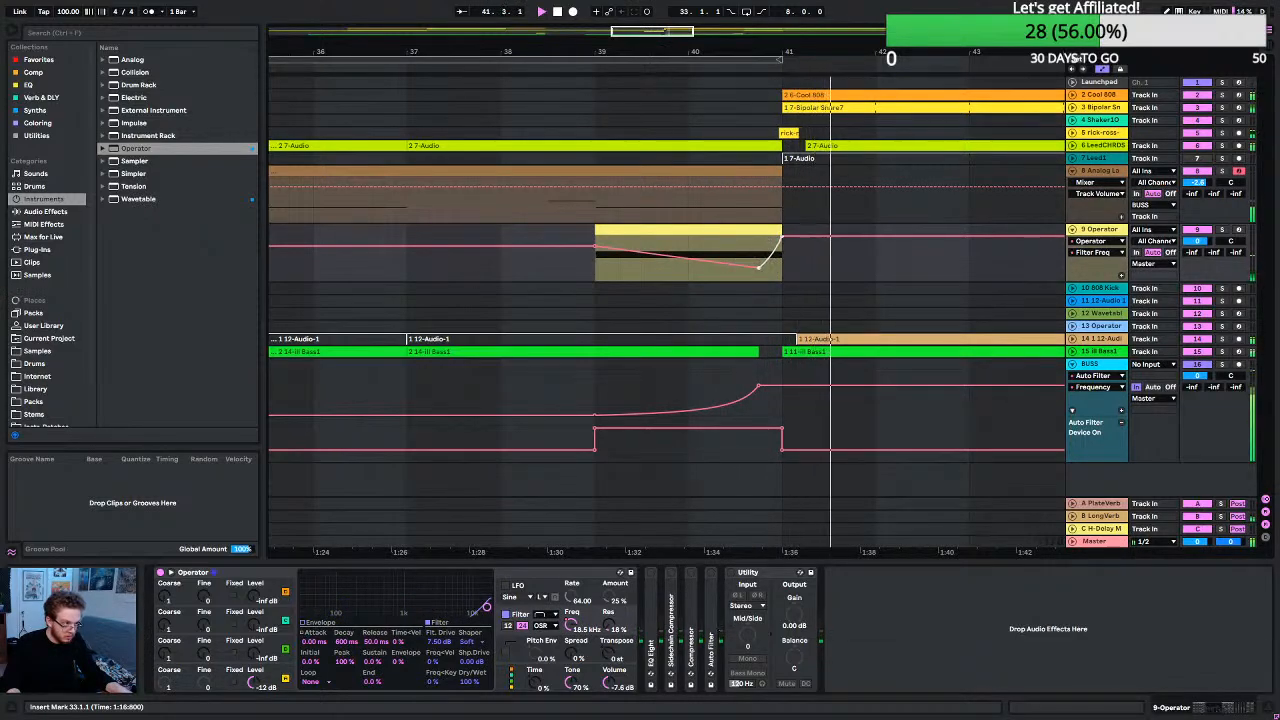
Route the Operator noise track's output to BUSS and play the section from bar 37.
left_click(1140, 264)
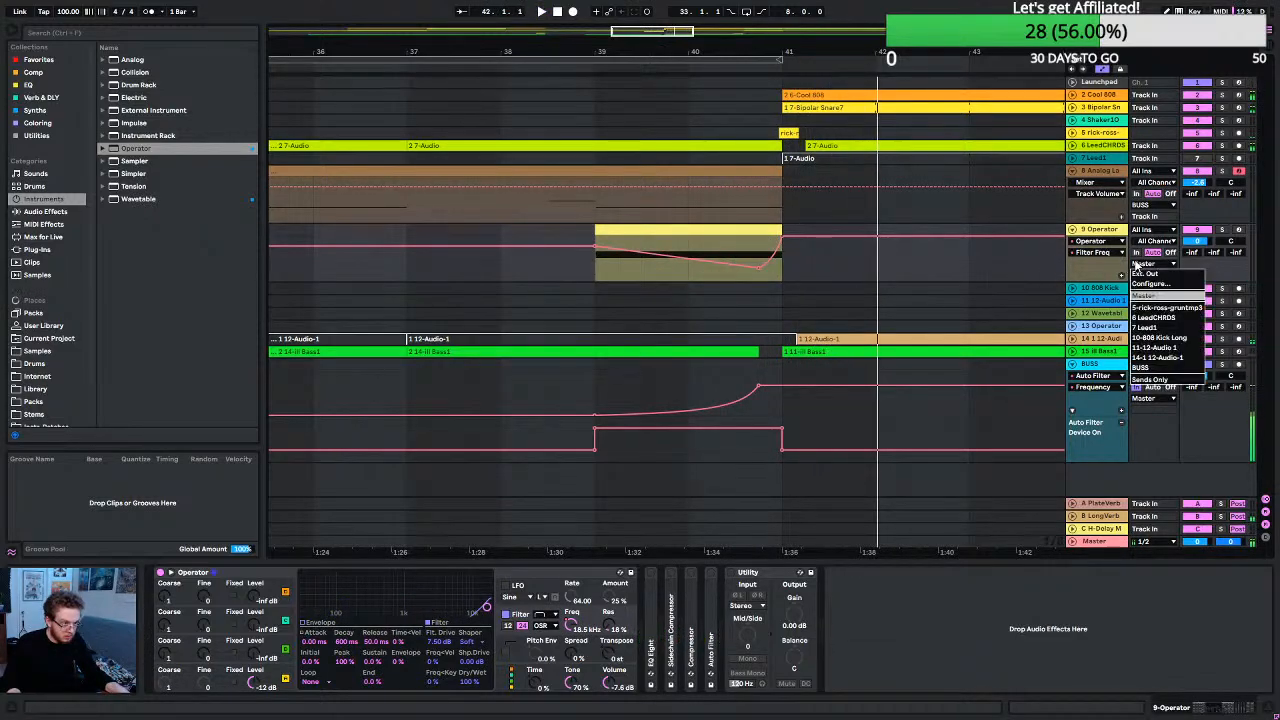
left_click(1170, 367)
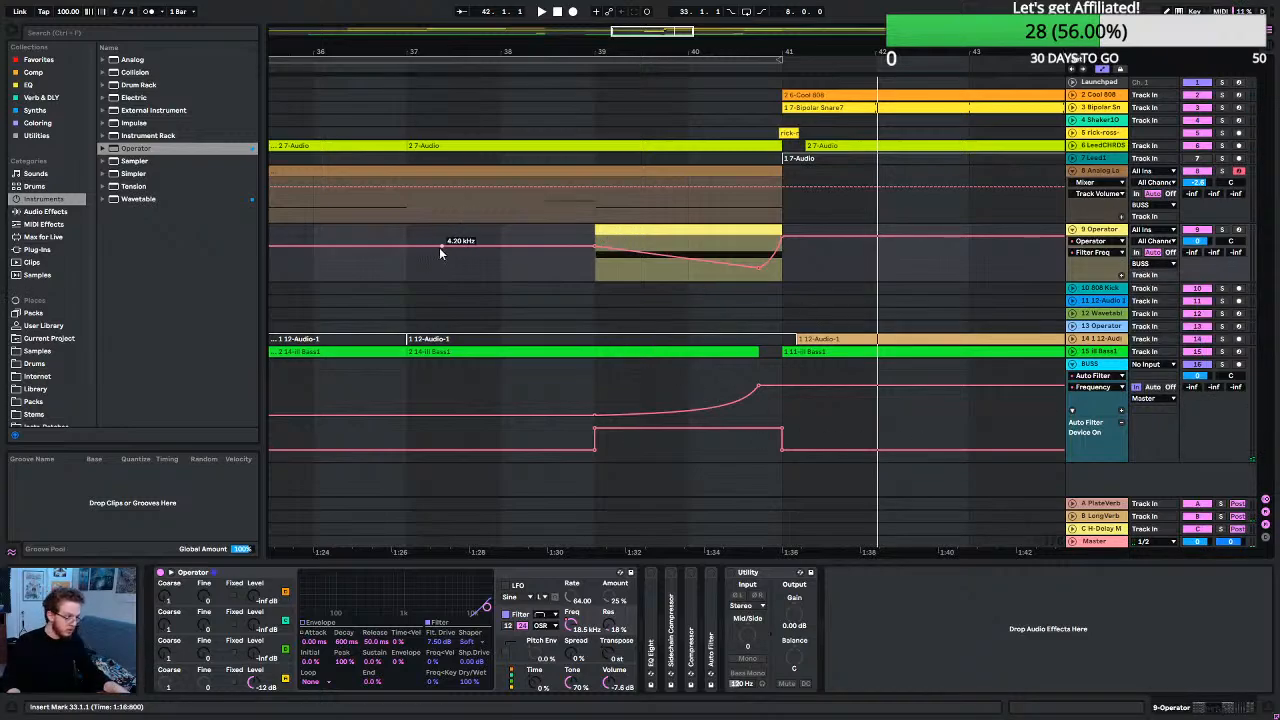
left_click(407, 272)
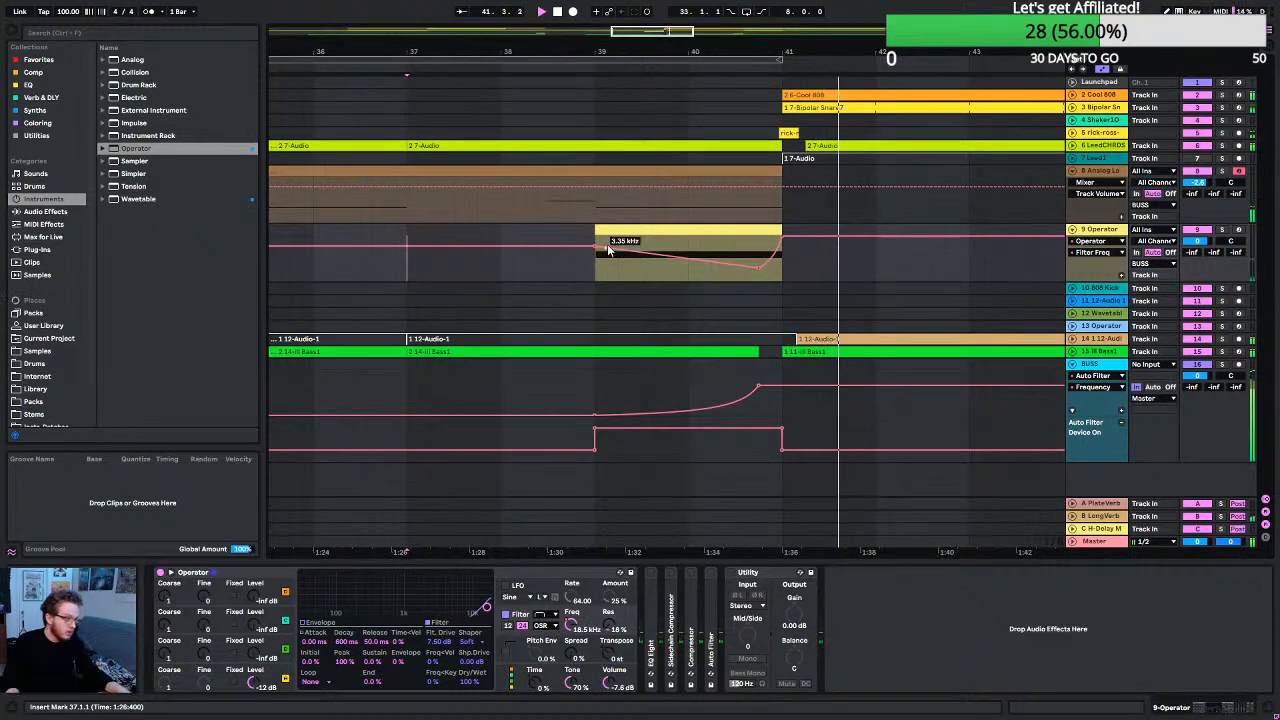
Trim the end of the Operator clip and its filter automation to 40.4.4, and play from 34.3.1.
scroll(769, 246, "up", 3)
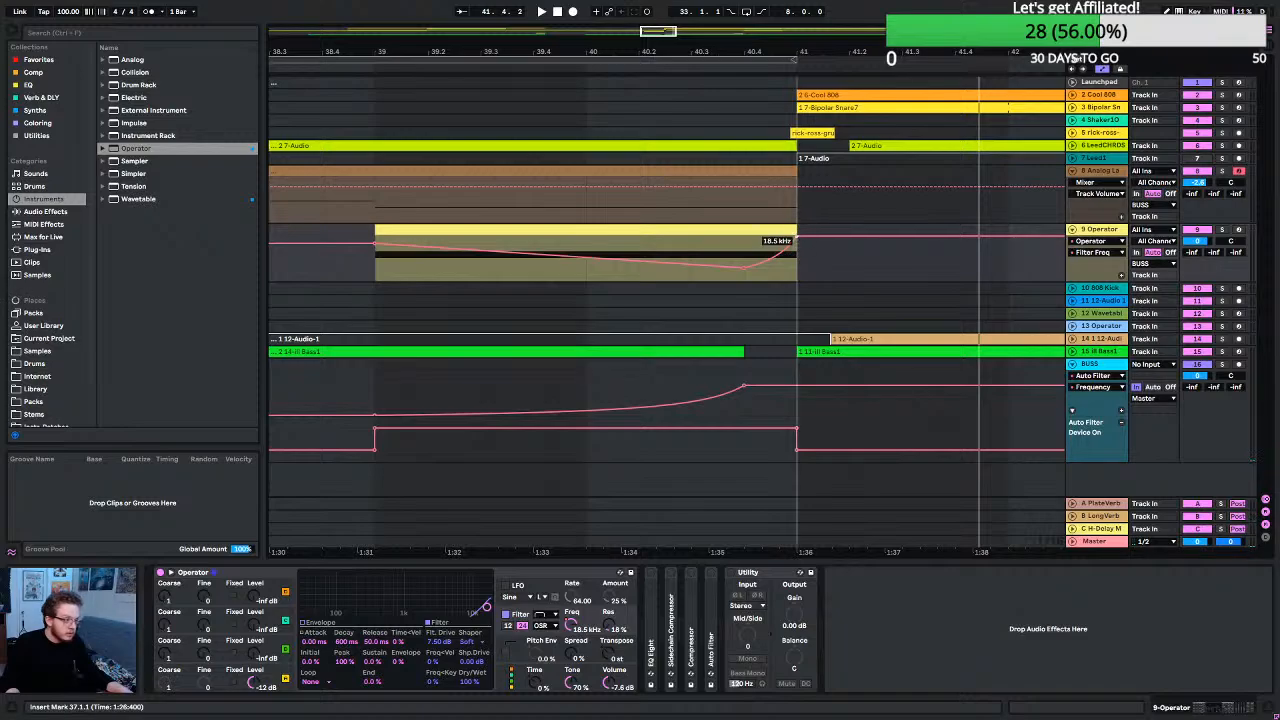
left_click_drag(797, 237, 784, 231)
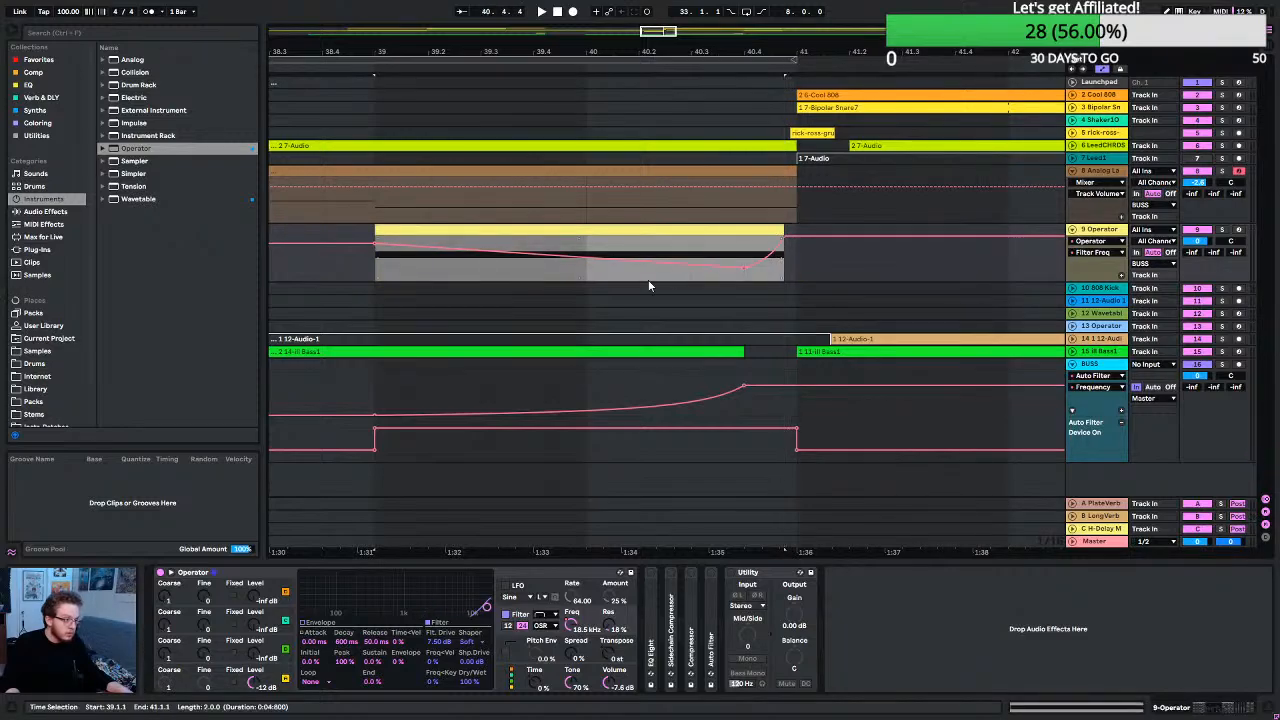
scroll(308, 259, "down", 5)
scroll(311, 269, "left", 5)
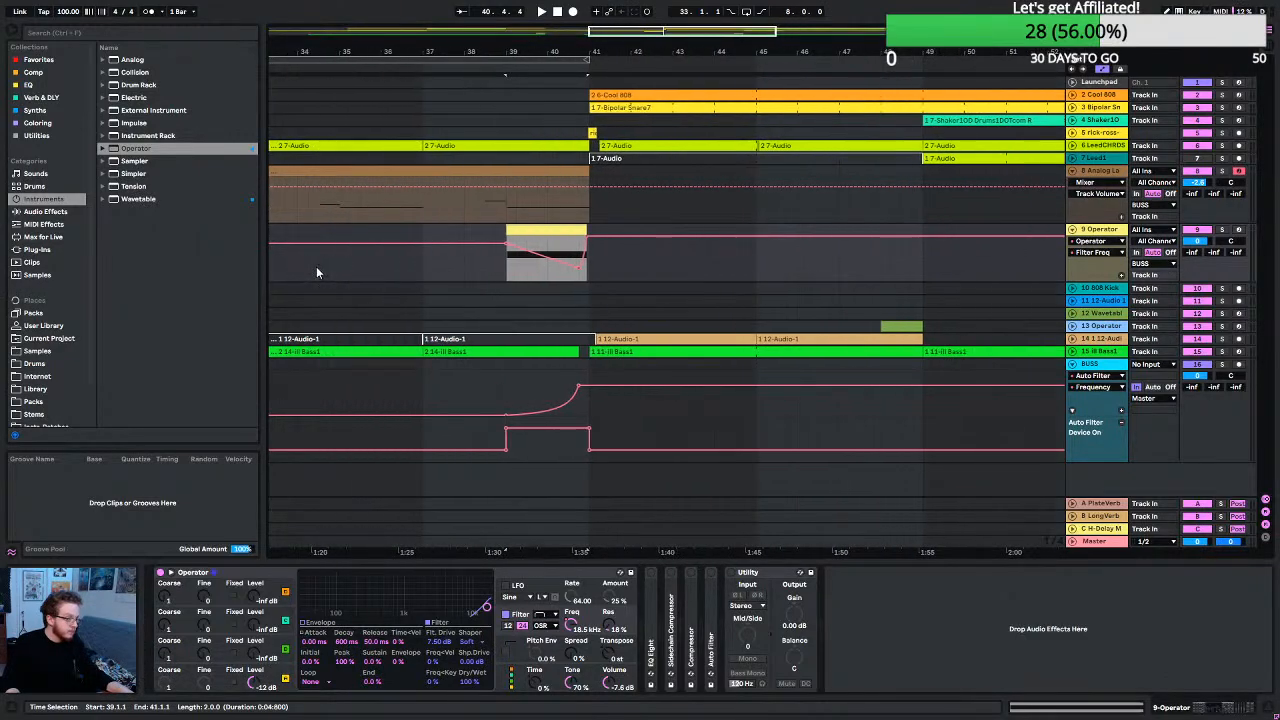
left_click(316, 266)
key("space")
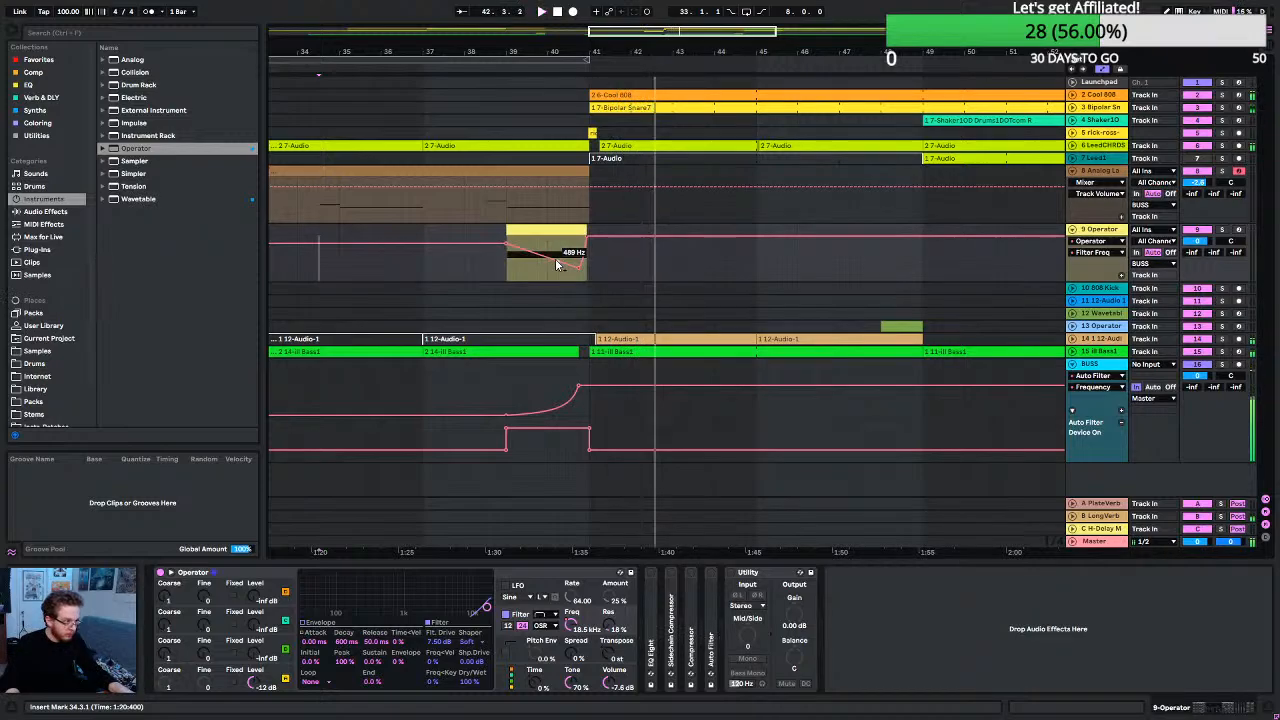
Raise the lowest point and the starting point of the Operator filter frequency automation while playing from 38.3.3.
scroll(570, 259, "up", 5)
scroll(697, 270, "down", 4)
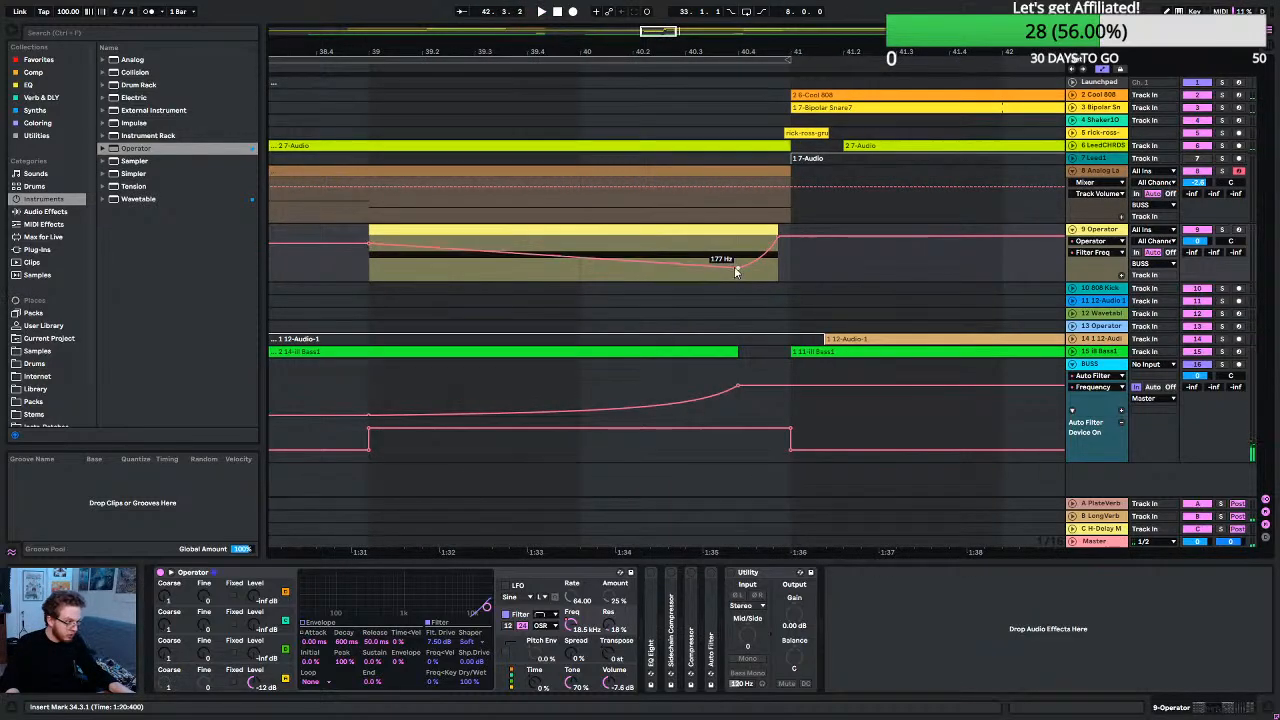
left_click(289, 270)
key("space")
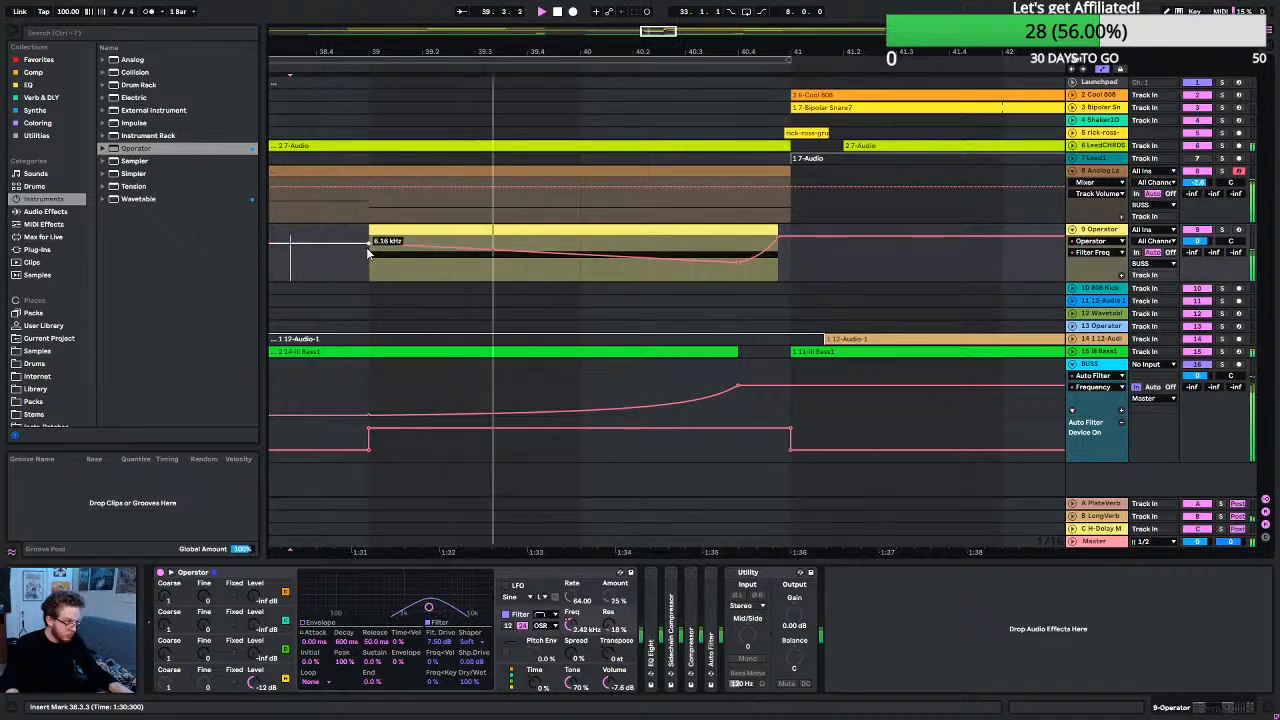
key("space")
left_click_drag(368, 243, 367, 237)
key("space")
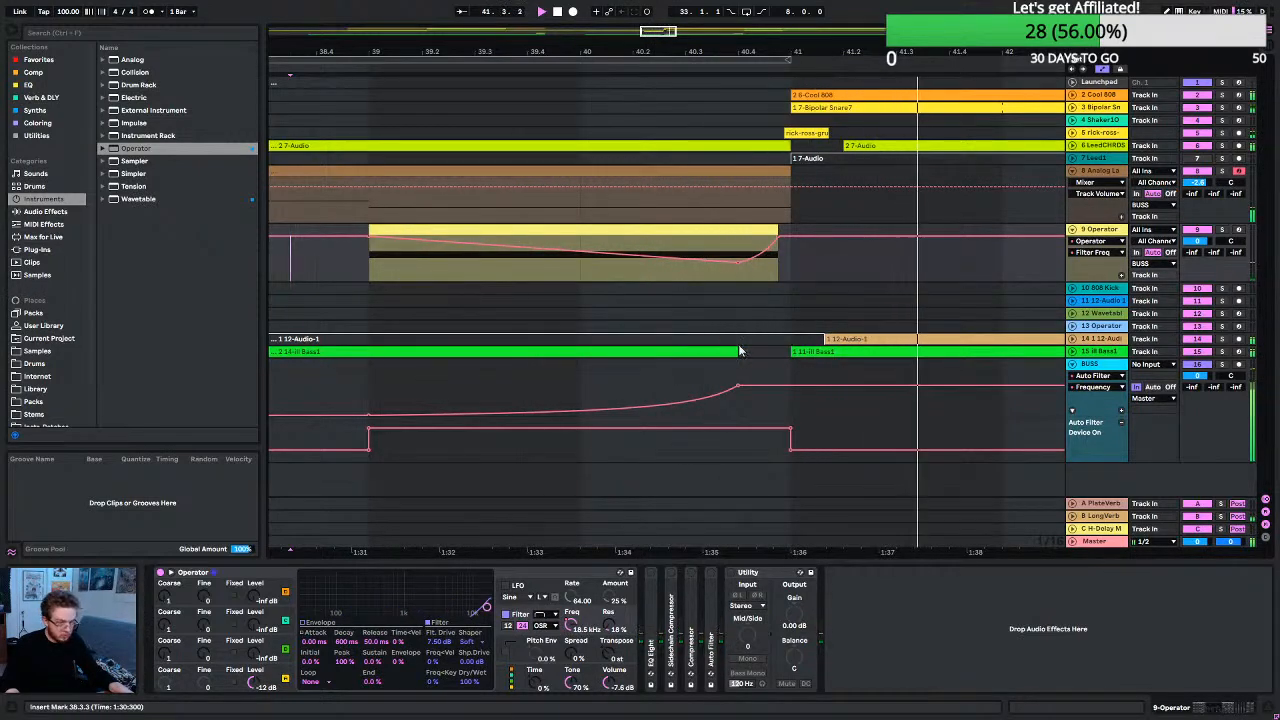
Play from 28.2.1, unfold the Wavetable track and open its MIDI clip at bar 28 for viewing.
scroll(850, 276, "down", 4)
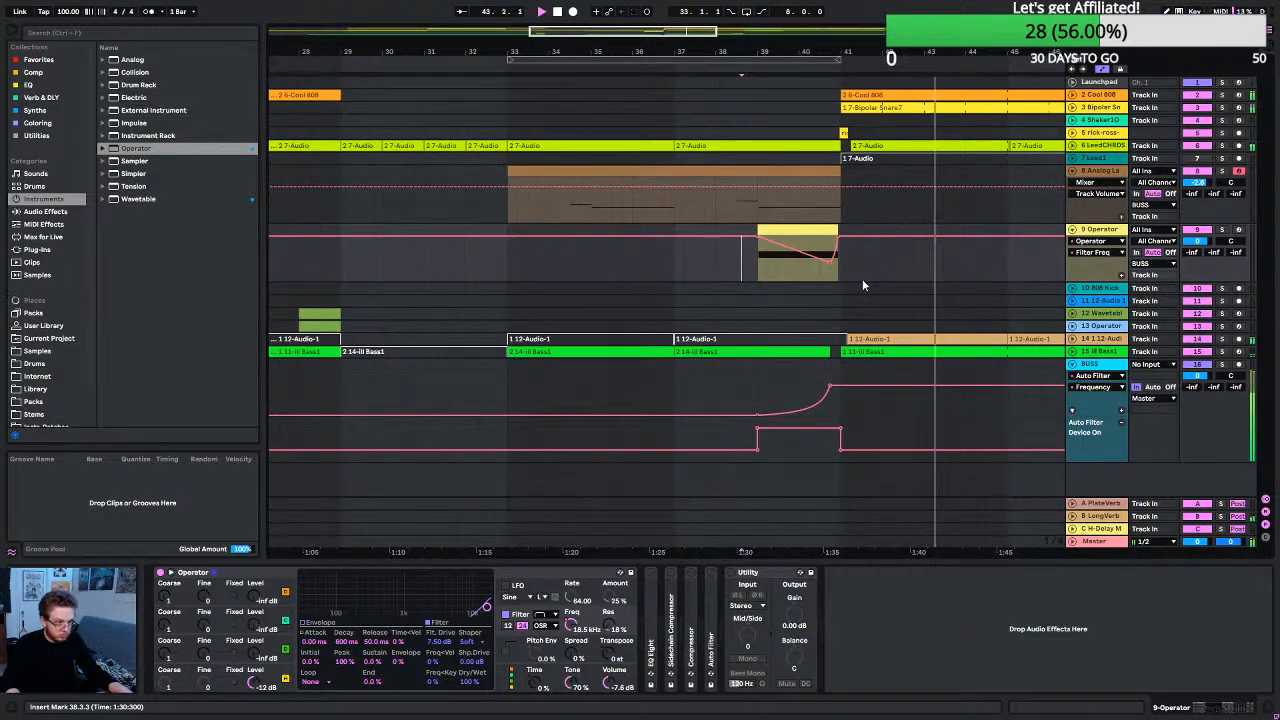
left_click(312, 270)
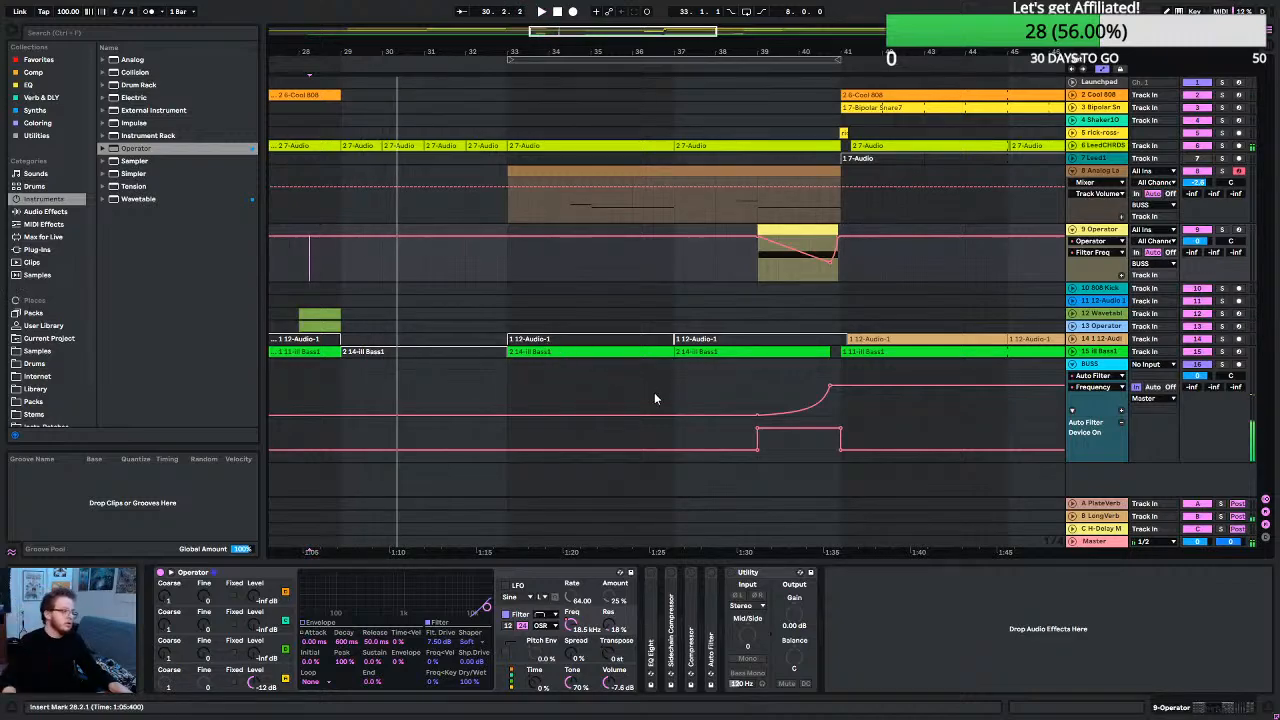
left_click(1095, 316)
left_click(1073, 313)
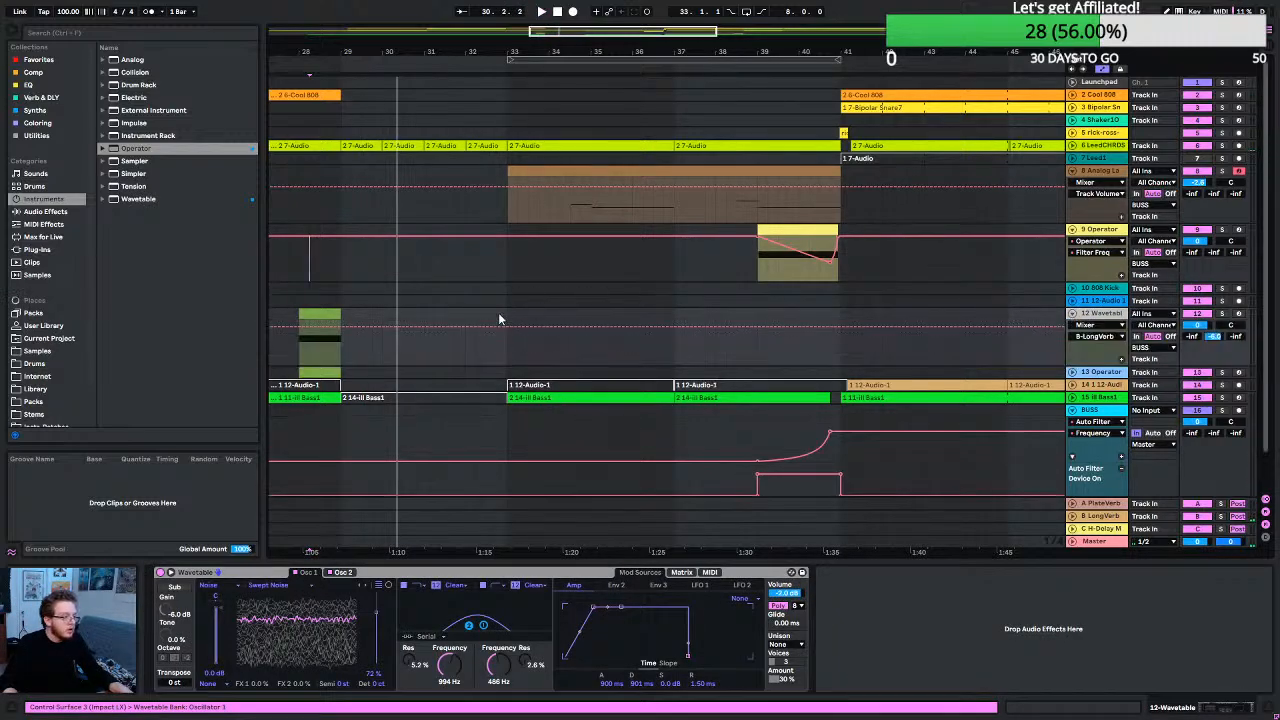
key("space")
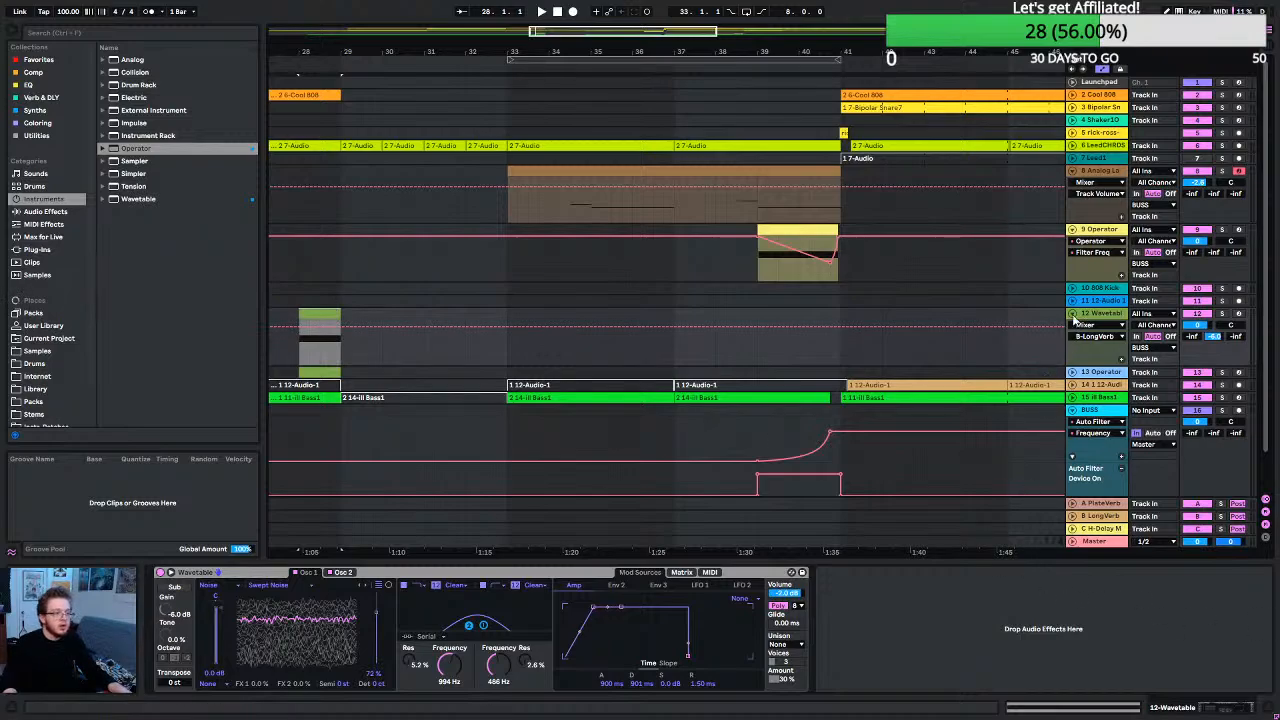
key("shift+Tab")
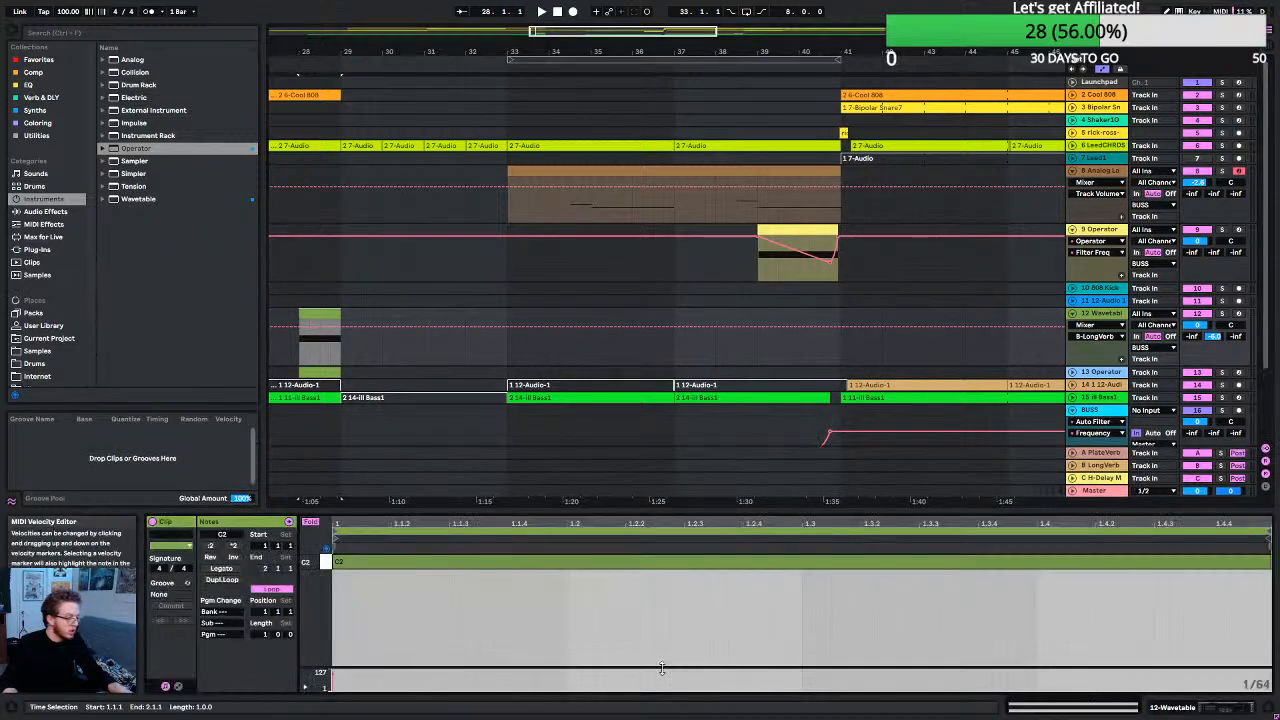
Transpose the note in the Wavetable clip at bar 28 down an octave to C1 and play it.
left_click(524, 562)
key("shift+Down")
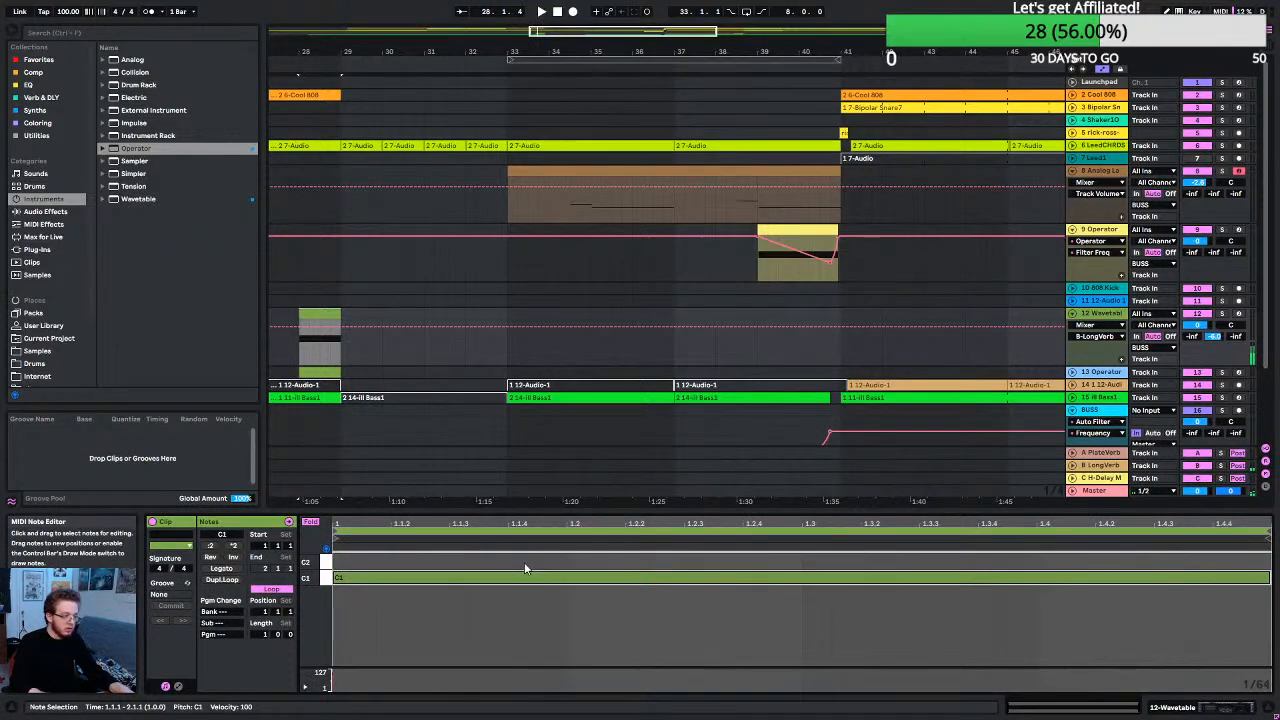
key("space")
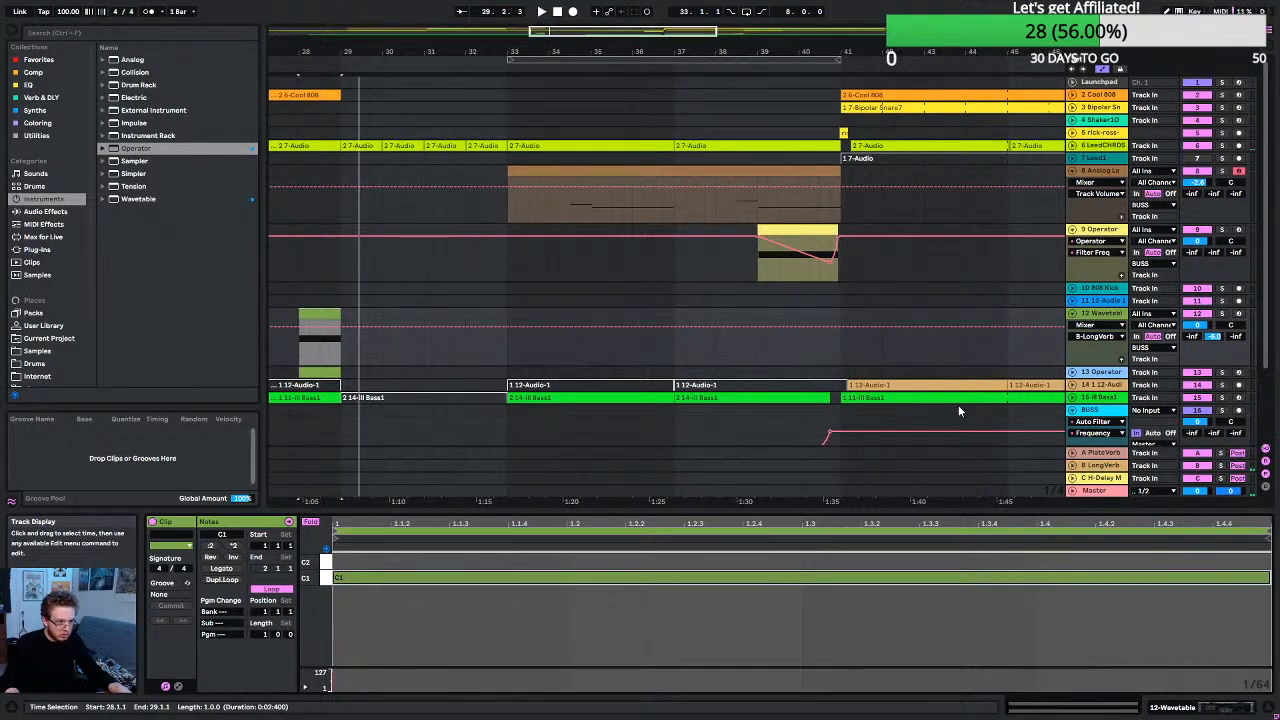
key("space")
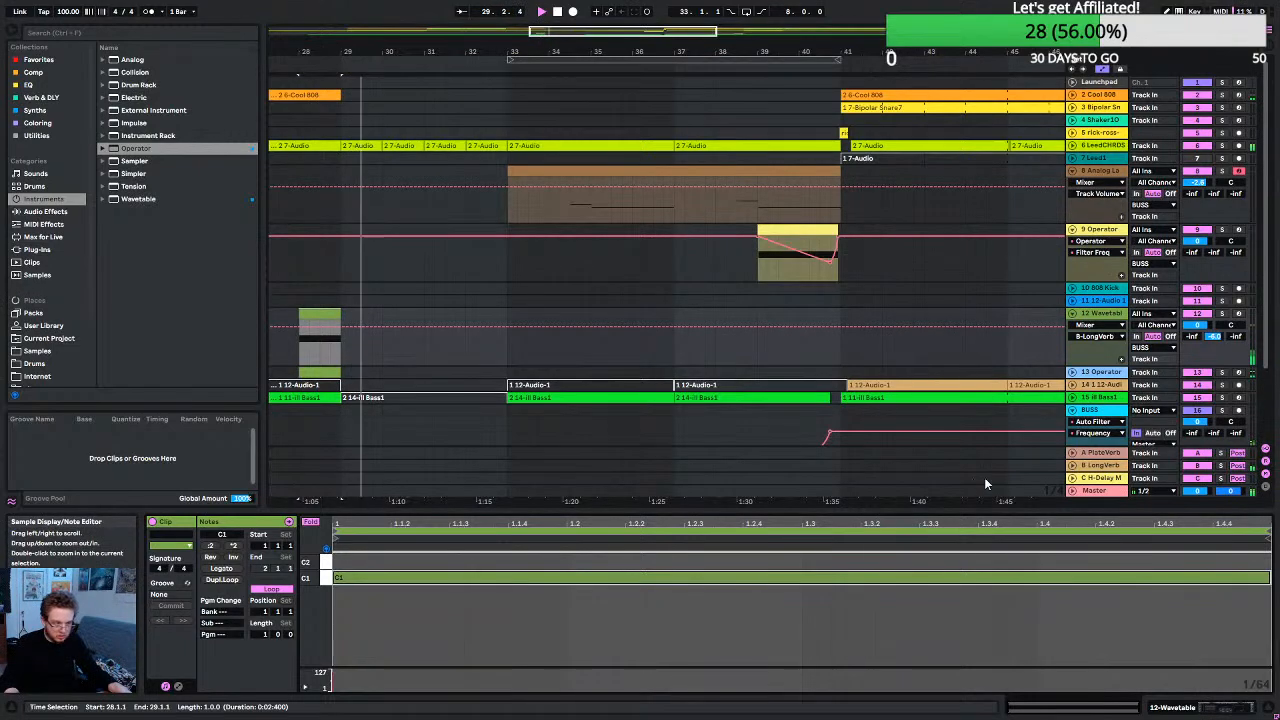
Unfold the 13 Operator track, lower its track volume to -10.4 dB, and play from bar 28.
left_click(1073, 372)
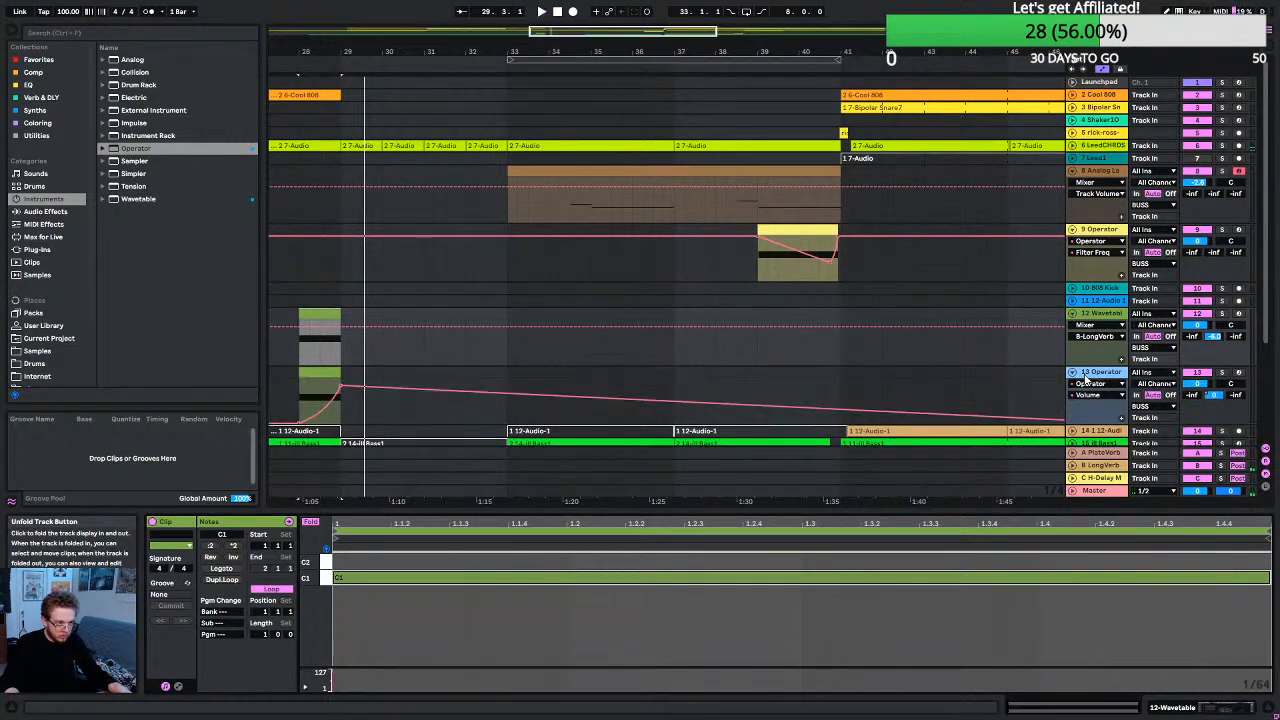
scroll(1089, 386, "down", 1)
left_click_drag(1196, 358, 1196, 380)
key("space")
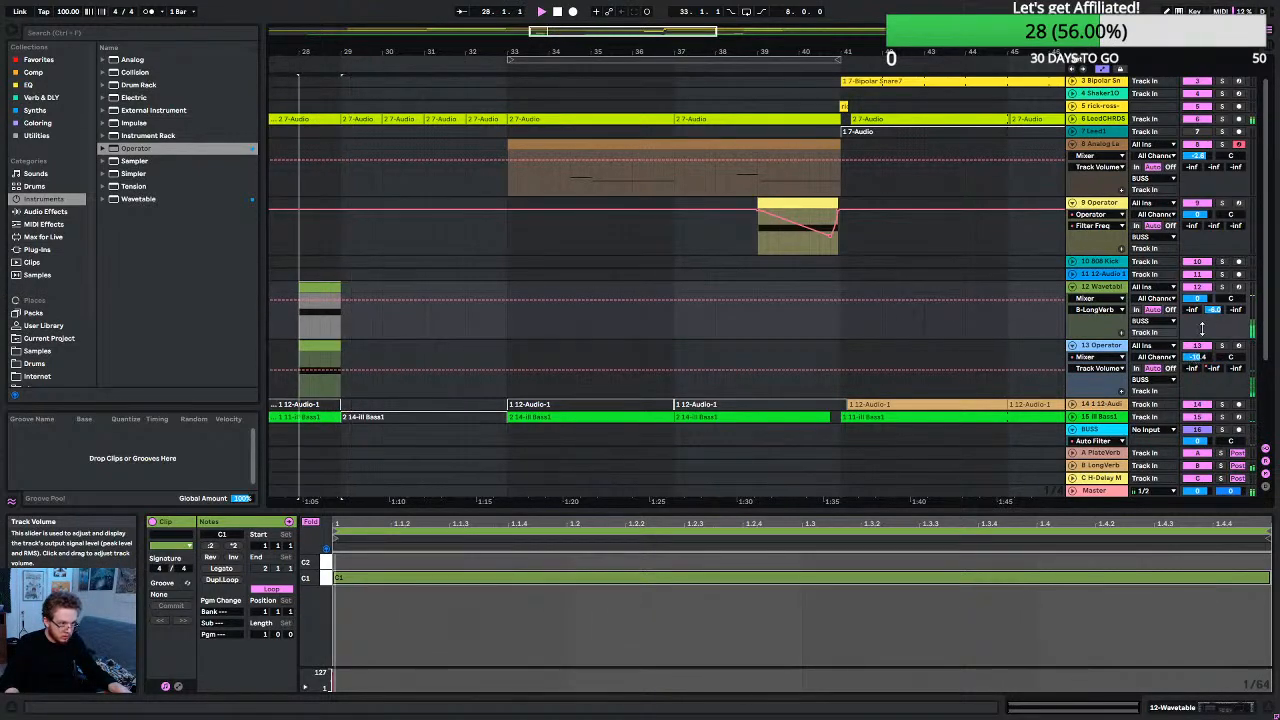
left_click(1198, 347)
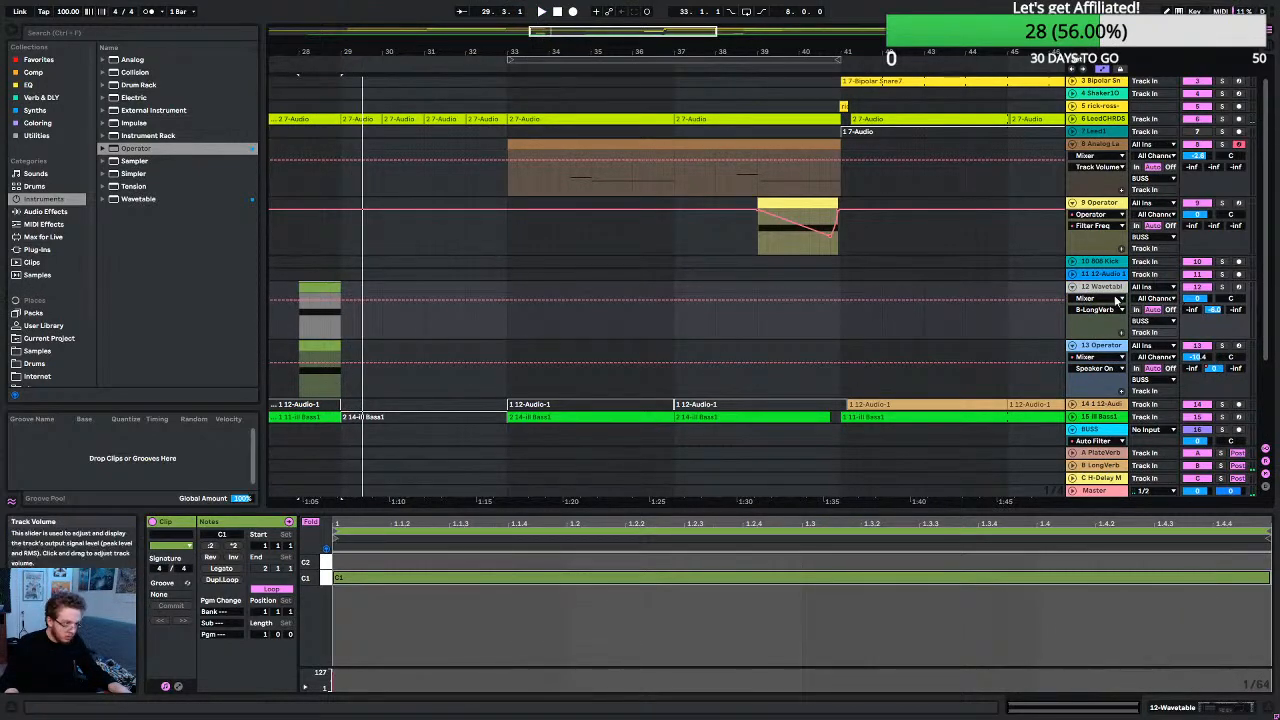
Open the Wavetable track's device and lower oscillator 1's gain to about -8.4 dB while auditioning the clip.
left_click(1205, 708)
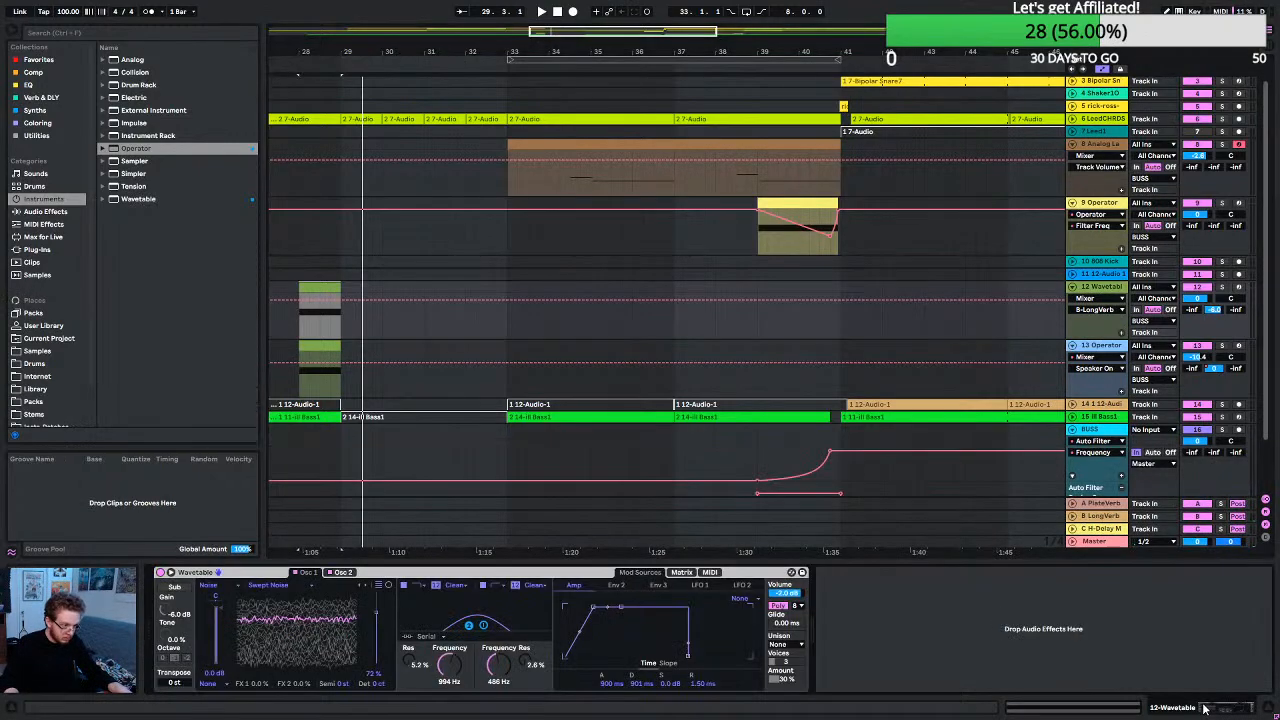
key("space")
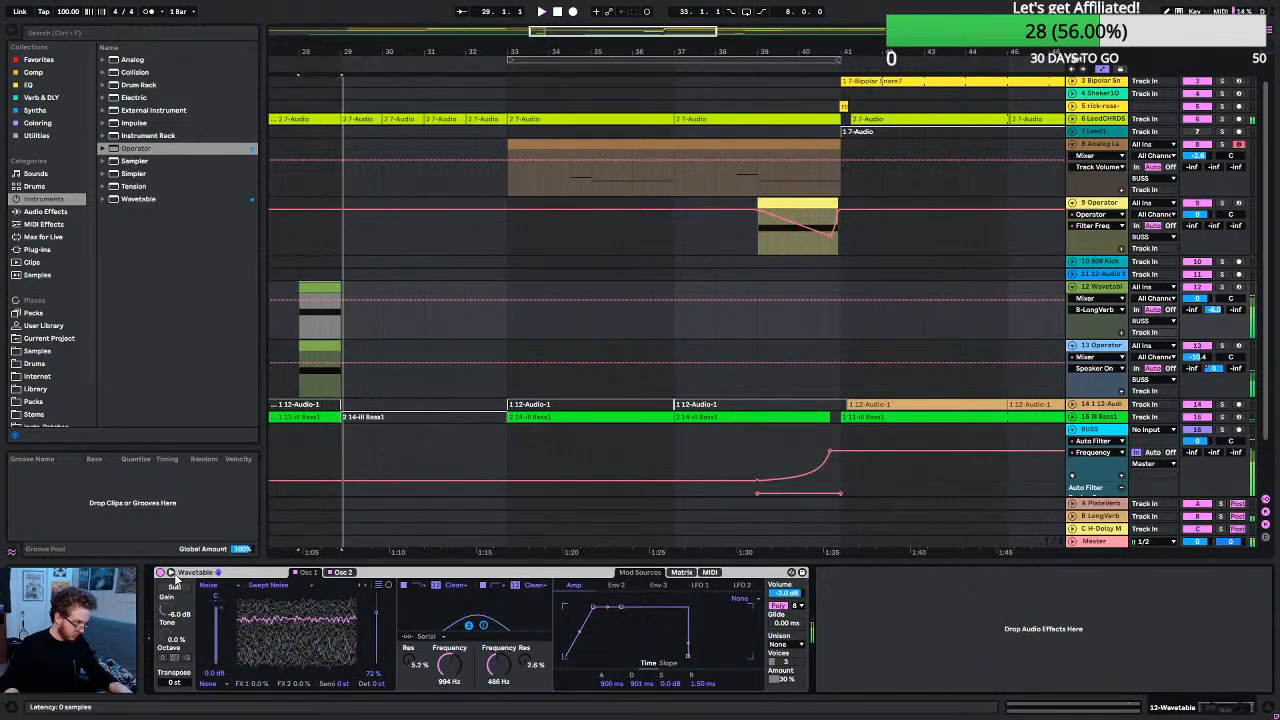
left_click(388, 583)
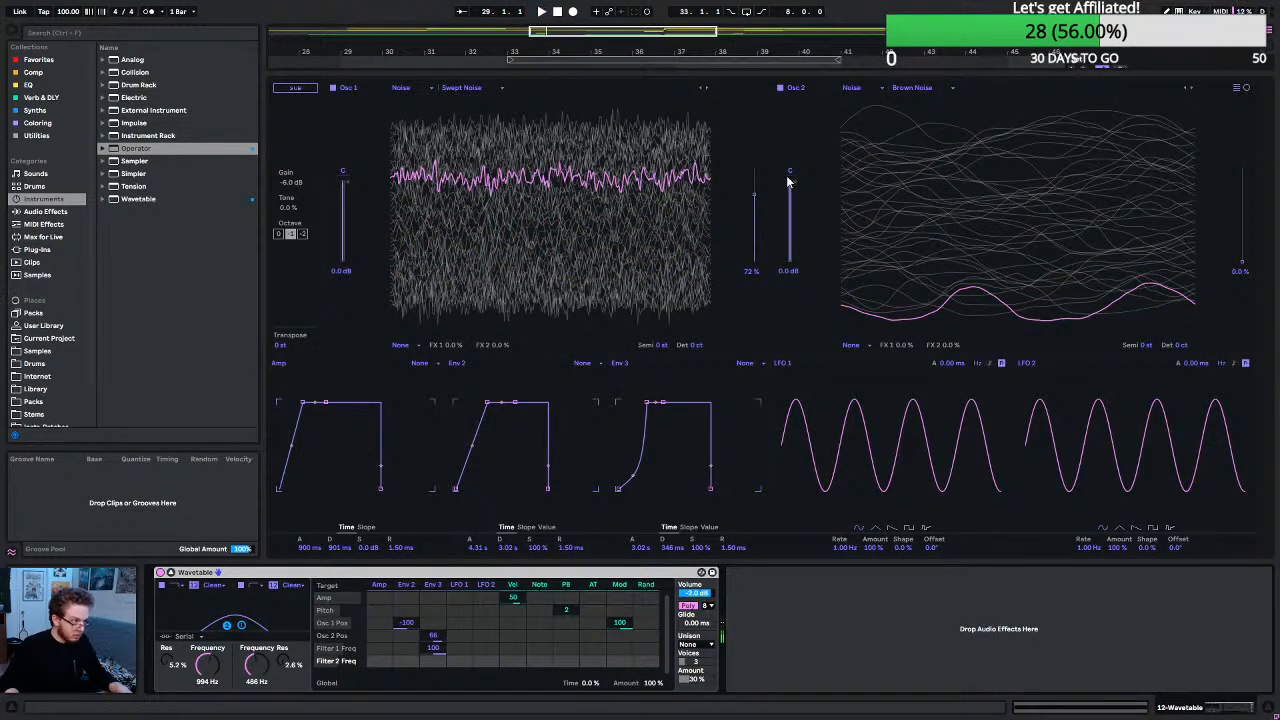
mouse_move(788, 181)
left_mouse_down()
mouse_move(788, 197)
mouse_move(790, 181)
left_mouse_up()
key("space")
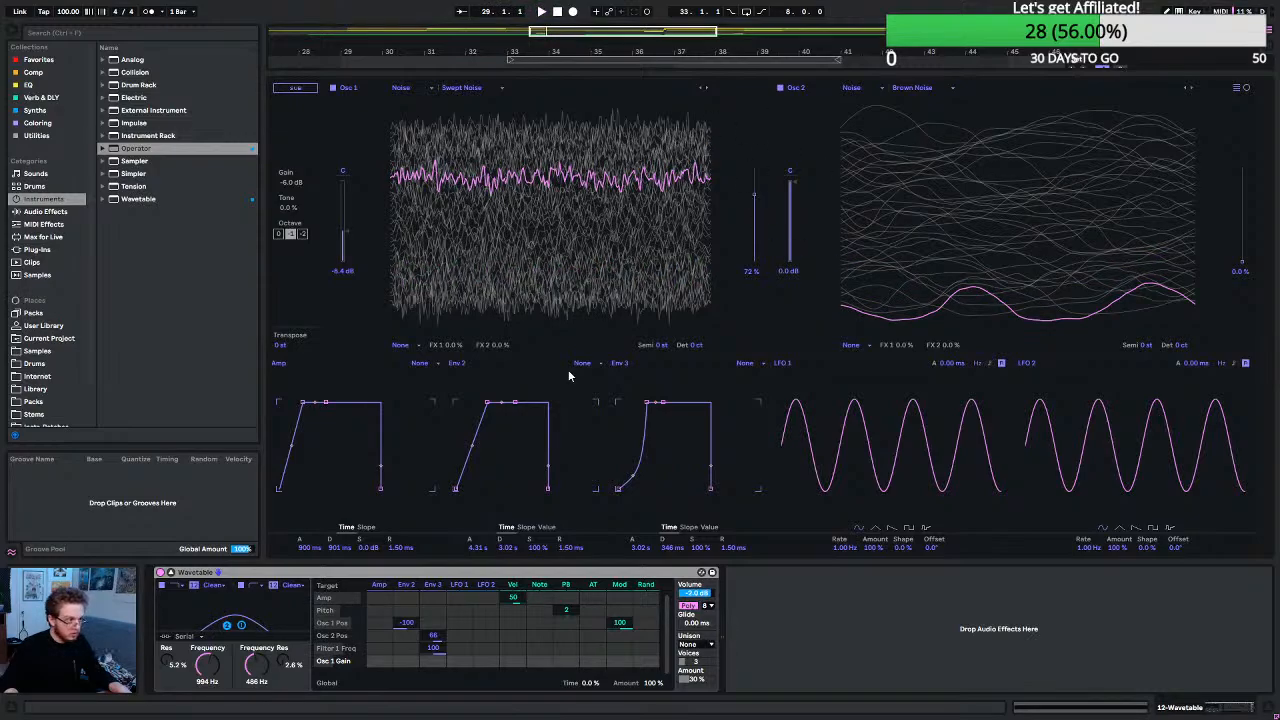
left_click(170, 573)
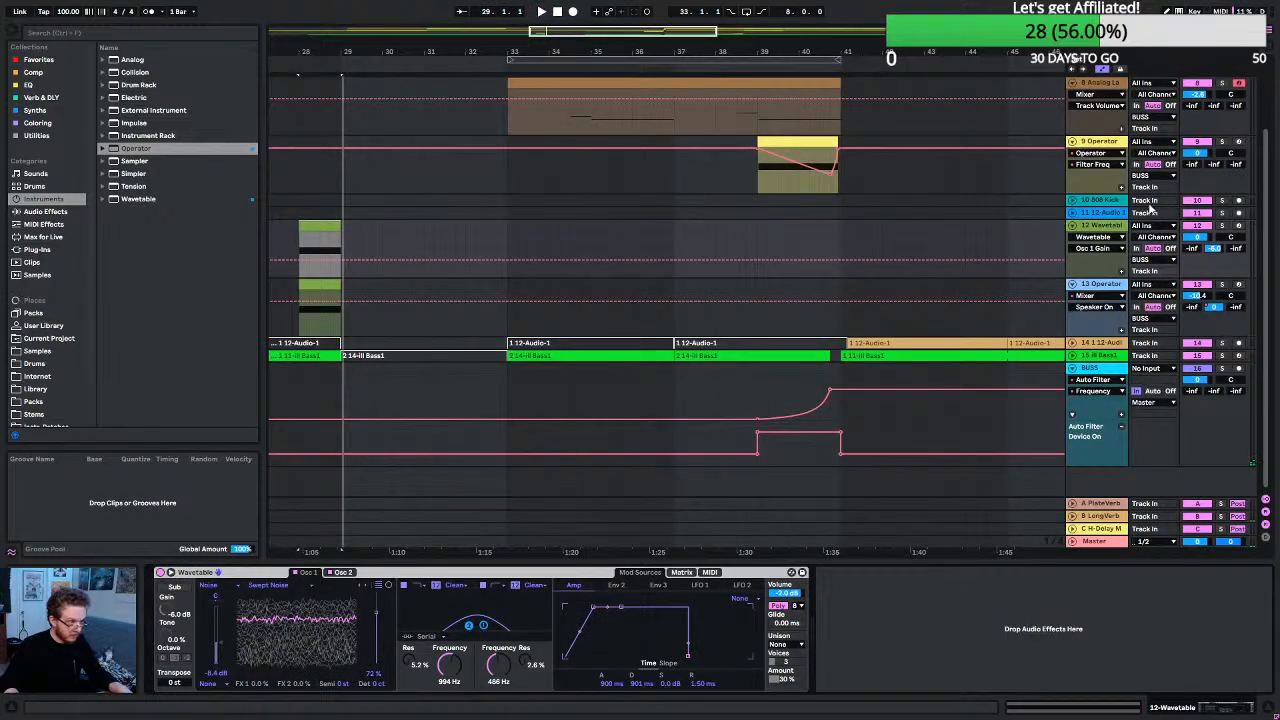
Solo the Wavetable track, play the clip, and lower oscillator 1's gain to -15 dB.
left_click(1222, 226)
key("space")
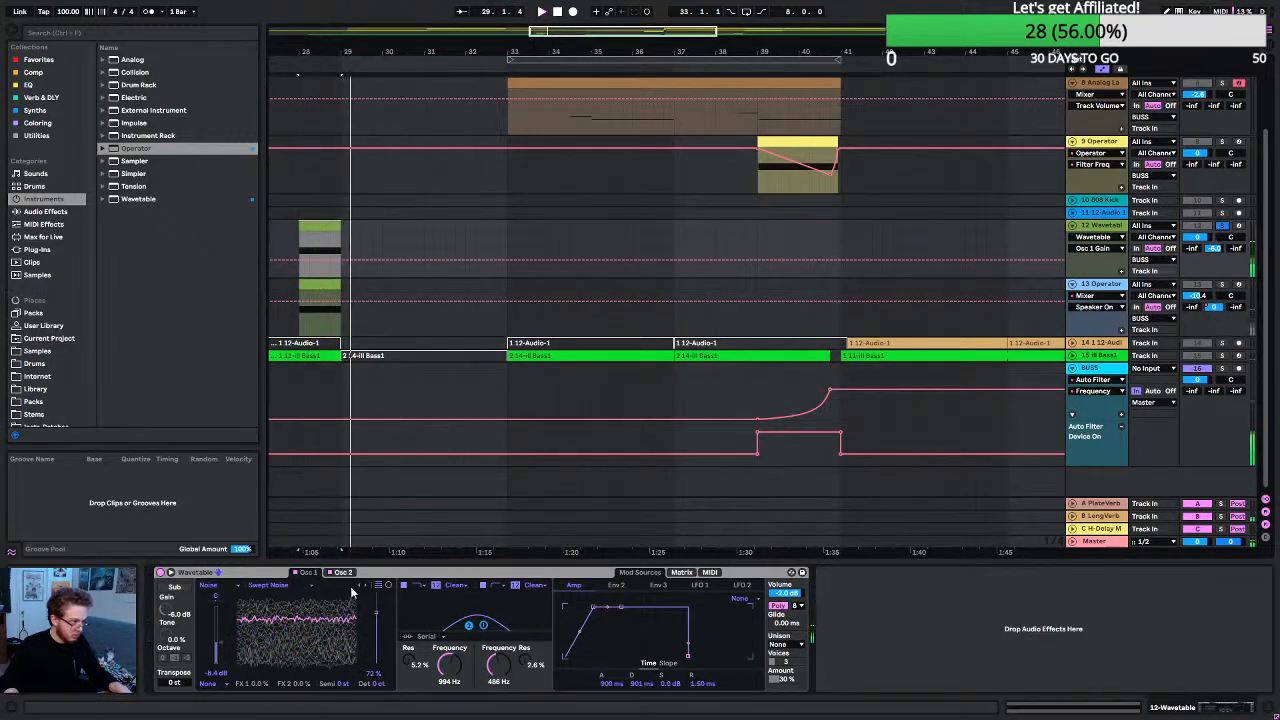
key("space")
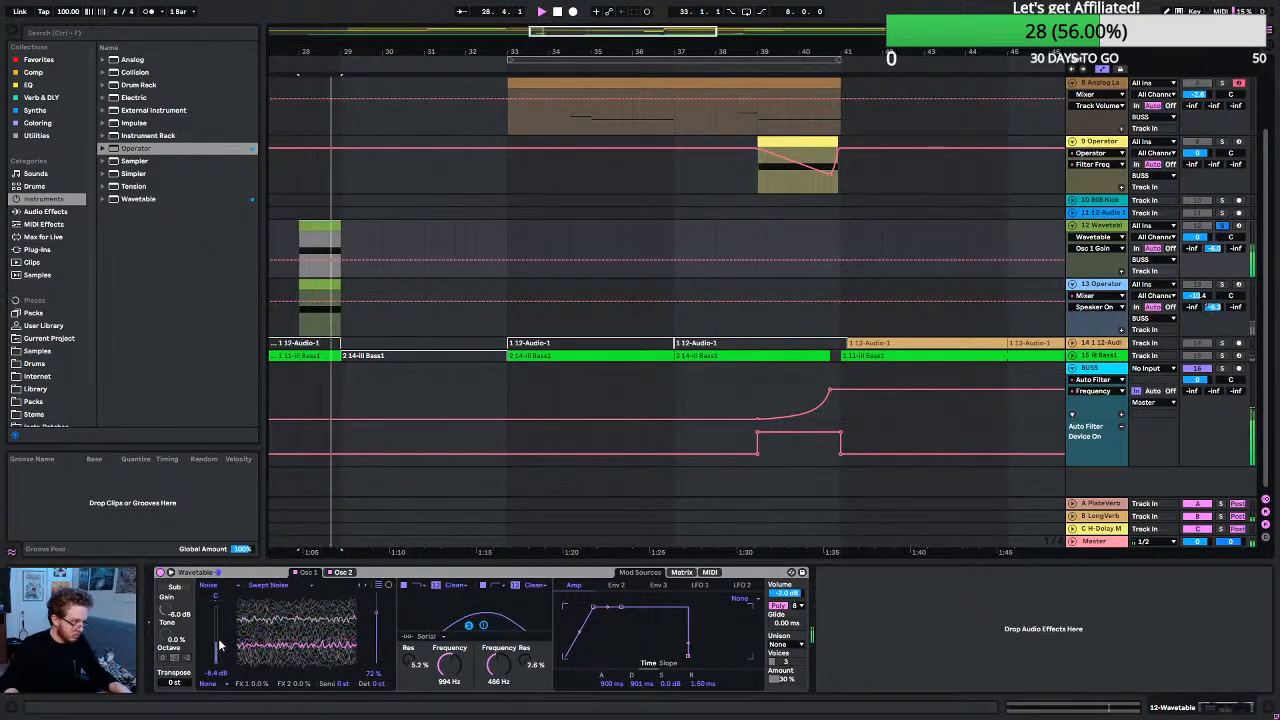
left_click_drag(222, 648, 222, 674)
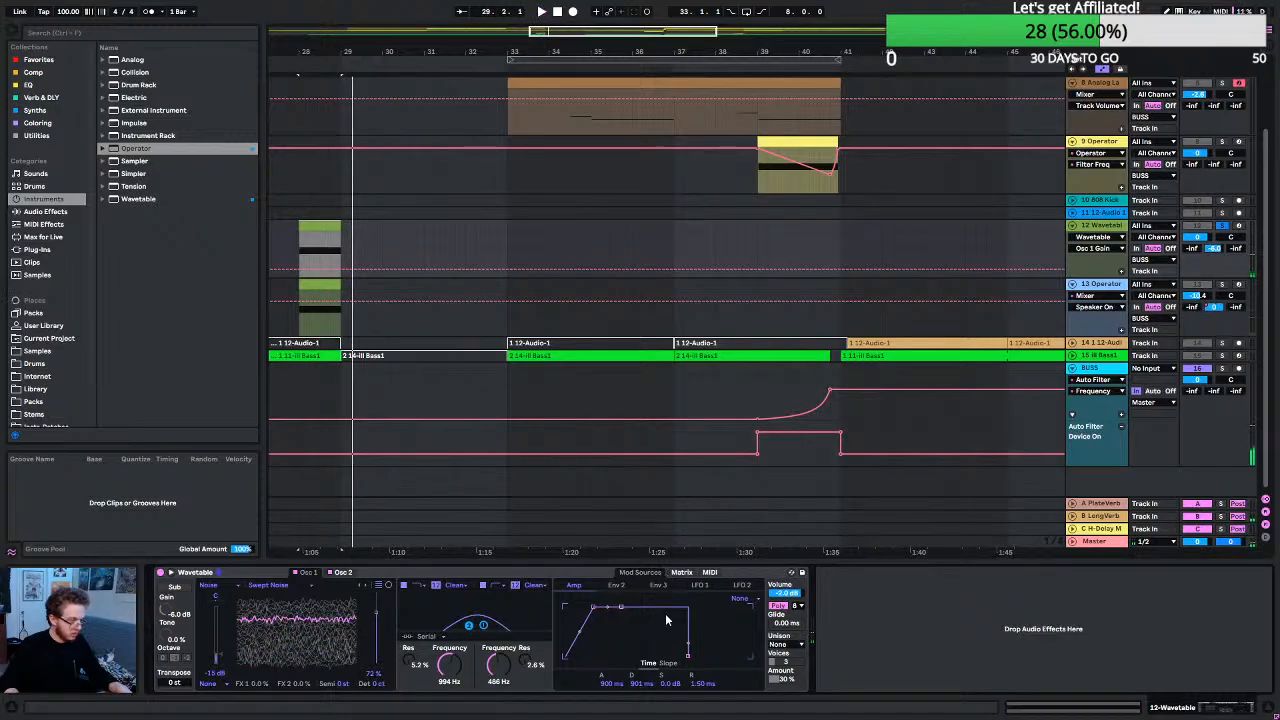
Examine oscillator 2's settings and the Wavetable's matrix and MIDI modulation assignments.
left_click(338, 573)
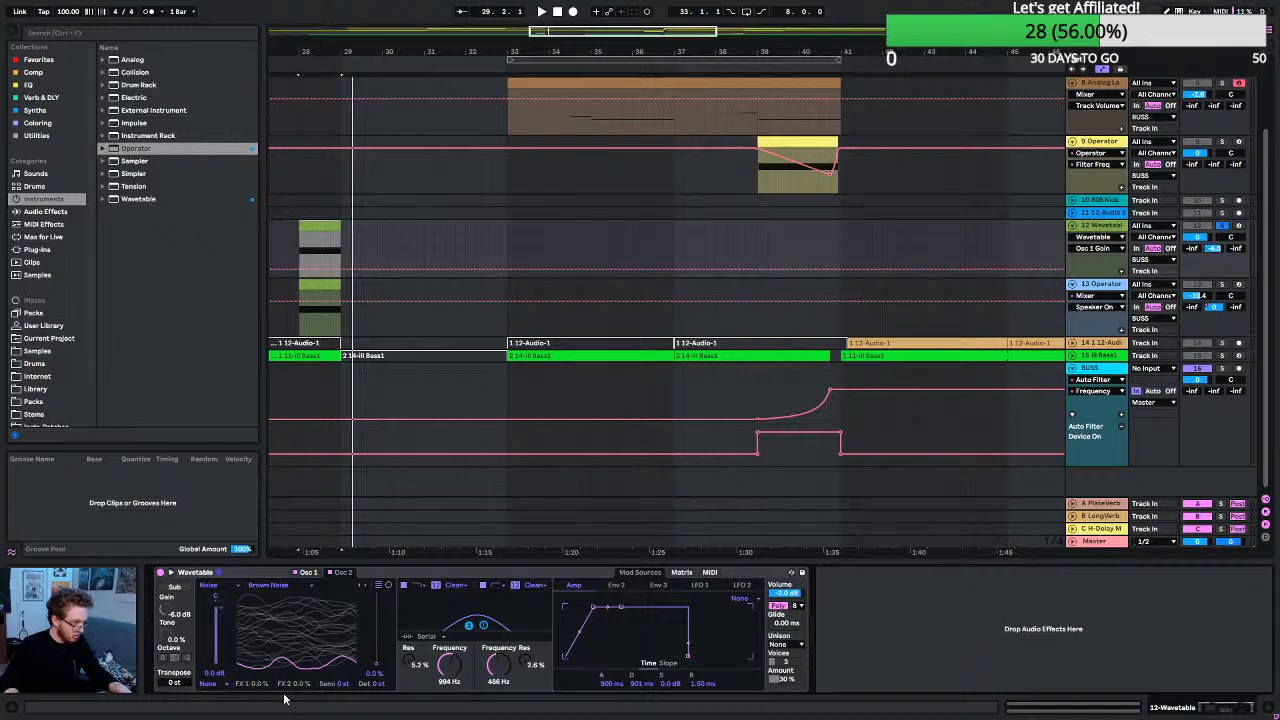
left_click(681, 573)
left_click(708, 573)
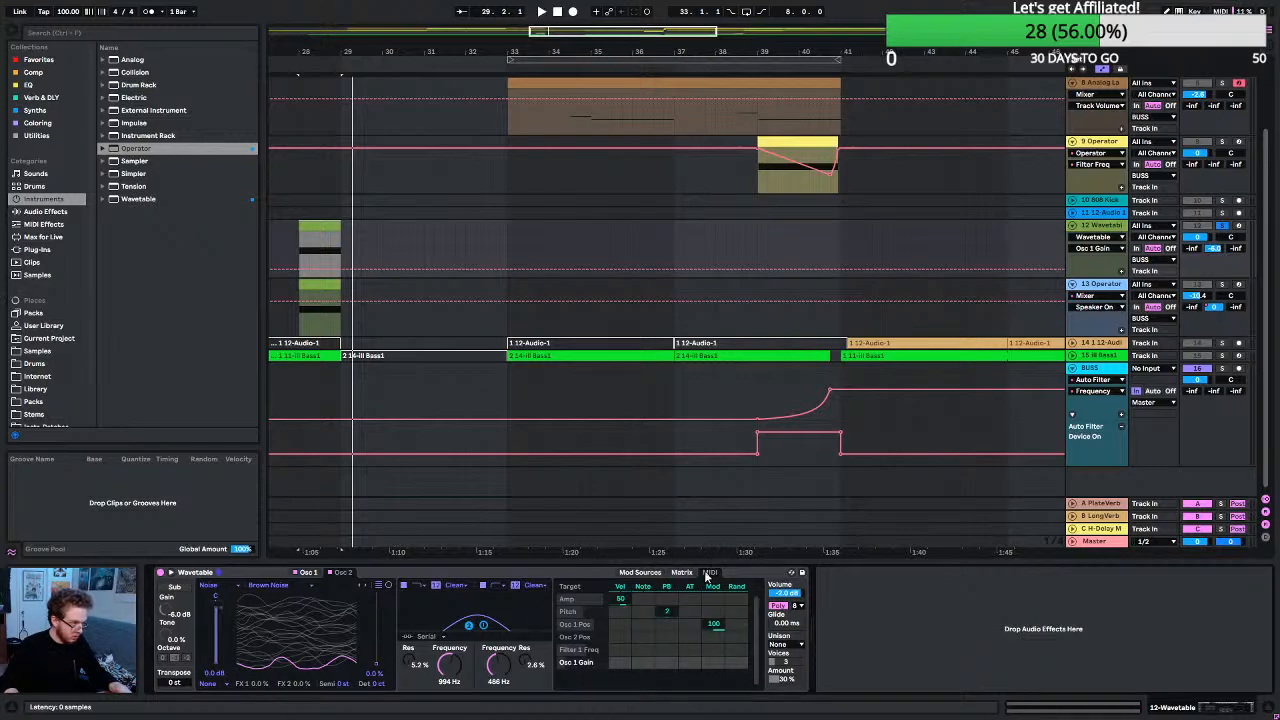
left_click(692, 574)
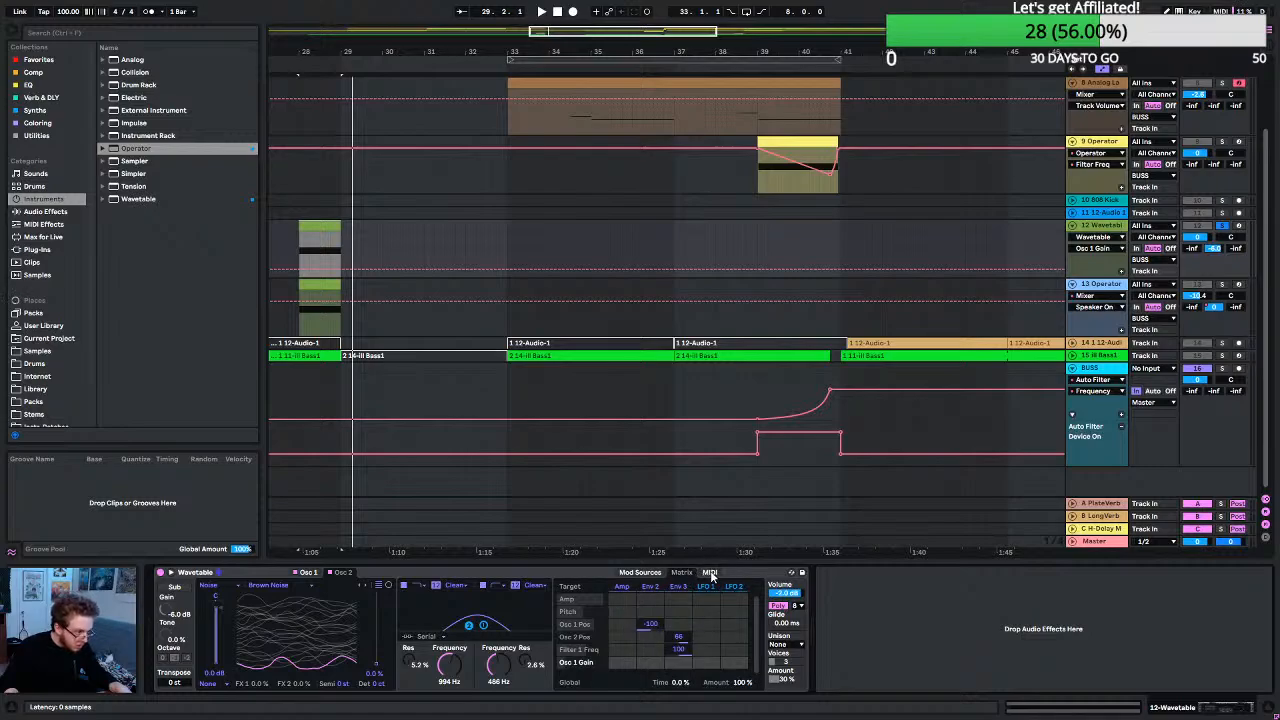
left_click(710, 573)
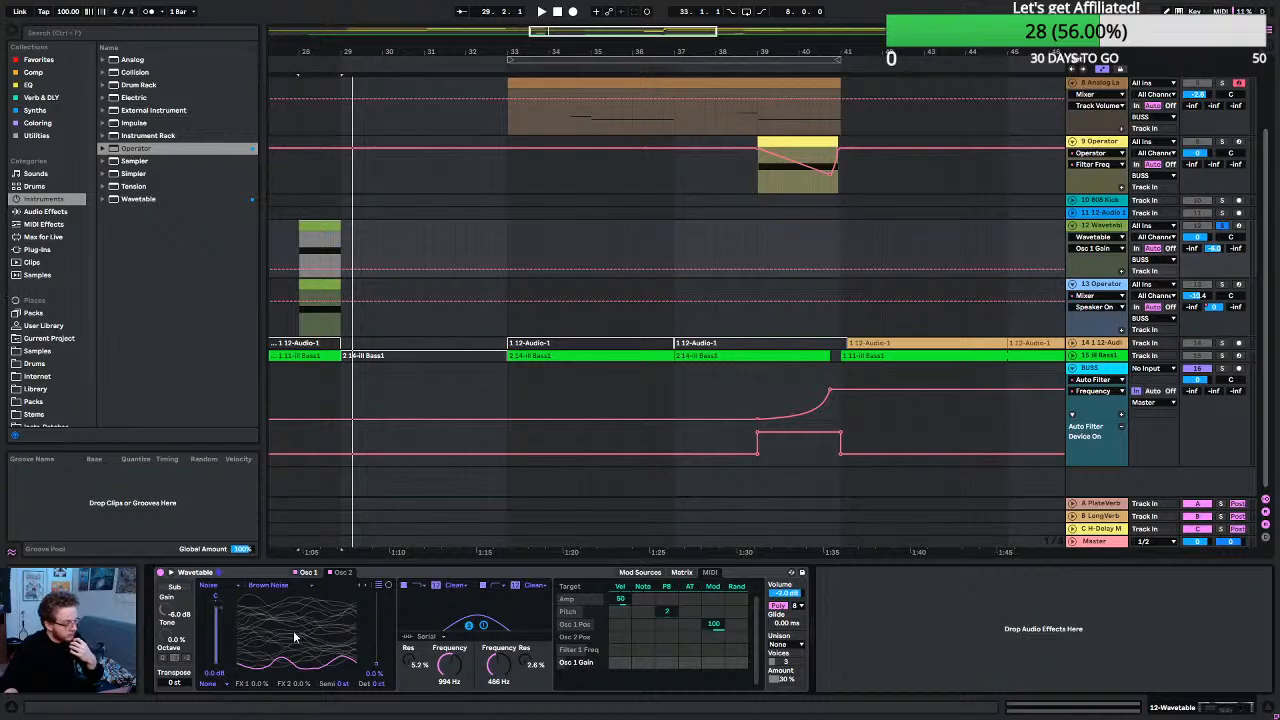
Try a lower FX 1 amount on oscillator 2, reset it to 0.0 %, and play the clip.
left_click_drag(254, 686, 254, 712)
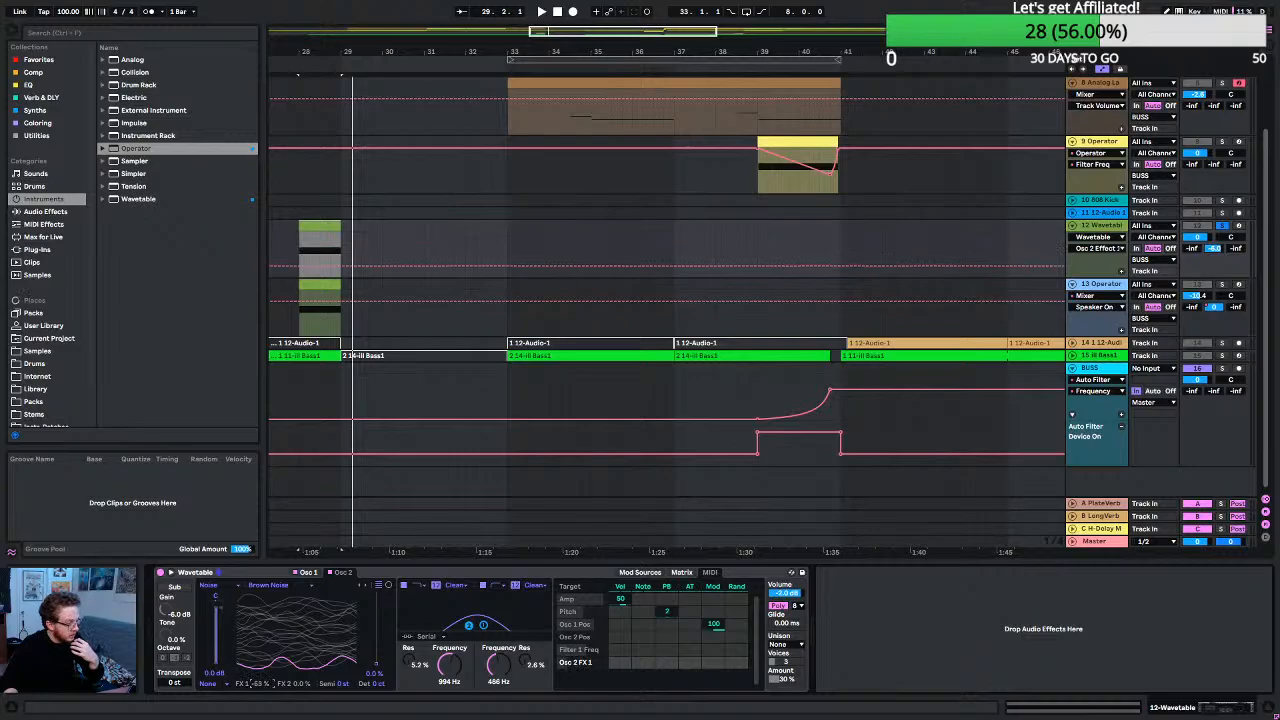
double_click(268, 686)
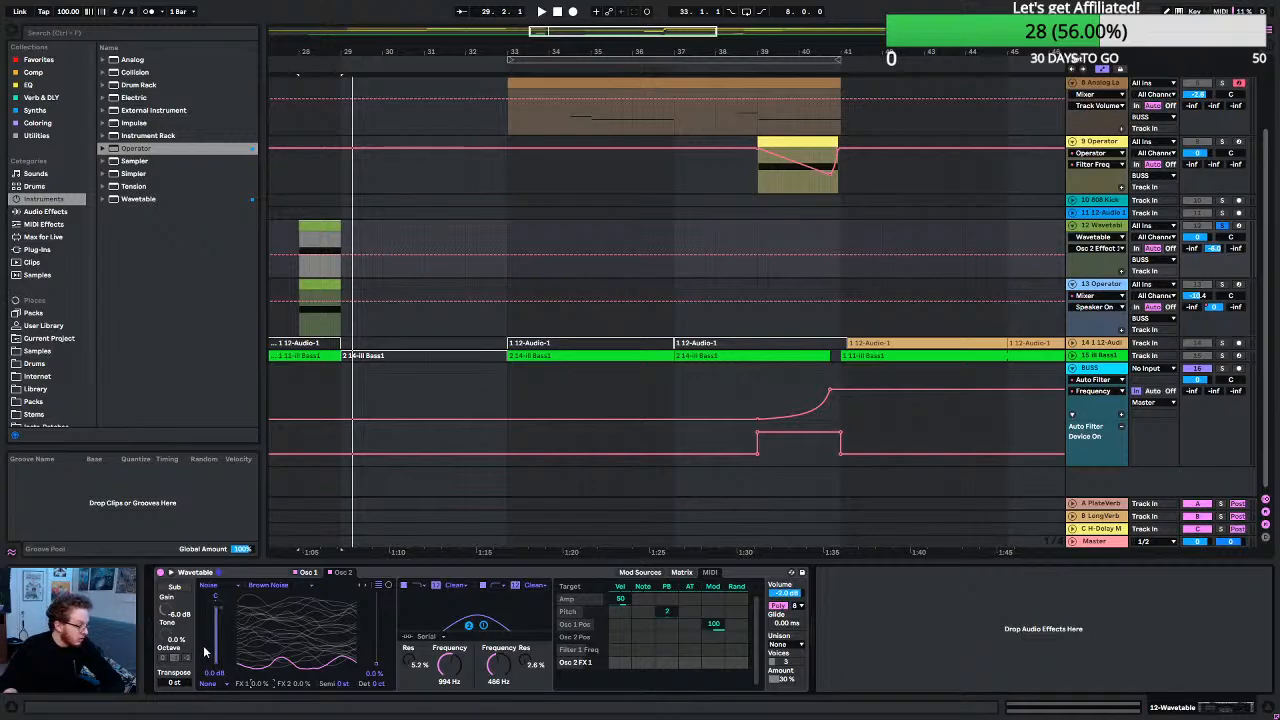
key("space")
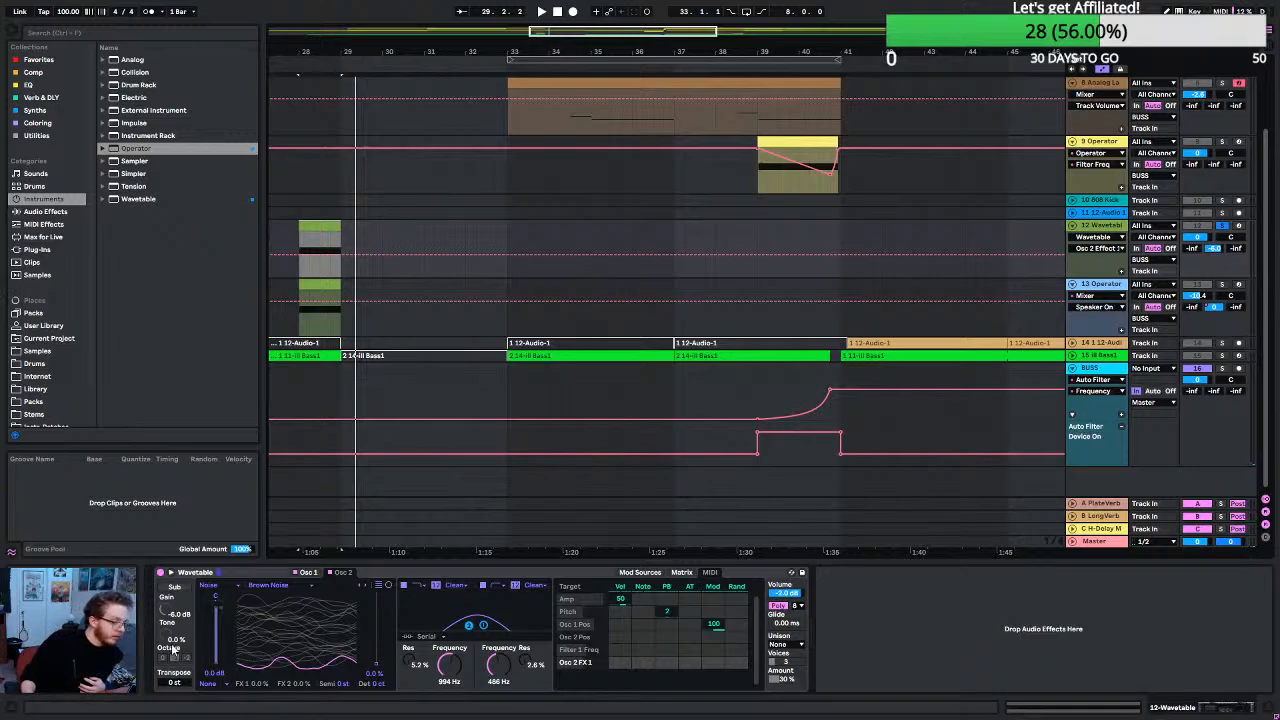
Turn on the Wavetable's sub oscillator and set its tone to 16 % during playback.
left_click(177, 587)
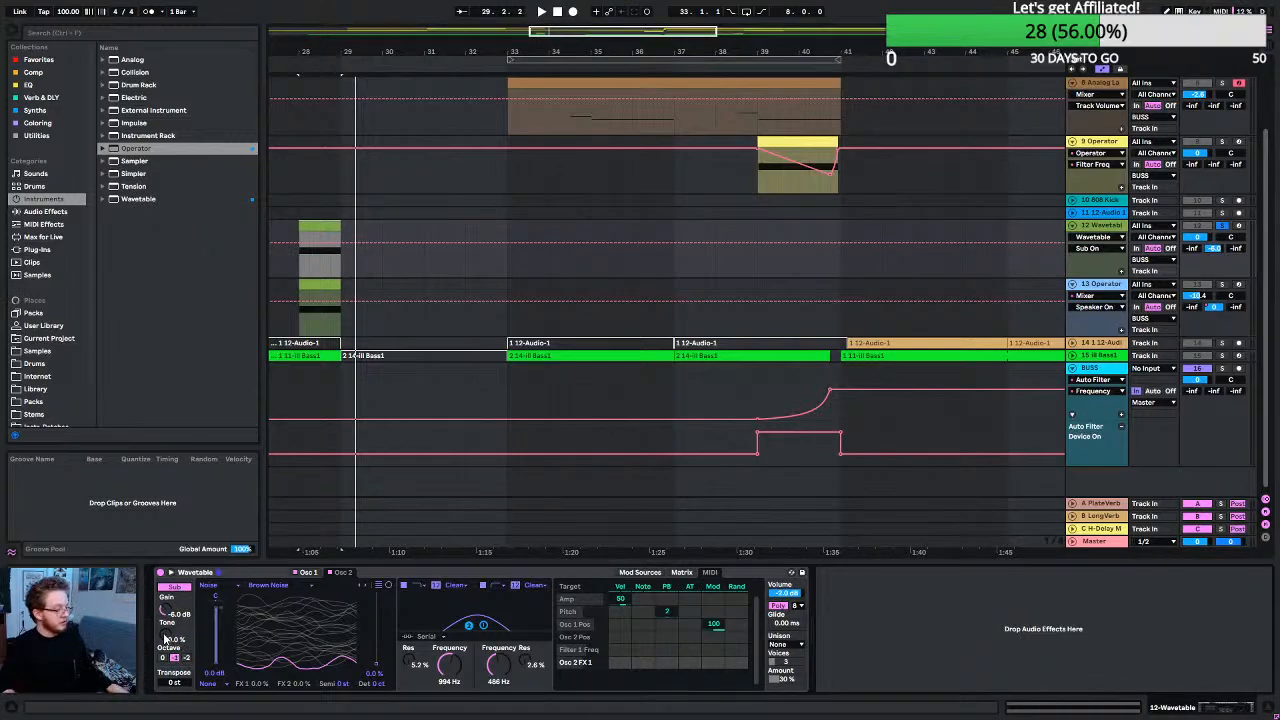
key("space")
mouse_move(160, 645)
left_mouse_down()
mouse_move(160, 618)
mouse_move(160, 633)
left_mouse_up()
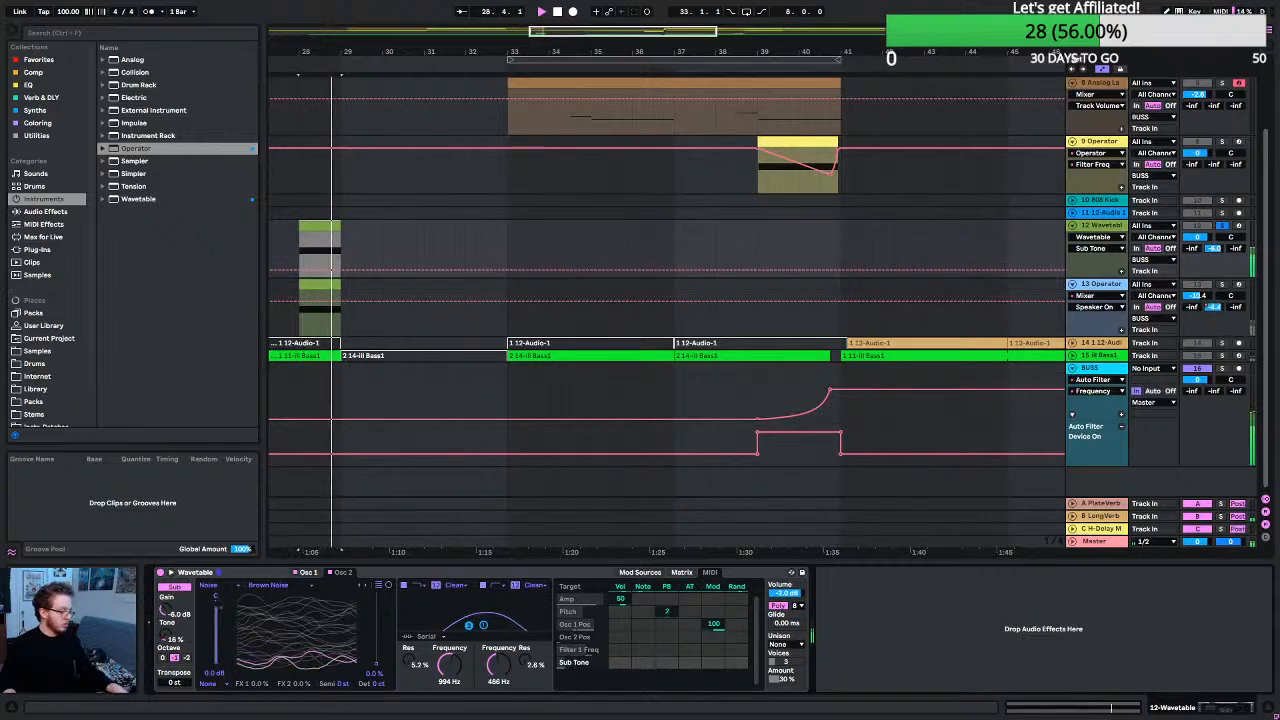
Set the sub oscillator's octave to 0 and its gain to -2.8 dB, and play the soloed clip.
left_click(165, 660)
key("space")
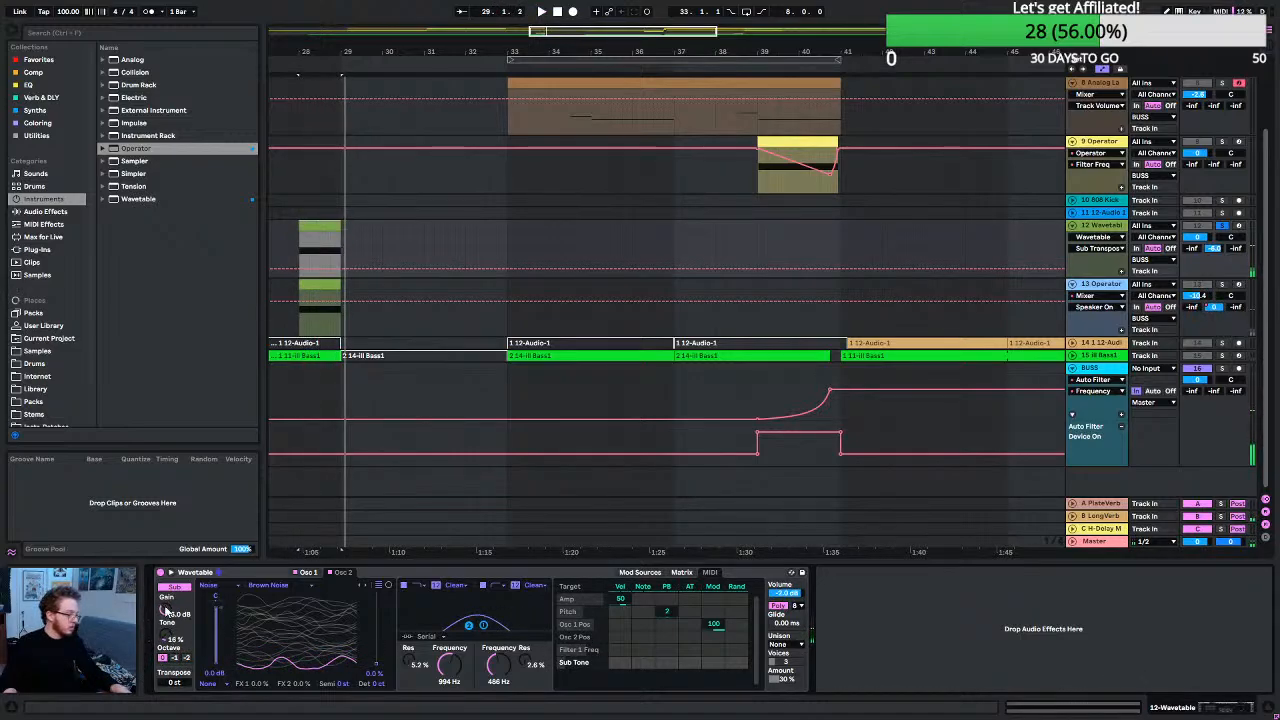
left_click_drag(167, 611, 167, 588)
key("space")
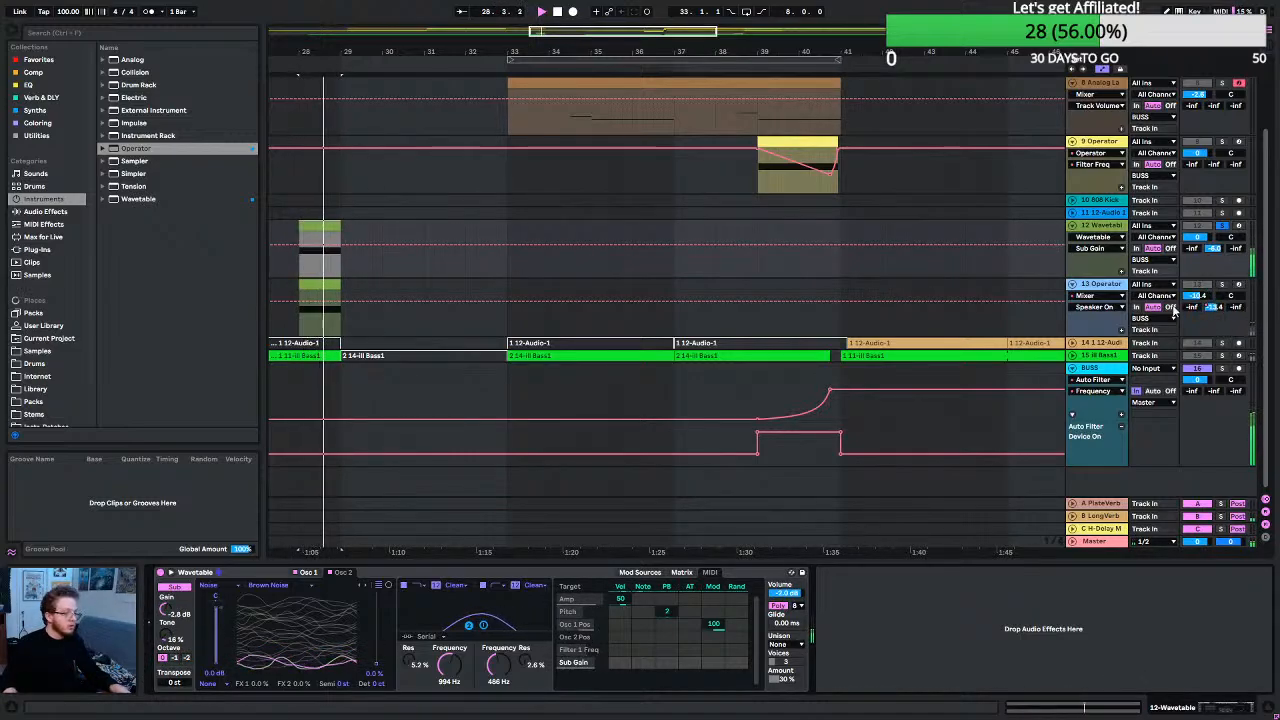
key("space")
key("space")
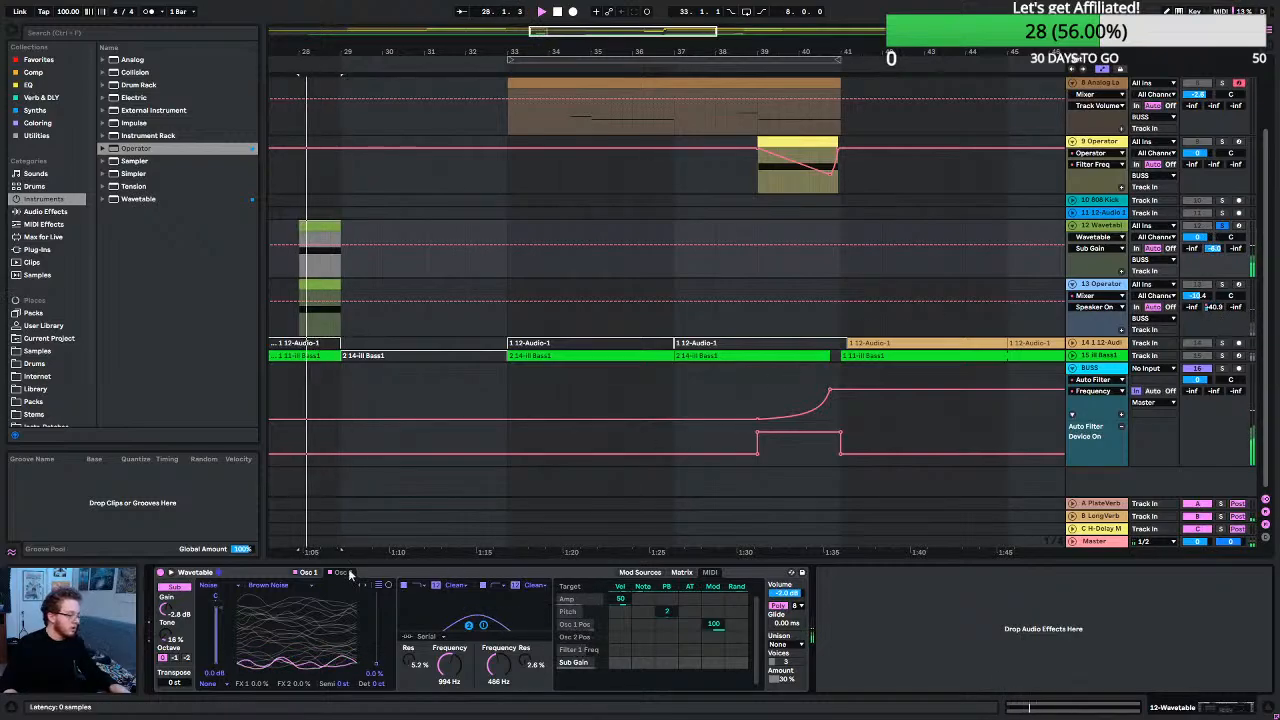
Check the oscillators in the expanded Wavetable view and transpose the clip's note up an octave to C2.
left_click(172, 574)
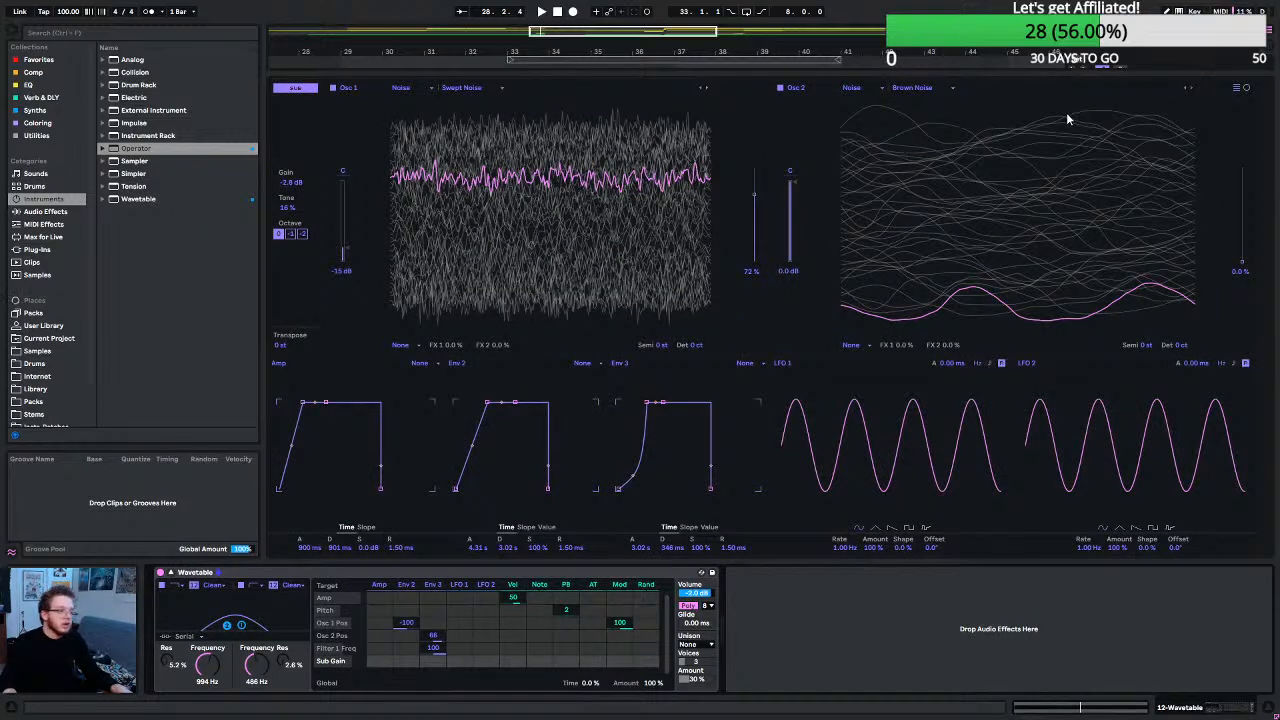
left_click(171, 575)
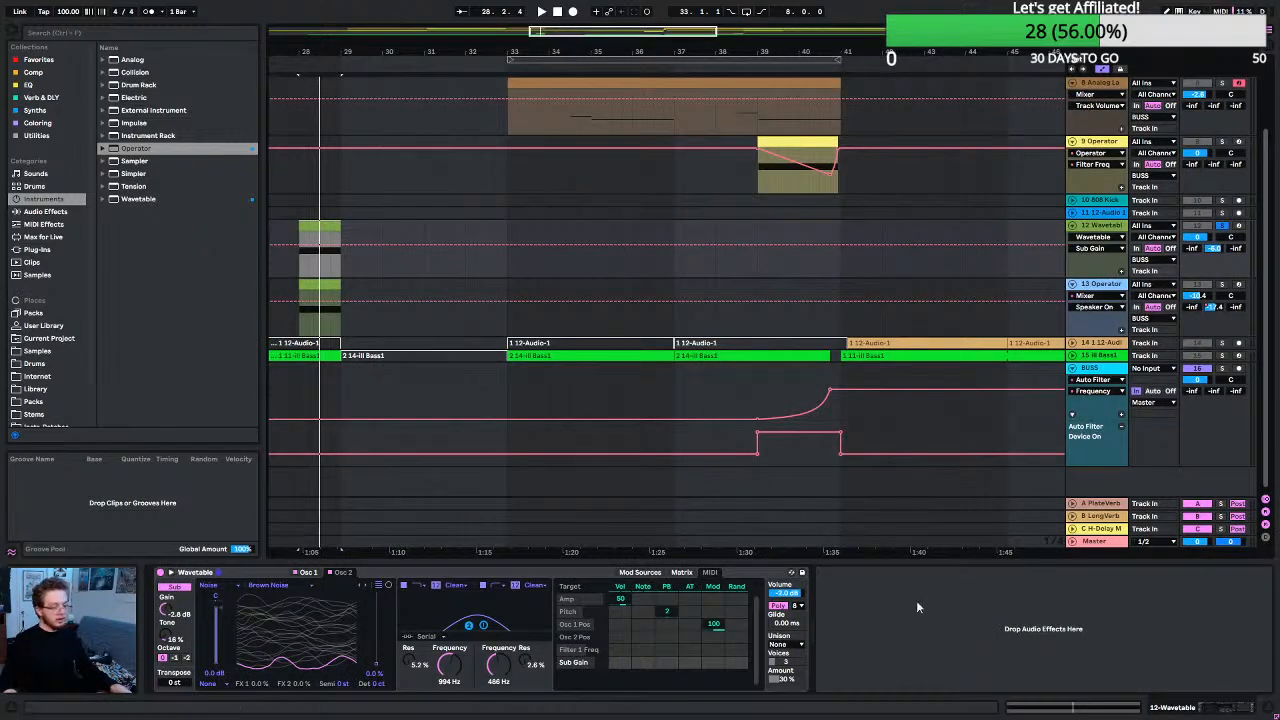
left_click(1030, 711)
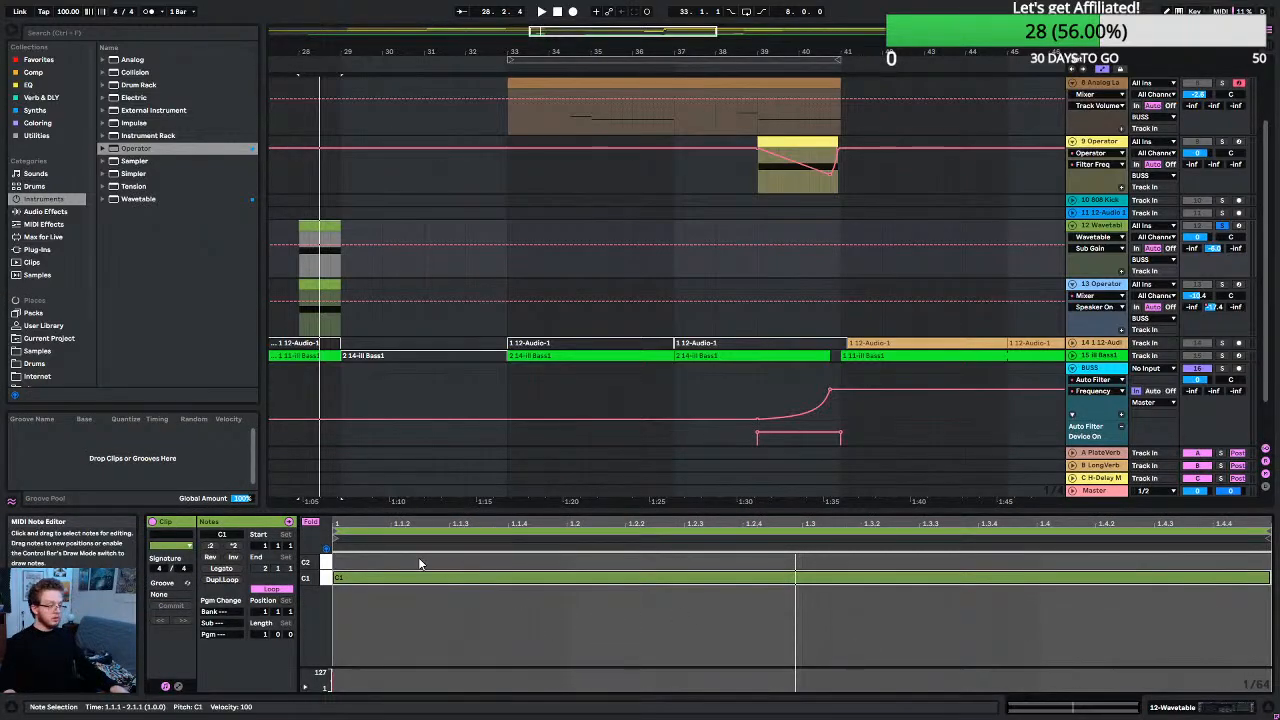
key("shift+Up")
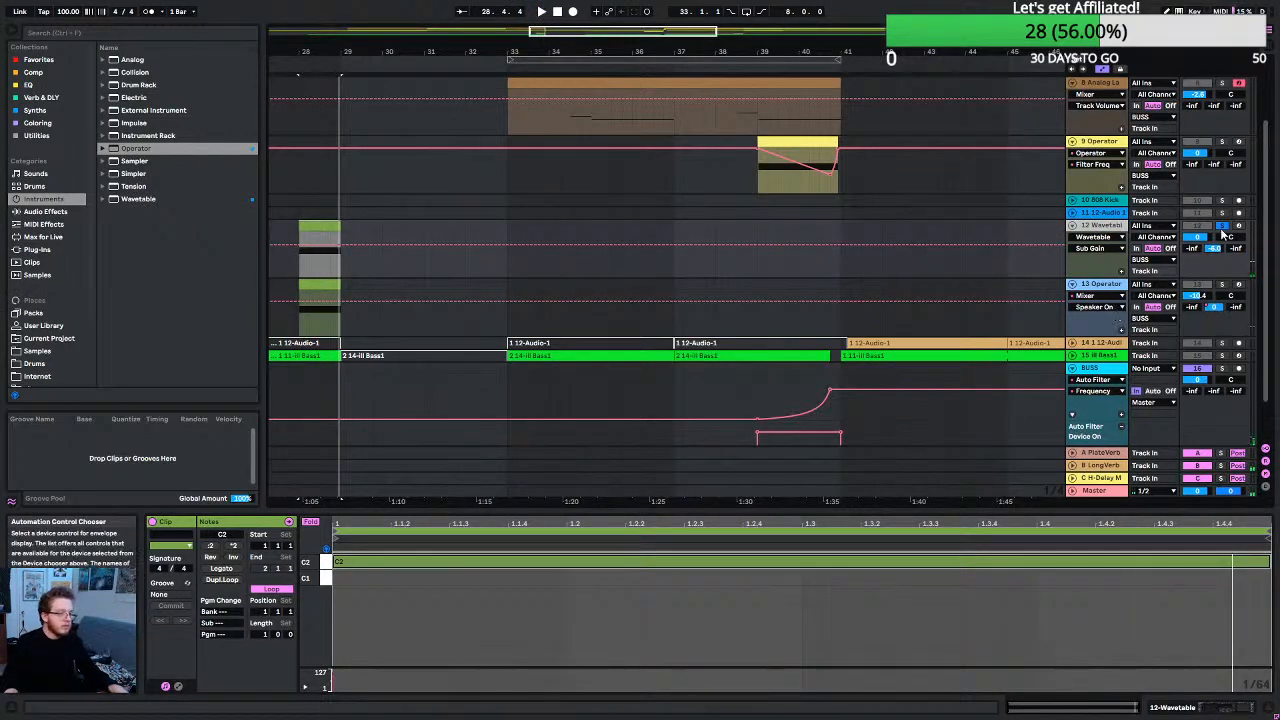
Try the sub oscillator at octave -2 and set its gain to -2.2 dB and tone to 44 % during playback.
left_click(1230, 708)
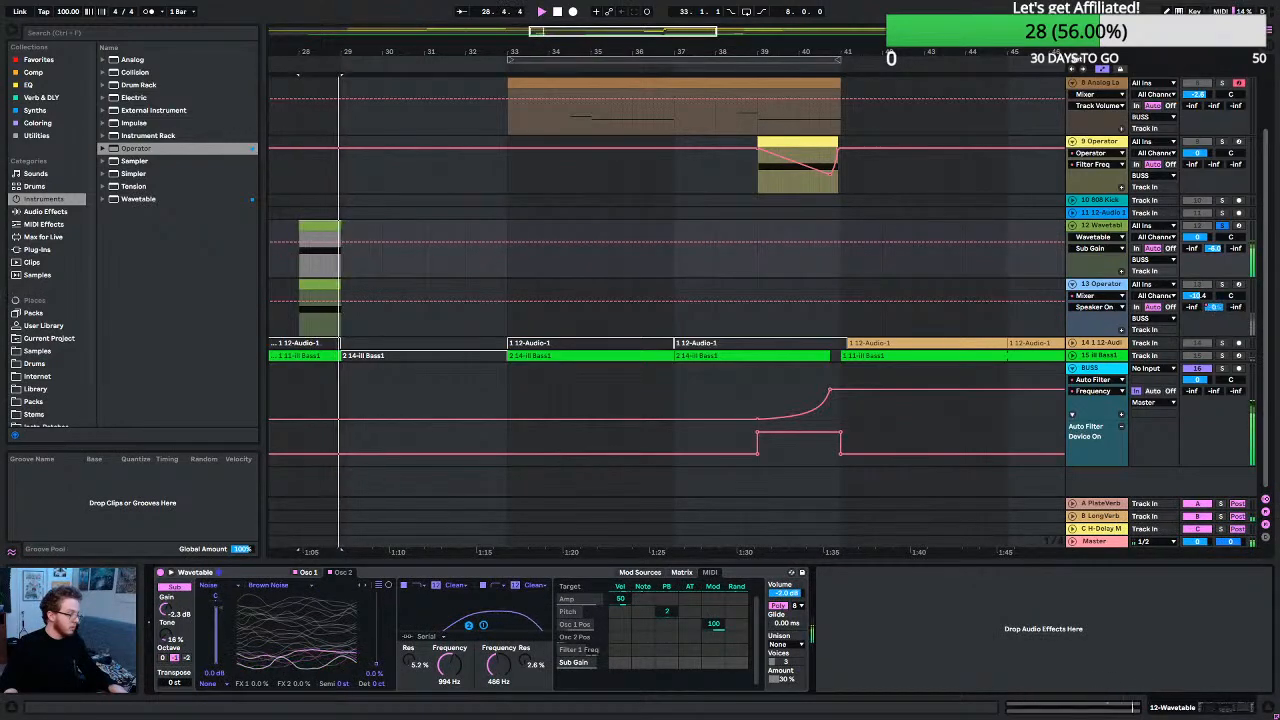
left_click(186, 663)
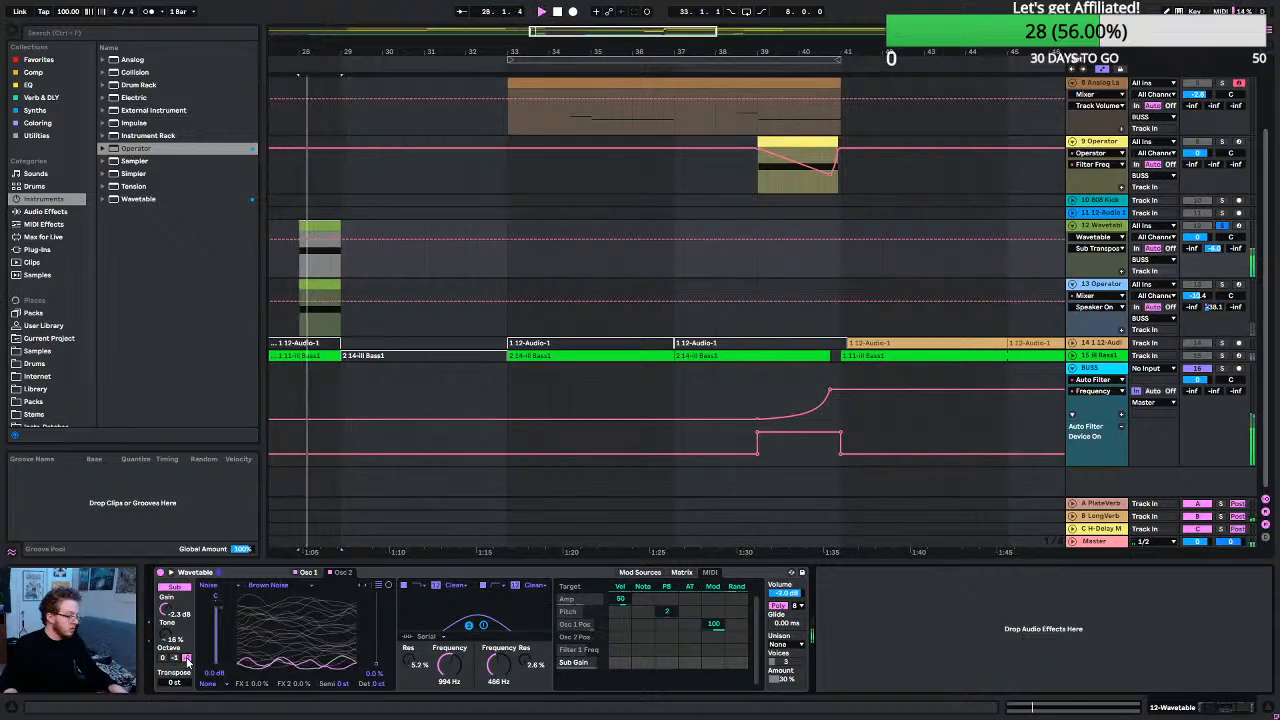
left_click(167, 610)
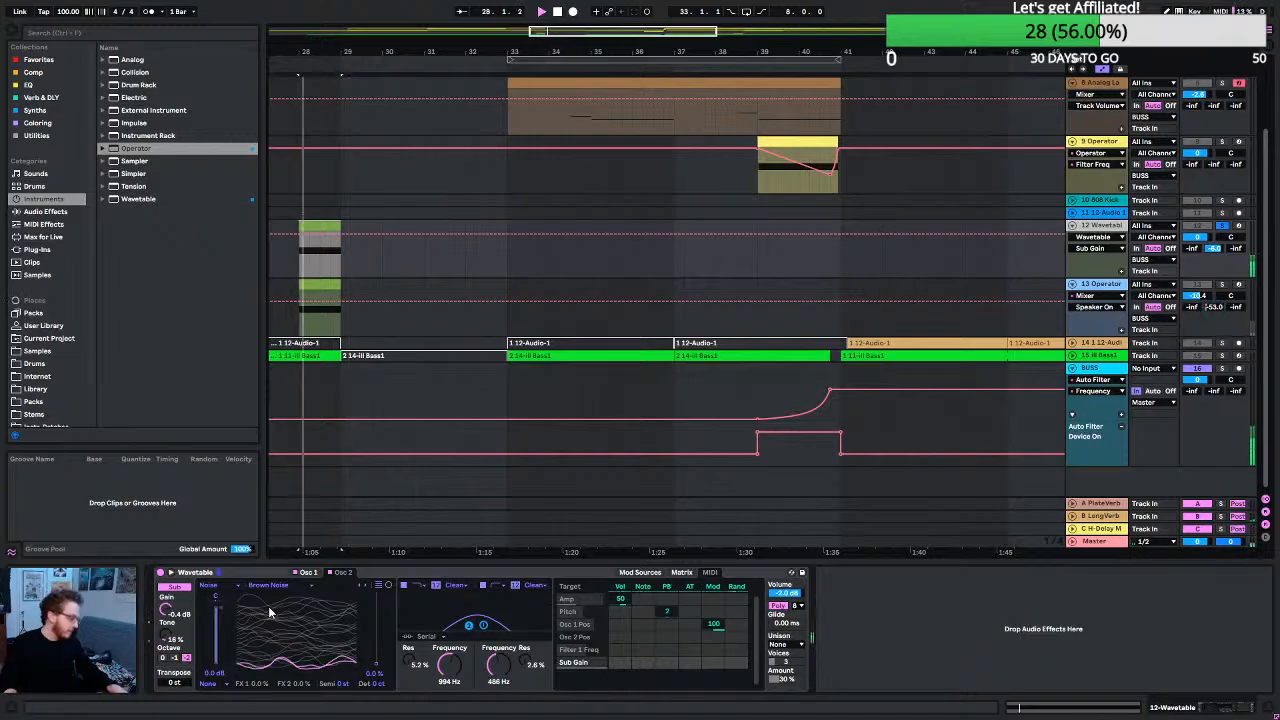
mouse_move(176, 640)
left_mouse_down()
mouse_move(176, 575)
mouse_move(167, 640)
left_mouse_up()
Switch the sub oscillator between octaves -1 and -2 during playback to compare the sound.
left_click(176, 659)
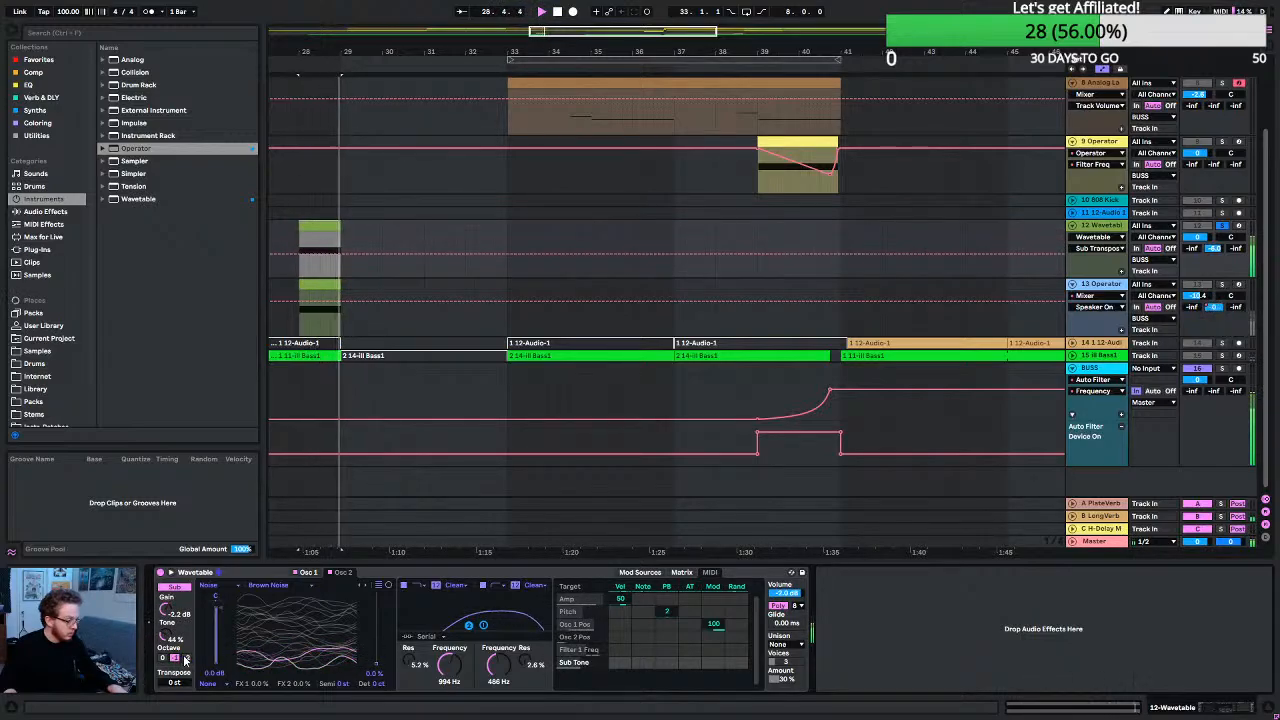
left_click(186, 659)
left_click(176, 659)
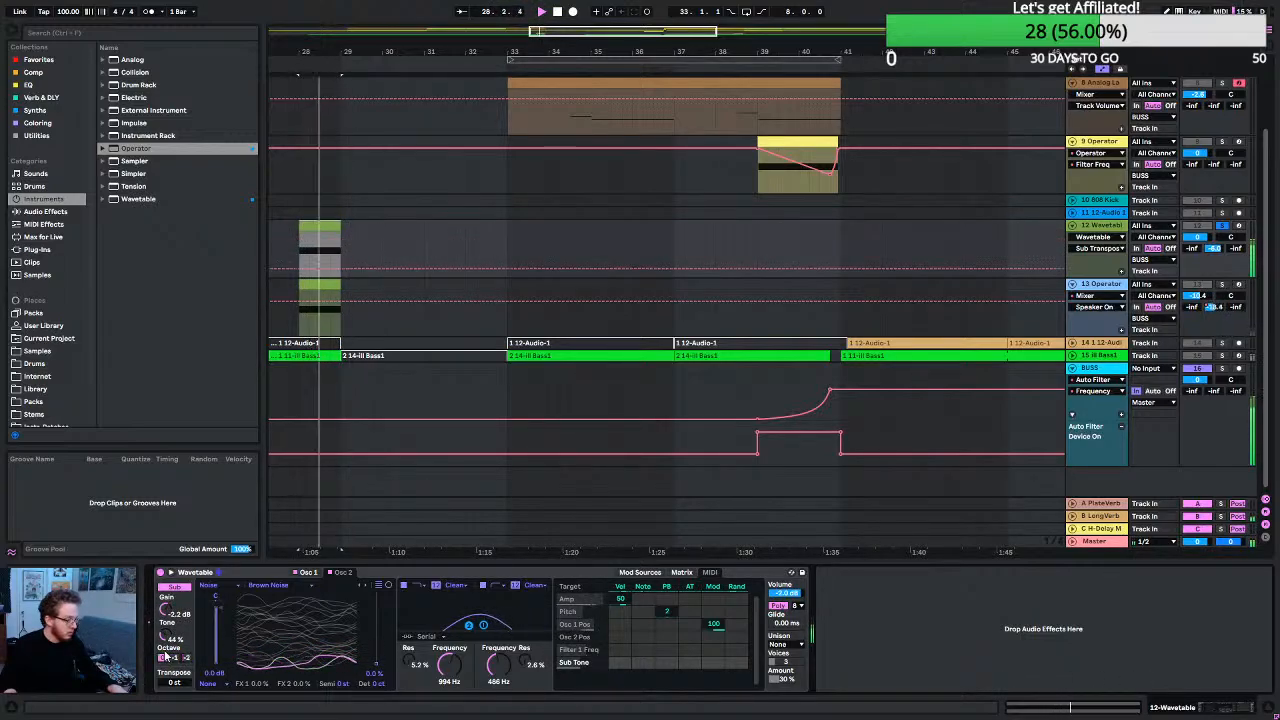
Set the Wavetable sub oscillator to octave -2 and tone 38 %, and check its oscillators in the expanded view.
left_click(186, 659)
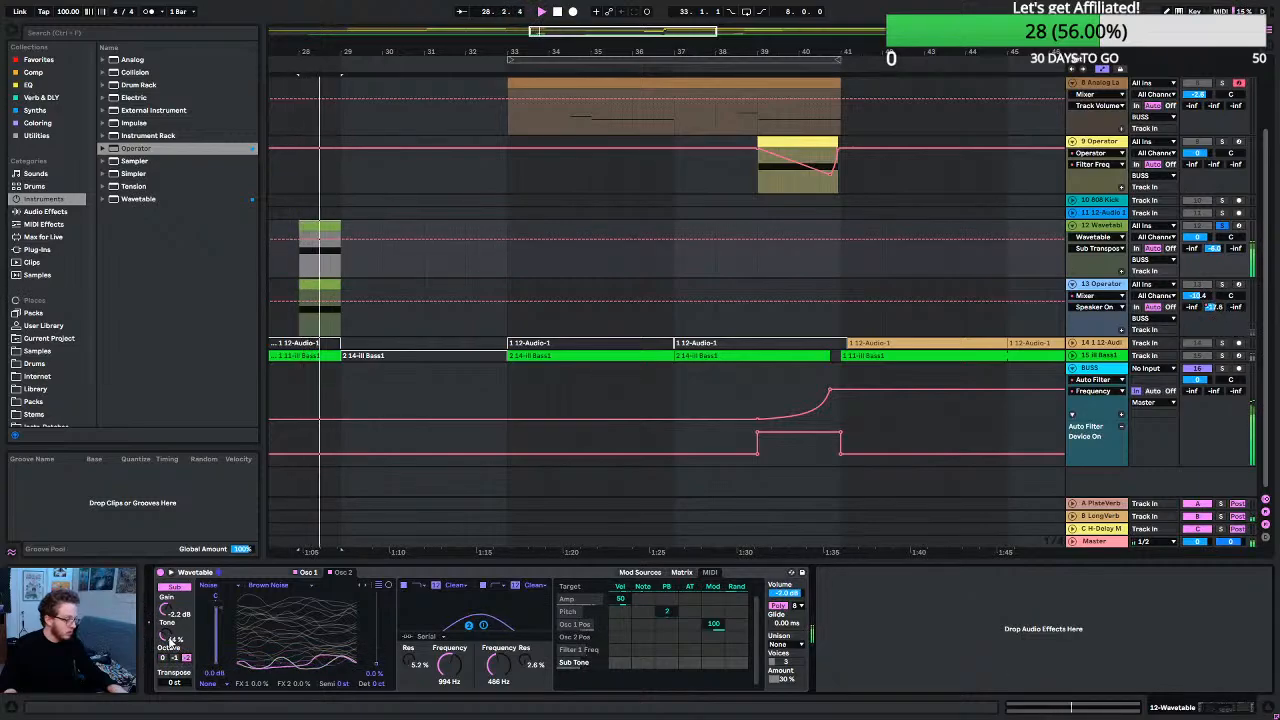
left_click_drag(167, 637, 167, 642)
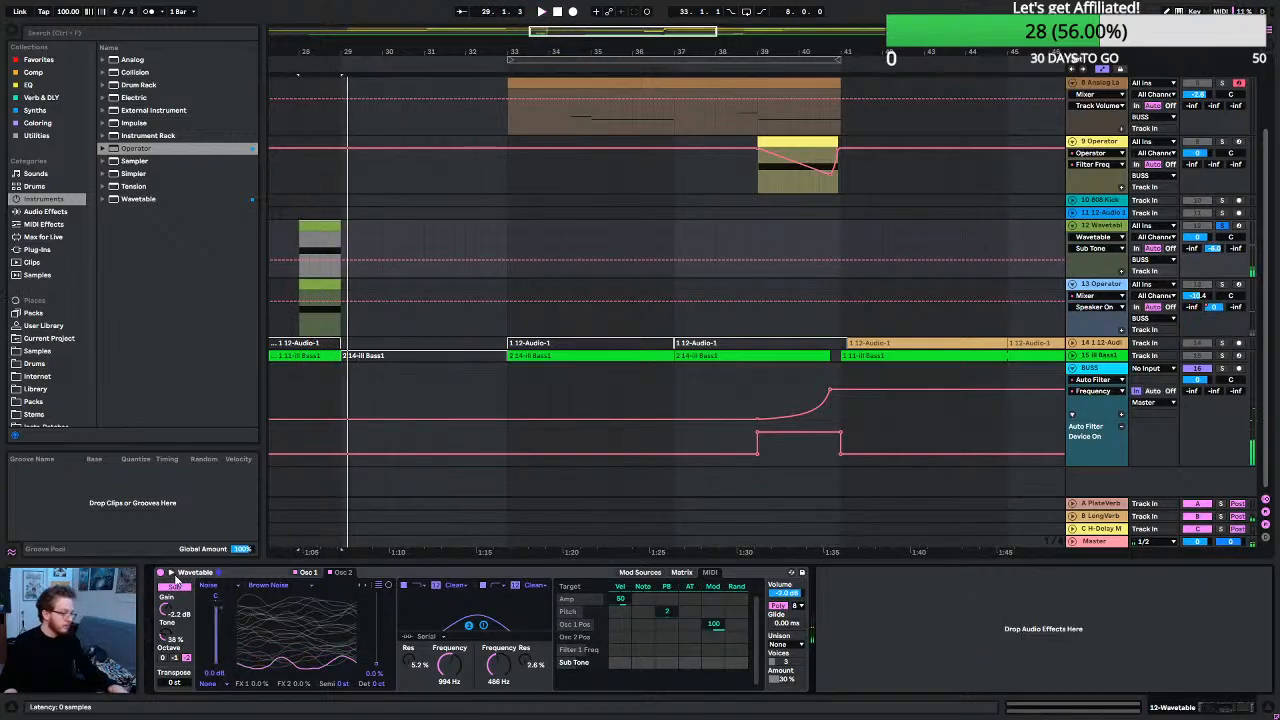
left_click(174, 577)
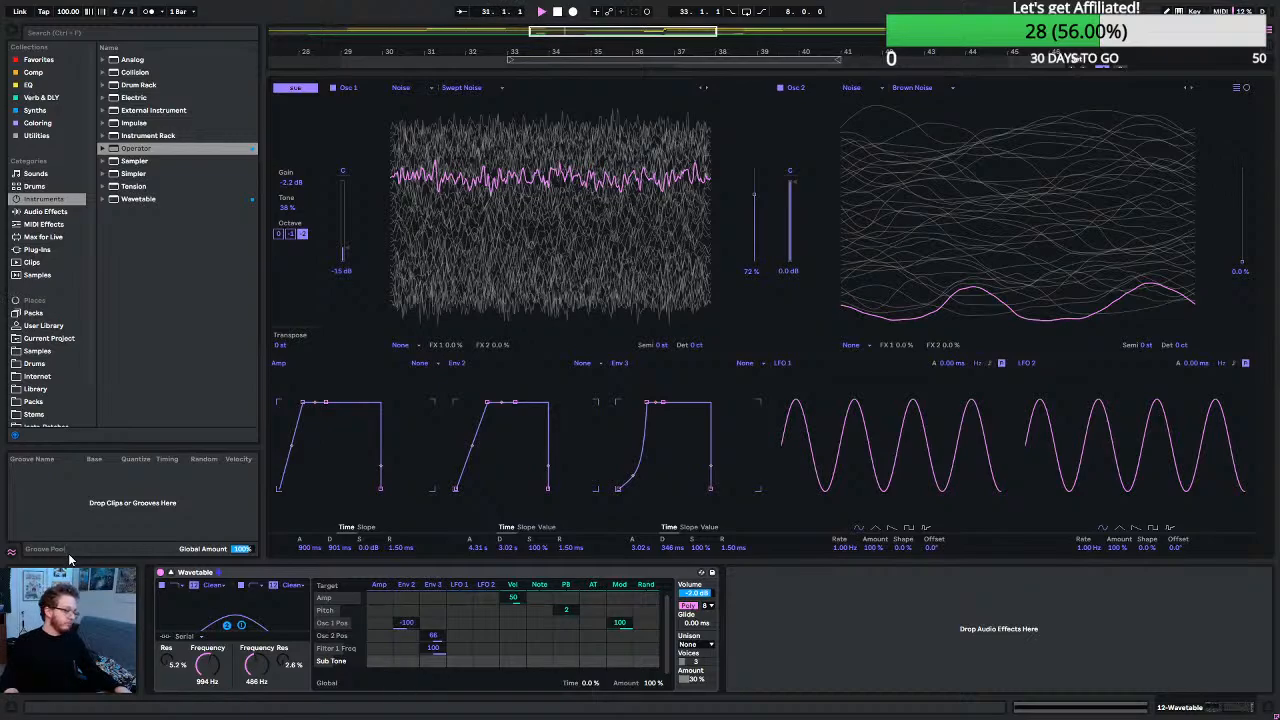
left_click(172, 574)
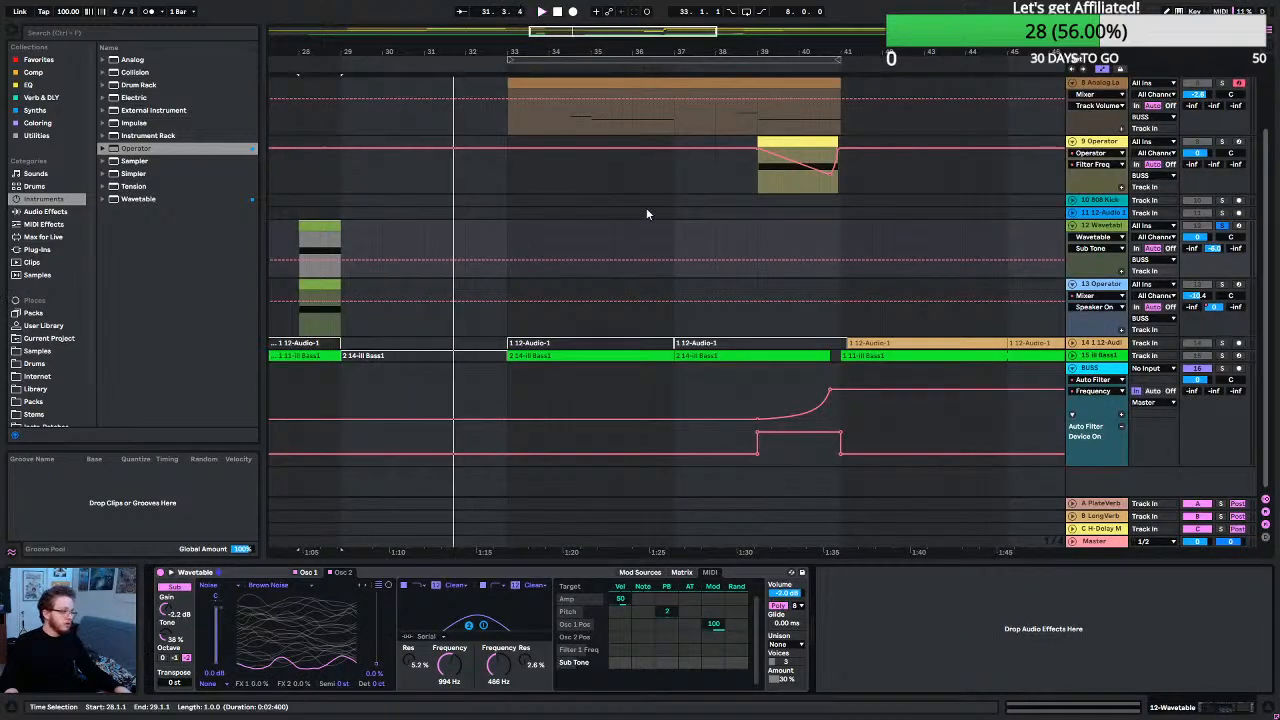
Play the unsoloed mix from bar 25 and set the volume of track 13 Operator to -15.2 dB.
scroll(362, 278, "left", 5)
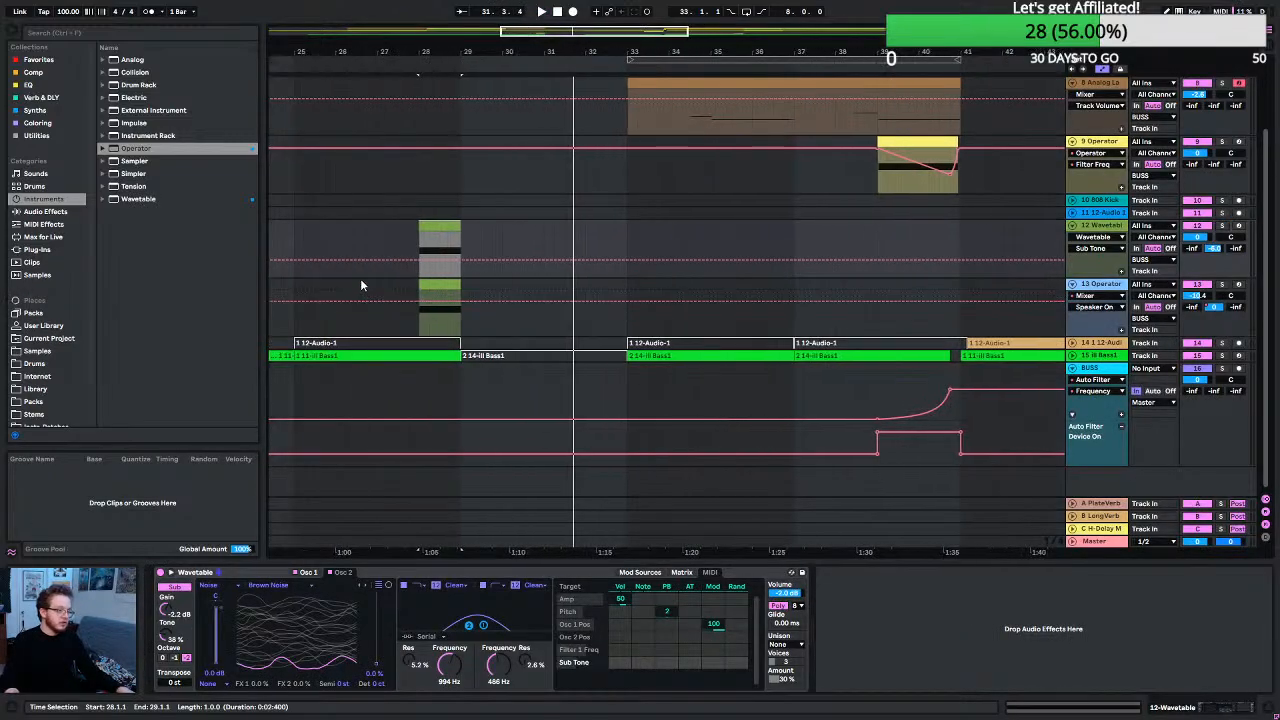
left_click(390, 236)
key("space")
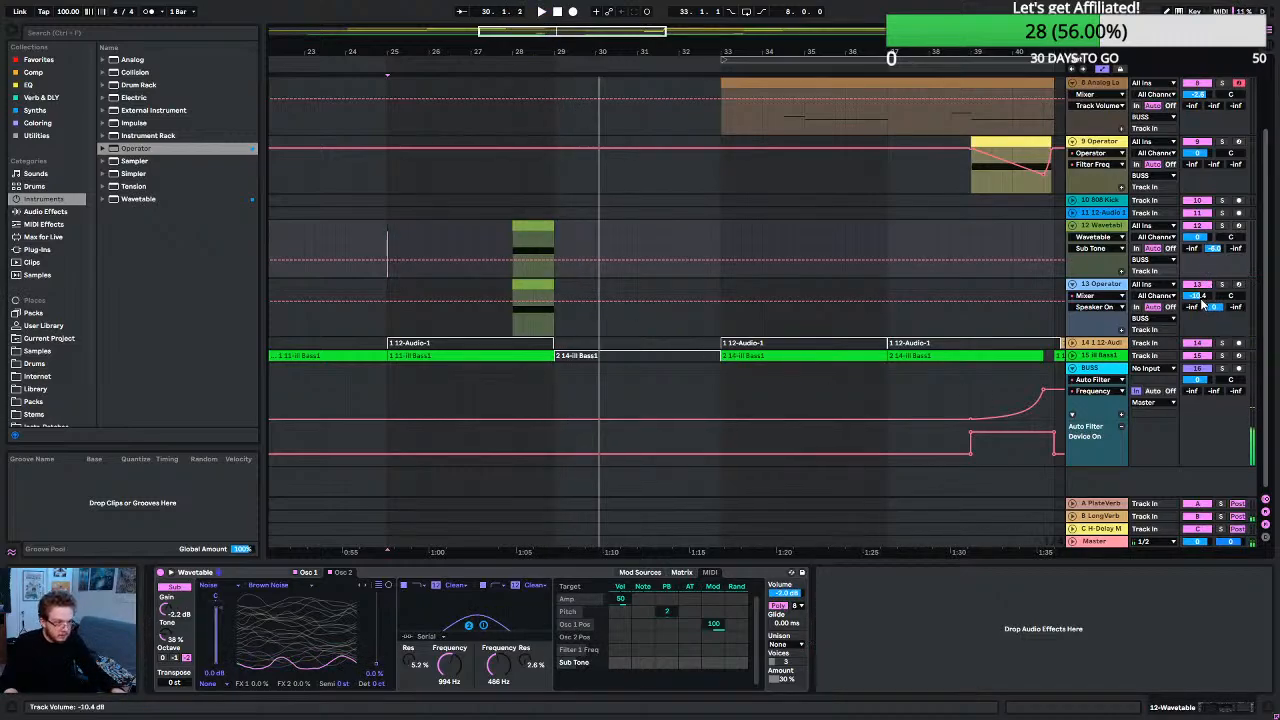
left_click_drag(1201, 299, 1201, 314)
key("space")
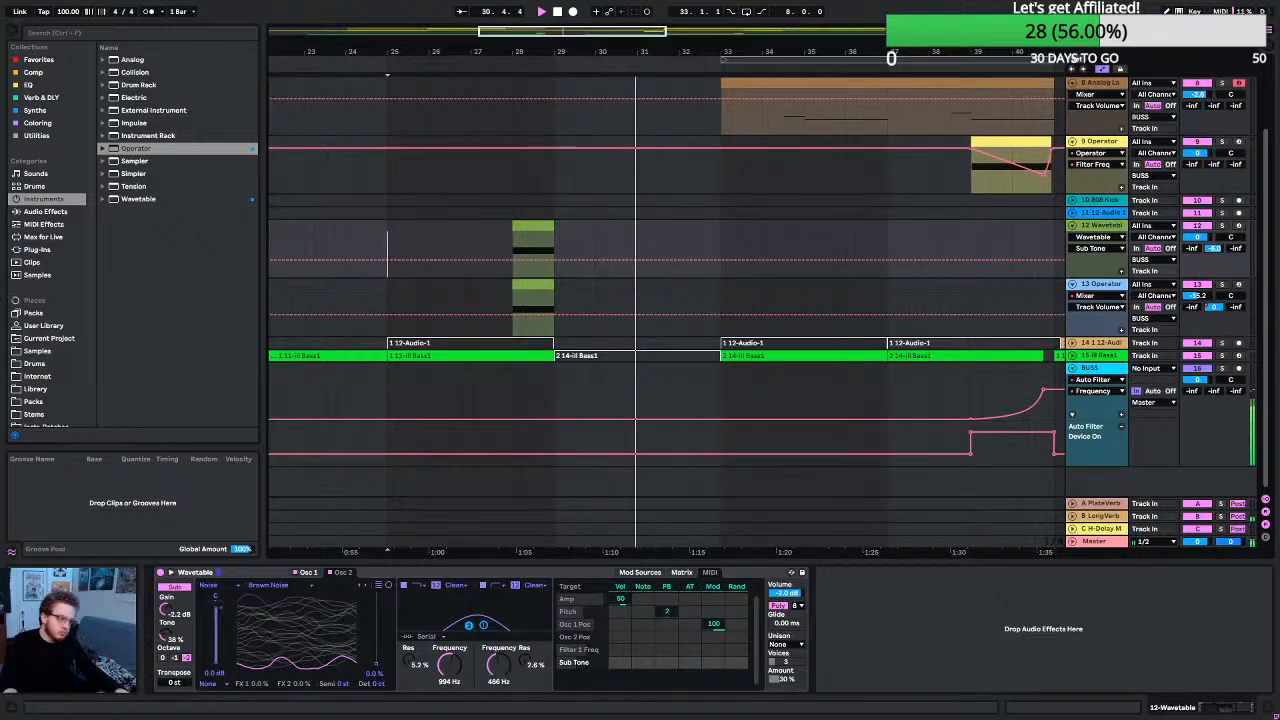
Unfold the LeedCHRDS track around the clip joins at bars 29 and 30 and hide the automation lanes.
scroll(712, 430, "up", 3)
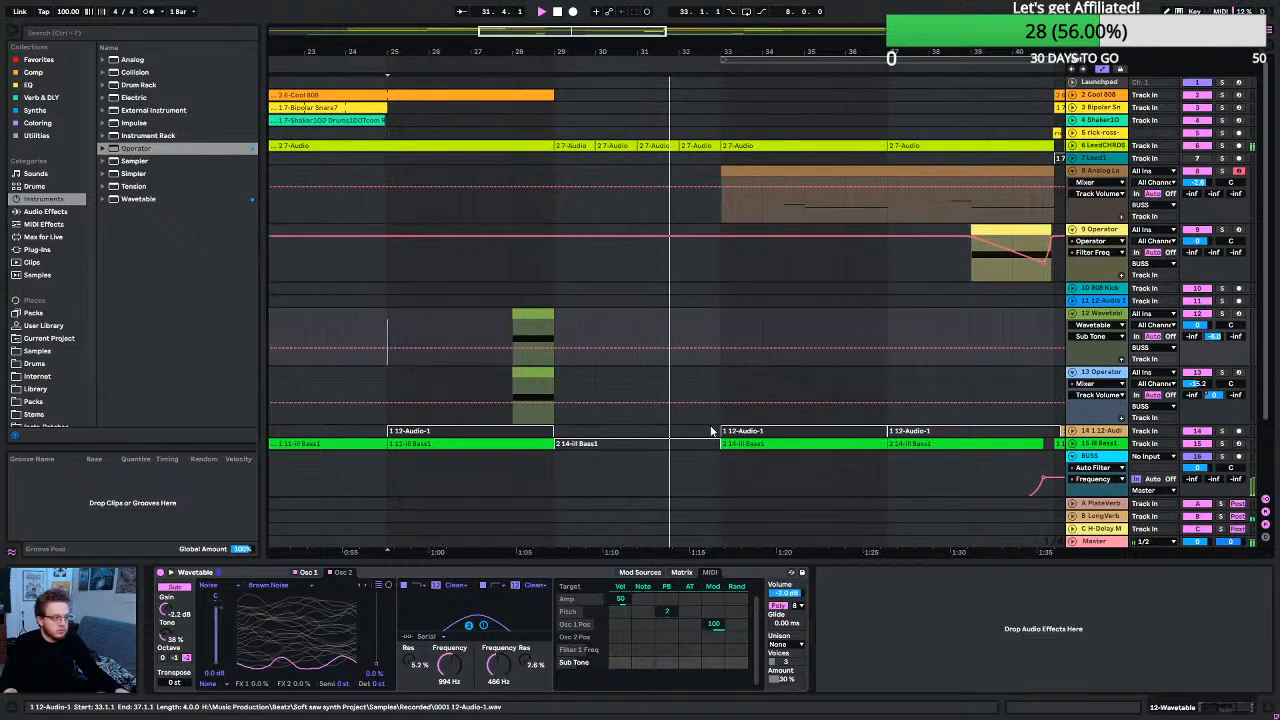
left_click(1071, 146)
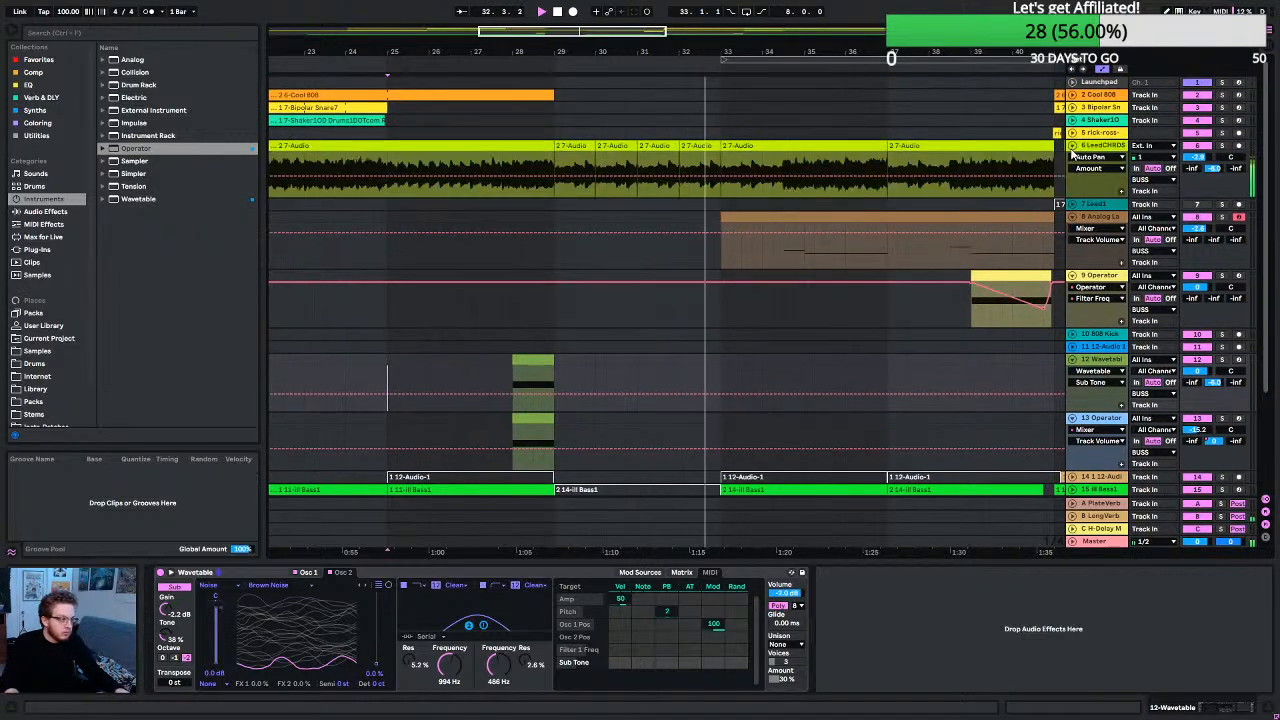
scroll(596, 239, "up", 5, "ctrl")
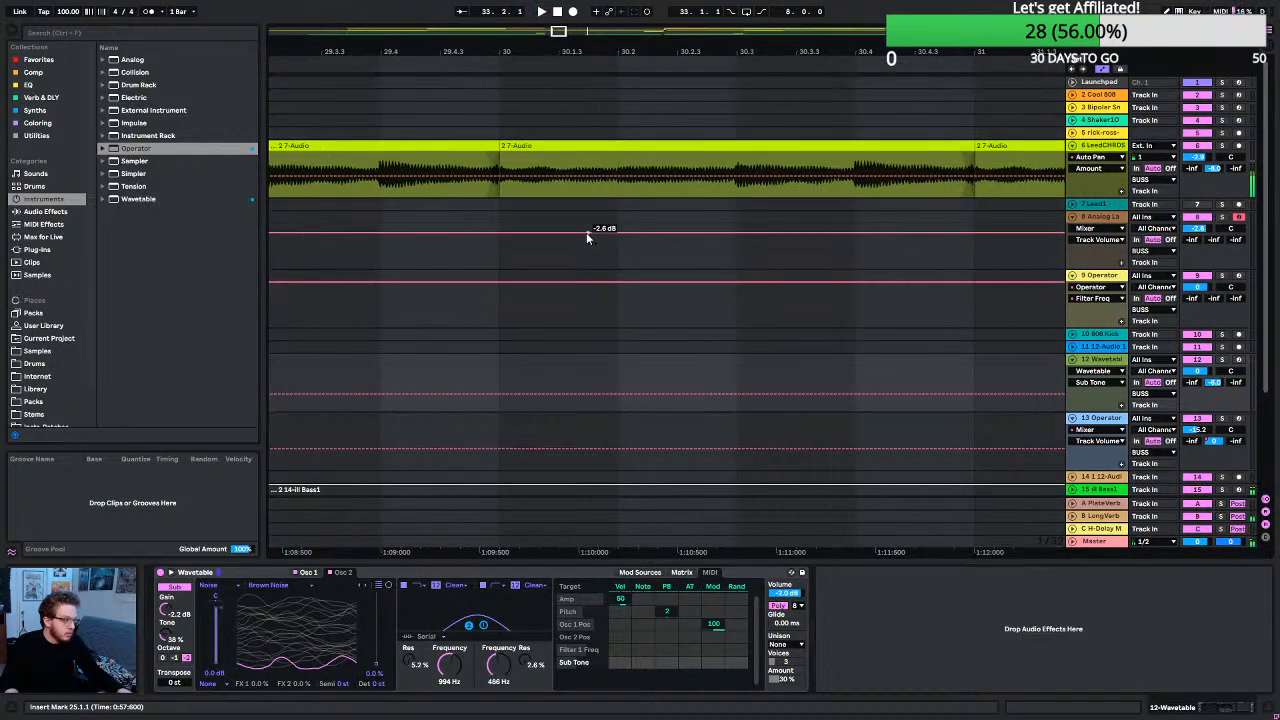
scroll(466, 237, "left", 3)
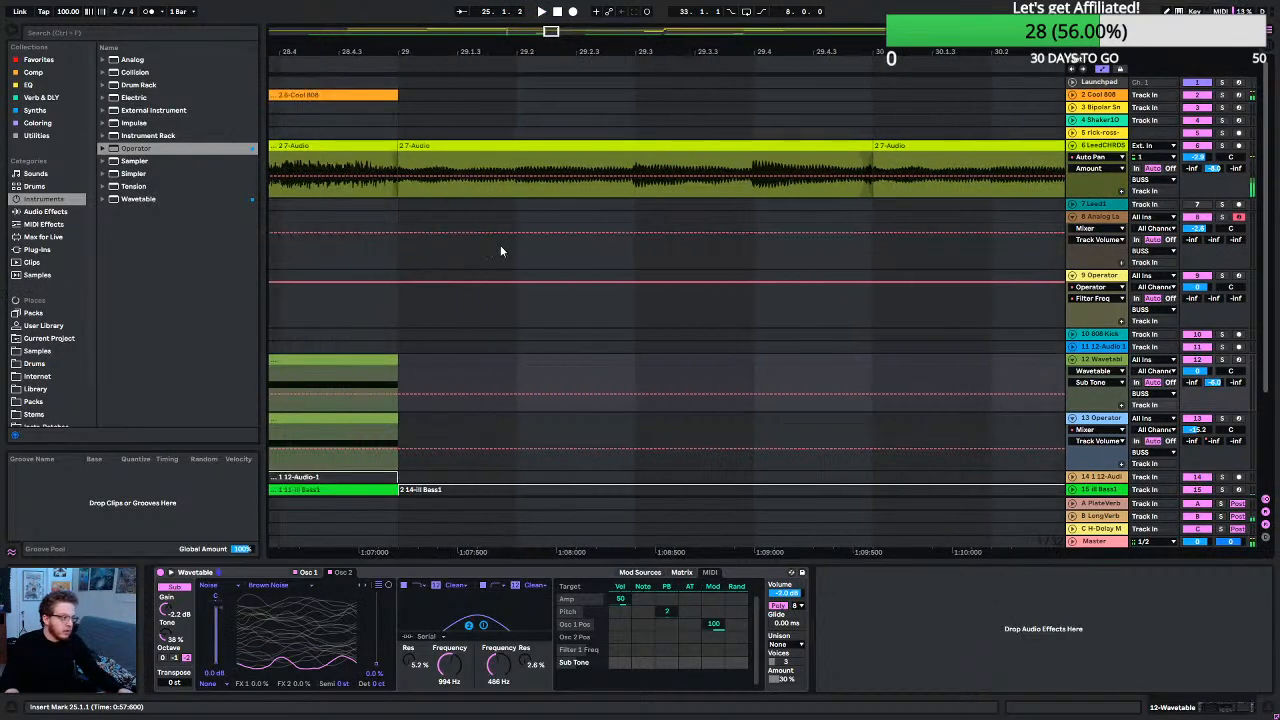
scroll(500, 245, "left", 3)
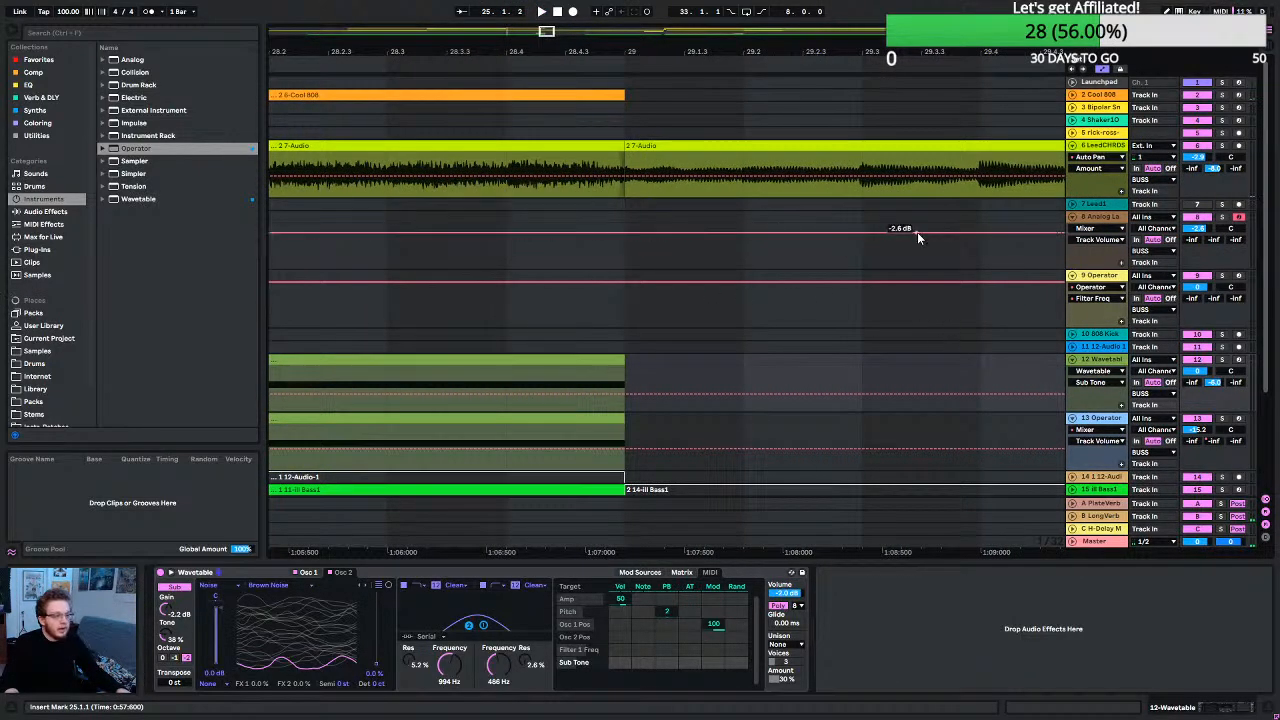
key("Delete")
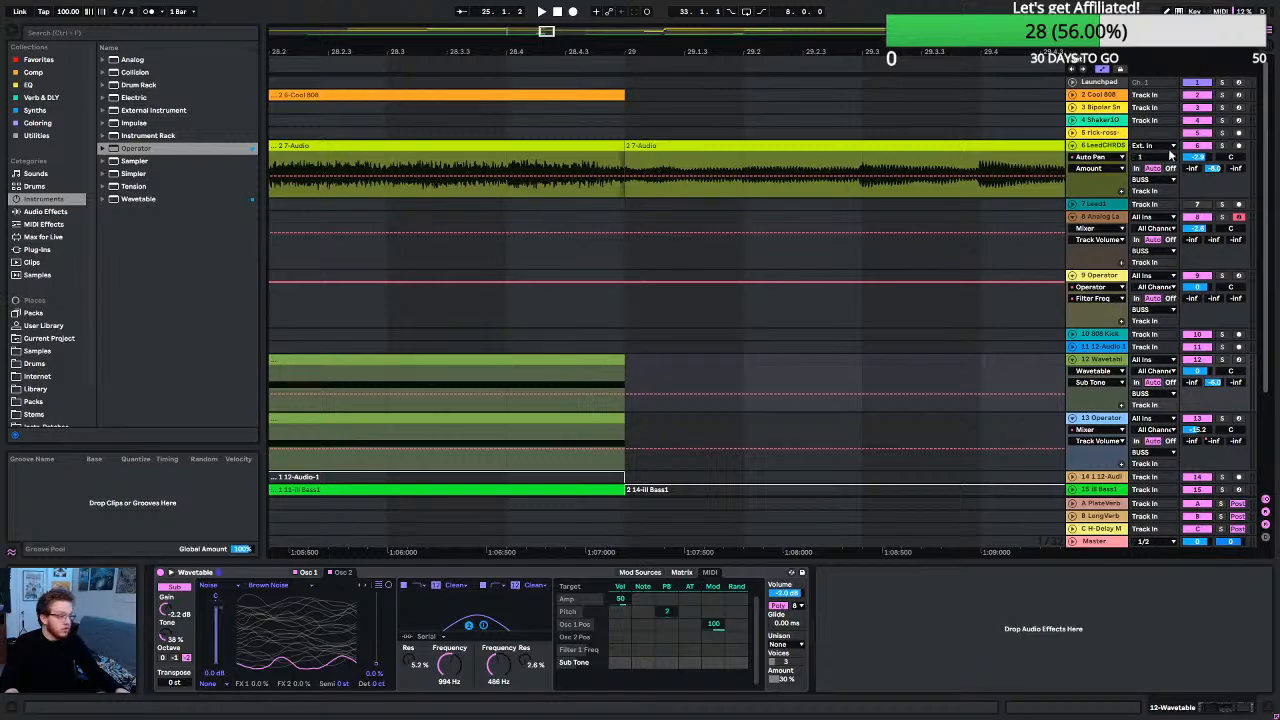
scroll(760, 165, "right", 3)
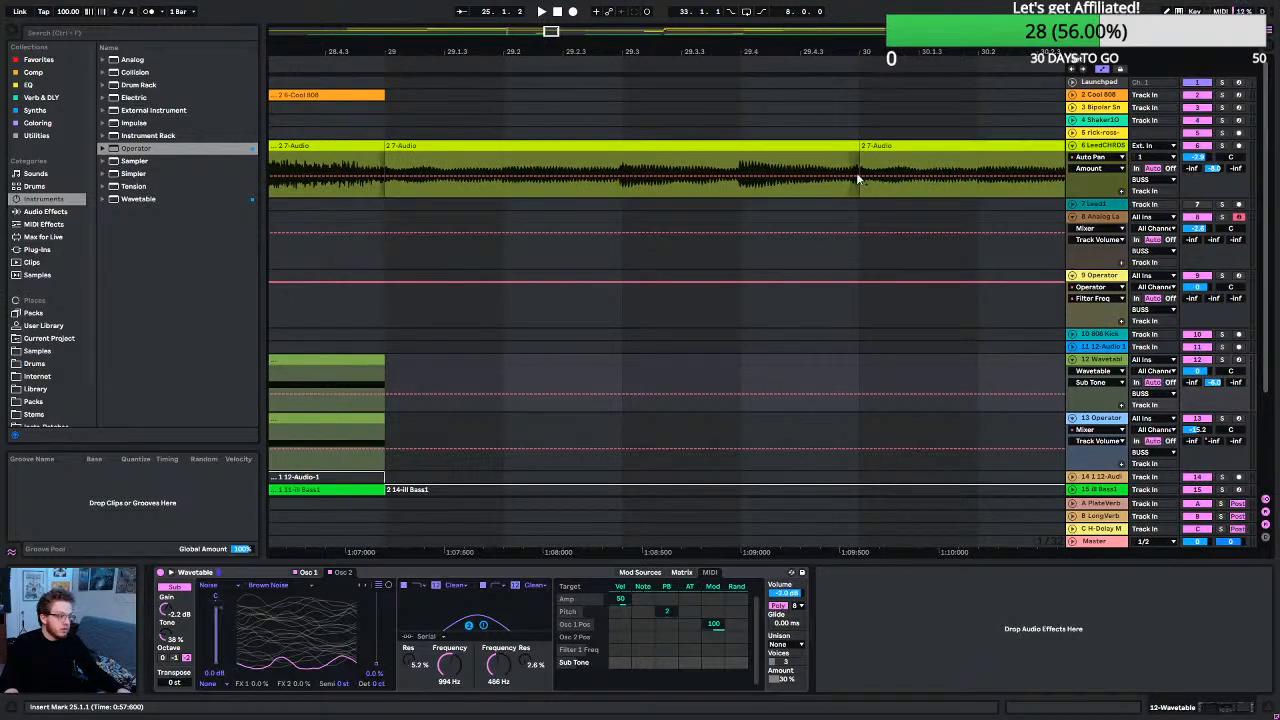
key("a")
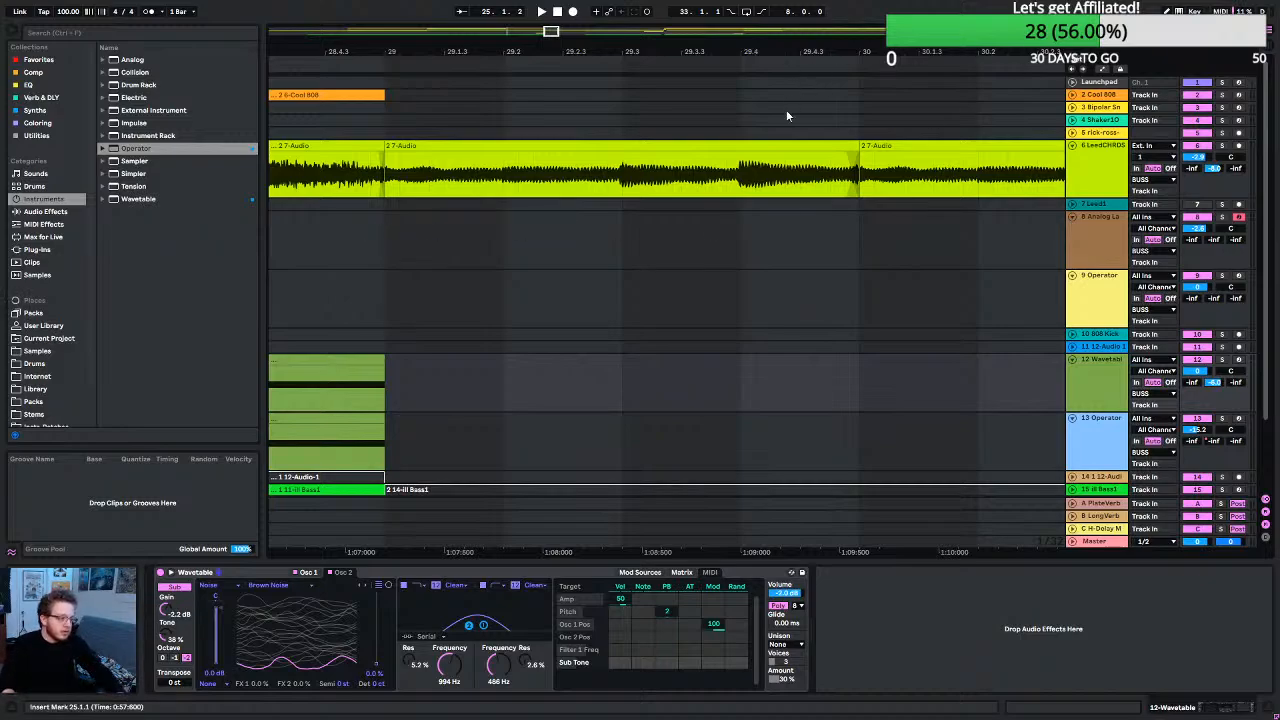
Listen to the transitions between the LeedCHRDS clips, playing from just before bar 30 and from bar 29.
left_click(813, 195)
key("space")
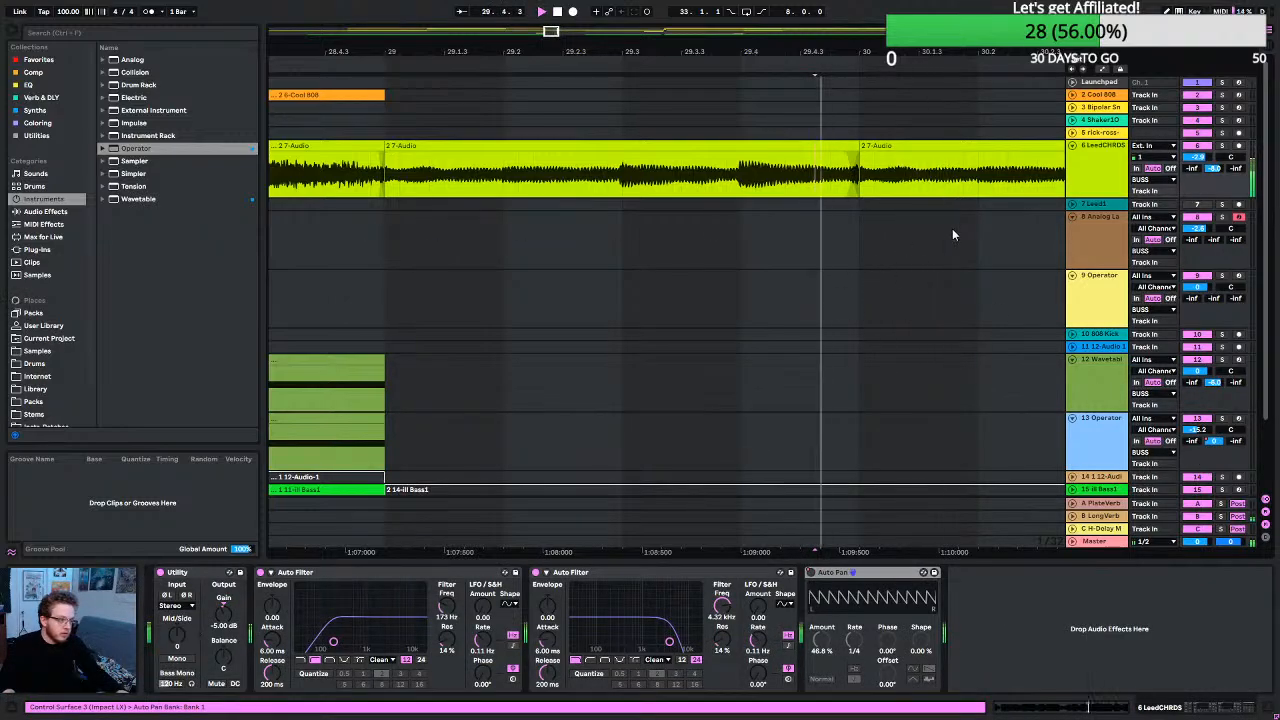
key("space")
left_click(385, 214)
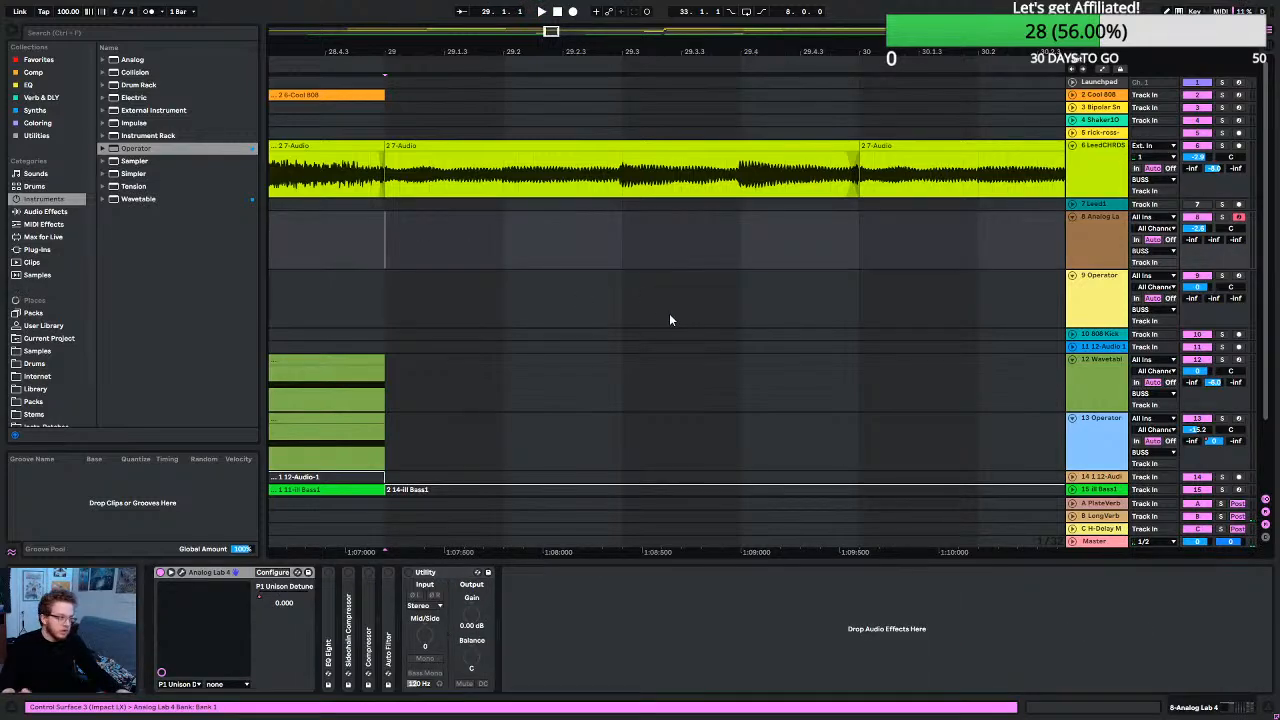
key("space")
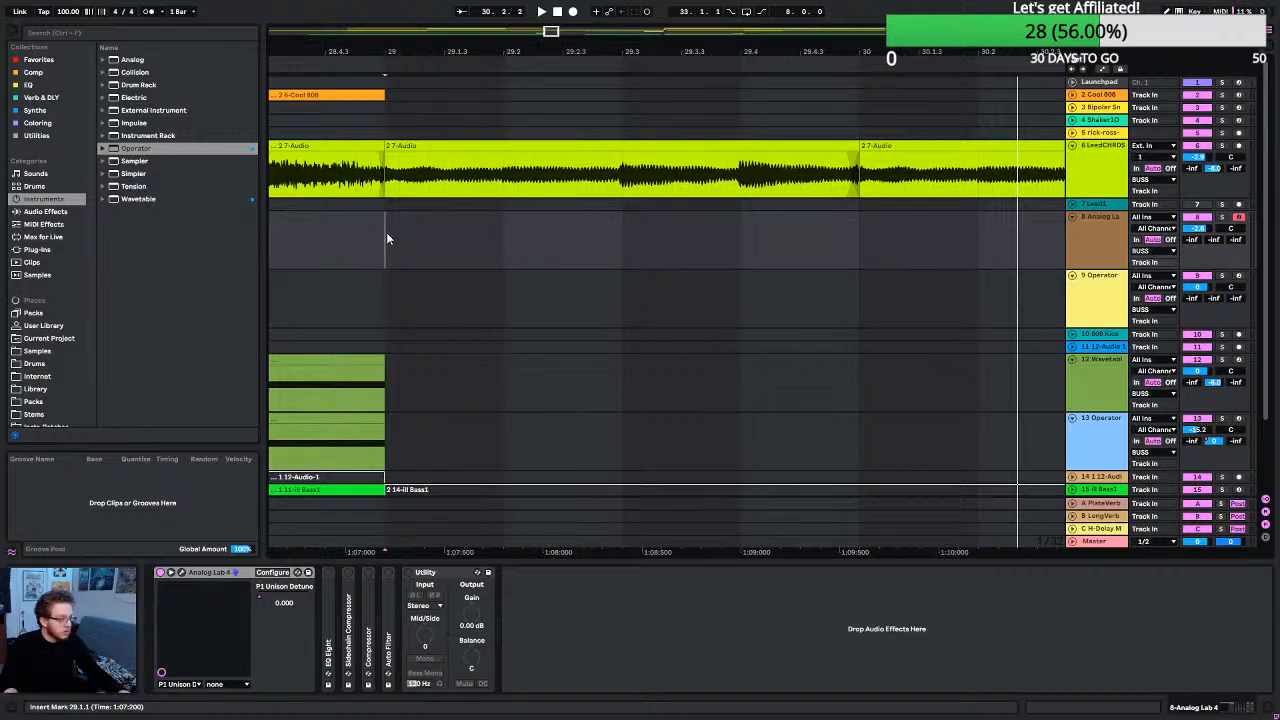
key("space")
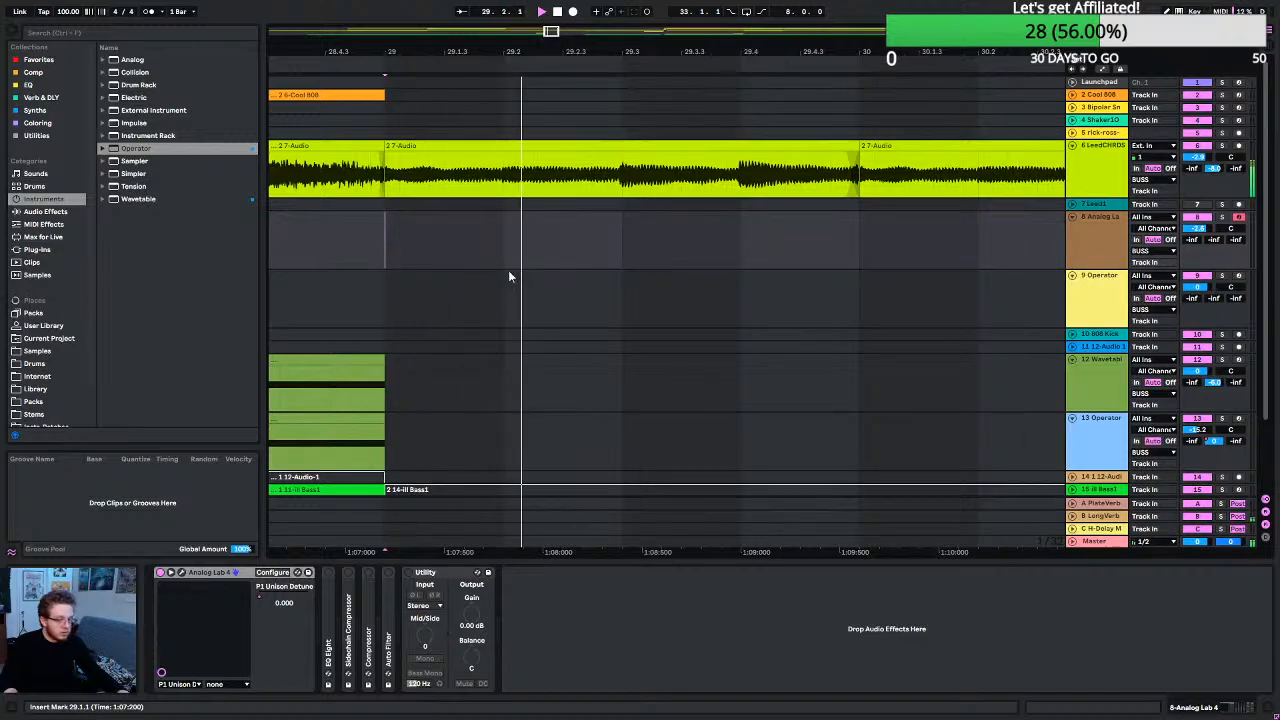
key("minus")
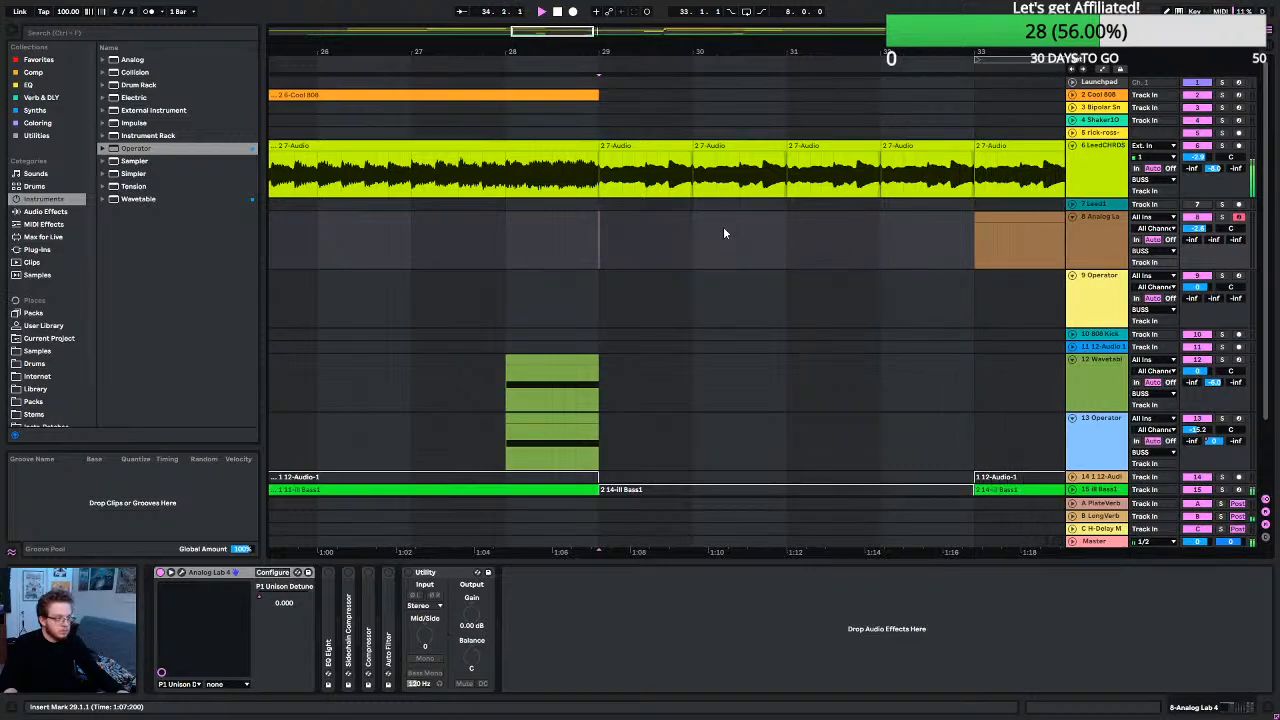
key("space")
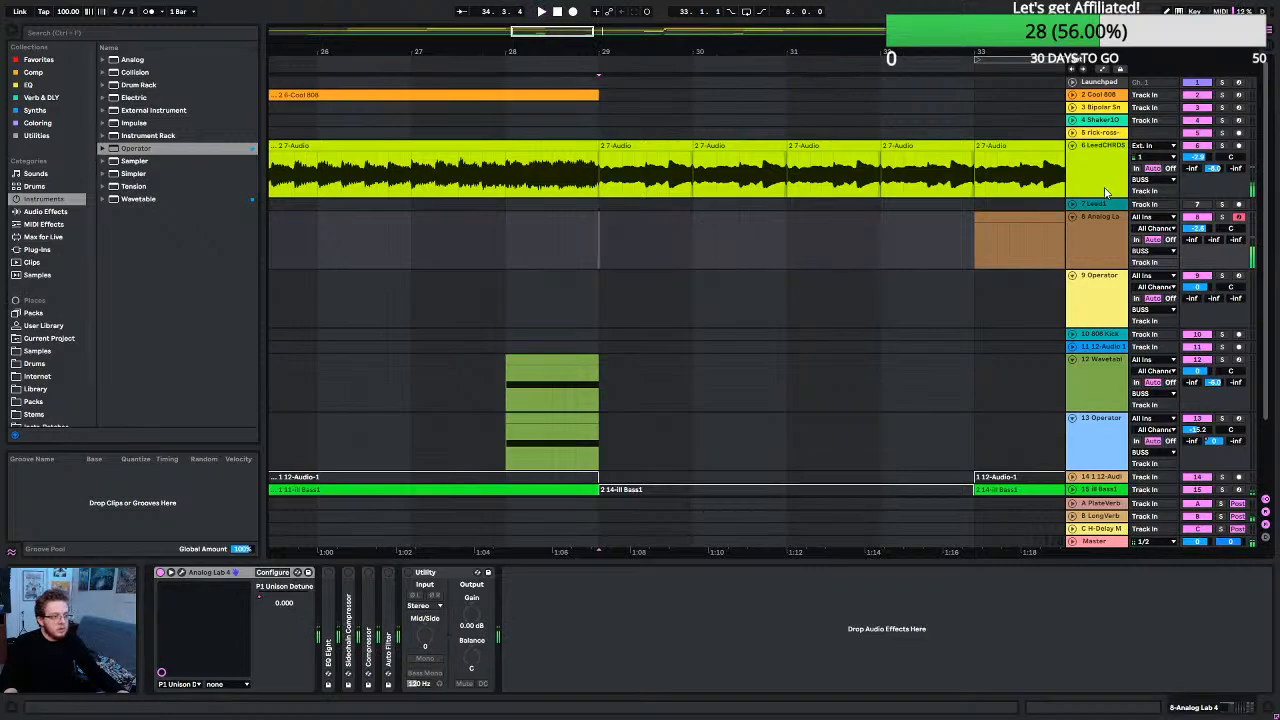
Shorten the crossfade between the two LeedCHRDS clips that meet near bar 30 and play from bar 29.
scroll(407, 209, "right", 2)
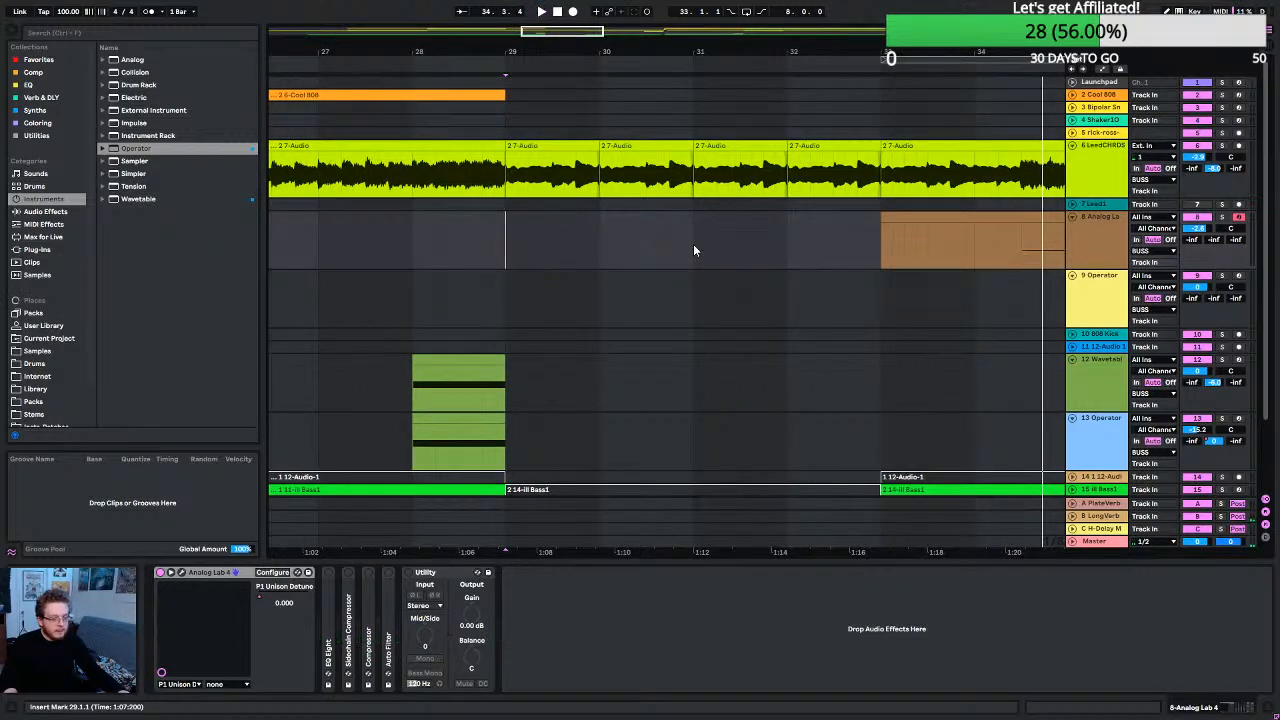
scroll(693, 247, "up", 2)
scroll(464, 206, "up", 2)
scroll(461, 206, "left", 3)
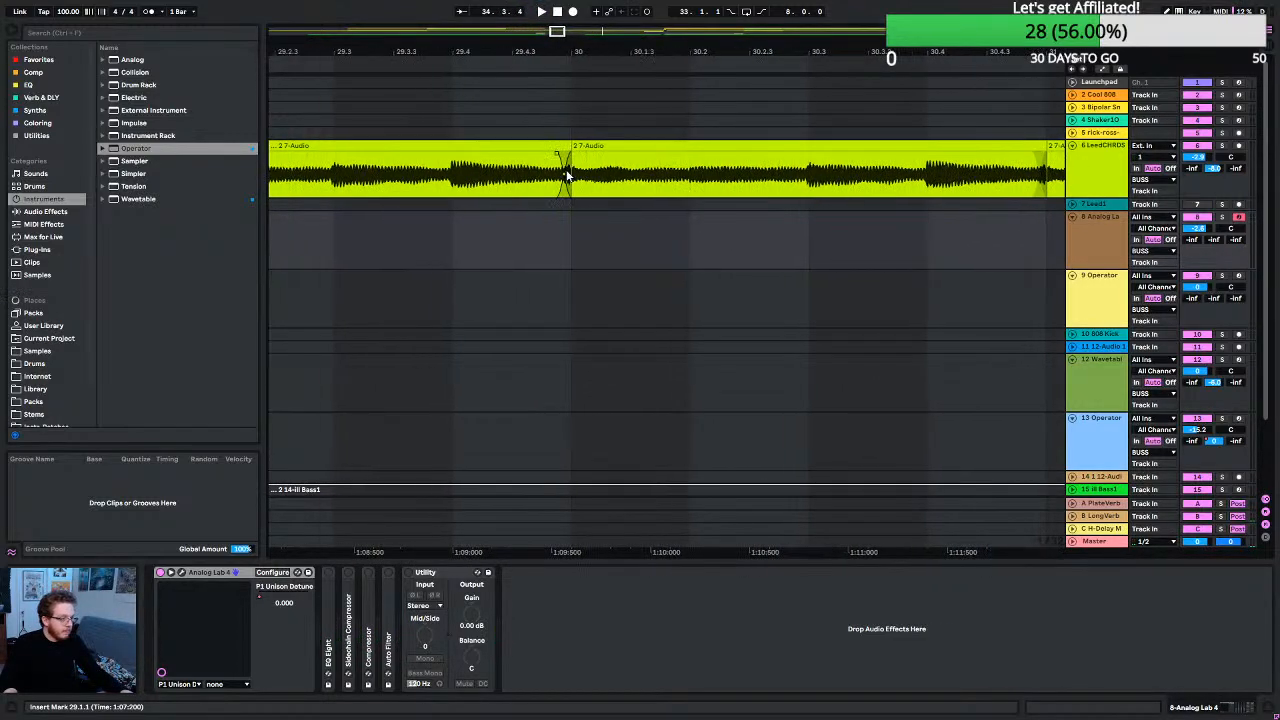
left_click(573, 160)
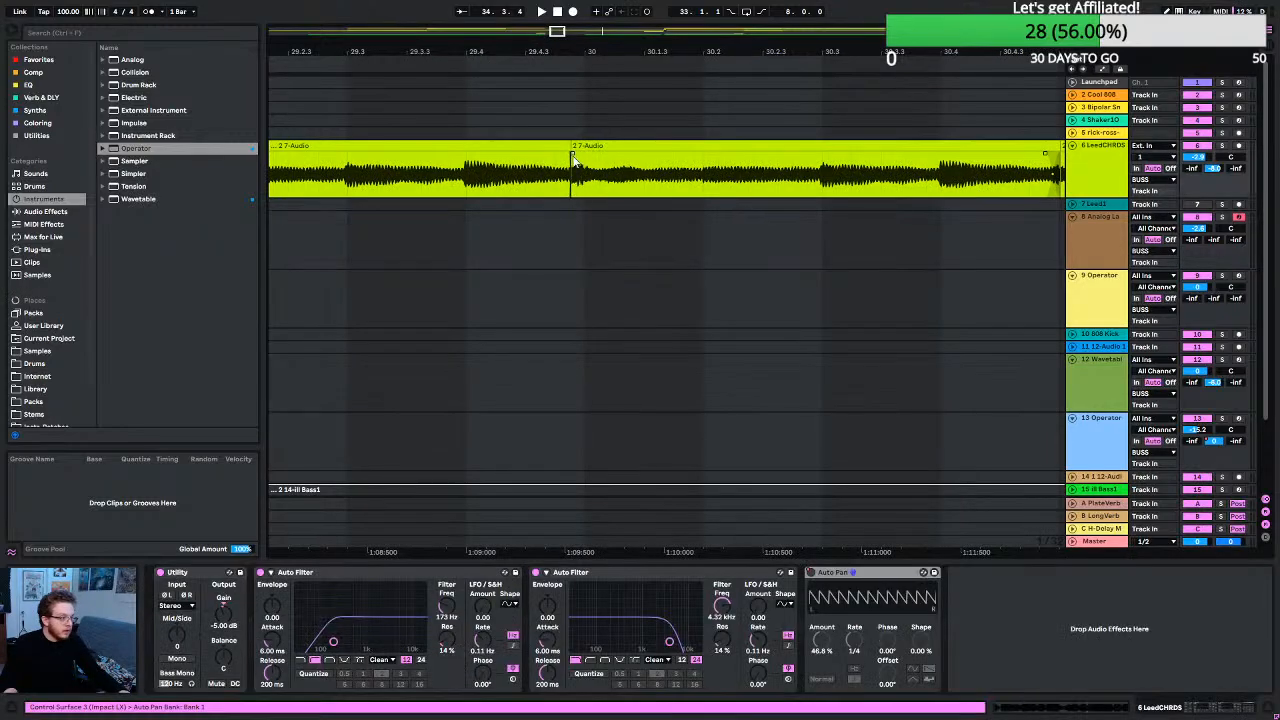
scroll(576, 165, "down", 3)
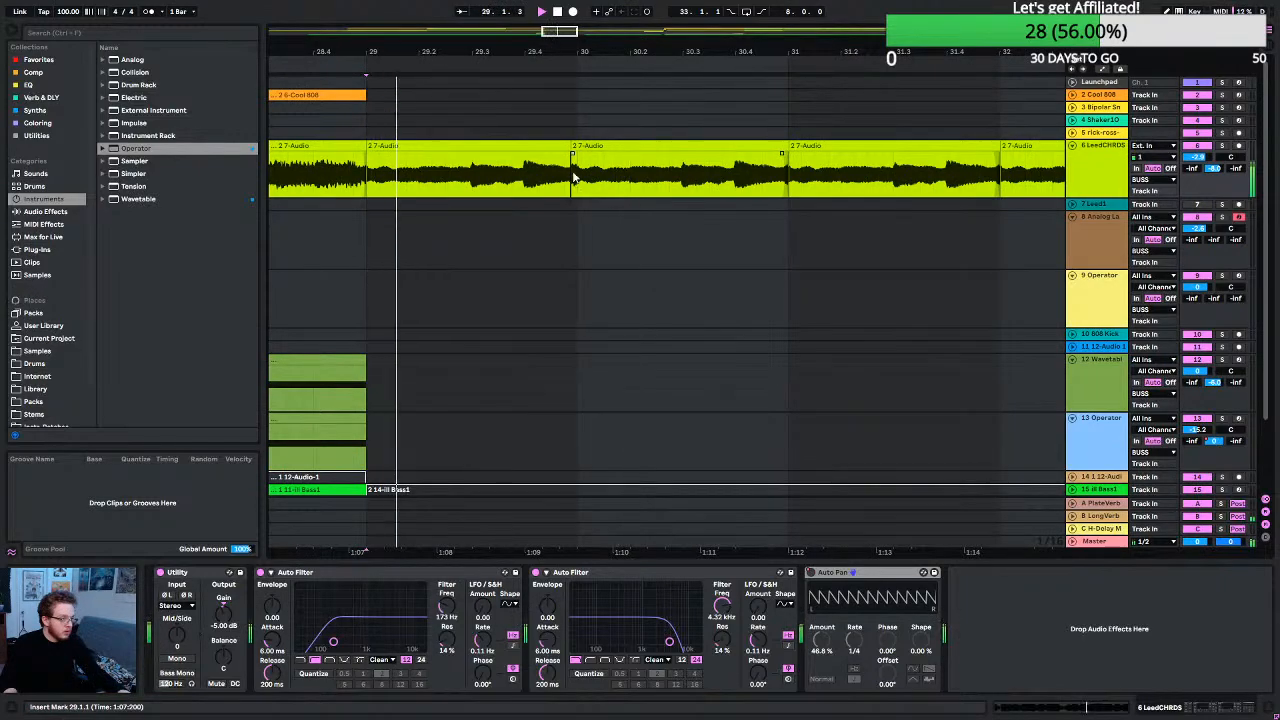
key("space")
Move the join between the two LeedCHRDS clips onto bar 30 with a short crossfade and play the transition.
scroll(576, 175, "up", 5)
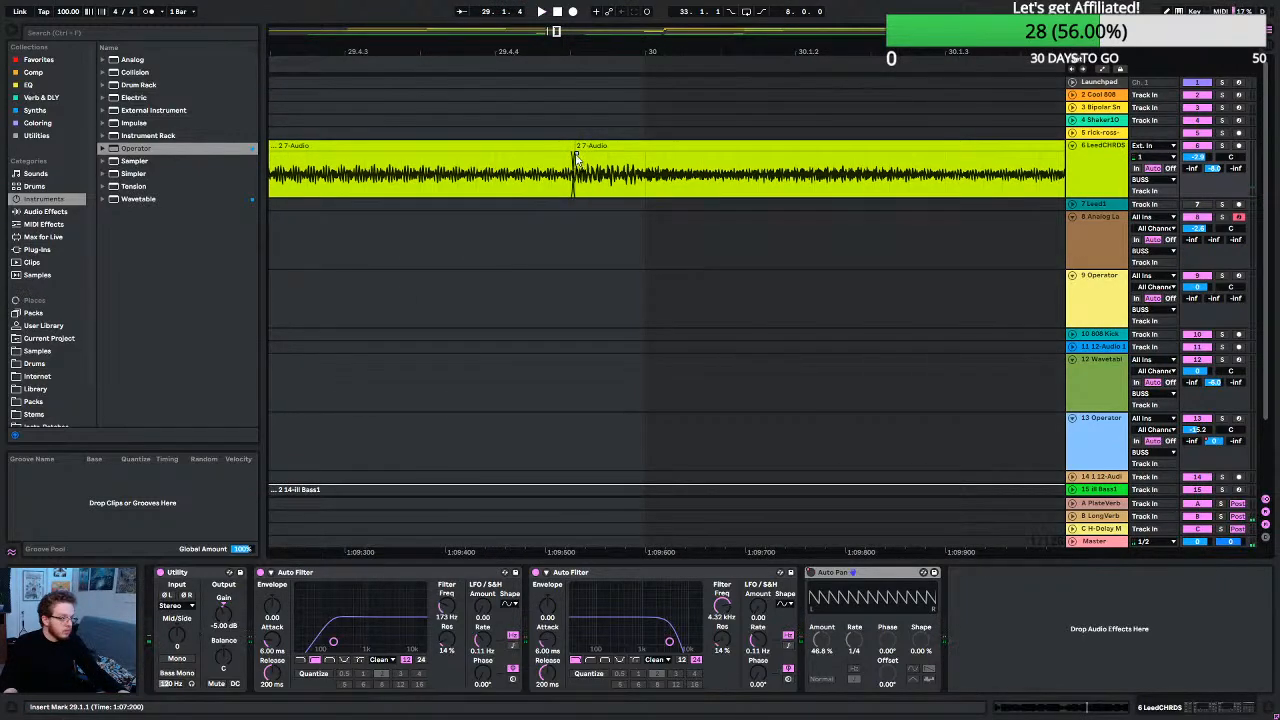
left_click_drag(575, 157, 625, 172)
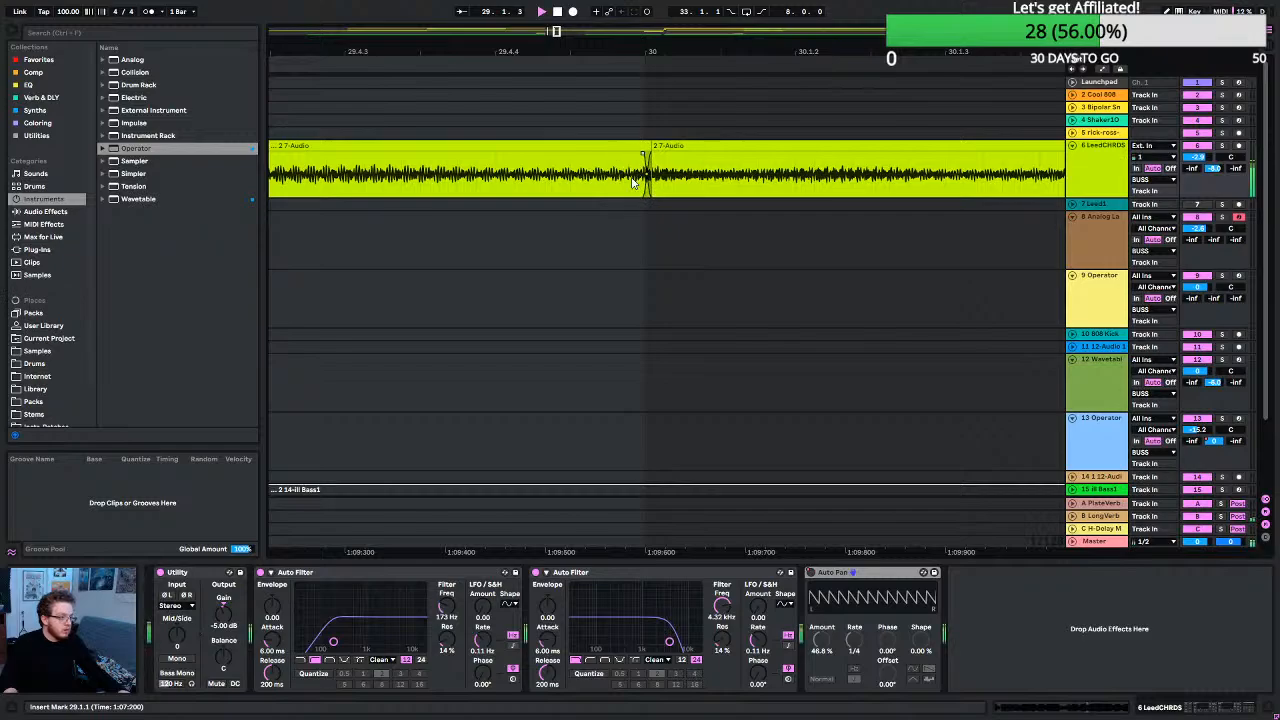
scroll(633, 183, "down", 5)
key("space")
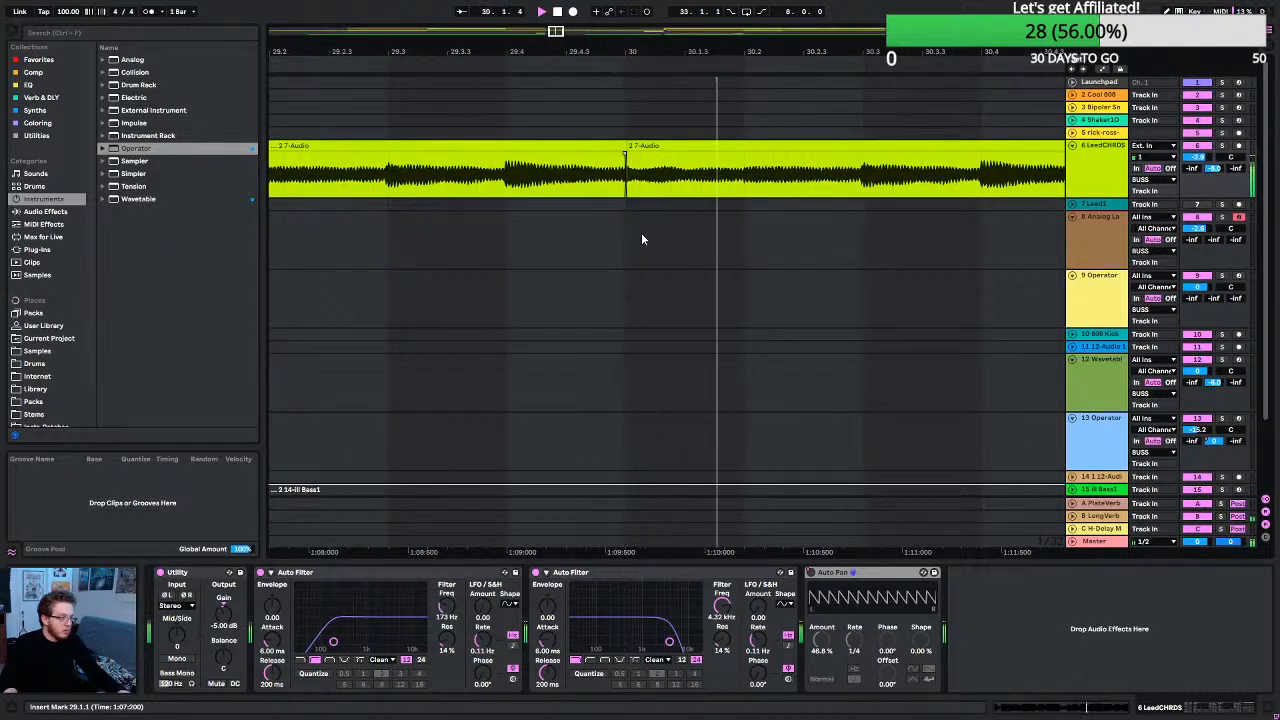
key("space")
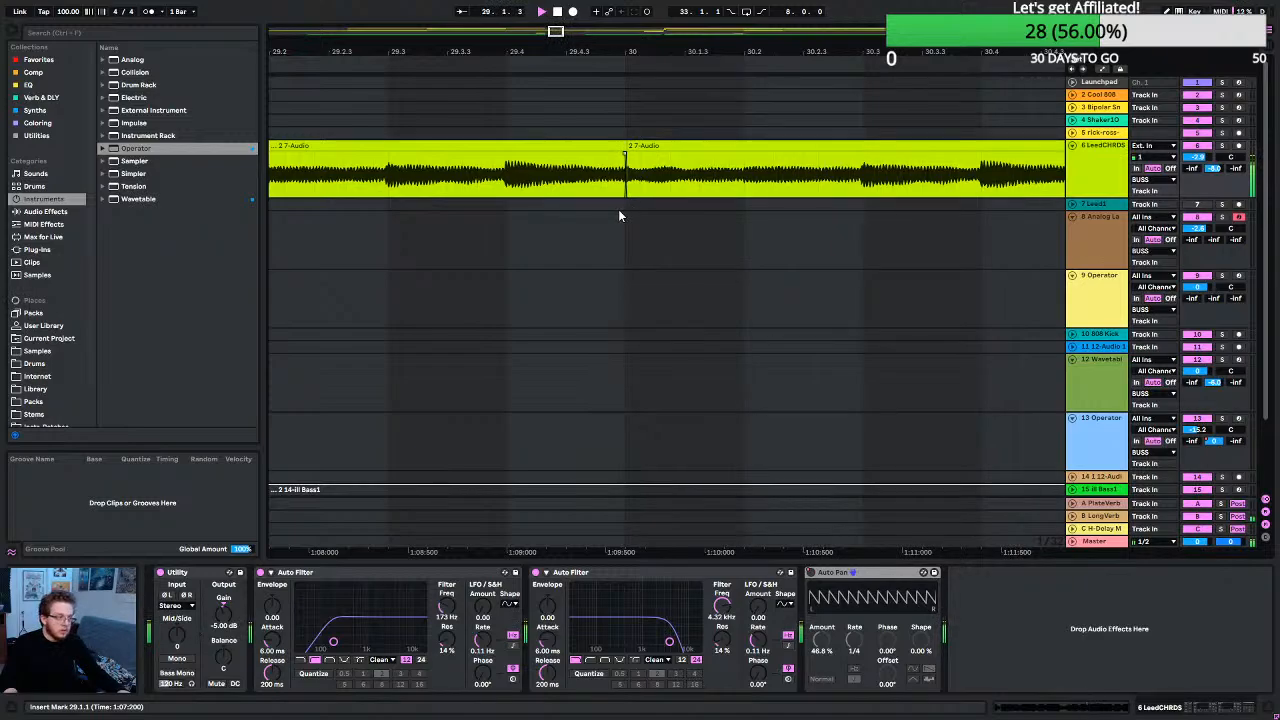
Fine-tune the start of the short LeedCHRDS crossfade at bar 30 while playing the transition from bar 29.
scroll(620, 208, "up", 8)
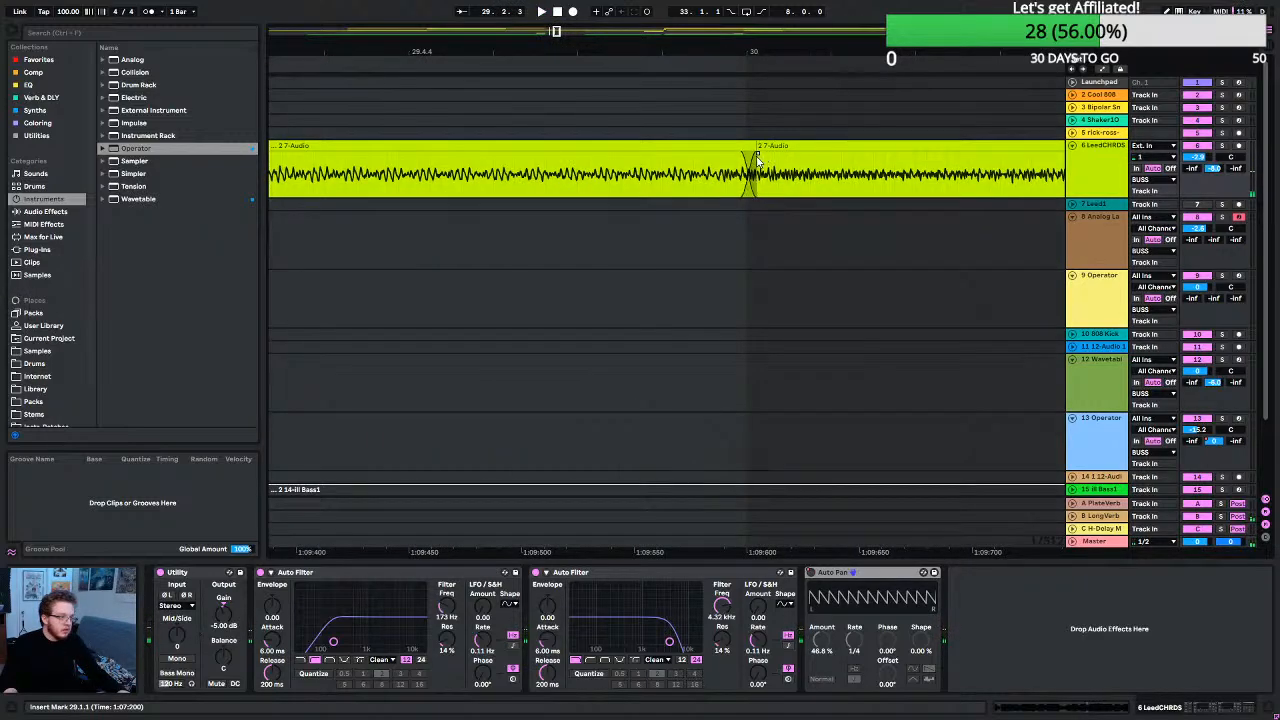
scroll(729, 264, "down", 8)
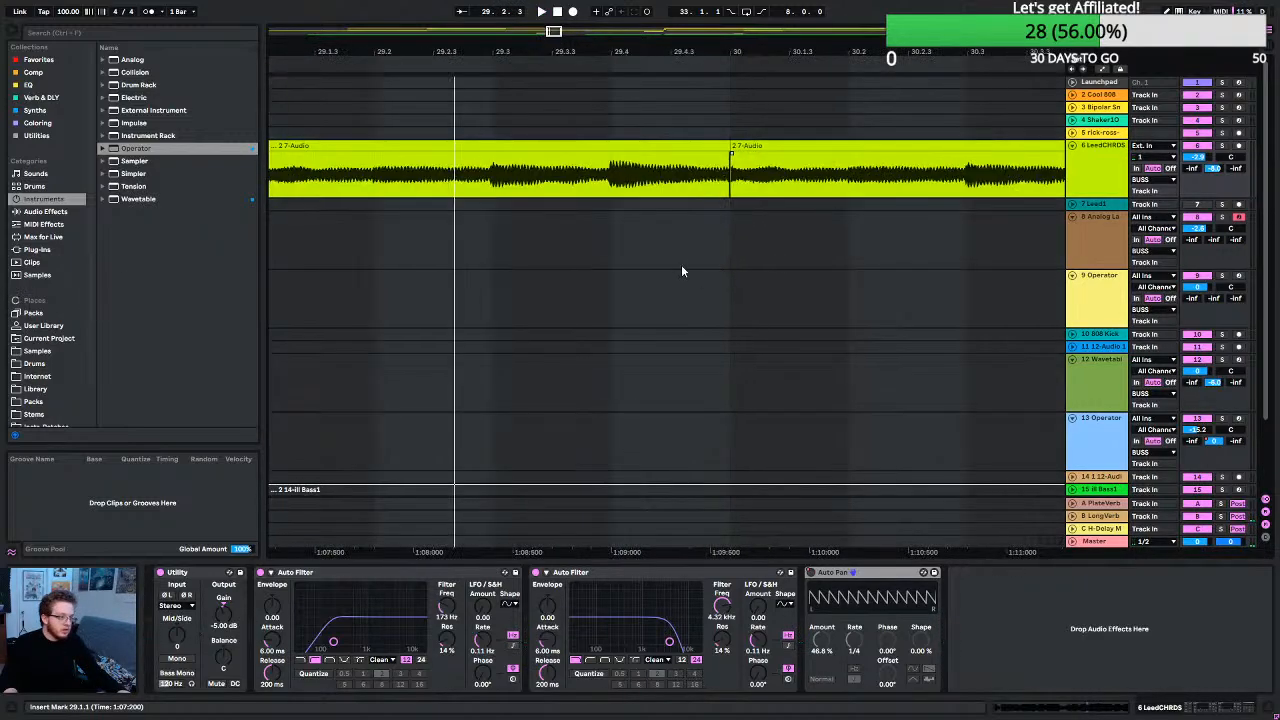
key("space")
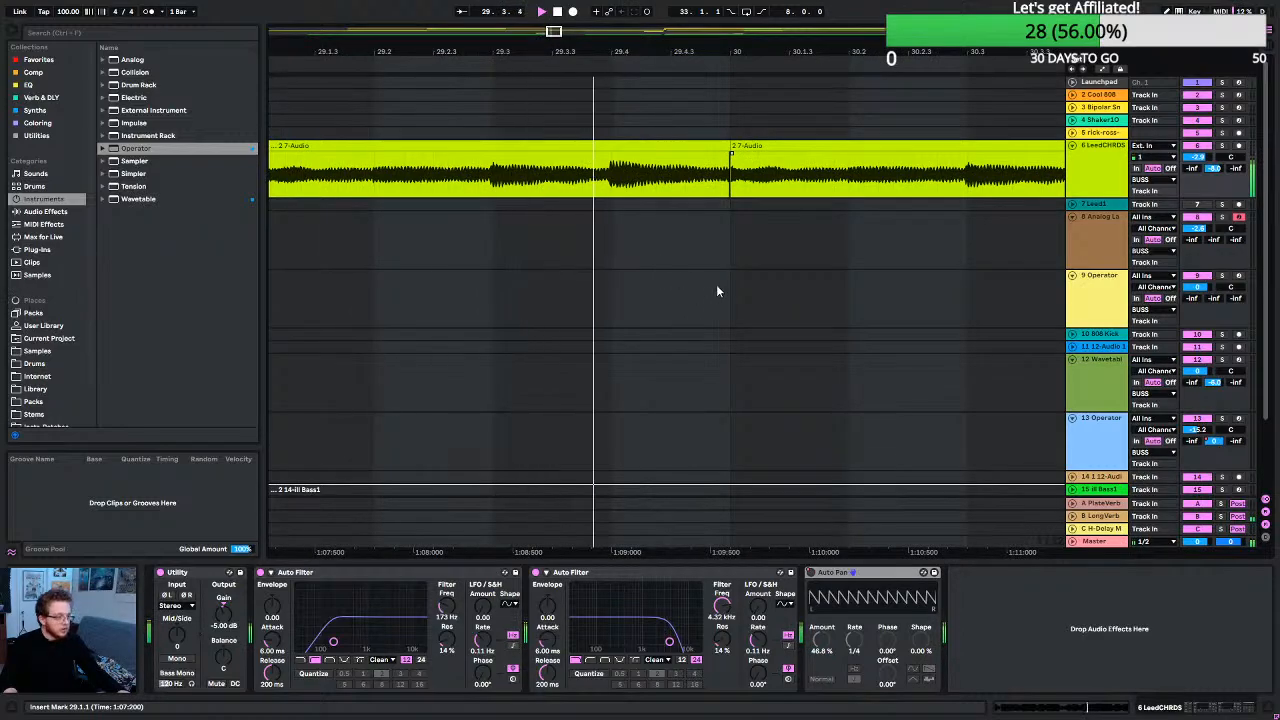
scroll(727, 224, "up", 3)
scroll(727, 224, "up", 8)
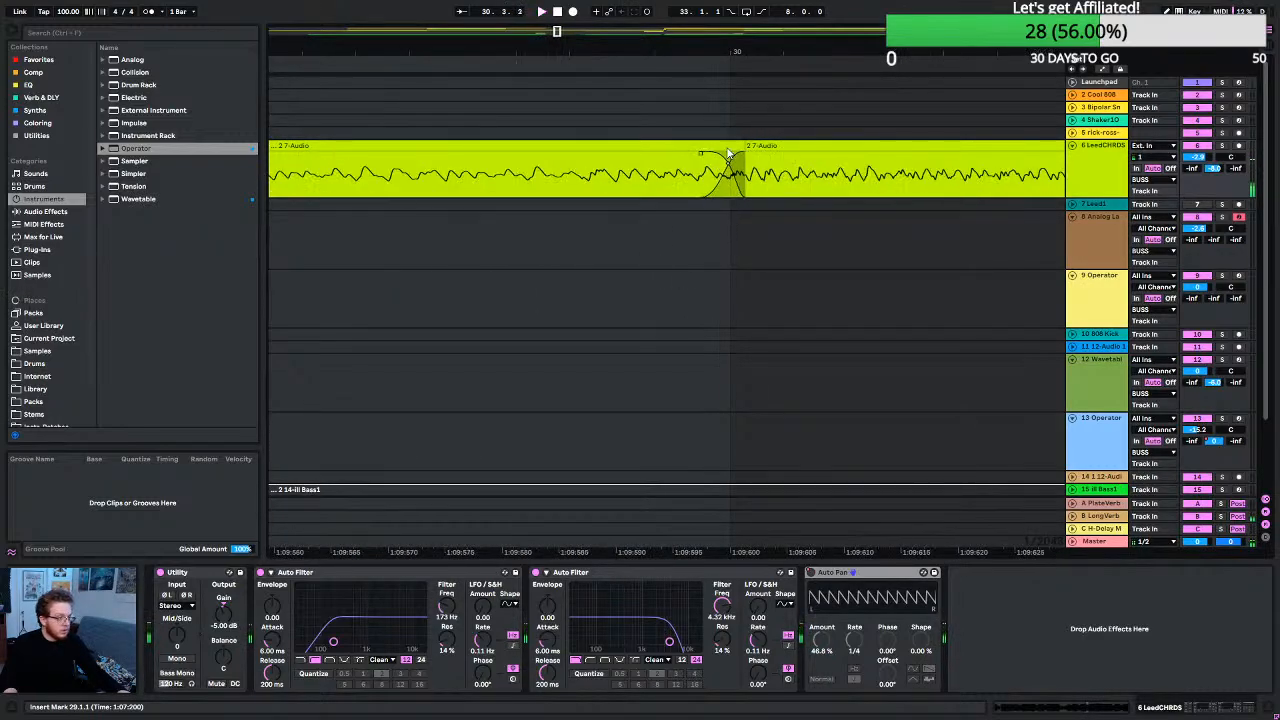
key("space")
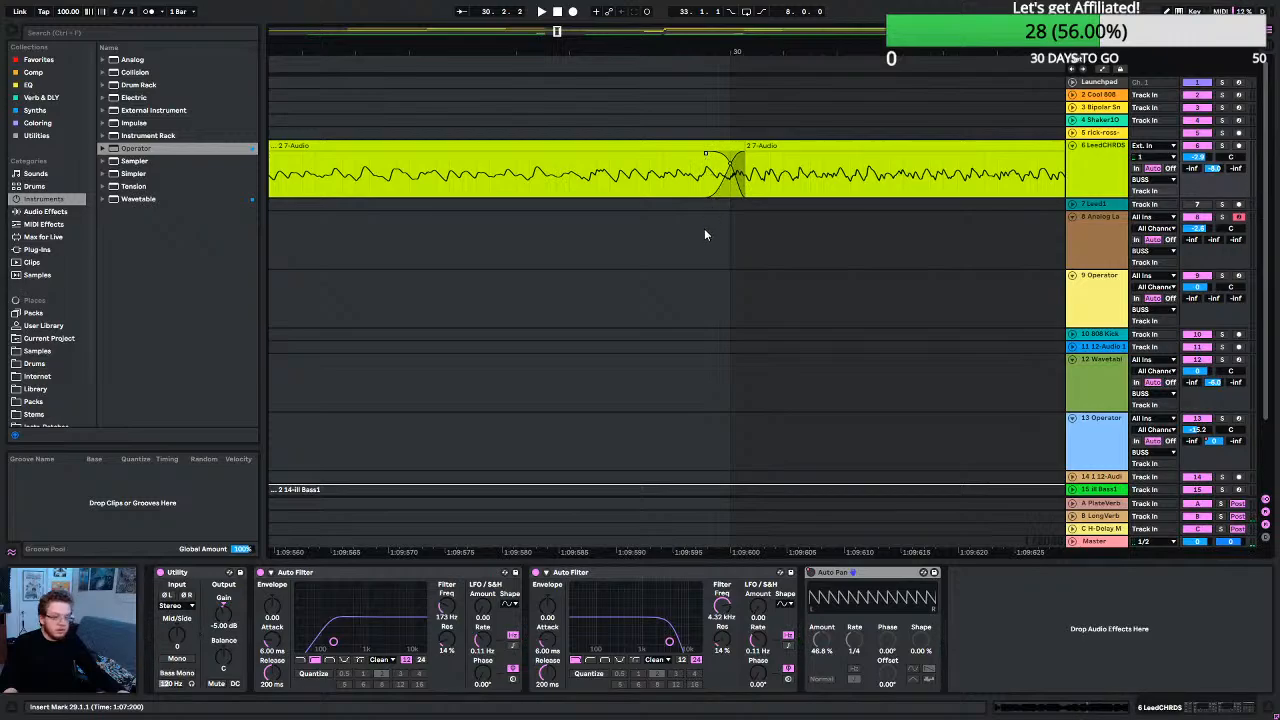
scroll(704, 228, "down", 8)
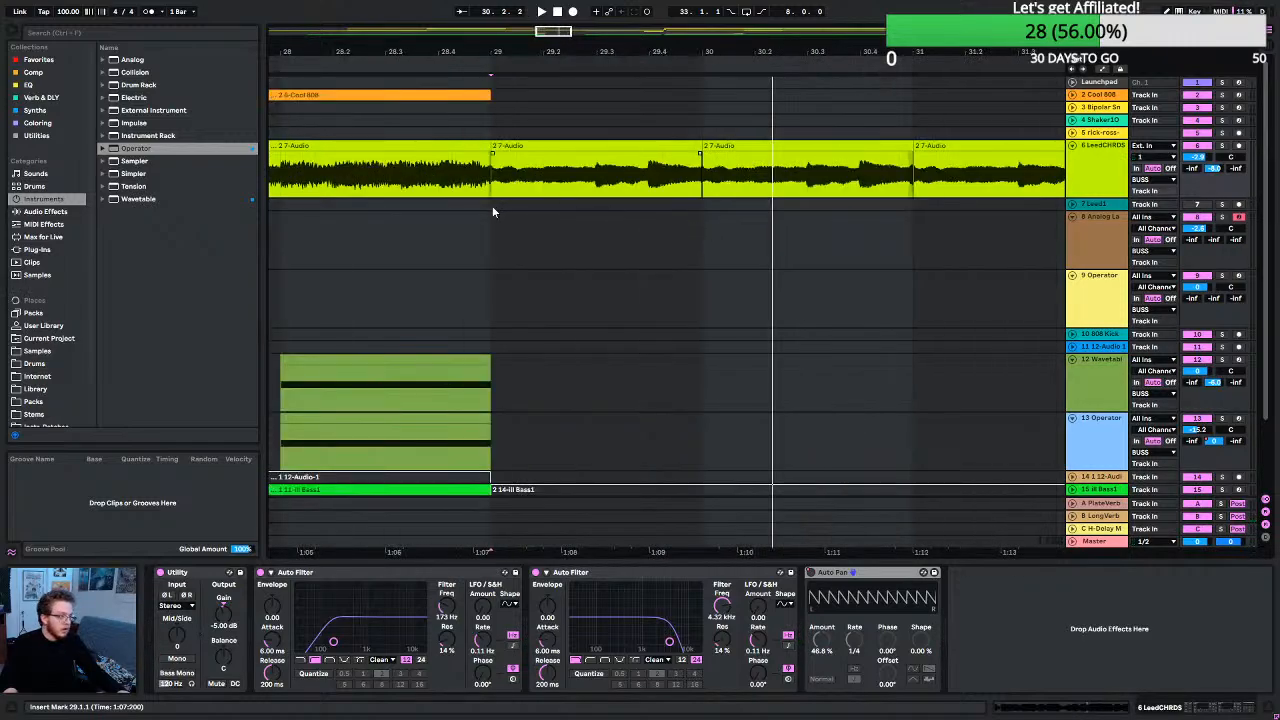
Play the LeedCHRDS clips from bar 29 through the joins at bars 30 and 31.
left_click(491, 205)
key("space")
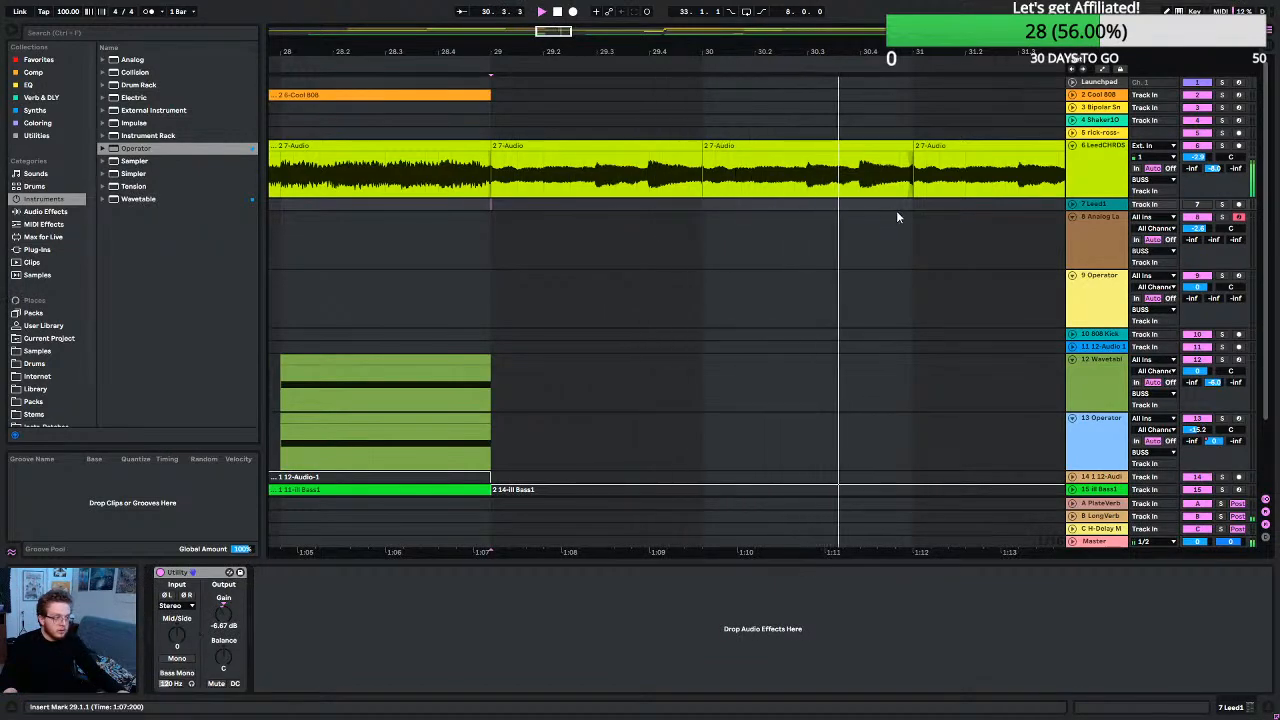
key("space")
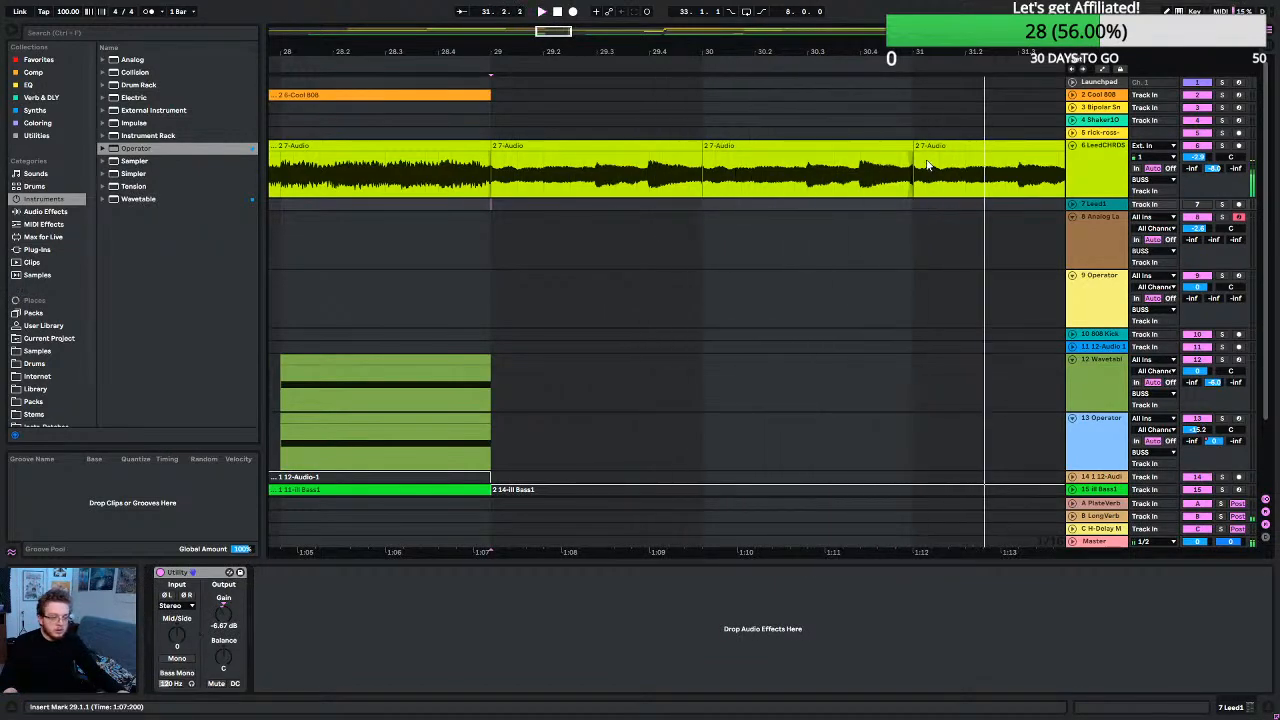
Extend the LeedCHRDS crossfade at bar 31 past the bar line and move its start closer to the bar.
scroll(922, 168, "up", 6)
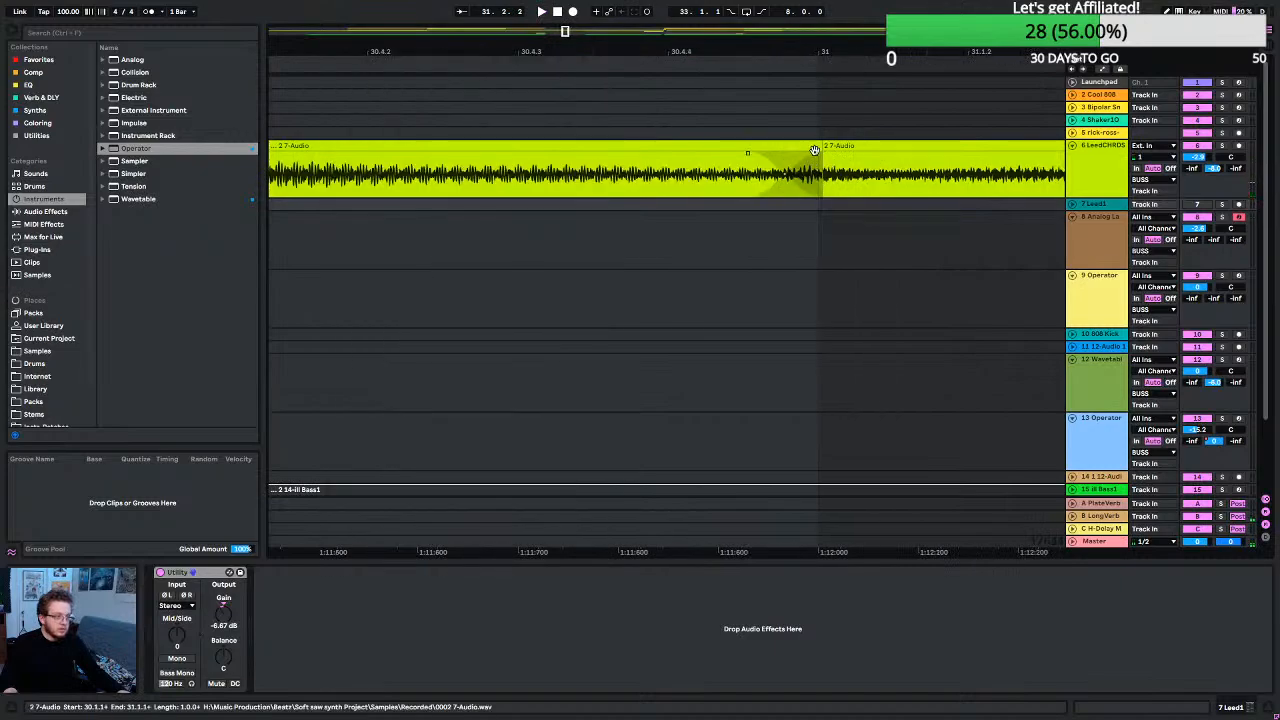
left_click_drag(815, 150, 836, 158)
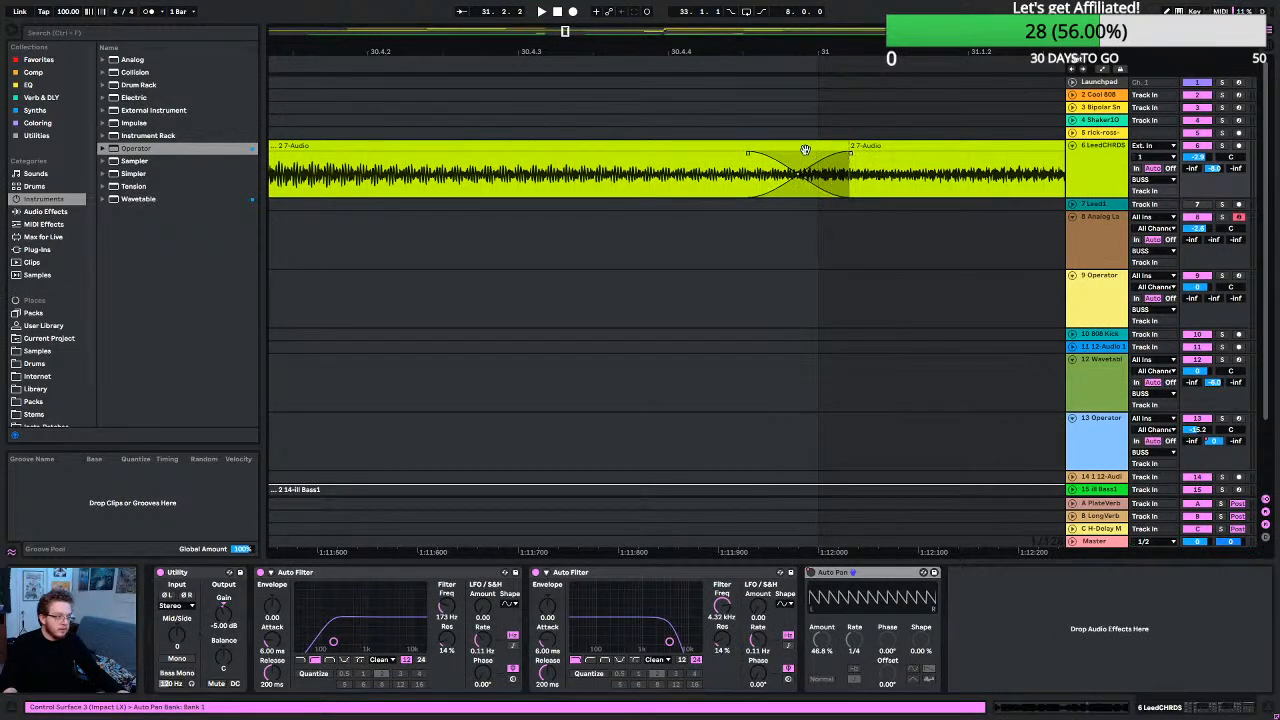
left_click_drag(748, 160, 784, 155)
left_click(799, 155)
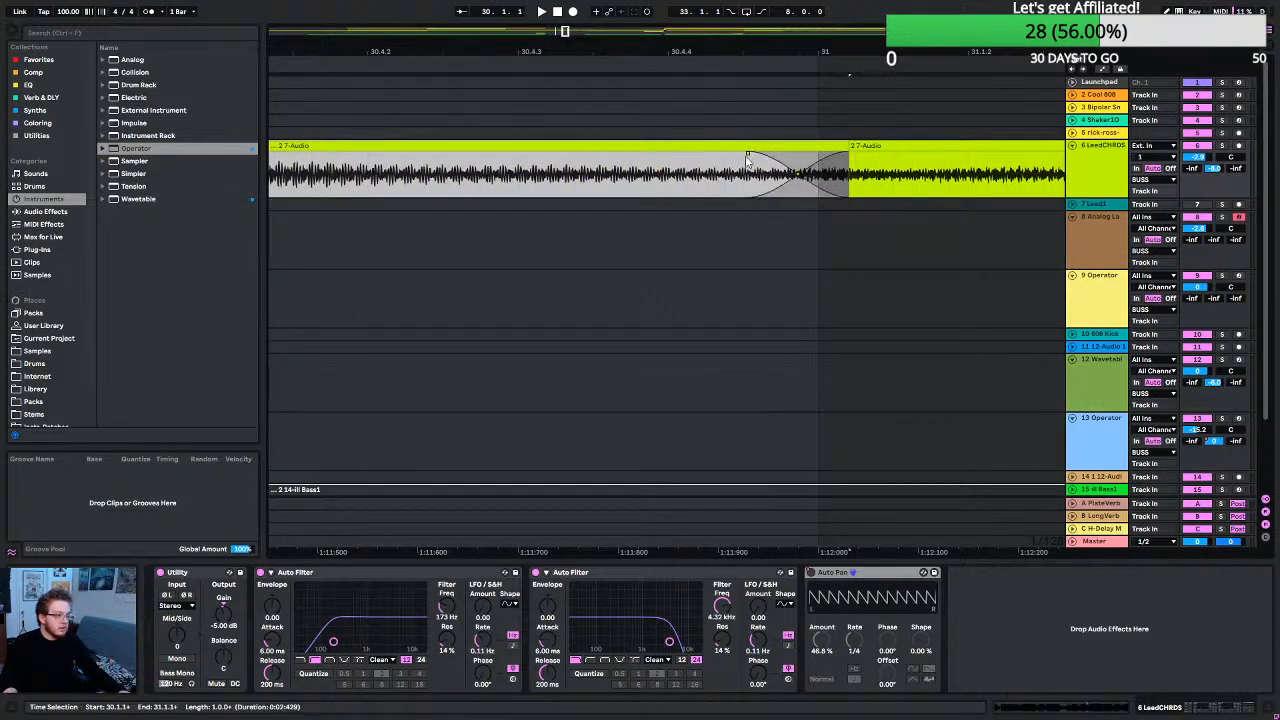
left_click_drag(752, 157, 790, 157)
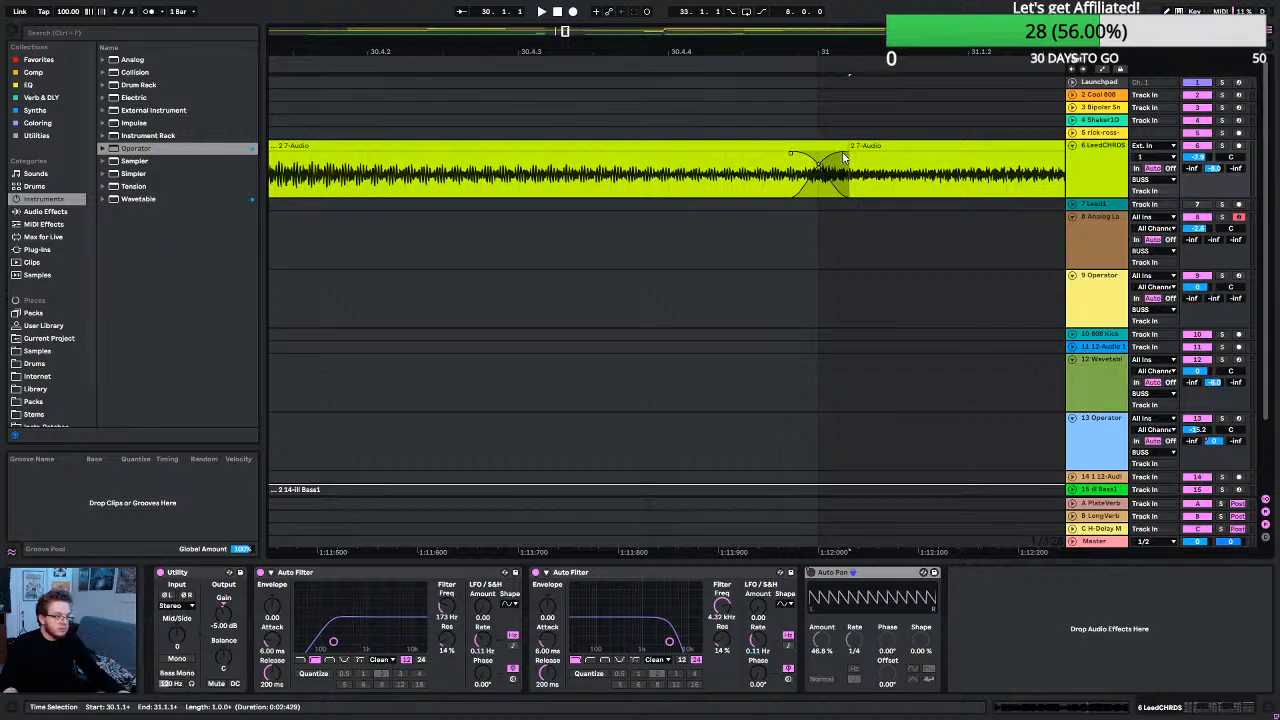
Tighten both sides of the LeedCHRDS crossfade around bar 31 and play the clips from bar 29.
left_click_drag(843, 157, 837, 150)
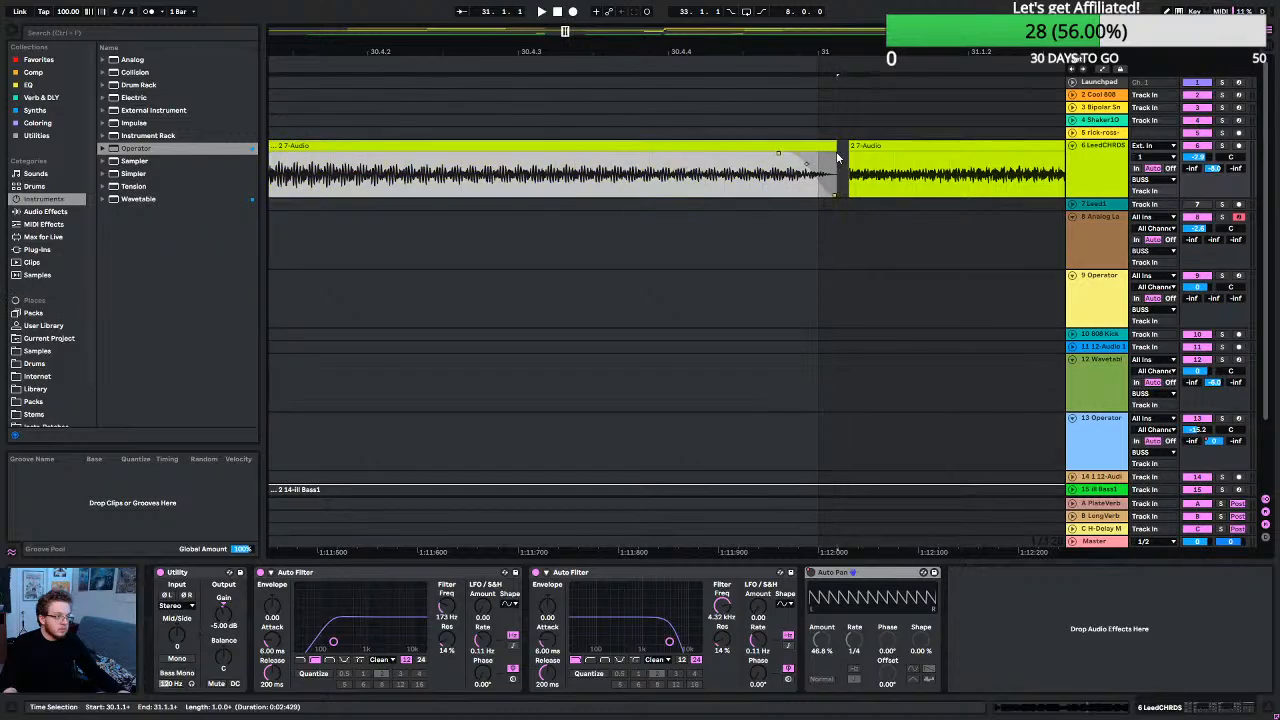
key("ctrl+z")
left_click(856, 147)
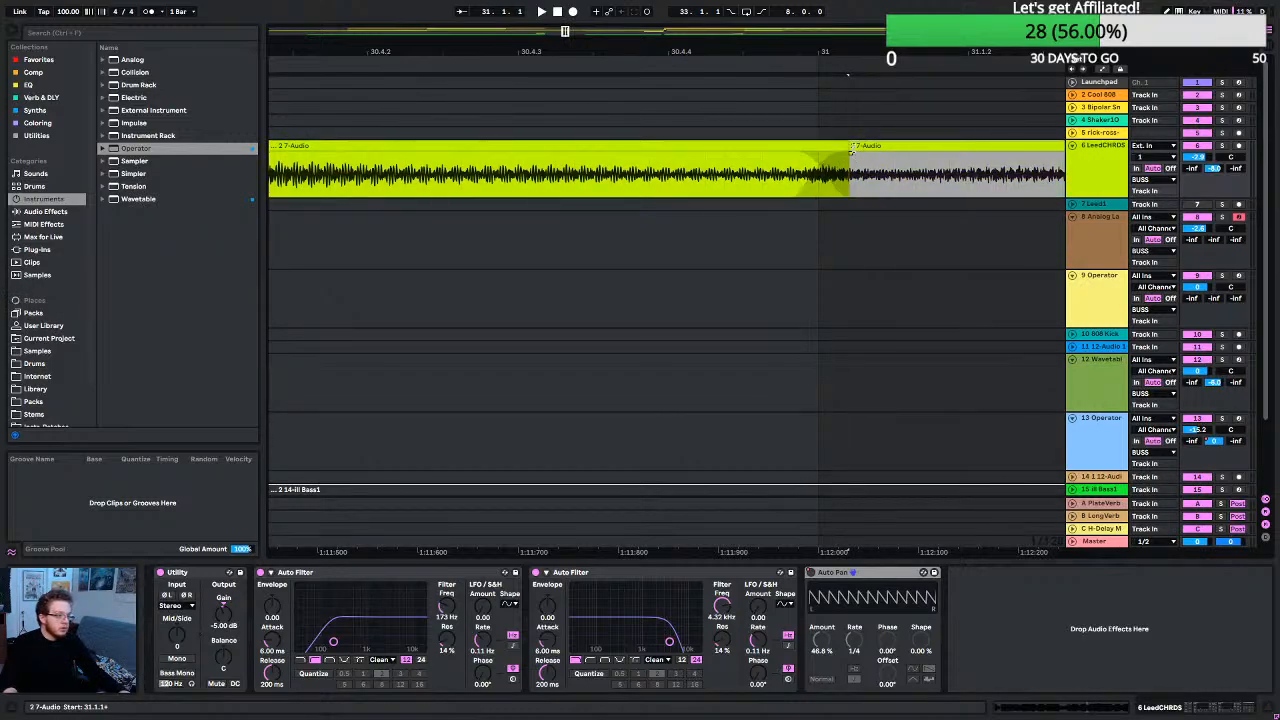
left_click_drag(848, 147, 792, 157)
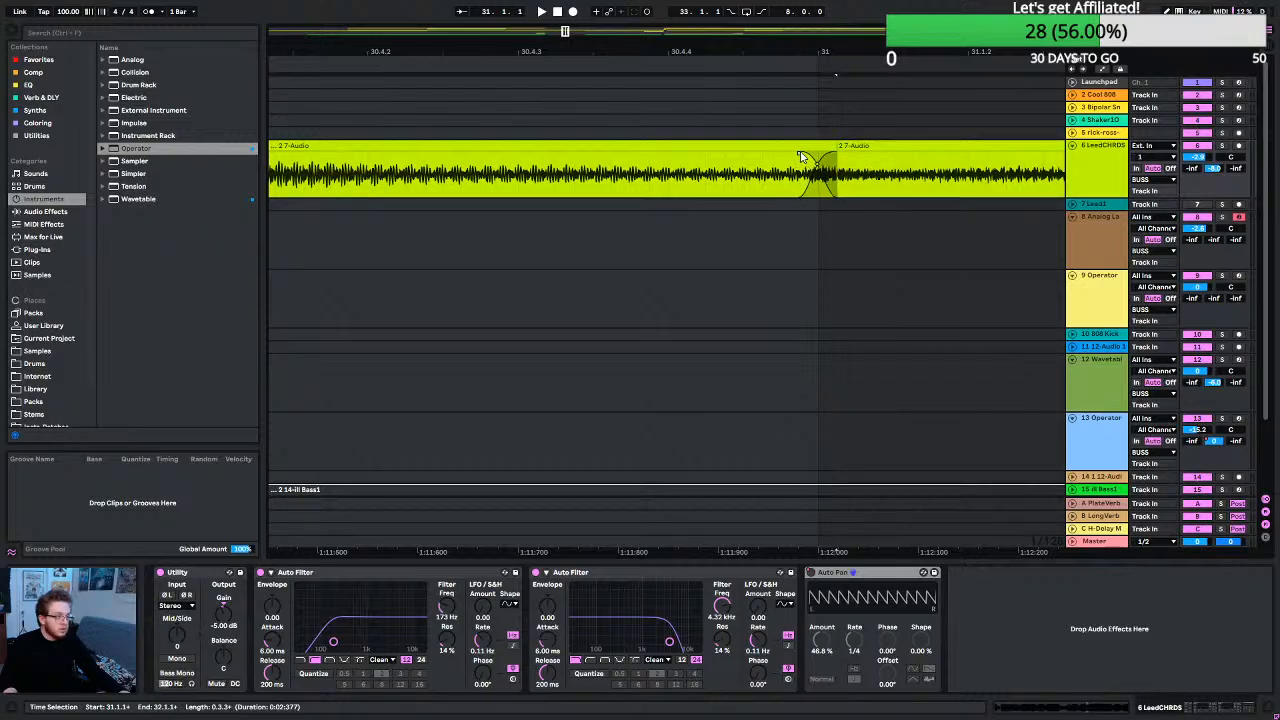
key("space")
scroll(785, 216, "down", 8)
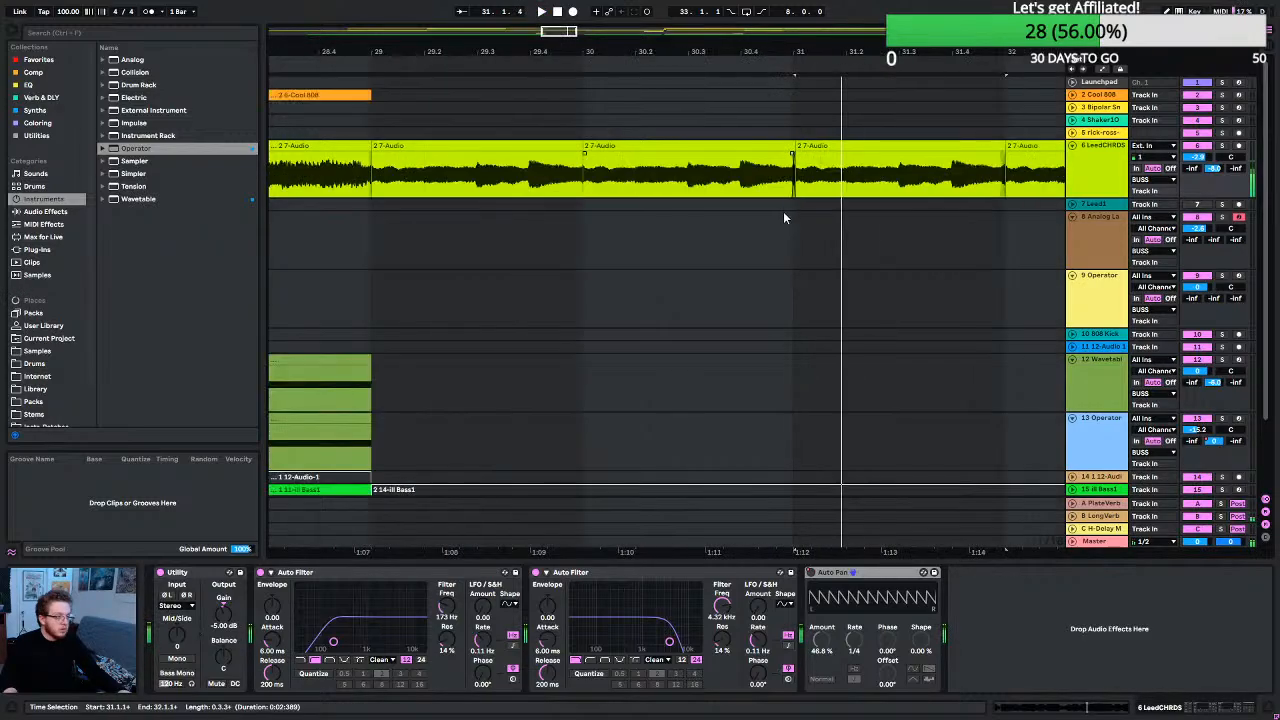
left_click(366, 204)
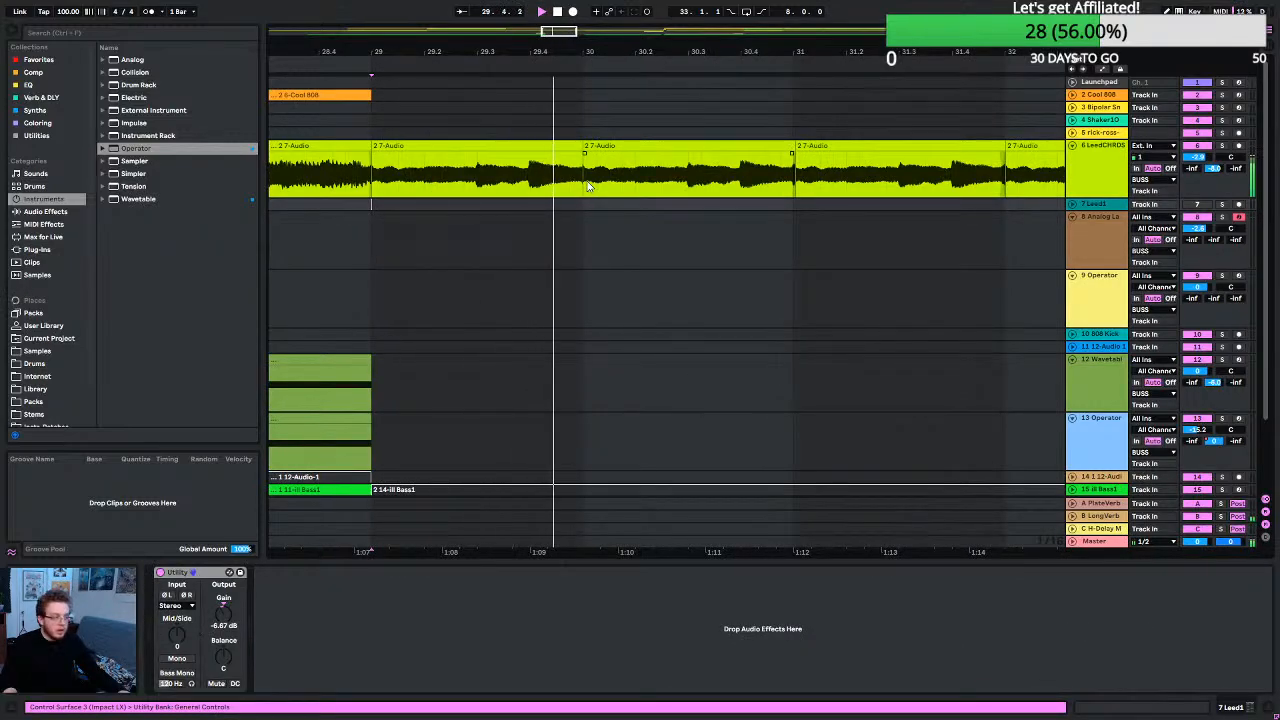
Fine-tune the fade-out start of the very short LeedCHRDS crossfade at bar 30 and play from bar 29.
scroll(586, 180, "up", 5)
scroll(586, 180, "up", 3)
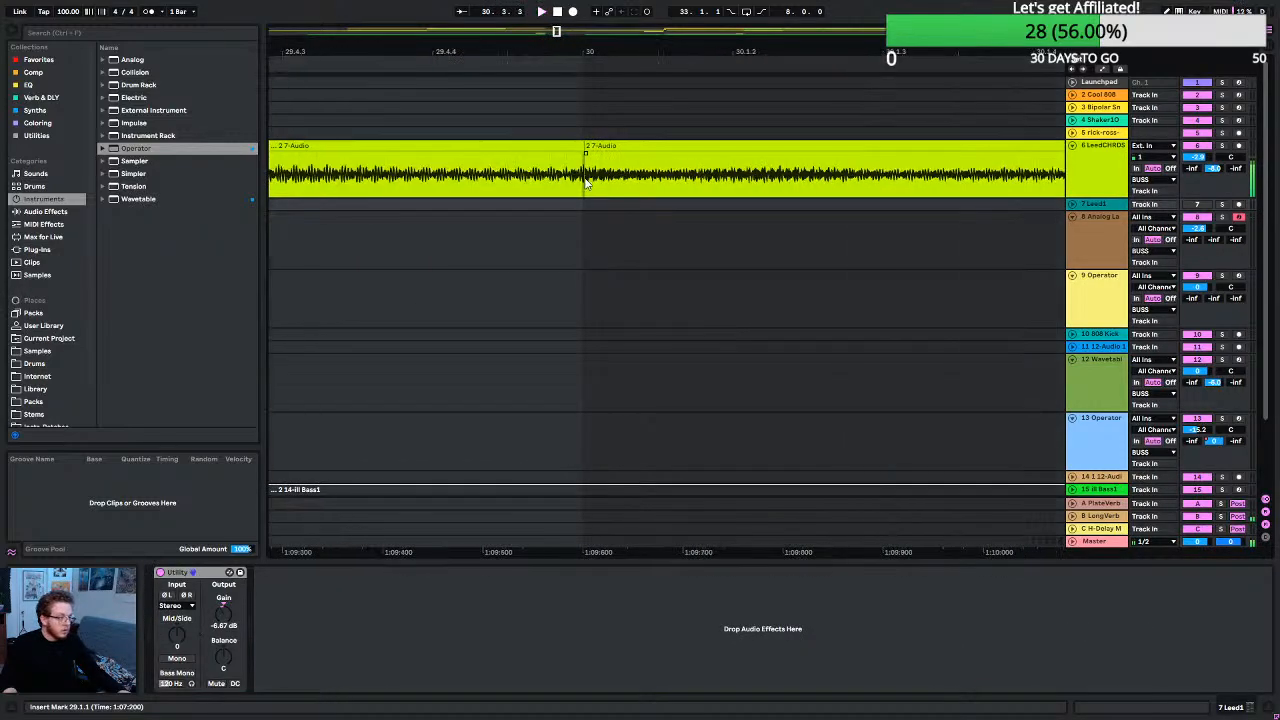
scroll(586, 180, "up", 6)
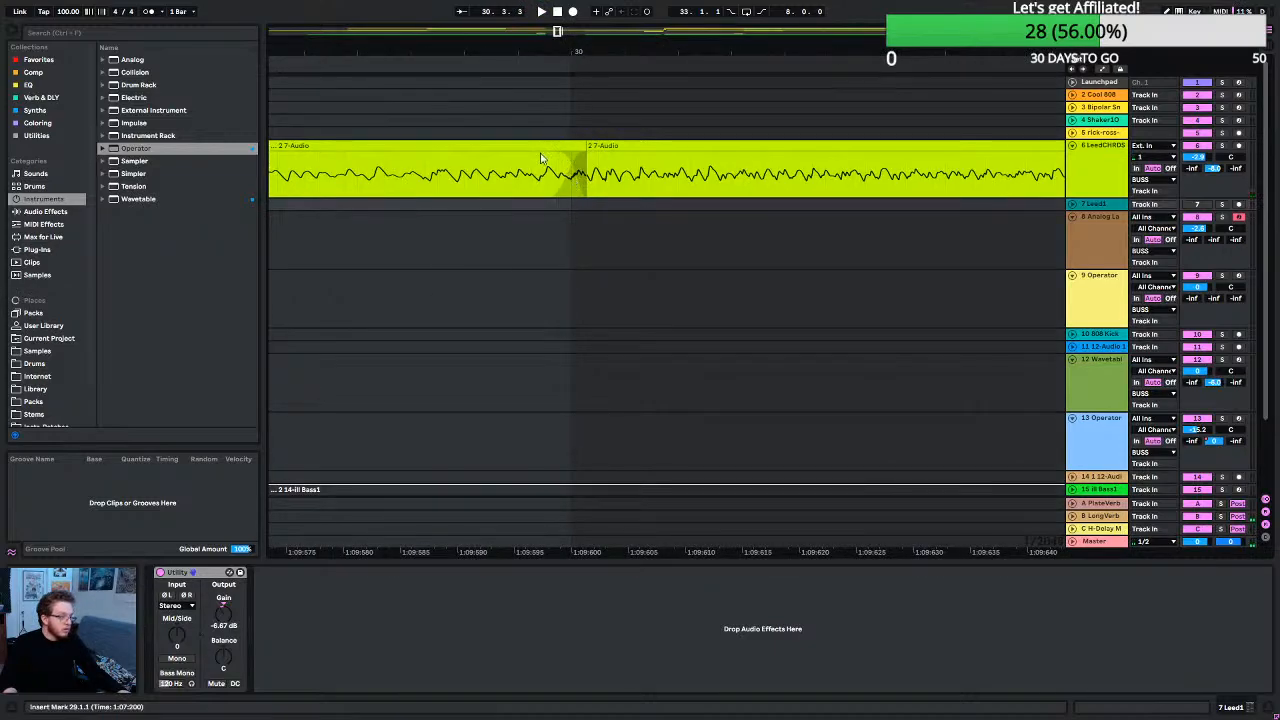
left_click(547, 160)
scroll(485, 205, "down", 12)
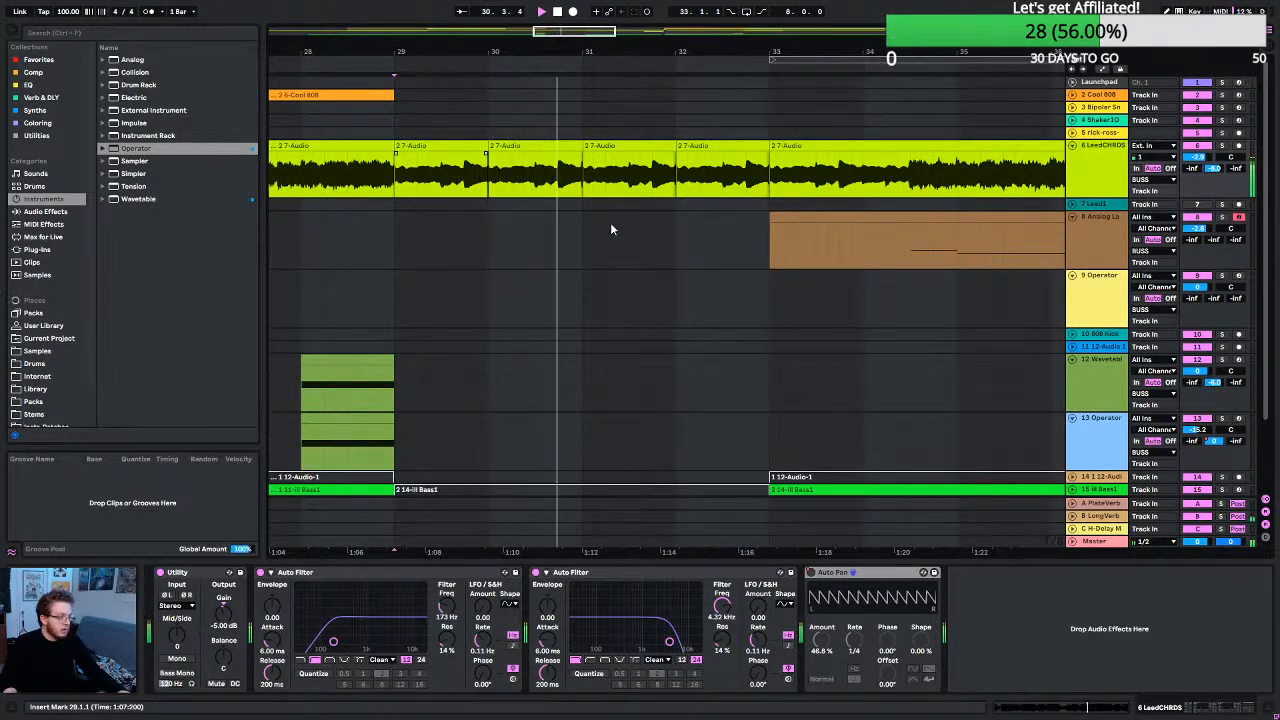
Center the LeedCHRDS crossfade on bar 32 by extending its end past the bar line, and play from bar 31.
scroll(672, 210, "up", 8)
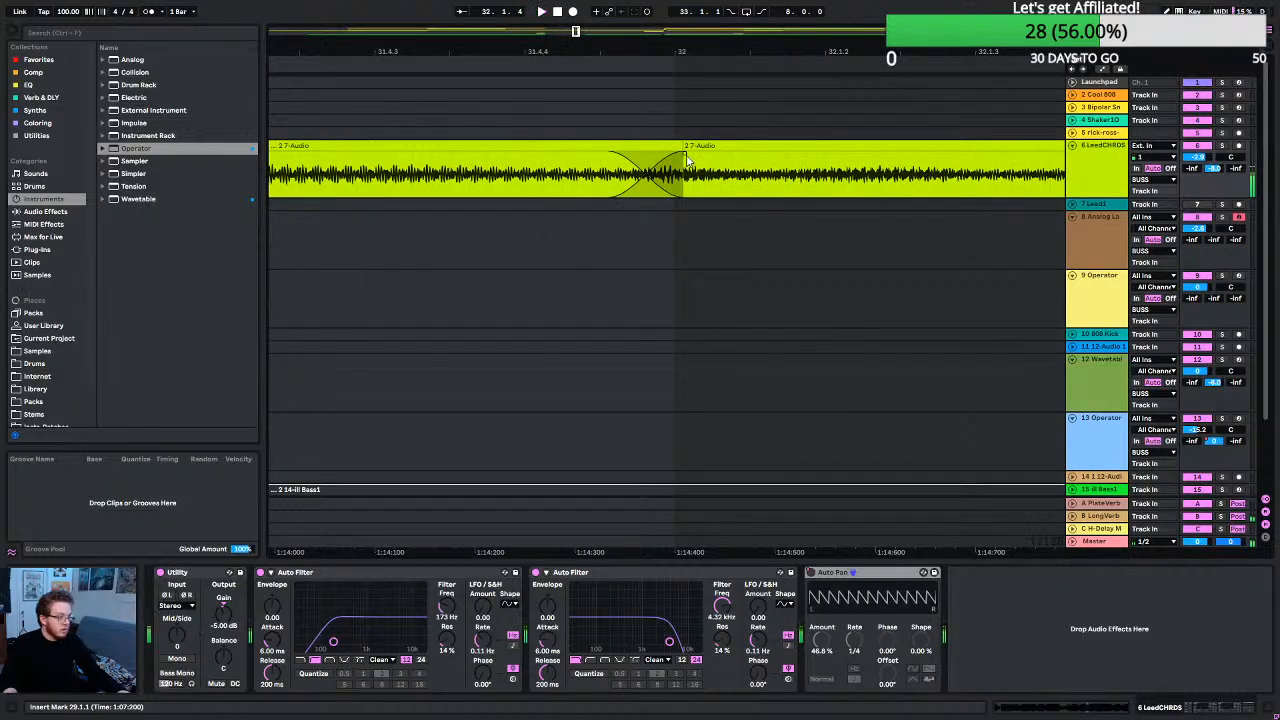
left_click_drag(686, 160, 743, 163)
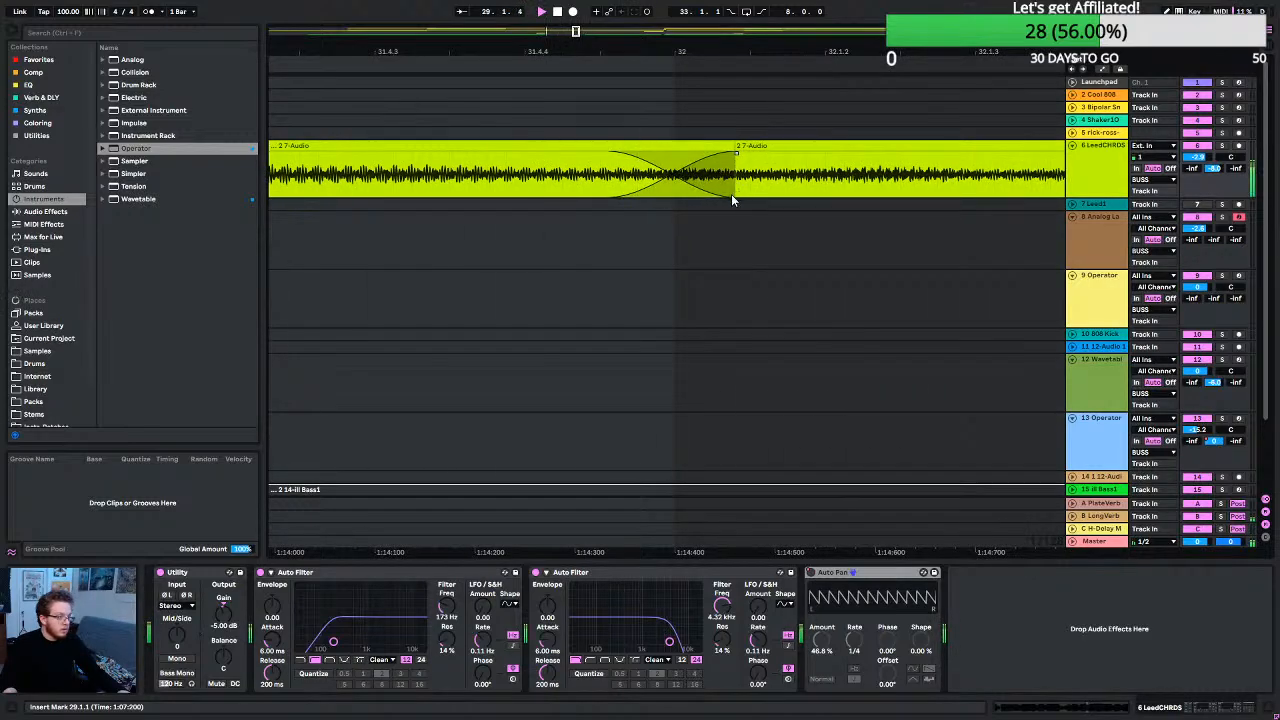
scroll(731, 197, "down", 5)
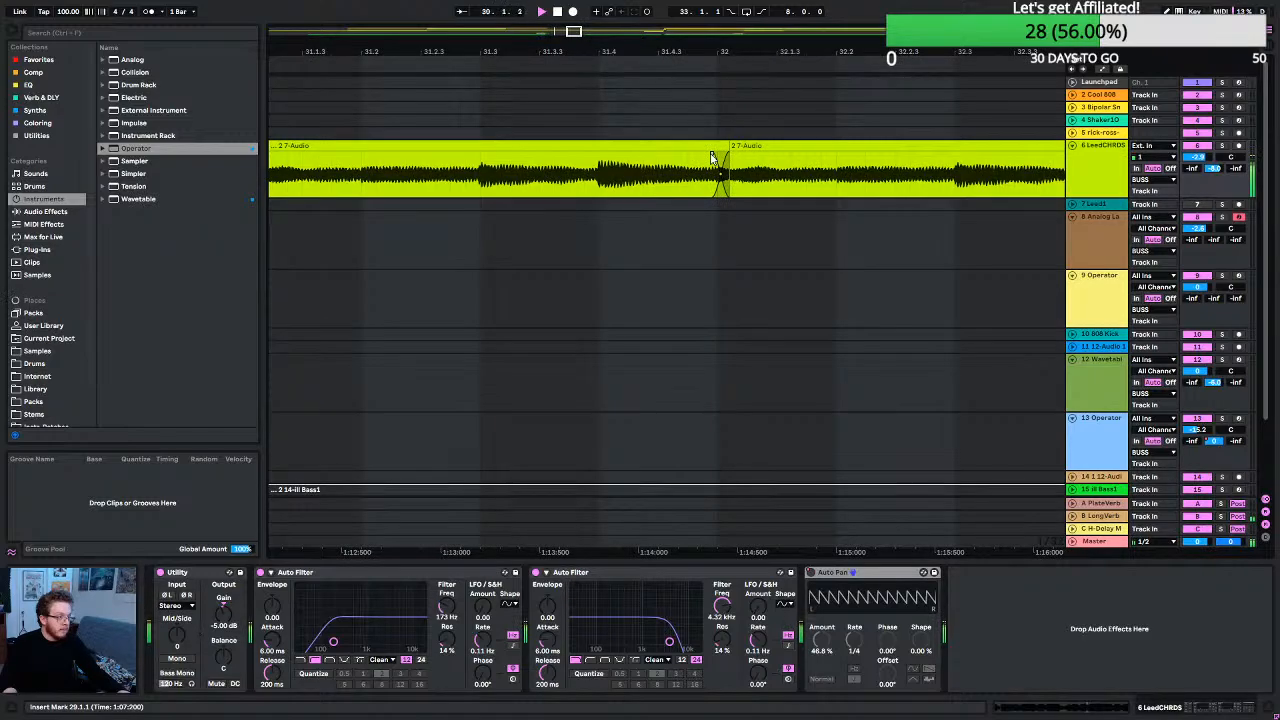
left_click(733, 149)
left_click_drag(726, 150, 730, 154)
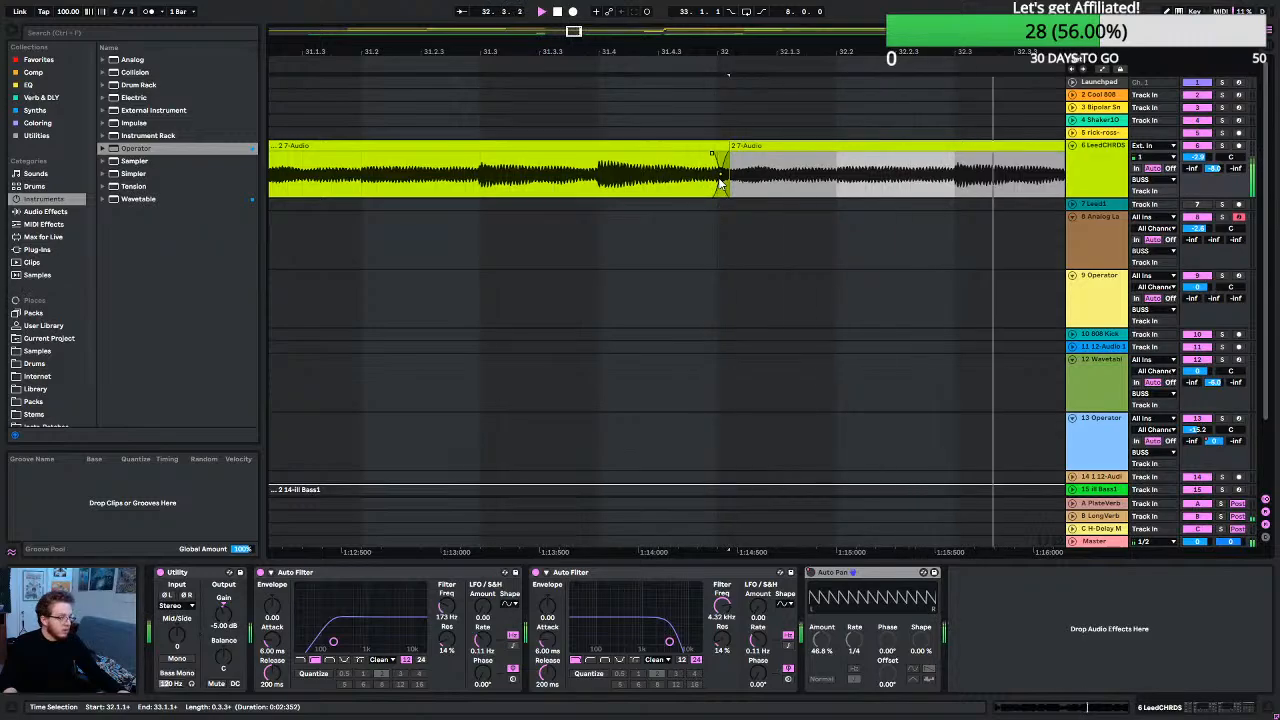
scroll(720, 183, "down", 10)
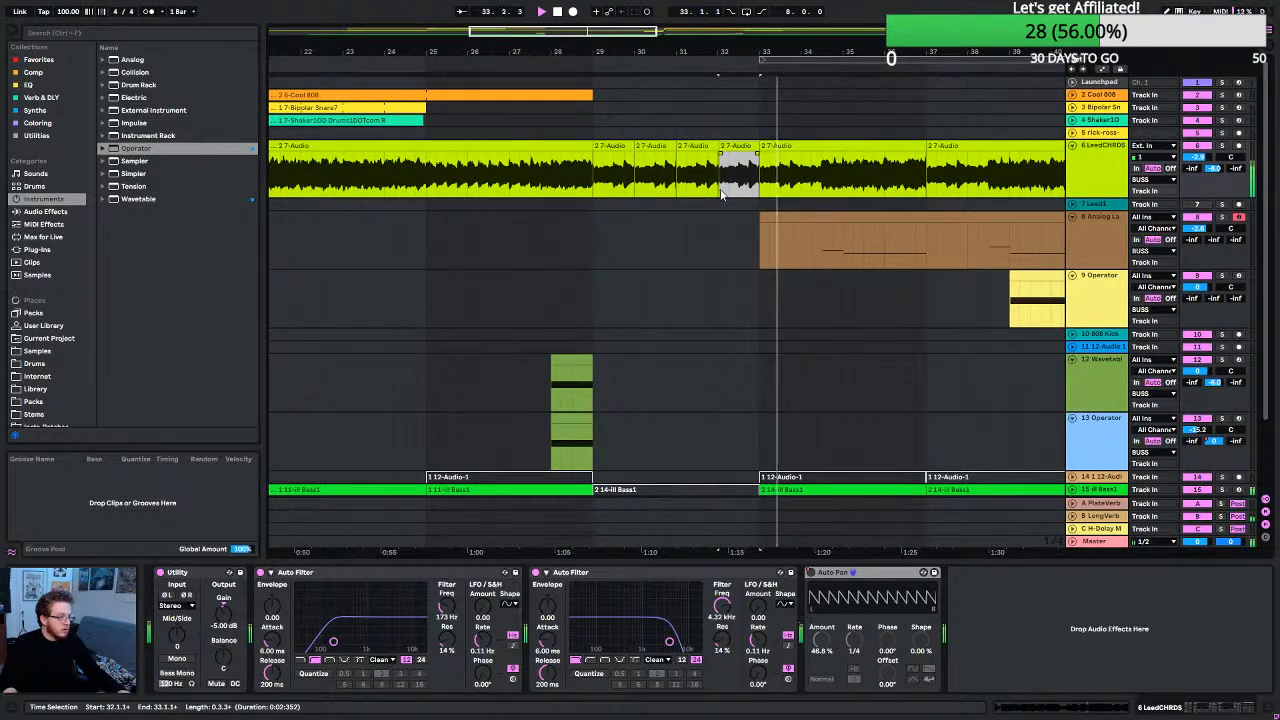
scroll(719, 200, "up", 10)
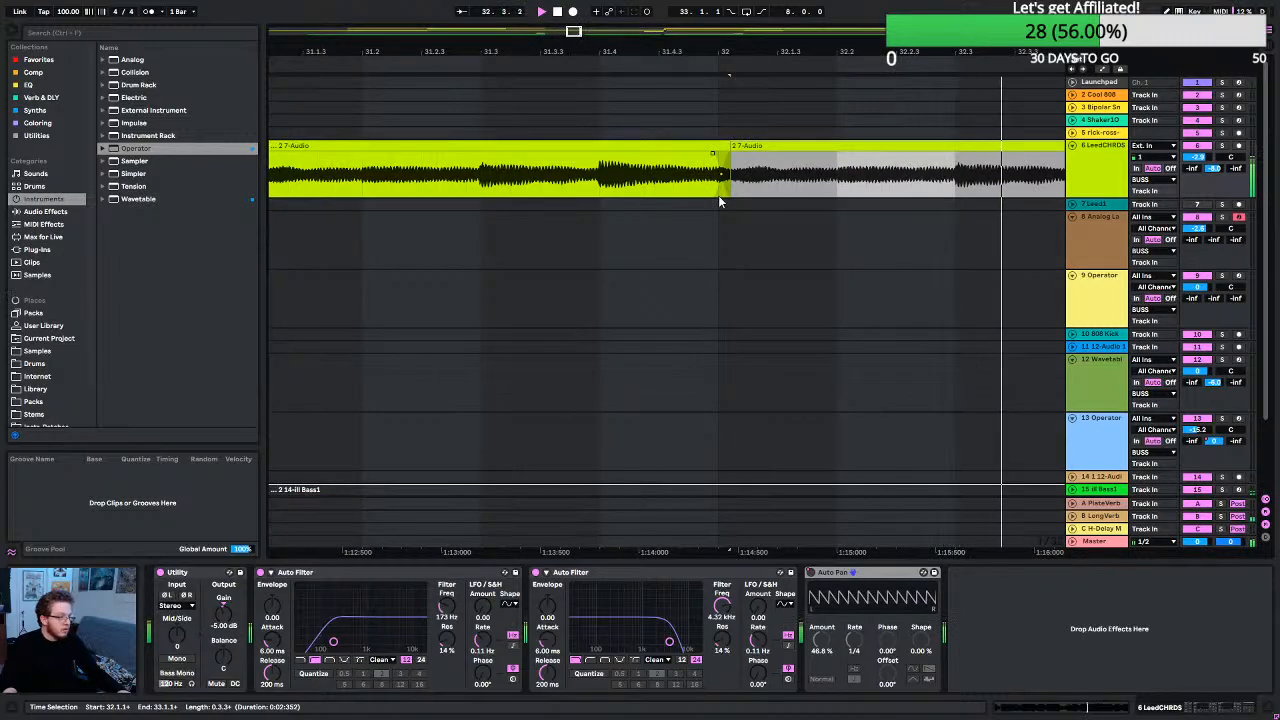
scroll(718, 196, "down", 4)
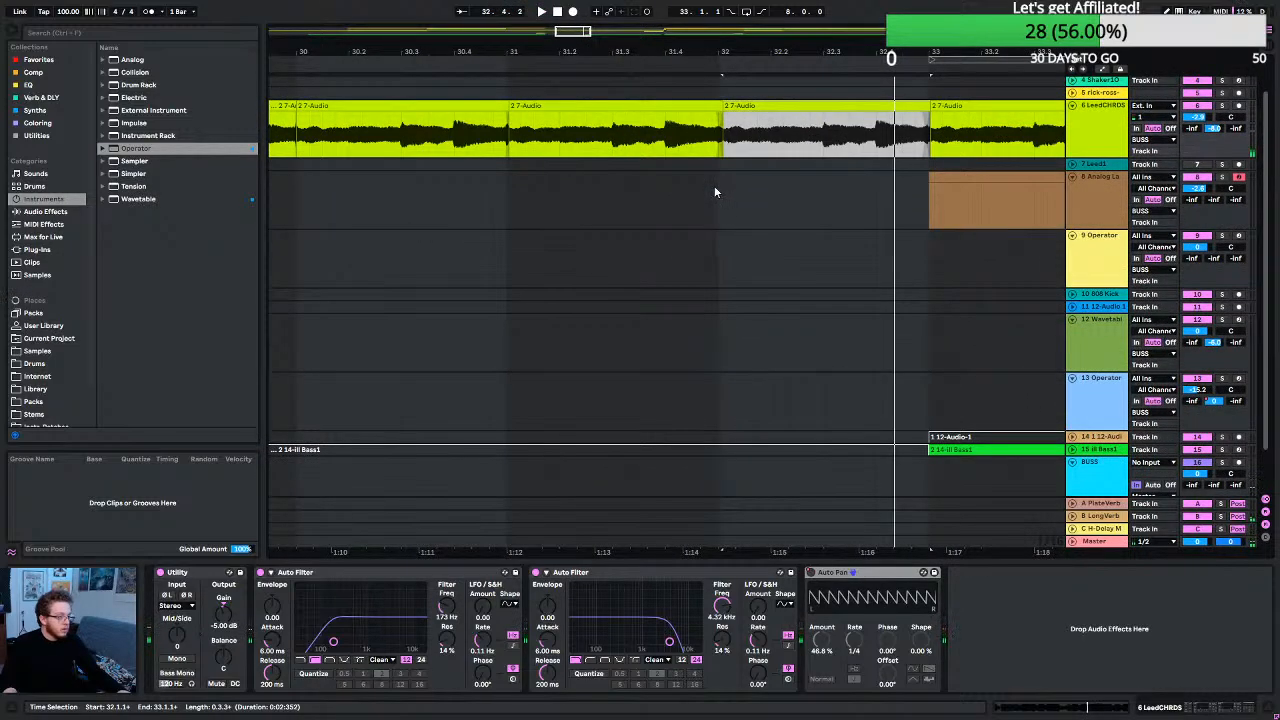
left_click(509, 192)
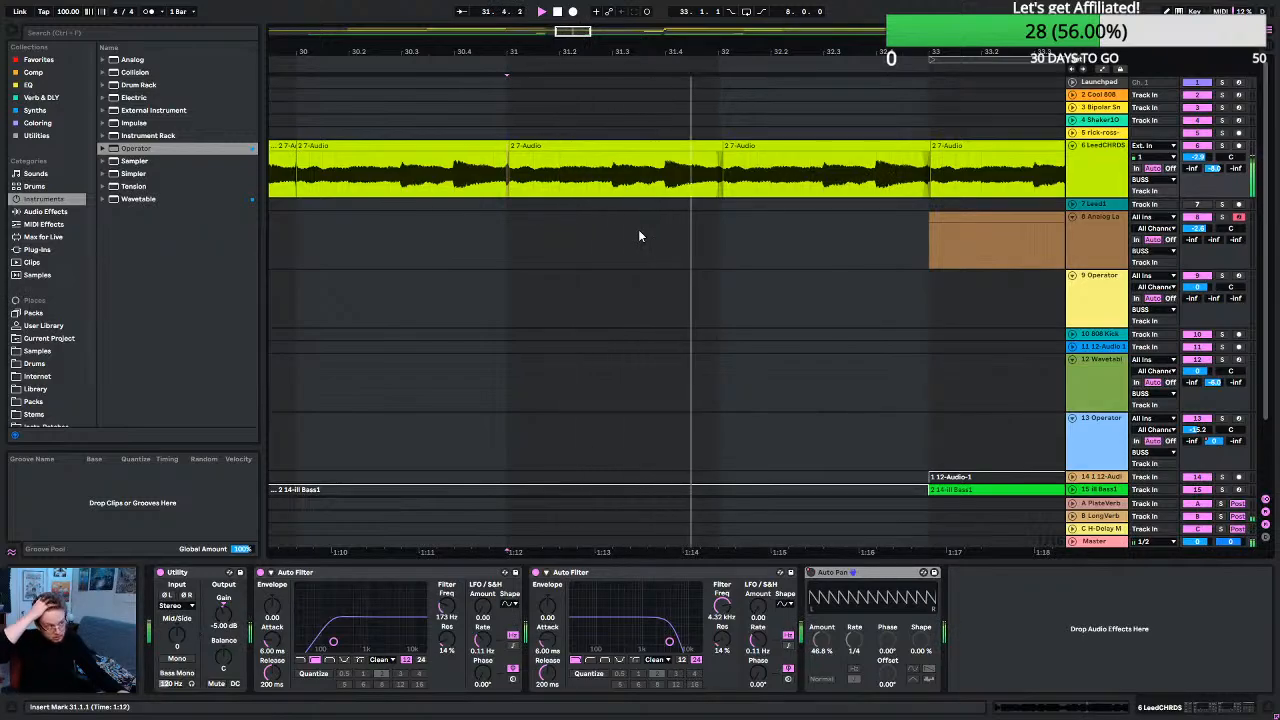
Copy the two LeedCHRDS clips spanning bars 31 to 33 onto bars 29 to 31 and play from bar 28.
scroll(675, 203, "down", 3, "ctrl")
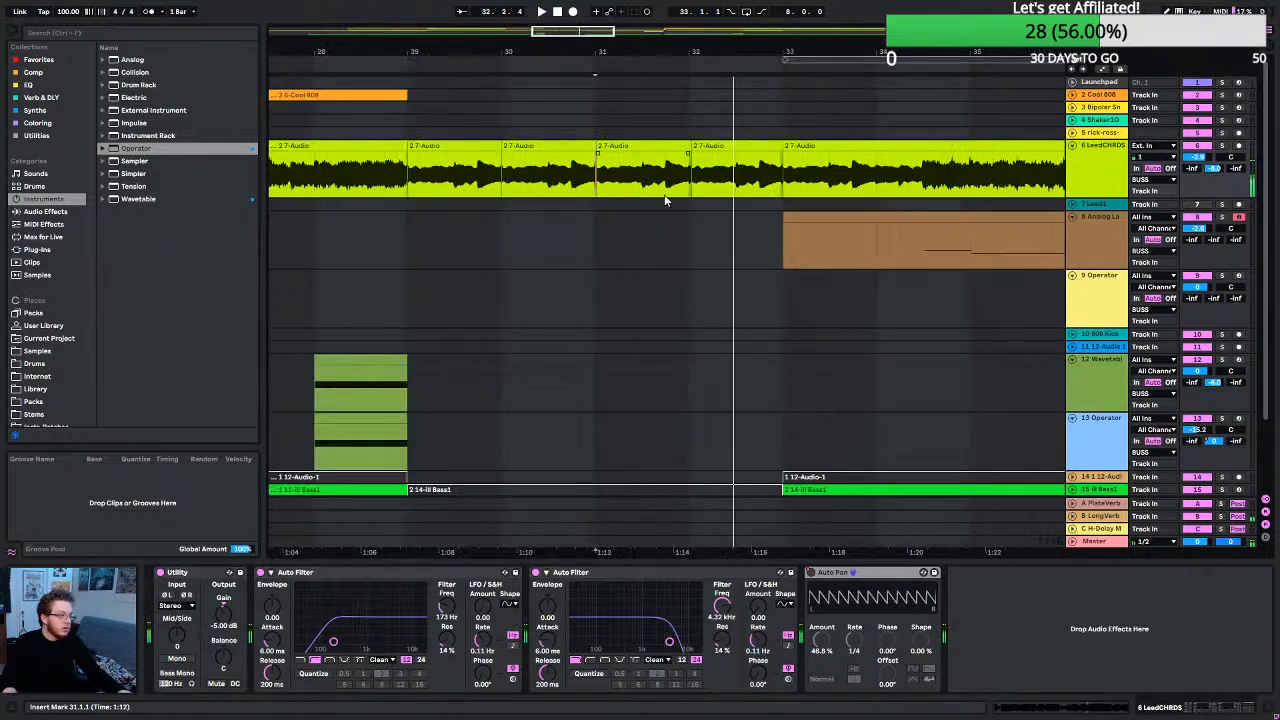
left_click(730, 146)
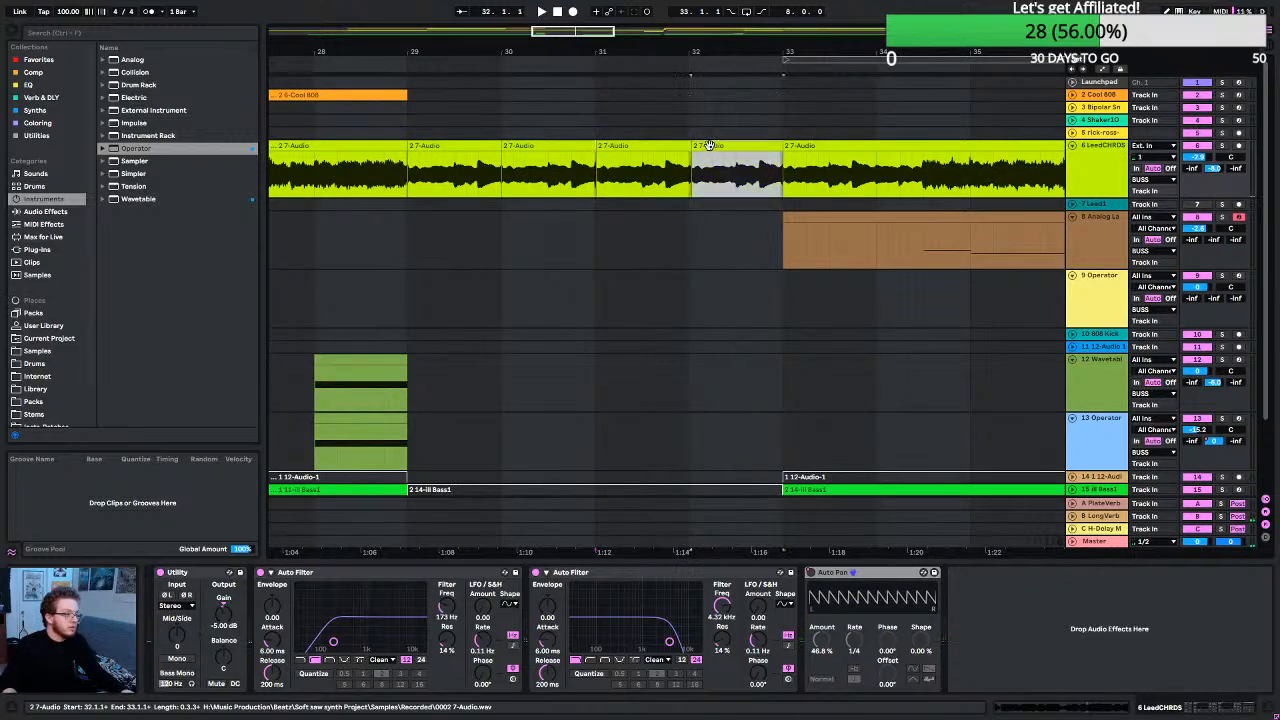
left_click(652, 147, "shift")
left_click_drag(651, 147, 460, 166, "ctrl")
left_click(322, 232)
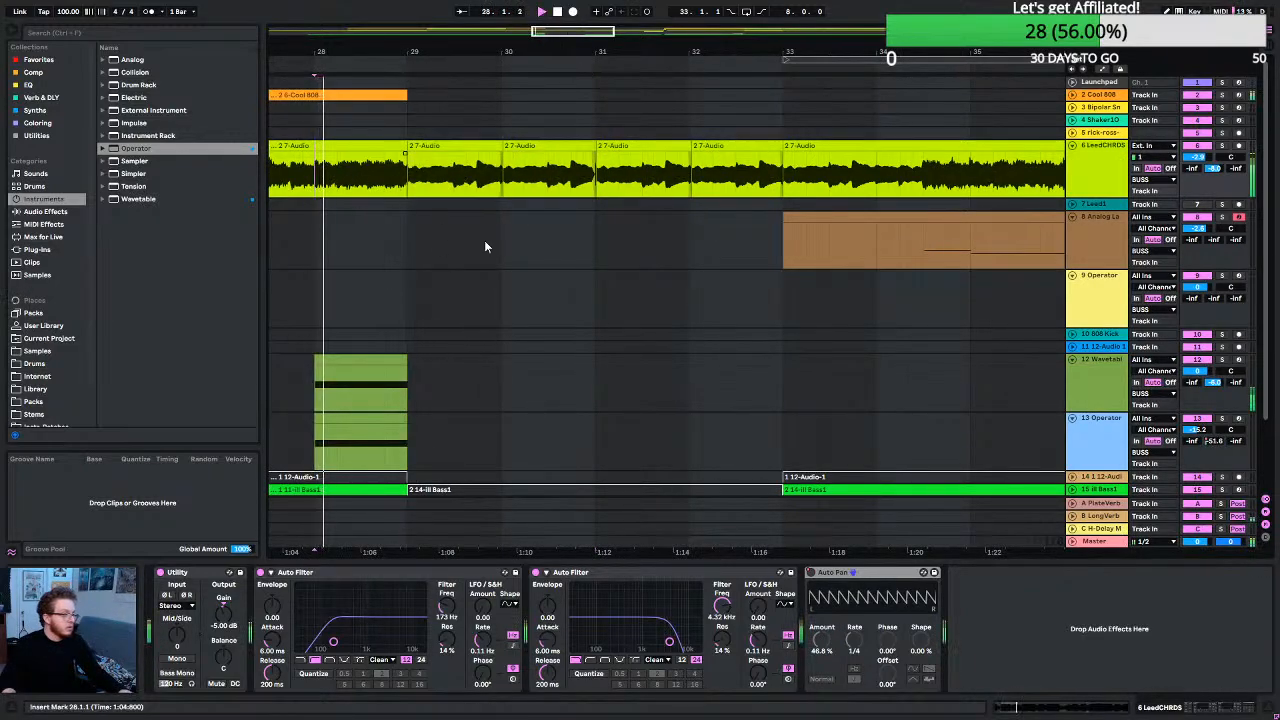
key("space")
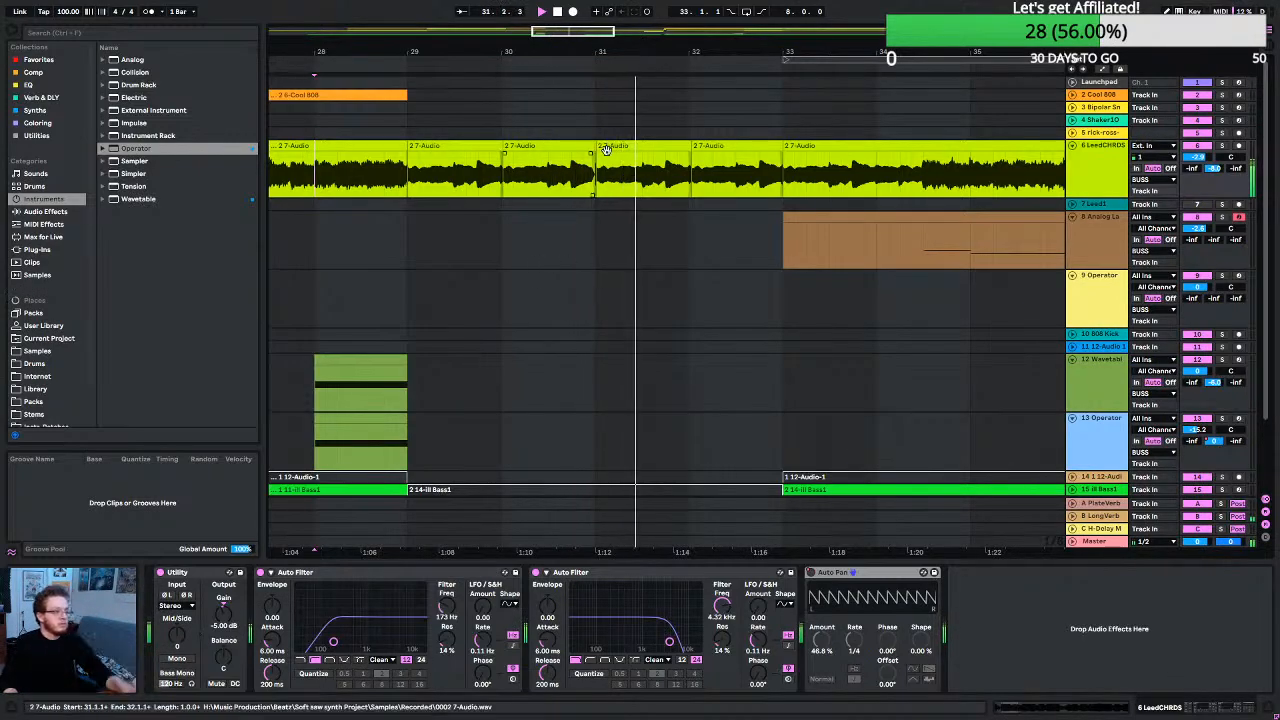
Close the gap between the LeedCHRDS clips at bar 31 with a short crossfade and play from just before bar 30.
scroll(600, 180, "up", 5)
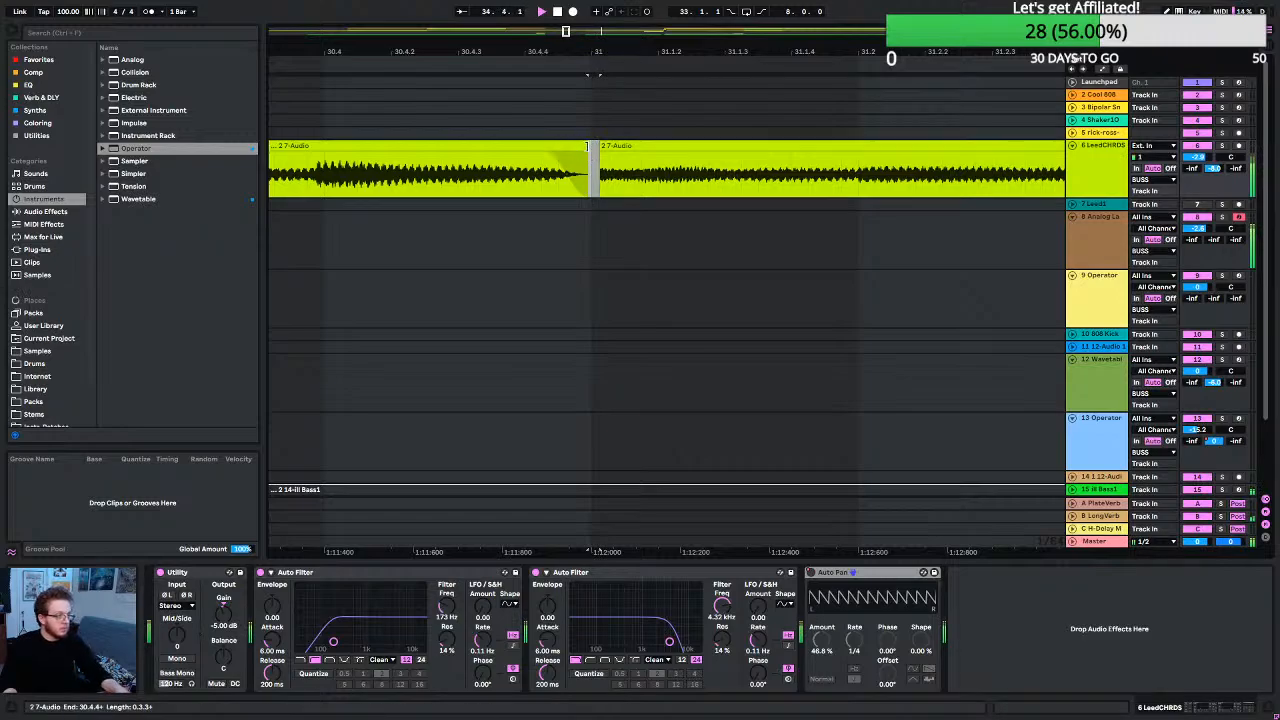
left_click(592, 147)
left_click(588, 158)
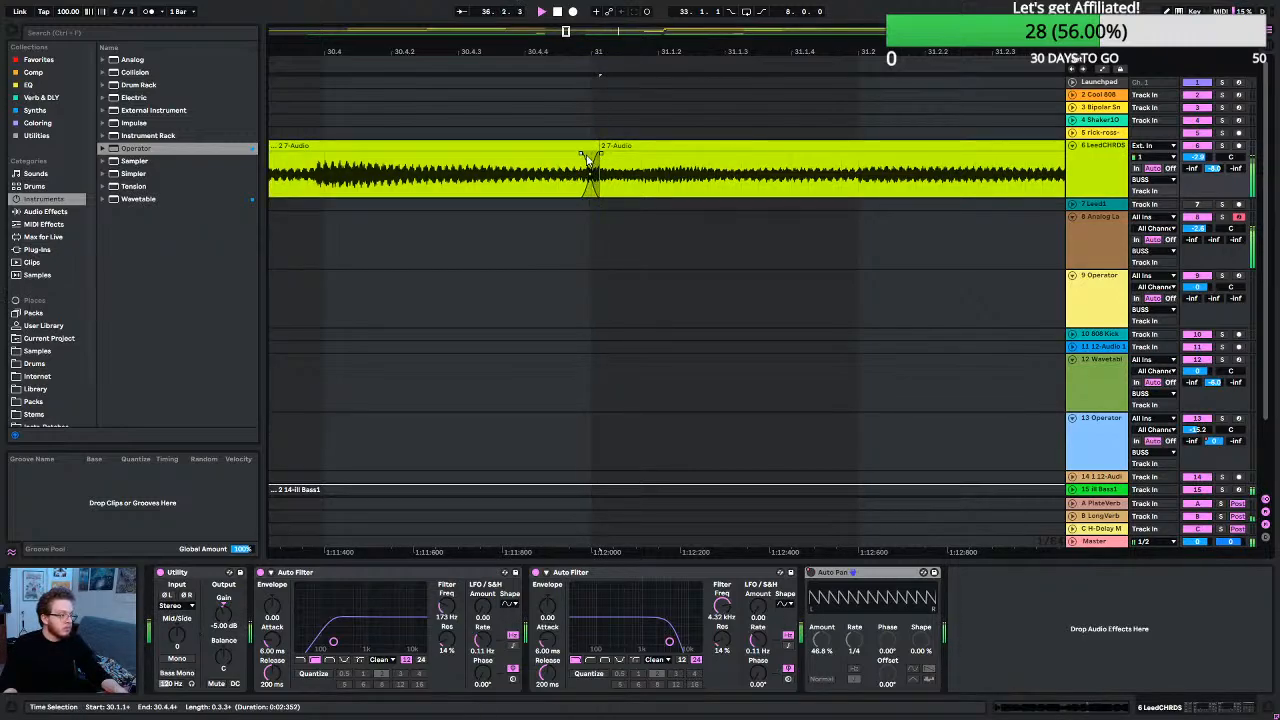
scroll(551, 184, "down", 5)
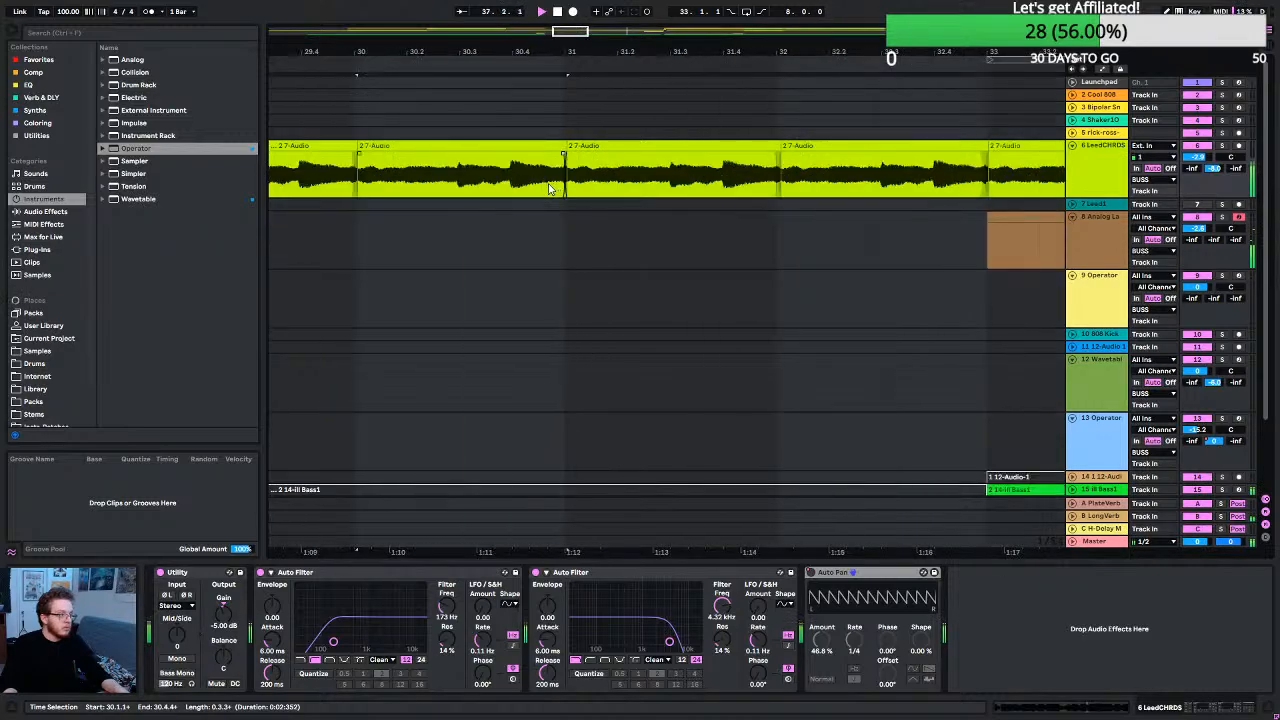
left_click(330, 195)
key("space")
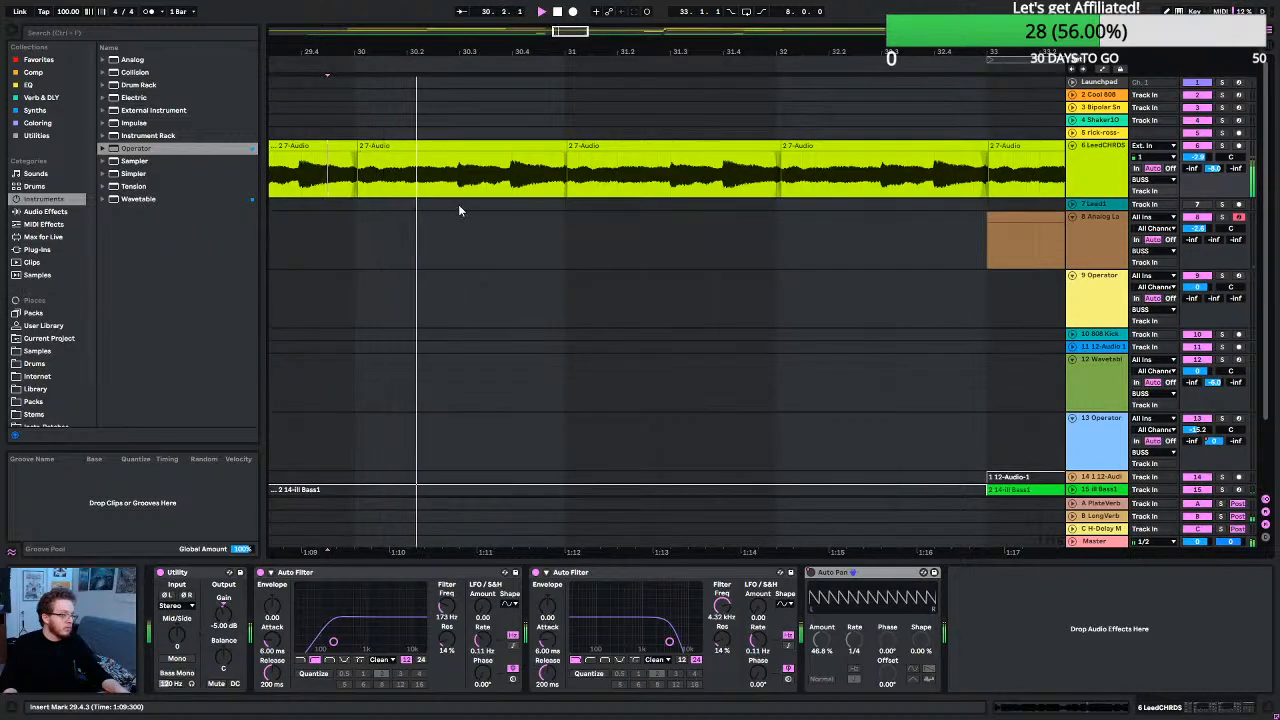
Inspect the LeedCHRDS crossfade at bar 31 and replay the section from just before bar 29.
scroll(504, 224, "down", 3)
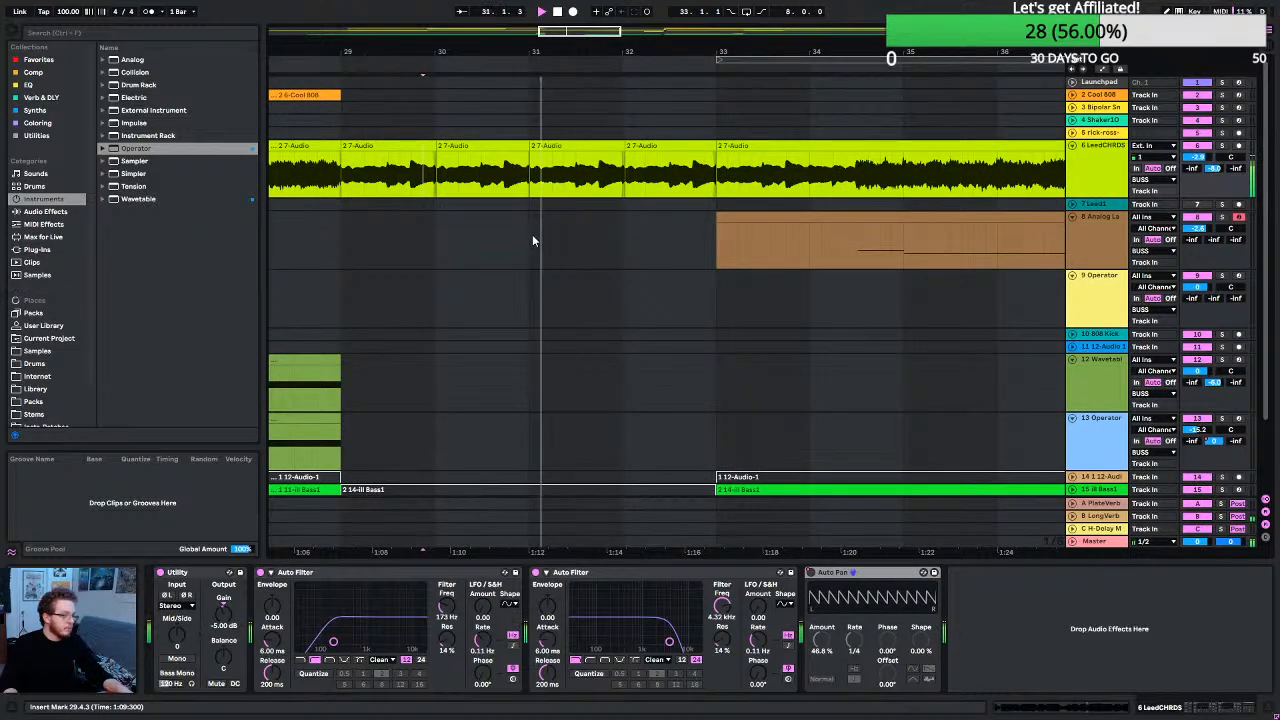
scroll(520, 195, "up", 3)
scroll(520, 201, "up", 3)
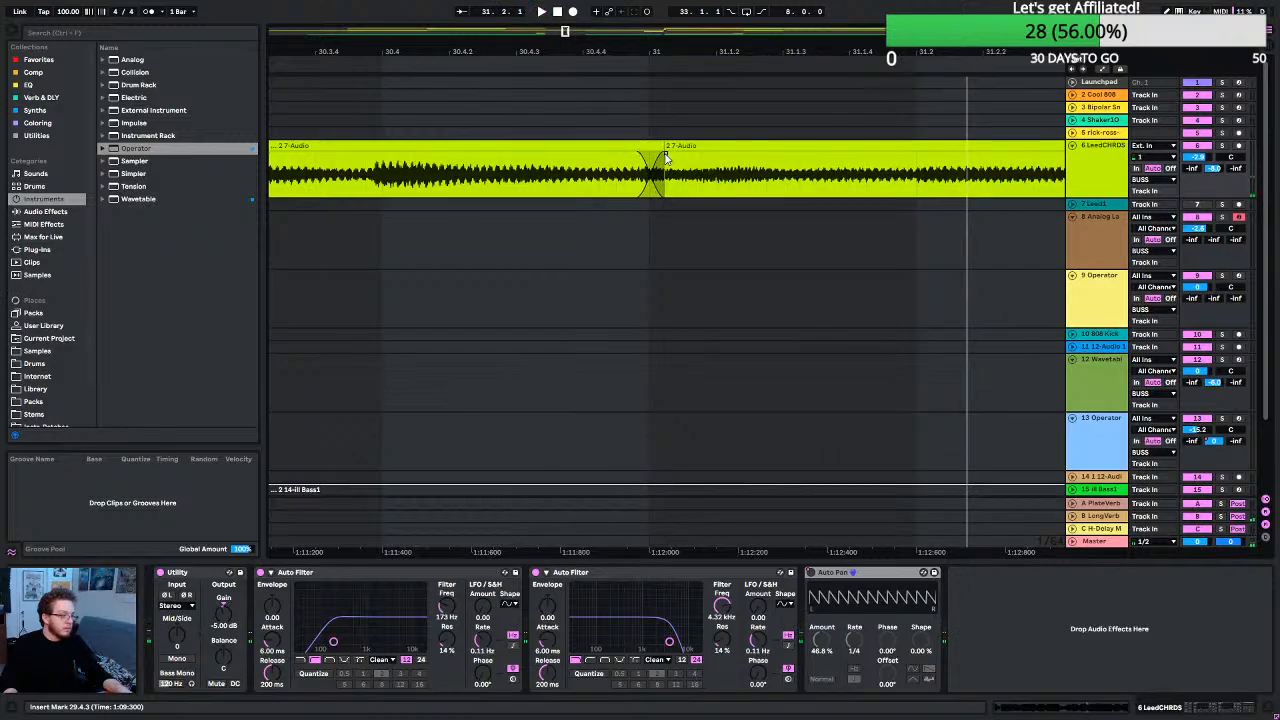
scroll(664, 175, "down", 5)
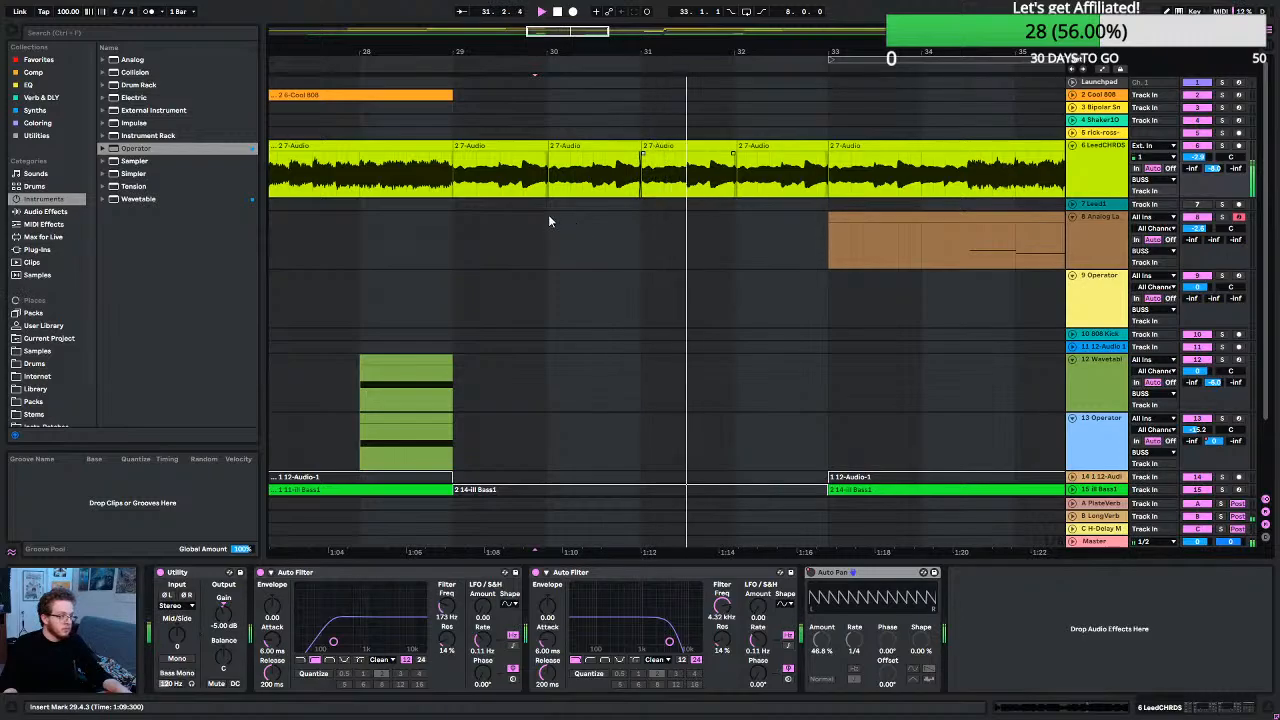
left_click(448, 212)
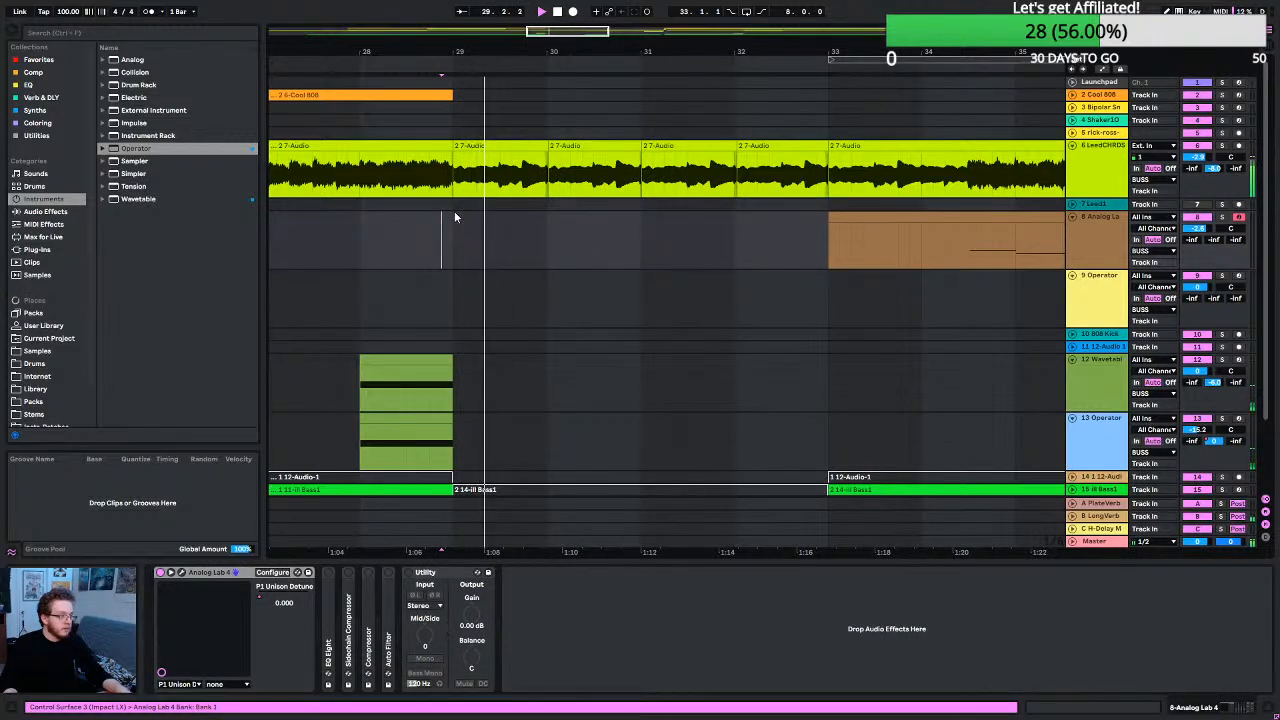
Fine-tune the start of the short LeedCHRDS crossfade at bar 29 and play the arrangement from bar 17.
scroll(451, 214, "up", 8)
left_click(418, 158)
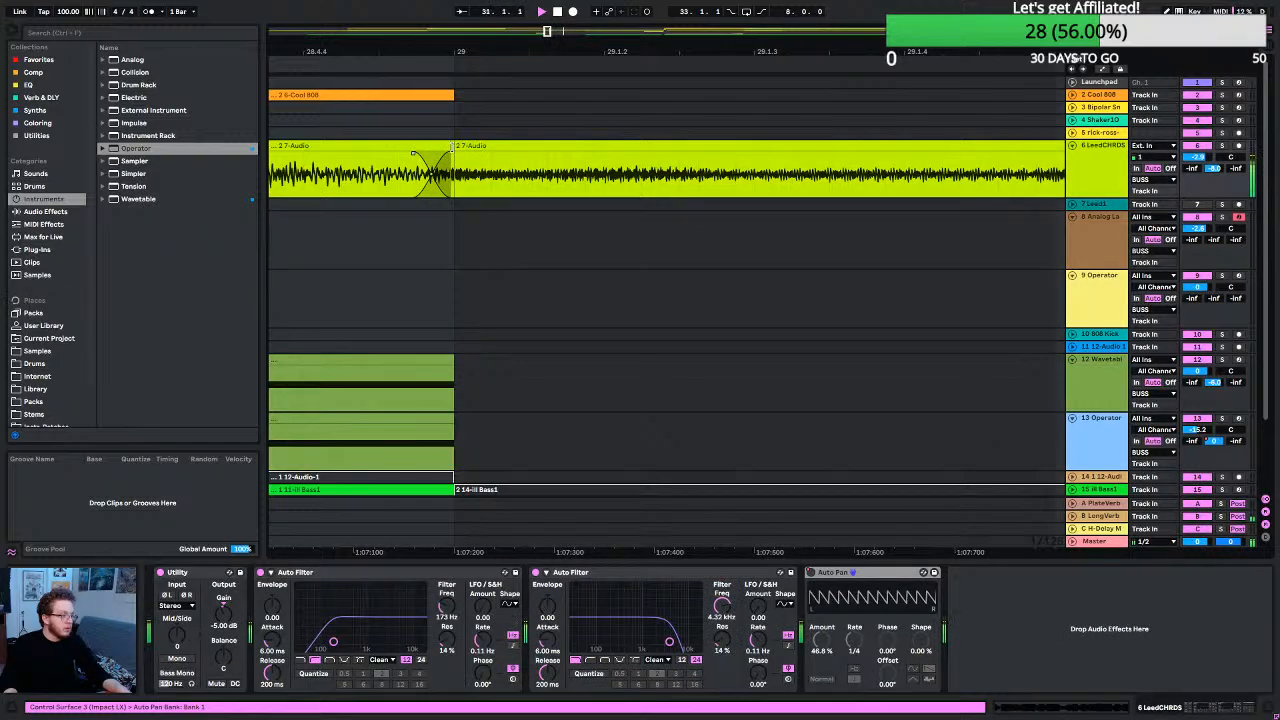
left_click(413, 155)
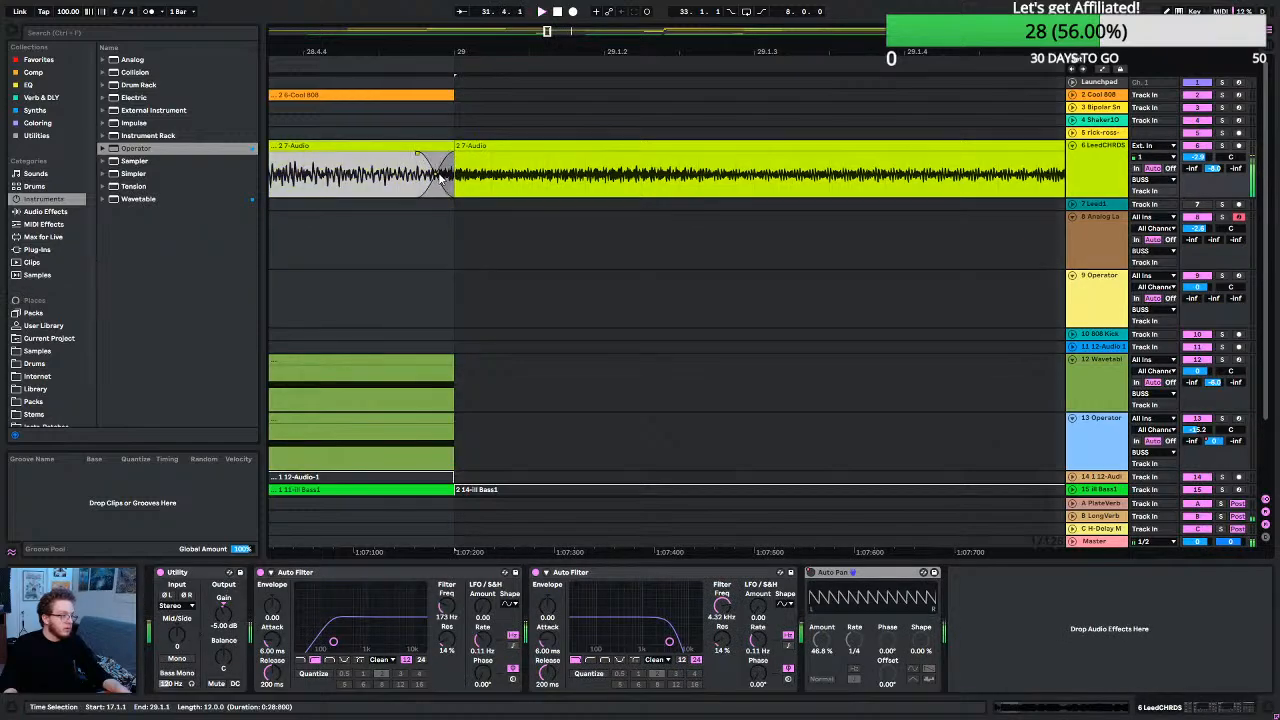
scroll(395, 178, "down", 10)
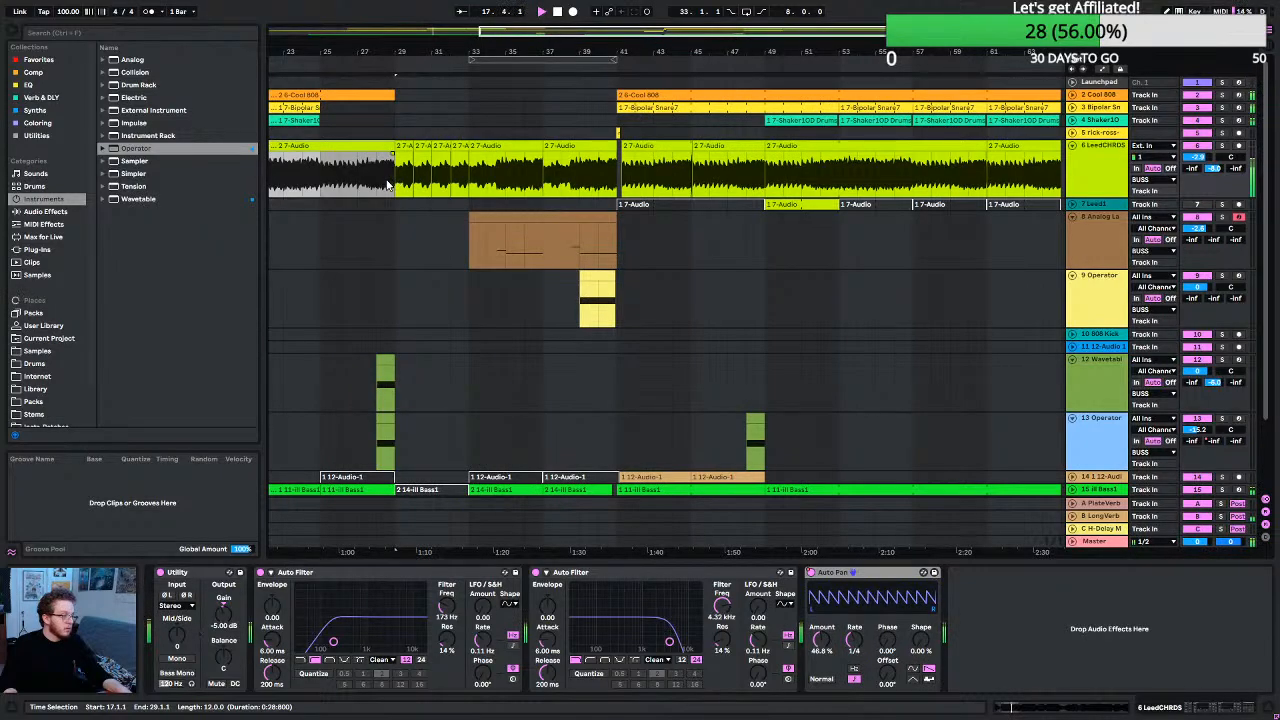
scroll(388, 185, "down", 5)
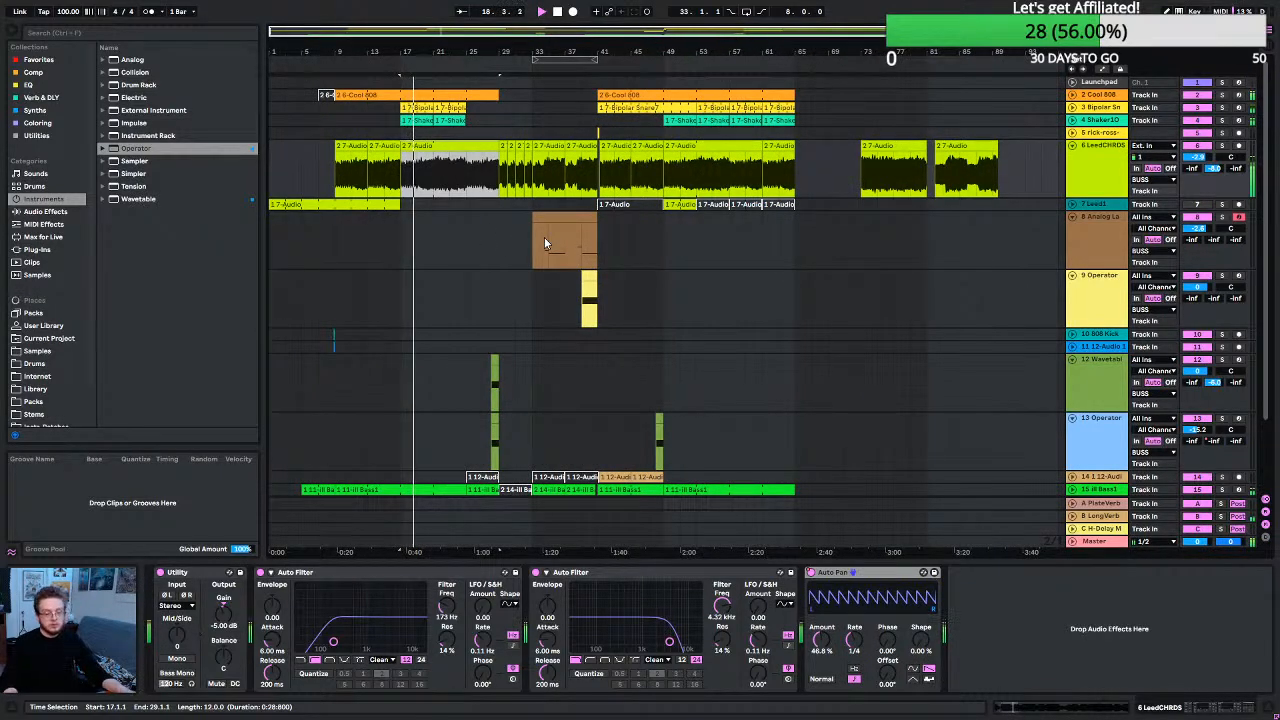
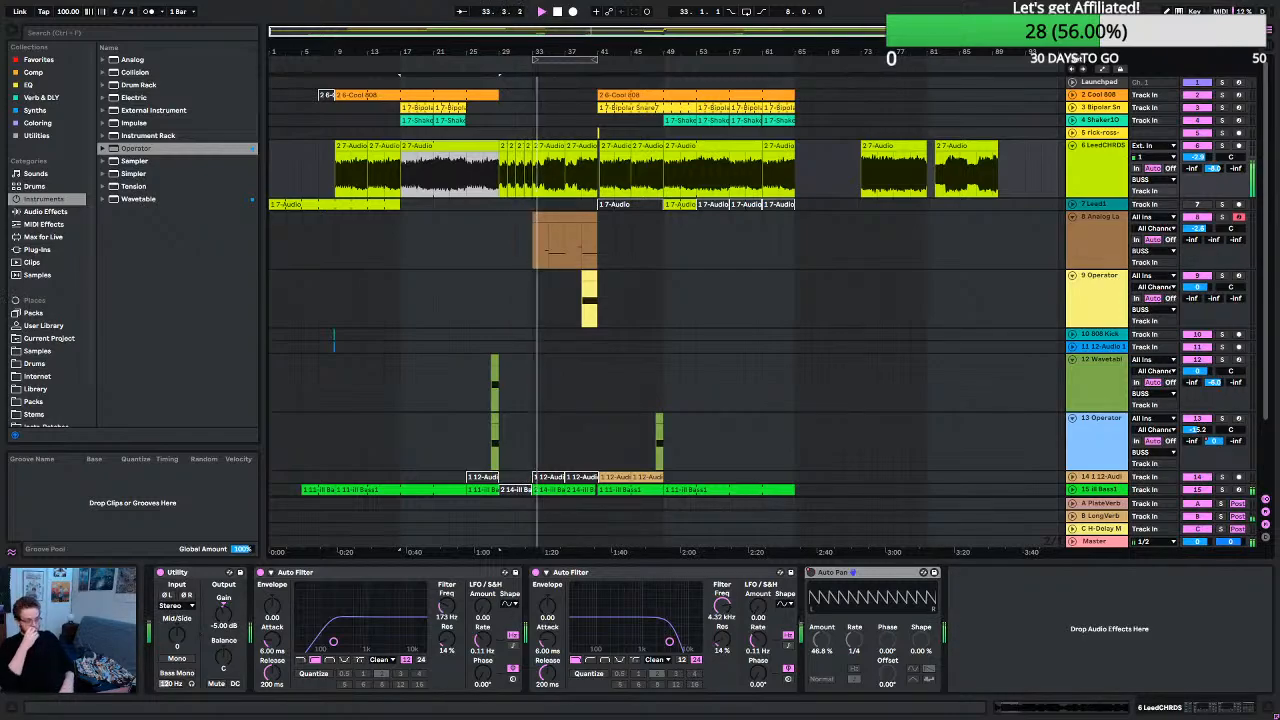
Stop playback and adjust the crossfade between the LeedCHRDS clips at bar 32.
scroll(509, 199, "up", 8)
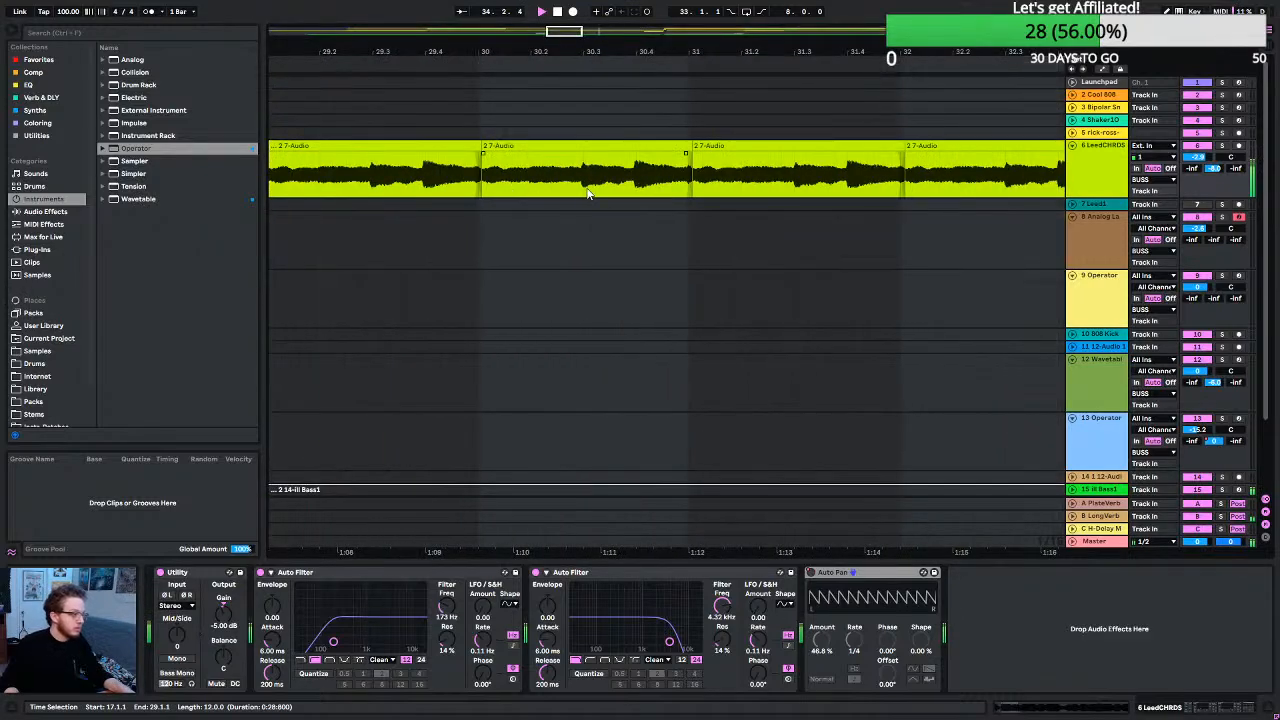
left_click(835, 244)
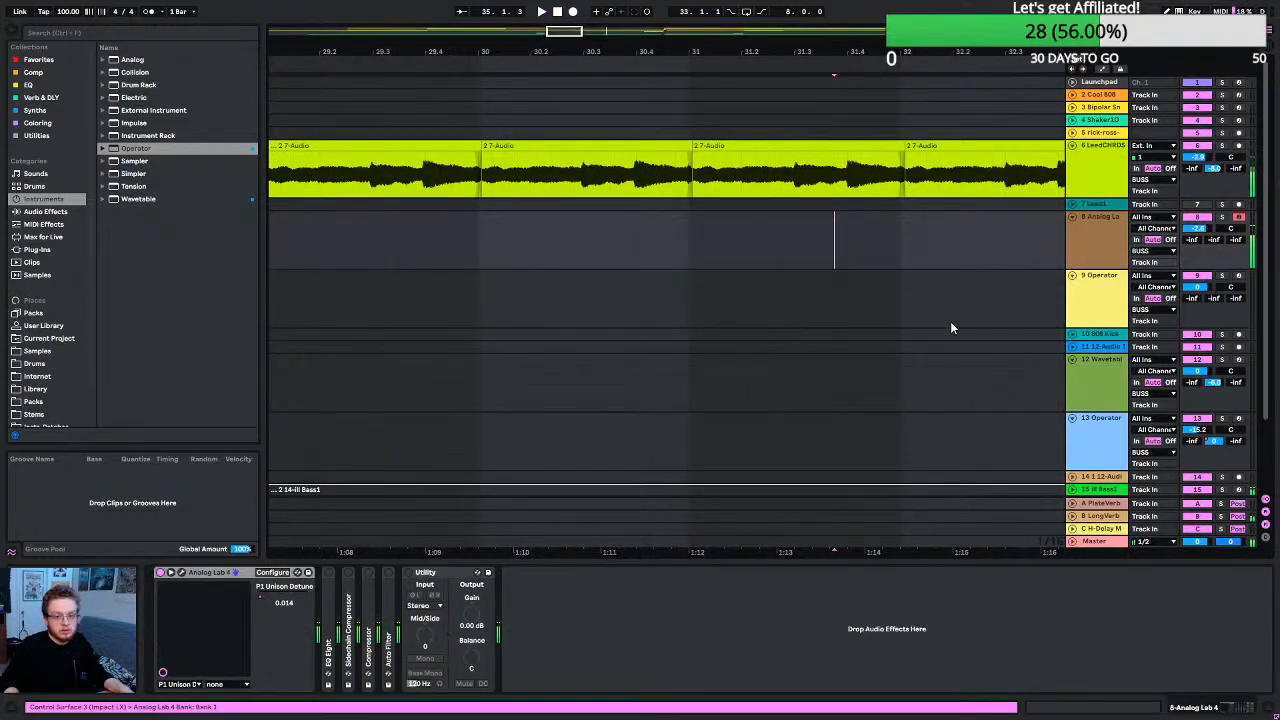
scroll(870, 226, "up", 4)
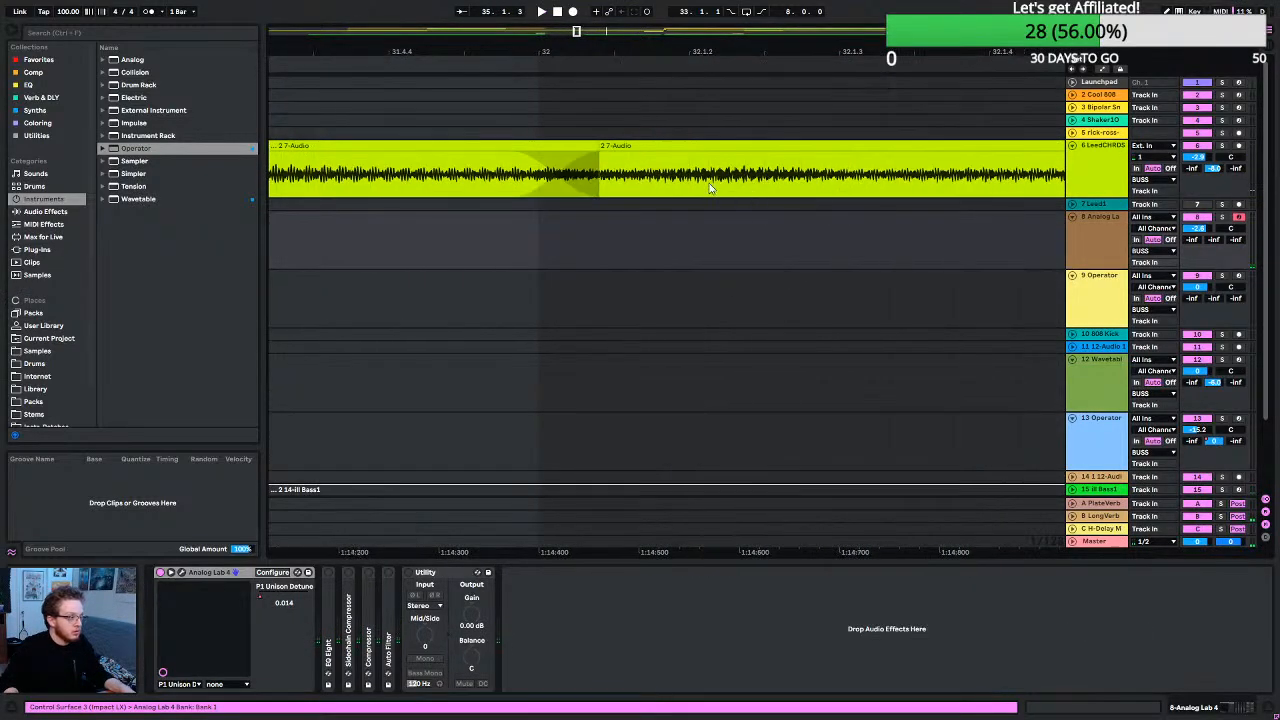
left_click_drag(645, 147, 634, 155)
scroll(592, 214, "down", 8)
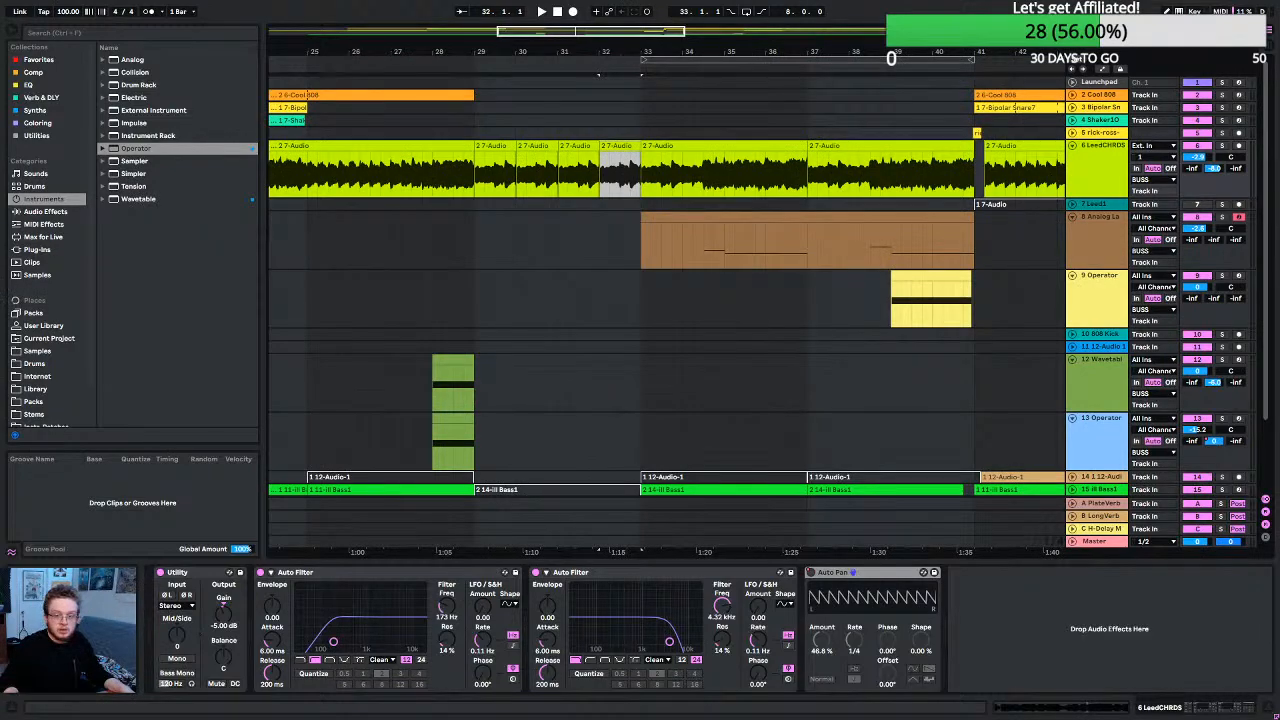
Reactivate the Lead1 track and play the whole arrangement from bar 1.
scroll(816, 355, "down", 6)
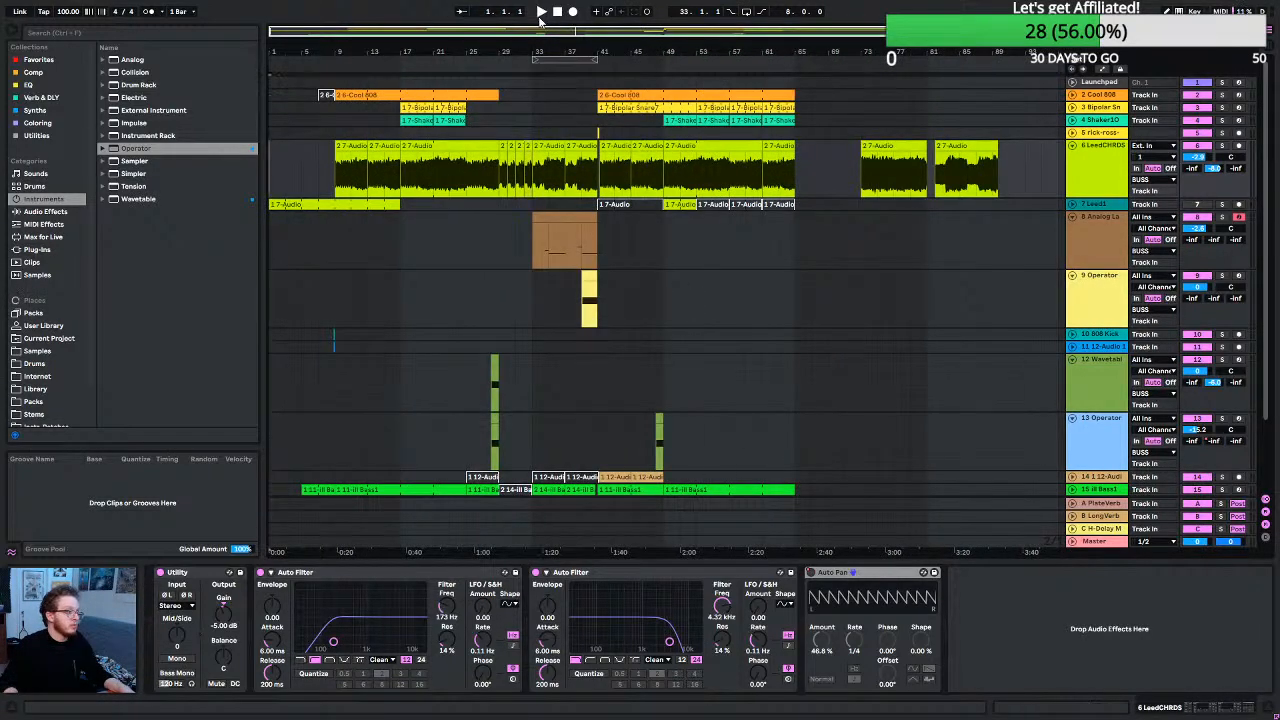
left_click(557, 12)
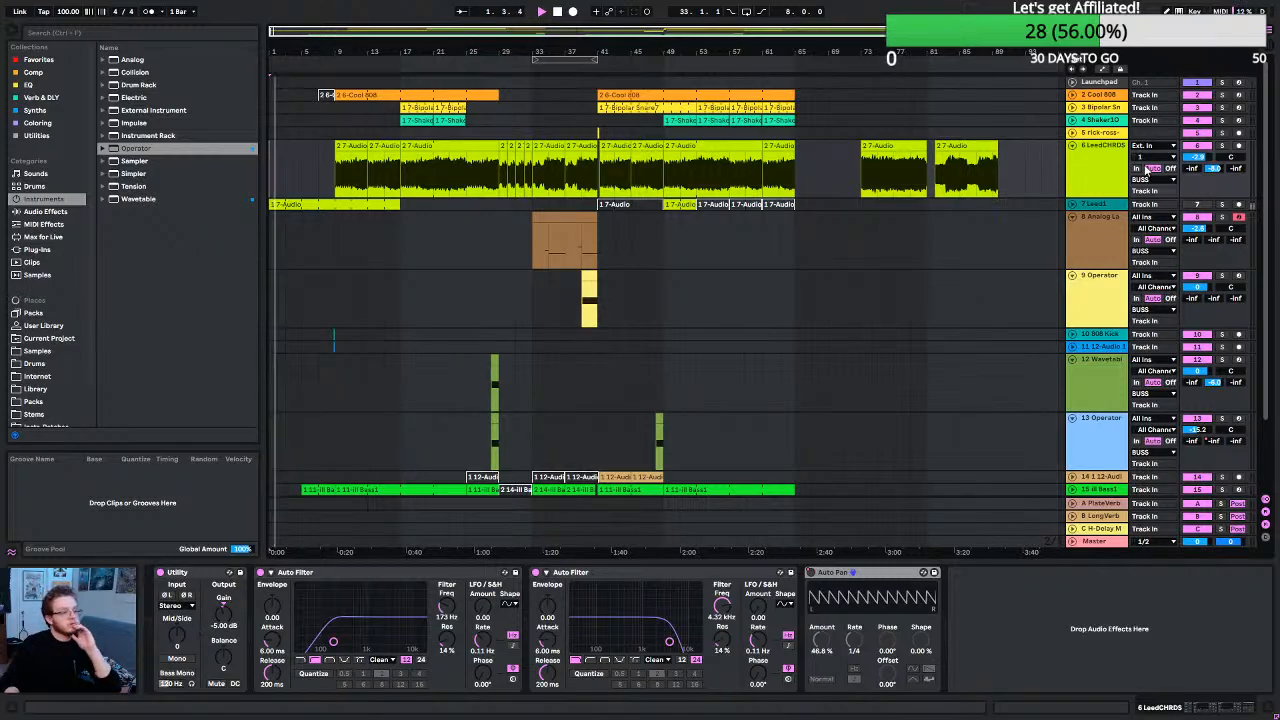
scroll(920, 197, "down", 2)
scroll(920, 197, "down", 2)
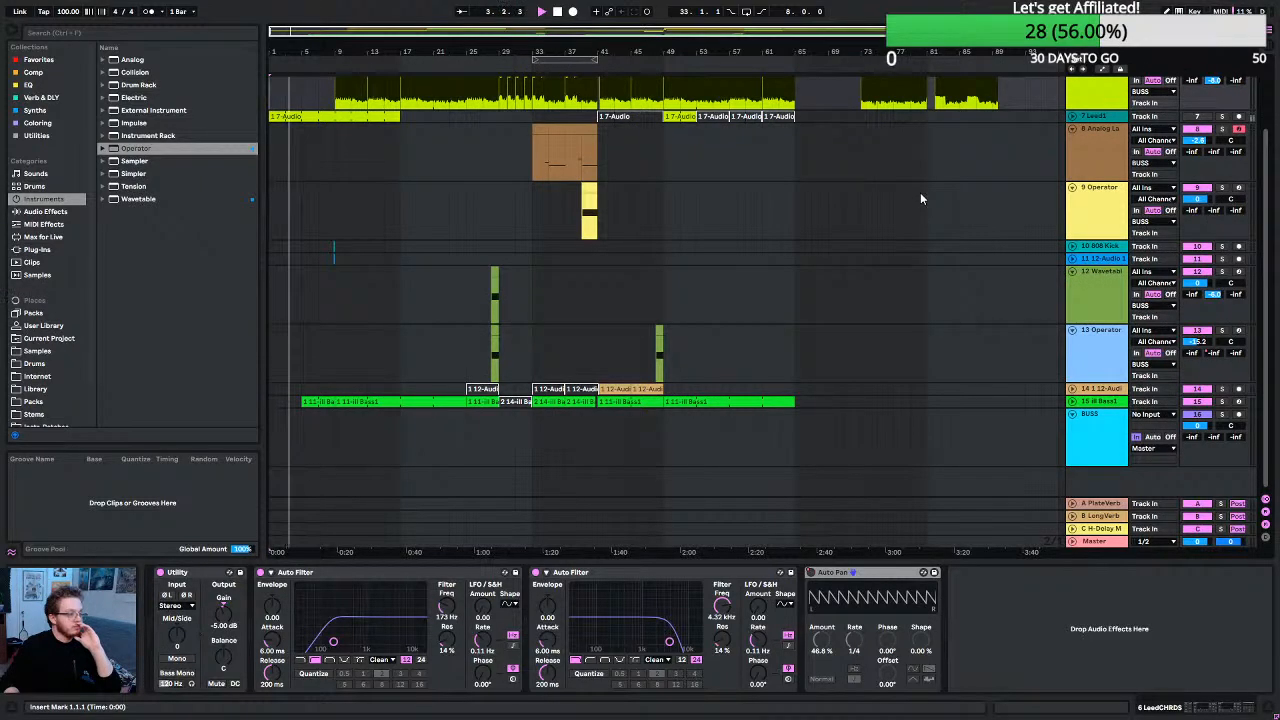
scroll(922, 197, "up", 2)
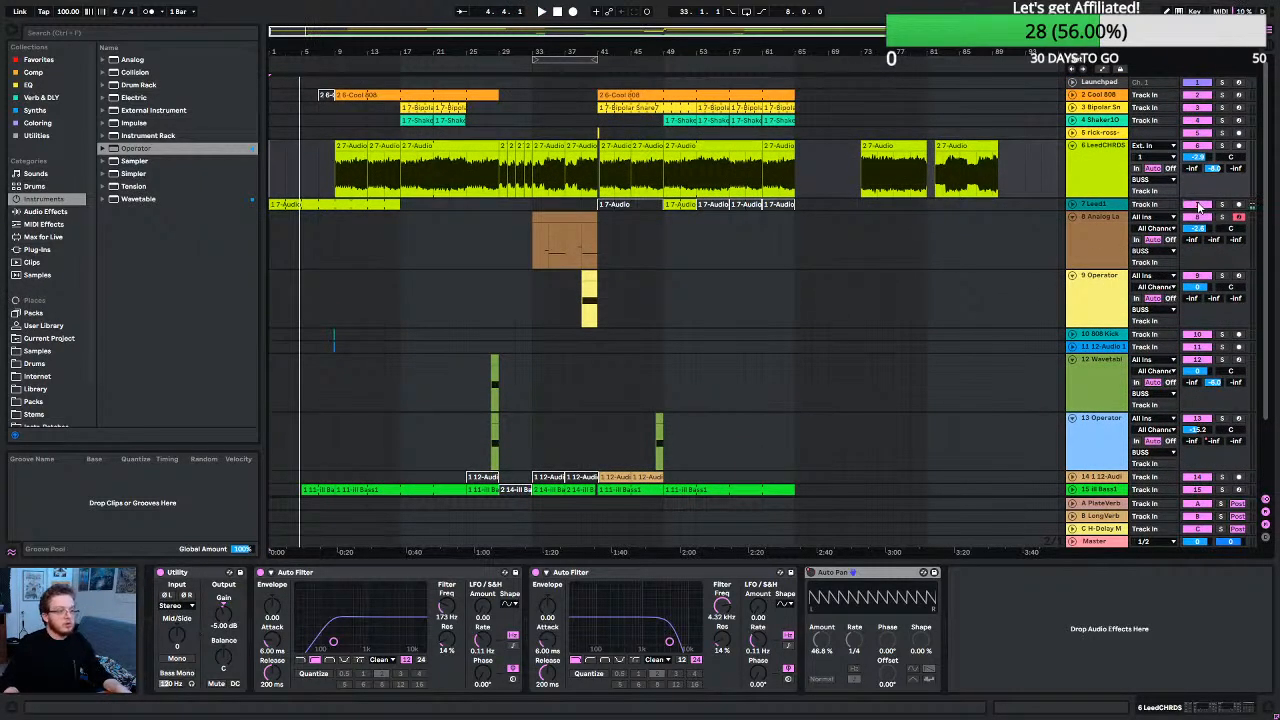
left_click(559, 14)
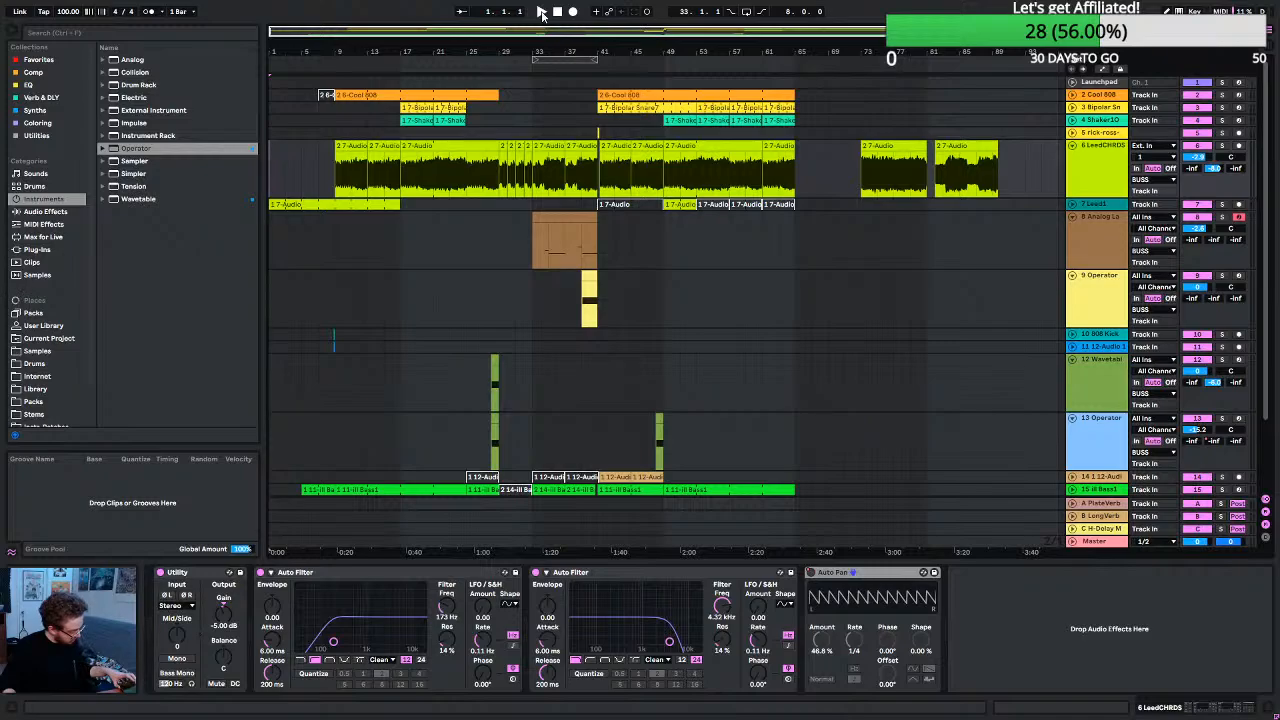
left_click(541, 12)
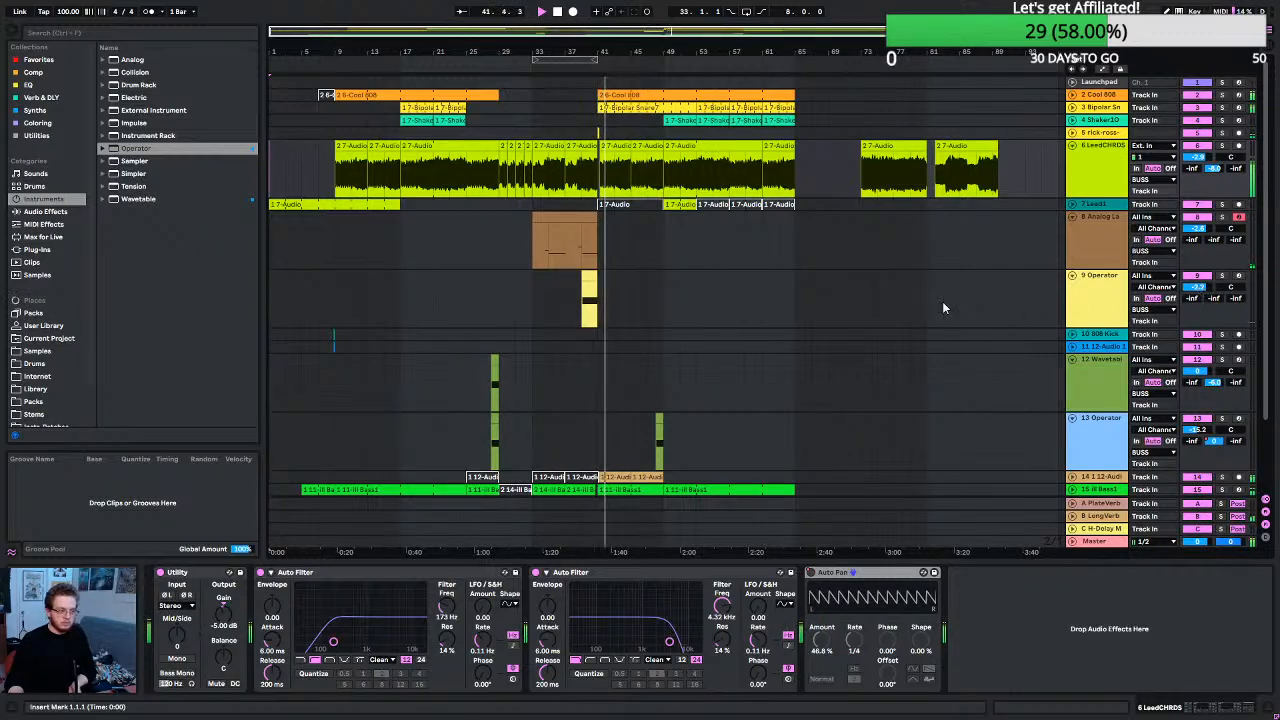
Show the Filter Freq automation of track 9 Operator in its own lane at the clip's end near bar 41.
scroll(592, 335, "up", 10)
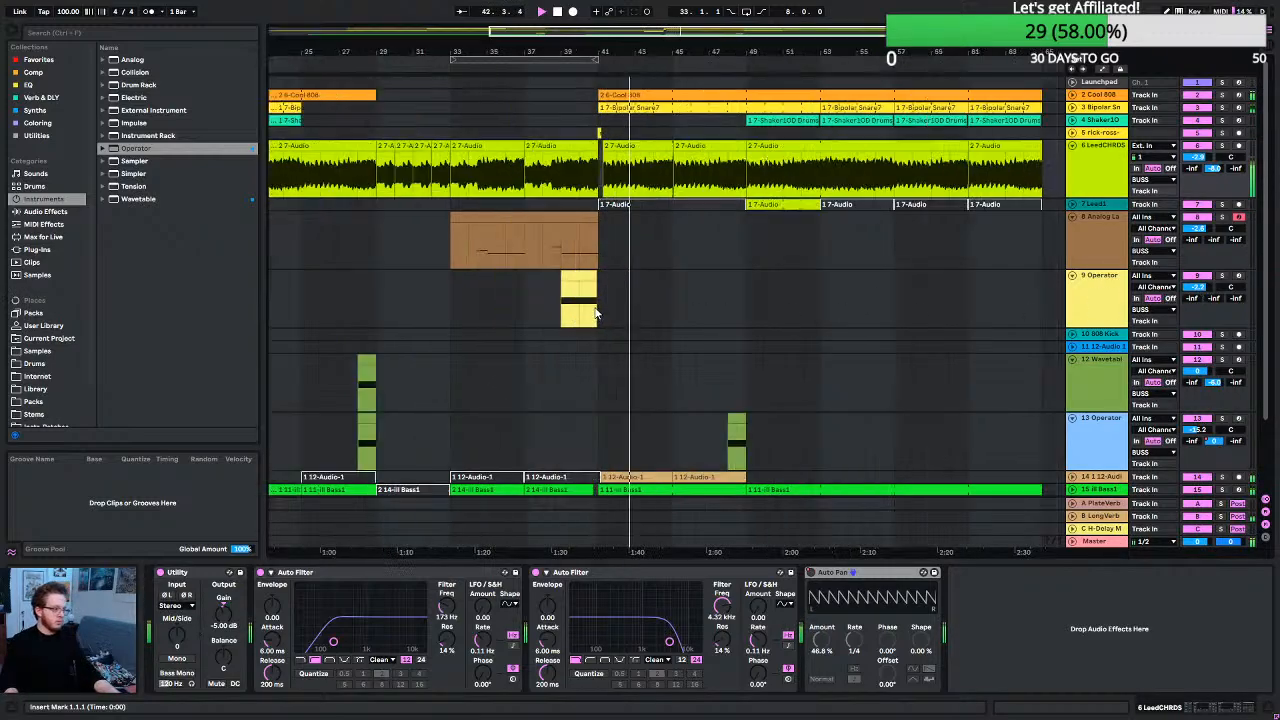
left_click_drag(590, 279, 616, 279)
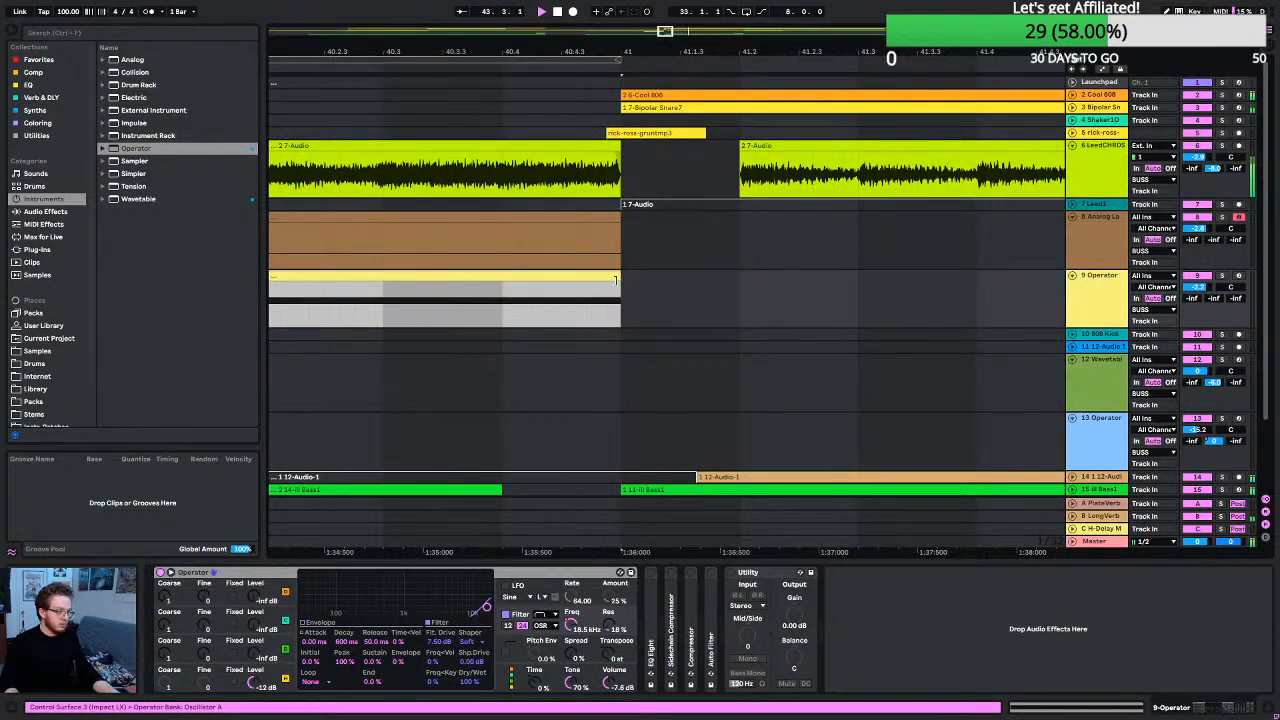
key("a")
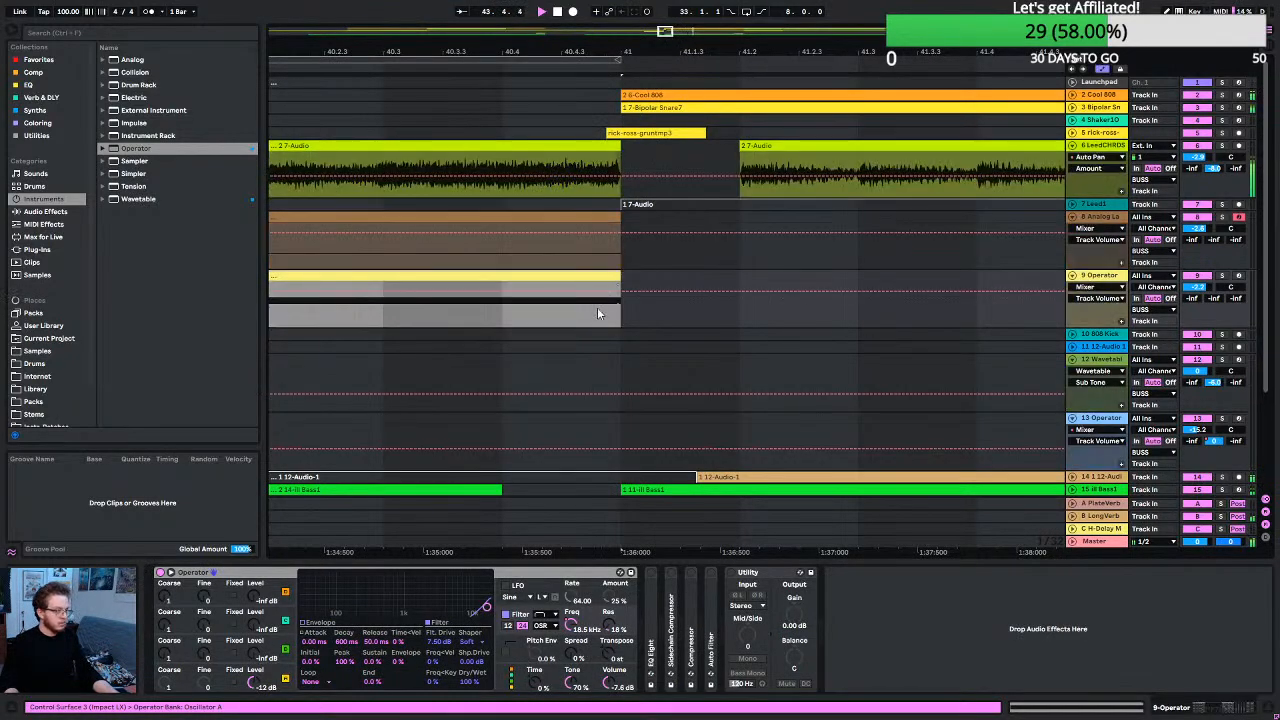
left_click(1084, 288)
left_click(1089, 306)
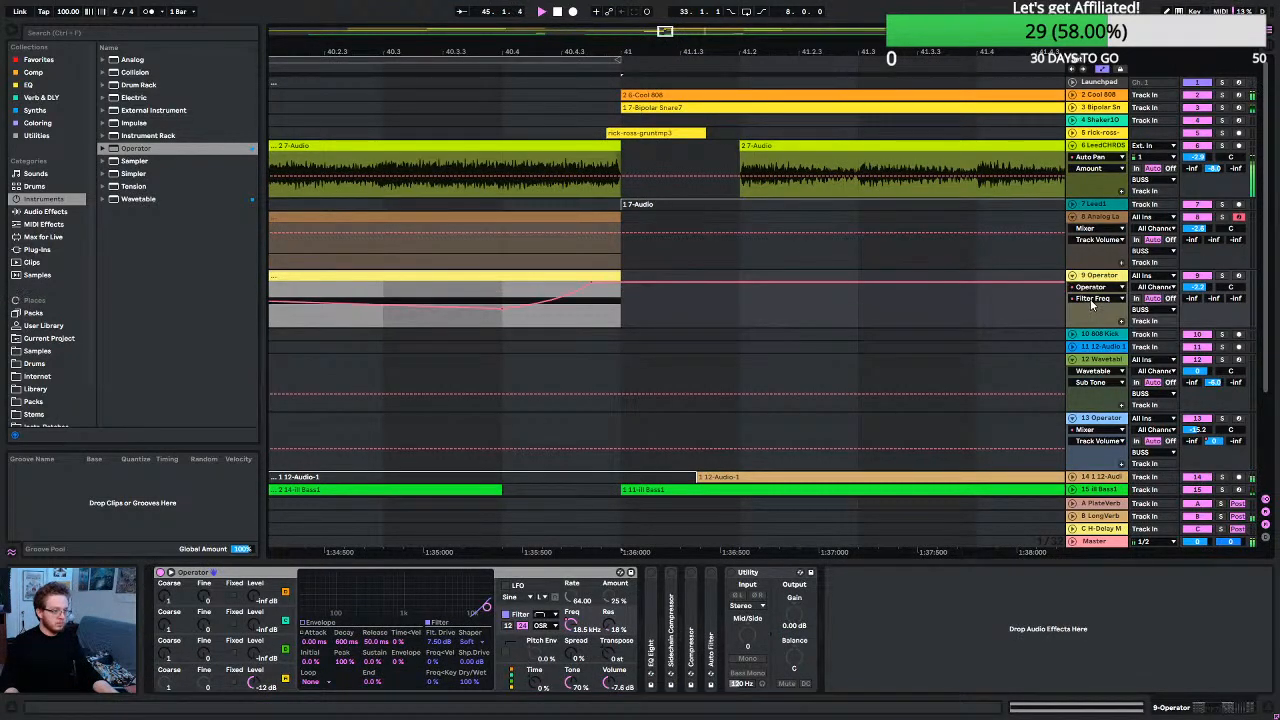
left_click(1122, 321)
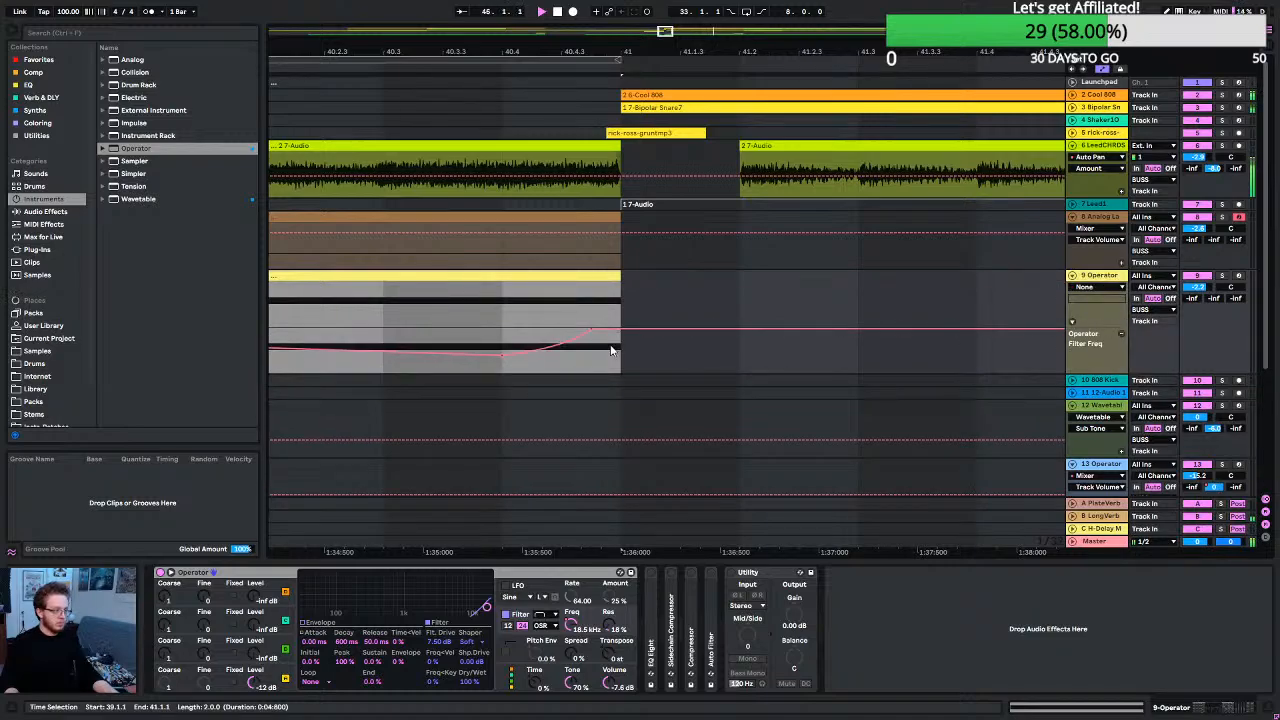
Move the Operator Filter Freq breakpoint at the end of the rise slightly closer to bar 41.
mouse_move(591, 333)
left_mouse_down()
mouse_move(621, 333)
mouse_move(606, 333)
left_mouse_up()
scroll(679, 322, "down", 10)
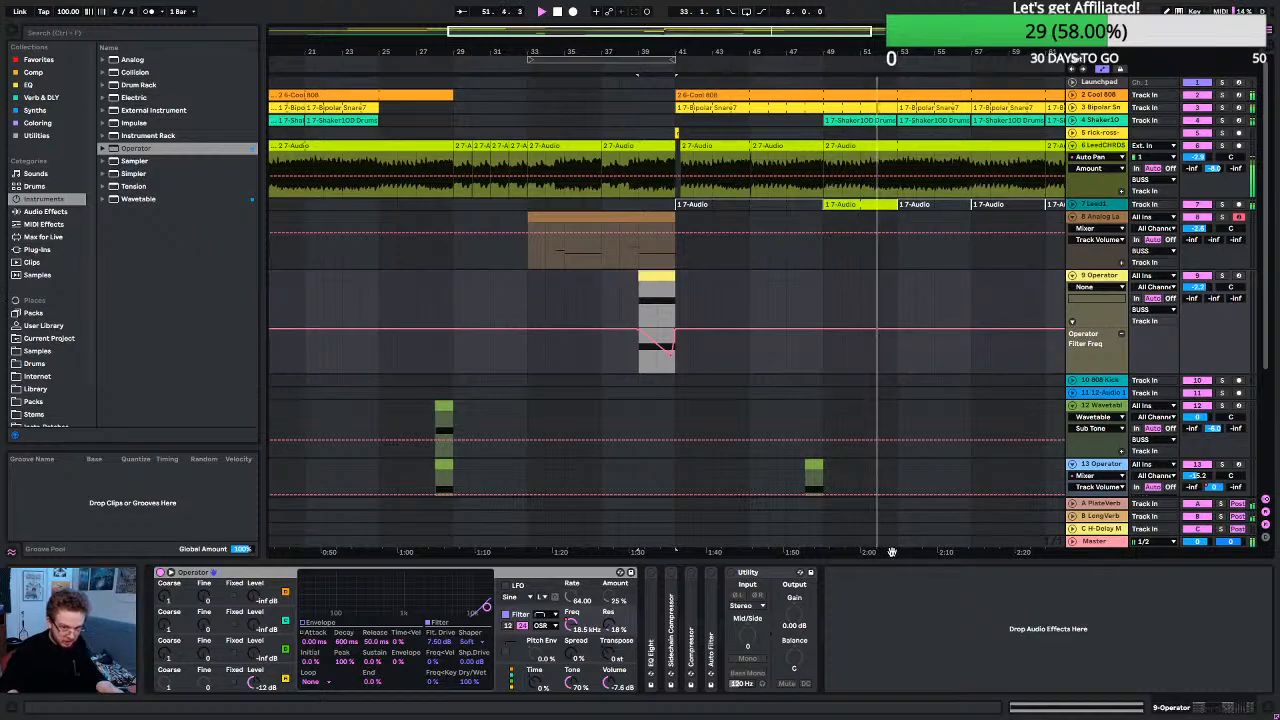
left_click_drag(892, 551, 684, 288)
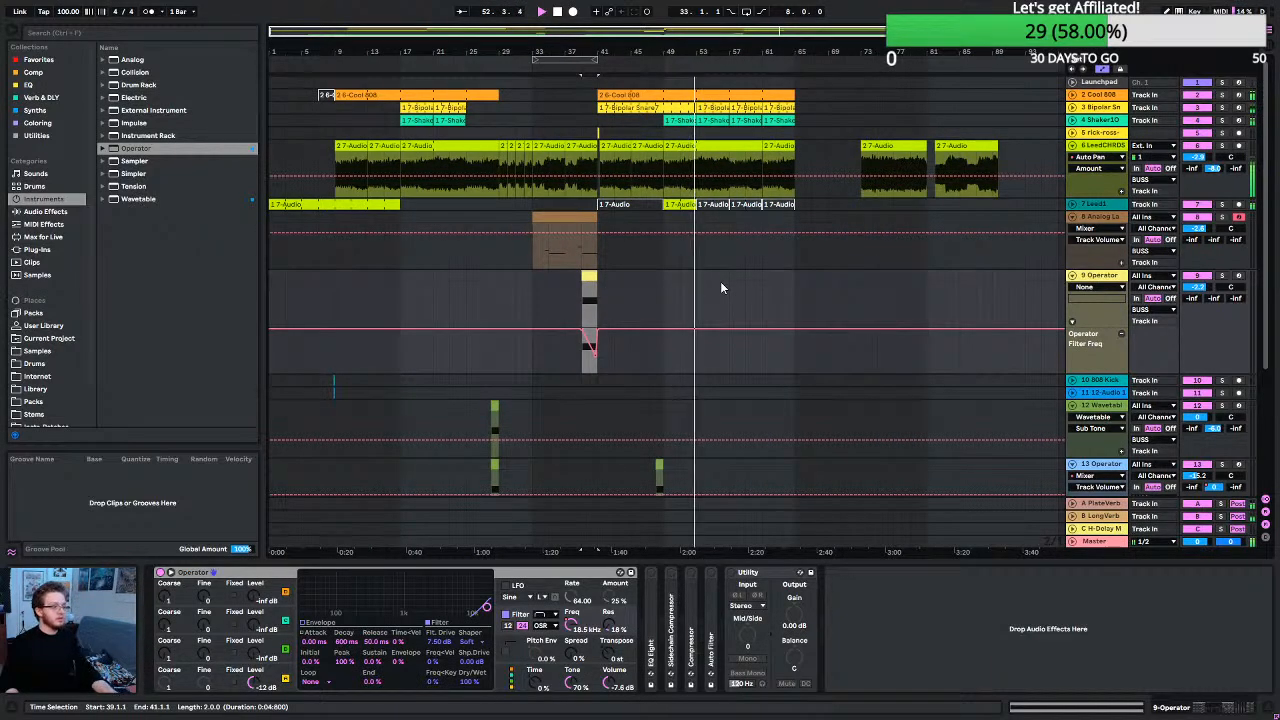
Inspect the Lead1 clips between bars 49 and 65 and hide the automation lanes.
left_click(685, 205)
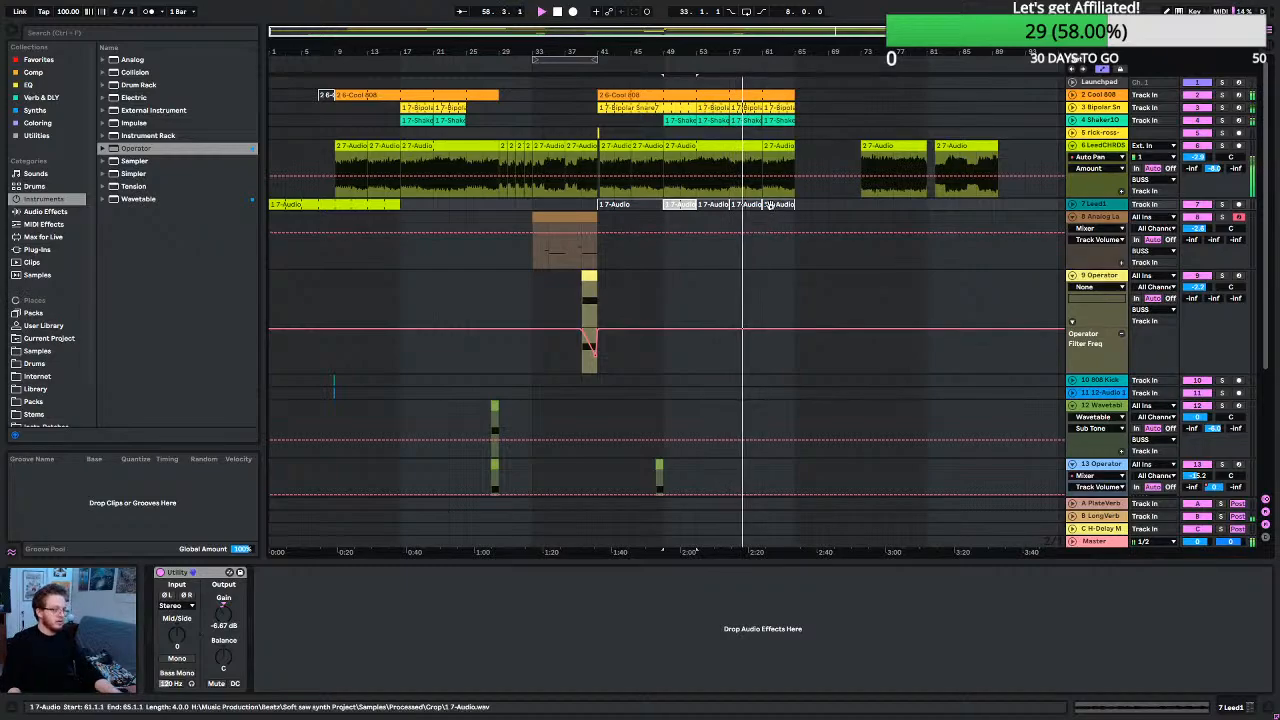
scroll(763, 204, "up", 5, "ctrl")
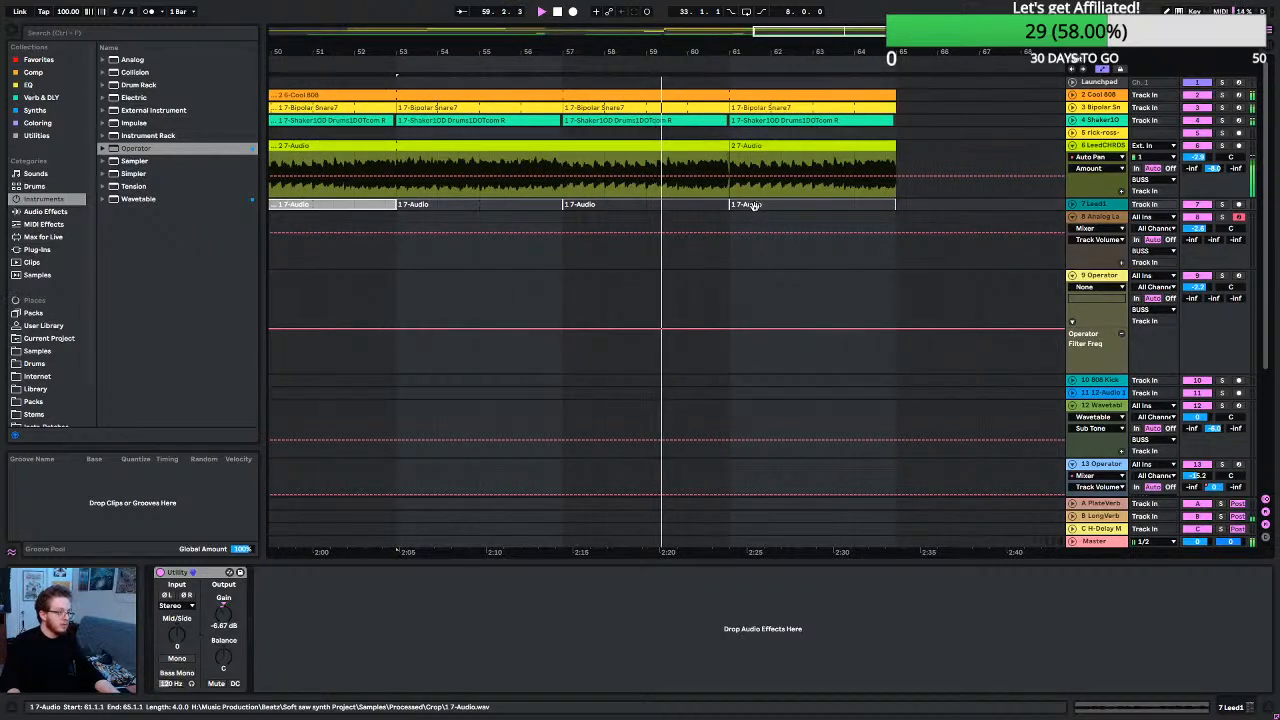
scroll(748, 207, "down", 3, "ctrl")
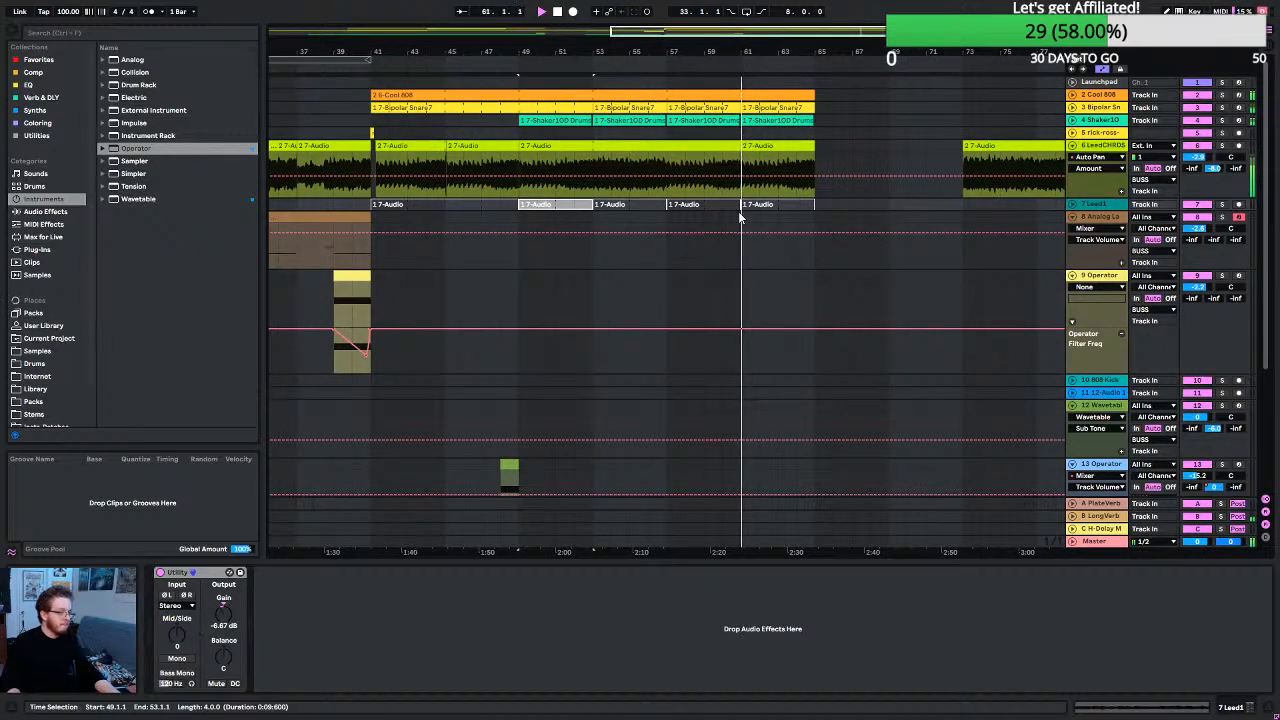
scroll(732, 212, "up", 5, "ctrl")
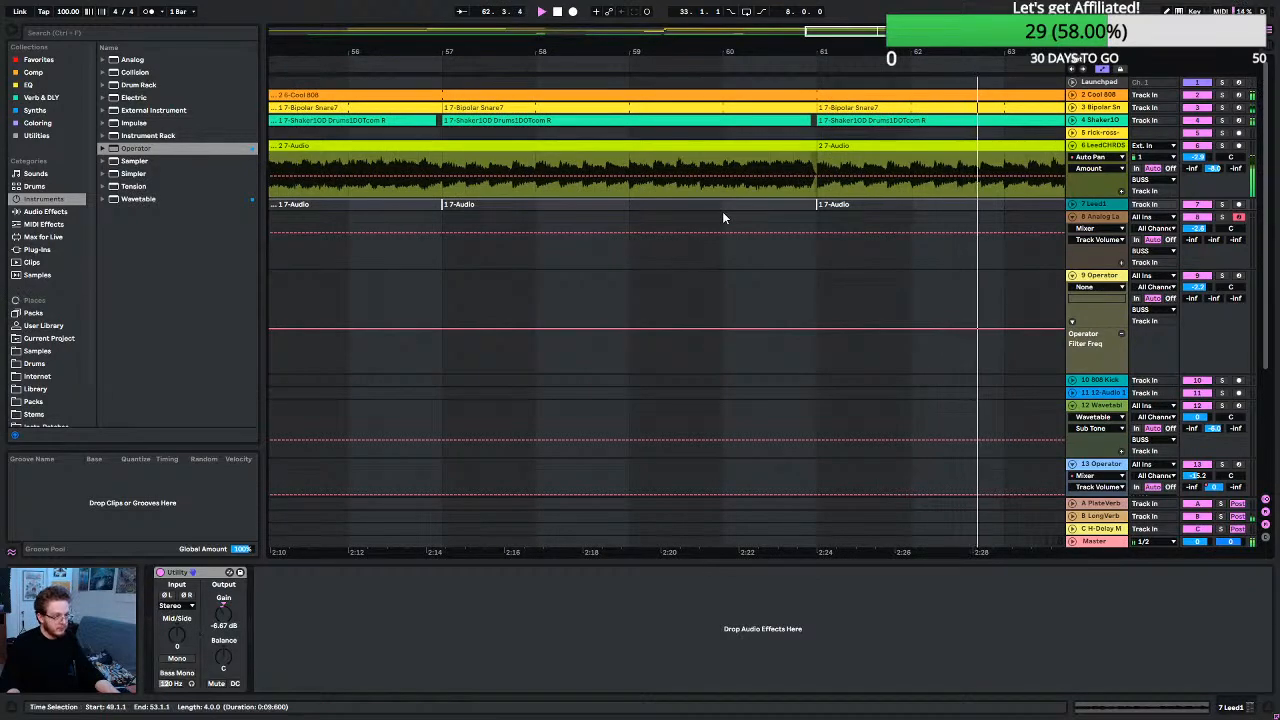
key("a")
scroll(722, 212, "down", 5, "ctrl")
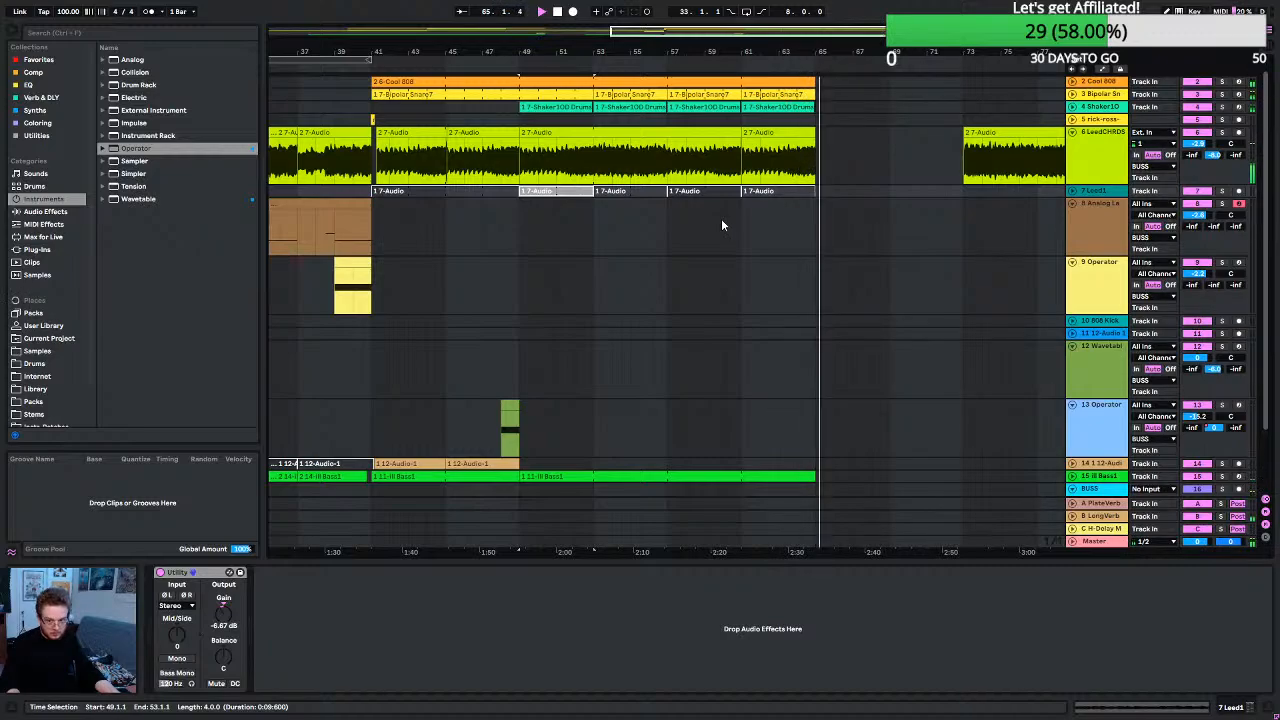
Fit the whole arrangement in view, replay it from bar 29 and lower the volume of track 9 Operator.
key("space")
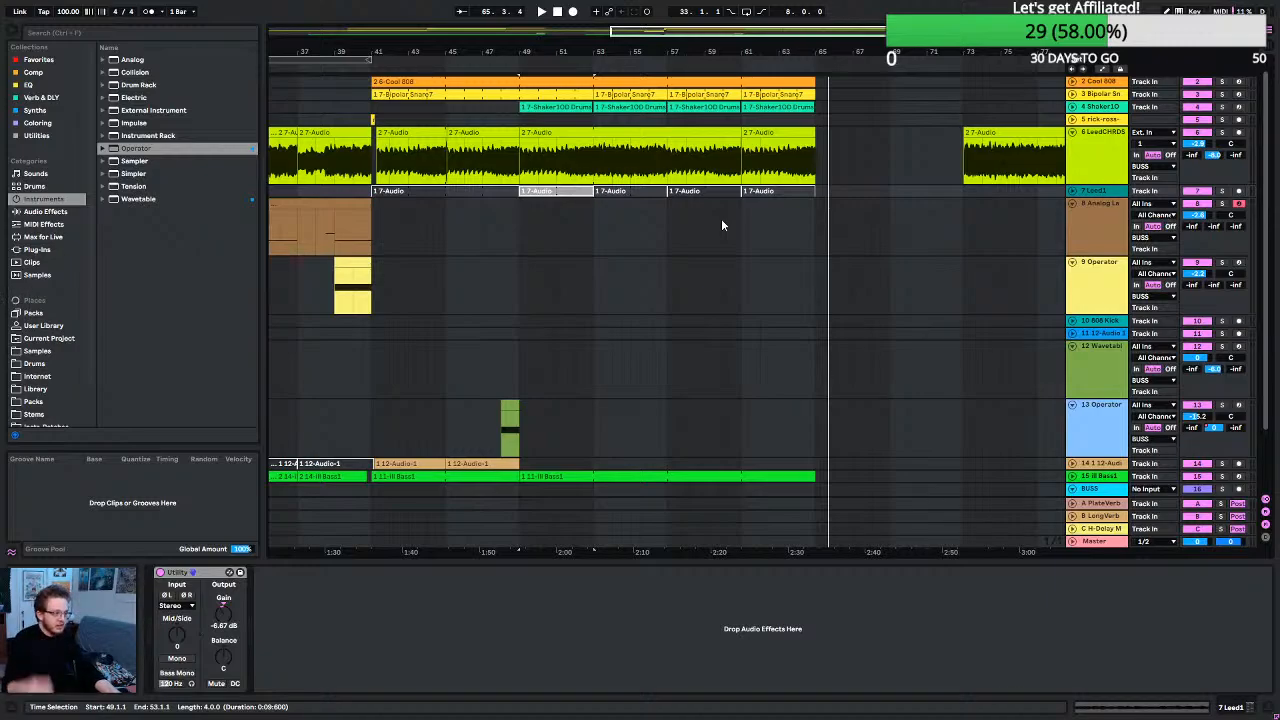
key("w")
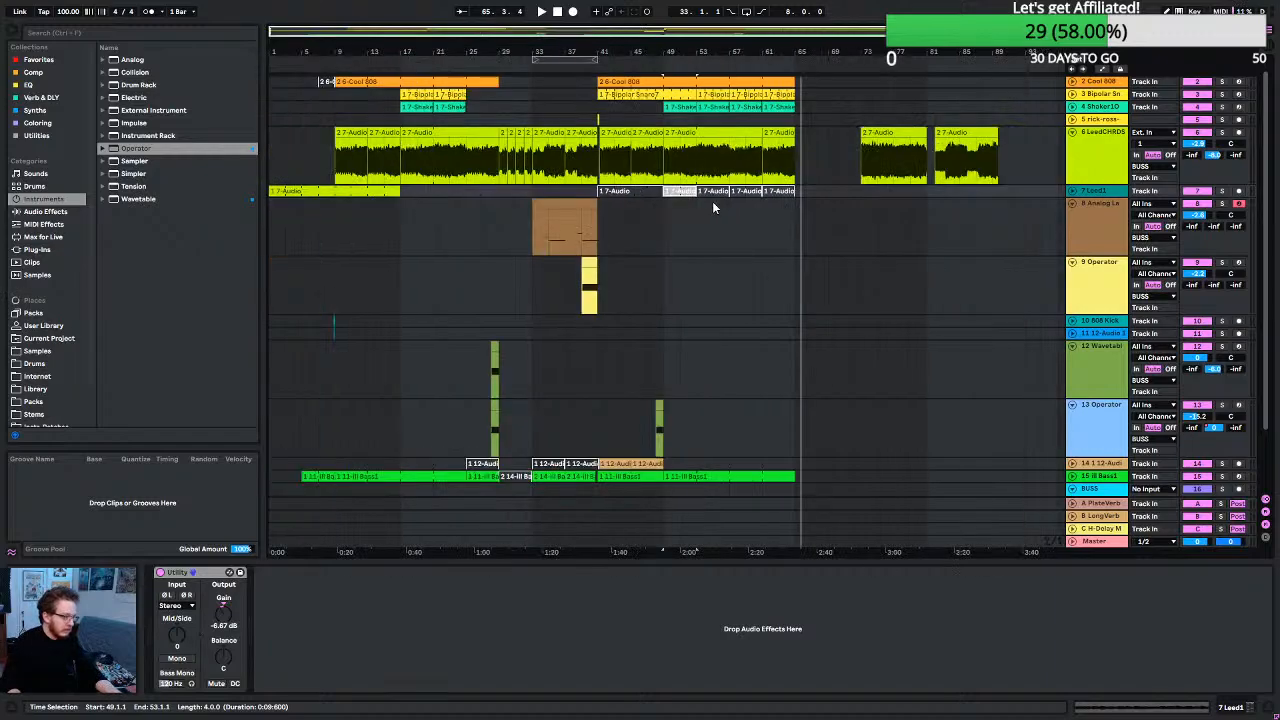
left_click(501, 66)
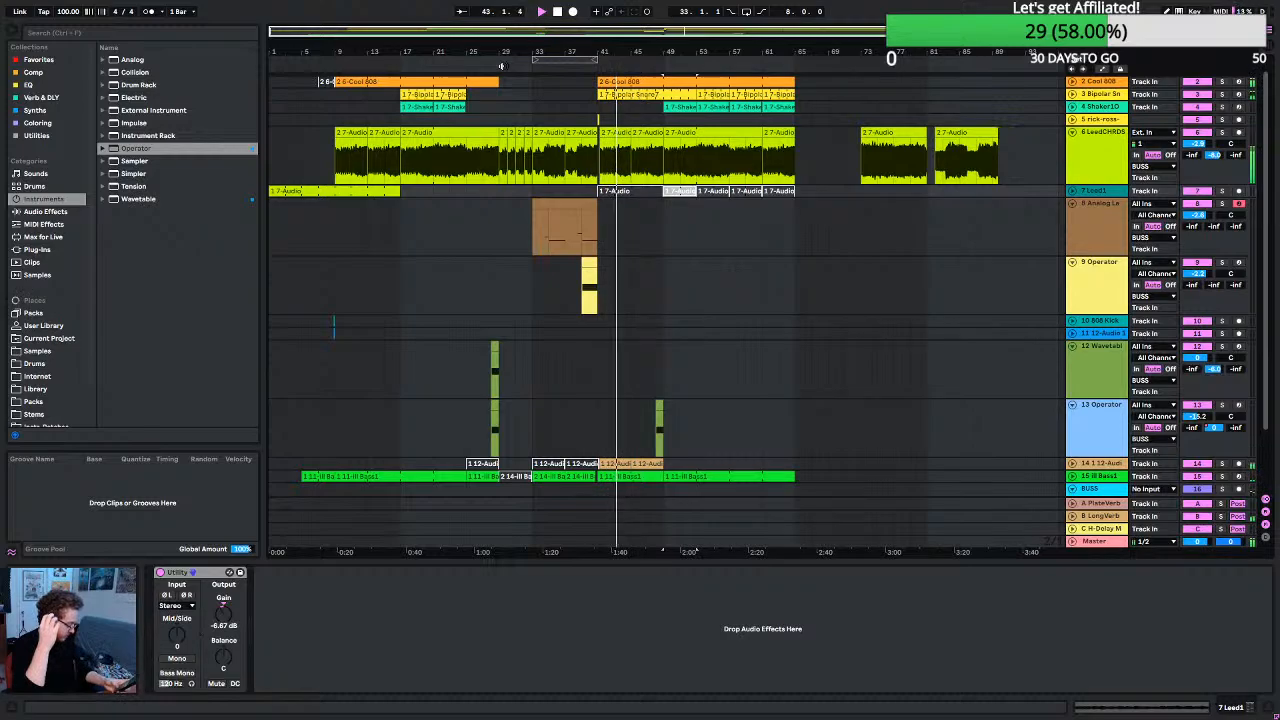
key("space")
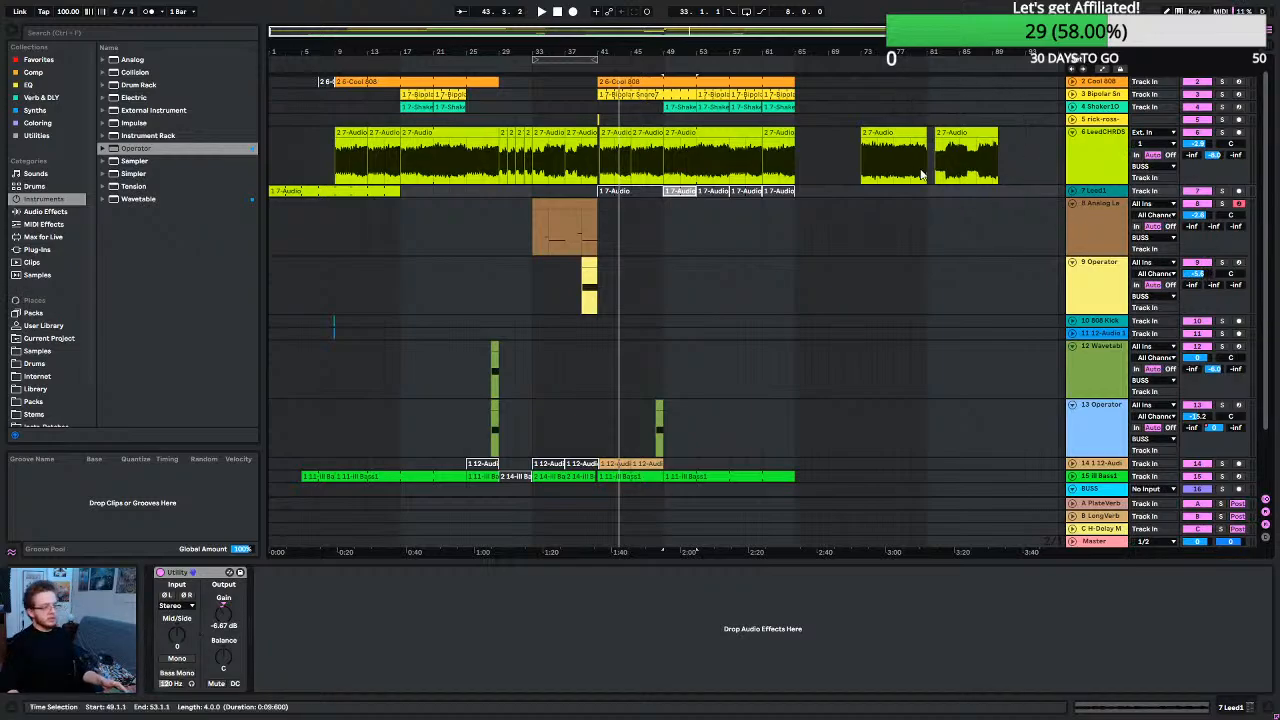
Collapse all tracks in the arrangement to their minimum height.
scroll(729, 410, "up", 1)
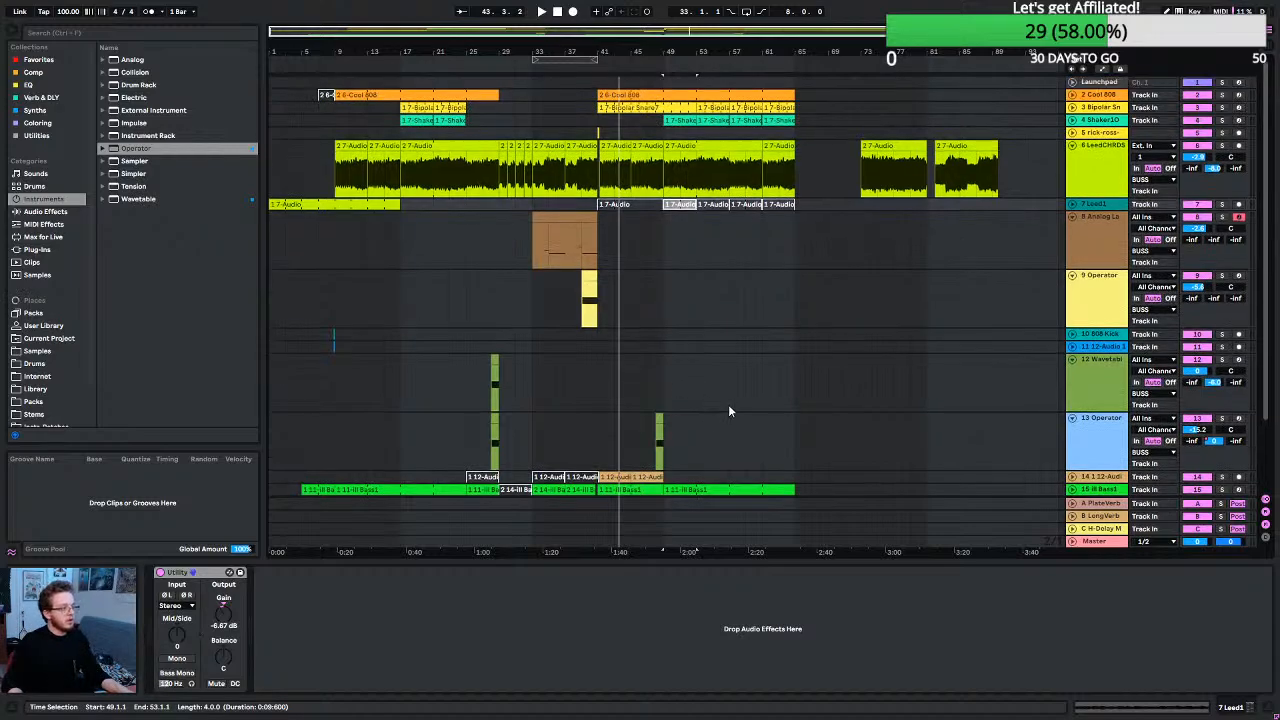
scroll(750, 274, "down", 6)
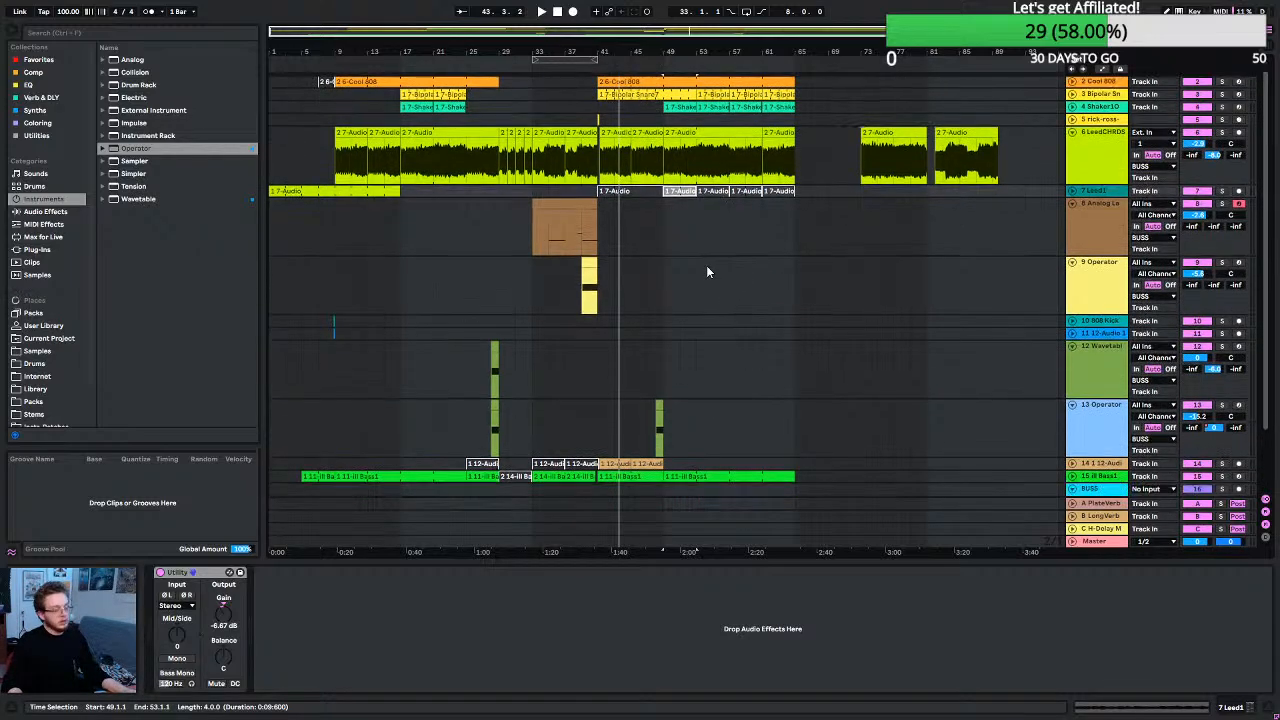
scroll(690, 282, "up", 6)
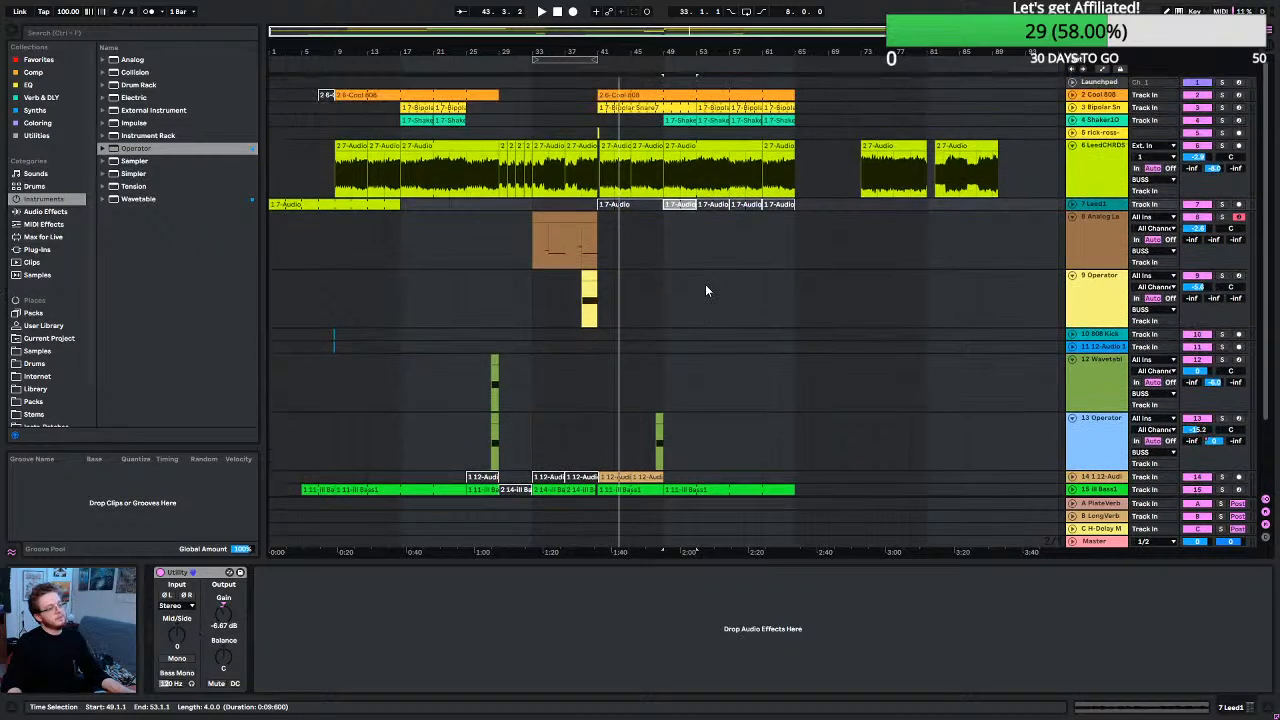
scroll(615, 284, "up", 3)
scroll(612, 284, "down", 3)
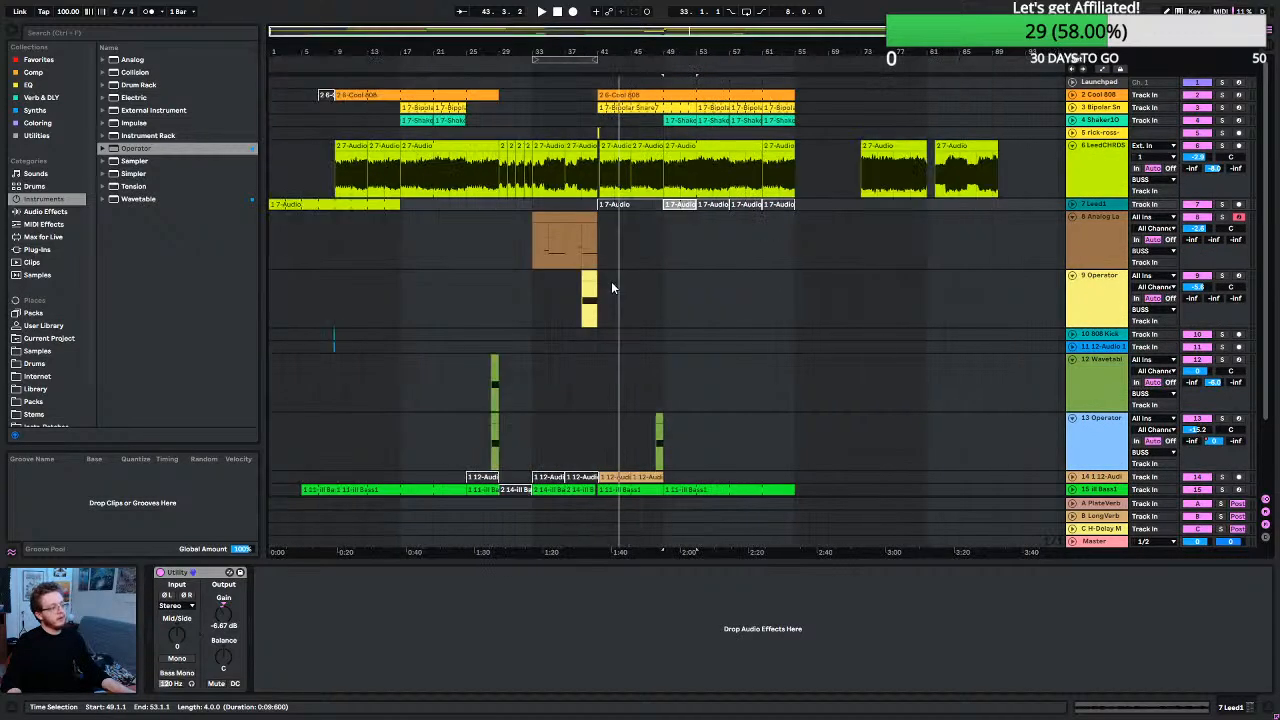
left_click(1072, 217, "alt")
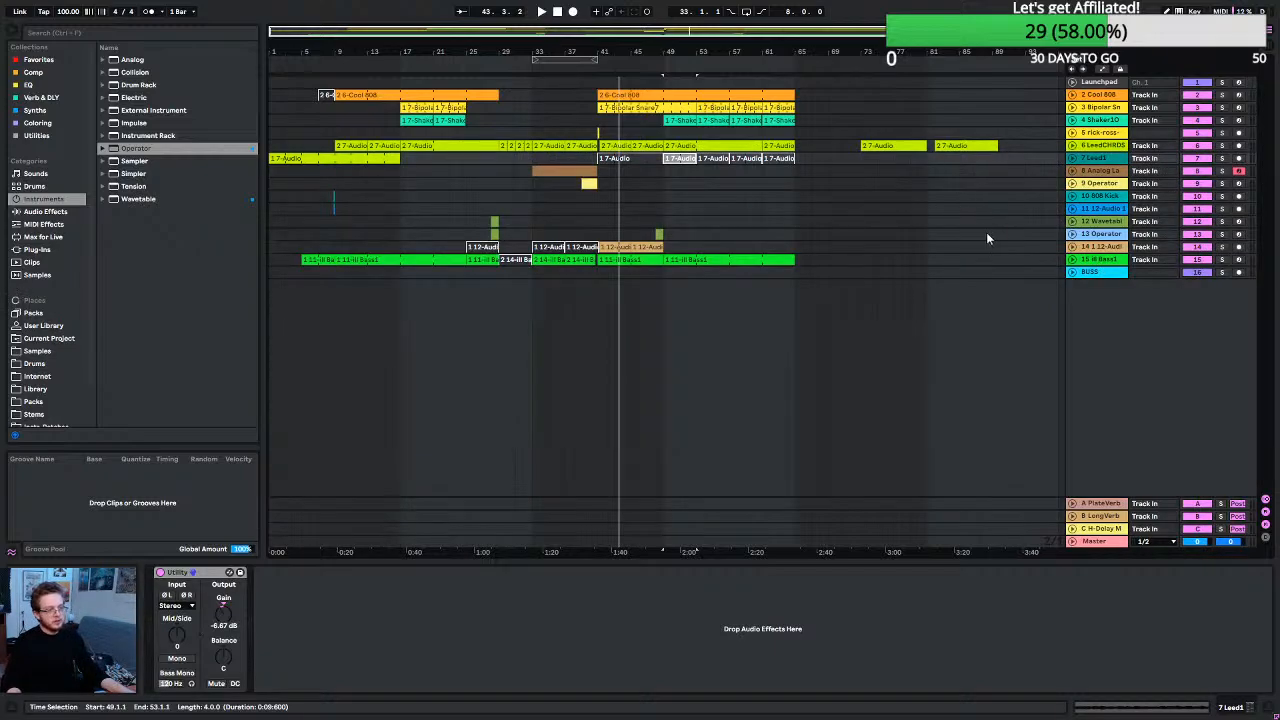